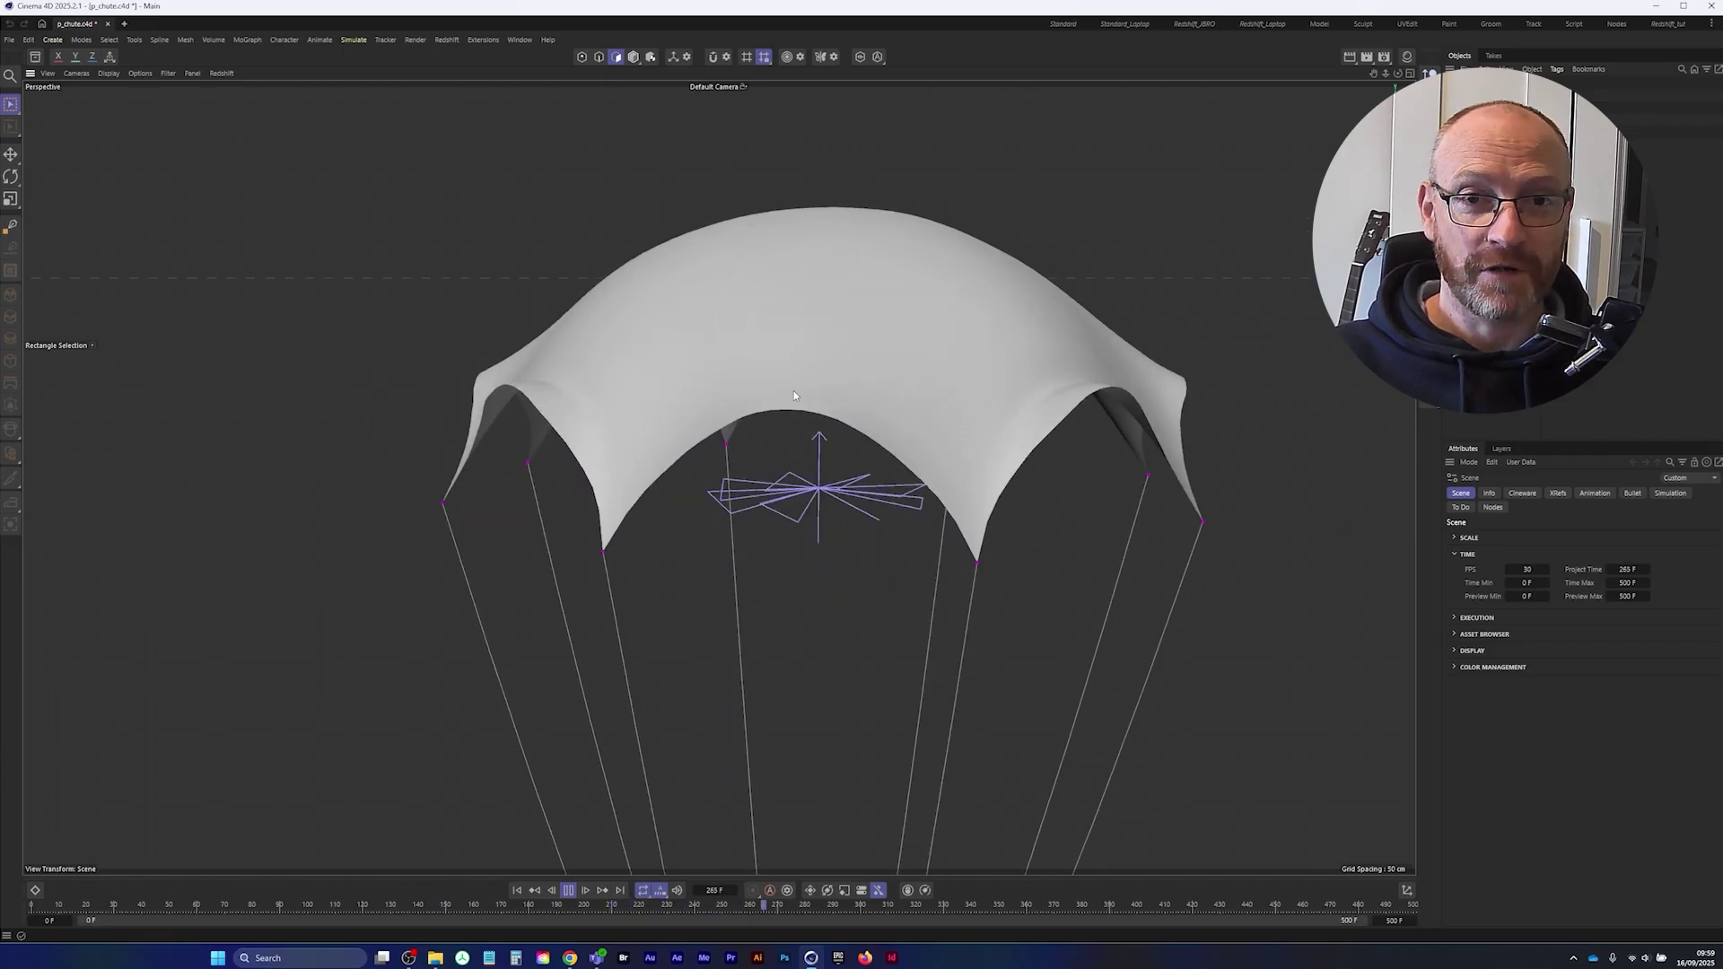
# - Stop the playback, set the Turbulence scale to 1.7 % and strength to 350 cm, and replay the simulation from the start
pyautogui.click(569, 892)
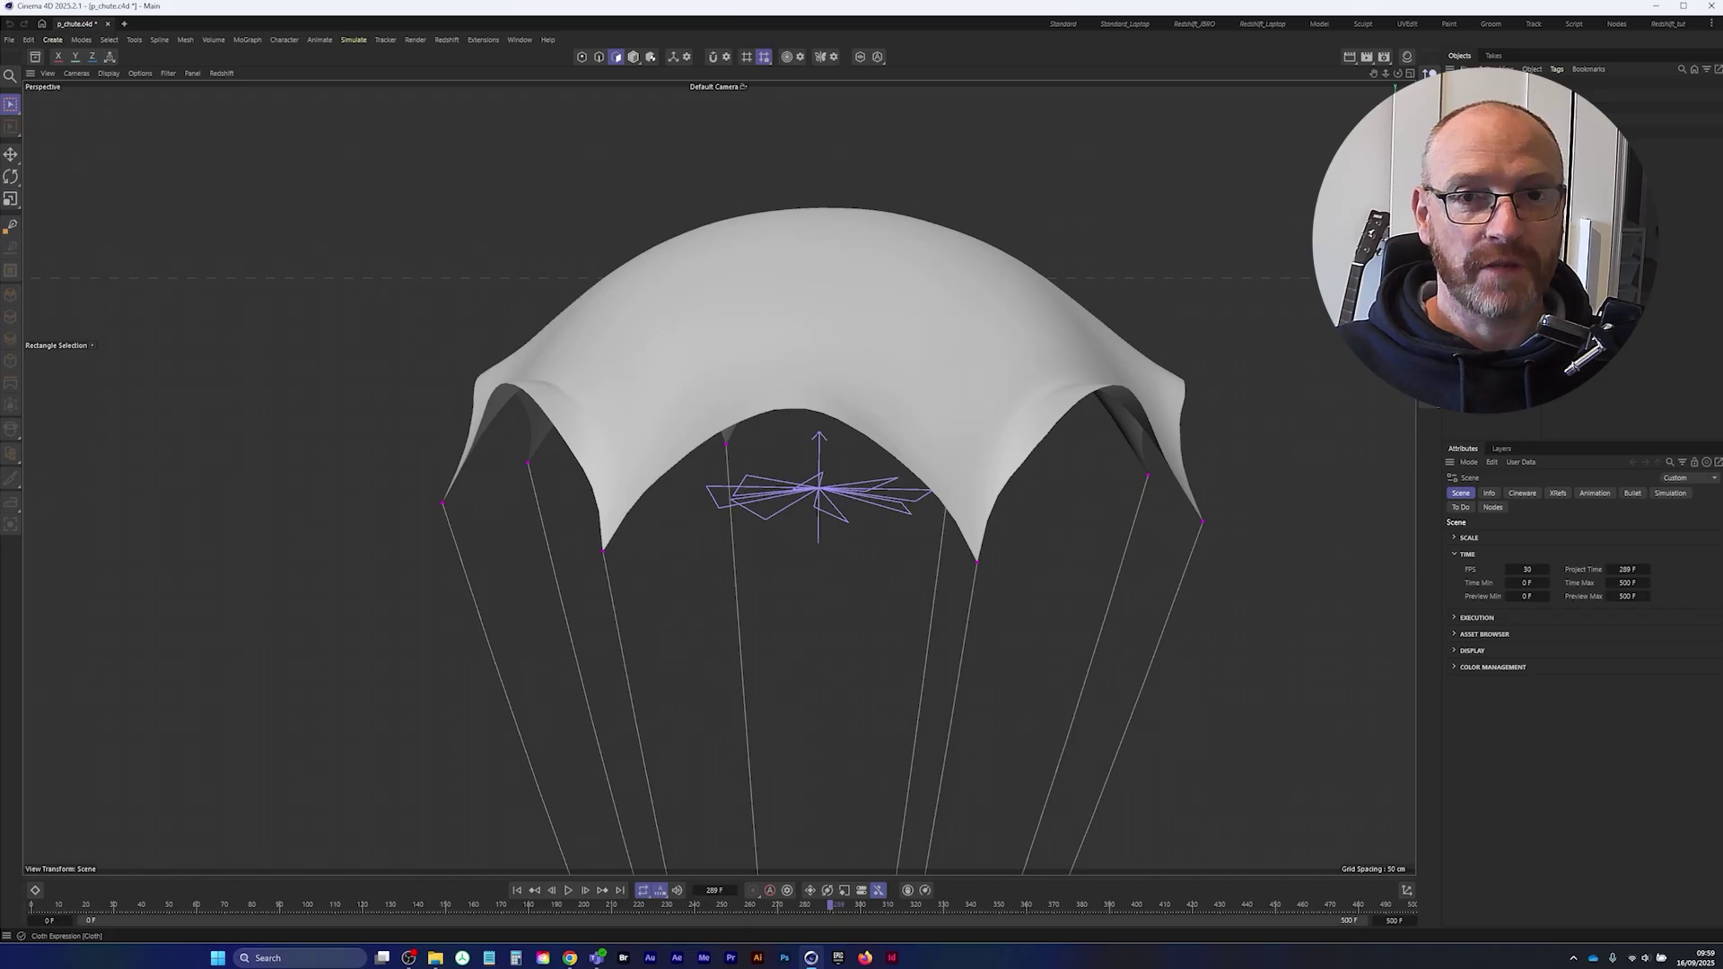
pyautogui.click(1483, 93)
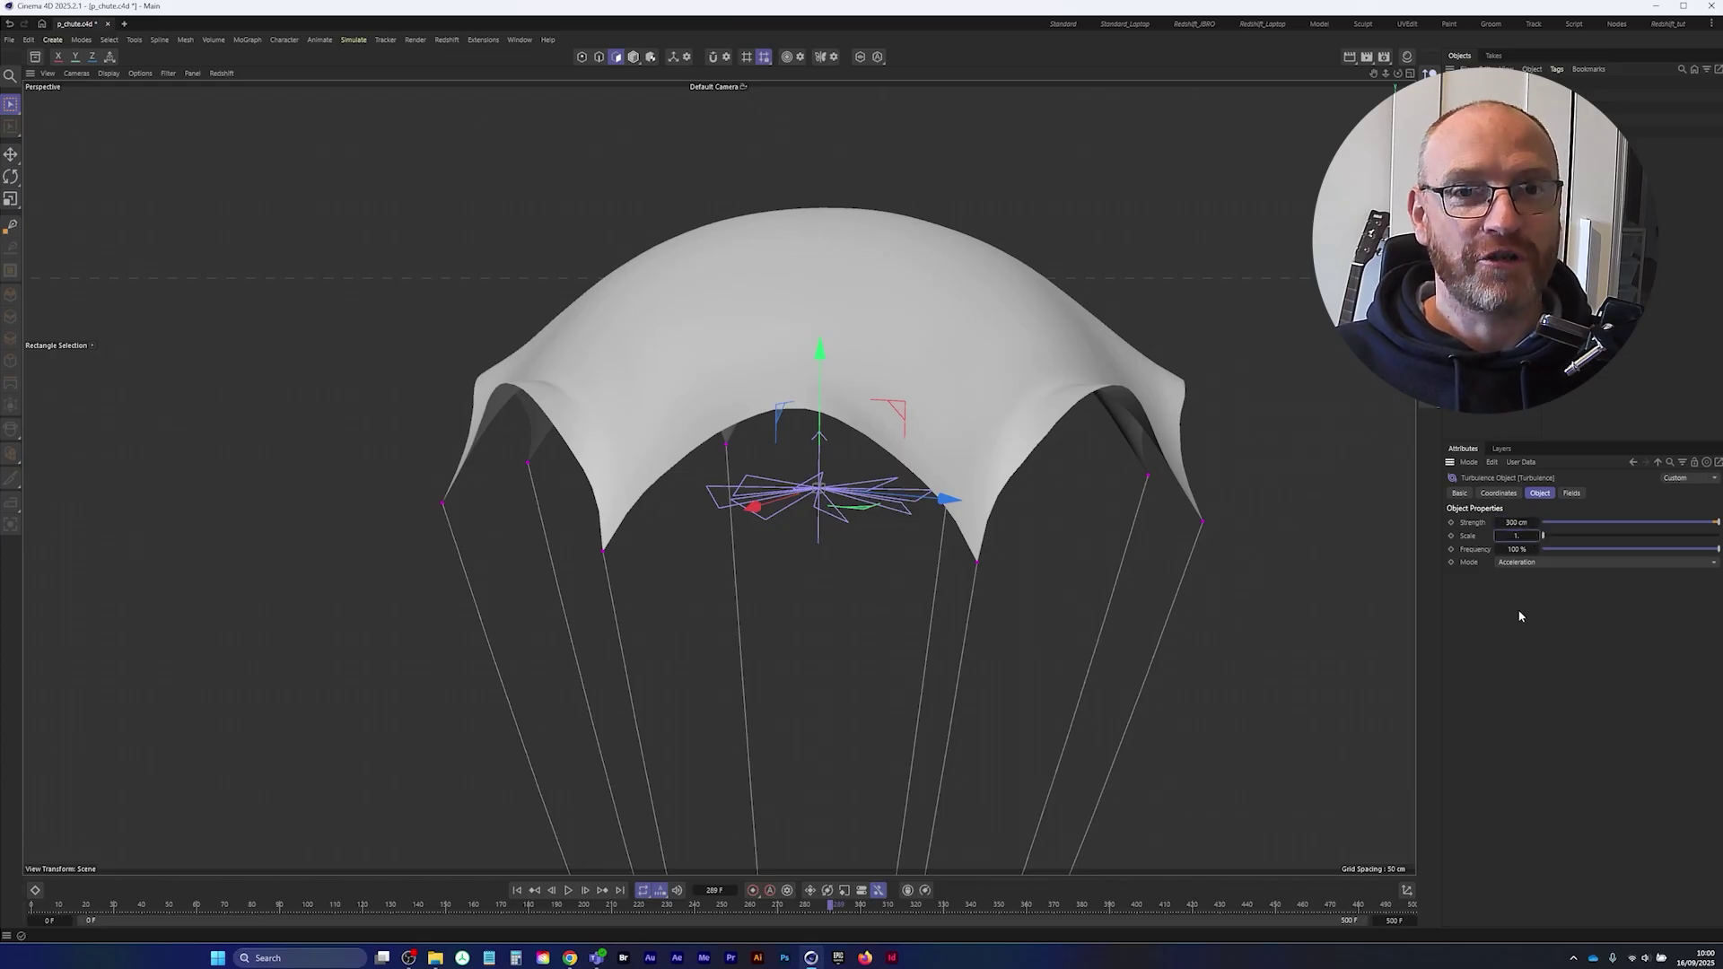
pyautogui.click(518, 892)
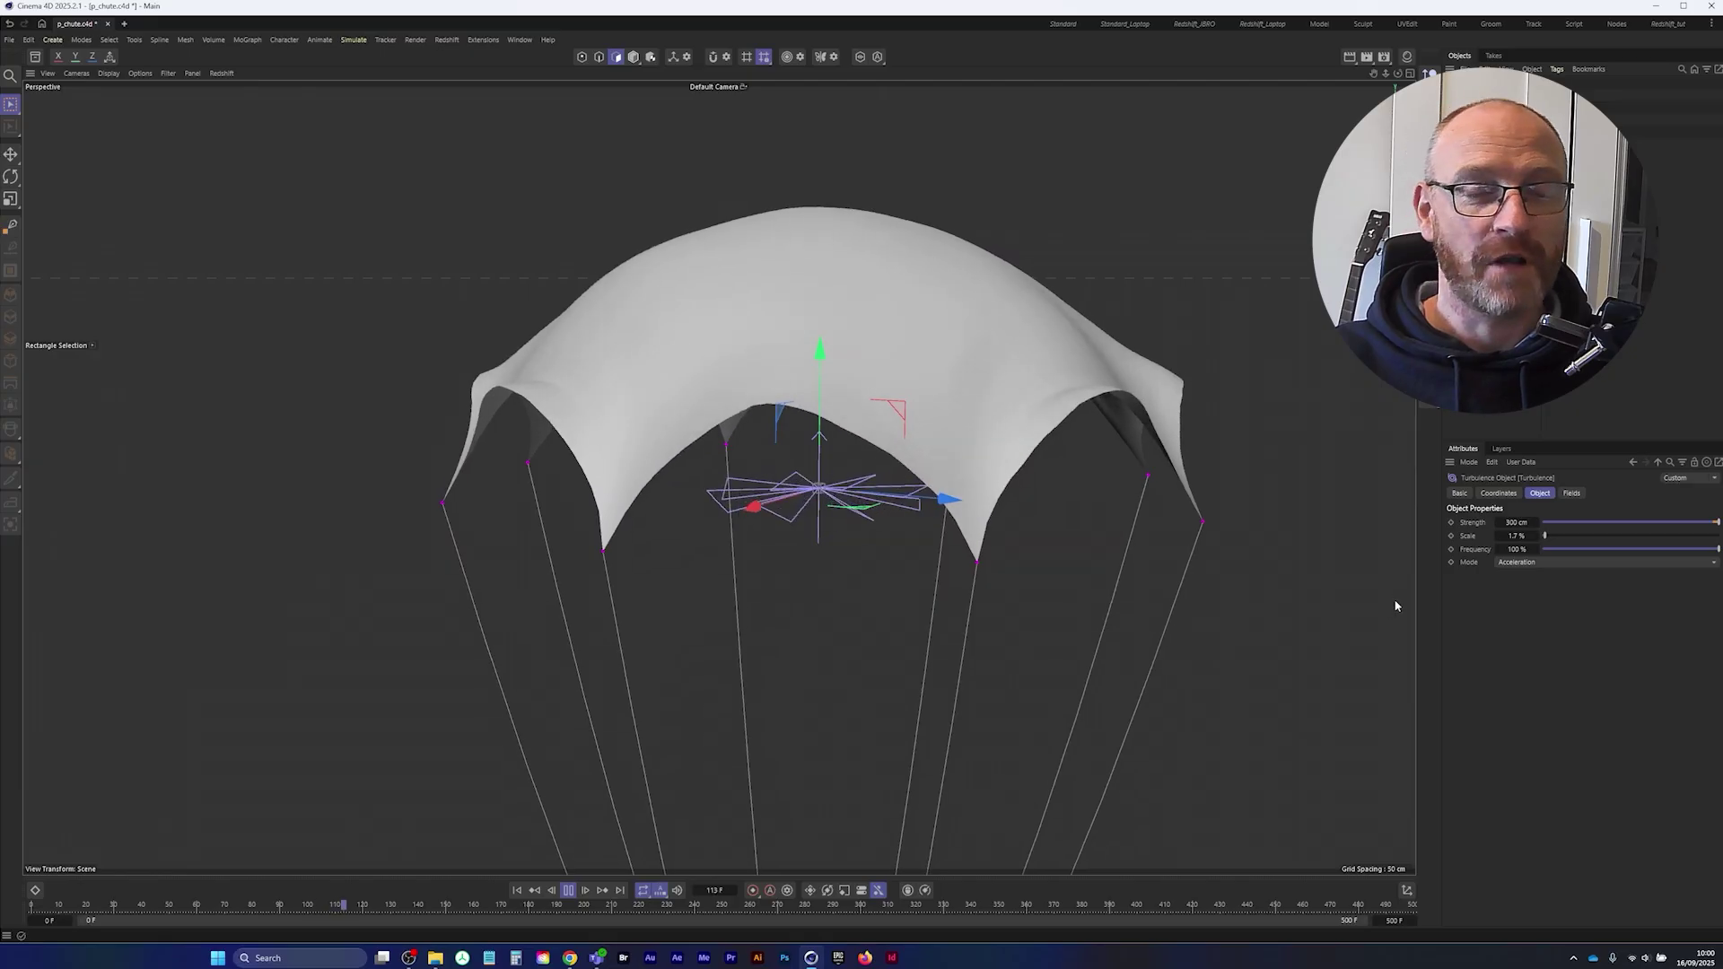
pyautogui.doubleClick(1518, 523)
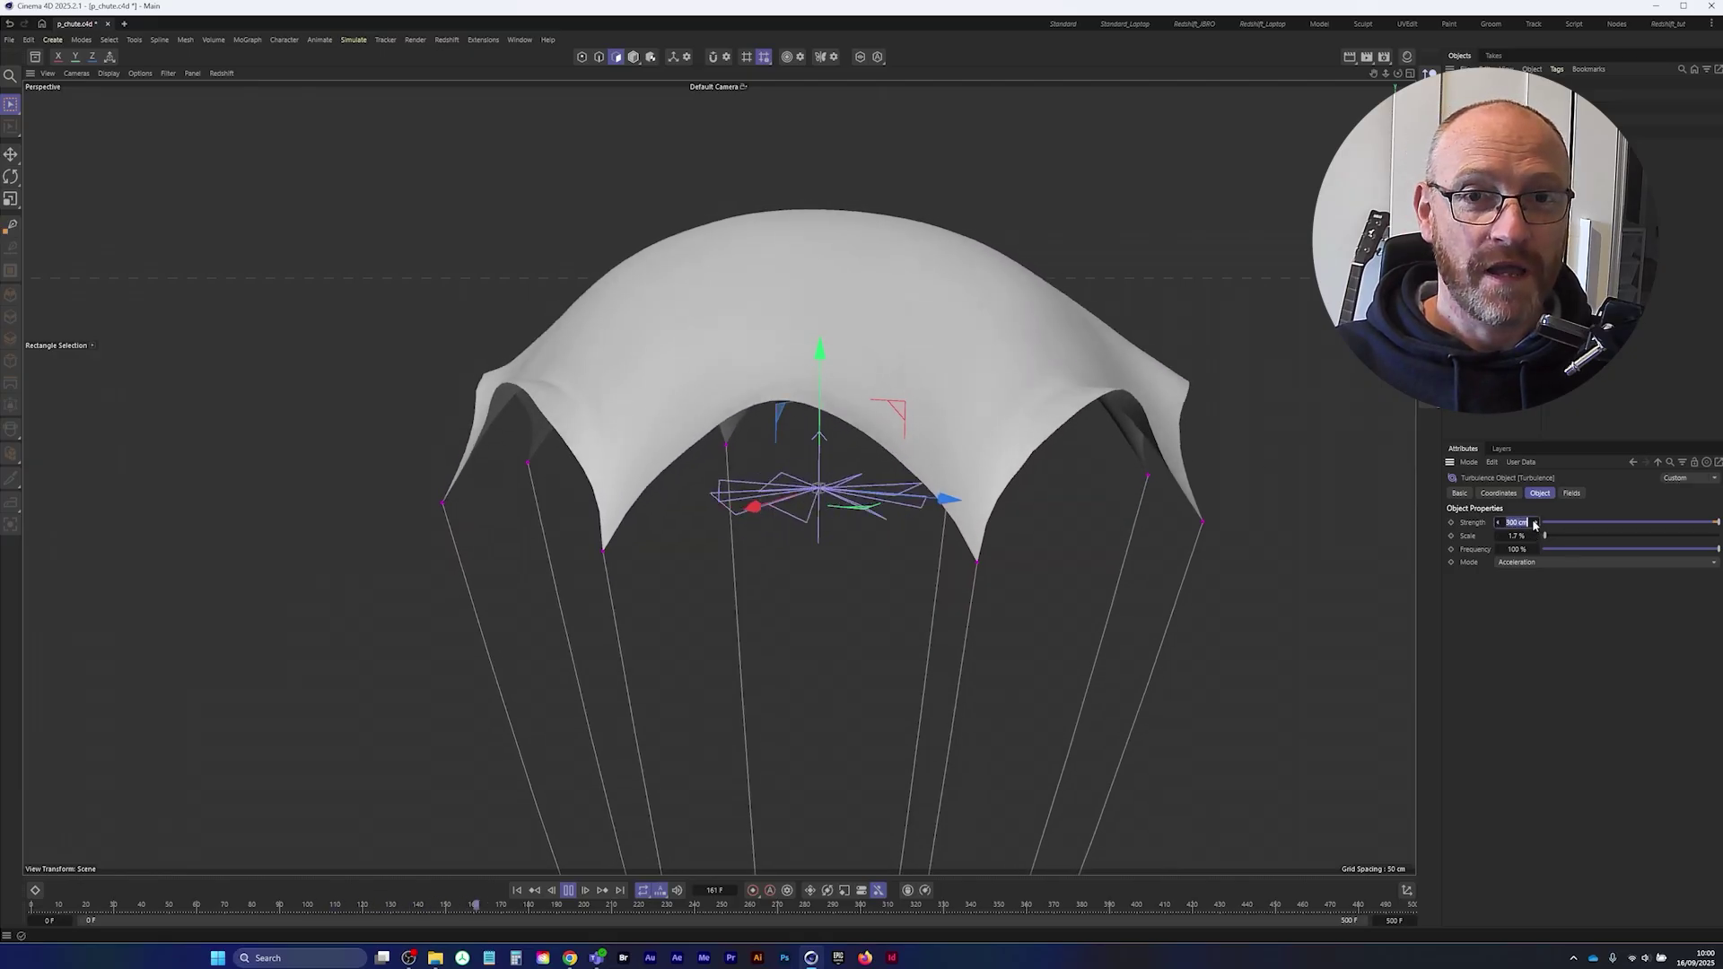
pyautogui.write('350')
pyautogui.press('Return')
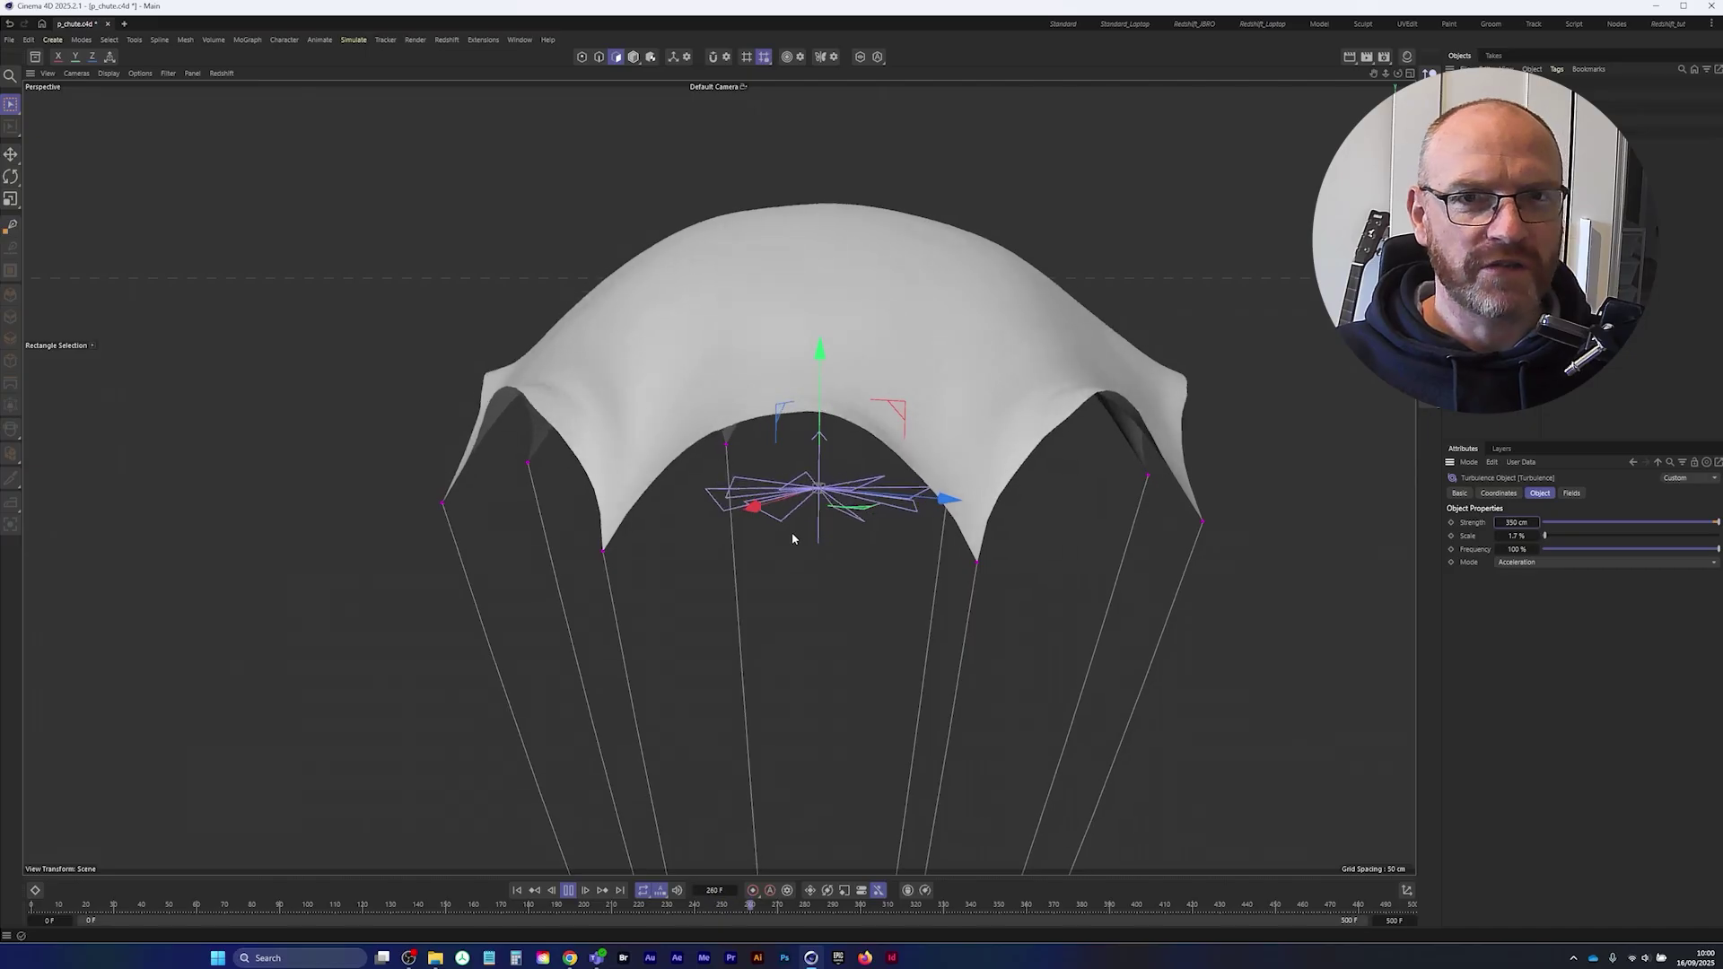
pyautogui.keyDown('alt'); pyautogui.moveTo(716, 478); pyautogui.dragTo(773, 472); pyautogui.keyUp('alt')
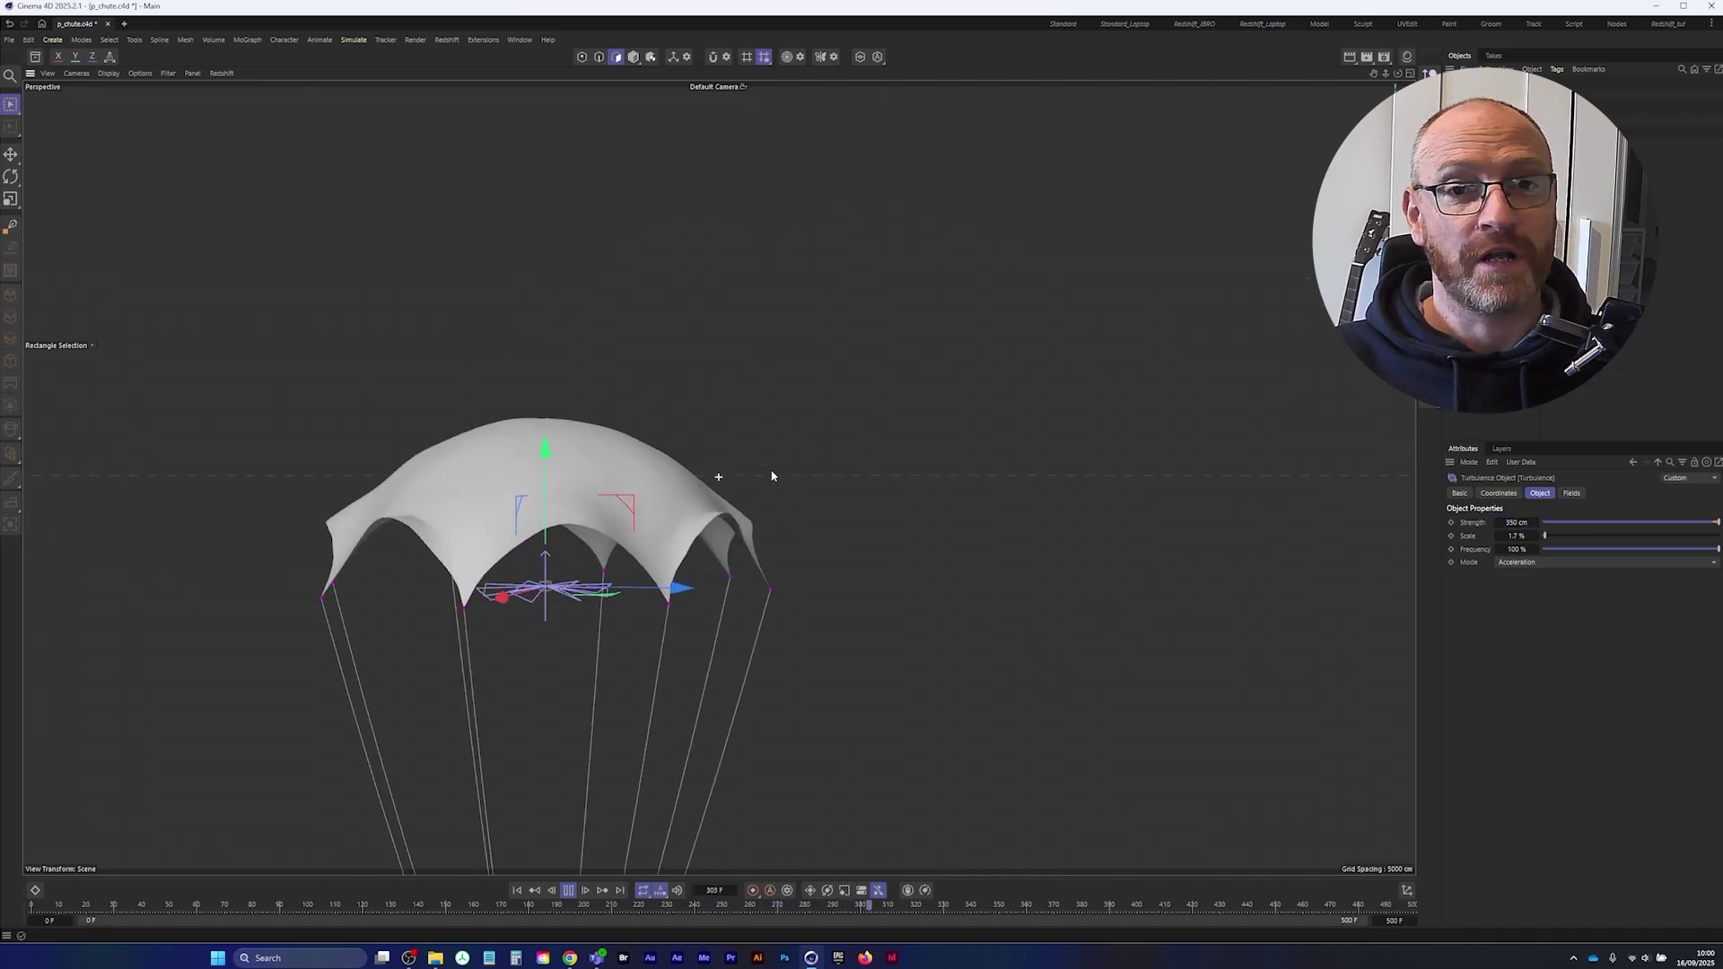
pyautogui.keyDown('alt'); pyautogui.moveTo(617, 430); pyautogui.dragTo(605, 428); pyautogui.keyUp('alt')
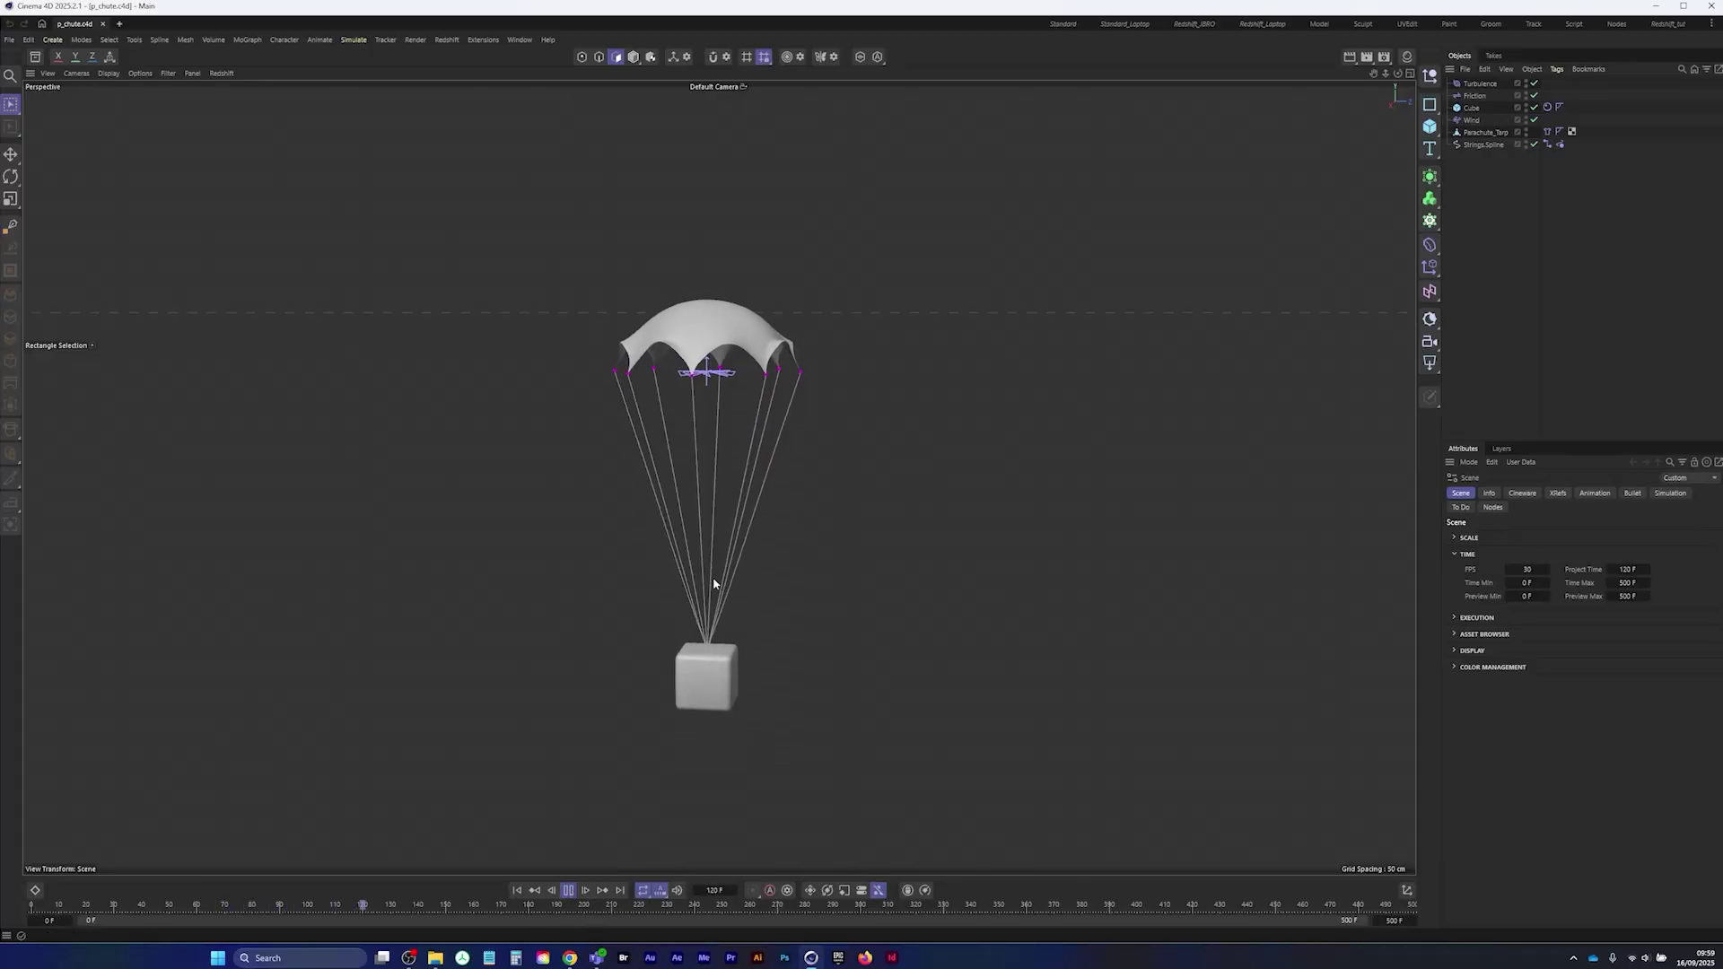
# - Play the parachute simulation and examine the movement of the canopy up close
pyautogui.click(567, 891)
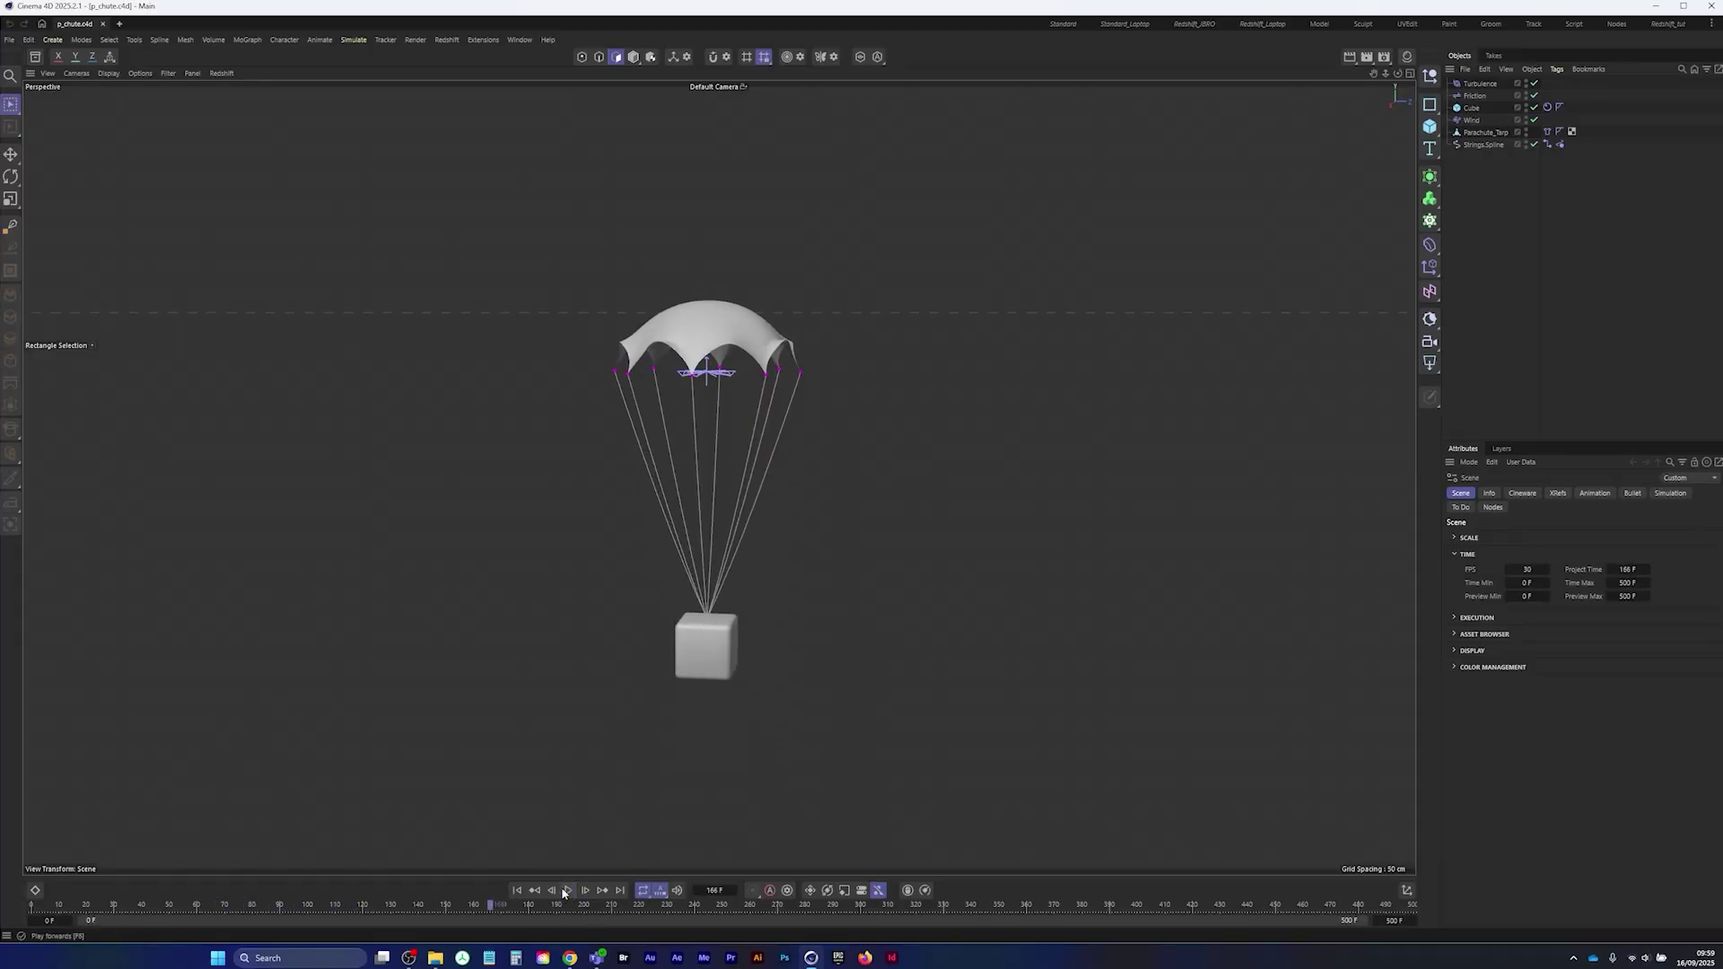
pyautogui.scroll(10, 731, 328)
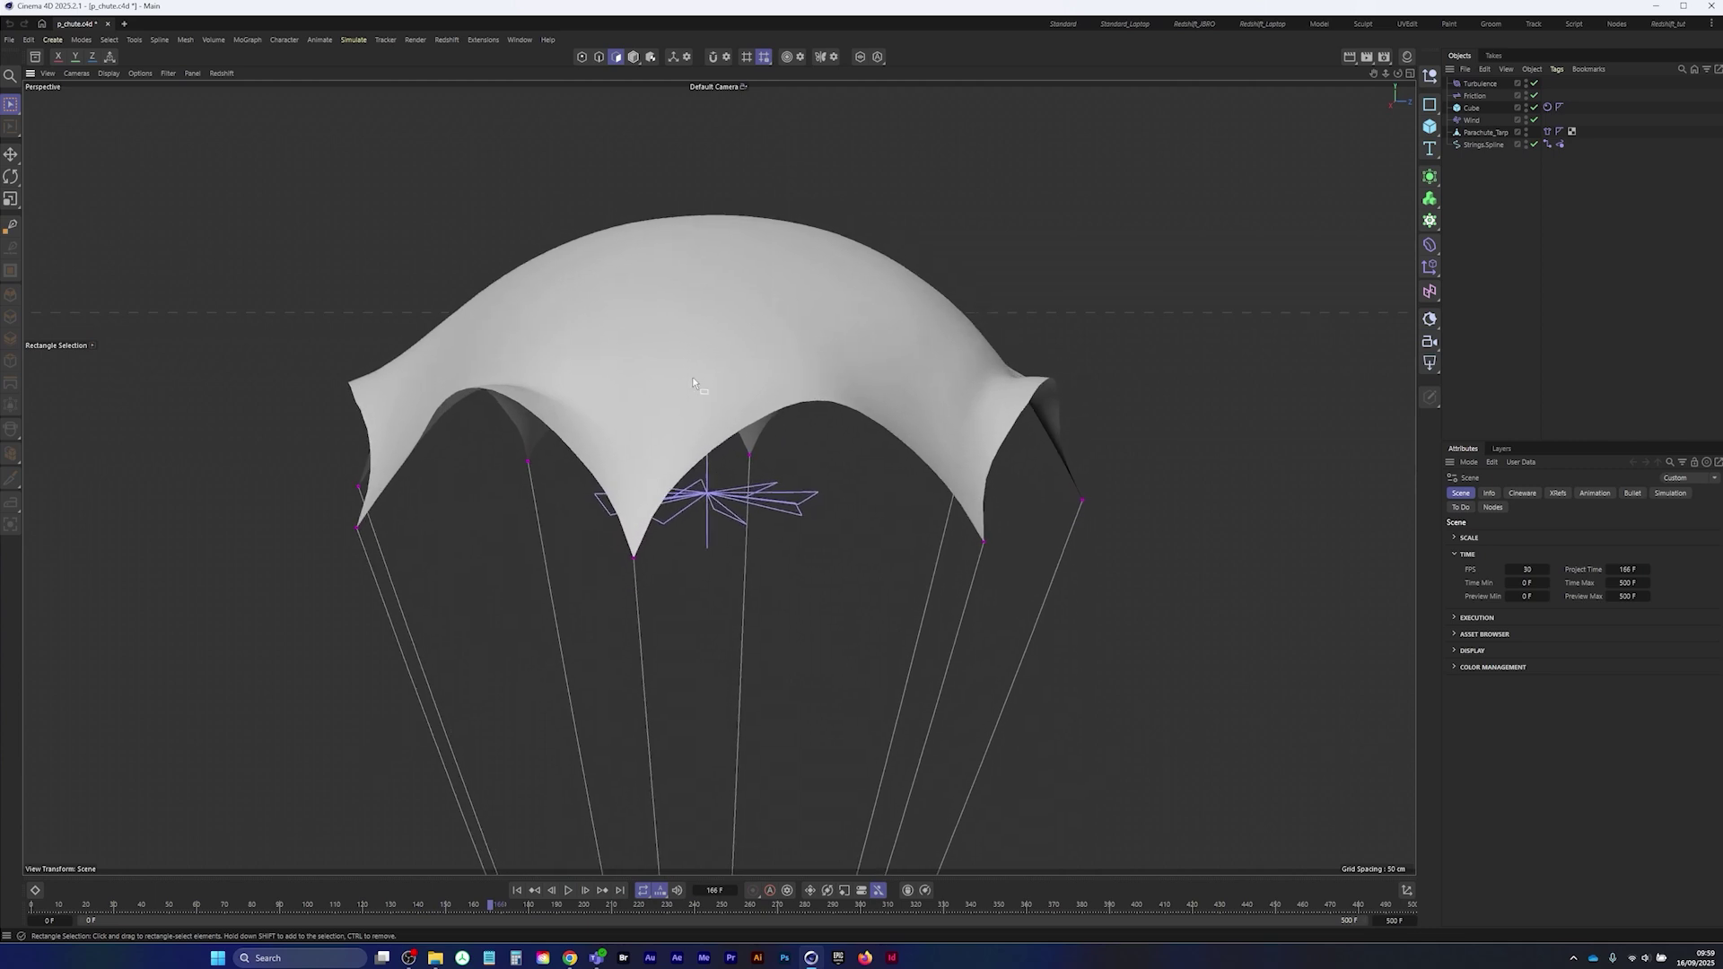
pyautogui.click(569, 891)
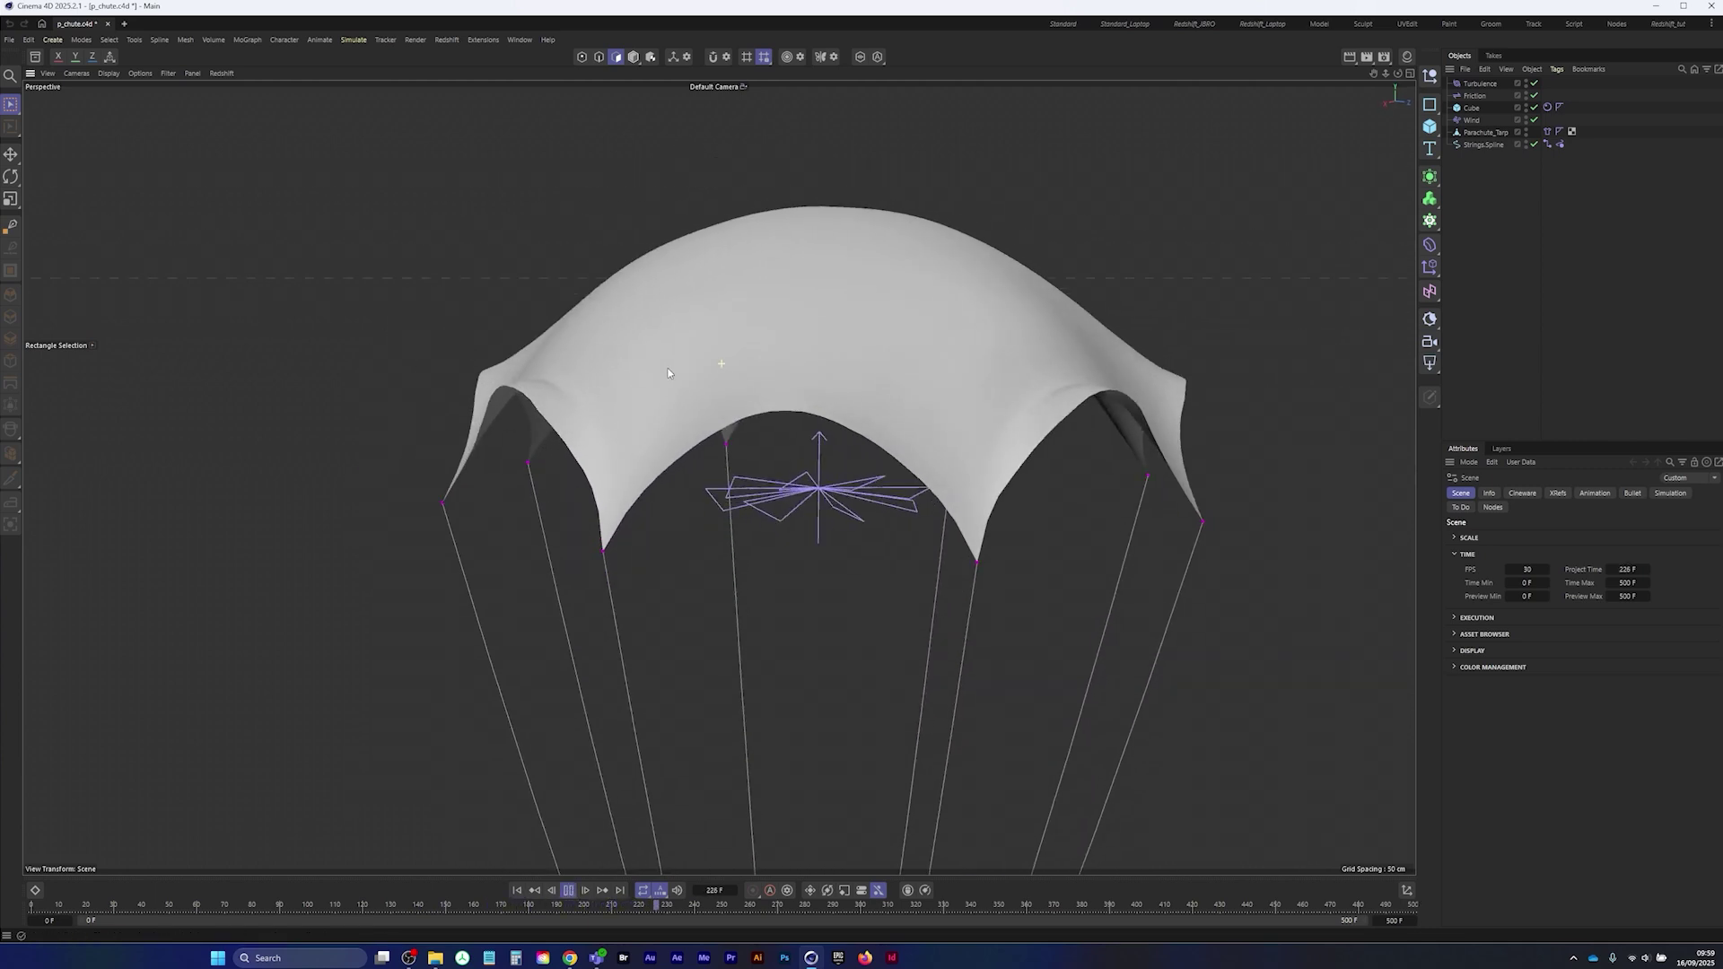
pyautogui.click(568, 890)
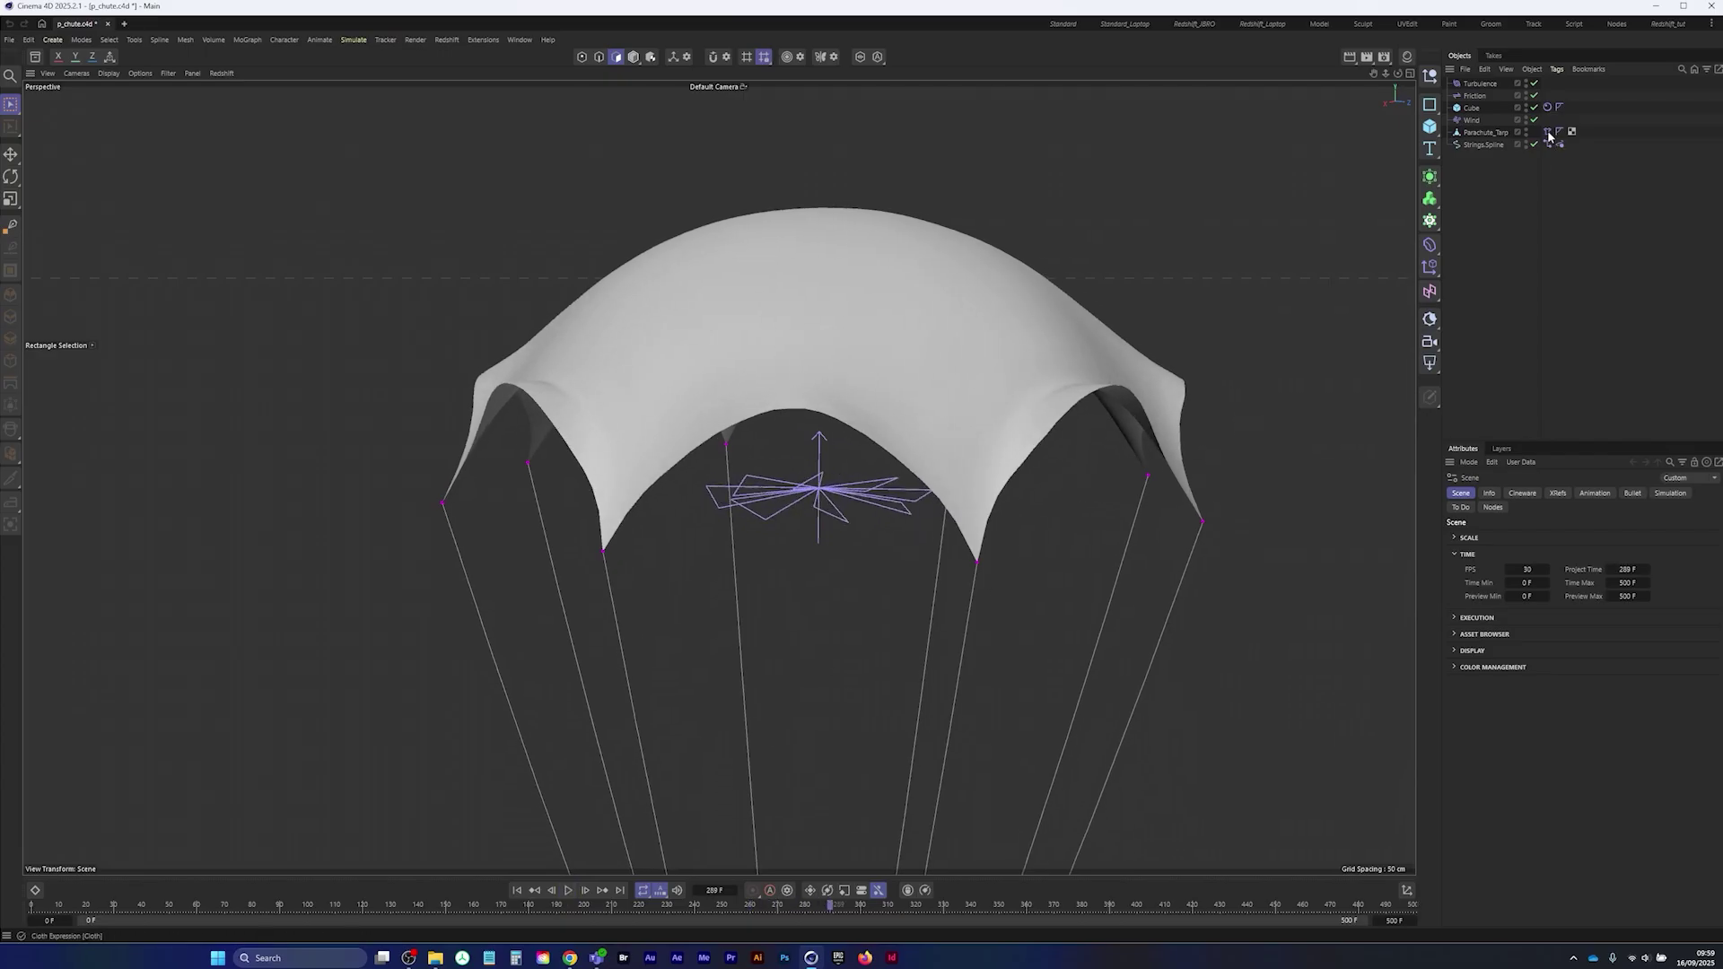
# - Set the Turbulence object's scale to 1.7 % and its strength to 350 cm, with the simulation restarted from the first frame
pyautogui.click(1477, 83)
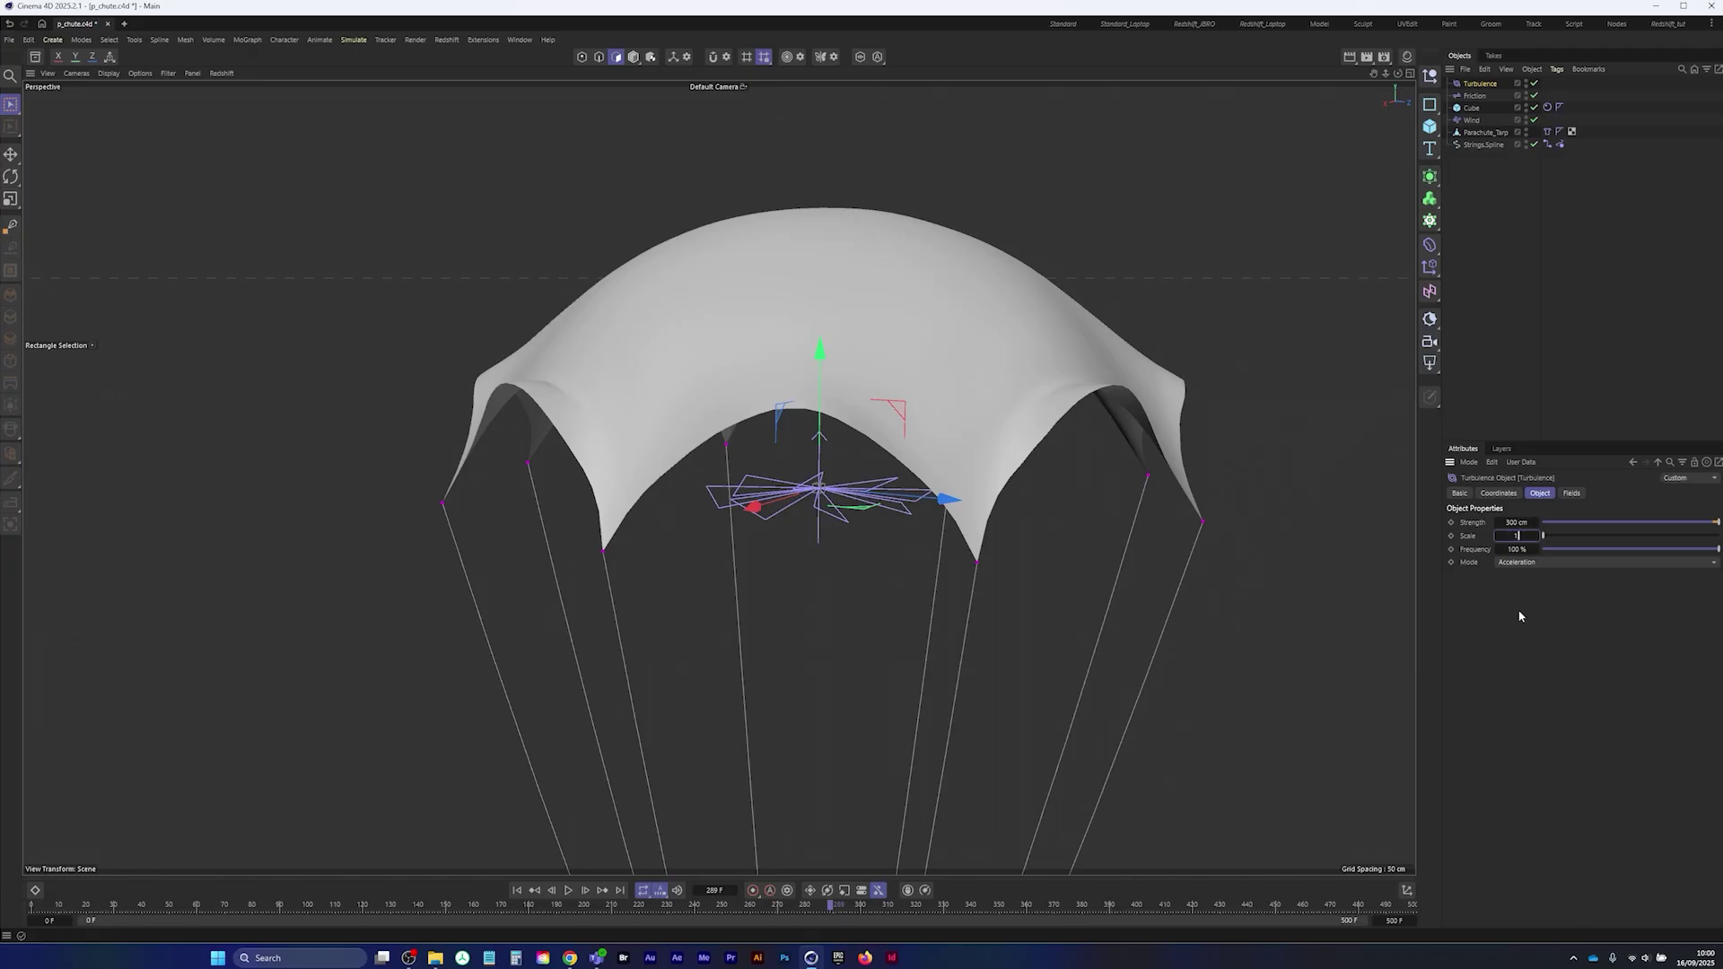
pyautogui.click(518, 892)
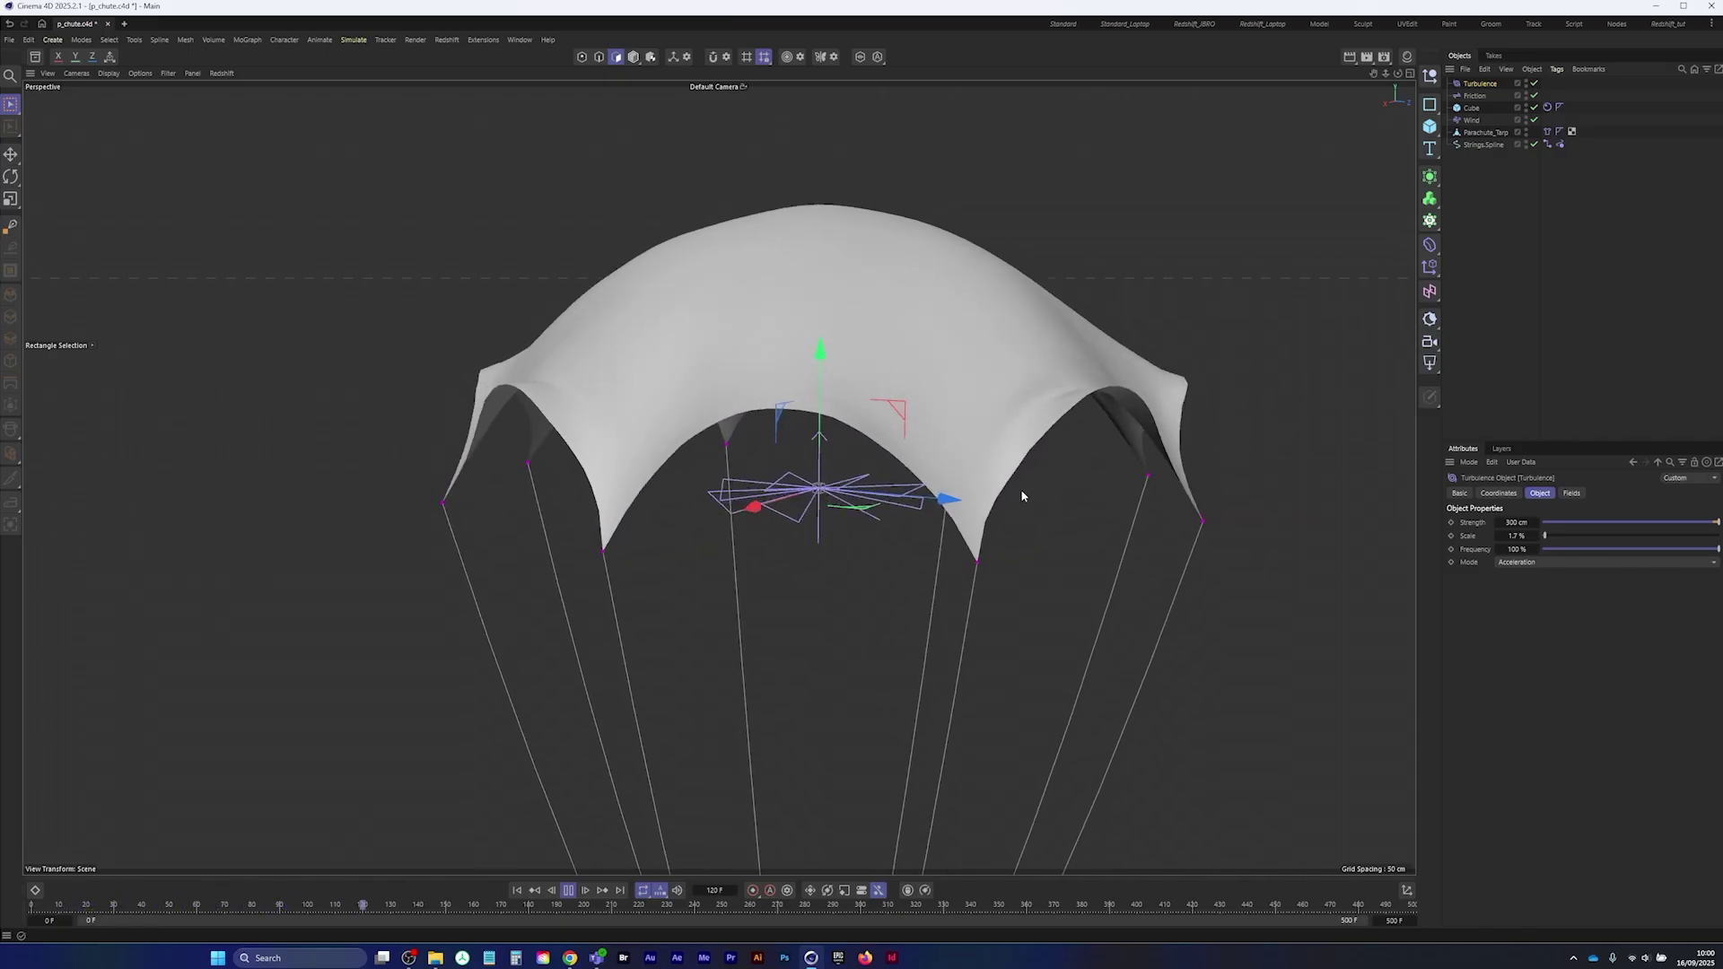
pyautogui.click(1531, 523)
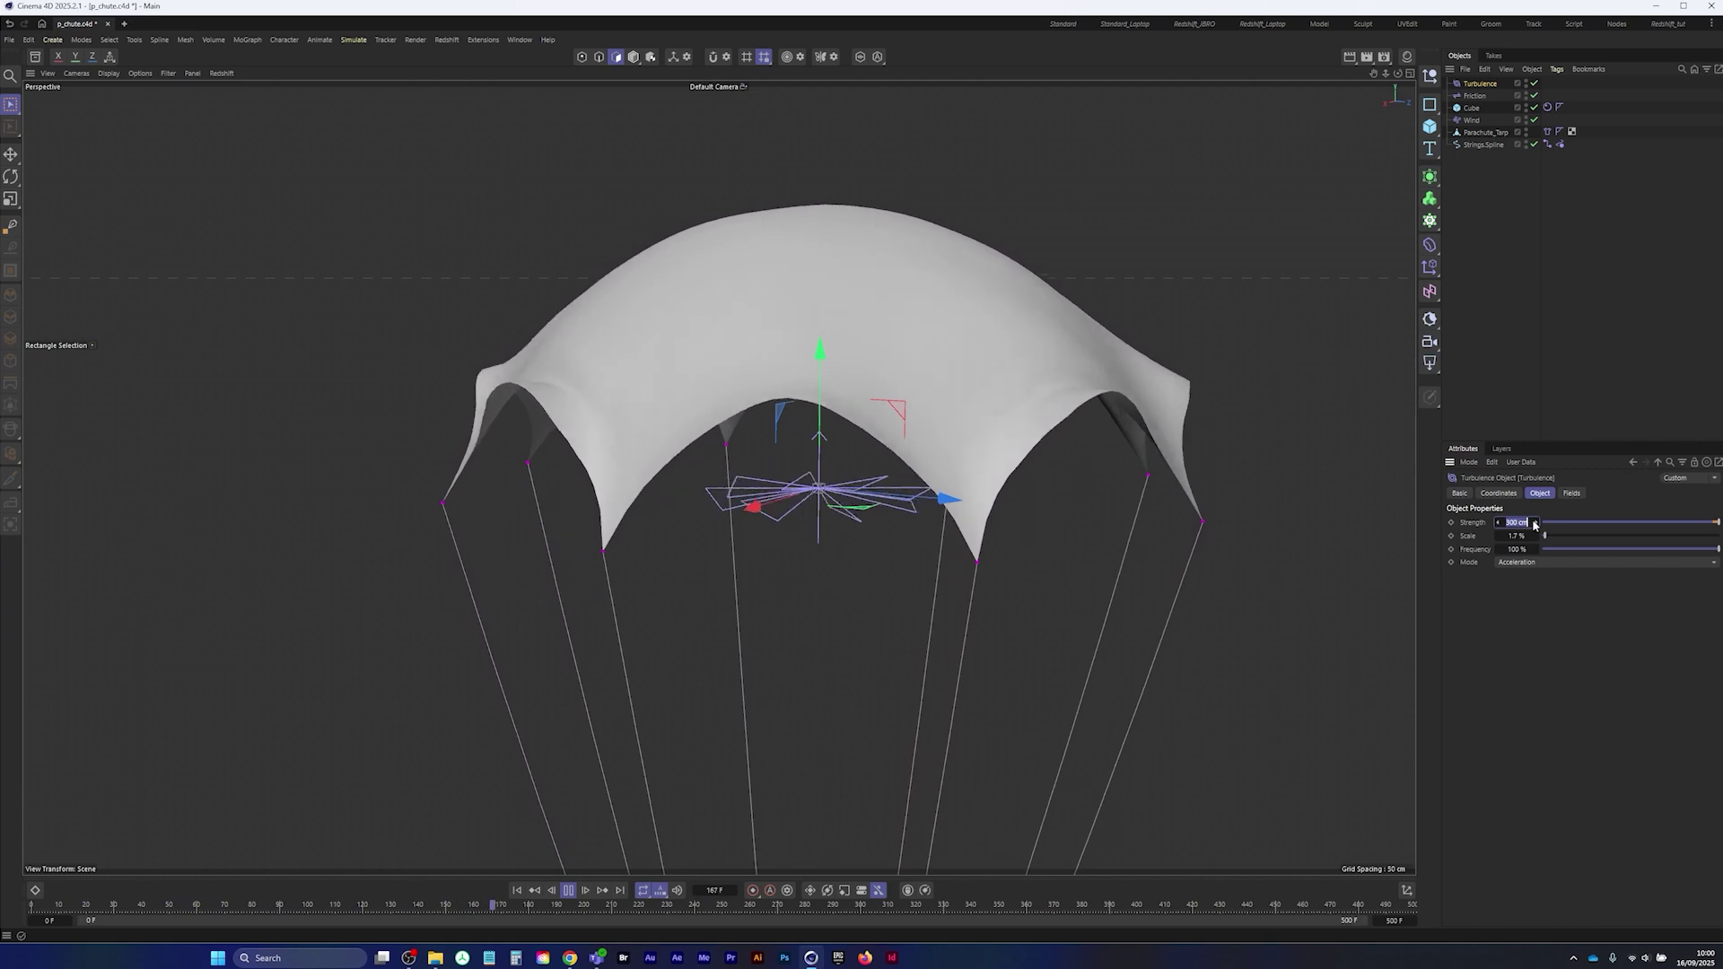
pyautogui.write('350')
pyautogui.press('Return')
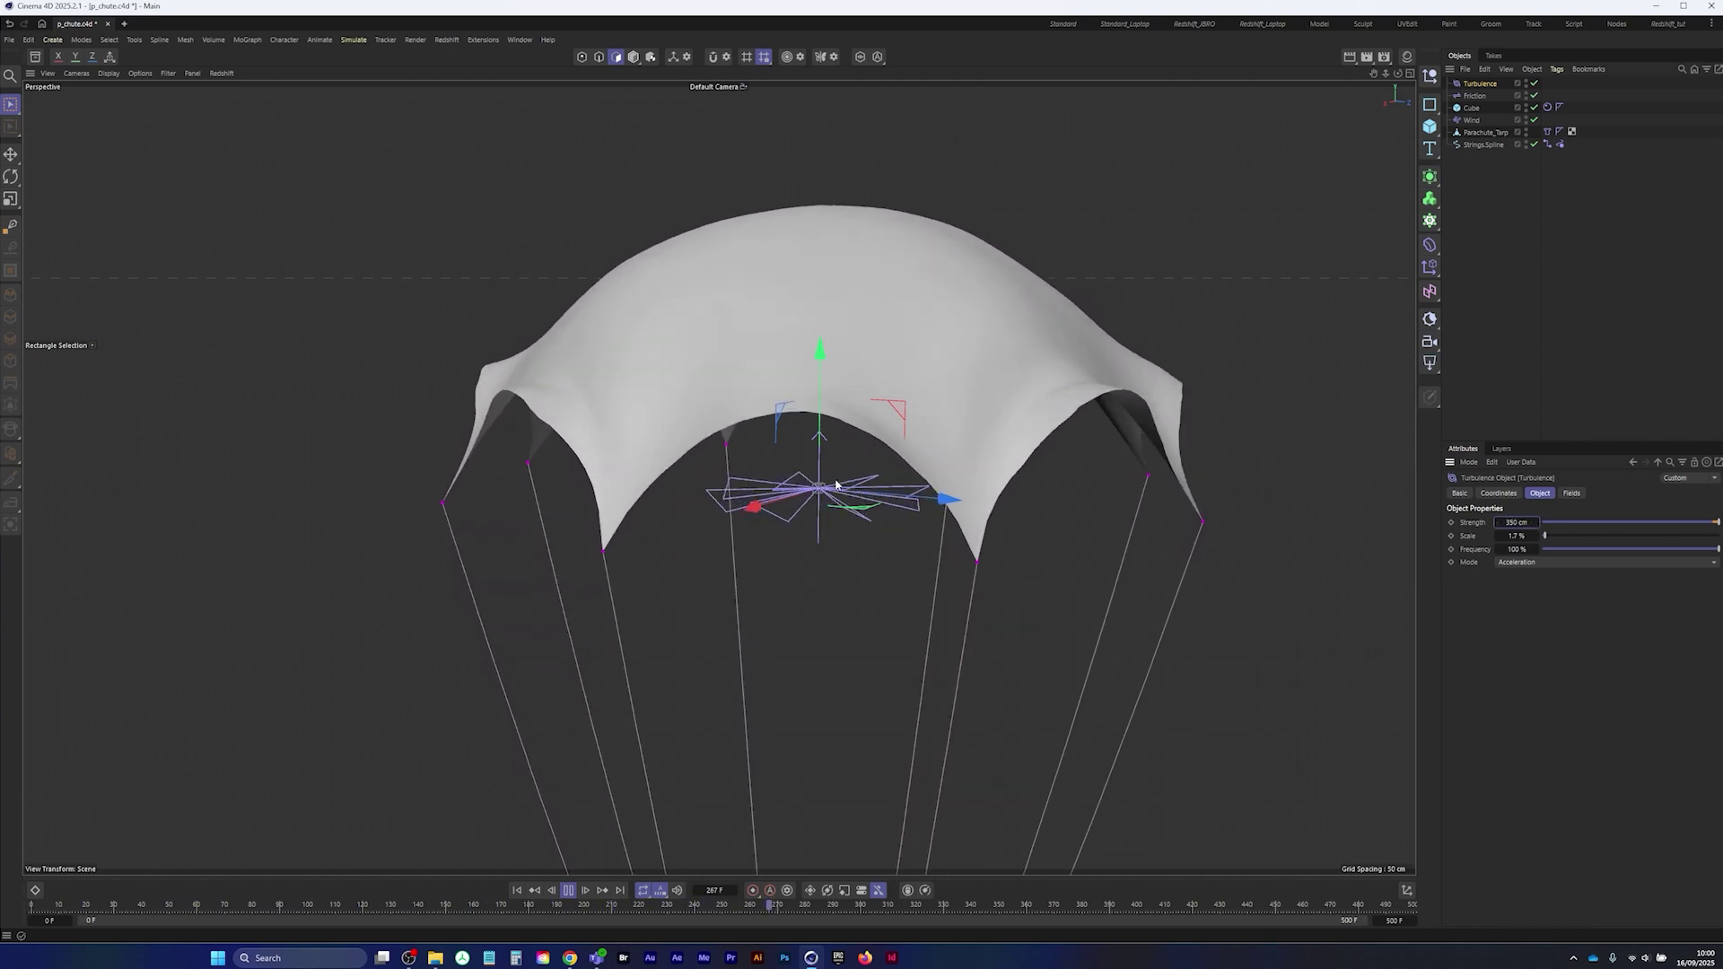
# - Check the whole parachute during playback and set the turbulence scale to 2 %
pyautogui.scroll(-3, 691, 561)
pyautogui.keyDown('alt'); pyautogui.moveTo(761, 516); pyautogui.dragTo(575, 601, button='middle'); pyautogui.keyUp('alt')
pyautogui.keyDown('alt'); pyautogui.moveTo(769, 482); pyautogui.dragTo(610, 431); pyautogui.keyUp('alt')
pyautogui.keyDown('alt'); pyautogui.moveTo(611, 428); pyautogui.dragTo(423, 535, button='right'); pyautogui.keyUp('alt')
pyautogui.moveTo(651, 424)
pyautogui.keyDown('alt'); pyautogui.mouseDown()
pyautogui.moveTo(643, 440)
pyautogui.moveTo(636, 396)
pyautogui.moveTo(654, 441)
pyautogui.moveTo(639, 412)
pyautogui.mouseUp(); pyautogui.keyUp('alt')
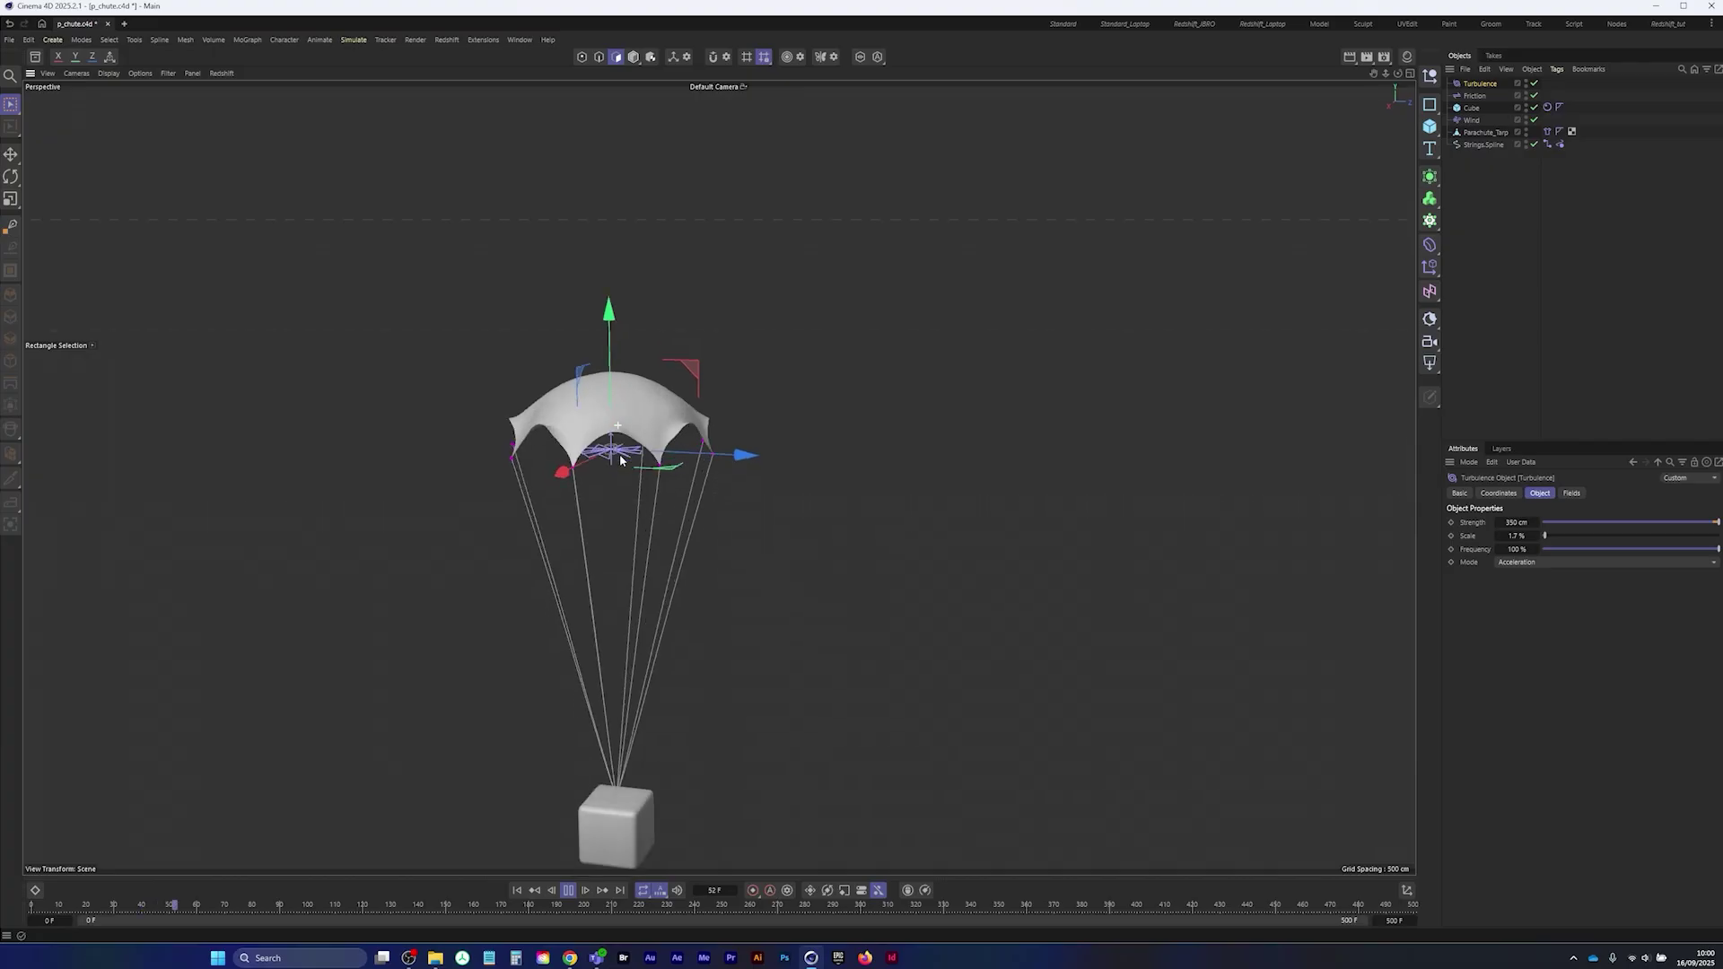
pyautogui.scroll(5, 633, 413)
pyautogui.scroll(-1, 754, 427)
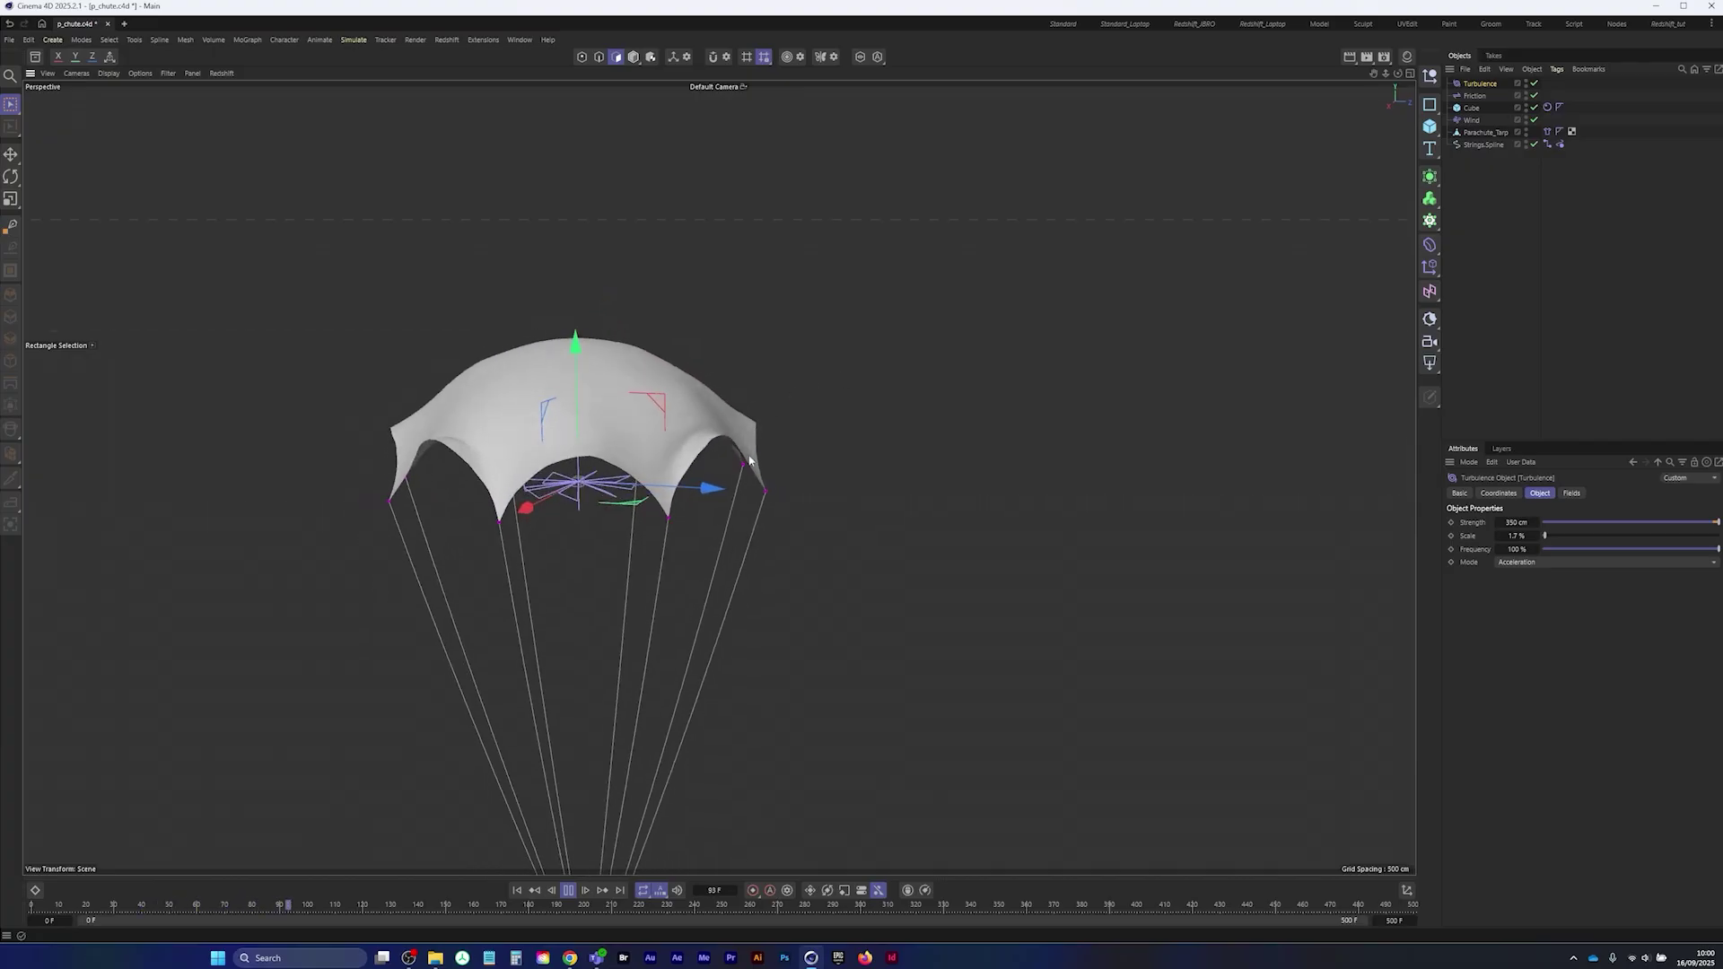
pyautogui.doubleClick(1516, 536)
pyautogui.write('2')
pyautogui.press('Return')
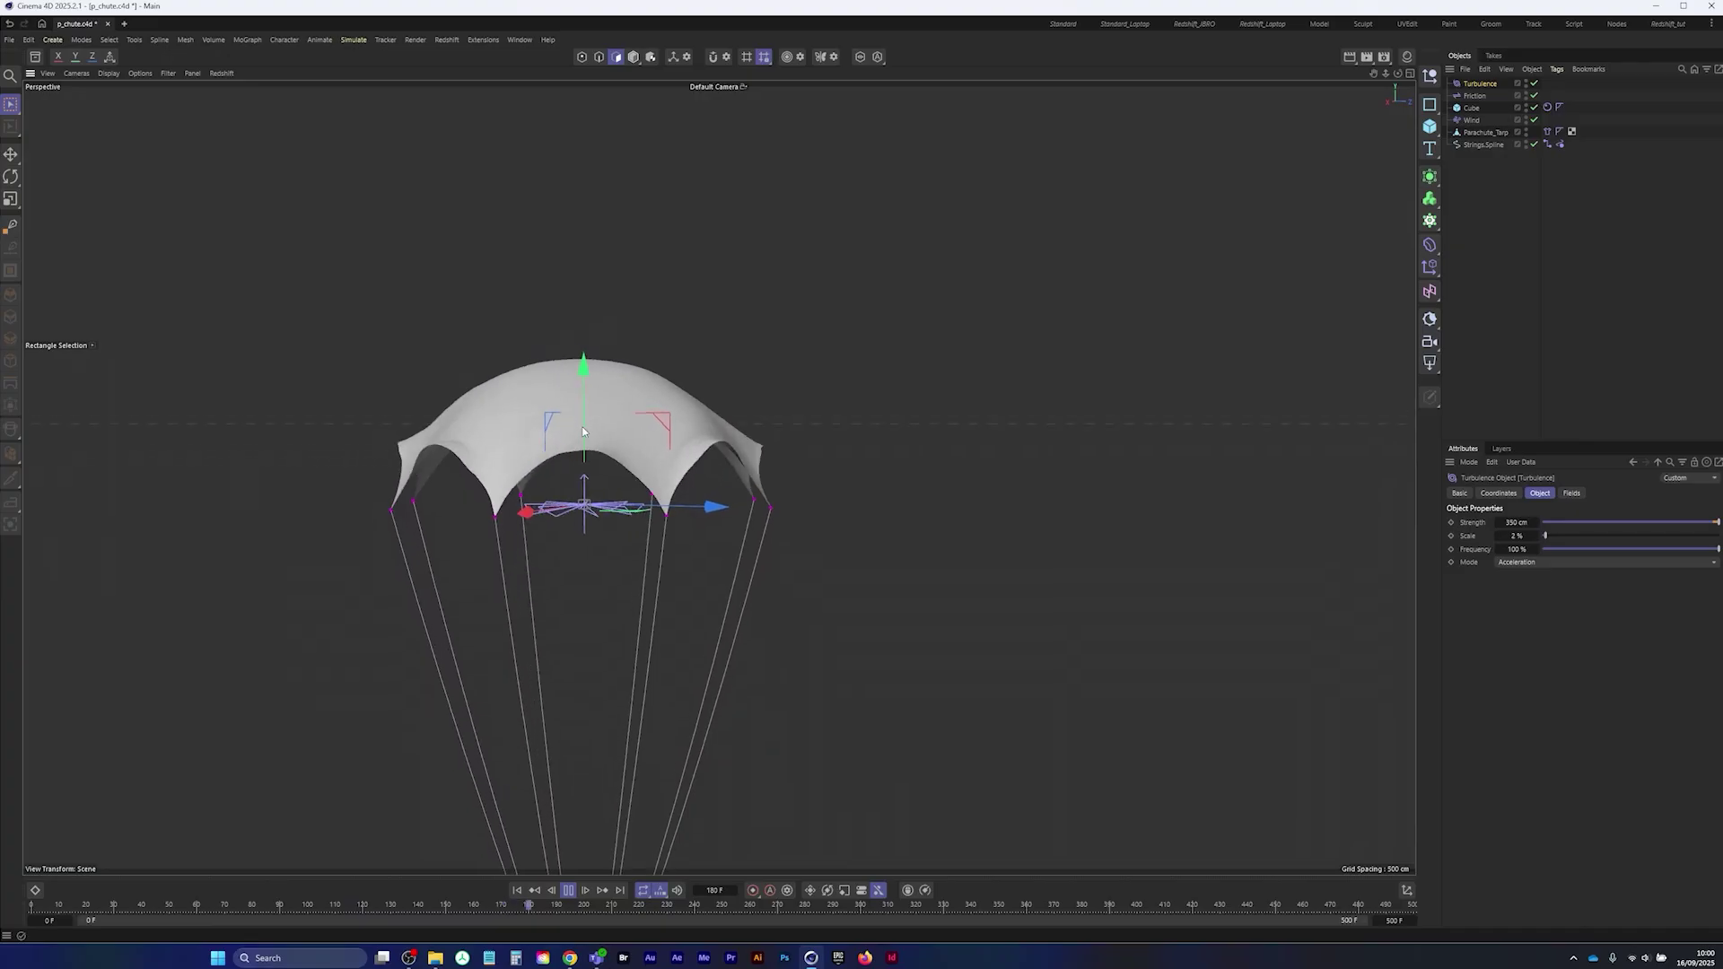
# - Set the turbulence strength to 400 cm and the scale to 3 %, and check the effect on the canopy
pyautogui.scroll(3, 714, 402)
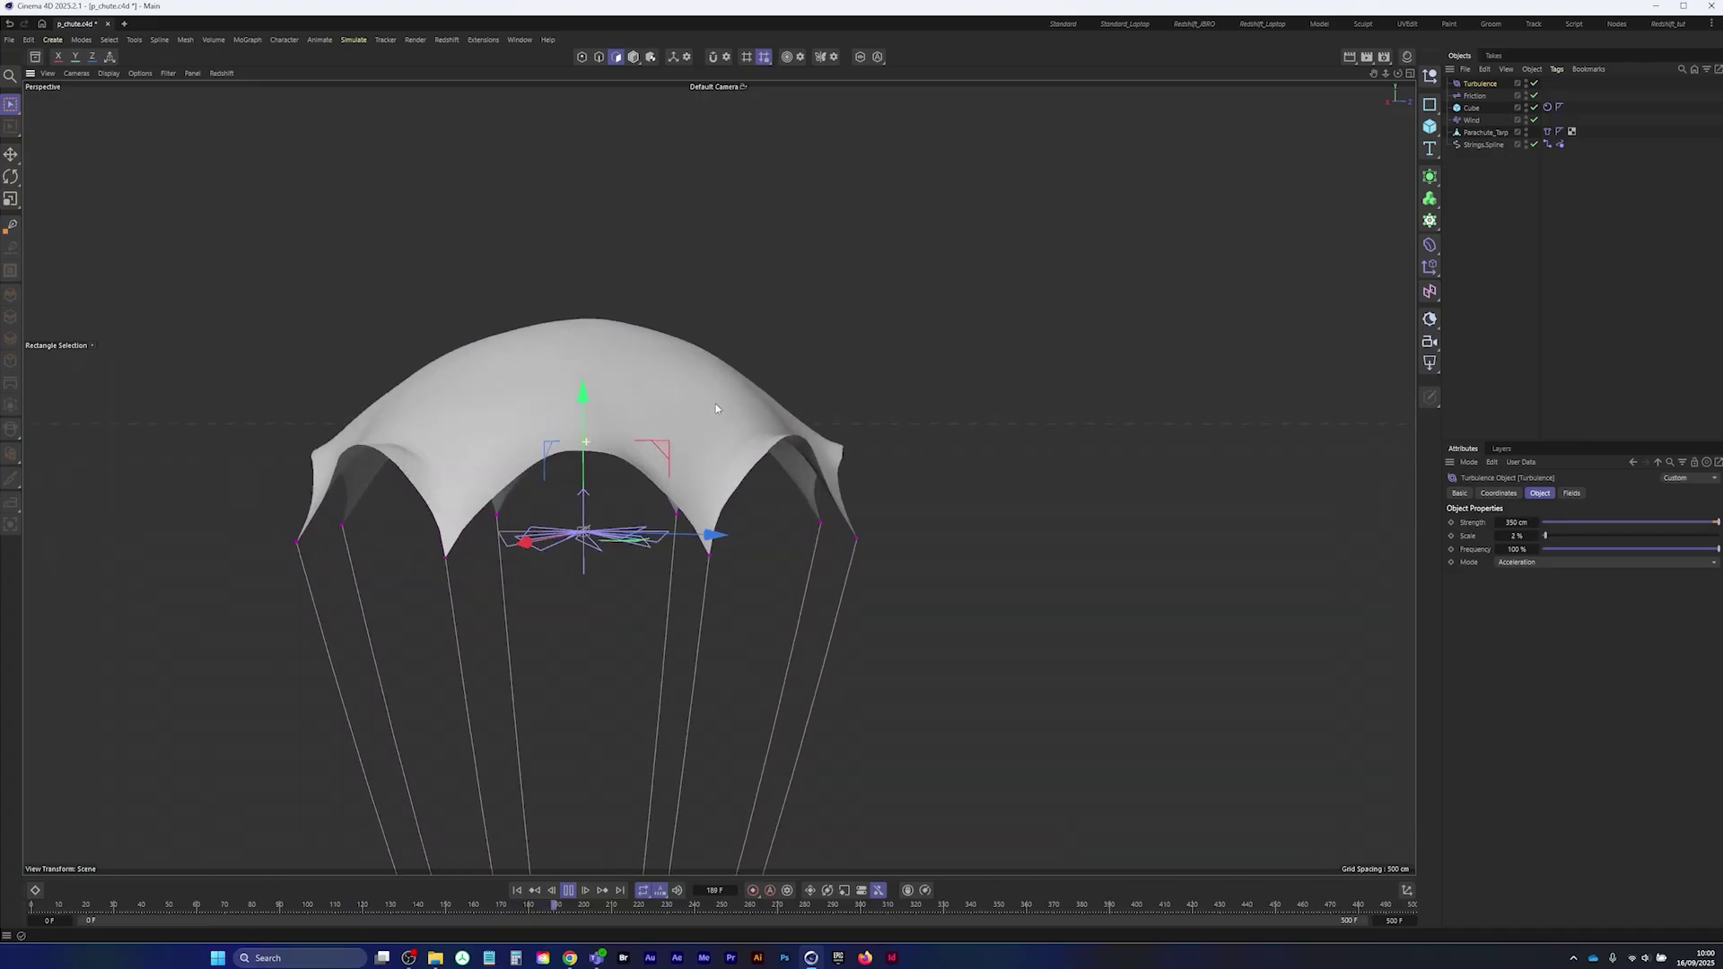
pyautogui.doubleClick(1517, 520)
pyautogui.write('400')
pyautogui.press('Return')
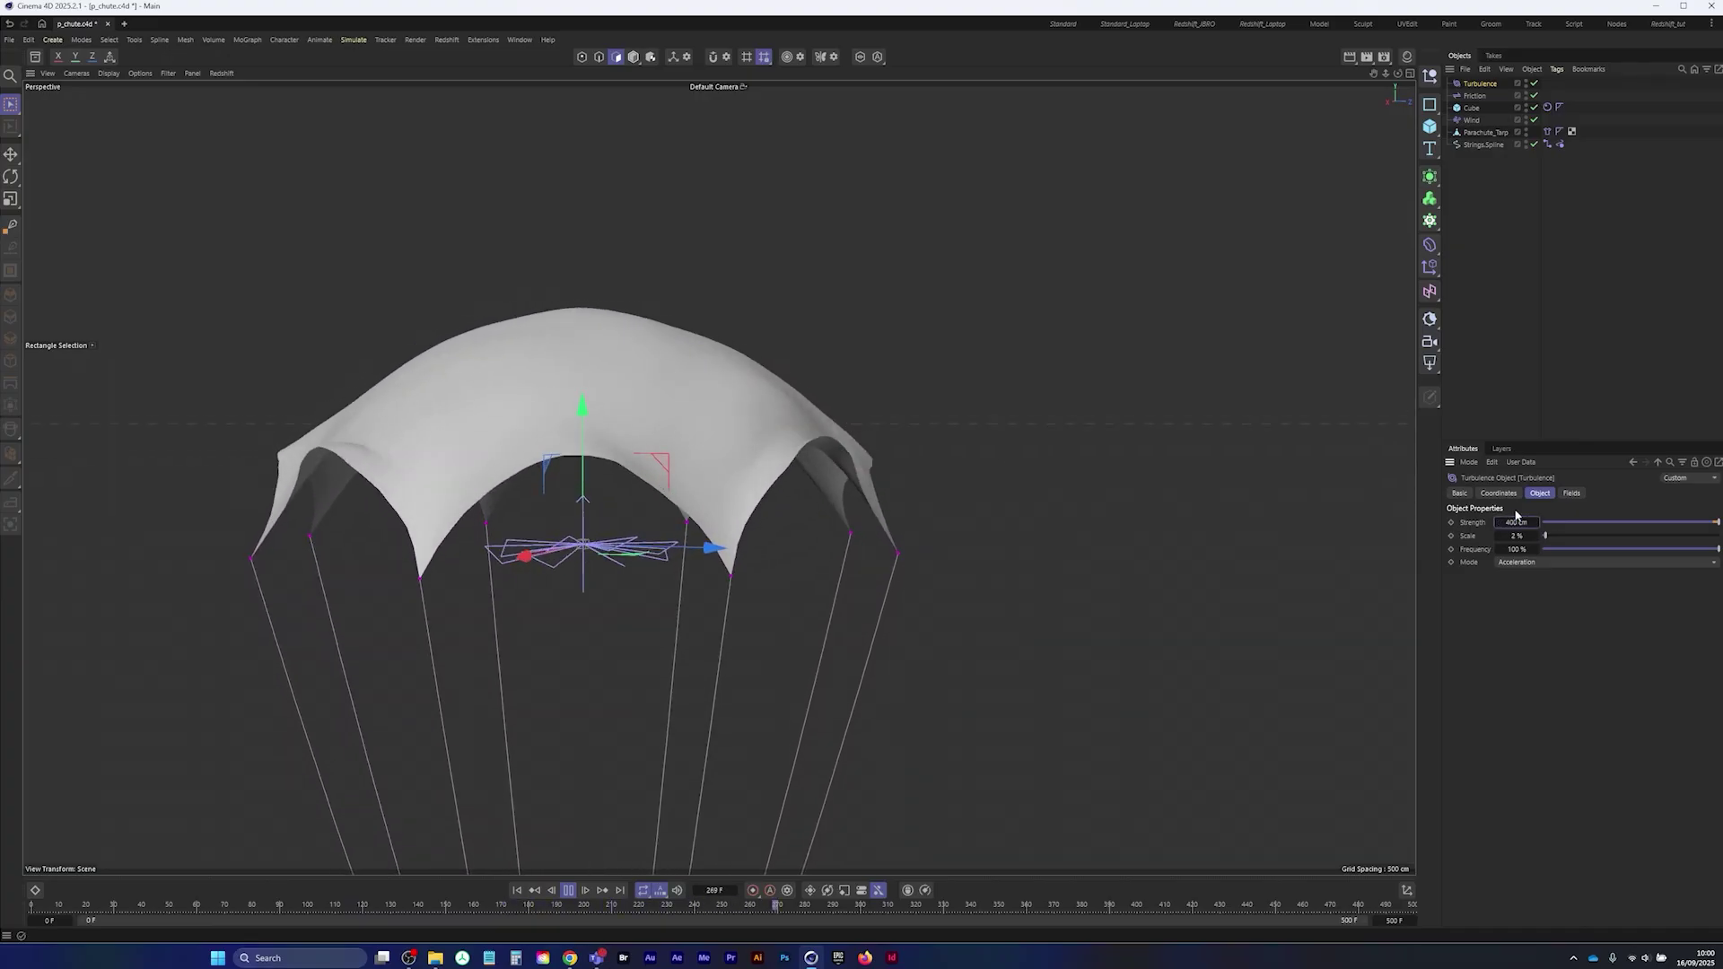
pyautogui.doubleClick(1515, 537)
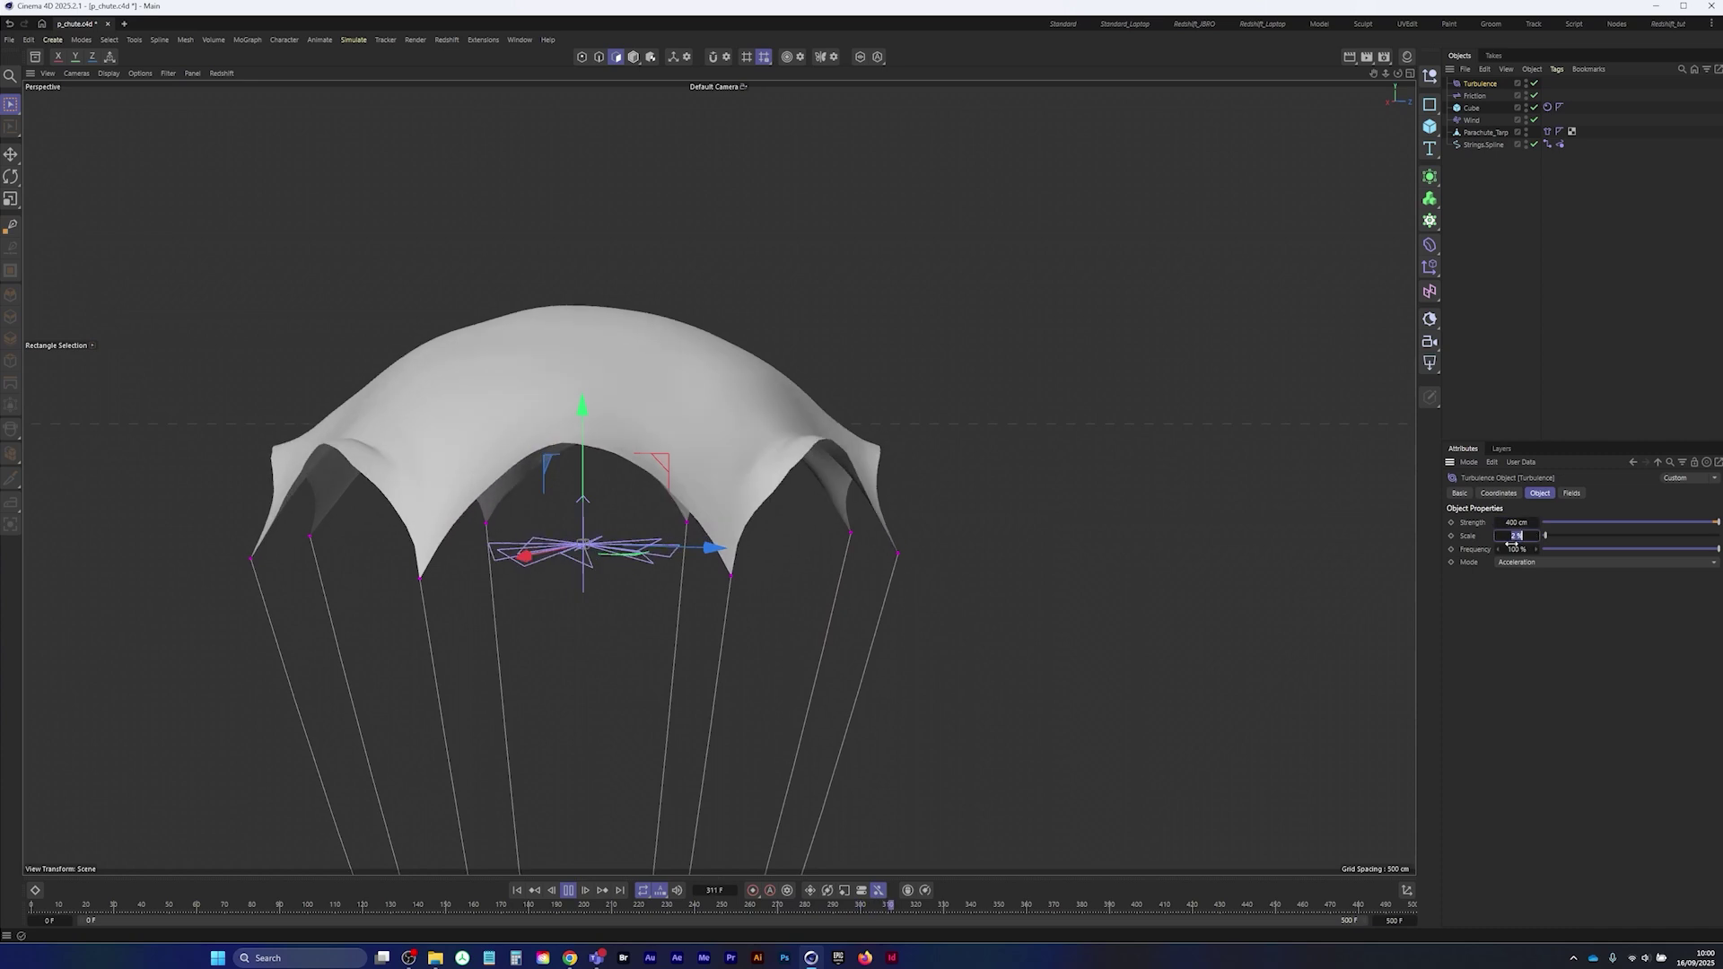
pyautogui.write('3')
pyautogui.press('Return')
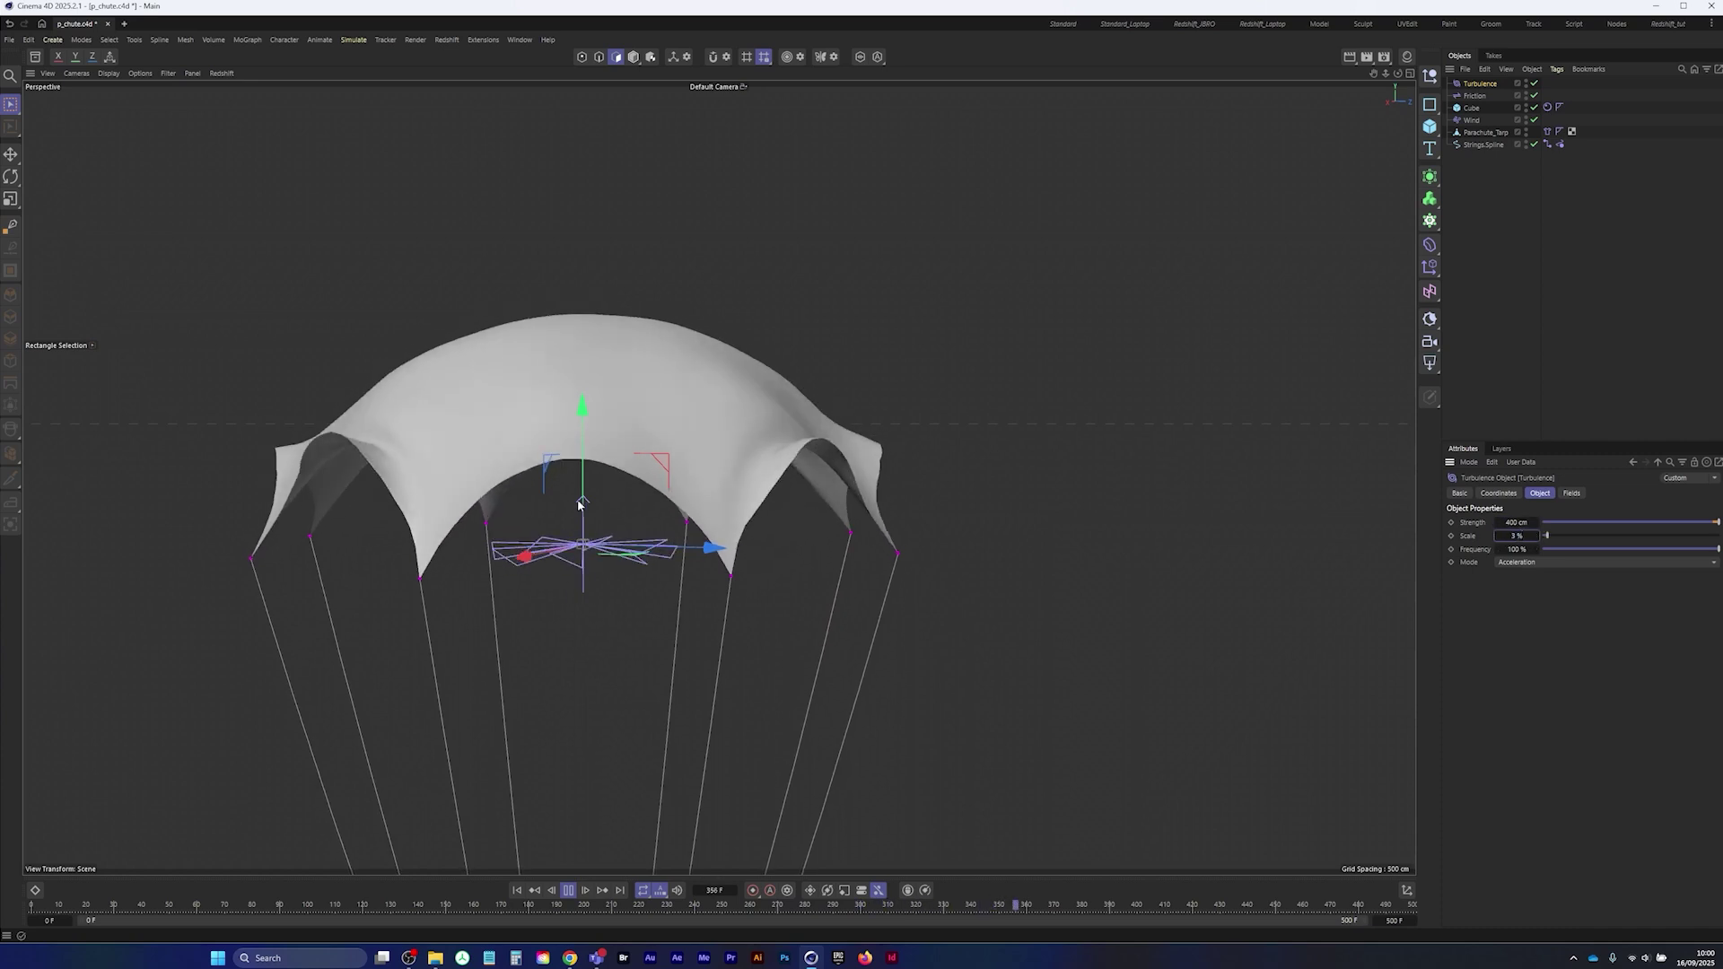
pyautogui.keyDown('alt'); pyautogui.moveTo(575, 479); pyautogui.dragTo(412, 538, button='right'); pyautogui.keyUp('alt')
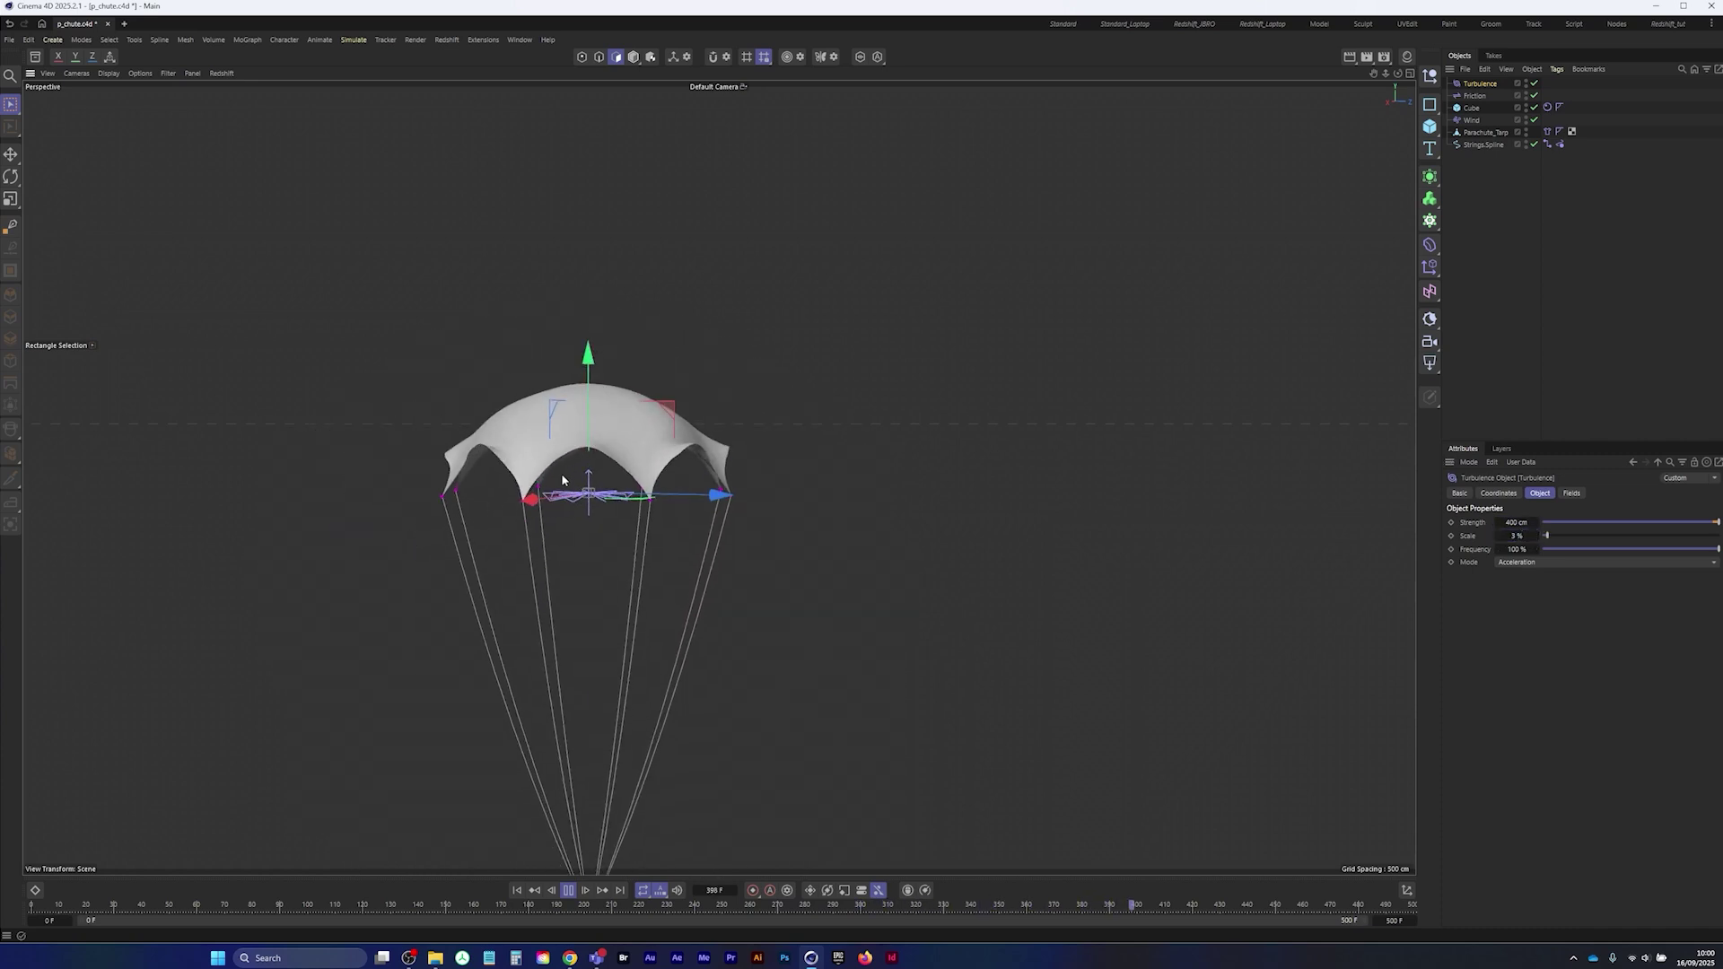
pyautogui.keyDown('alt'); pyautogui.moveTo(569, 456); pyautogui.dragTo(585, 419, button='middle'); pyautogui.keyUp('alt')
pyautogui.keyDown('alt'); pyautogui.moveTo(574, 411); pyautogui.dragTo(641, 466); pyautogui.keyUp('alt')
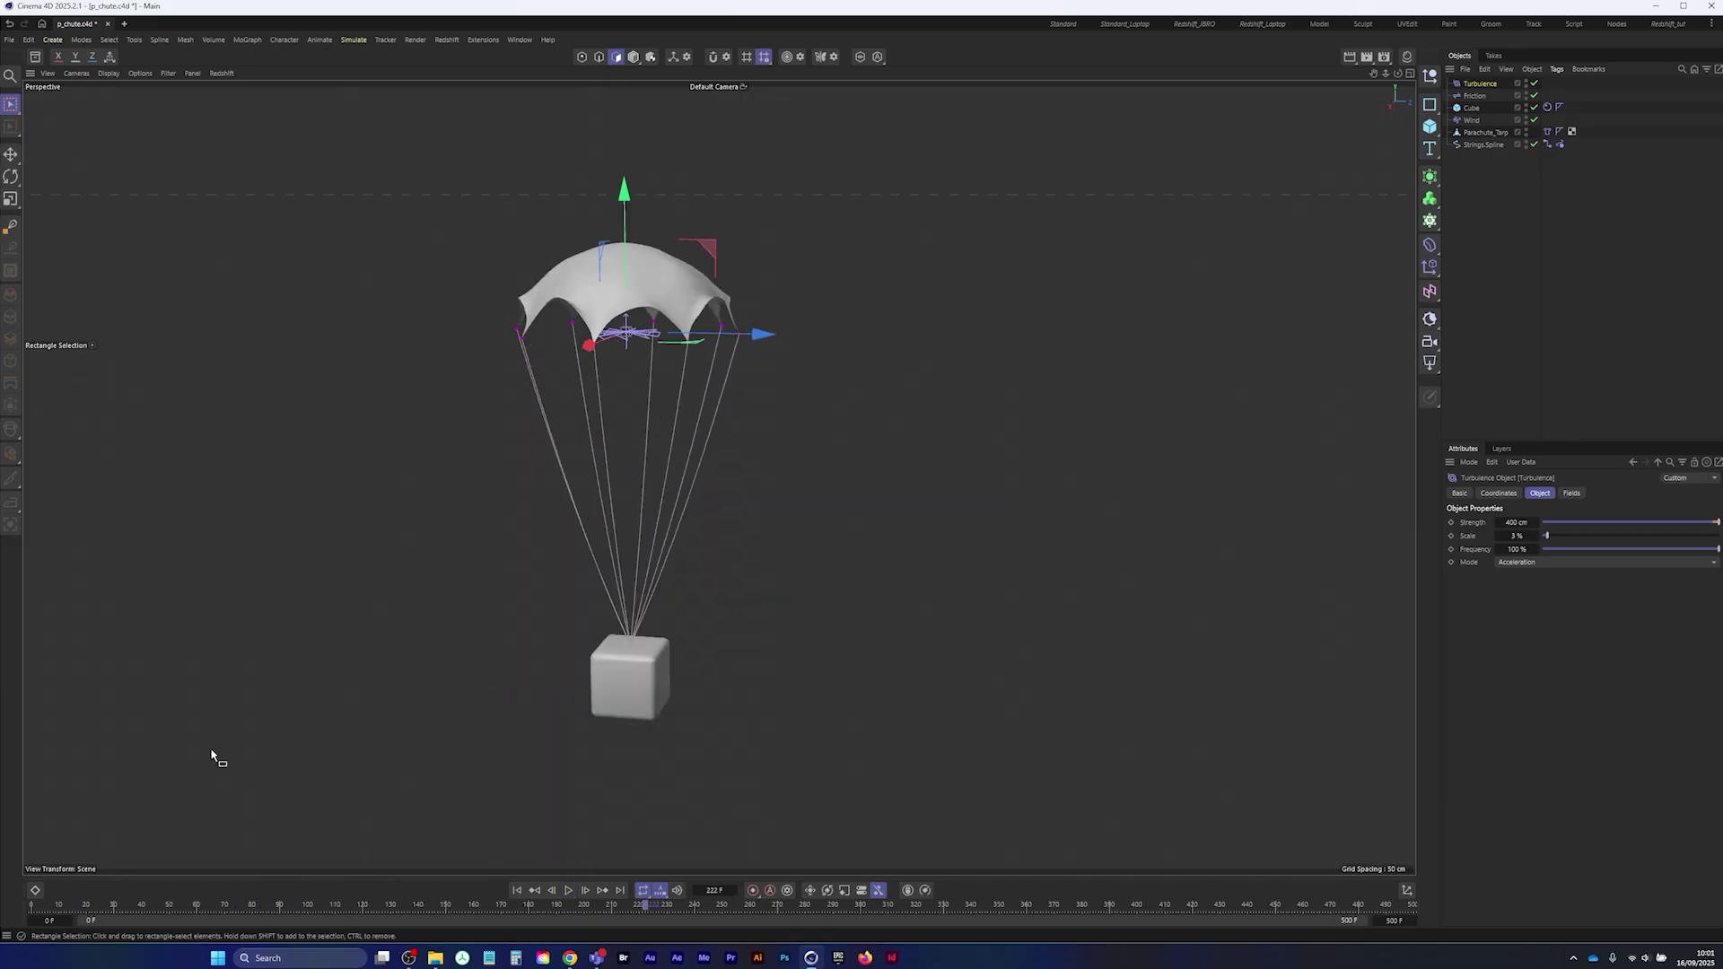
# - Rewind to frame 0 and cache the whole scene's simulation from the Parachute_Tarp cloth tag
pyautogui.click(1547, 132)
pyautogui.click(518, 891)
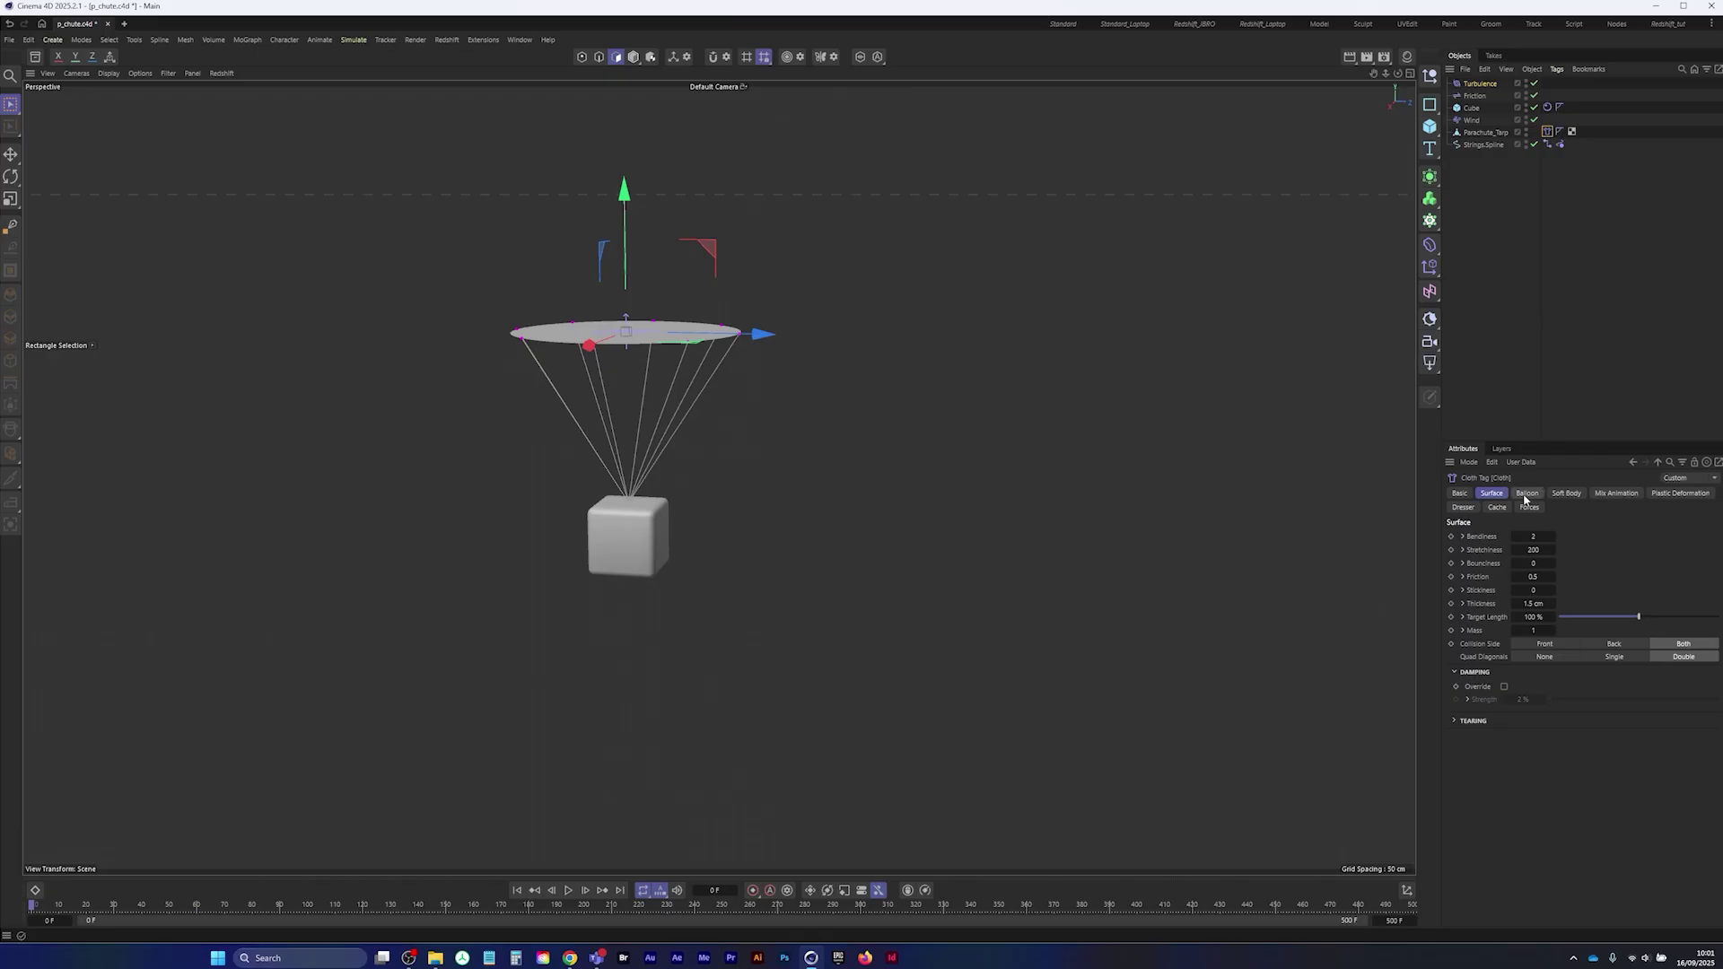
pyautogui.click(1496, 508)
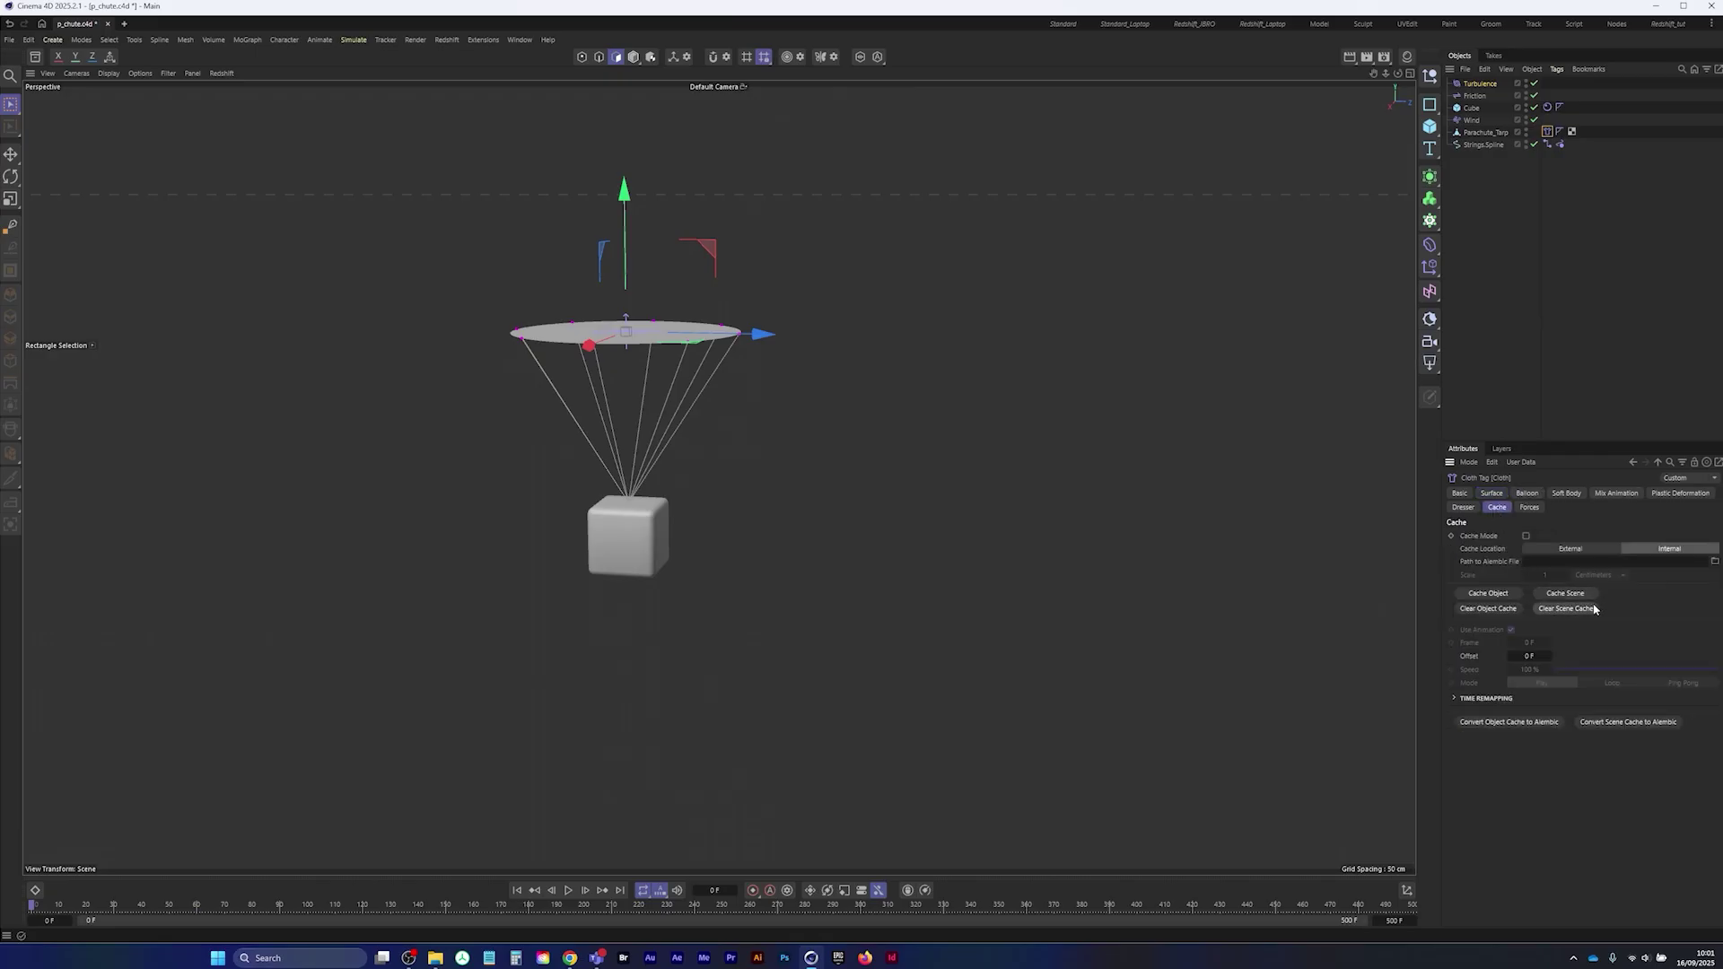
pyautogui.click(1566, 594)
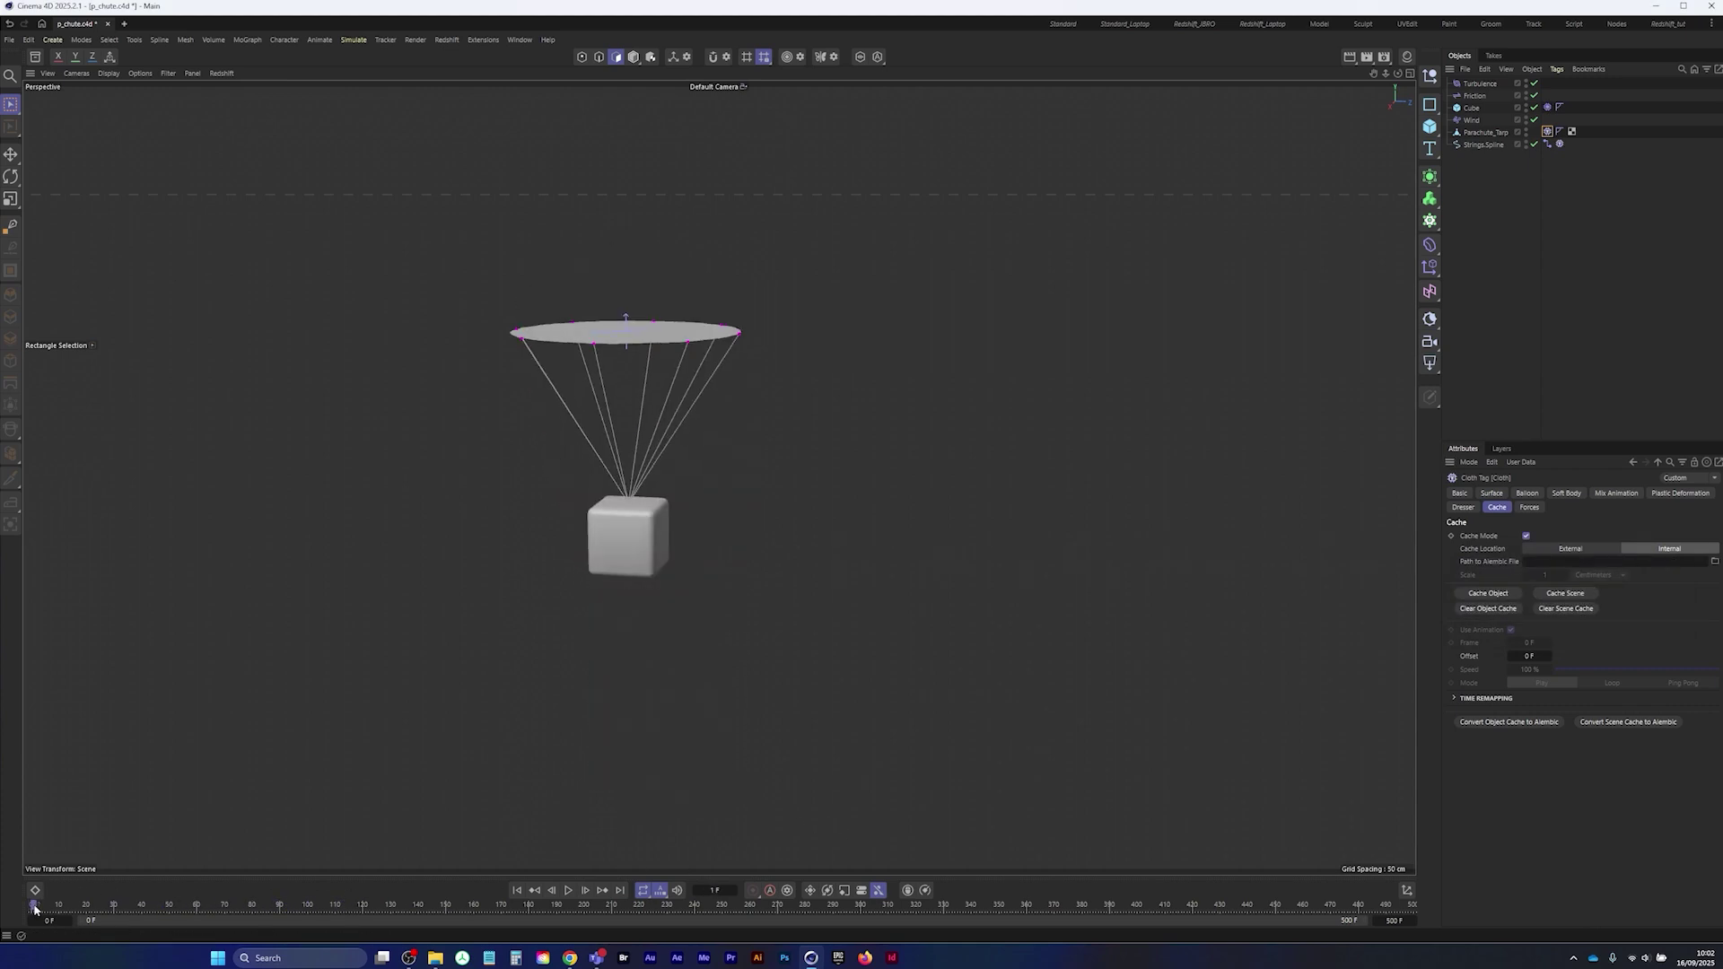
pyautogui.moveTo(34, 910)
pyautogui.mouseDown()
pyautogui.moveTo(754, 893)
pyautogui.moveTo(210, 886)
pyautogui.moveTo(961, 864)
pyautogui.moveTo(113, 874)
pyautogui.moveTo(32, 893)
pyautogui.mouseUp()
# - Select the Strings.Spline, Parachute_Tarp and Cube objects together and save the project
pyautogui.click(1479, 145)
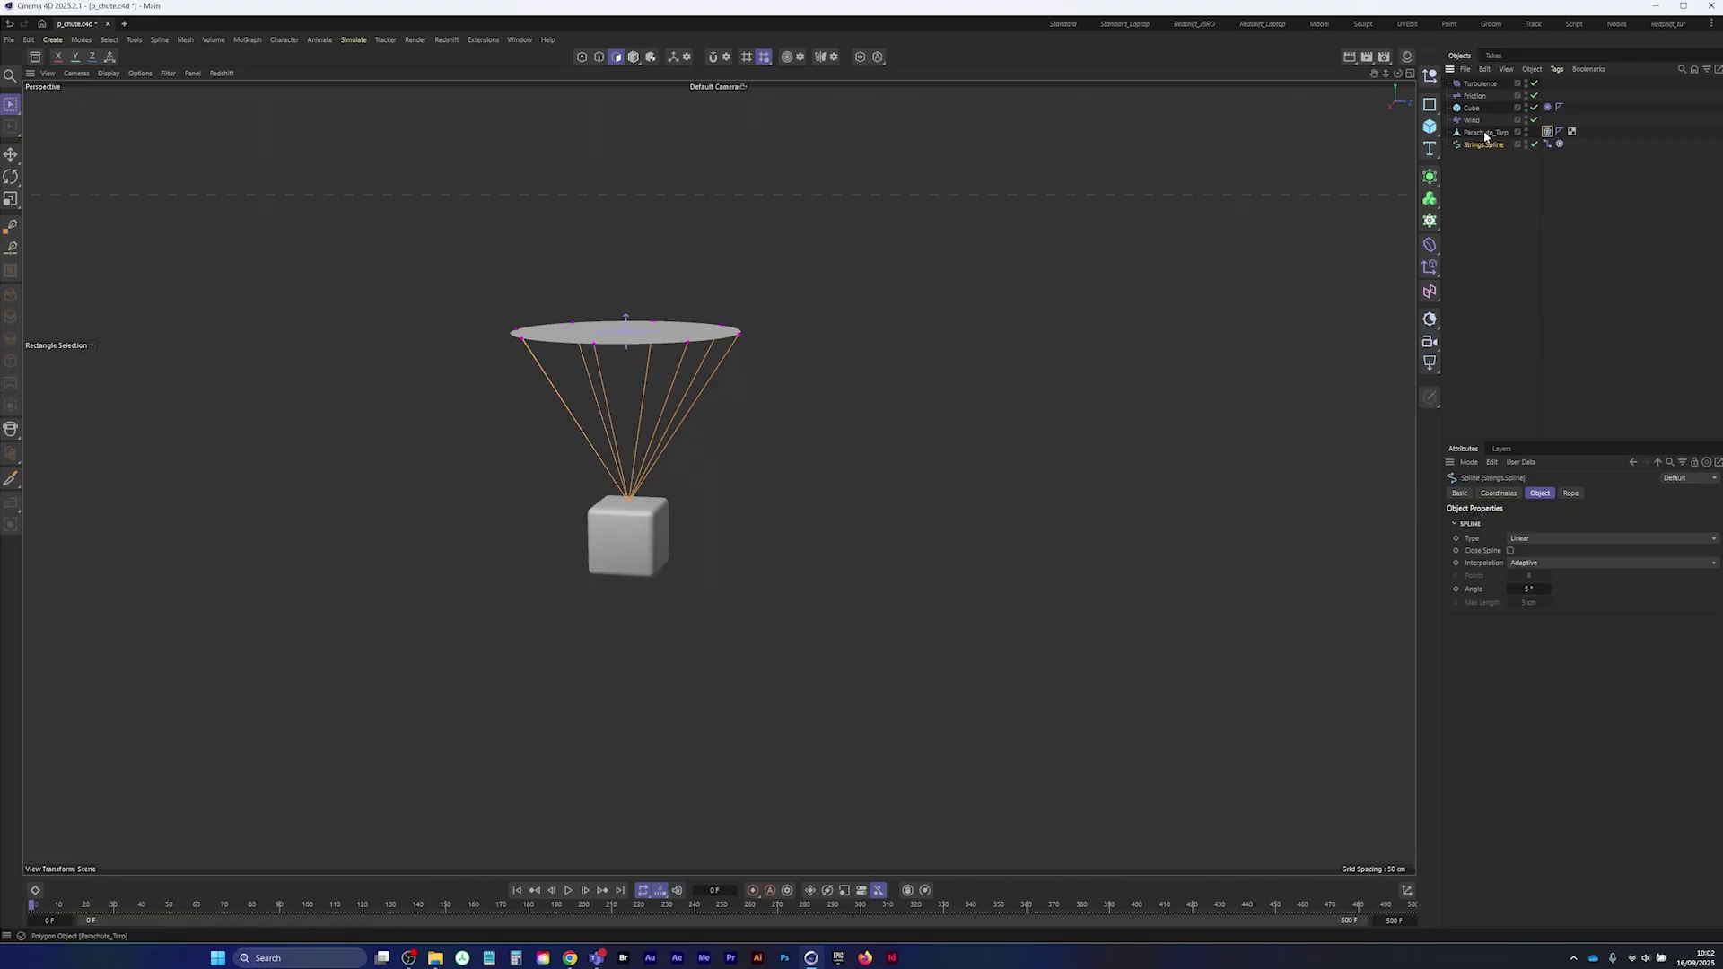
pyautogui.keyDown('ctrl'); pyautogui.click(1485, 133); pyautogui.keyUp('ctrl')
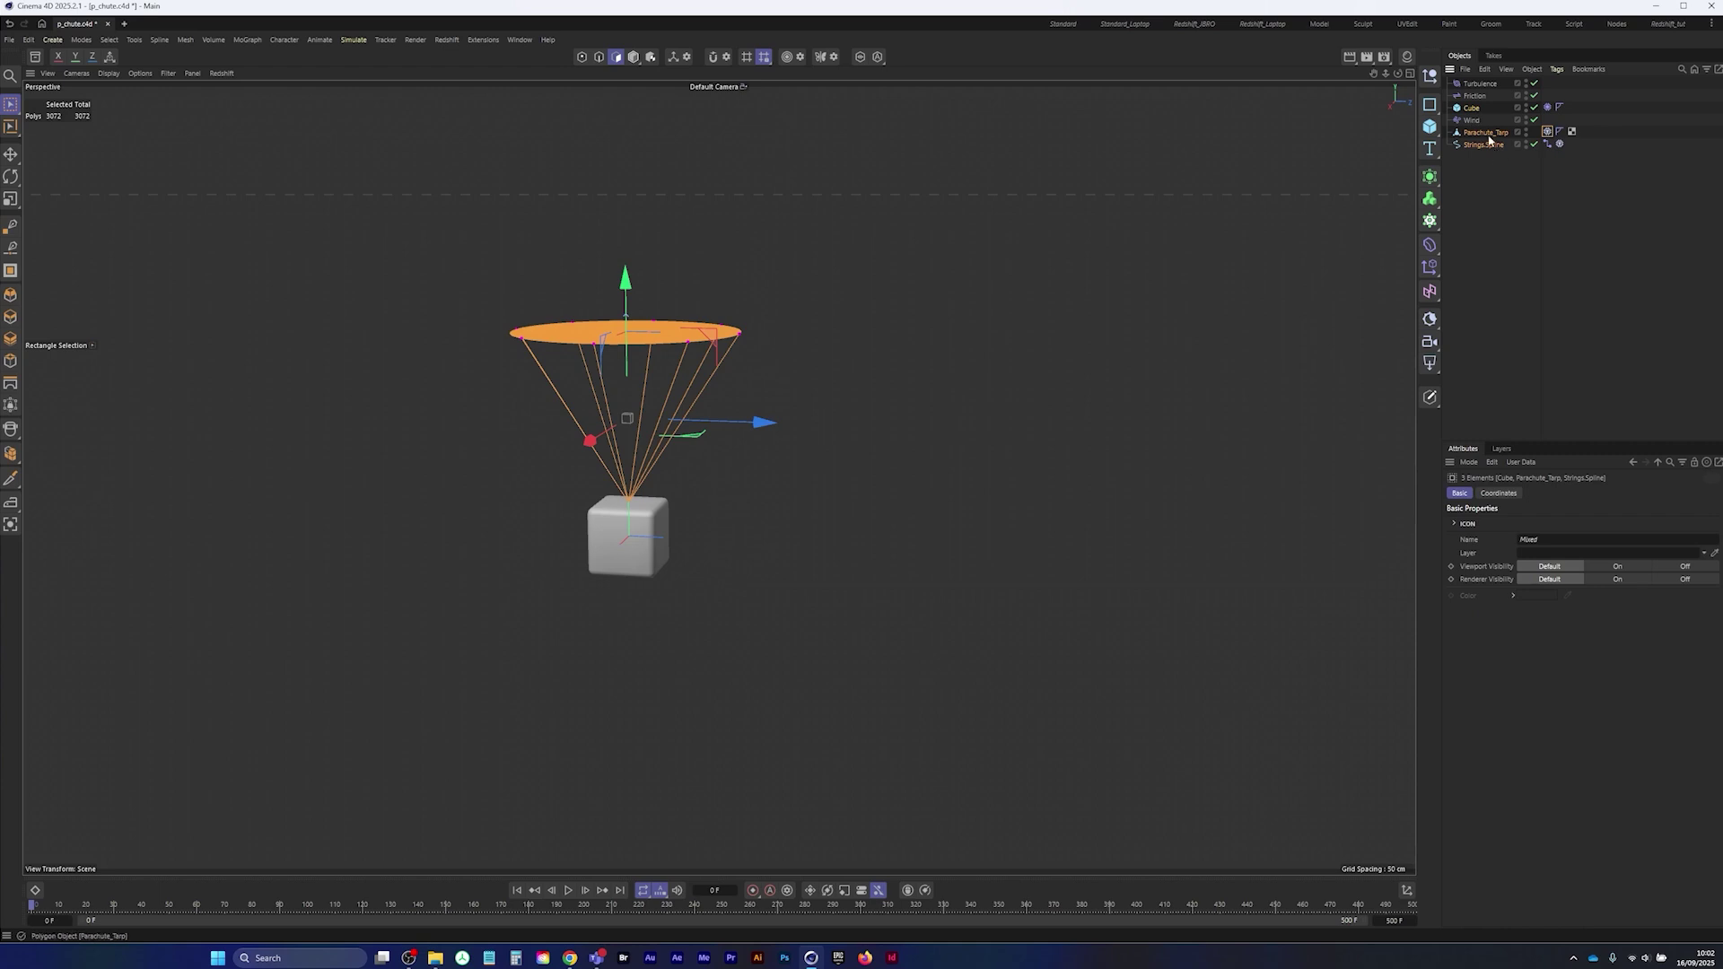
pyautogui.click(11, 40)
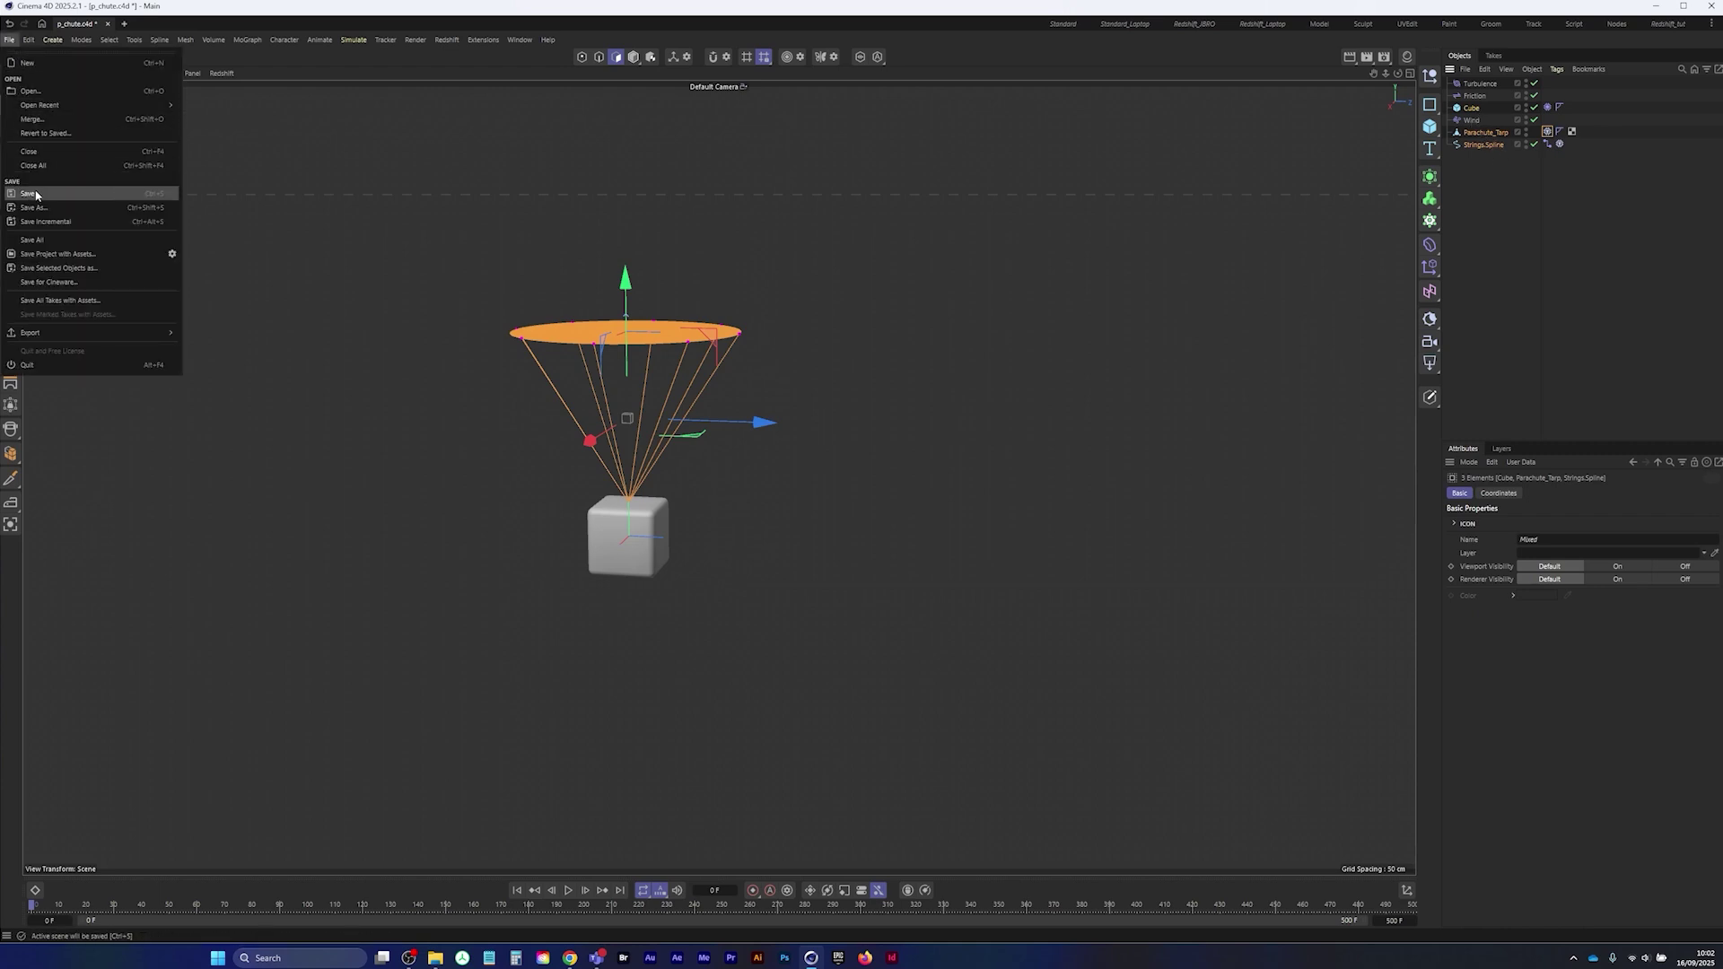
pyautogui.click(36, 195)
# - Open the Alembic export settings and check the Selection Only and Splines (Curves) options for the selected objects
pyautogui.click(11, 41)
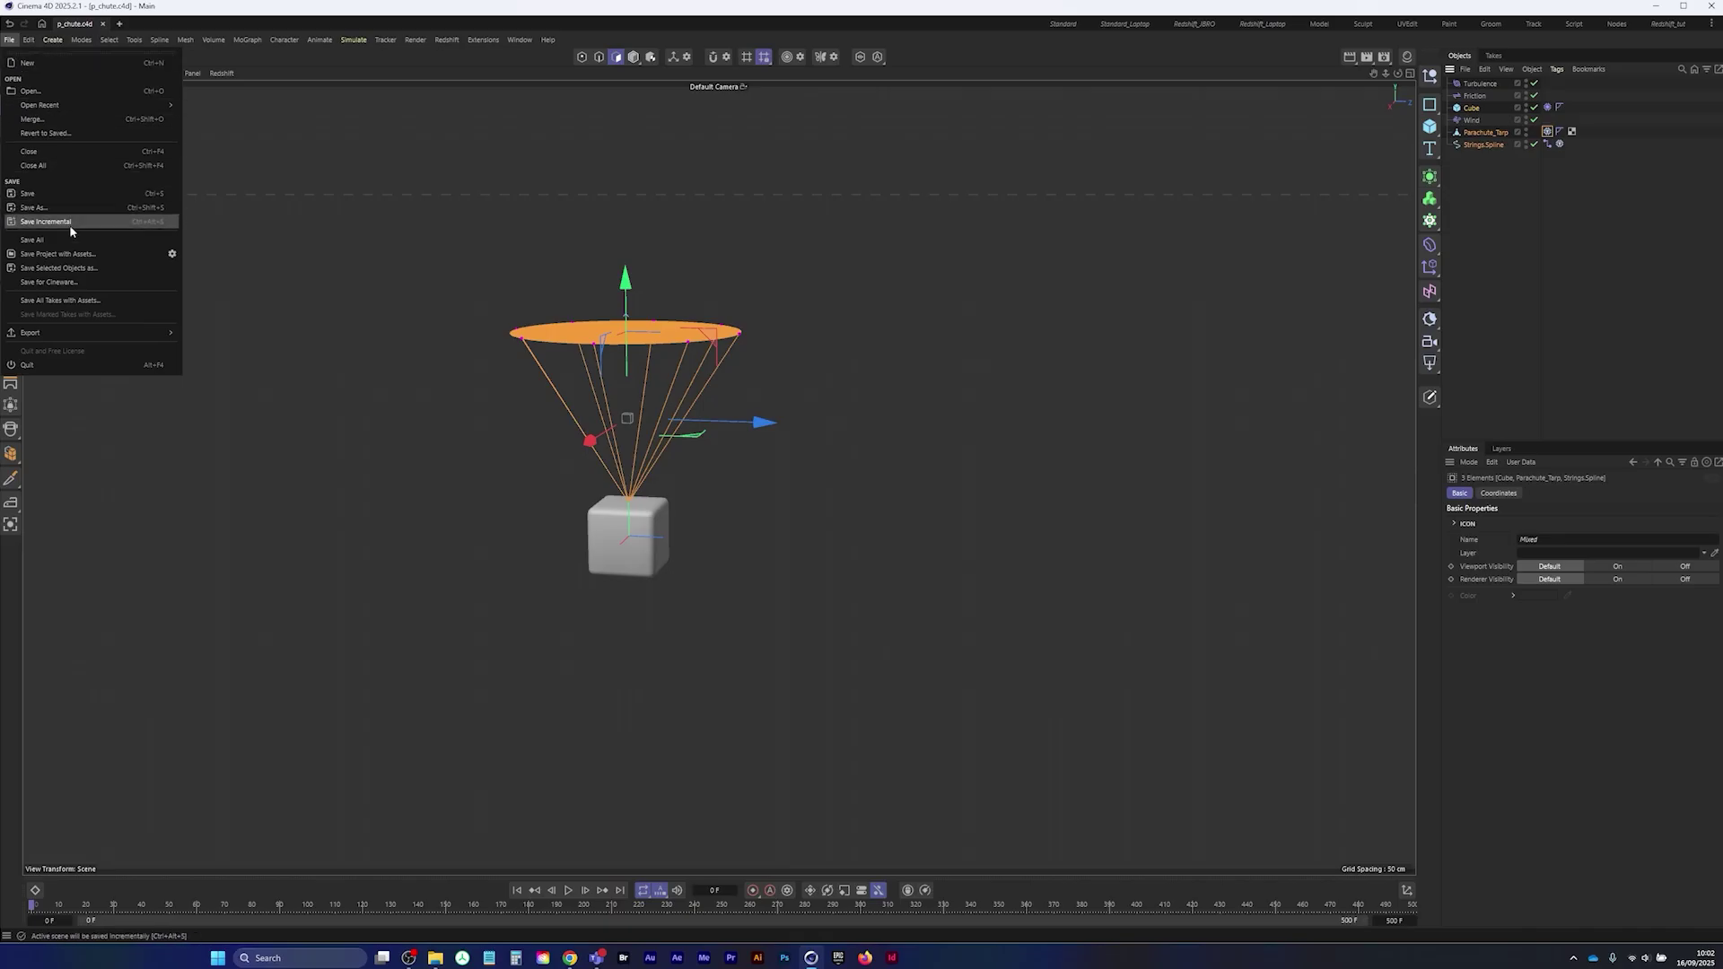
pyautogui.moveTo(99, 335)
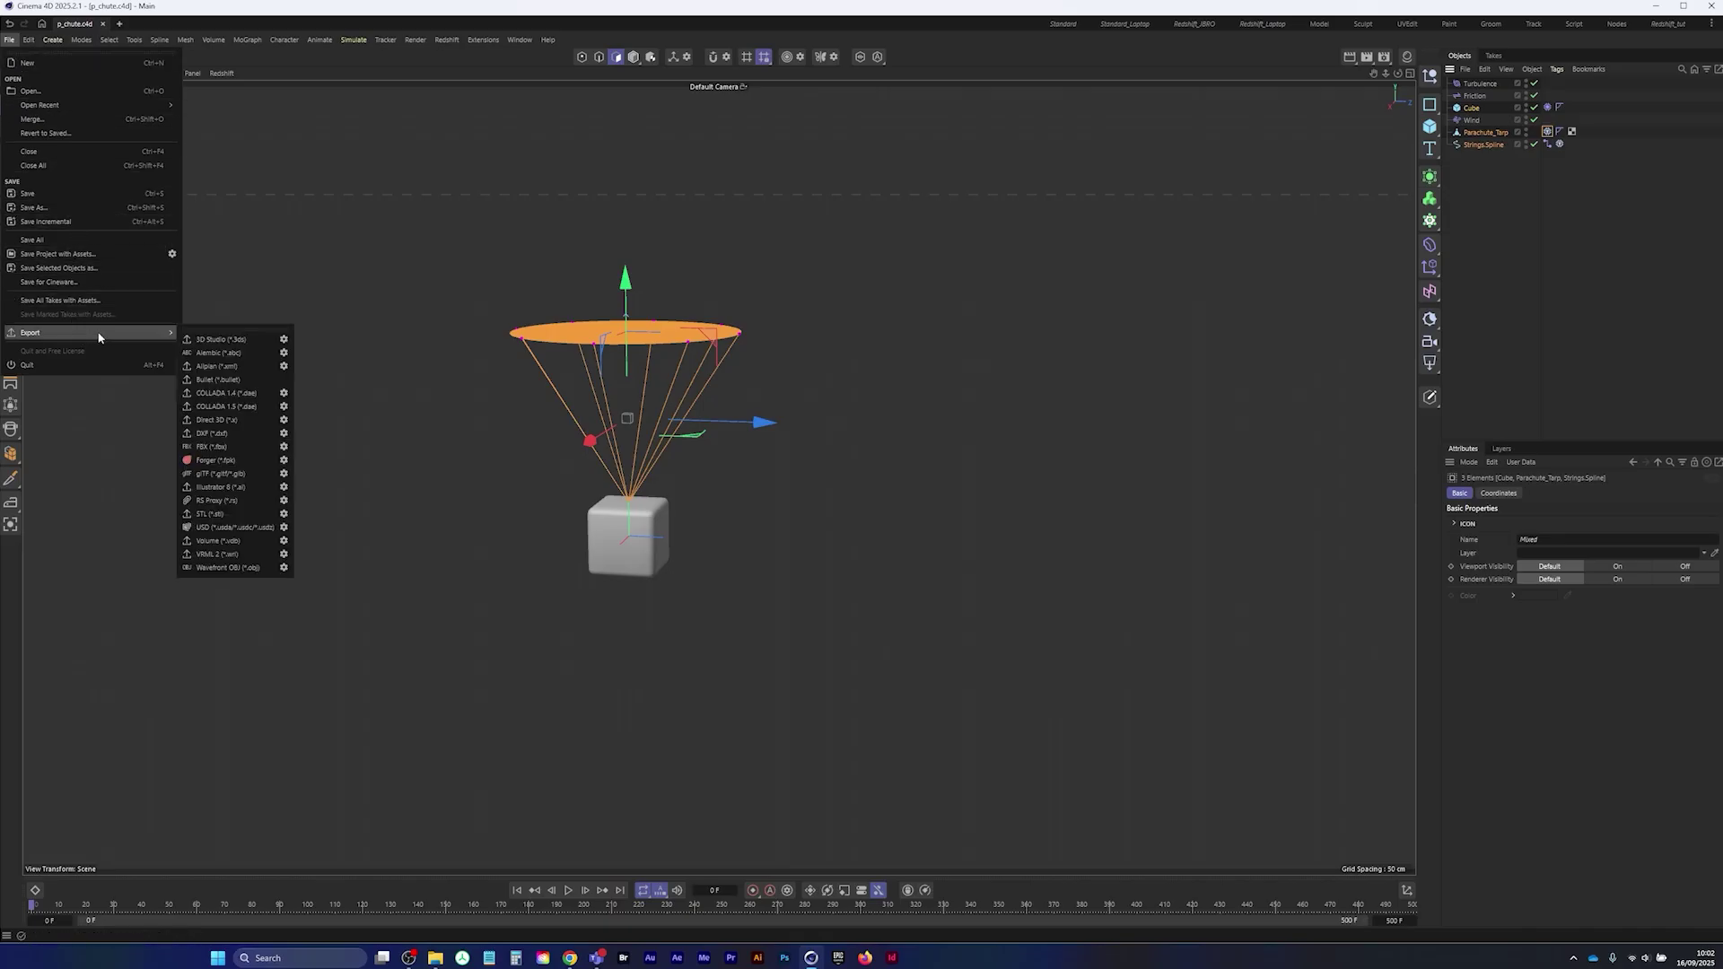
pyautogui.click(284, 353)
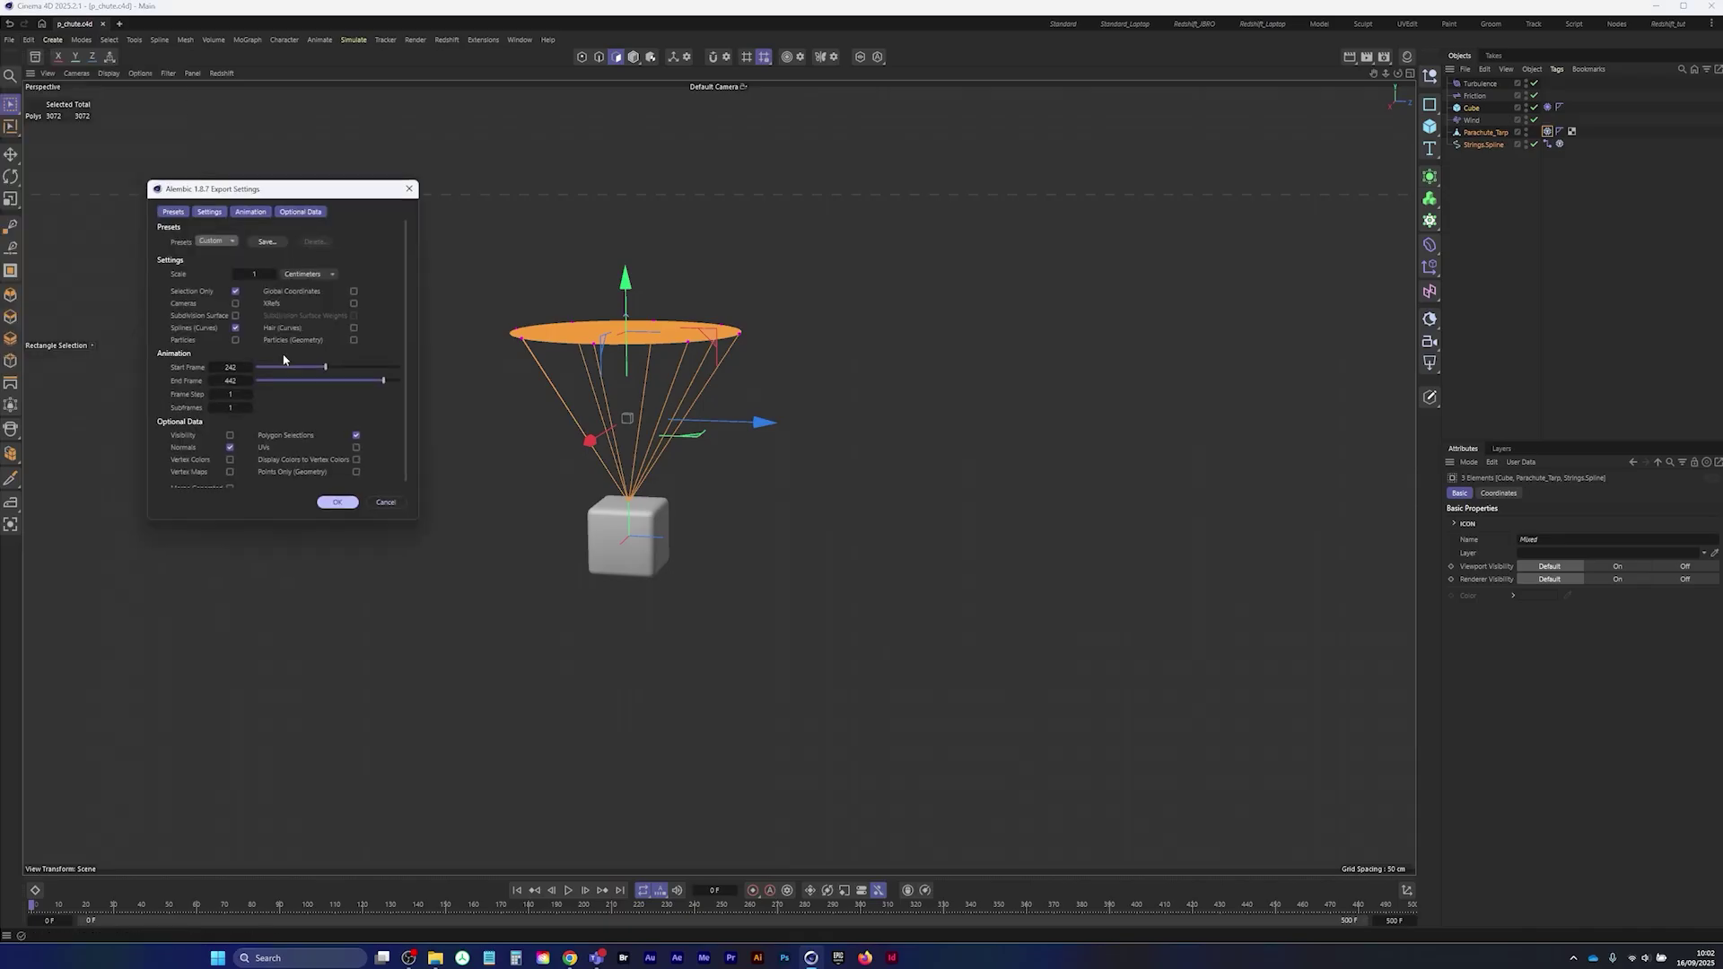
pyautogui.click(209, 212)
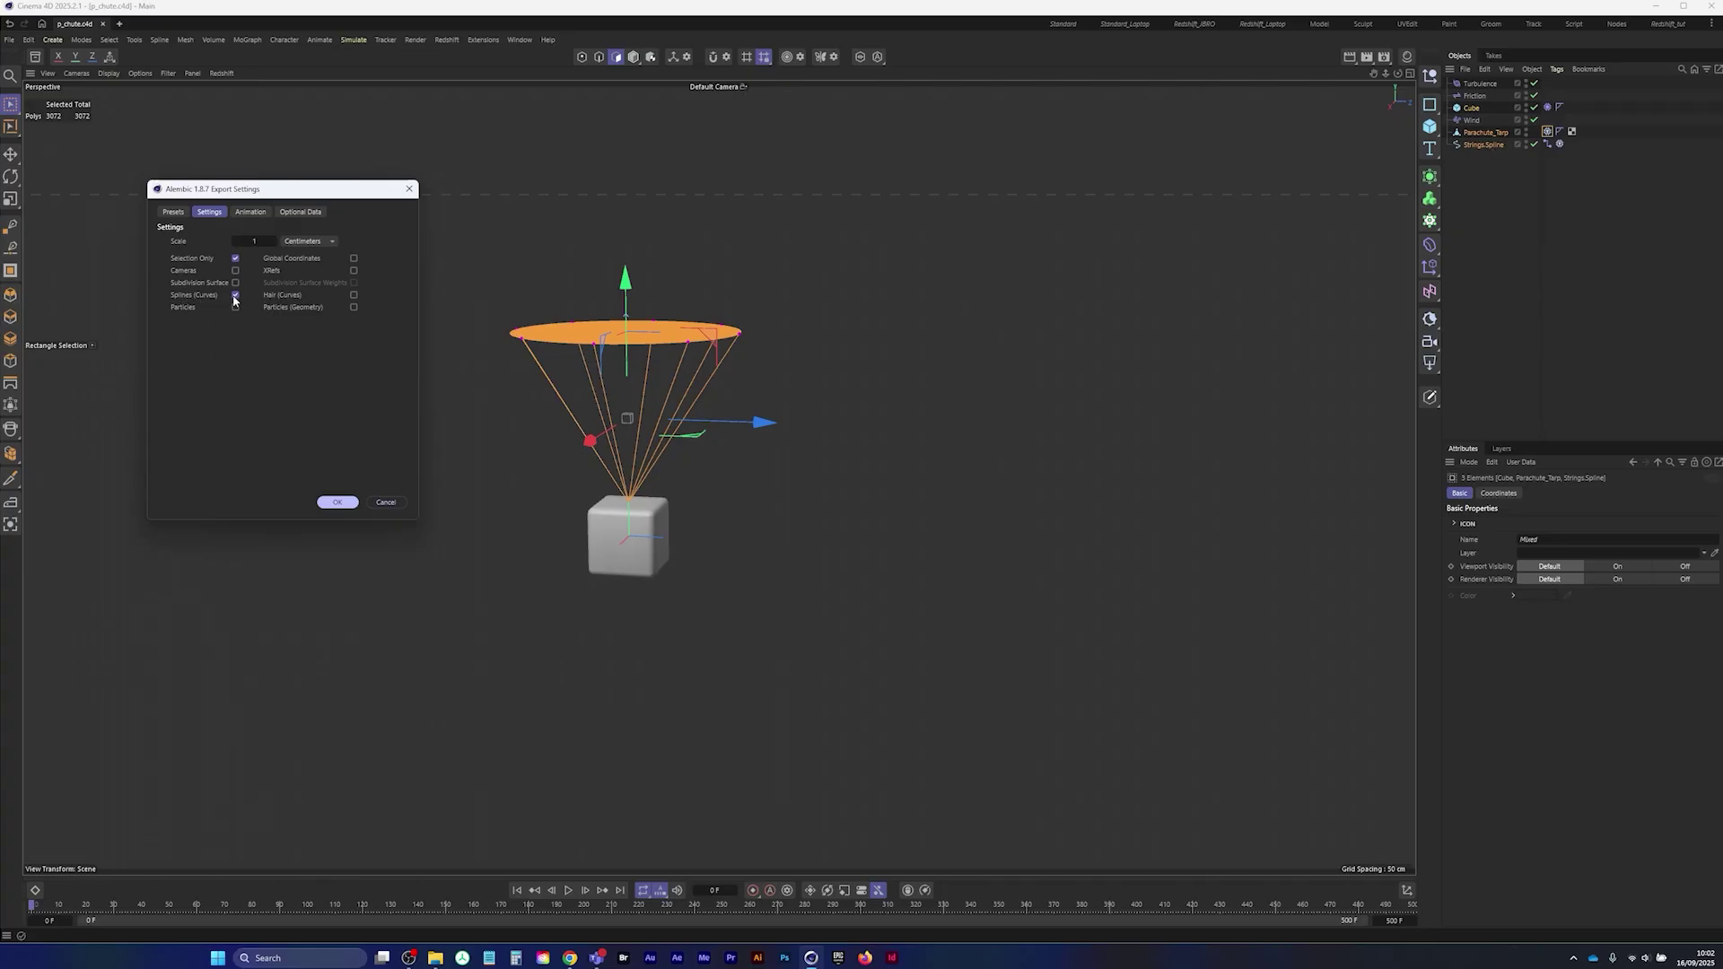
pyautogui.click(179, 216)
pyautogui.click(218, 214)
# - Adjust the end of the exported frame range, check the optional data and accept the Alembic export settings
pyautogui.click(248, 213)
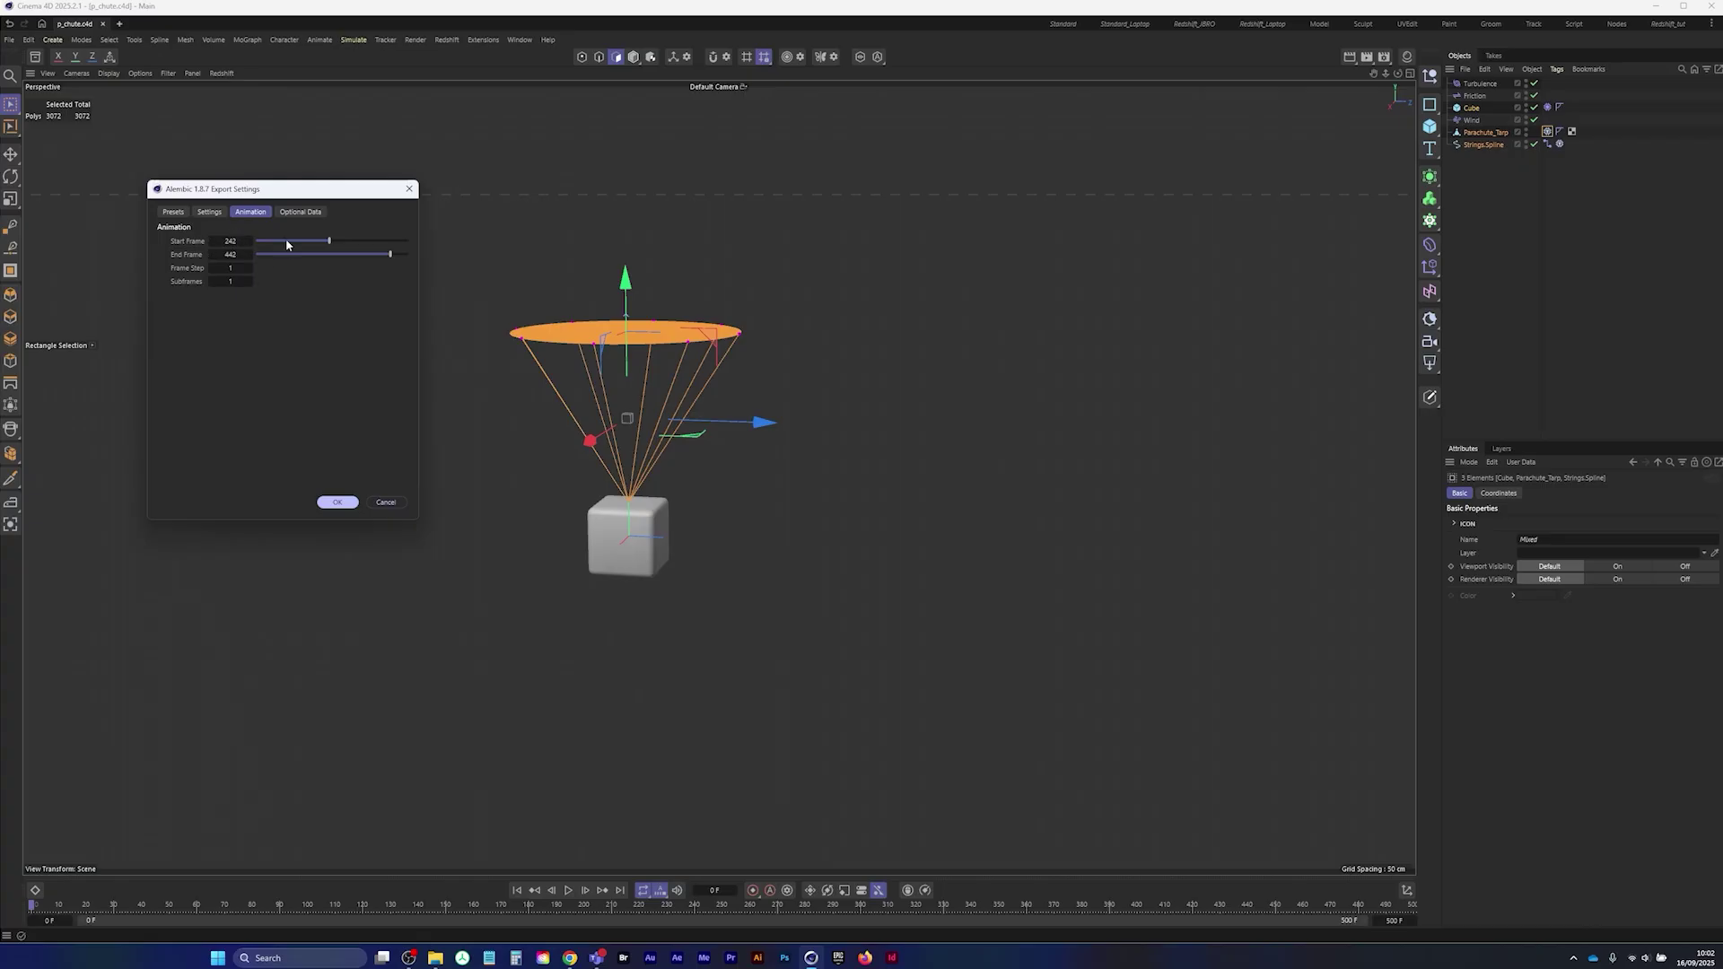
pyautogui.moveTo(398, 257); pyautogui.dragTo(435, 258)
pyautogui.click(302, 214)
pyautogui.click(258, 215)
pyautogui.click(338, 503)
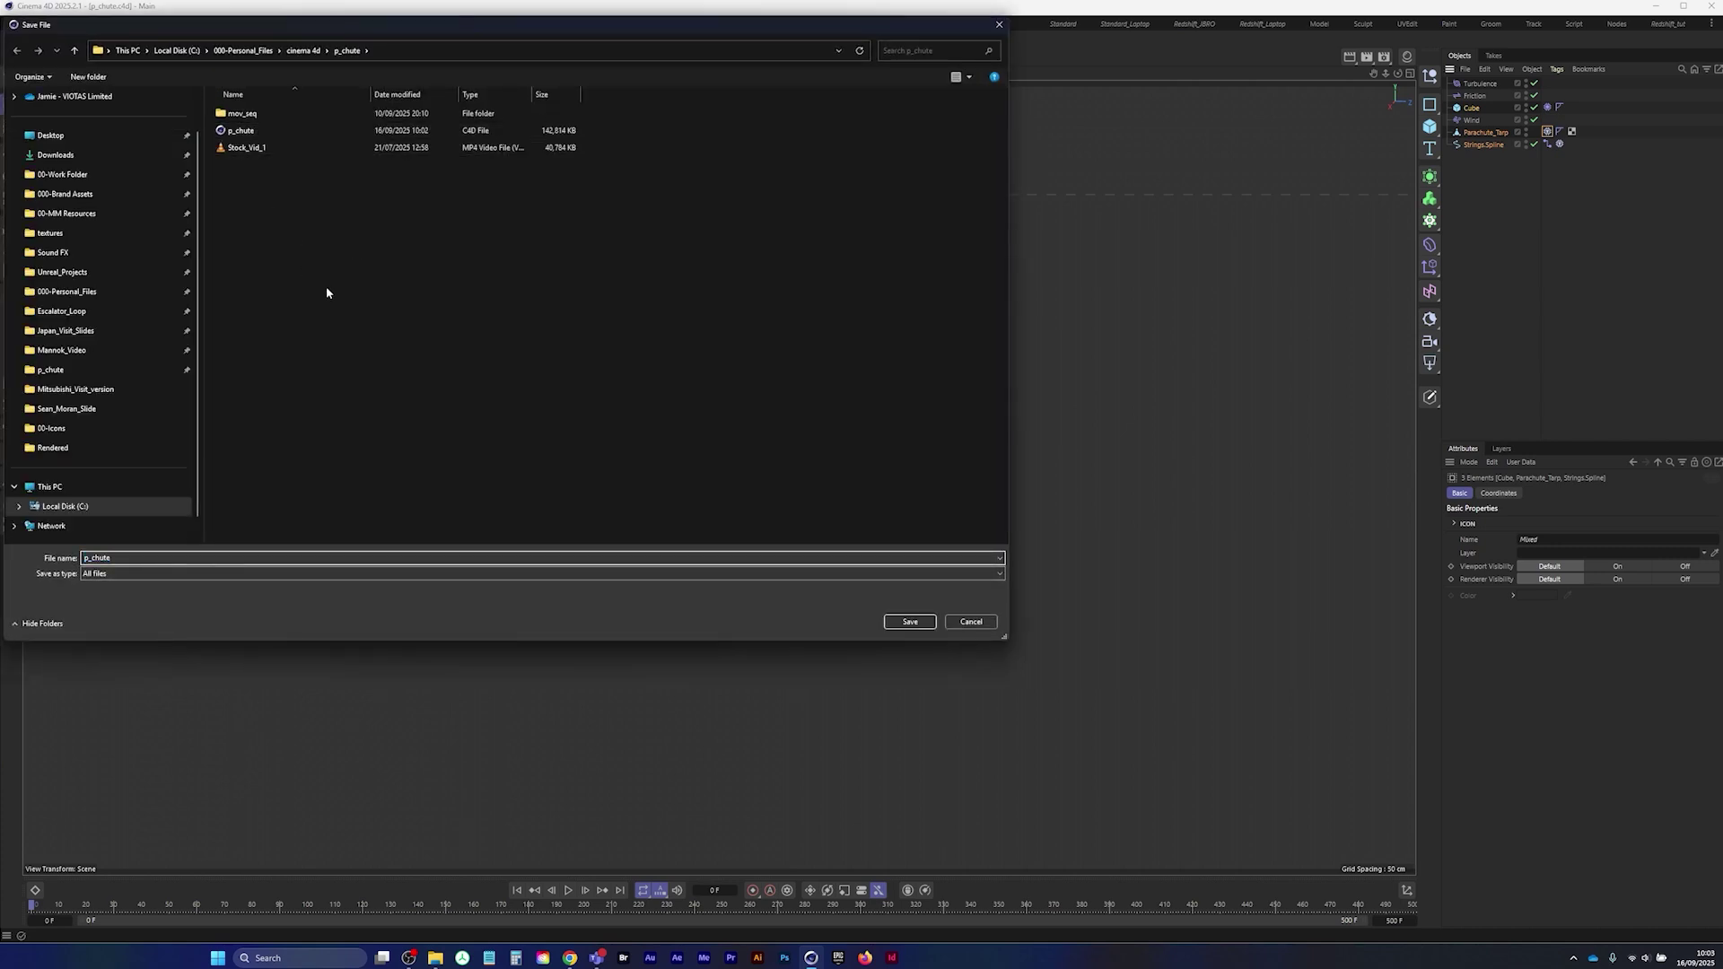
# - Create a folder named ABC inside p_chute and save the Alembic export there as p_chute
pyautogui.rightClick(325, 289)
pyautogui.moveTo(427, 419)
pyautogui.click(493, 418)
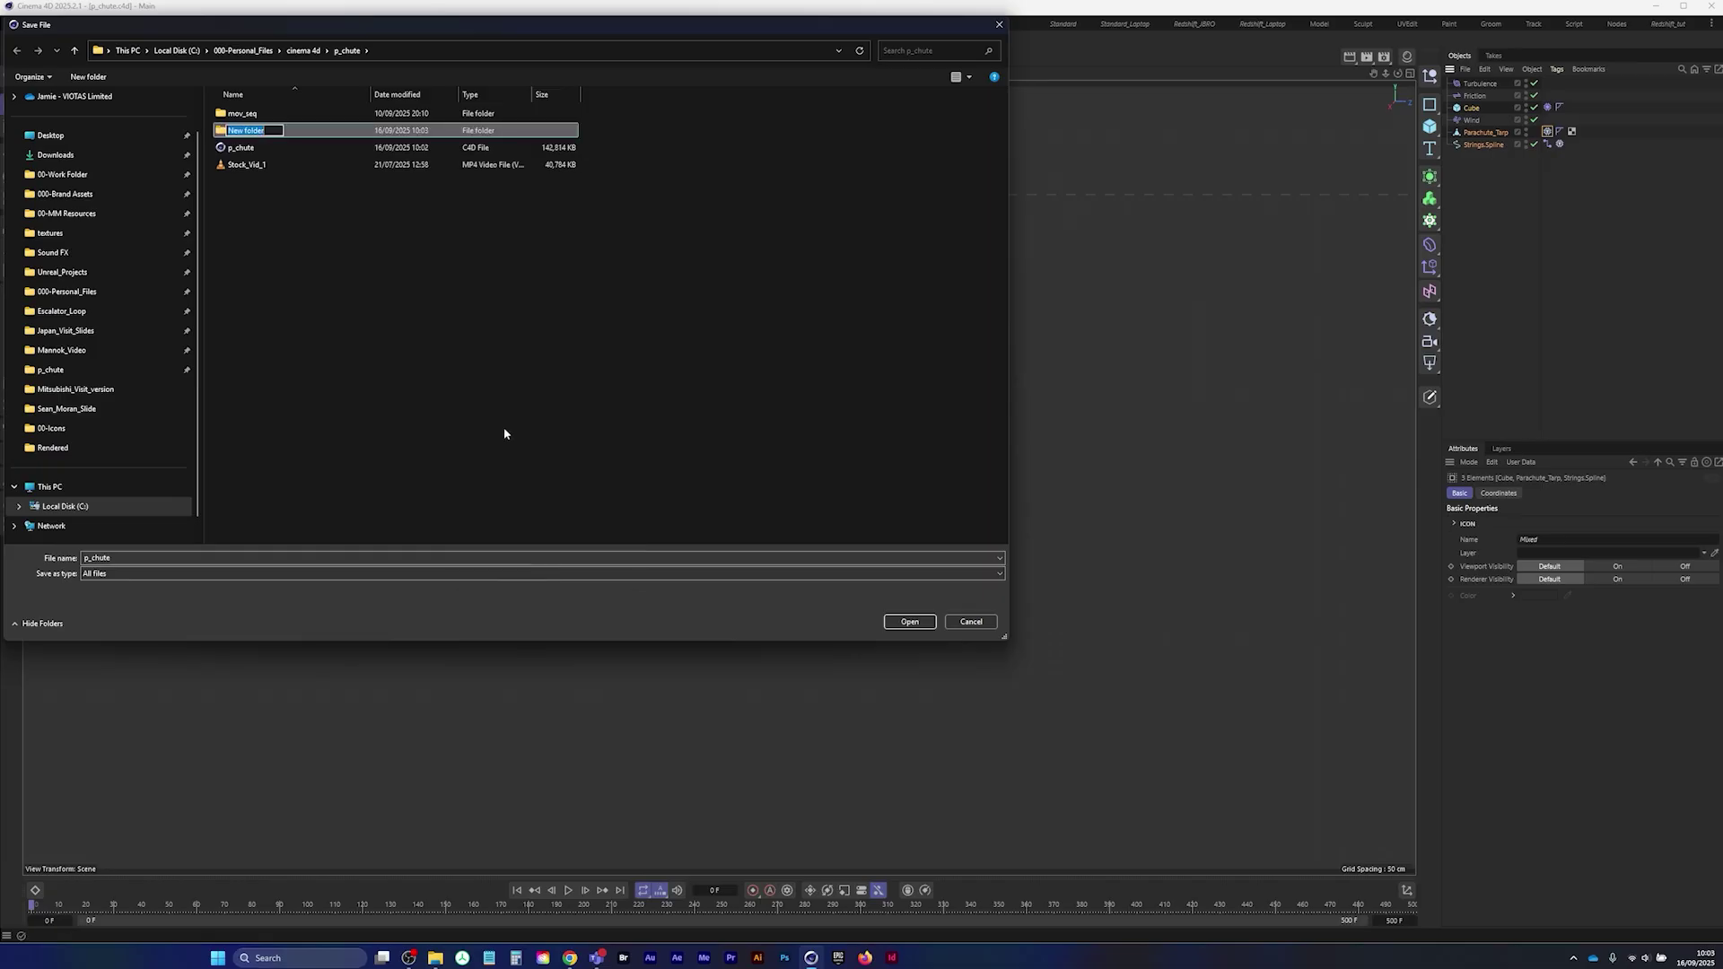
pyautogui.write('AB')
pyautogui.press('Return')
pyautogui.press('Return')
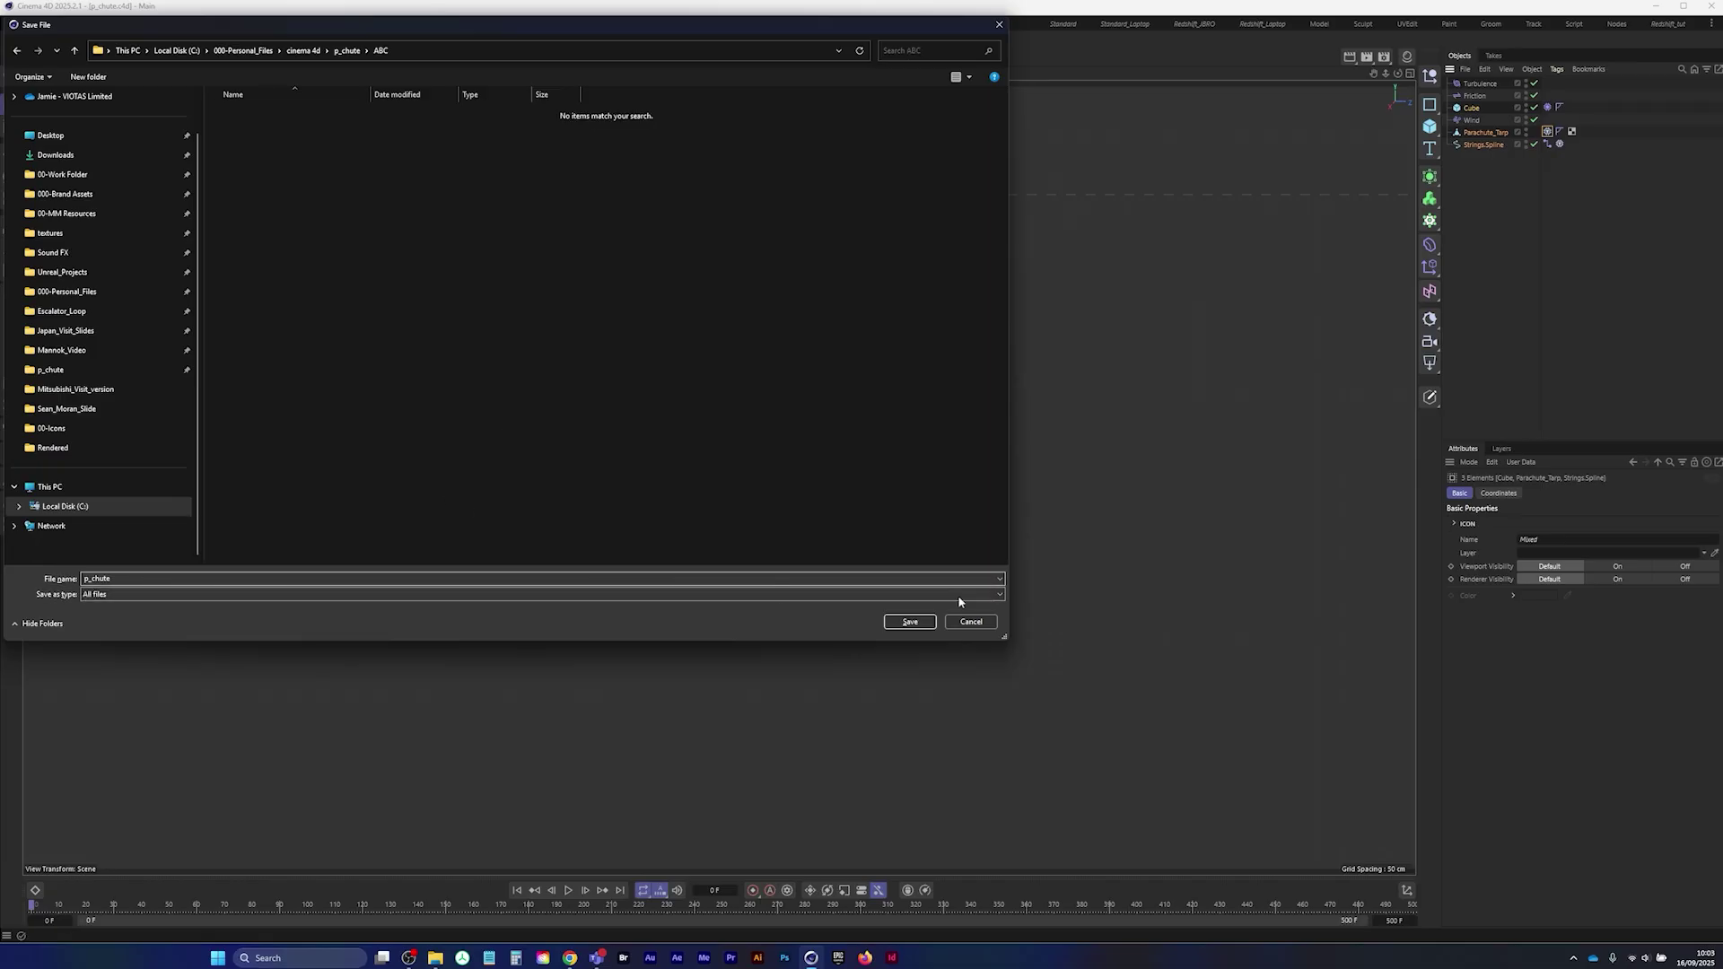
pyautogui.click(910, 622)
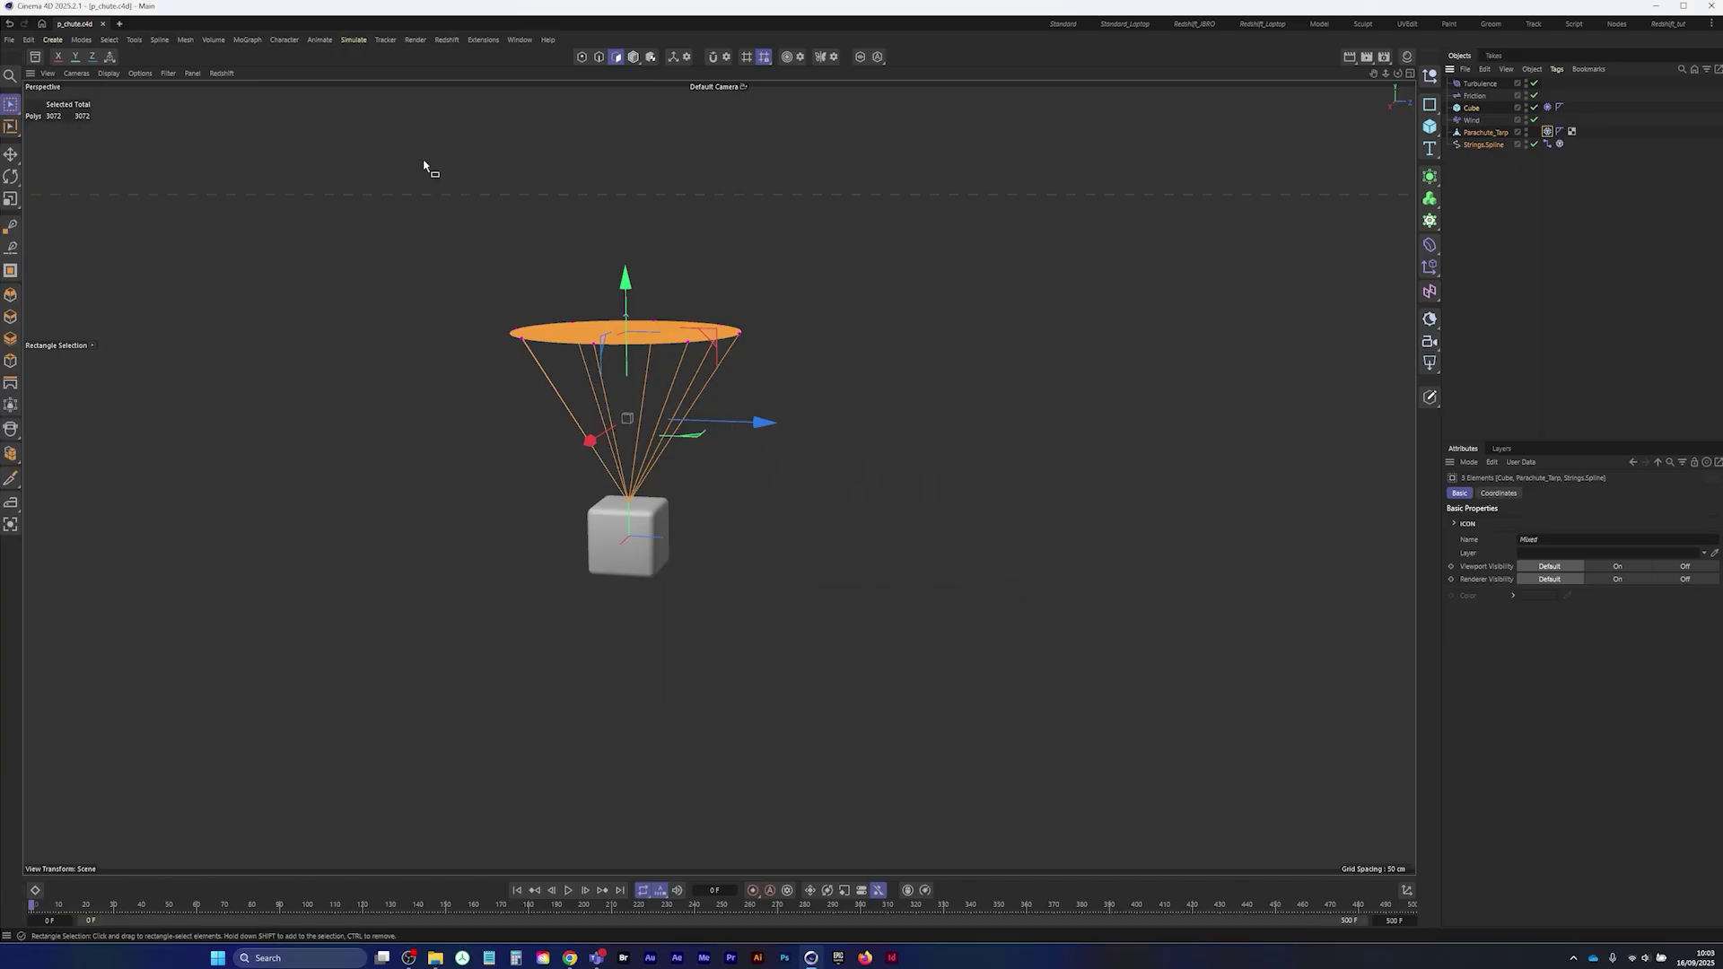
# - Create a new empty project and merge p_chute.abc from the ABC folder into it, accepting the import settings
pyautogui.click(120, 24)
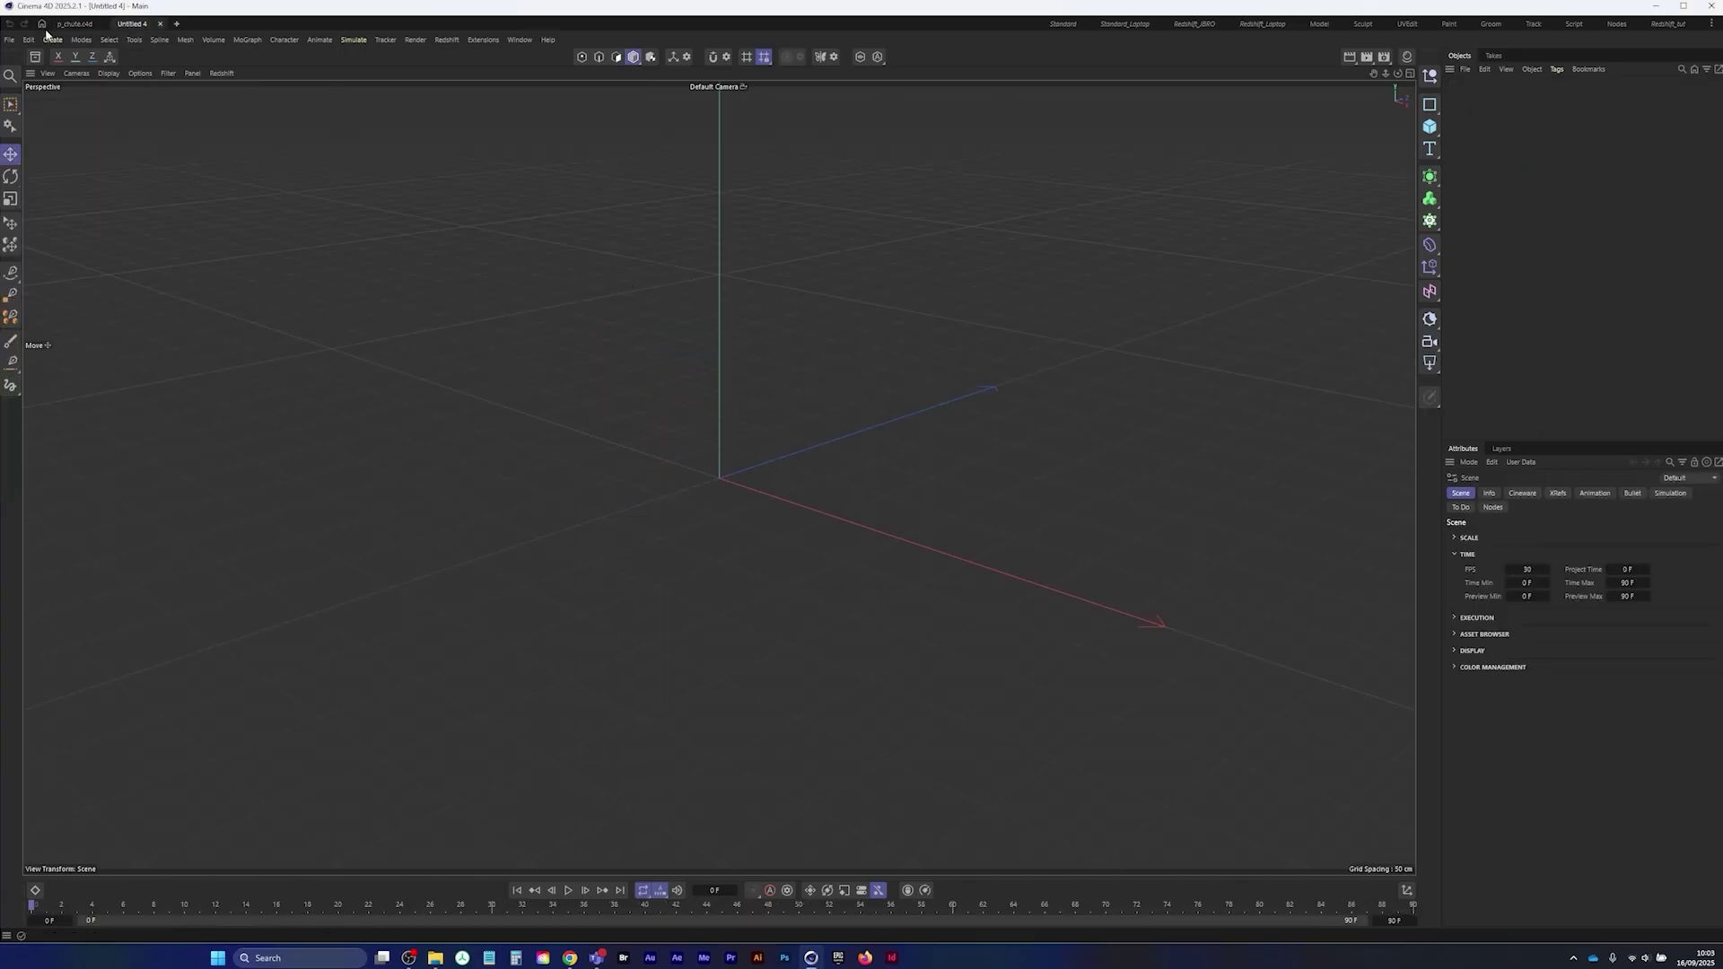
pyautogui.click(10, 42)
pyautogui.click(36, 119)
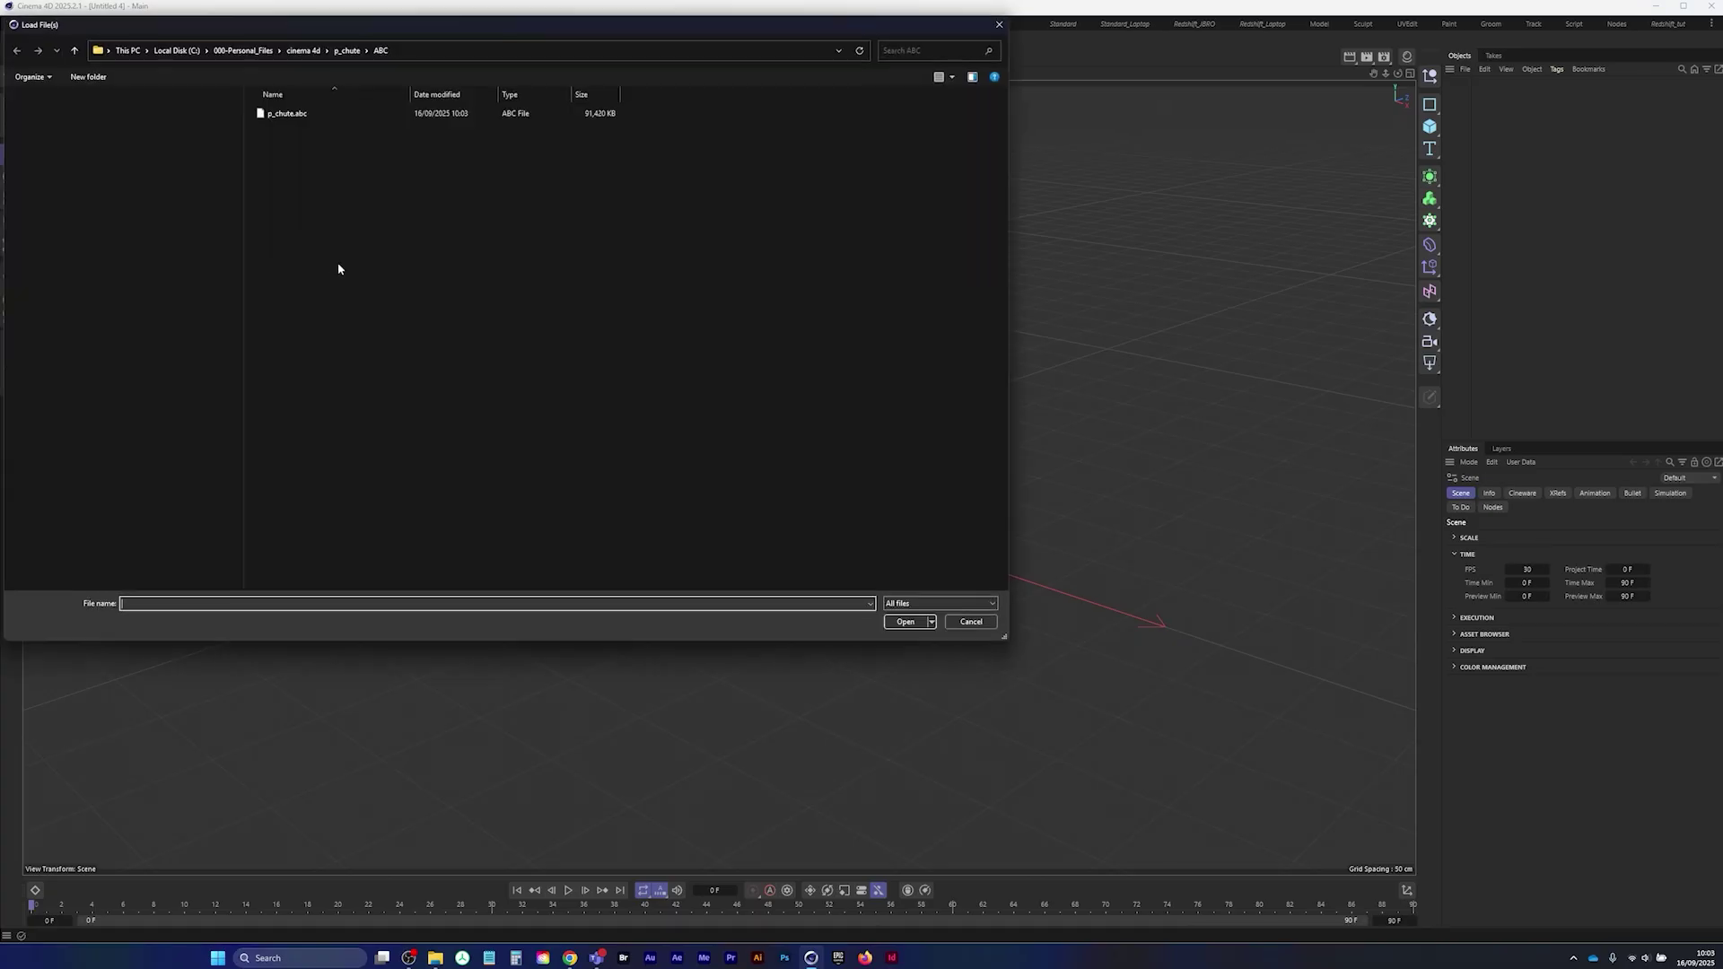
pyautogui.moveTo(368, 29); pyautogui.dragTo(449, 108)
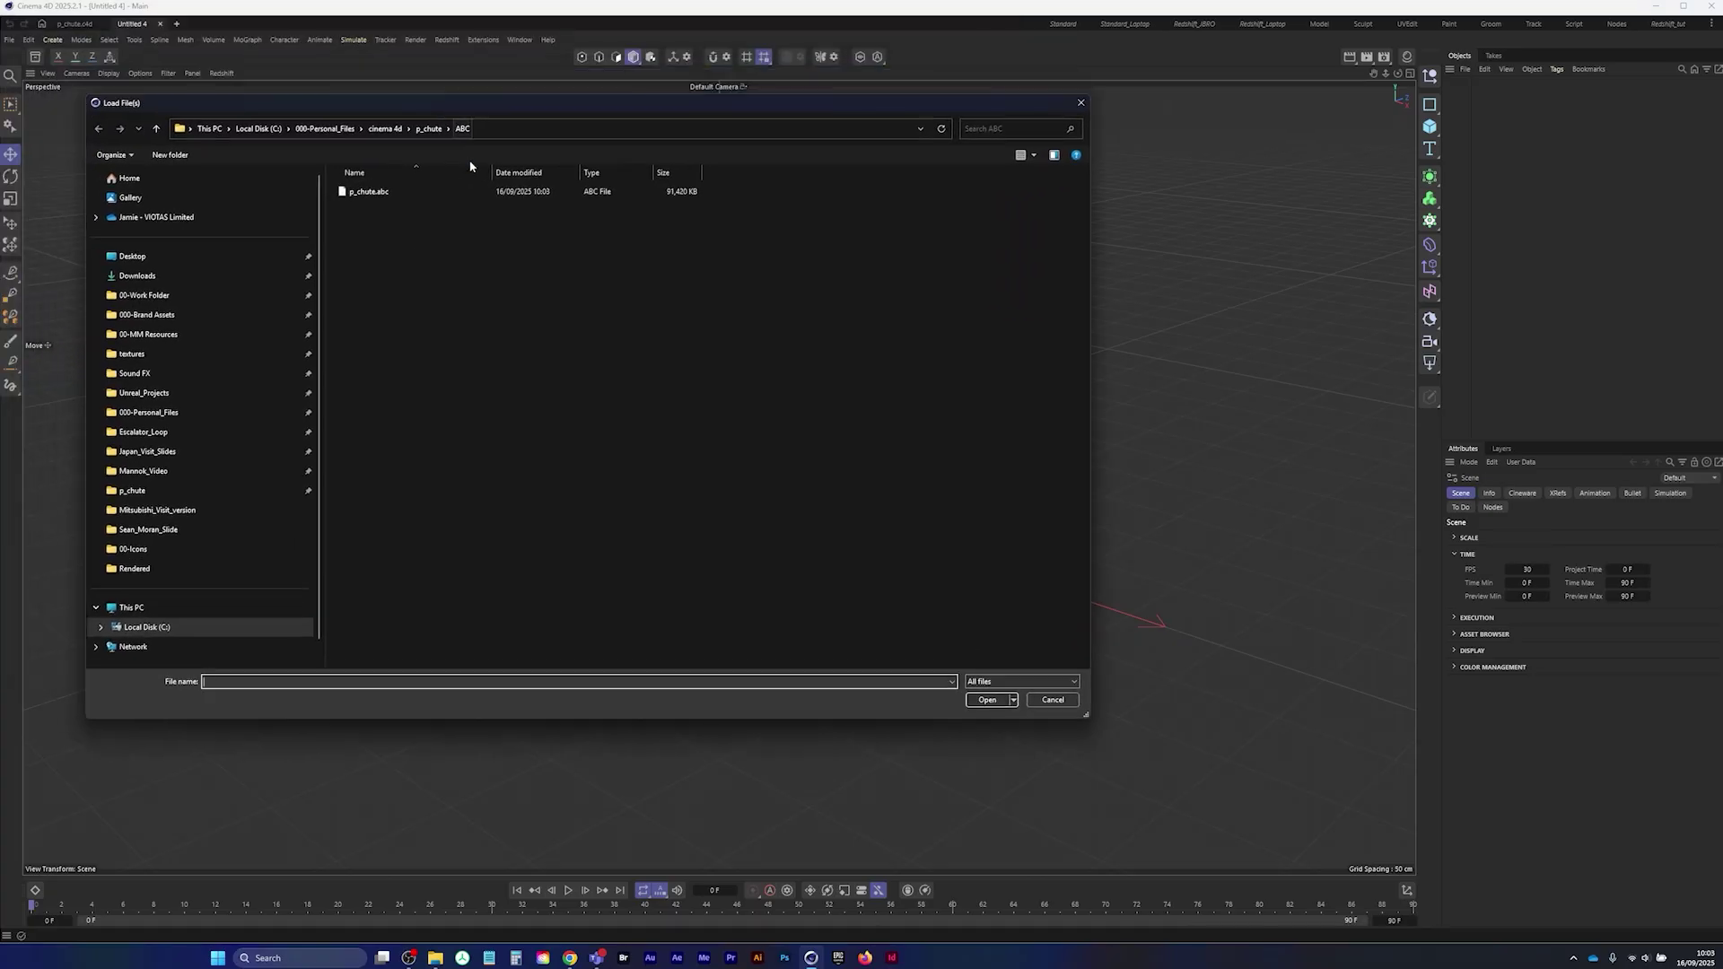
pyautogui.doubleClick(370, 192)
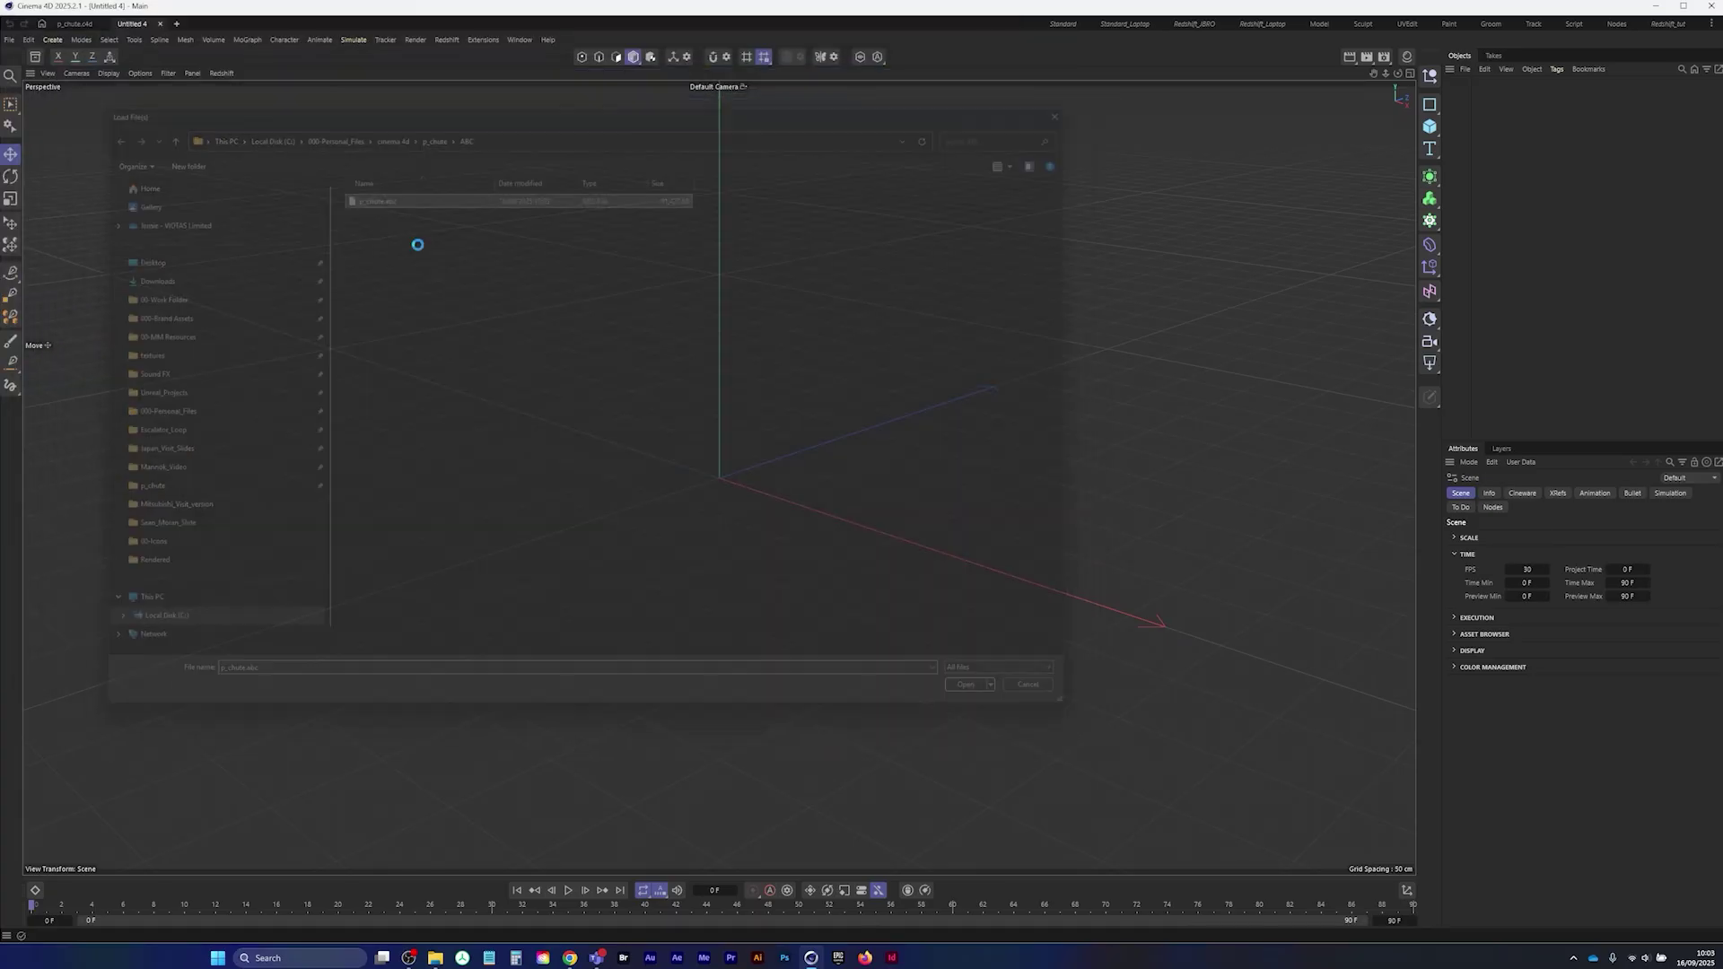
pyautogui.click(494, 427)
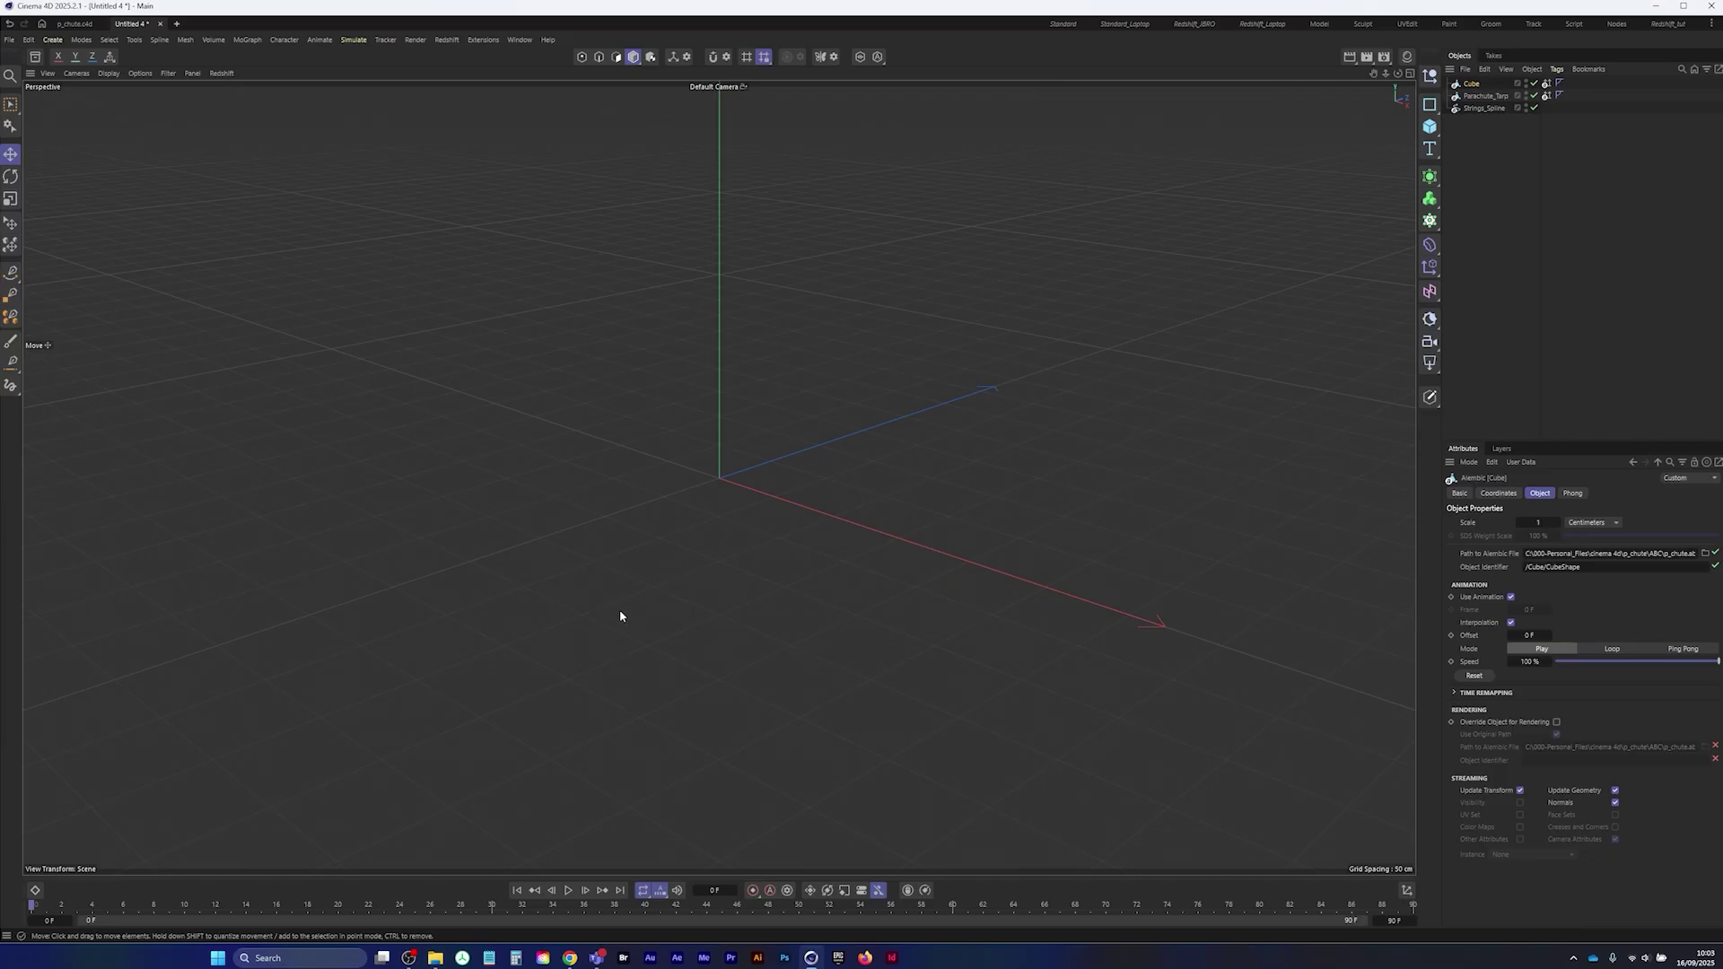
# - Scrub the timeline to frame 64 to check the animation of the imported Alembic parachute
pyautogui.click(1533, 147)
pyautogui.keyDown('alt'); pyautogui.moveTo(773, 533); pyautogui.dragTo(569, 702, button='right'); pyautogui.keyUp('alt')
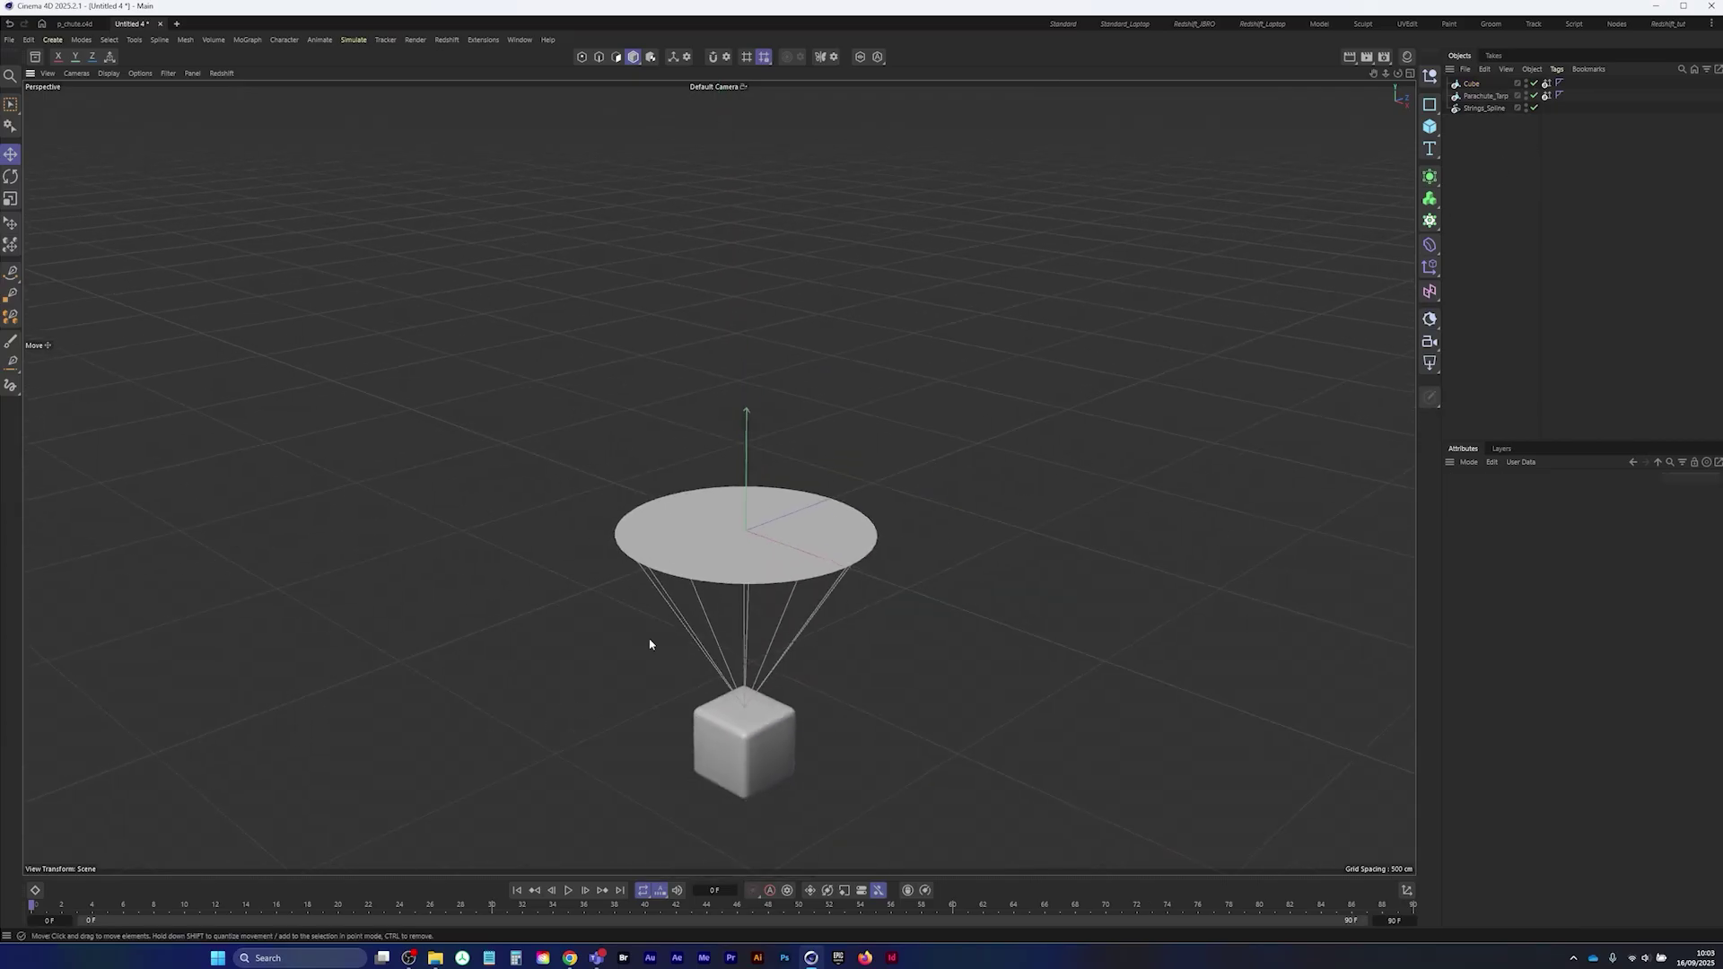
pyautogui.keyDown('alt'); pyautogui.moveTo(569, 702); pyautogui.dragTo(588, 607, button='middle'); pyautogui.keyUp('alt')
pyautogui.moveTo(35, 910); pyautogui.dragTo(1014, 844)
# - Group the Cube, Parachute_Tarp and Strings_Spline Alembic objects under a null and move it aside while the animation plays
pyautogui.moveTo(1460, 132); pyautogui.dragTo(1498, 75)
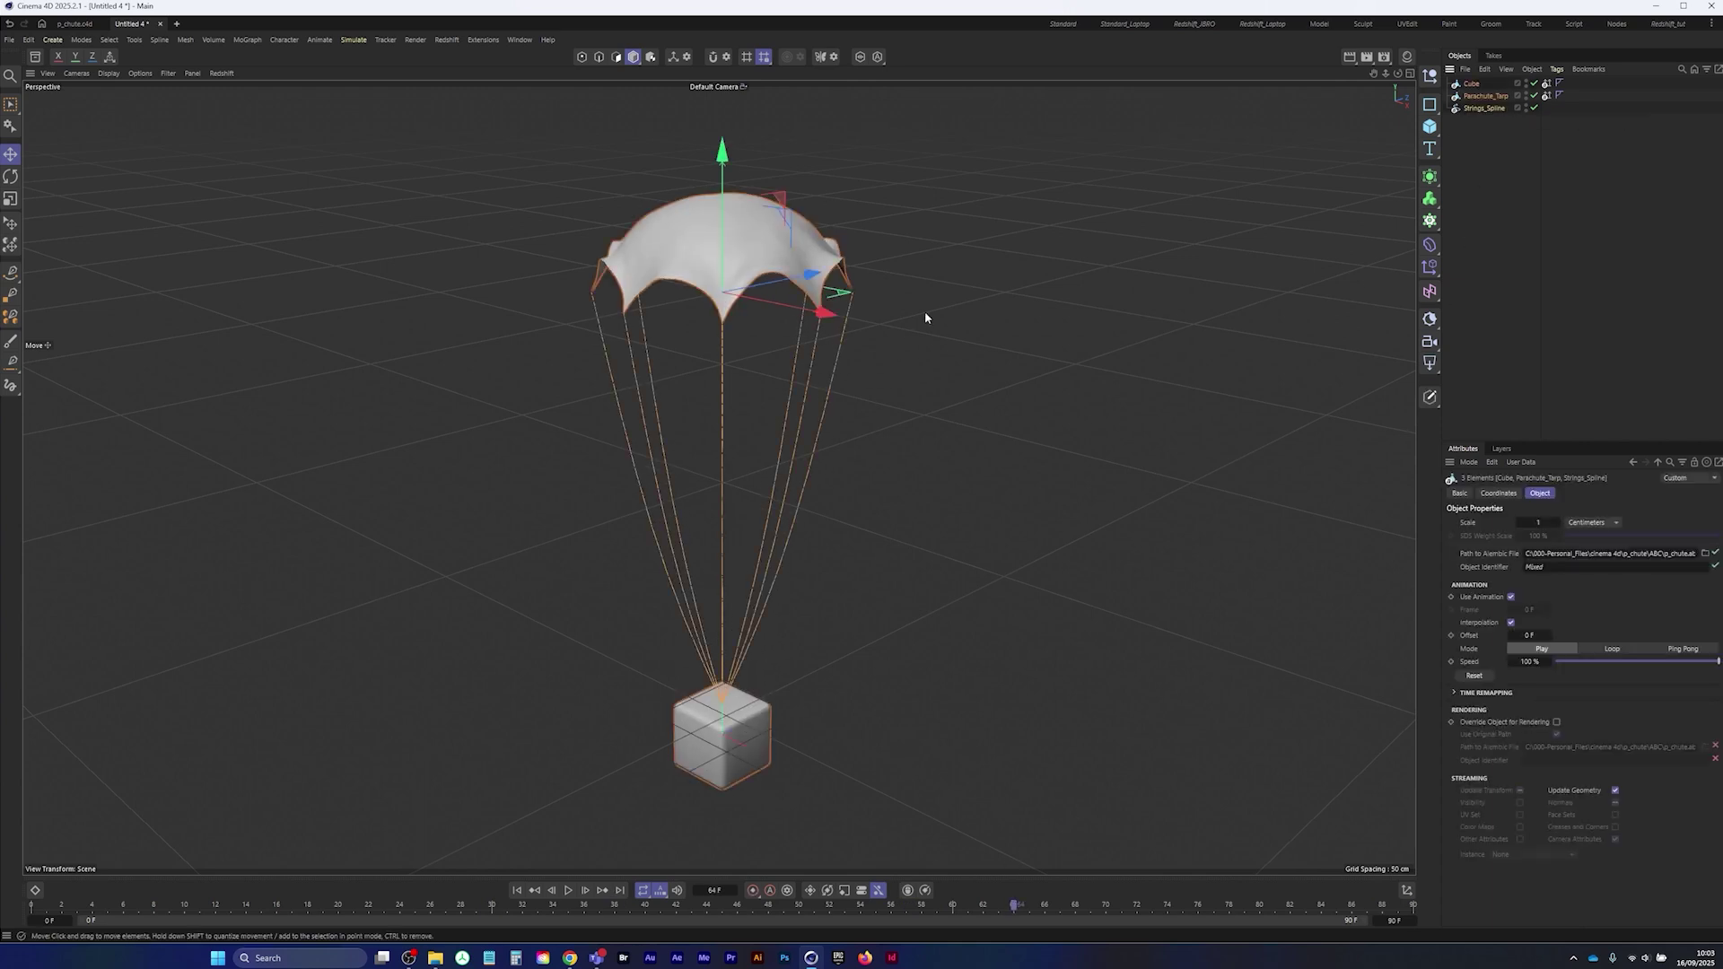
pyautogui.click(569, 891)
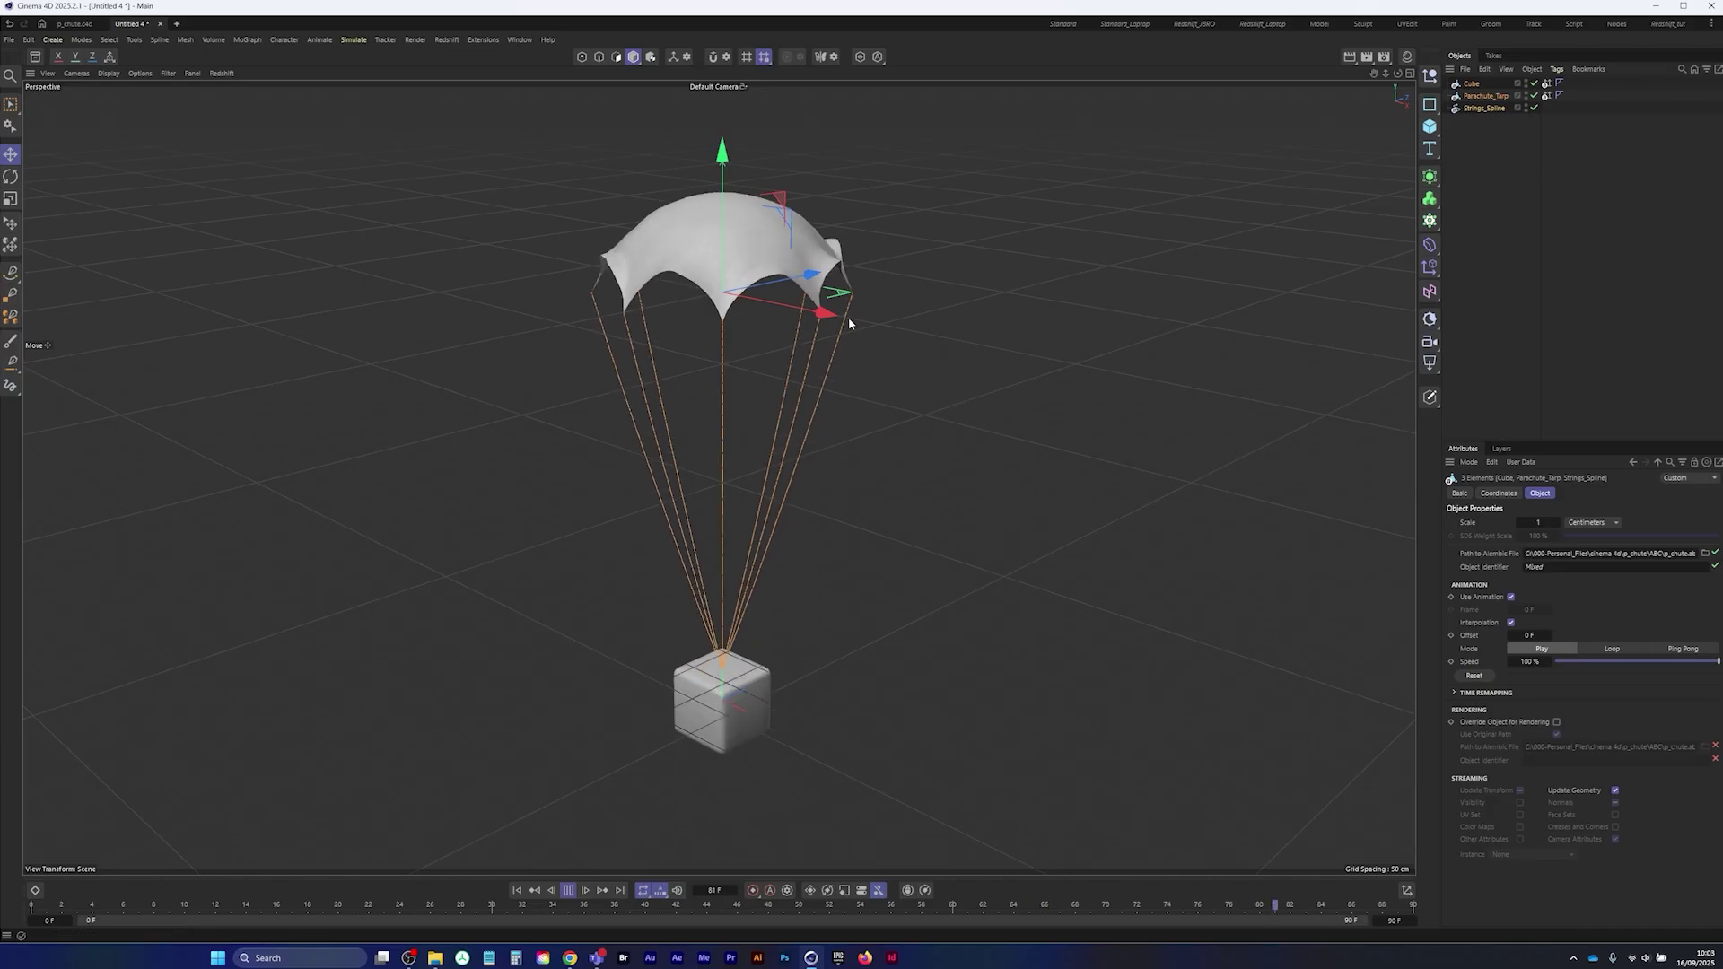
pyautogui.moveTo(825, 314); pyautogui.dragTo(833, 316)
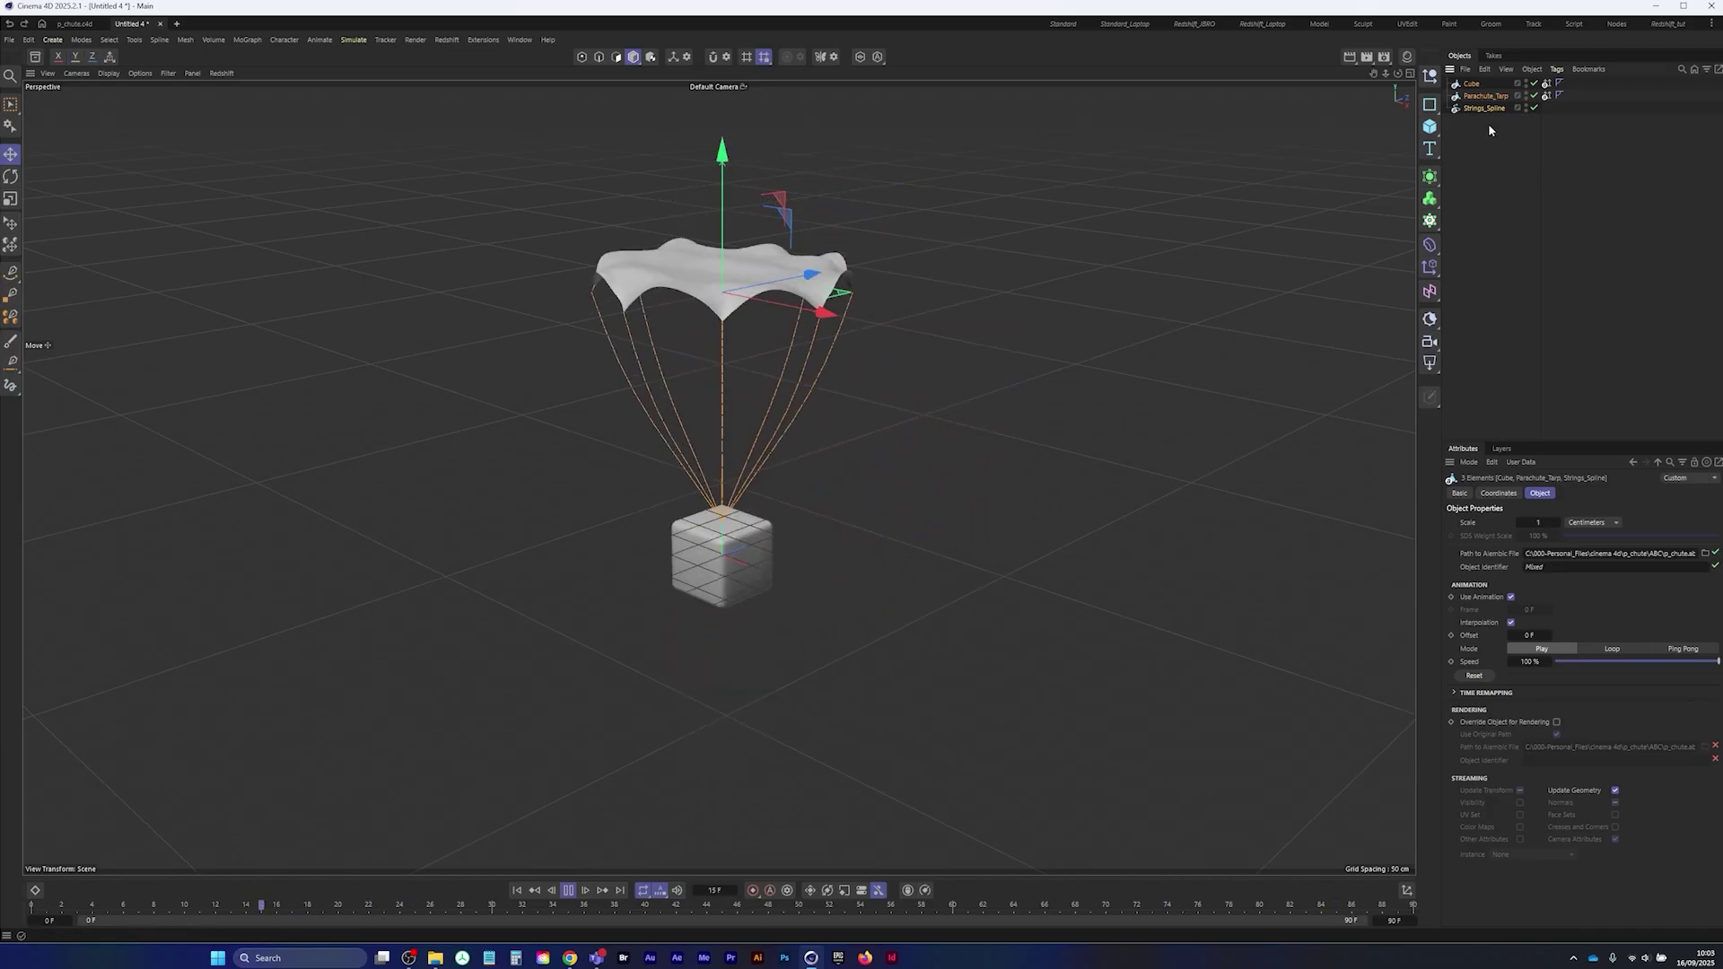
pyautogui.hotkey('alt', 'g')
pyautogui.moveTo(824, 311); pyautogui.dragTo(482, 212)
# - Set the project's end frame to 500 and check the playing parachute from several angles
pyautogui.doubleClick(1394, 922)
pyautogui.write('500')
pyautogui.press('Return')
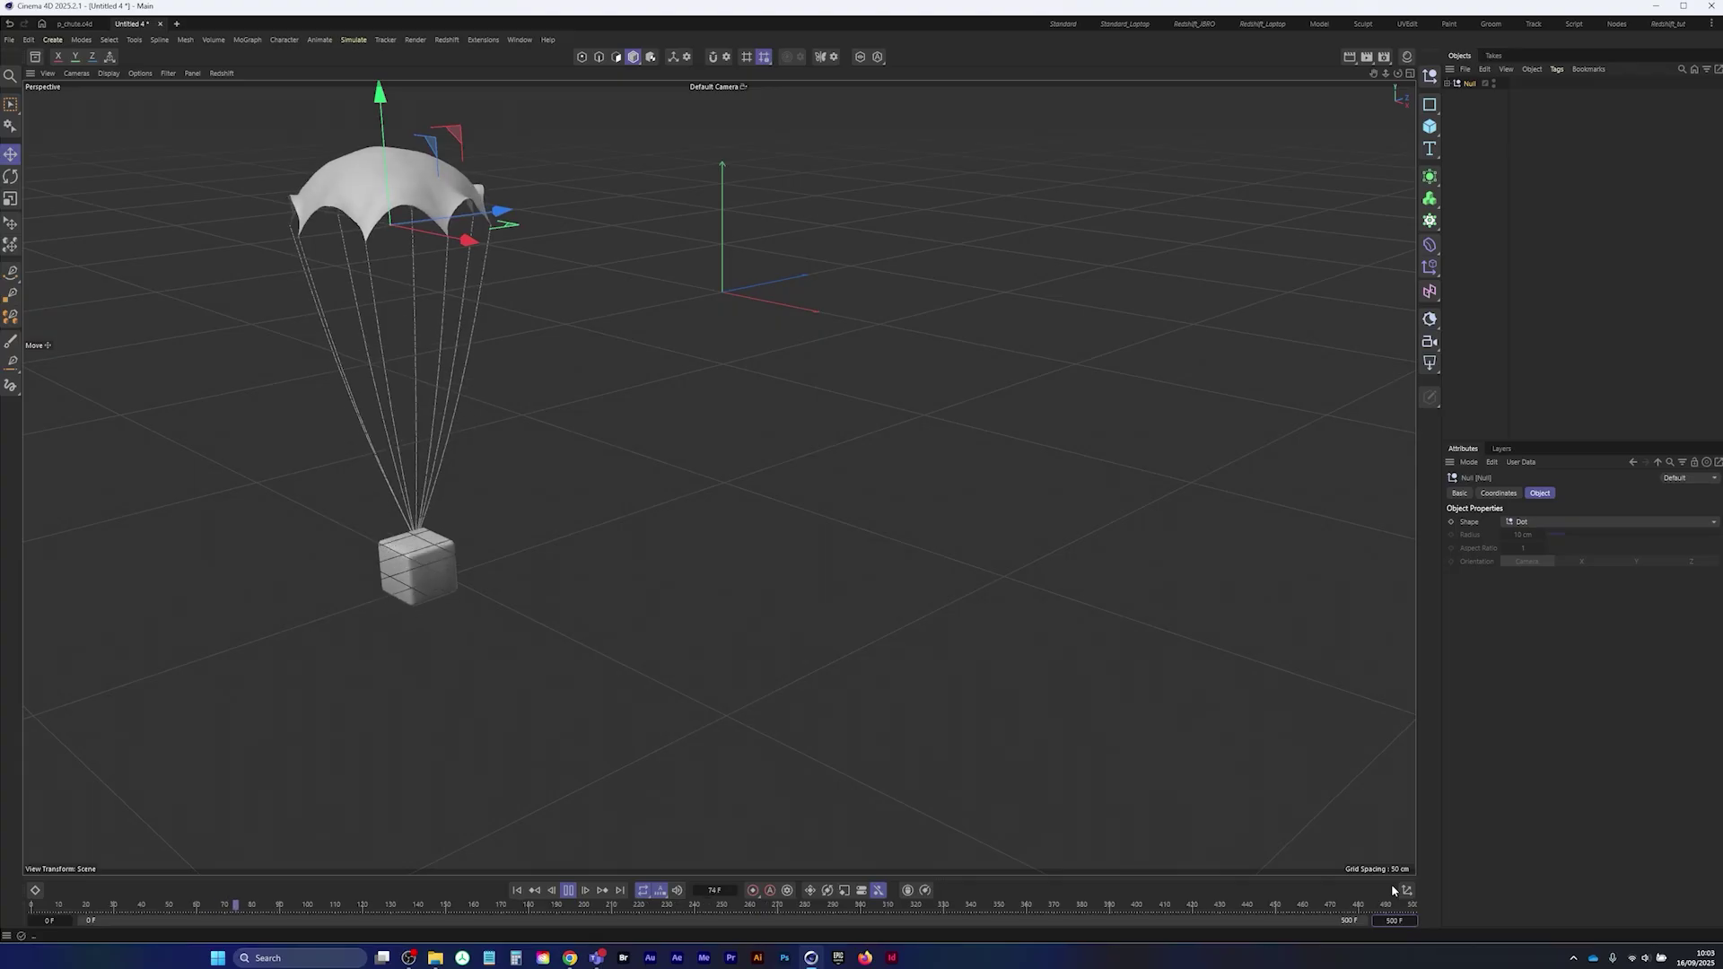
pyautogui.keyDown('alt'); pyautogui.moveTo(424, 307); pyautogui.dragTo(517, 370, button='middle'); pyautogui.keyUp('alt')
pyautogui.keyDown('alt'); pyautogui.moveTo(517, 370); pyautogui.dragTo(524, 427, button='right'); pyautogui.keyUp('alt')
pyautogui.keyDown('alt'); pyautogui.moveTo(526, 420); pyautogui.dragTo(567, 433); pyautogui.keyUp('alt')
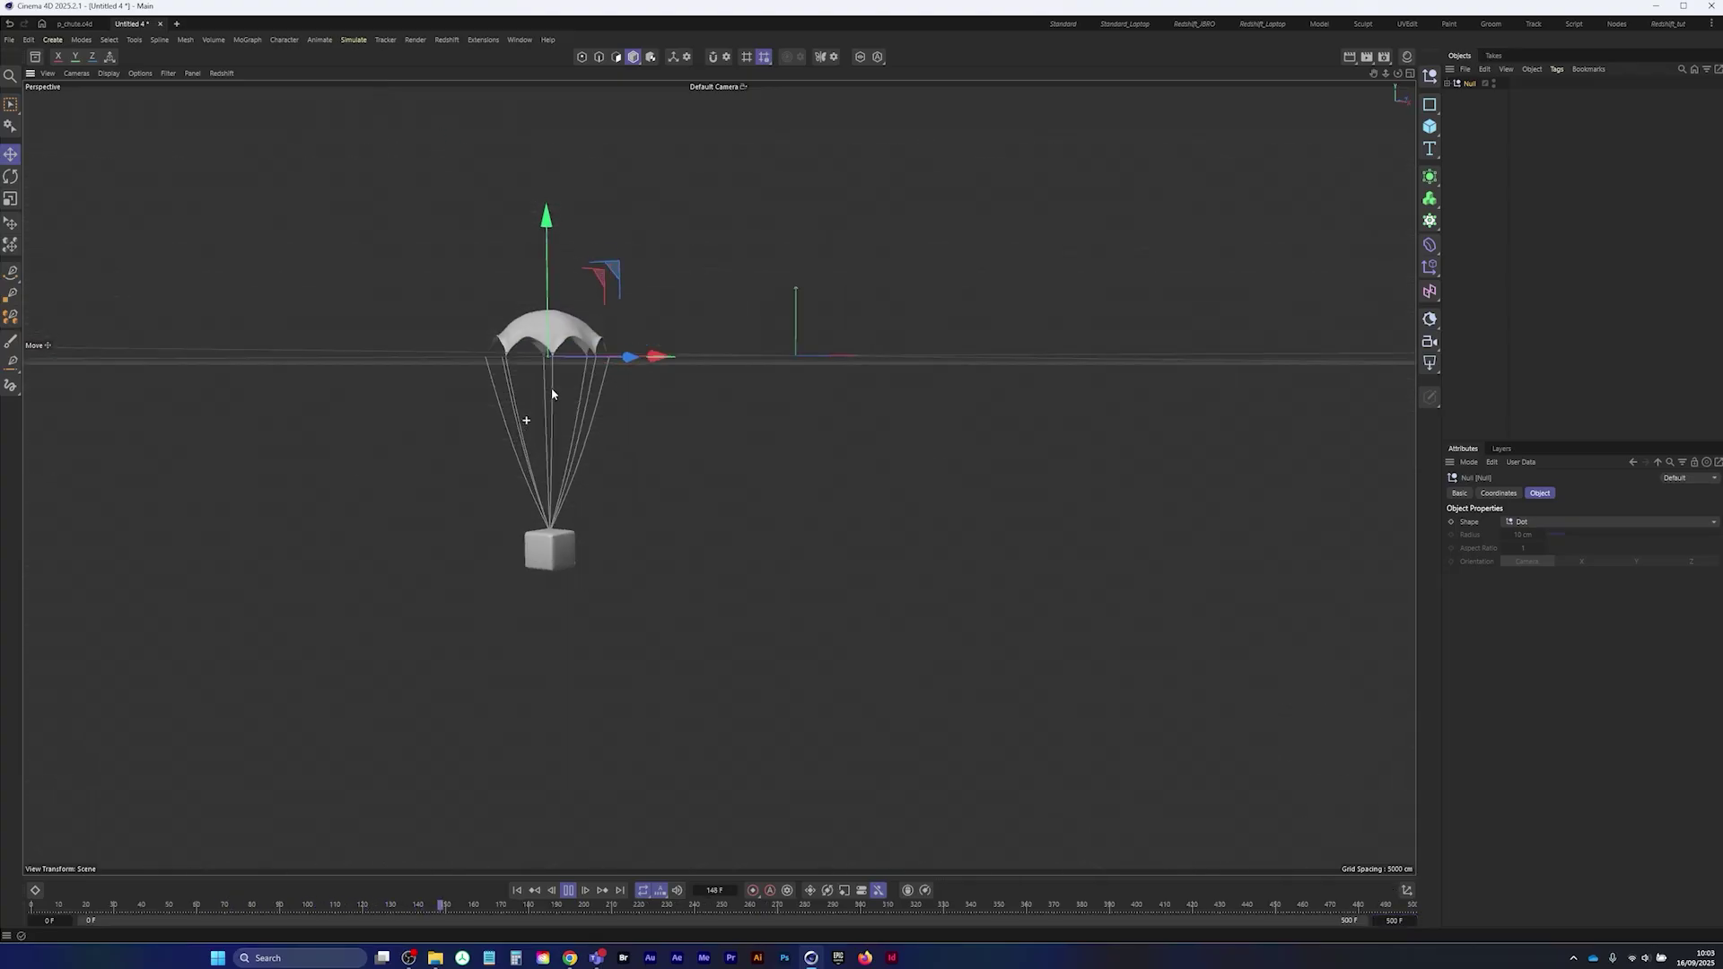
pyautogui.moveTo(657, 368); pyautogui.dragTo(690, 400)
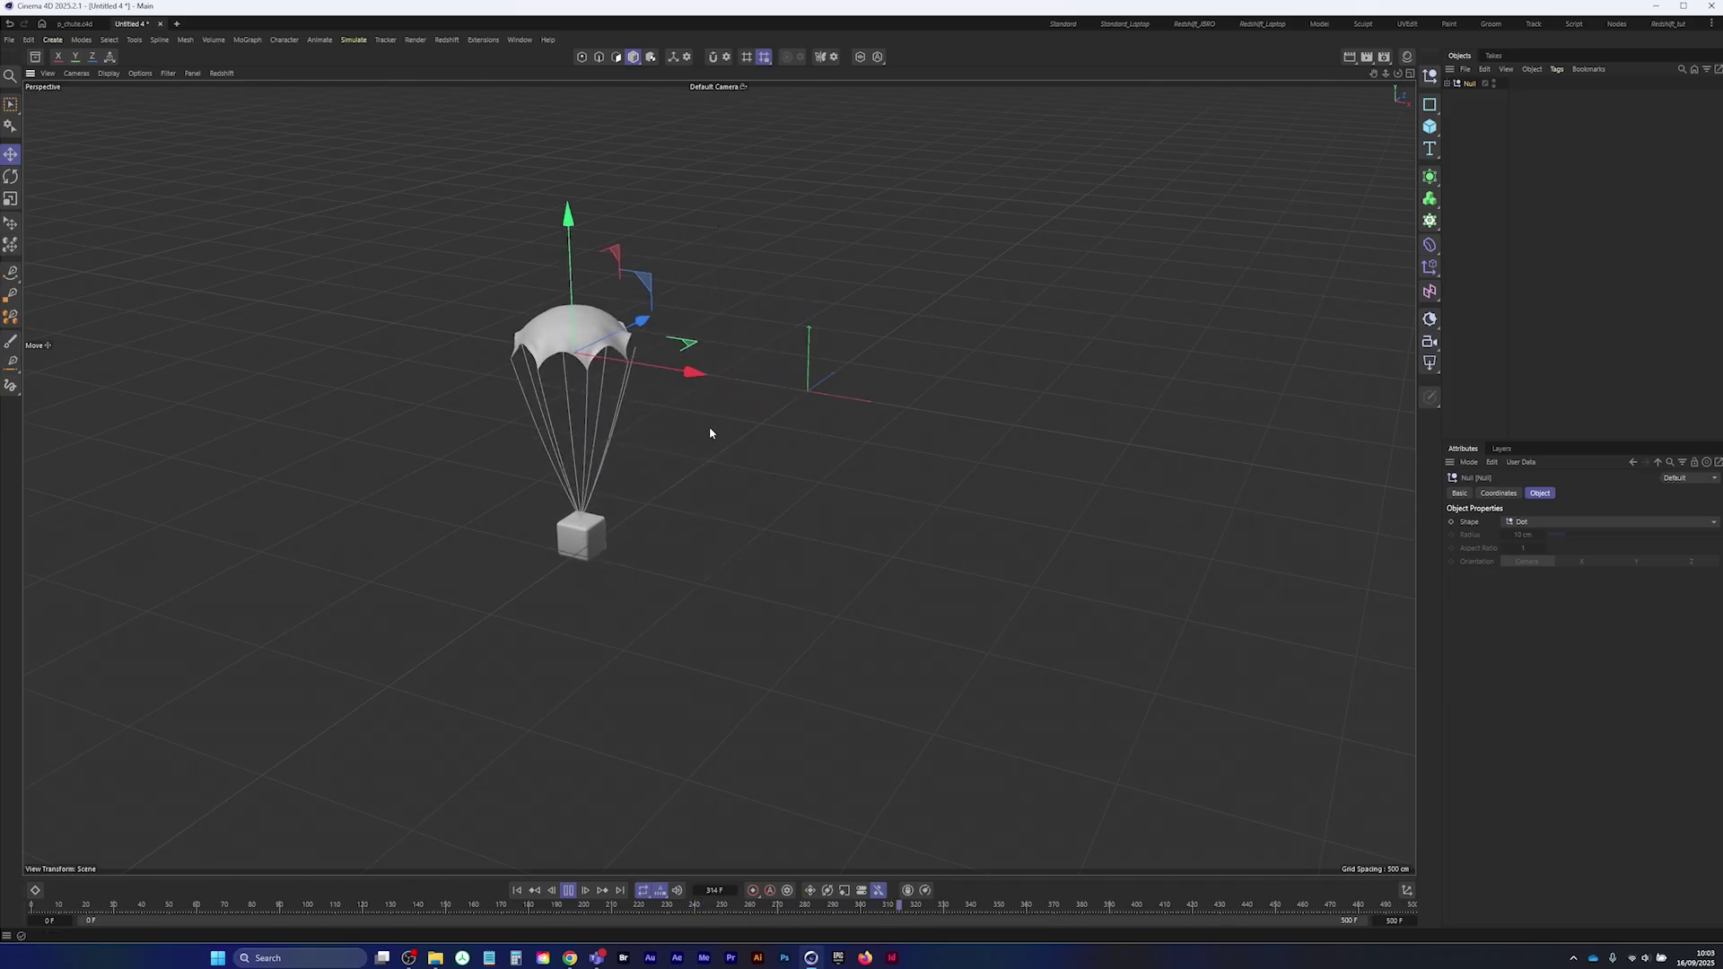
# - Close the Alembic test project, clear the selection in p_chute.c4d and create a new empty project
pyautogui.click(159, 24)
pyautogui.click(582, 526)
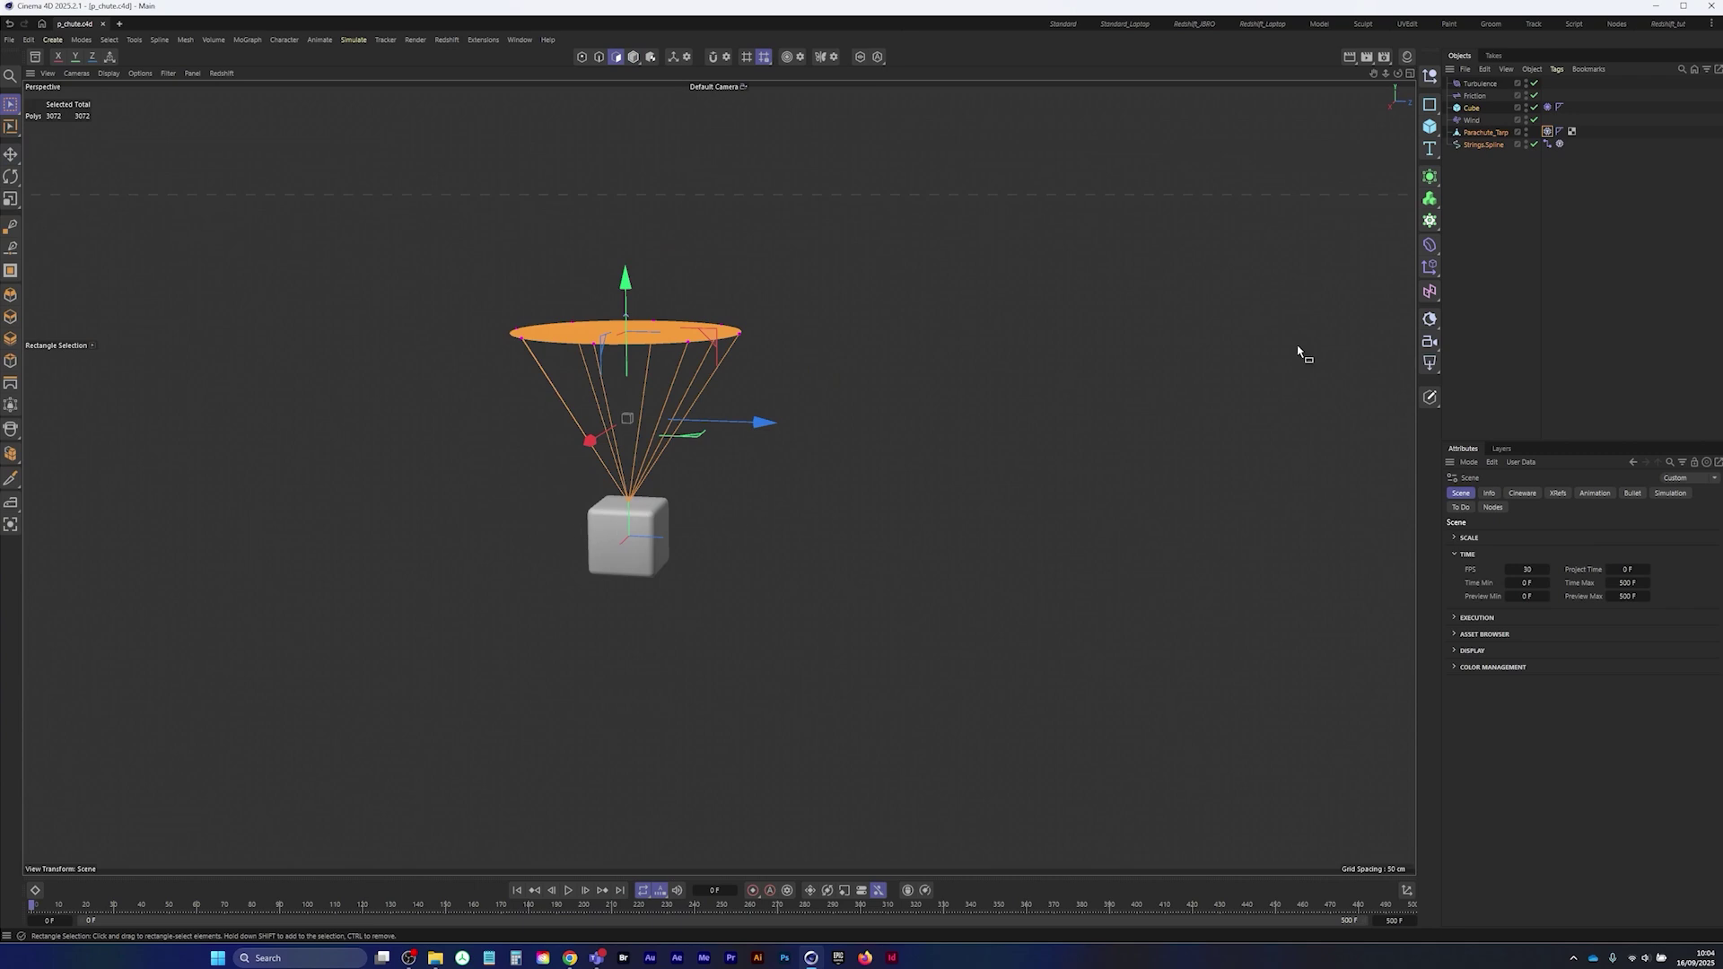
pyautogui.click(1459, 257)
pyautogui.click(11, 40)
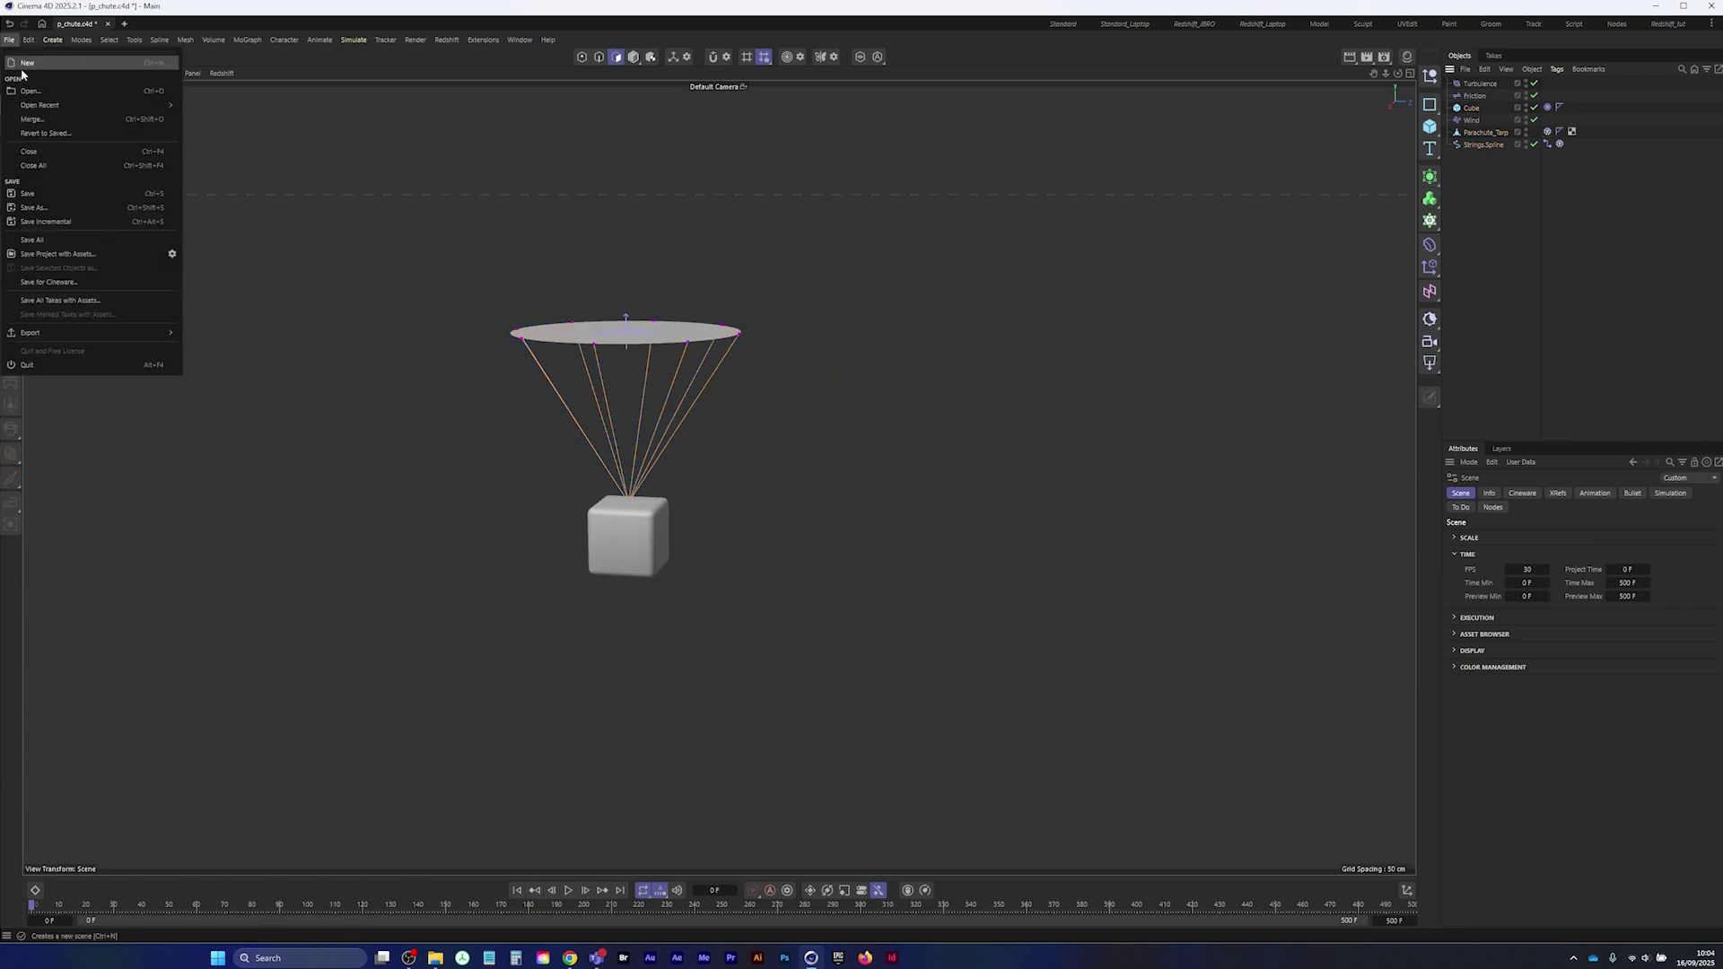
pyautogui.click(28, 64)
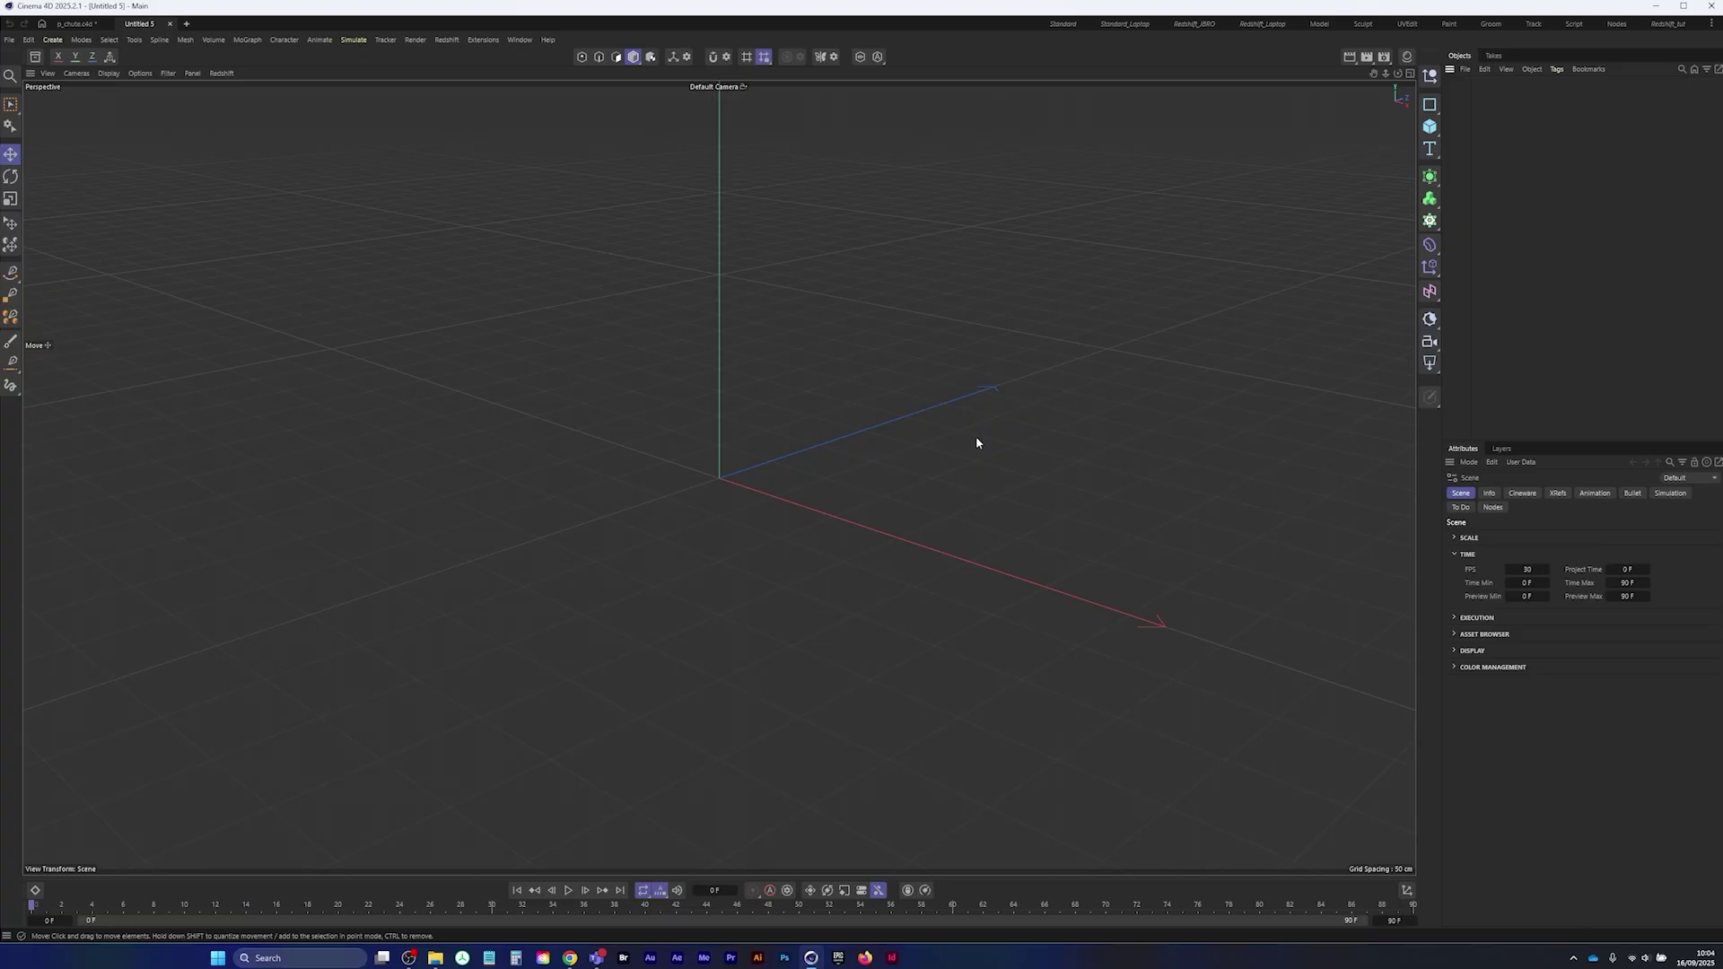
# - Switch to File Explorer and look through the Stock_Vid_1 image sequence in the p_chute project's mov_seq folder
pyautogui.click(437, 959)
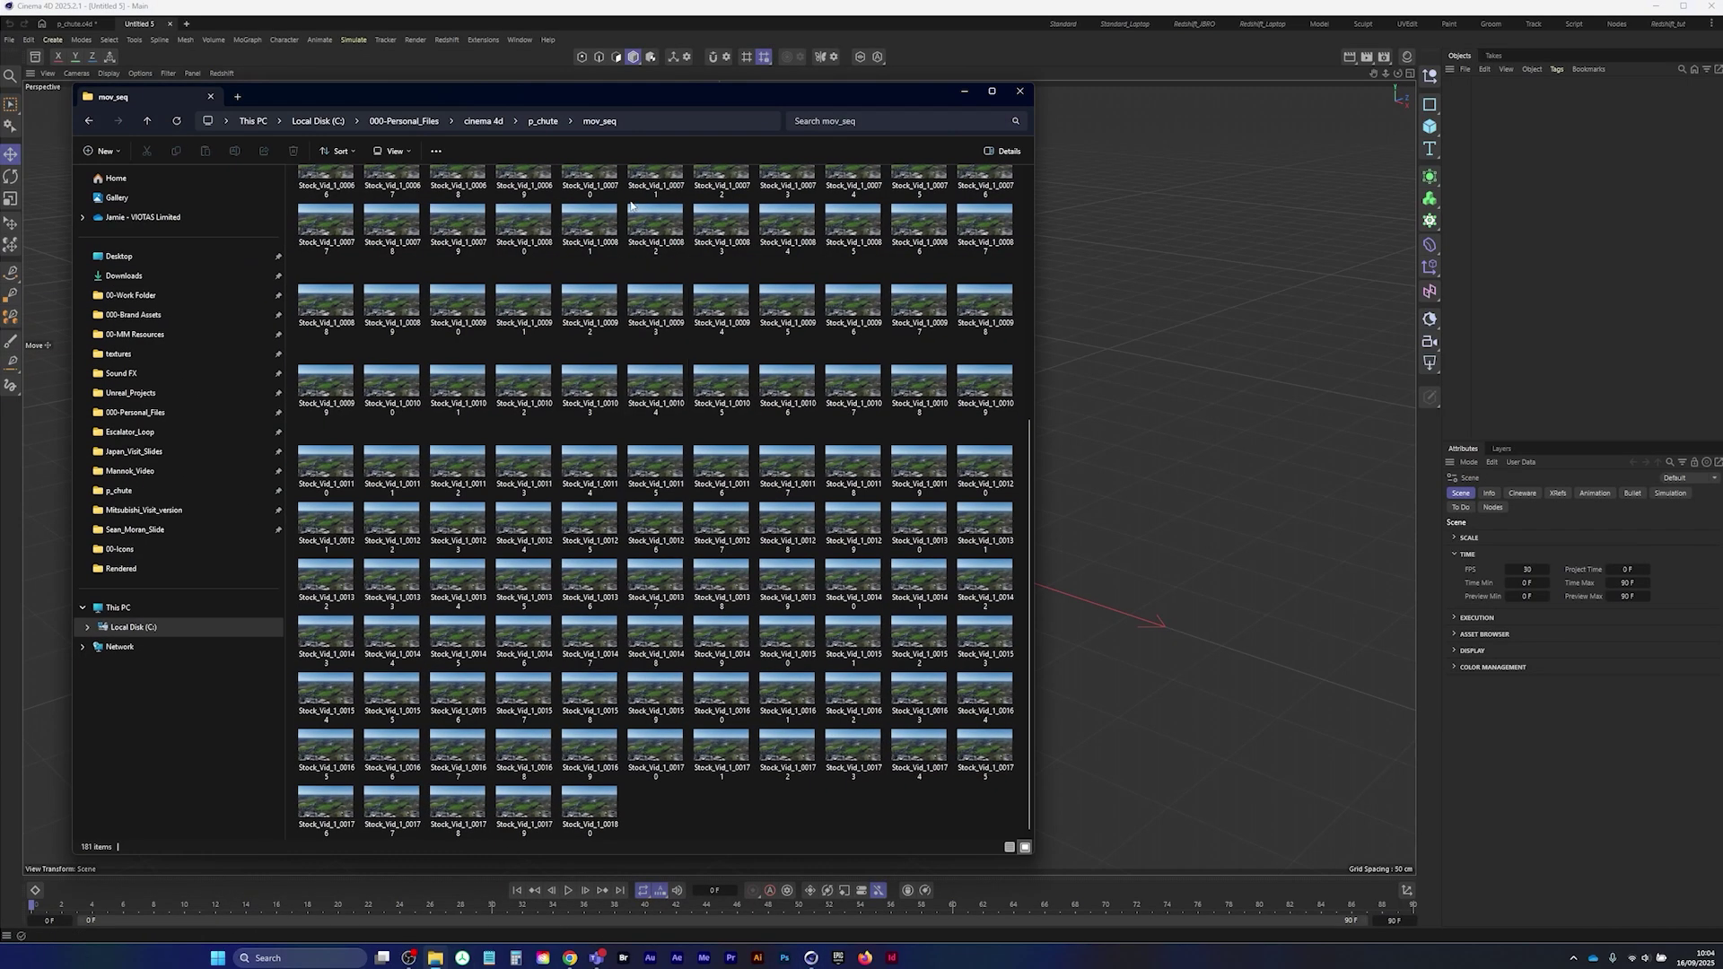
pyautogui.scroll(6, 547, 176)
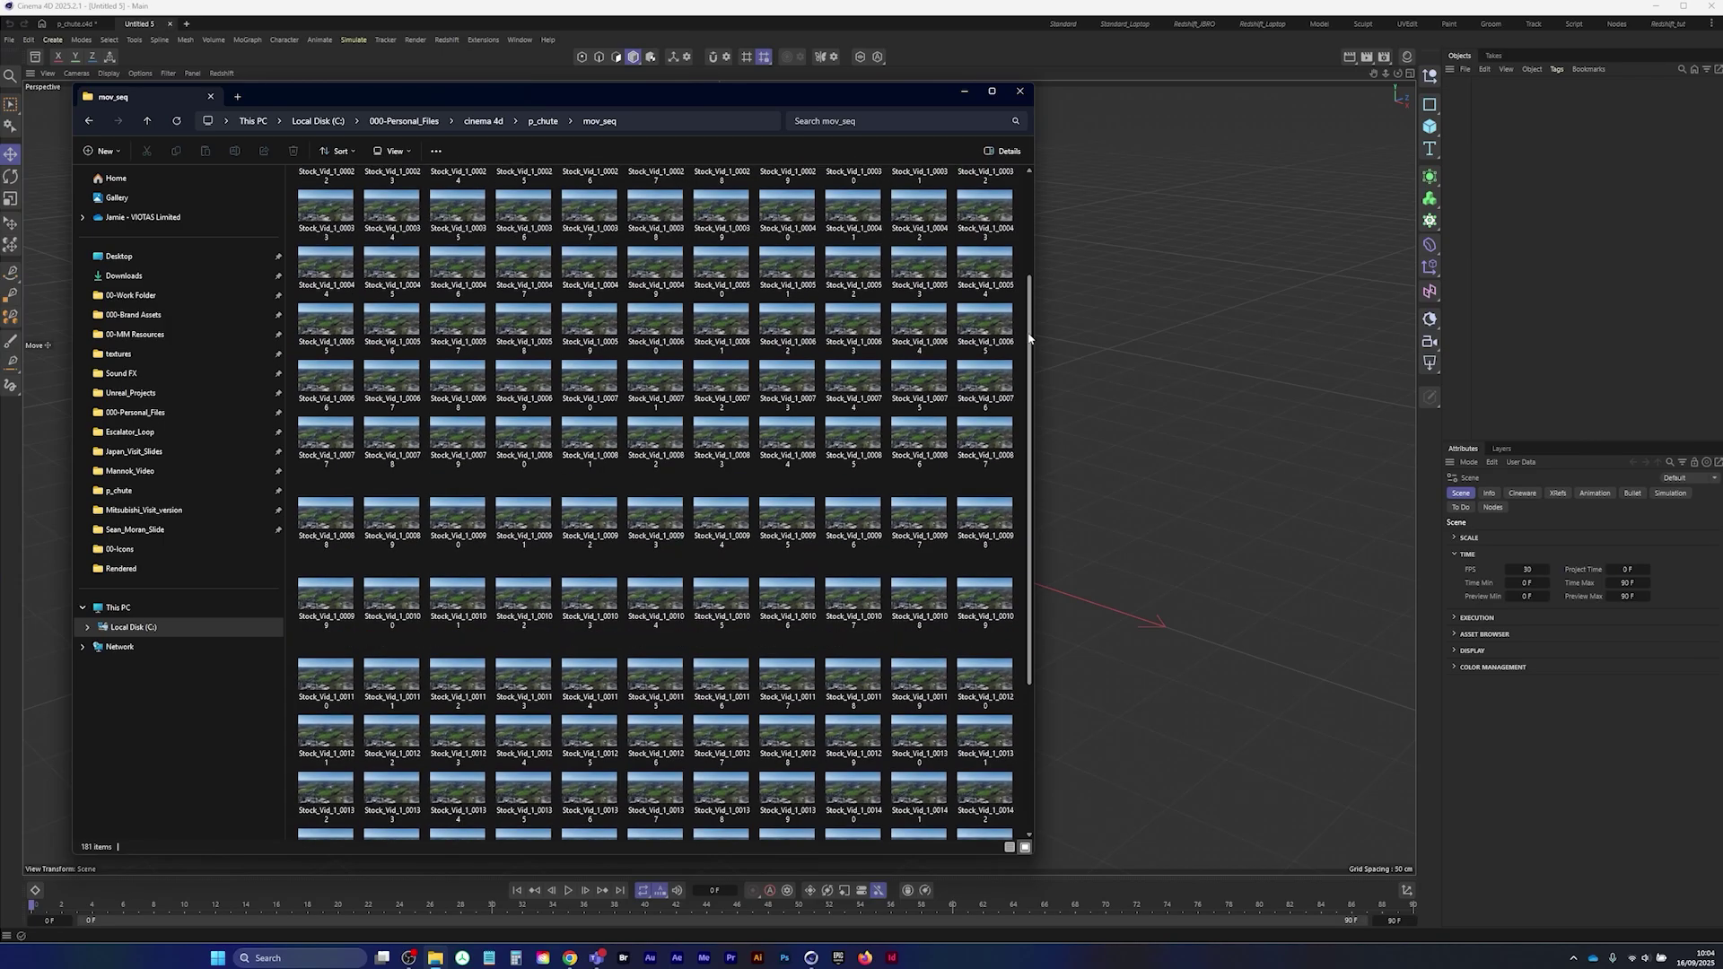
pyautogui.click(543, 121)
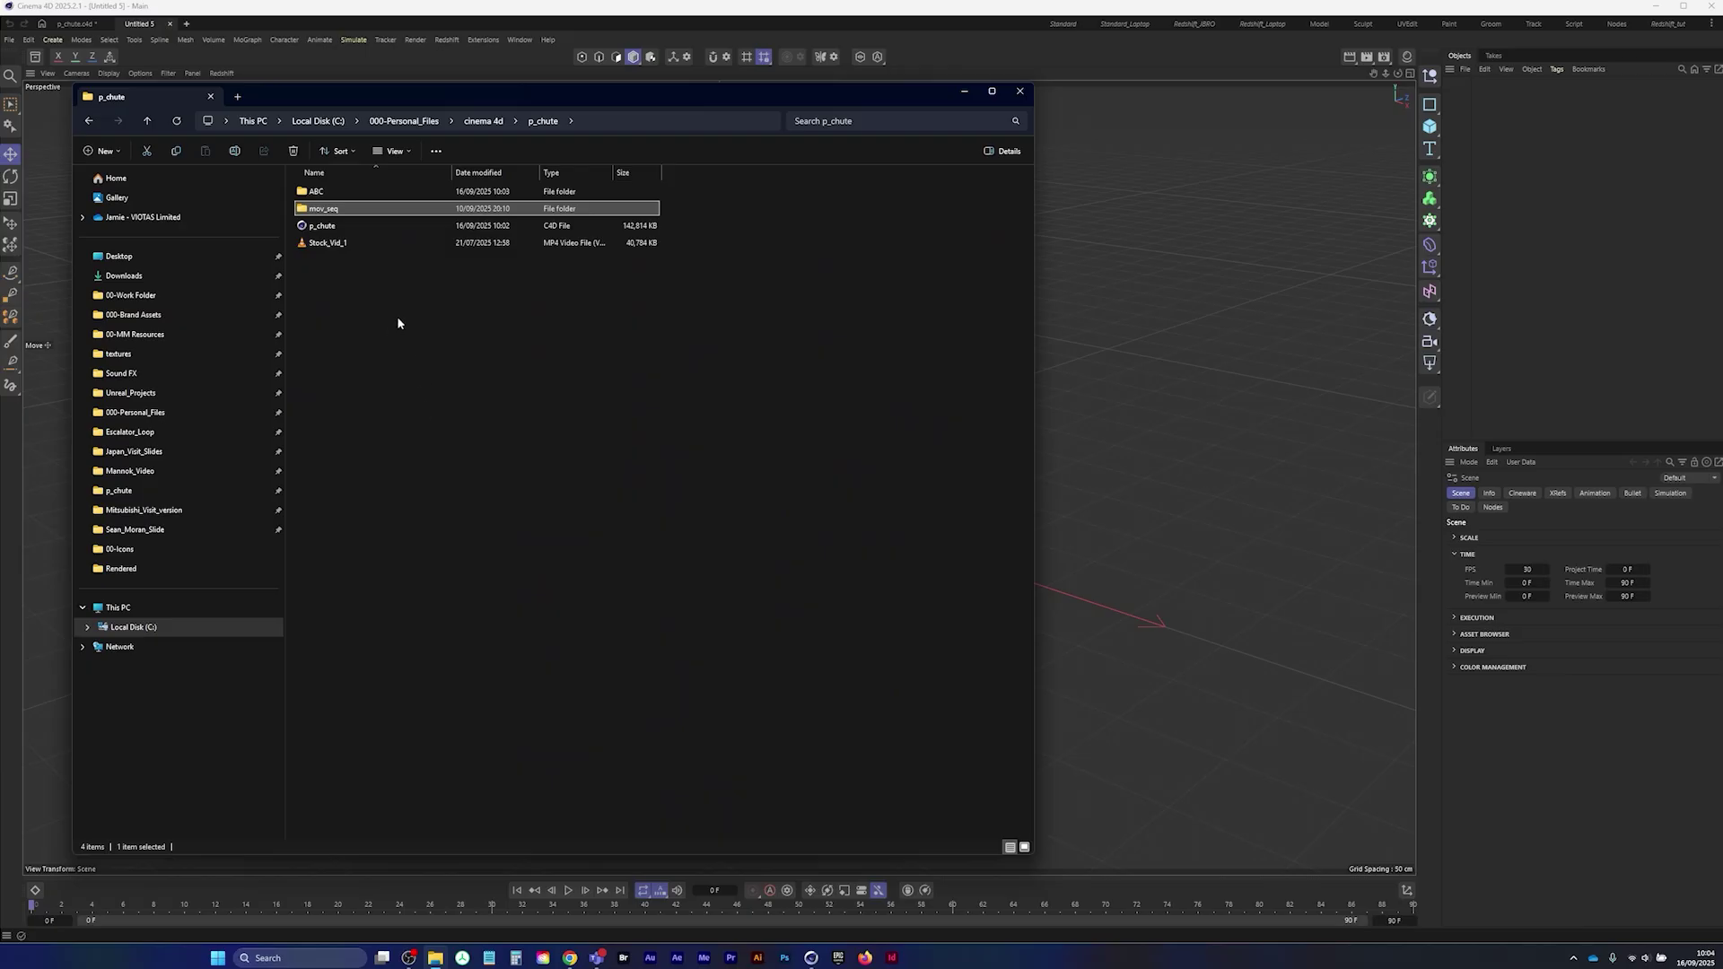
pyautogui.moveTo(620, 95); pyautogui.dragTo(659, 97)
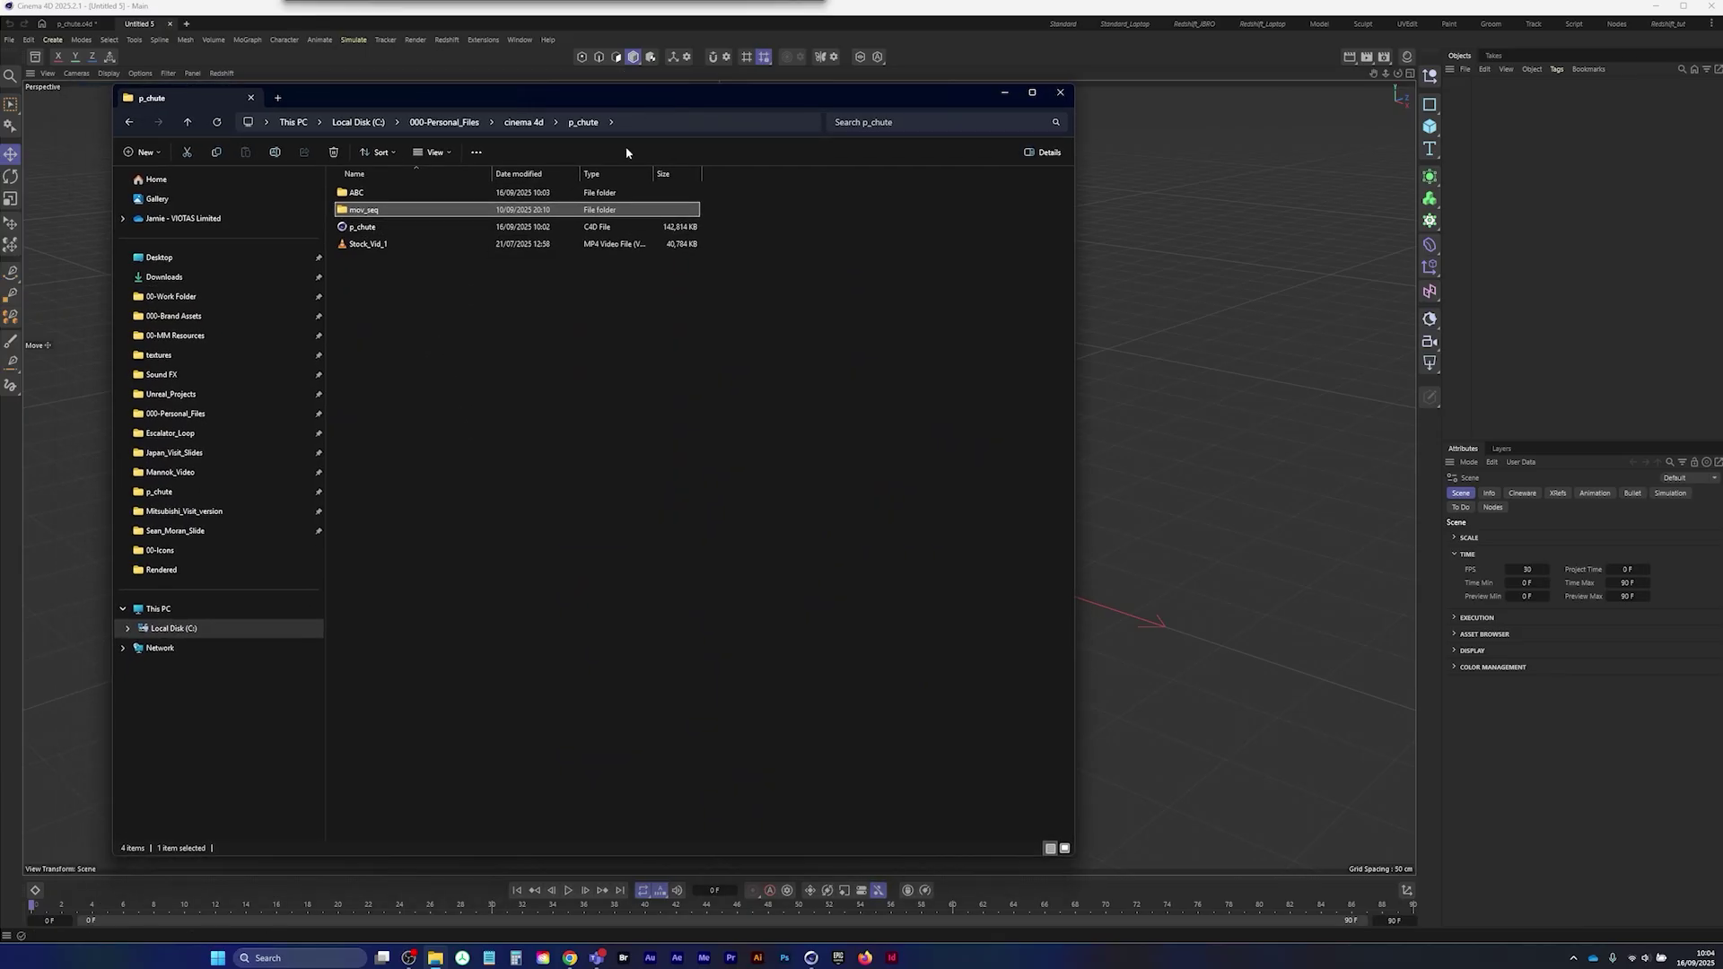
pyautogui.doubleClick(361, 211)
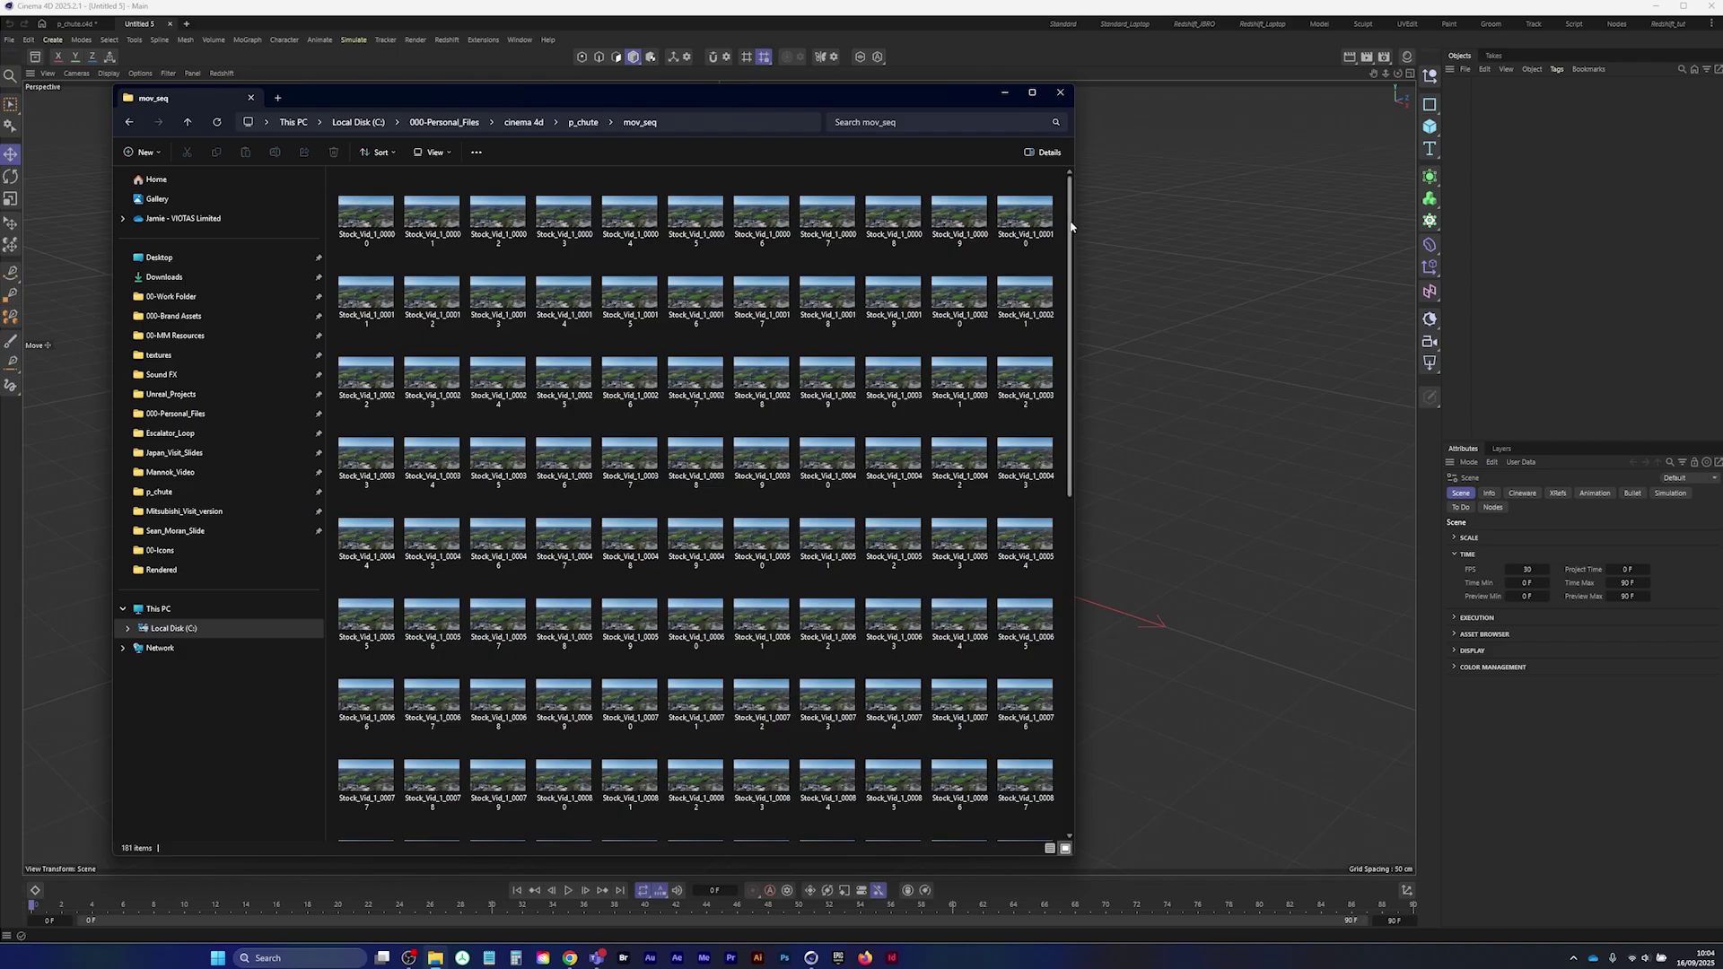
pyautogui.moveTo(1071, 223); pyautogui.dragTo(1078, 578)
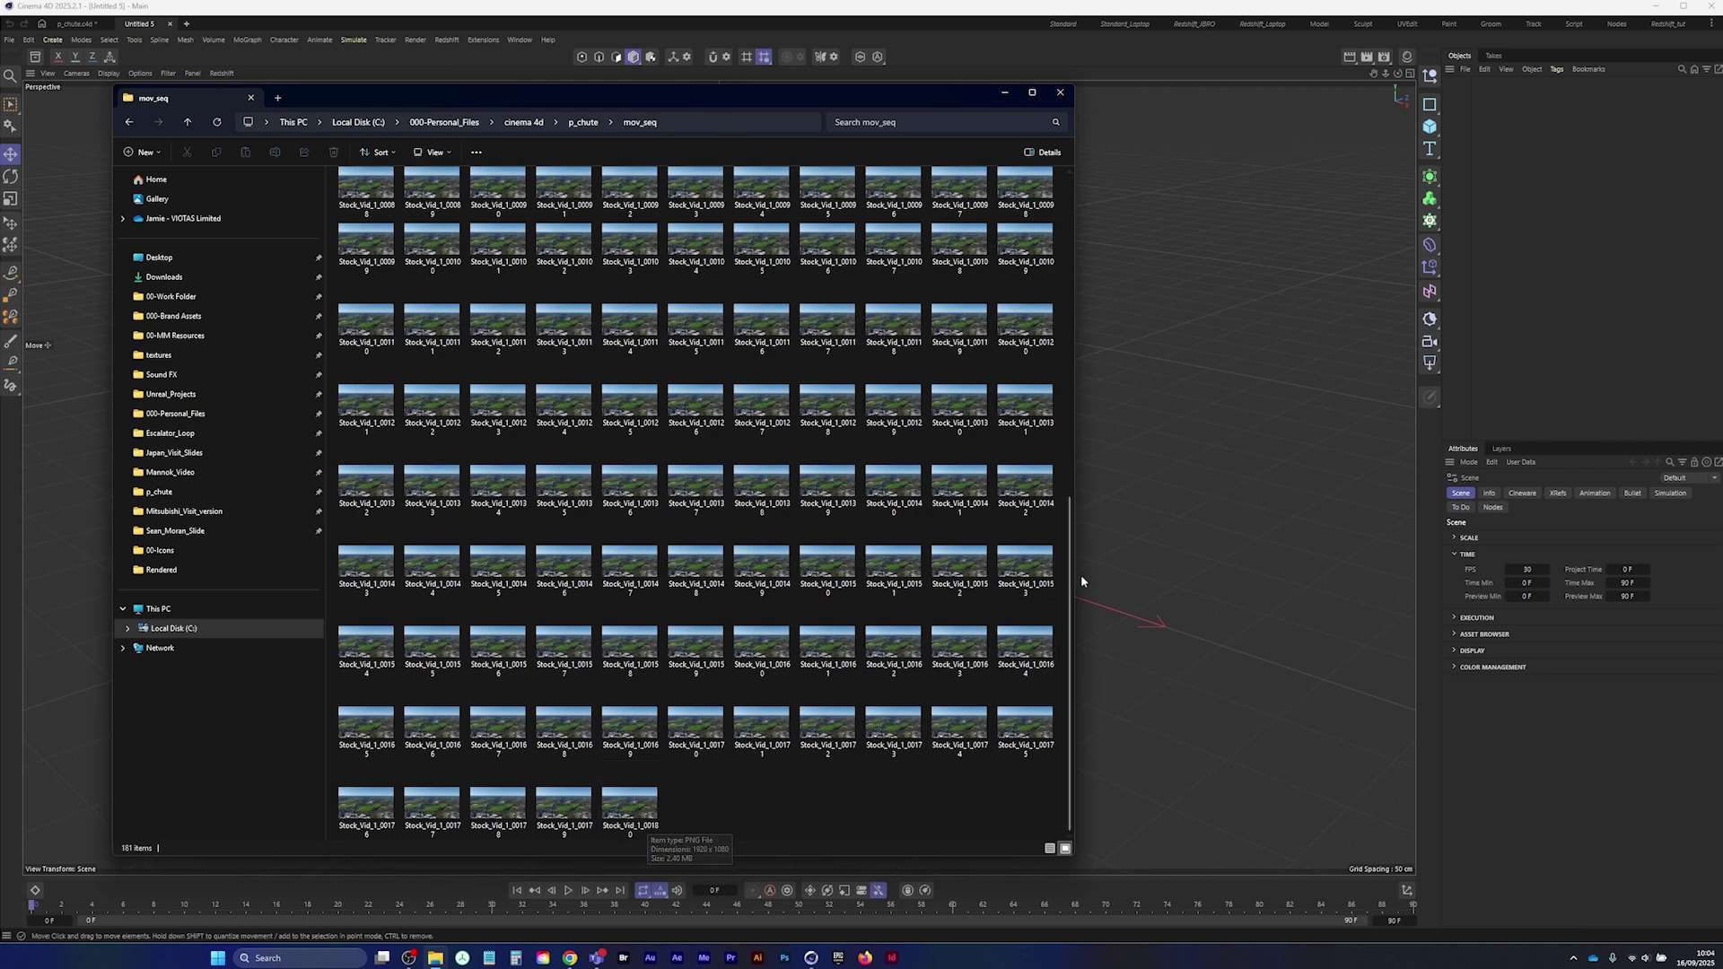
pyautogui.moveTo(1071, 575); pyautogui.dragTo(1099, 211)
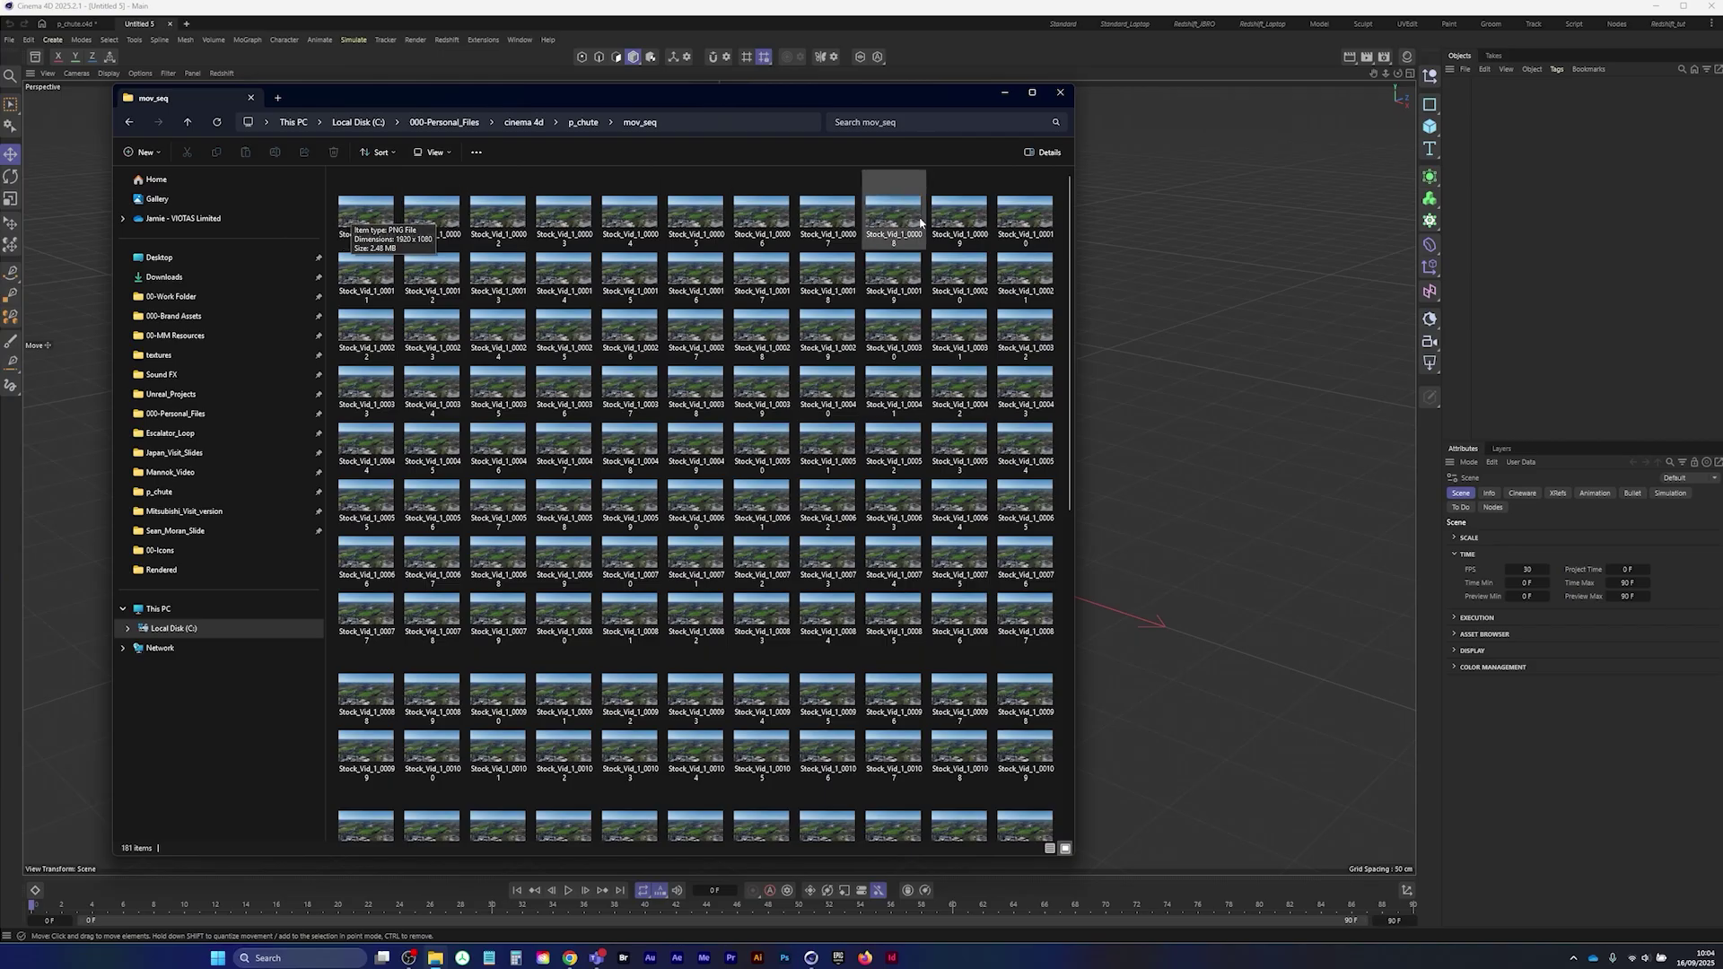
pyautogui.moveTo(1070, 225); pyautogui.dragTo(1102, 606)
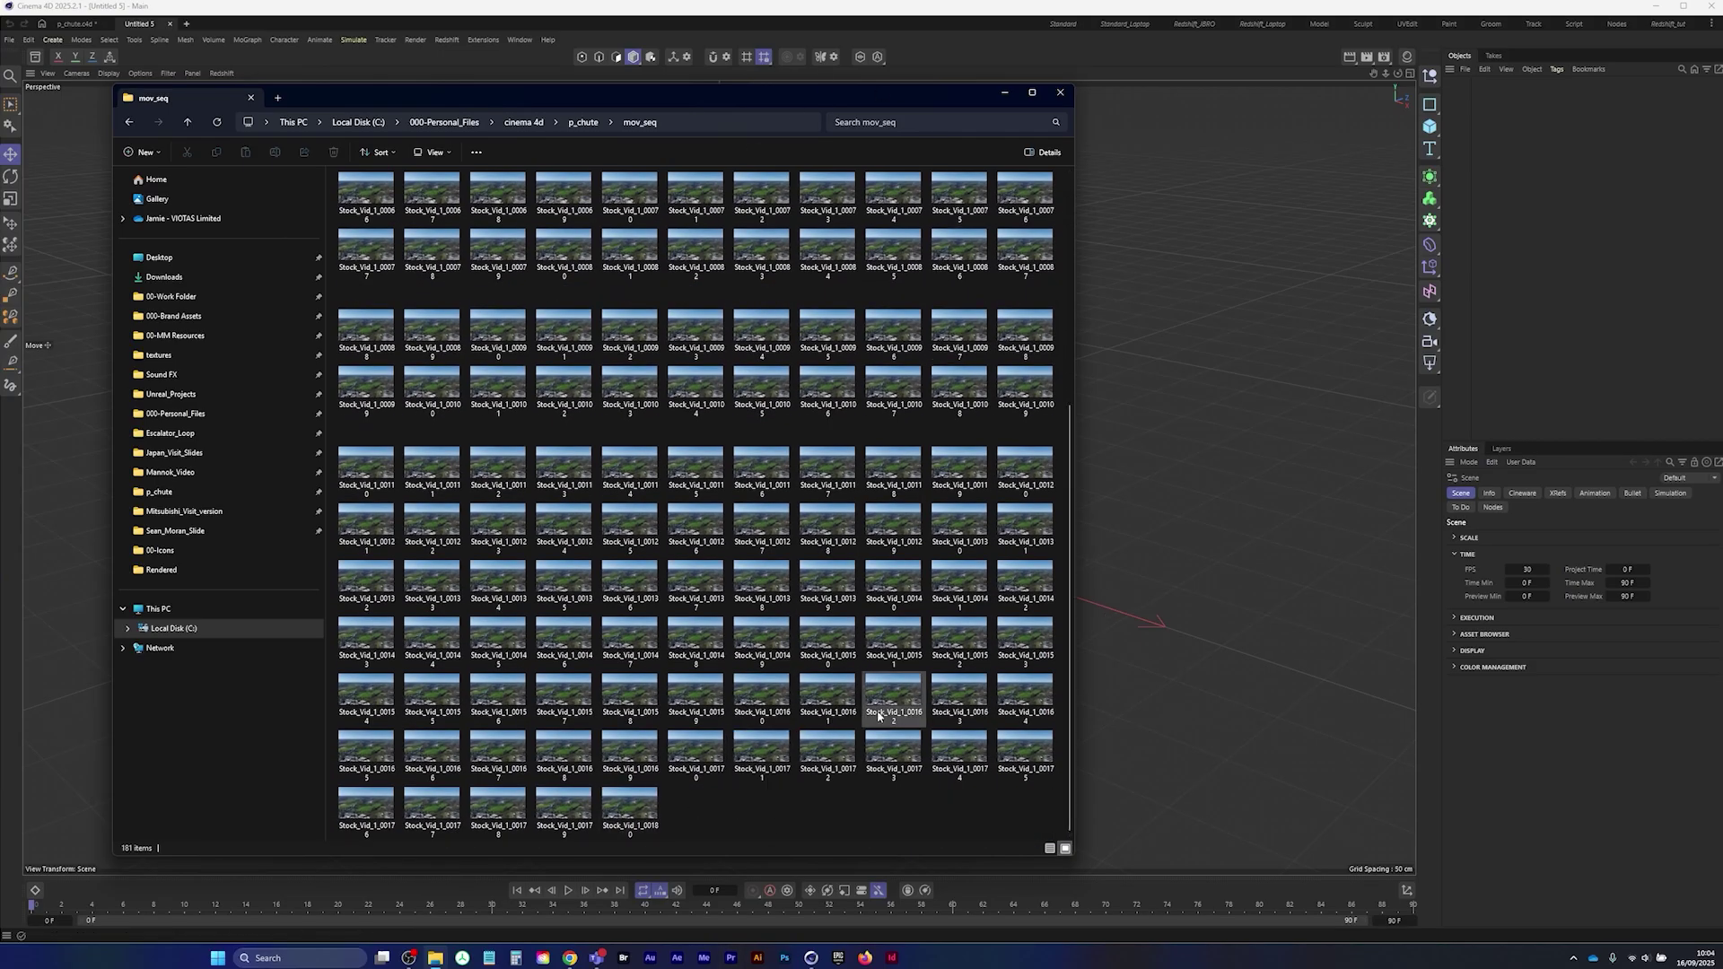
pyautogui.click(1059, 92)
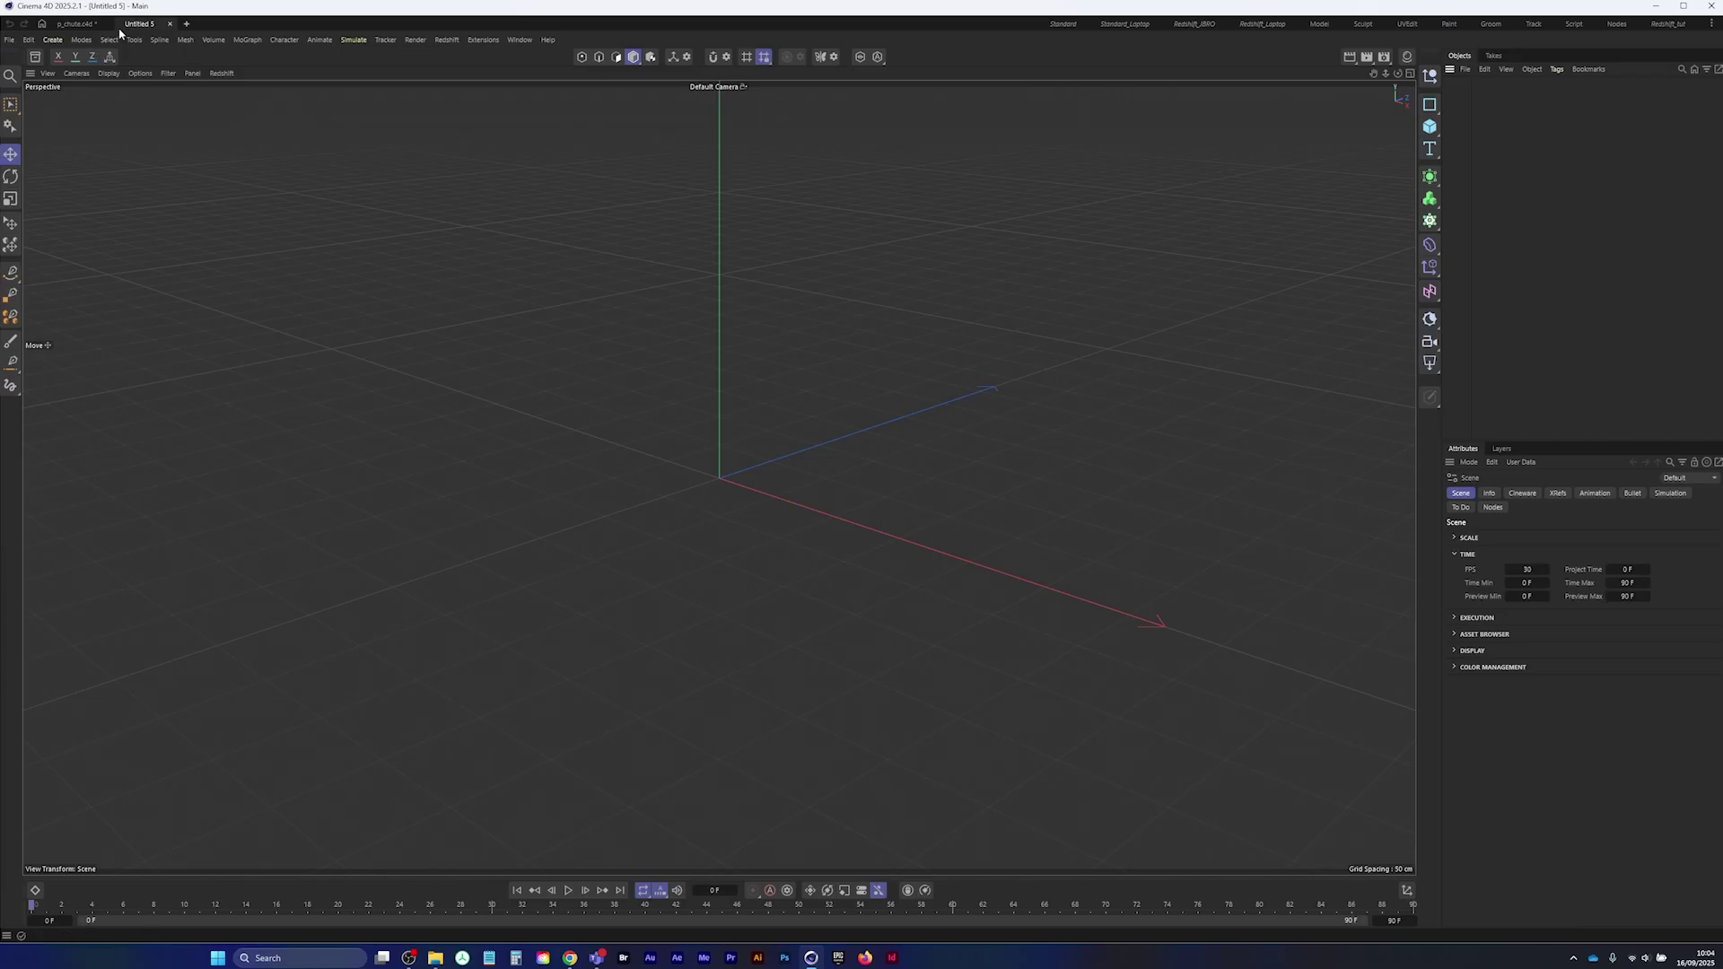
# - Save the new empty project as p_chute_compositing in the p_chute folder
pyautogui.click(9, 39)
pyautogui.click(59, 214)
pyautogui.click(429, 129)
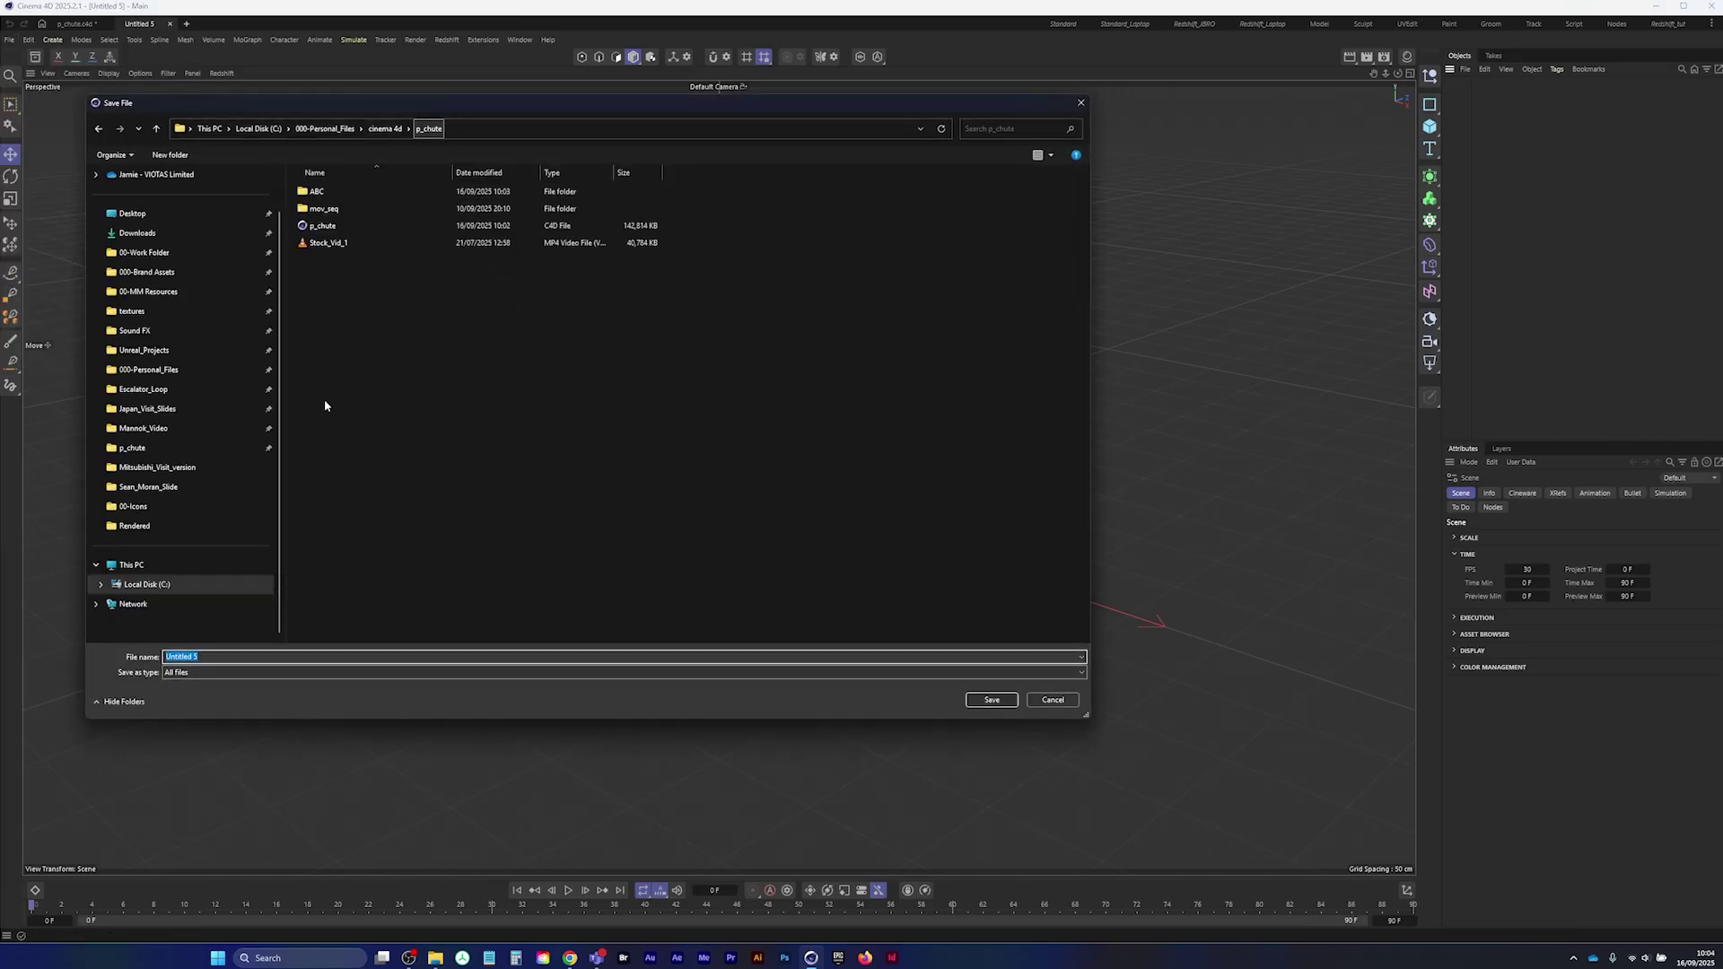
pyautogui.write('p')
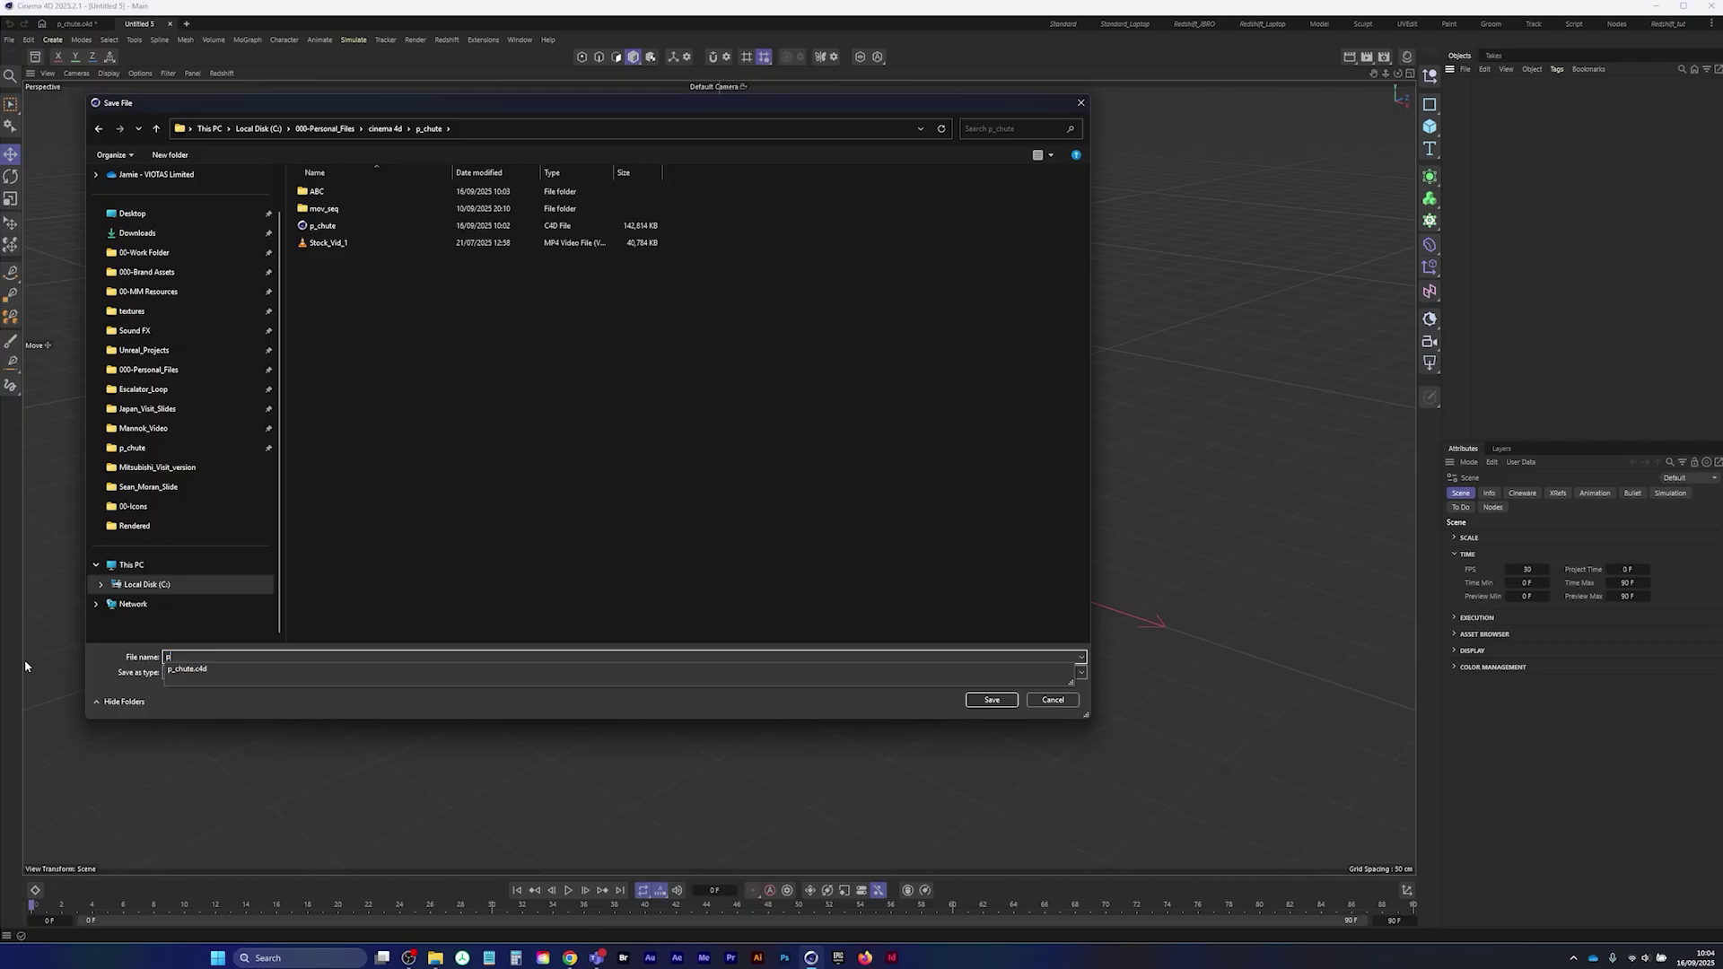
pyautogui.write('_chute_')
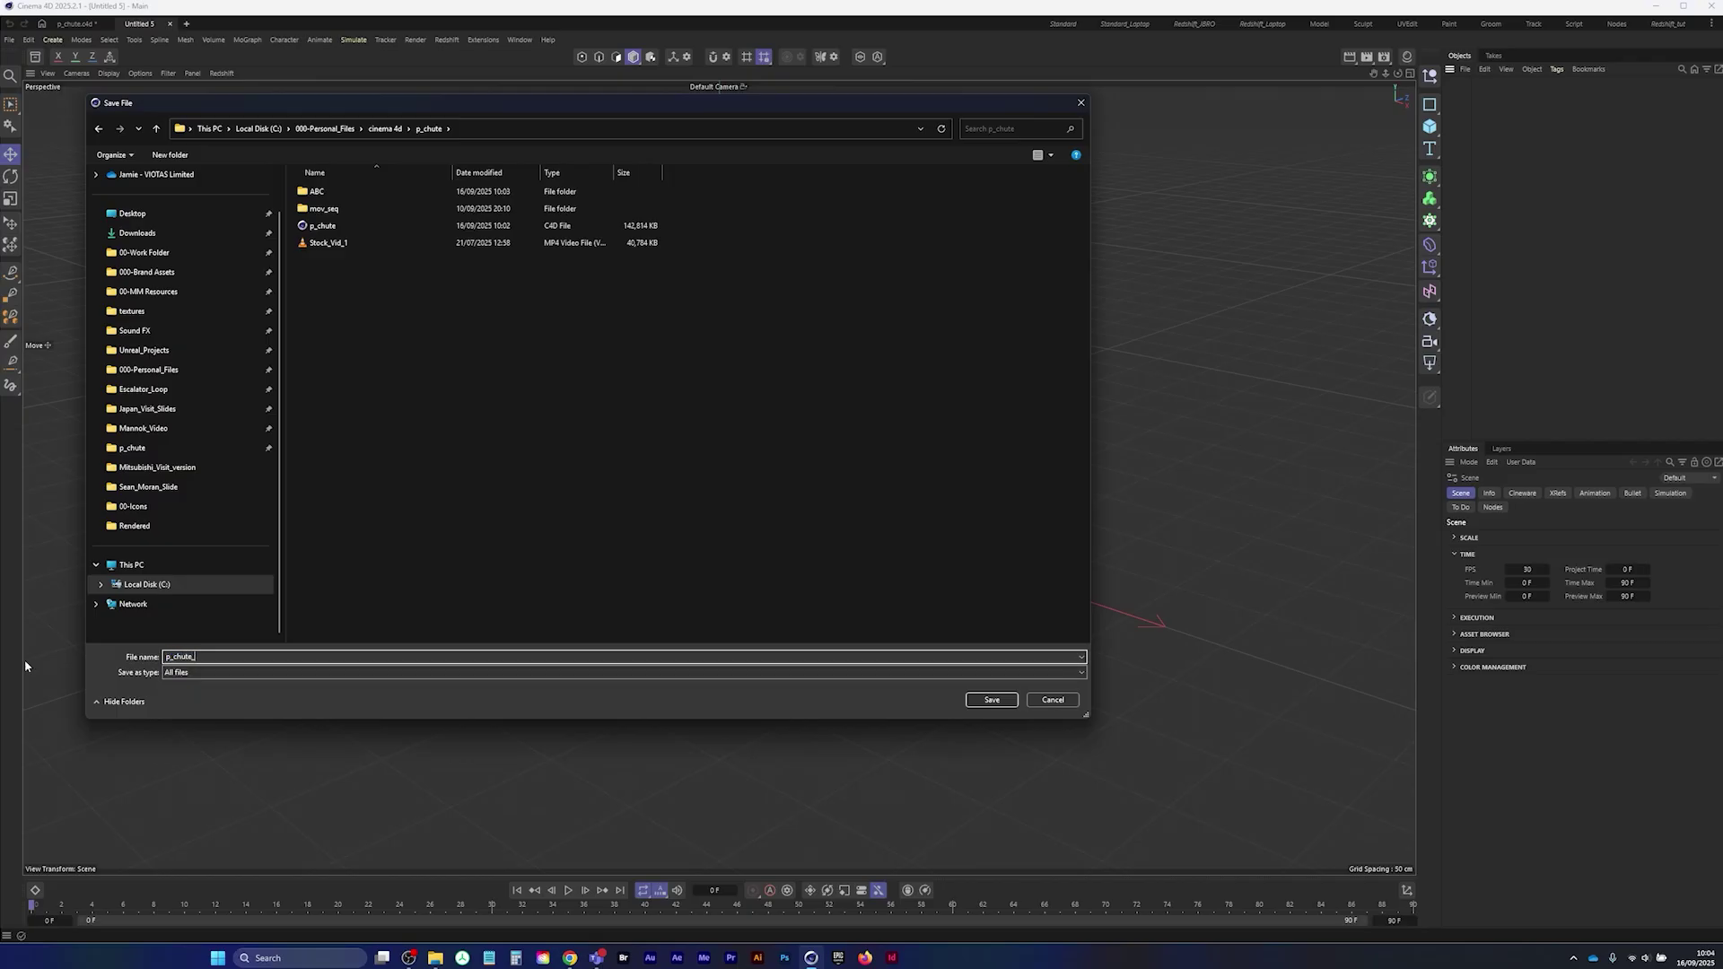
pyautogui.write('compositing')
pyautogui.press('Return')
# - Switch to the Track layout, create a Motion Tracker object and load the Stock_Vid_1 image sequence from mov_seq as its footage
pyautogui.click(1533, 23)
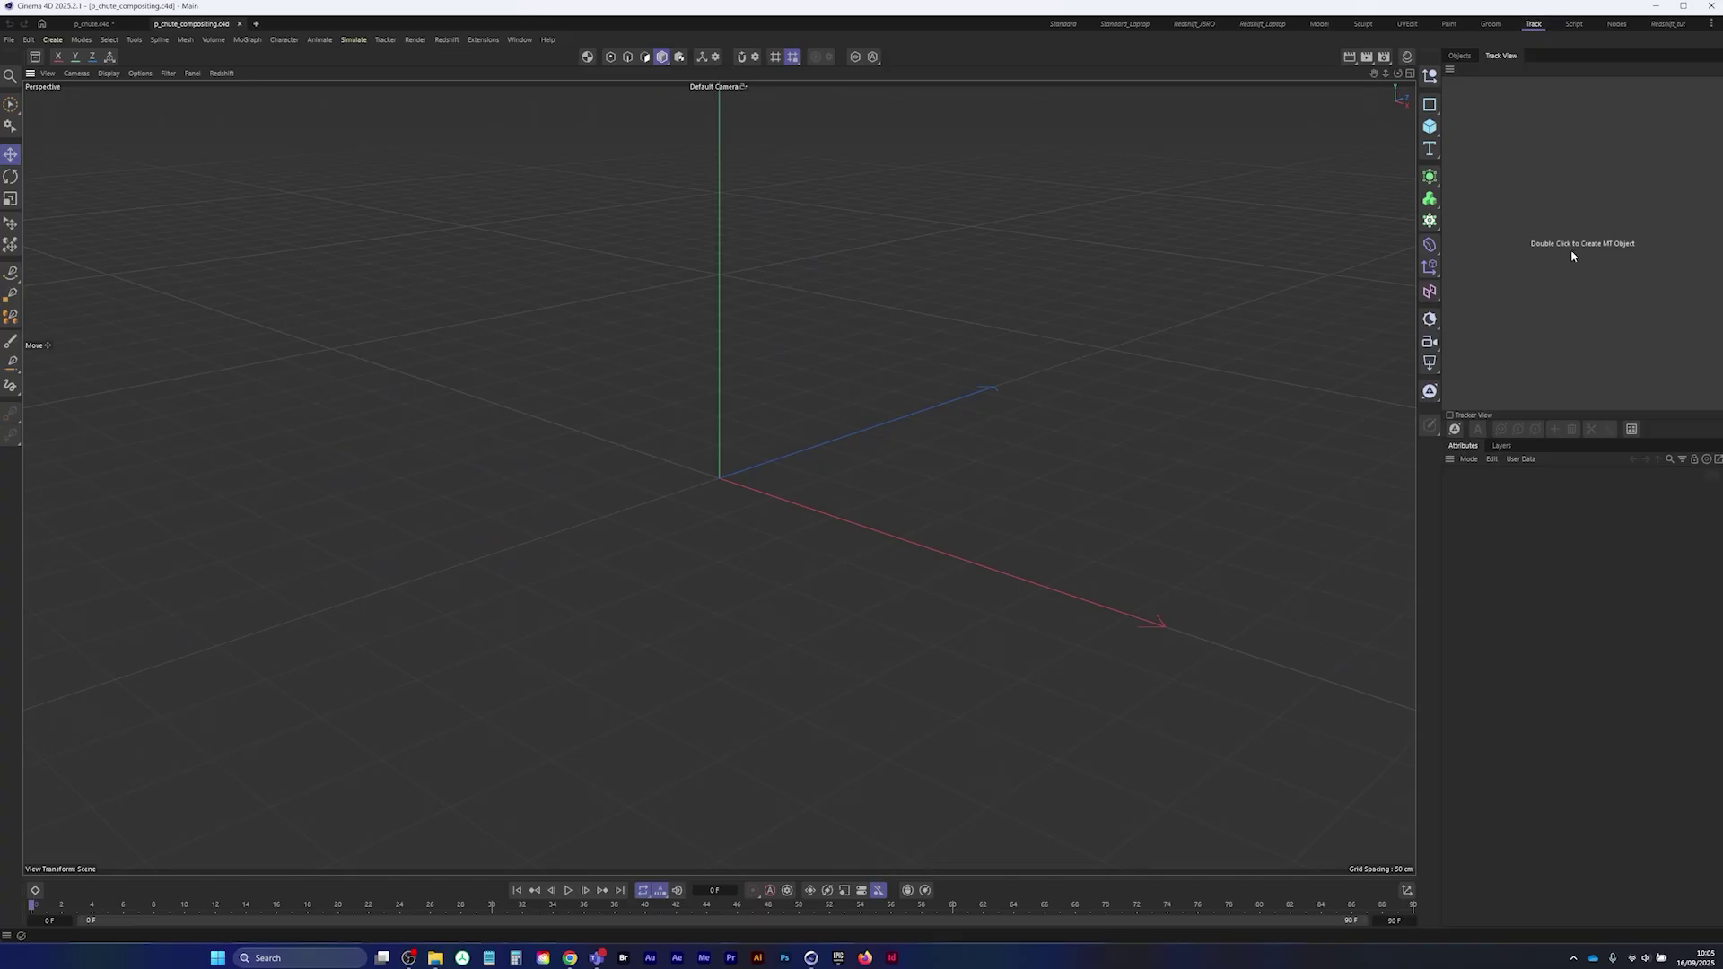
pyautogui.doubleClick(1614, 252)
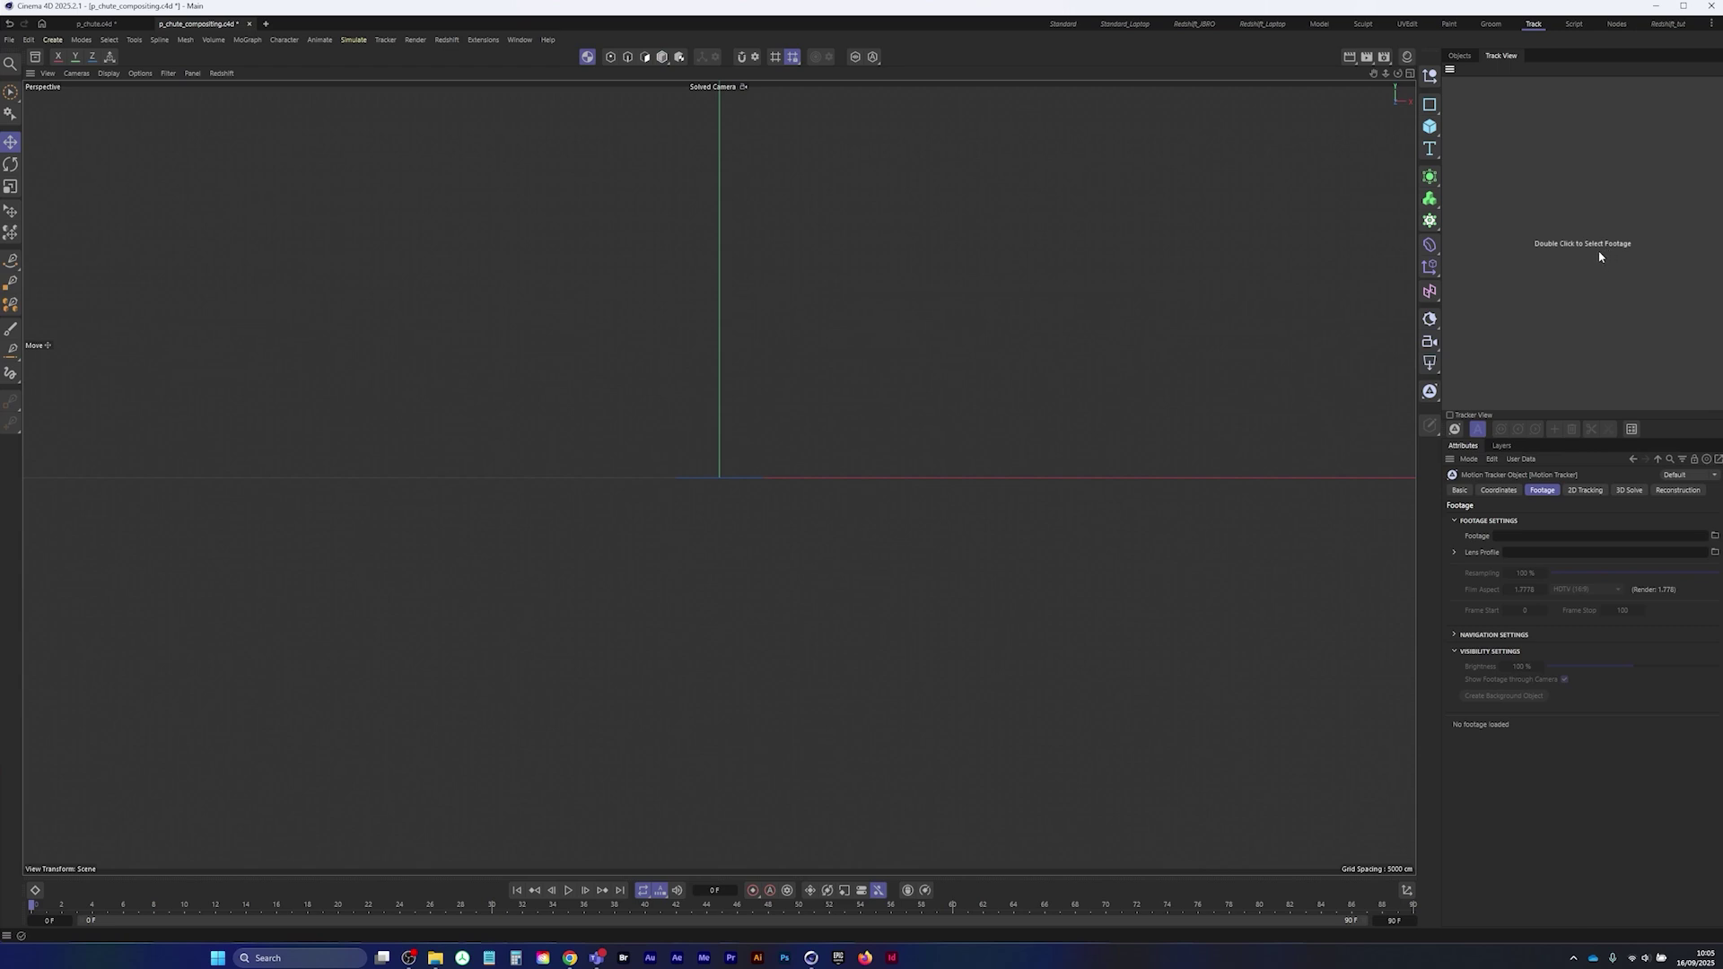
pyautogui.doubleClick(1599, 248)
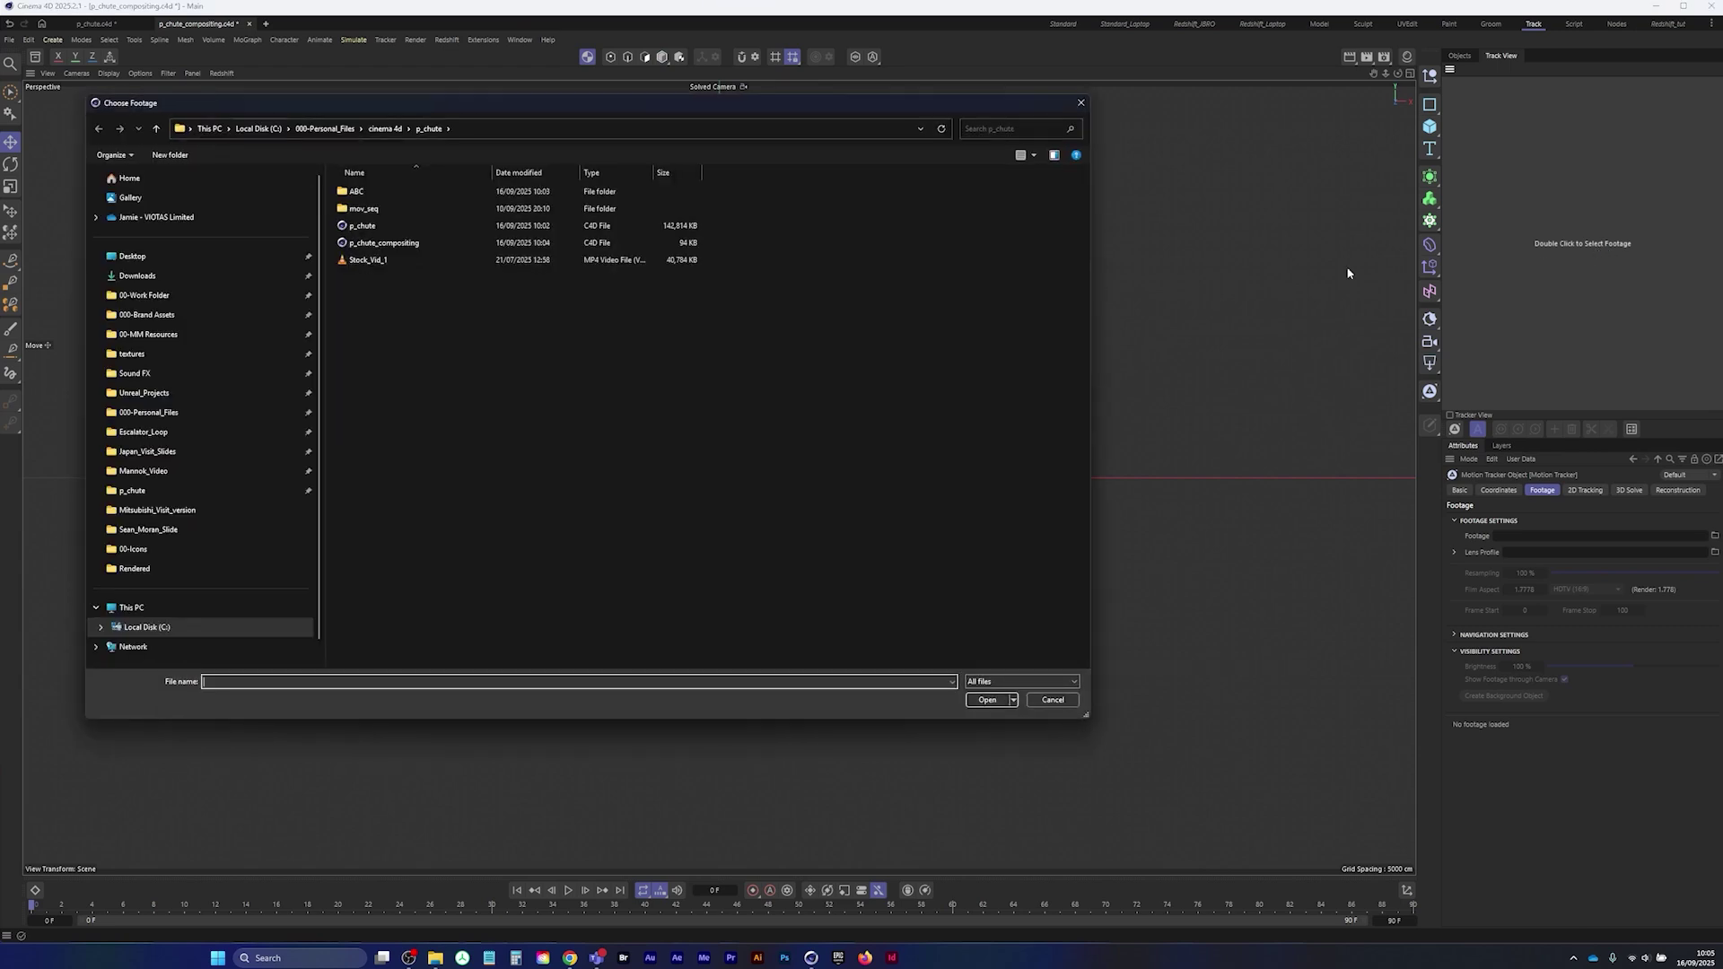
pyautogui.doubleClick(381, 209)
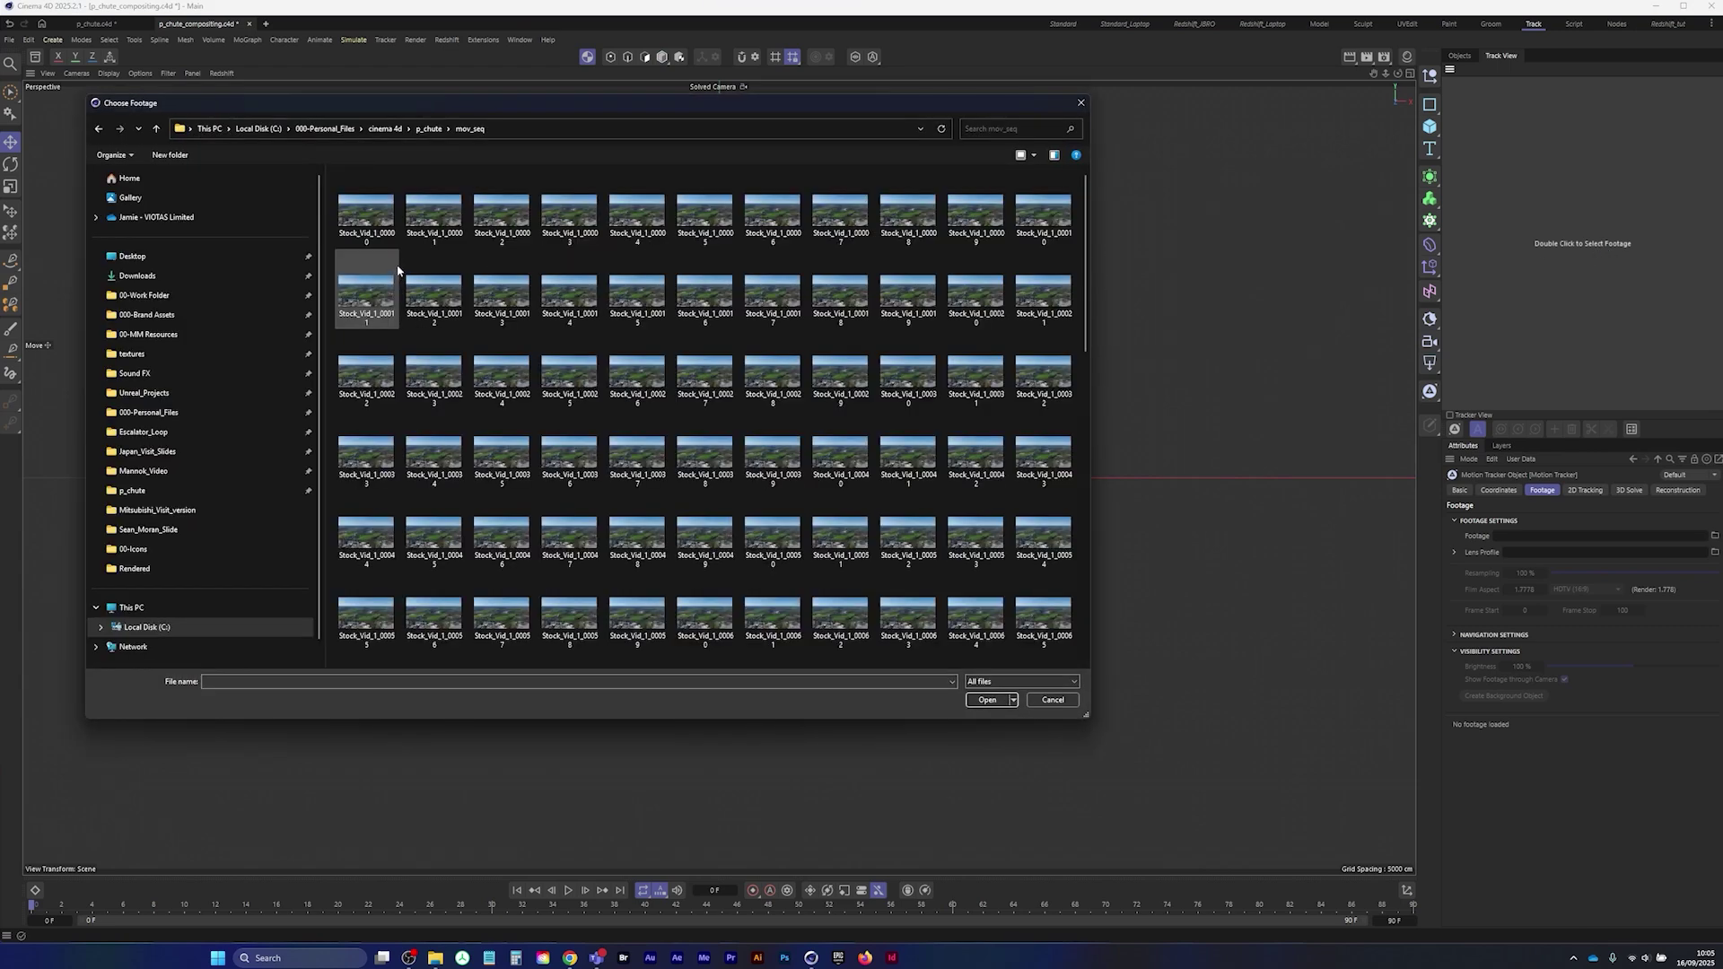
pyautogui.moveTo(1087, 228)
pyautogui.mouseDown()
pyautogui.moveTo(1095, 583)
pyautogui.moveTo(1109, 212)
pyautogui.mouseUp()
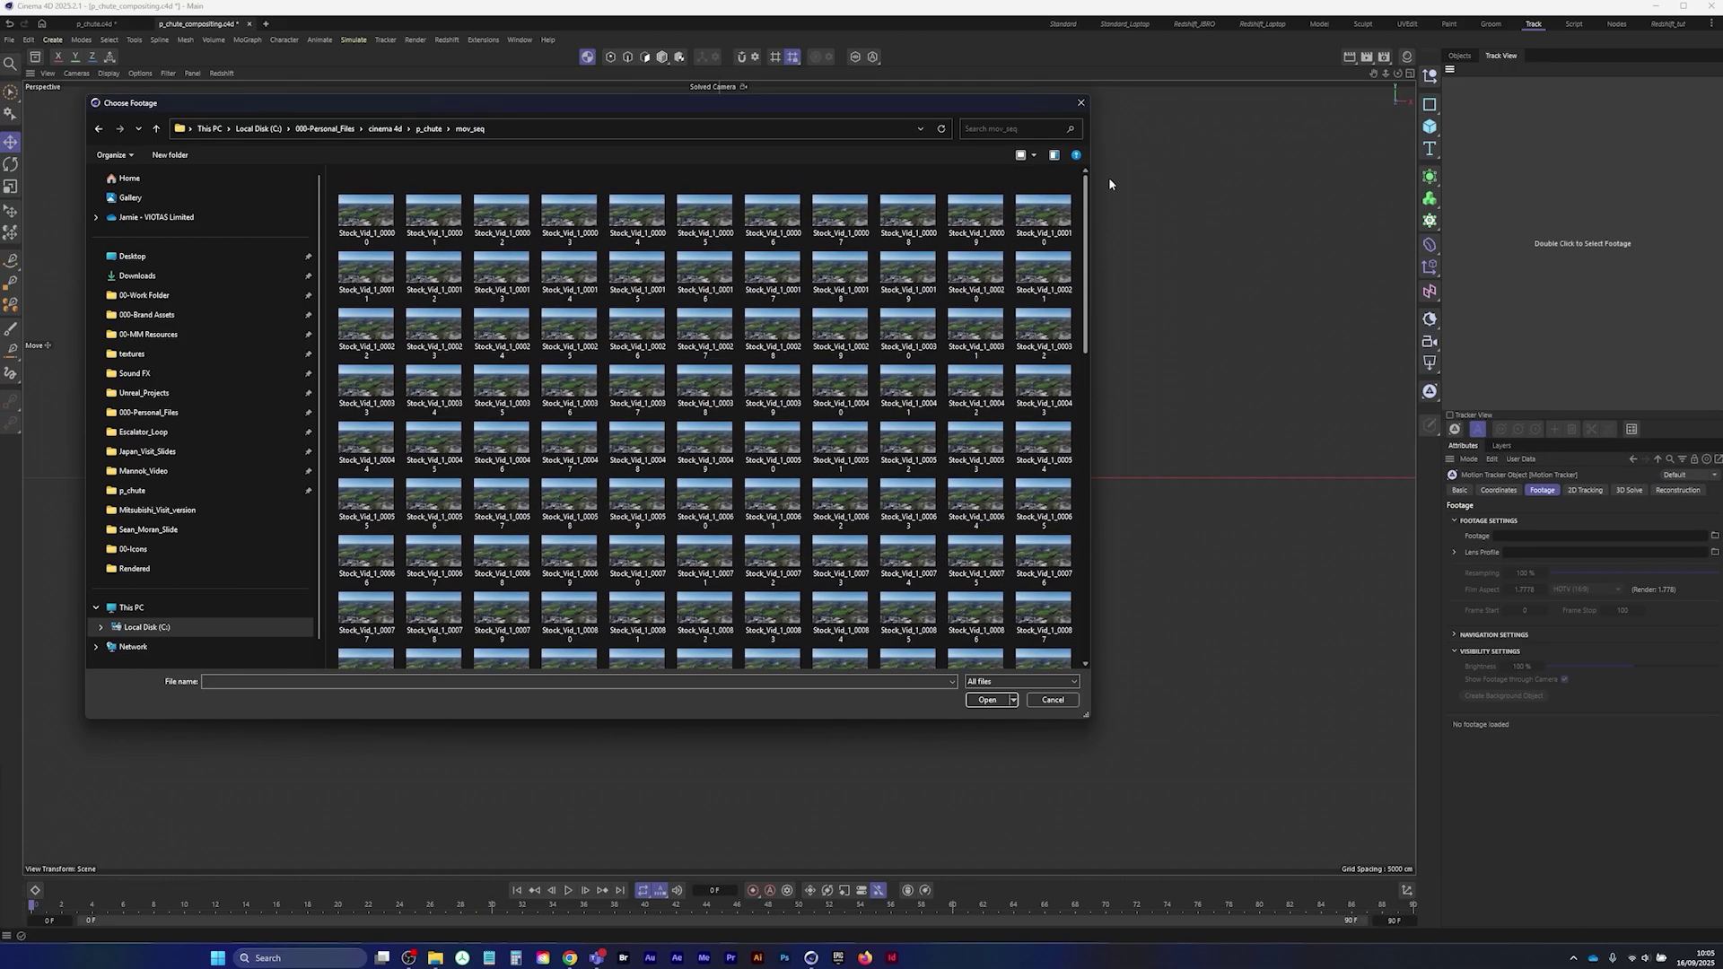
pyautogui.moveTo(561, 110); pyautogui.dragTo(734, 162)
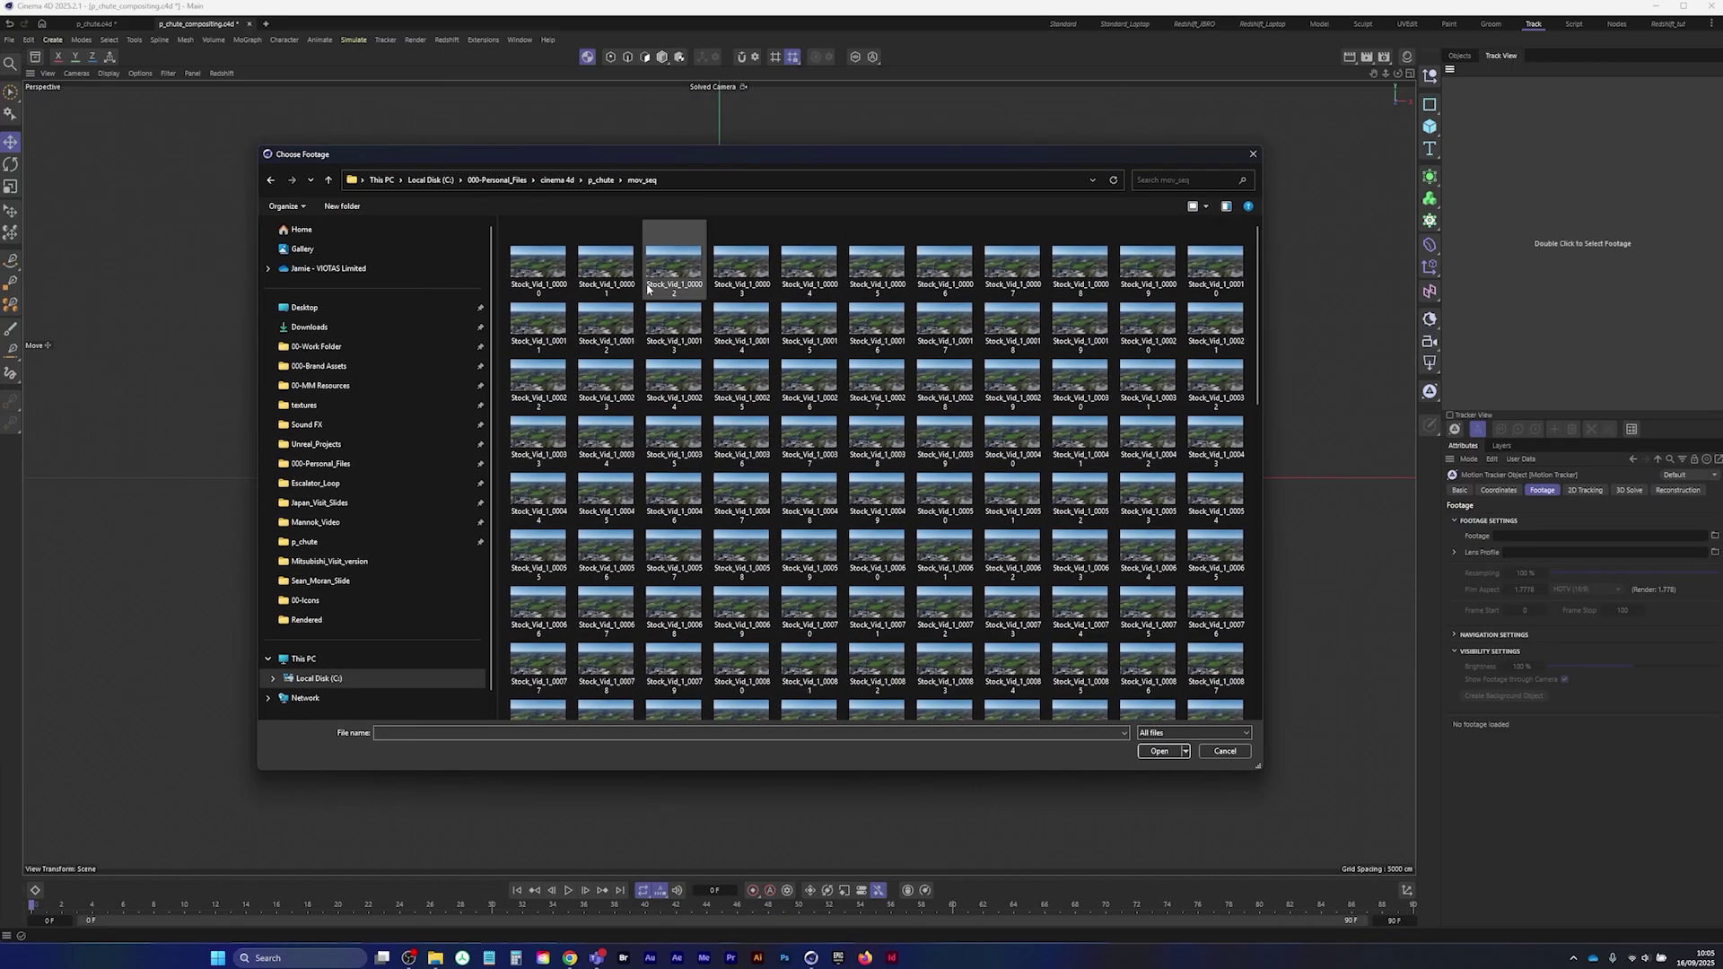
pyautogui.doubleClick(544, 267)
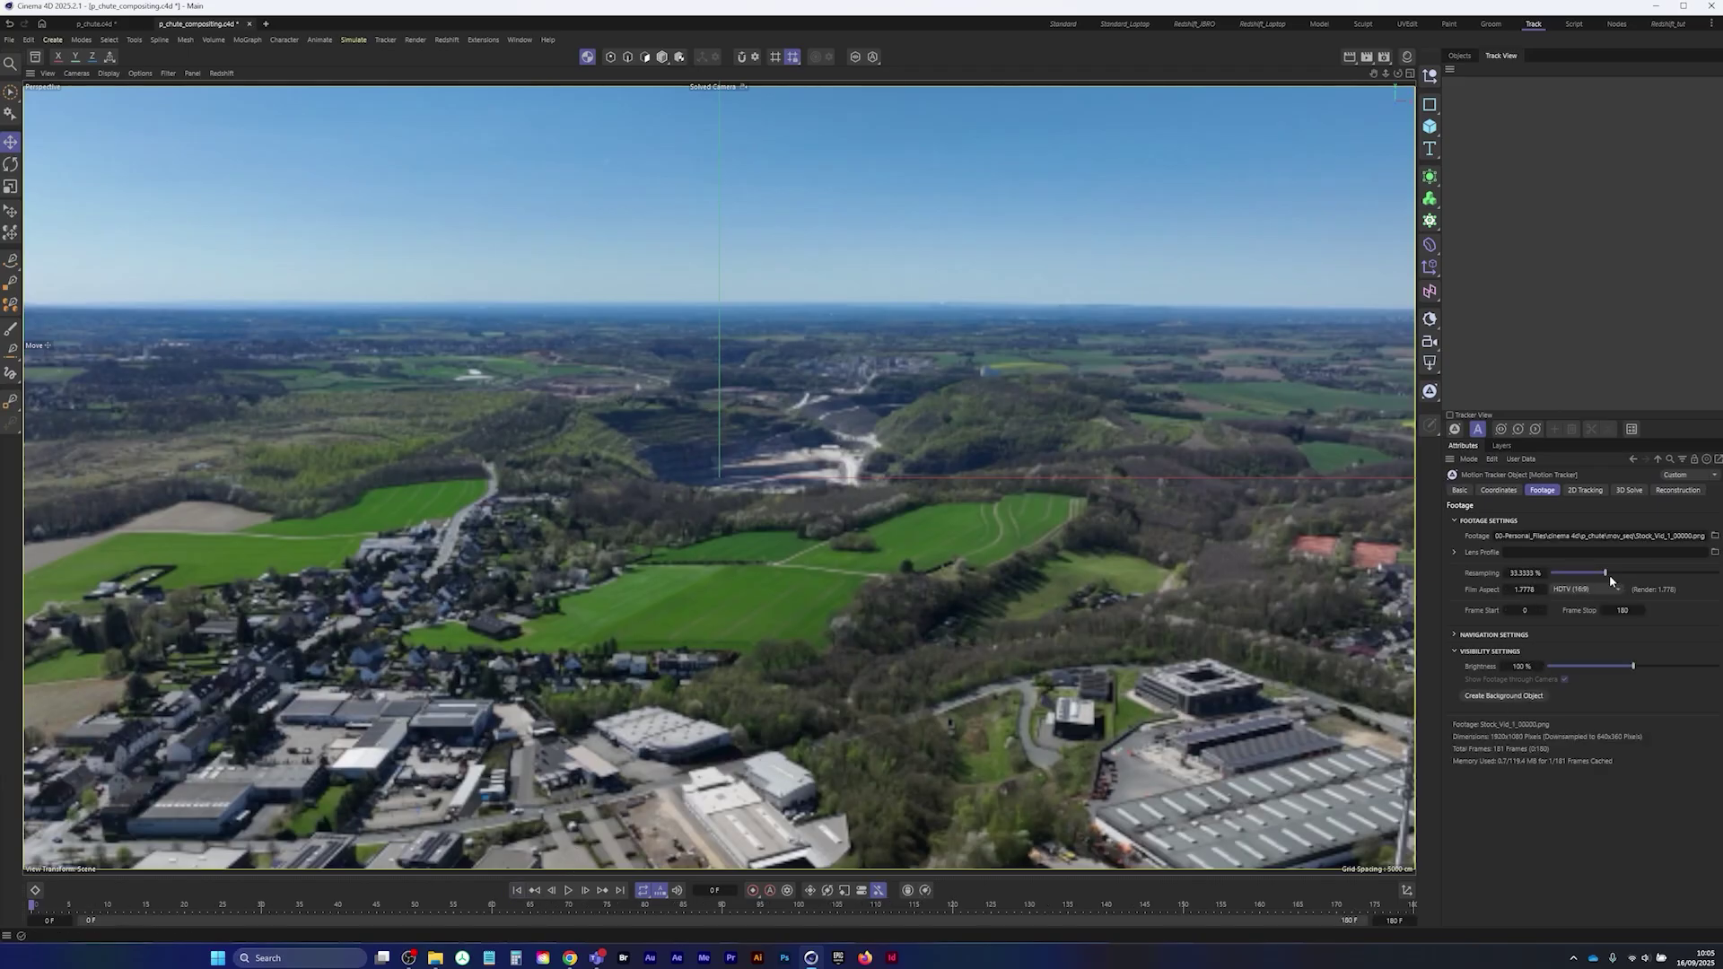
# - Set the footage resampling to 100 %, play the whole sequence to cache it and return to the first frame
pyautogui.moveTo(1616, 577); pyautogui.dragTo(1718, 572)
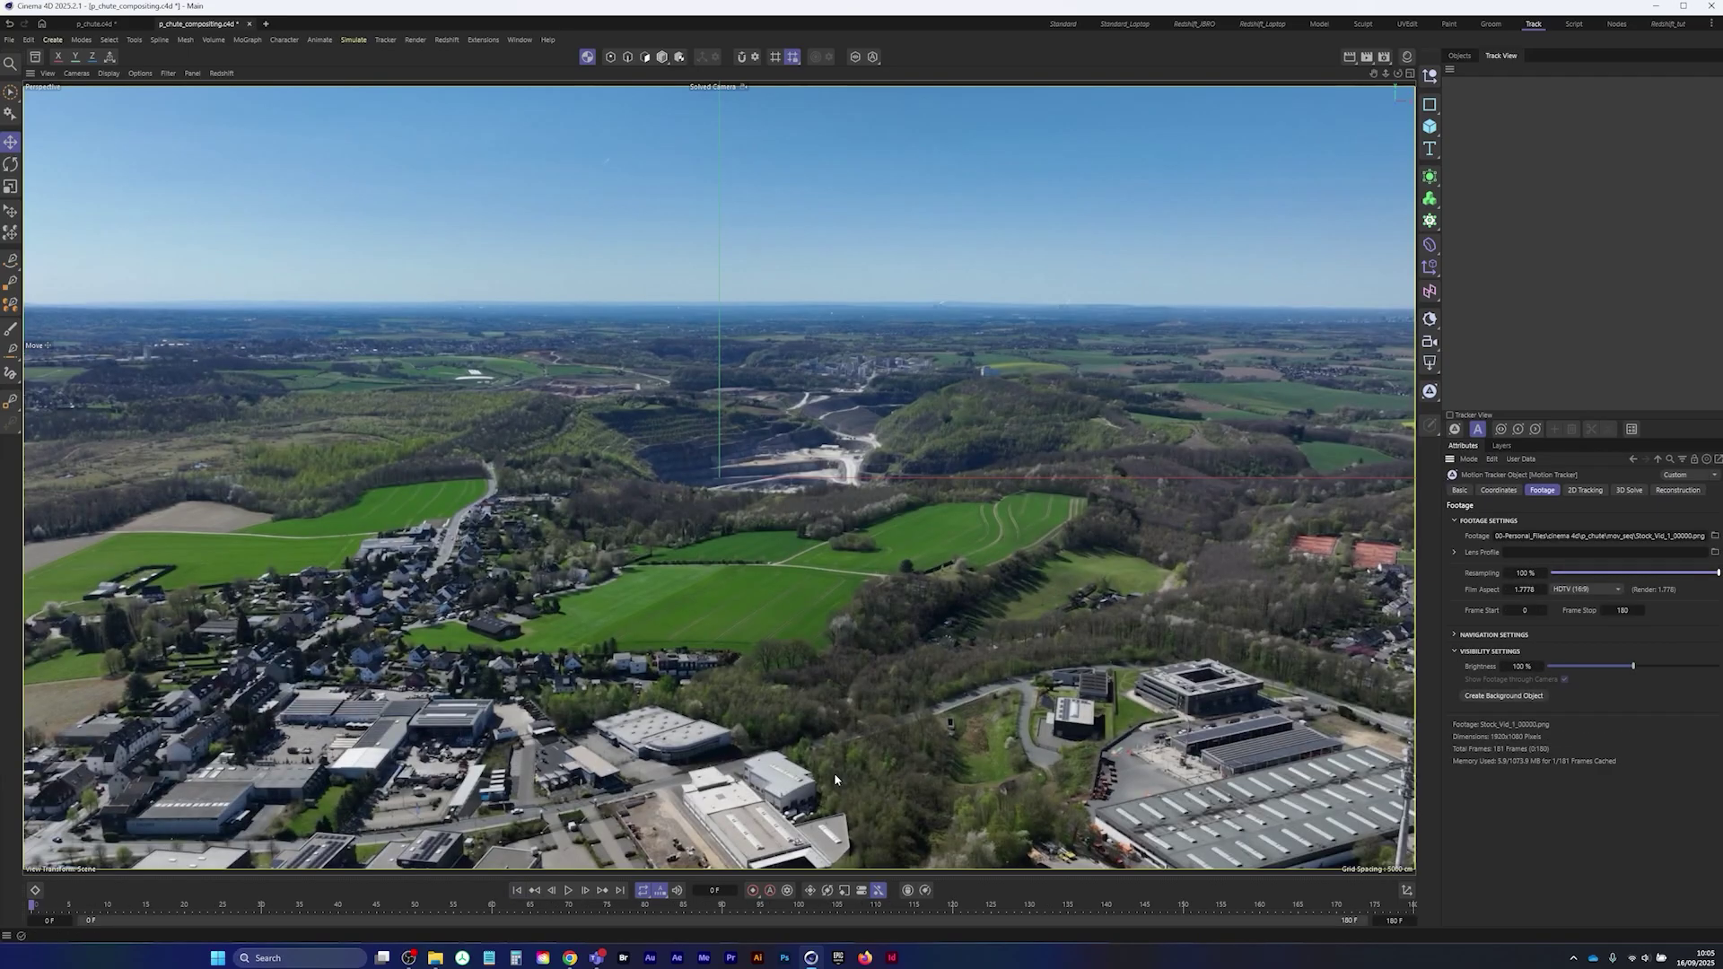
pyautogui.click(570, 890)
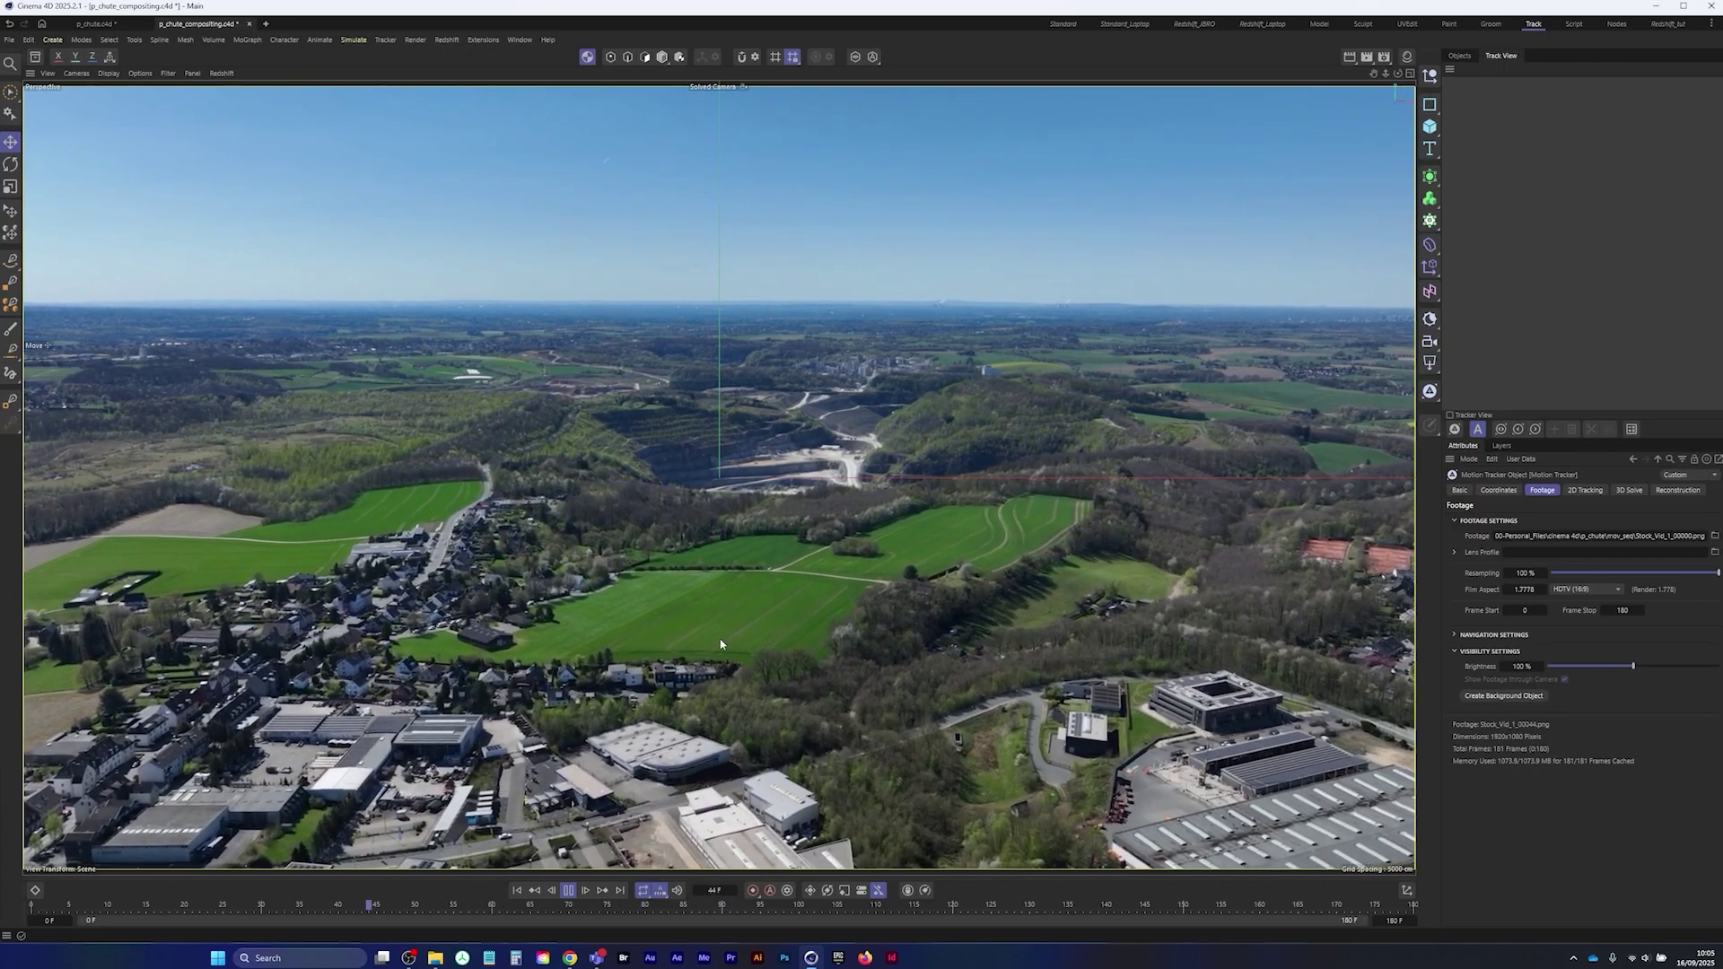
pyautogui.click(569, 890)
pyautogui.click(518, 891)
# - Open the render settings and compare their output size and frame rate with the Stock_Vid_1 video's file details in File Explorer
pyautogui.click(1384, 57)
pyautogui.moveTo(1479, 61); pyautogui.dragTo(806, 243)
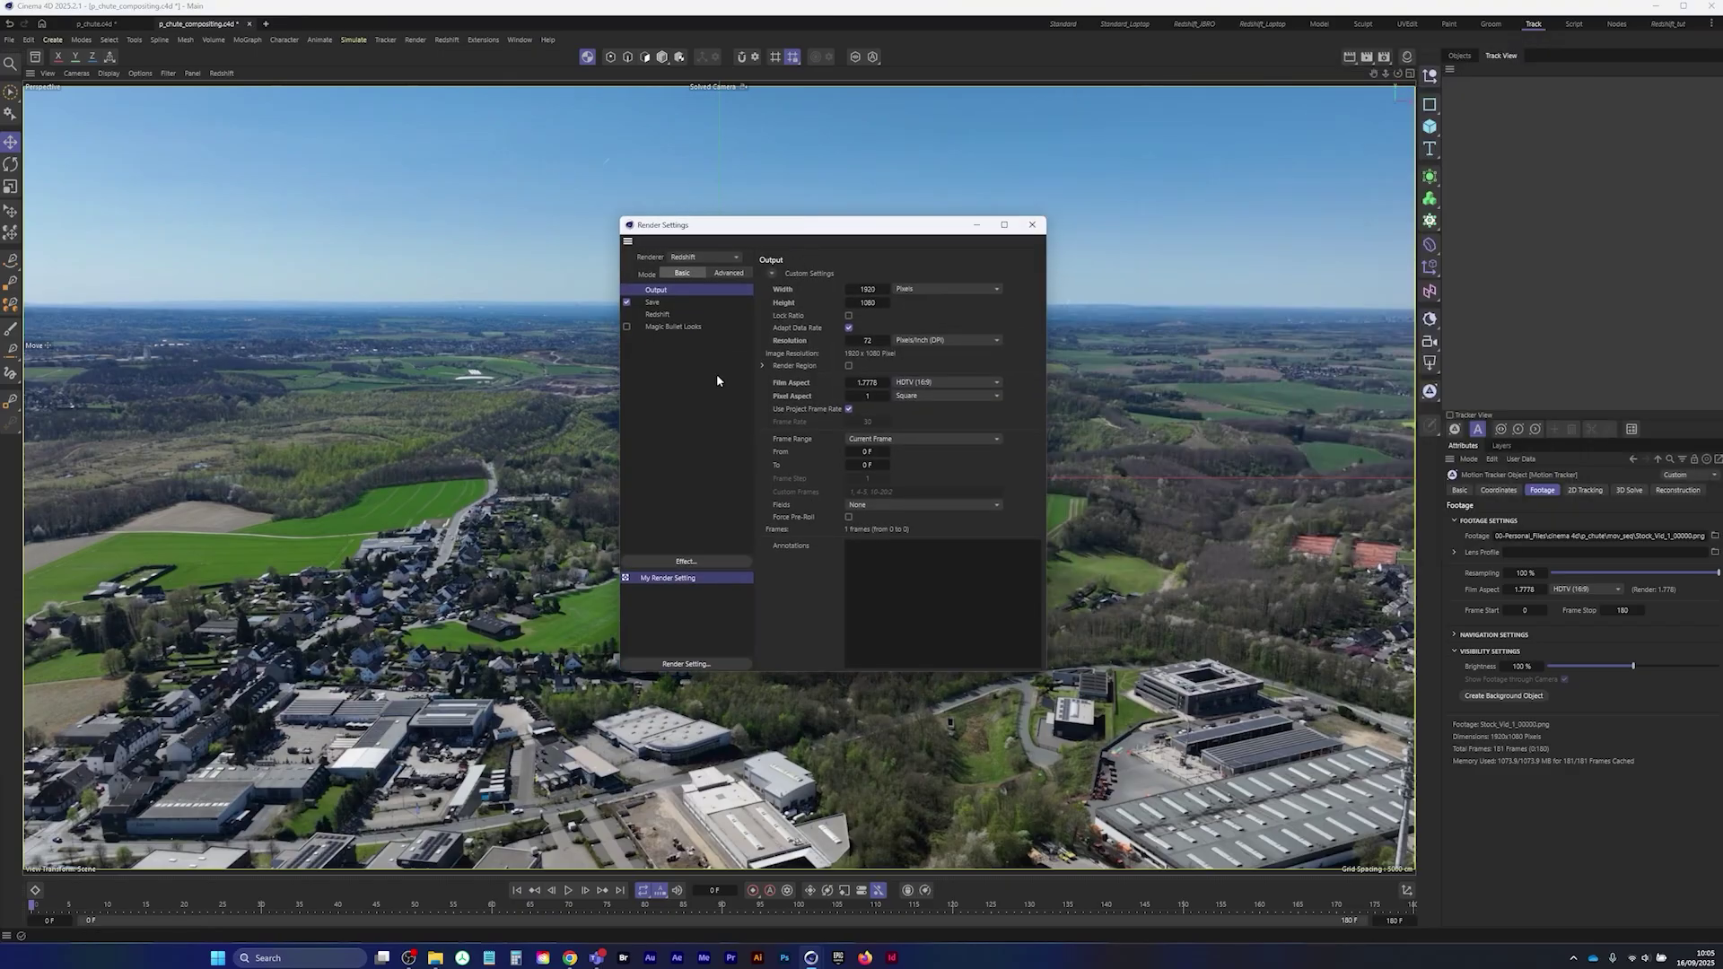
pyautogui.click(435, 957)
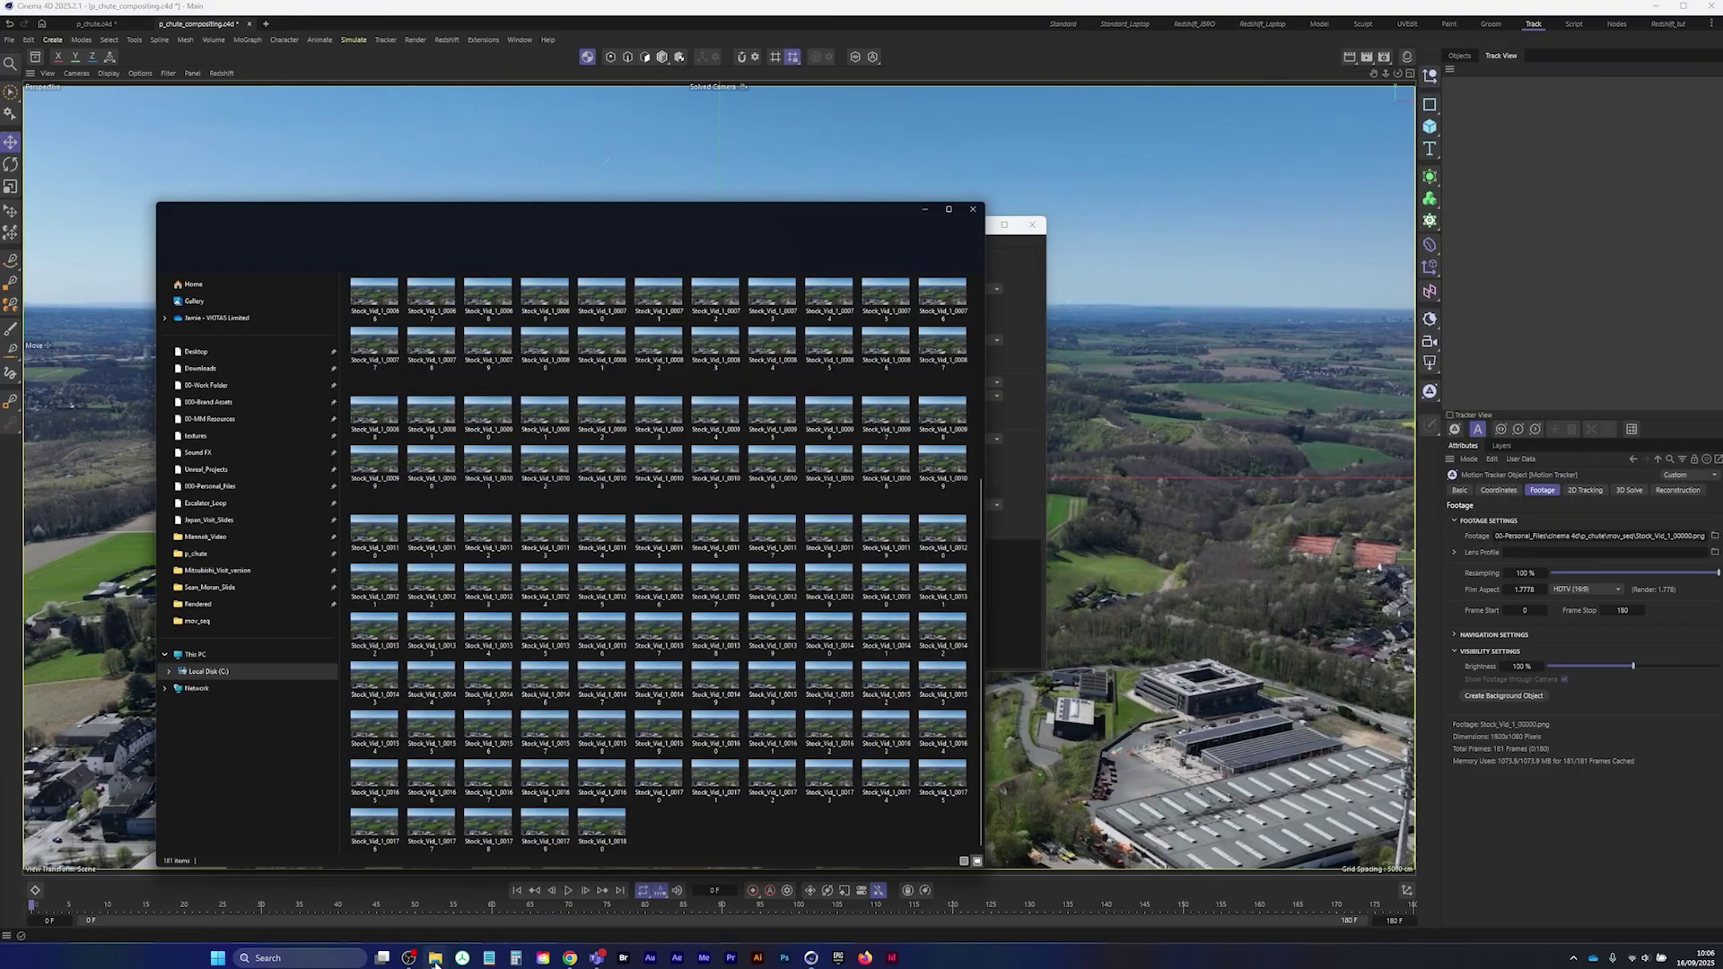
pyautogui.click(583, 123)
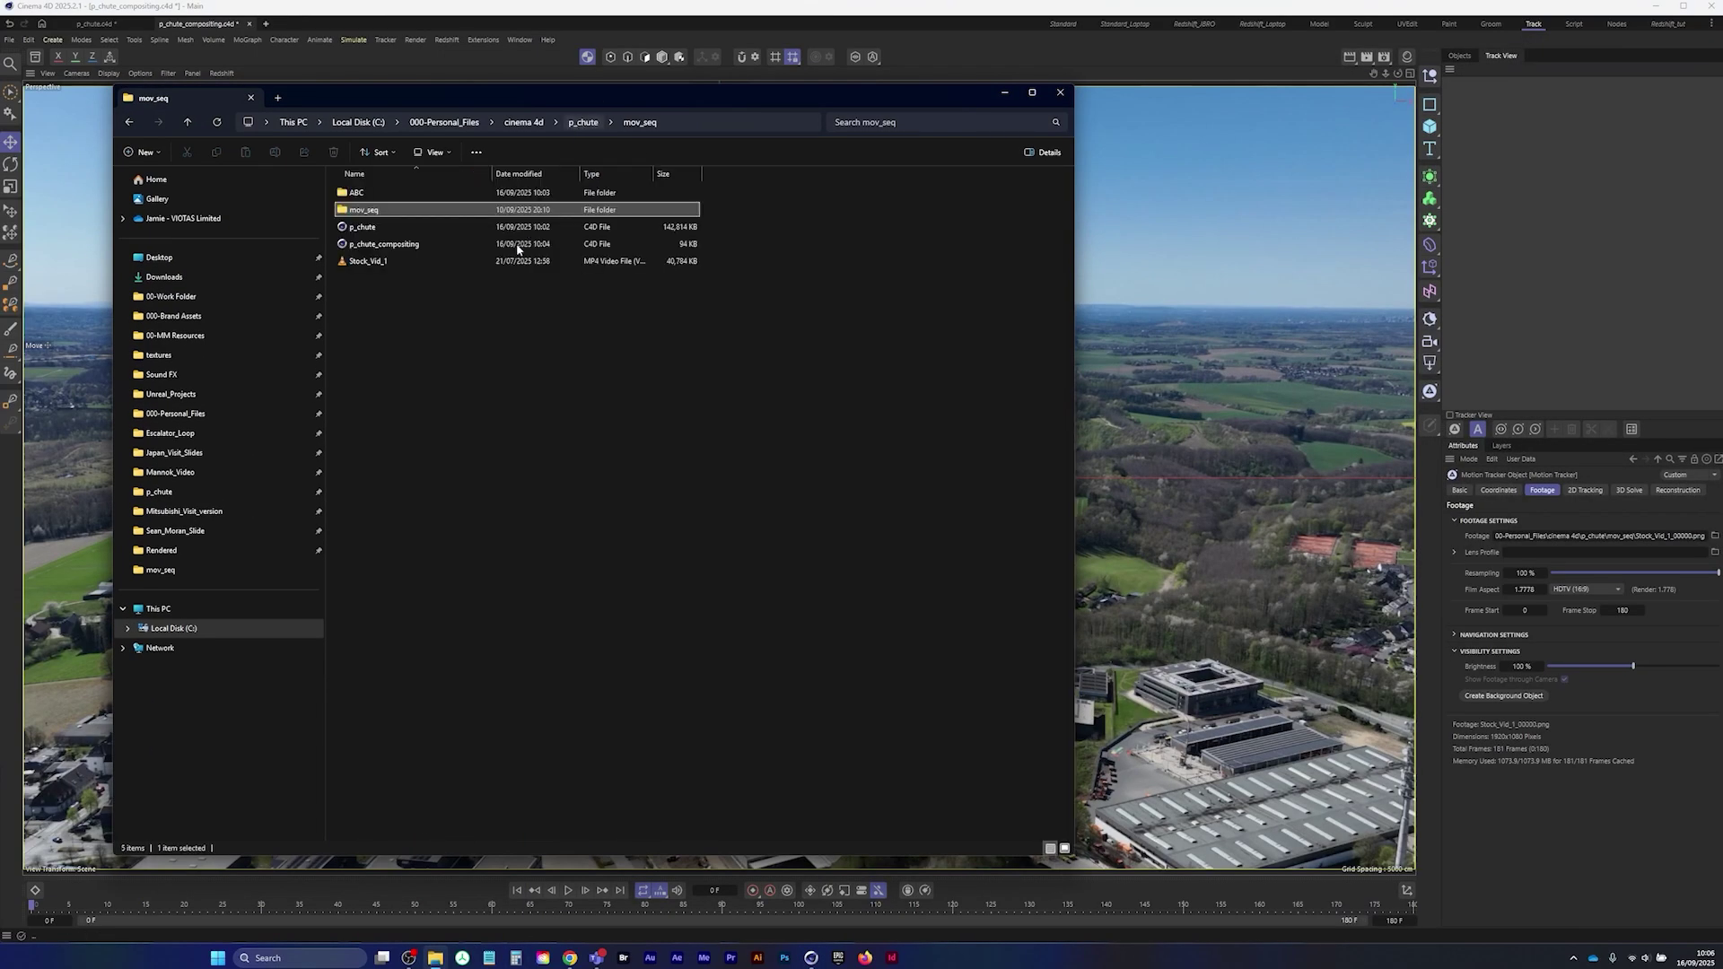
pyautogui.click(360, 262)
pyautogui.rightClick(360, 262)
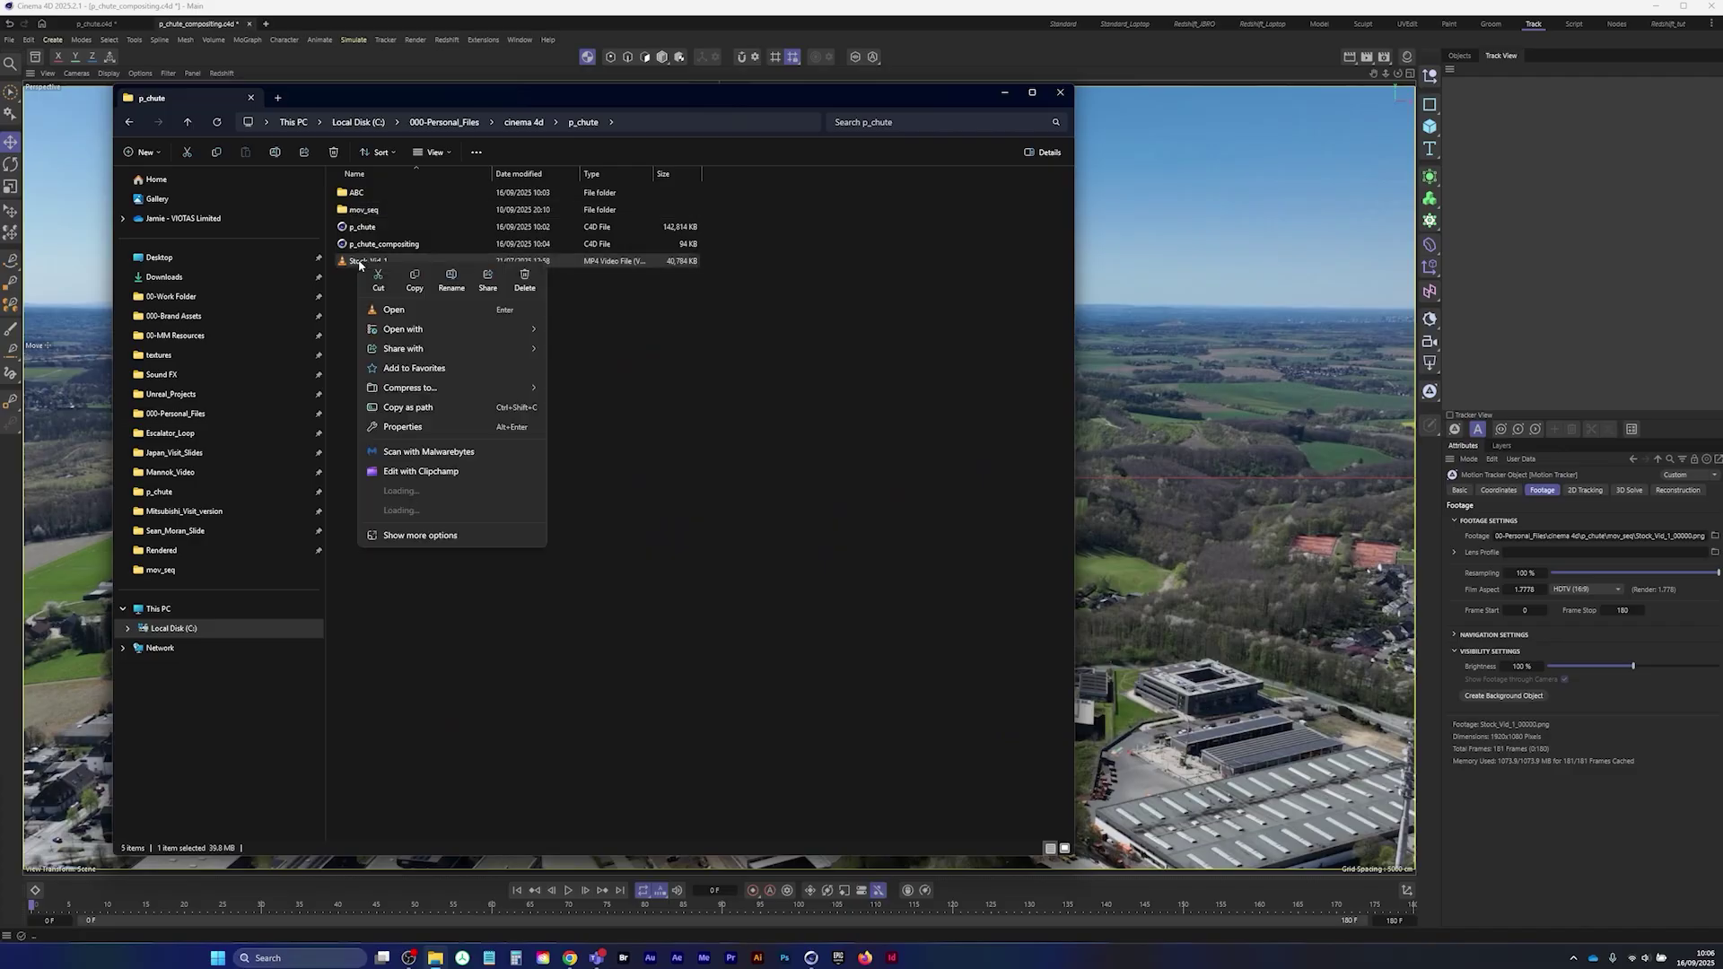
pyautogui.click(387, 426)
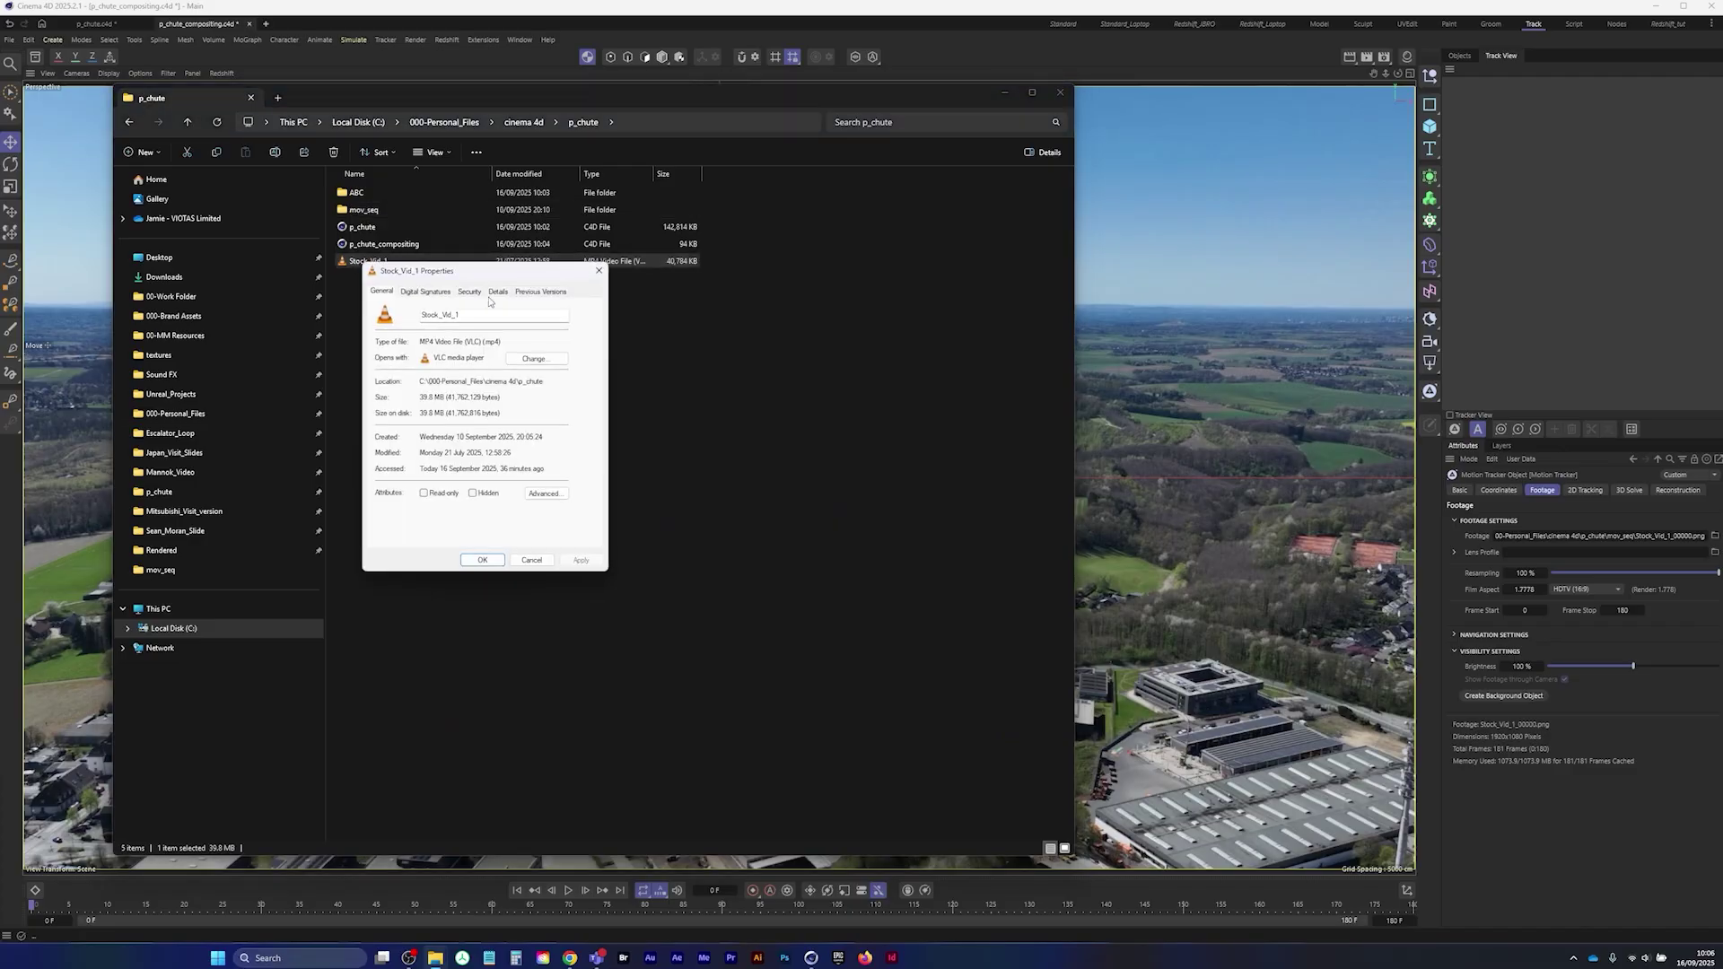
pyautogui.click(497, 293)
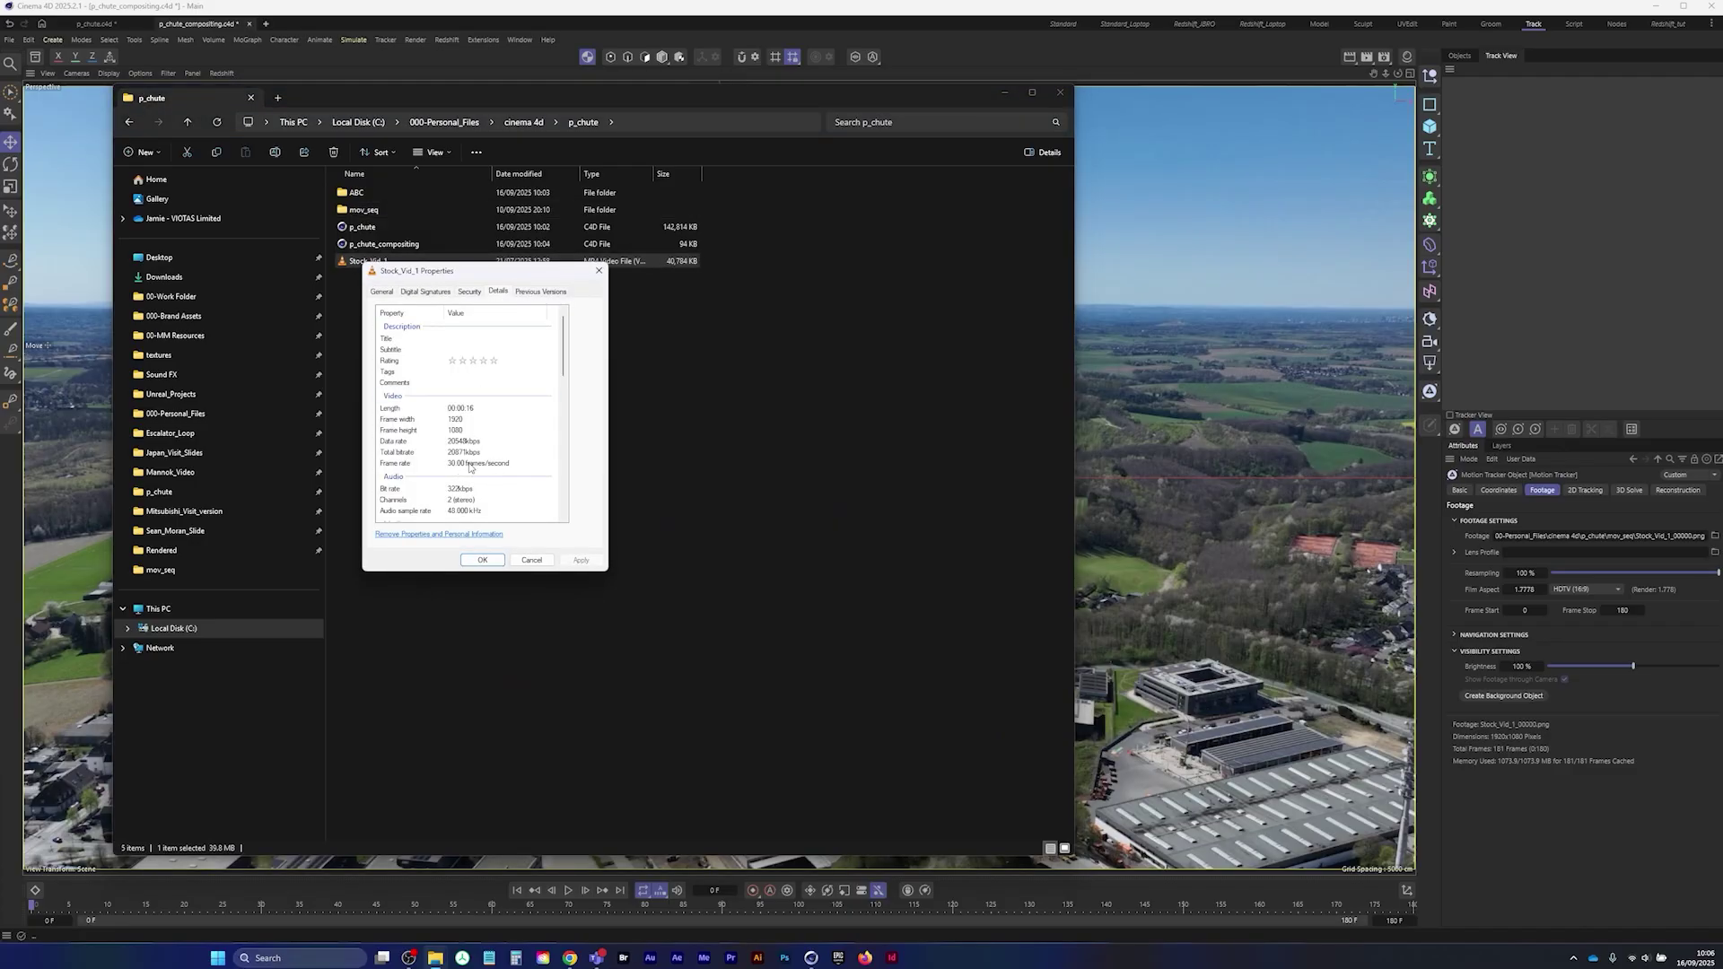
pyautogui.click(599, 270)
pyautogui.click(1006, 93)
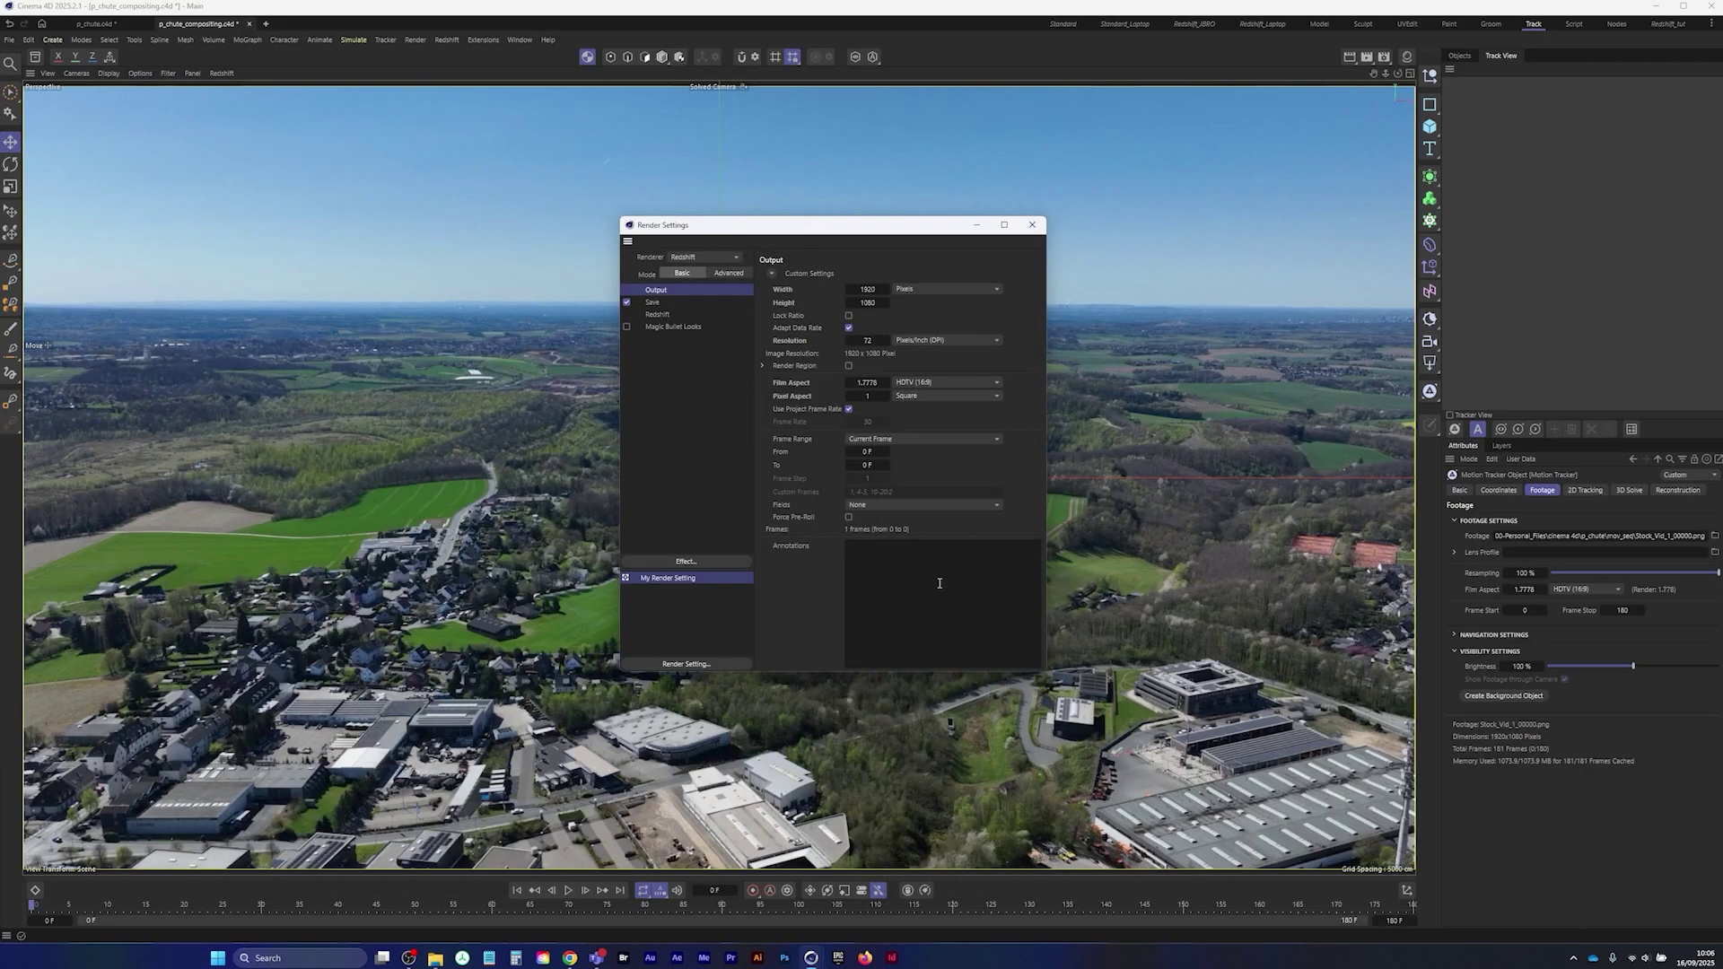
# - Save the compositing project, play the cached footage briefly and return to the first frame
pyautogui.click(9, 39)
pyautogui.click(45, 195)
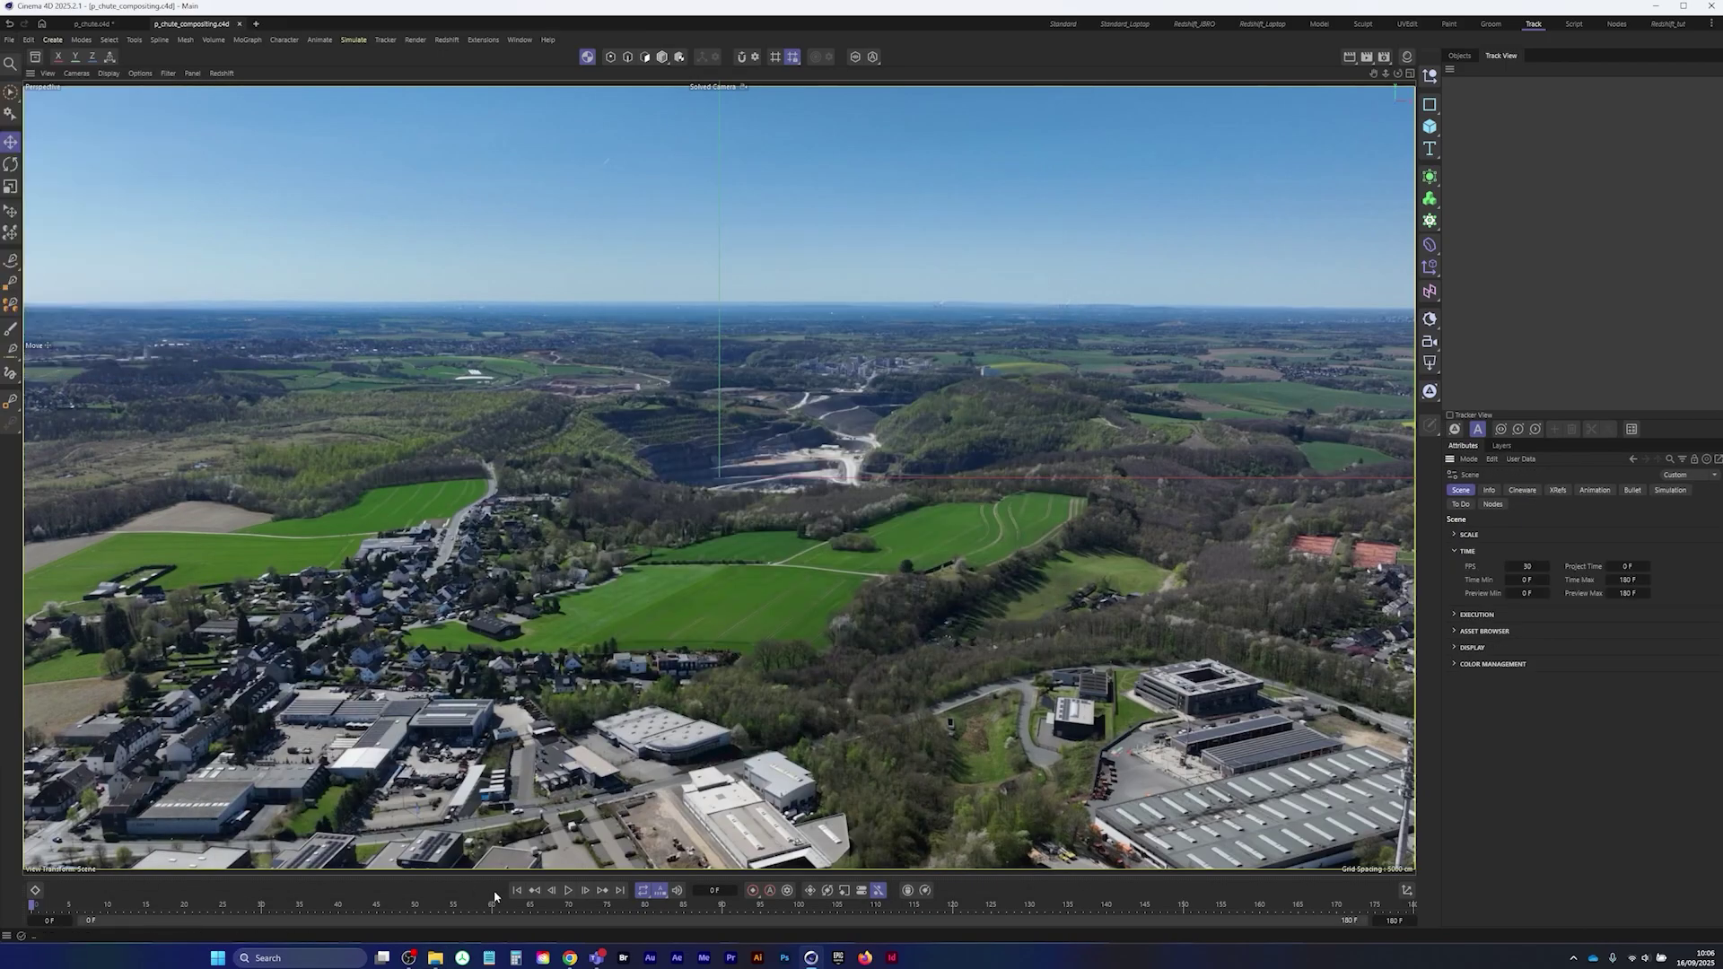
pyautogui.click(568, 890)
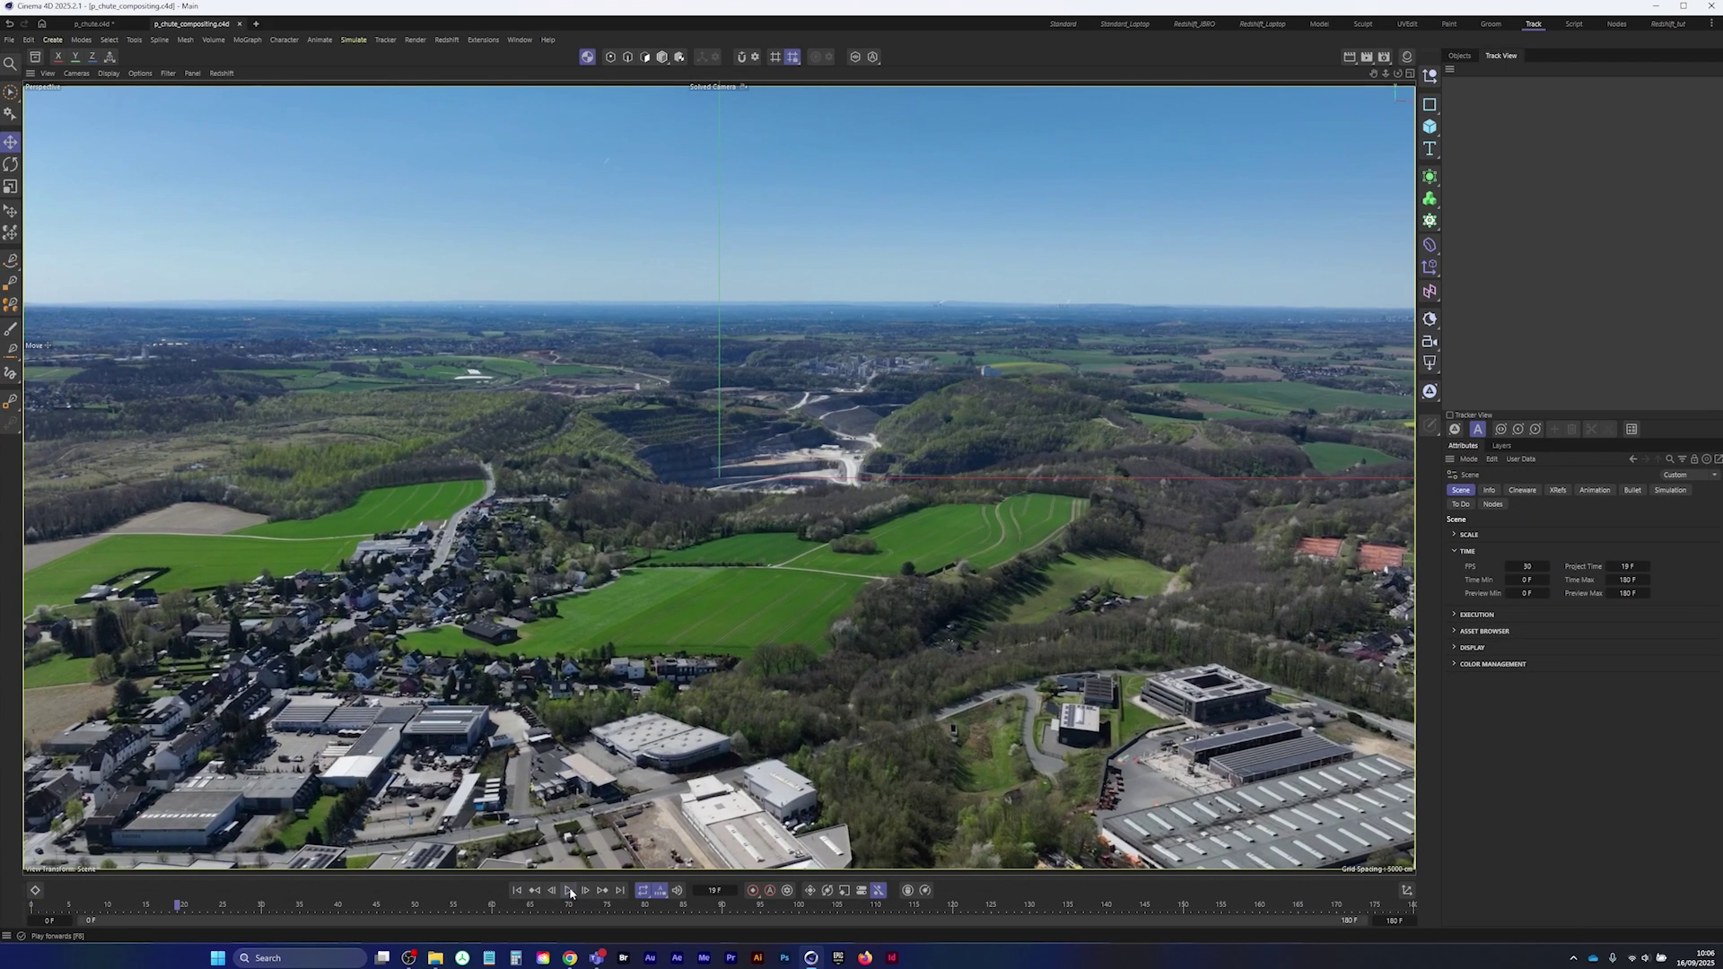
pyautogui.click(517, 890)
# - Select the Motion Tracker object and set its automatic 2D tracking to 900 tracks
pyautogui.click(1460, 56)
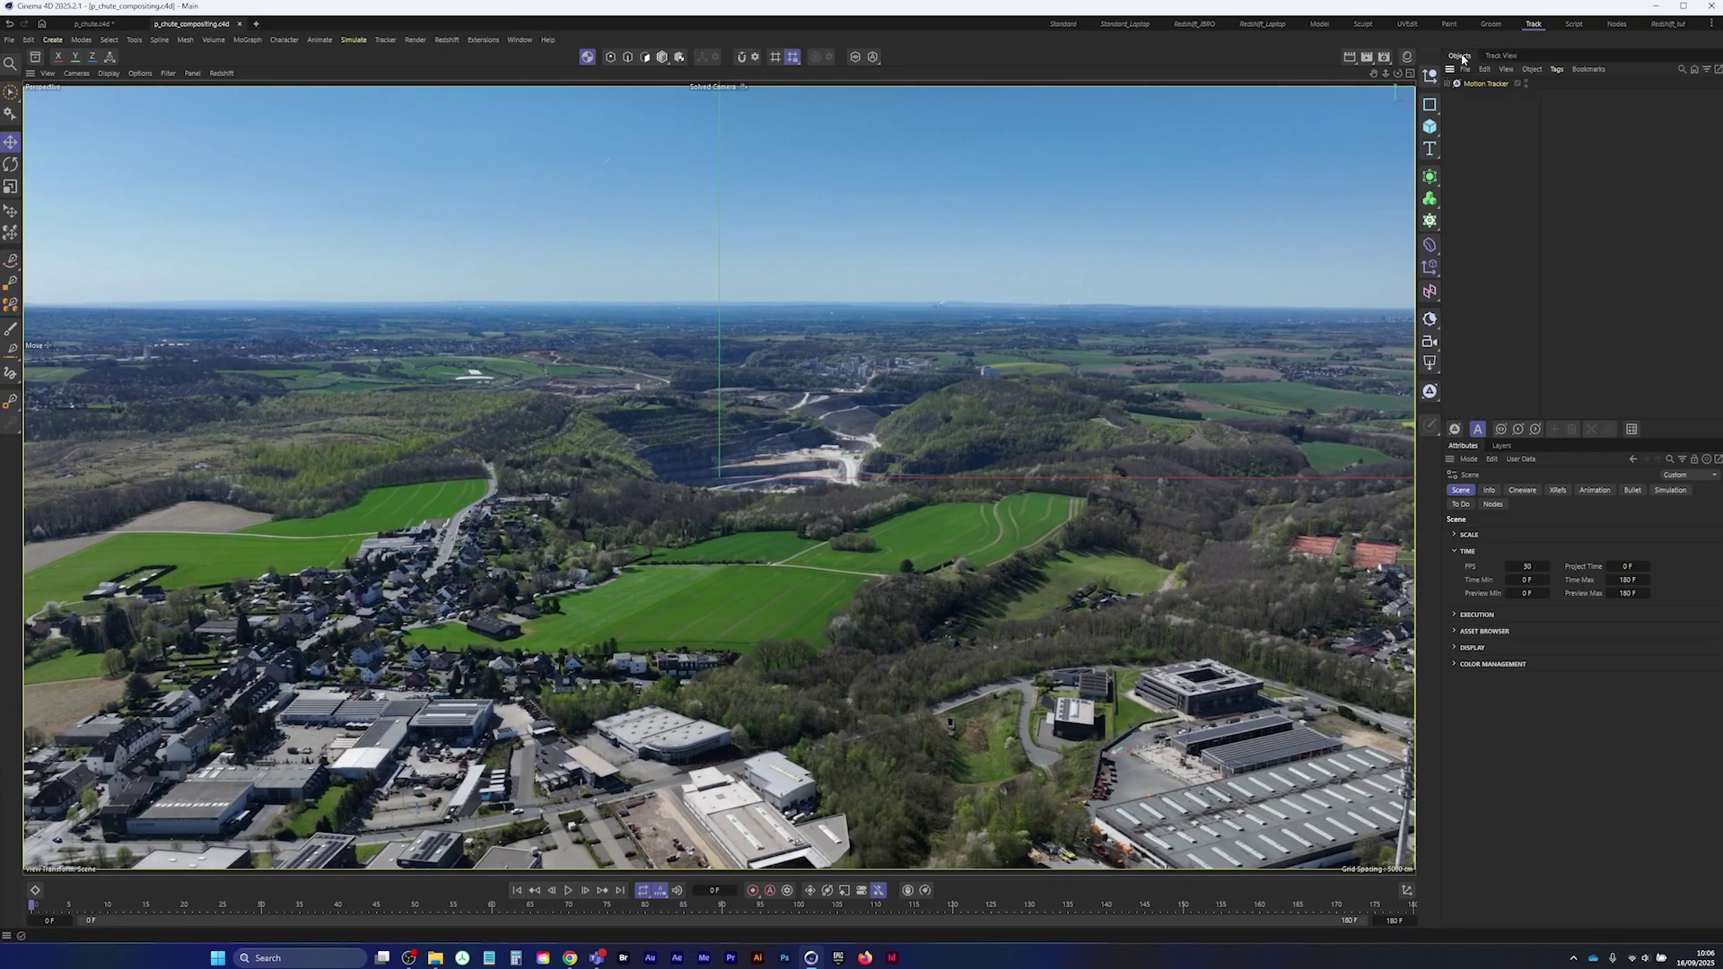
pyautogui.click(1486, 83)
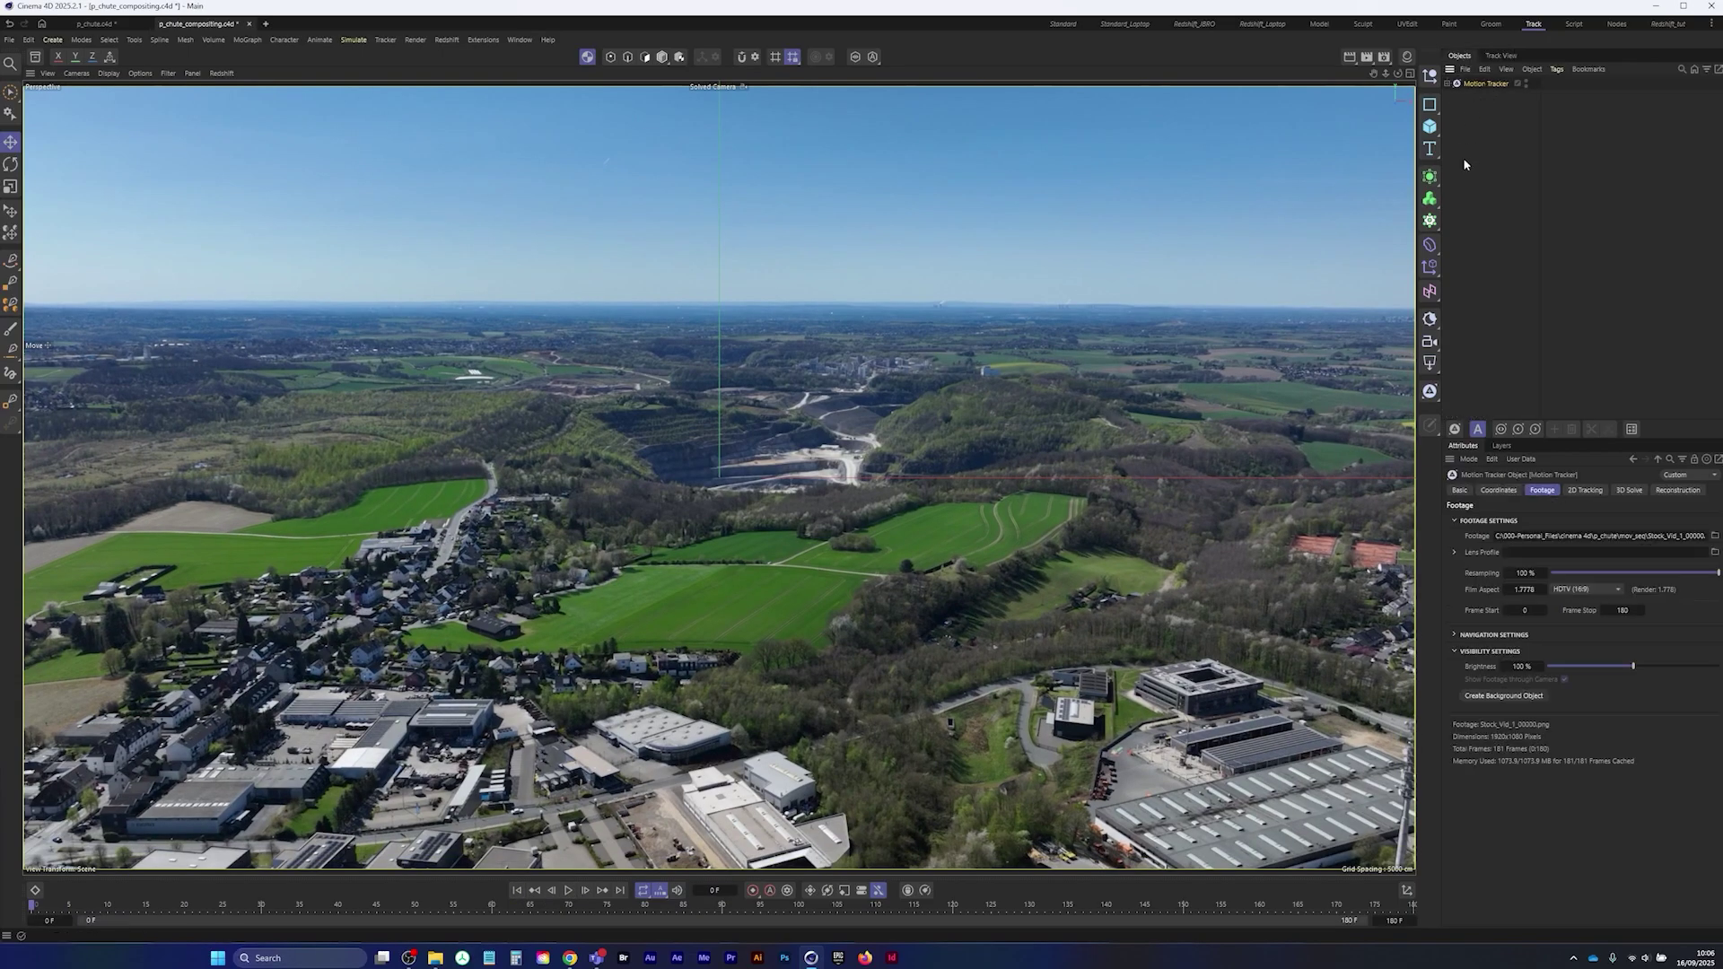
pyautogui.click(1586, 490)
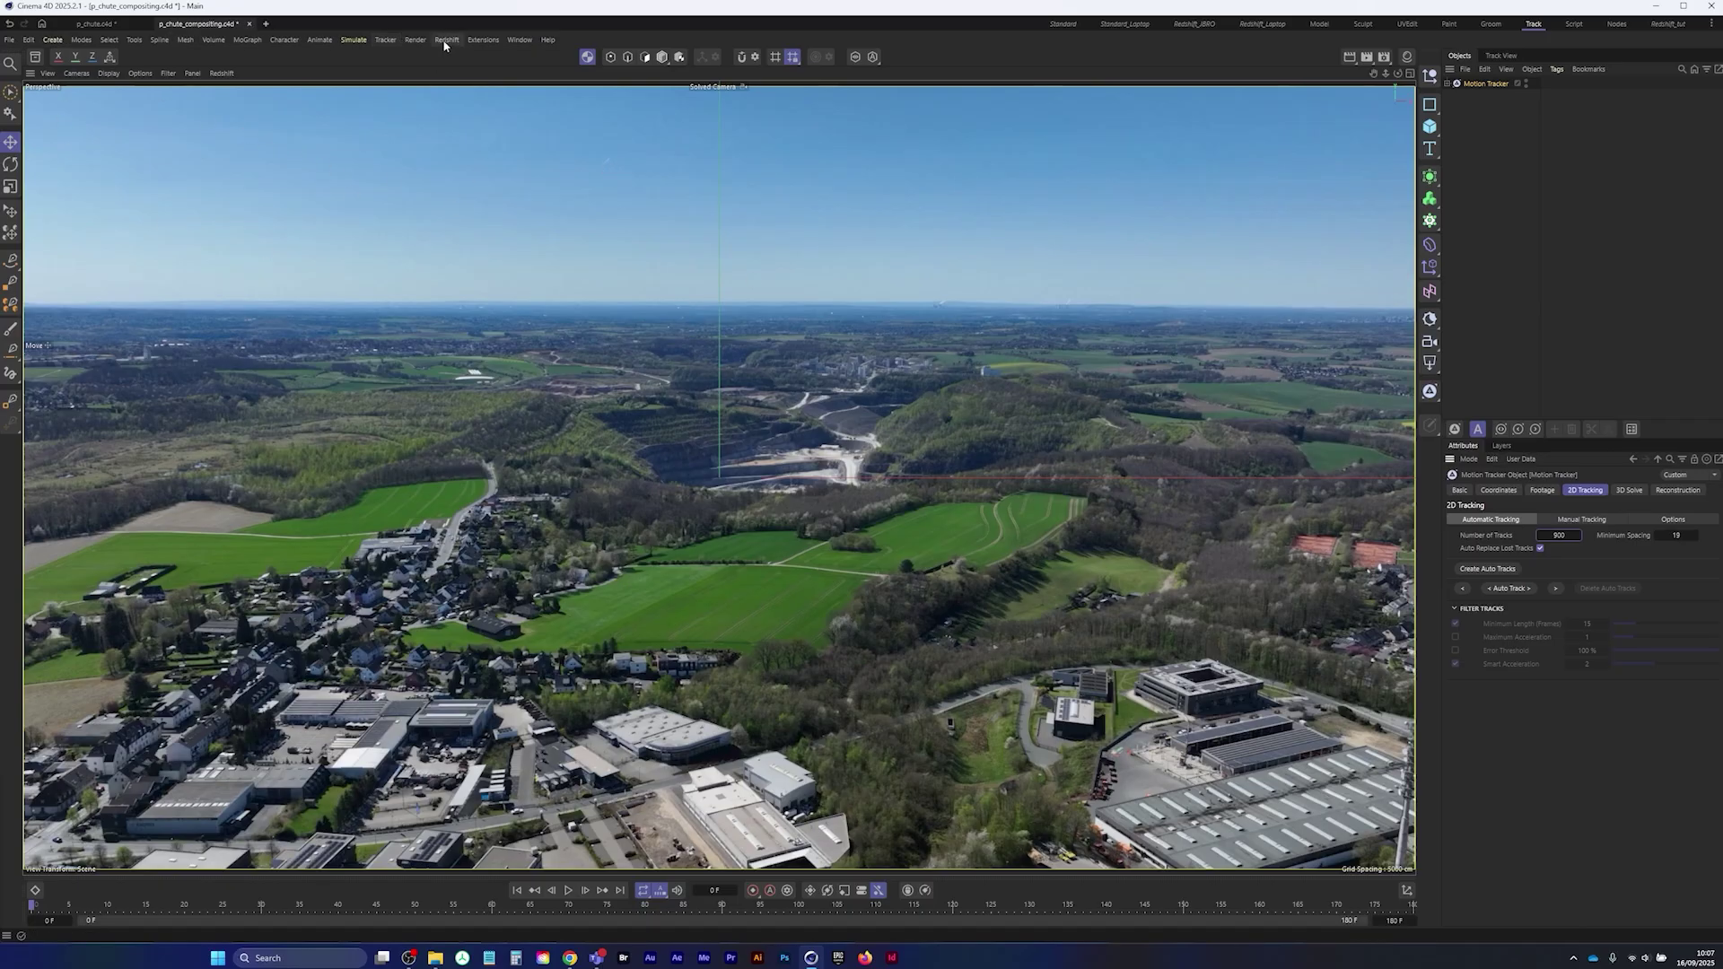
# - Create a four-point tracking mask enclosing the sky, from just below the horizon up to the frame's upper edge
pyautogui.click(385, 40)
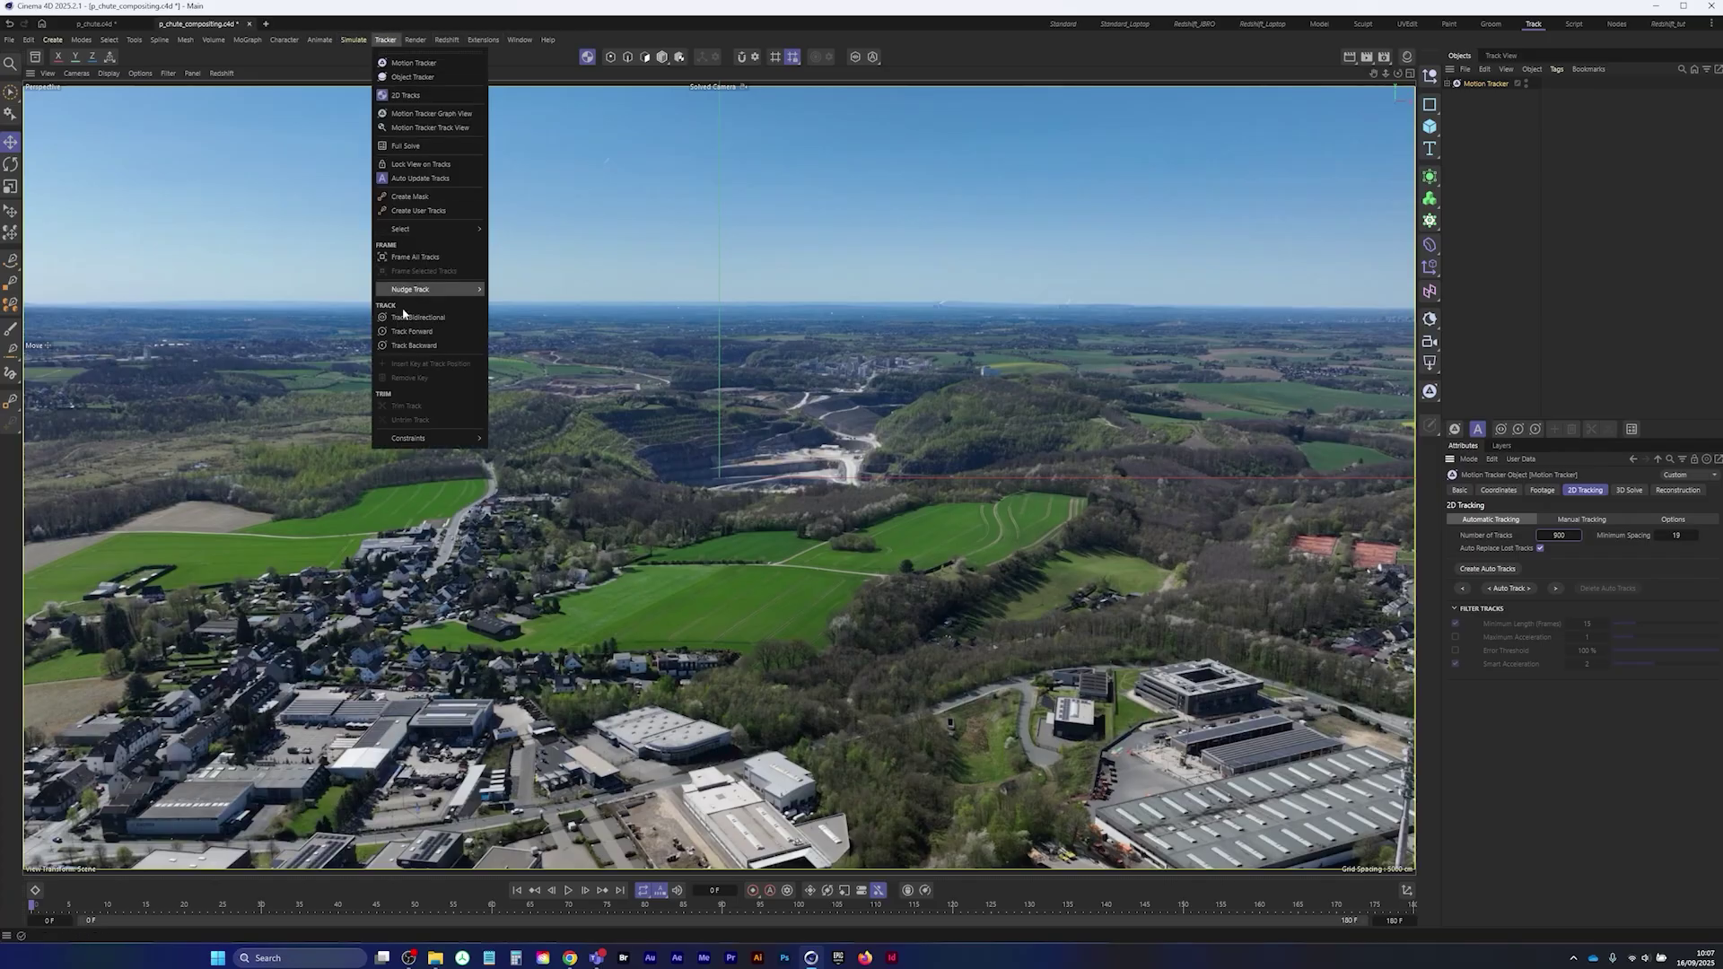
pyautogui.click(429, 197)
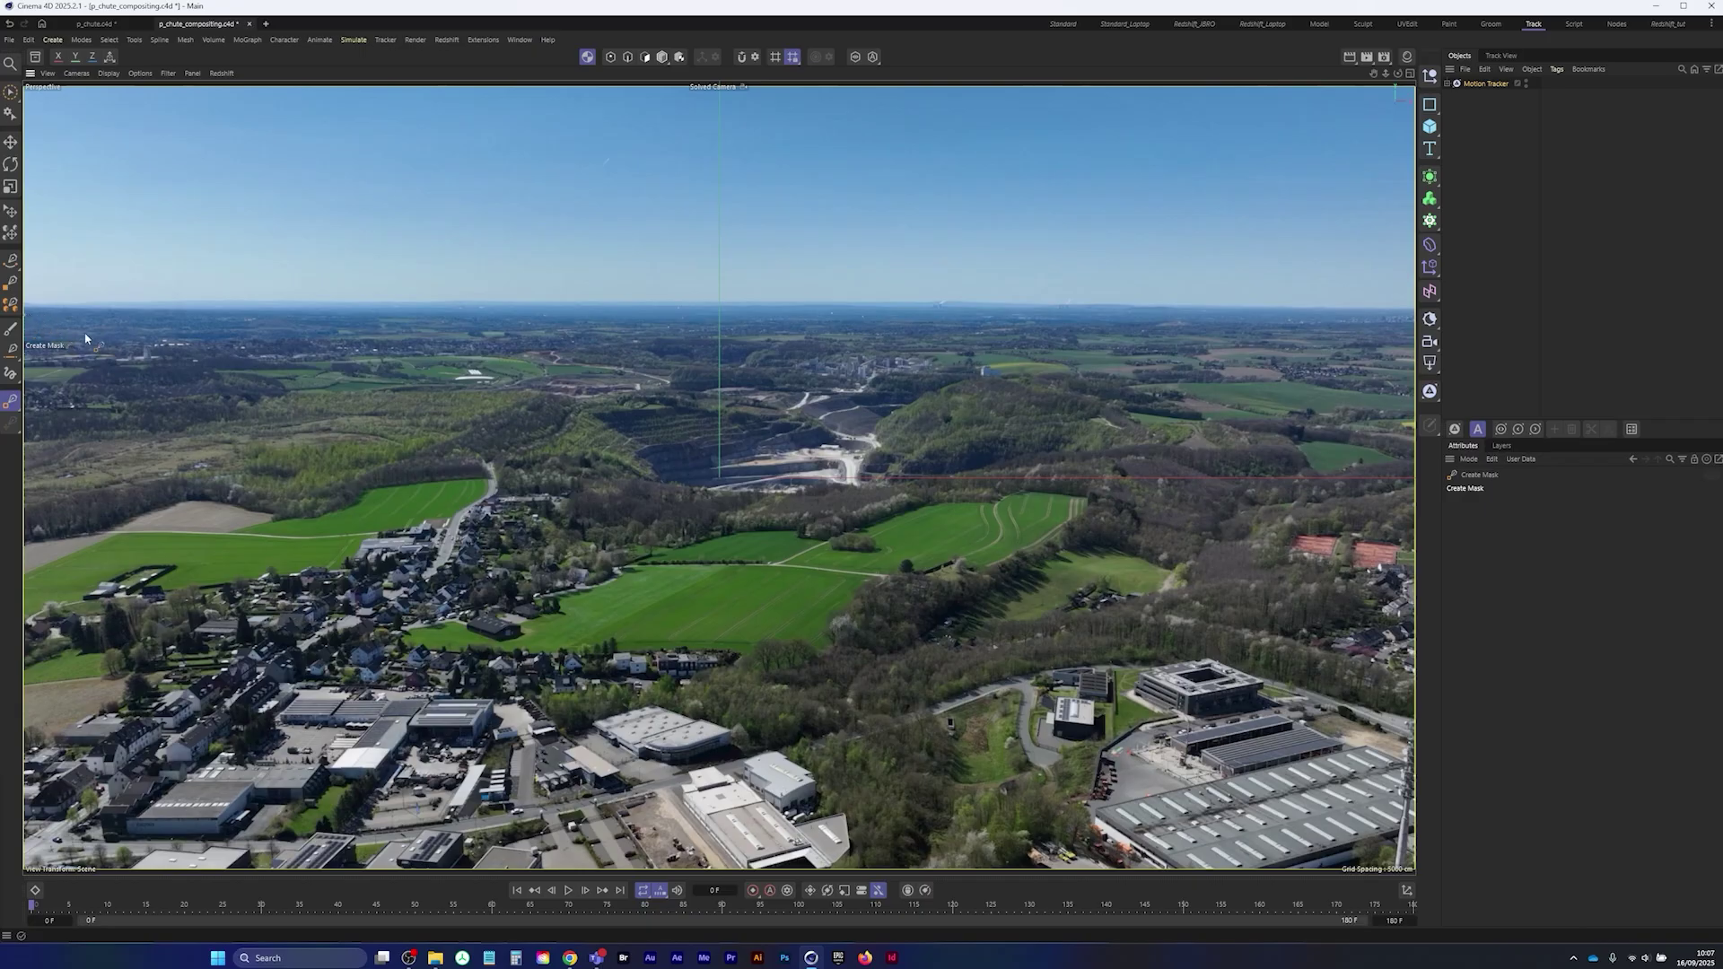
pyautogui.click(1414, 320)
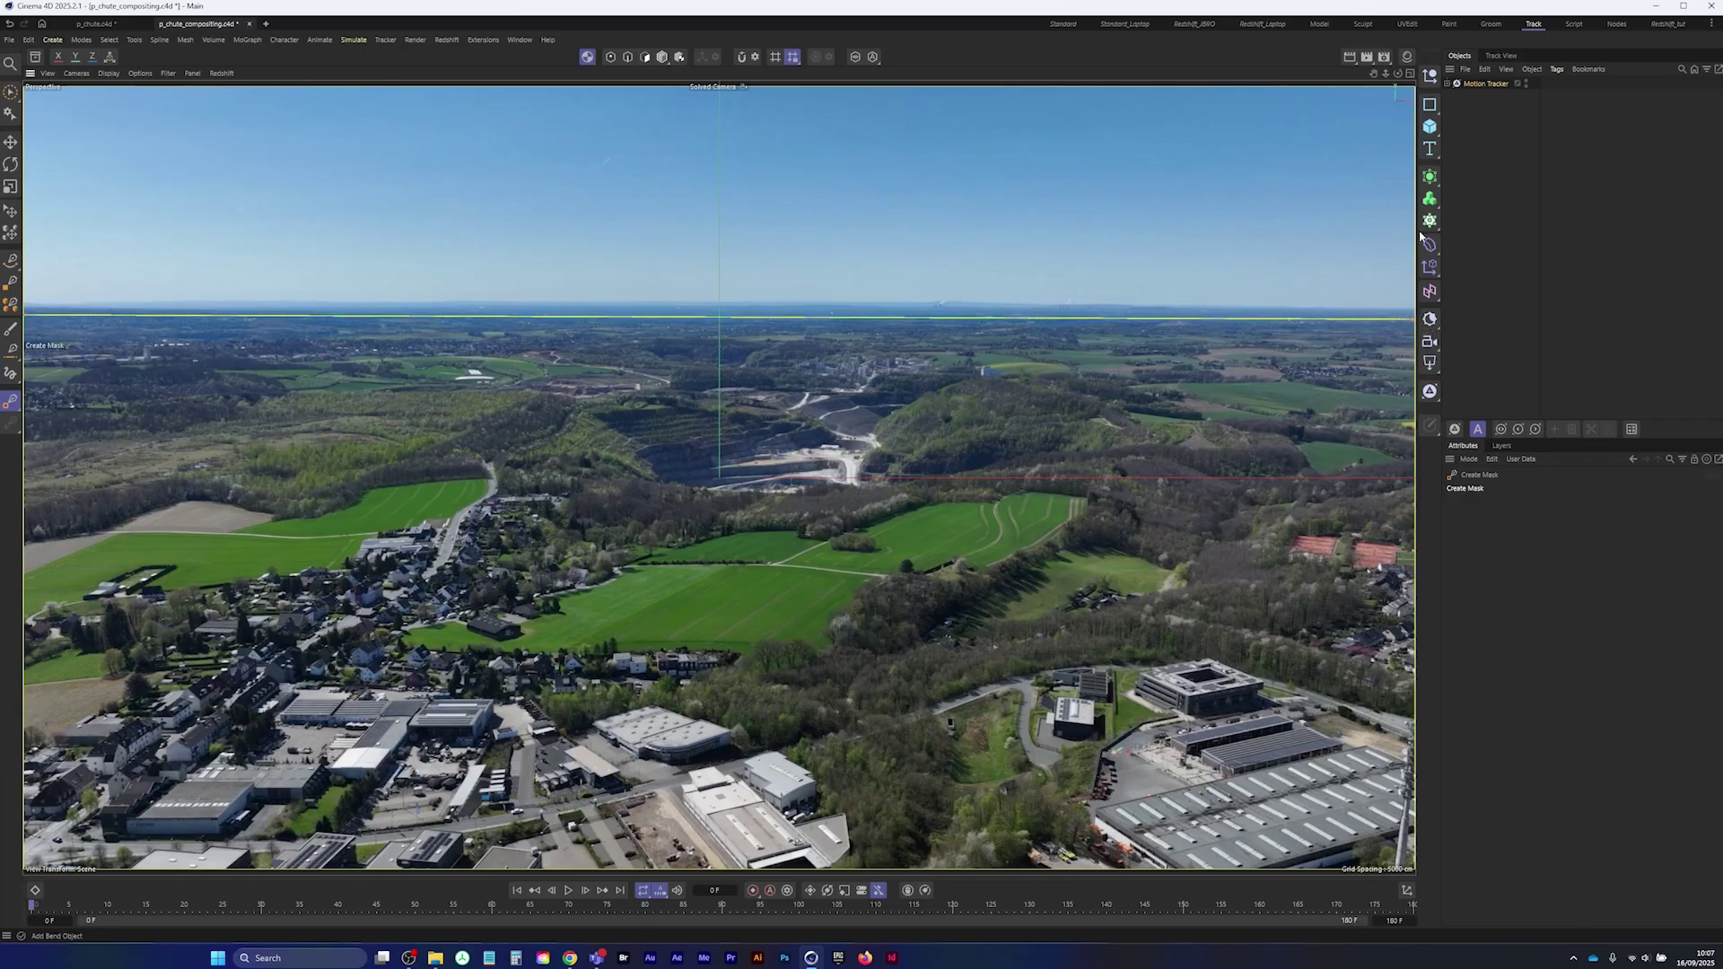
pyautogui.click(1410, 87)
pyautogui.click(31, 96)
pyautogui.click(25, 315)
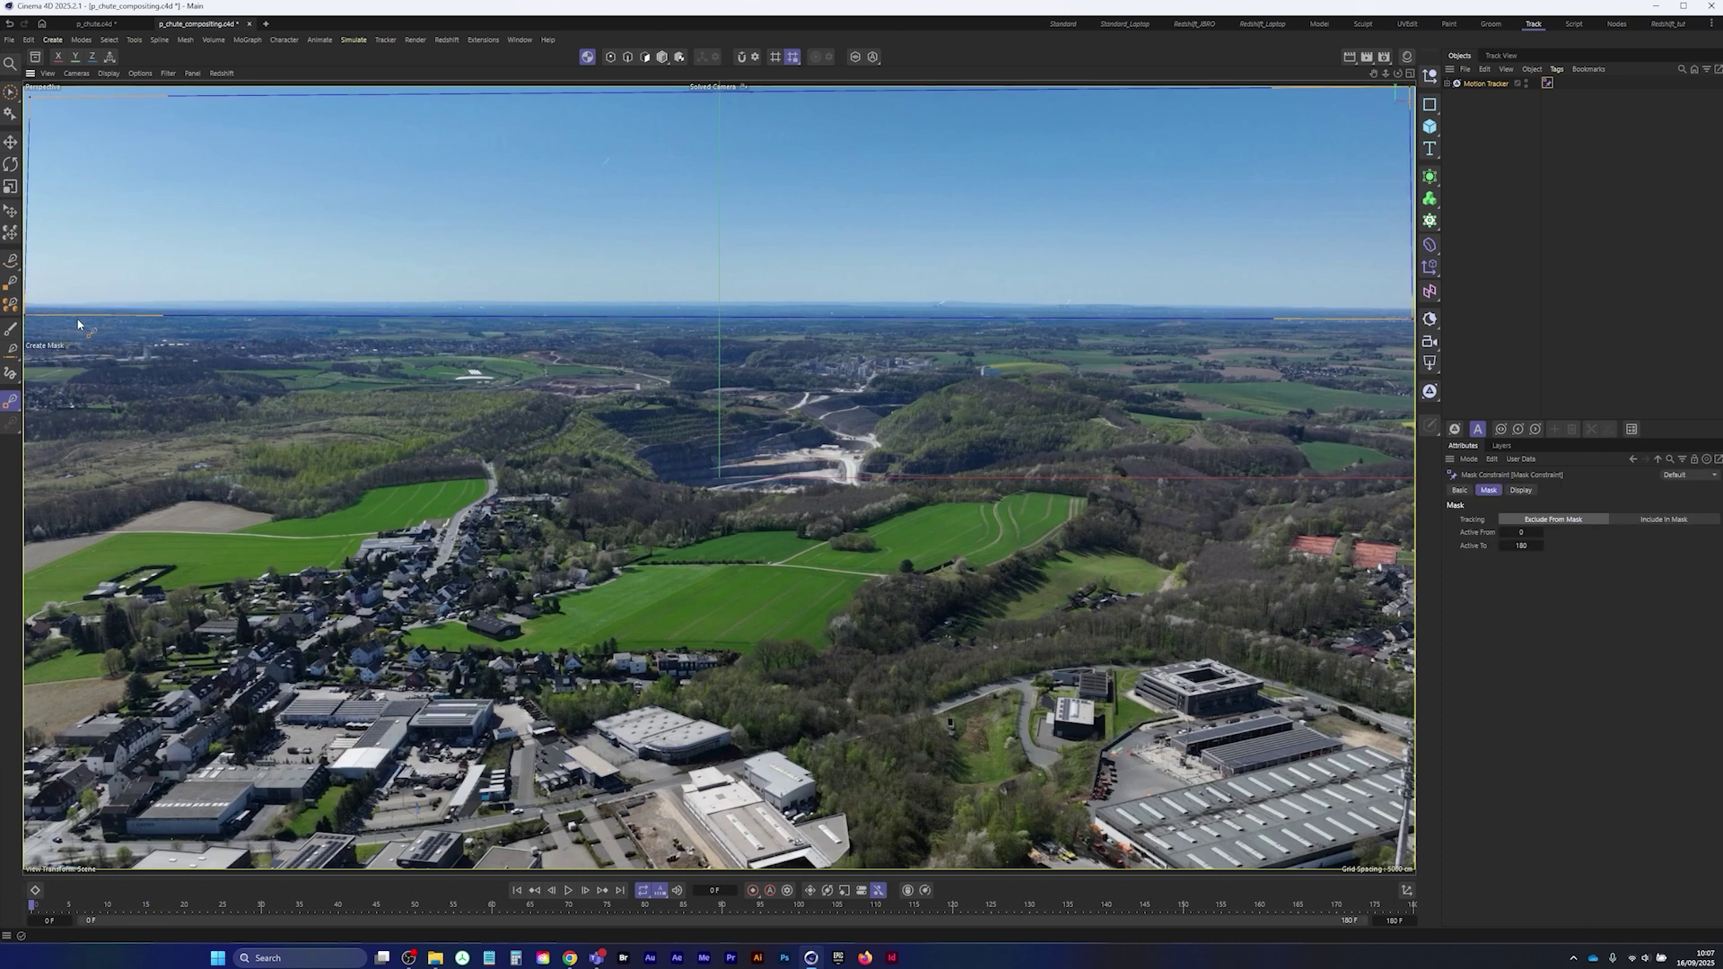
# - Fit the sky mask's corner points to the frame edges and horizon, and check the mask and its constraint against the footage
pyautogui.press('0')
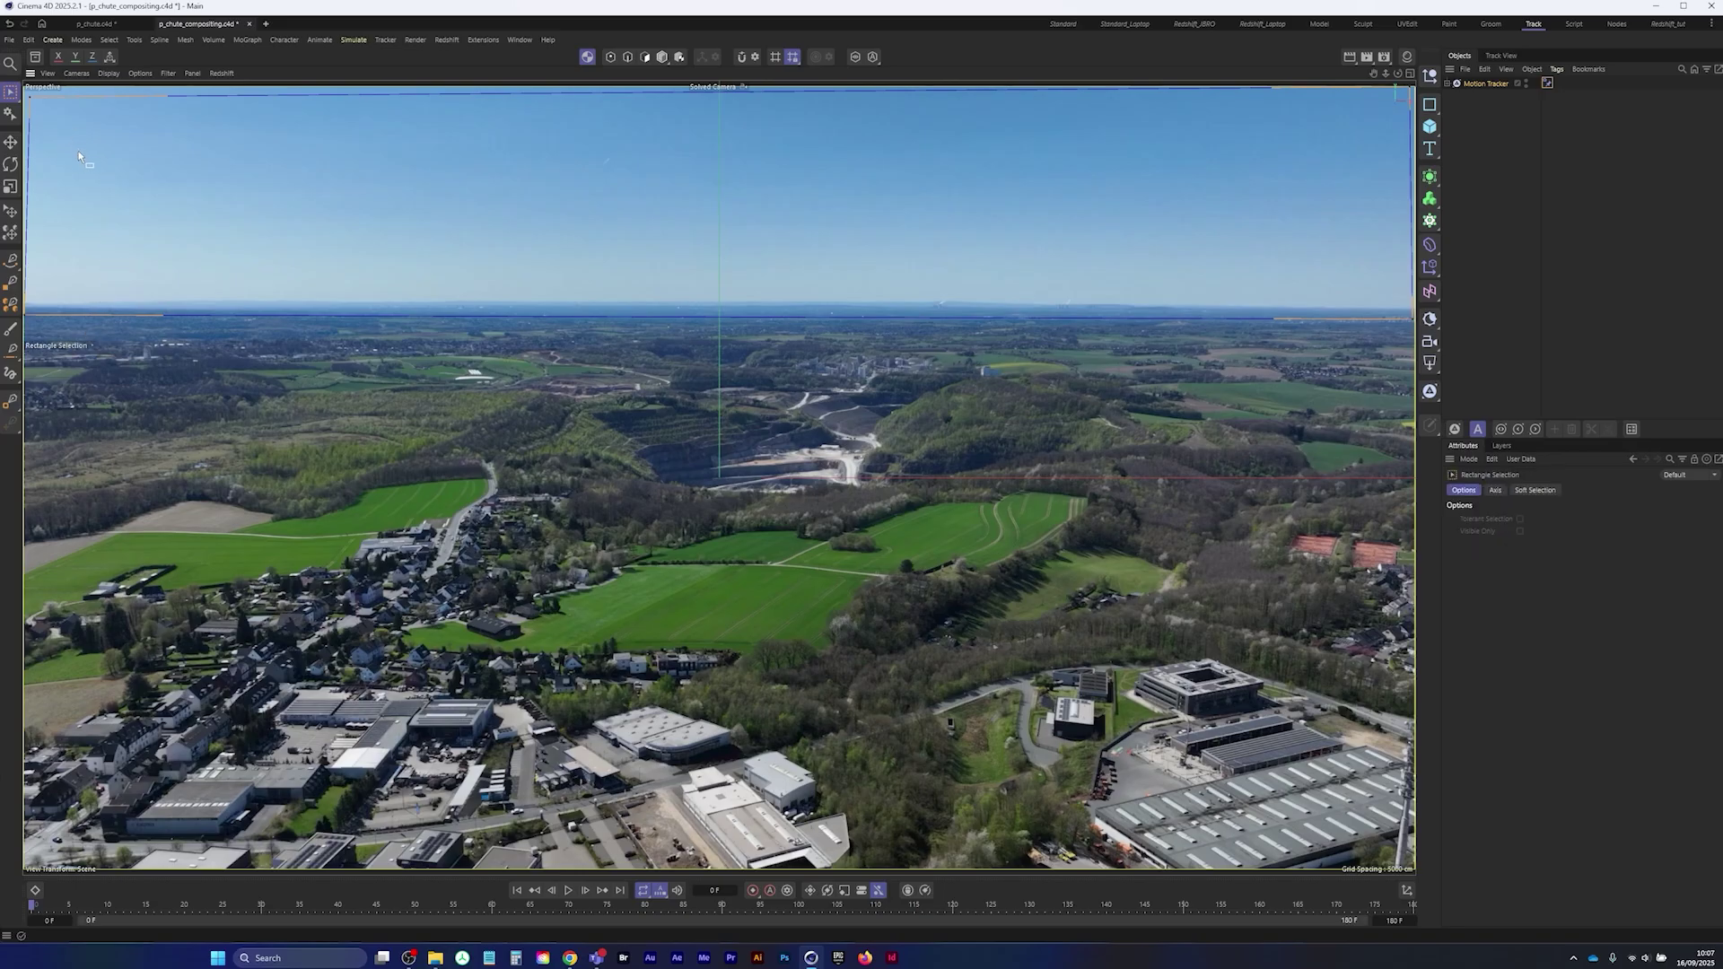
pyautogui.press('e')
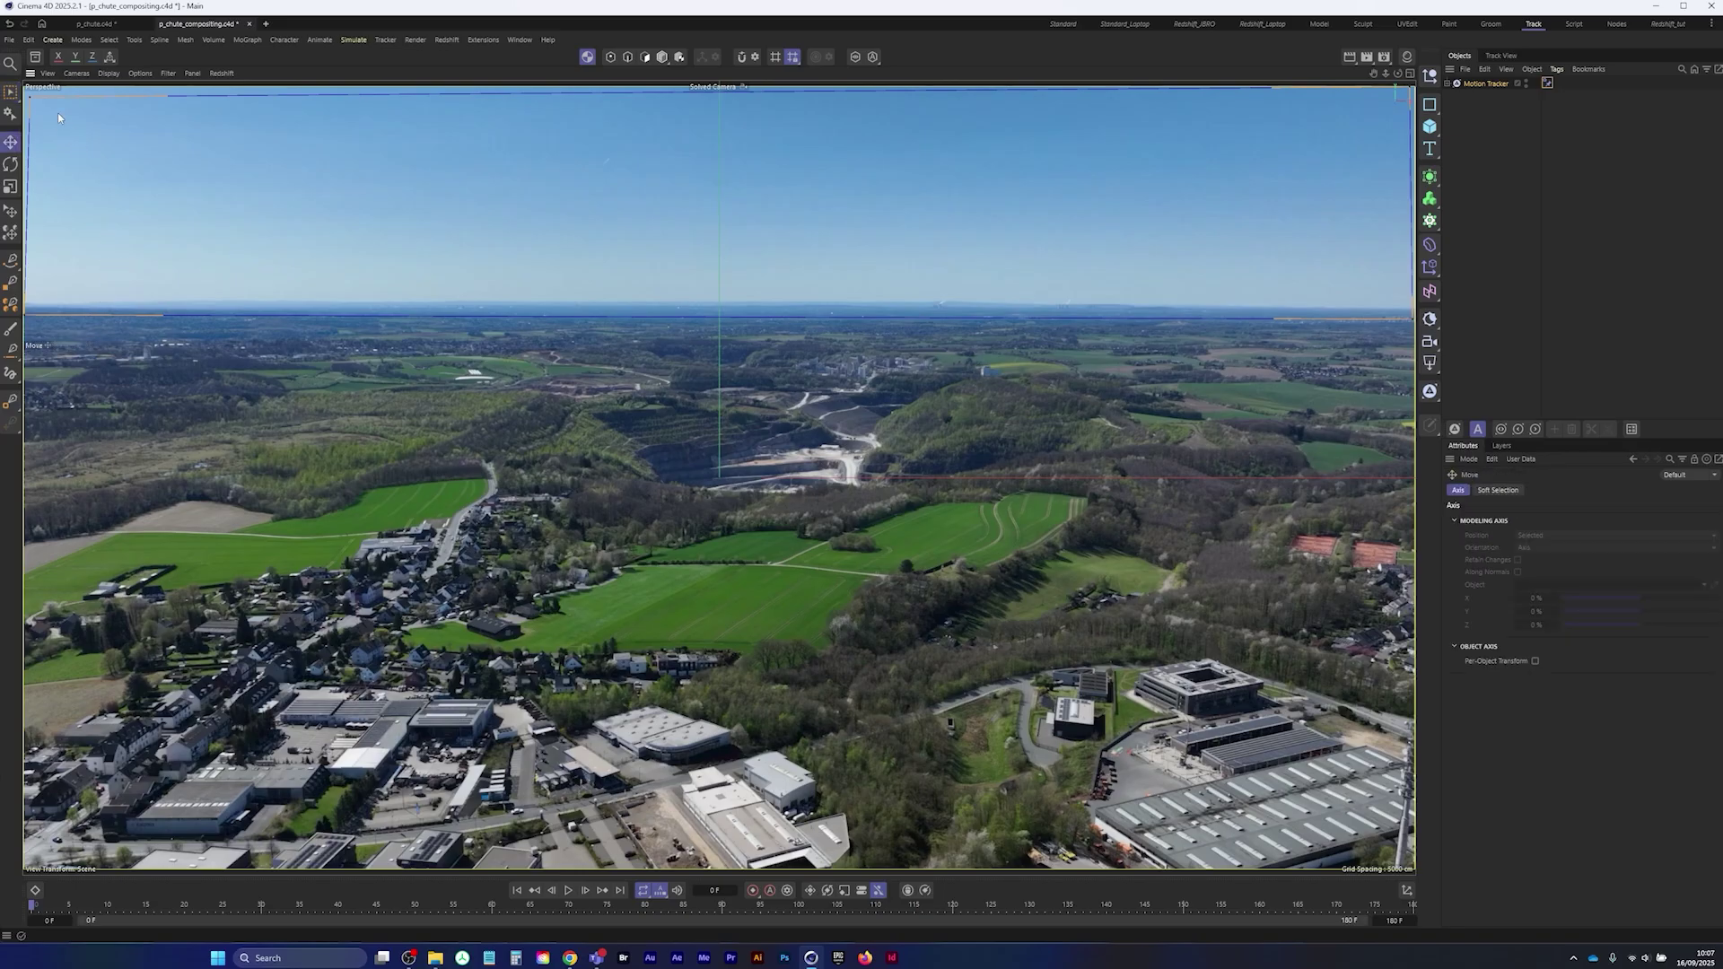
pyautogui.press('0')
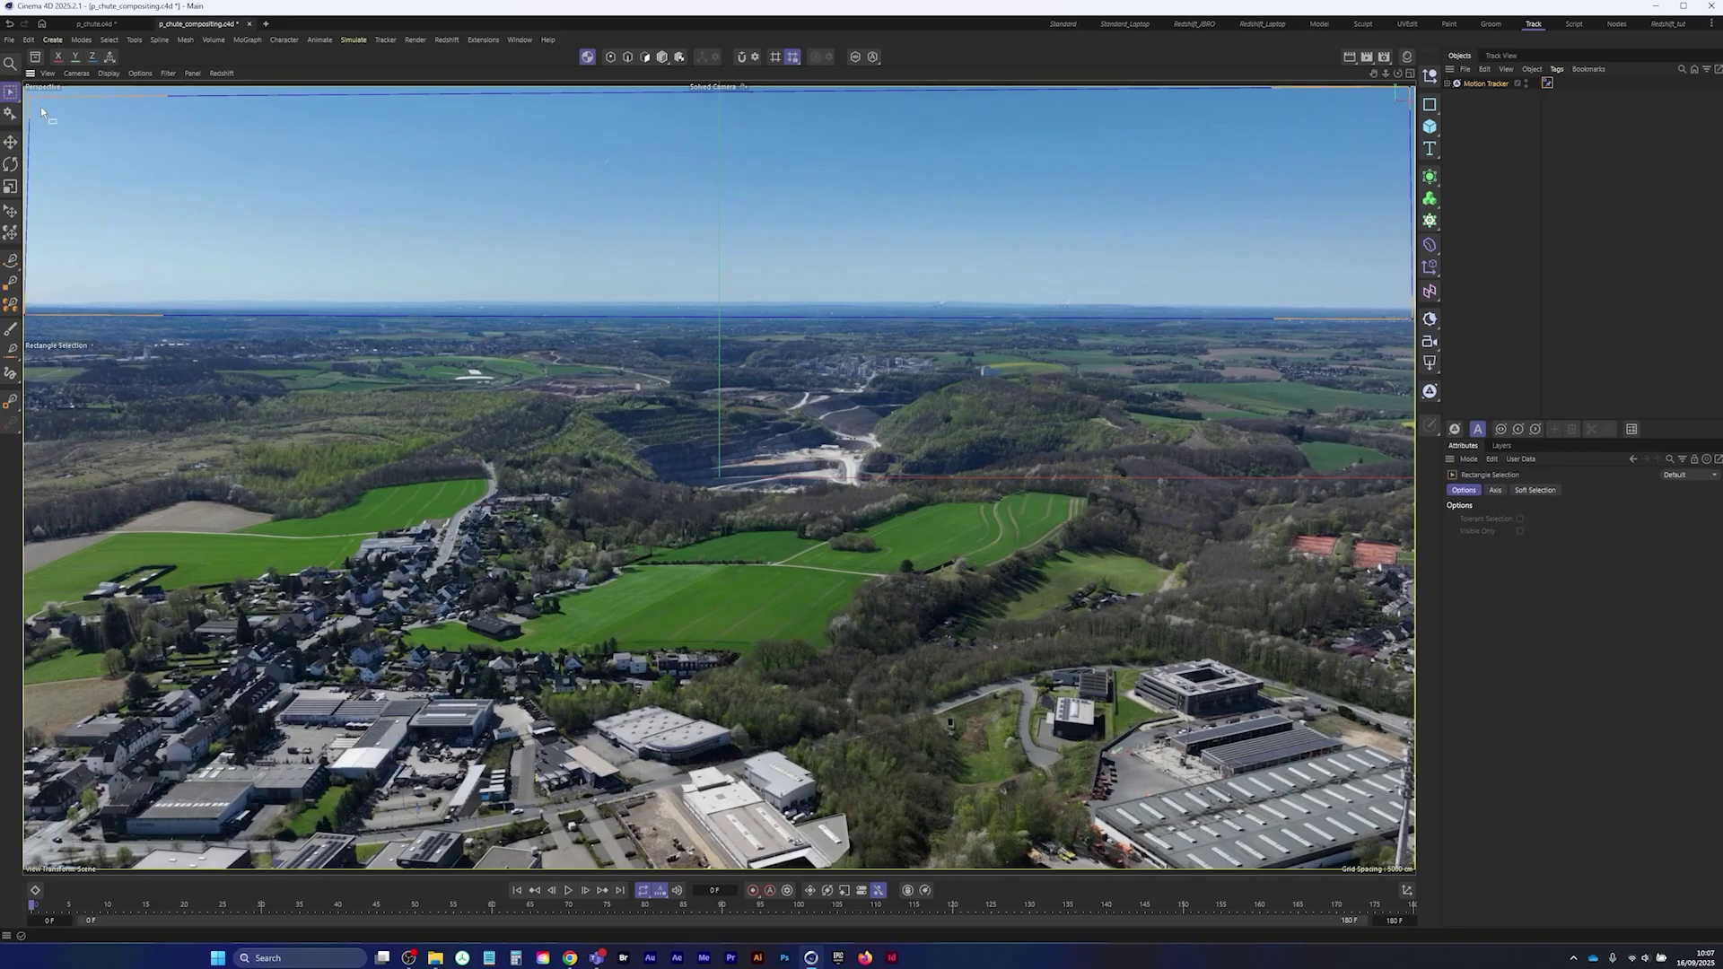
pyautogui.press('e')
pyautogui.press('0')
pyautogui.press('e')
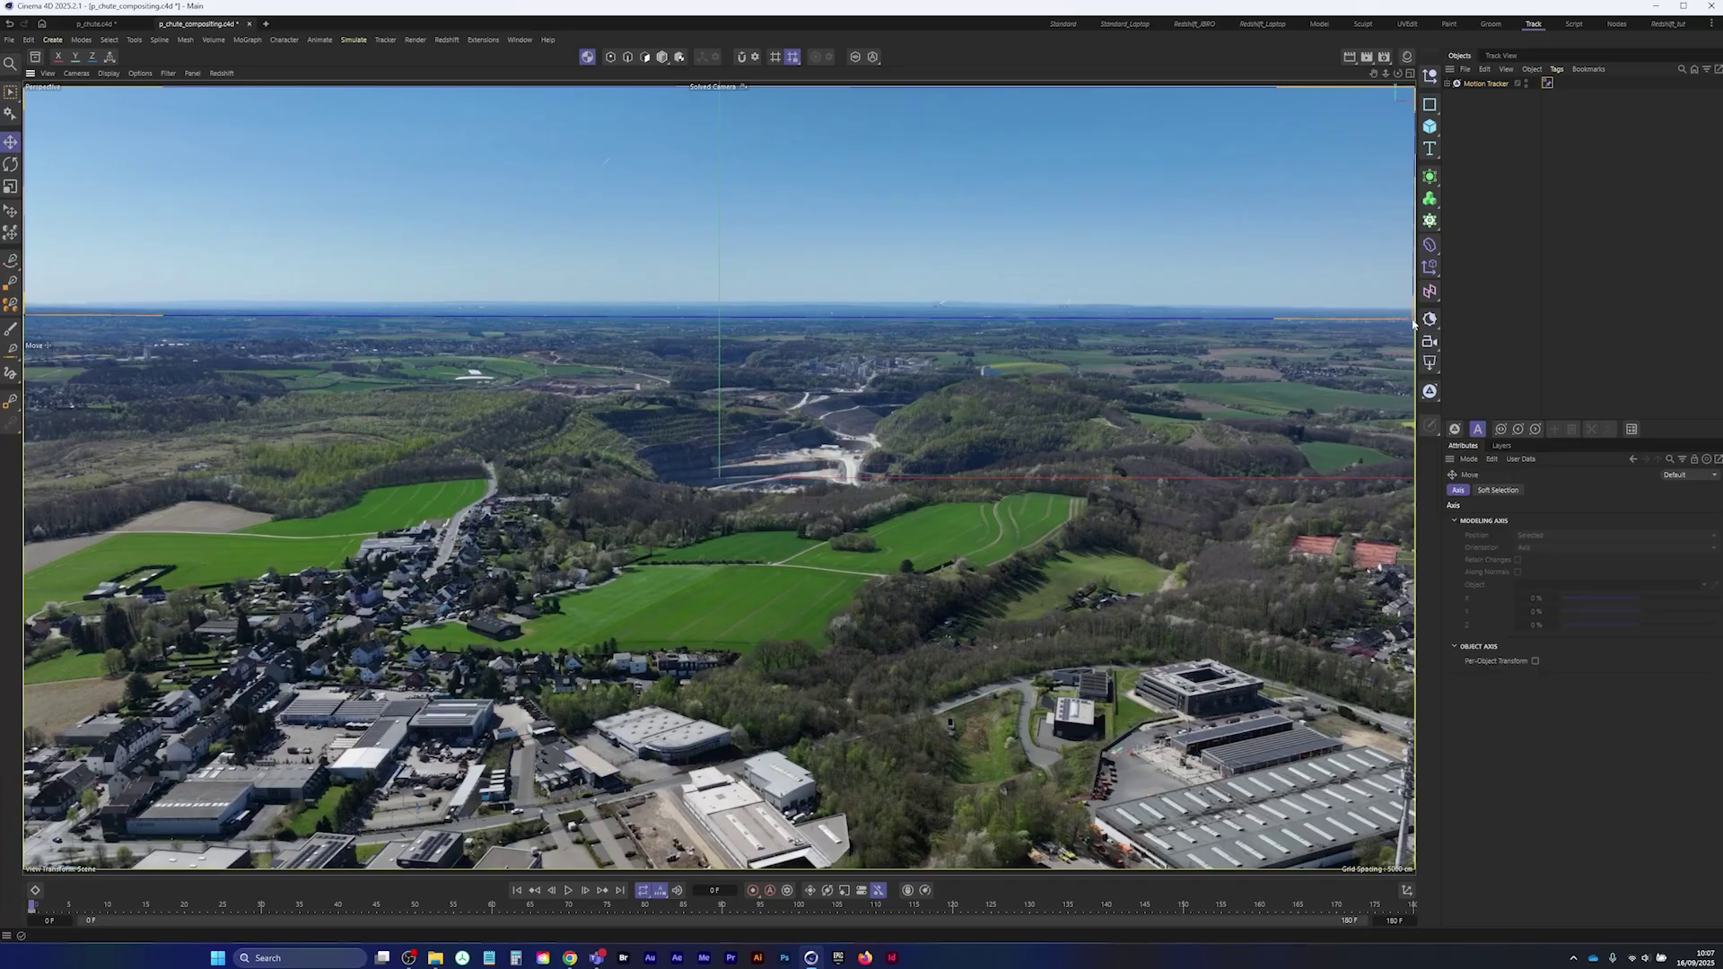
pyautogui.click(9, 92)
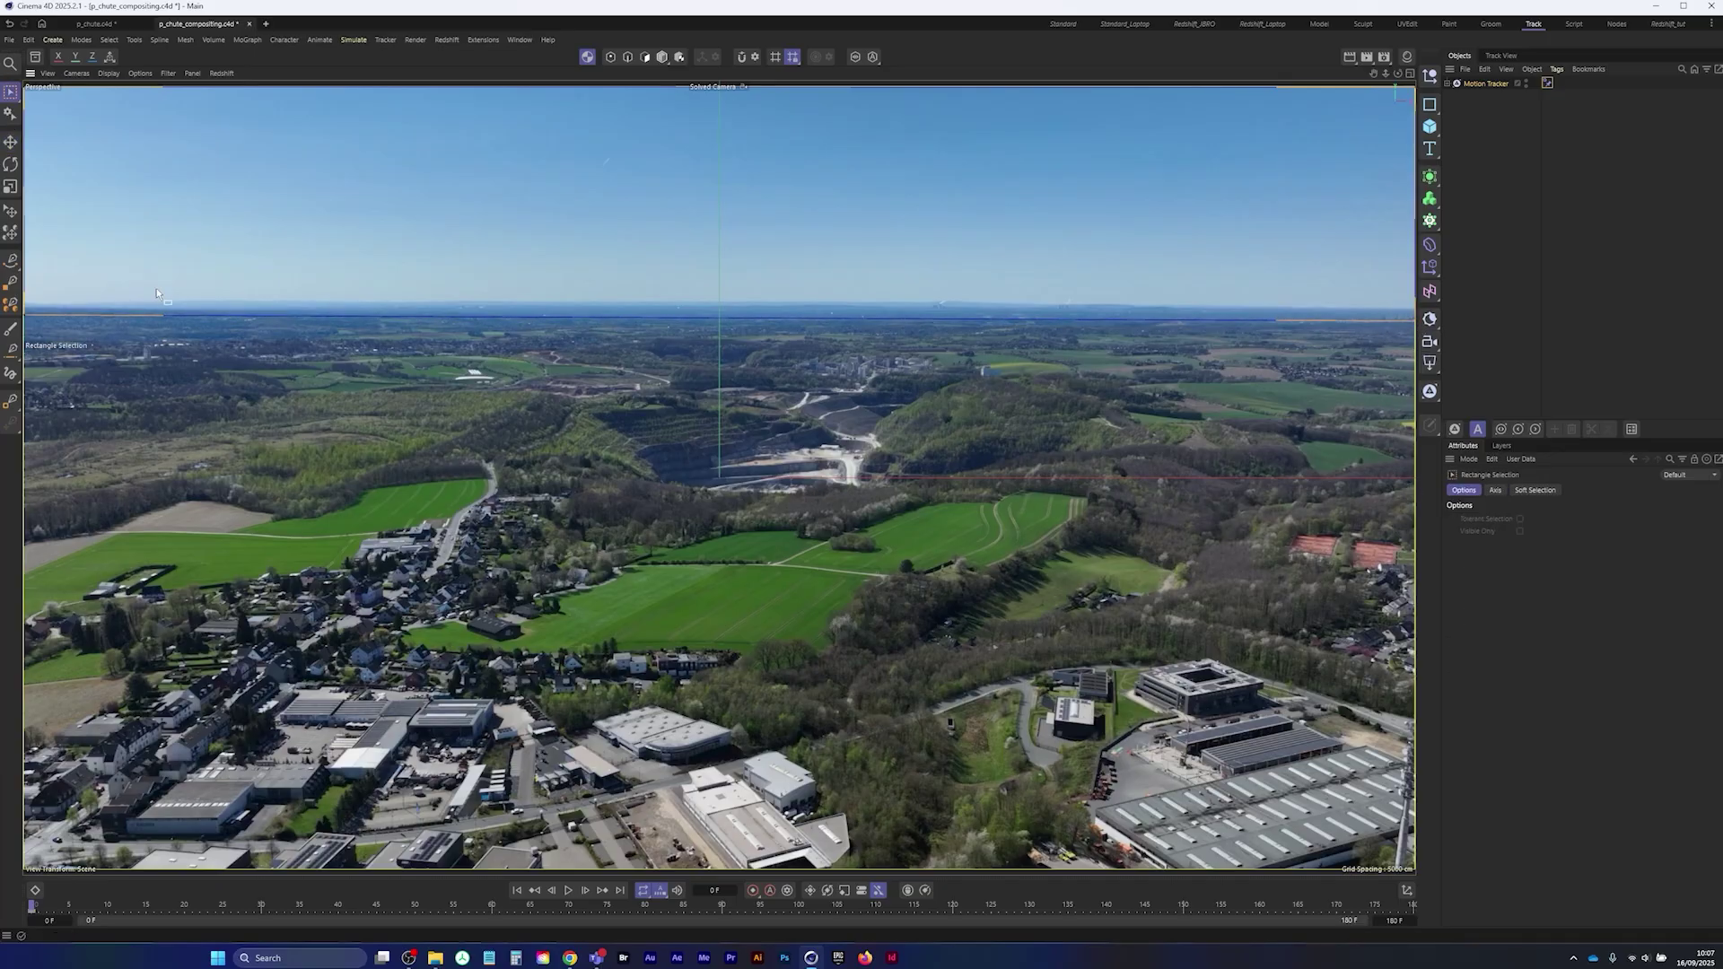
pyautogui.press('e')
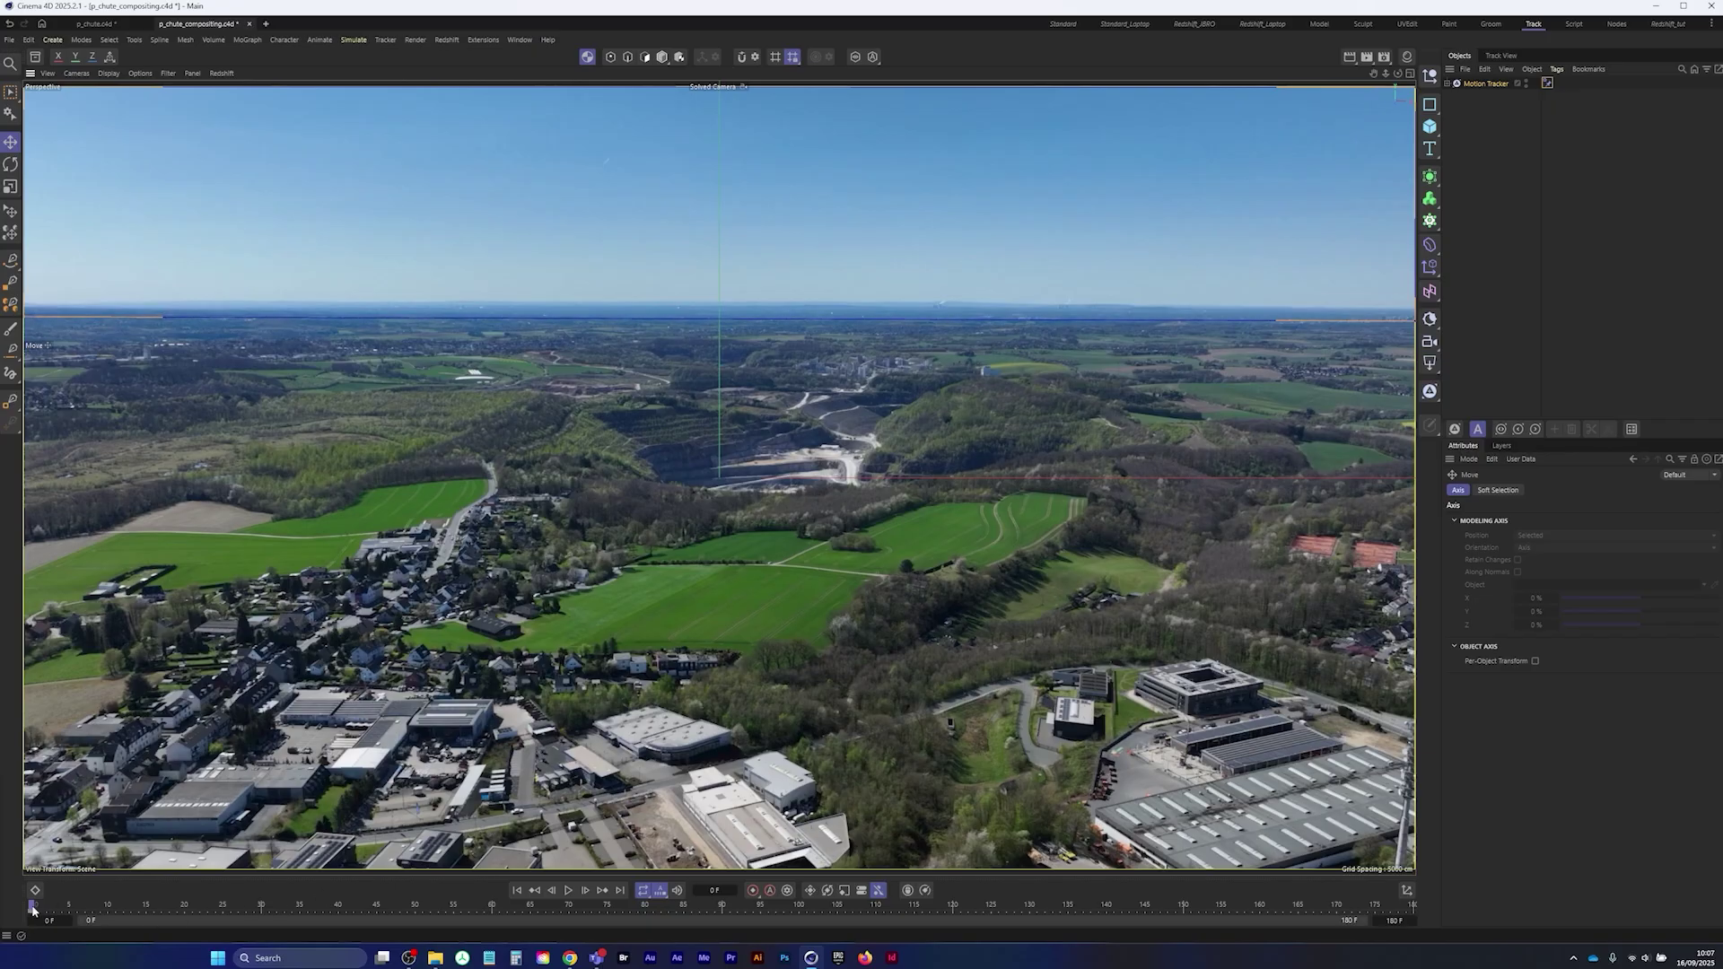
pyautogui.moveTo(35, 906); pyautogui.dragTo(24, 859)
pyautogui.click(1547, 82)
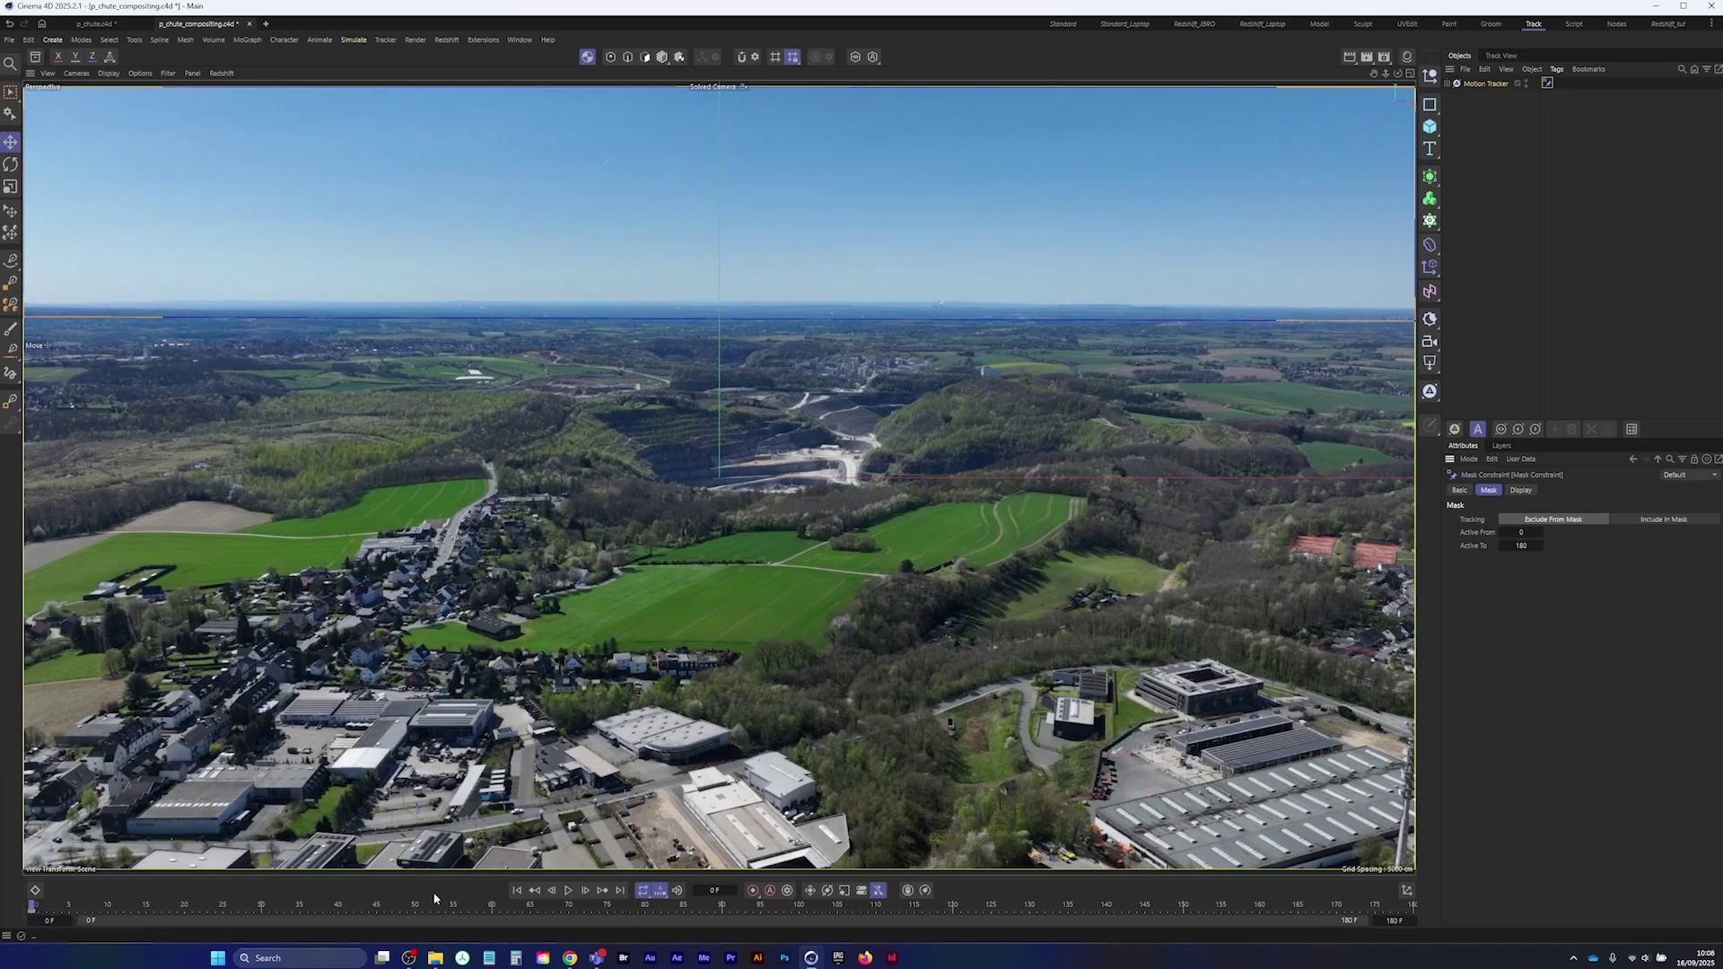
# - Create automatic tracks for the Motion Tracker at the first frame and track them forward through the footage
pyautogui.click(1475, 85)
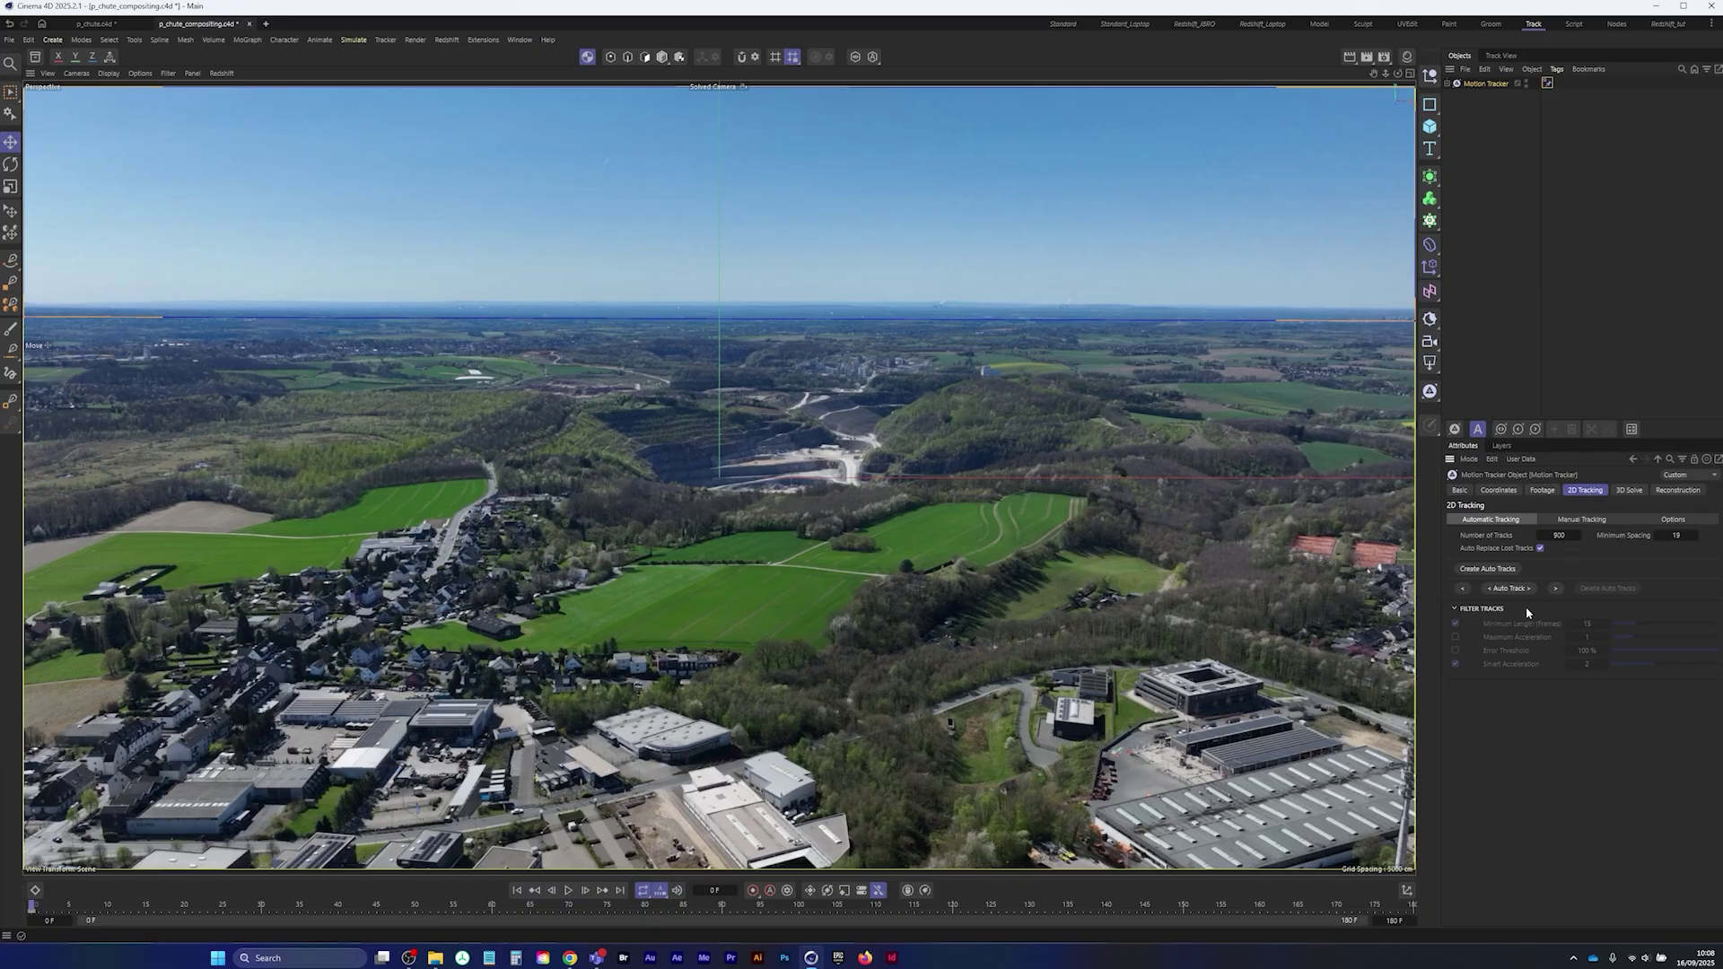
pyautogui.click(1588, 521)
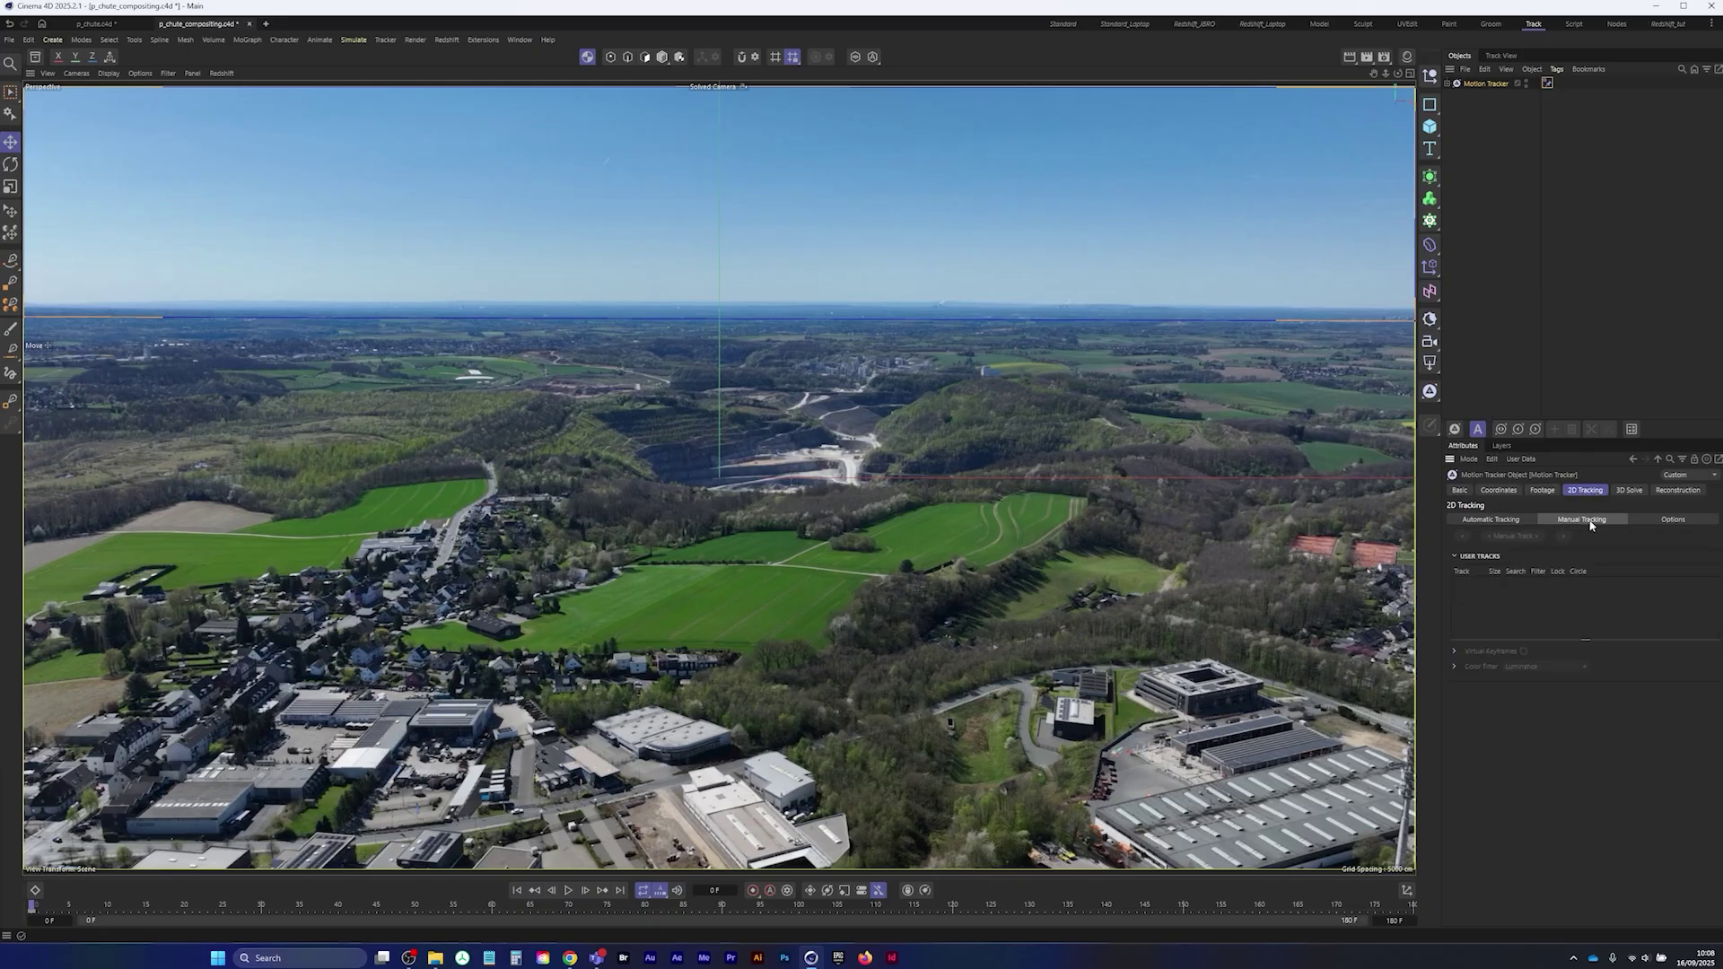
pyautogui.click(1482, 524)
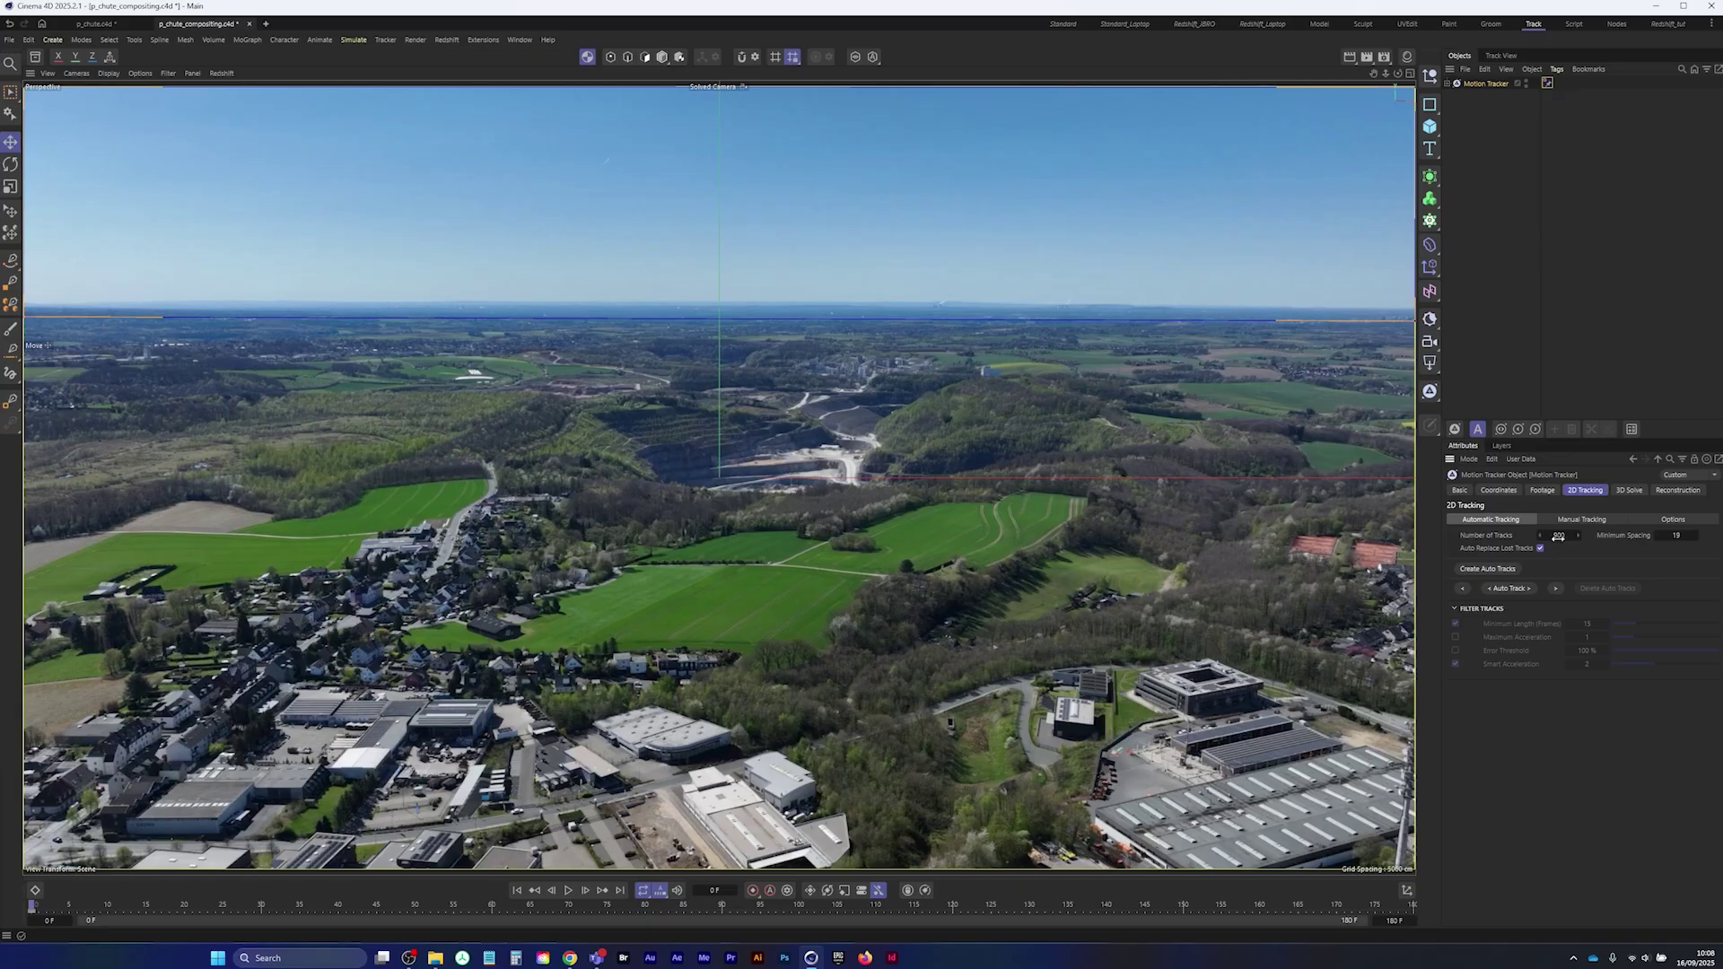
pyautogui.click(1488, 572)
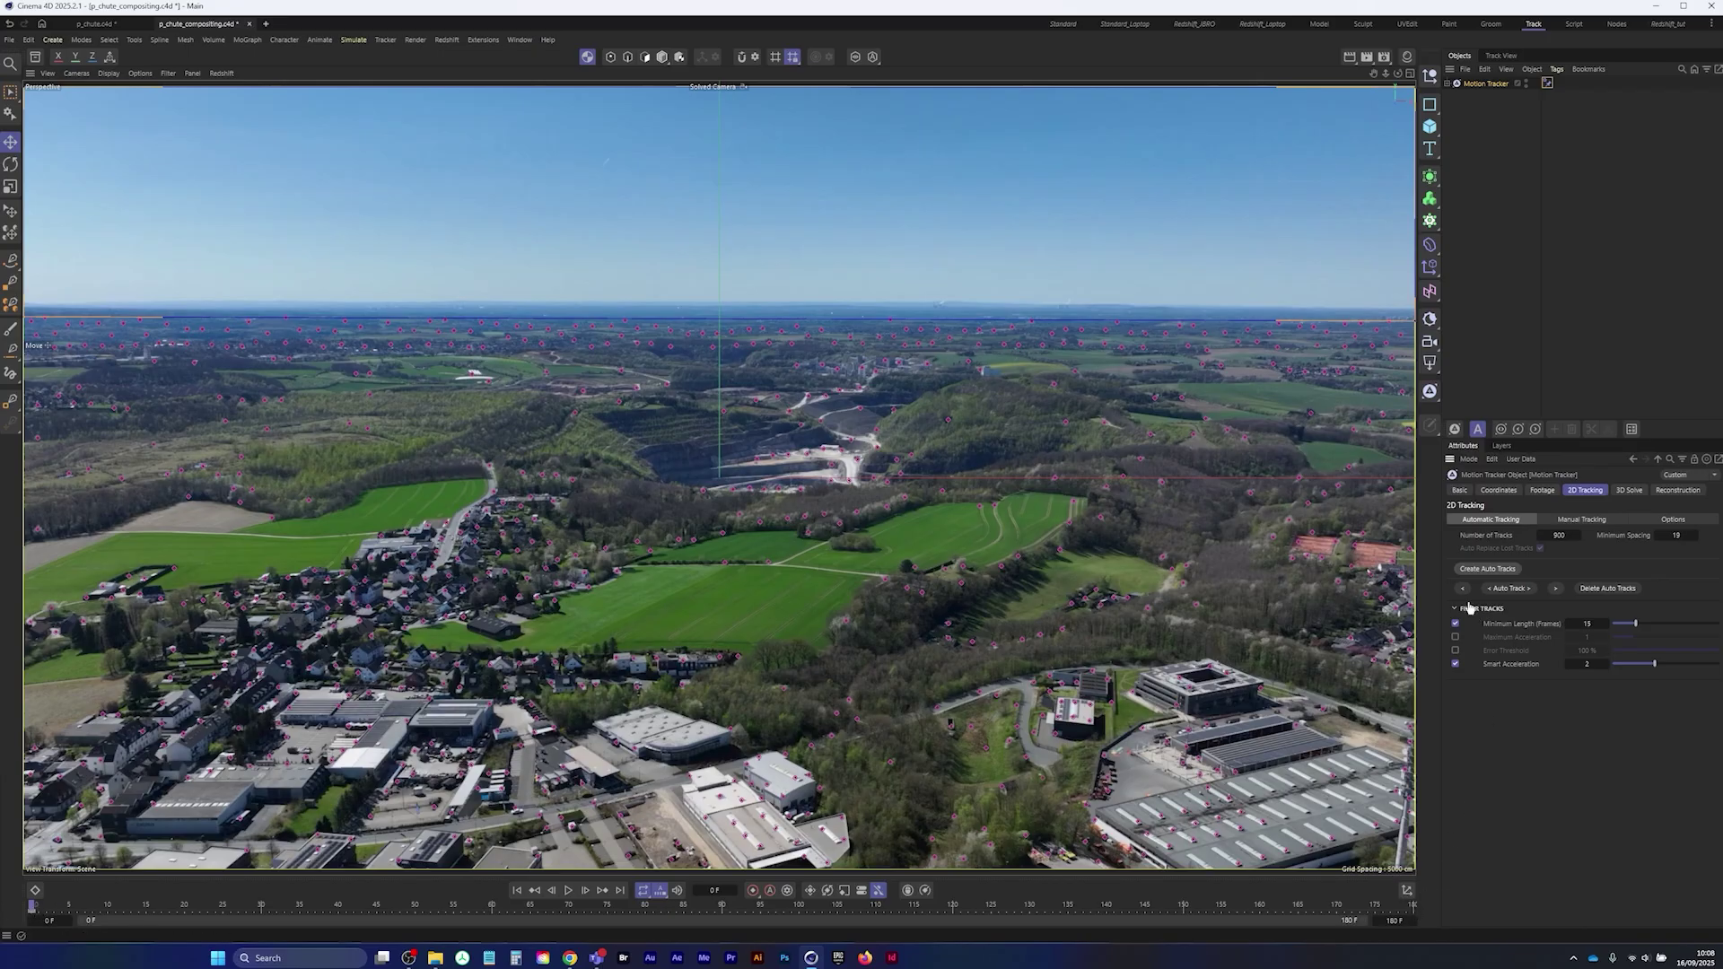
pyautogui.click(1556, 589)
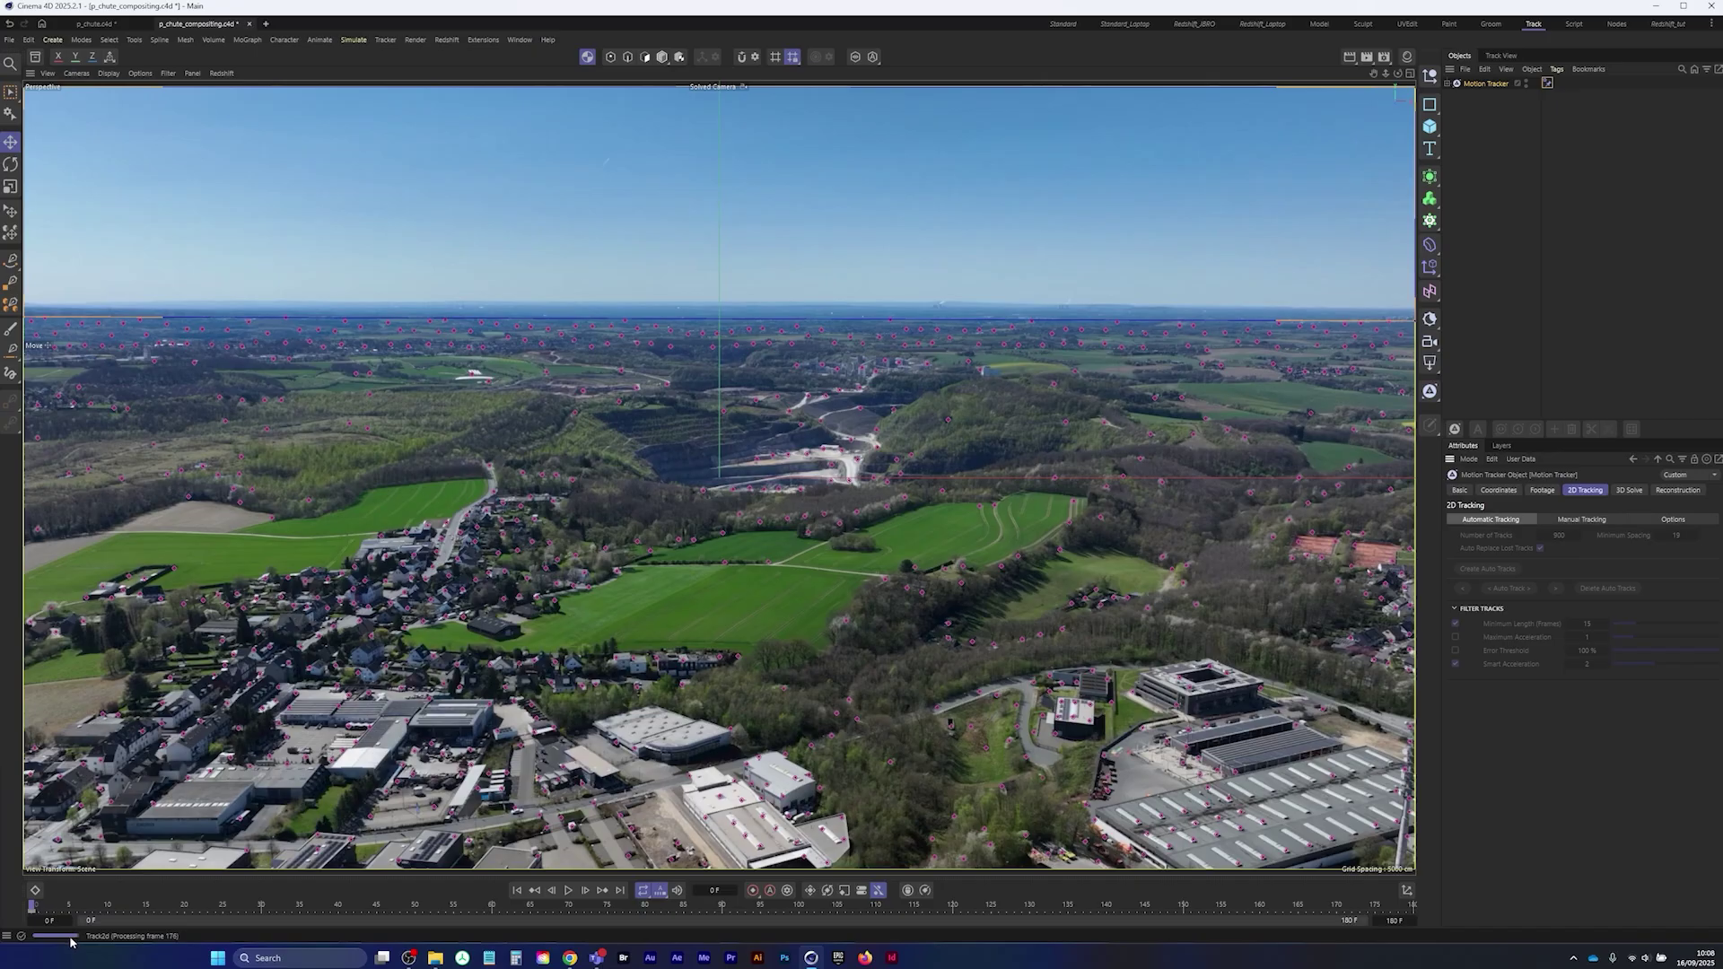
# - Create additional automatic tracks at the last frame, 180, and track them backward through the footage
pyautogui.moveTo(34, 906); pyautogui.dragTo(1562, 895)
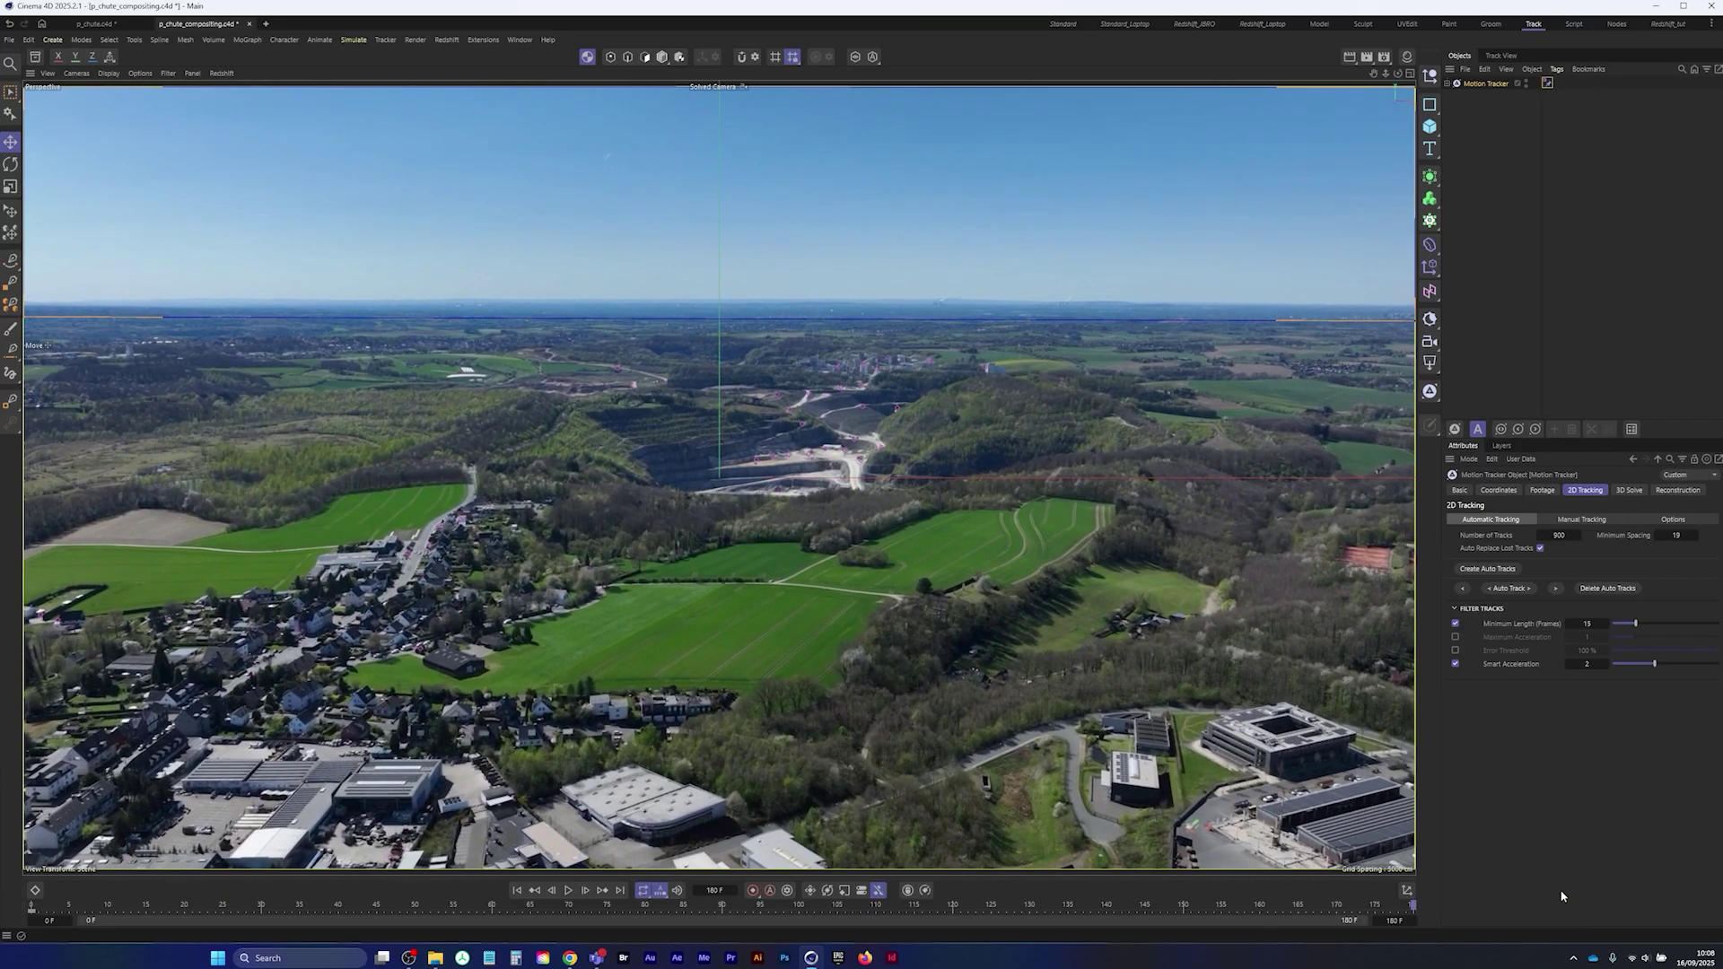
pyautogui.click(1501, 569)
pyautogui.click(1463, 590)
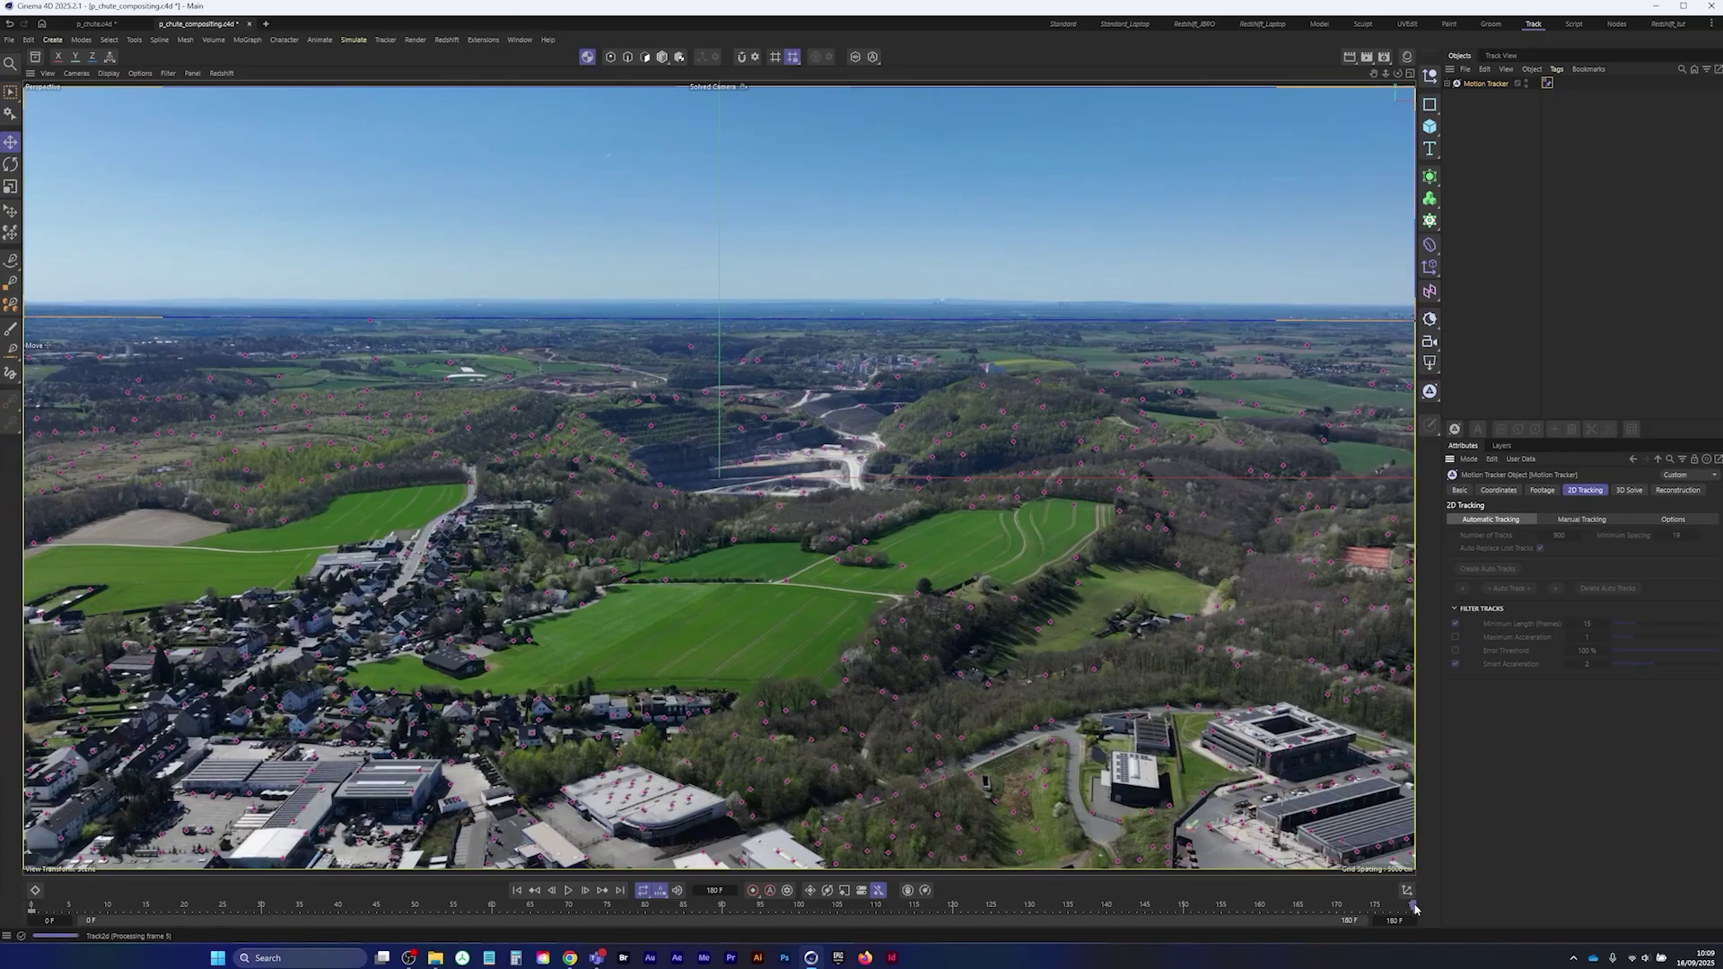
# - Create another set of automatic tracks near the middle of the footage, at frame 82, and auto-track them in both directions
pyautogui.moveTo(1414, 906); pyautogui.dragTo(665, 912)
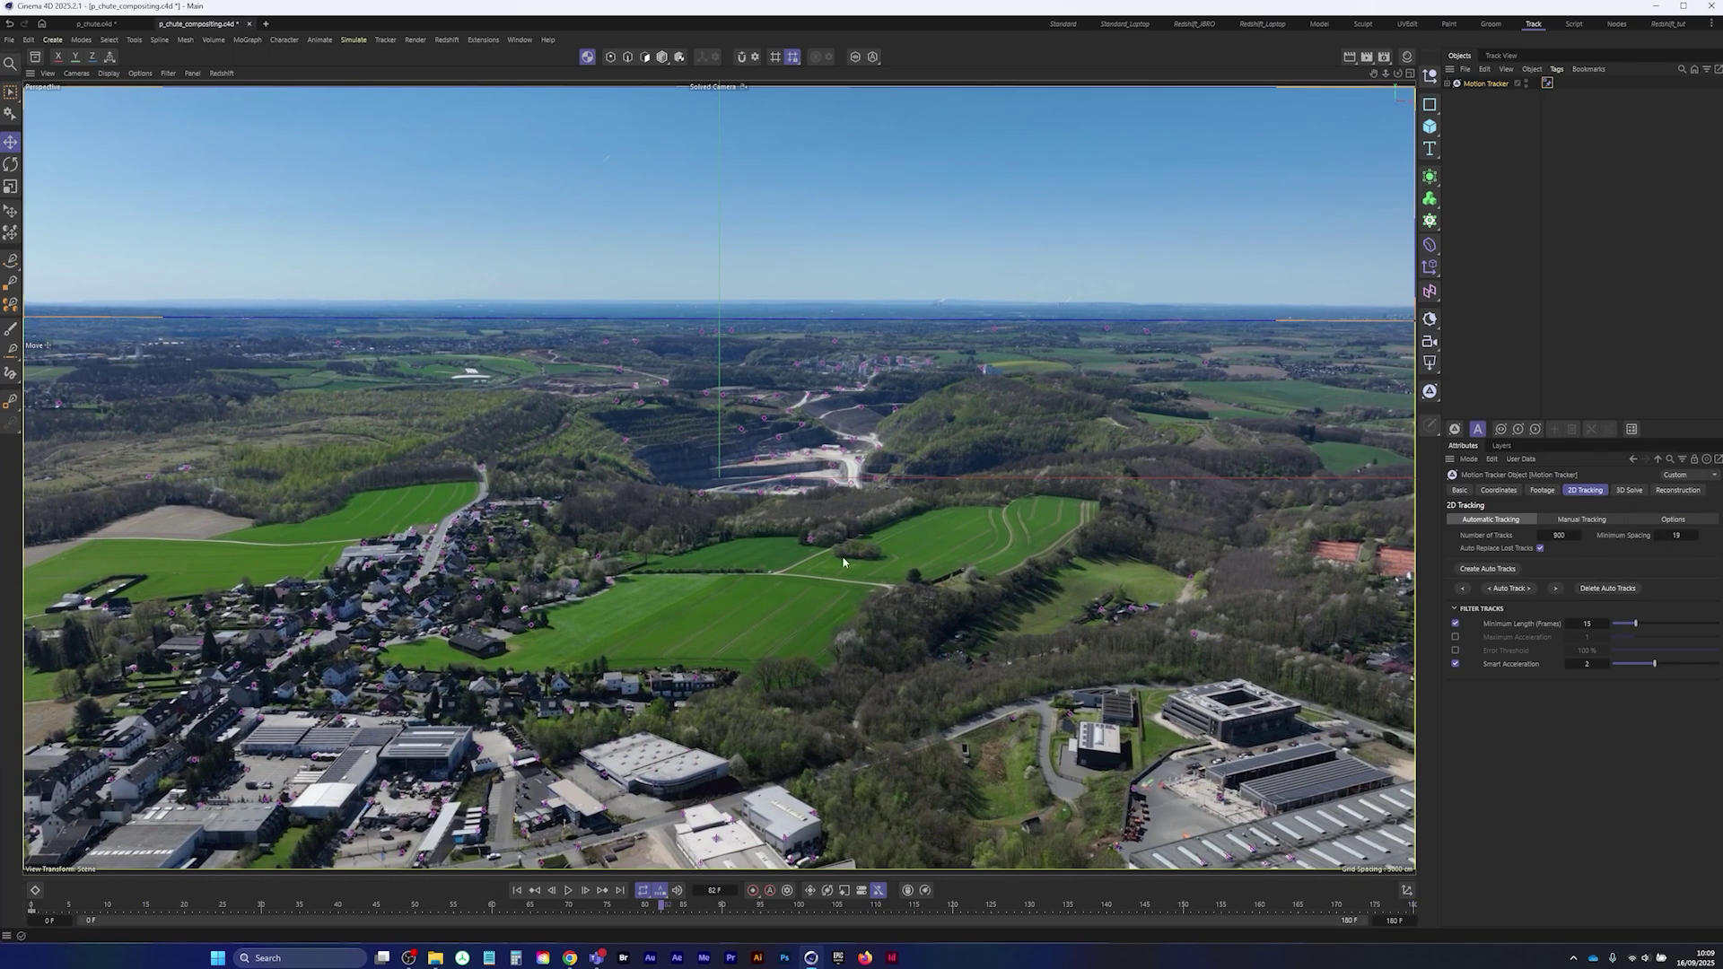
pyautogui.click(1489, 573)
pyautogui.click(1509, 589)
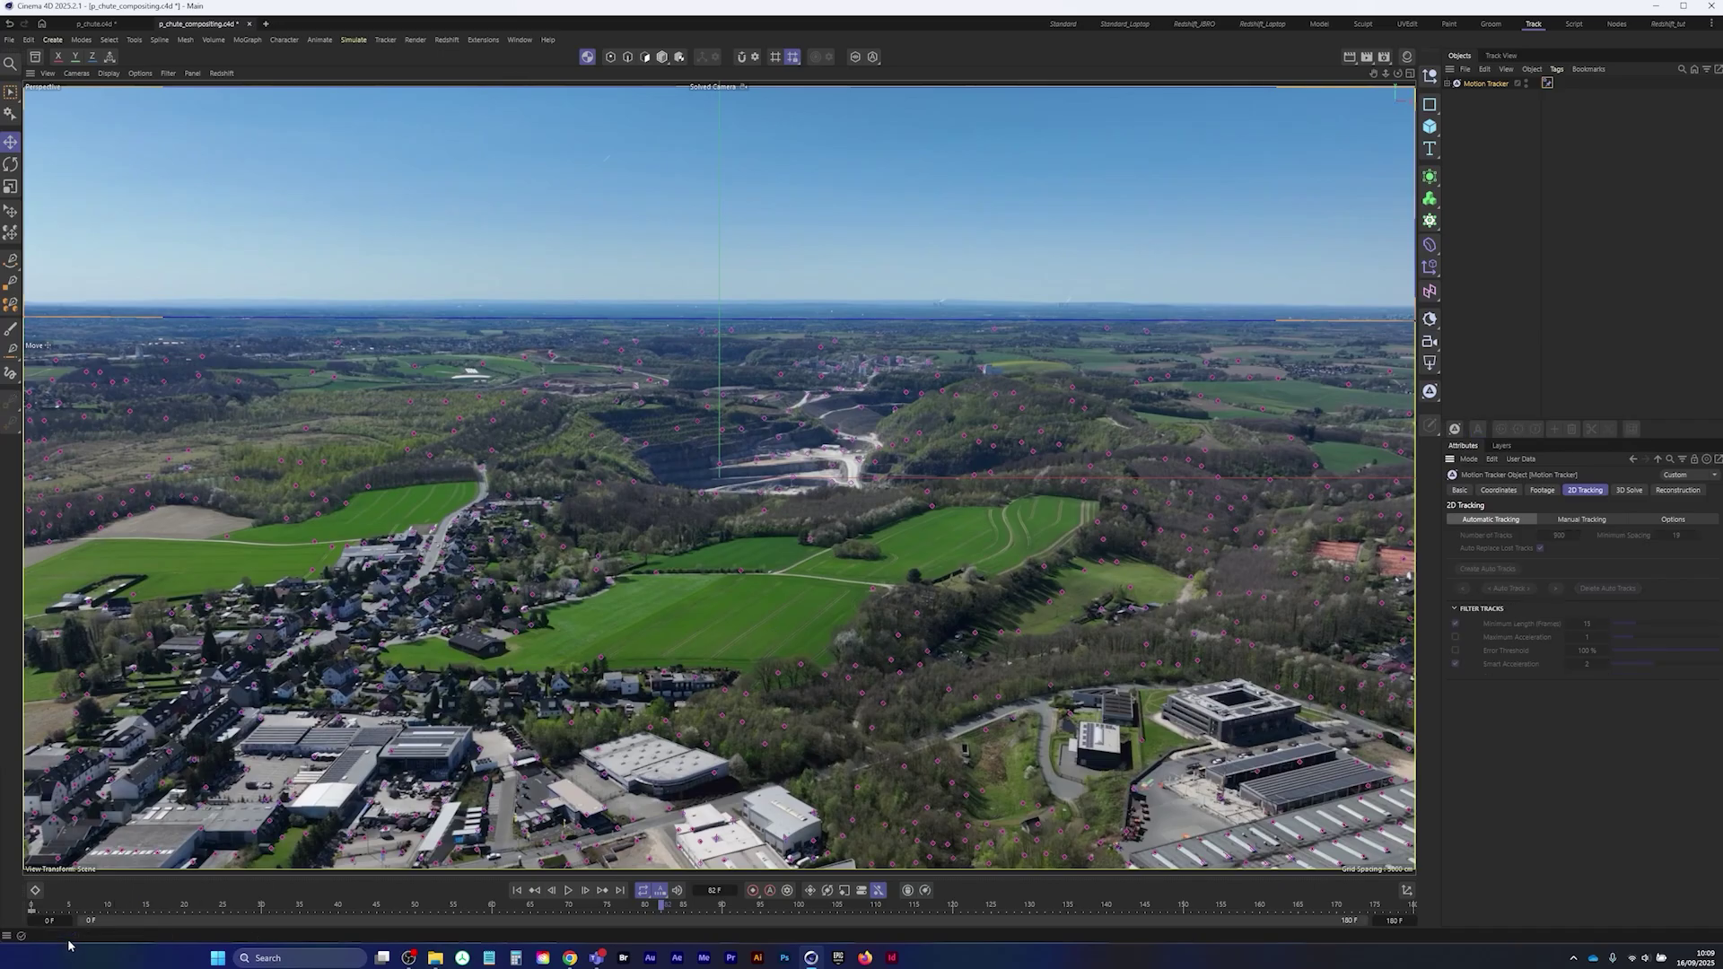
# - Play back the 2D tracks, return to the first frame and run the 3D solver with Full 3D Reconstruction and an unknown but constant focal length
pyautogui.moveTo(662, 906); pyautogui.dragTo(31, 907)
pyautogui.press('space')
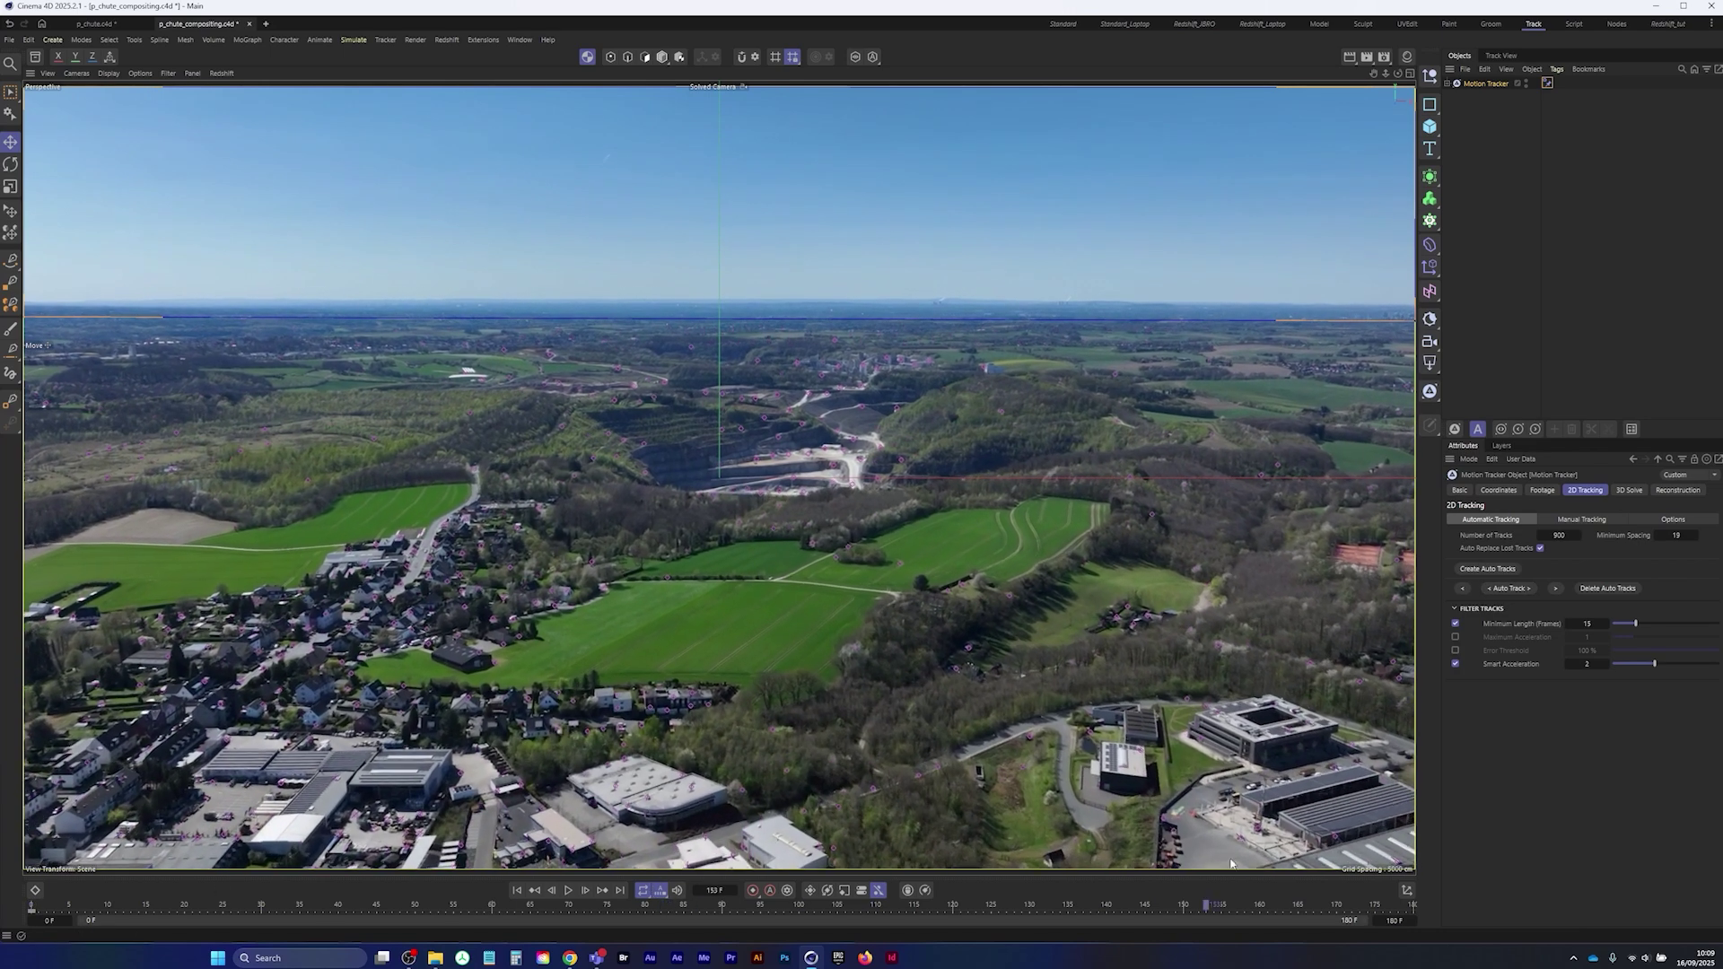
pyautogui.click(517, 891)
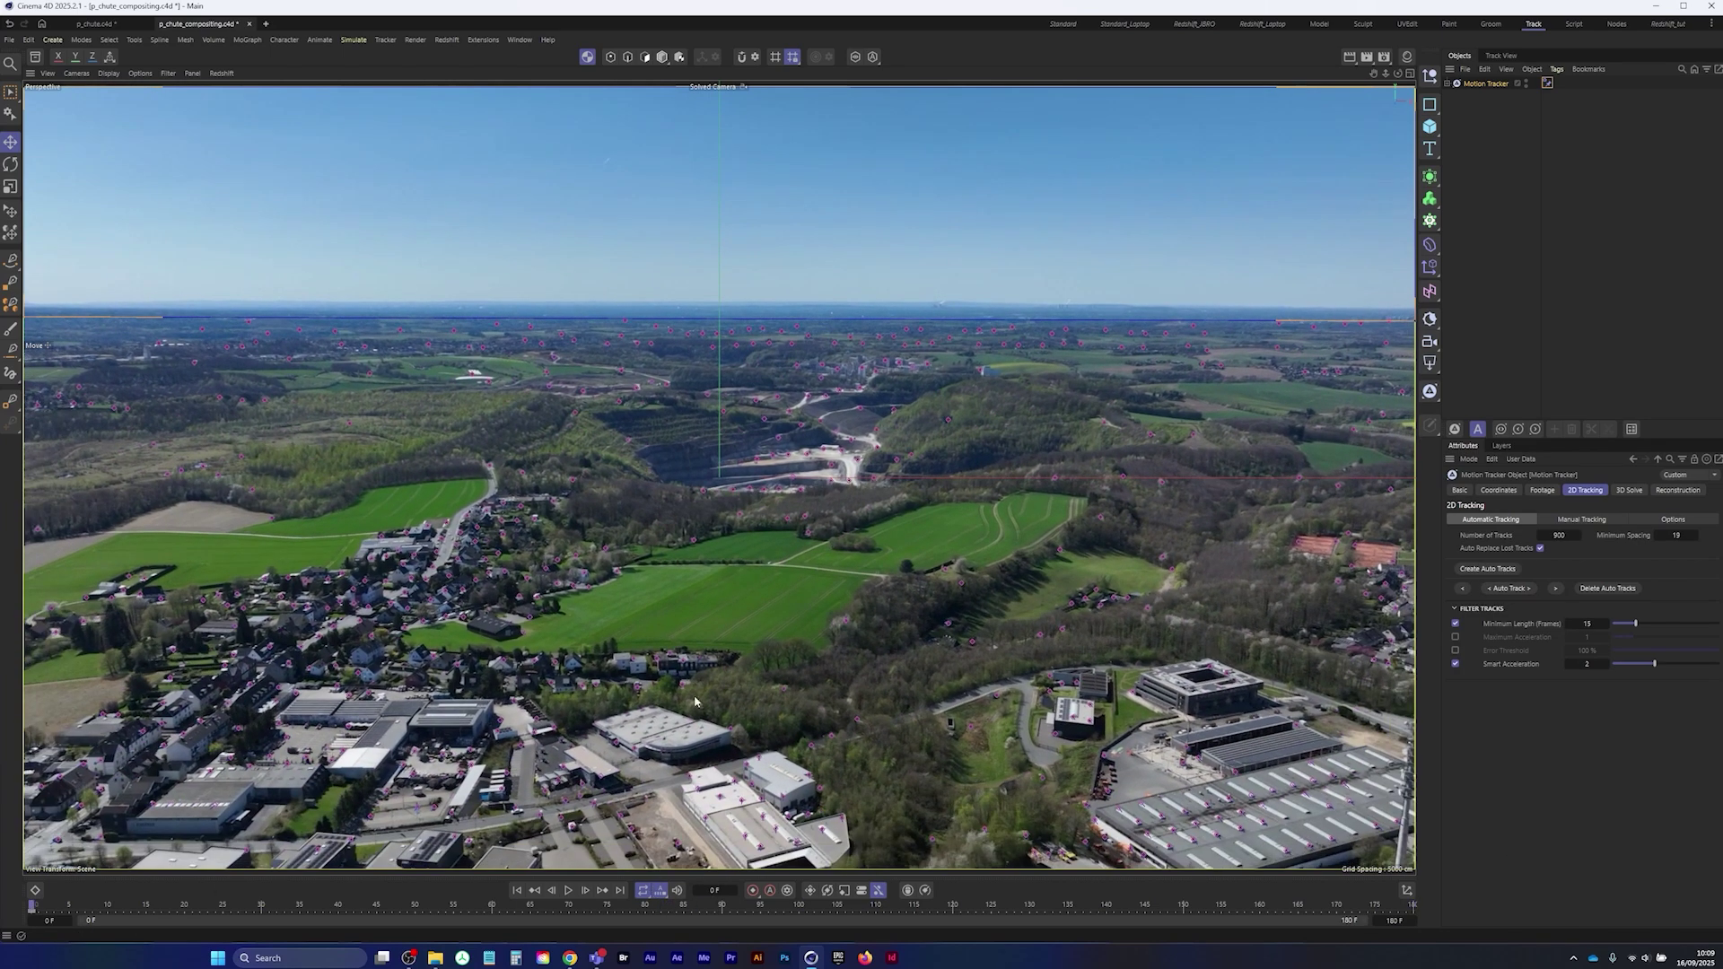
pyautogui.click(1627, 491)
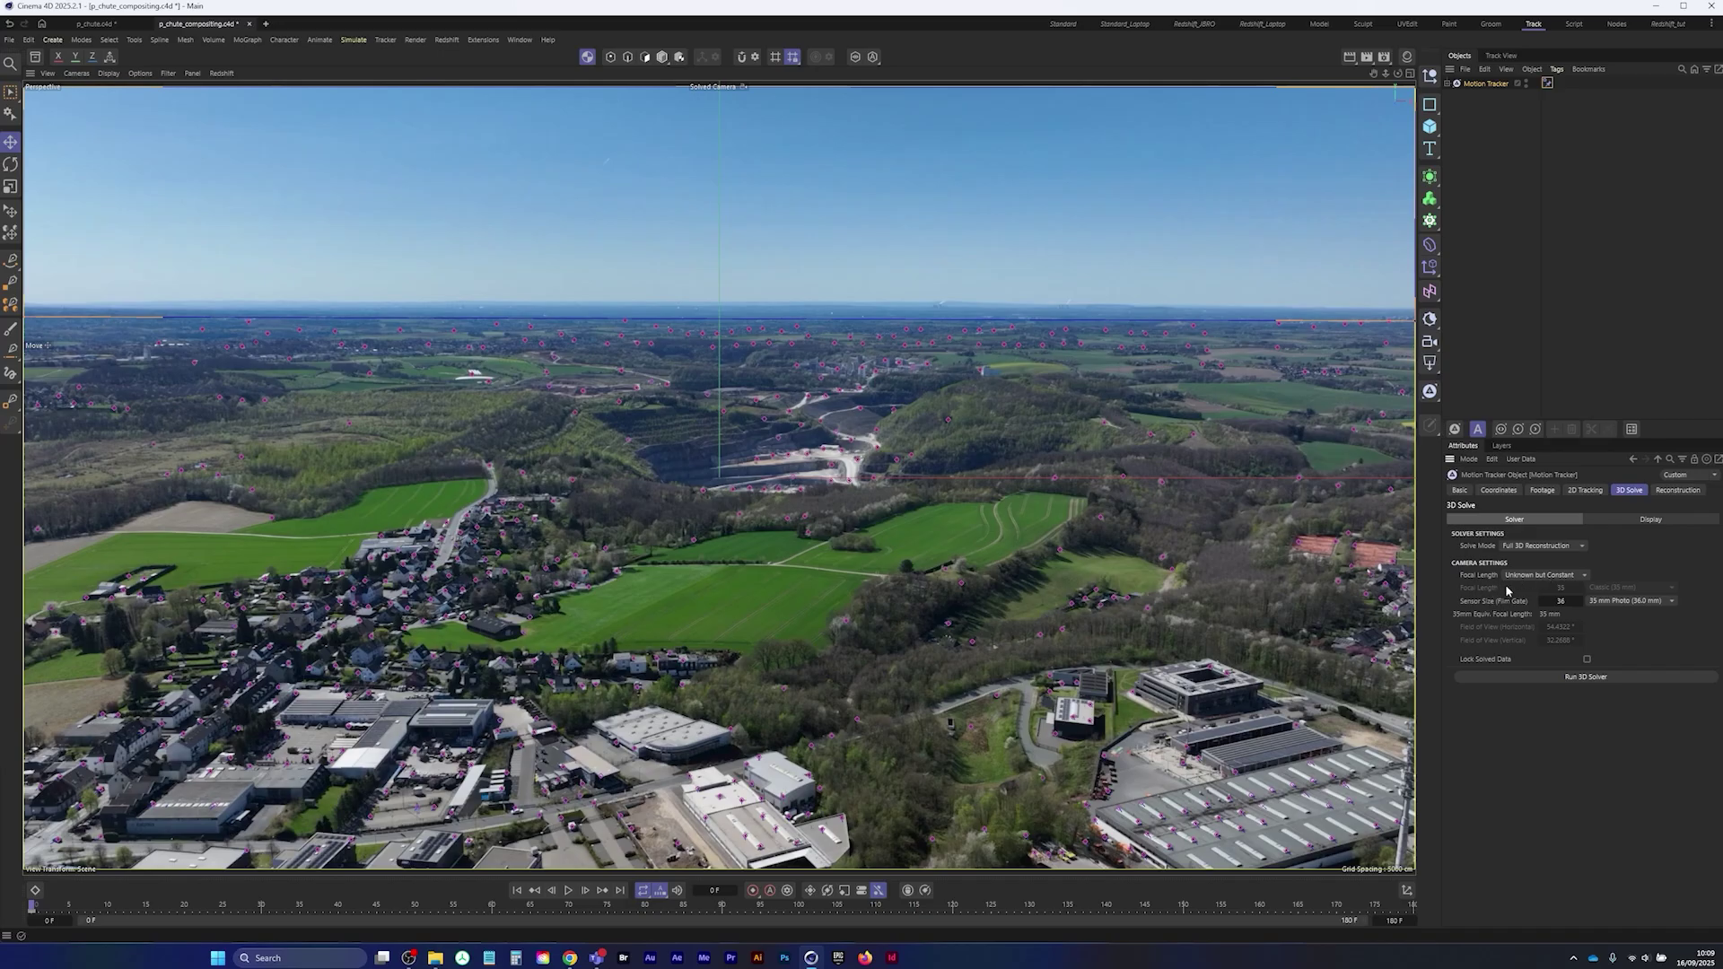
pyautogui.click(1555, 675)
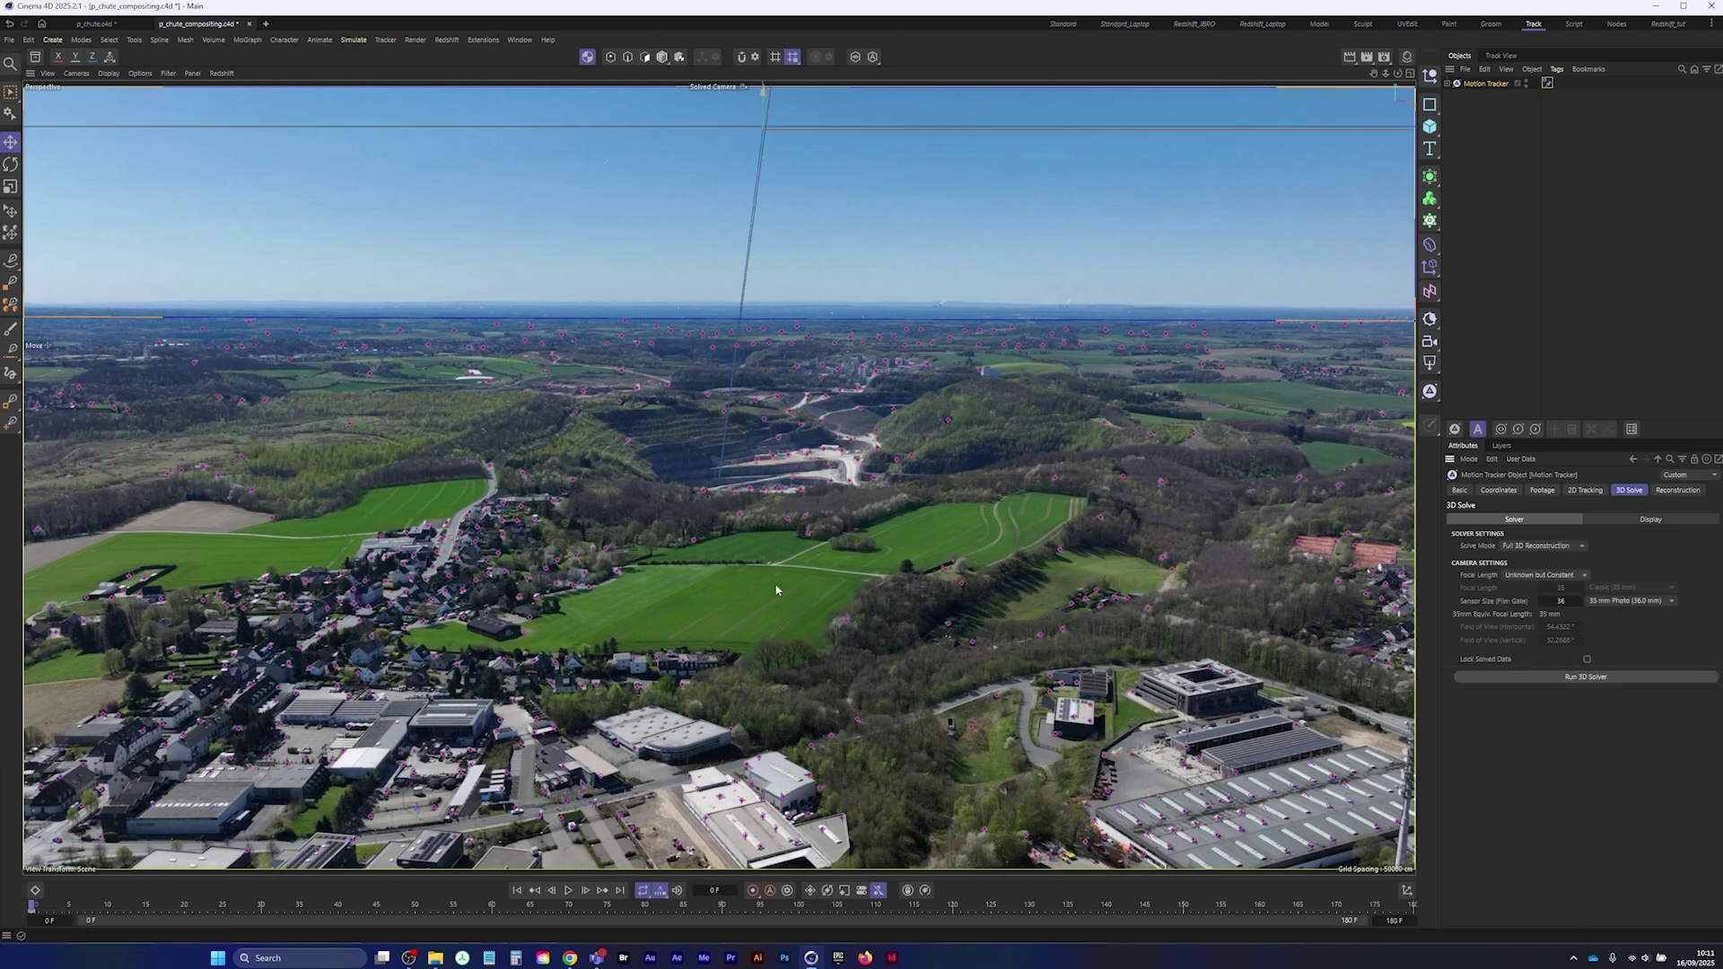
# - Deselect the tracker, play the footage to check how the solved feature points follow the ground, and return to the first frame
pyautogui.click(1489, 134)
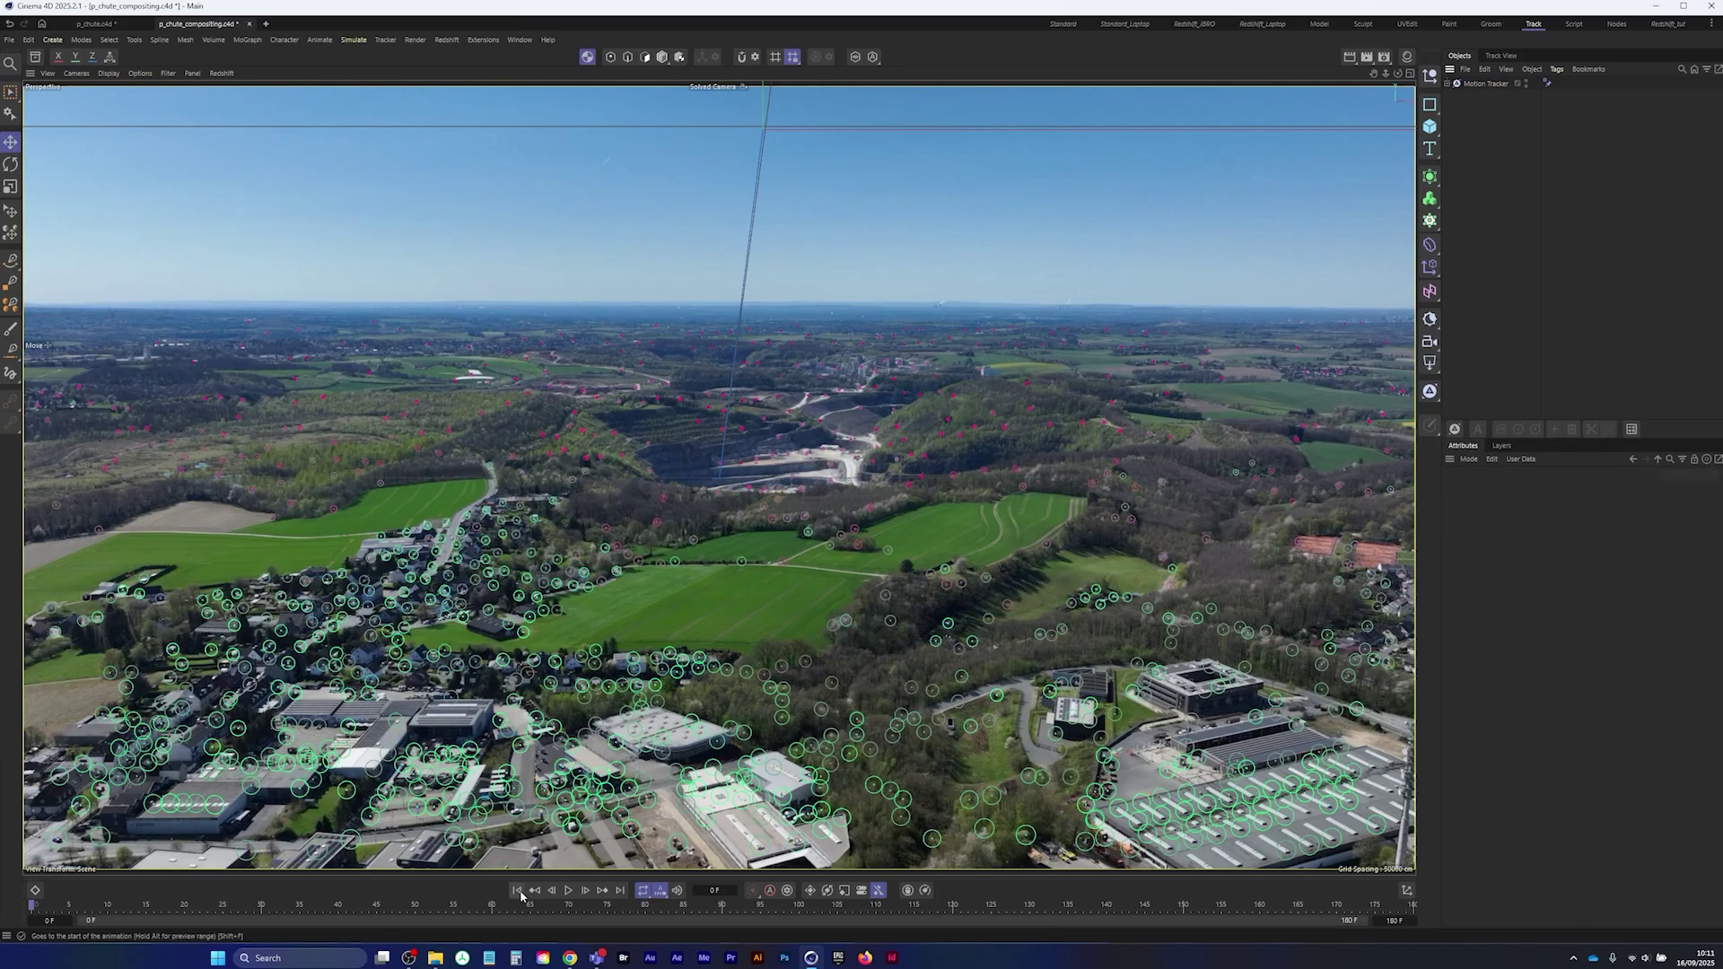
pyautogui.click(568, 891)
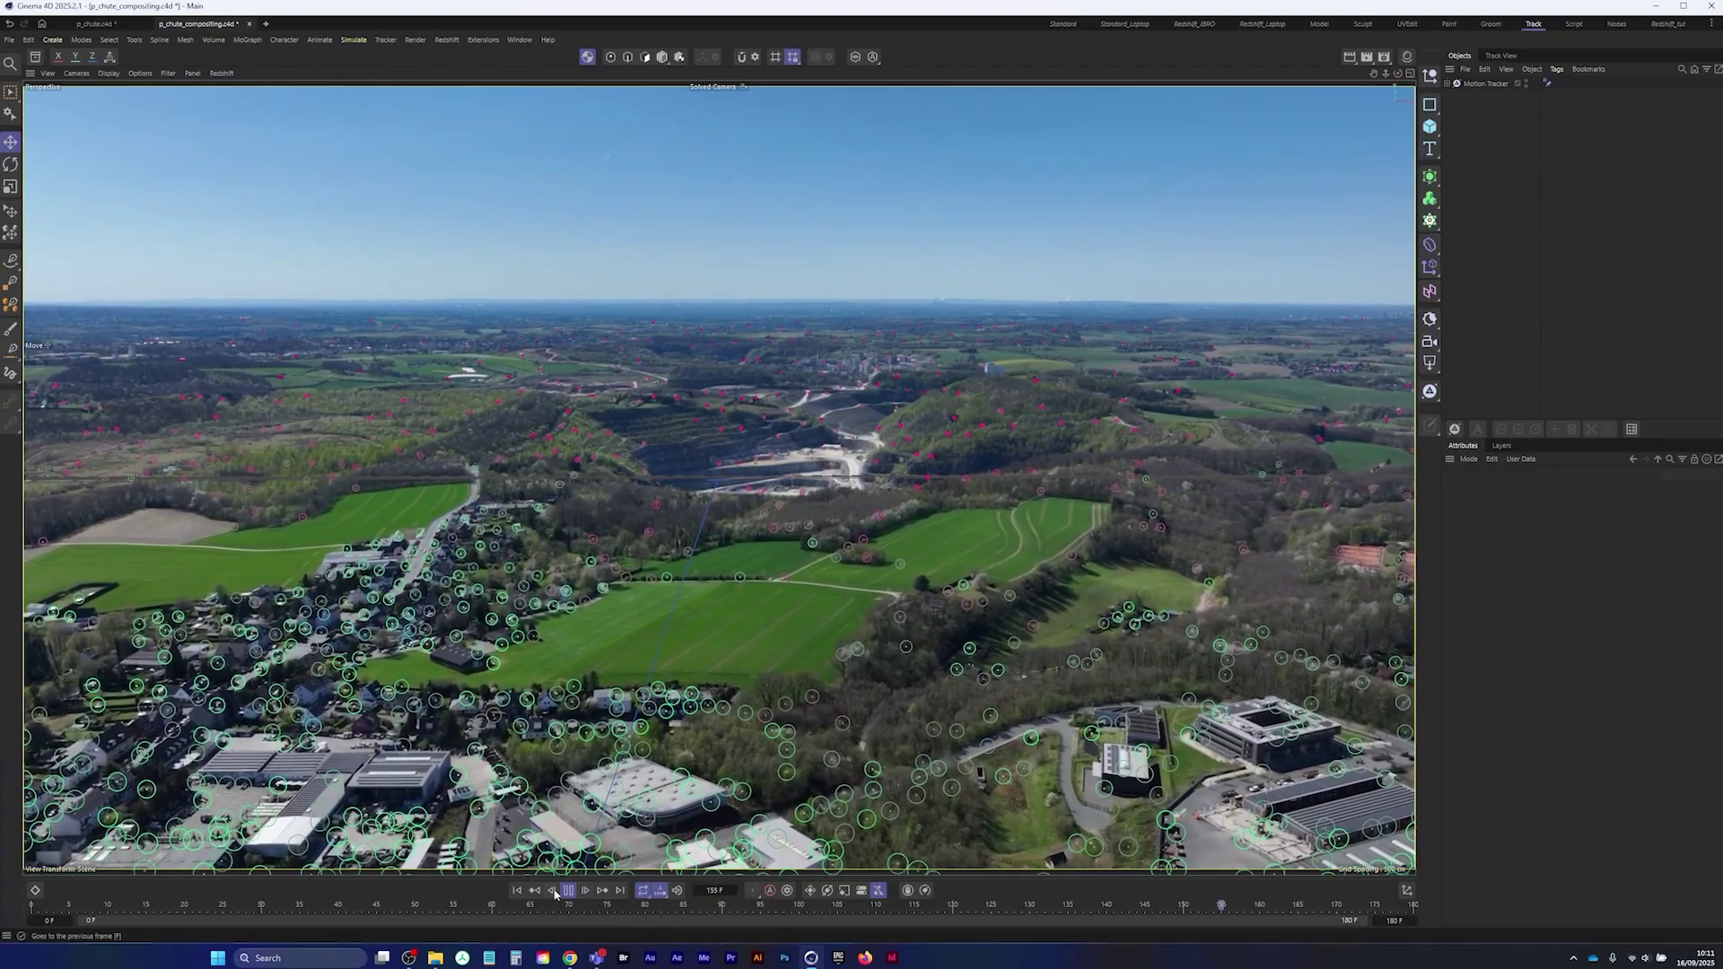
pyautogui.click(518, 892)
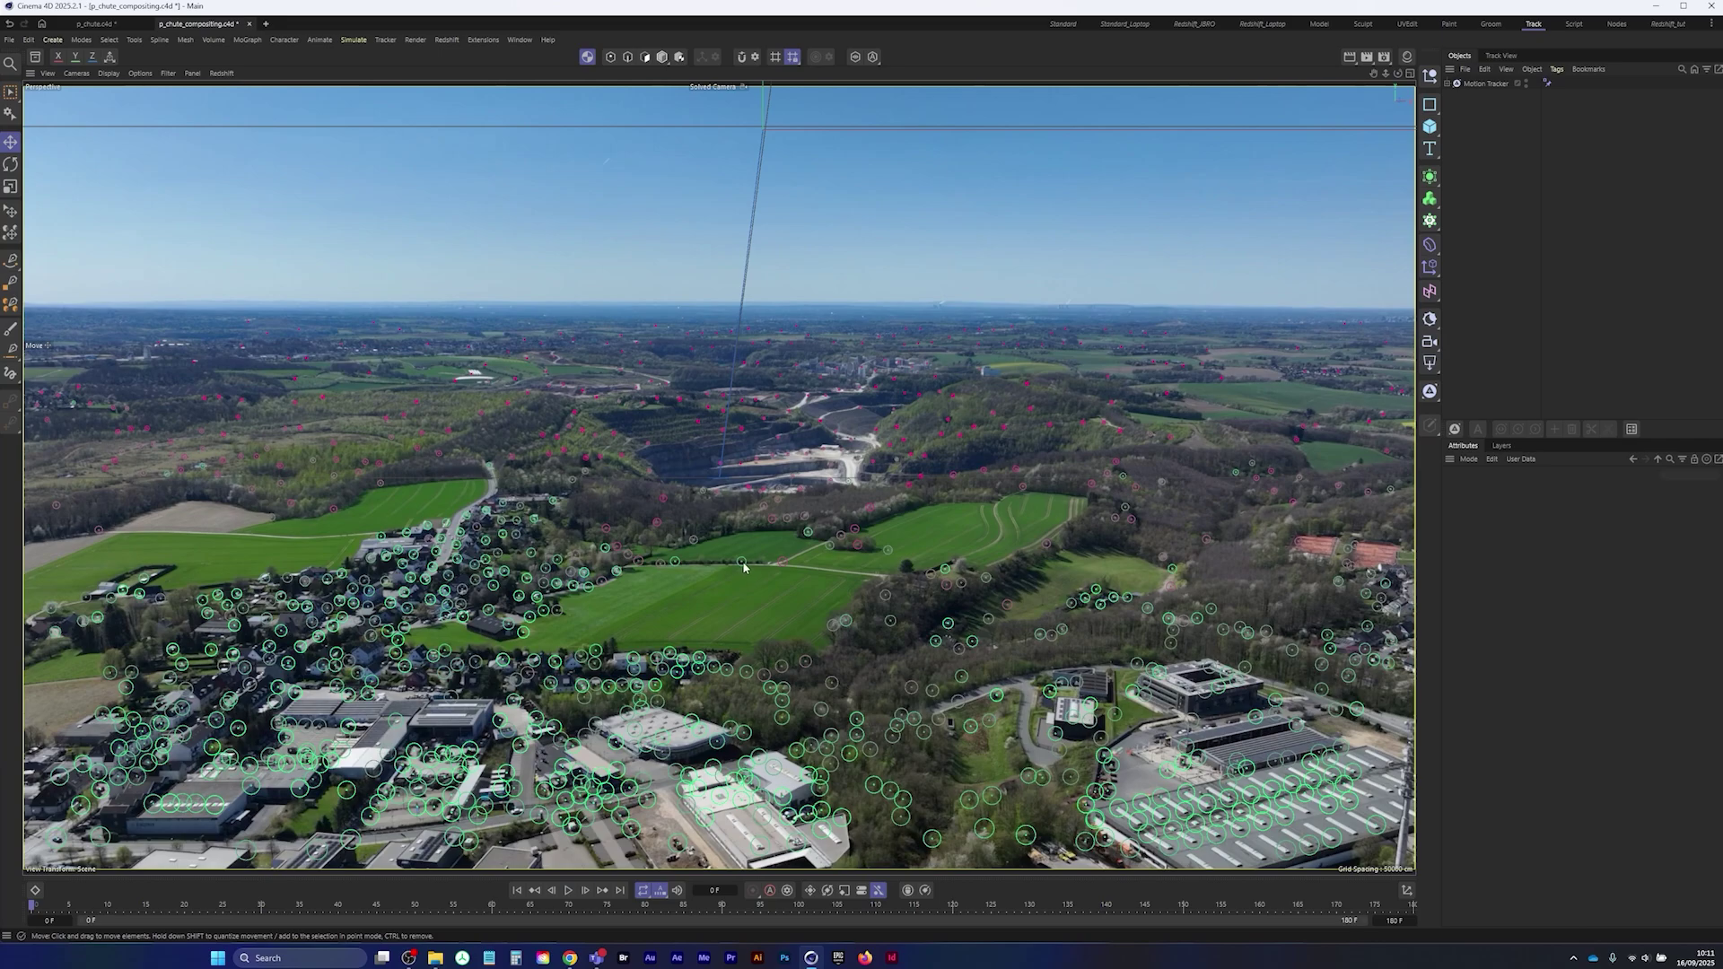
# - At frame 75, create a position constraint for the Motion Tracker on the track at the boundary between the central green fields
pyautogui.click(1486, 84)
pyautogui.moveTo(29, 909); pyautogui.dragTo(531, 893)
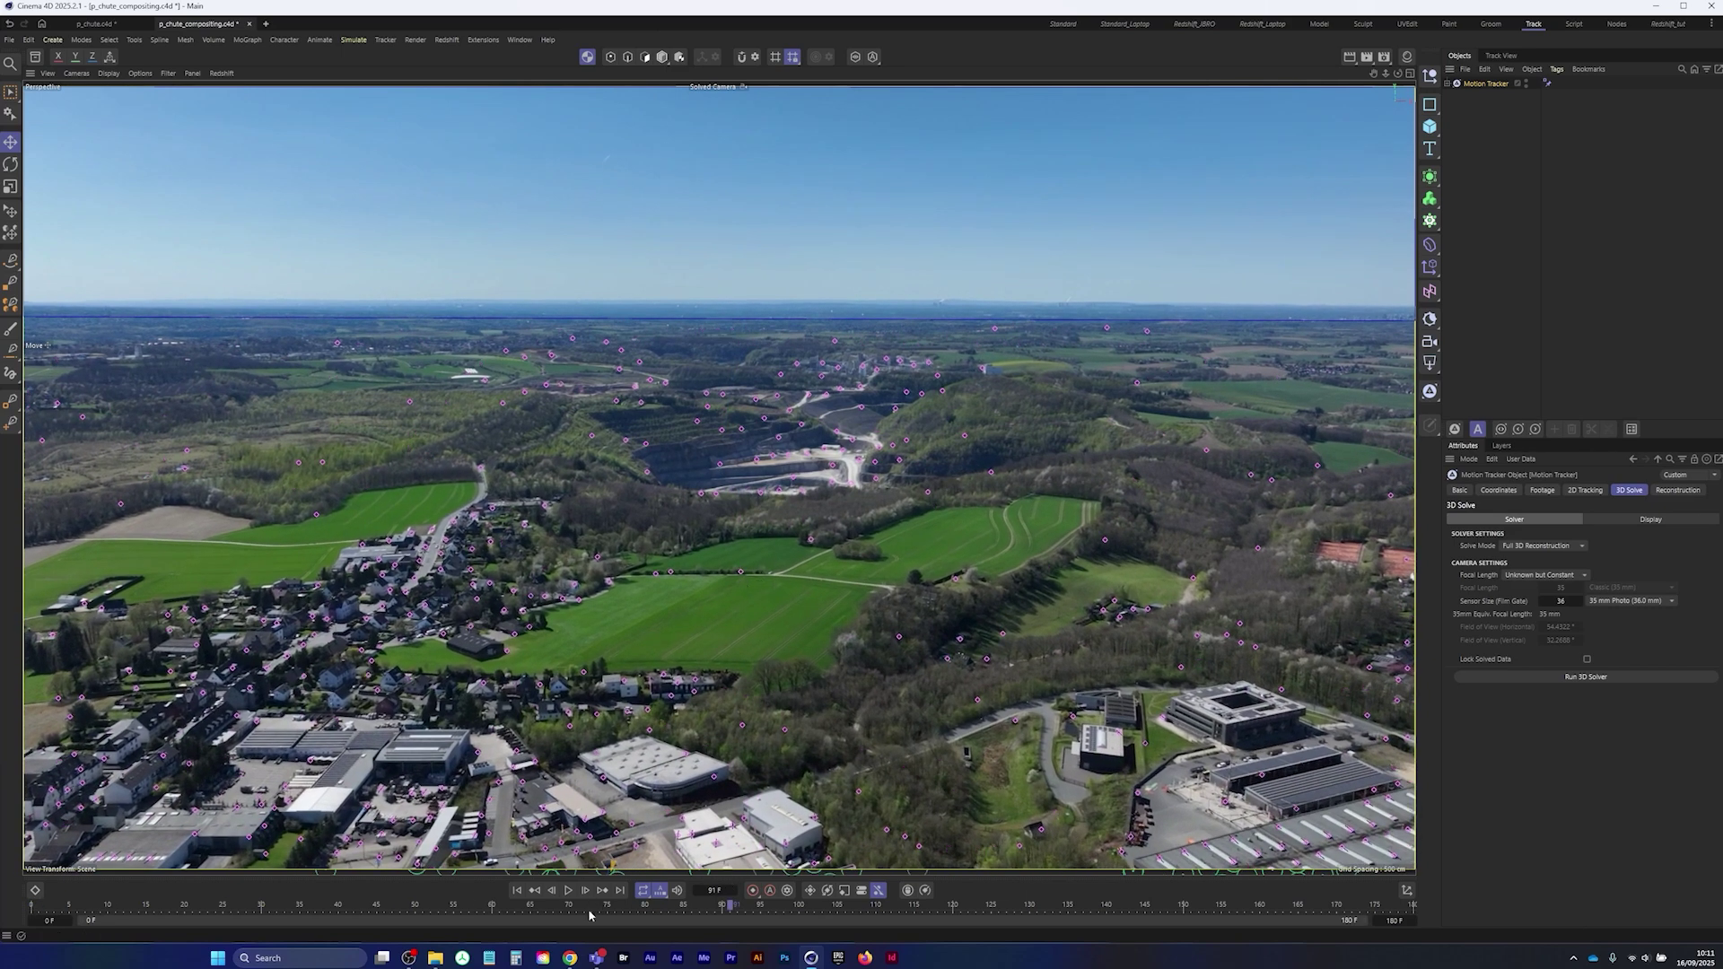
pyautogui.moveTo(724, 909); pyautogui.dragTo(607, 889)
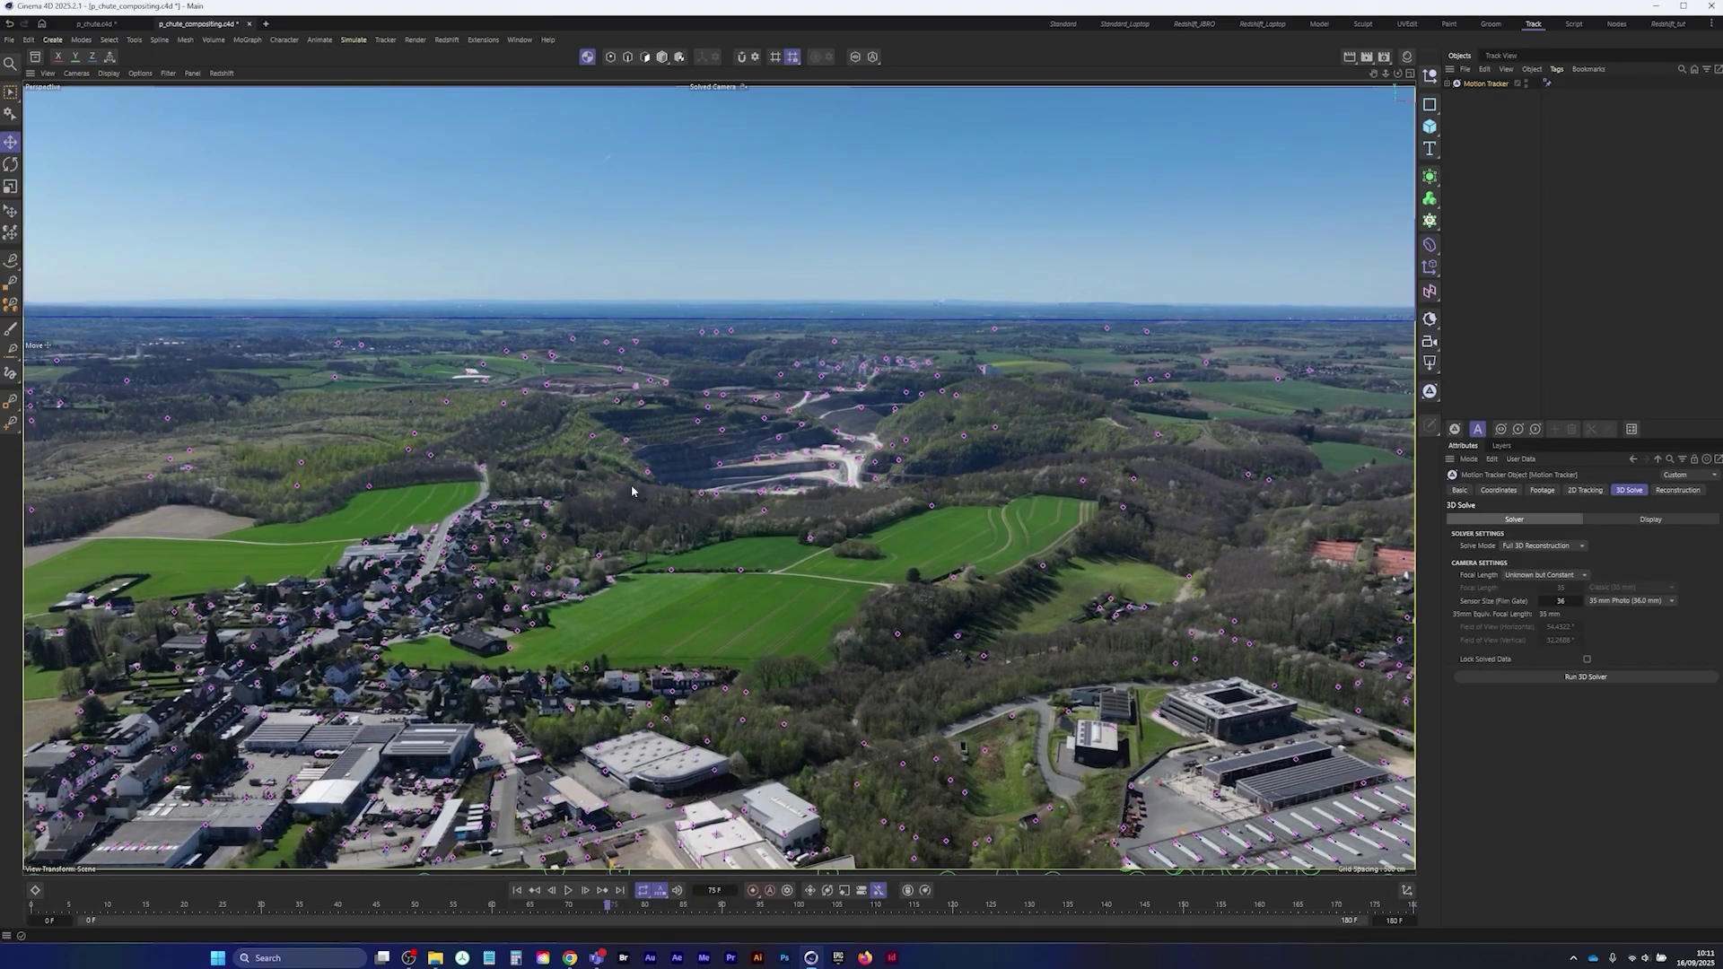
pyautogui.click(385, 40)
pyautogui.moveTo(466, 438)
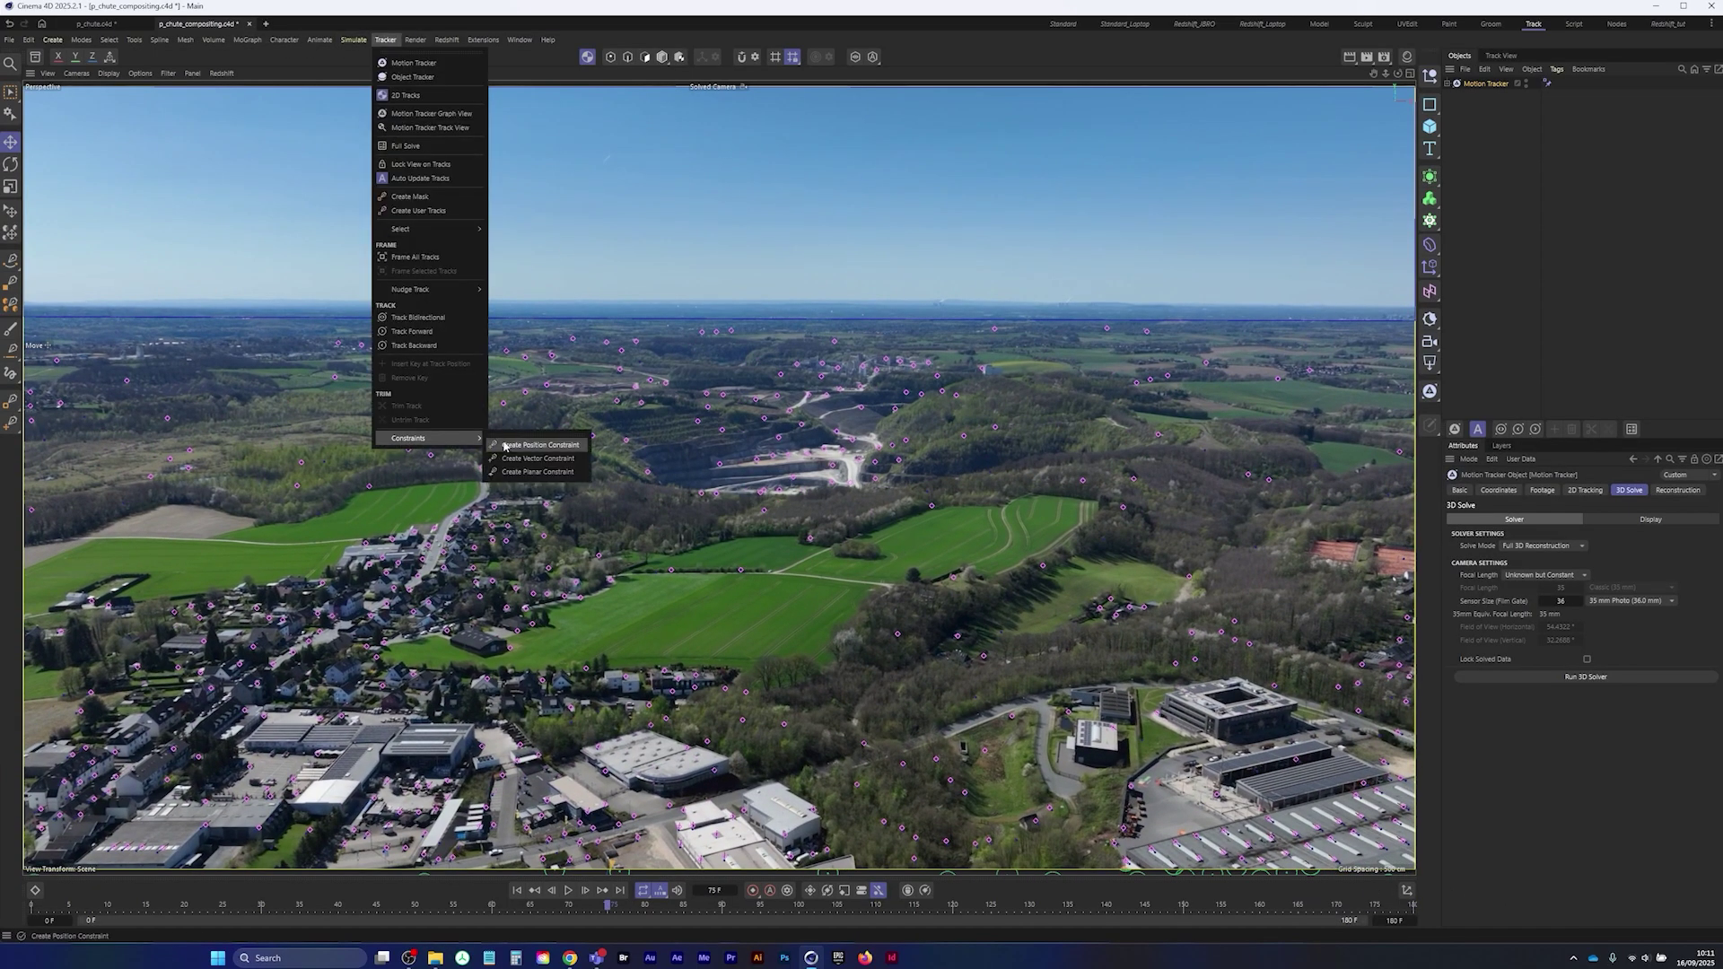
pyautogui.click(539, 445)
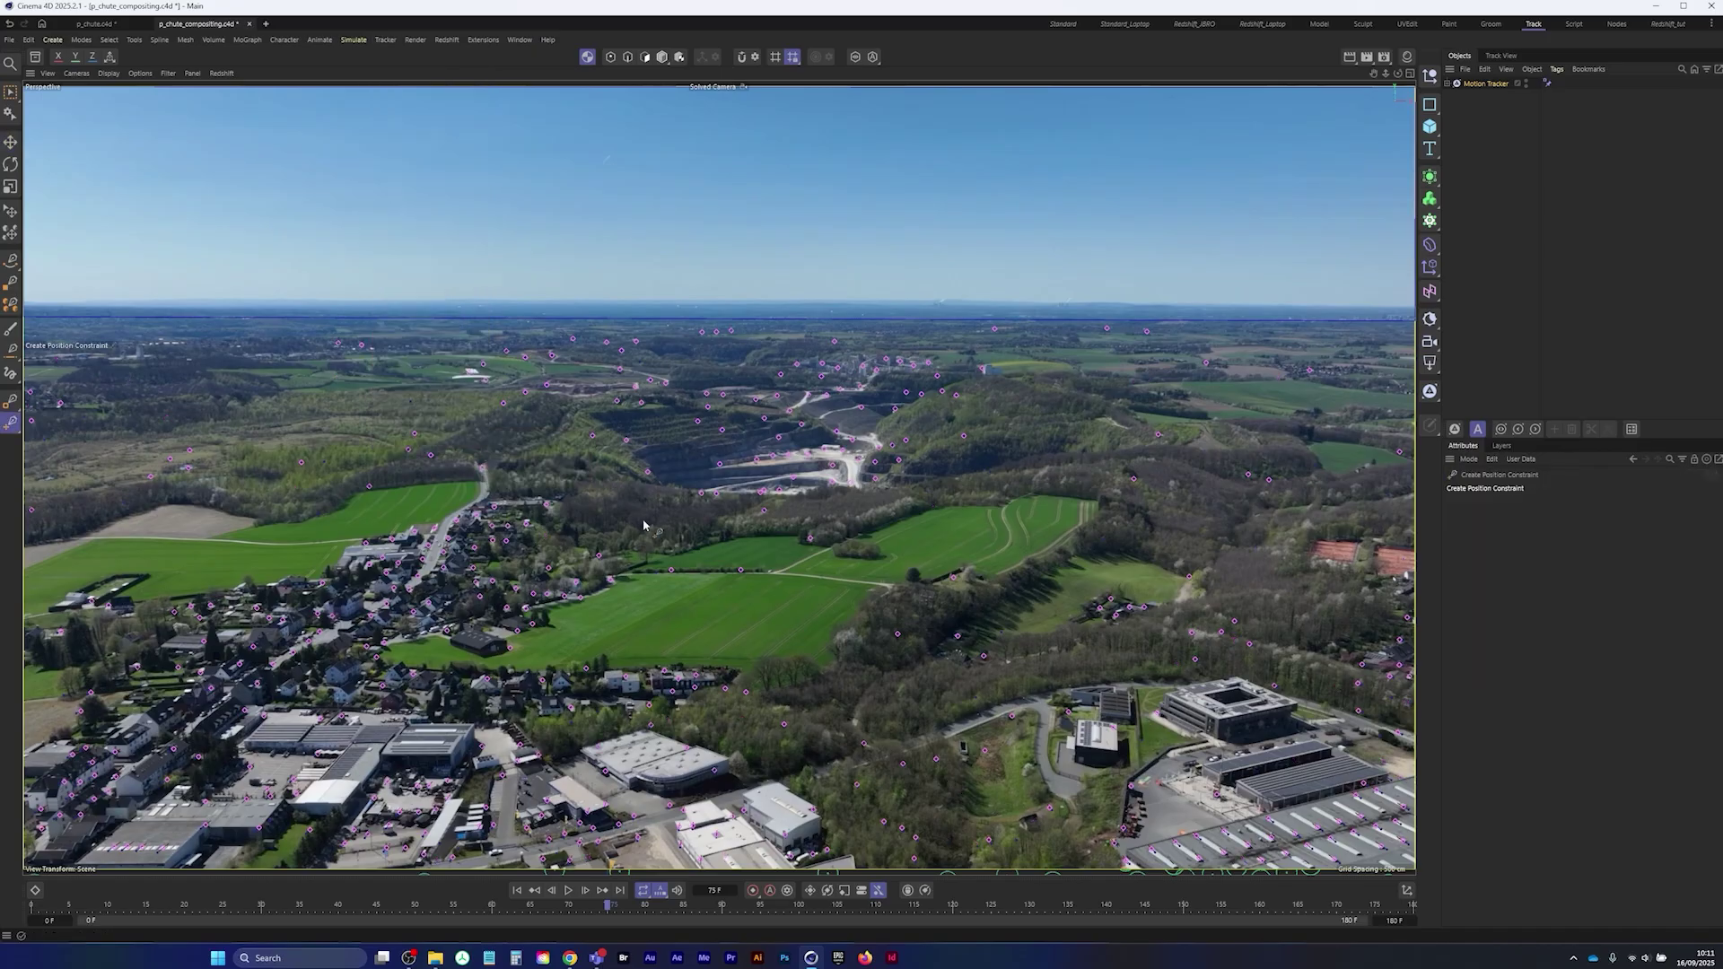
pyautogui.click(742, 571)
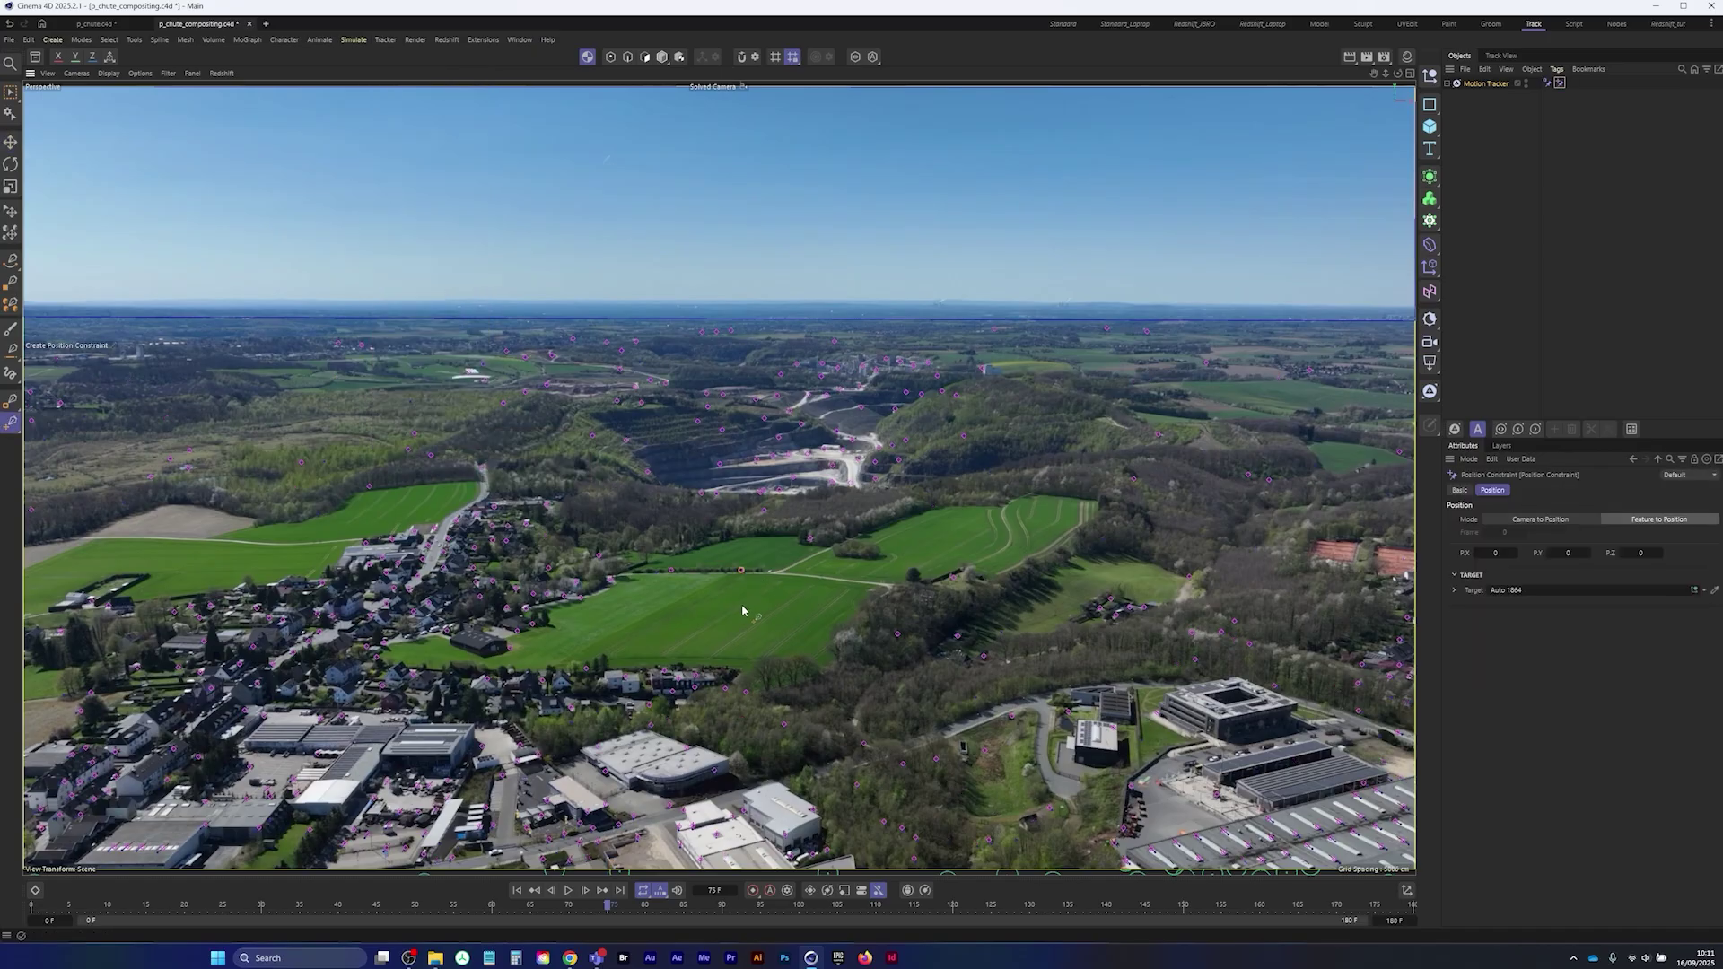
# - Deselect the tracker and add a default cube at the scene origin to check the scale
pyautogui.click(1499, 162)
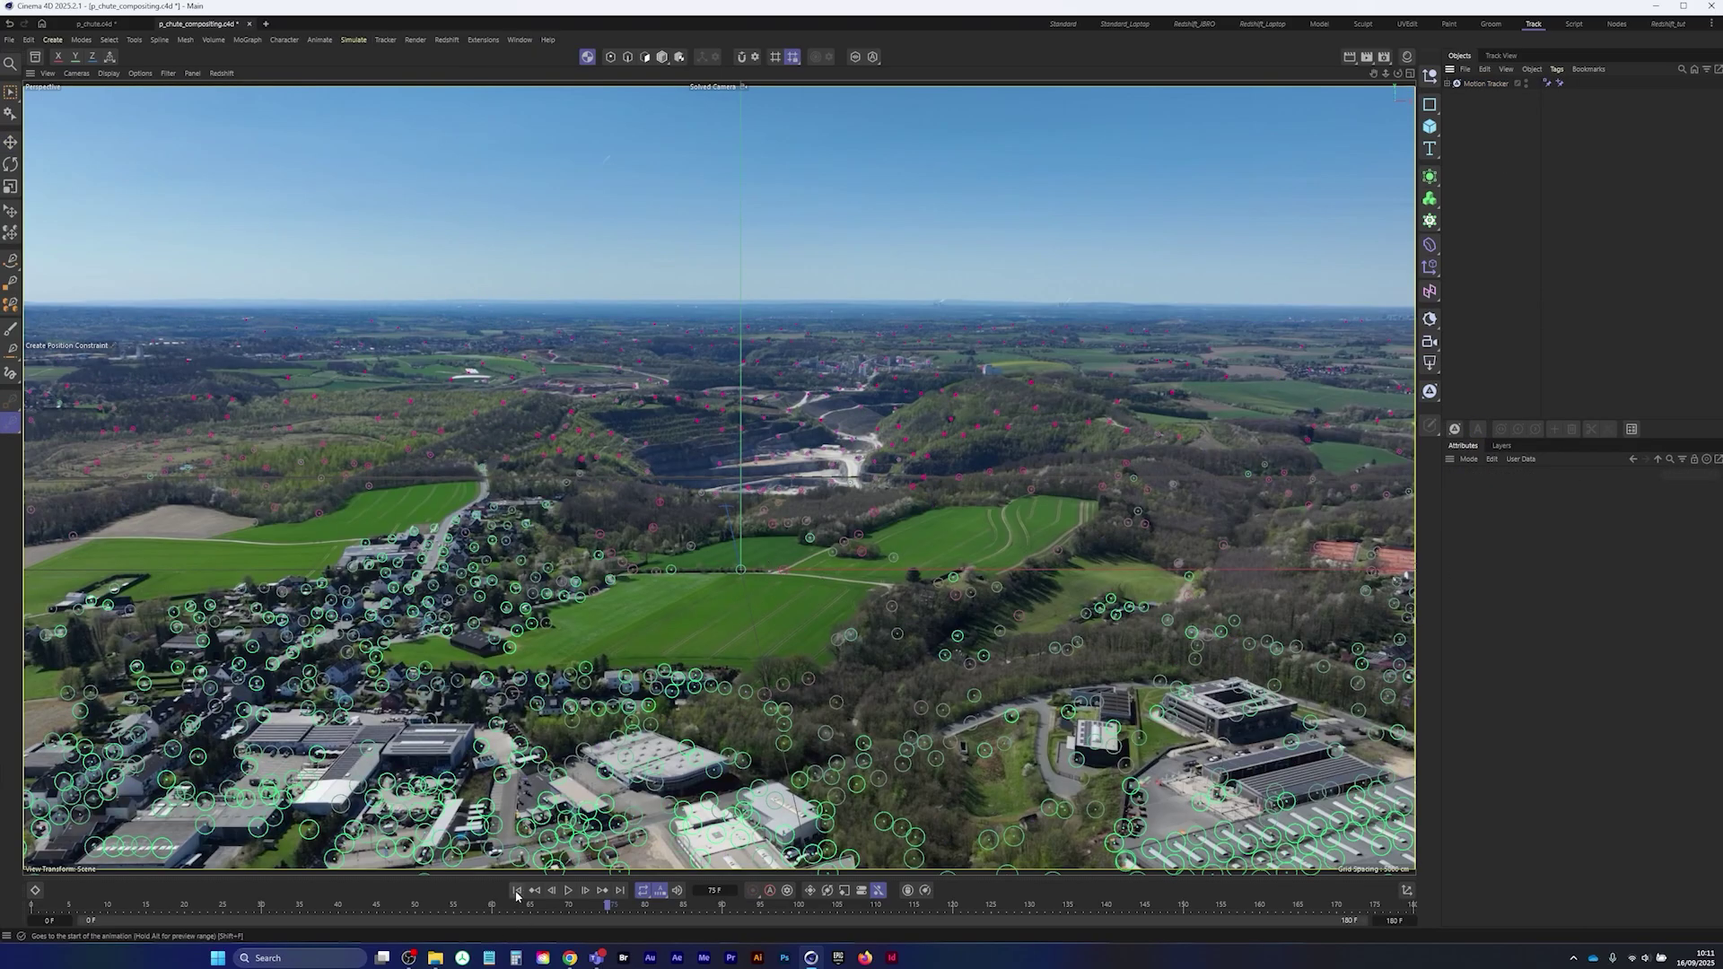
pyautogui.click(1429, 126)
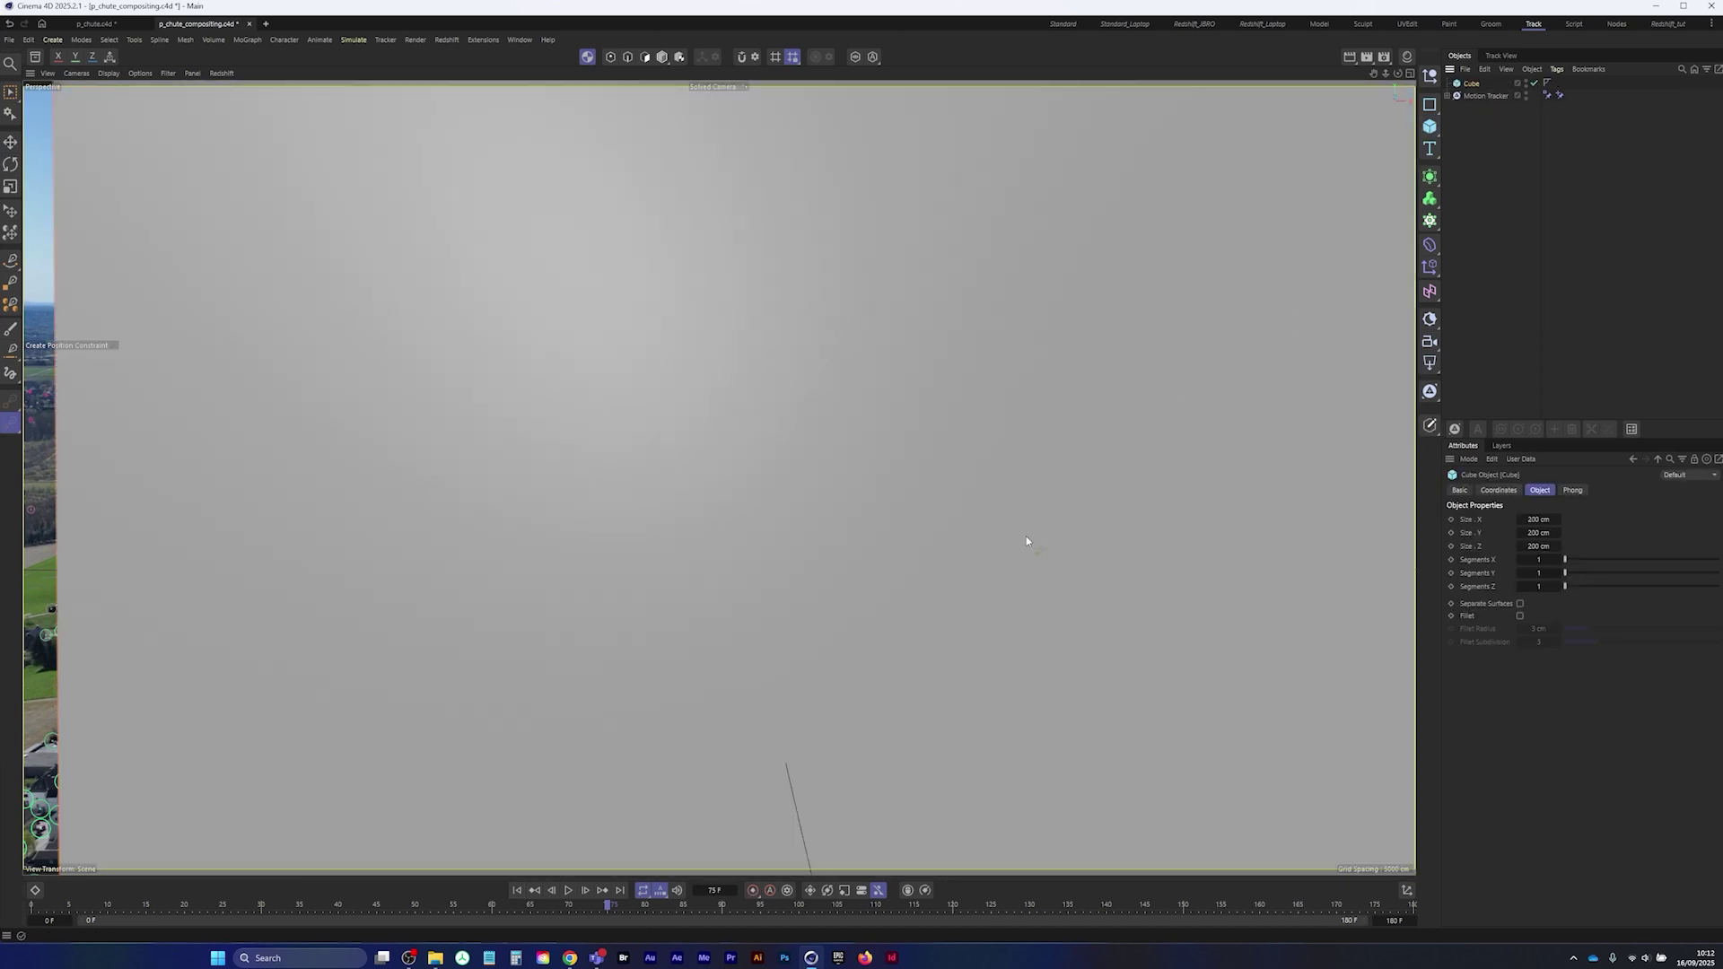
# - Create a vector constraint for the Motion Tracker between the origin track and another track along the central field boundary
pyautogui.click(1486, 95)
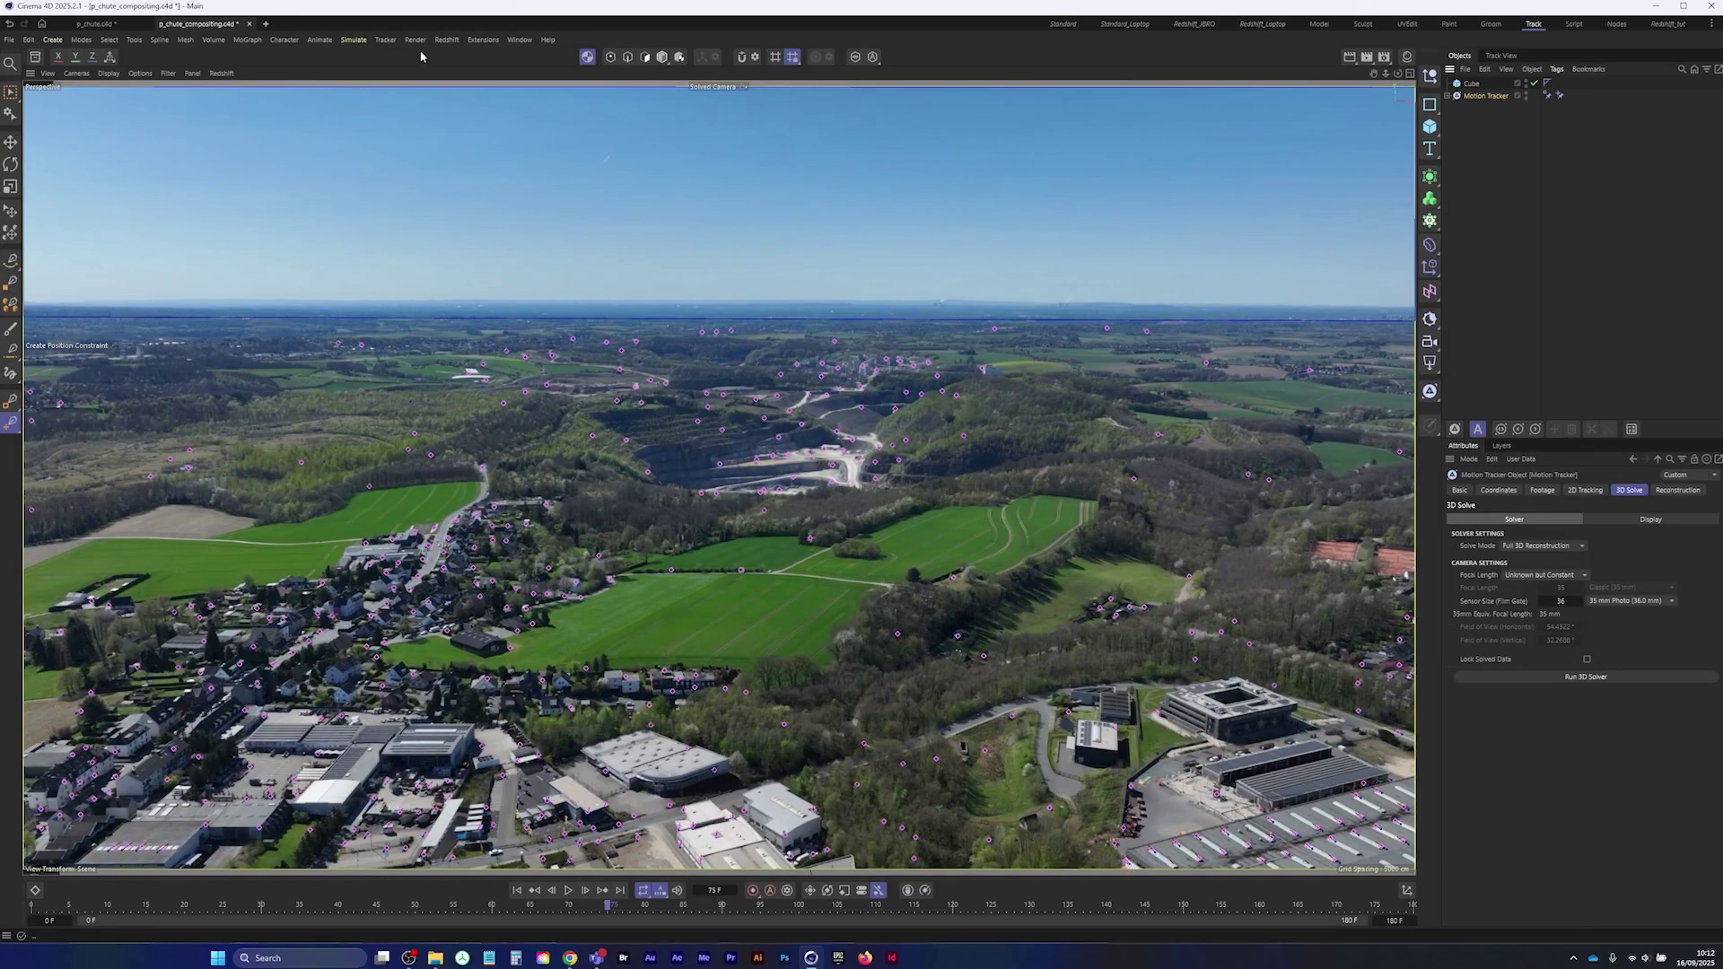
pyautogui.click(386, 40)
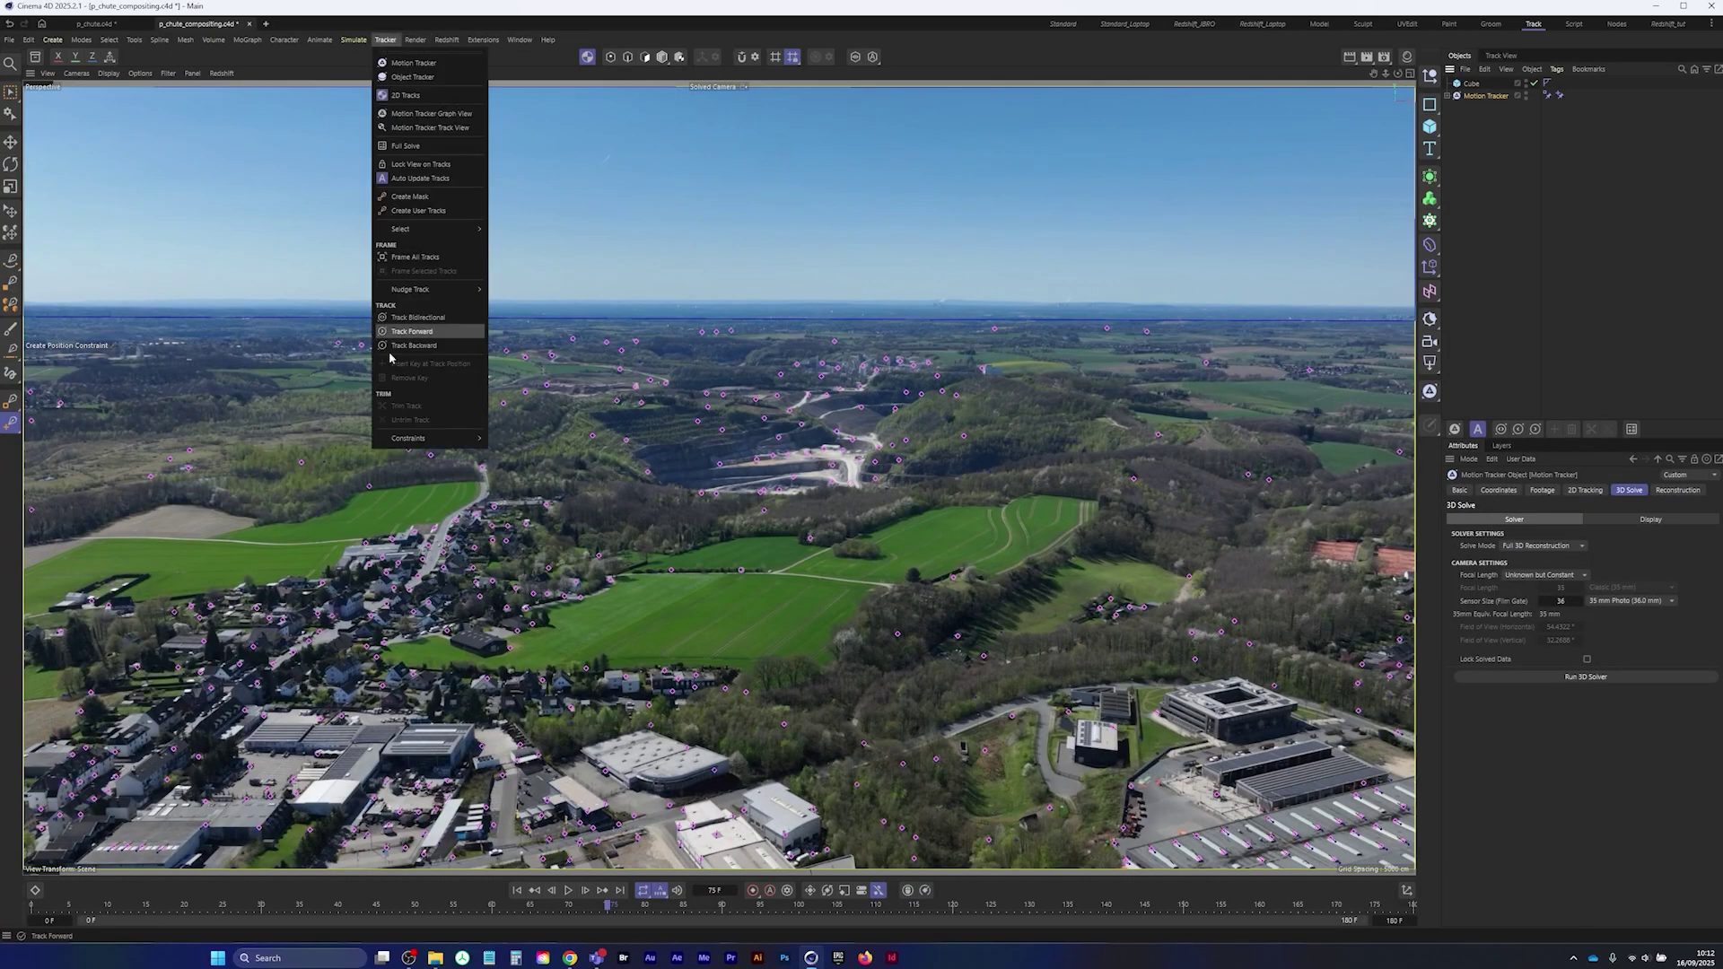
pyautogui.moveTo(417, 440)
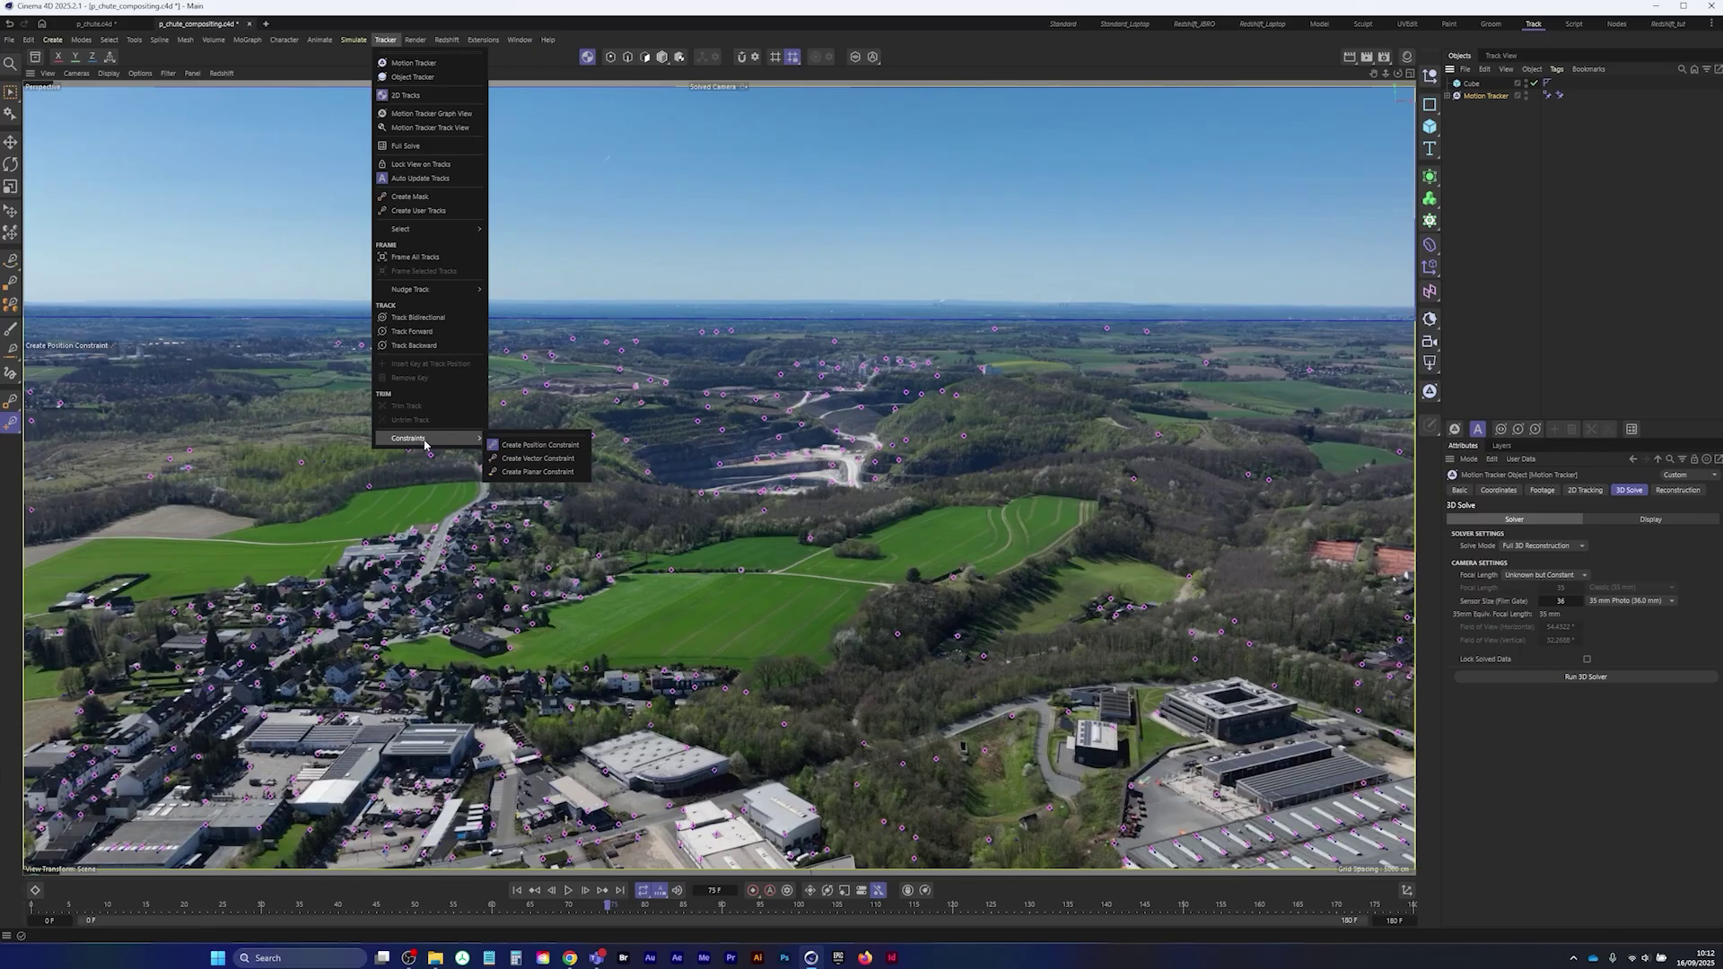
pyautogui.click(531, 460)
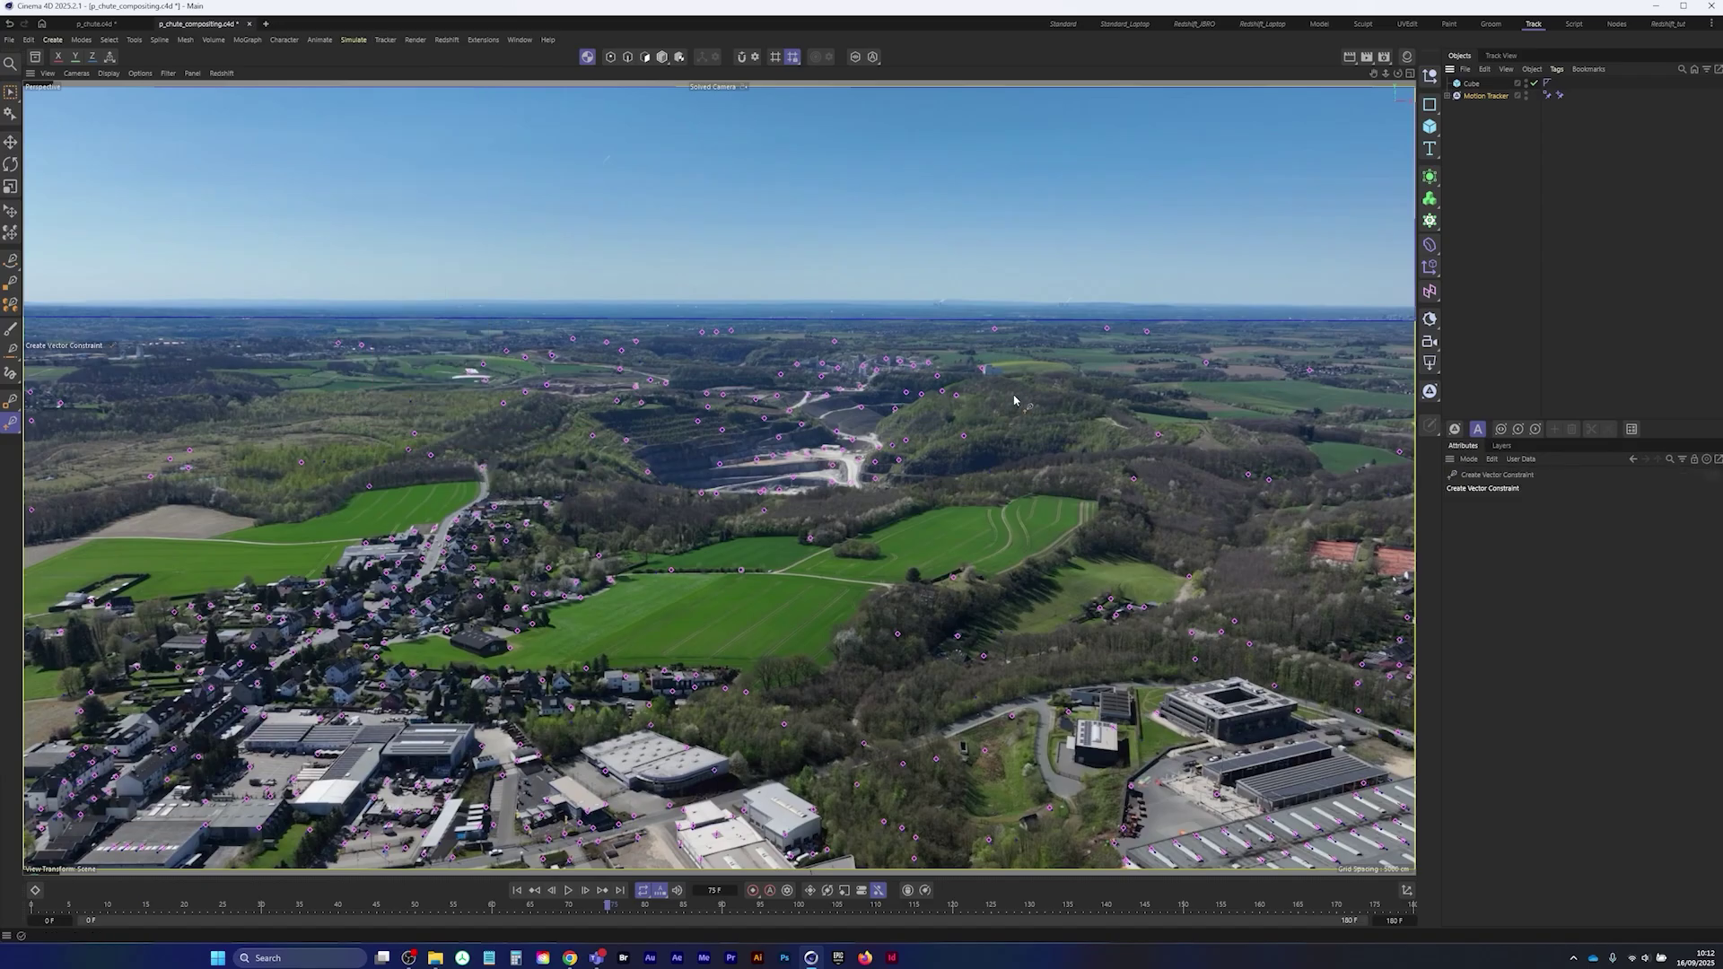
pyautogui.click(741, 571)
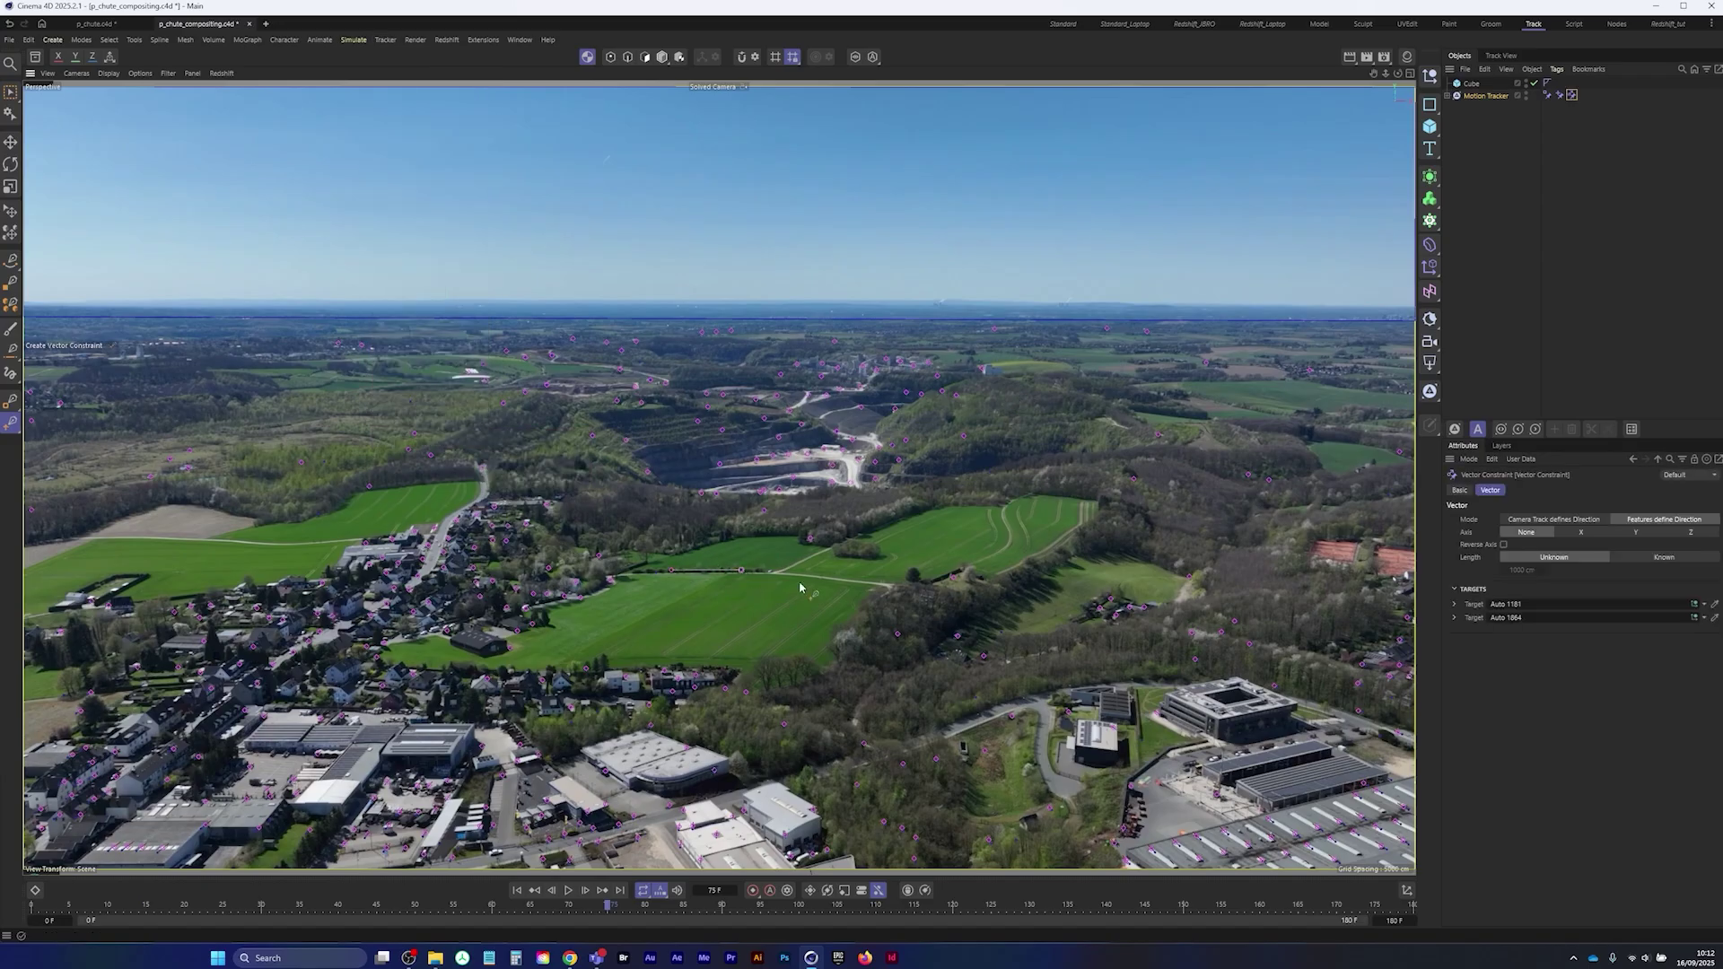
# - Align the vector constraint to the X axis and give it a known length of 100 cm
pyautogui.click(1588, 533)
pyautogui.click(1657, 558)
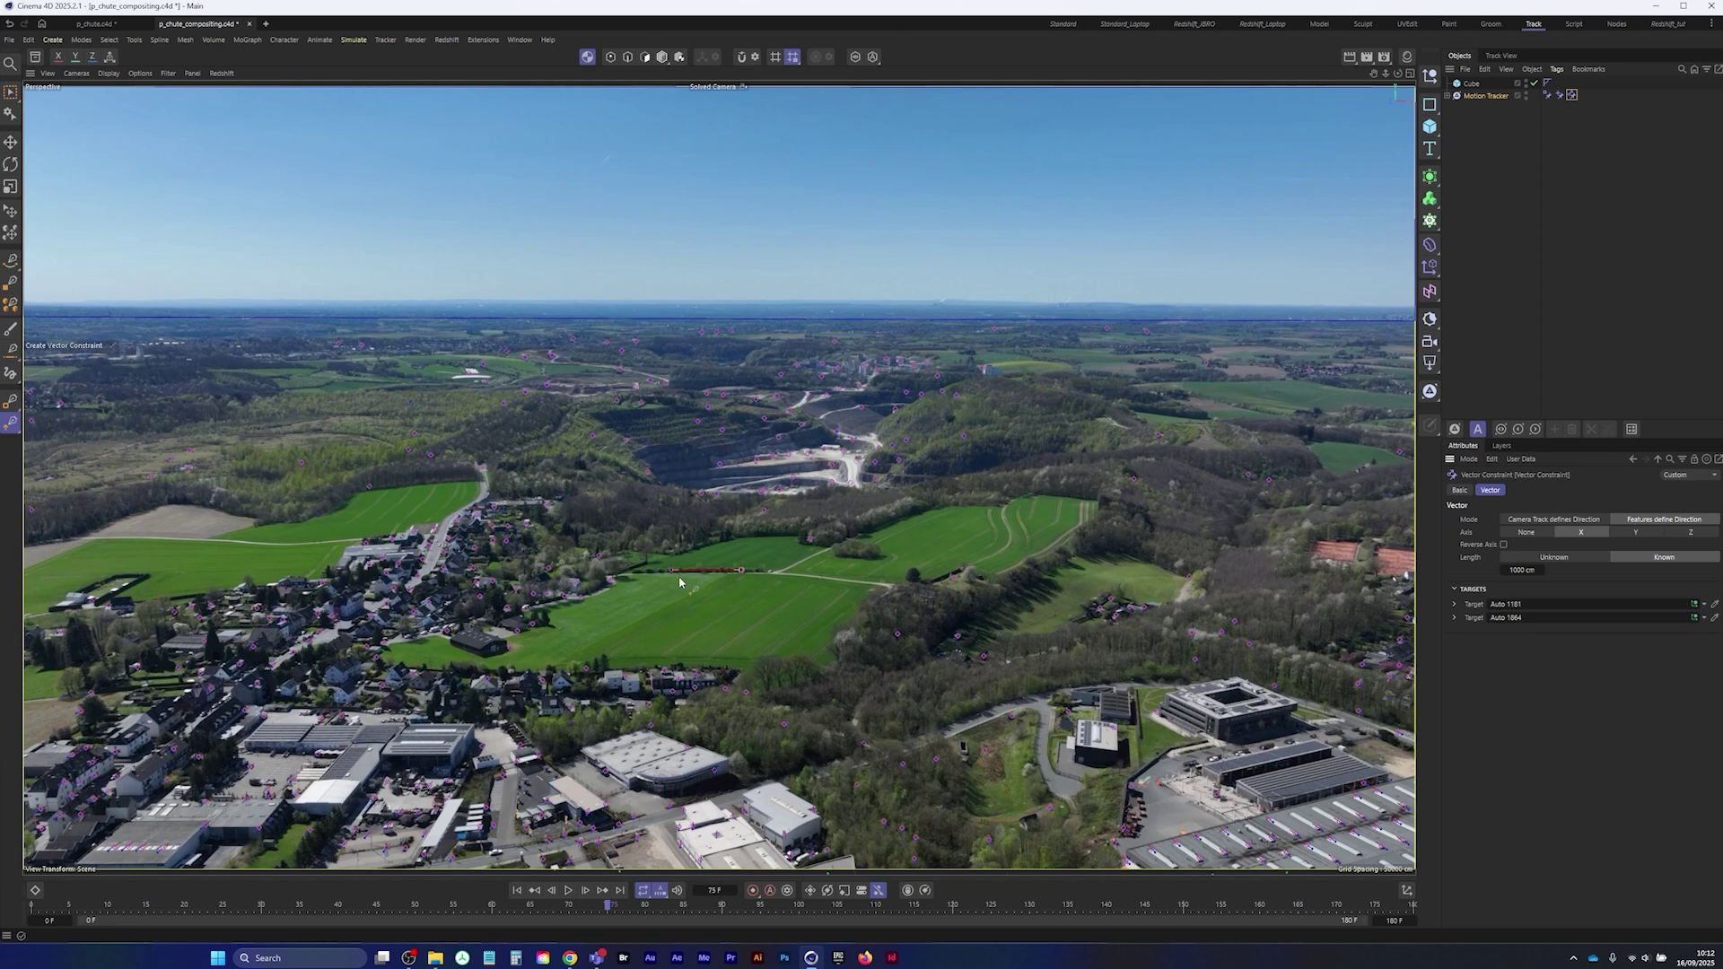
pyautogui.click(1537, 572)
pyautogui.write('100')
pyautogui.press('Return')
# - Disable the cube and add a Figure primitive at the origin as a human scale reference
pyautogui.click(1471, 83)
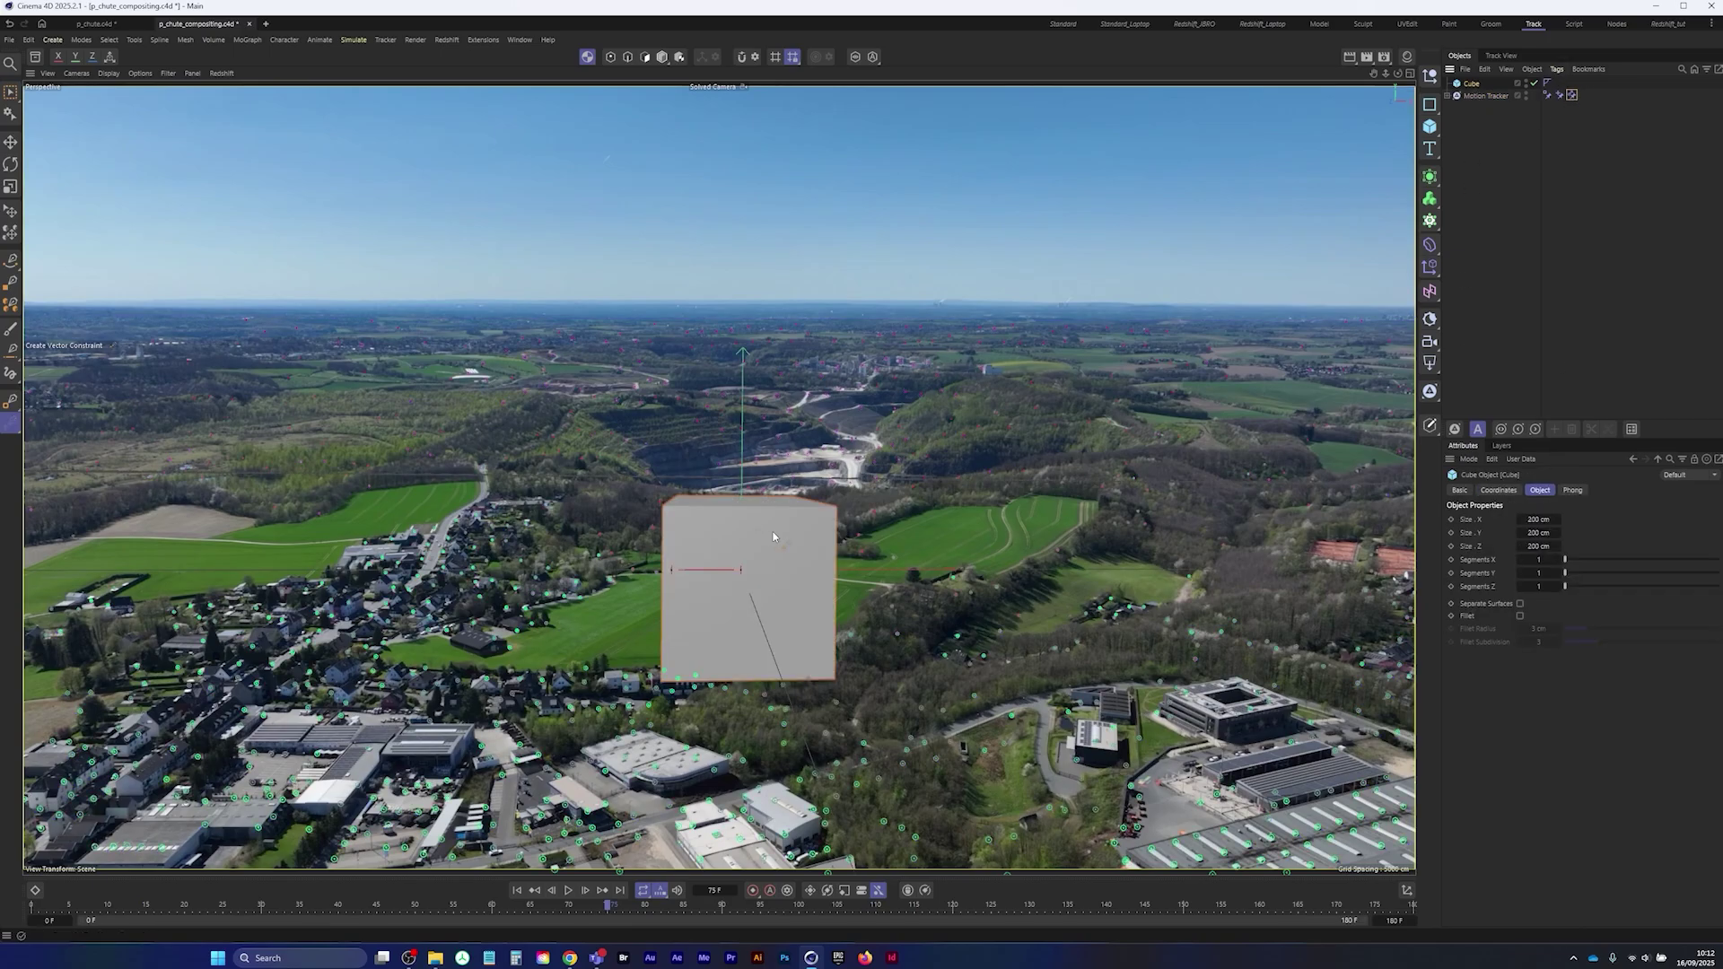
pyautogui.click(1535, 84)
pyautogui.click(1430, 126)
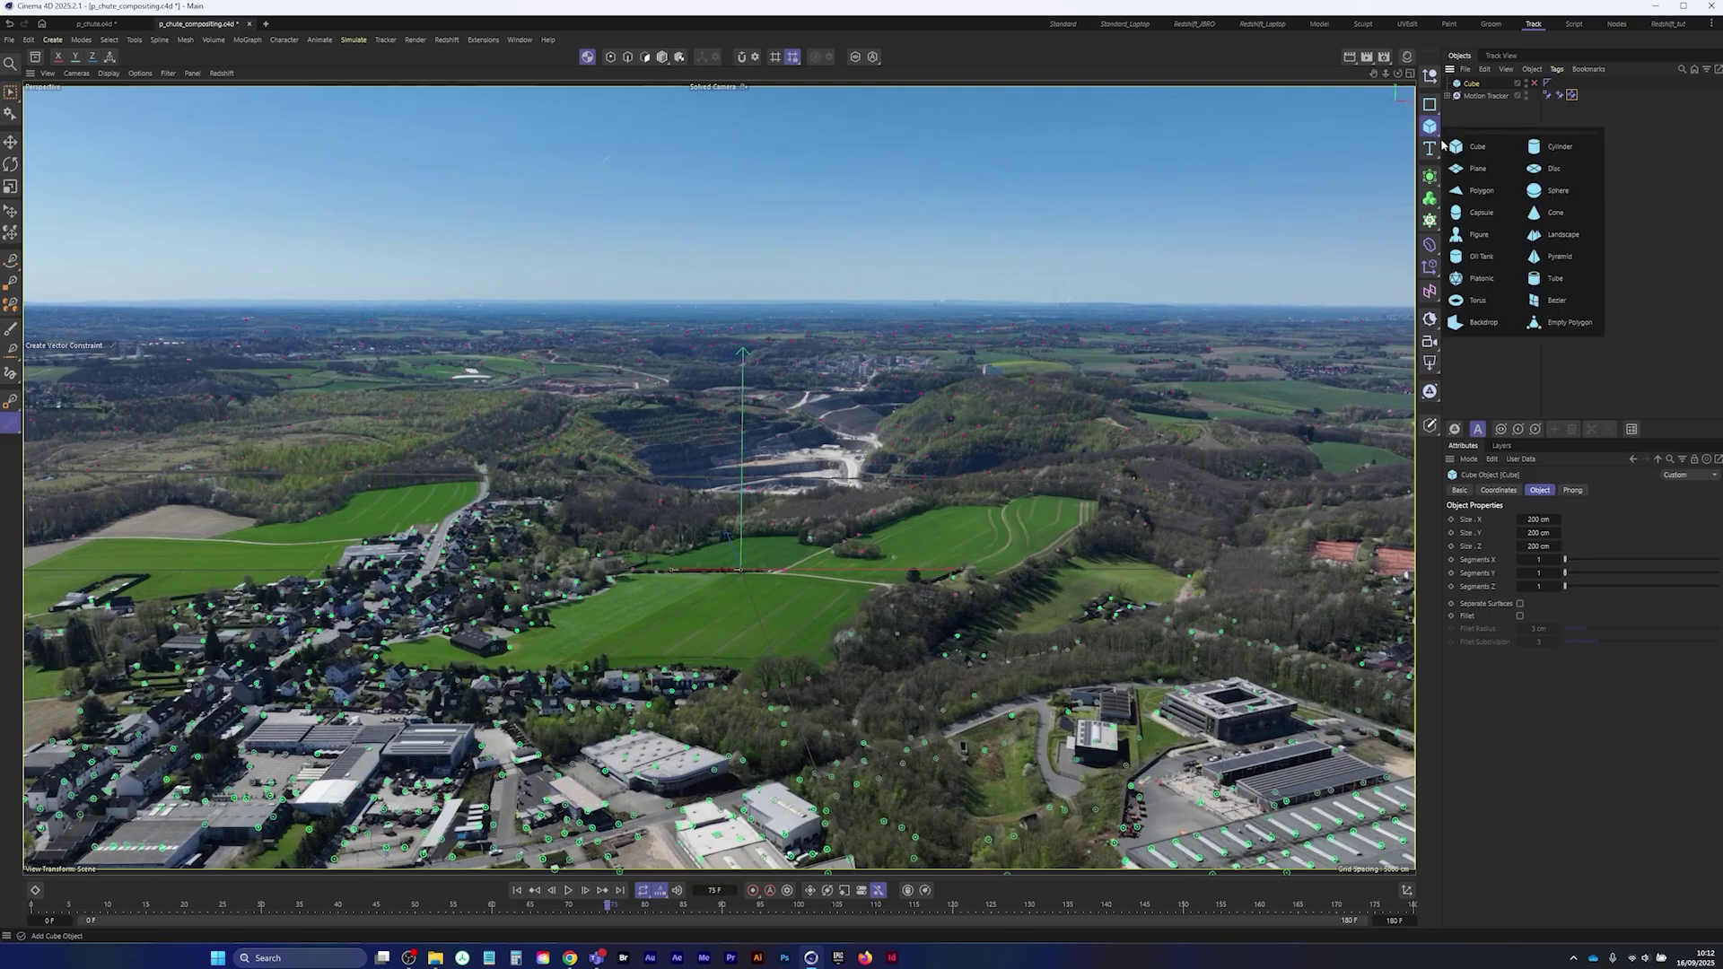
pyautogui.click(1479, 235)
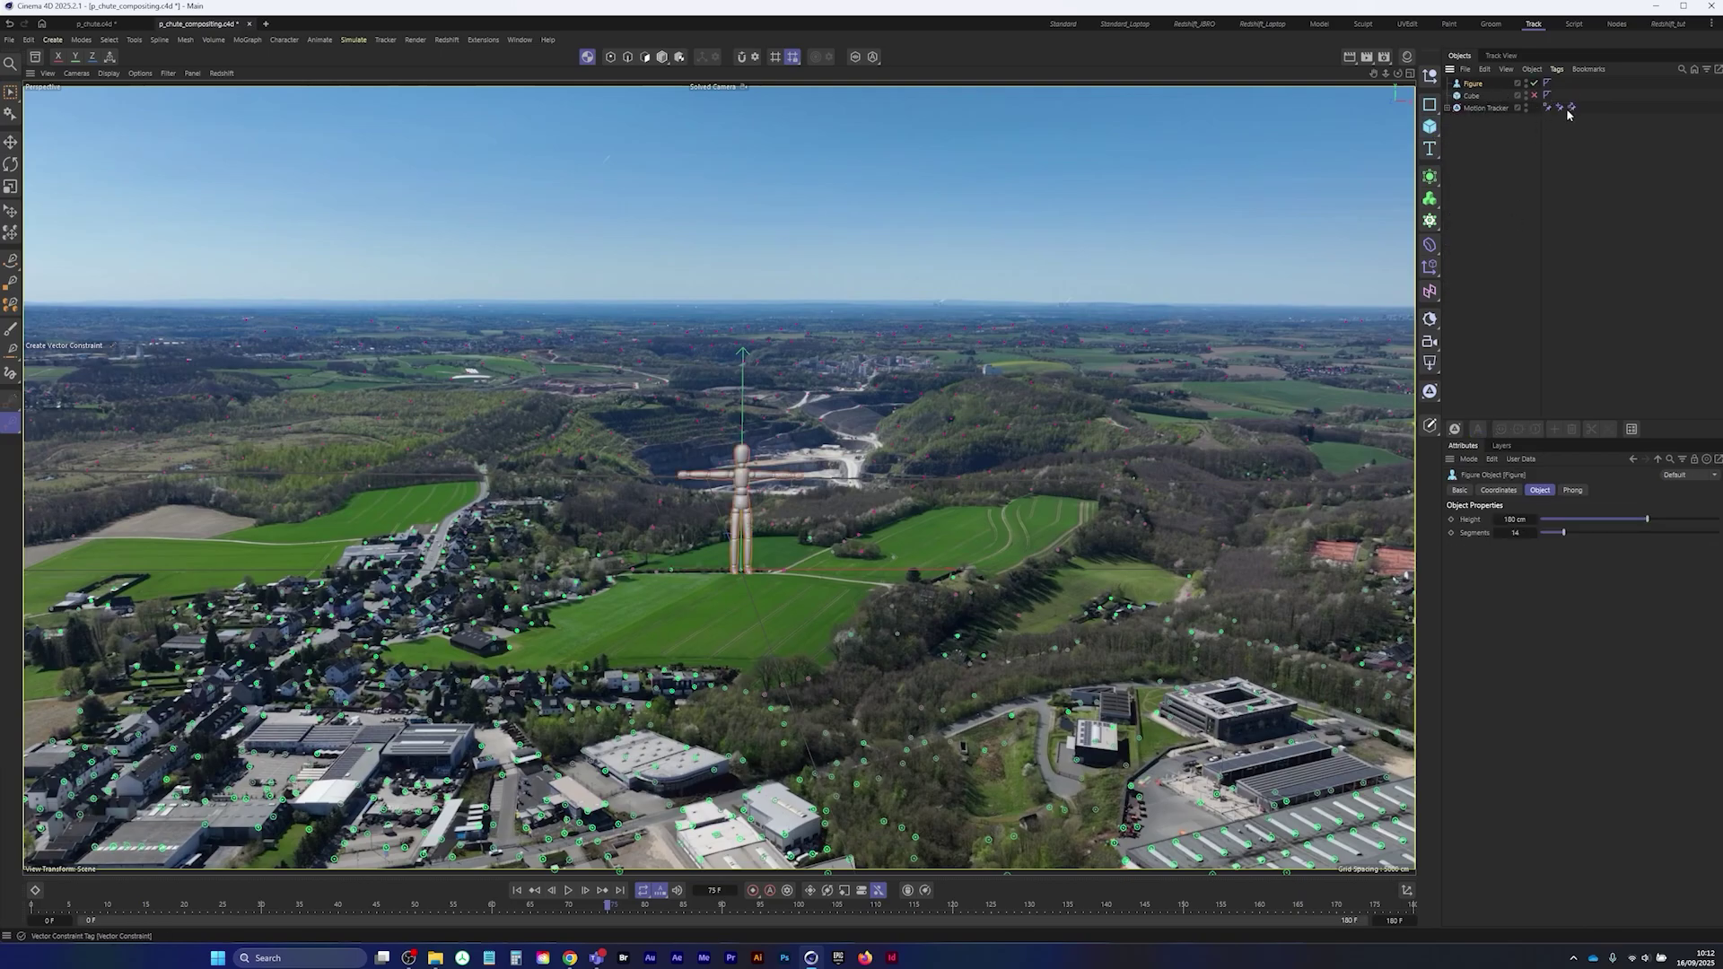
# - Set the vector constraint's known length to 300 cm to scale the scene relative to the figure
pyautogui.click(1571, 109)
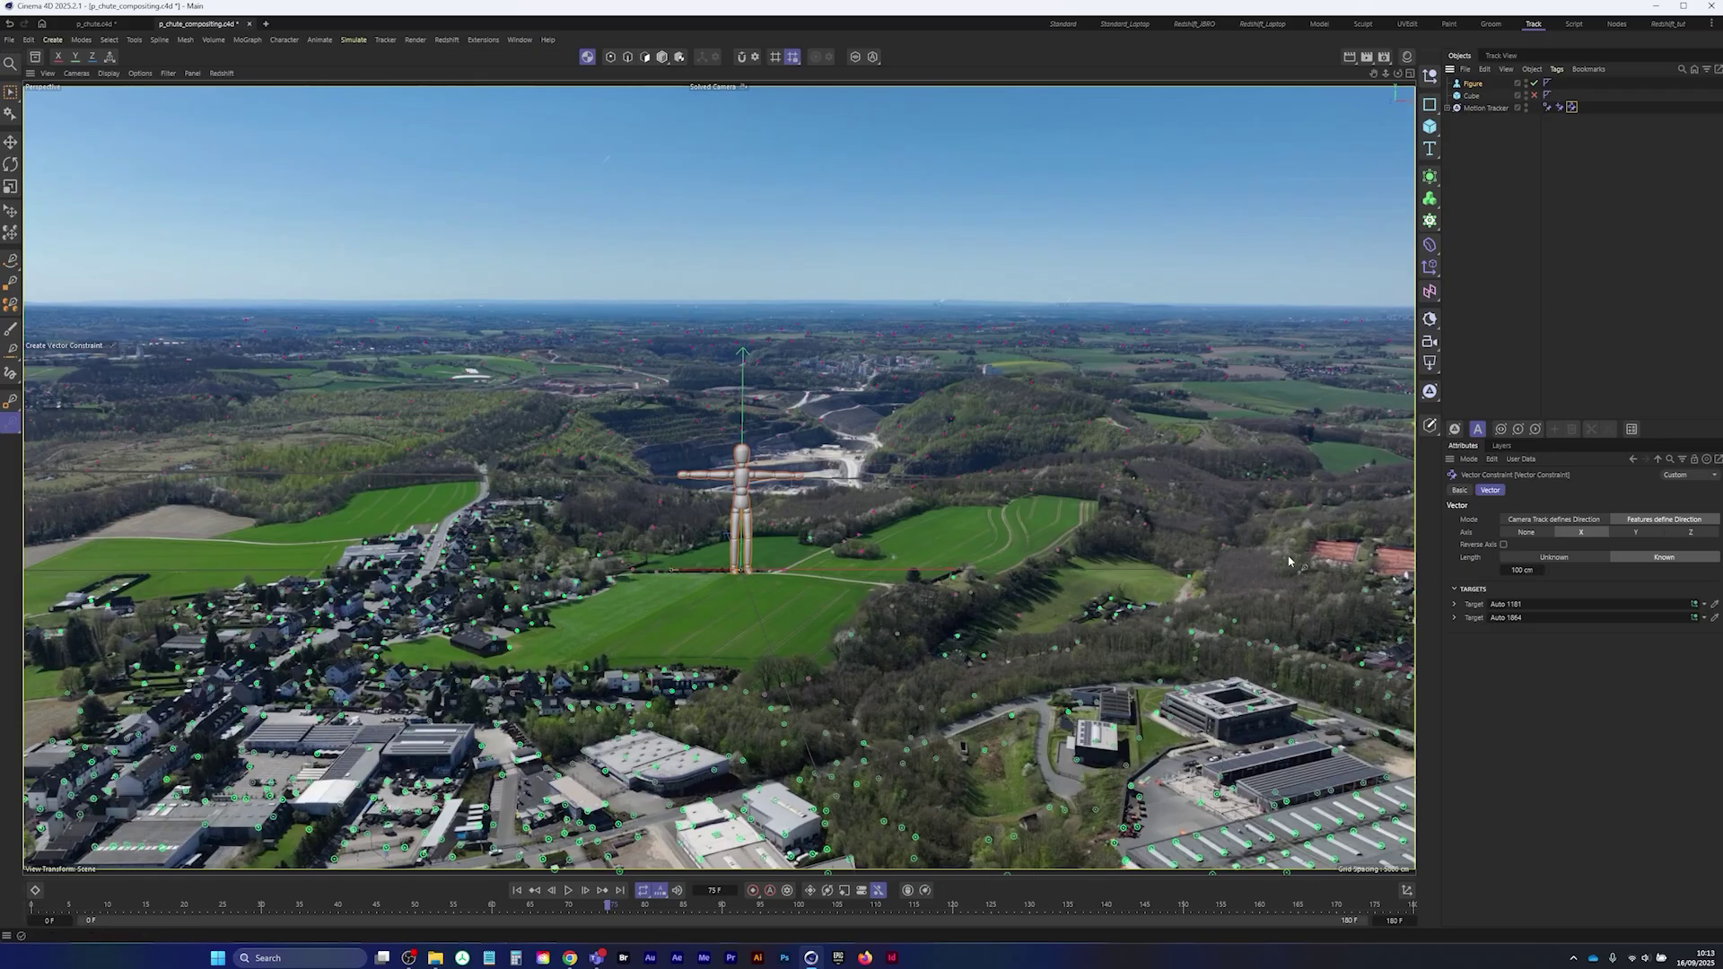
pyautogui.click(1523, 570)
pyautogui.write('300')
pyautogui.press('Return')
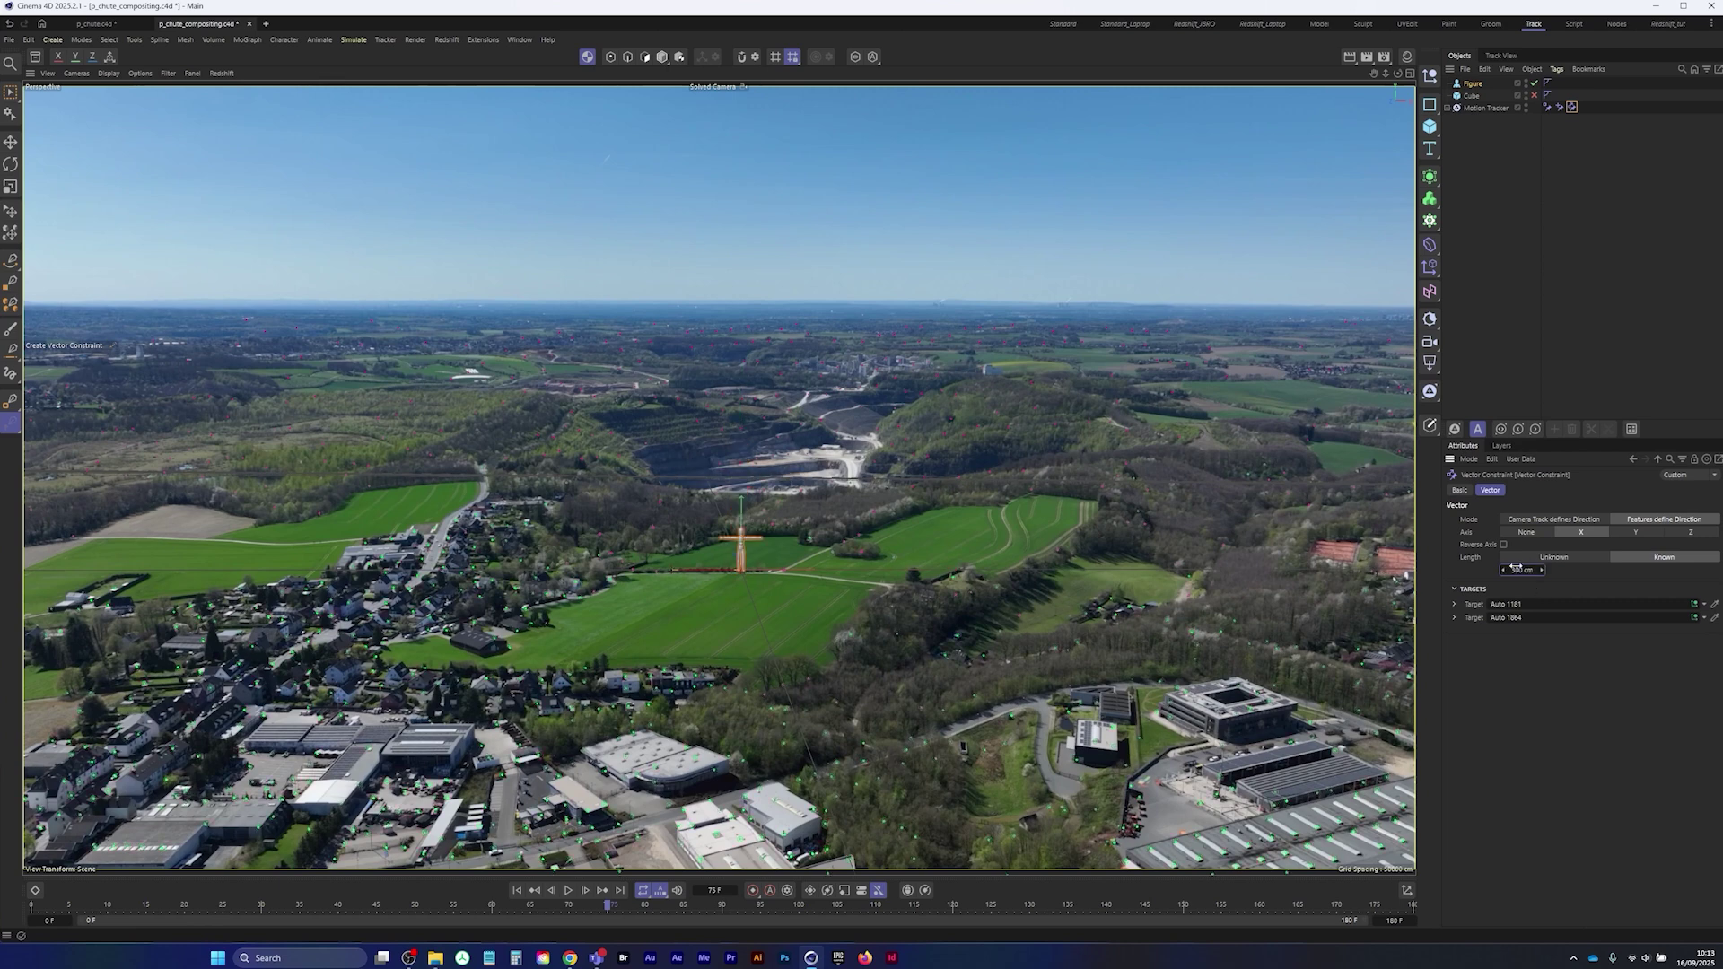
pyautogui.press('space')
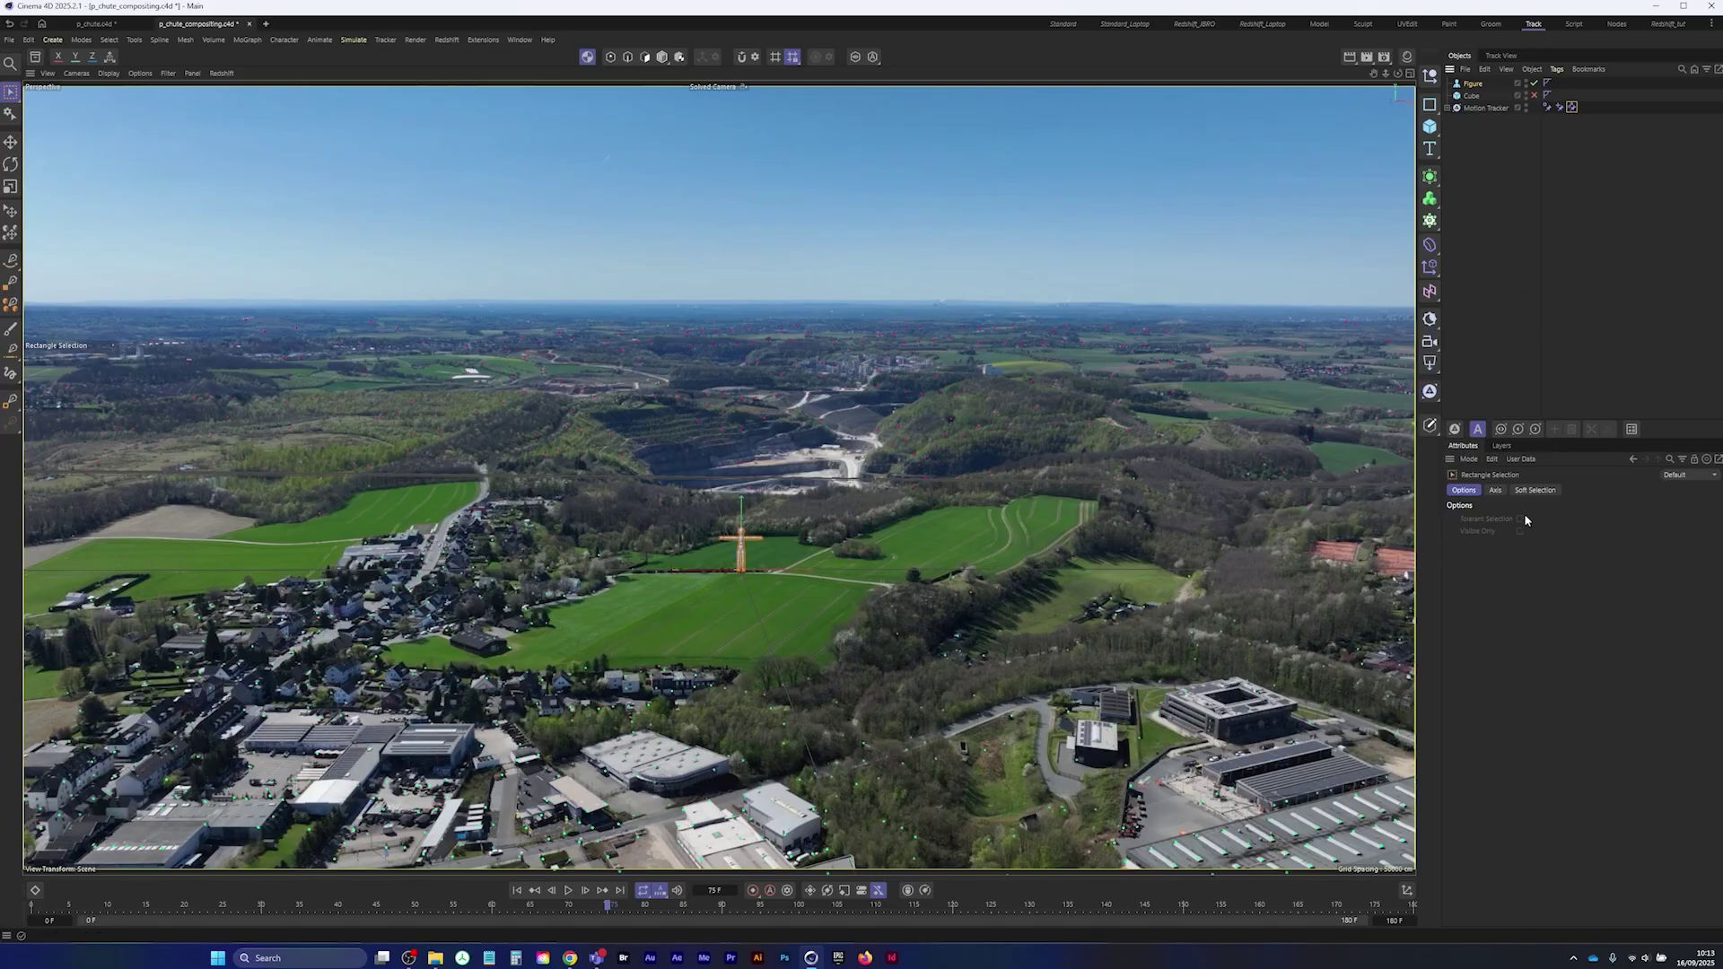
# - Increase the vector constraint's known length to 1200 cm and finally to 1500 cm to refine the scene scale
pyautogui.click(1571, 107)
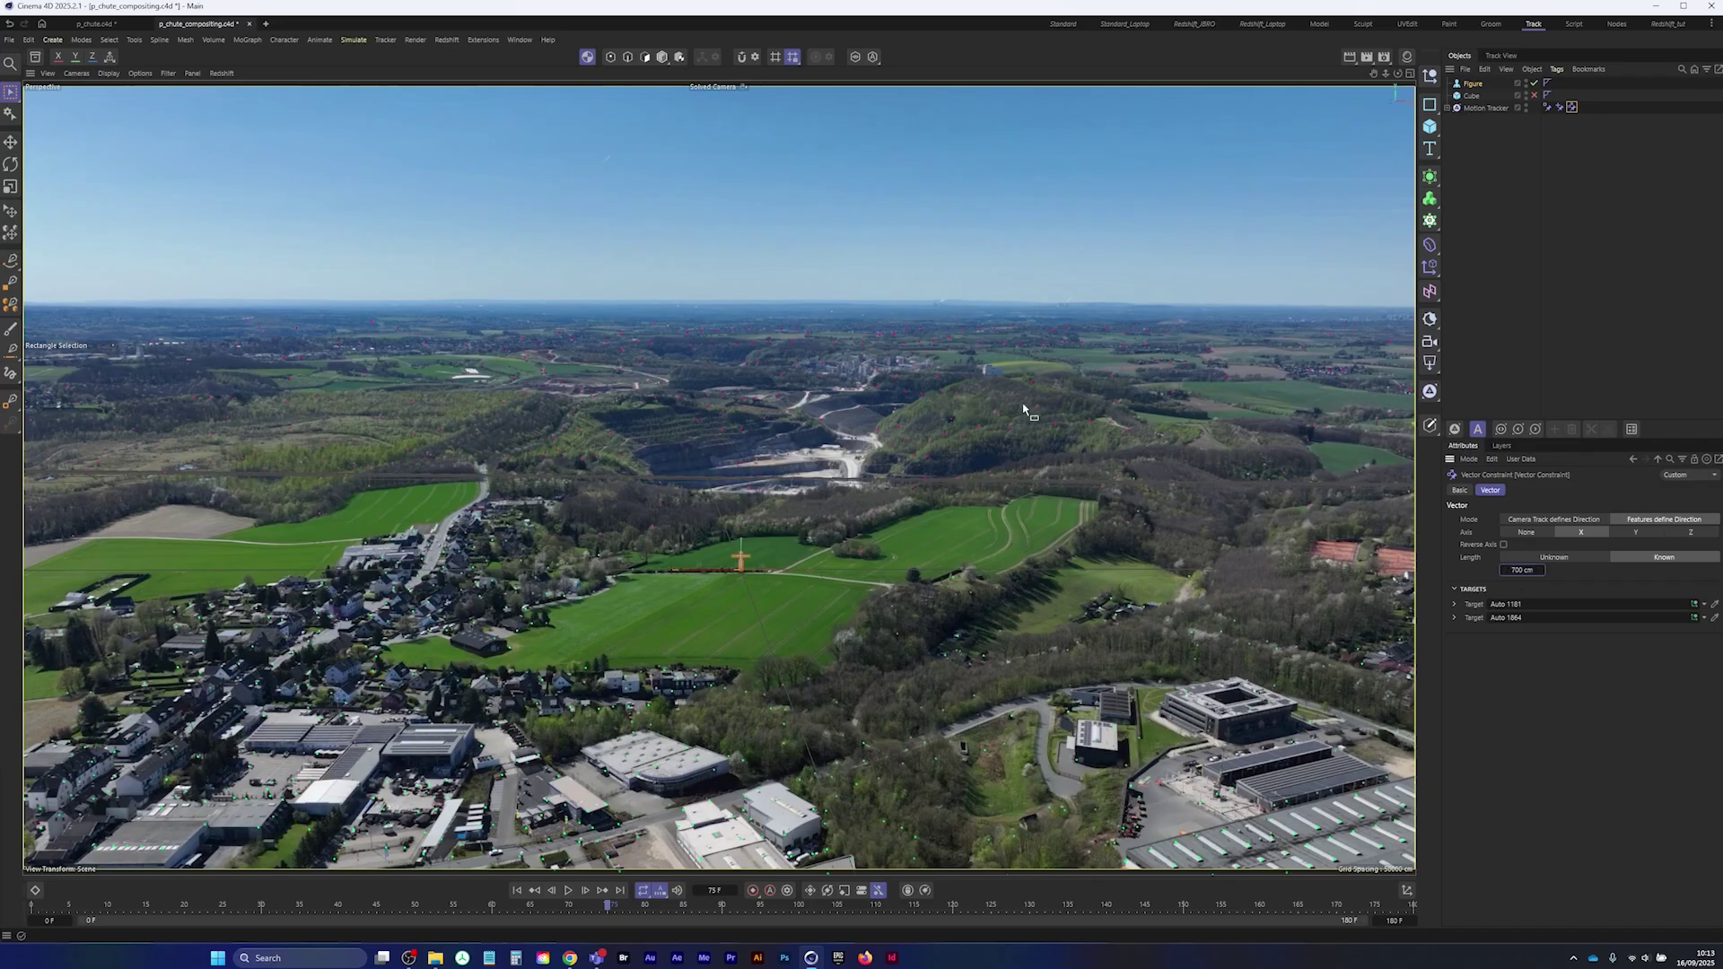
pyautogui.doubleClick(1522, 571)
pyautogui.press('BackSpace')
pyautogui.write('1200')
pyautogui.press('Return')
pyautogui.click(1523, 571)
pyautogui.write('1500')
pyautogui.press('Return')
pyautogui.click(1524, 242)
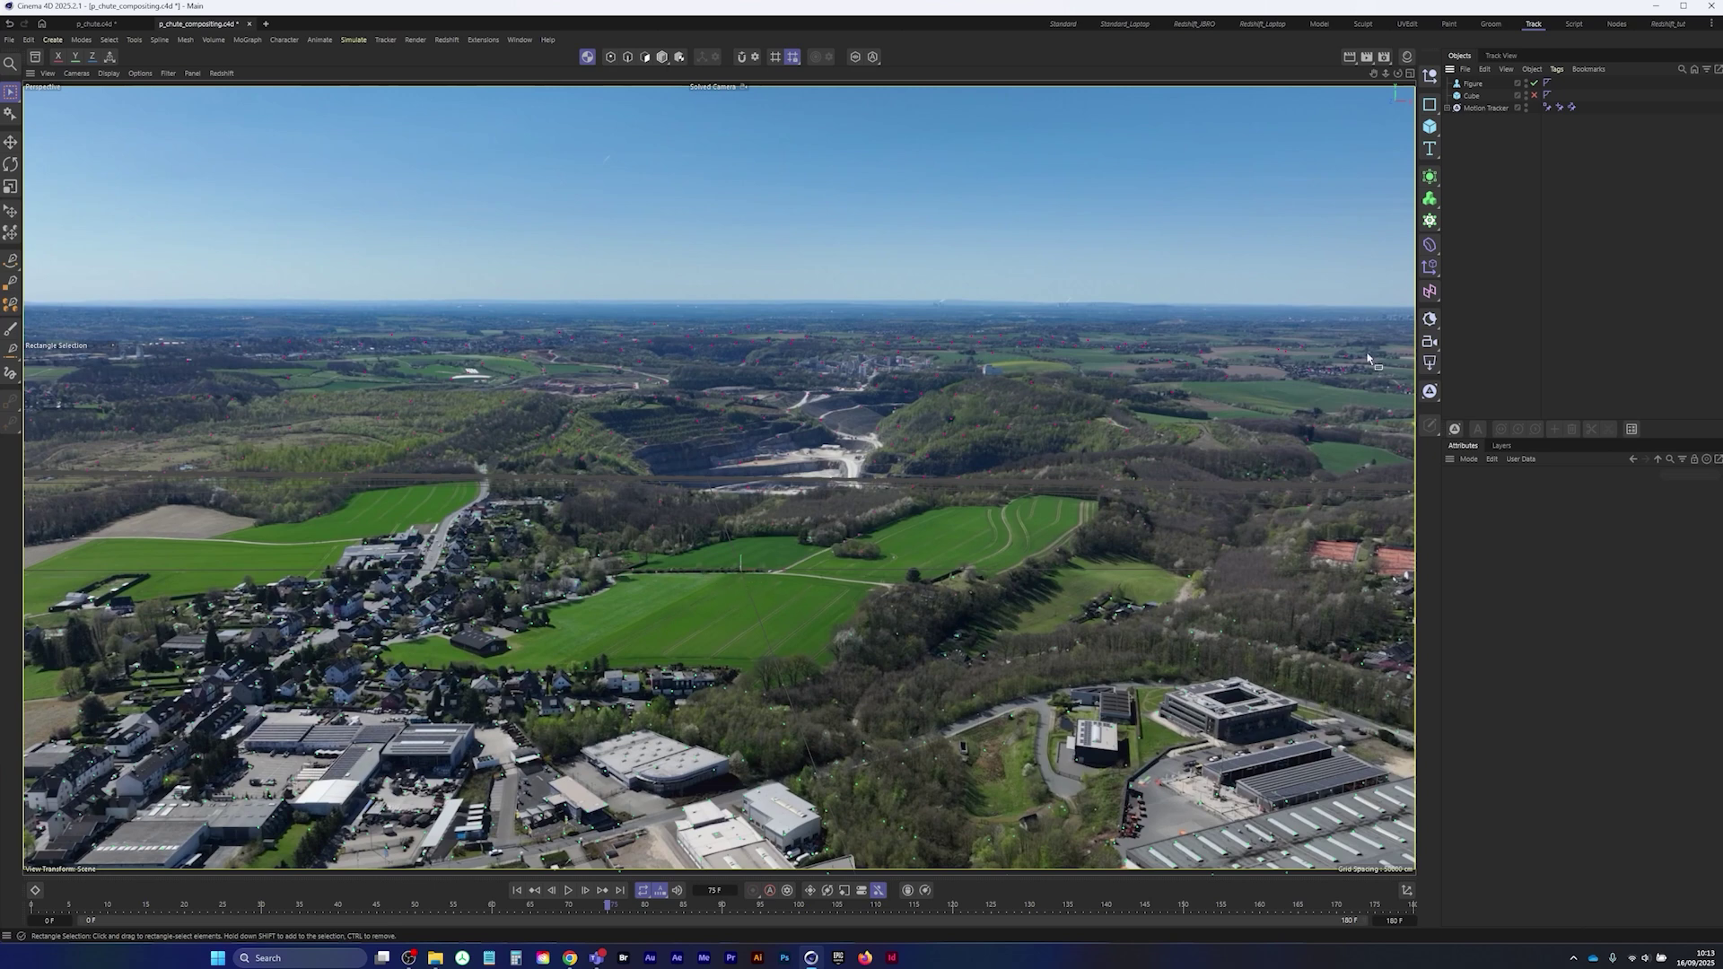
# - Delete the Figure and Cube reference objects, including a fresh default cube added at the origin as a scale check
pyautogui.click(1473, 84)
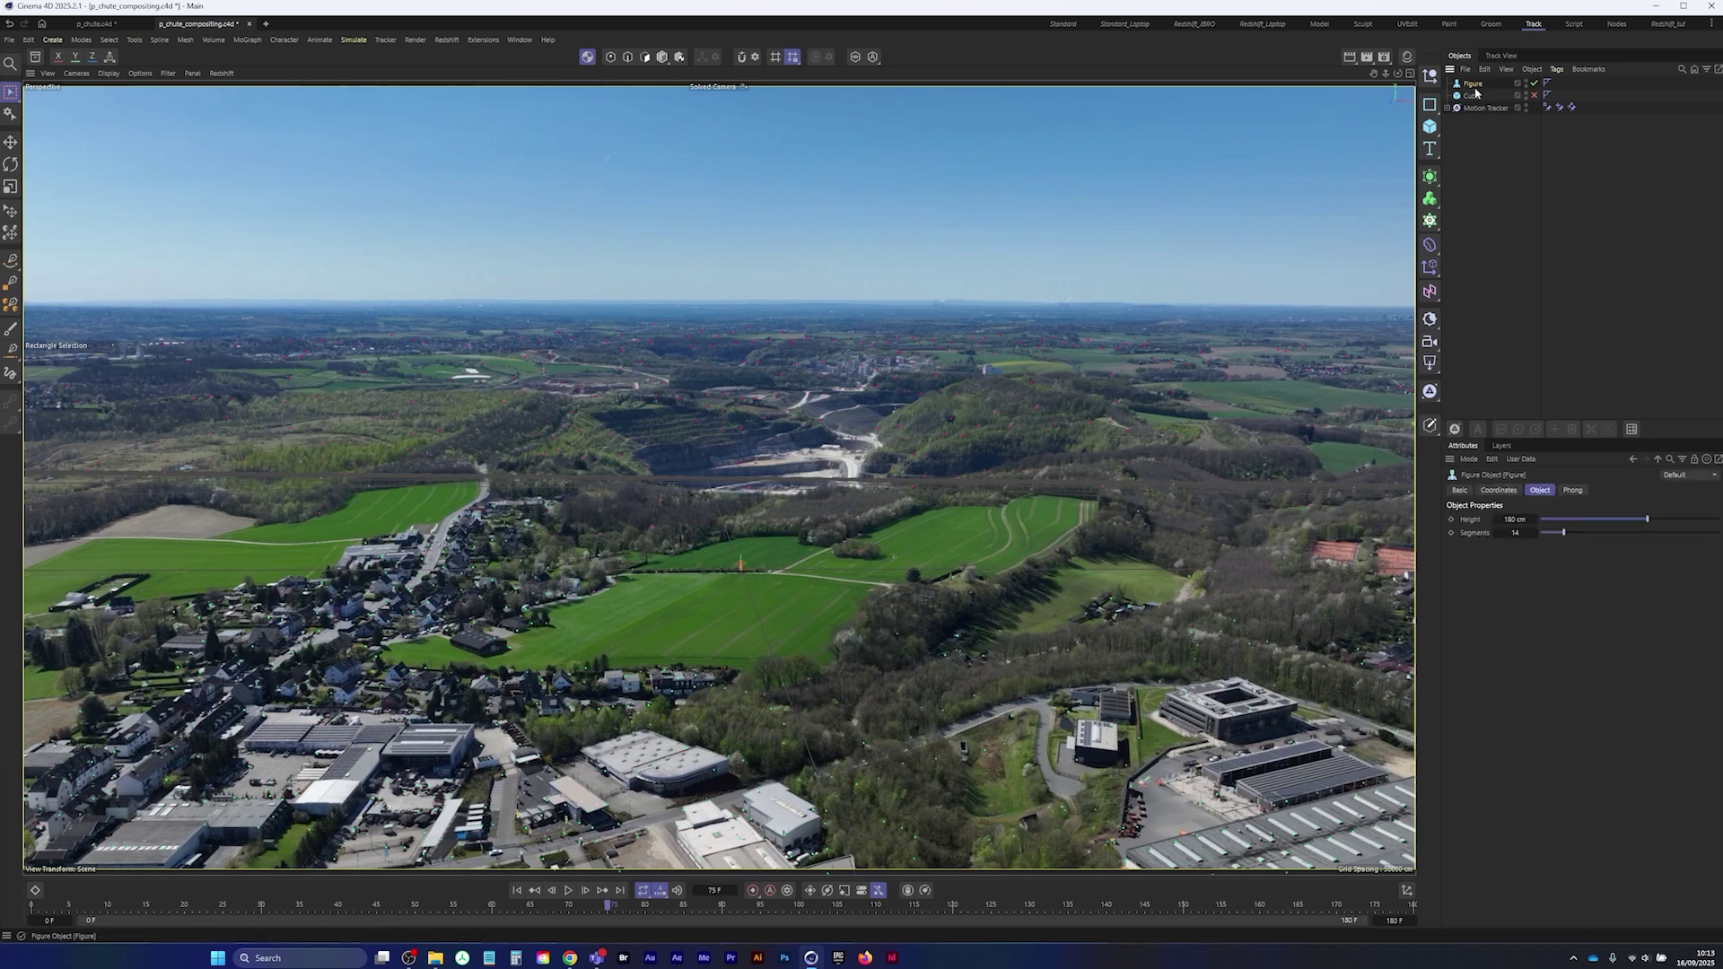
pyautogui.press('Delete')
pyautogui.click(1475, 85)
pyautogui.press('Delete')
pyautogui.click(1430, 127)
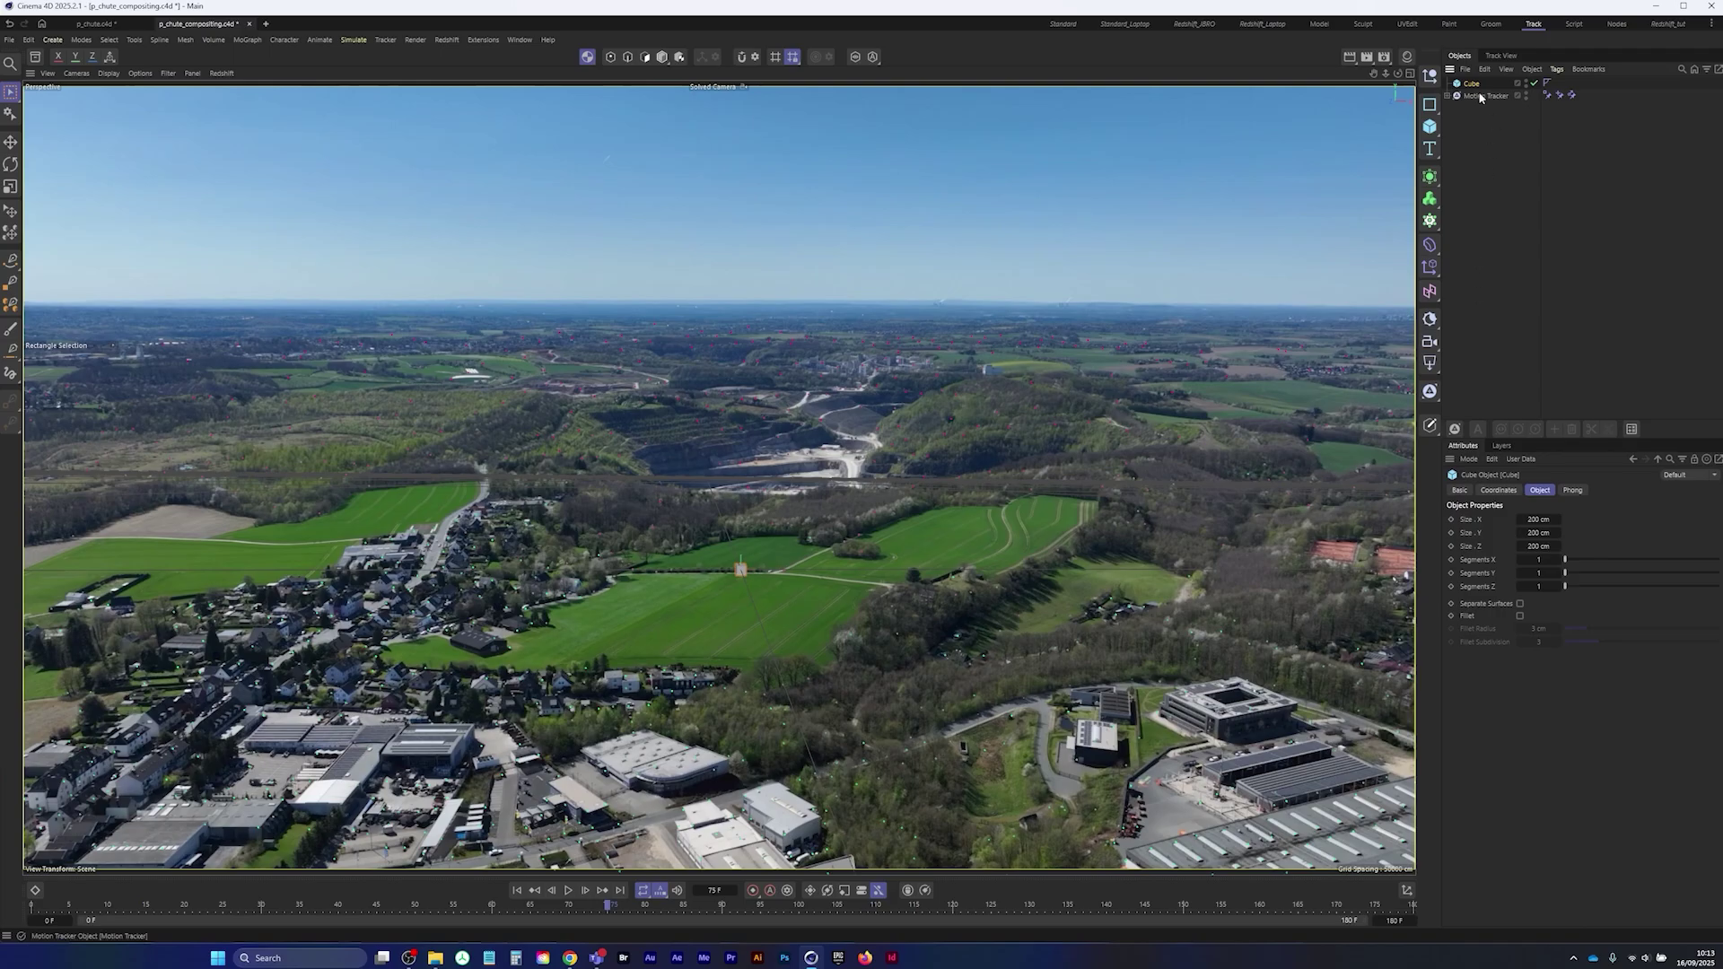
pyautogui.press('Delete')
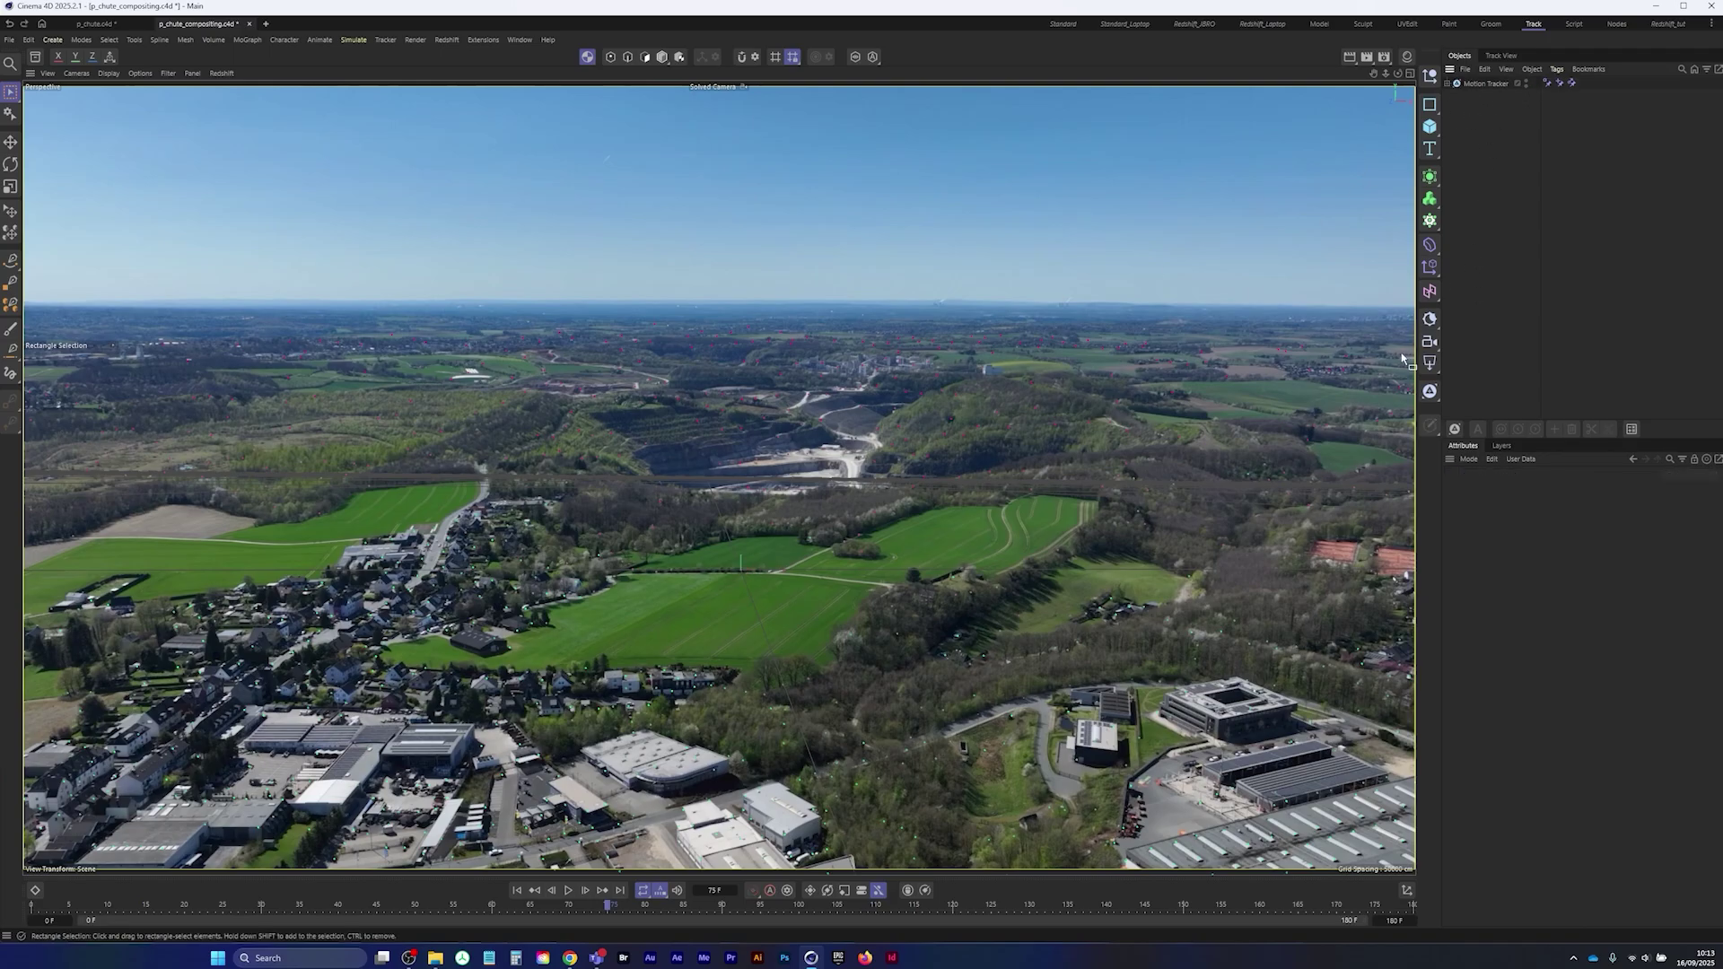
# - Save the project and merge the p_chute.abc Alembic file into it with the default import settings
pyautogui.click(9, 39)
pyautogui.click(40, 197)
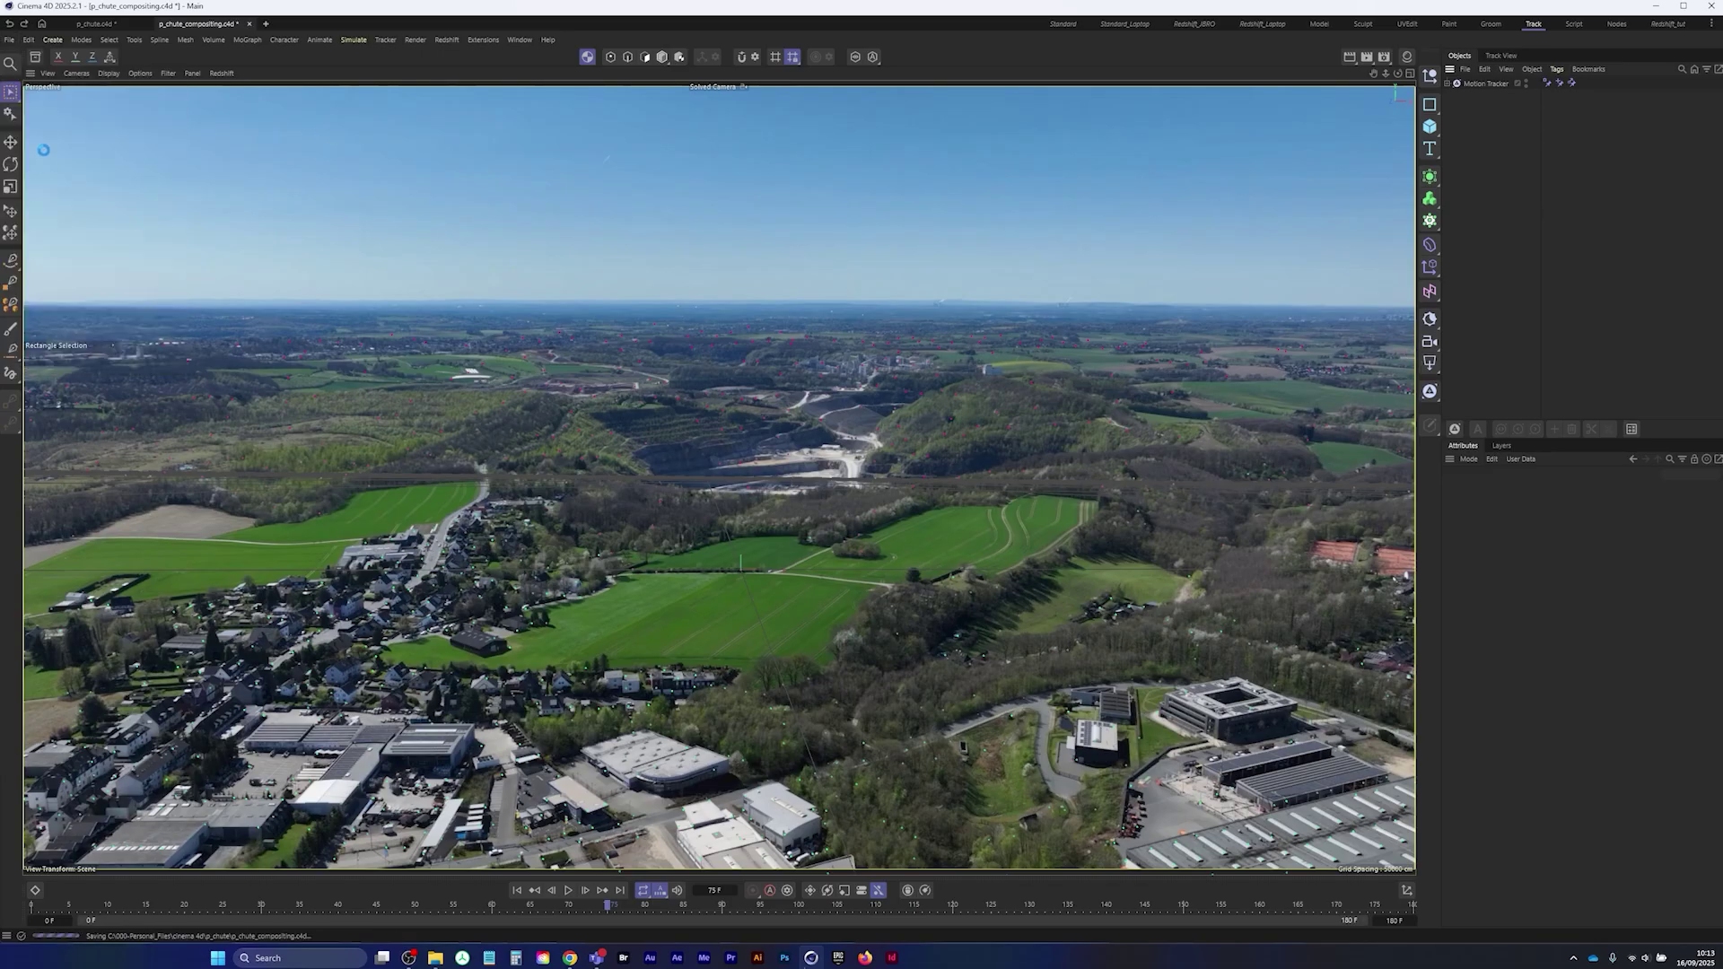
pyautogui.click(14, 40)
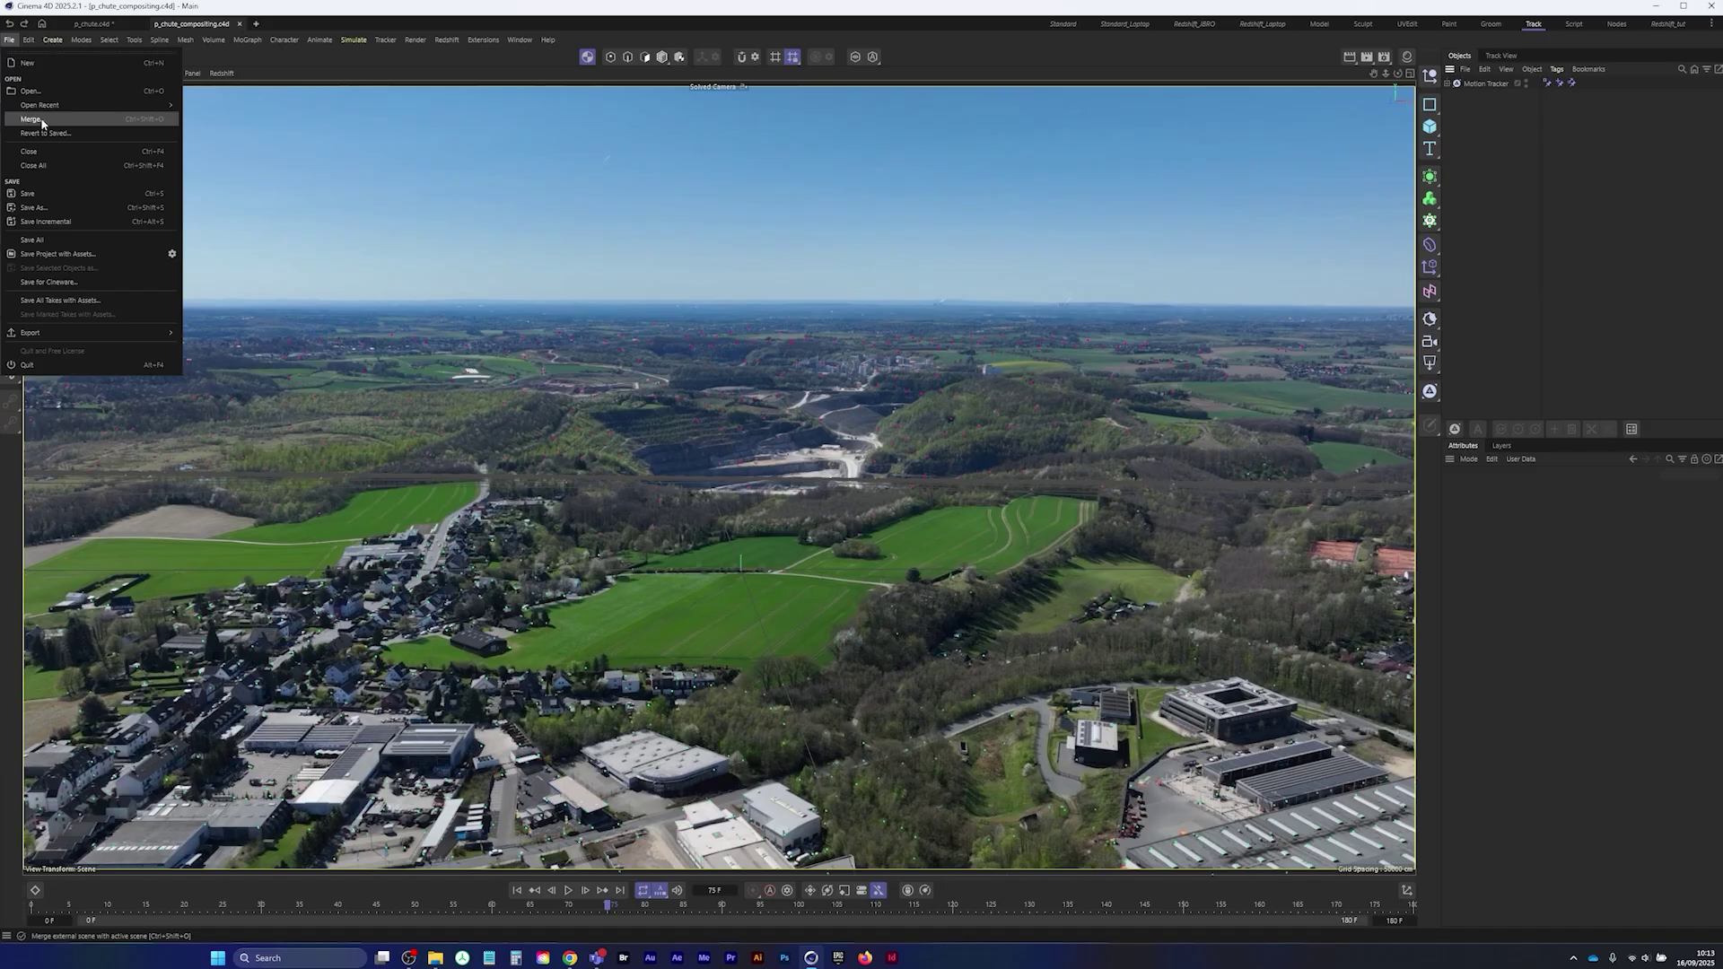
pyautogui.click(36, 120)
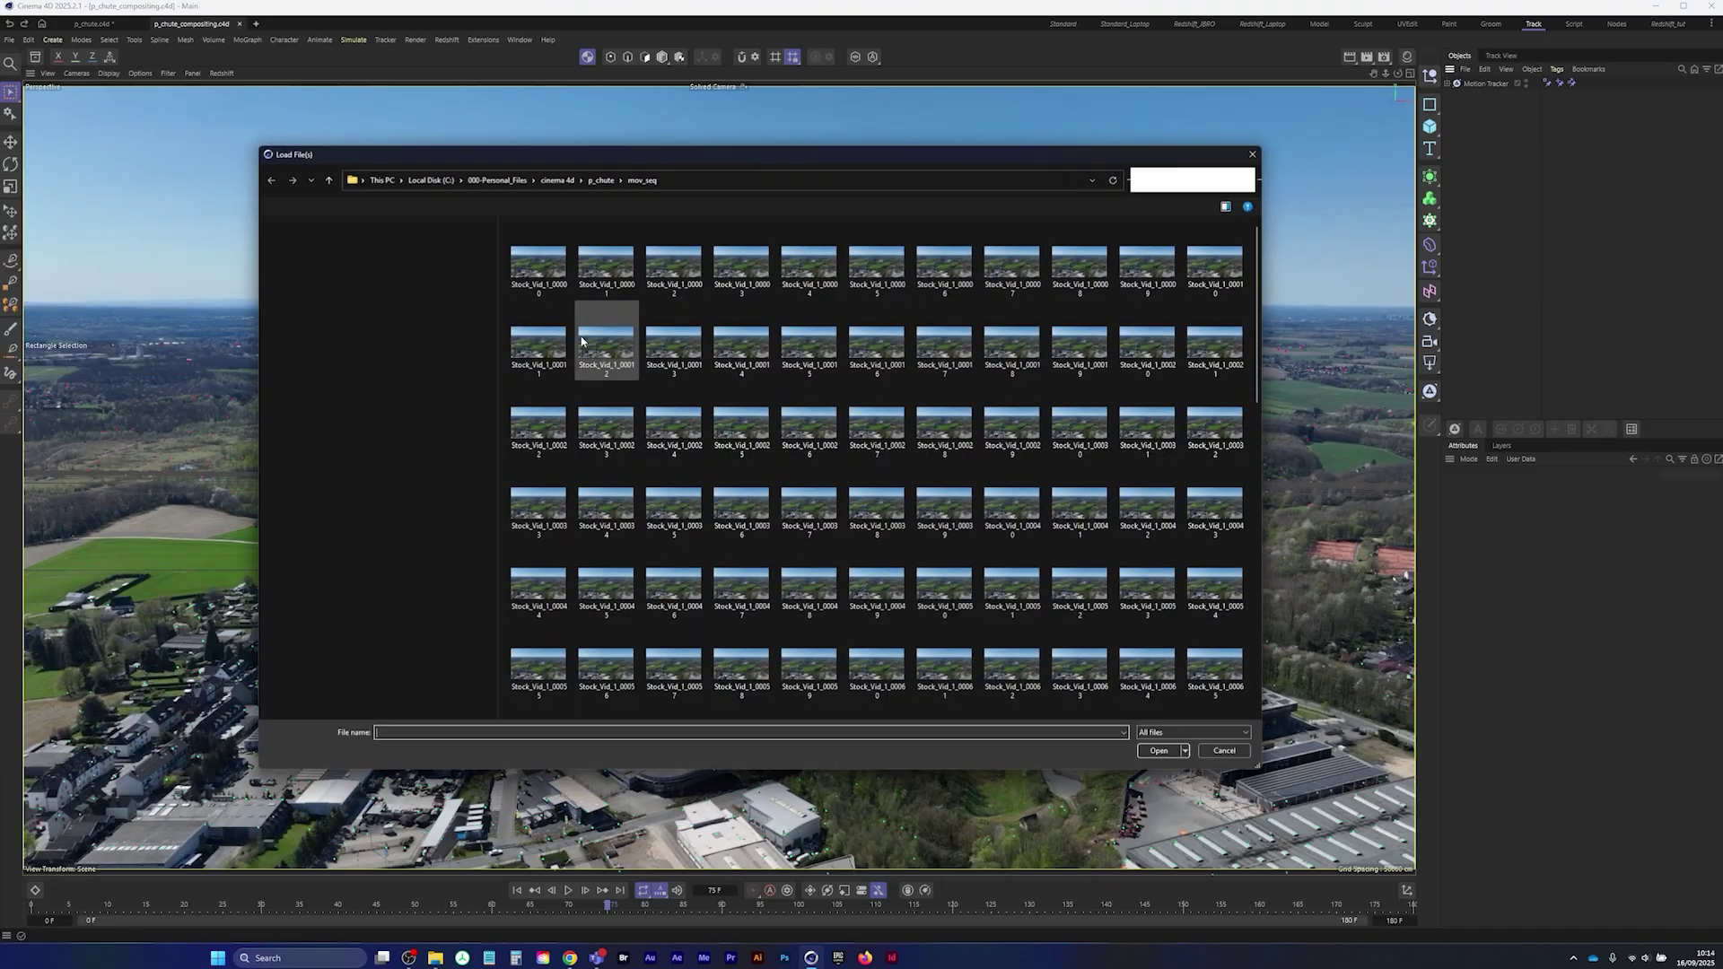
pyautogui.click(539, 243)
pyautogui.doubleClick(539, 242)
pyautogui.doubleClick(558, 242)
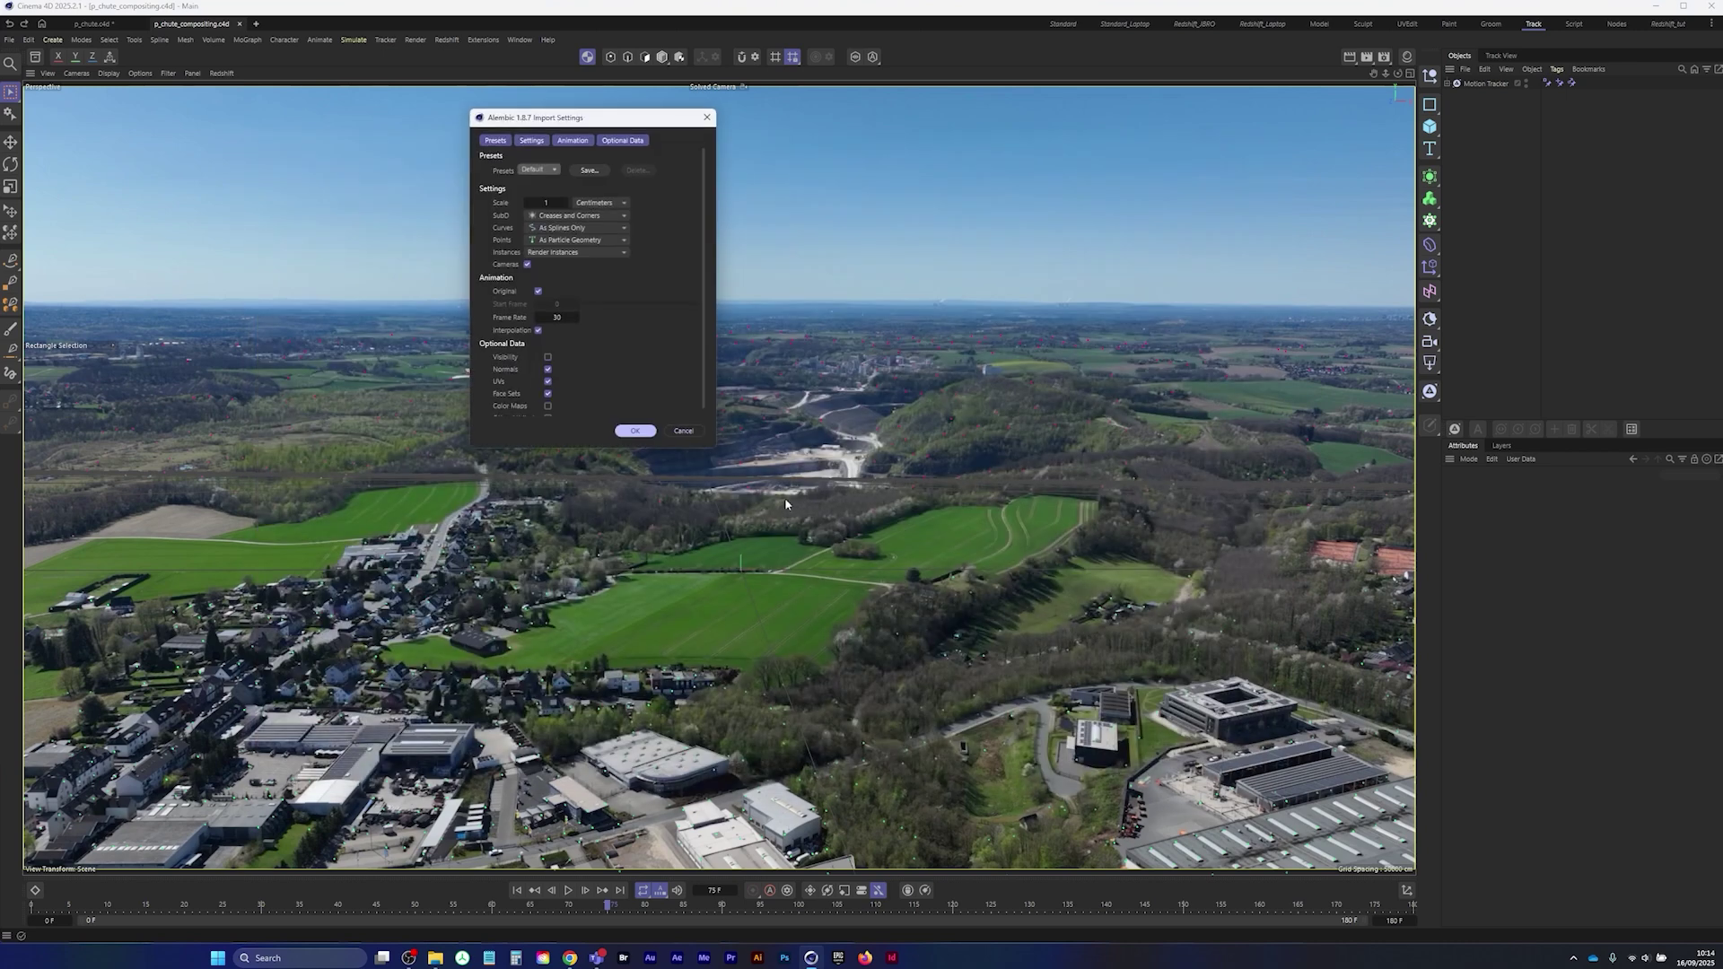
pyautogui.click(633, 431)
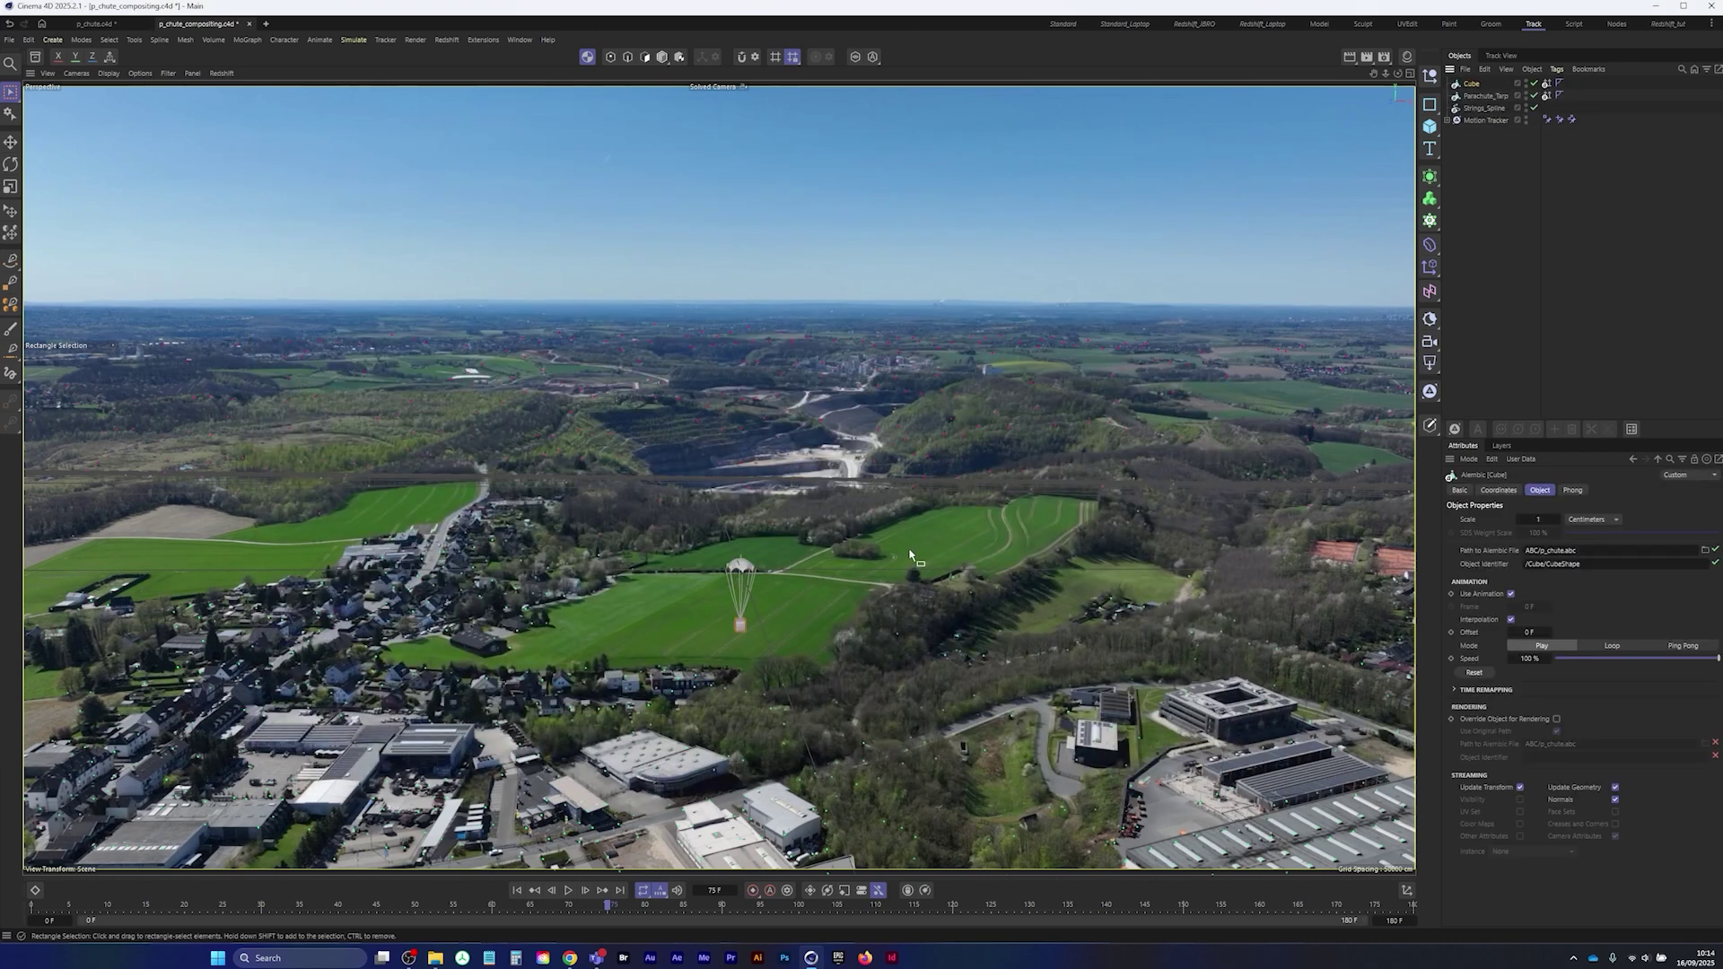
# - Group the Cube, Parachute_Tarp and Strings_Spline Alembic objects under a null named P_Chute.1
pyautogui.keyDown('ctrl'); pyautogui.click(1476, 96); pyautogui.keyUp('ctrl')
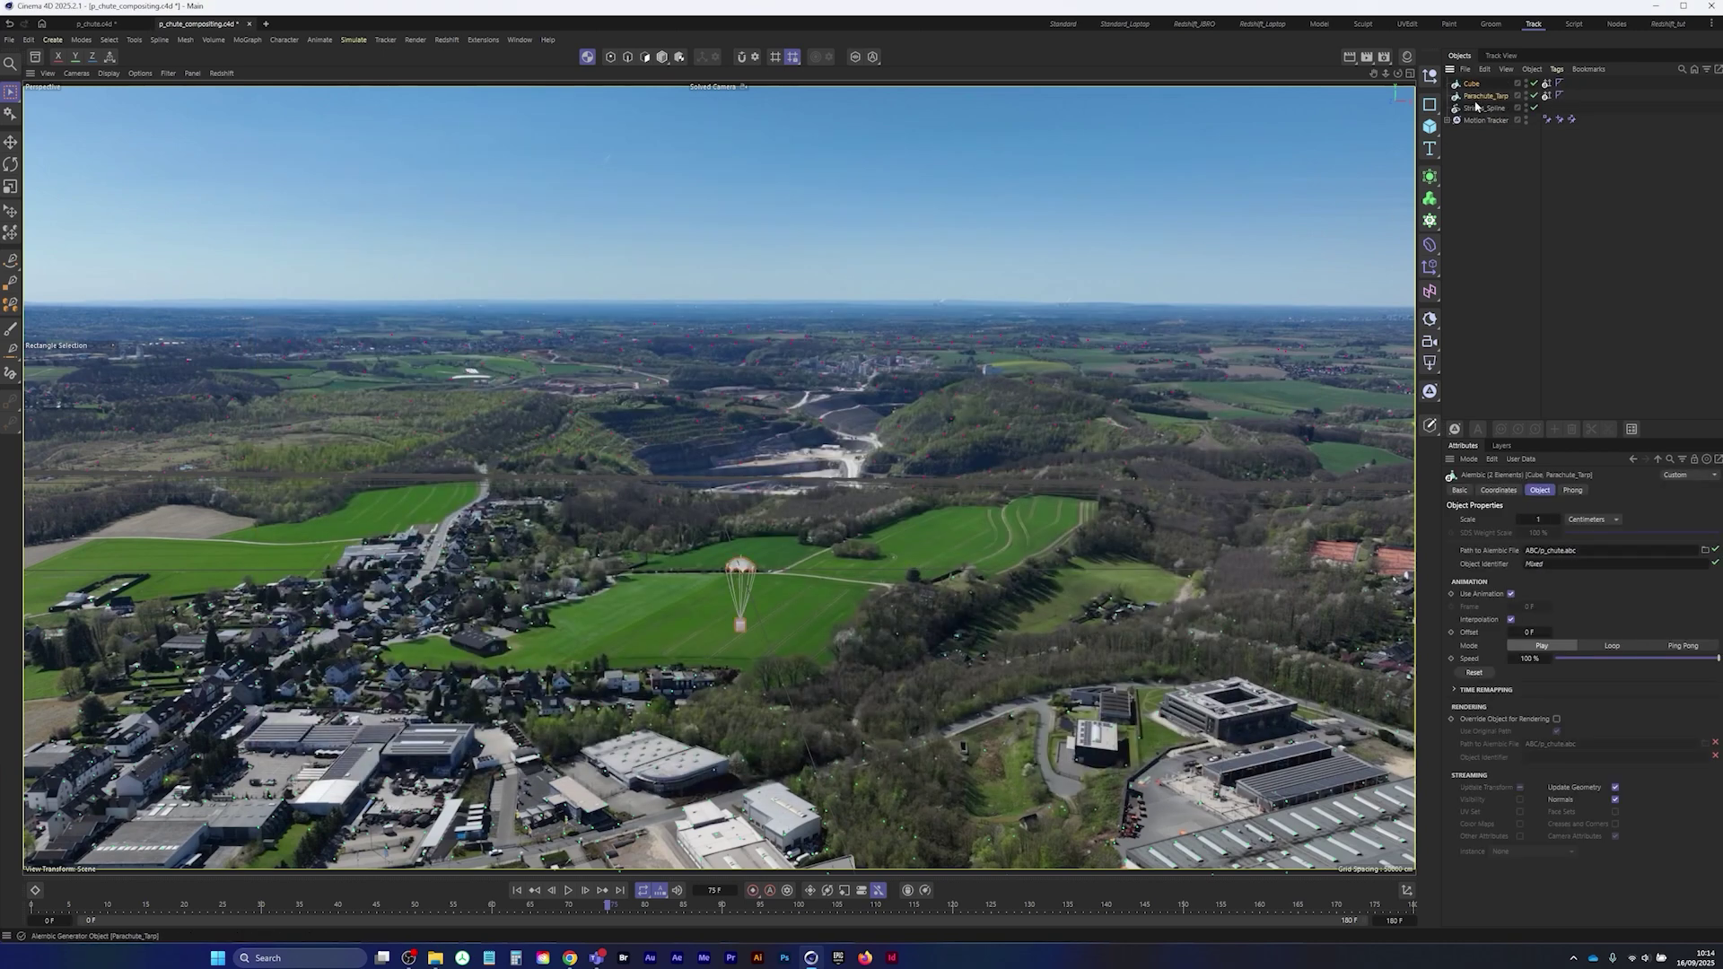
pyautogui.keyDown('ctrl'); pyautogui.click(1482, 110); pyautogui.keyUp('ctrl')
pyautogui.hotkey('alt', 'g')
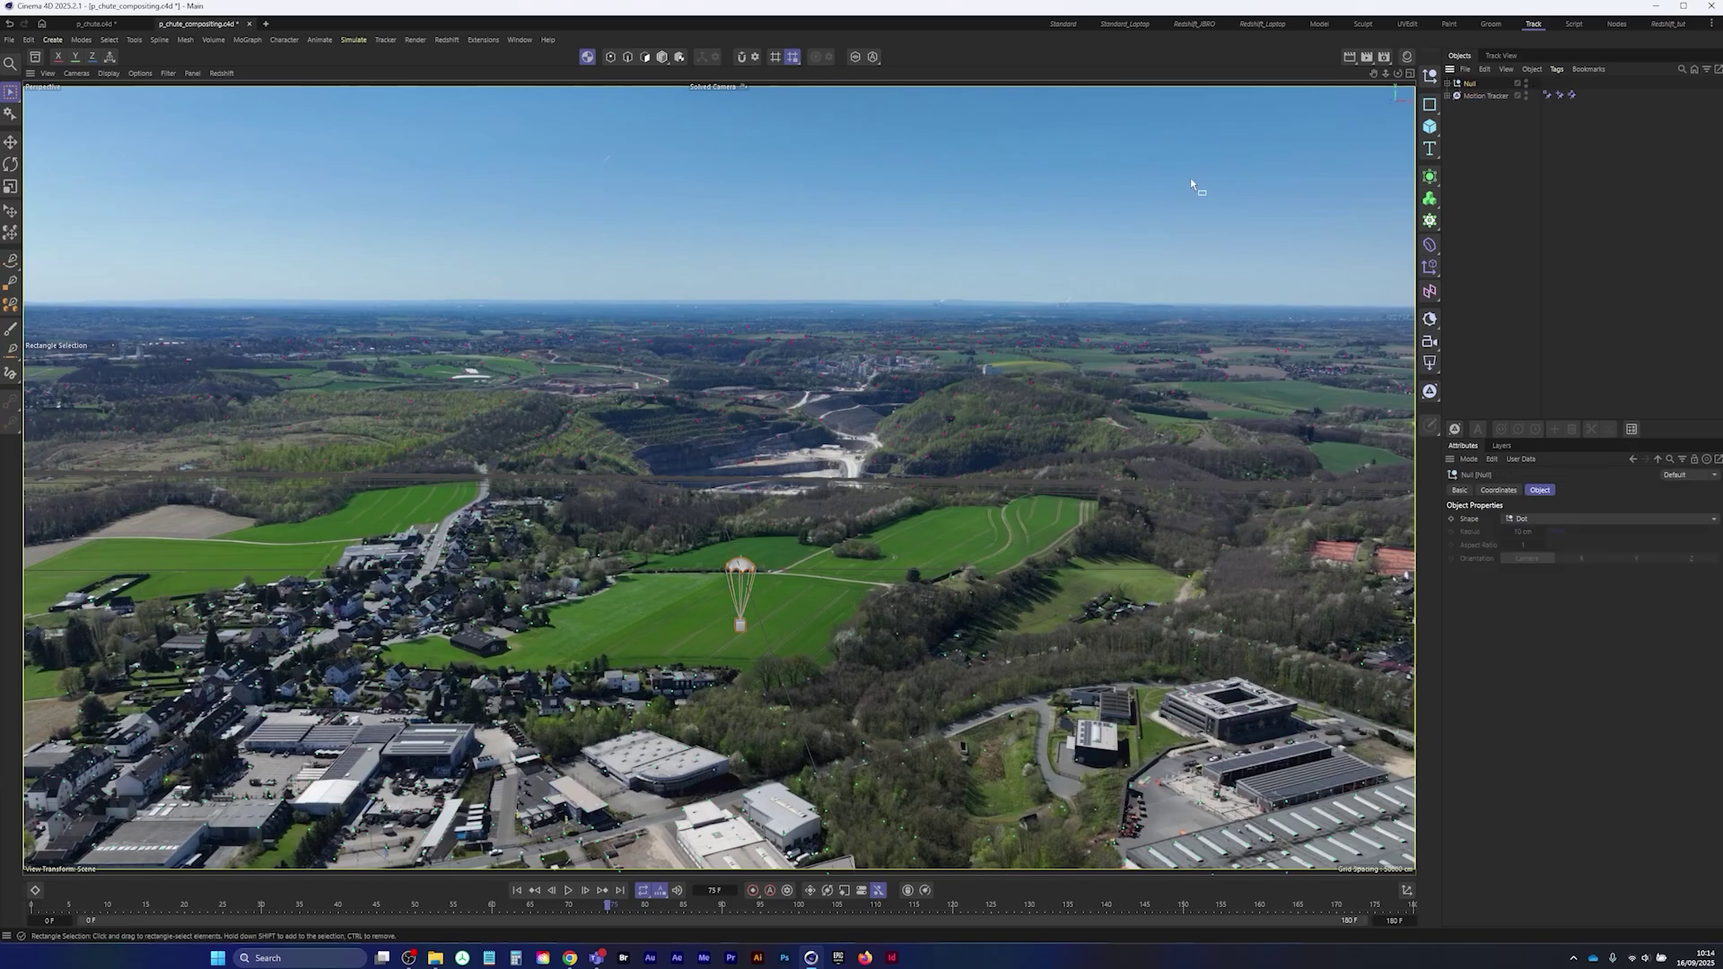
pyautogui.doubleClick(1471, 84)
pyautogui.write('P_Chute')
pyautogui.press('Return')
pyautogui.doubleClick(1481, 83)
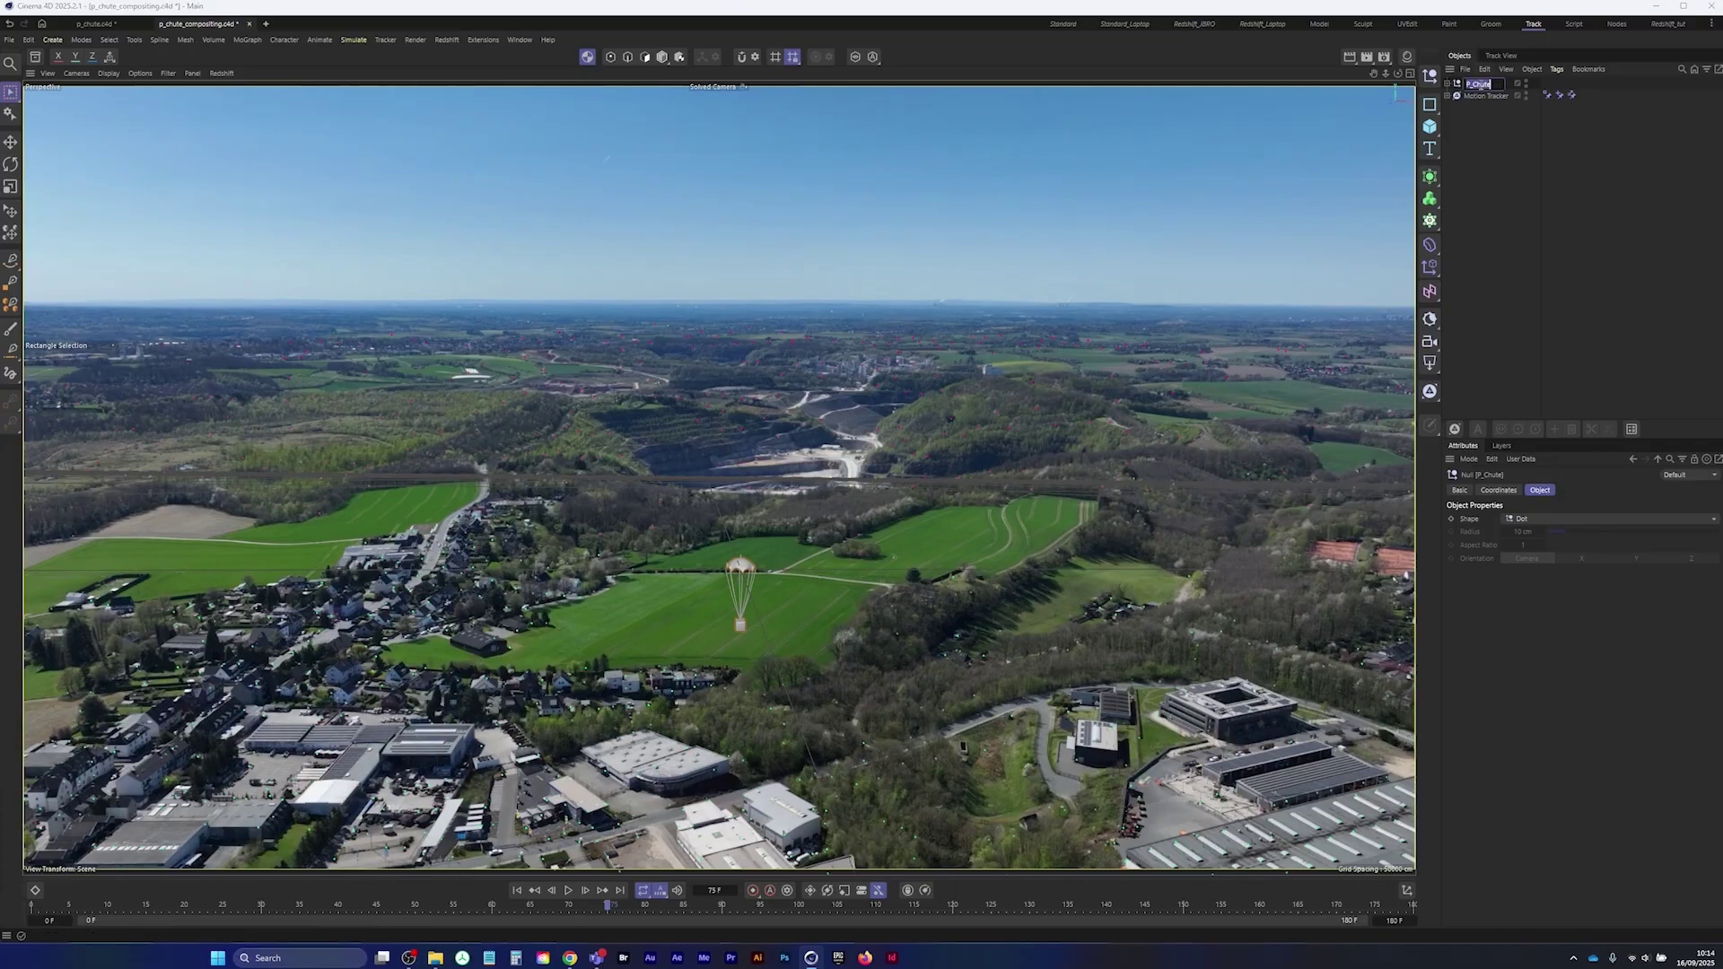
pyautogui.write('.1')
pyautogui.press('Return')
# - Move the P_Chute.1 null straight up from the field to the quarry and play the animation from the first frame to check it
pyautogui.click(663, 57)
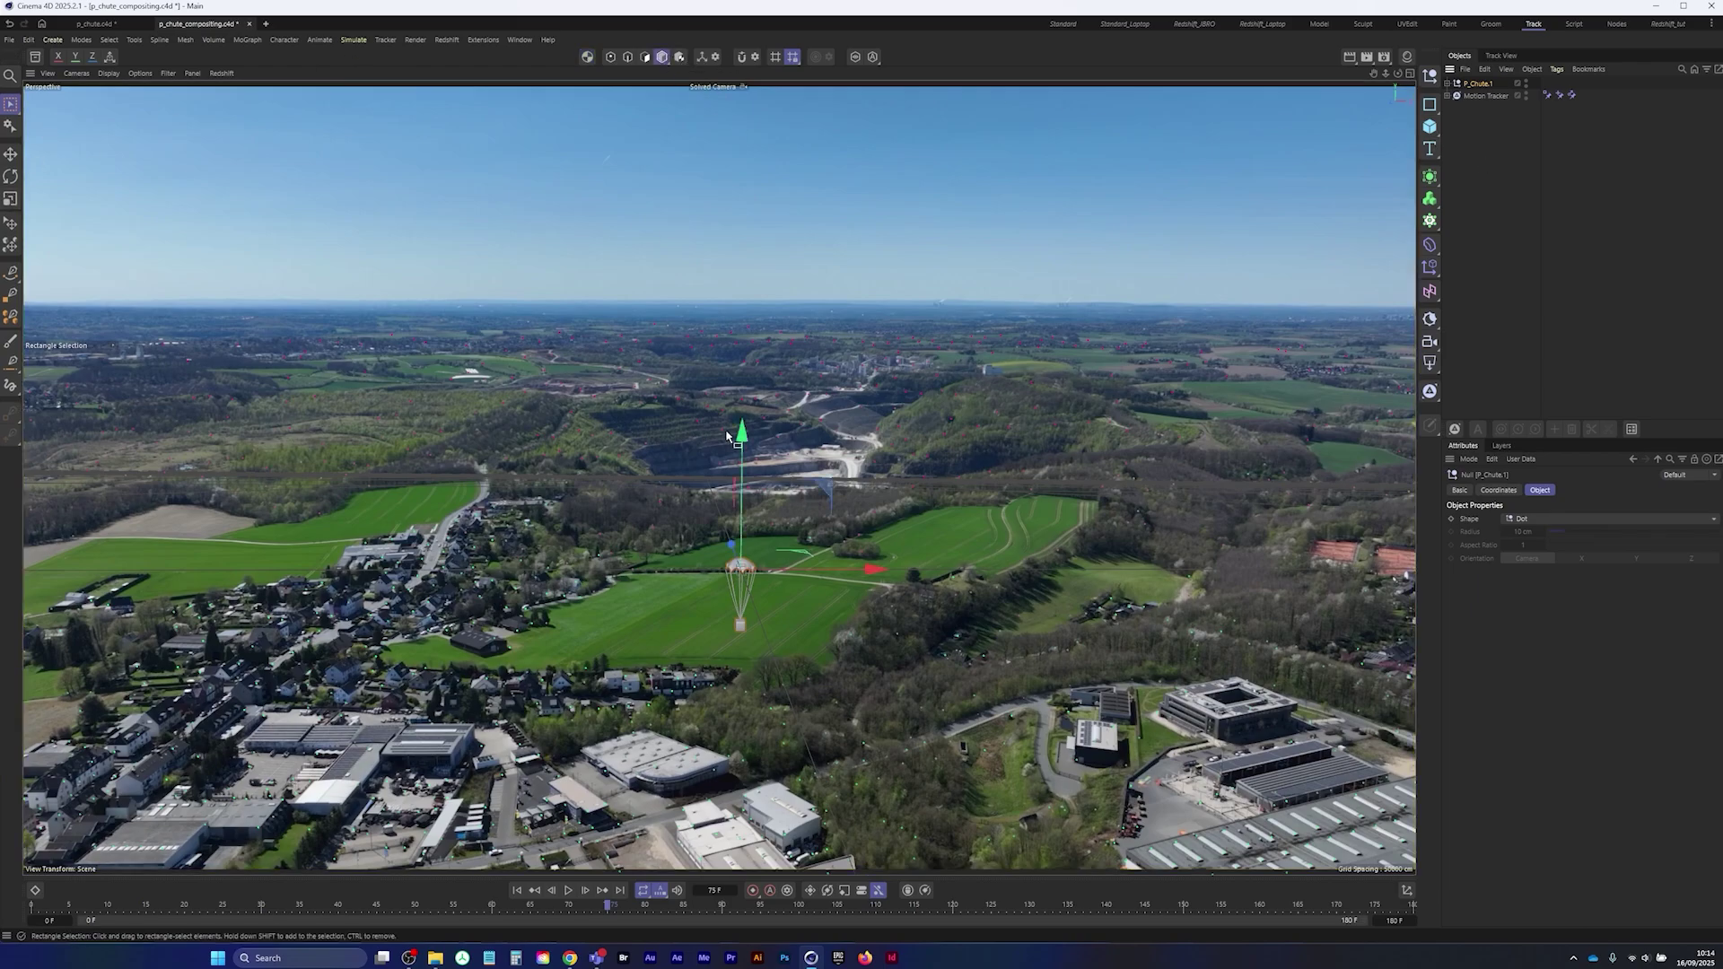
pyautogui.moveTo(741, 439); pyautogui.dragTo(741, 336)
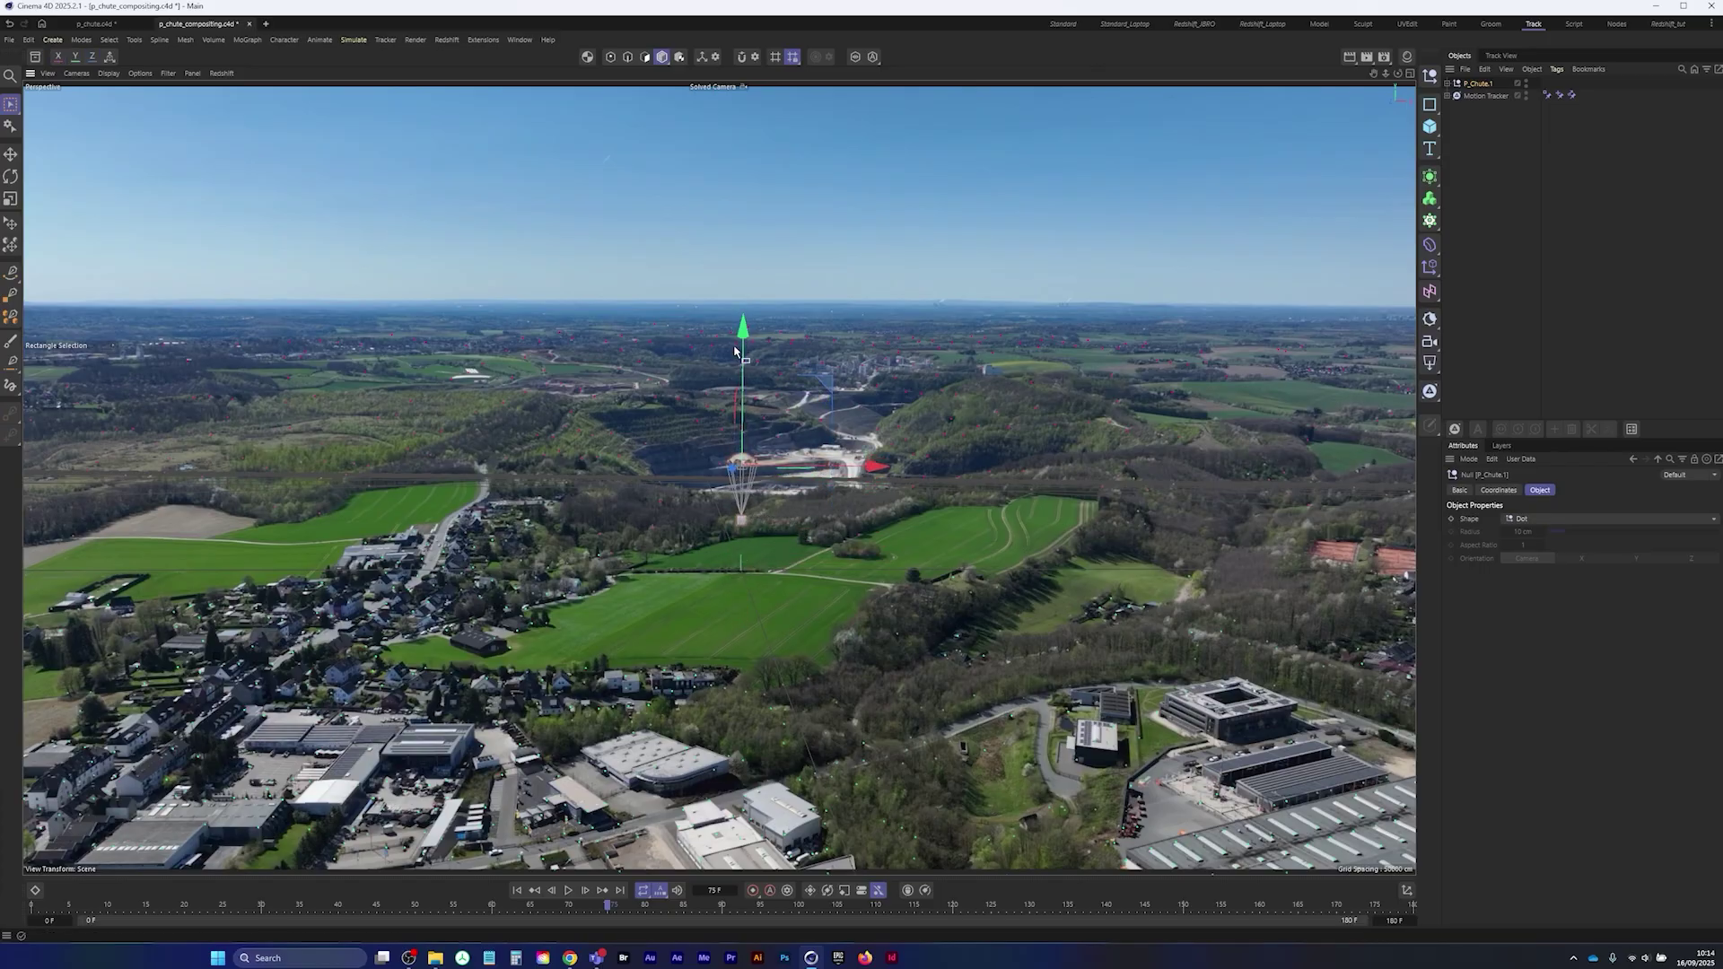
pyautogui.click(518, 892)
pyautogui.click(566, 893)
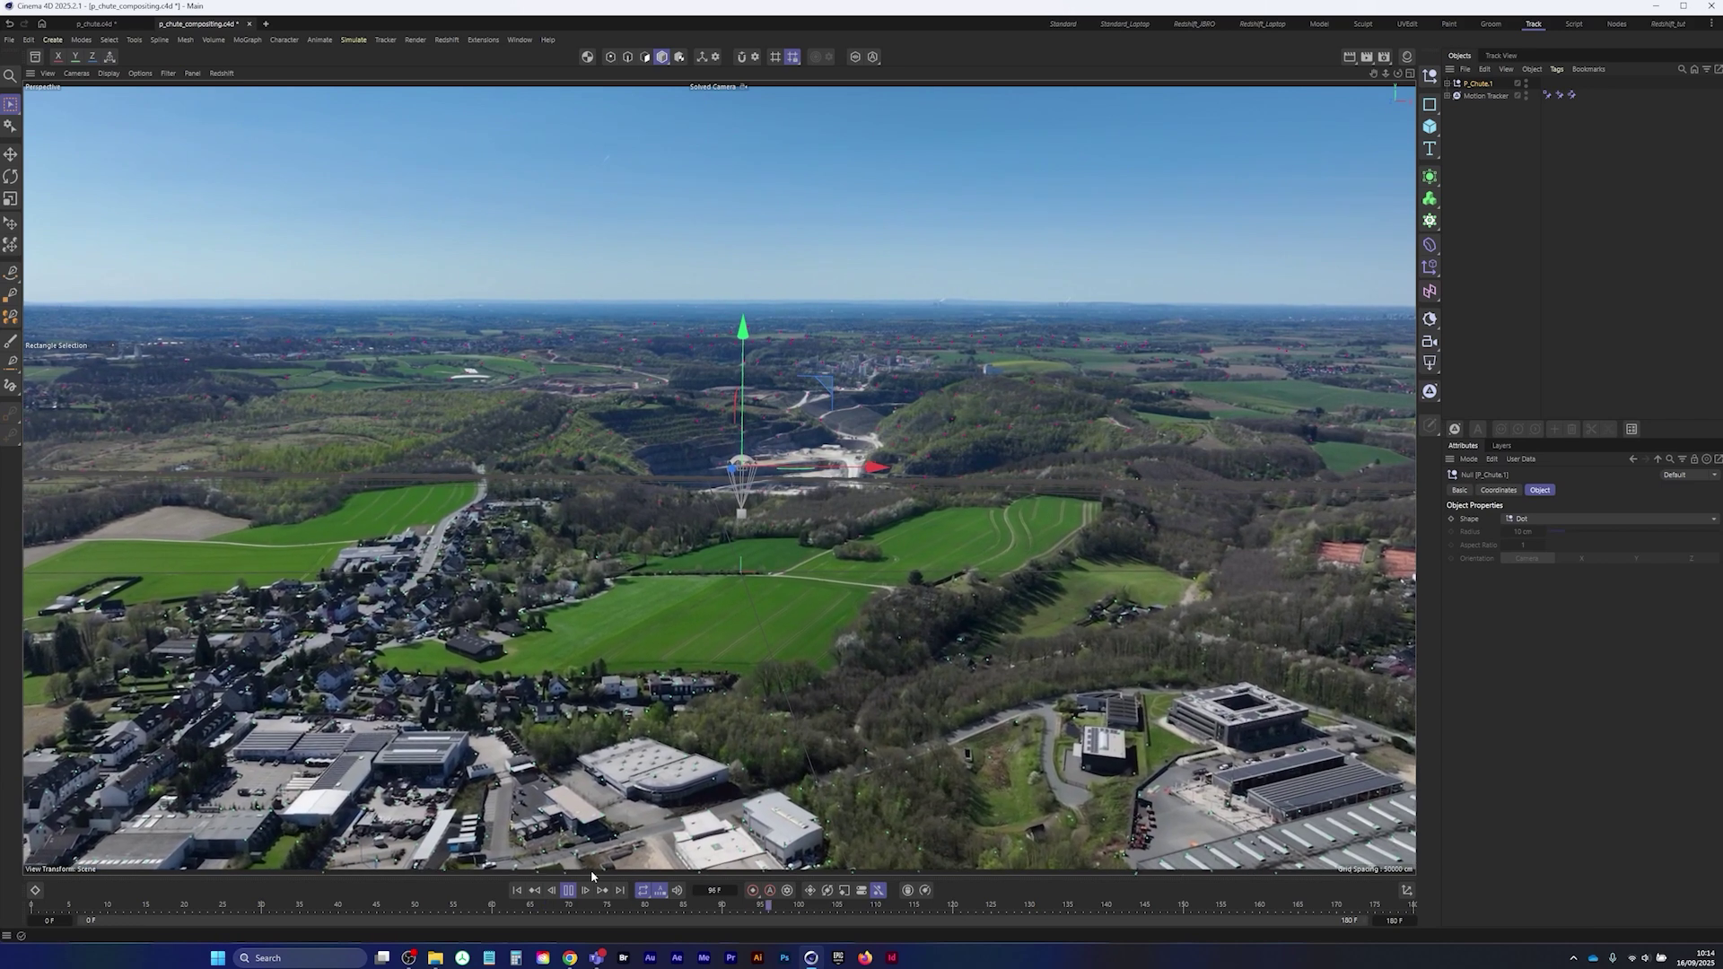
pyautogui.click(569, 892)
pyautogui.click(524, 893)
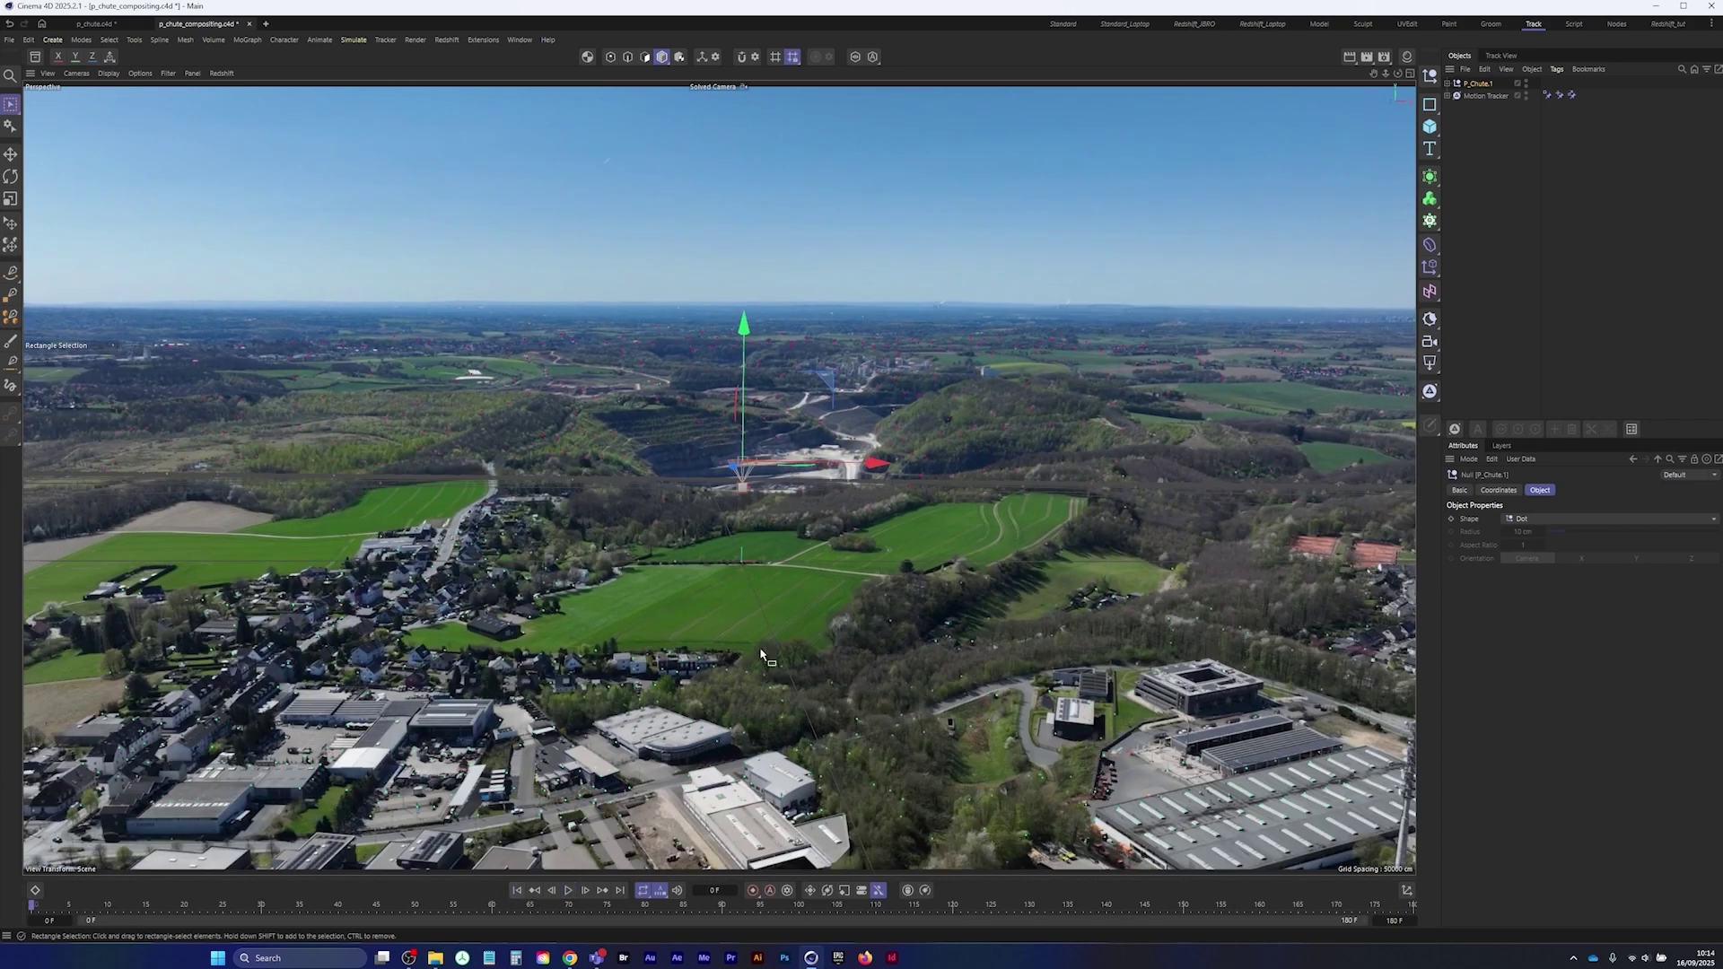
pyautogui.click(568, 891)
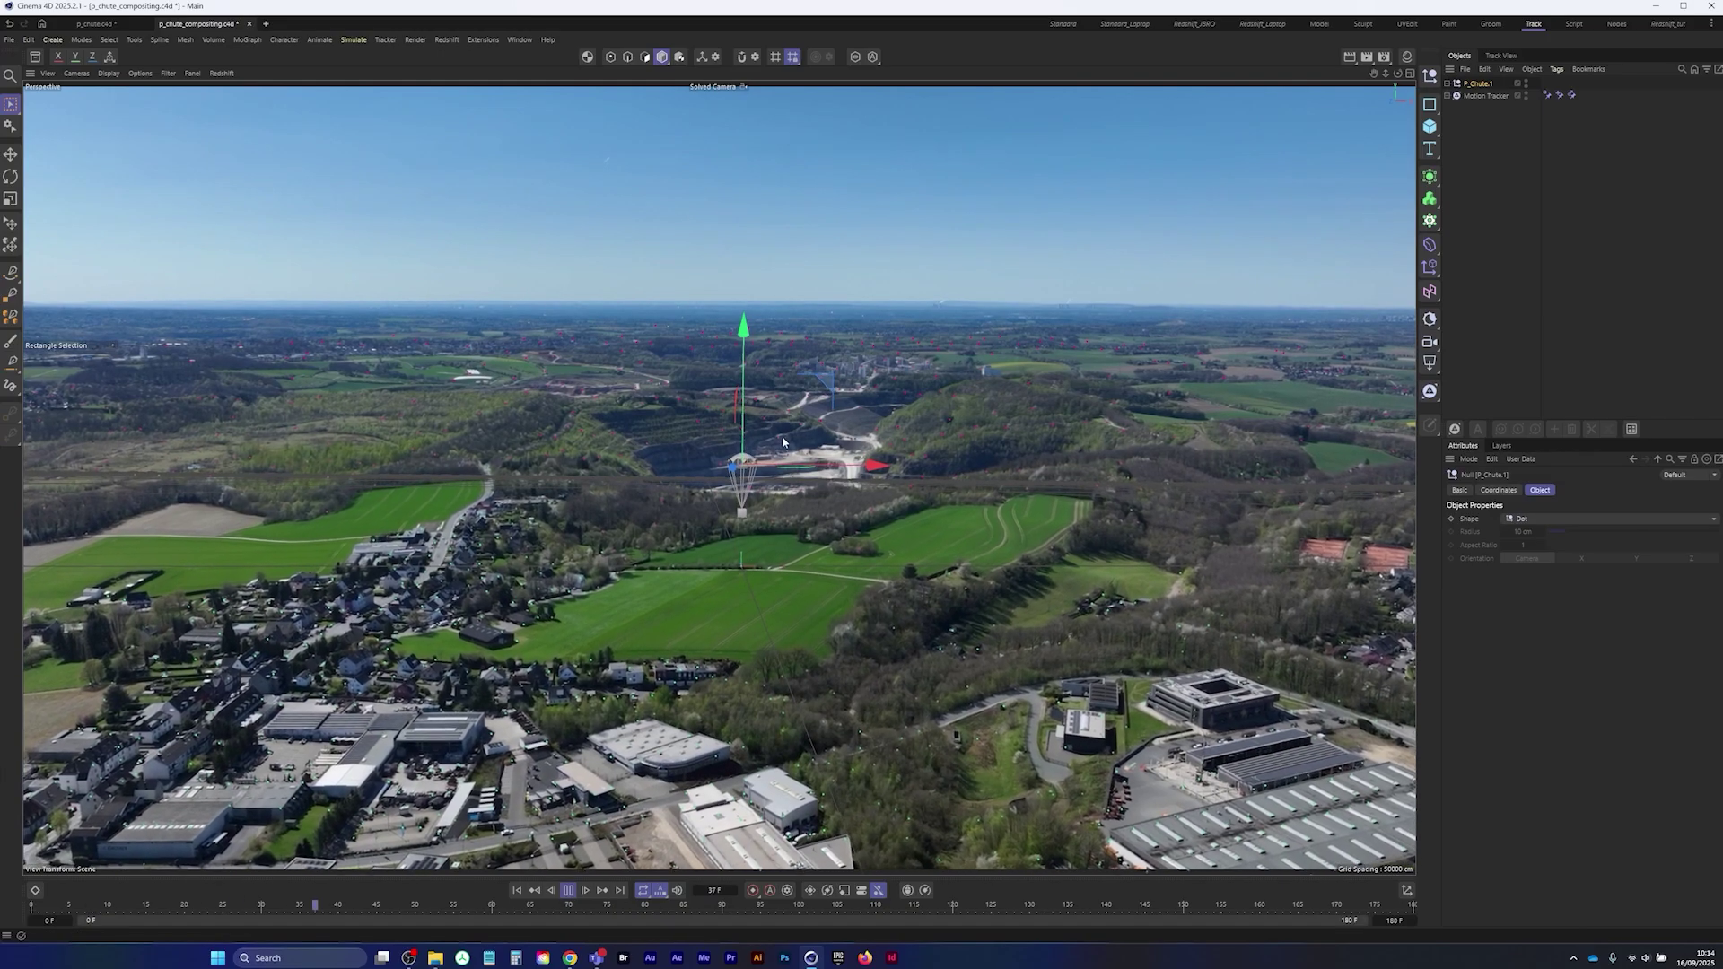
pyautogui.click(568, 891)
pyautogui.click(517, 891)
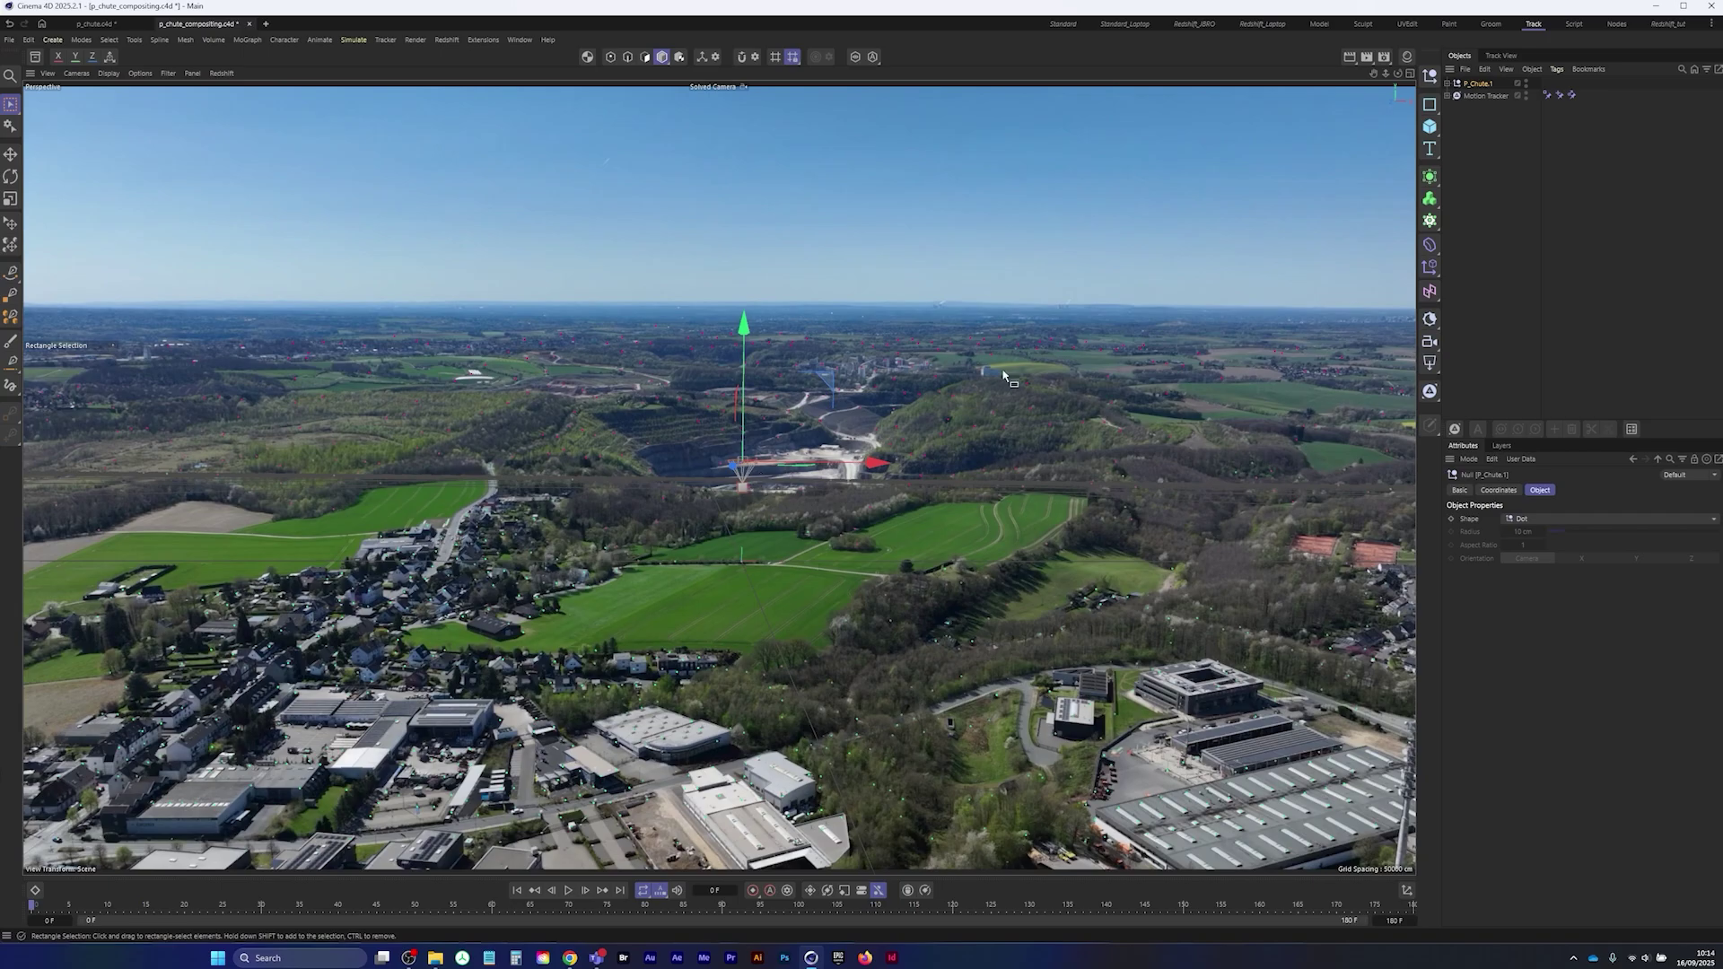
# - Switch the viewport to the default camera and frame the whole parachute rig for a close inspection
pyautogui.click(723, 89)
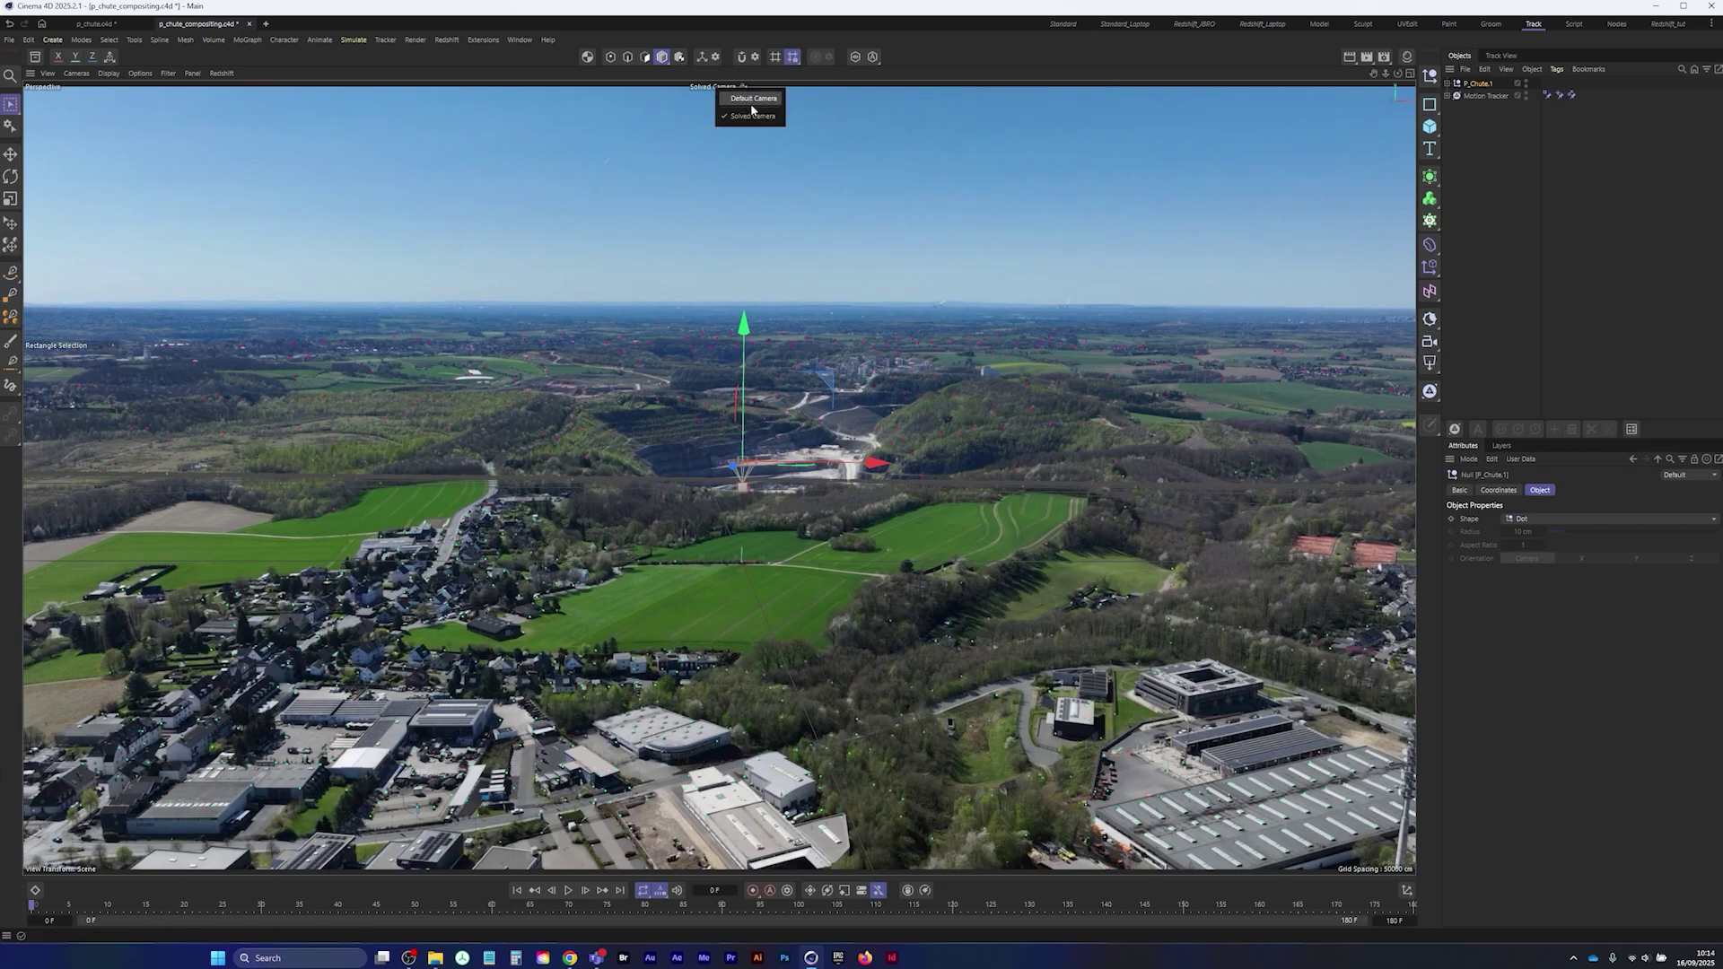
pyautogui.click(753, 98)
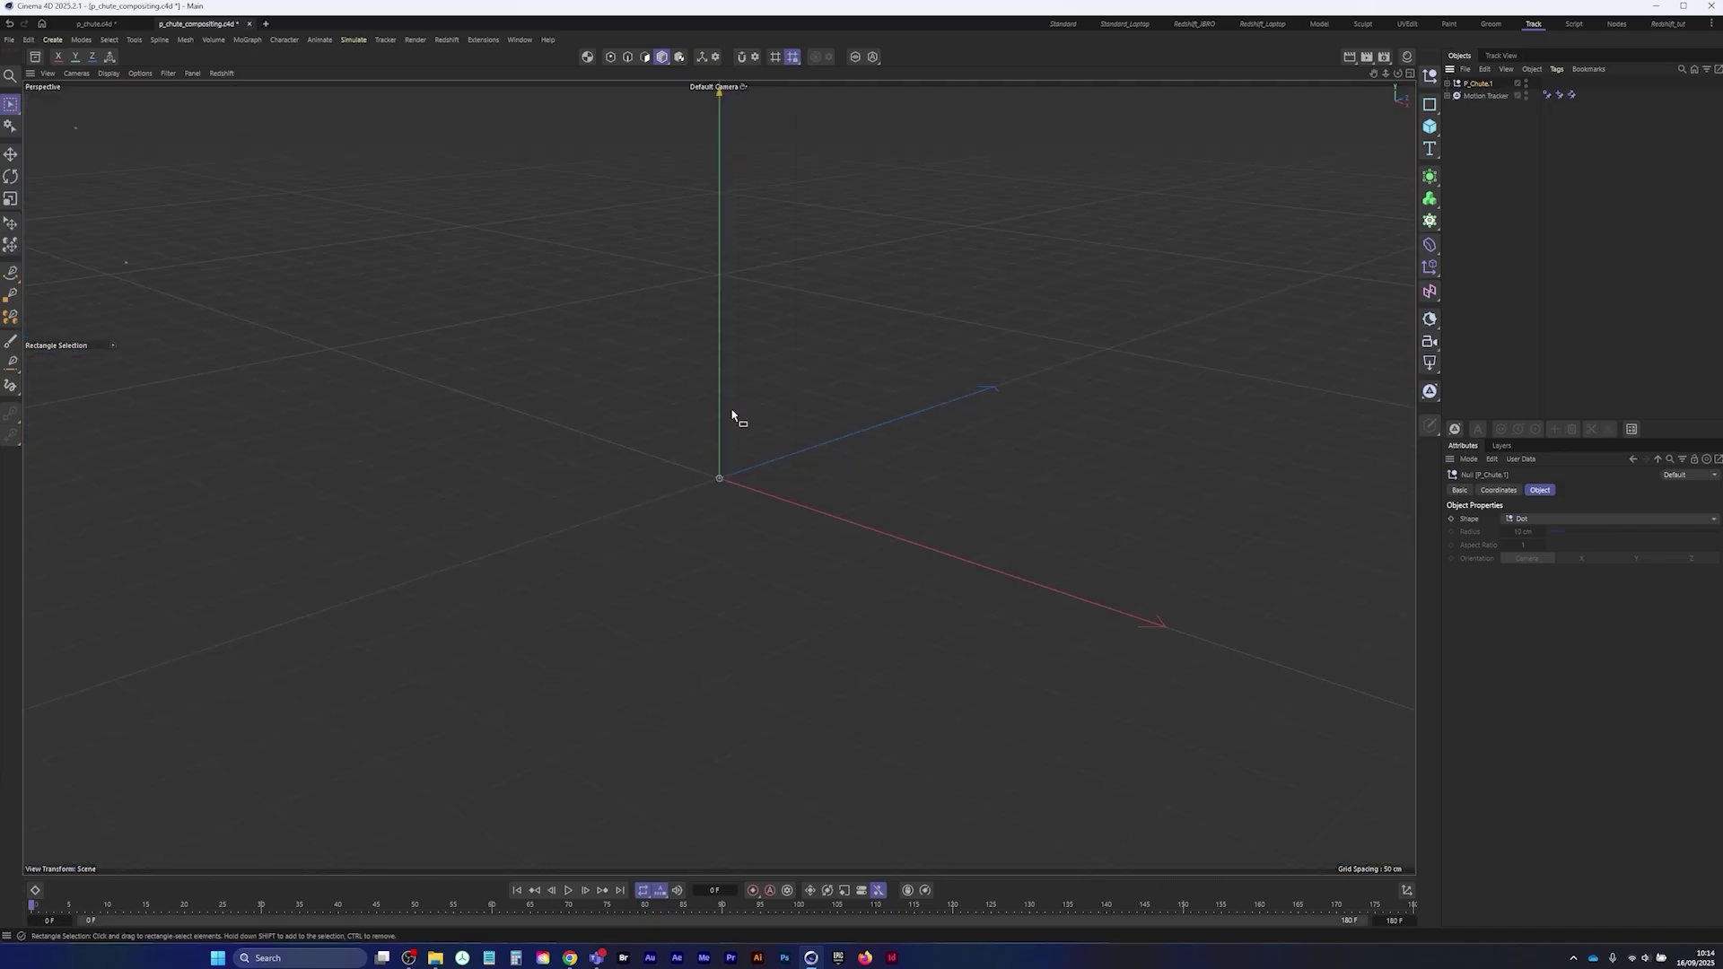
pyautogui.press('h')
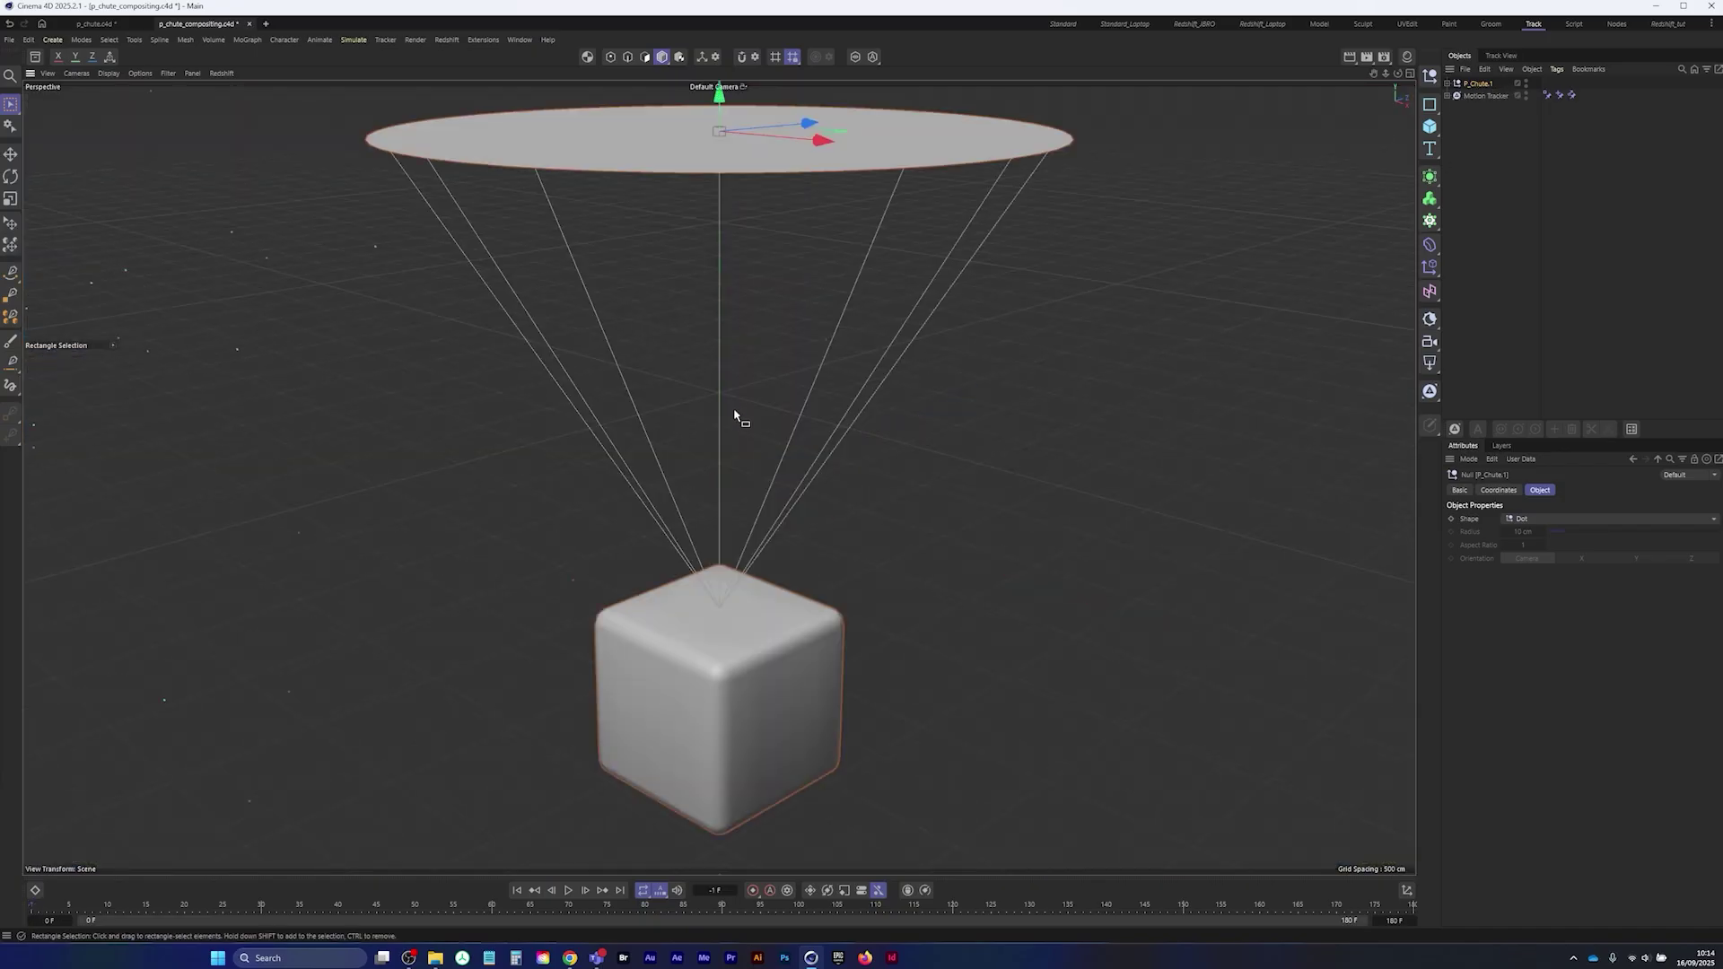
pyautogui.keyDown('alt'); pyautogui.moveTo(777, 576); pyautogui.dragTo(719, 597, button='right'); pyautogui.keyUp('alt')
pyautogui.keyDown('alt'); pyautogui.moveTo(719, 597); pyautogui.dragTo(708, 618, button='middle'); pyautogui.keyUp('alt')
pyautogui.keyDown('alt'); pyautogui.moveTo(709, 618); pyautogui.dragTo(722, 609); pyautogui.keyUp('alt')
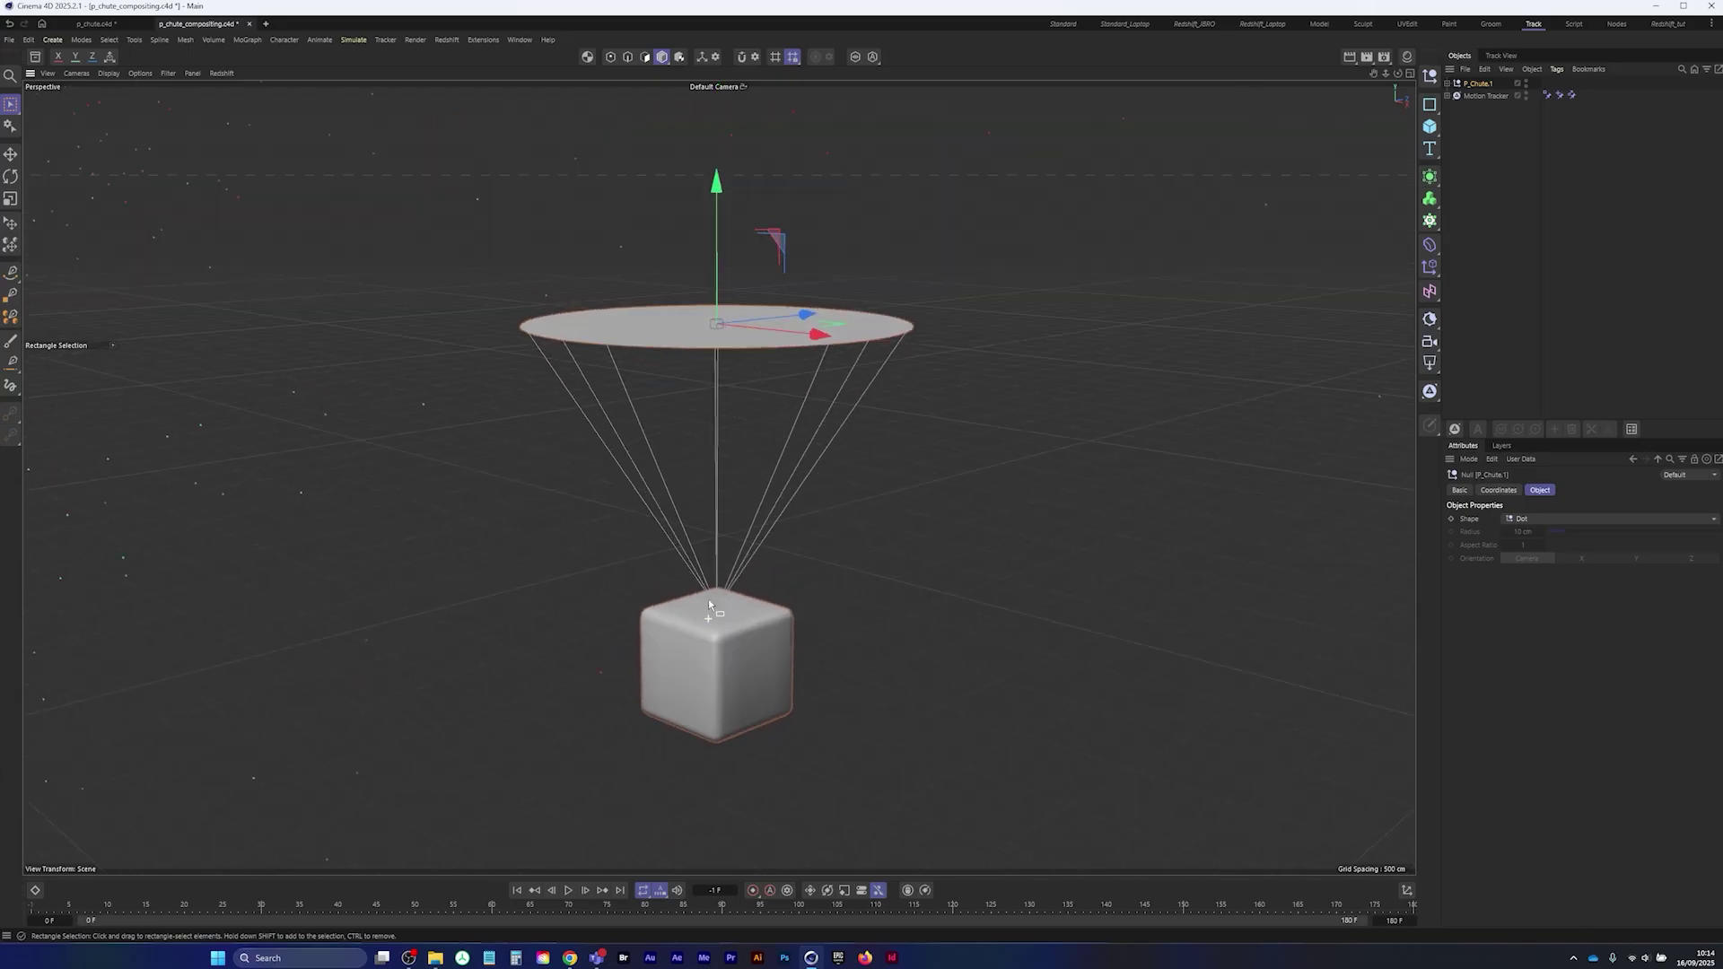
pyautogui.keyDown('alt'); pyautogui.moveTo(722, 609); pyautogui.dragTo(732, 600, button='middle'); pyautogui.keyUp('alt')
pyautogui.keyDown('alt'); pyautogui.moveTo(733, 601); pyautogui.dragTo(750, 572, button='right'); pyautogui.keyUp('alt')
pyautogui.keyDown('alt'); pyautogui.moveTo(750, 573); pyautogui.dragTo(763, 557, button='middle'); pyautogui.keyUp('alt')
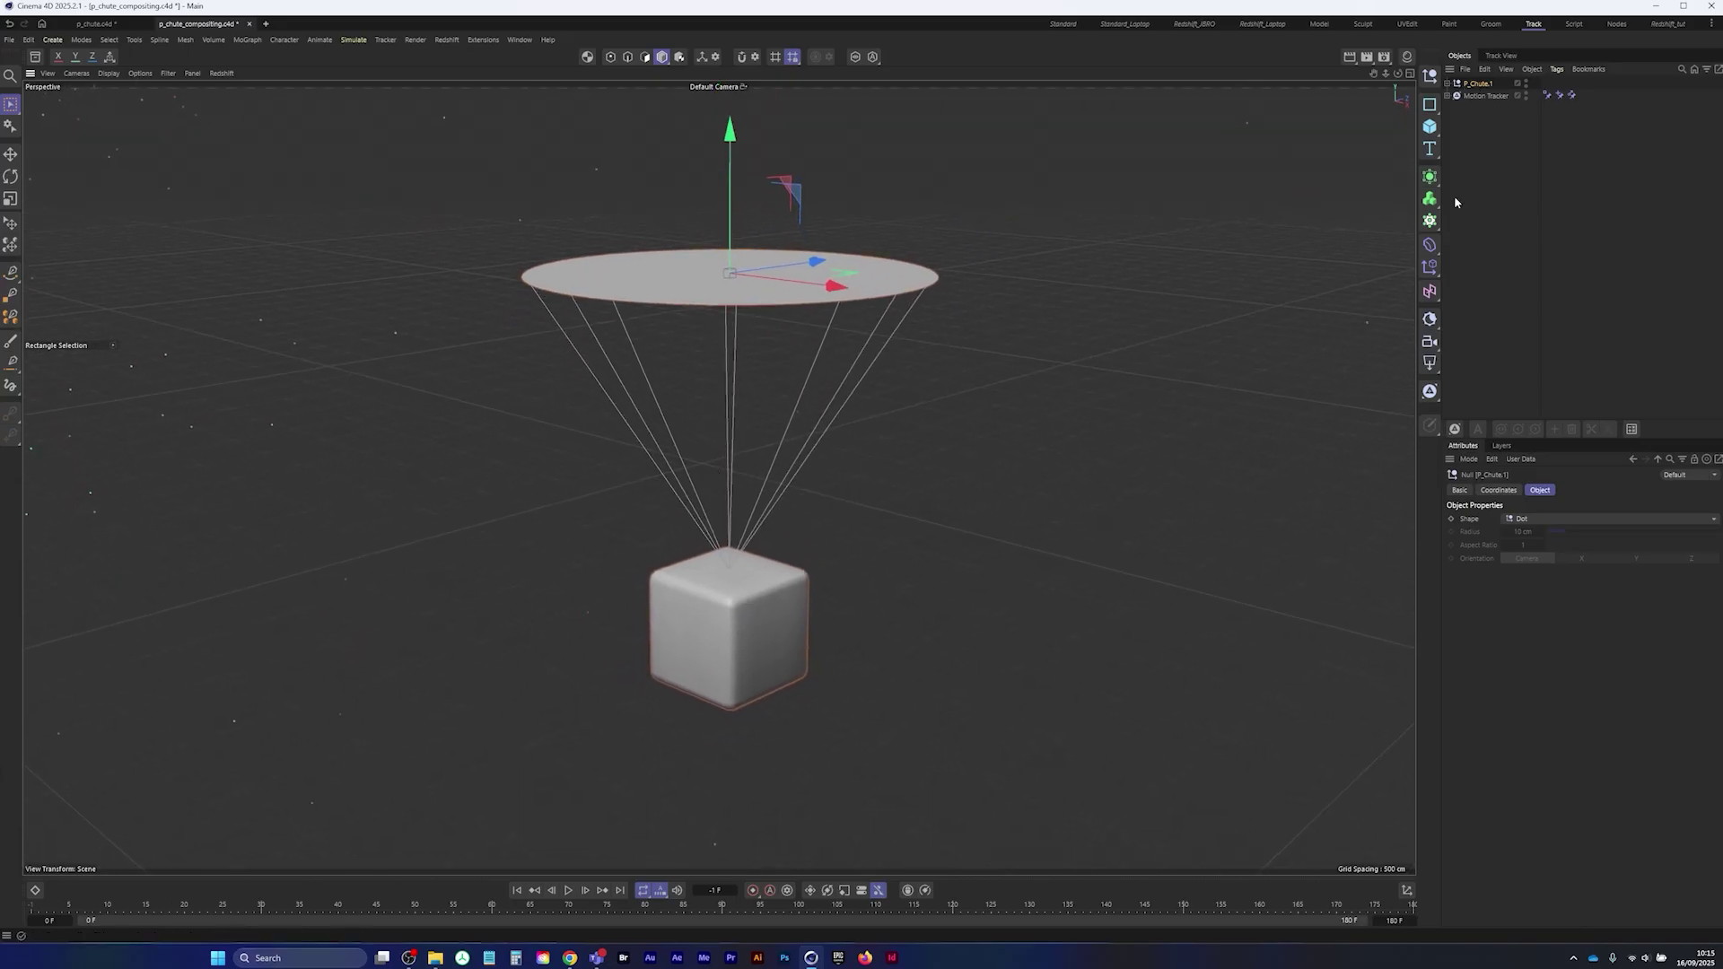
# - Set the Parachute_Tarp Alembic's animation offset to -50 F and check the playback from the first frame
pyautogui.click(1447, 82)
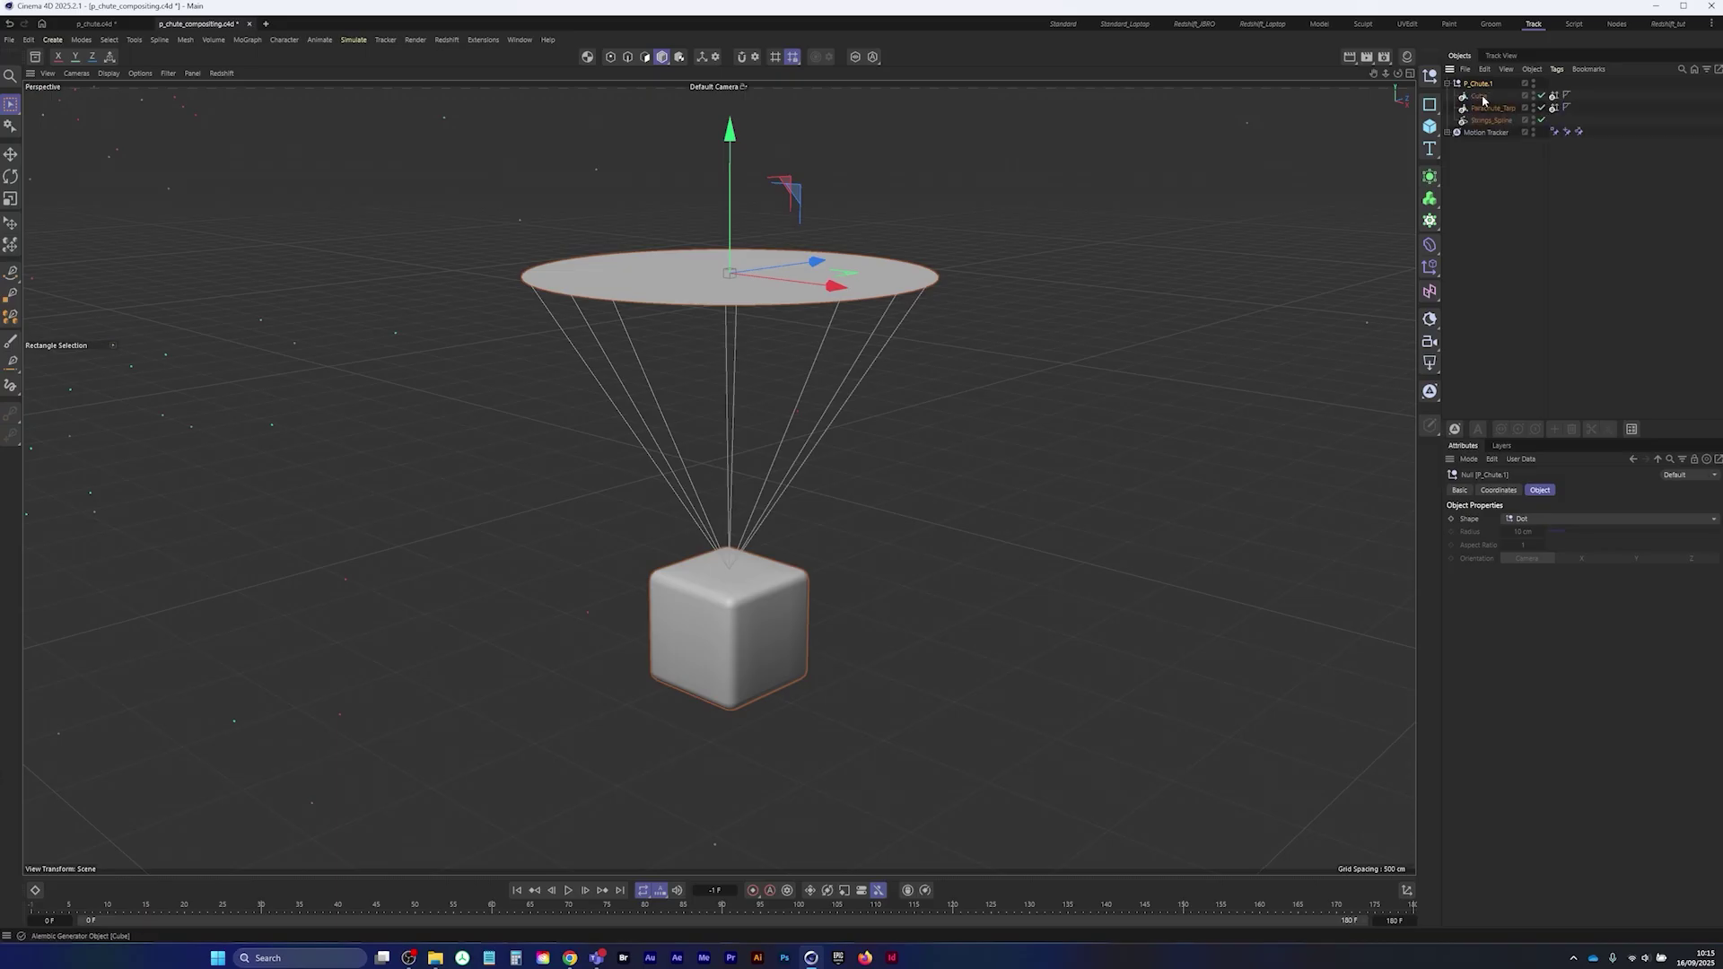
pyautogui.click(1493, 108)
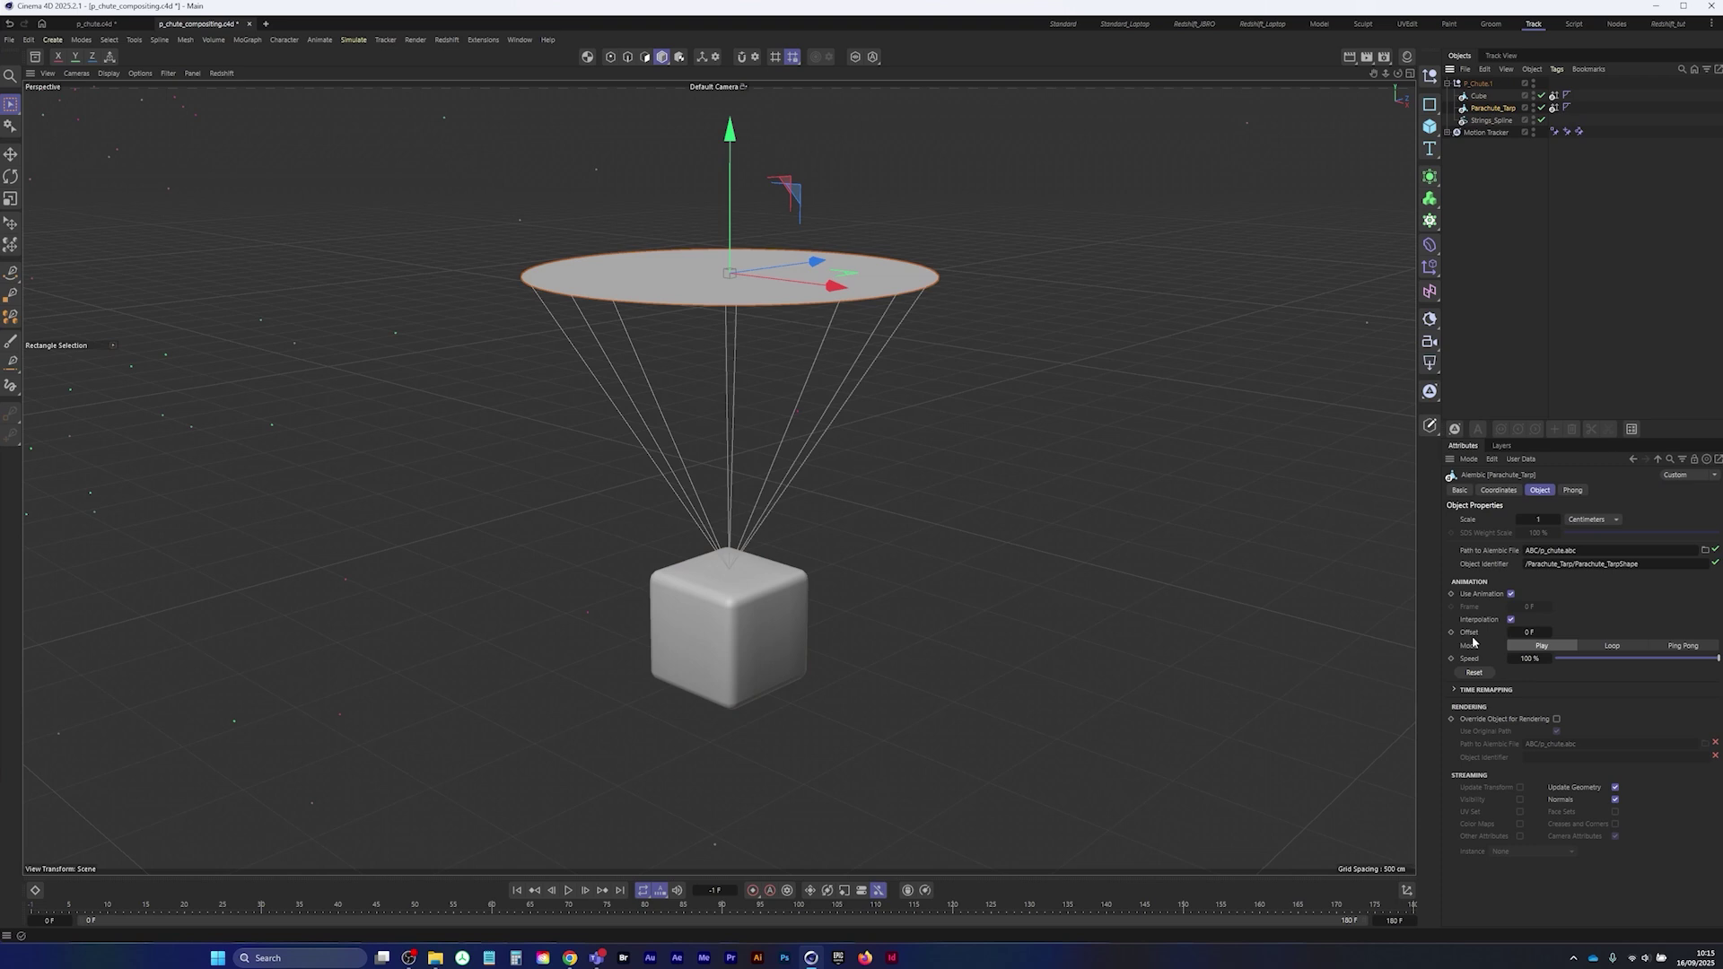
pyautogui.press('g')
pyautogui.moveTo(1534, 633); pyautogui.dragTo(1365, 636)
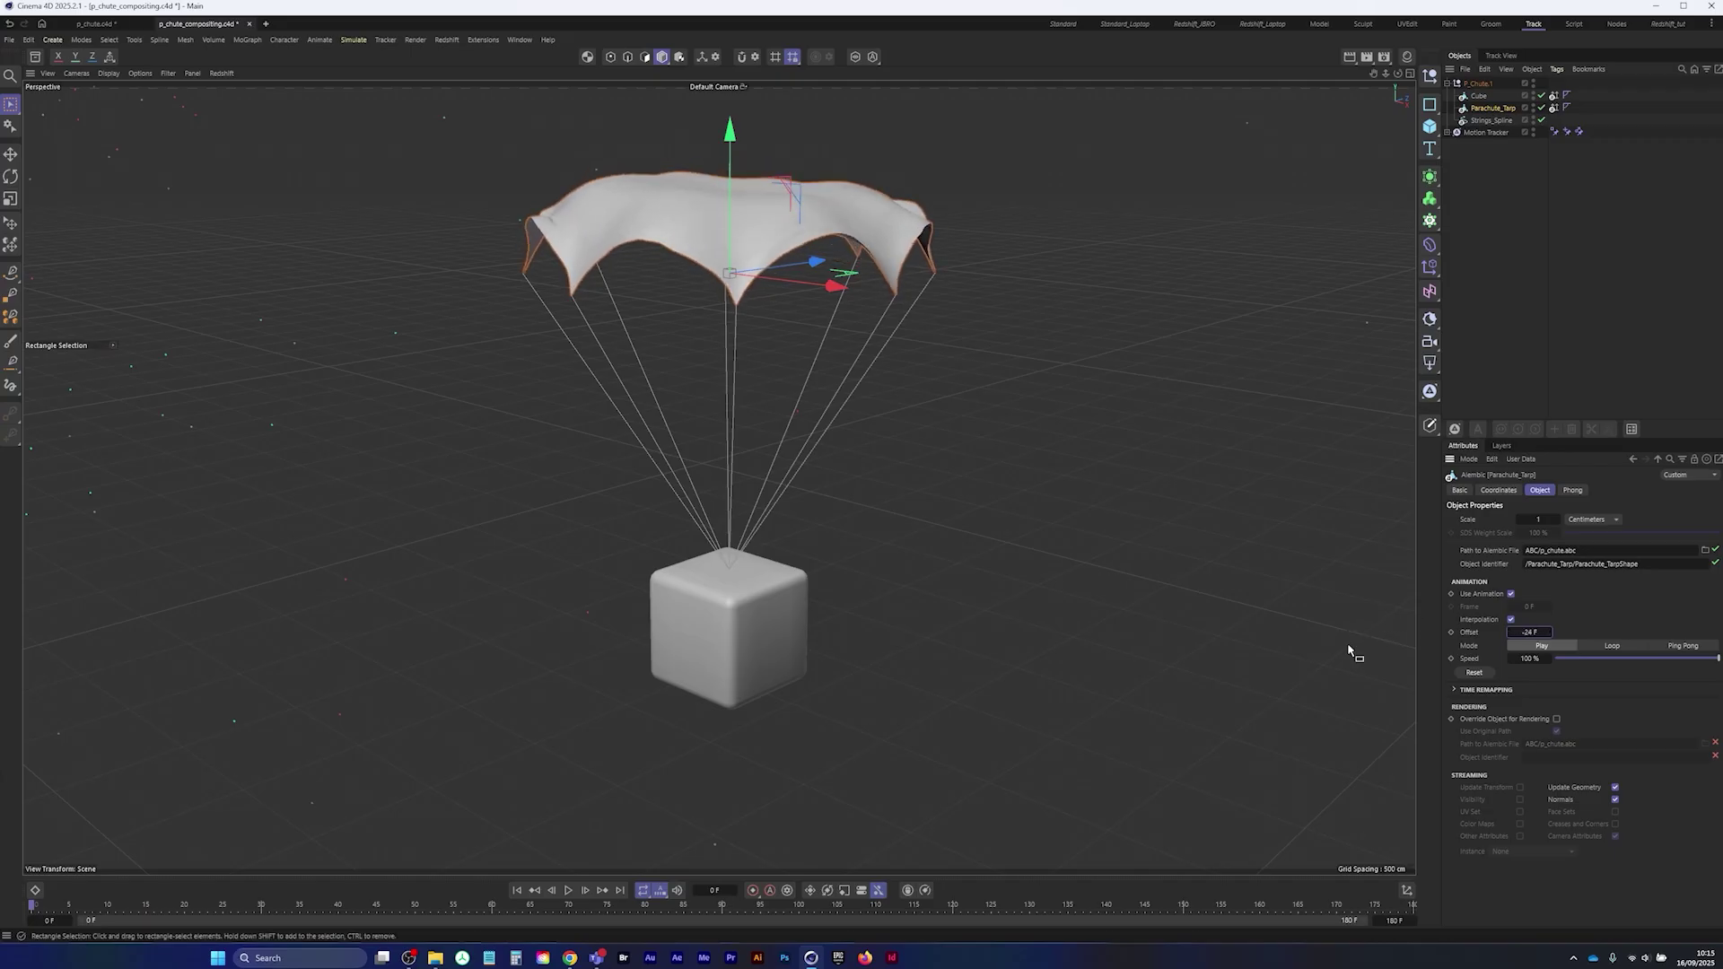
pyautogui.moveTo(1538, 632); pyautogui.dragTo(1352, 648)
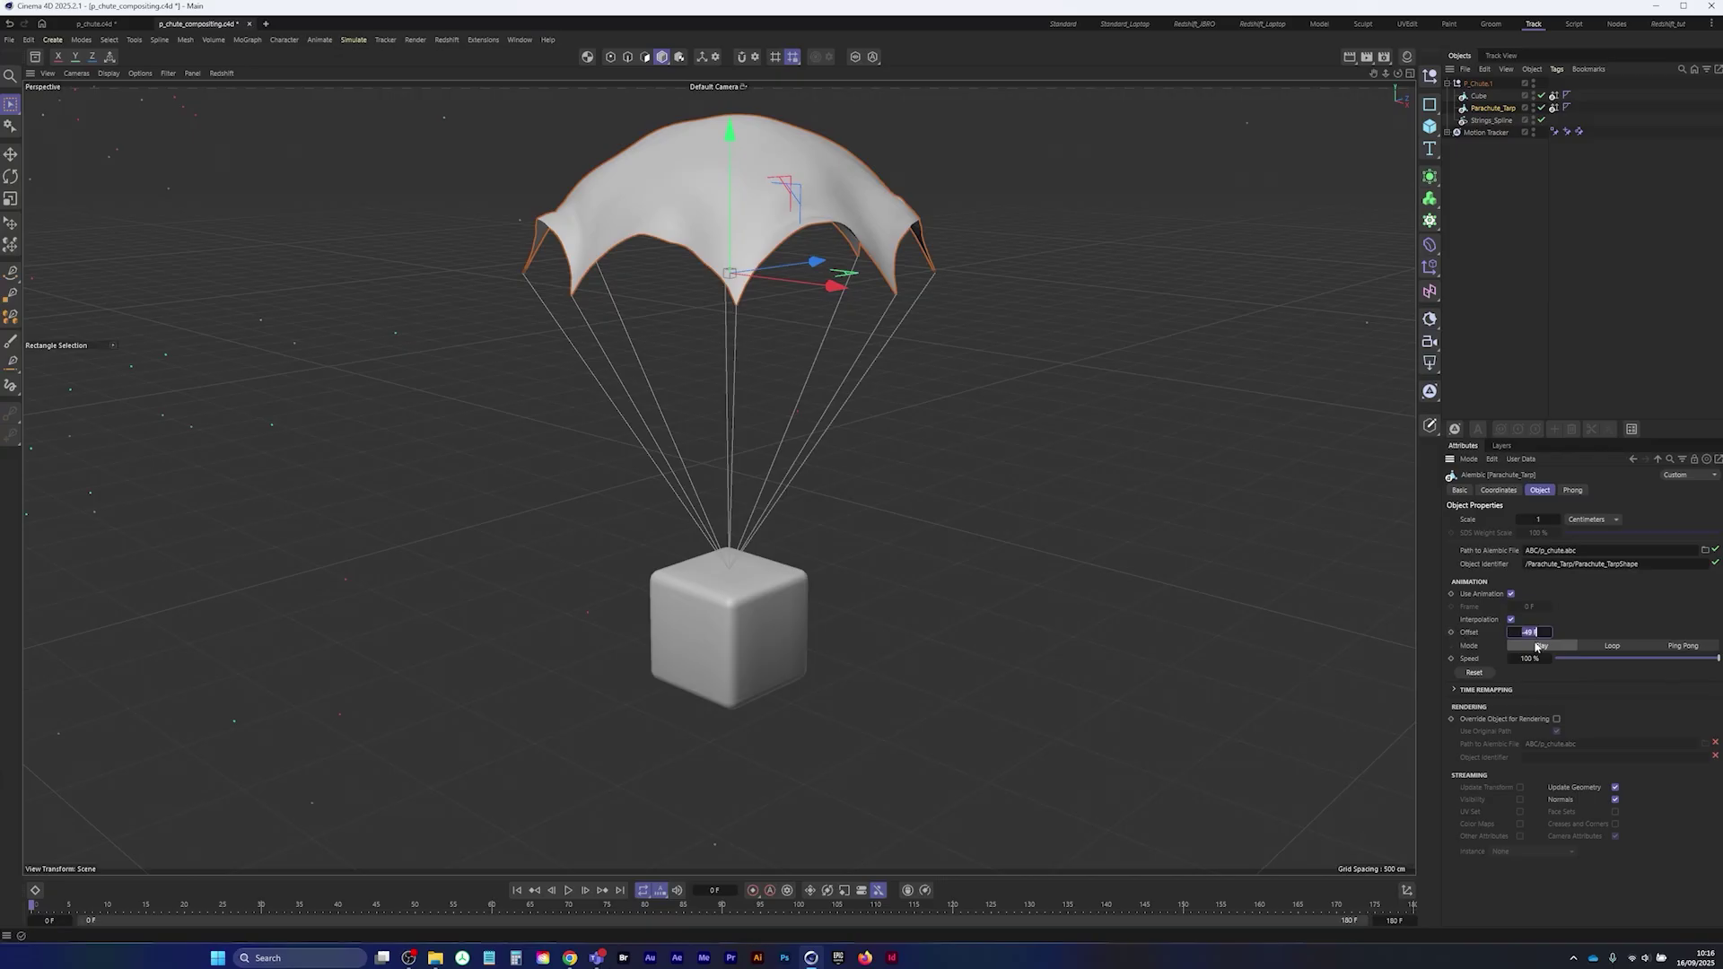
pyautogui.press('Return')
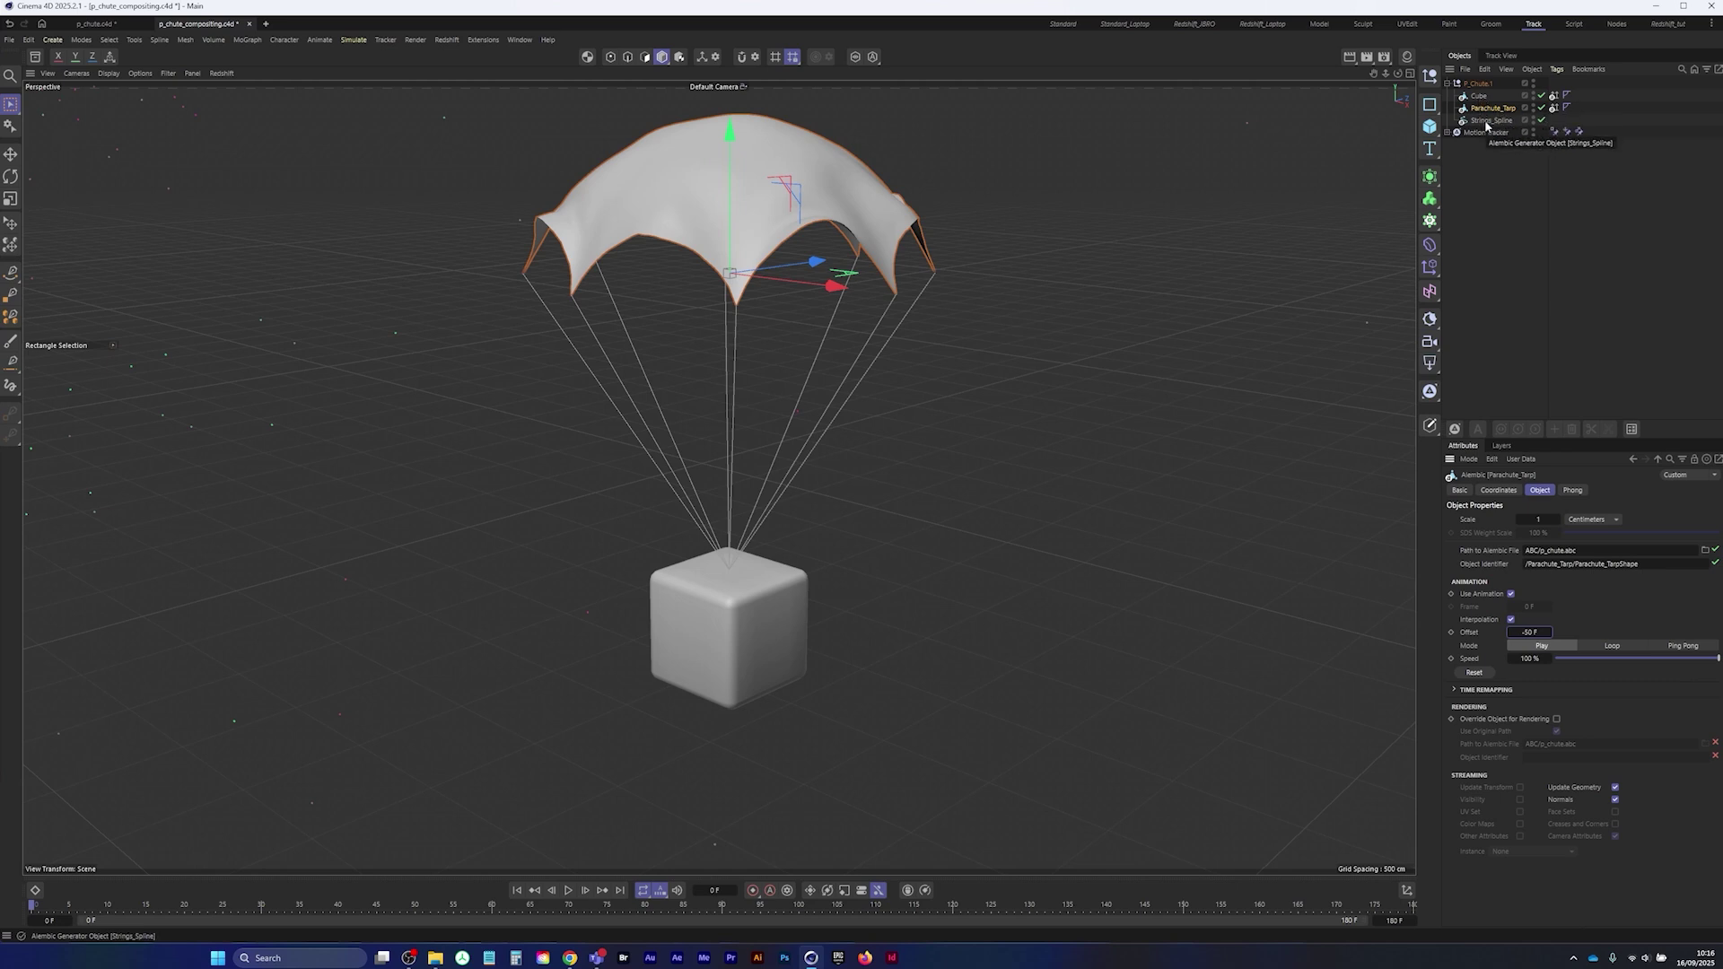
pyautogui.click(517, 892)
pyautogui.click(568, 891)
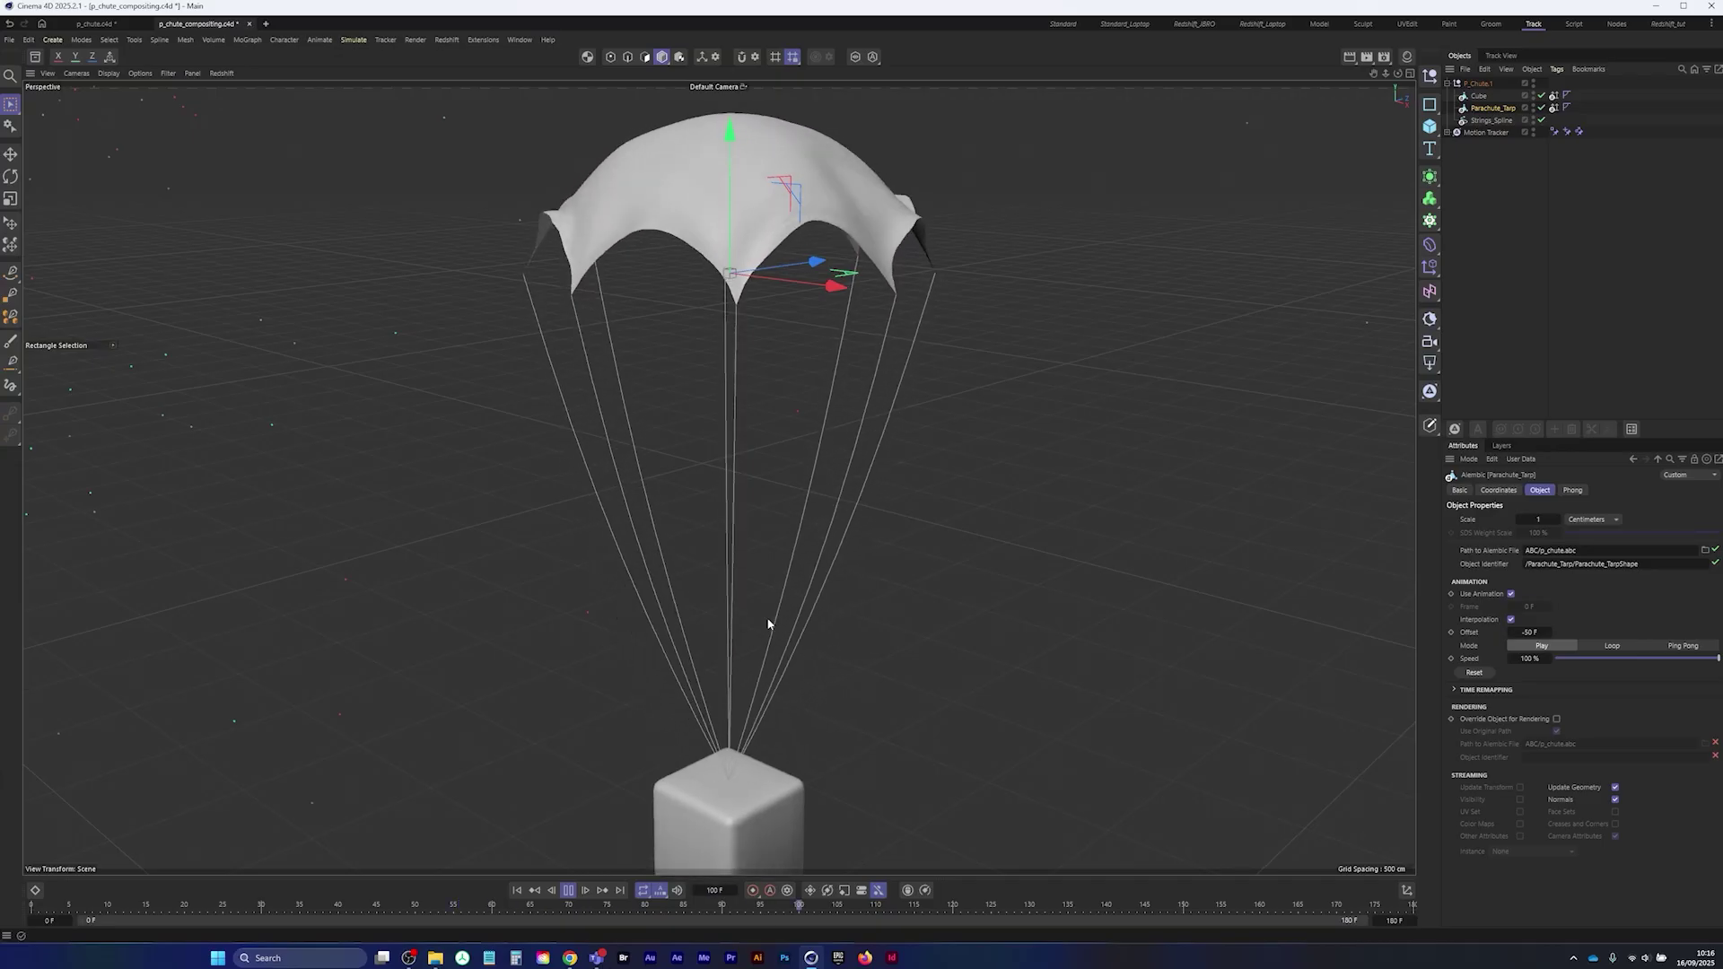
pyautogui.click(568, 892)
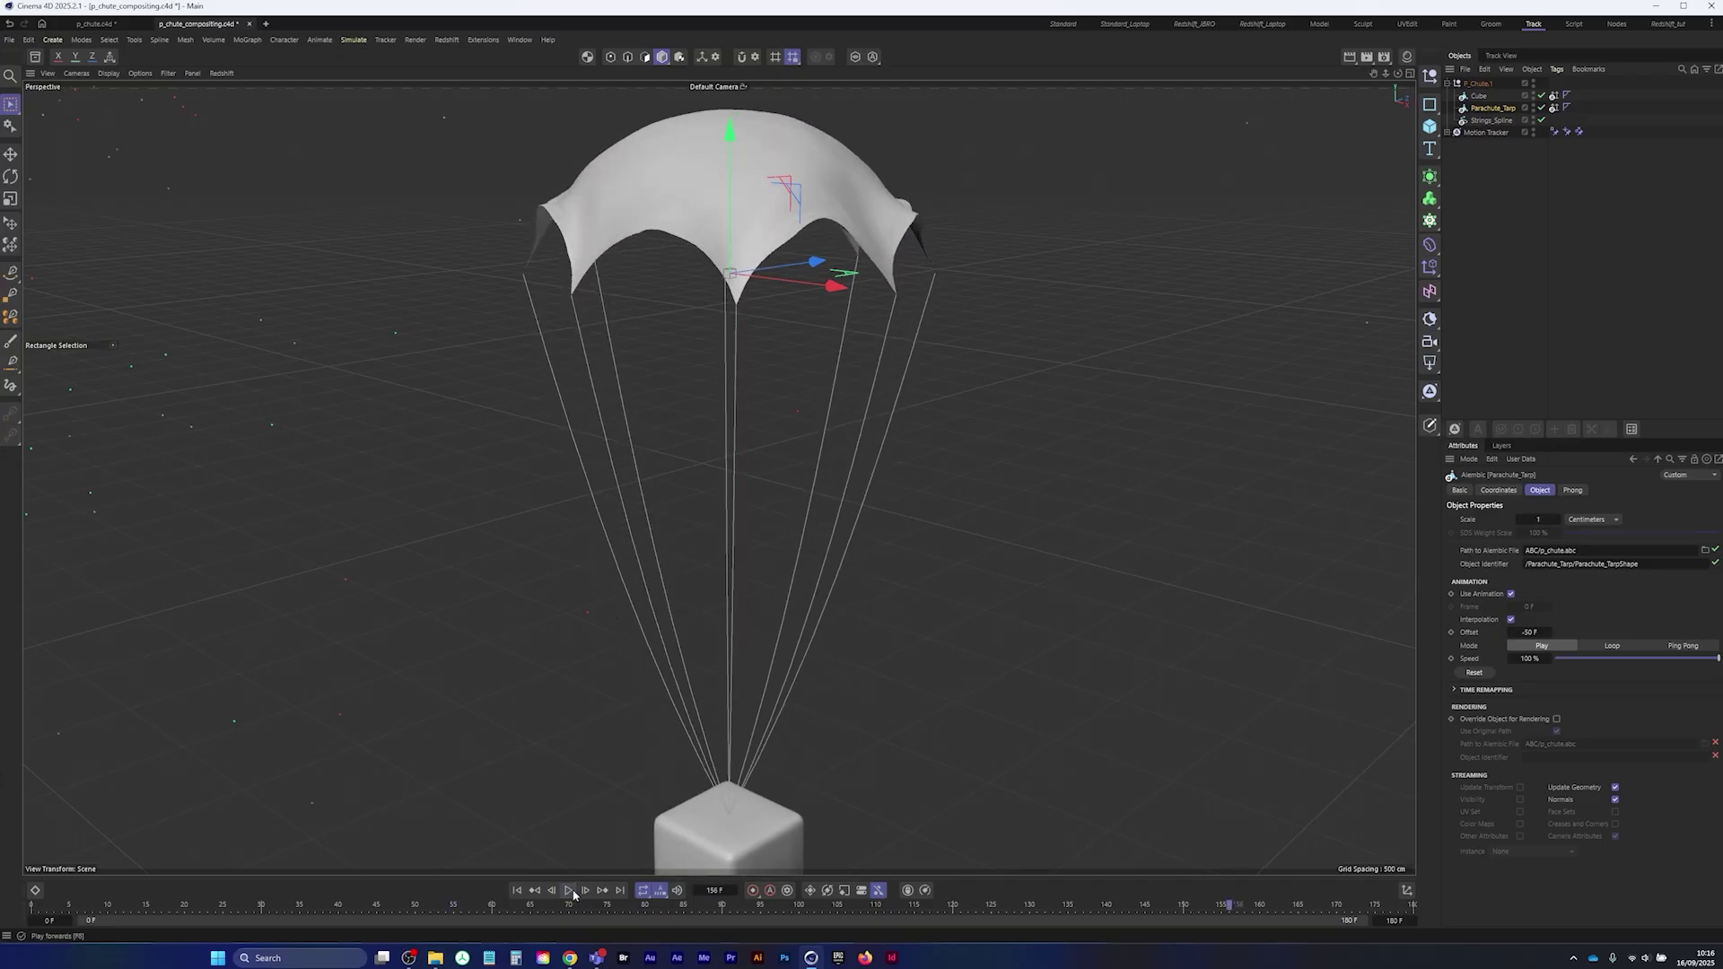
pyautogui.click(517, 891)
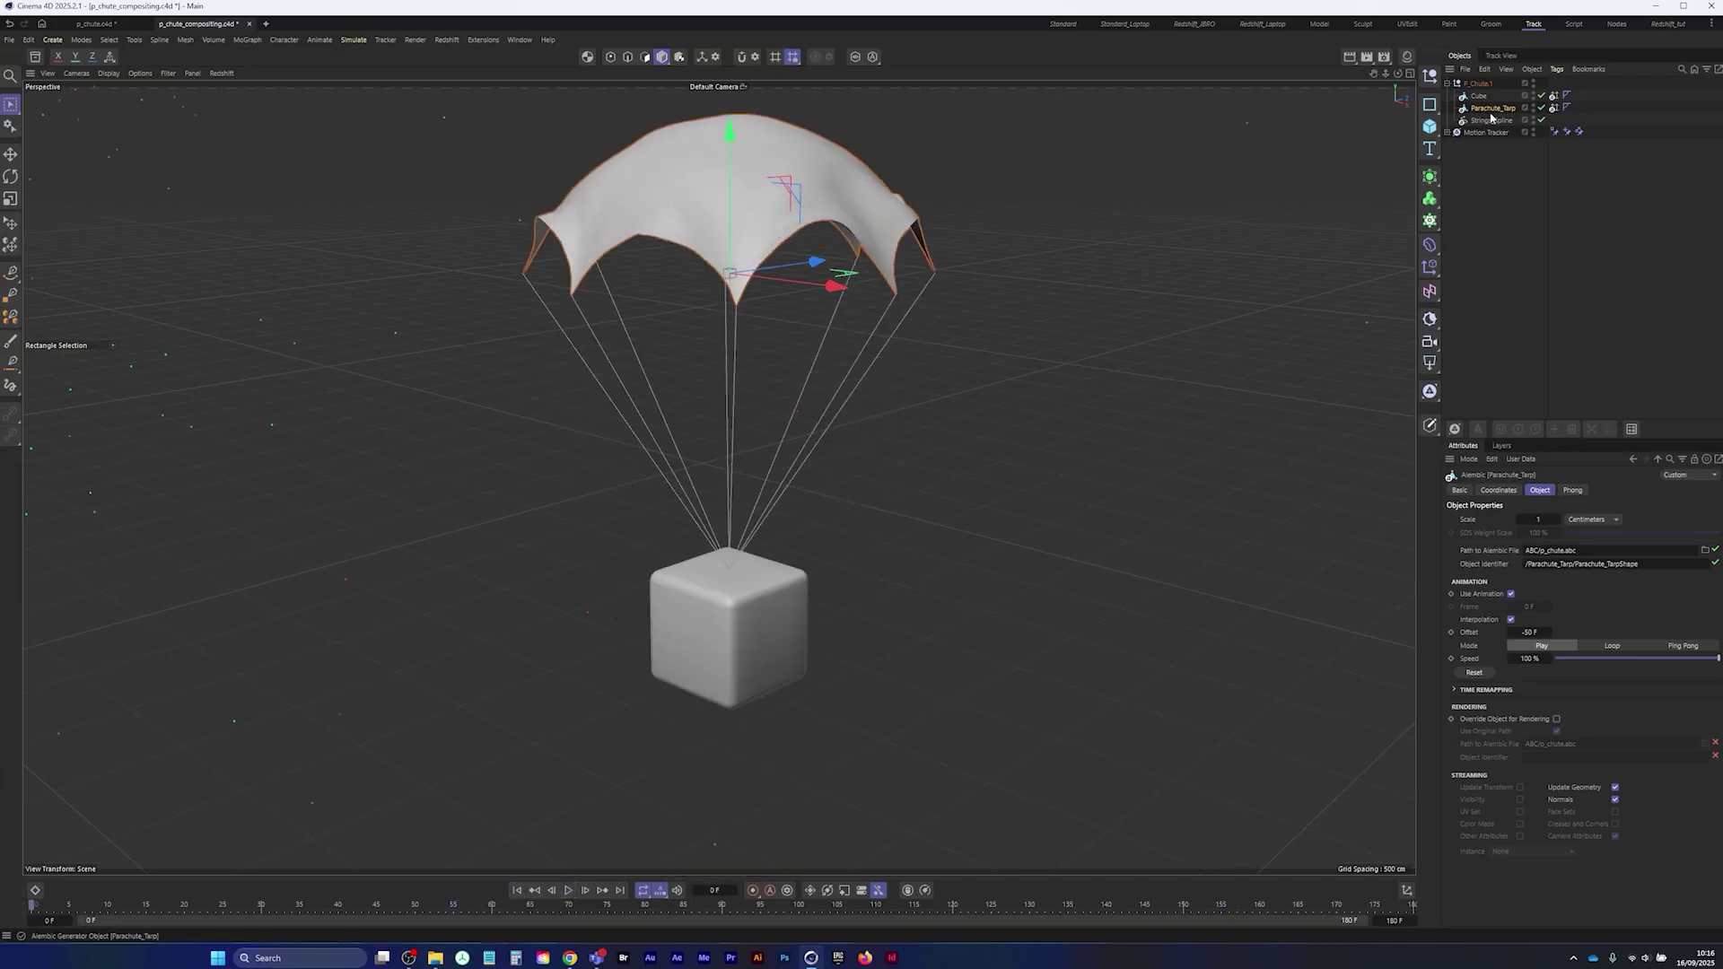
# - Set the Strings_Spline Alembic's animation offset to -50 F
pyautogui.click(1489, 122)
pyautogui.click(1532, 632)
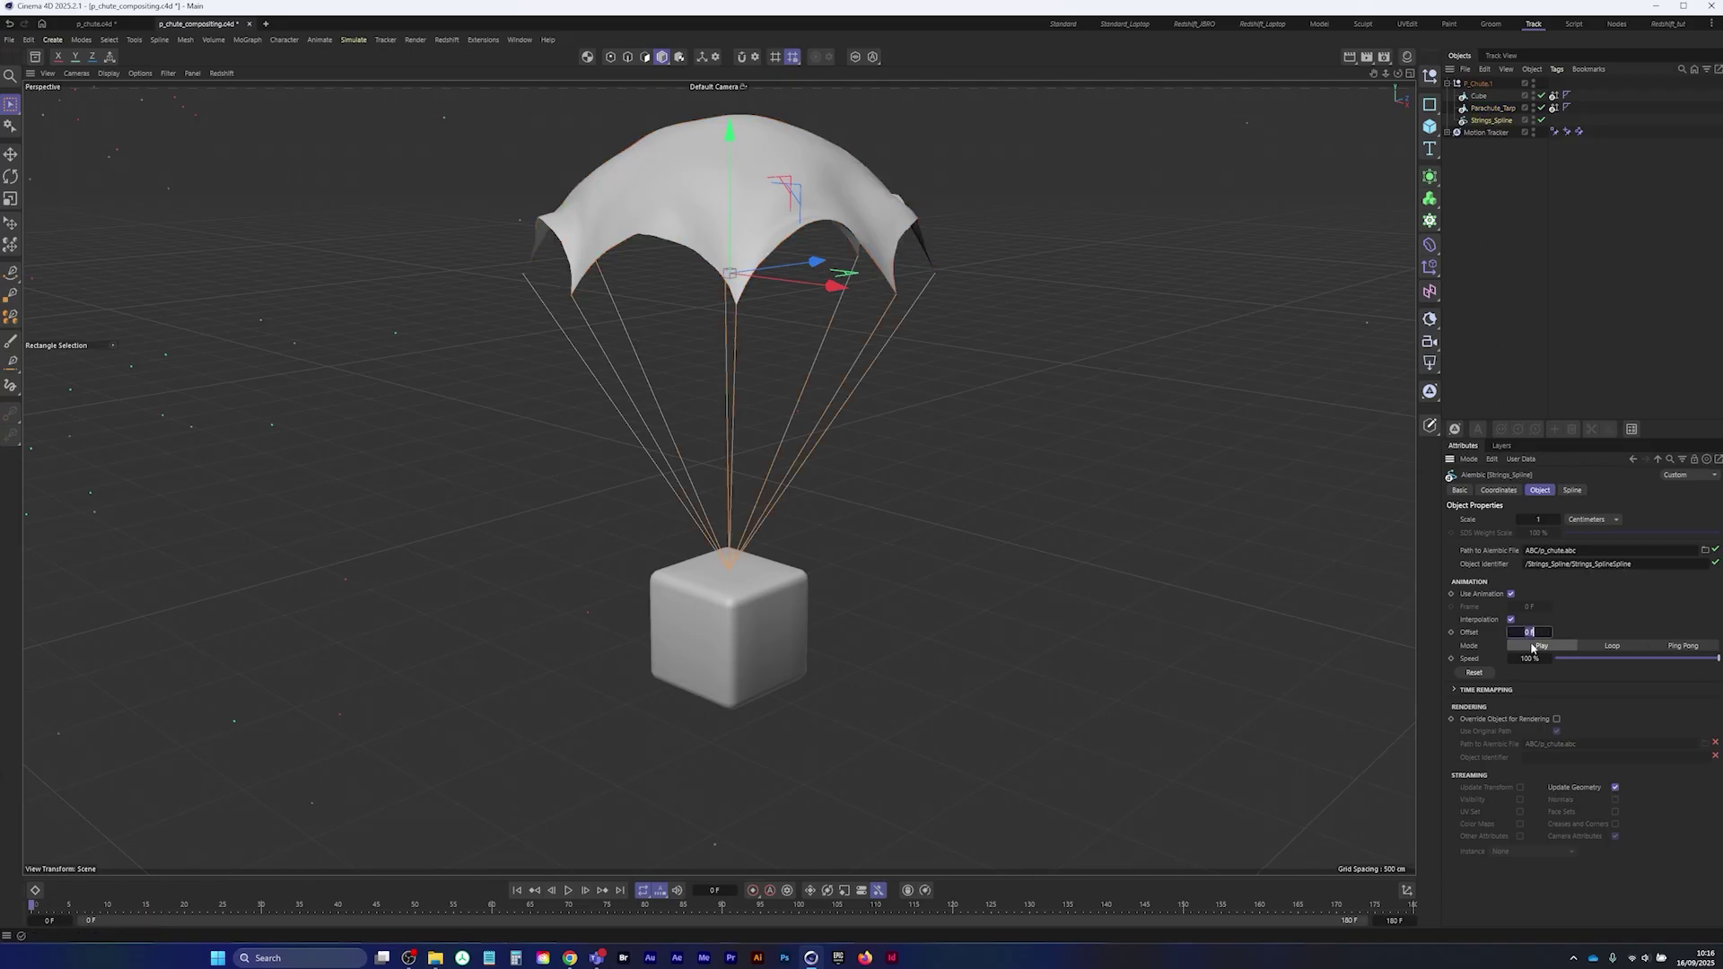
pyautogui.write('-50')
pyautogui.press('Return')
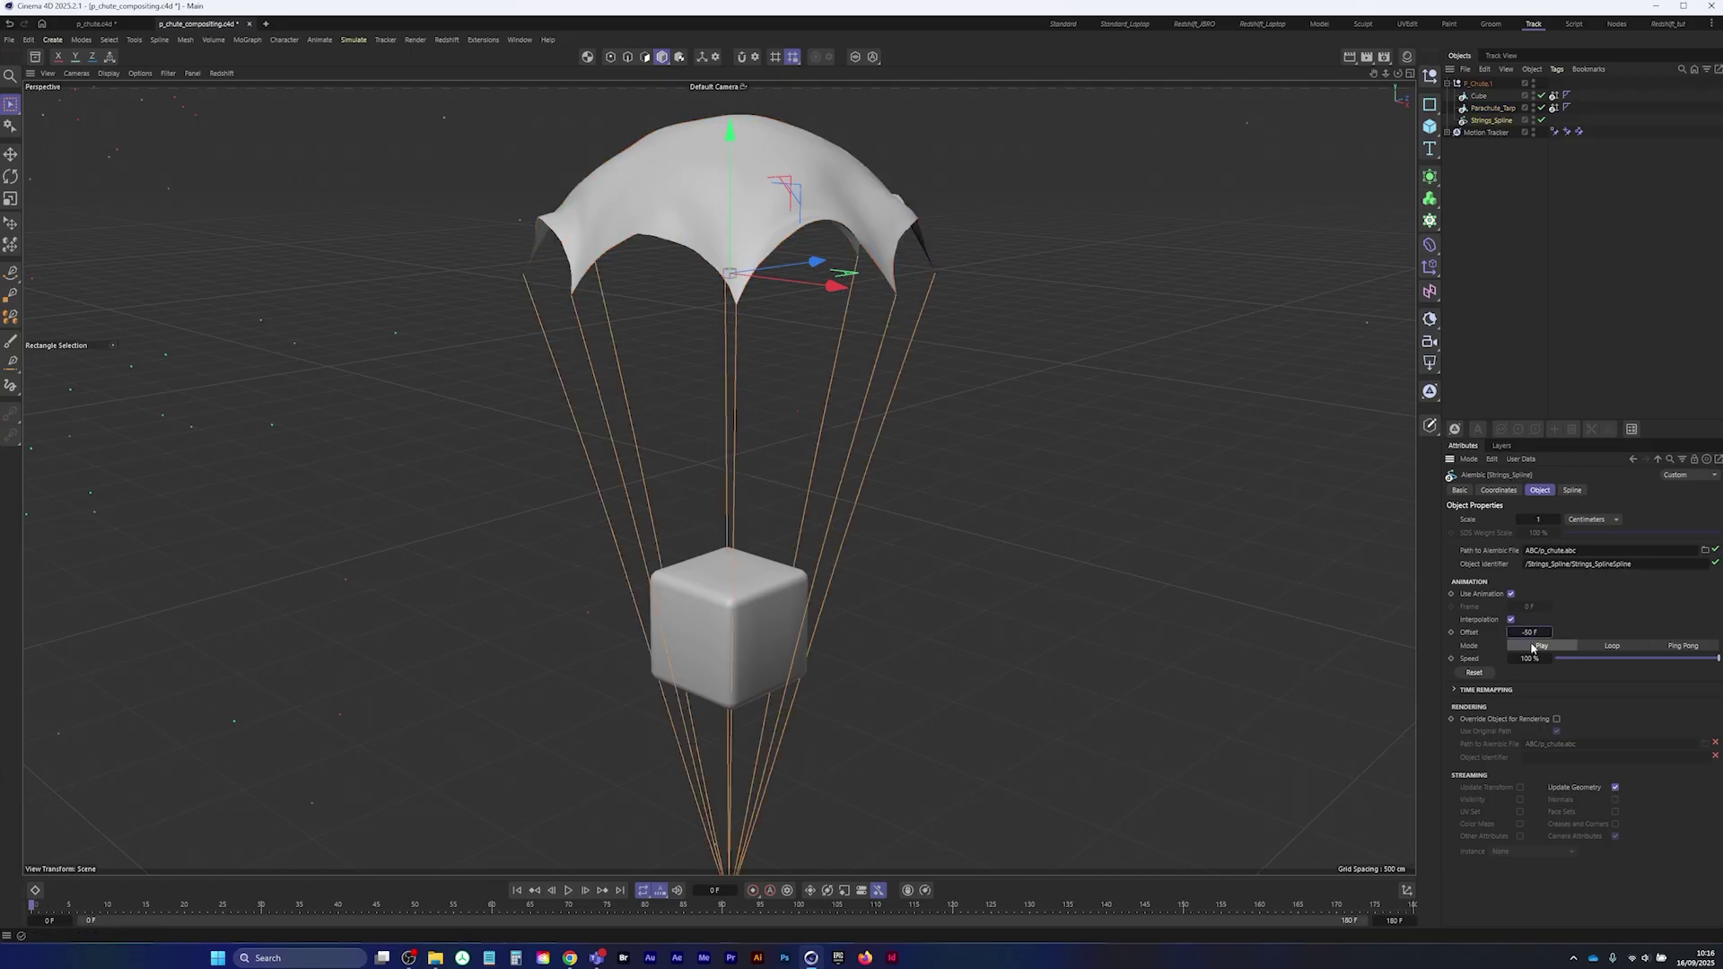
# - Set the Cube Alembic's animation offset to -50 F and play the whole rig from the first frame to check it
pyautogui.click(1478, 96)
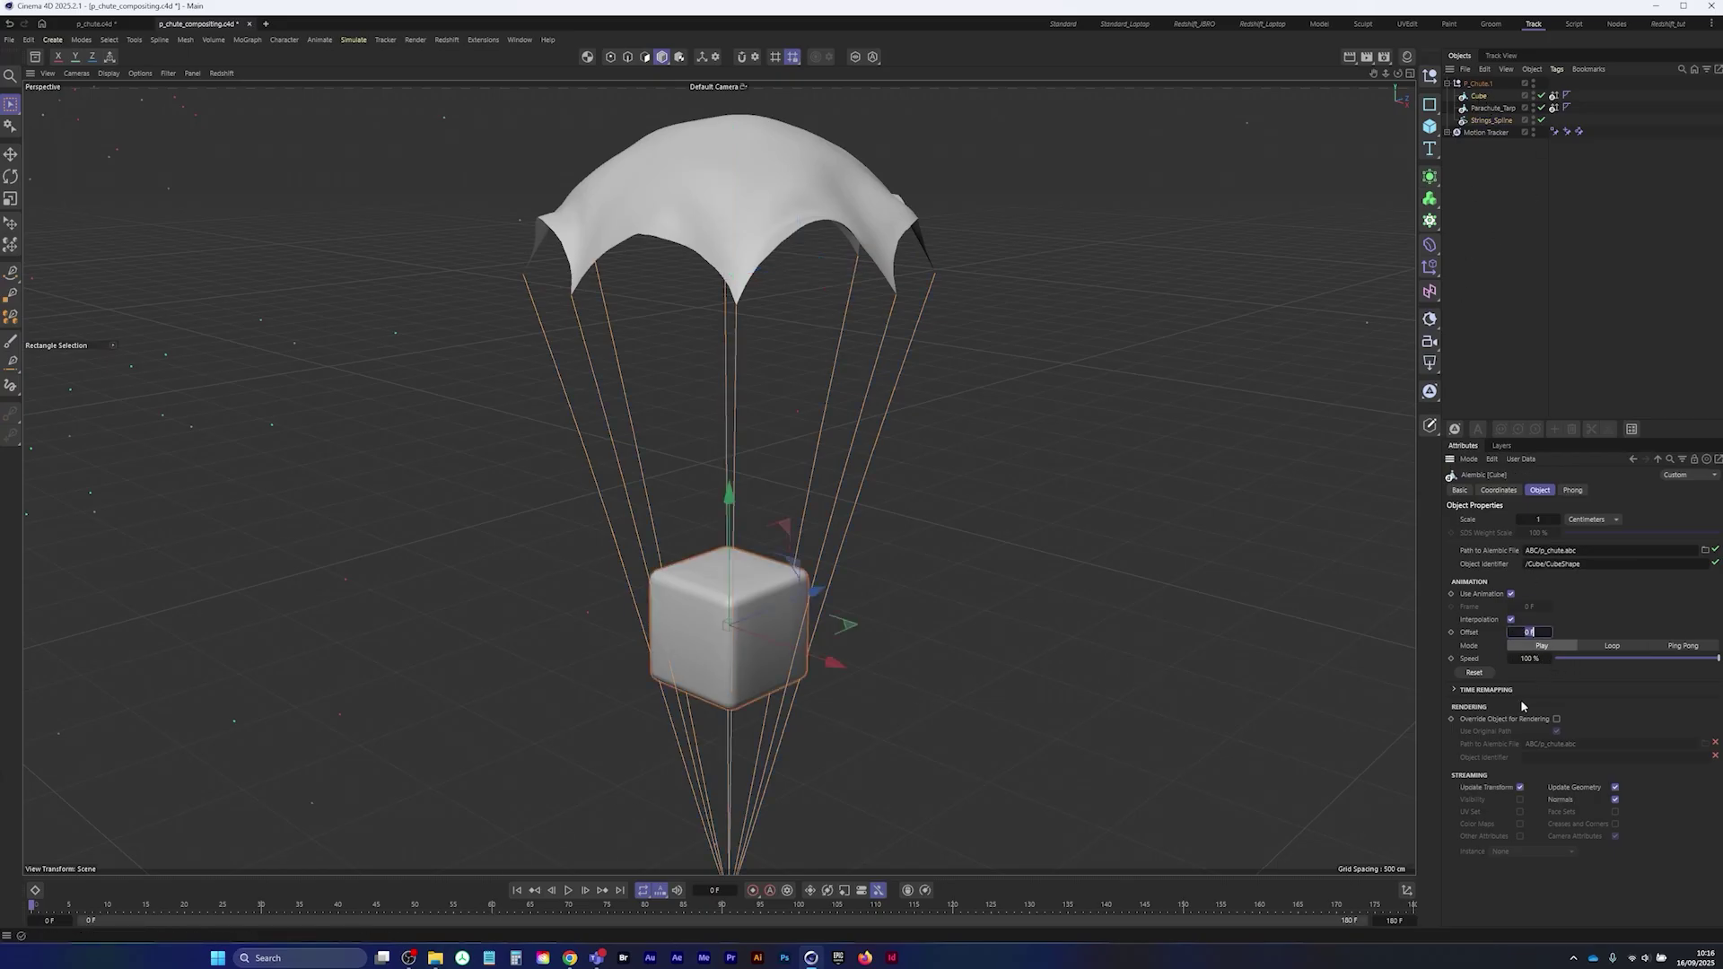
pyautogui.press('Return')
pyautogui.keyDown('alt'); pyautogui.moveTo(778, 423); pyautogui.dragTo(656, 556, button='right'); pyautogui.keyUp('alt')
pyautogui.click(568, 890)
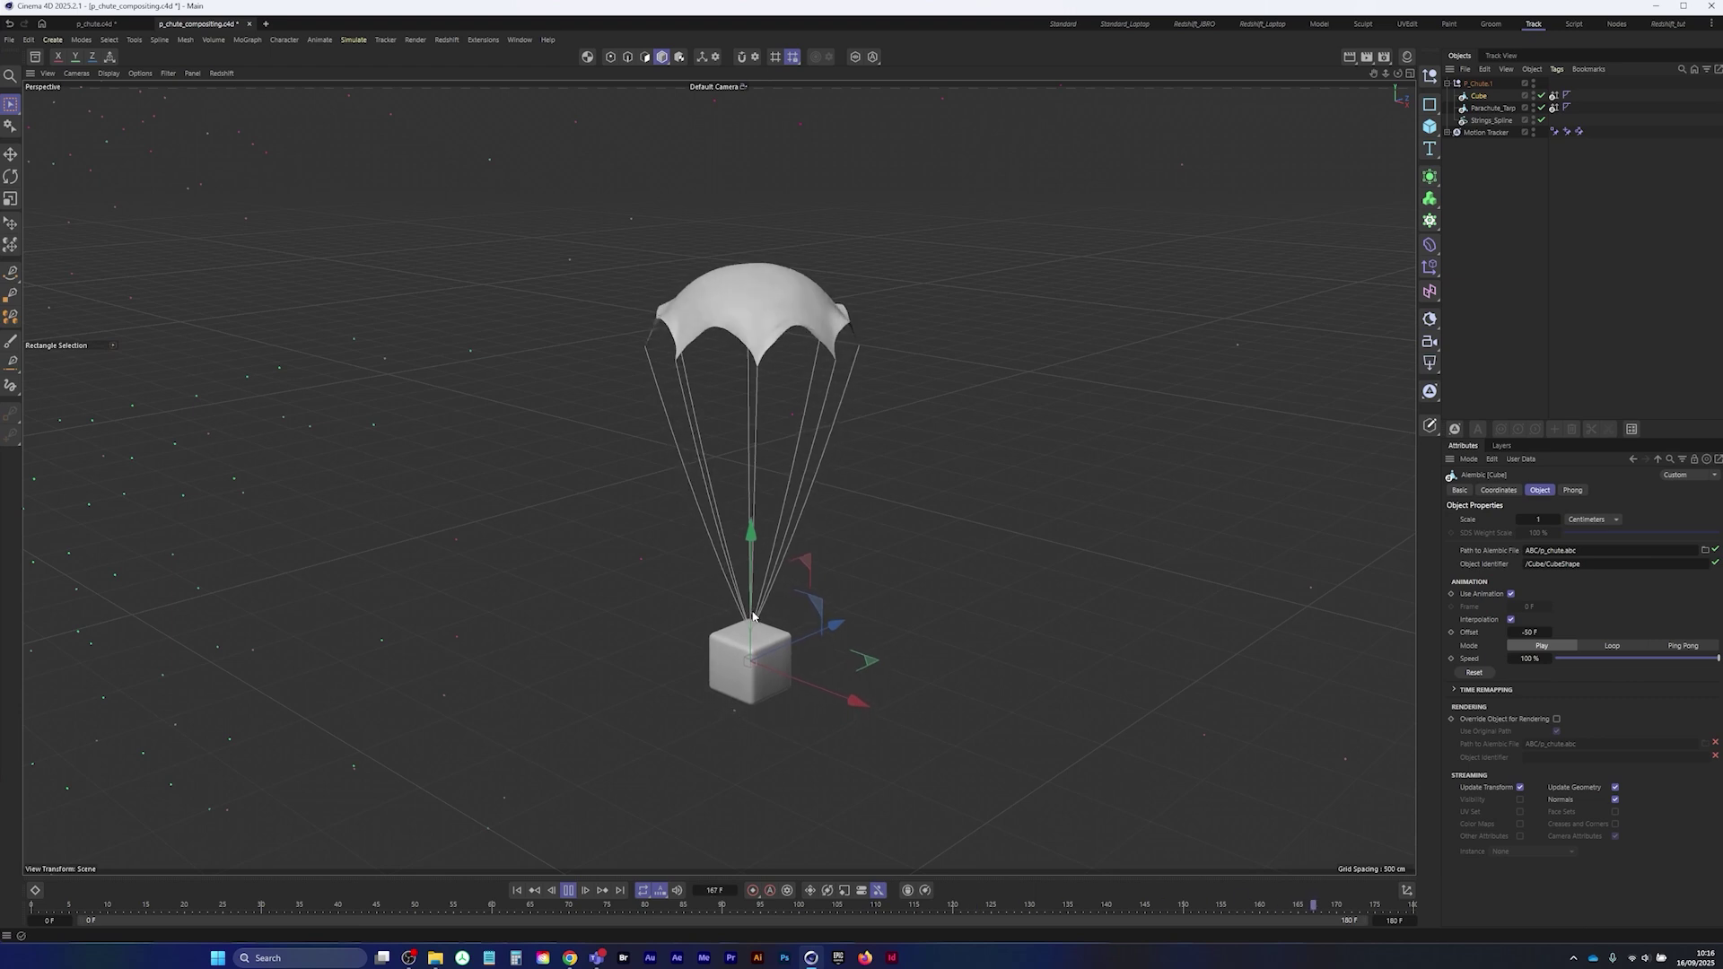
pyautogui.click(1496, 234)
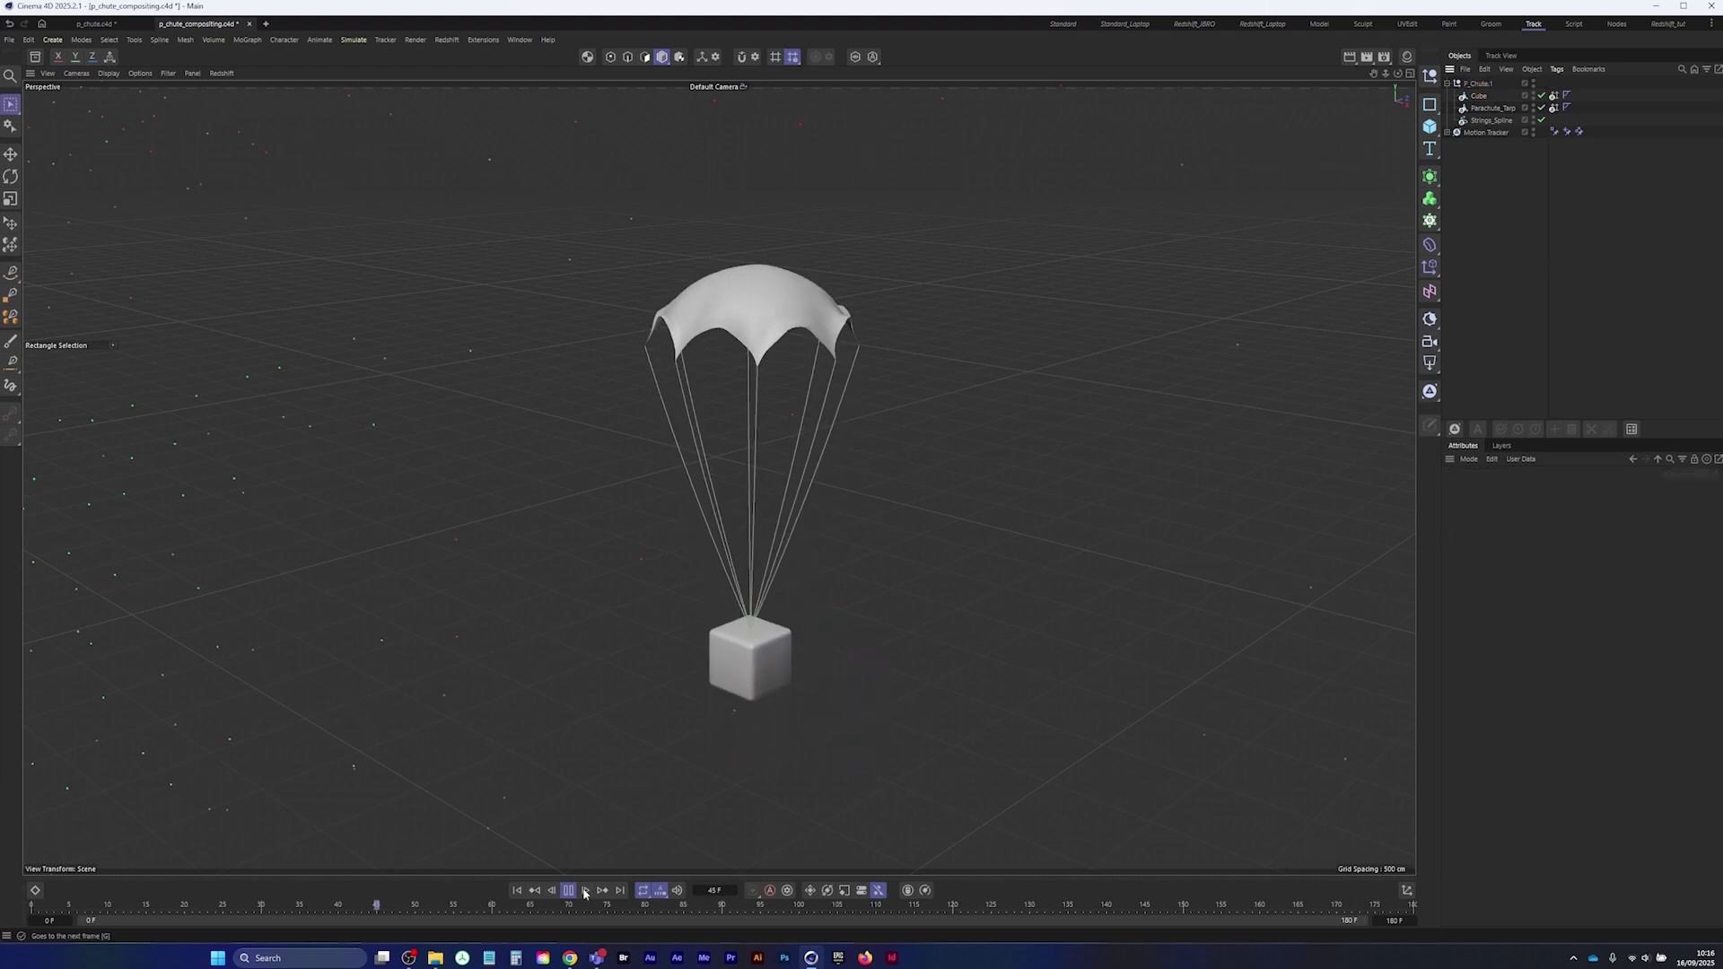
pyautogui.click(568, 890)
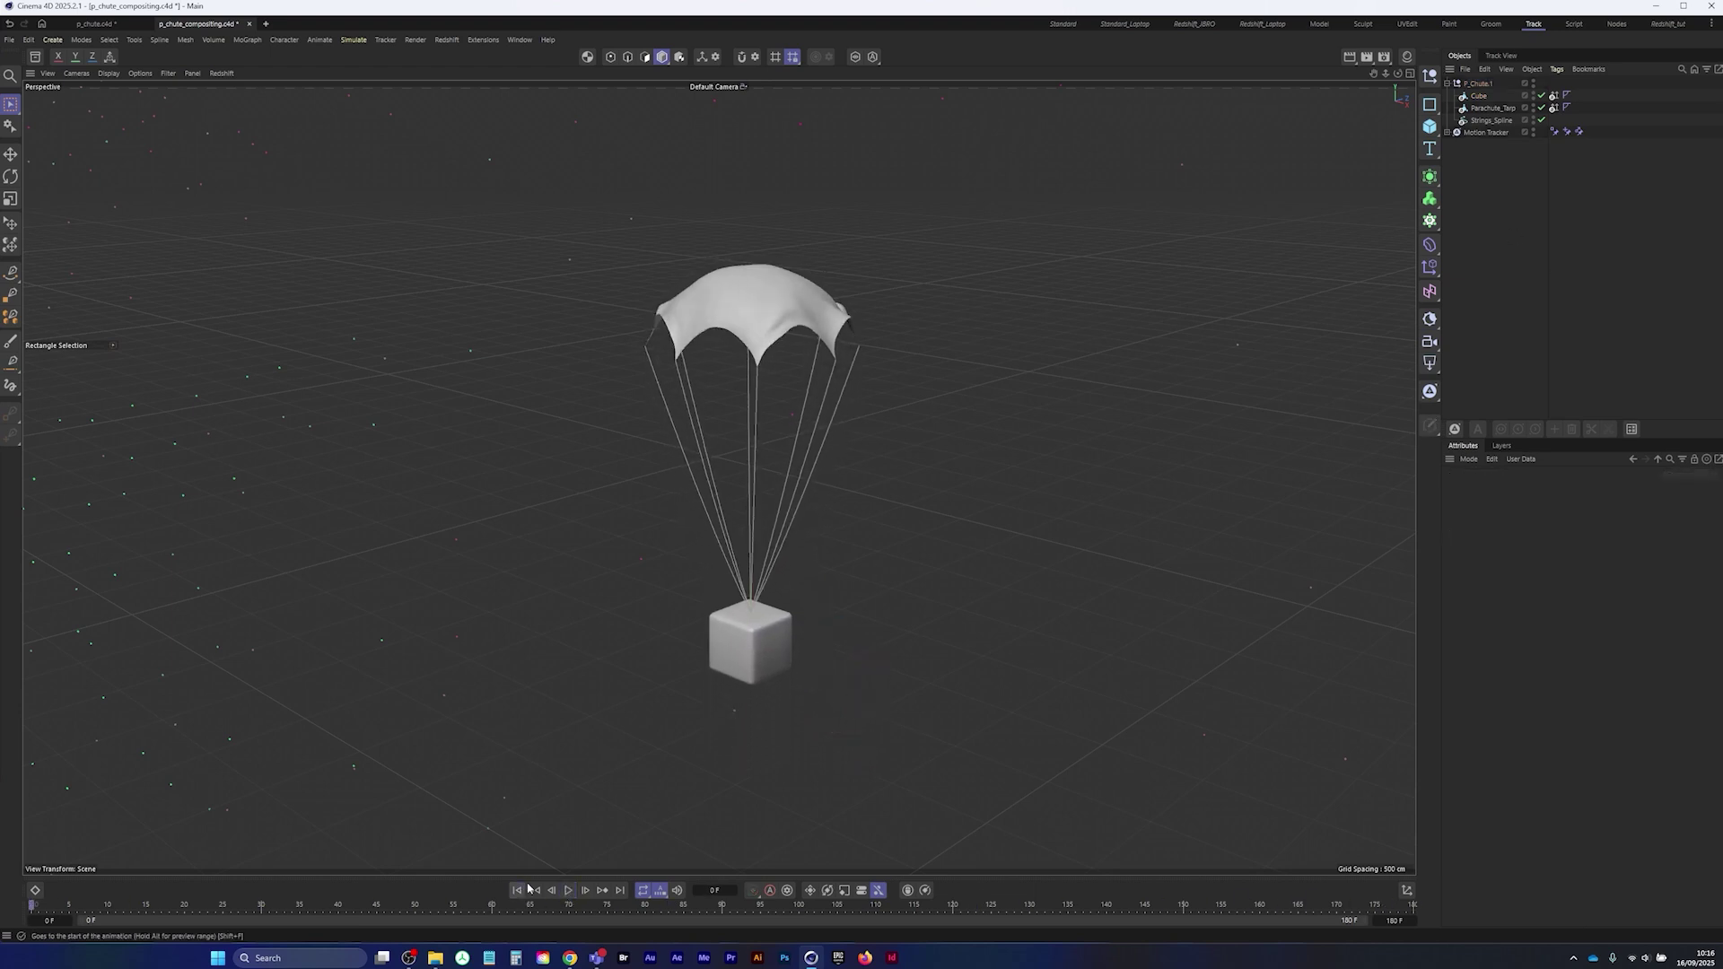
pyautogui.click(517, 891)
# - Switch the viewport to the Solved Camera, play the parachute over the footage and return to the first frame
pyautogui.click(716, 87)
pyautogui.click(741, 116)
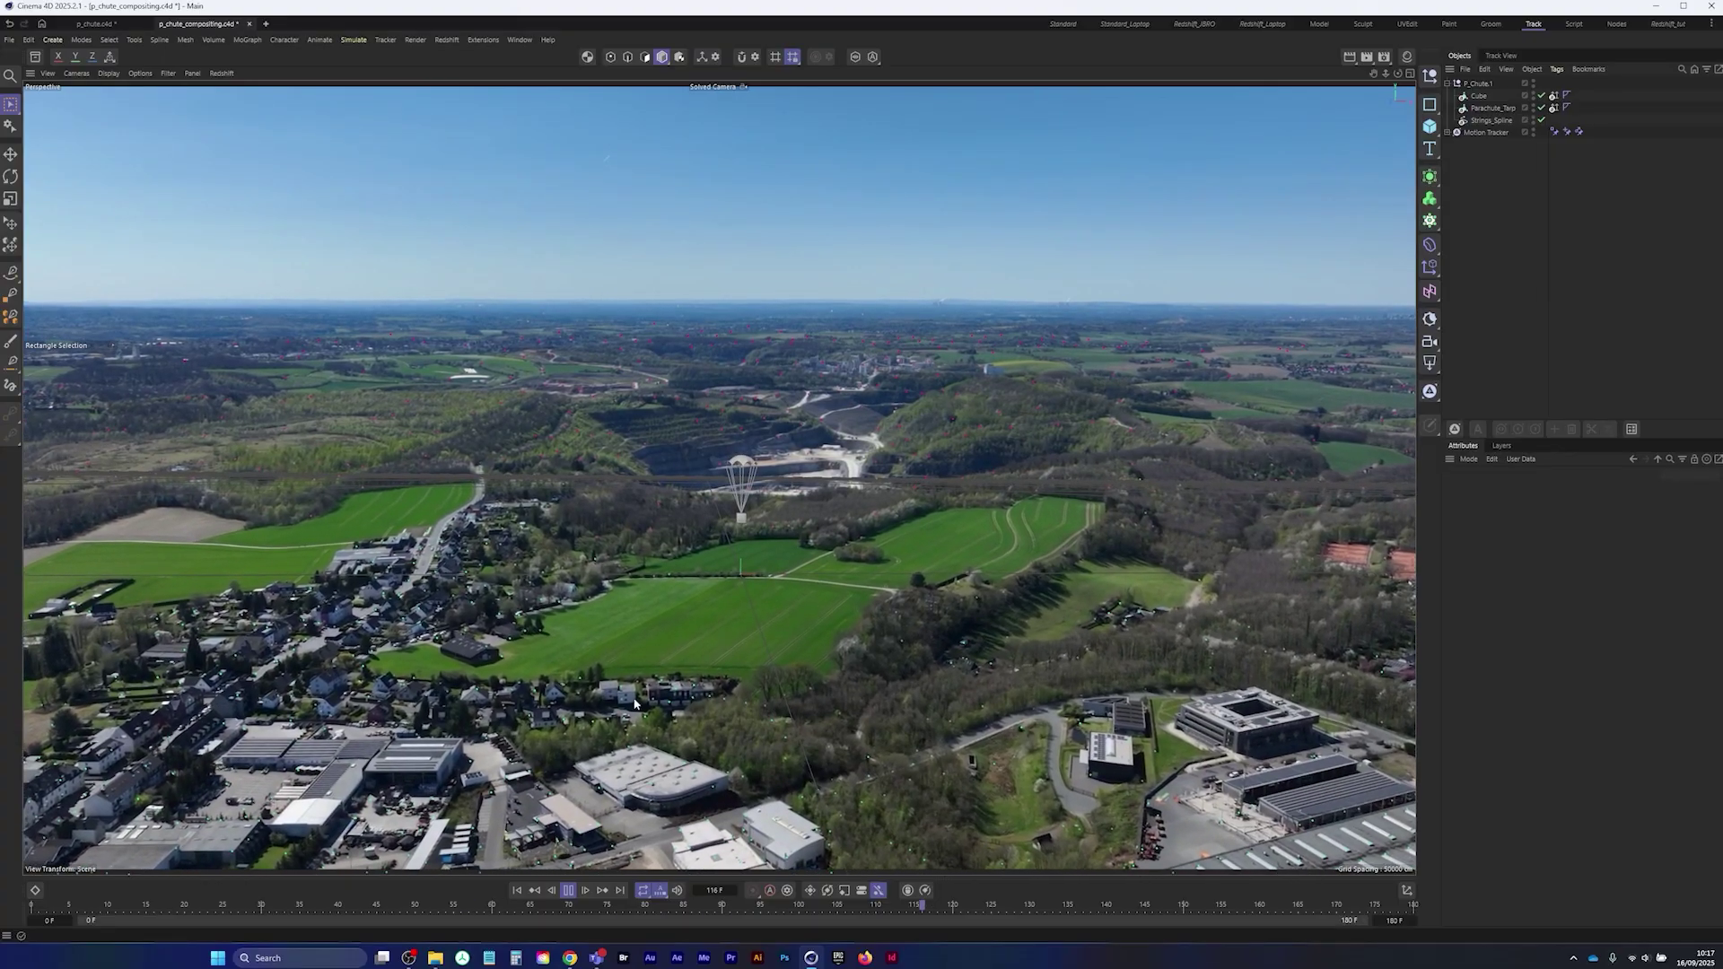
pyautogui.click(569, 891)
pyautogui.click(534, 892)
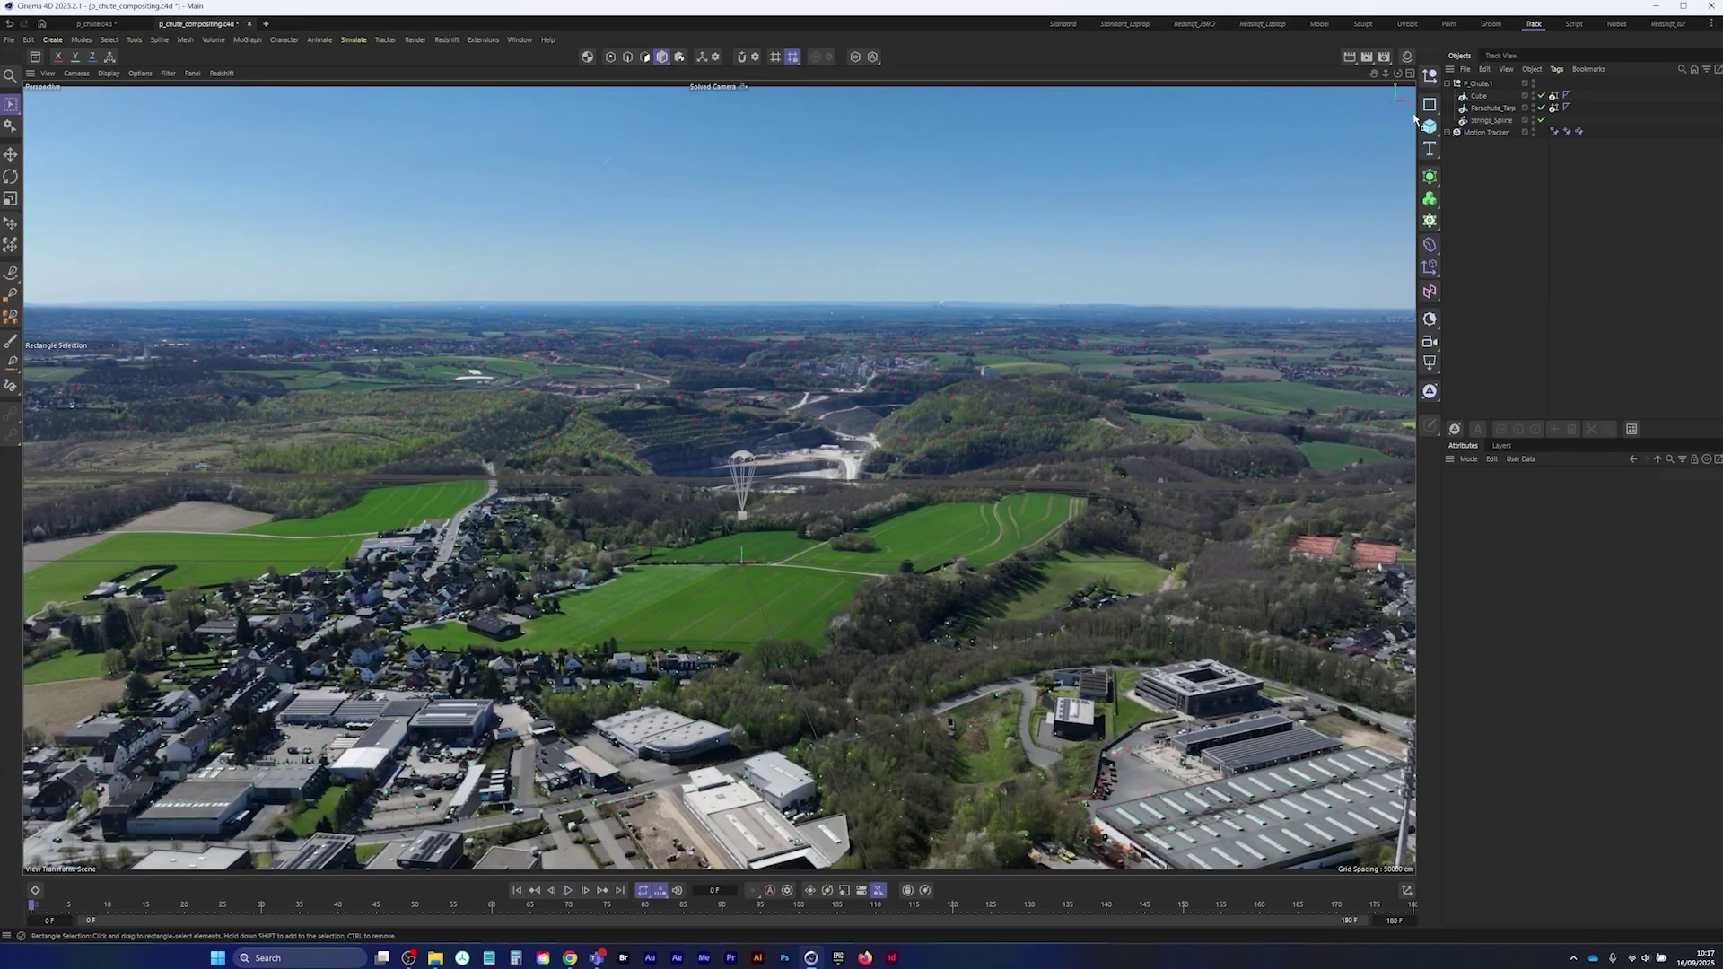
# - Try to bring the P_Chute.1 null closer to the camera above the fields and tilt it to suit the footage's perspective
pyautogui.click(1478, 84)
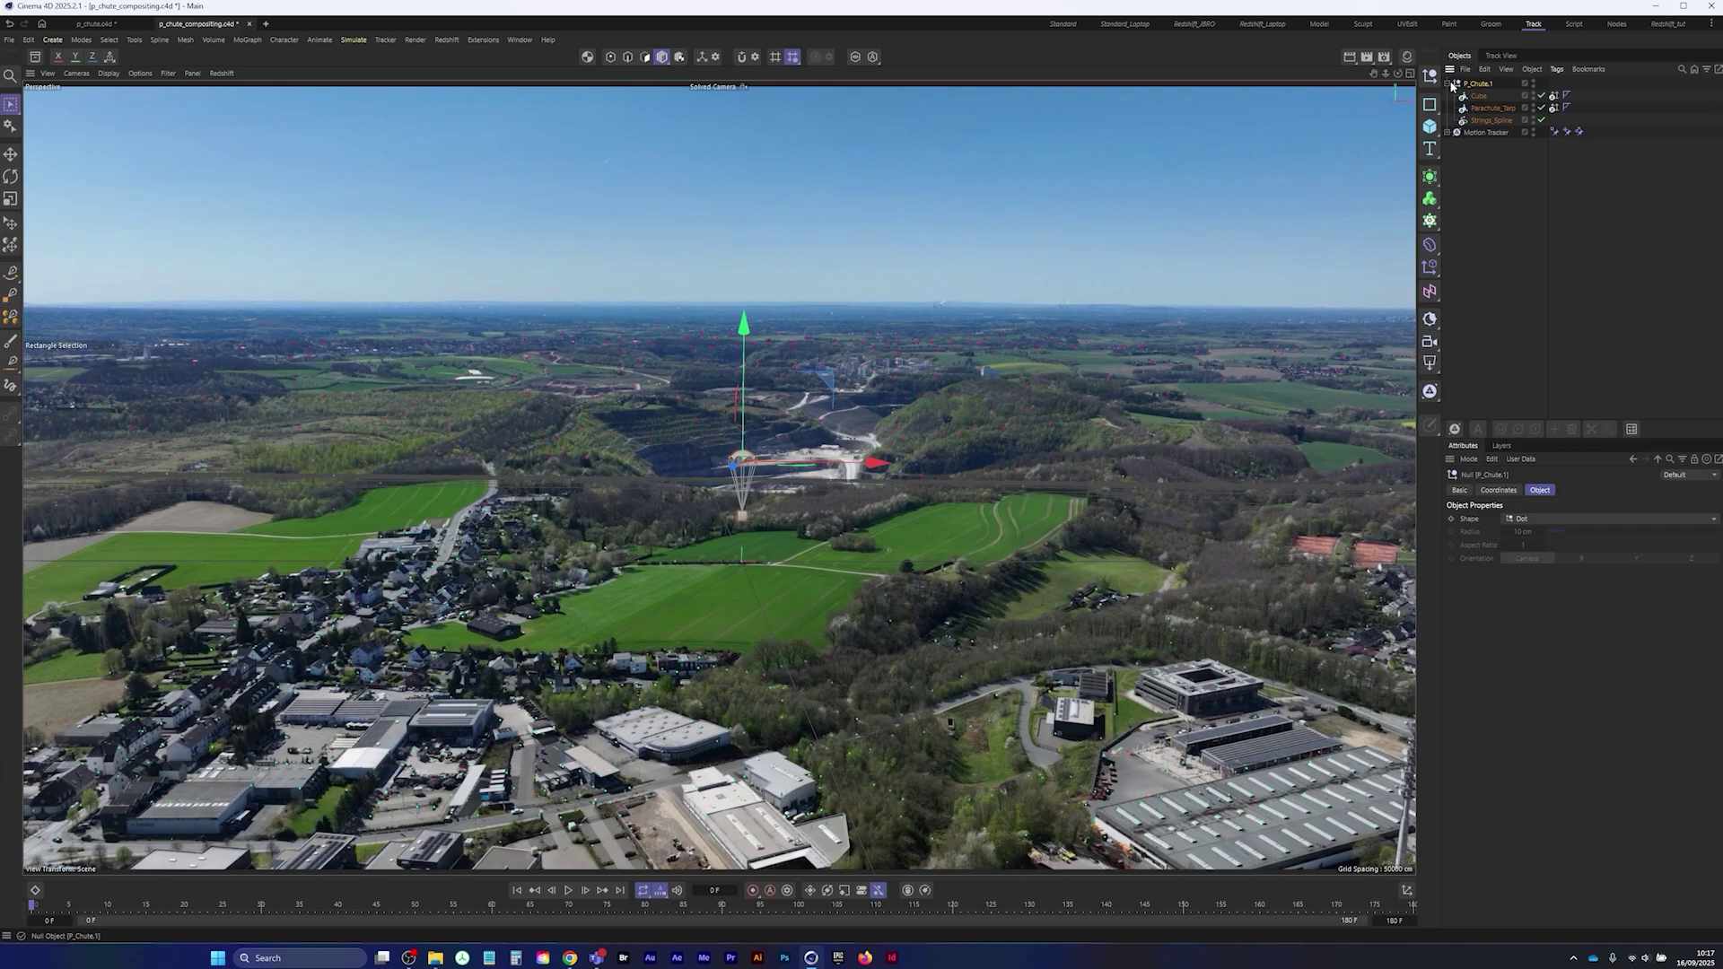
pyautogui.click(1447, 84)
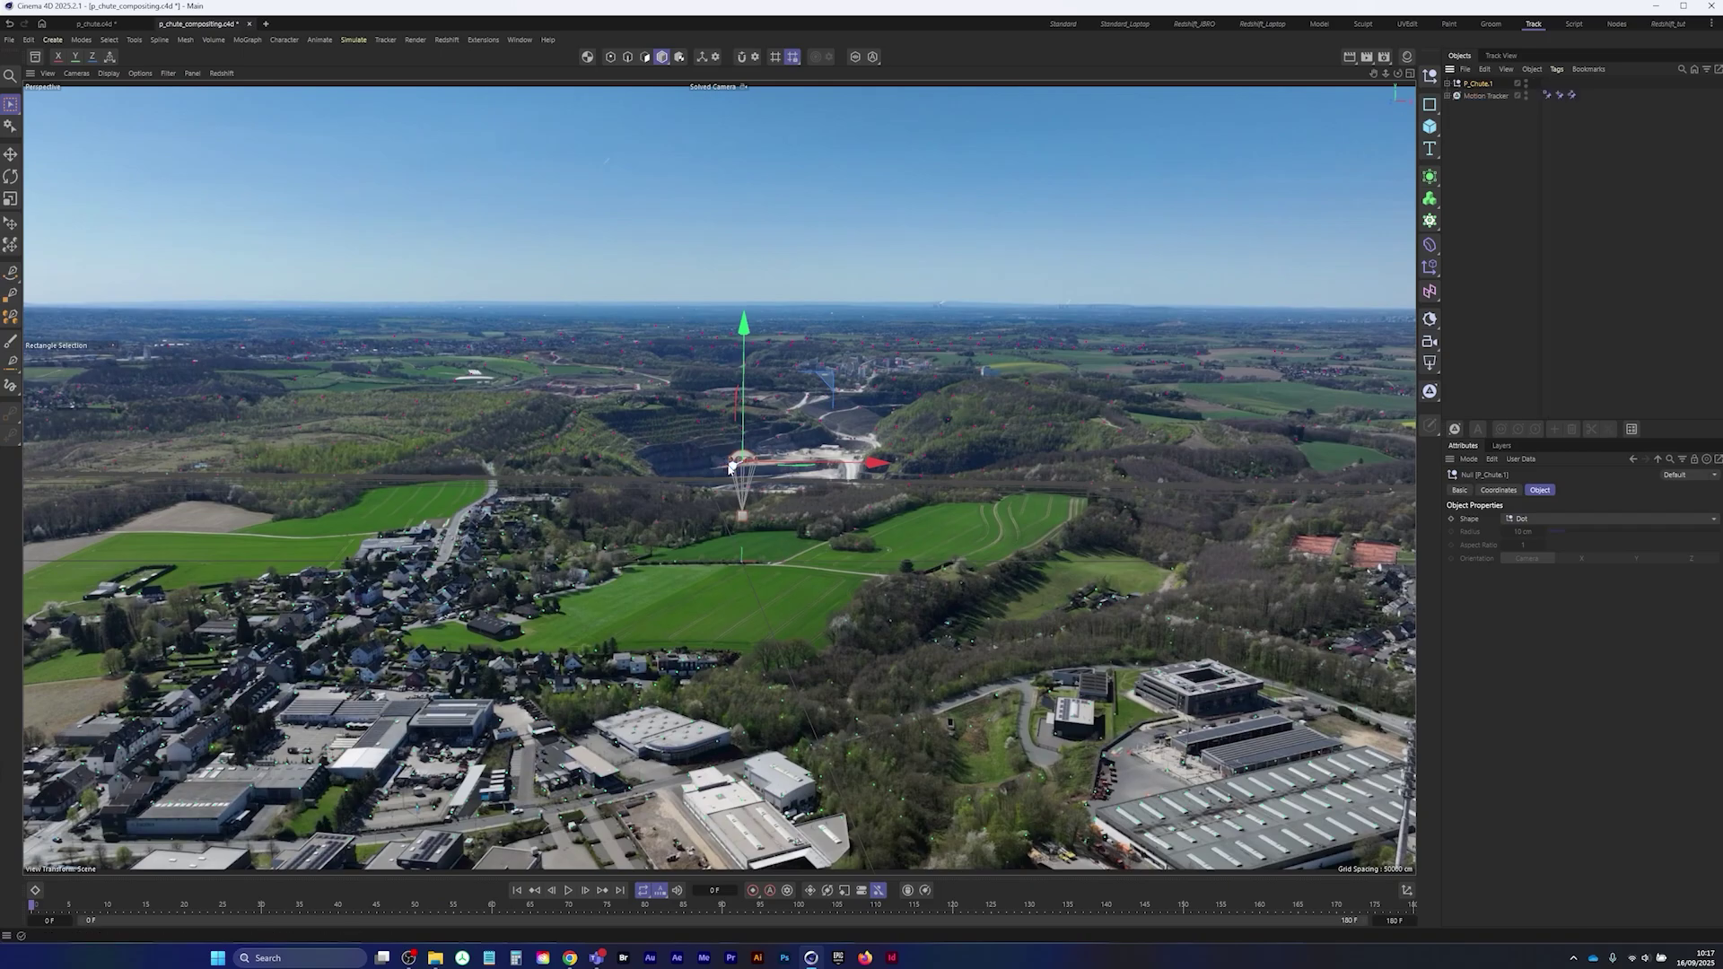
pyautogui.moveTo(732, 465); pyautogui.dragTo(962, 480)
pyautogui.moveTo(1132, 350); pyautogui.dragTo(857, 383)
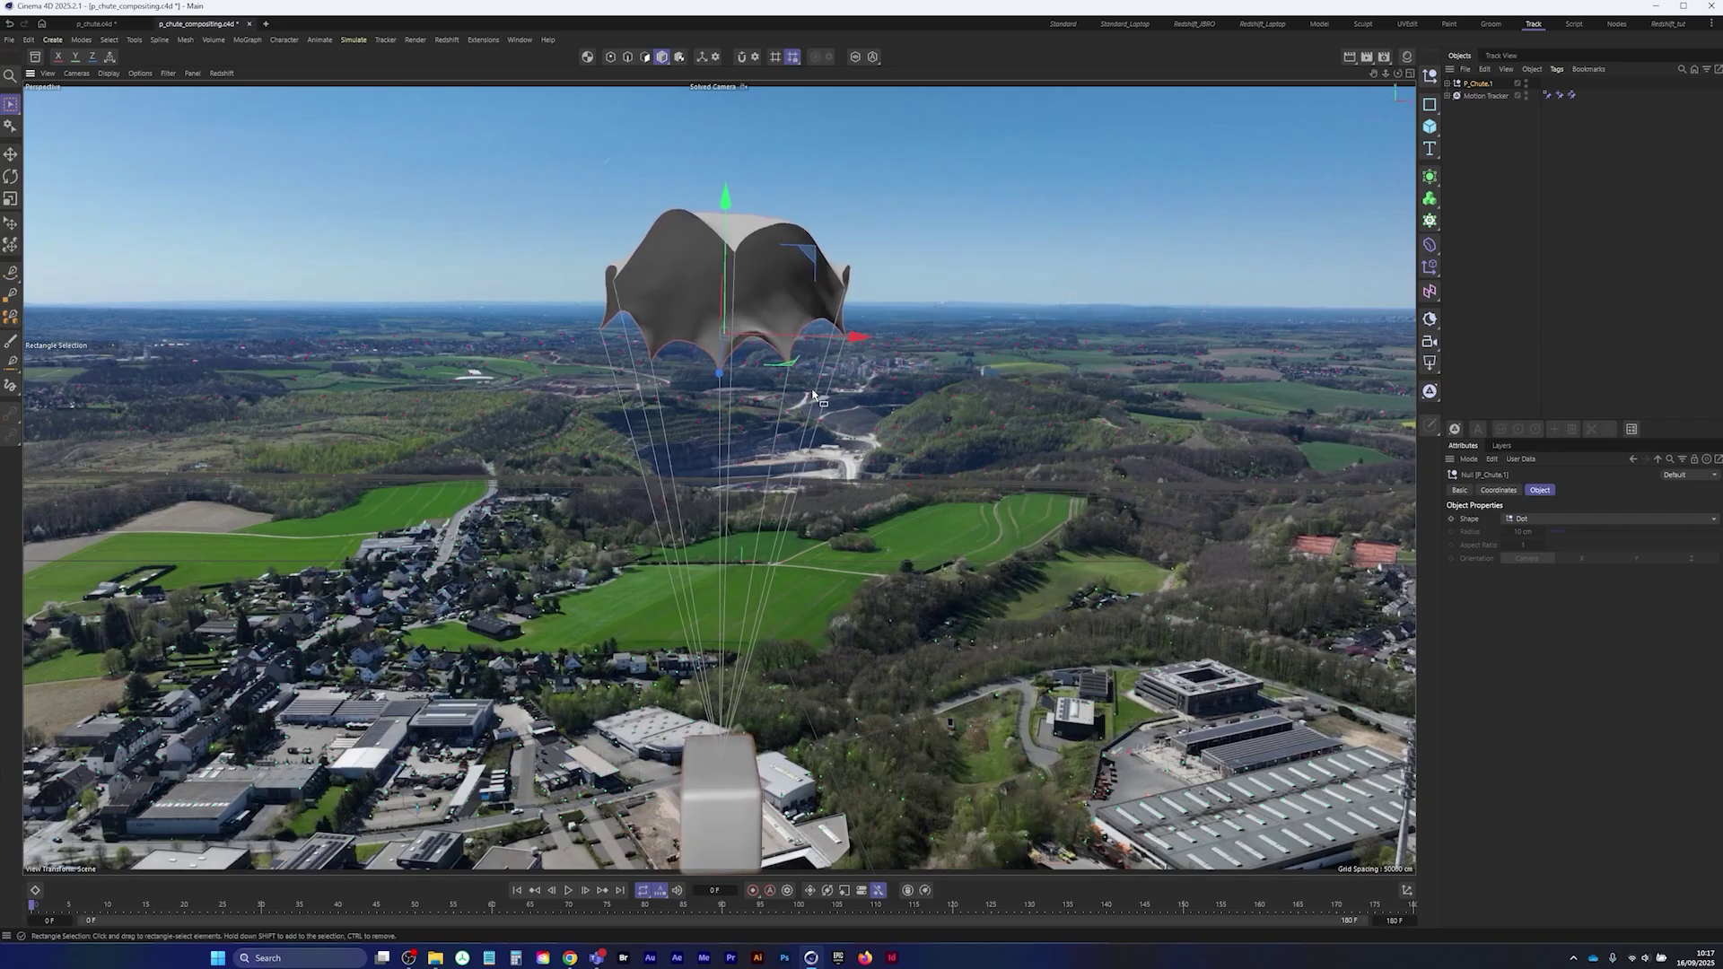
pyautogui.press('r')
pyautogui.moveTo(729, 251); pyautogui.dragTo(729, 277)
# - Examine the slope of the tracked feature points relative to the parachute and the world axes in the Right view
pyautogui.middleClick(982, 314)
pyautogui.middleClick(965, 623)
pyautogui.keyDown('alt'); pyautogui.moveTo(688, 454); pyautogui.dragTo(633, 494, button='right'); pyautogui.keyUp('alt')
pyautogui.keyDown('alt'); pyautogui.moveTo(636, 357); pyautogui.dragTo(646, 525, button='middle'); pyautogui.keyUp('alt')
pyautogui.keyDown('alt'); pyautogui.moveTo(646, 525); pyautogui.dragTo(670, 509, button='right'); pyautogui.keyUp('alt')
pyautogui.keyDown('alt'); pyautogui.moveTo(682, 551); pyautogui.dragTo(698, 559, button='middle'); pyautogui.keyUp('alt')
pyautogui.keyDown('alt'); pyautogui.moveTo(704, 564); pyautogui.dragTo(652, 609, button='right'); pyautogui.keyUp('alt')
pyautogui.keyDown('alt'); pyautogui.moveTo(652, 612); pyautogui.dragTo(674, 593, button='middle'); pyautogui.keyUp('alt')
pyautogui.middleClick(670, 589)
pyautogui.middleClick(565, 569)
pyautogui.keyDown('alt'); pyautogui.moveTo(566, 569); pyautogui.dragTo(569, 625, button='right'); pyautogui.keyUp('alt')
pyautogui.scroll(-4, 630, 556)
pyautogui.keyDown('alt'); pyautogui.moveTo(662, 550); pyautogui.dragTo(668, 598, button='middle'); pyautogui.keyUp('alt')
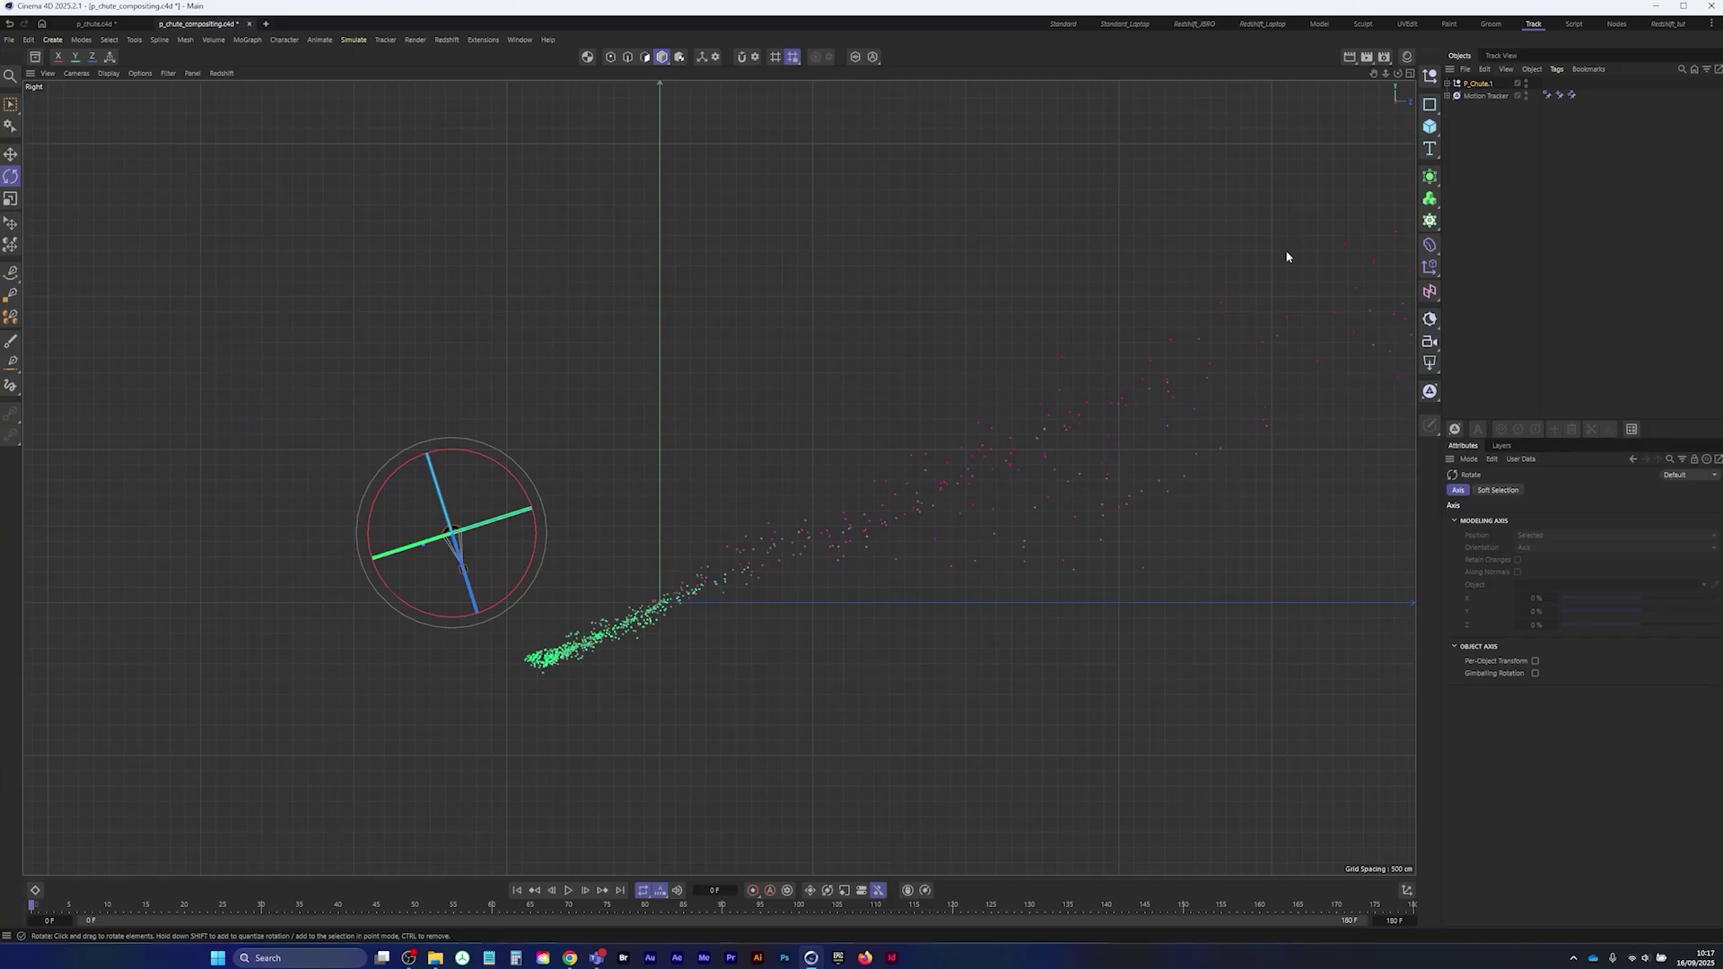
# - Undo the last rotation of the P_Chute.1 null
pyautogui.click(1484, 83)
pyautogui.hotkey('ctrl', 'z')
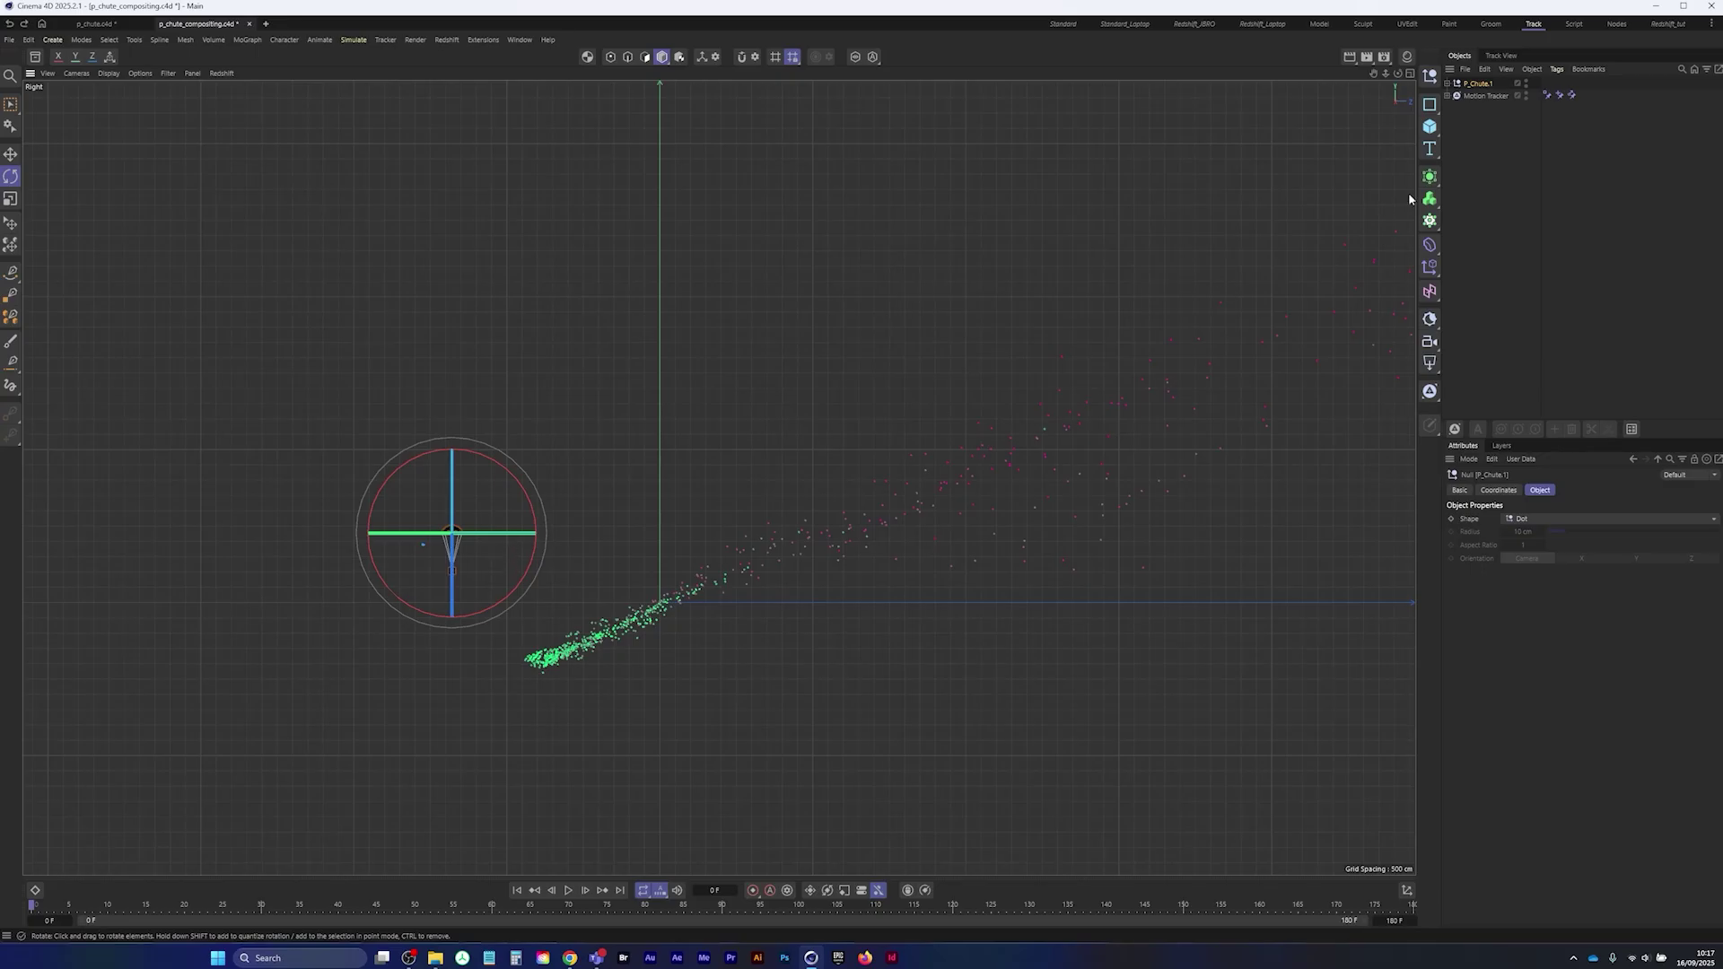
# - Group the Motion Tracker object under a new null and rename that null M_Tracker_NULL
pyautogui.click(1447, 96)
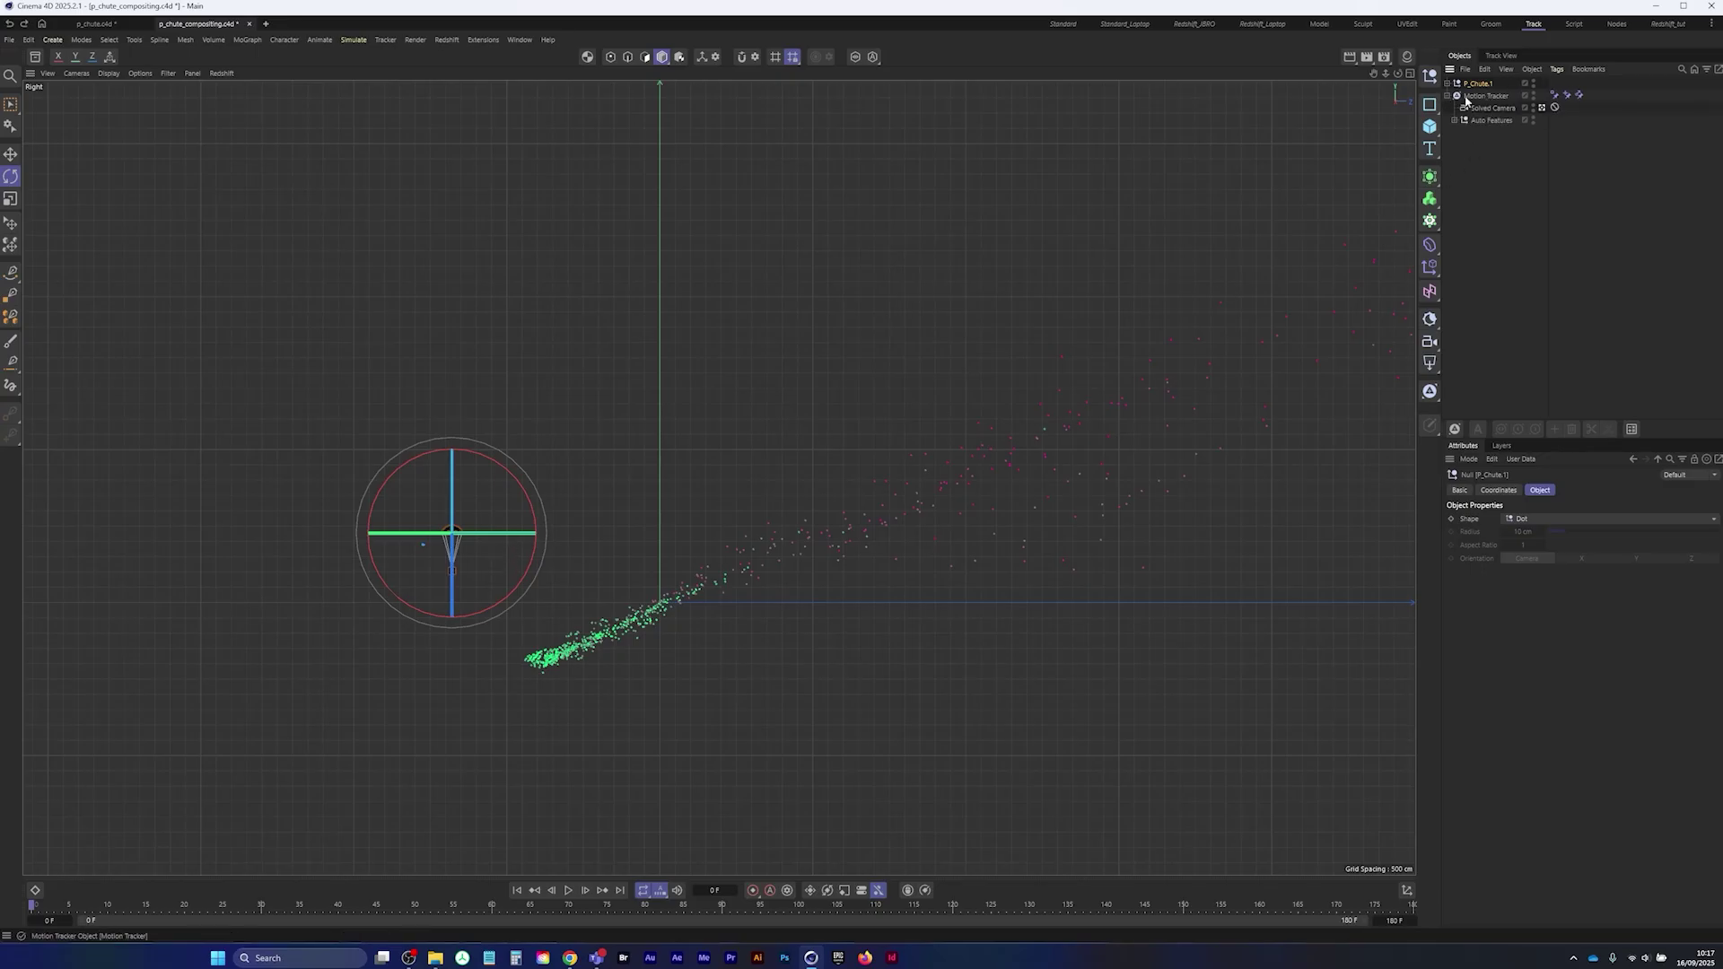
pyautogui.click(1486, 96)
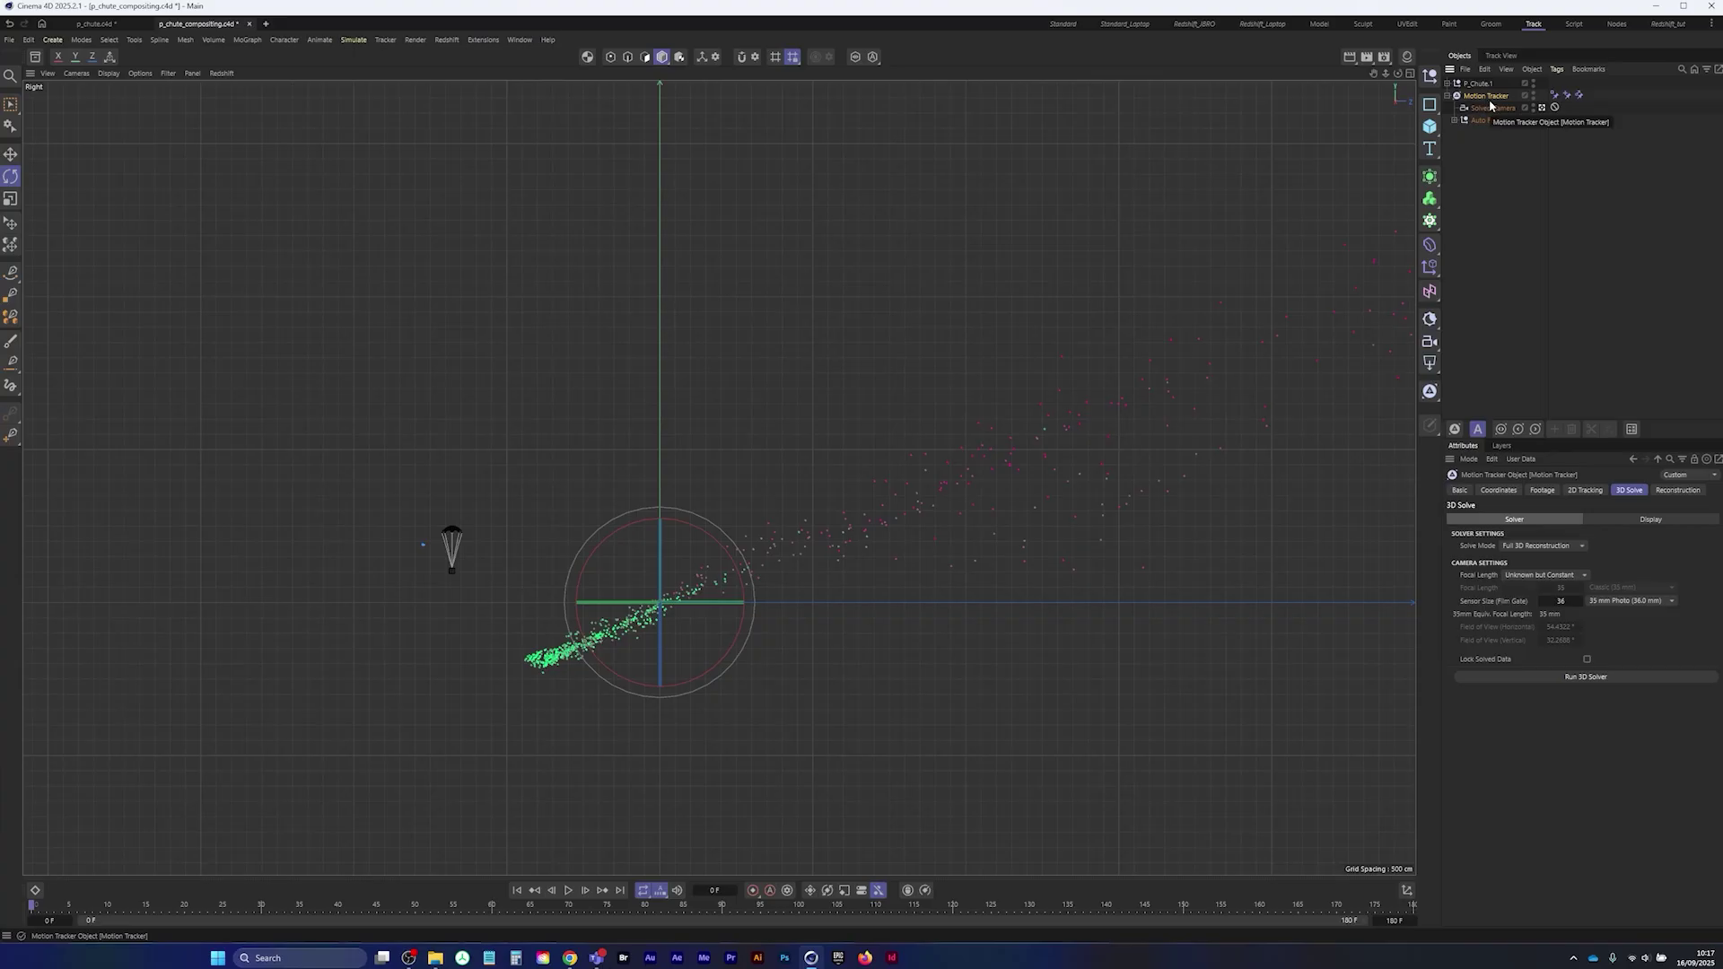
pyautogui.hotkey('alt', 'g')
pyautogui.click(1453, 95)
pyautogui.doubleClick(1469, 96)
pyautogui.write('M_Tr')
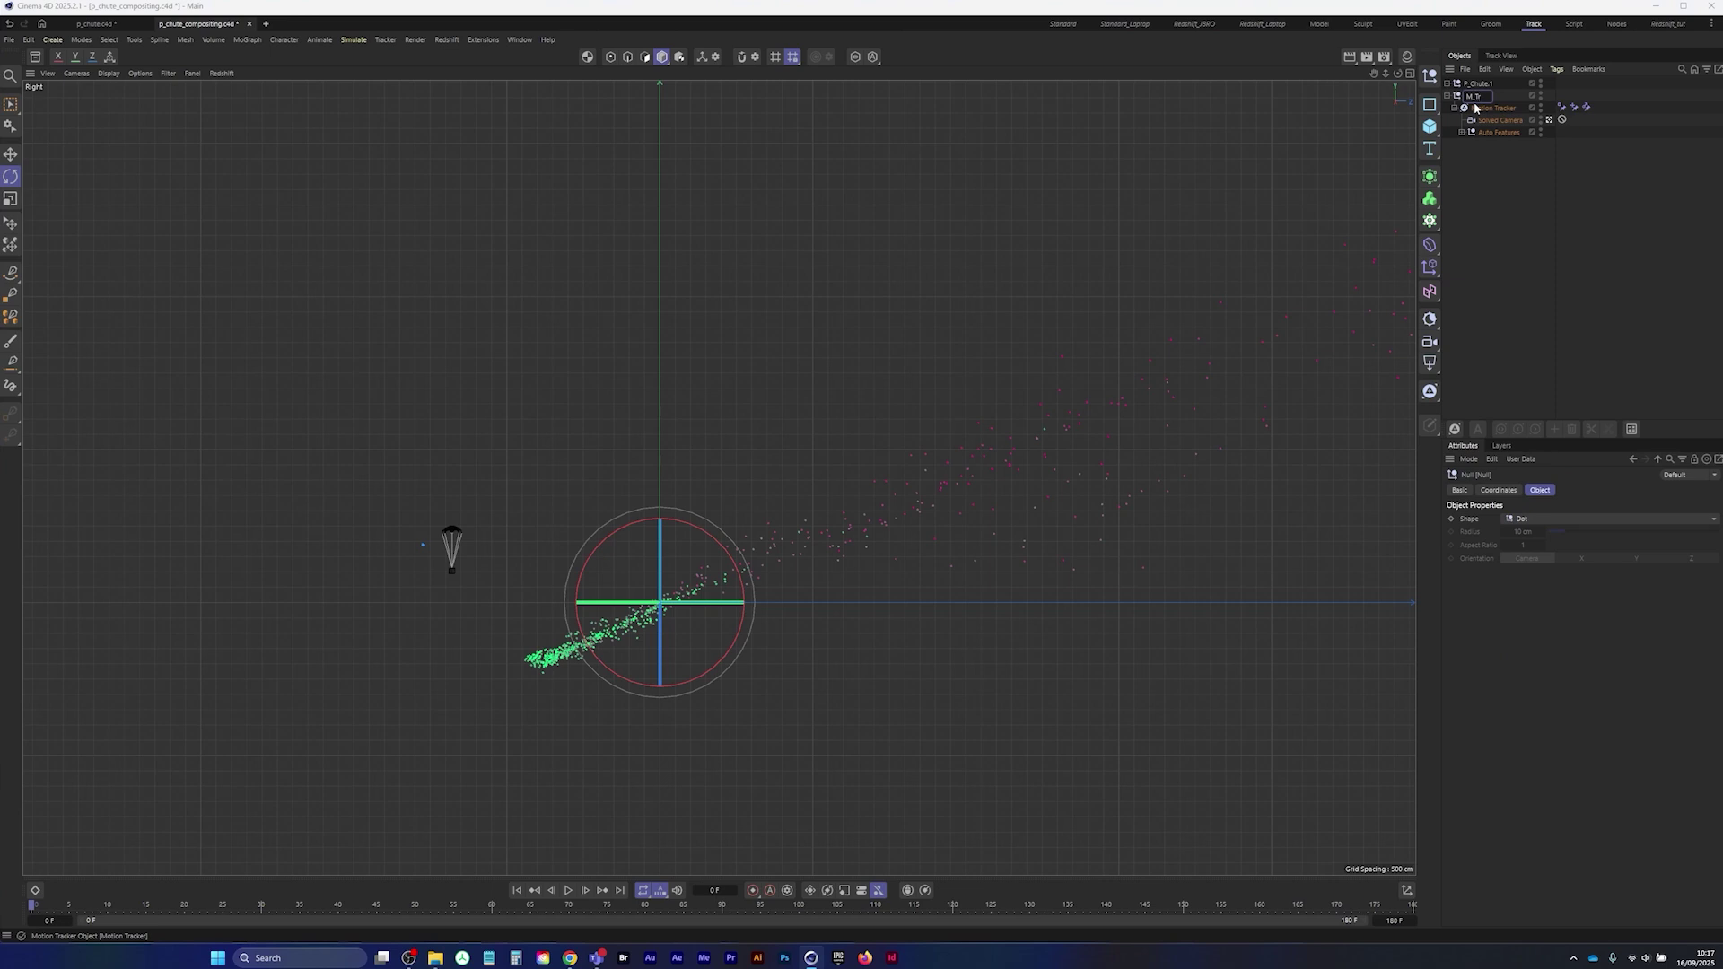
pyautogui.write('acker_NULL')
pyautogui.press('Return')
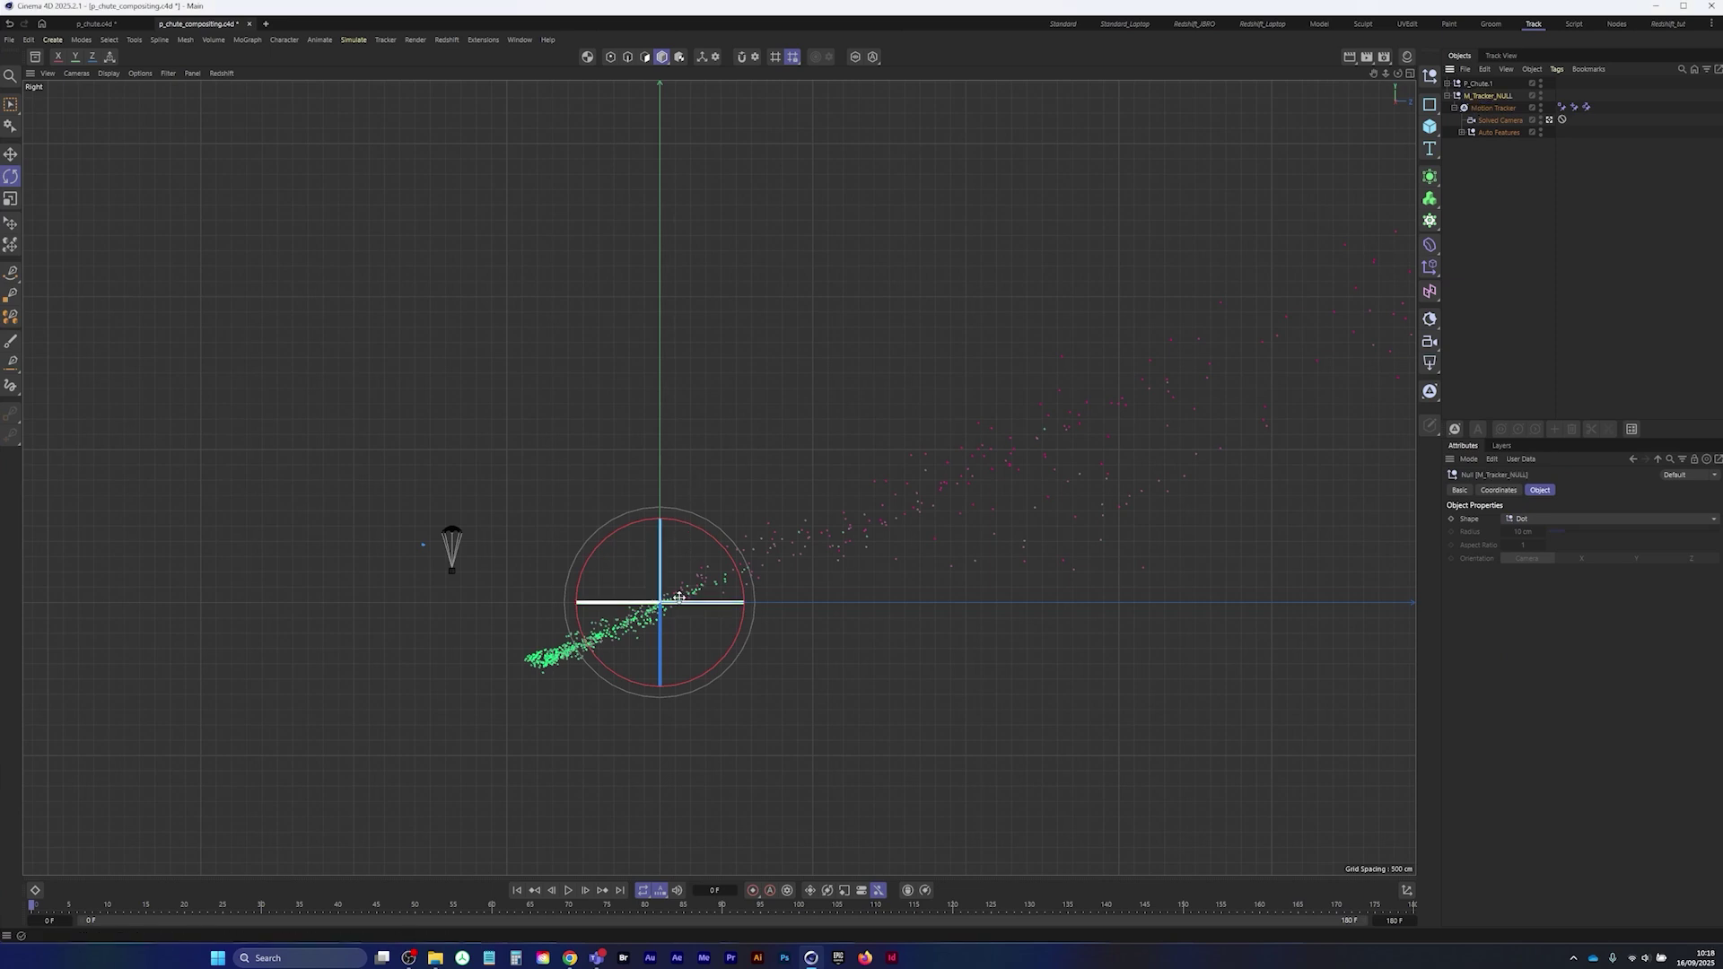
# - Rotate M_Tracker_NULL in the Right view until the tracked point cloud lies level along the horizontal world axis
pyautogui.scroll(4, 709, 584)
pyautogui.scroll(-1, 658, 571)
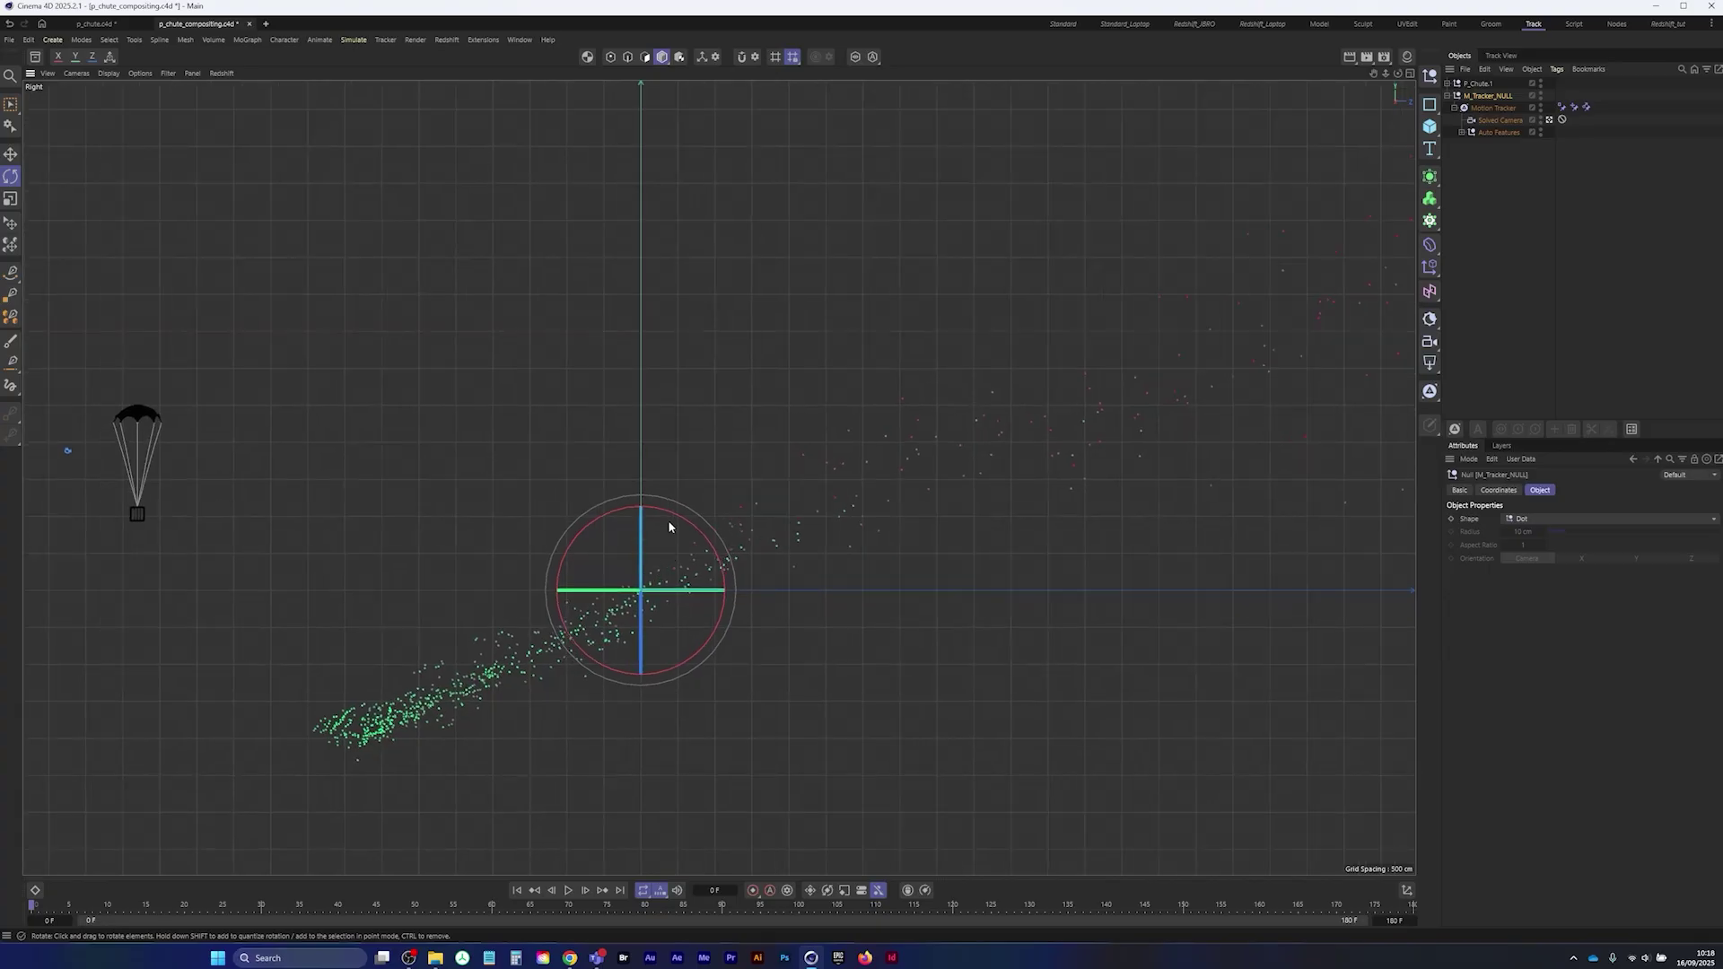
pyautogui.moveTo(681, 515); pyautogui.dragTo(709, 539)
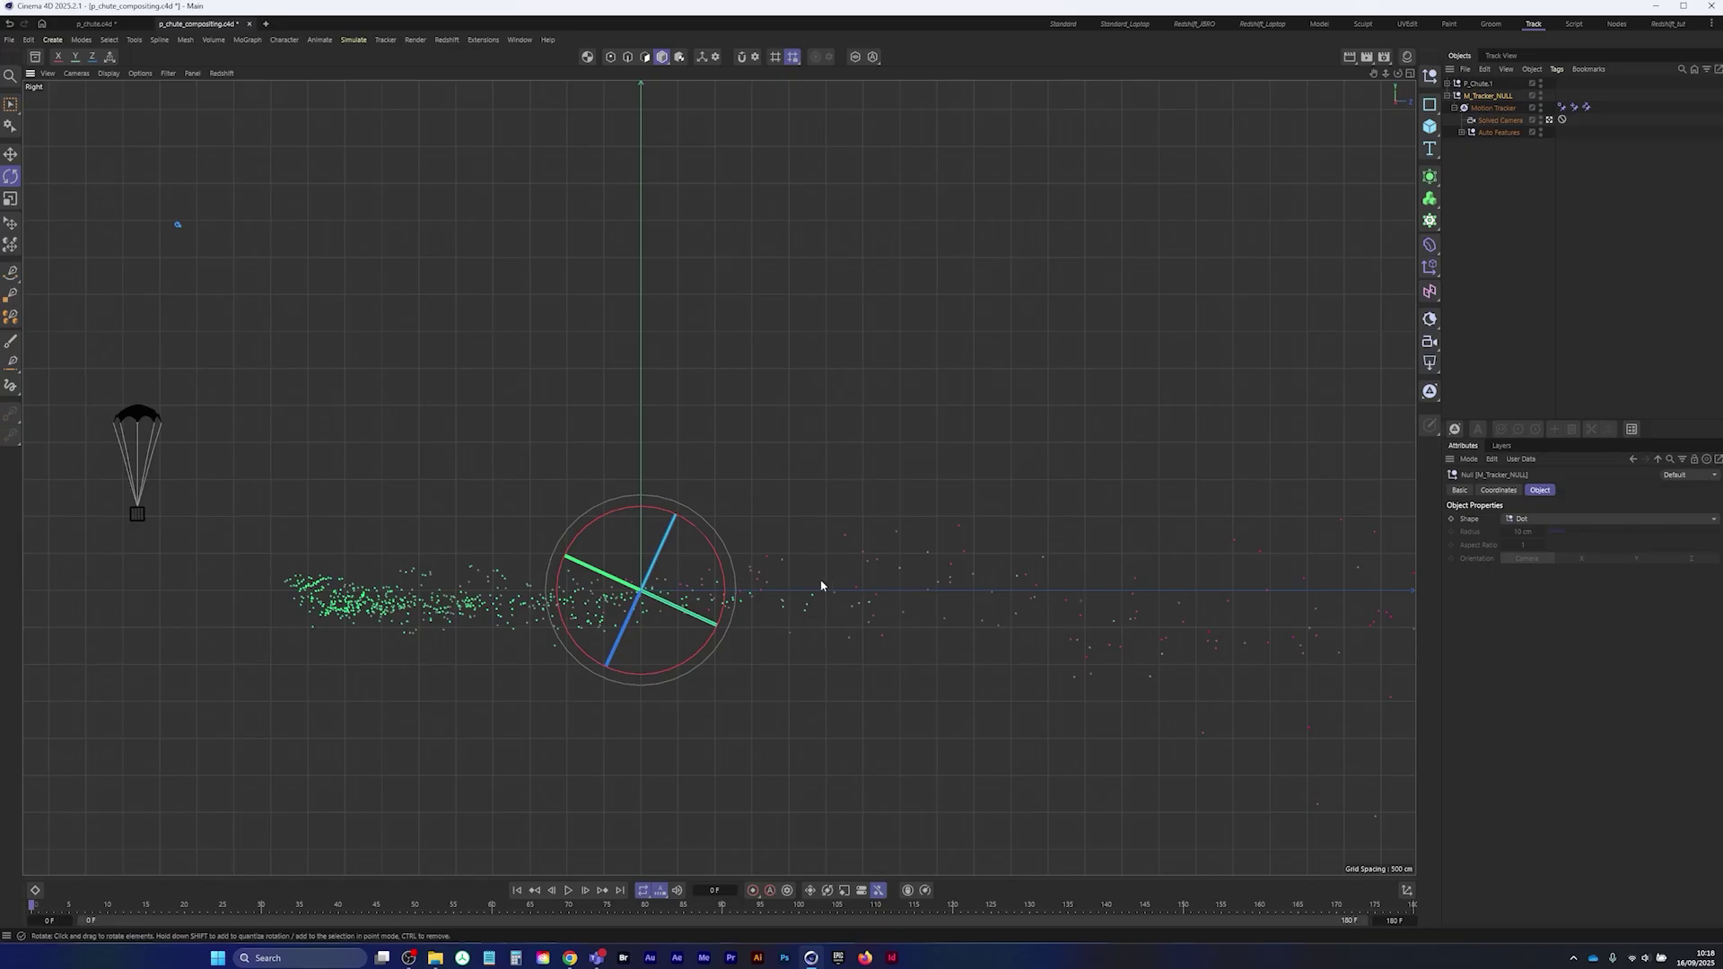
pyautogui.scroll(-2, 821, 585)
pyautogui.scroll(5, 803, 590)
pyautogui.moveTo(638, 549); pyautogui.dragTo(669, 564)
pyautogui.hotkey('ctrl', 'z')
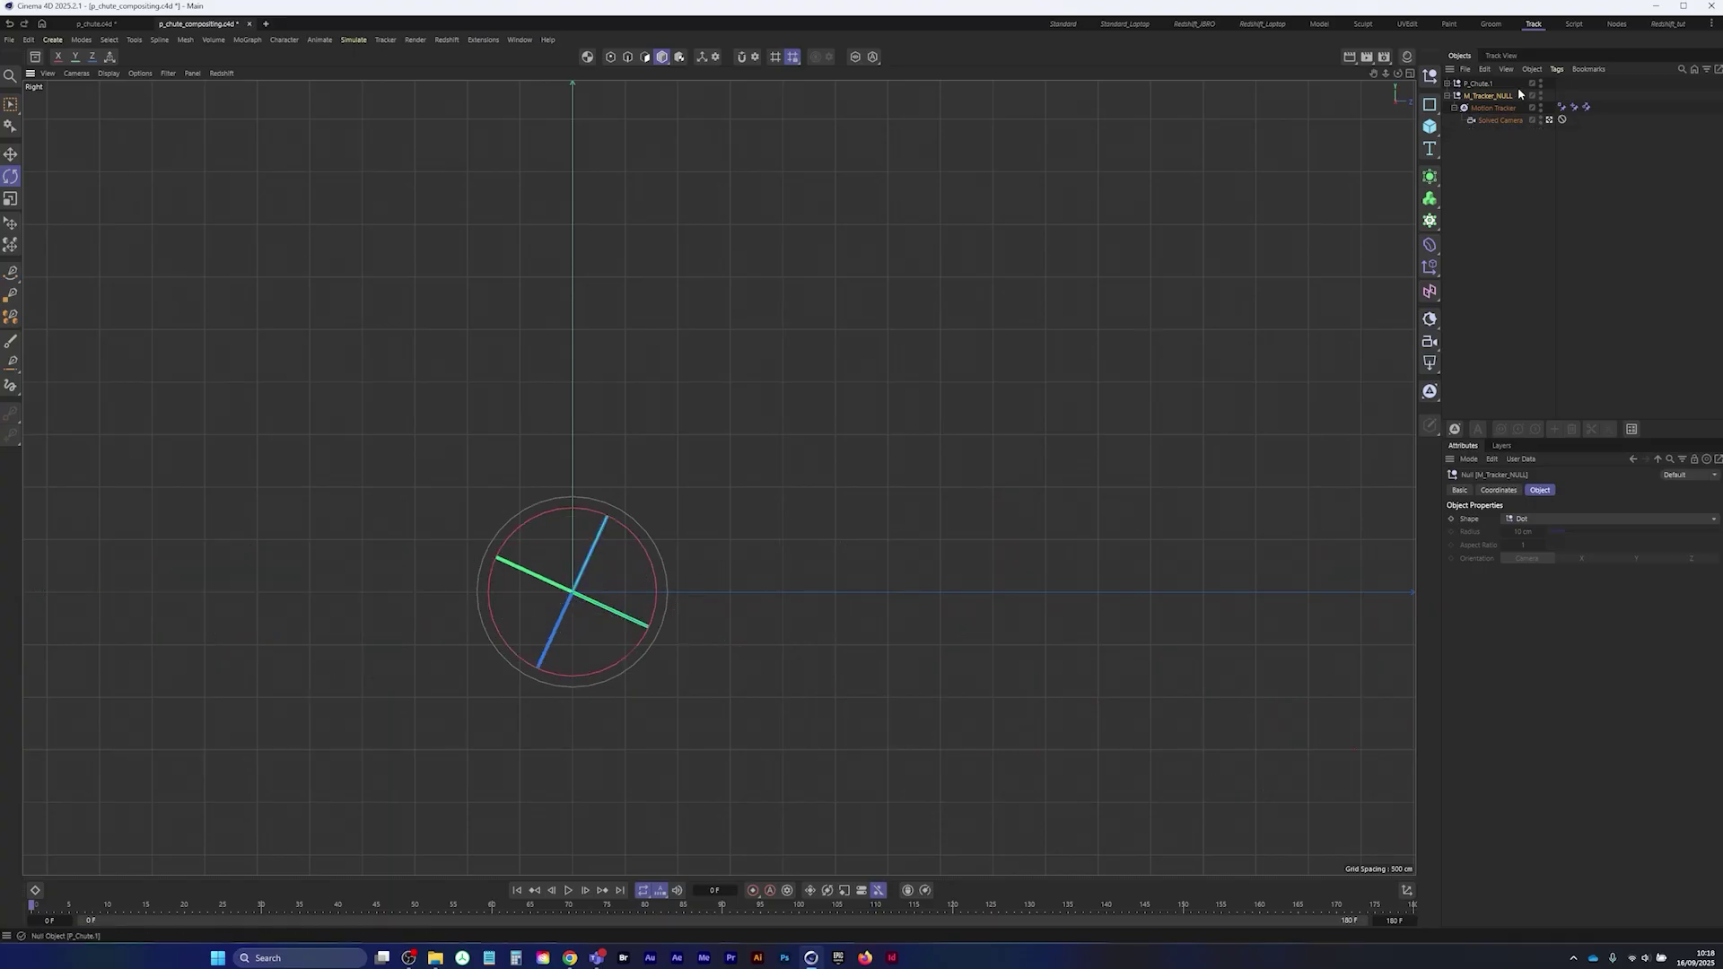
pyautogui.hotkey('ctrl', 'z')
pyautogui.moveTo(668, 556); pyautogui.dragTo(655, 552)
# - Check the levelled point cloud in the Front view and return to the perspective view through the Solved Camera
pyautogui.middleClick(881, 440)
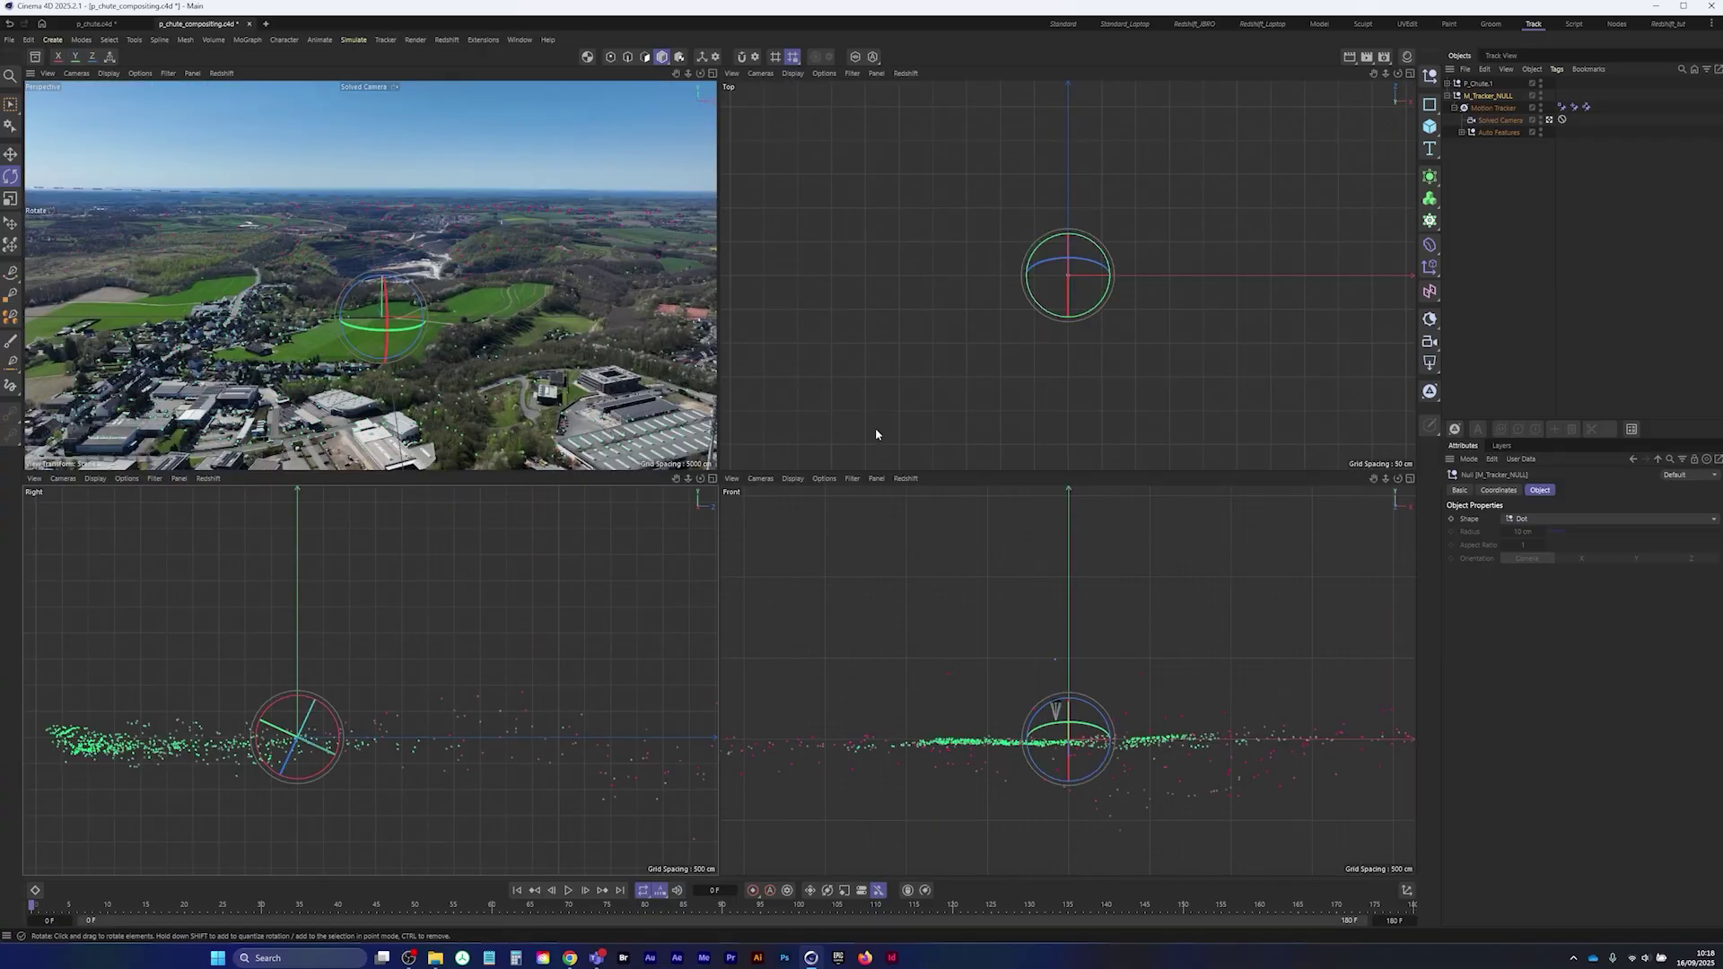
pyautogui.middleClick(917, 670)
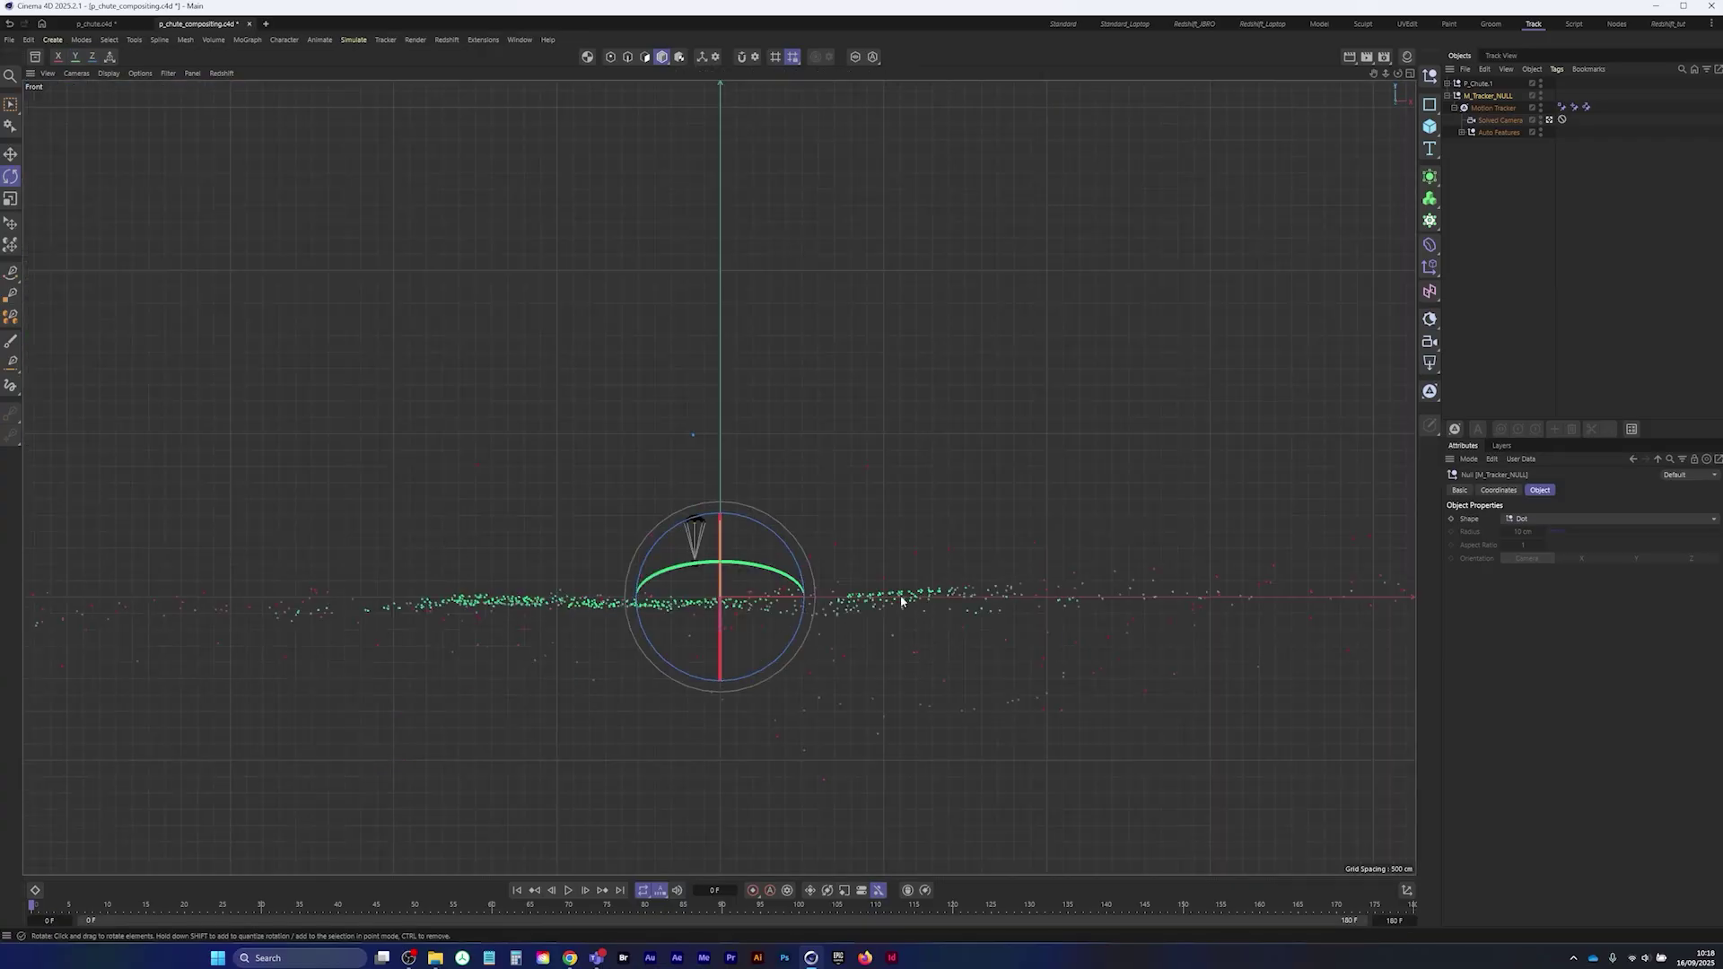
pyautogui.scroll(3, 754, 609)
pyautogui.scroll(-2, 754, 598)
pyautogui.middleClick(750, 596)
pyautogui.middleClick(562, 402)
# - Set the P_Chute.1 null's position to 0 cm on X, Y and Z
pyautogui.click(1478, 83)
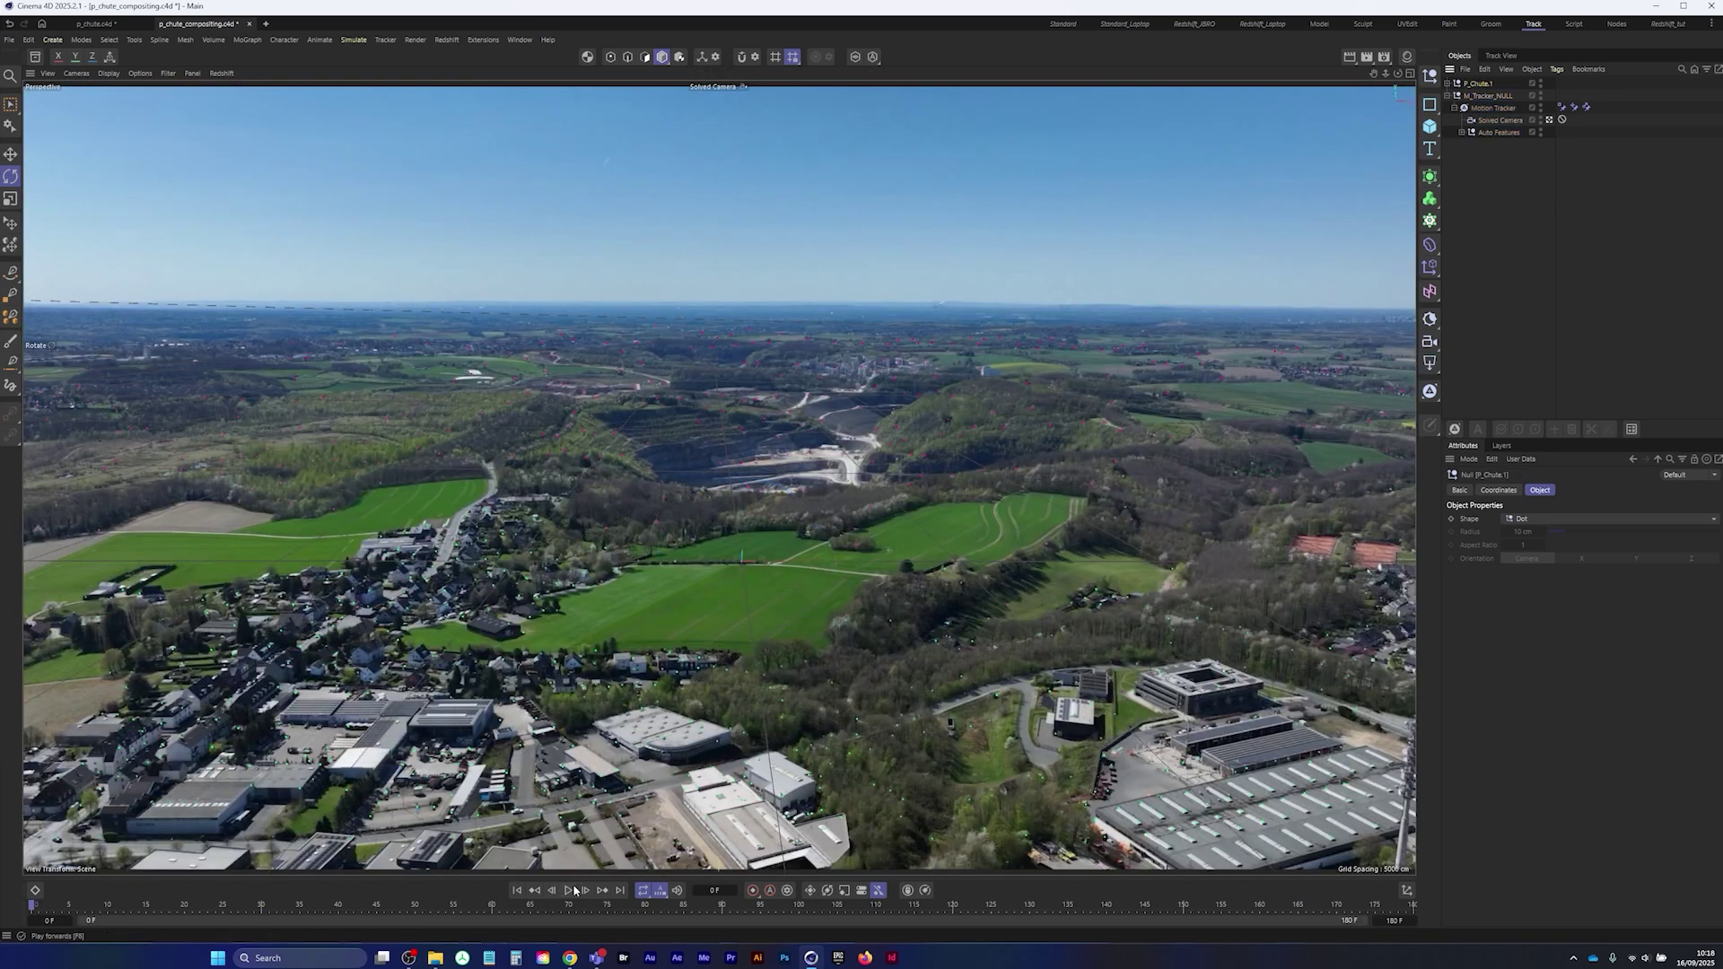
pyautogui.middleClick(1138, 281)
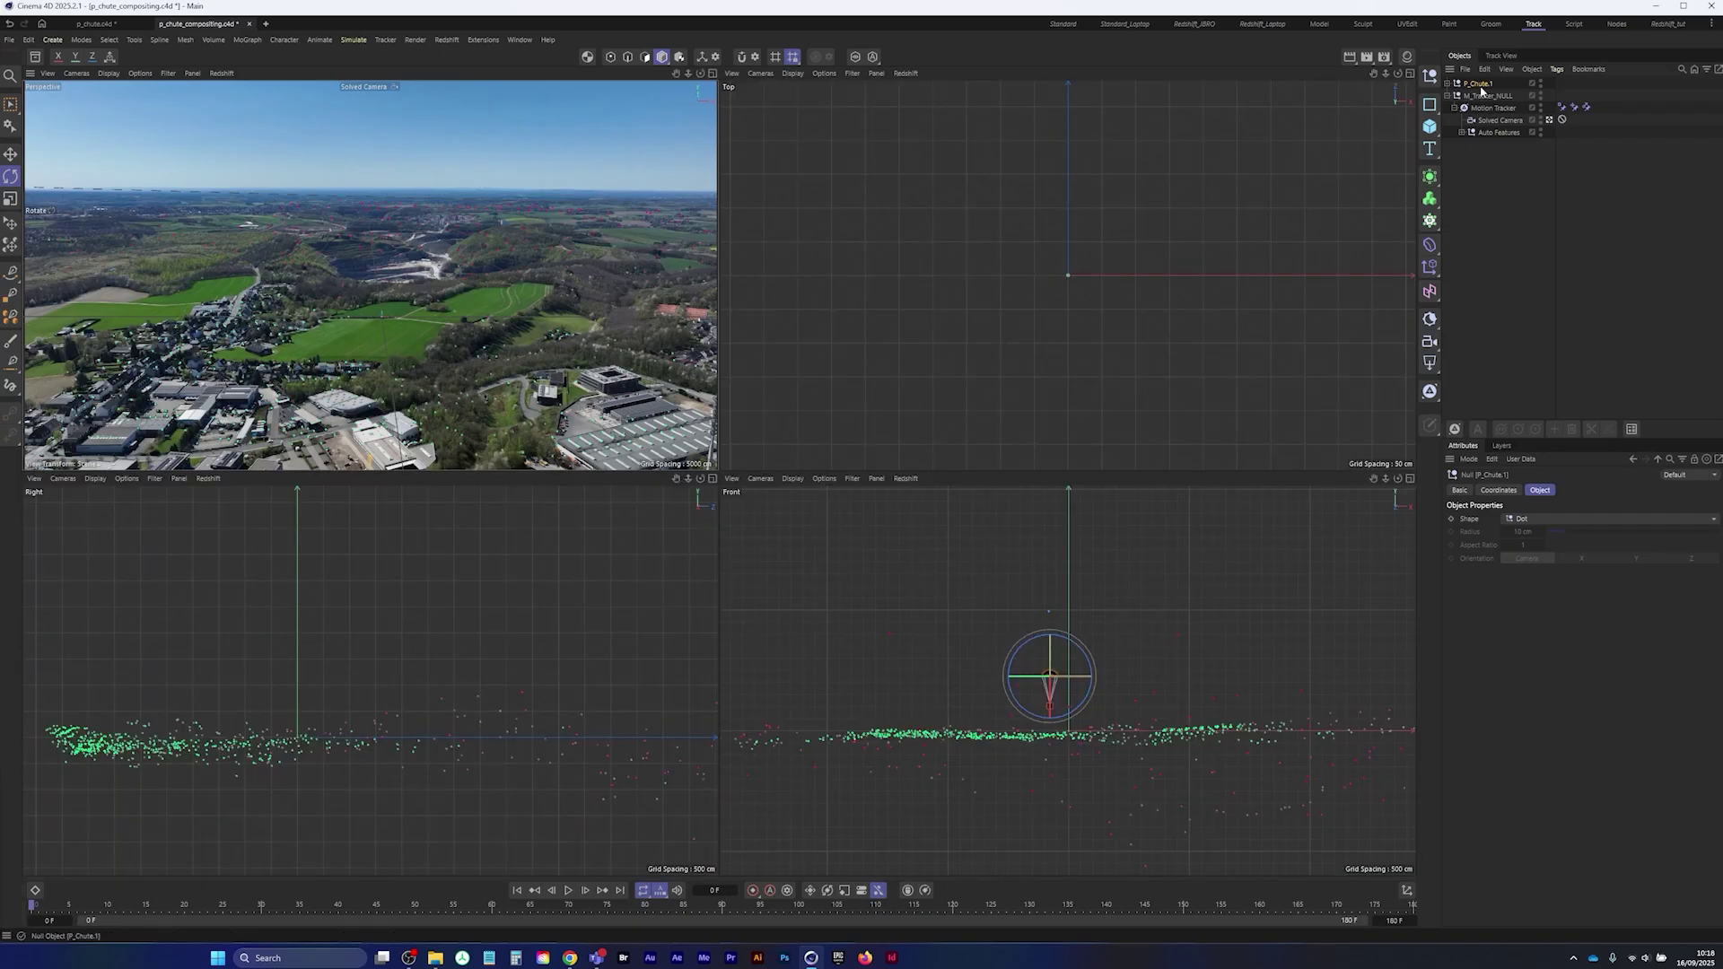
pyautogui.click(1498, 490)
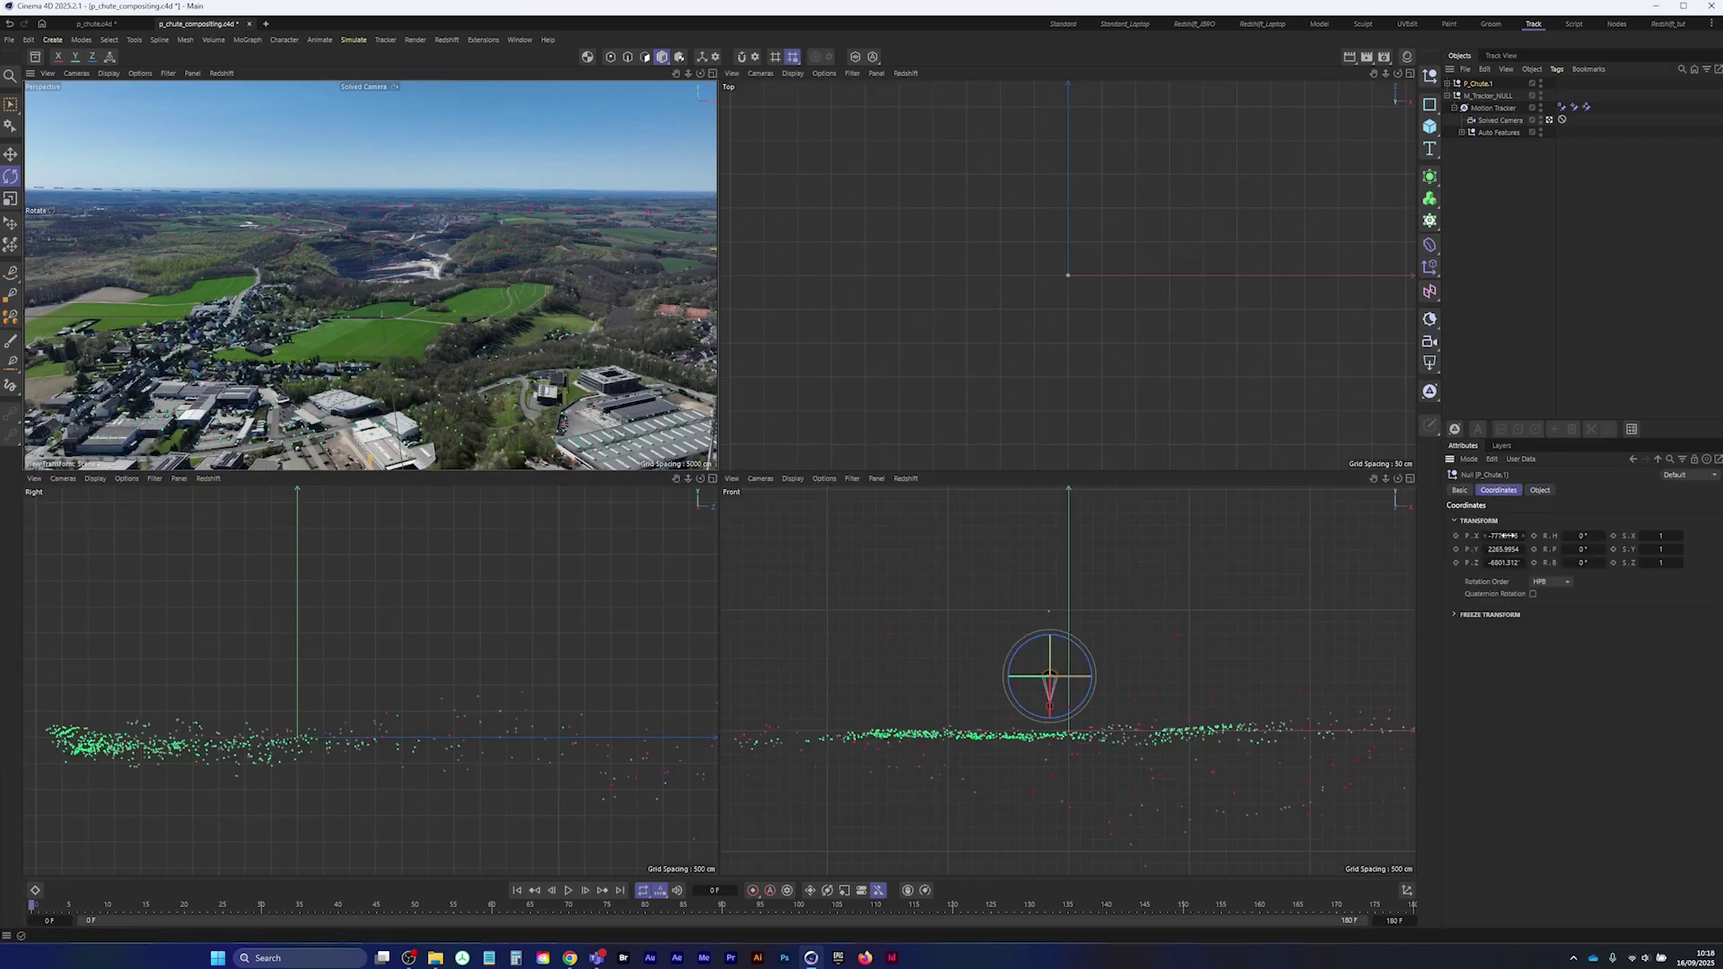
pyautogui.write('0')
pyautogui.press('Tab')
pyautogui.write('0')
pyautogui.press('Tab')
pyautogui.write('0')
pyautogui.press('Tab')
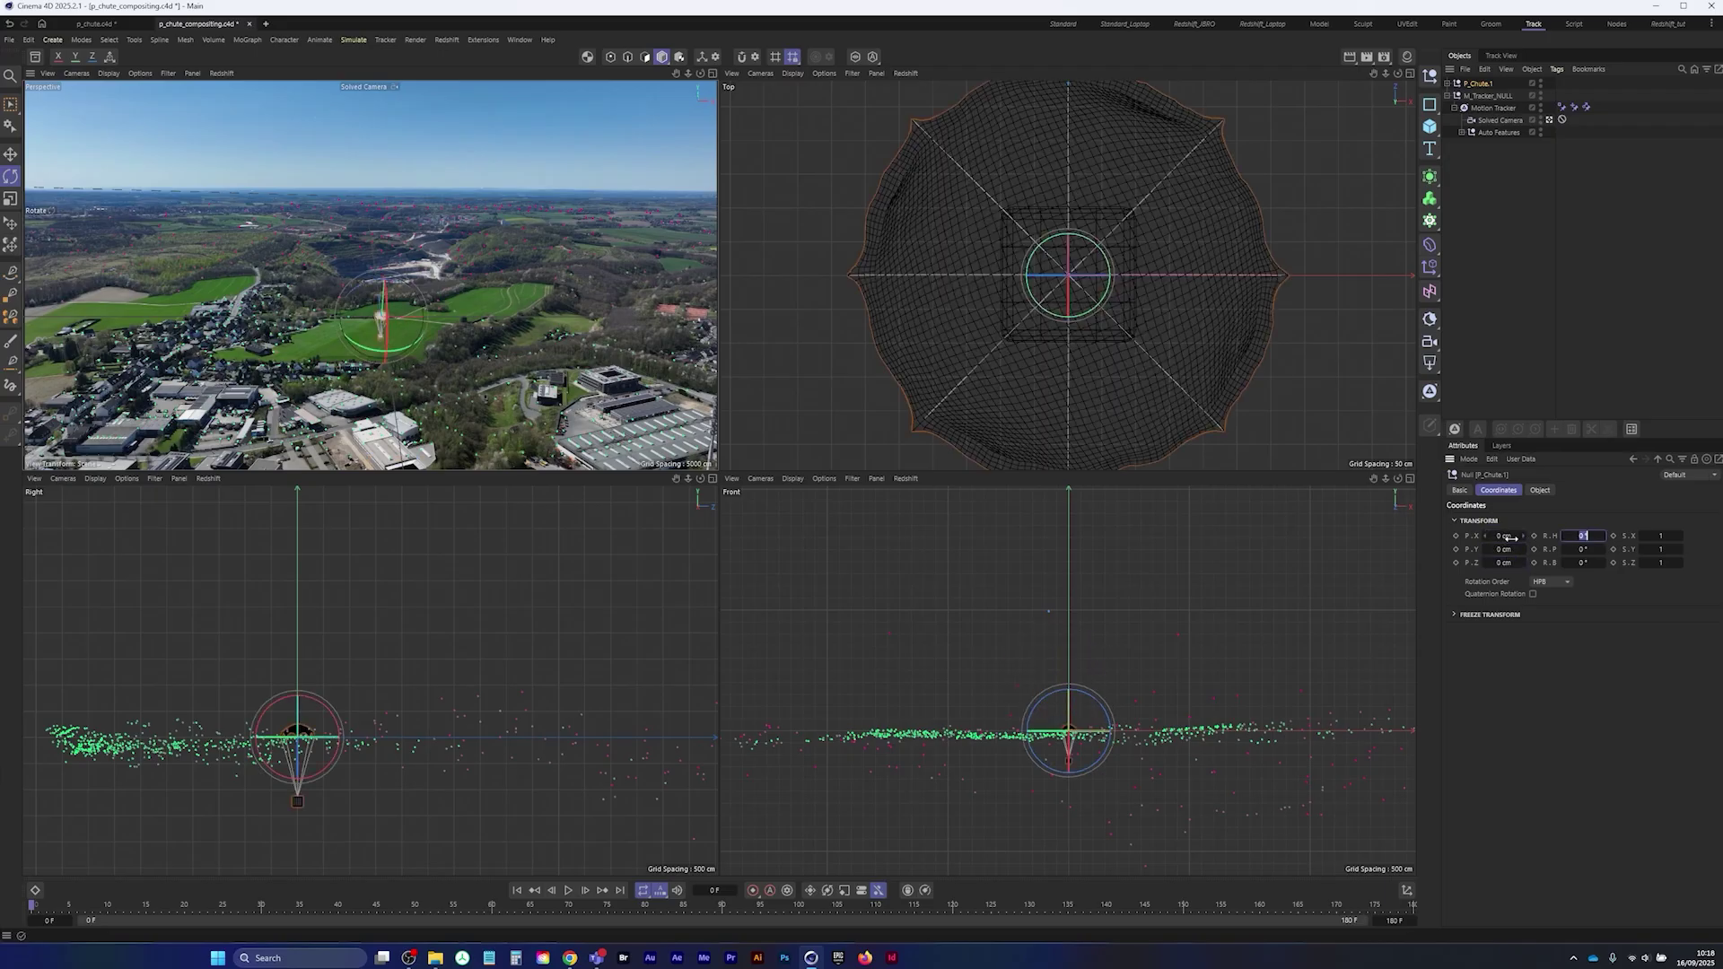
# - Move the P_Chute.1 null up and toward the camera above the village, to about X -1441, Y 4870, Z -5089 cm
pyautogui.middleClick(600, 394)
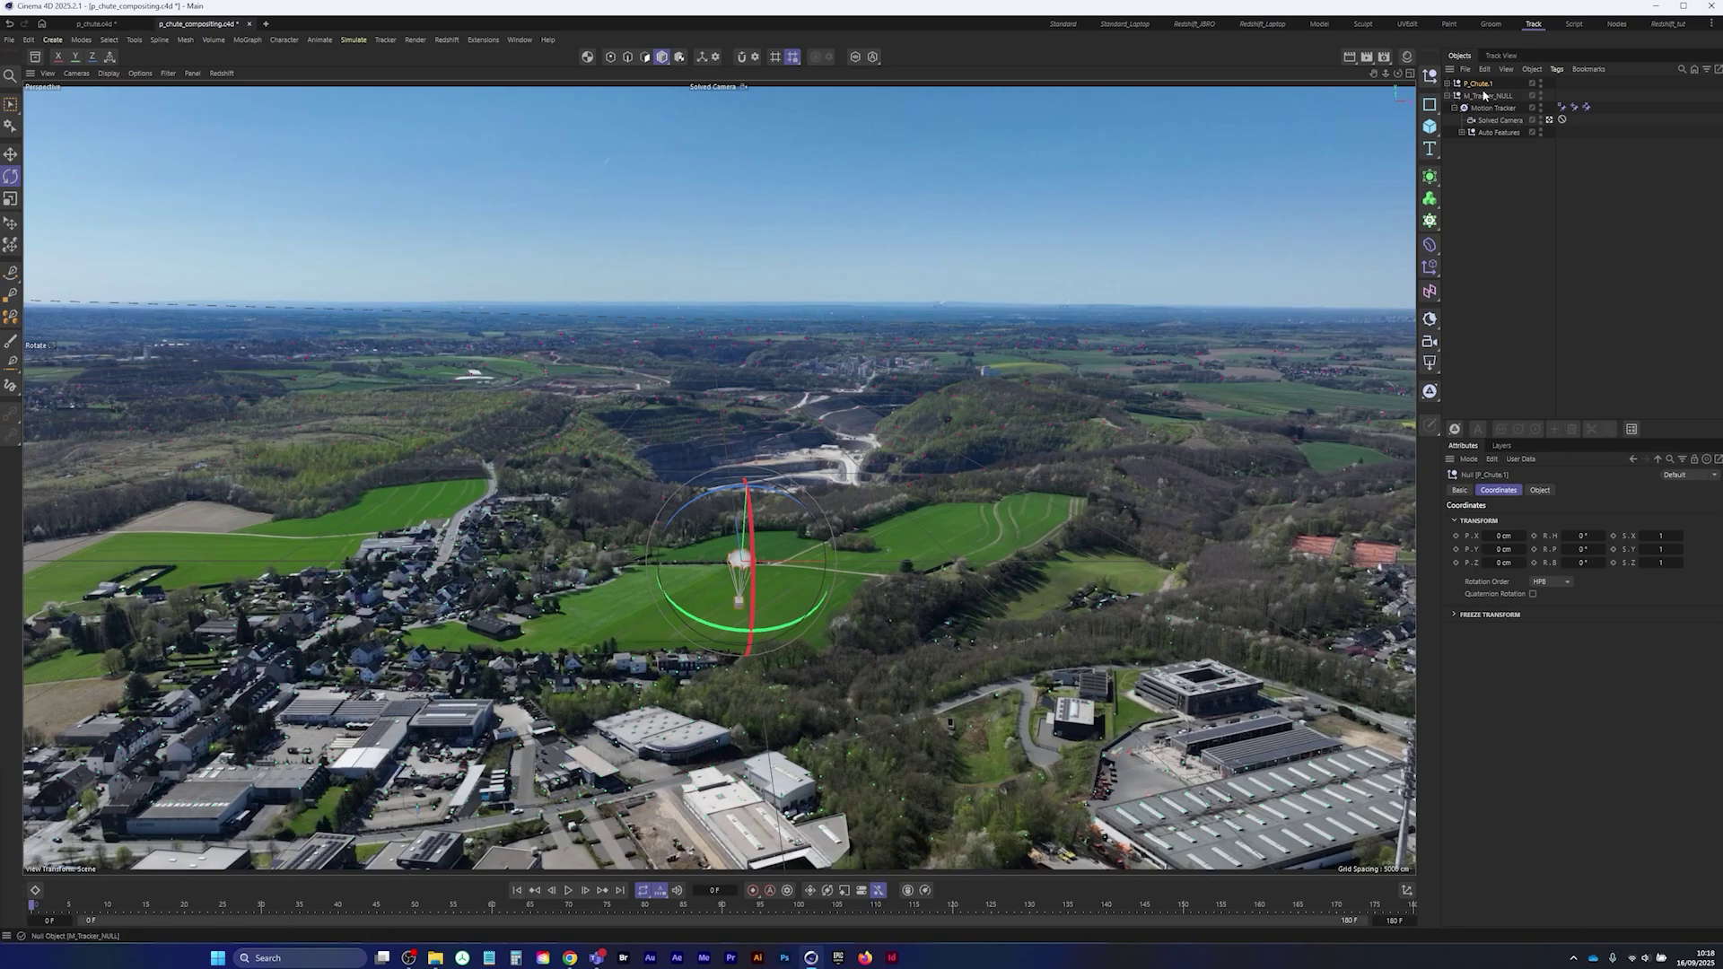
pyautogui.moveTo(748, 498); pyautogui.dragTo(762, 299)
pyautogui.moveTo(743, 356); pyautogui.dragTo(989, 180)
pyautogui.moveTo(1092, 359); pyautogui.dragTo(638, 395)
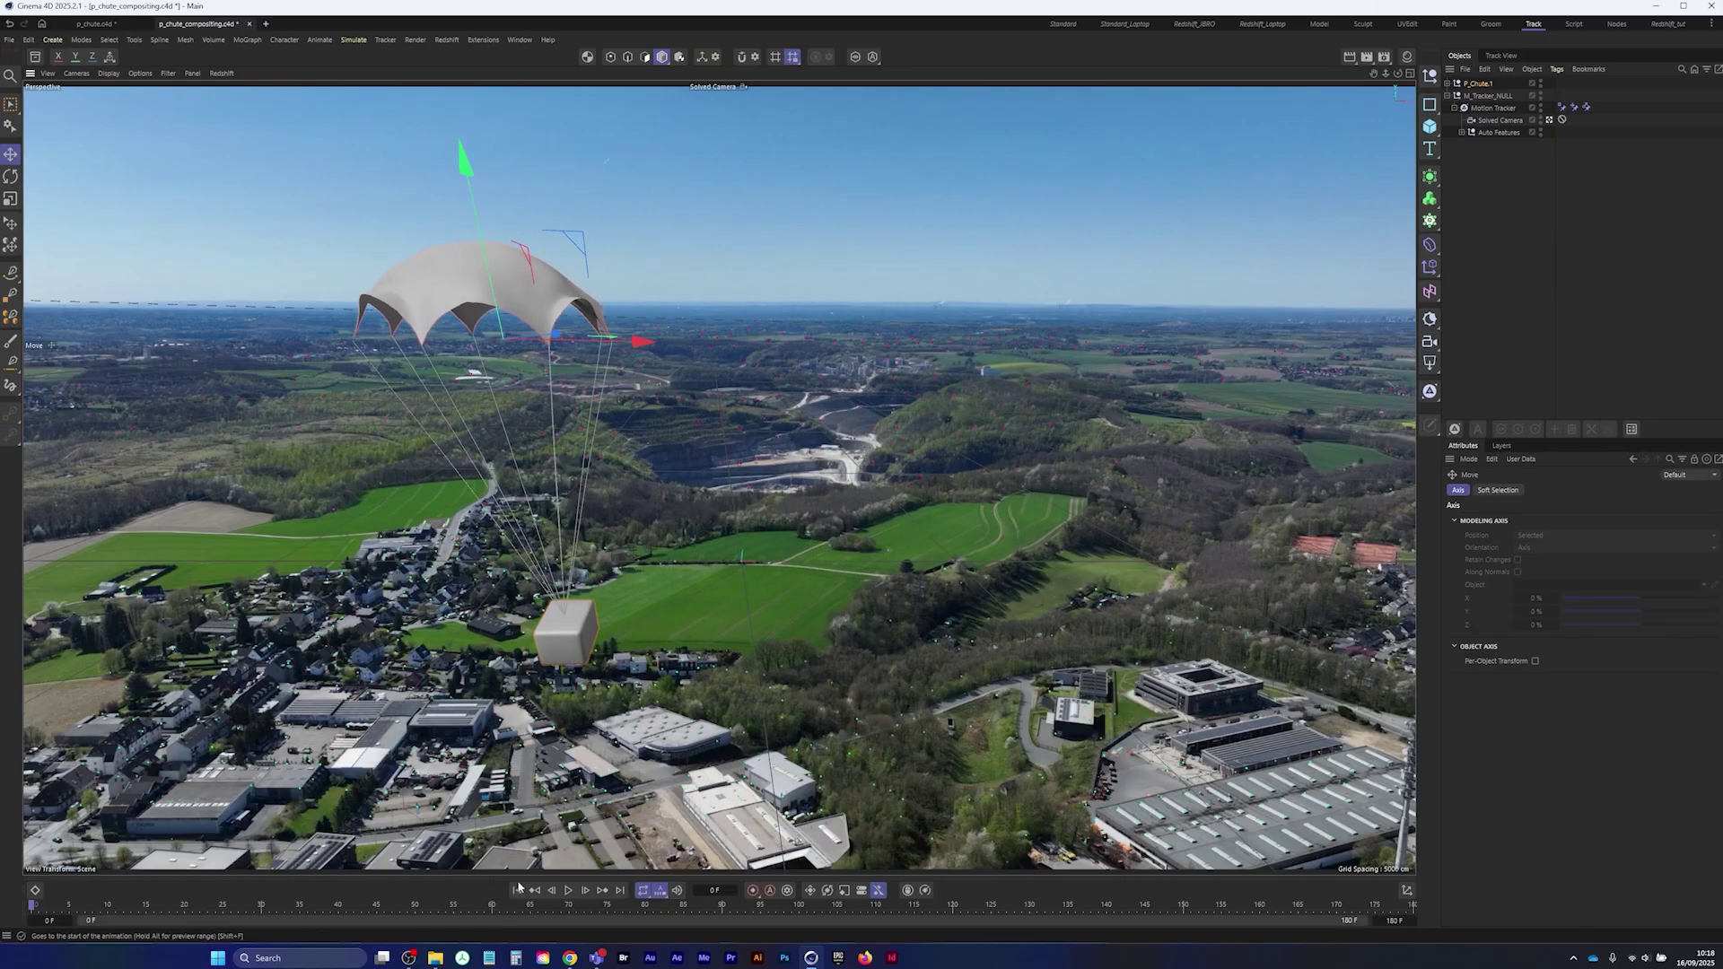
# - Play the animation through the Solved Camera, return to the first frame and check the parachute's placement in the other views
pyautogui.click(567, 891)
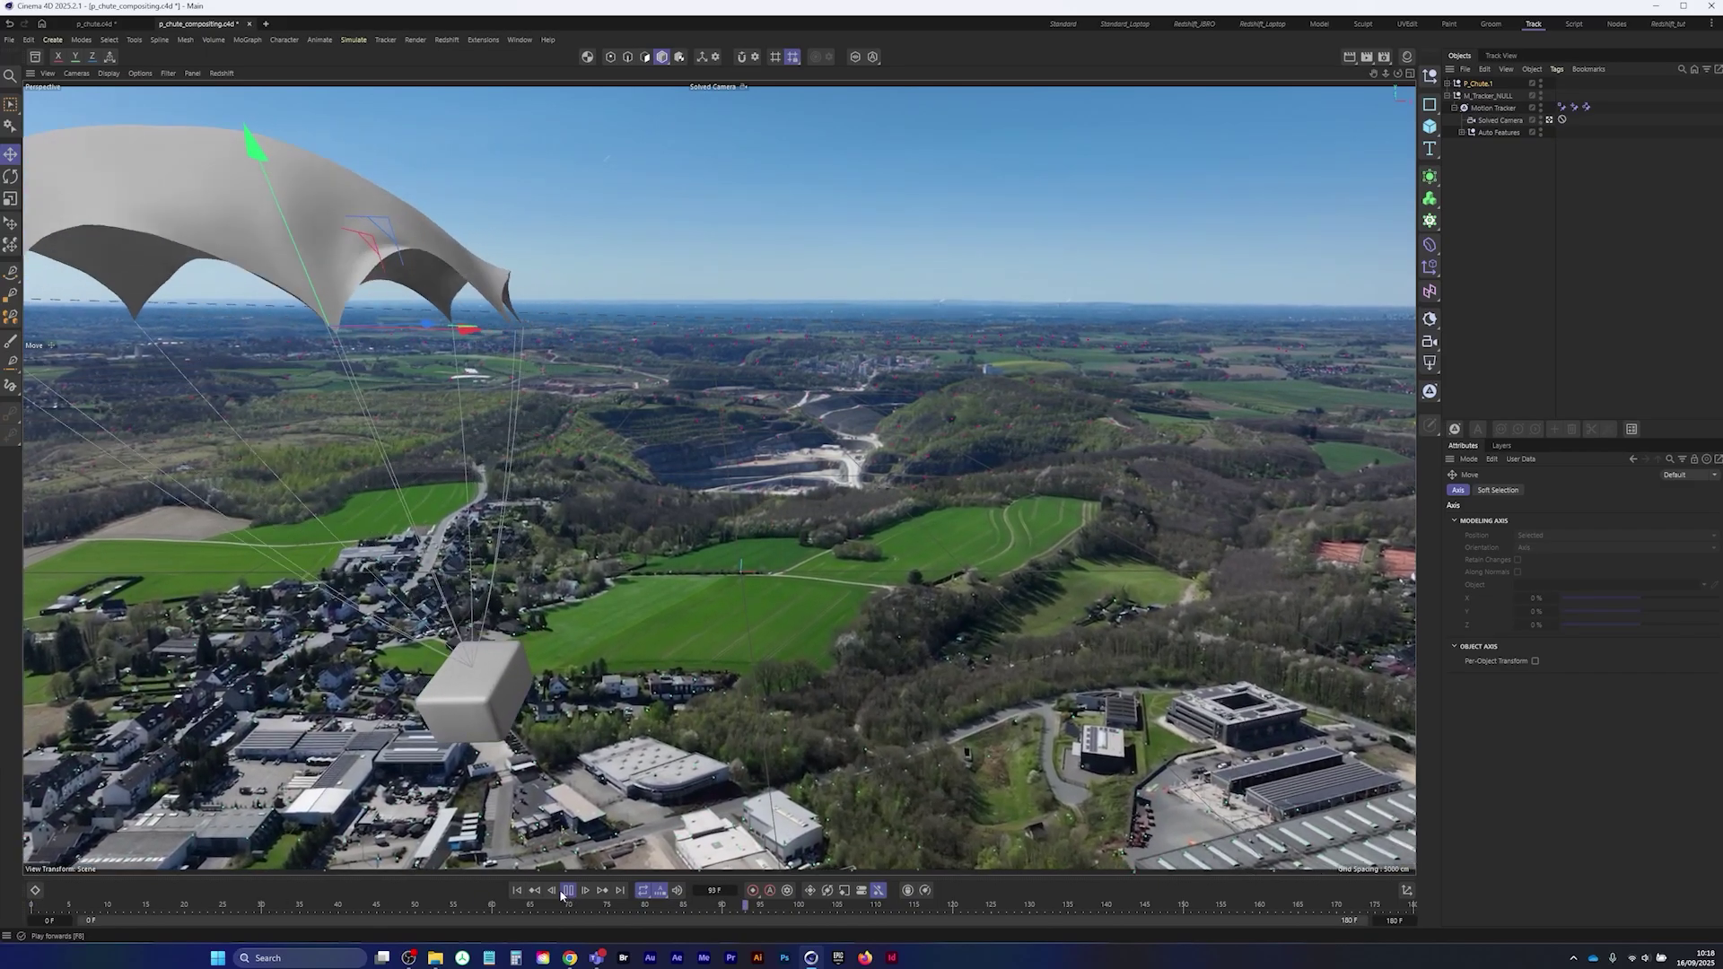
pyautogui.click(568, 891)
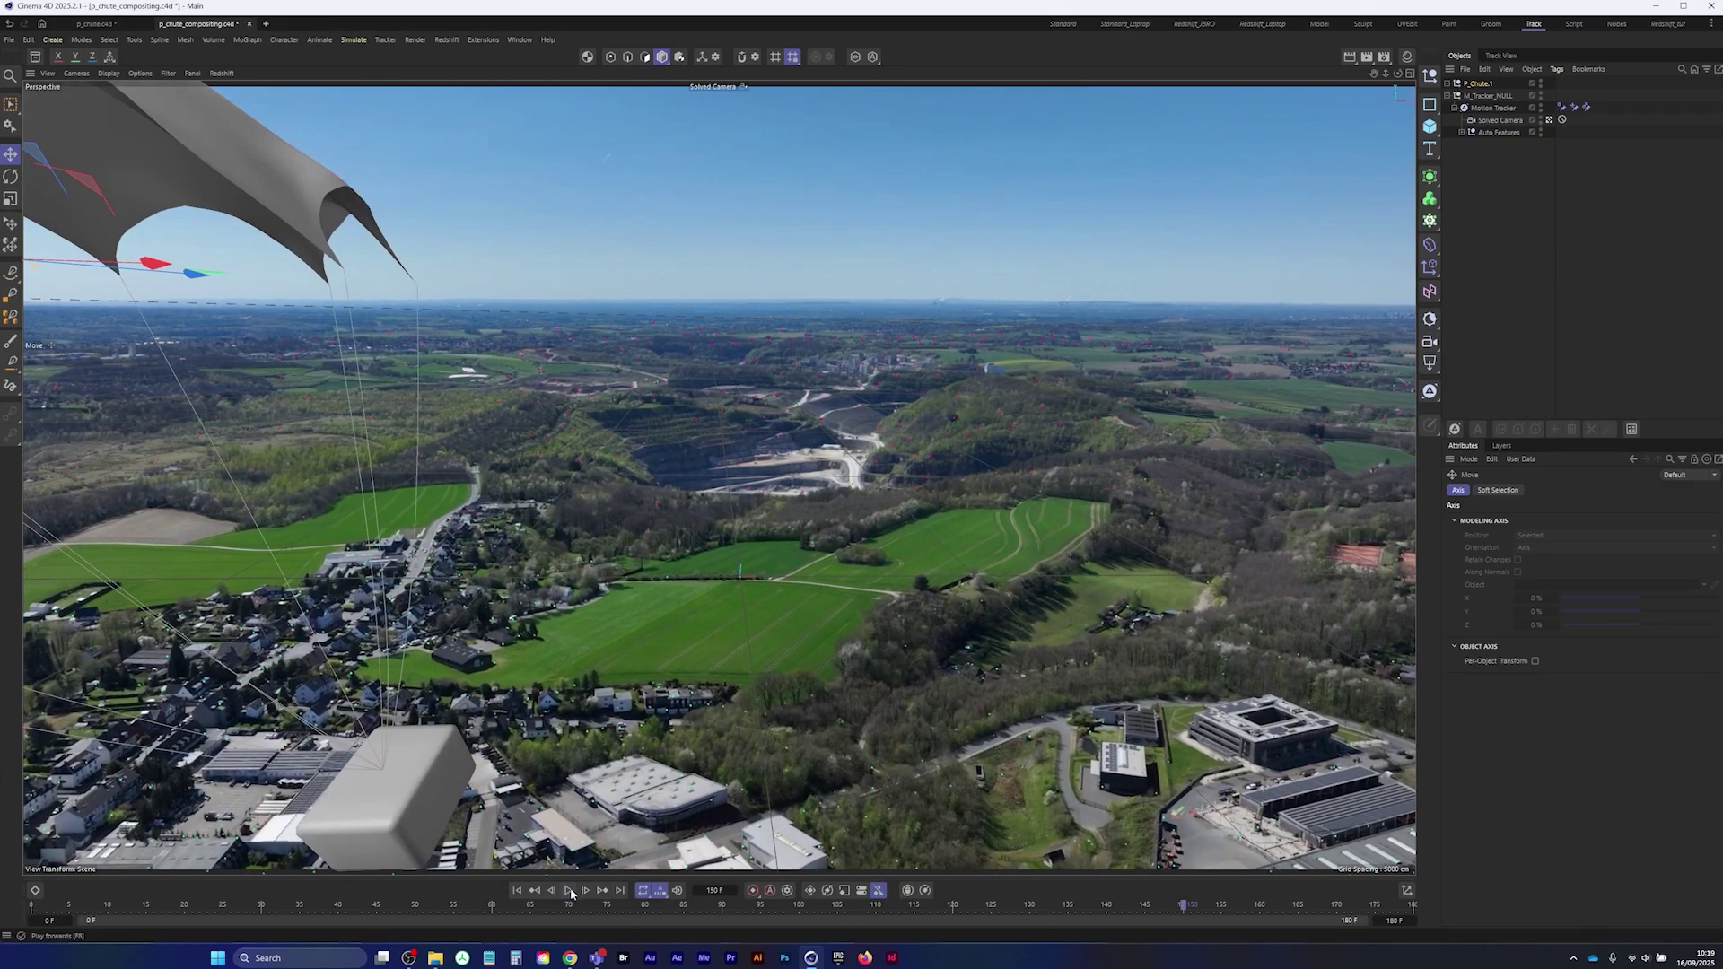
pyautogui.click(519, 893)
pyautogui.middleClick(960, 483)
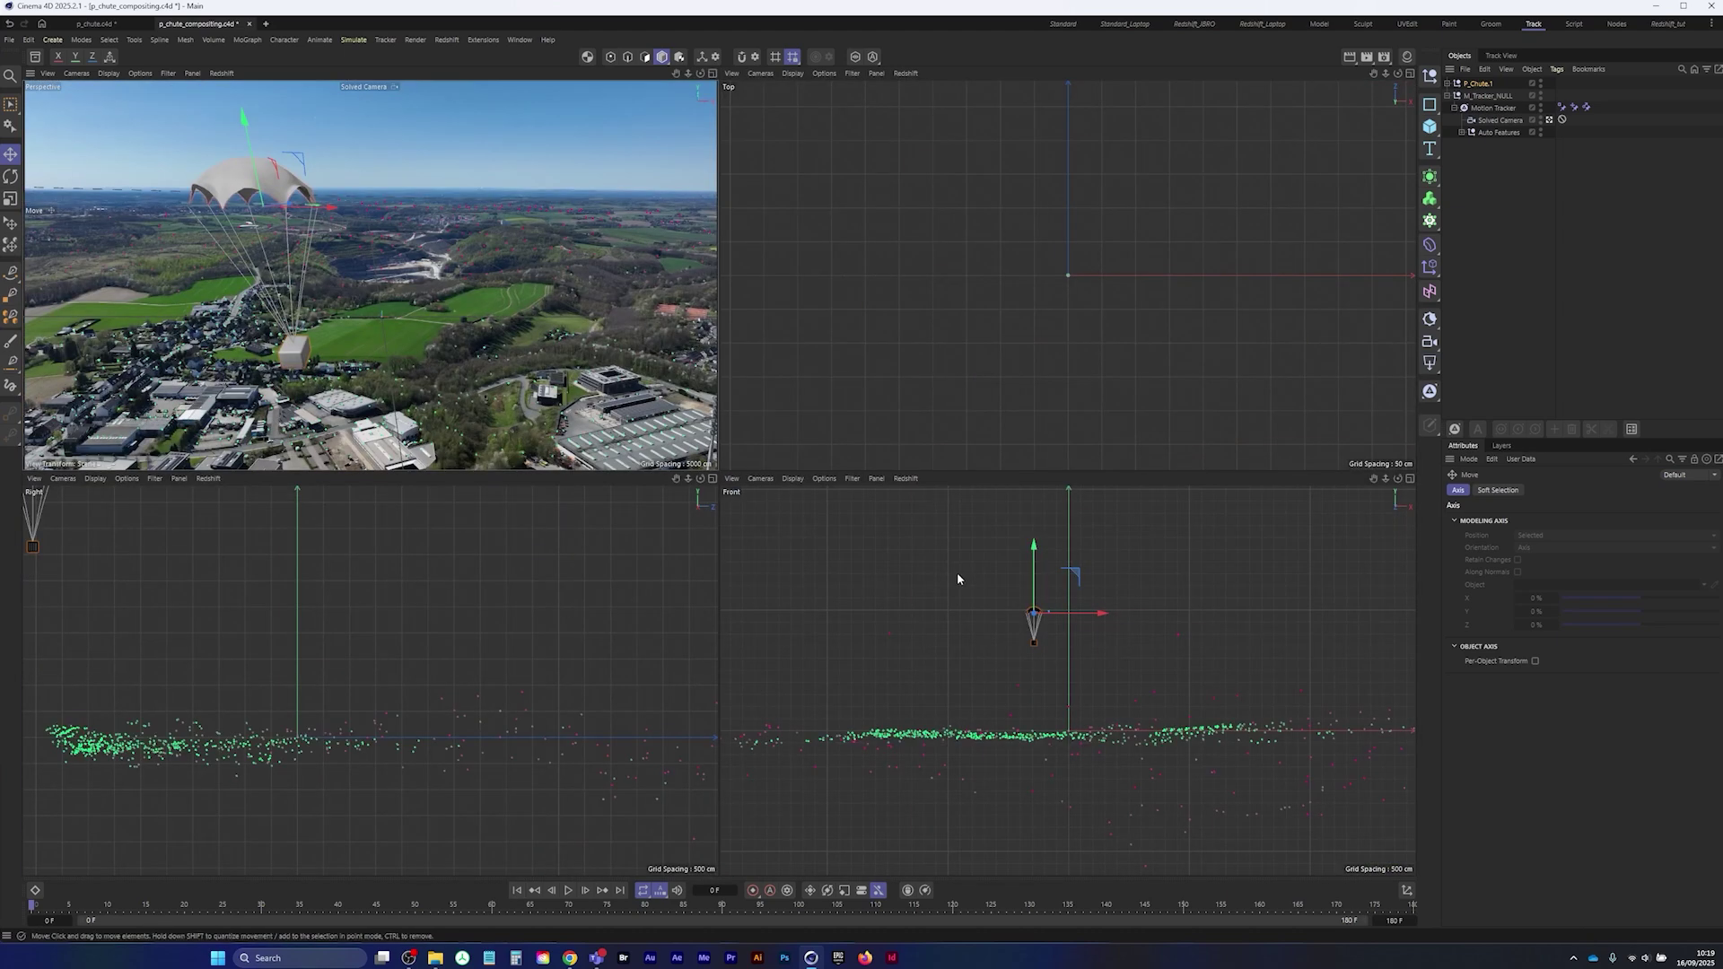
pyautogui.middleClick(468, 328)
pyautogui.middleClick(631, 694)
pyautogui.middleClick(508, 466)
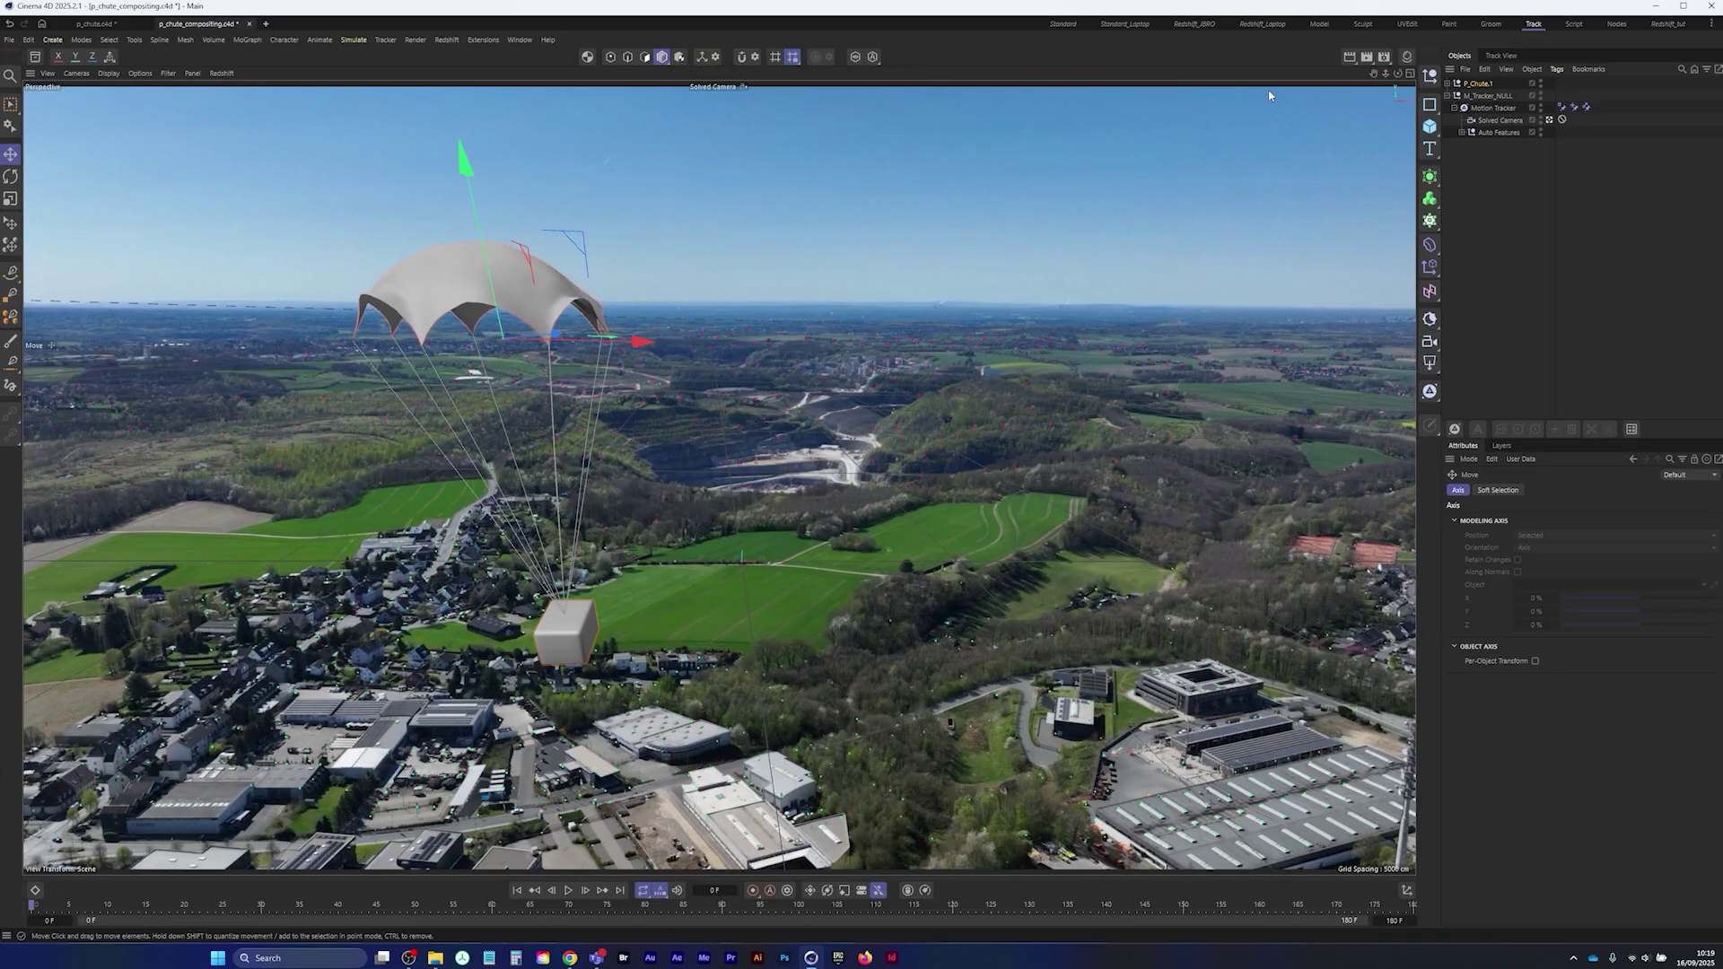
# - Rotate the P_Chute.1 null to a pitch of about -7.9° and play the animation from the first frame to check it
pyautogui.click(1482, 83)
pyautogui.press('r')
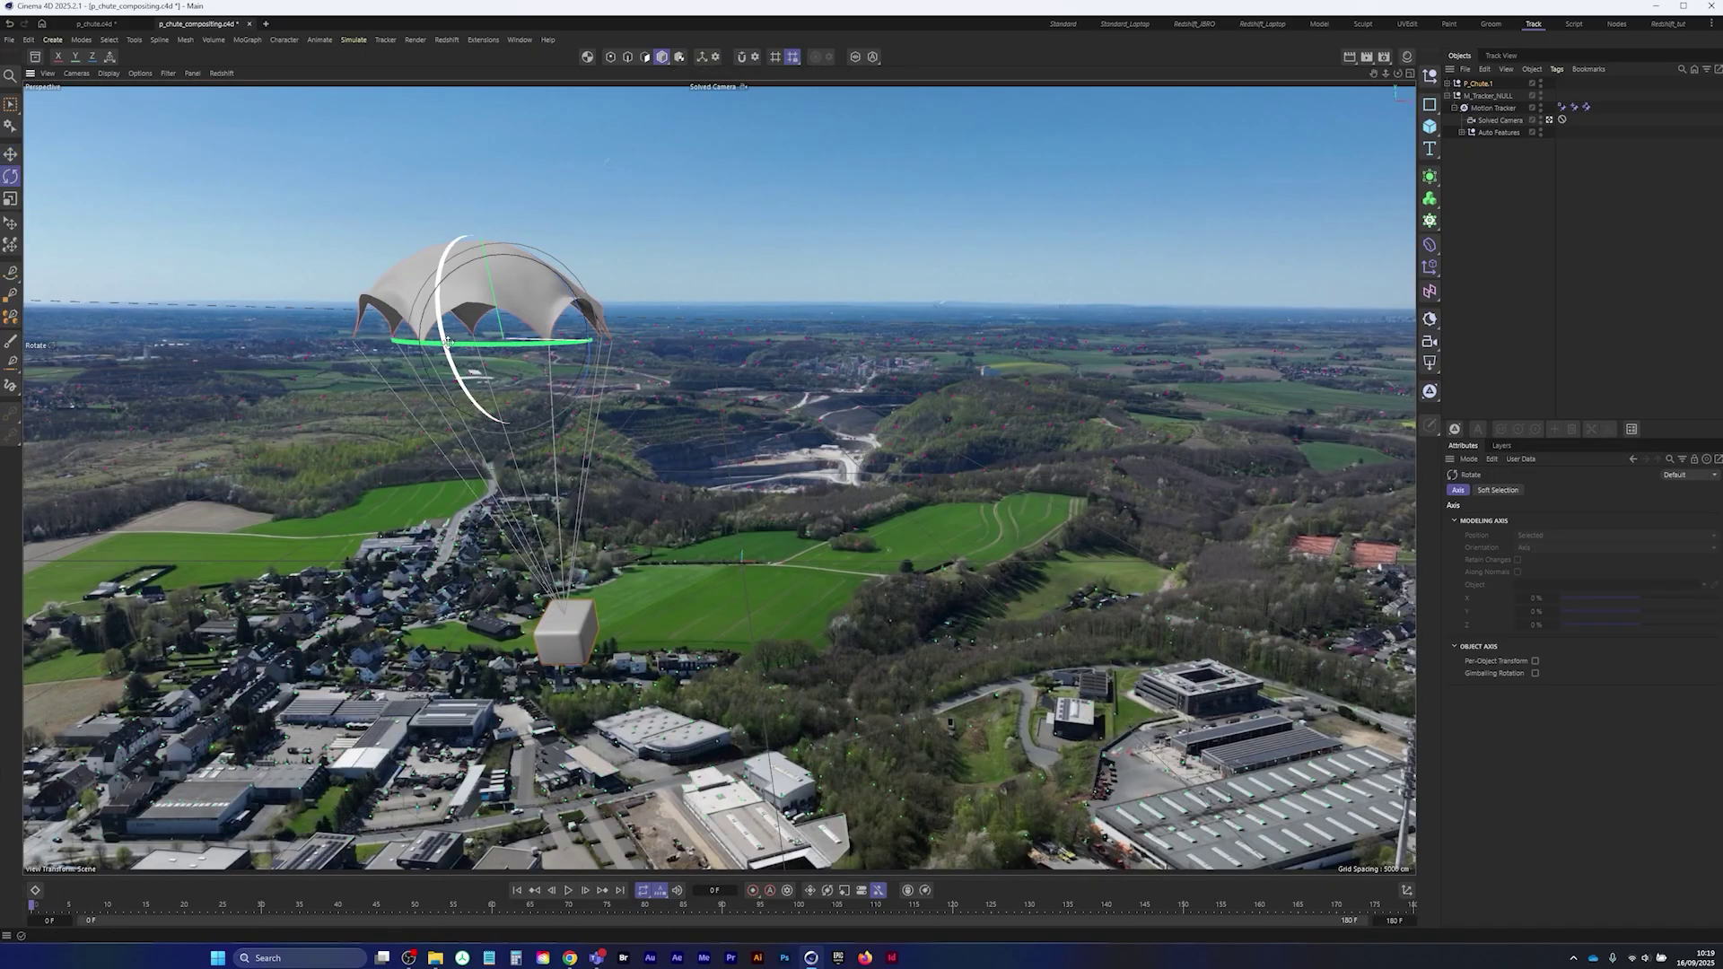
pyautogui.moveTo(439, 299); pyautogui.dragTo(441, 278)
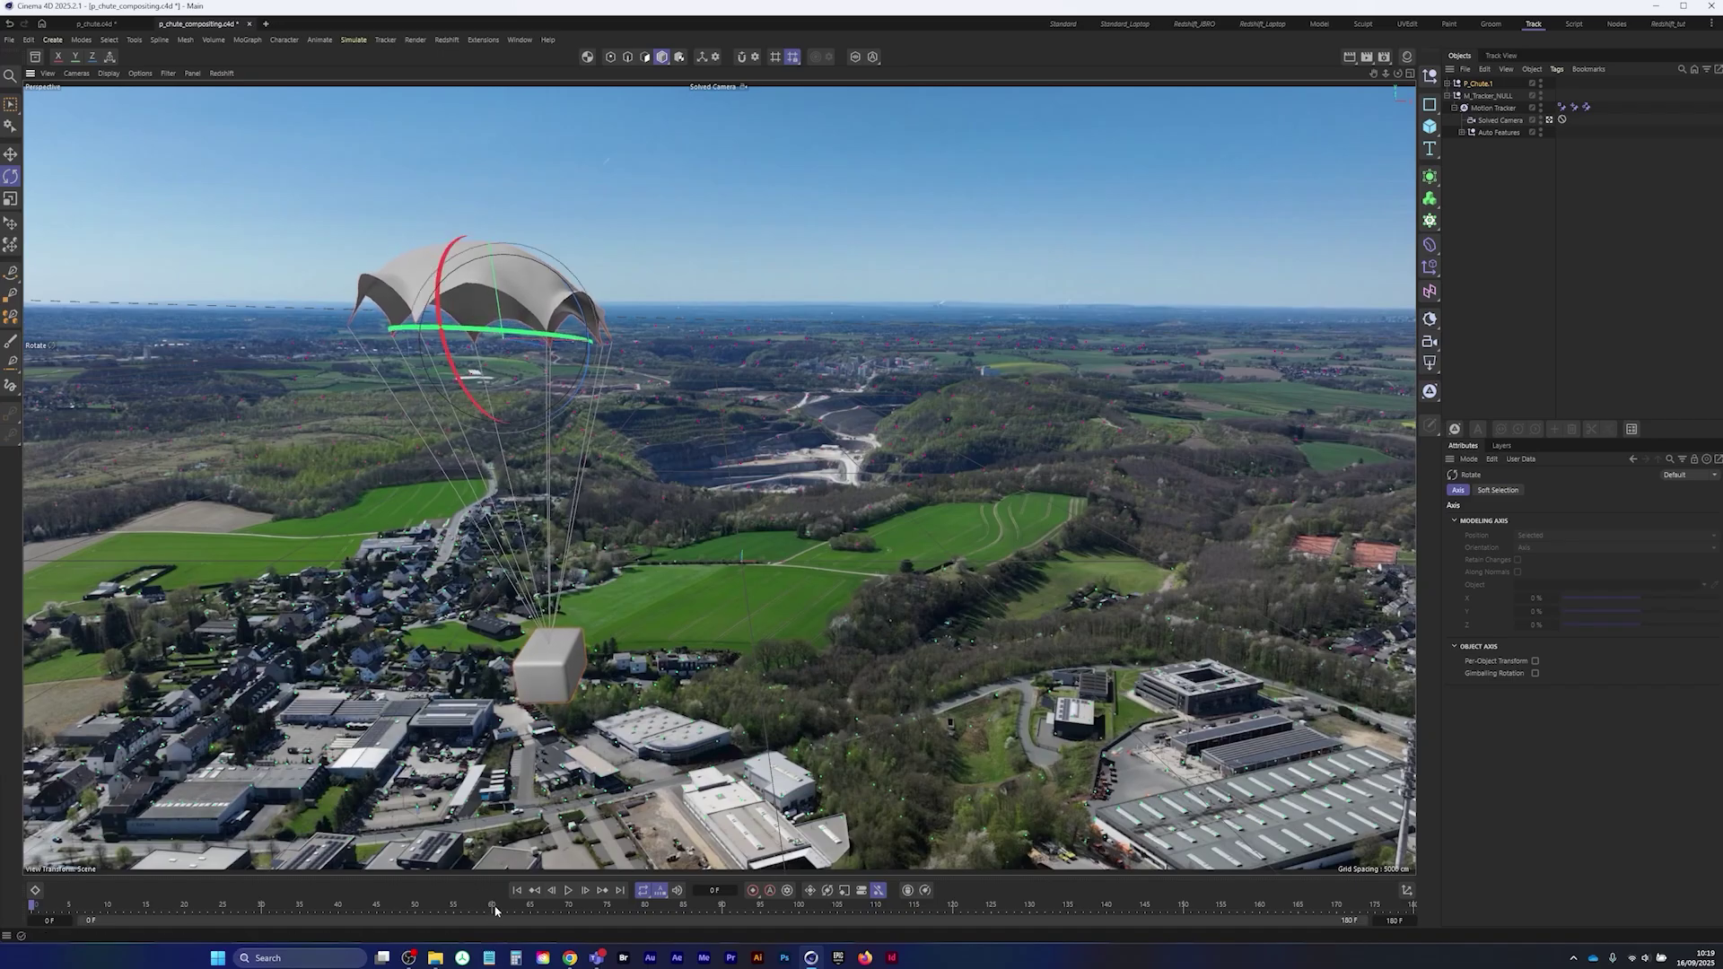
pyautogui.click(568, 890)
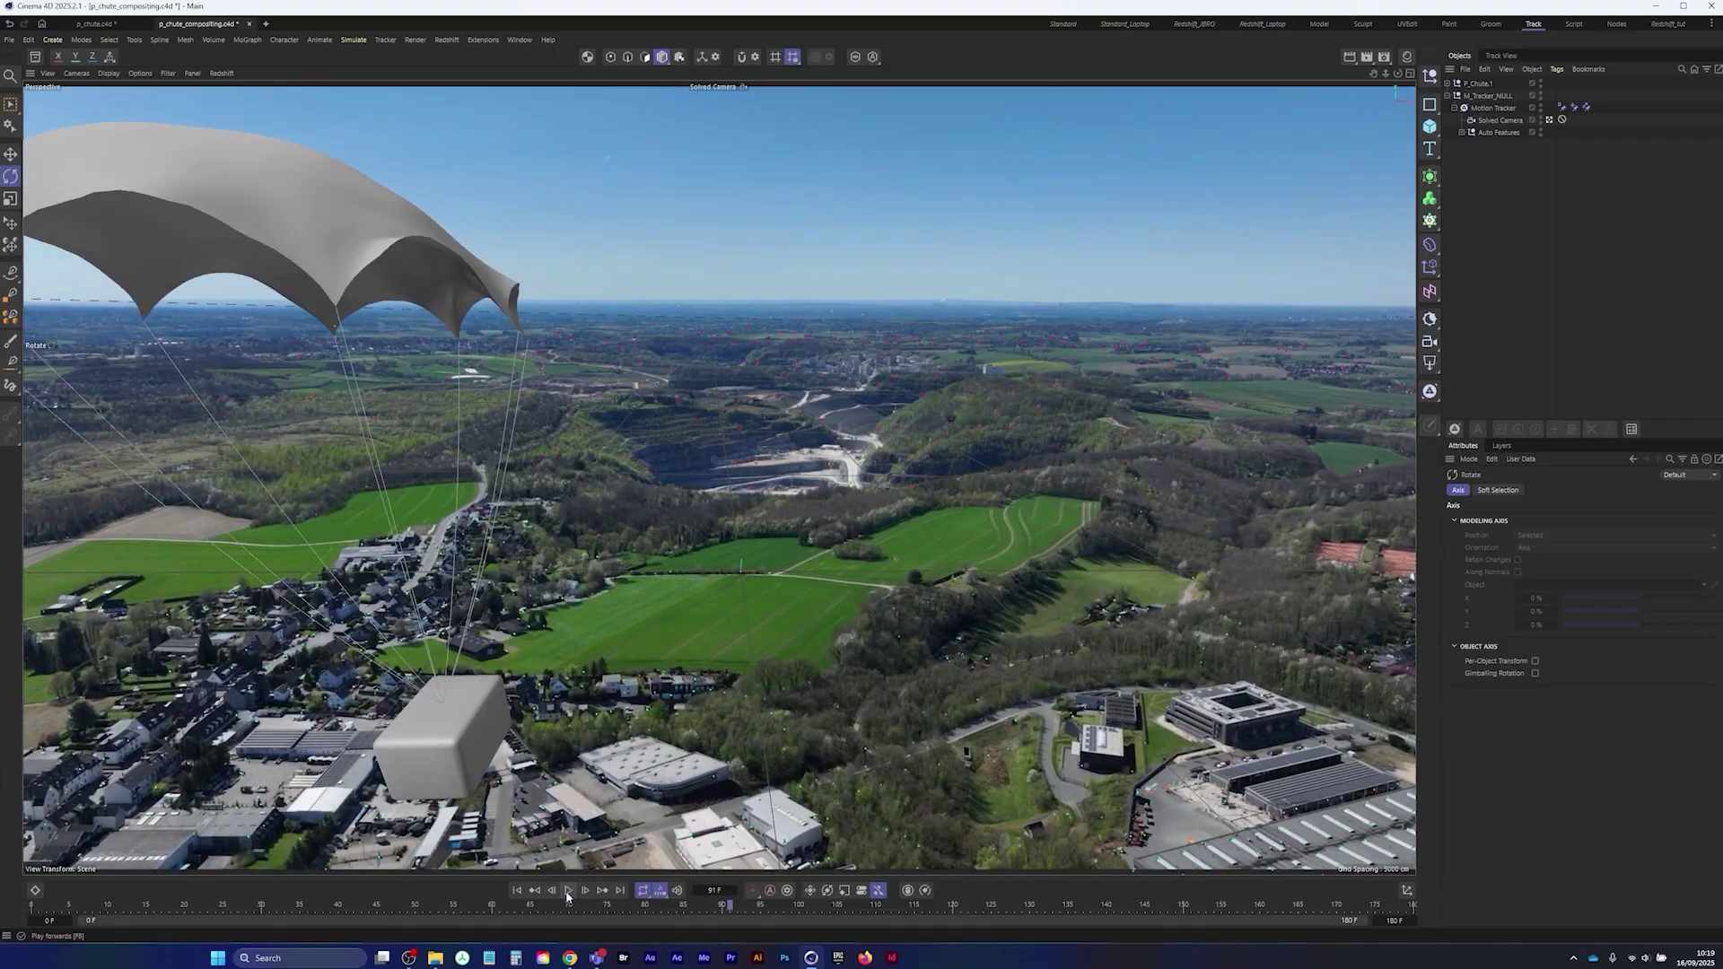
pyautogui.click(519, 891)
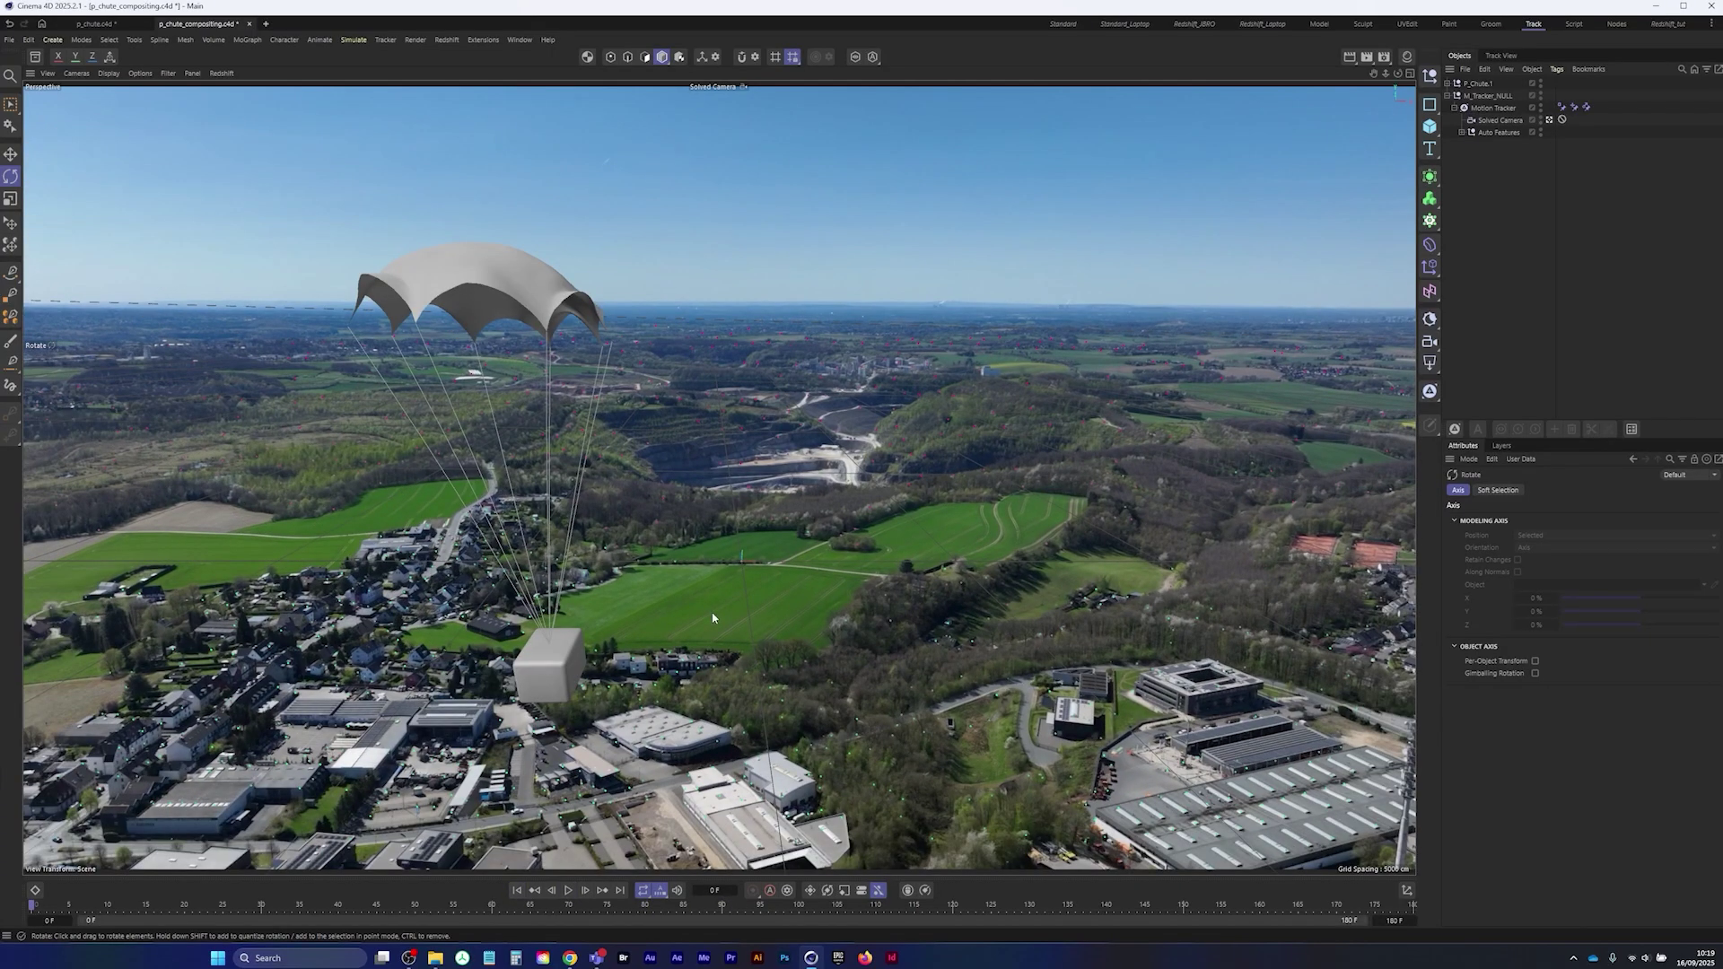
pyautogui.click(1478, 84)
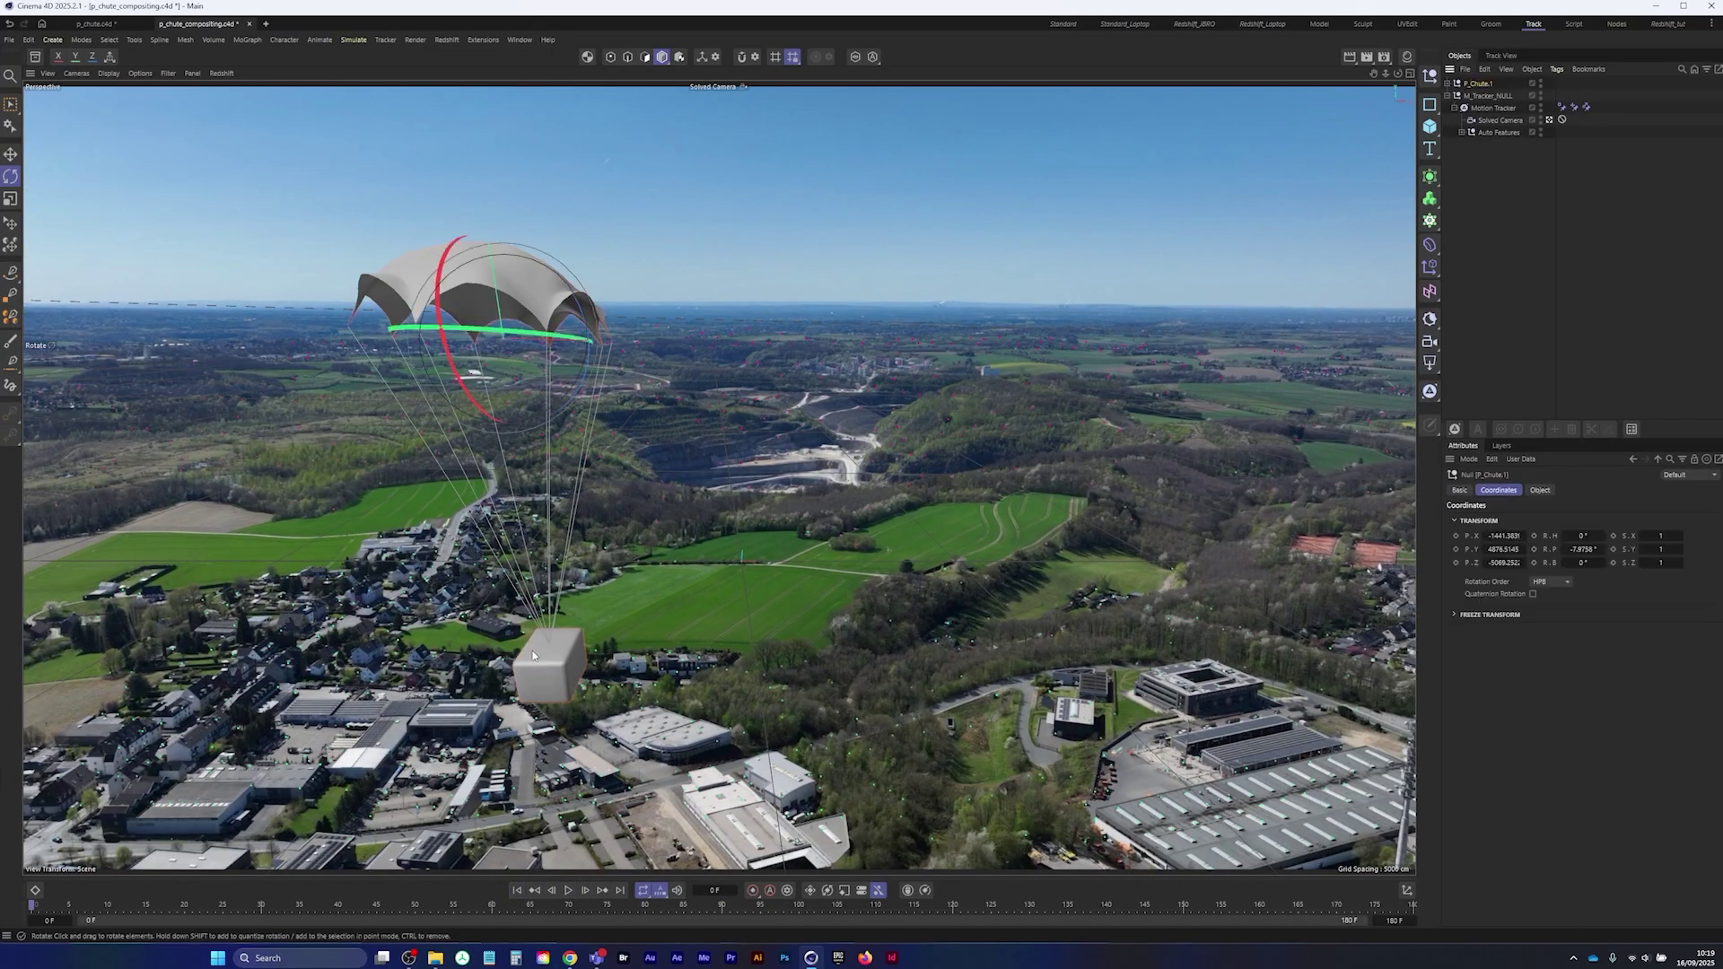
# - Try turning the P_Chute.1 null to a heading of about -15.6°, play the animation to check it, and undo the rotation
pyautogui.moveTo(523, 335)
pyautogui.mouseDown()
pyautogui.moveTo(467, 334)
pyautogui.moveTo(558, 339)
pyautogui.moveTo(502, 336)
pyautogui.mouseUp()
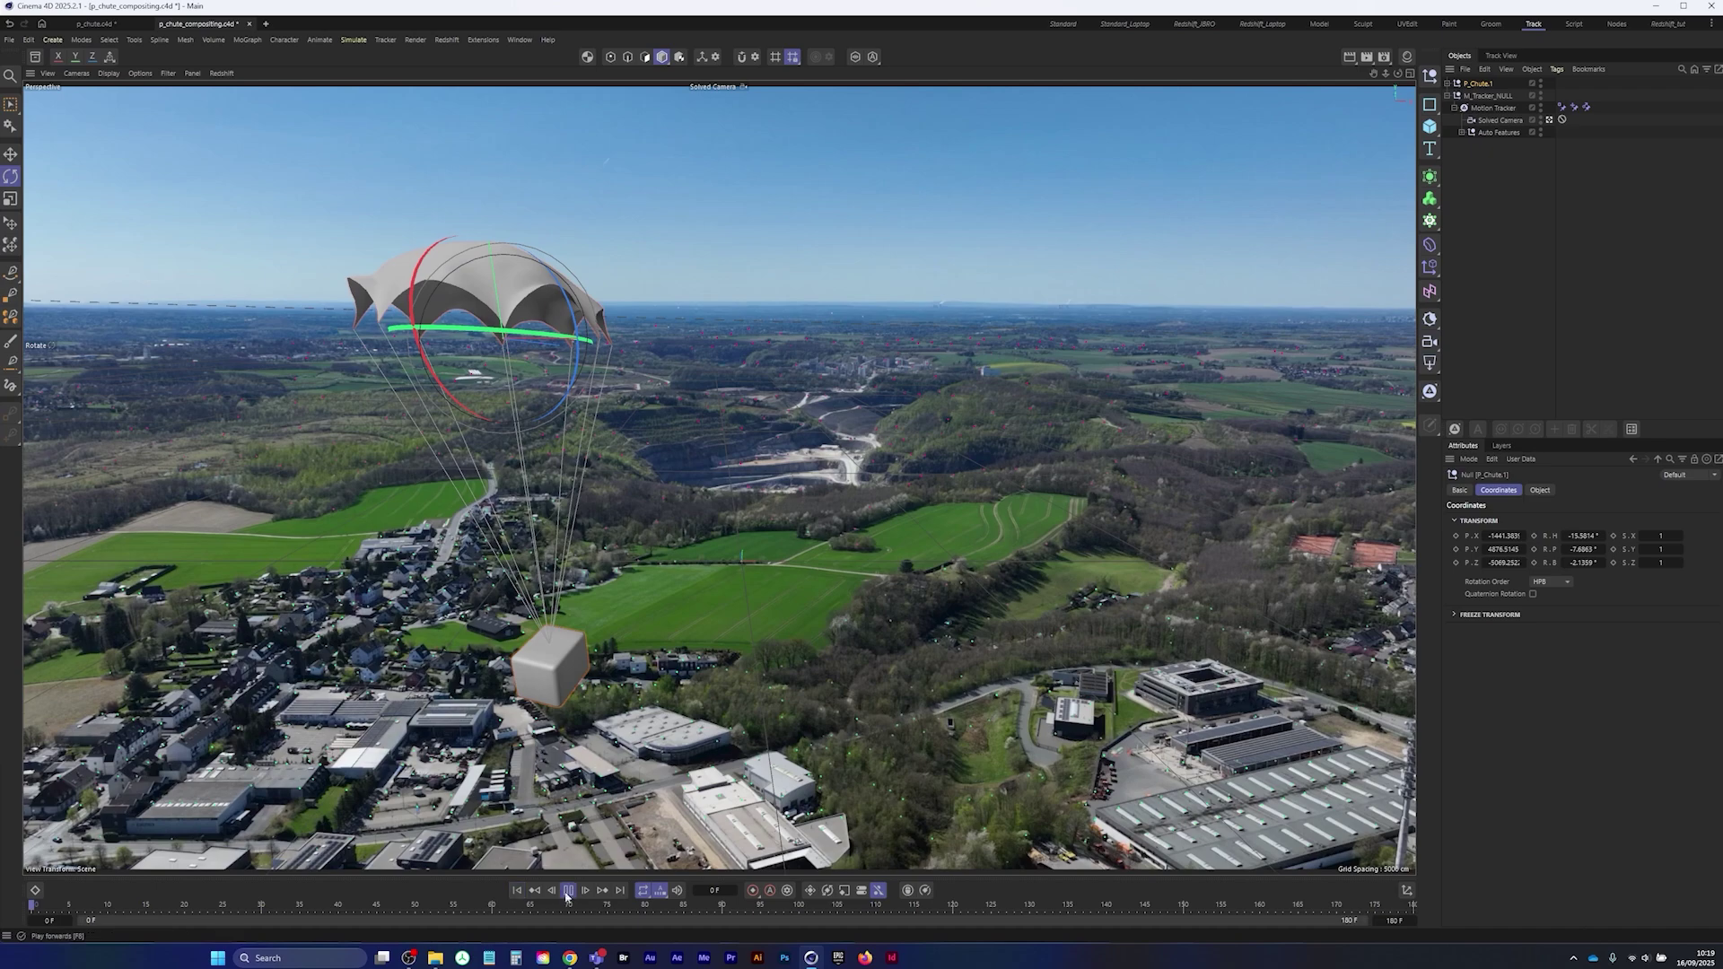
pyautogui.click(568, 891)
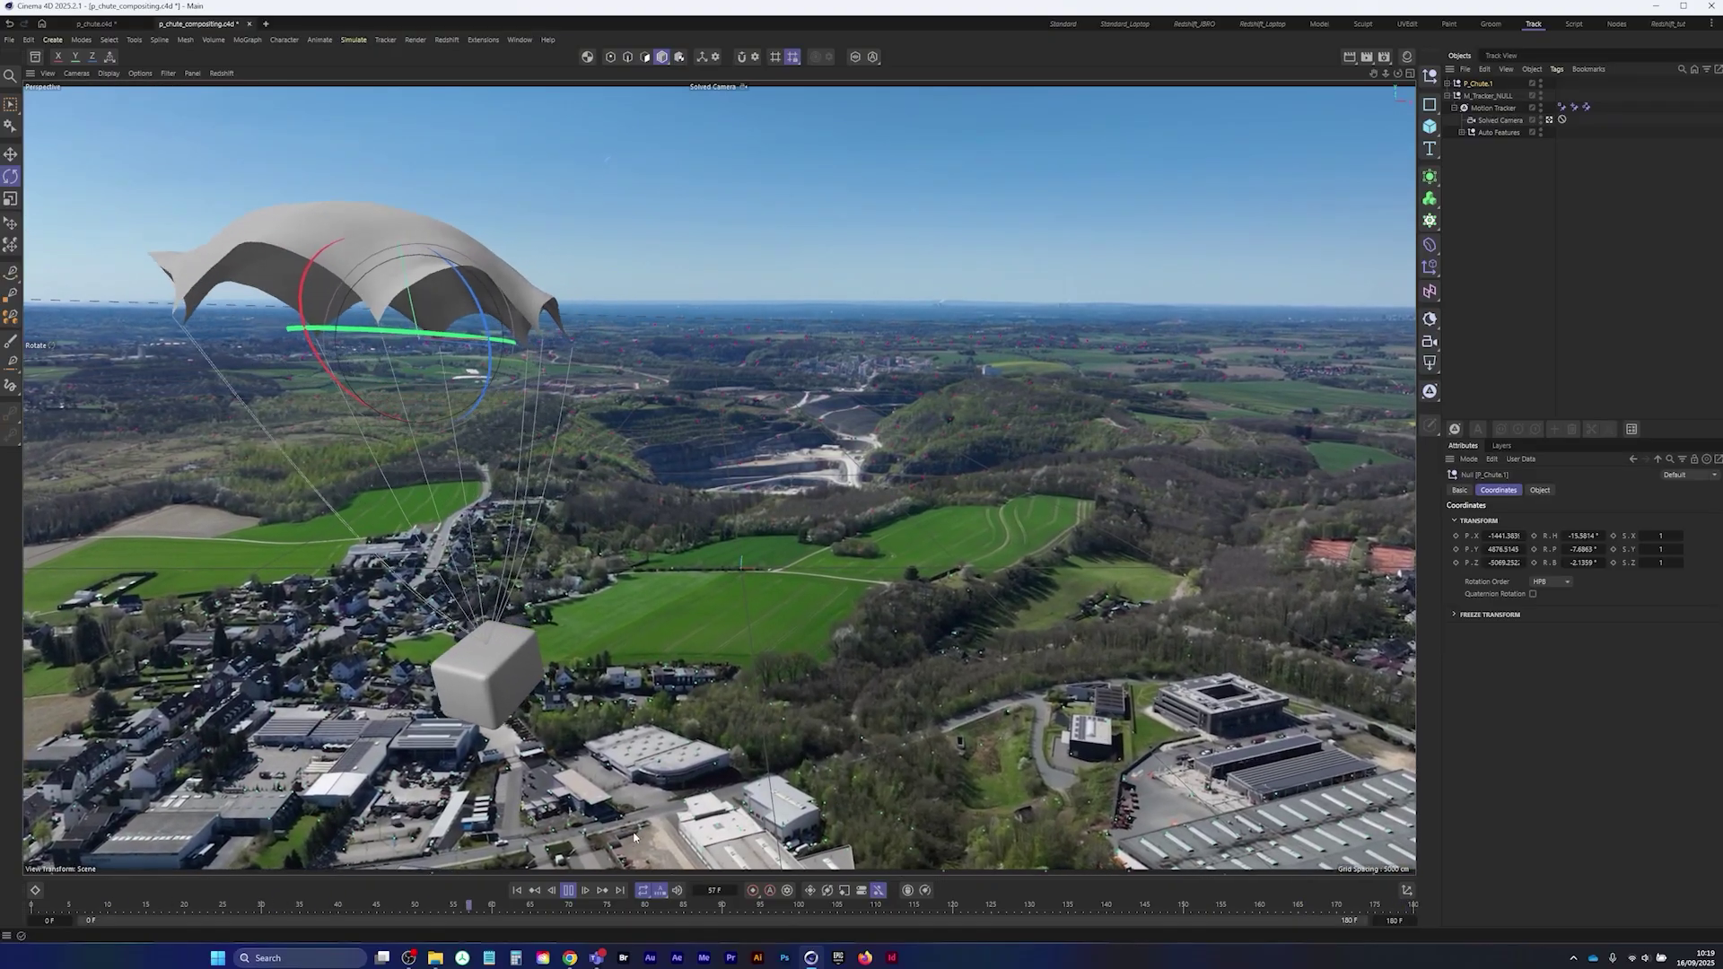
pyautogui.click(568, 890)
pyautogui.click(527, 892)
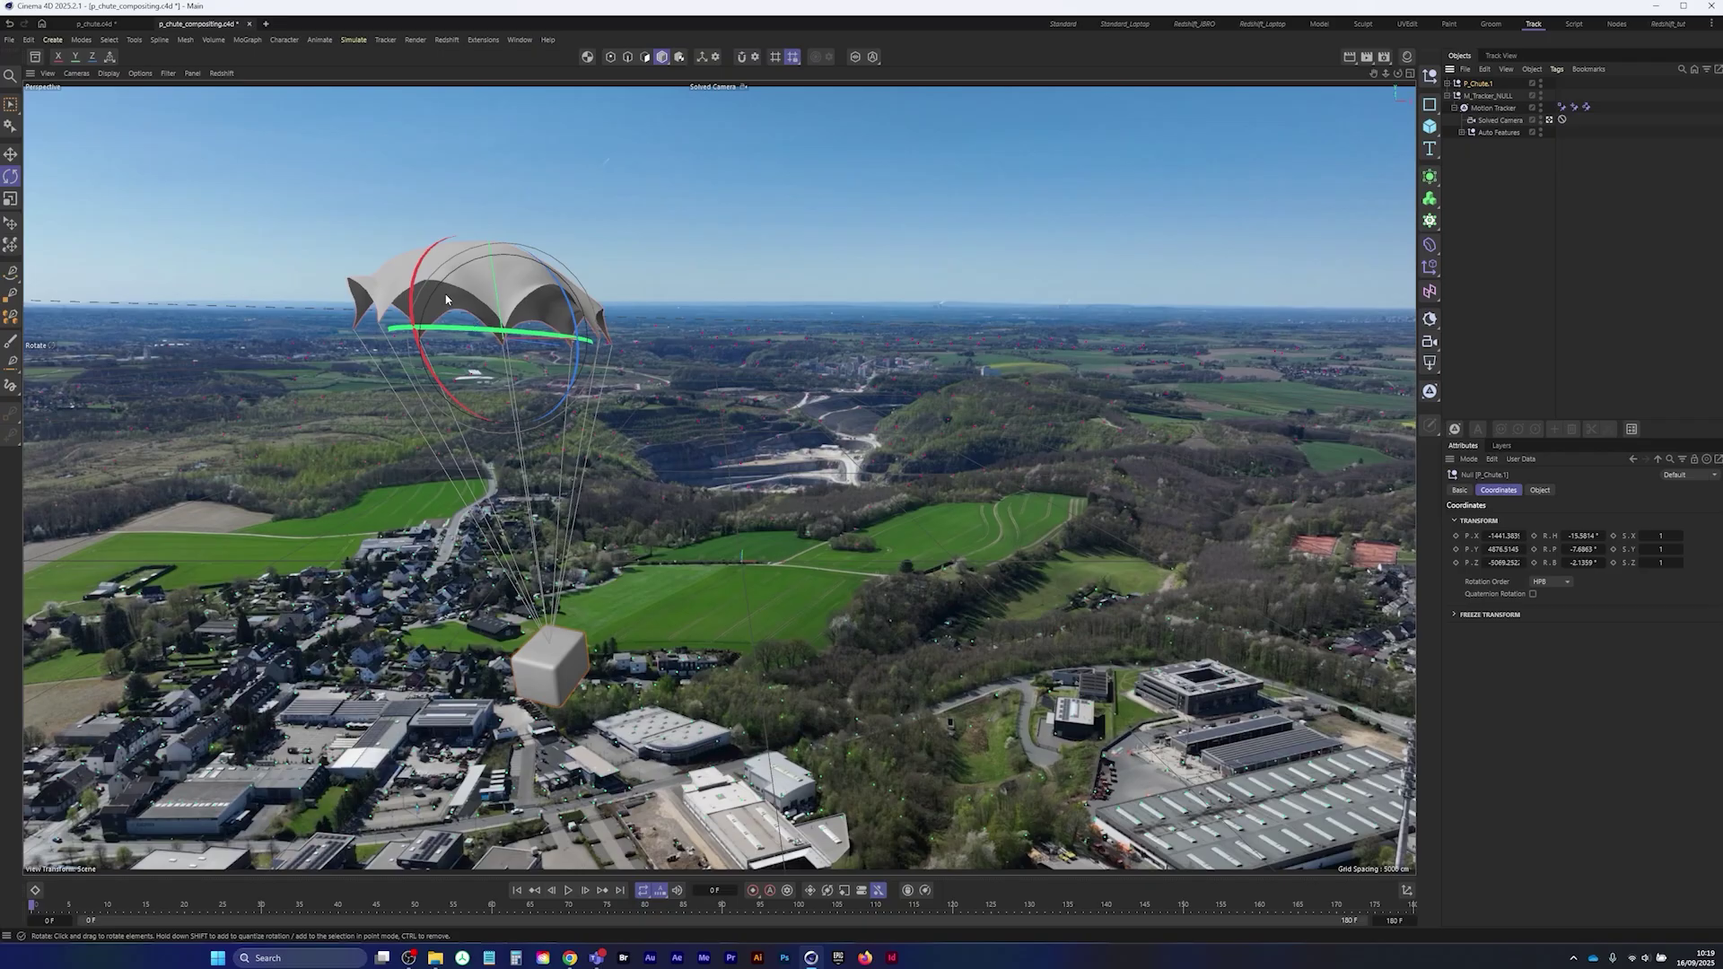
pyautogui.moveTo(455, 328); pyautogui.dragTo(442, 331)
pyautogui.hotkey('ctrl', 'z')
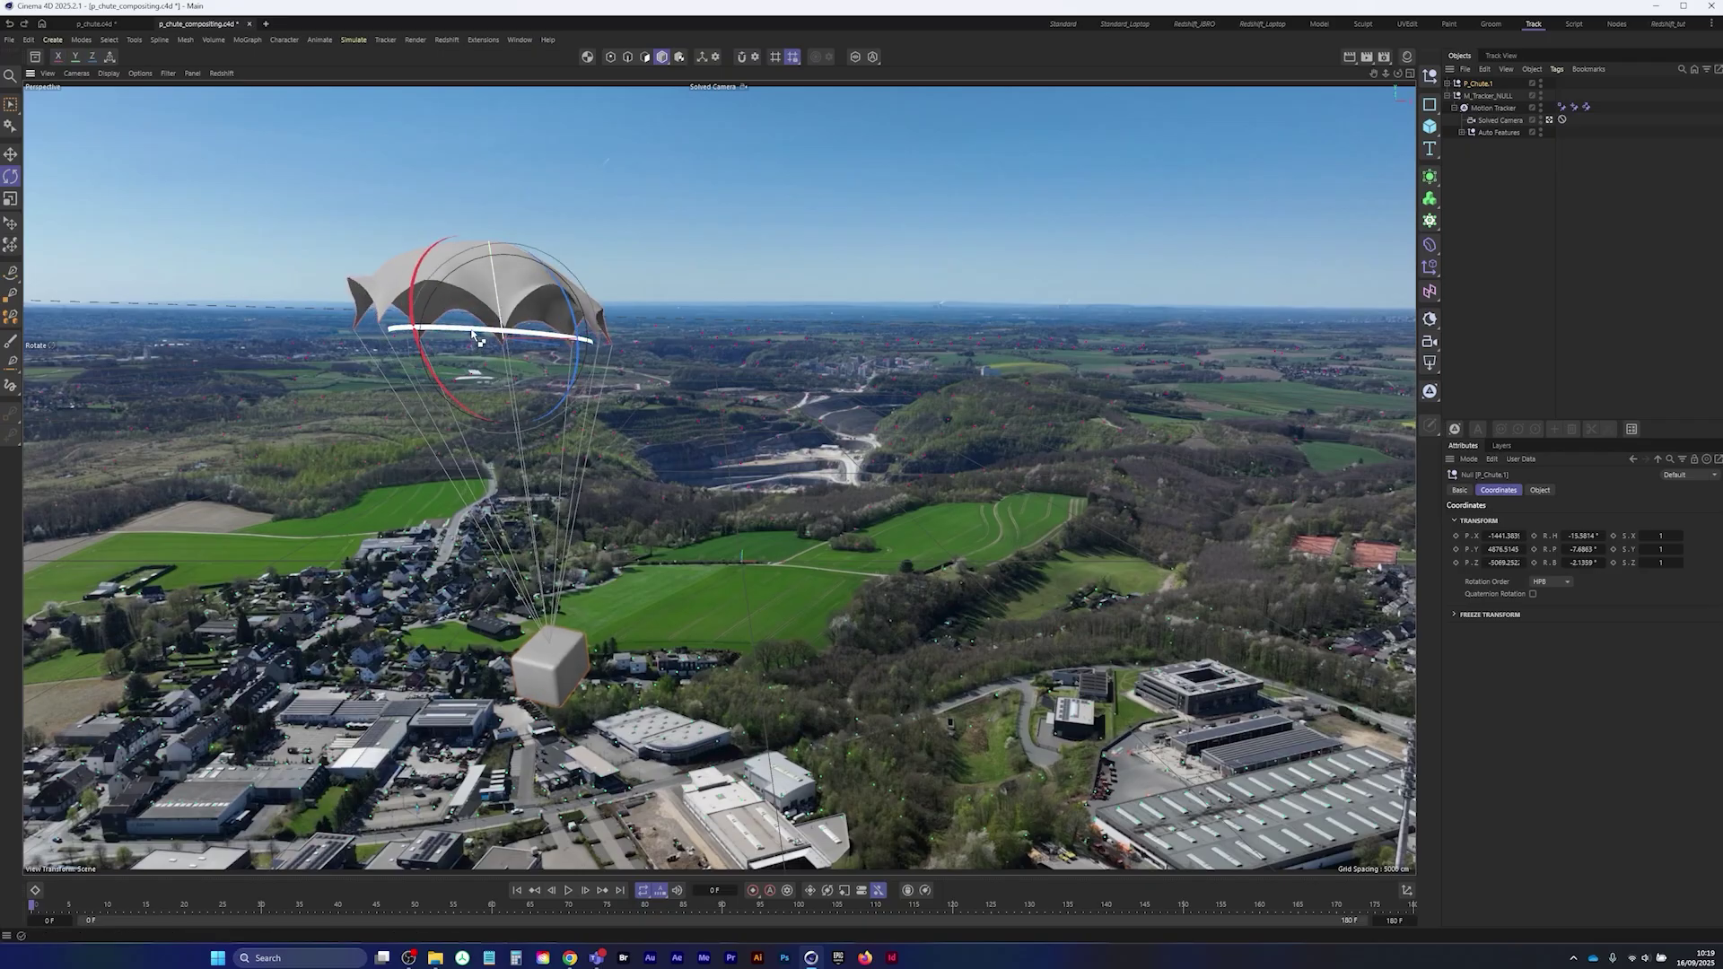
pyautogui.hotkey('ctrl', 'z')
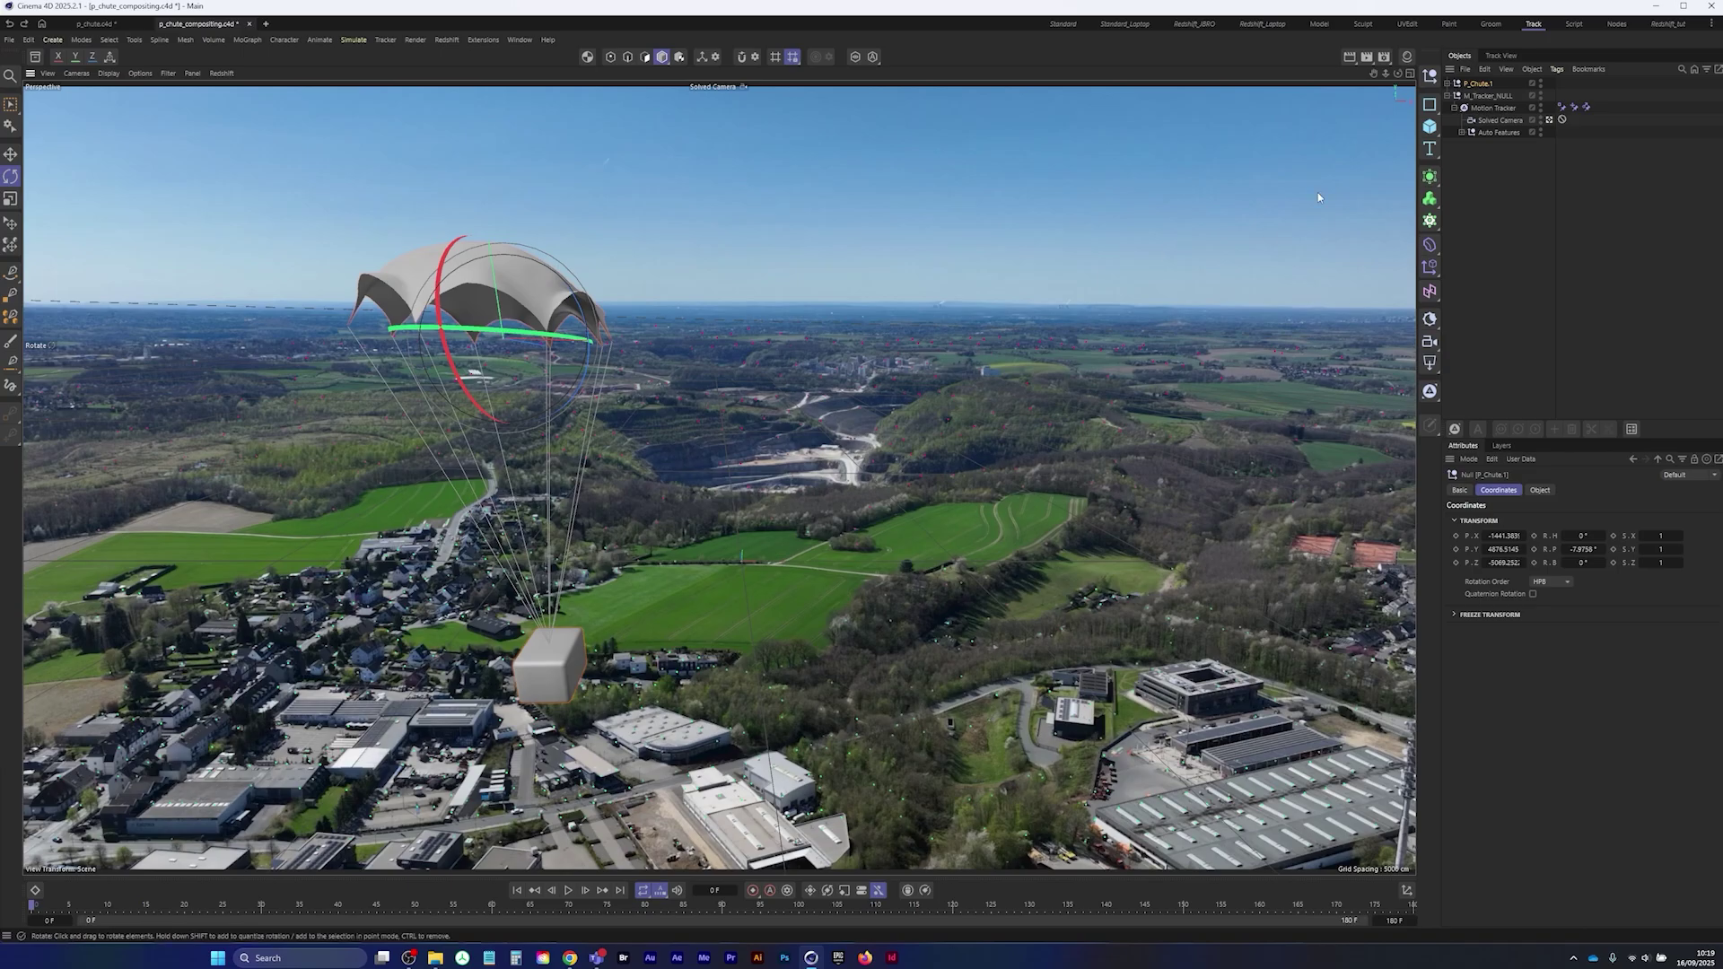
# - Tilt the P_Chute.1 null to a pitch of about 3.8° while looking through the default camera, and return to the Solved Camera
pyautogui.click(1559, 119)
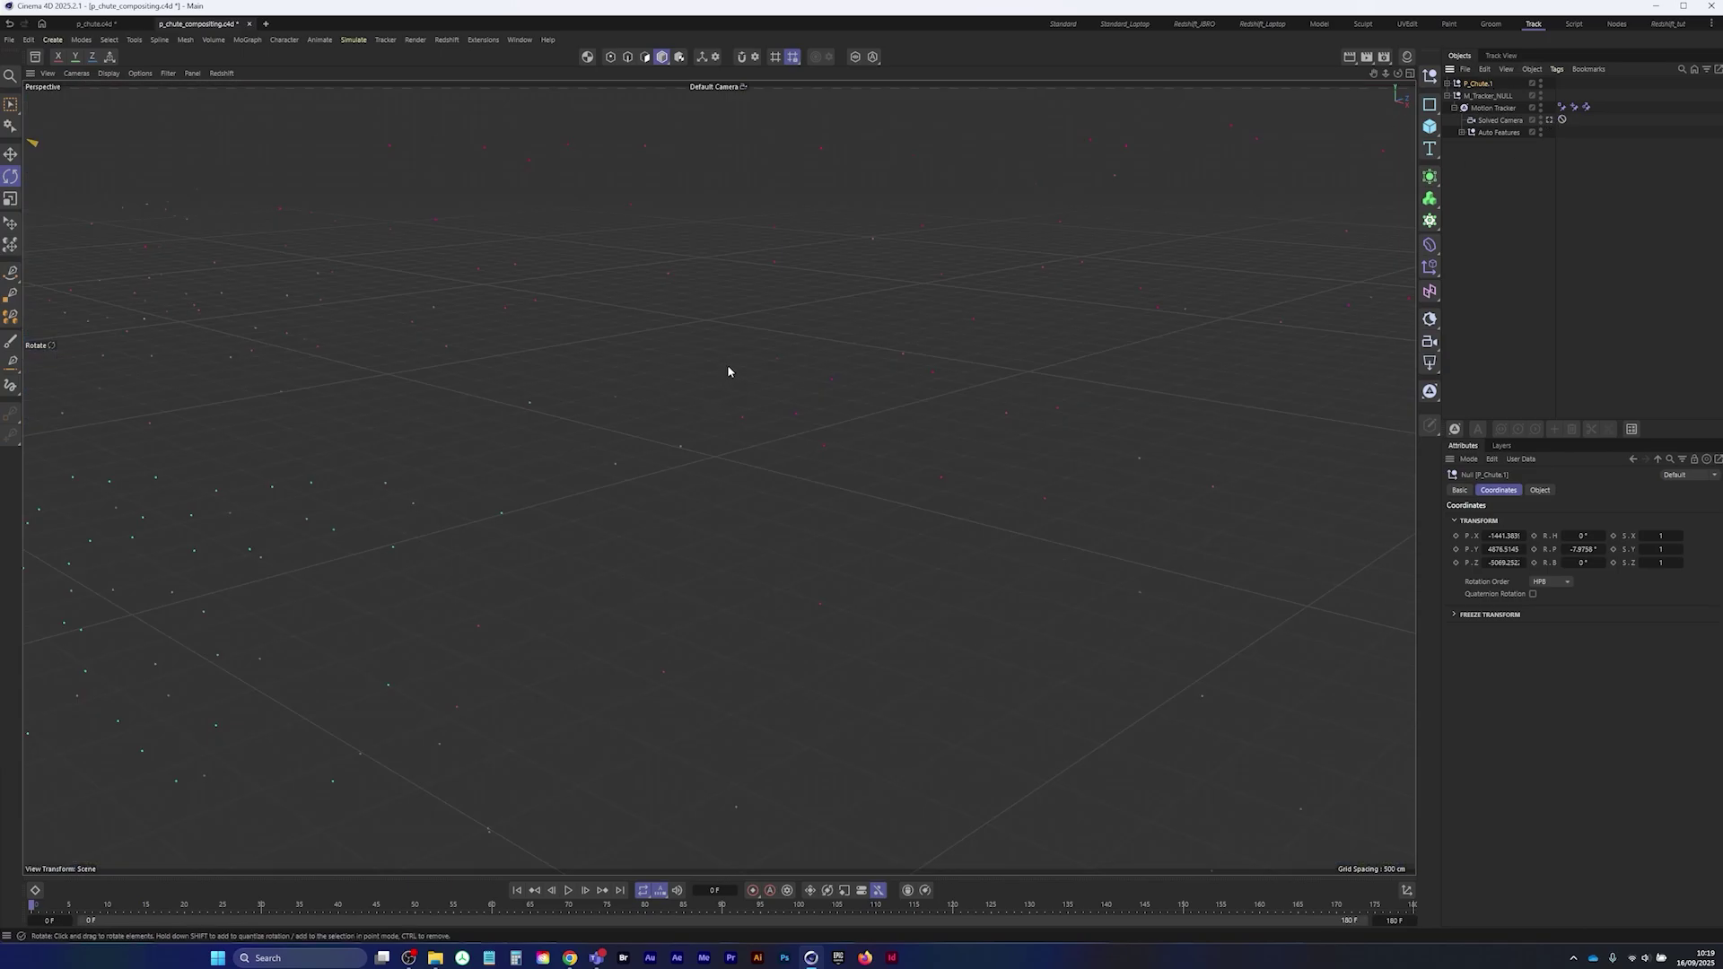
pyautogui.press('s')
pyautogui.keyDown('alt'); pyautogui.moveTo(759, 381); pyautogui.dragTo(662, 463, button='right'); pyautogui.keyUp('alt')
pyautogui.keyDown('alt'); pyautogui.moveTo(661, 464); pyautogui.dragTo(618, 447); pyautogui.keyUp('alt')
pyautogui.keyDown('alt'); pyautogui.moveTo(618, 447); pyautogui.dragTo(652, 467, button='middle'); pyautogui.keyUp('alt')
pyautogui.keyDown('alt'); pyautogui.moveTo(653, 468); pyautogui.dragTo(691, 426, button='right'); pyautogui.keyUp('alt')
pyautogui.keyDown('alt'); pyautogui.moveTo(707, 387); pyautogui.dragTo(714, 421, button='middle'); pyautogui.keyUp('alt')
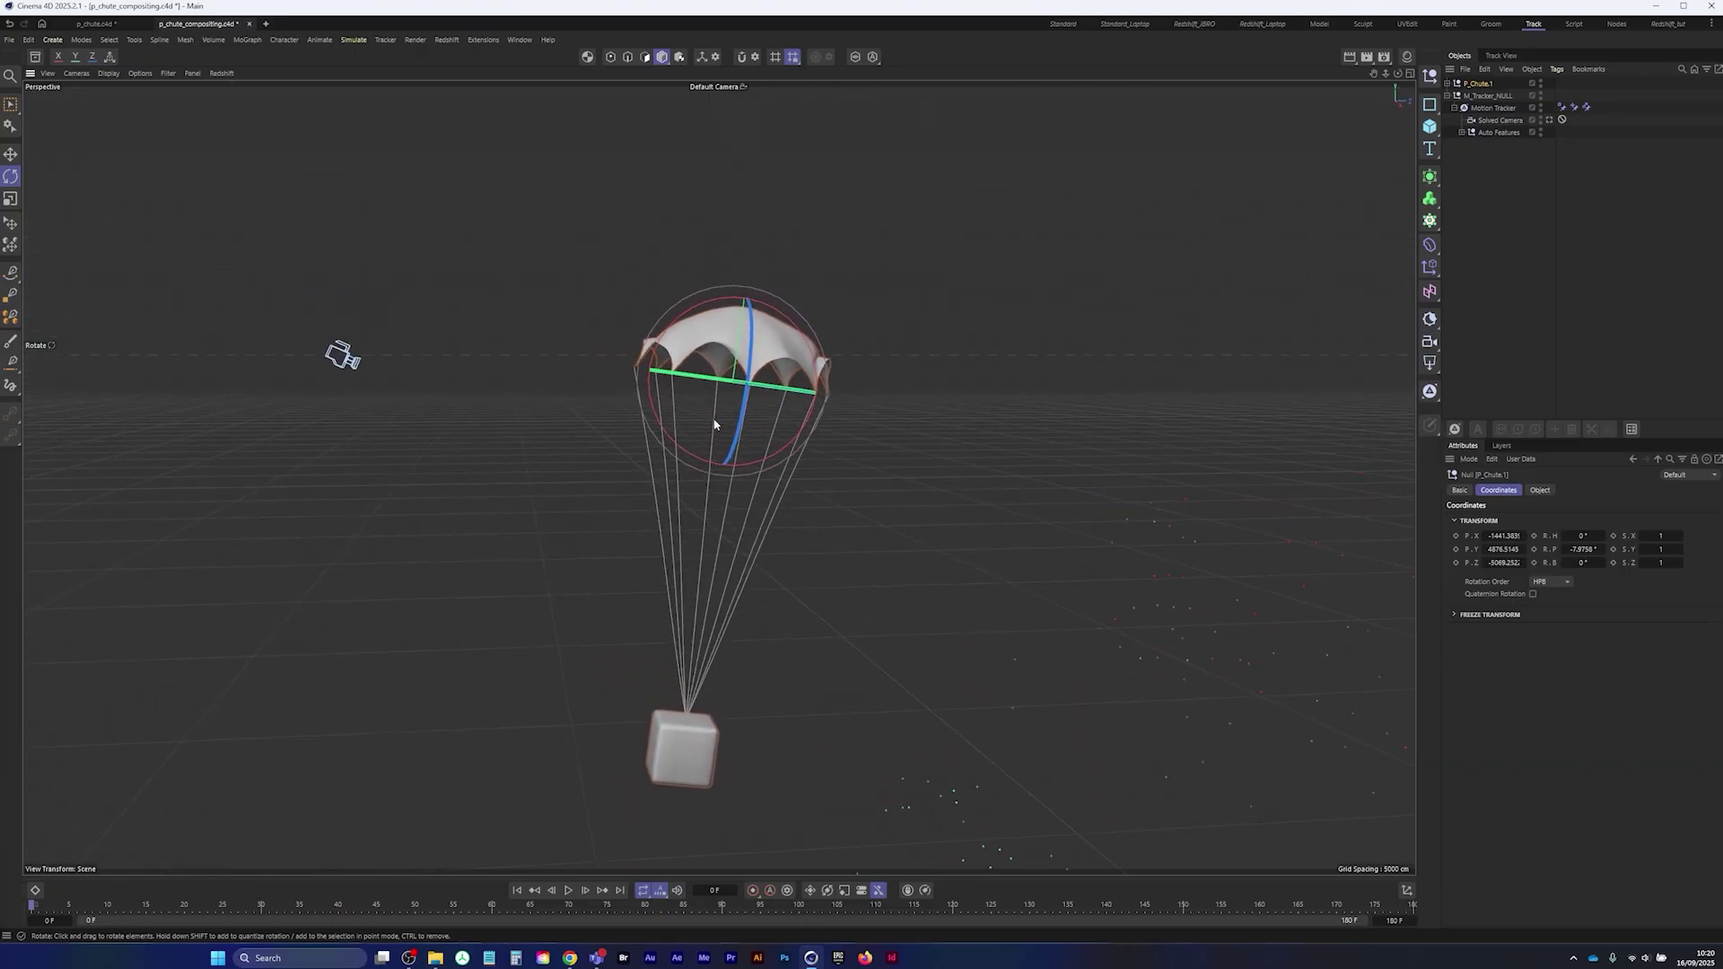
pyautogui.keyDown('alt'); pyautogui.moveTo(715, 425); pyautogui.dragTo(827, 435); pyautogui.keyUp('alt')
pyautogui.hotkey('ctrl', 'z')
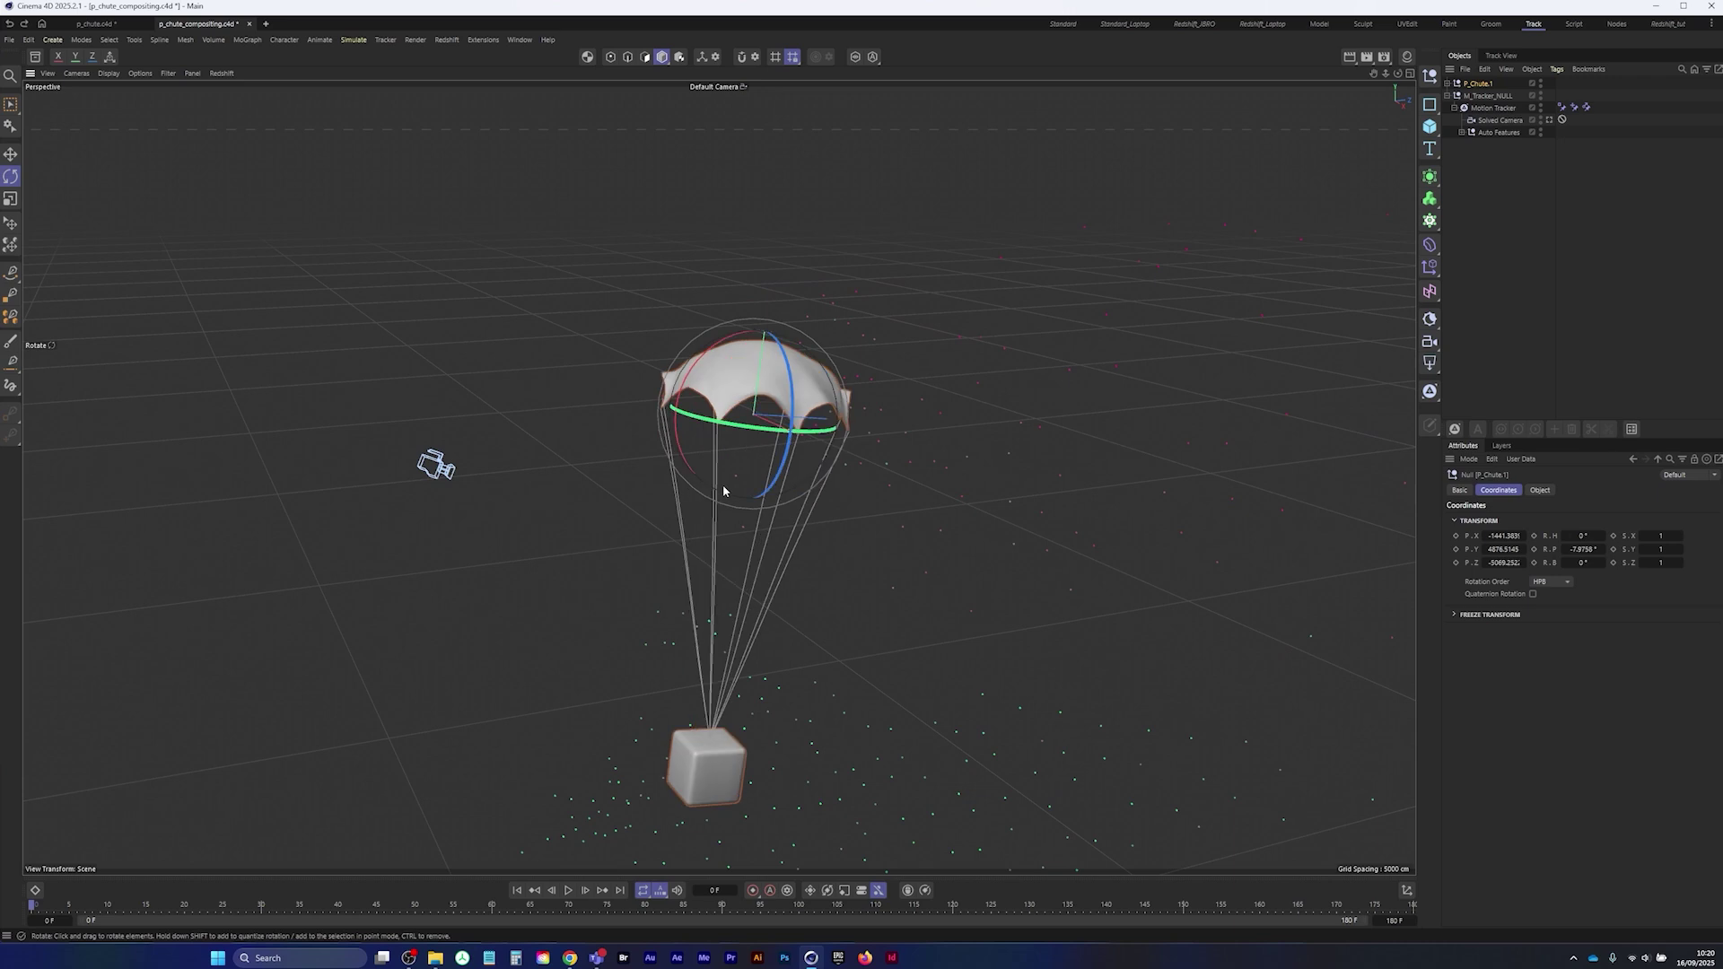
pyautogui.moveTo(707, 351); pyautogui.dragTo(692, 367)
pyautogui.click(1563, 120)
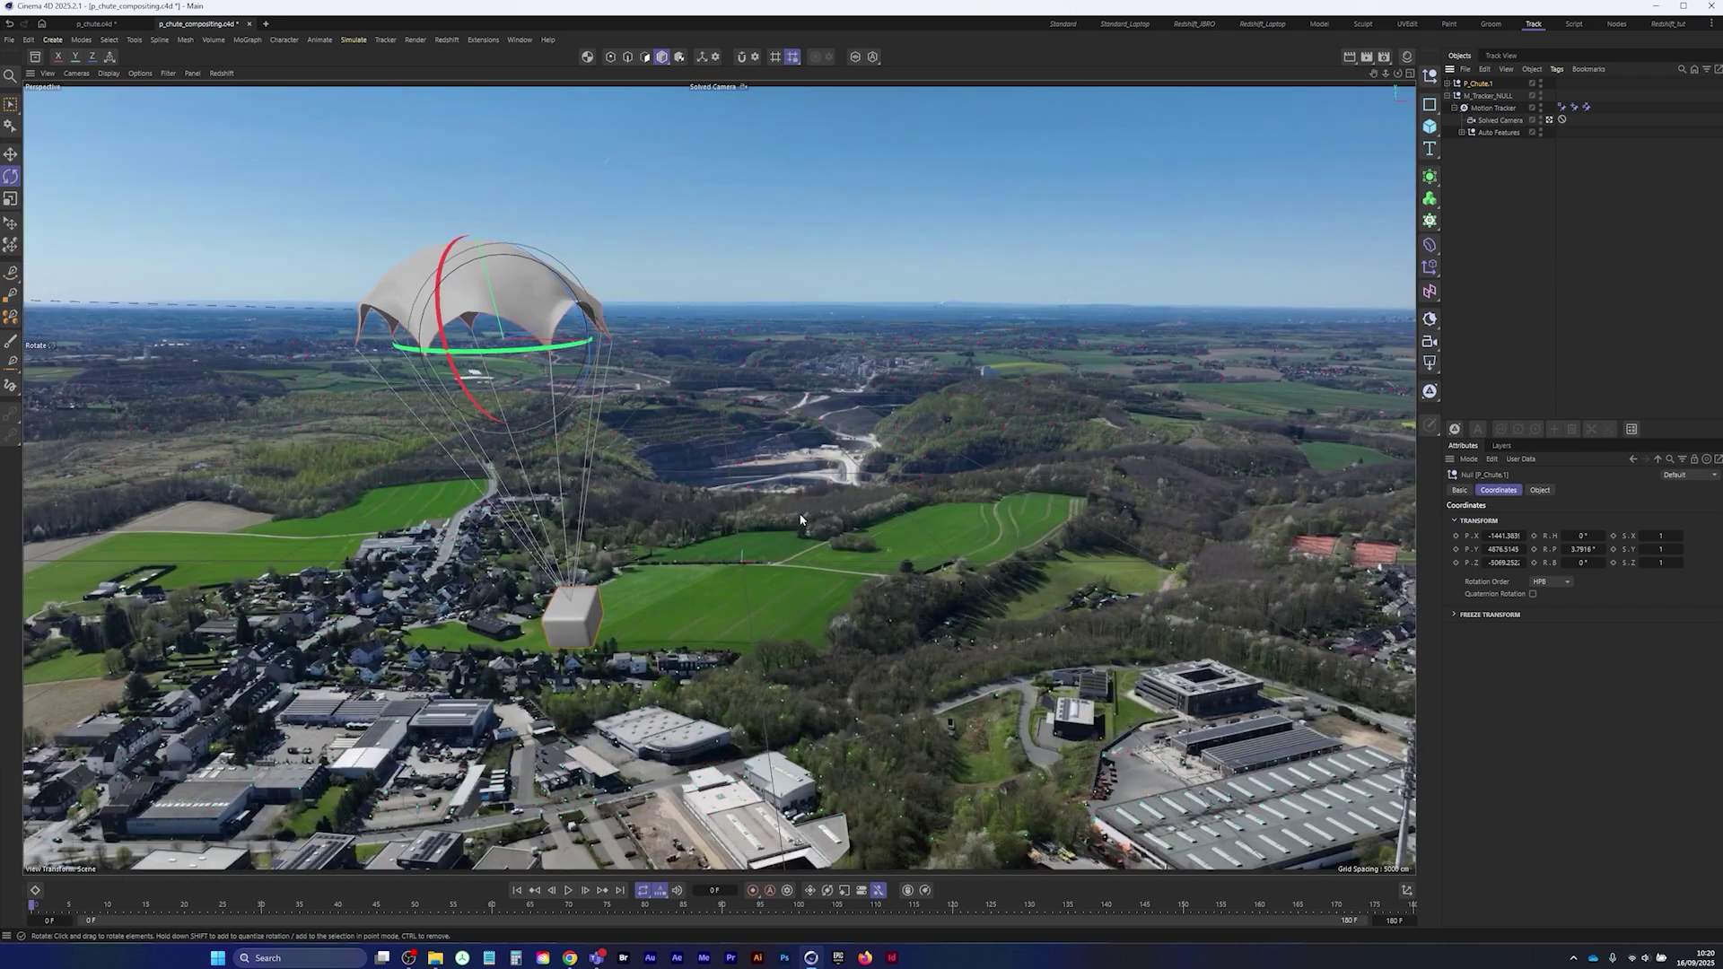
# - Rotate the P_Chute.1 null to a pitch of about -5.2°, play the animation to check it and return to the first frame
pyautogui.moveTo(440, 286); pyautogui.dragTo(440, 283)
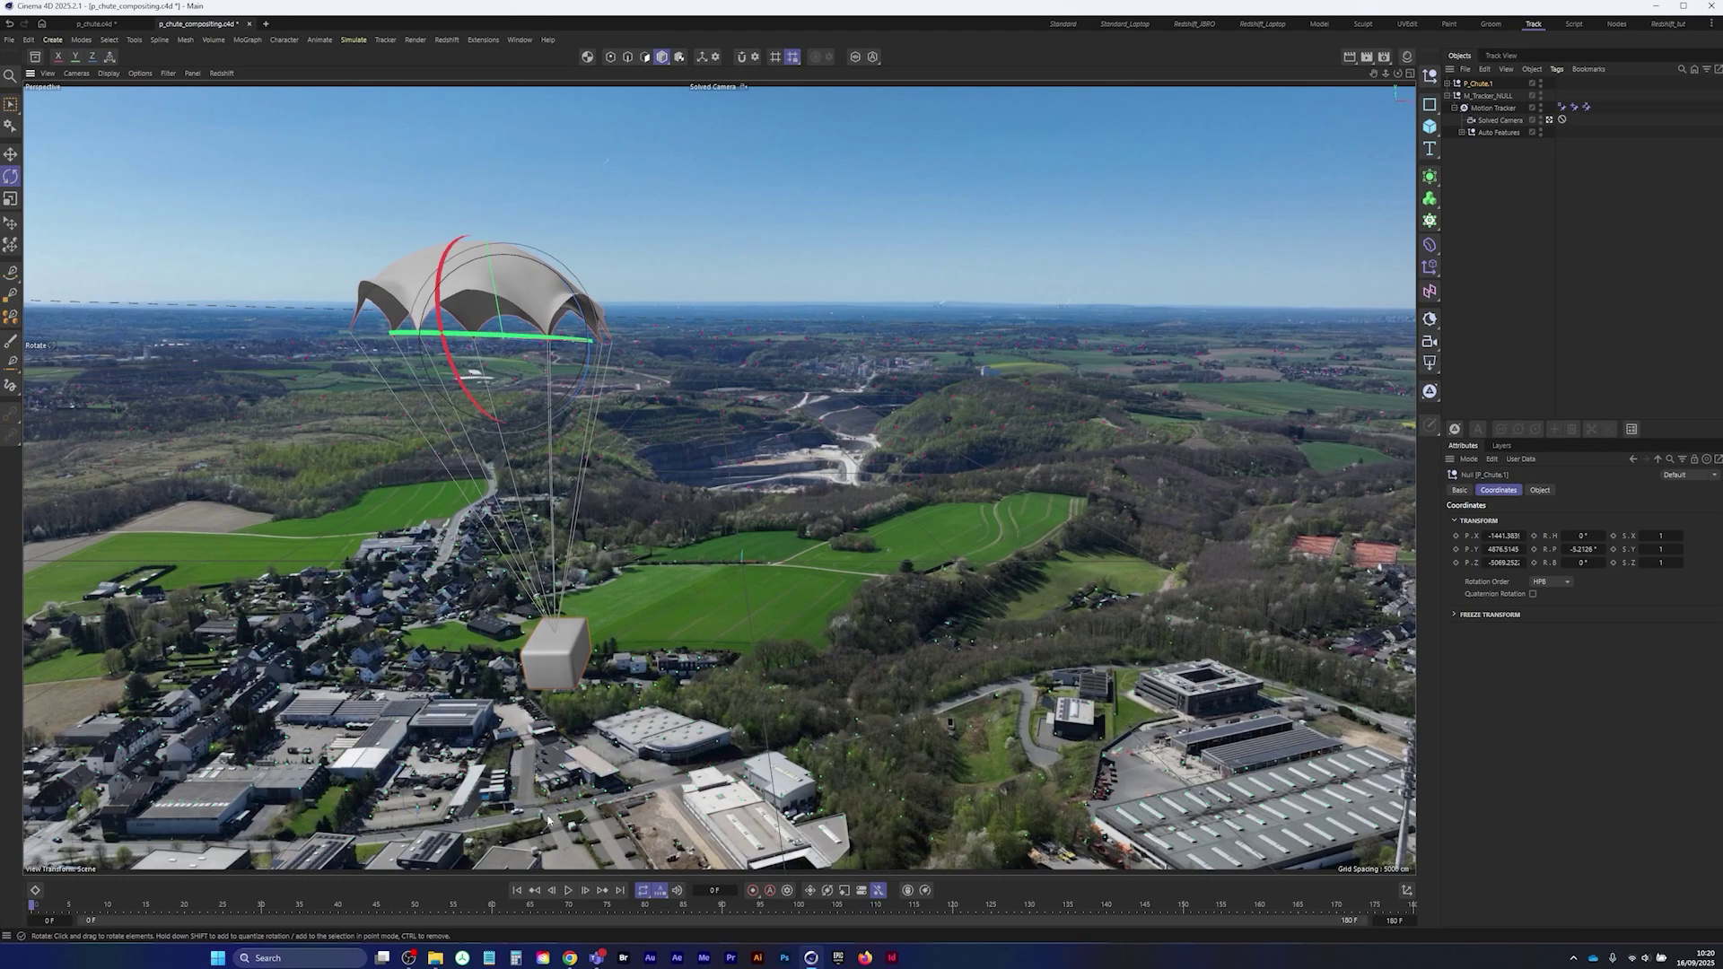
pyautogui.click(566, 893)
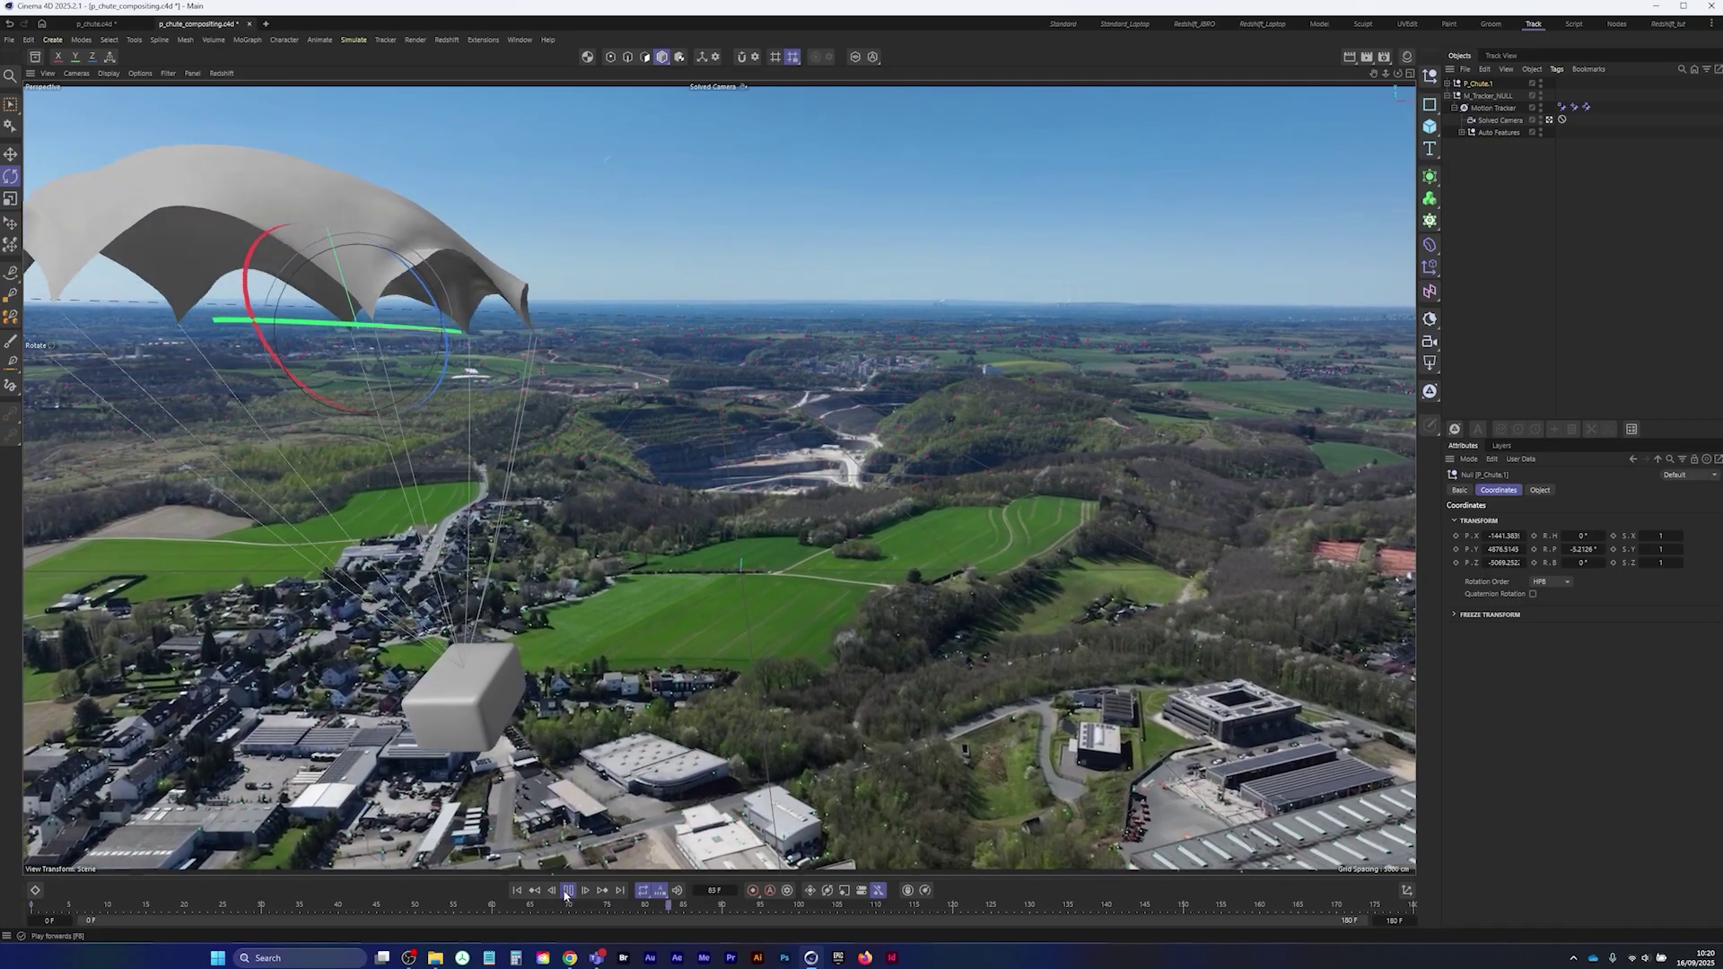
pyautogui.click(518, 892)
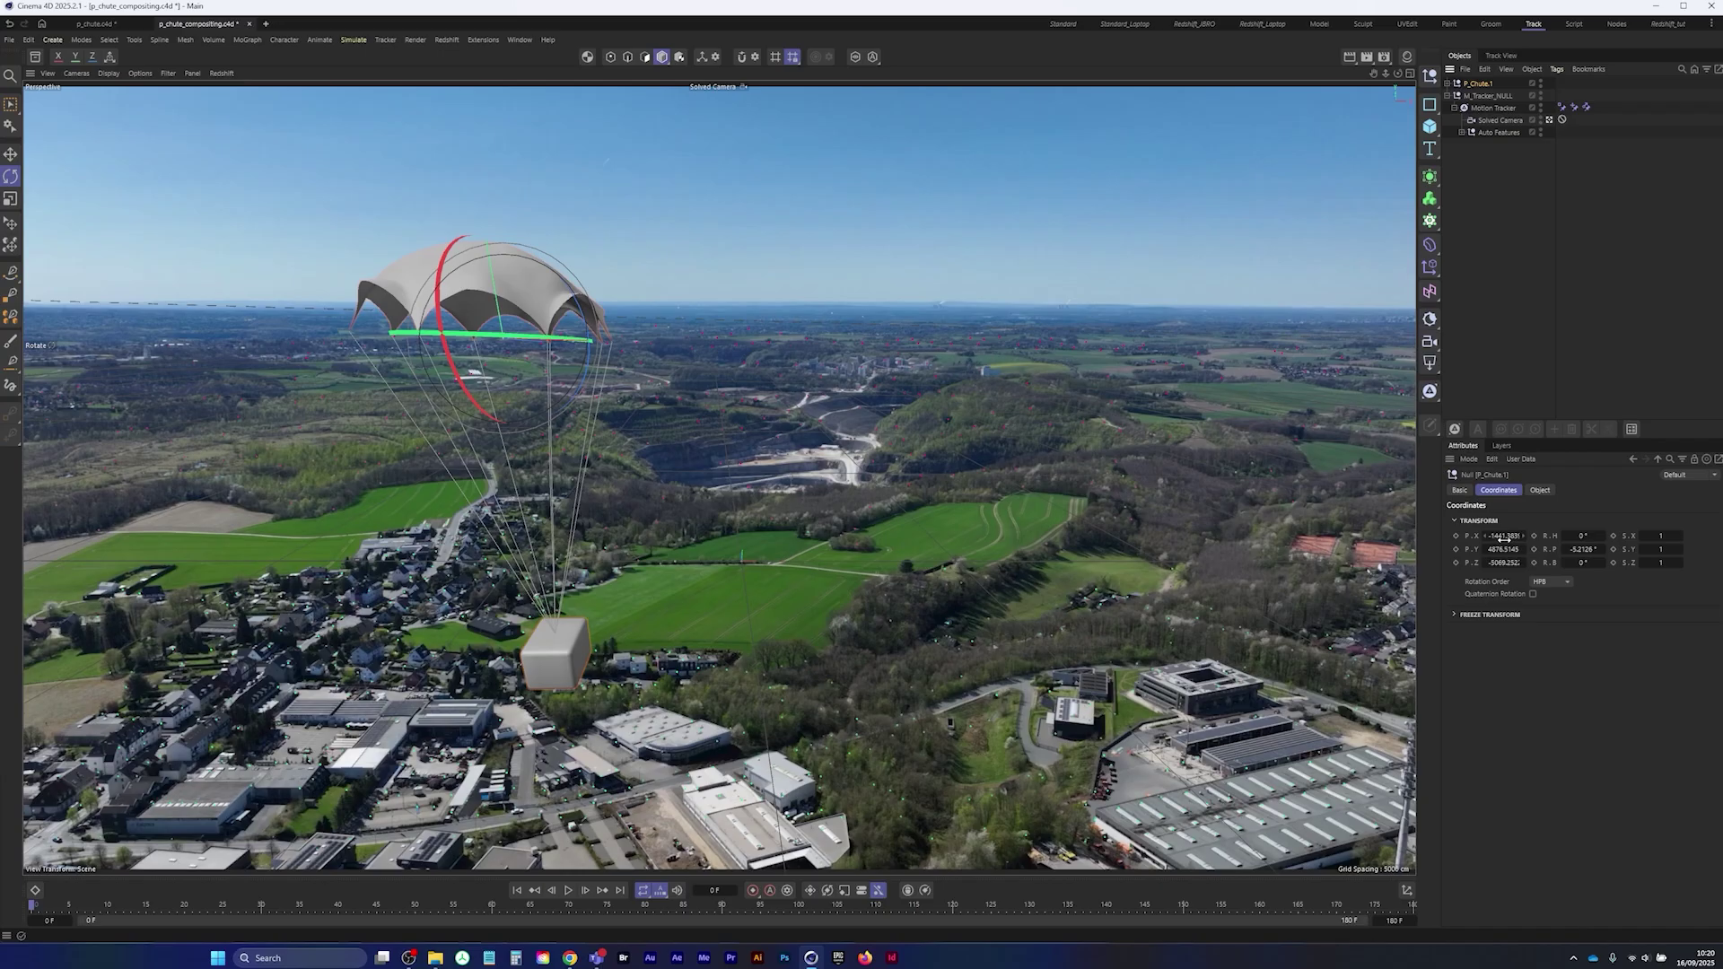
# - Move the P_Chute.1 null away from the camera to a Z position of about -4427 cm and keyframe Z at frame 0
pyautogui.moveTo(1507, 537); pyautogui.dragTo(1476, 569)
pyautogui.hotkey('ctrl', 'z')
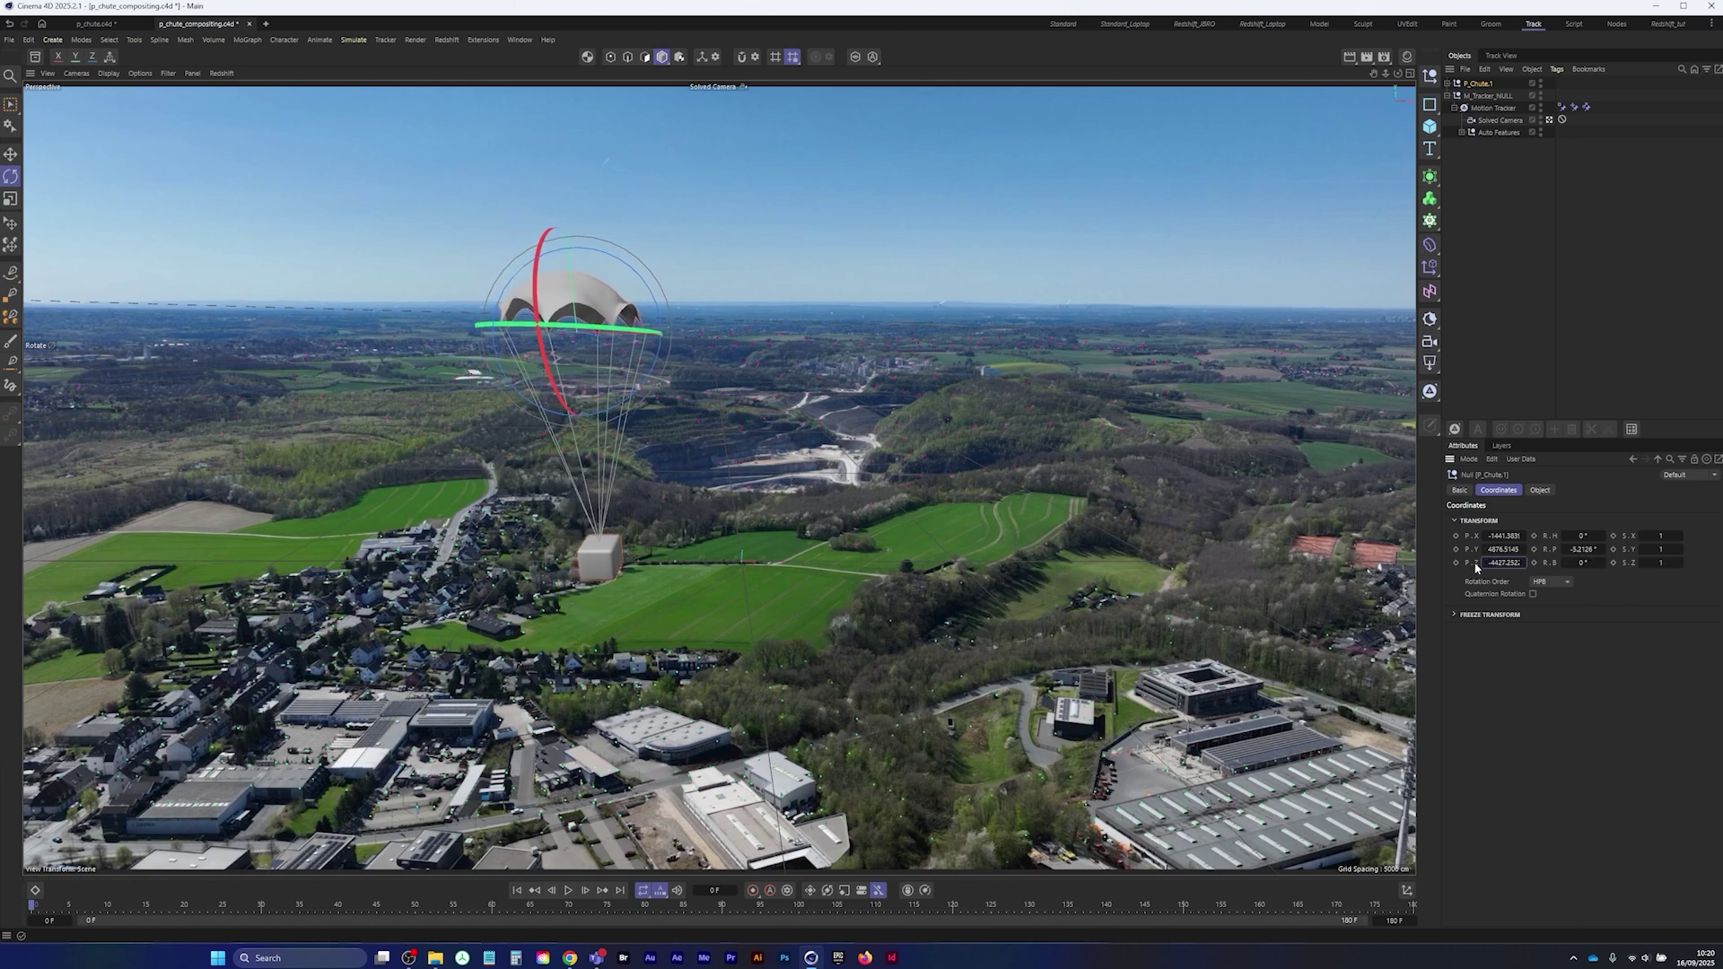
pyautogui.click(1455, 563)
# - Open the dope sheet showing the full frame range, and keyframe the P_Chute.1 null's Z position at about -5309 cm on frame 180
pyautogui.click(33, 892)
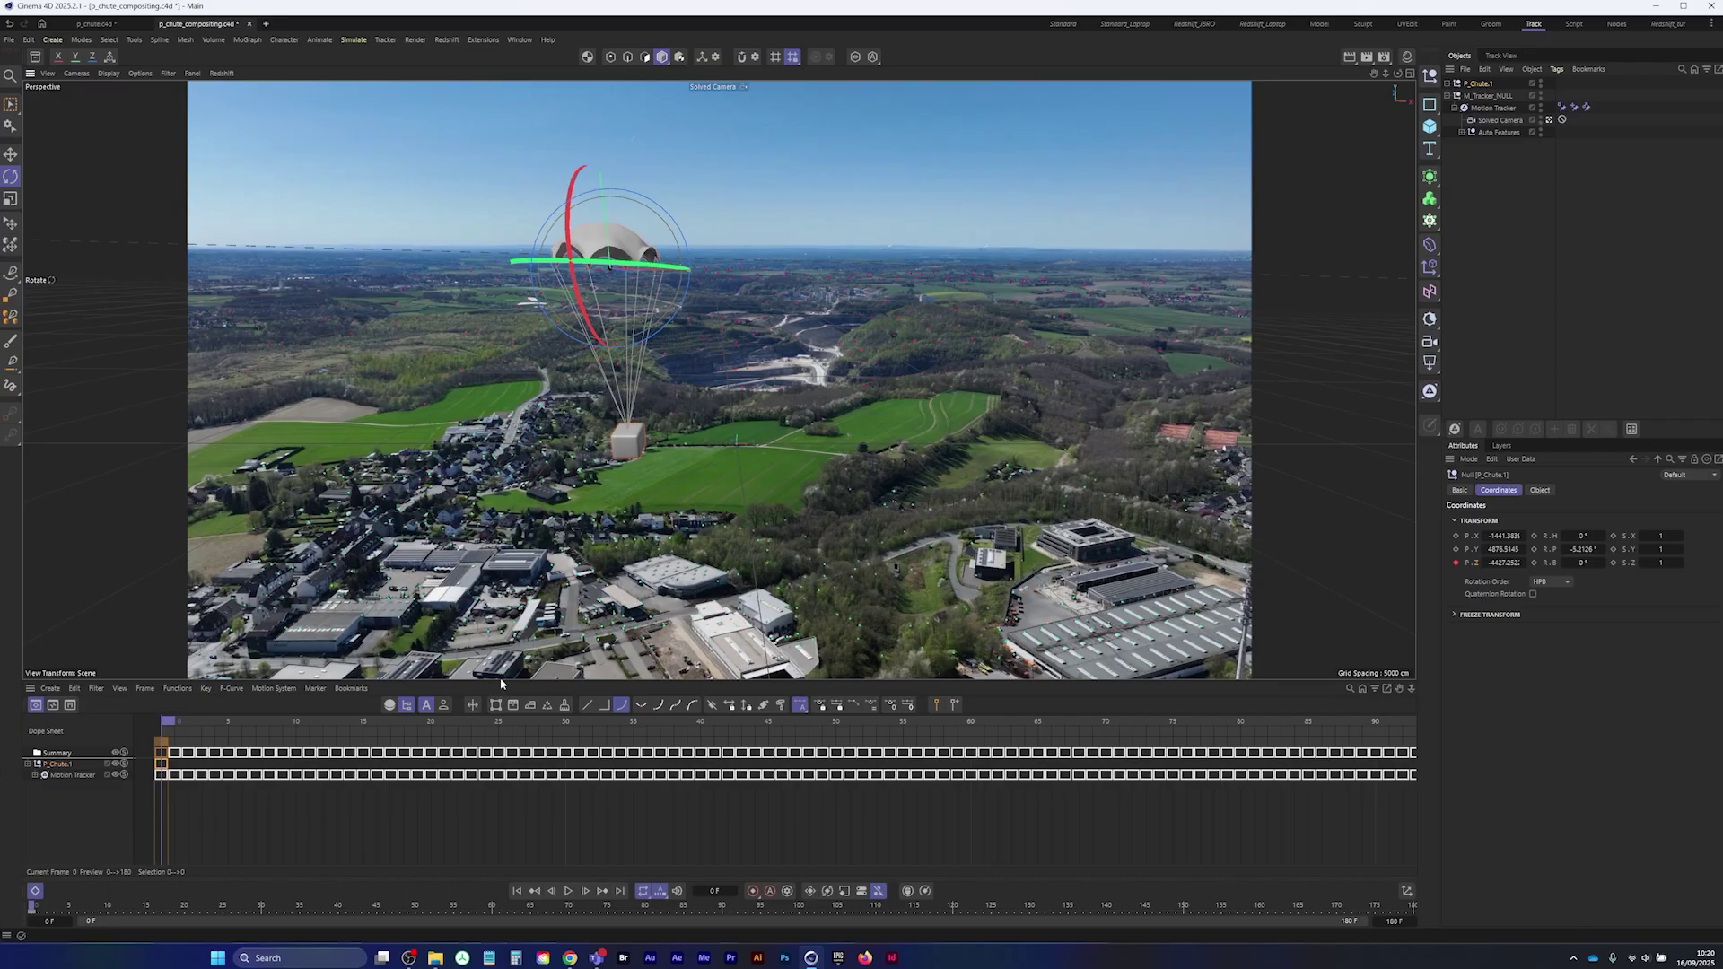
pyautogui.moveTo(509, 683); pyautogui.dragTo(515, 696)
pyautogui.scroll(-5, 763, 830)
pyautogui.moveTo(773, 831)
pyautogui.keyDown('alt'); pyautogui.mouseDown(button='middle')
pyautogui.moveTo(746, 820)
pyautogui.moveTo(849, 825)
pyautogui.moveTo(780, 828)
pyautogui.mouseUp(button='middle'); pyautogui.keyUp('alt')
pyautogui.scroll(1, 801, 824)
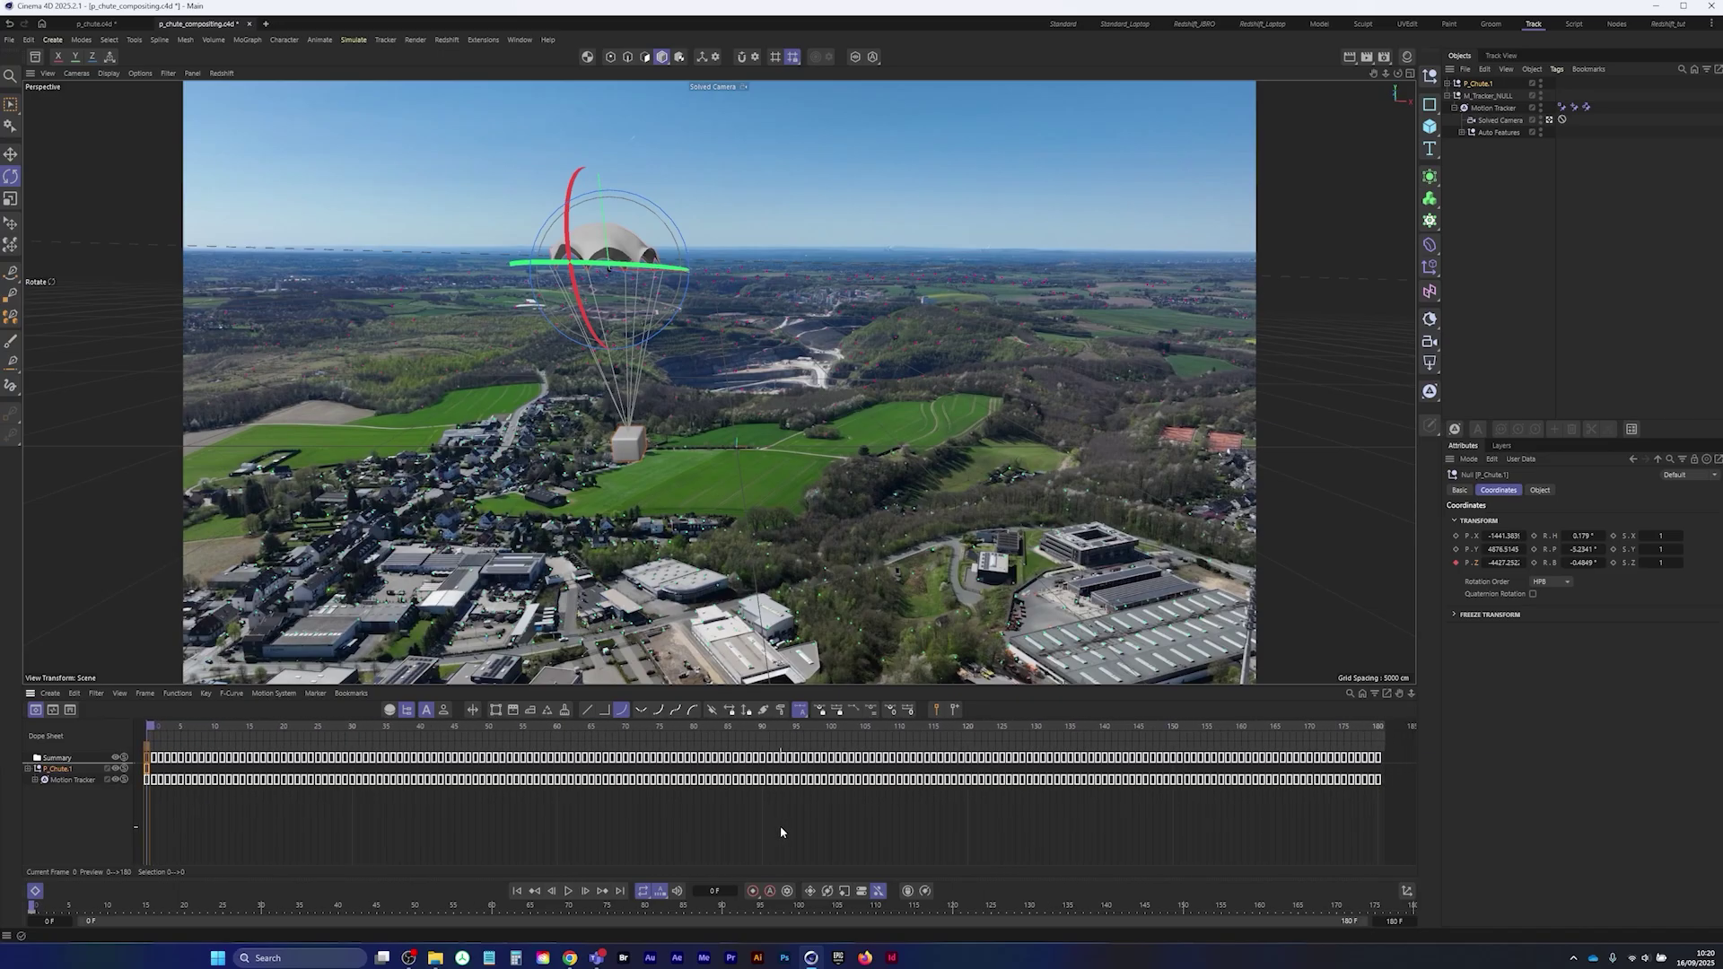
pyautogui.click(635, 890)
pyautogui.moveTo(1501, 564); pyautogui.dragTo(962, 576)
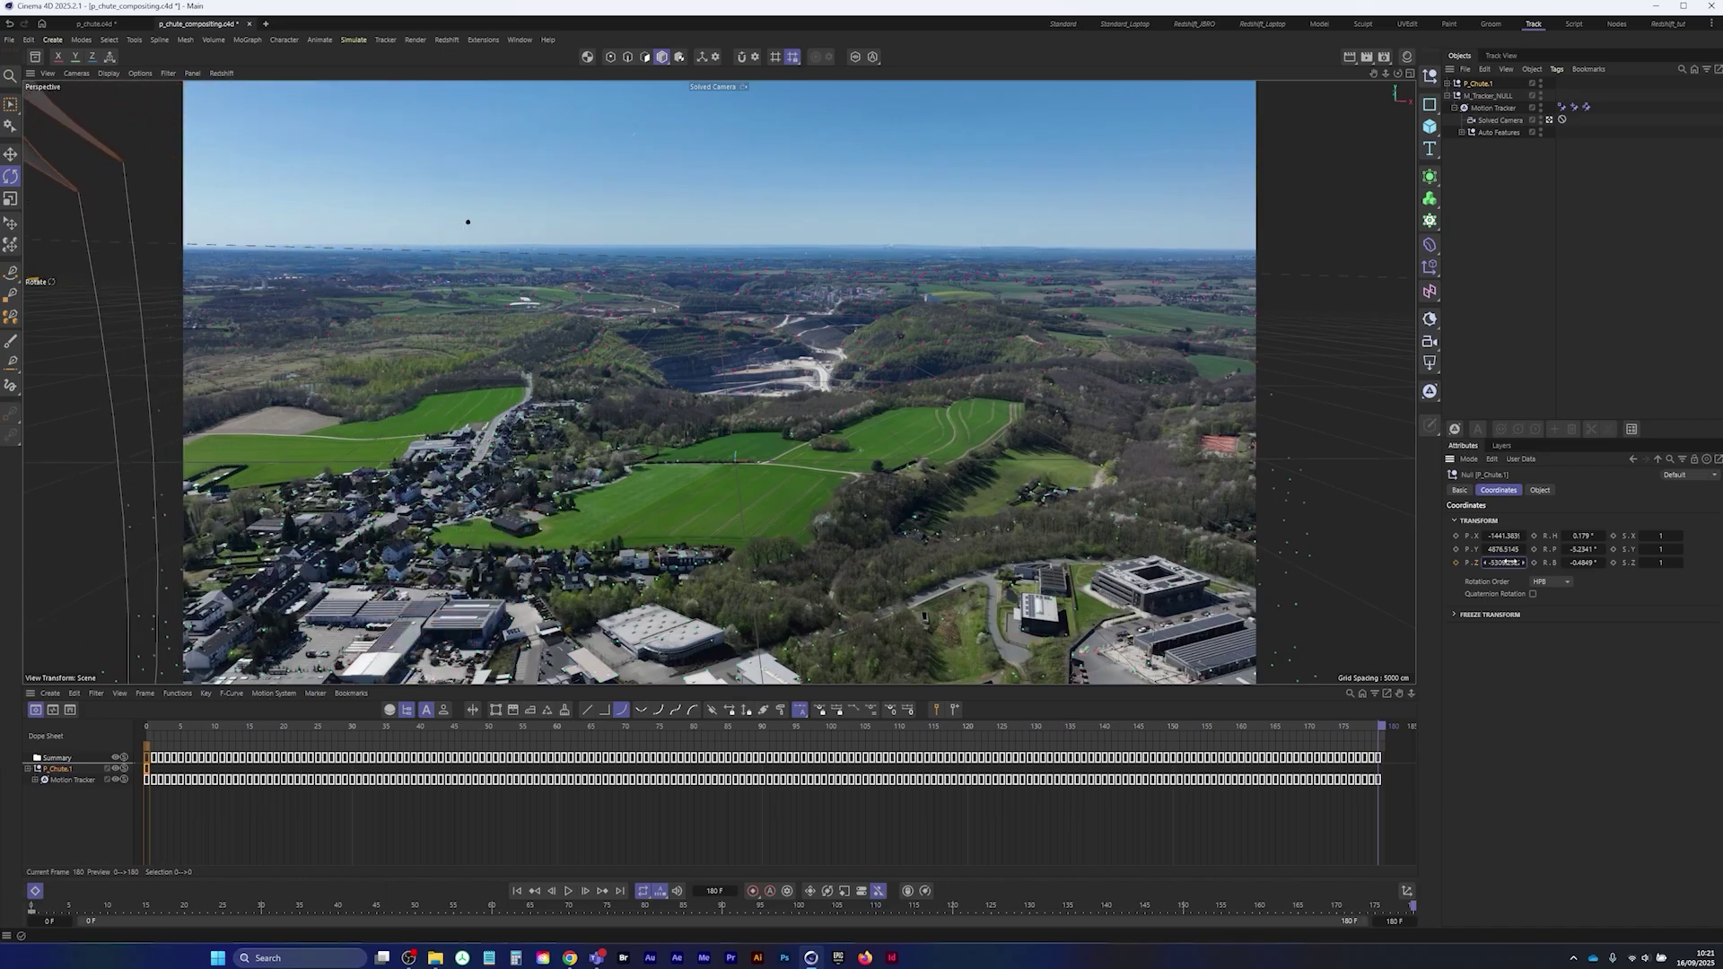
pyautogui.click(1456, 564)
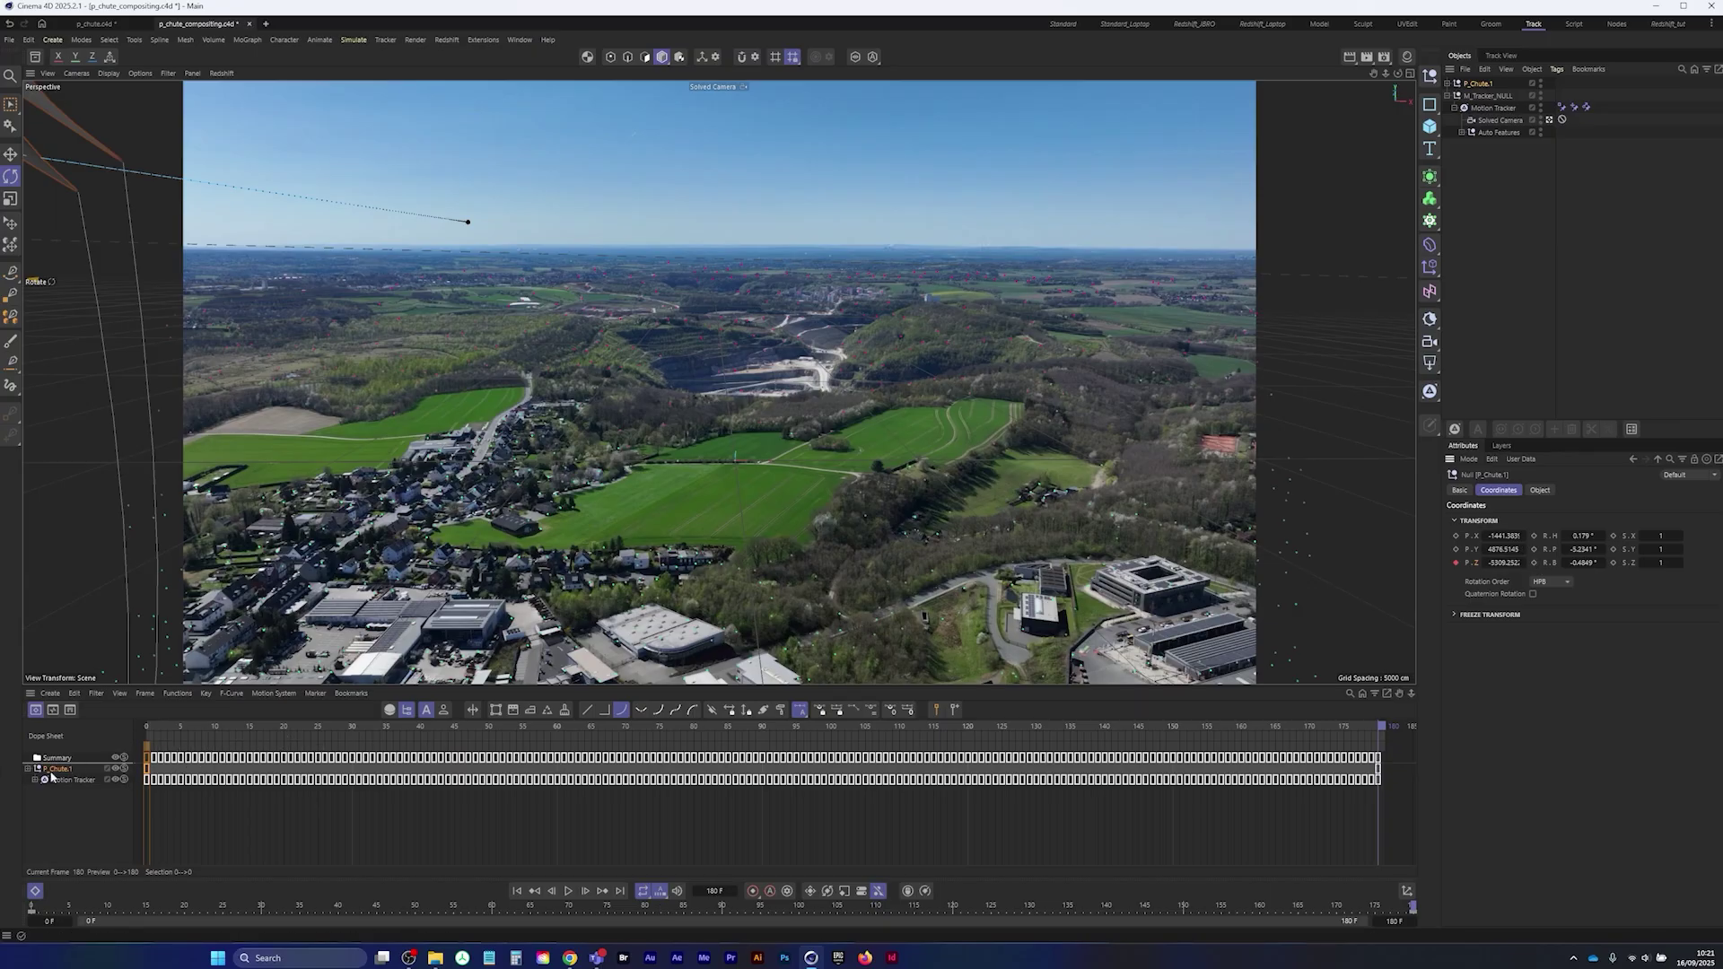
# - Play the animation from the first frame to check the keyed approach, select the P_Chute.1 keys in the dope sheet and play it again
pyautogui.click(517, 891)
pyautogui.click(569, 892)
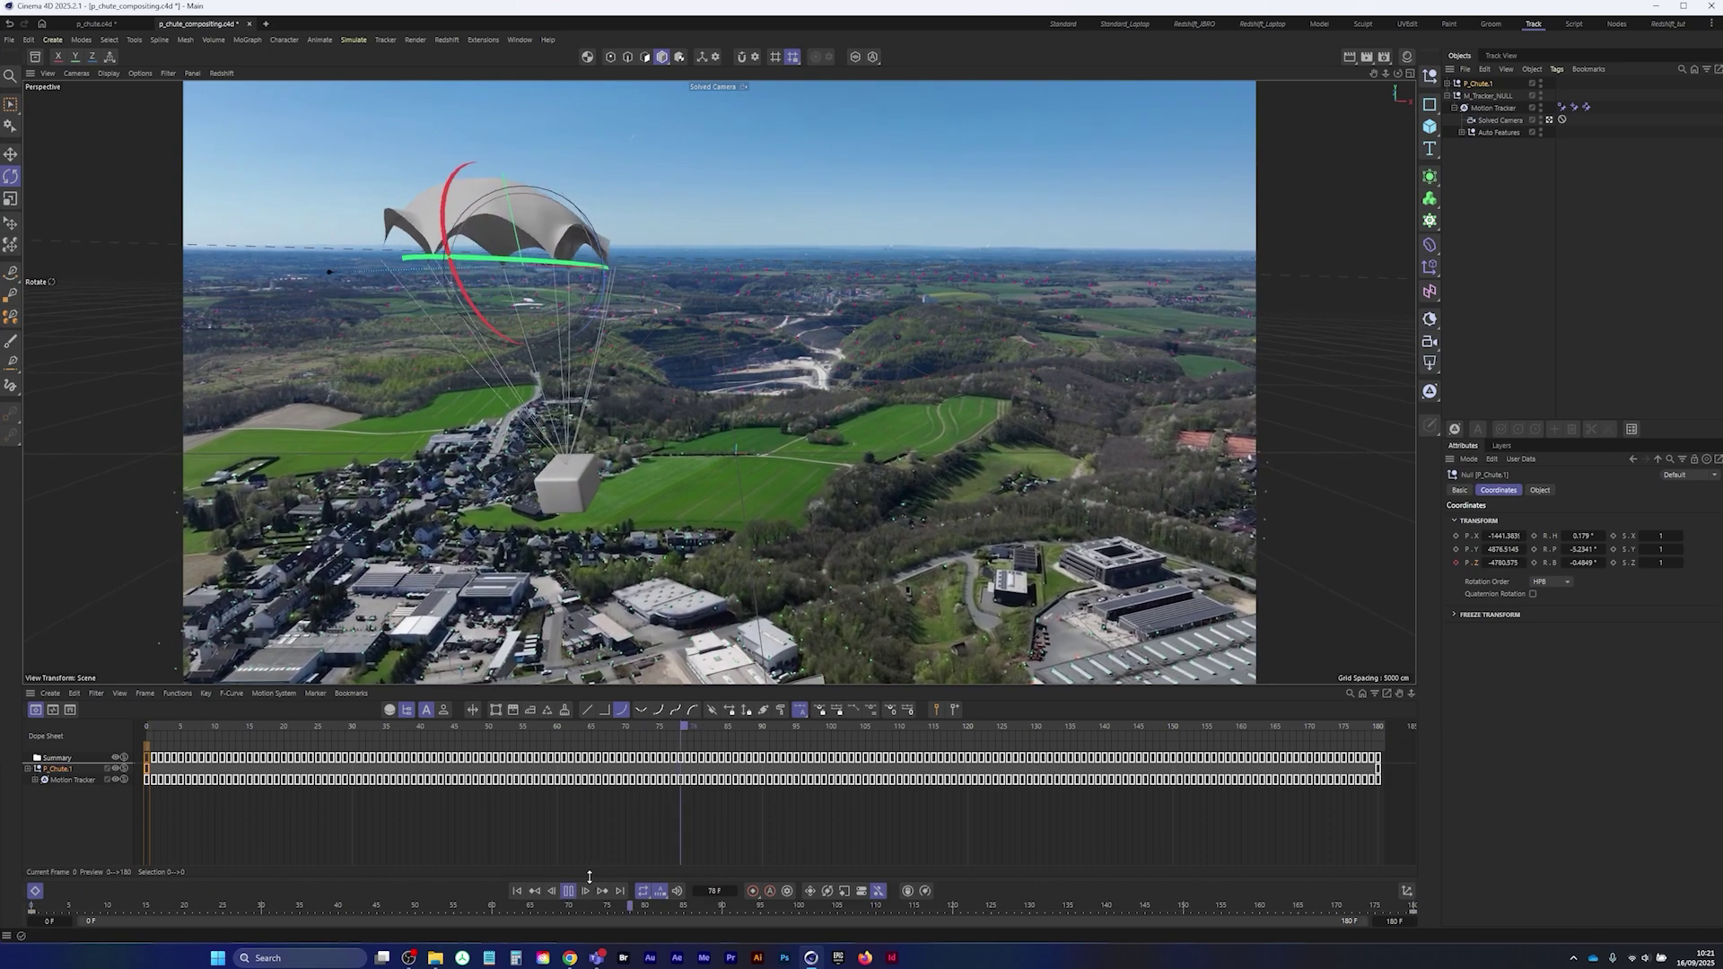
pyautogui.click(569, 891)
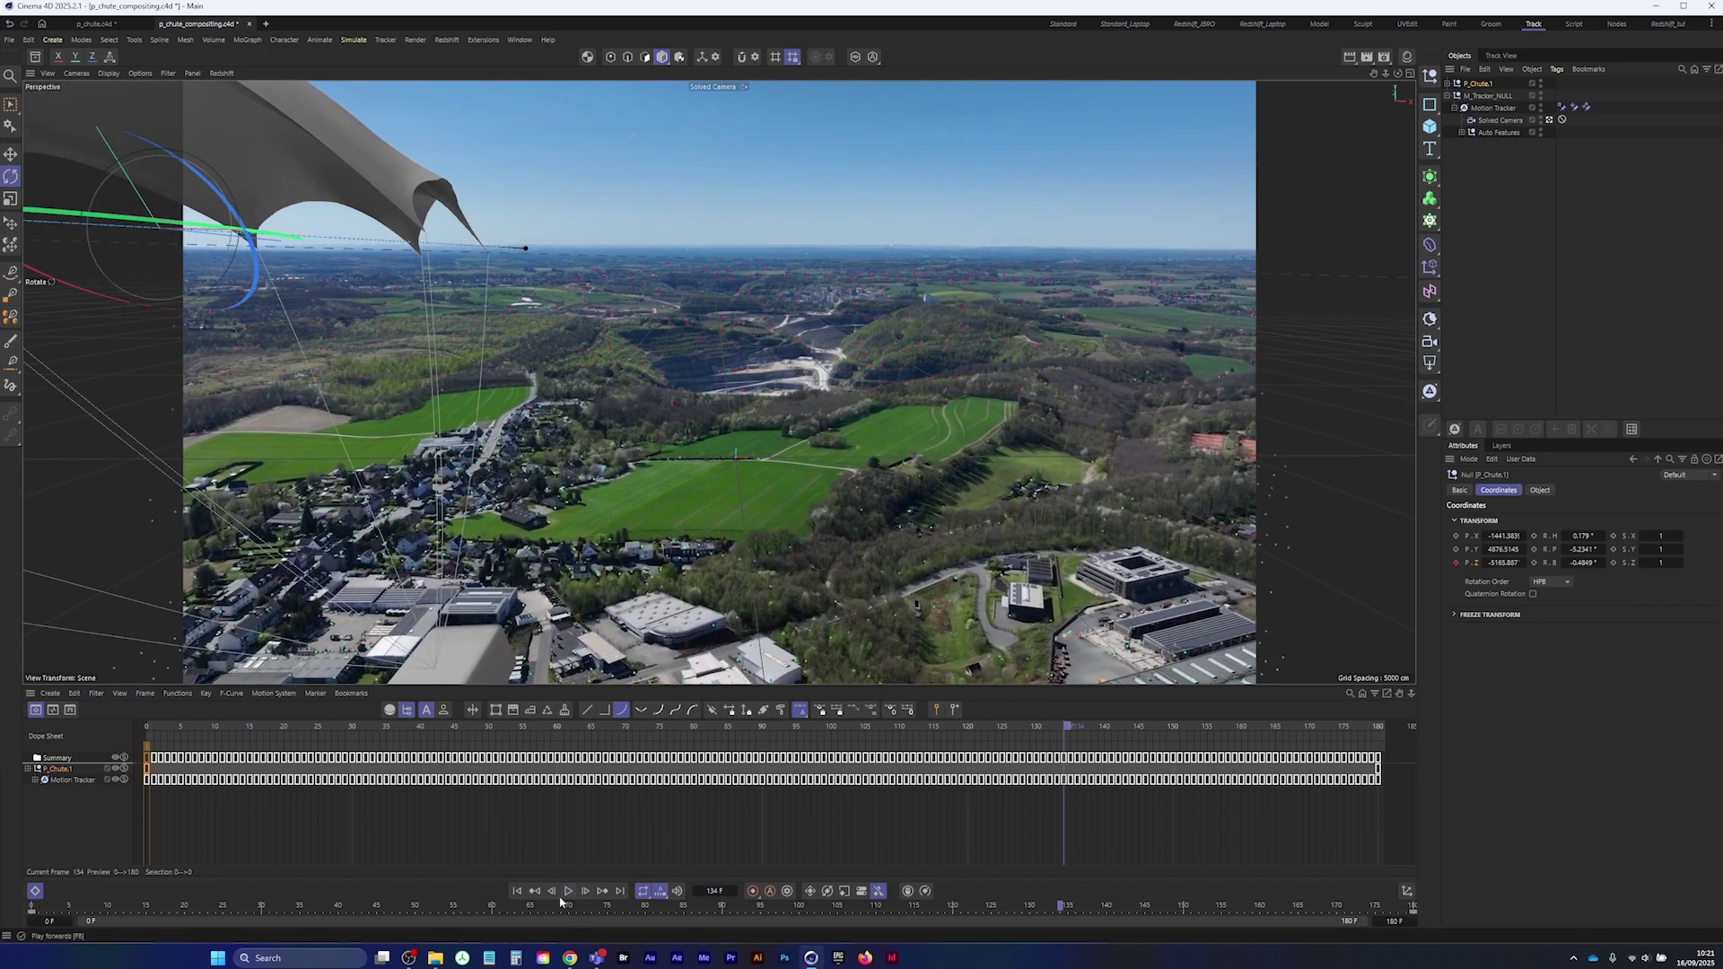
pyautogui.click(517, 891)
pyautogui.click(56, 772)
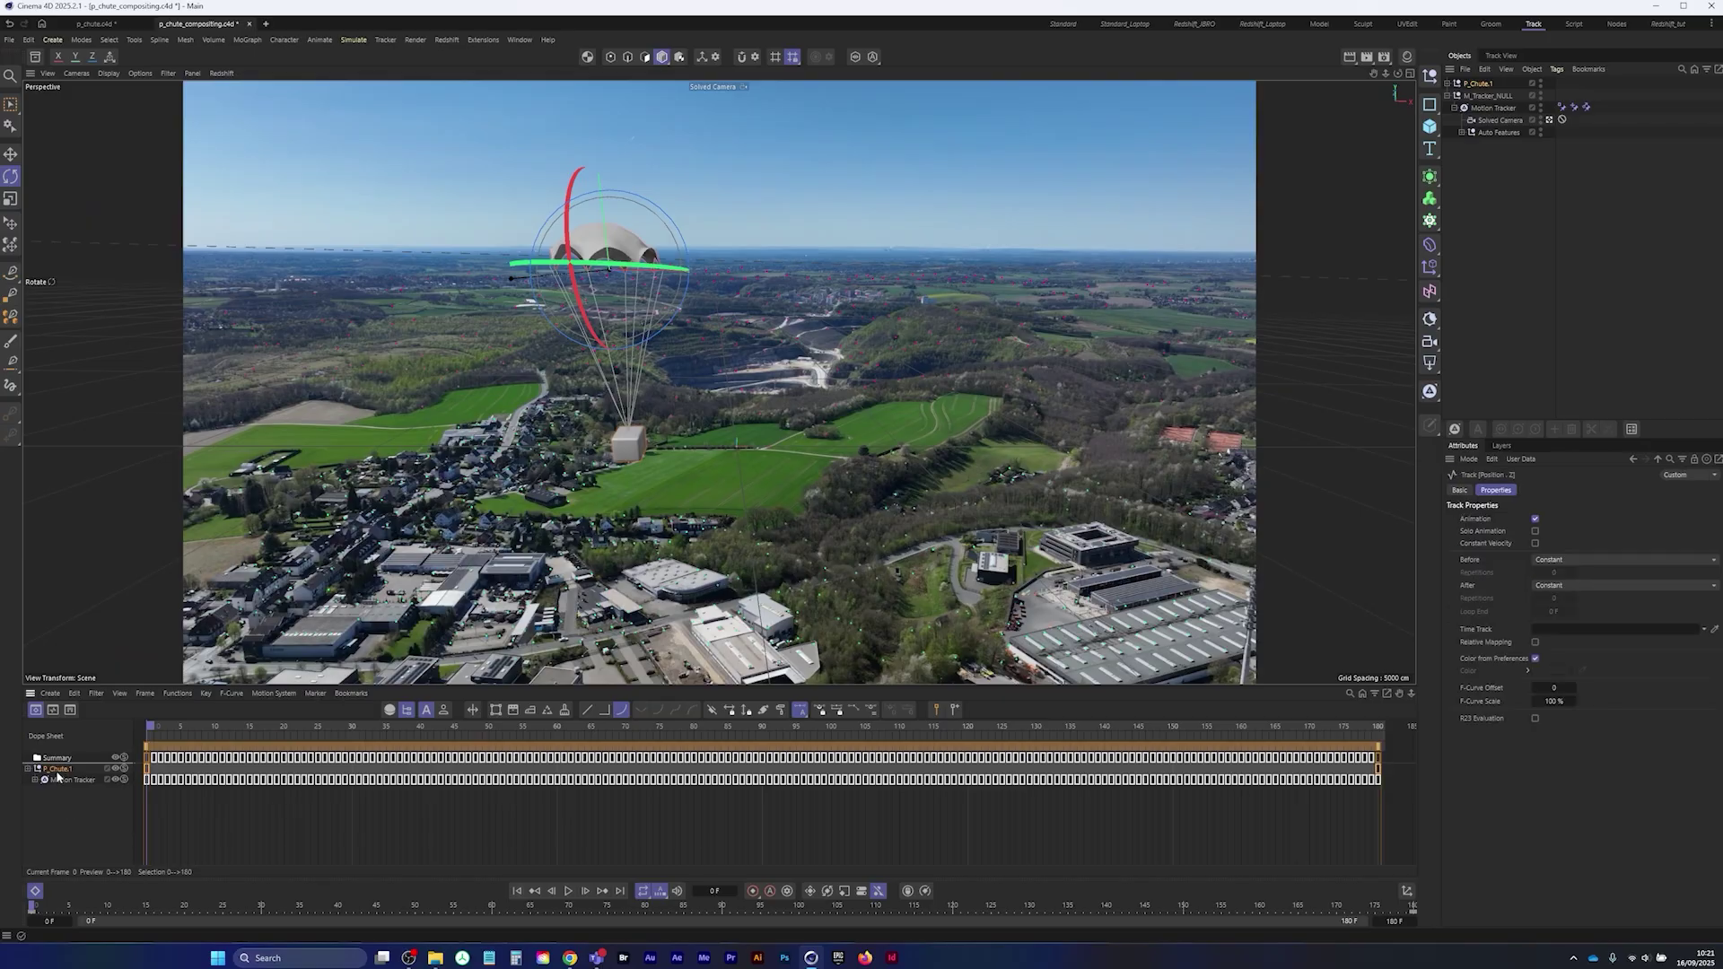
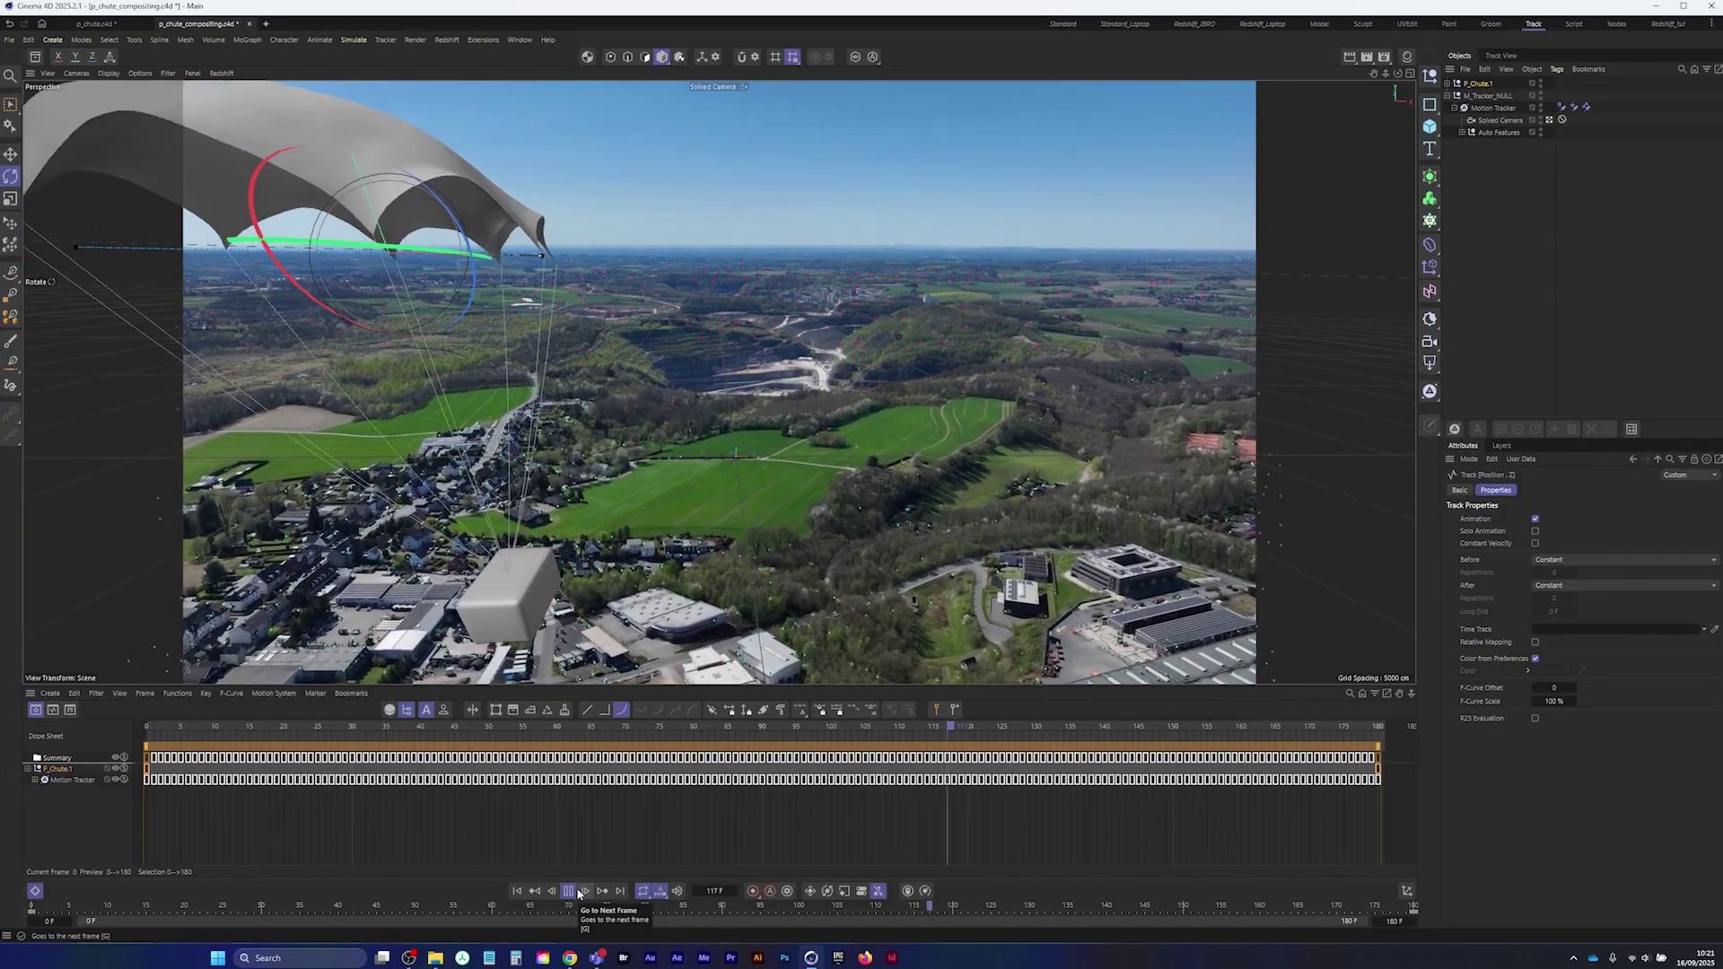
pyautogui.click(569, 892)
pyautogui.click(517, 892)
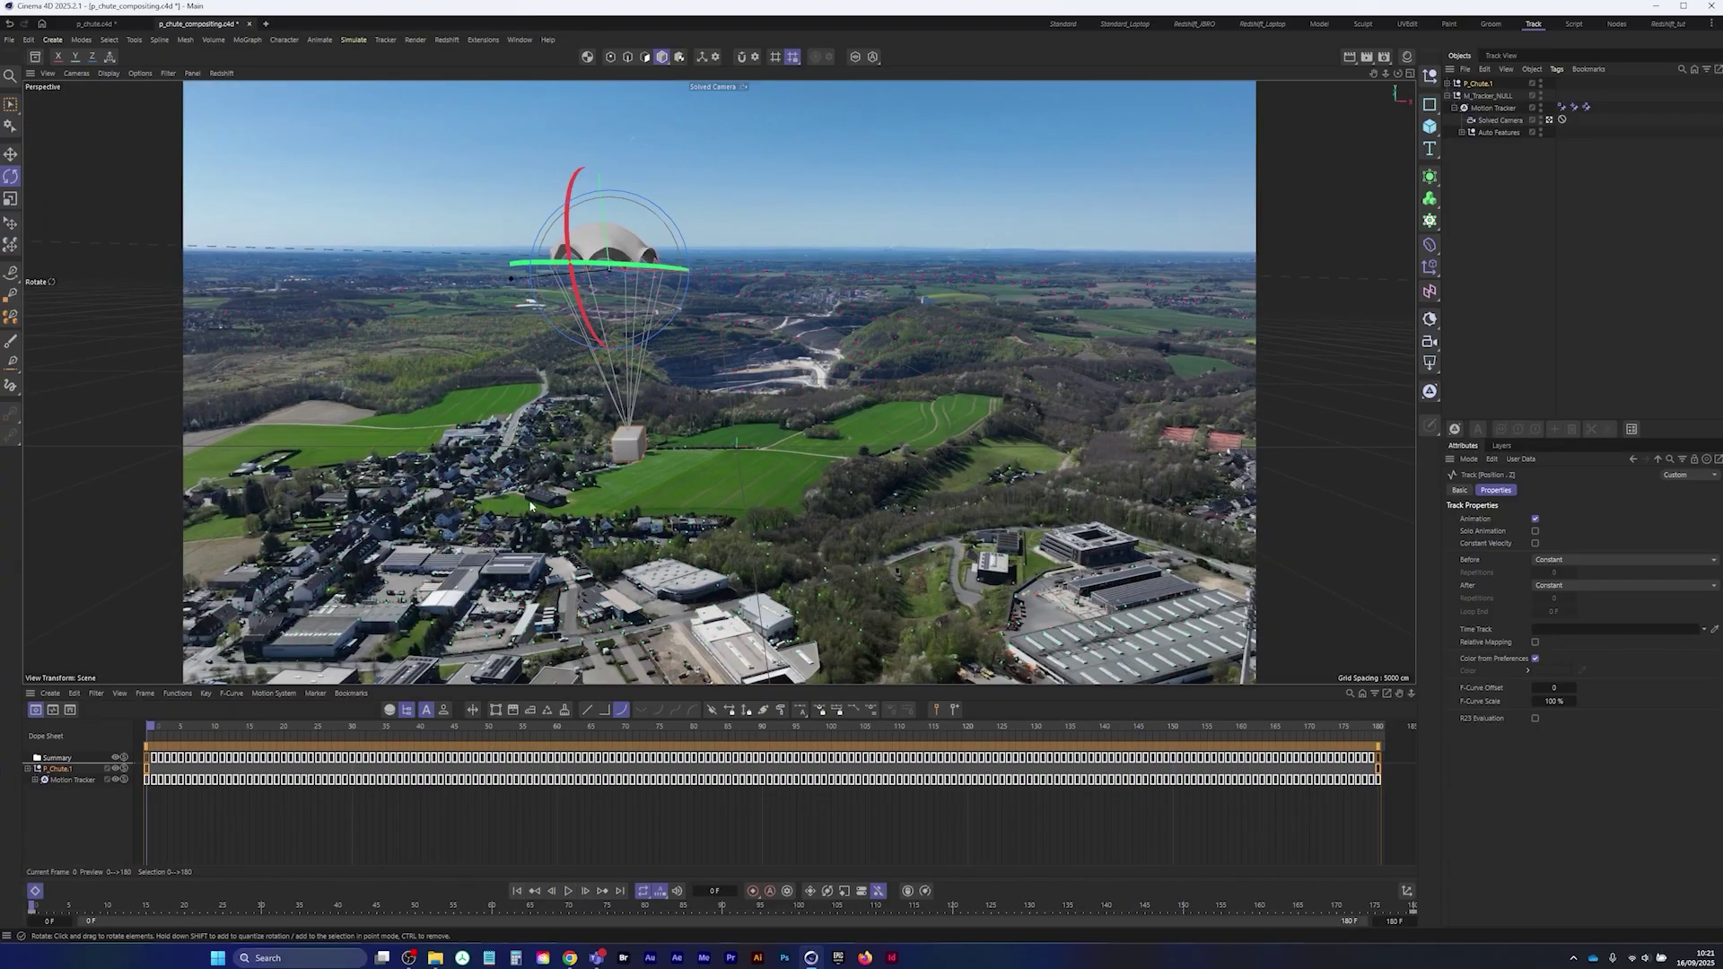
# - Examine the parachute's position and motion path in the Right and Front views, and return to the Solved Camera view
pyautogui.middleClick(762, 244)
pyautogui.middleClick(483, 480)
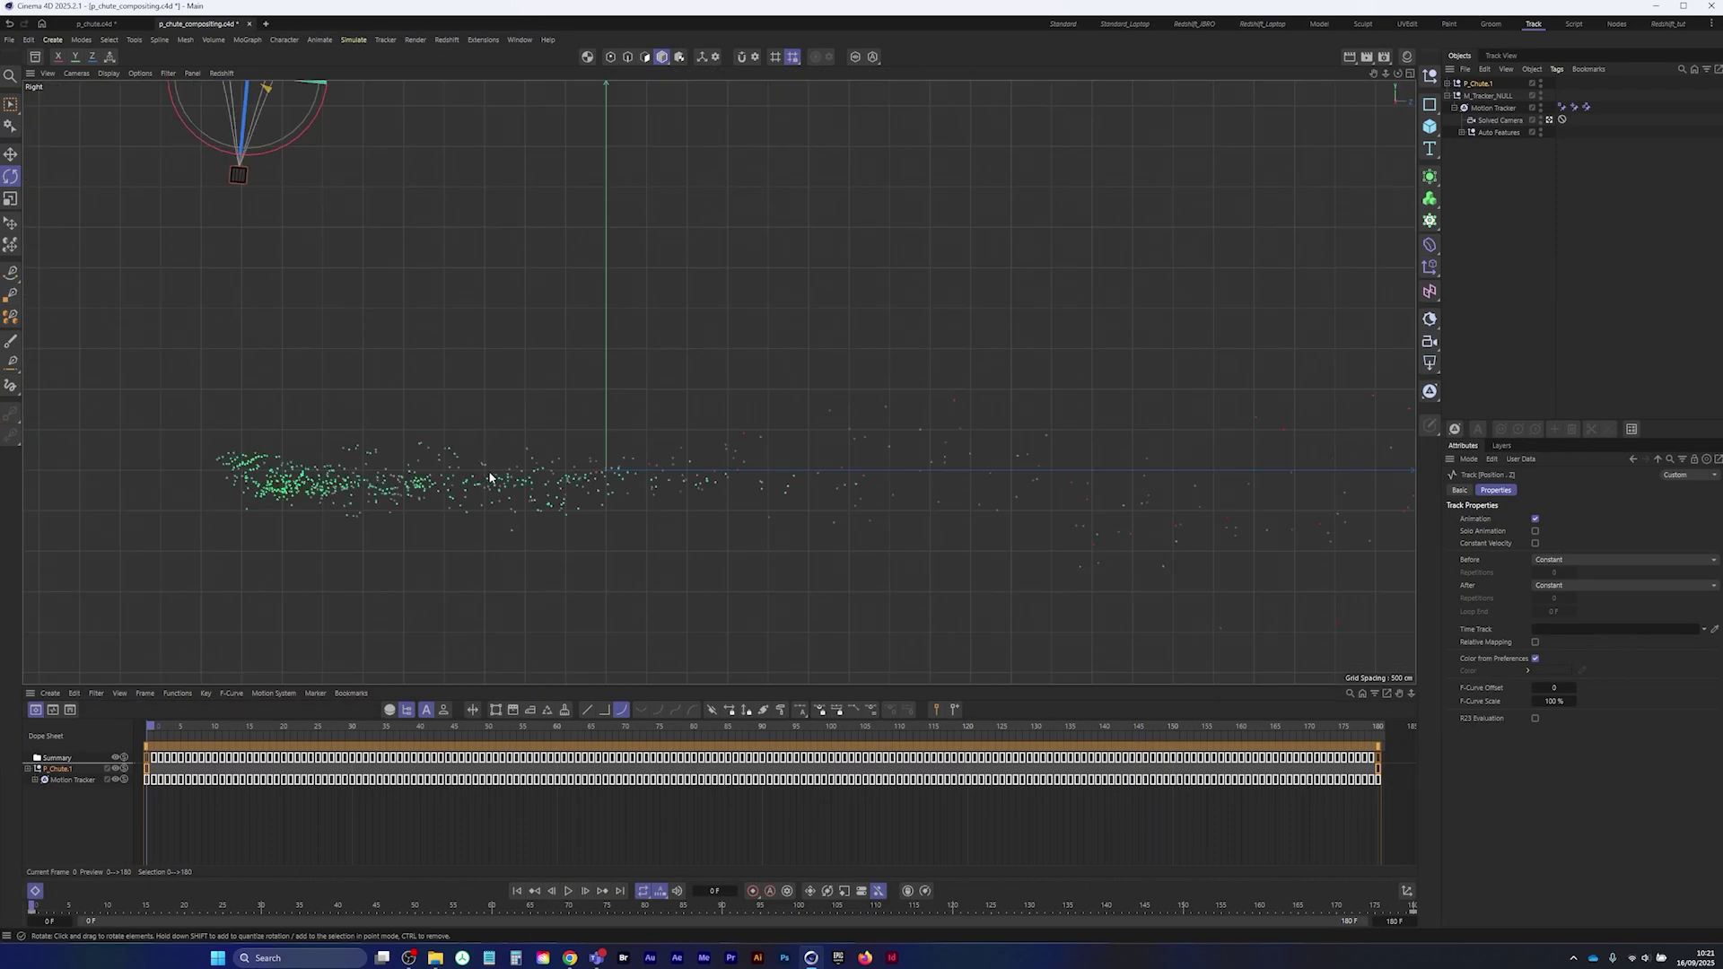
pyautogui.keyDown('alt'); pyautogui.moveTo(289, 184); pyautogui.dragTo(520, 490, button='middle'); pyautogui.keyUp('alt')
pyautogui.scroll(10, 513, 414)
pyautogui.scroll(-3, 513, 404)
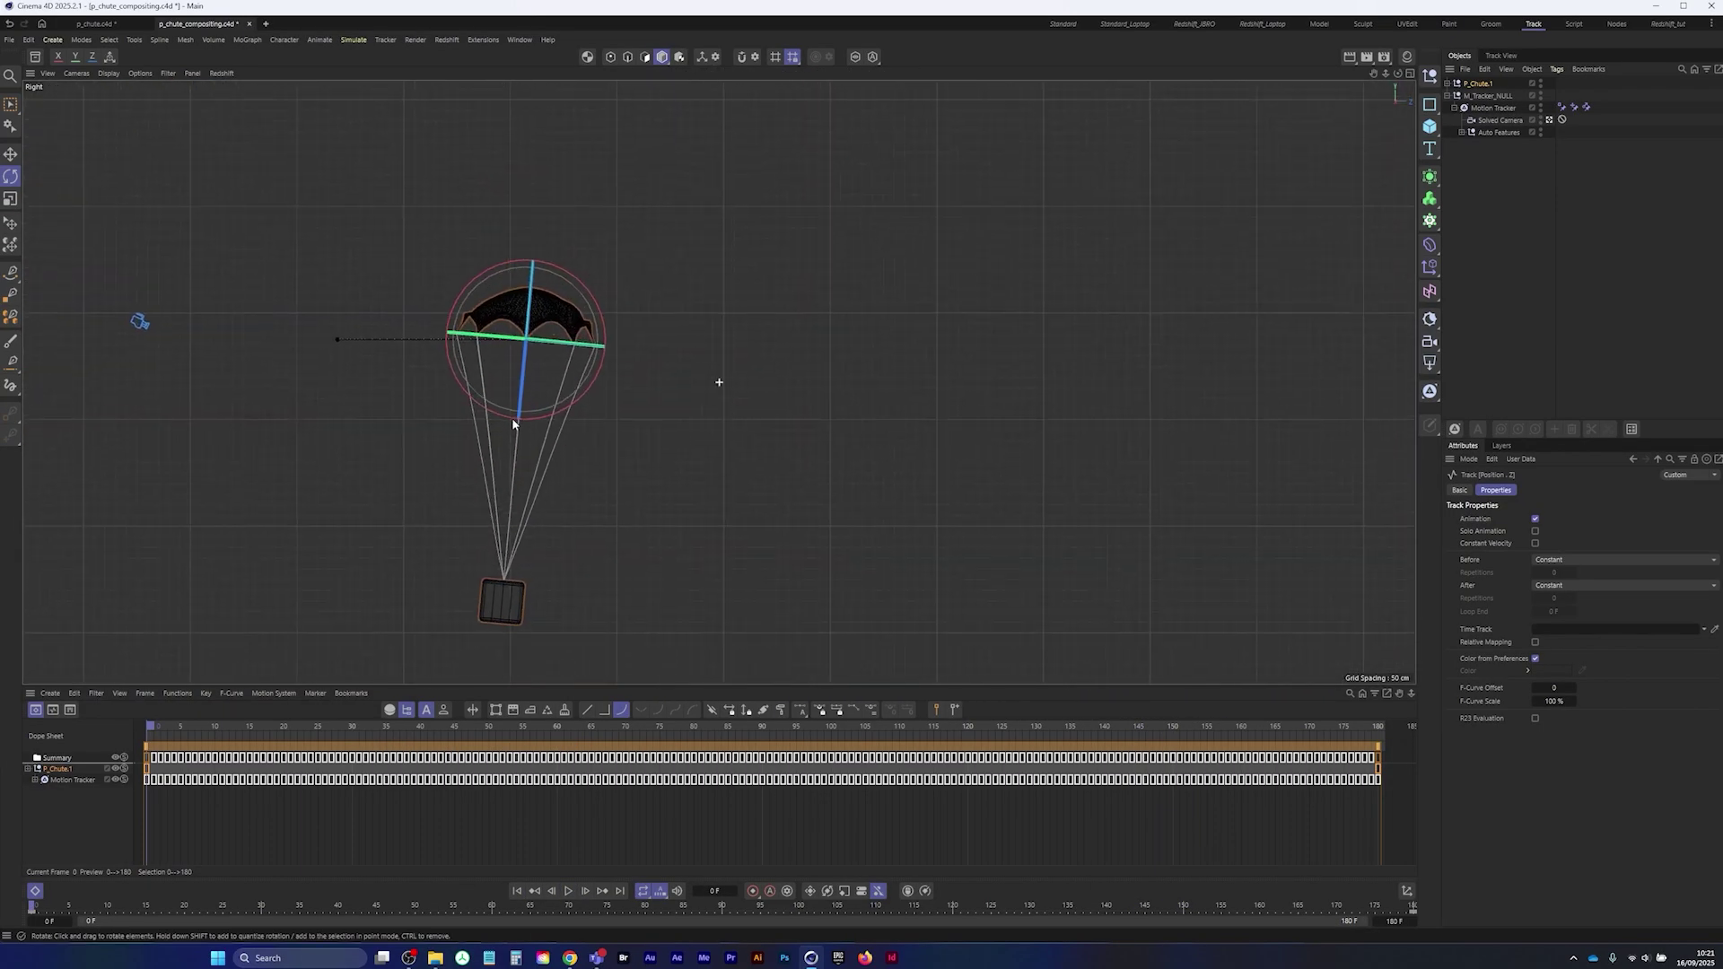
pyautogui.keyDown('alt'); pyautogui.moveTo(508, 406); pyautogui.dragTo(522, 474, button='middle'); pyautogui.keyUp('alt')
pyautogui.press('F4')
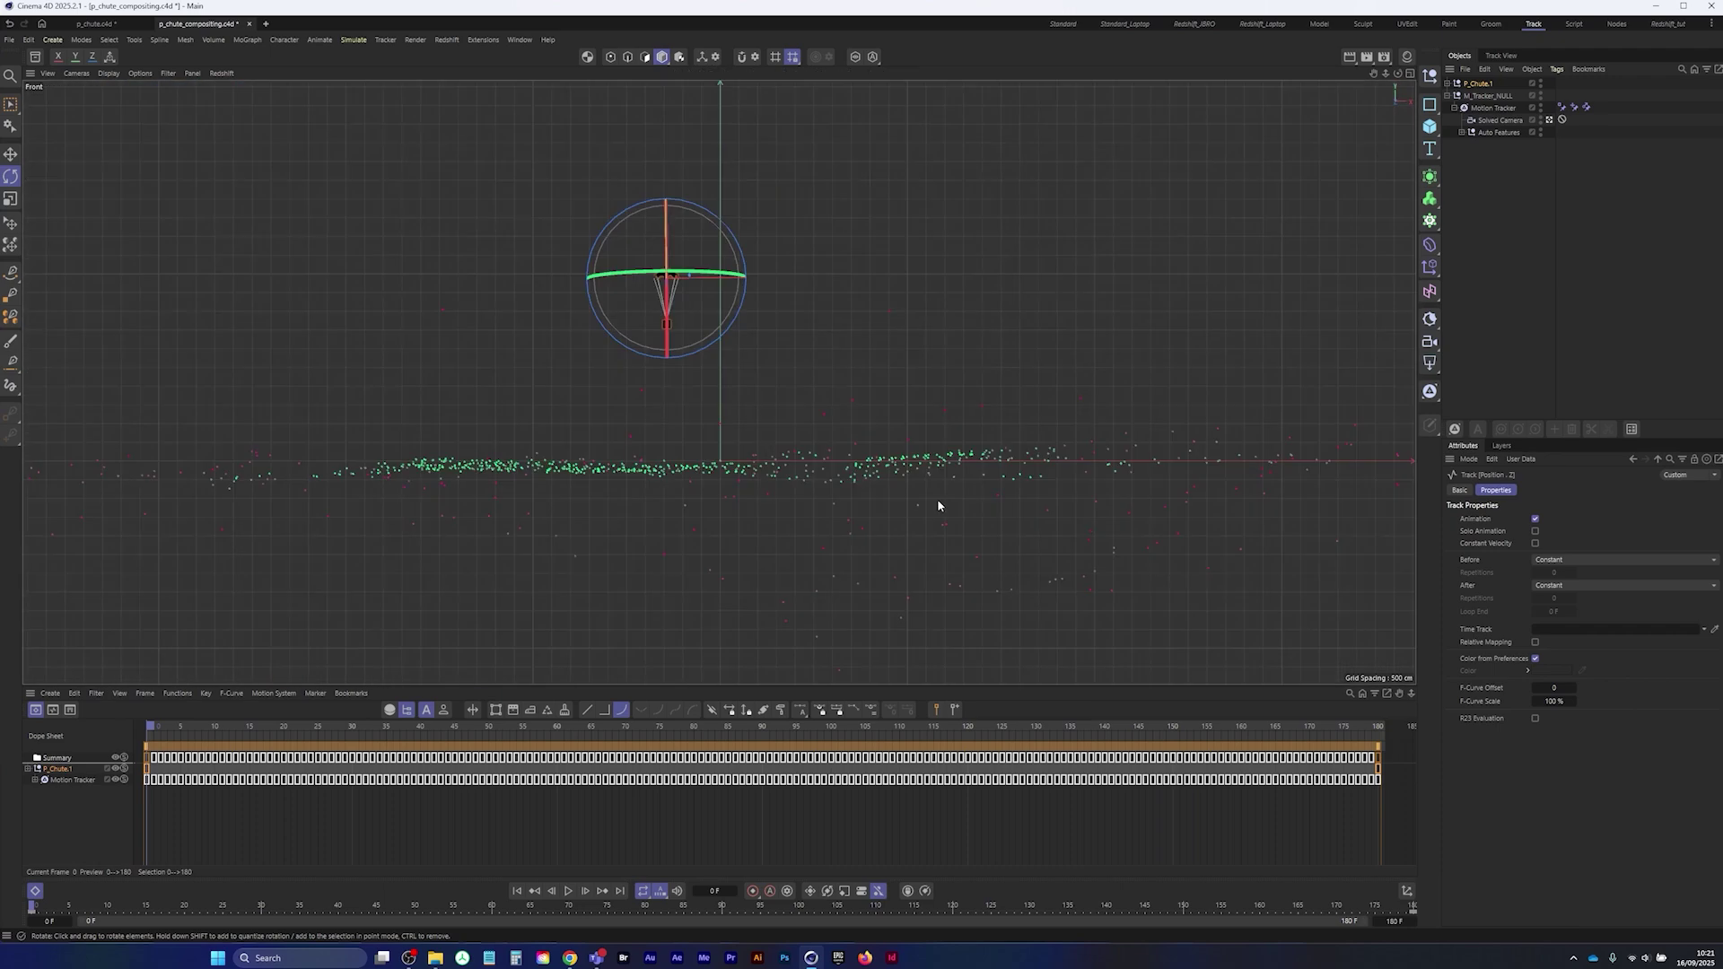
pyautogui.scroll(3, 679, 389)
pyautogui.middleClick(678, 390)
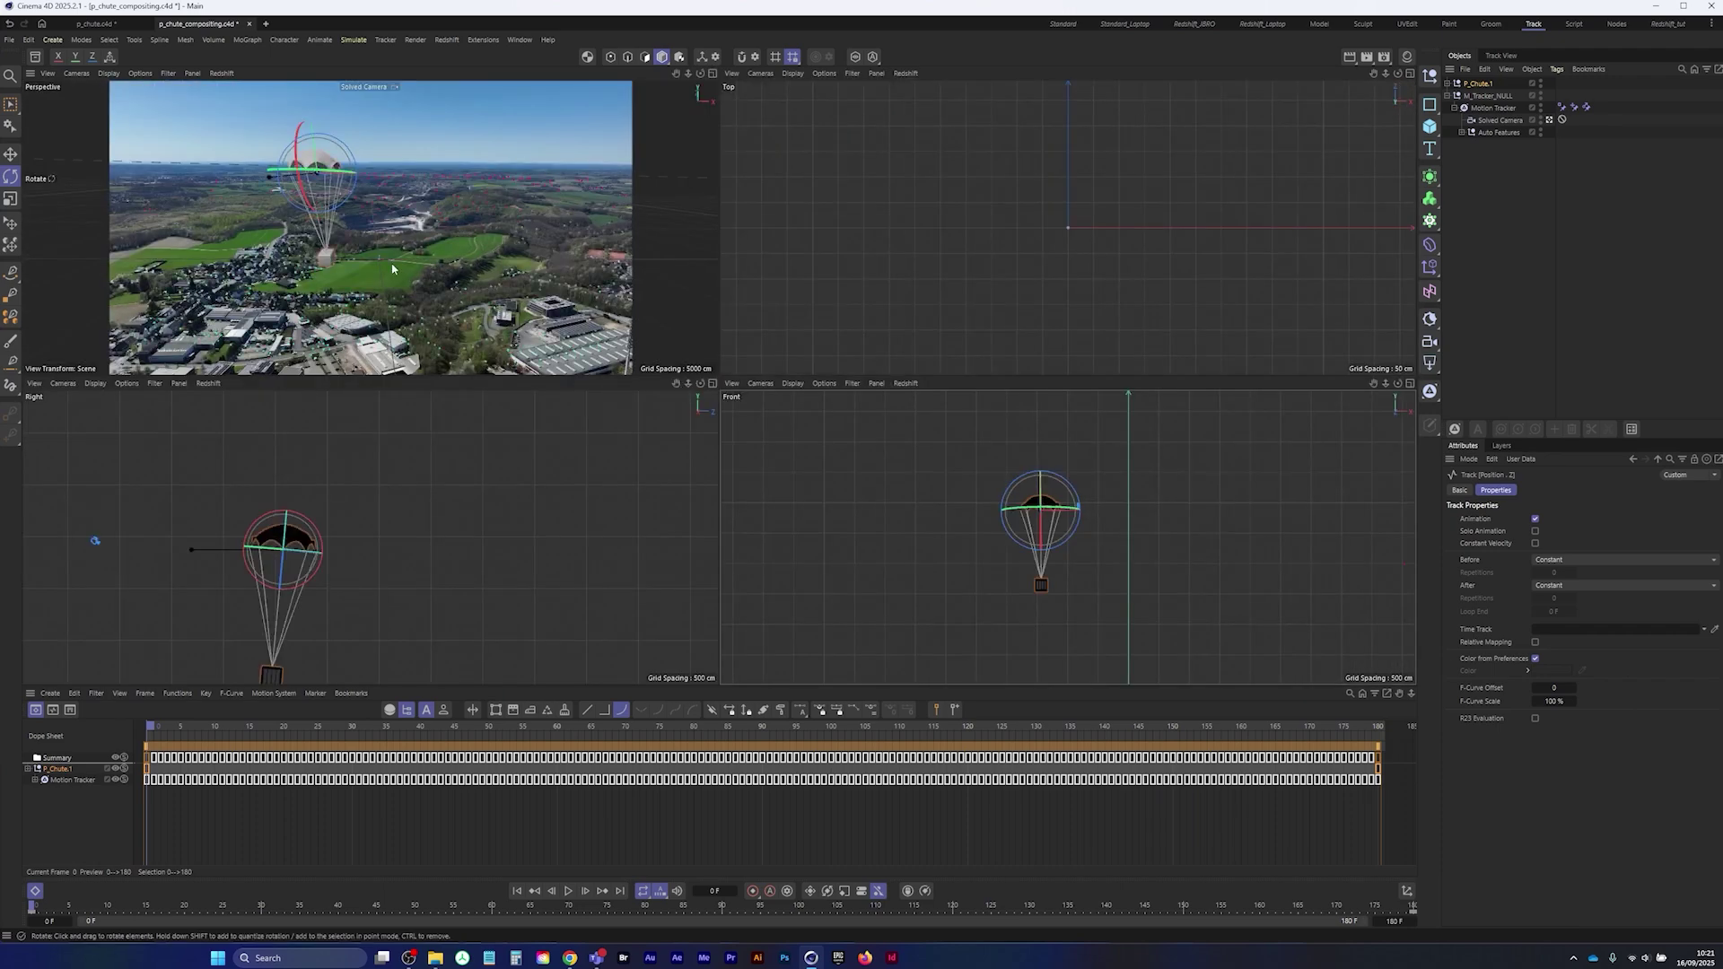
pyautogui.middleClick(649, 323)
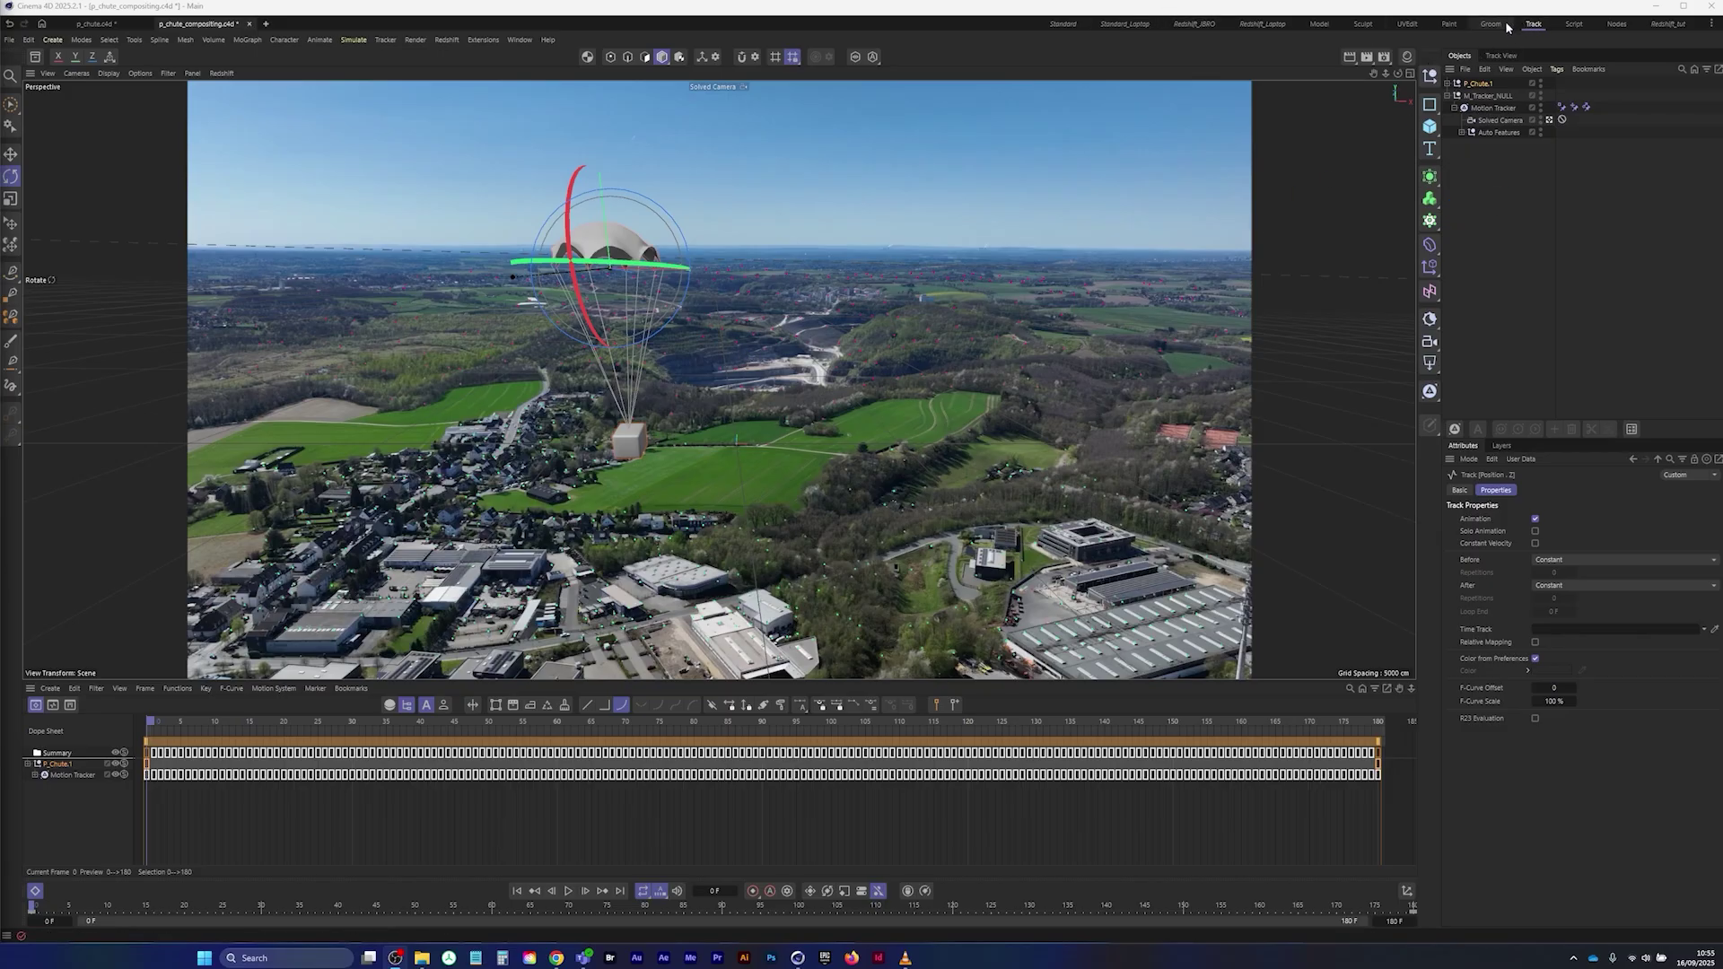
# - Switch the workspace to the Standard_Laptop layout and deselect the parachute
pyautogui.click(1064, 24)
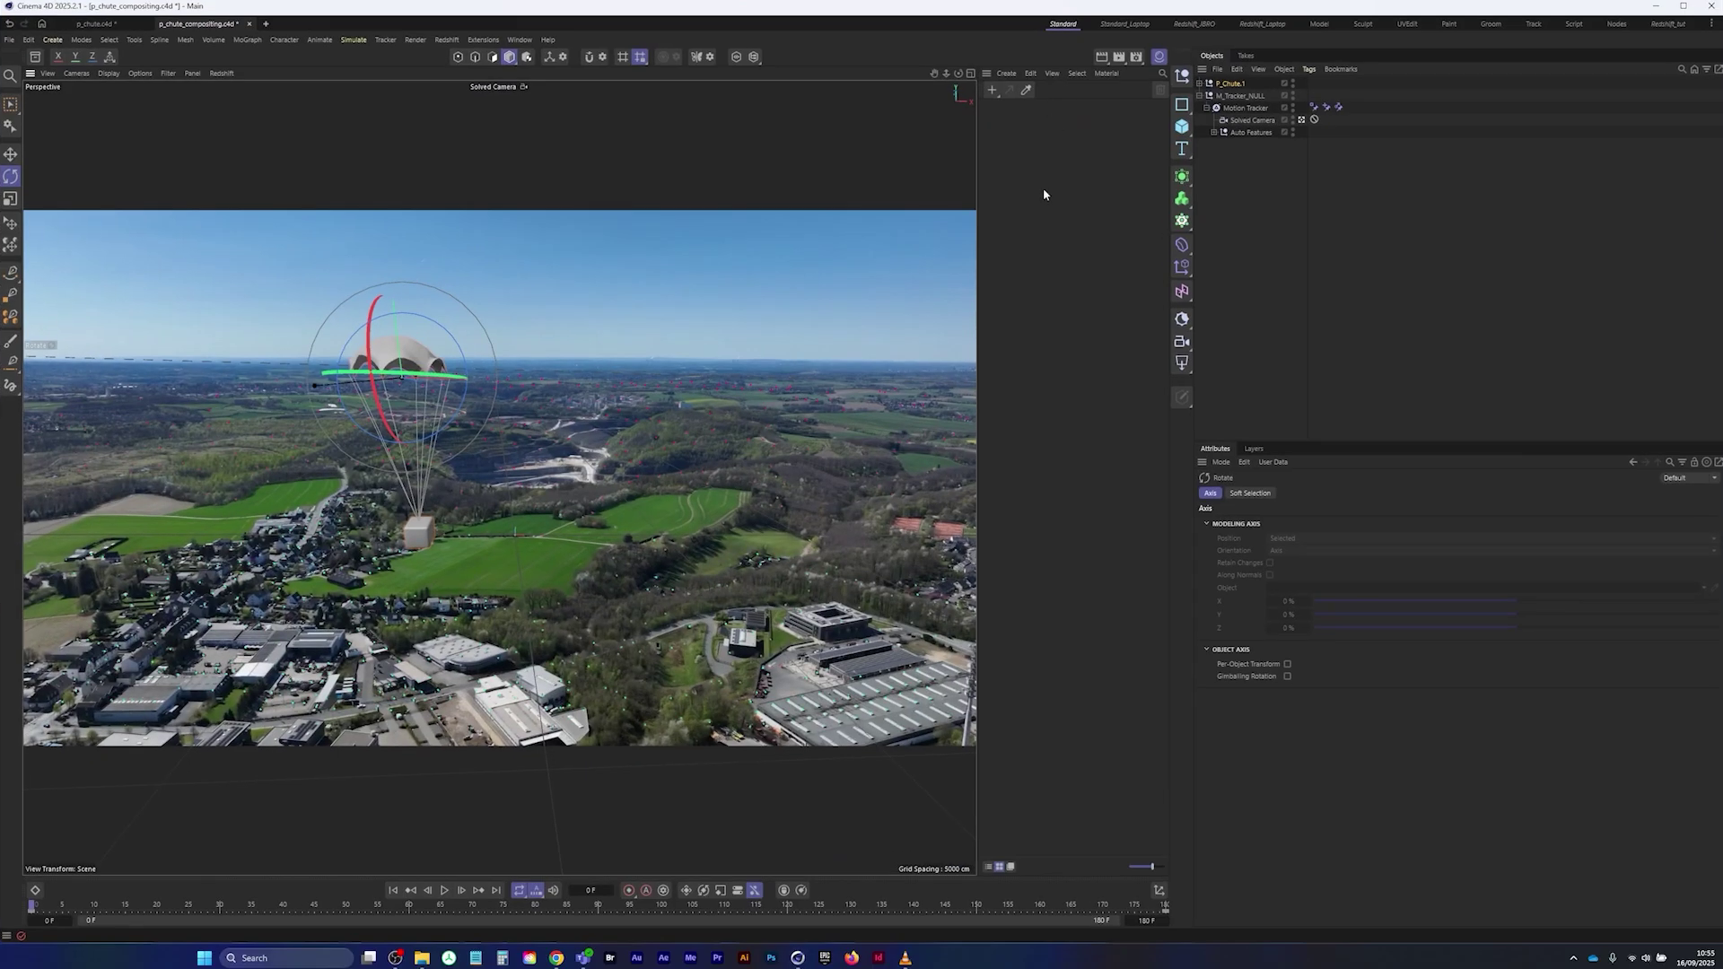
pyautogui.click(1125, 24)
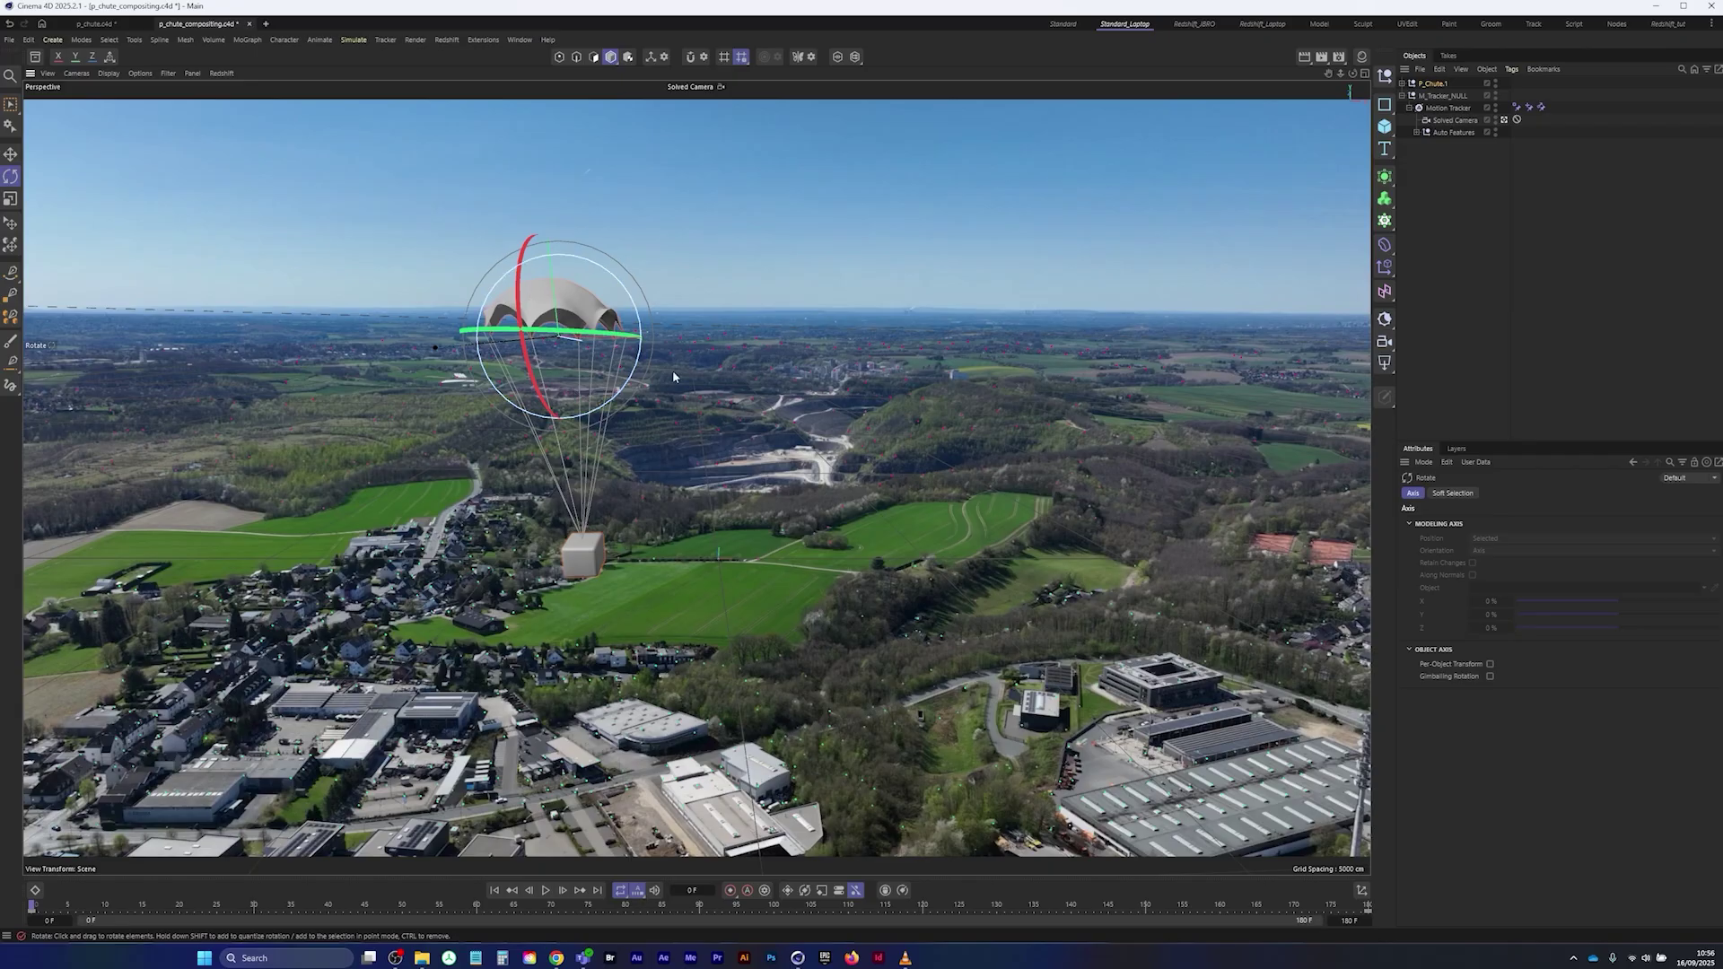
pyautogui.click(1454, 245)
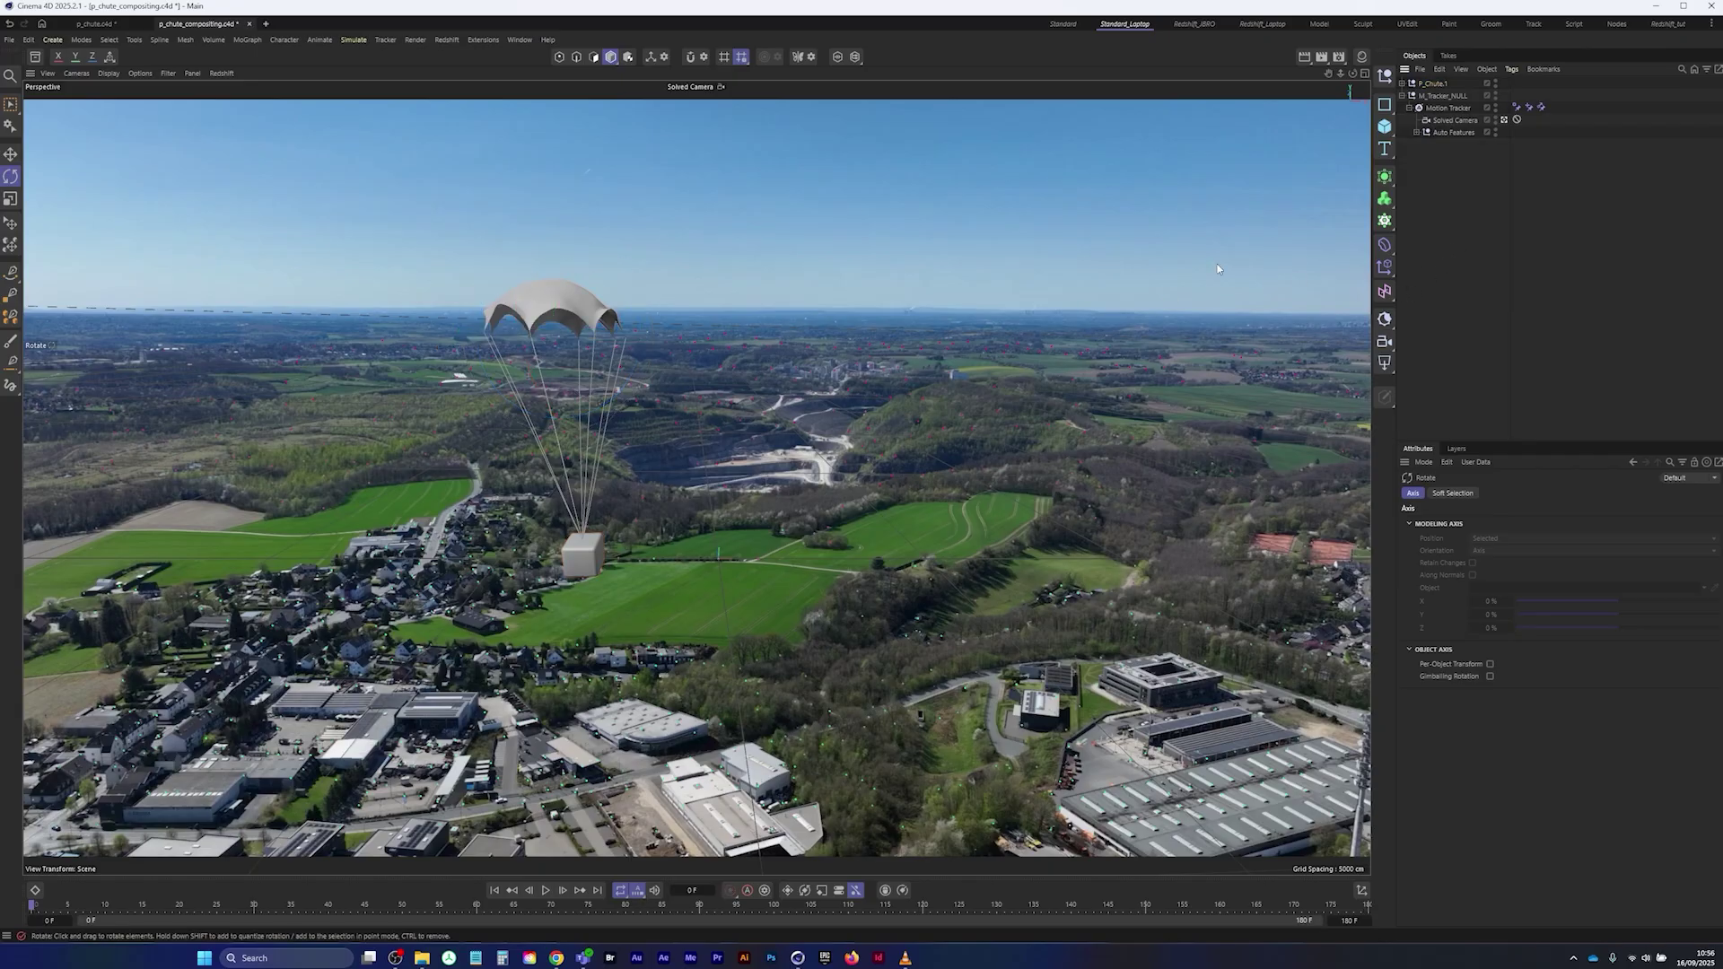
# - Open the Asset Browser at a wider size, search it for "hdri" and enlarge the preview thumbnails
pyautogui.click(36, 57)
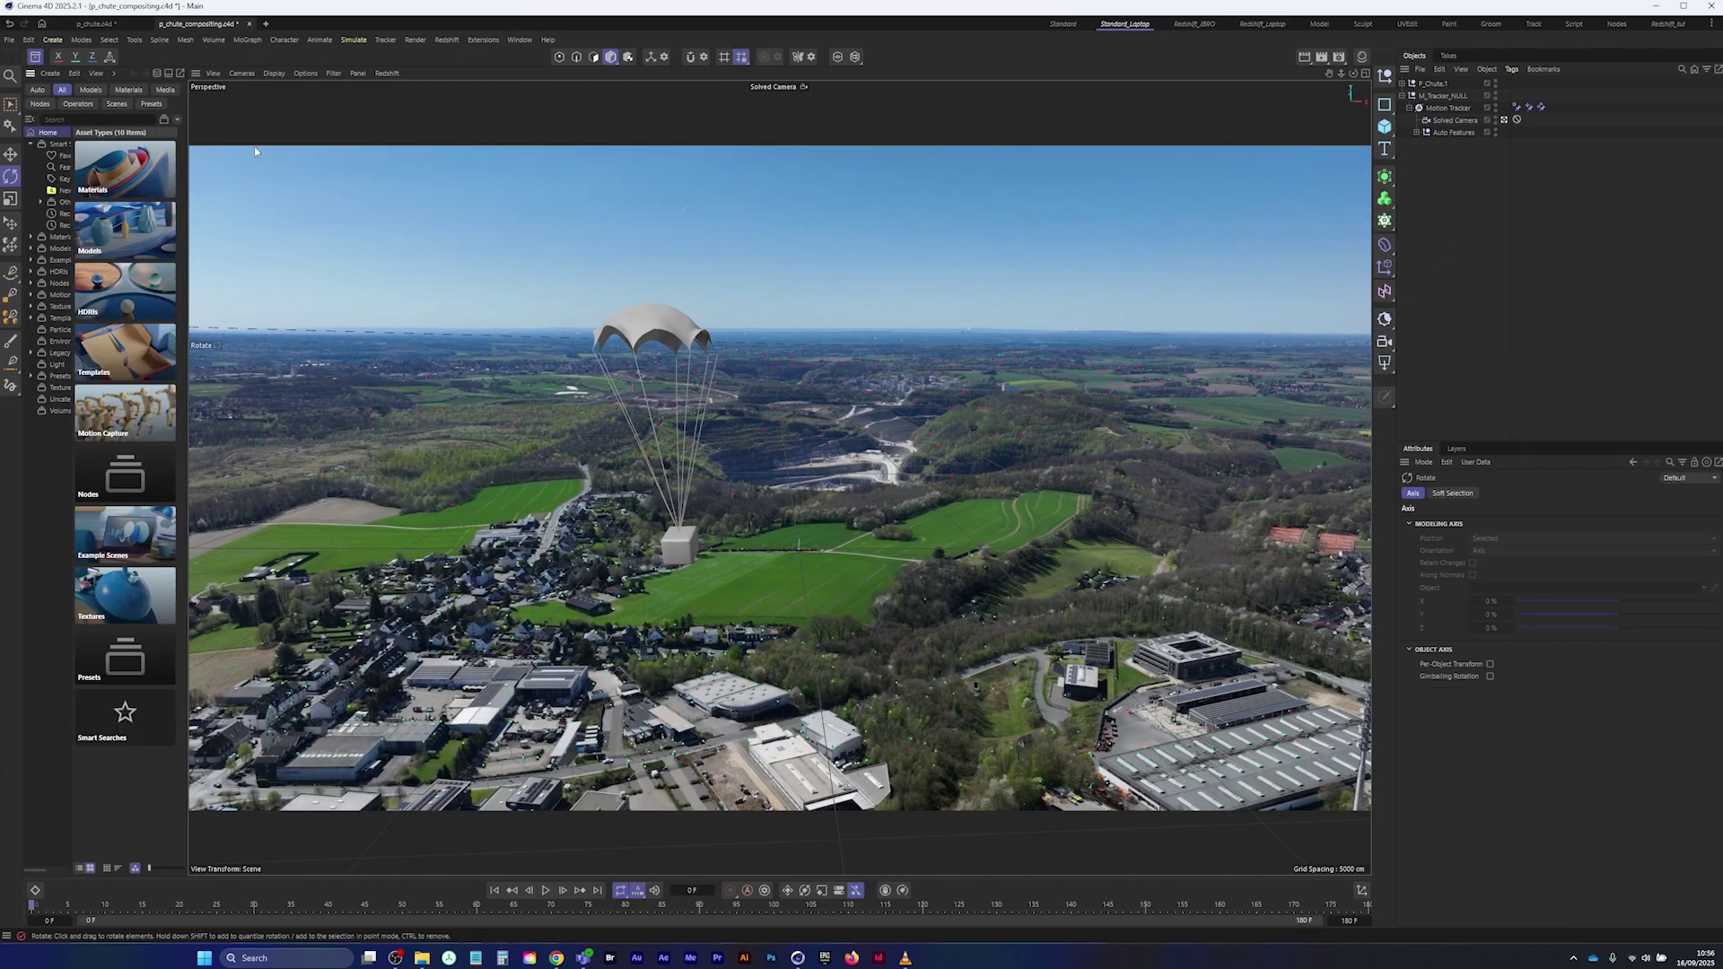
pyautogui.moveTo(187, 123); pyautogui.dragTo(347, 123)
pyautogui.click(156, 107)
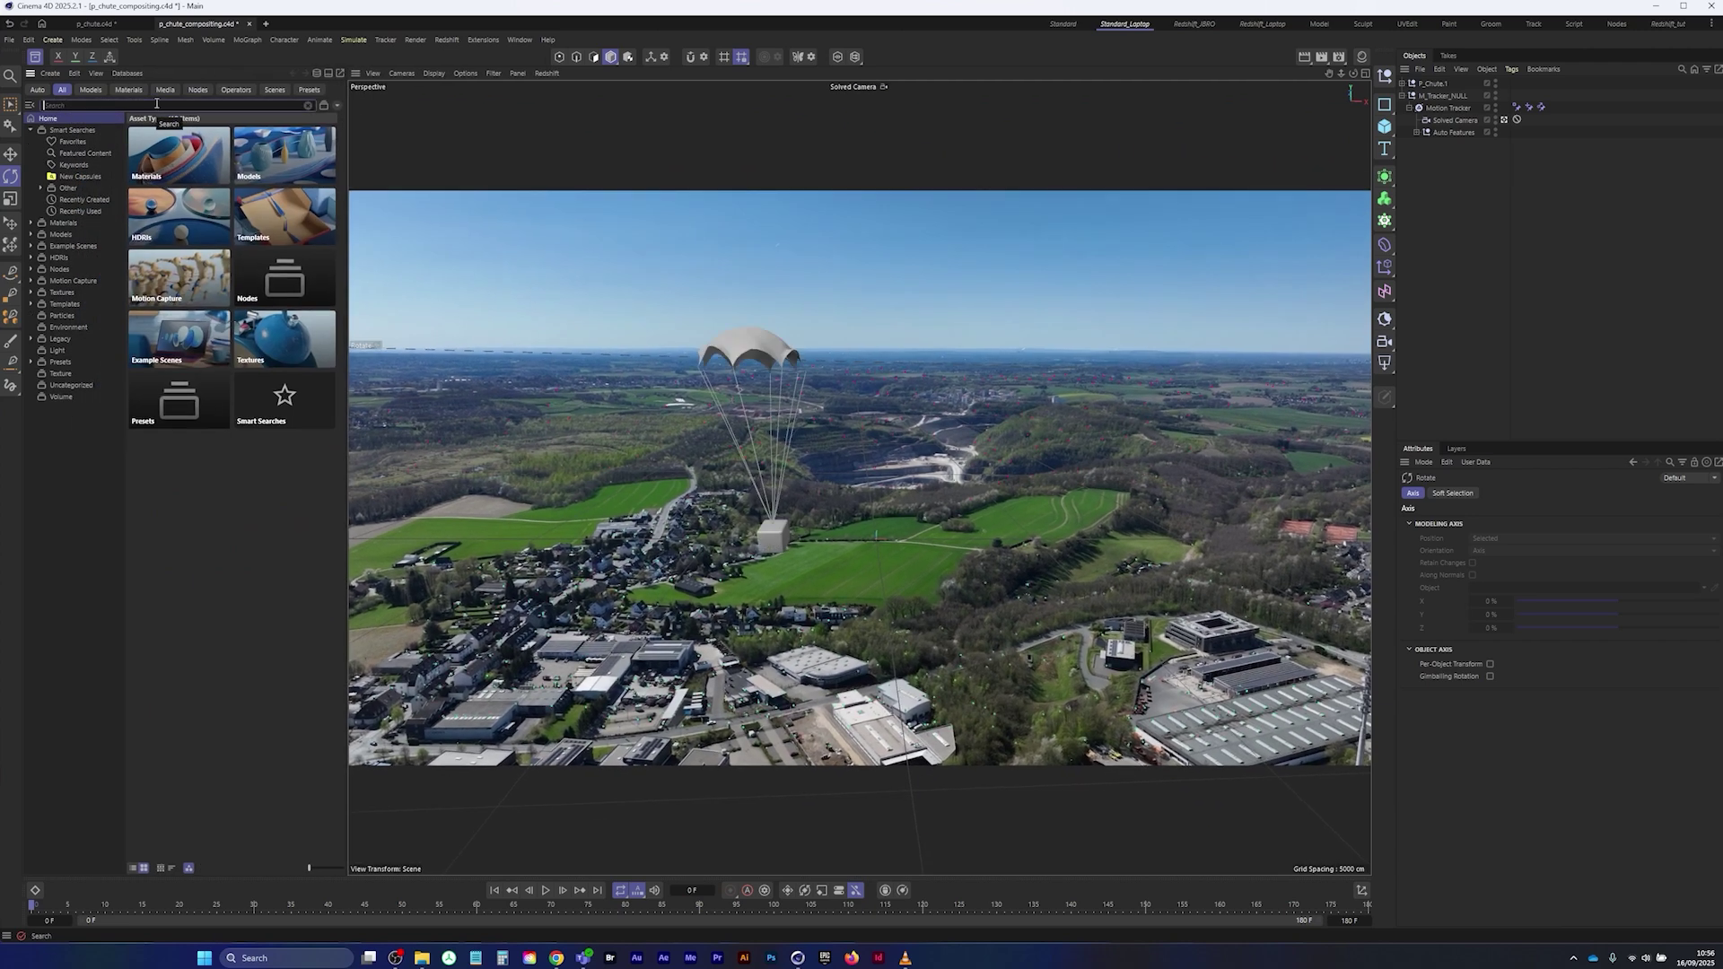
pyautogui.write('hdri')
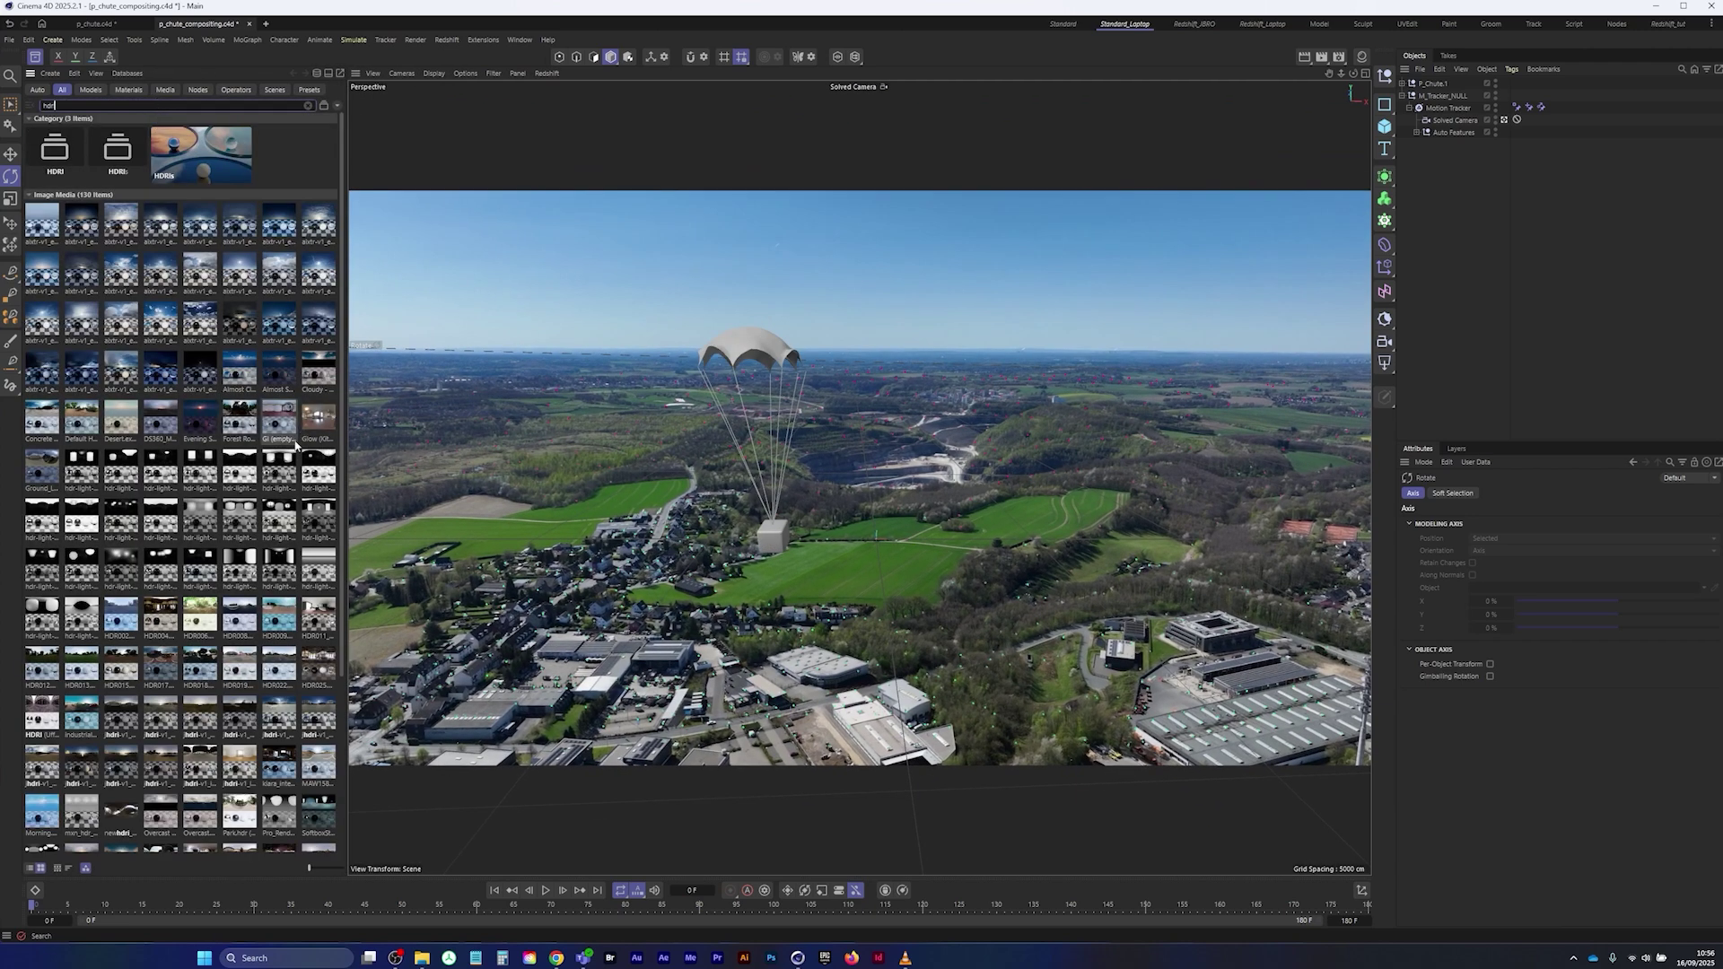
pyautogui.moveTo(308, 868); pyautogui.dragTo(325, 870)
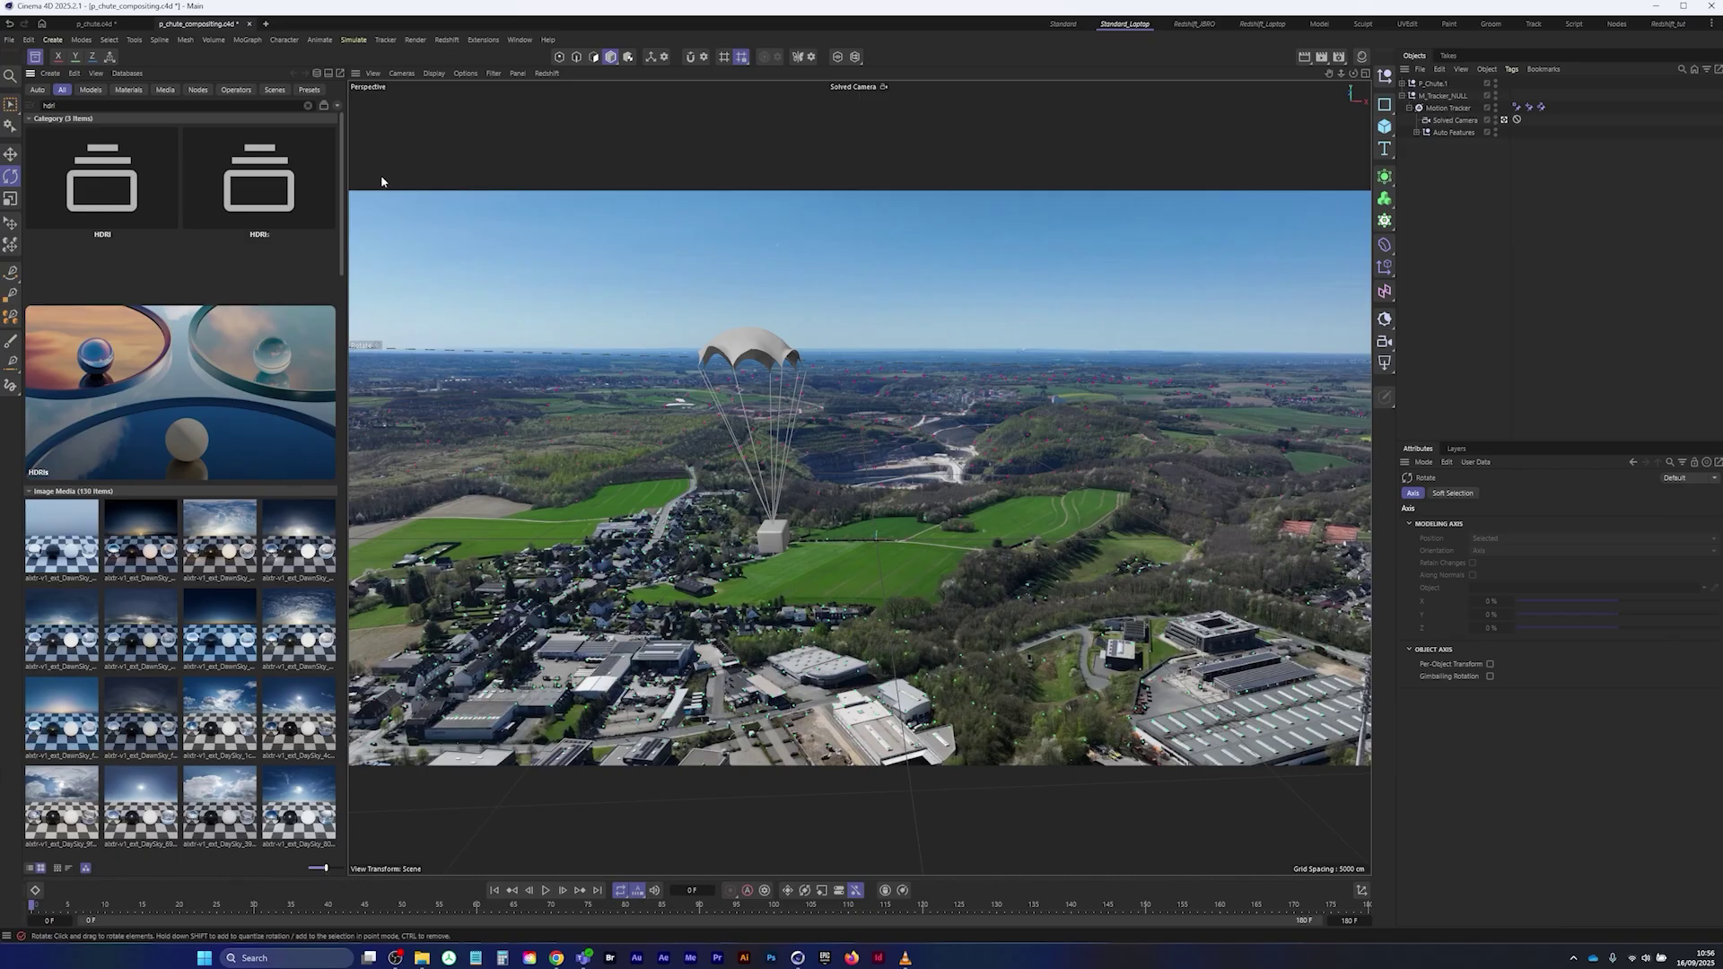
# - Find HDR013.hdr among the HDRI assets, add it to the scene as a Redshift dome light, and close the Asset Browser
pyautogui.moveTo(342, 181); pyautogui.dragTo(340, 386)
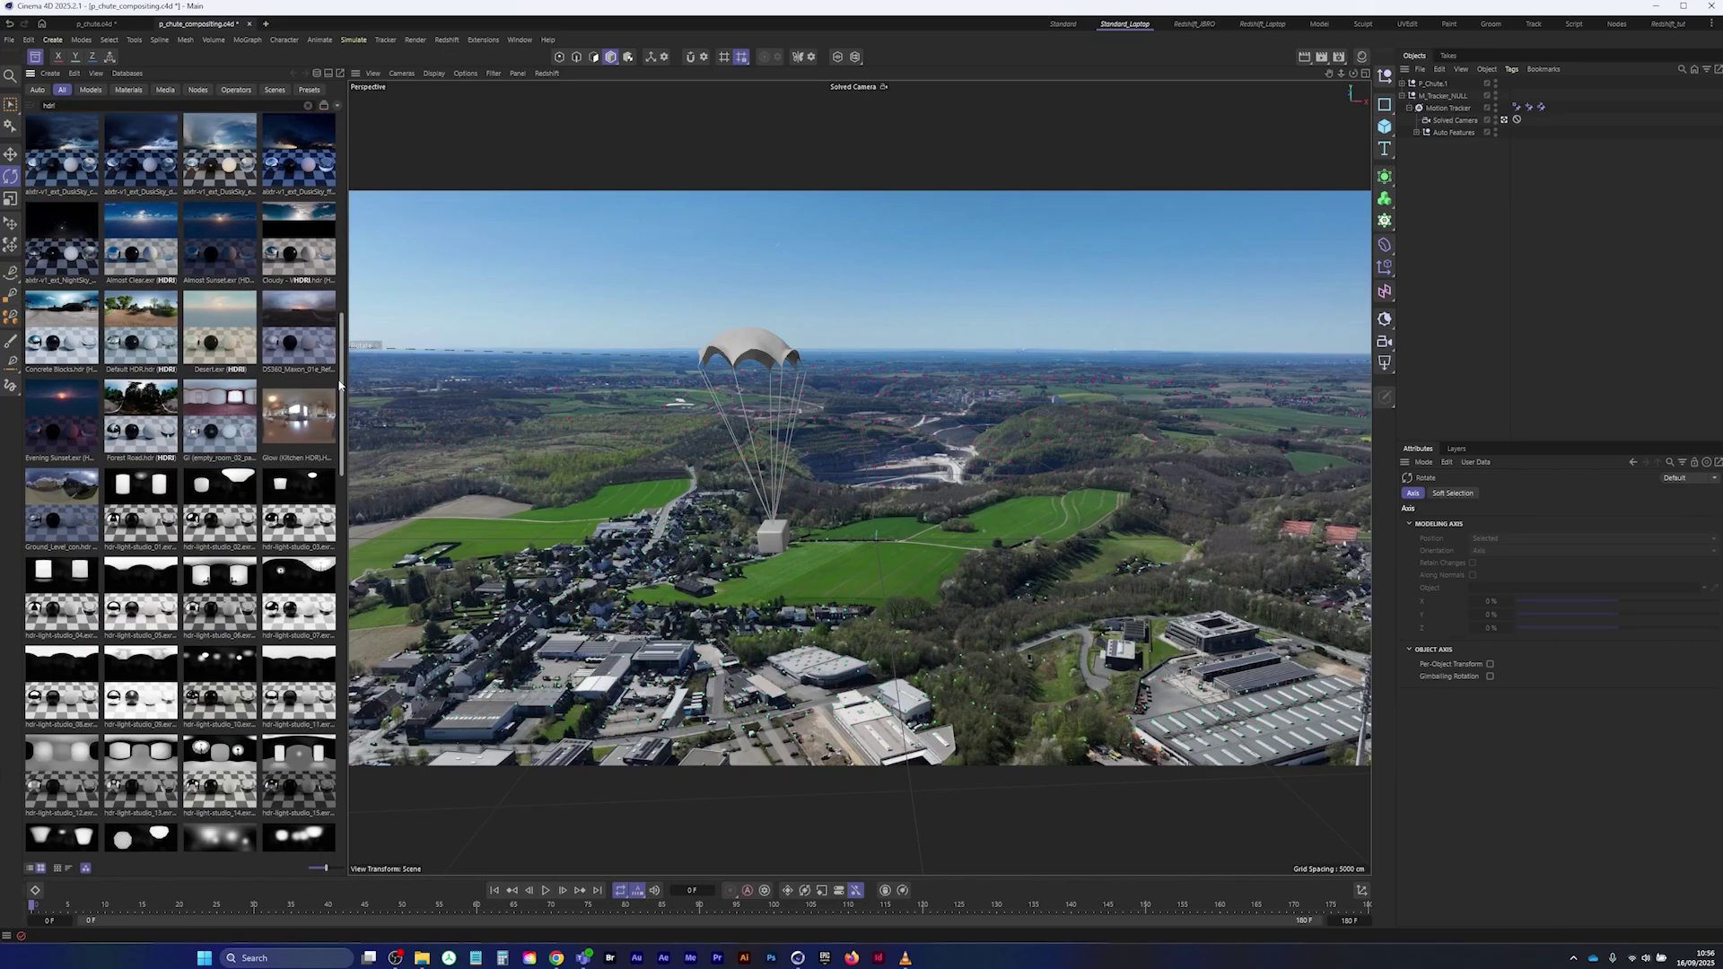
pyautogui.moveTo(339, 386); pyautogui.dragTo(311, 563)
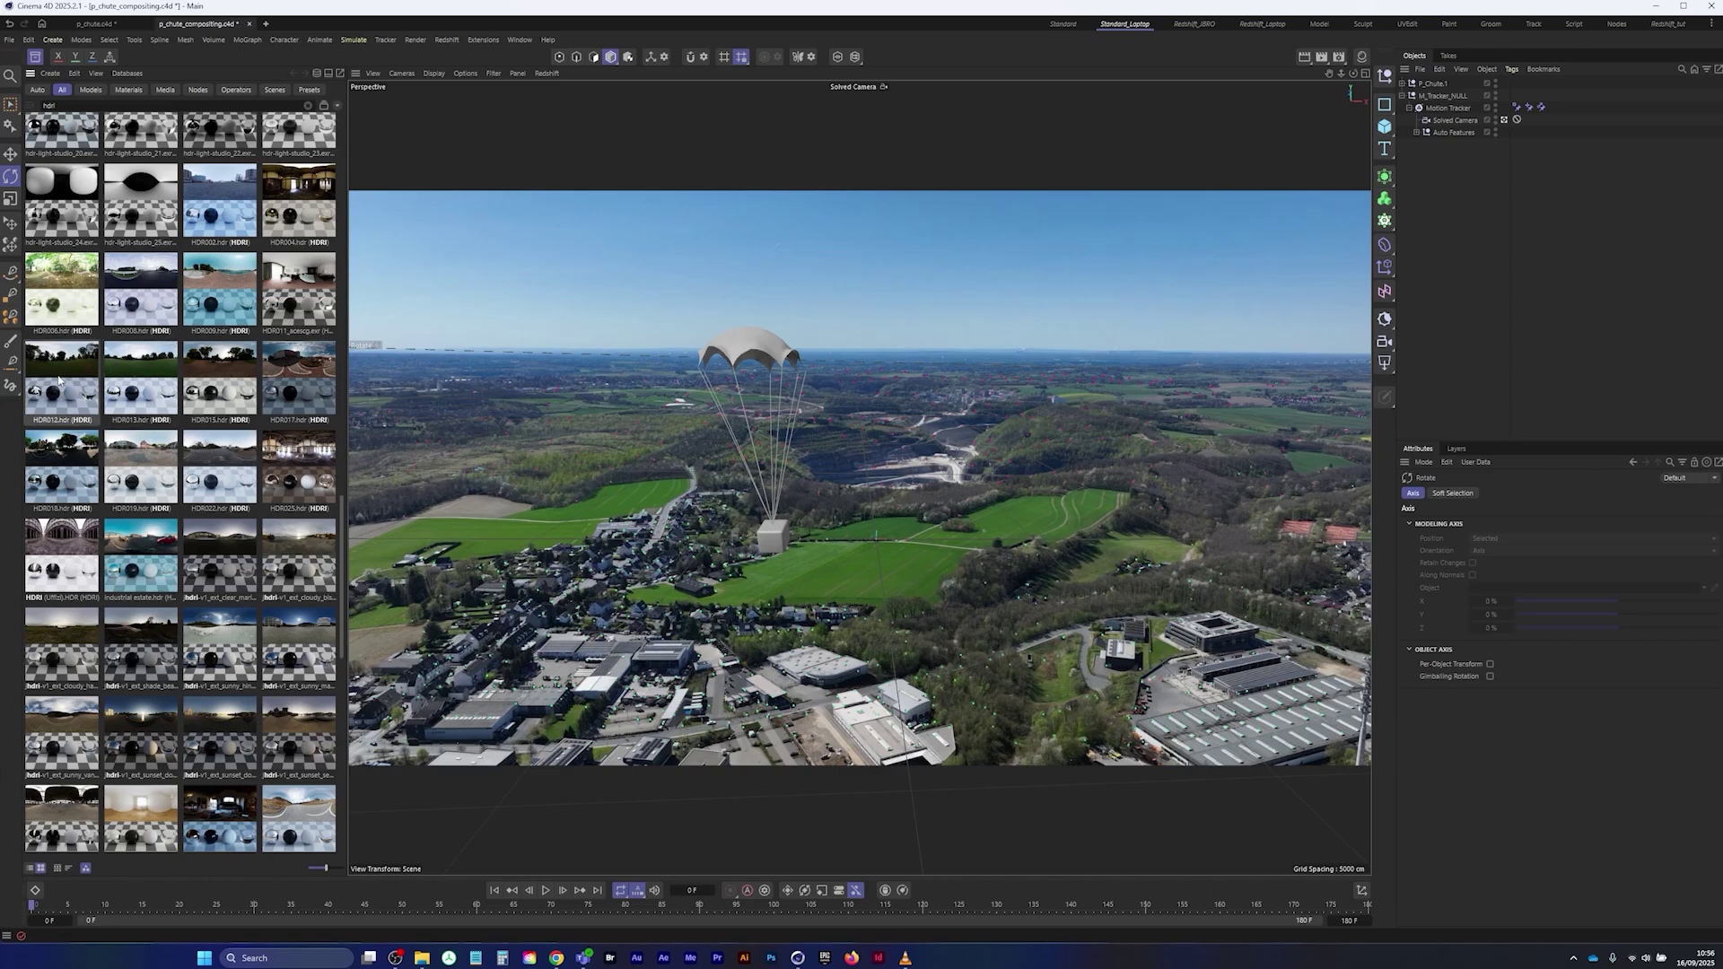
pyautogui.moveTo(137, 386); pyautogui.dragTo(1454, 245)
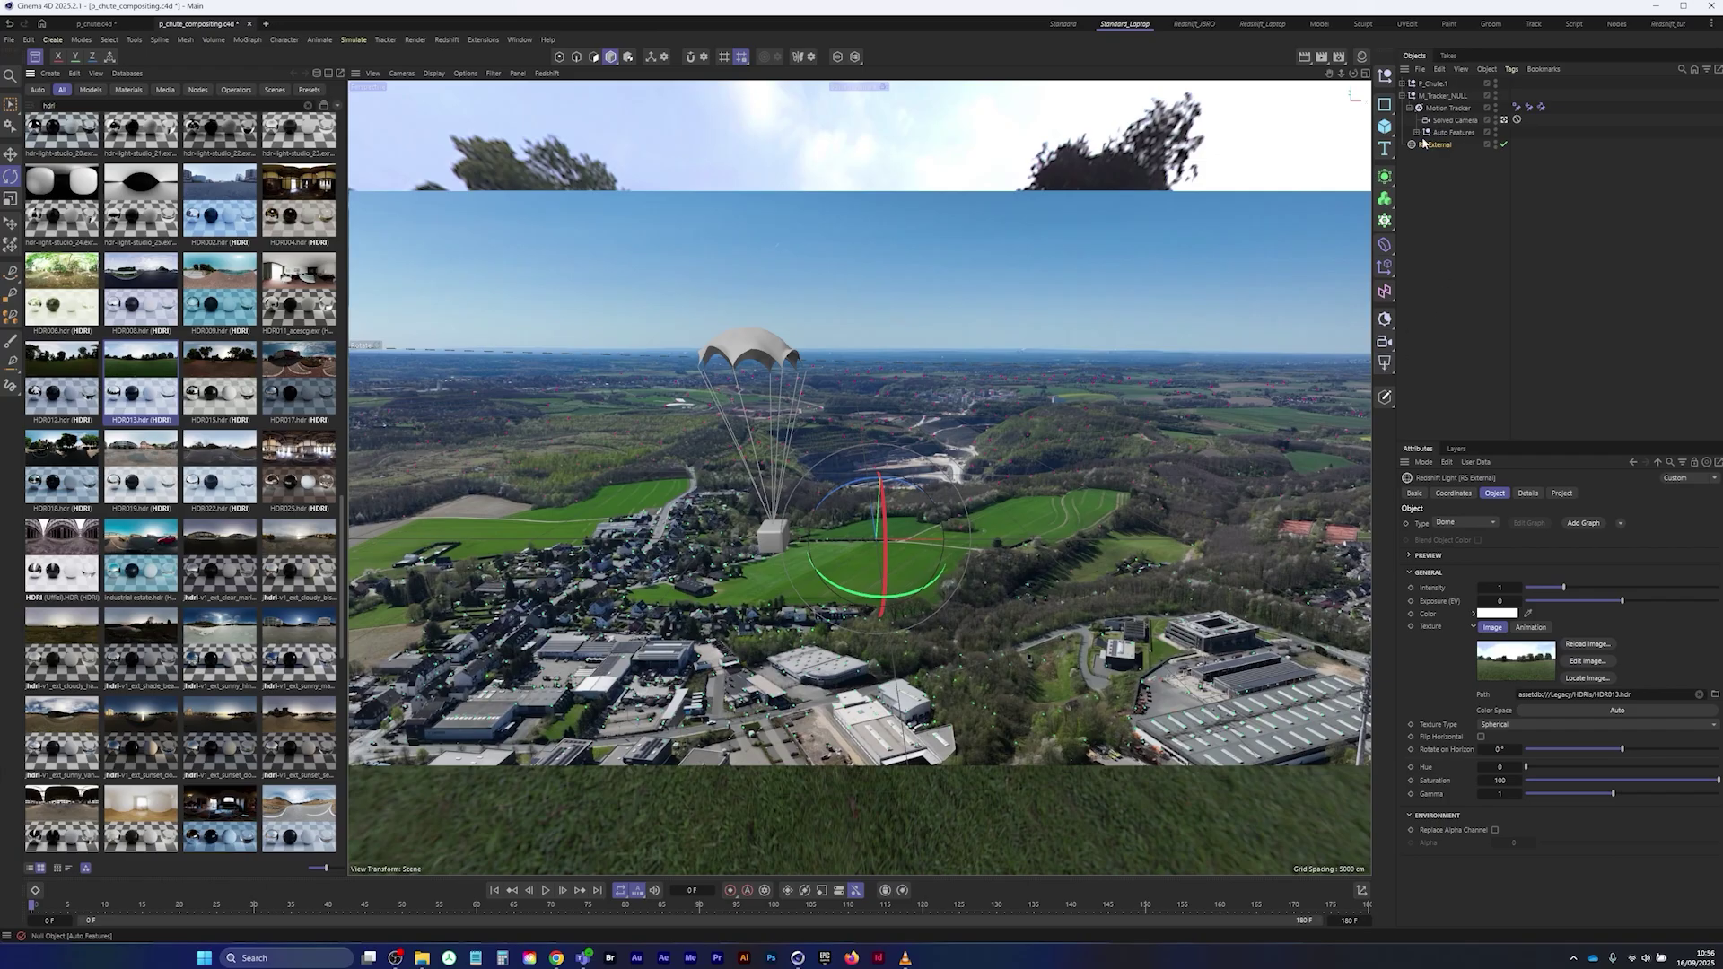
pyautogui.click(35, 59)
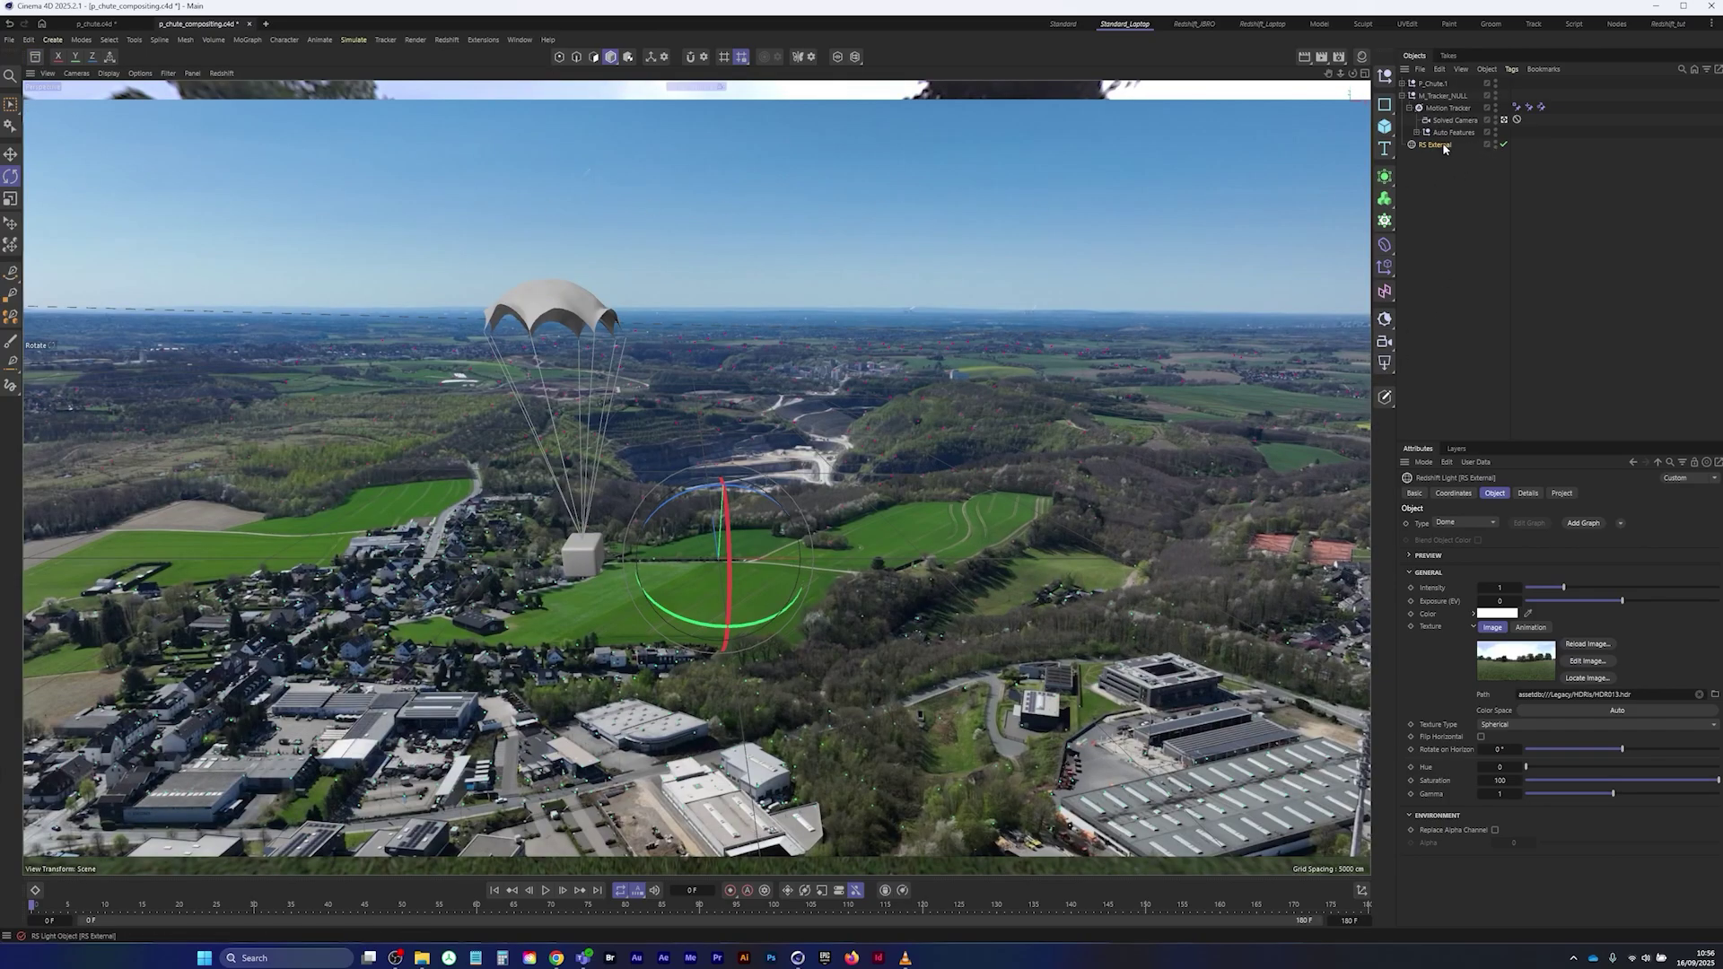
# - Switch to the Redshift layout with the large RenderView, save the project and start the interactive render
pyautogui.click(1195, 25)
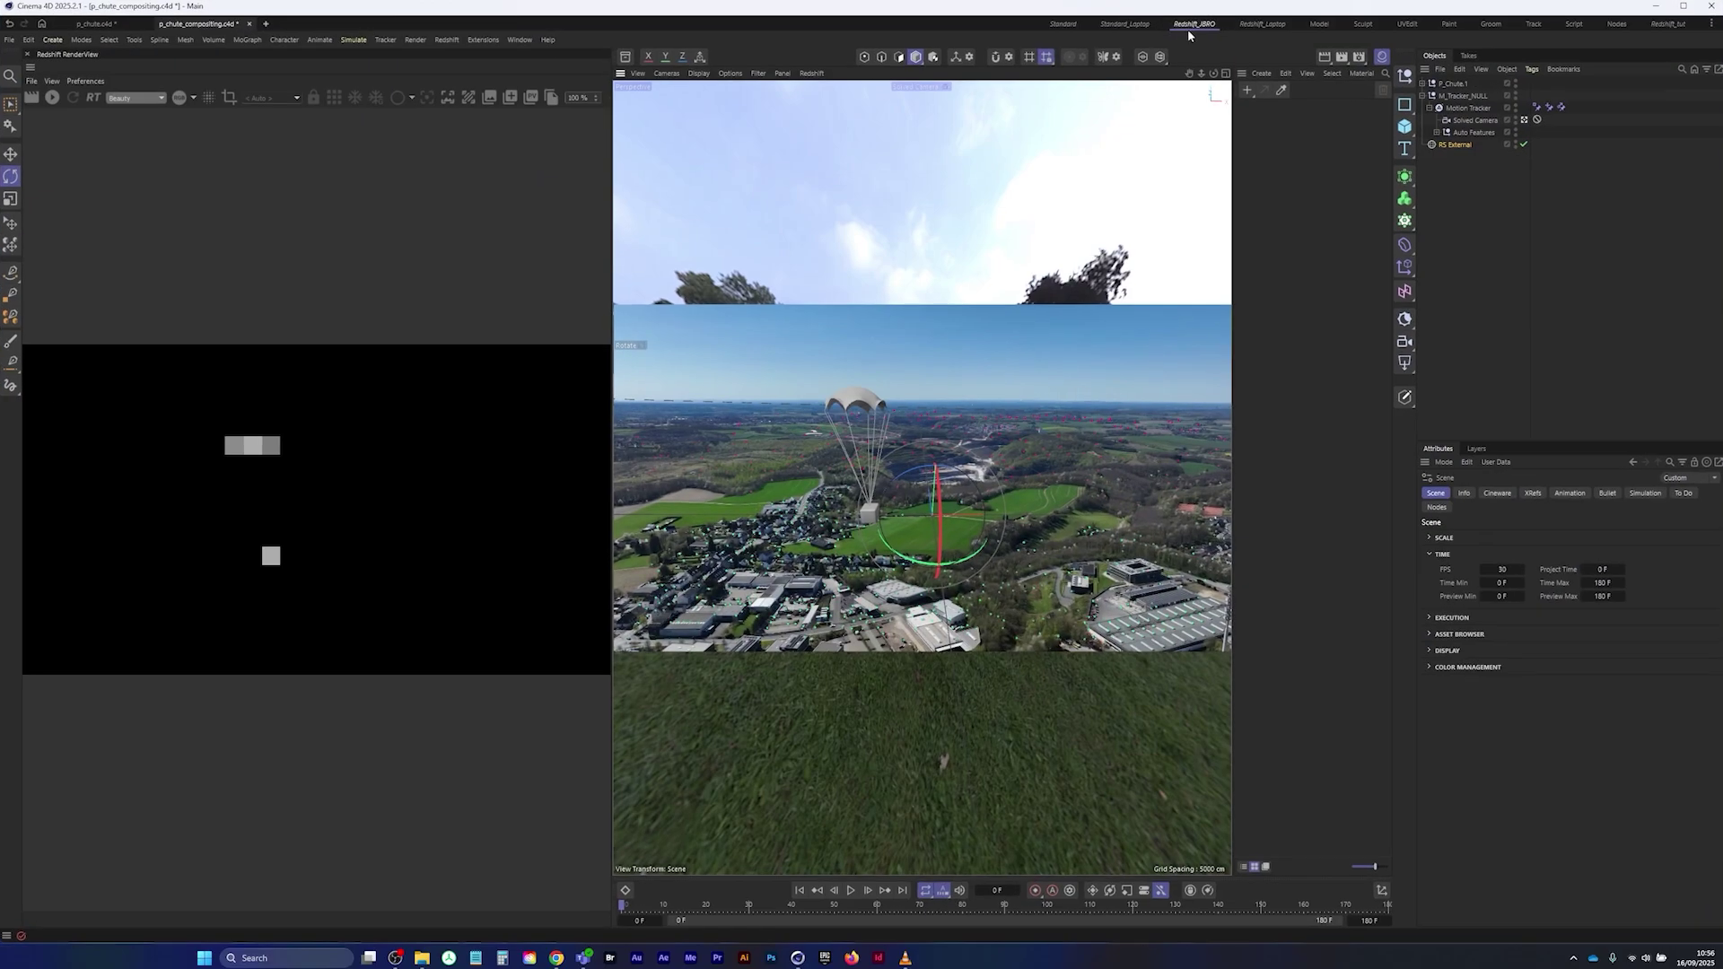
pyautogui.click(9, 40)
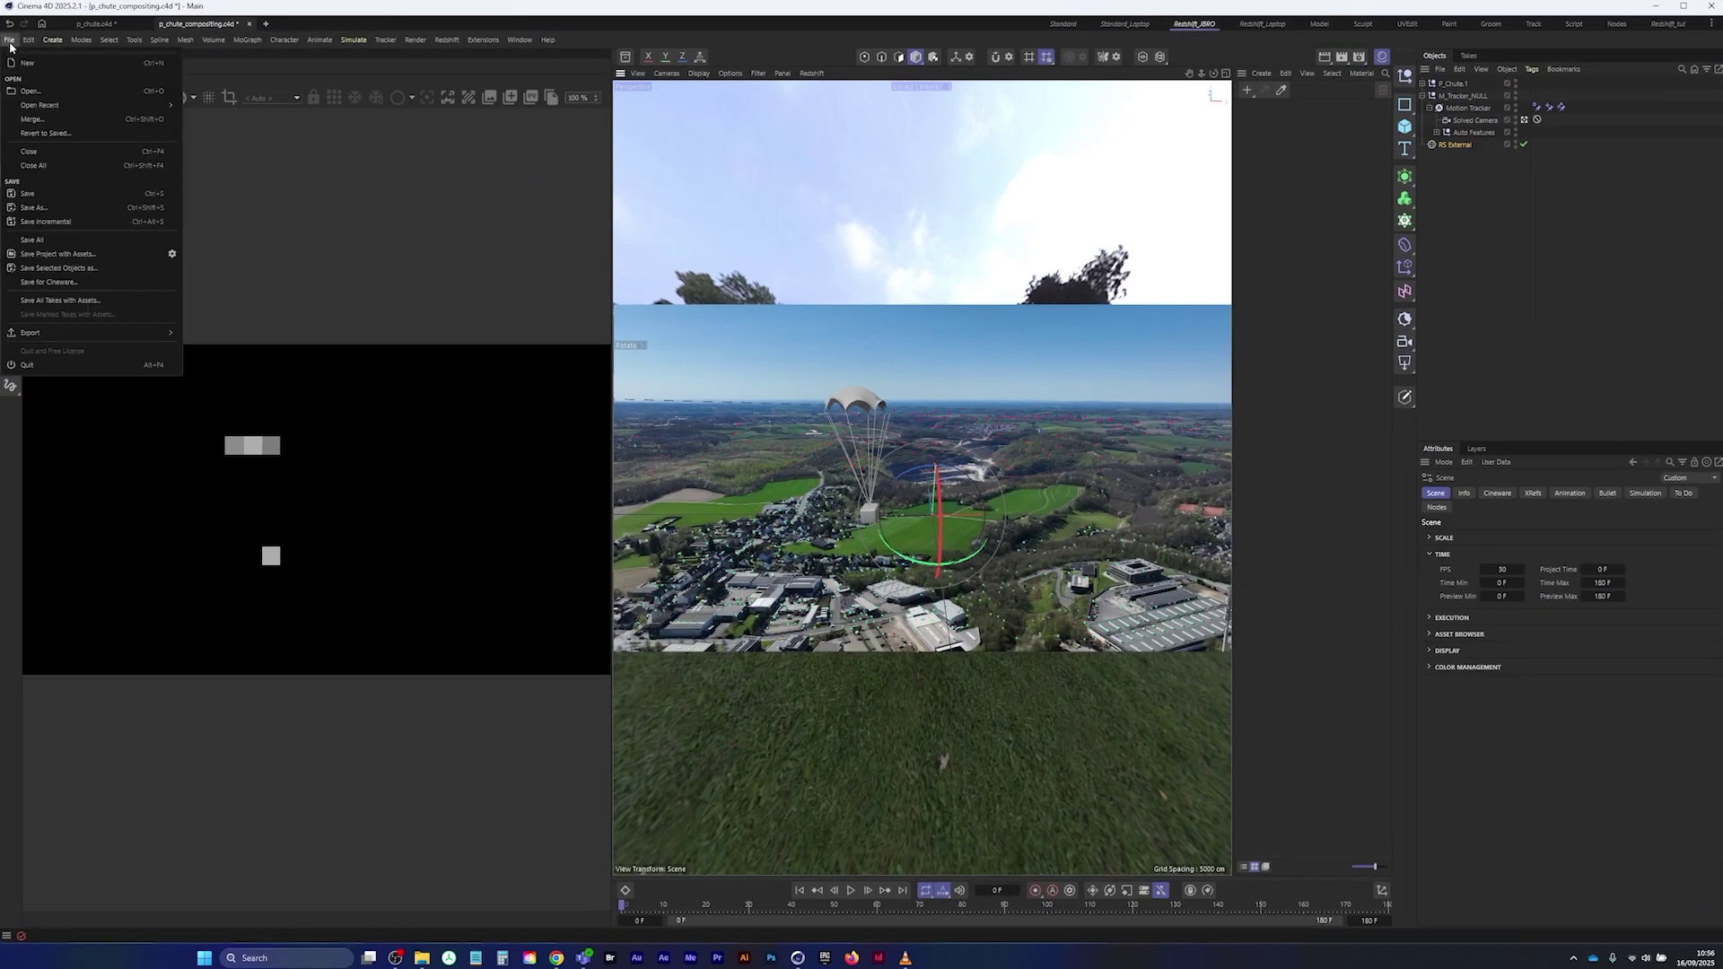
pyautogui.click(52, 193)
pyautogui.click(53, 99)
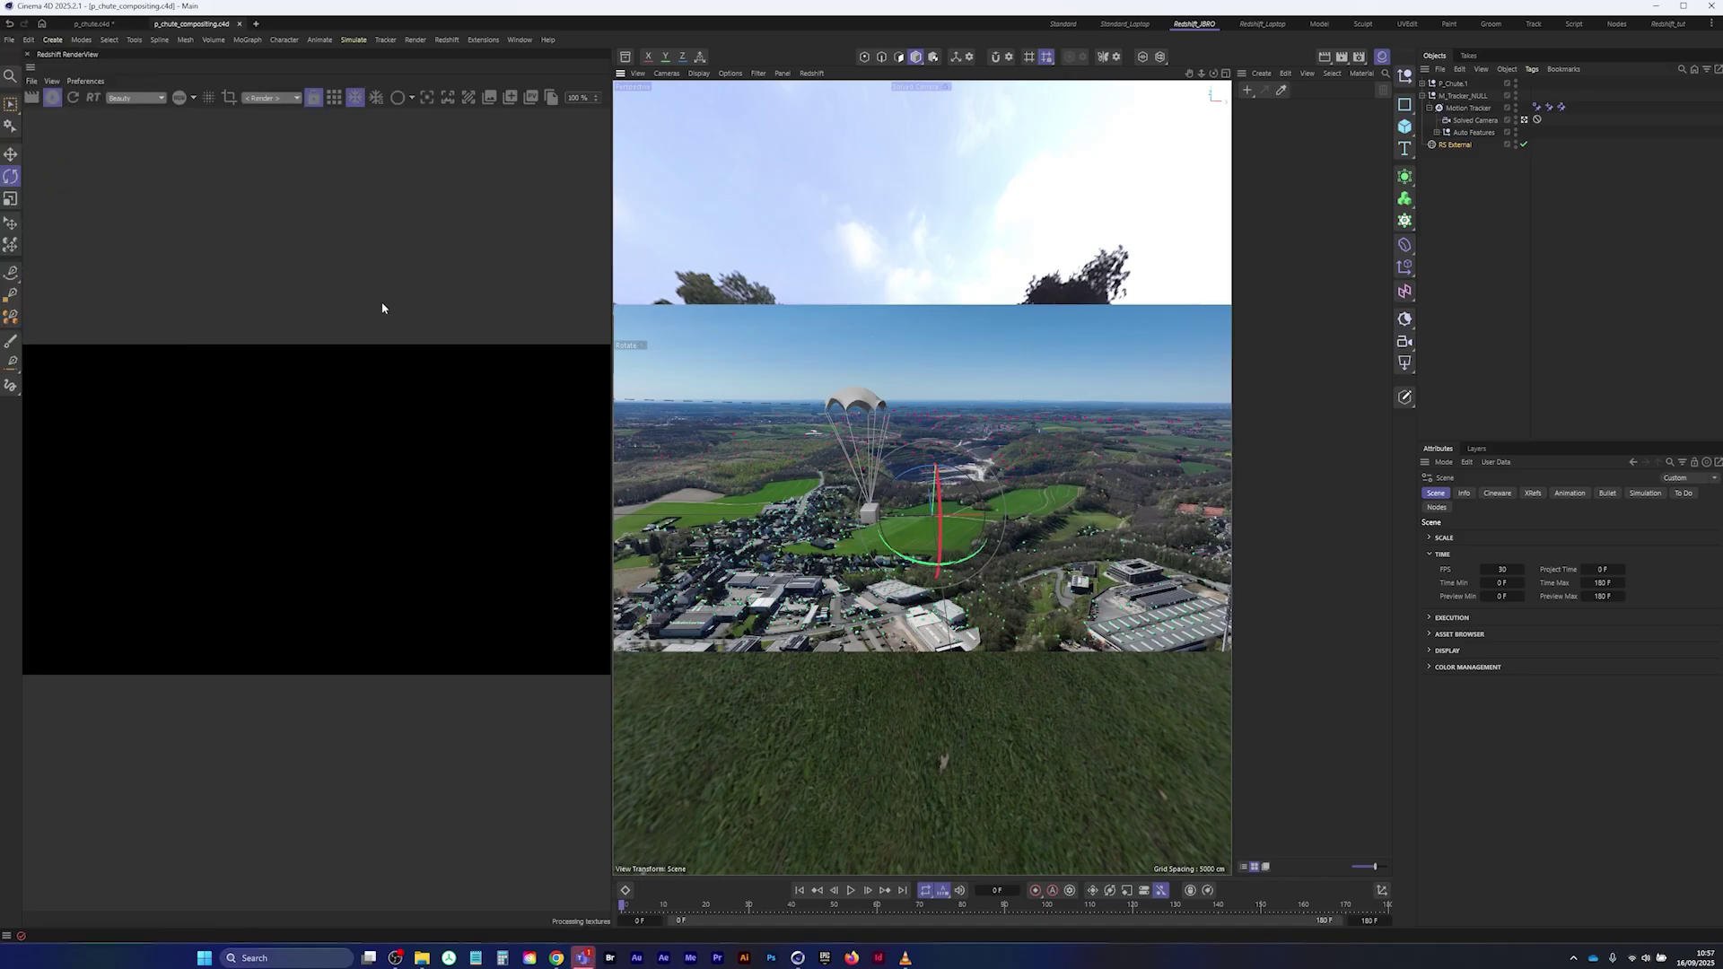
# - Set the RS External dome light's Camera contribution to 0 to hide the HDRI from the camera
pyautogui.click(1455, 145)
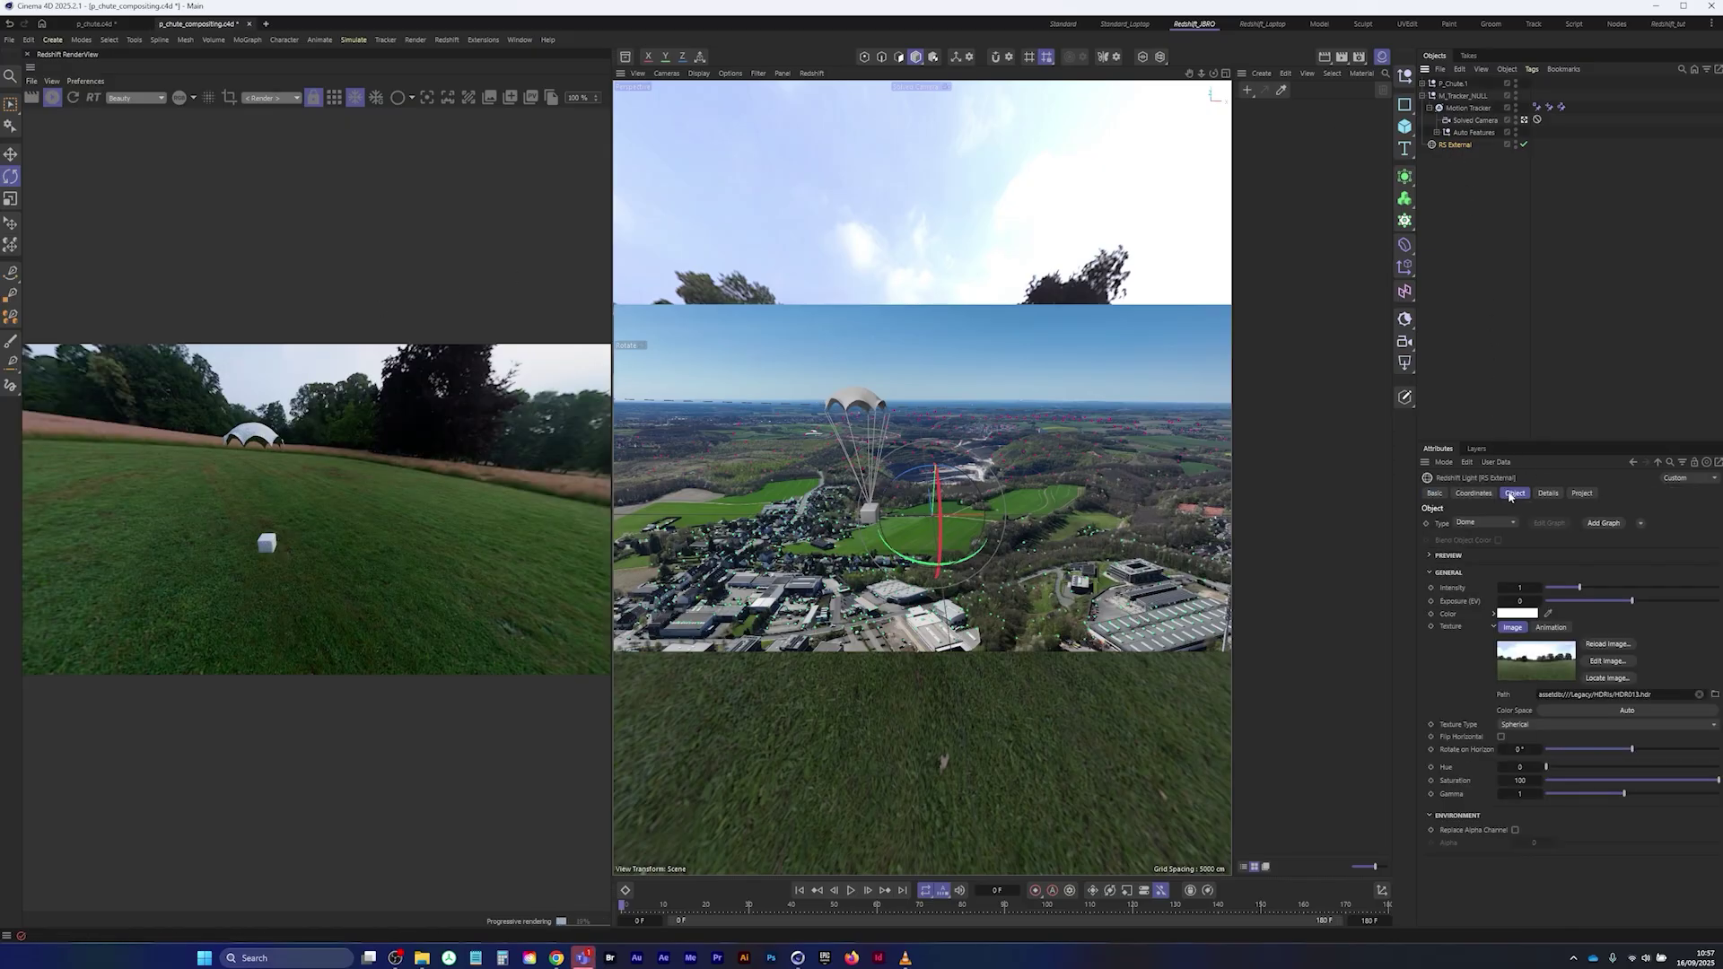
pyautogui.click(1547, 496)
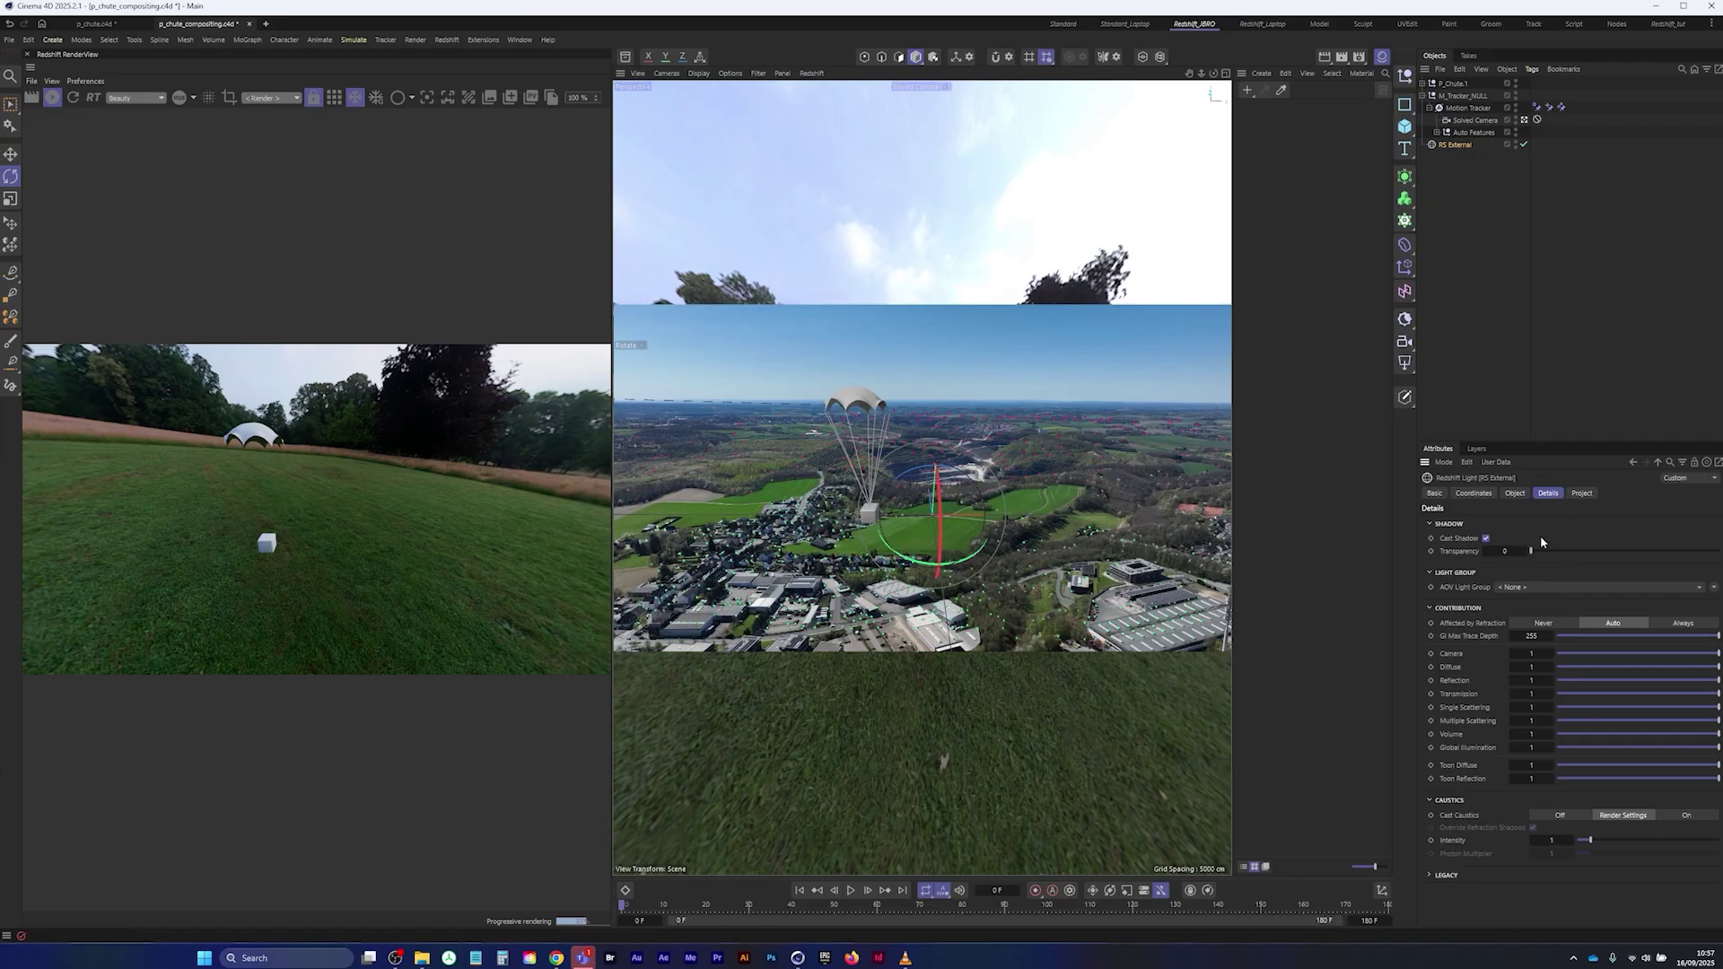
pyautogui.moveTo(1603, 653); pyautogui.dragTo(1543, 655)
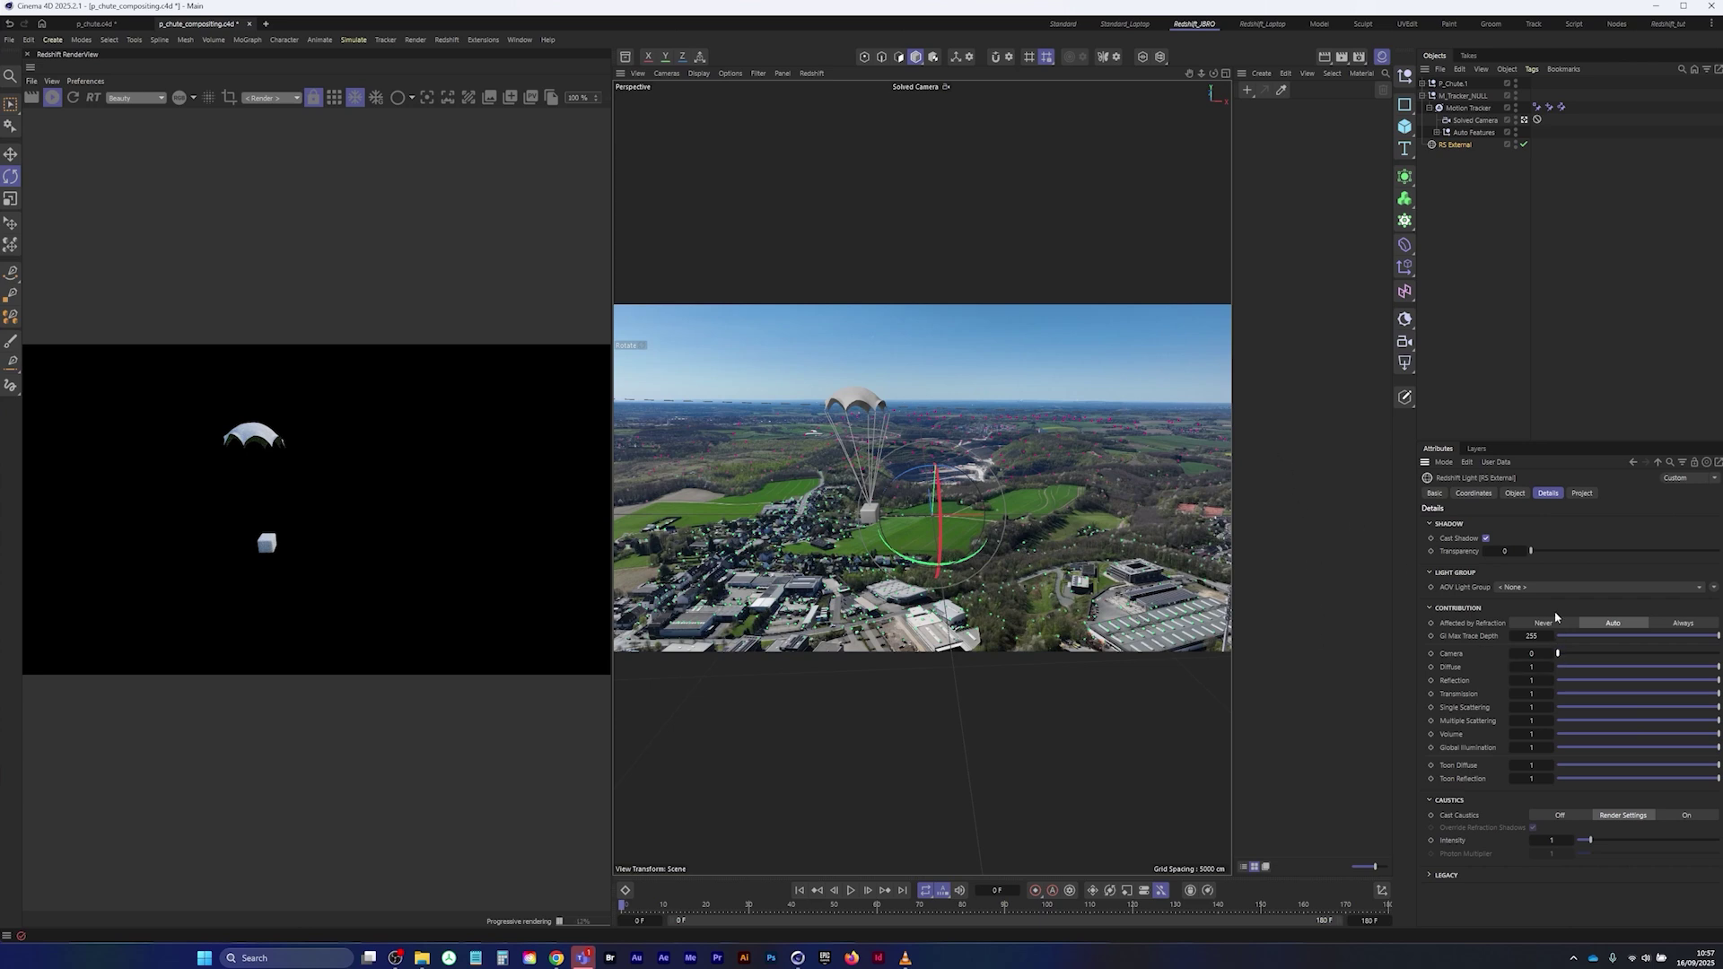
# - Override the Solved Camera's background with the first Stock_Vid_1 image from the mov_seq folder, without copying it to the project location
pyautogui.click(1478, 120)
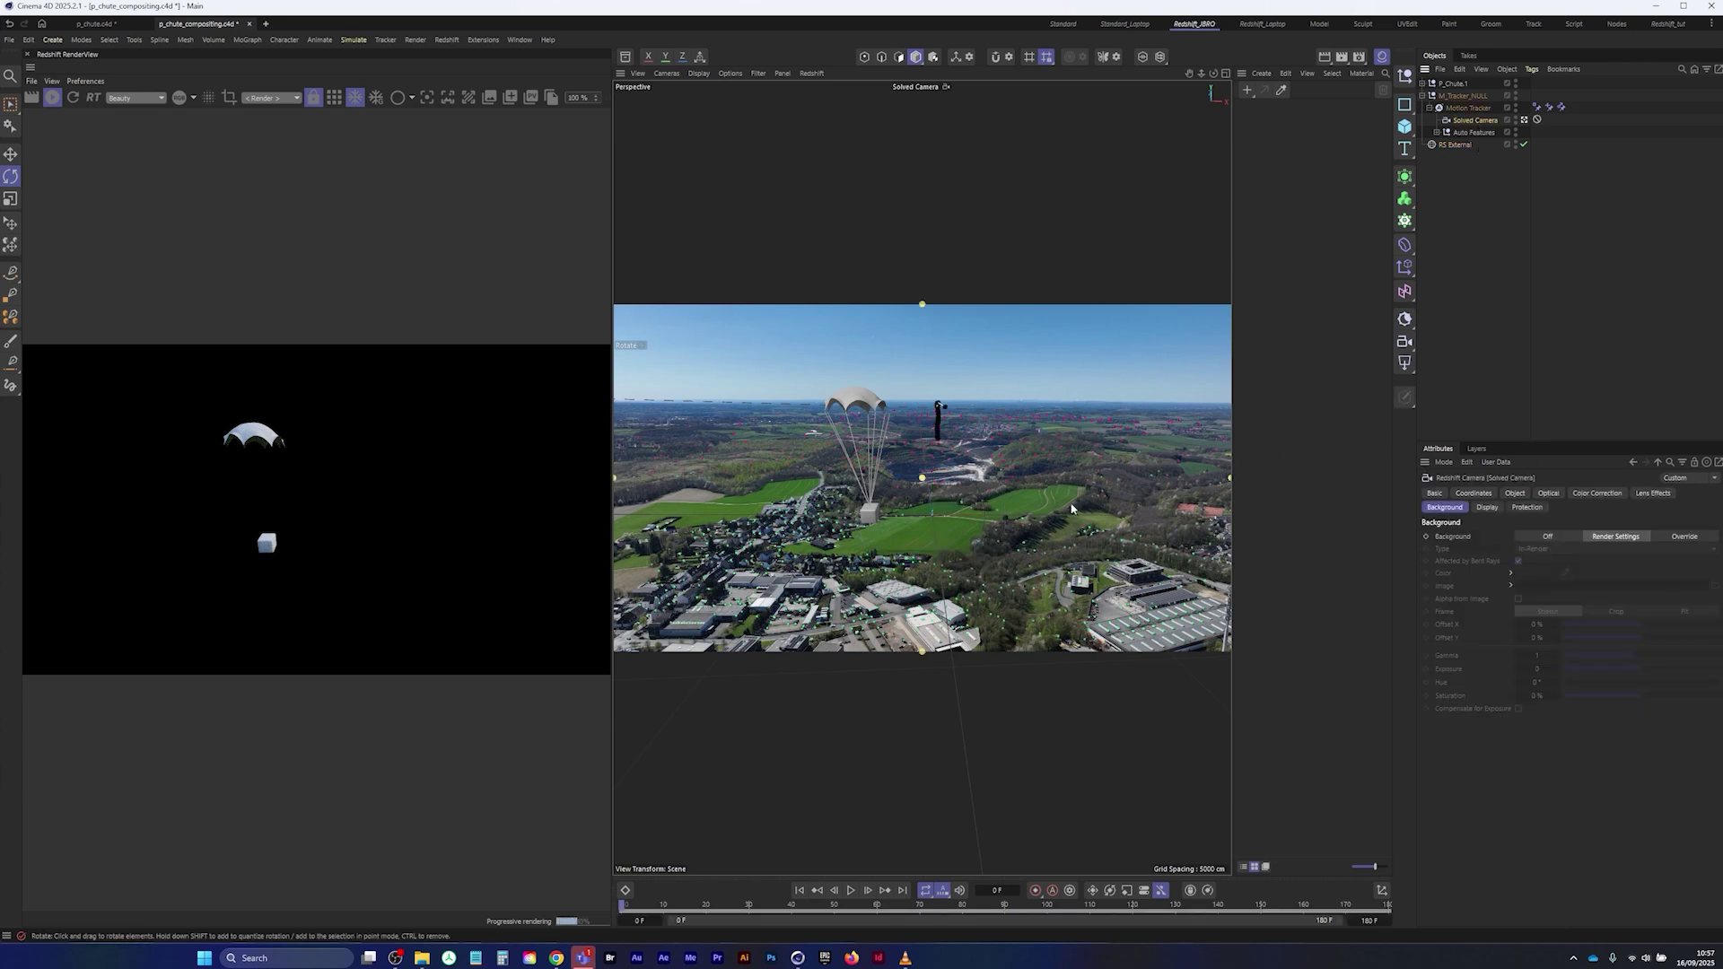
pyautogui.click(1684, 537)
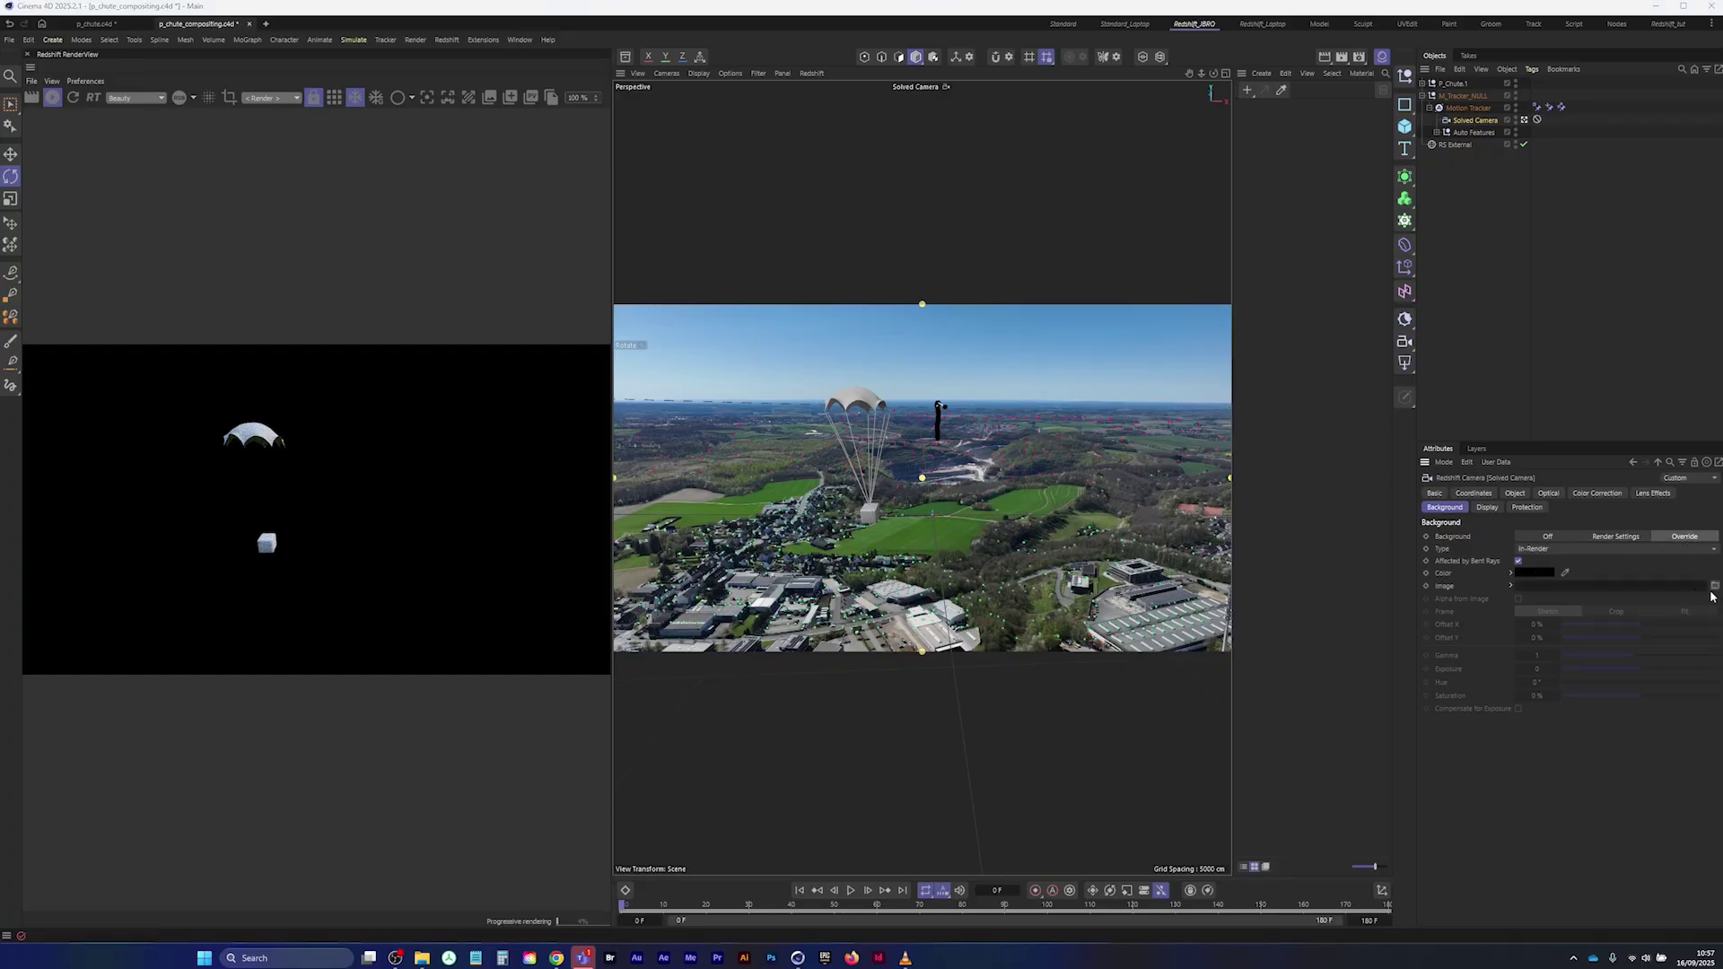
pyautogui.click(1714, 587)
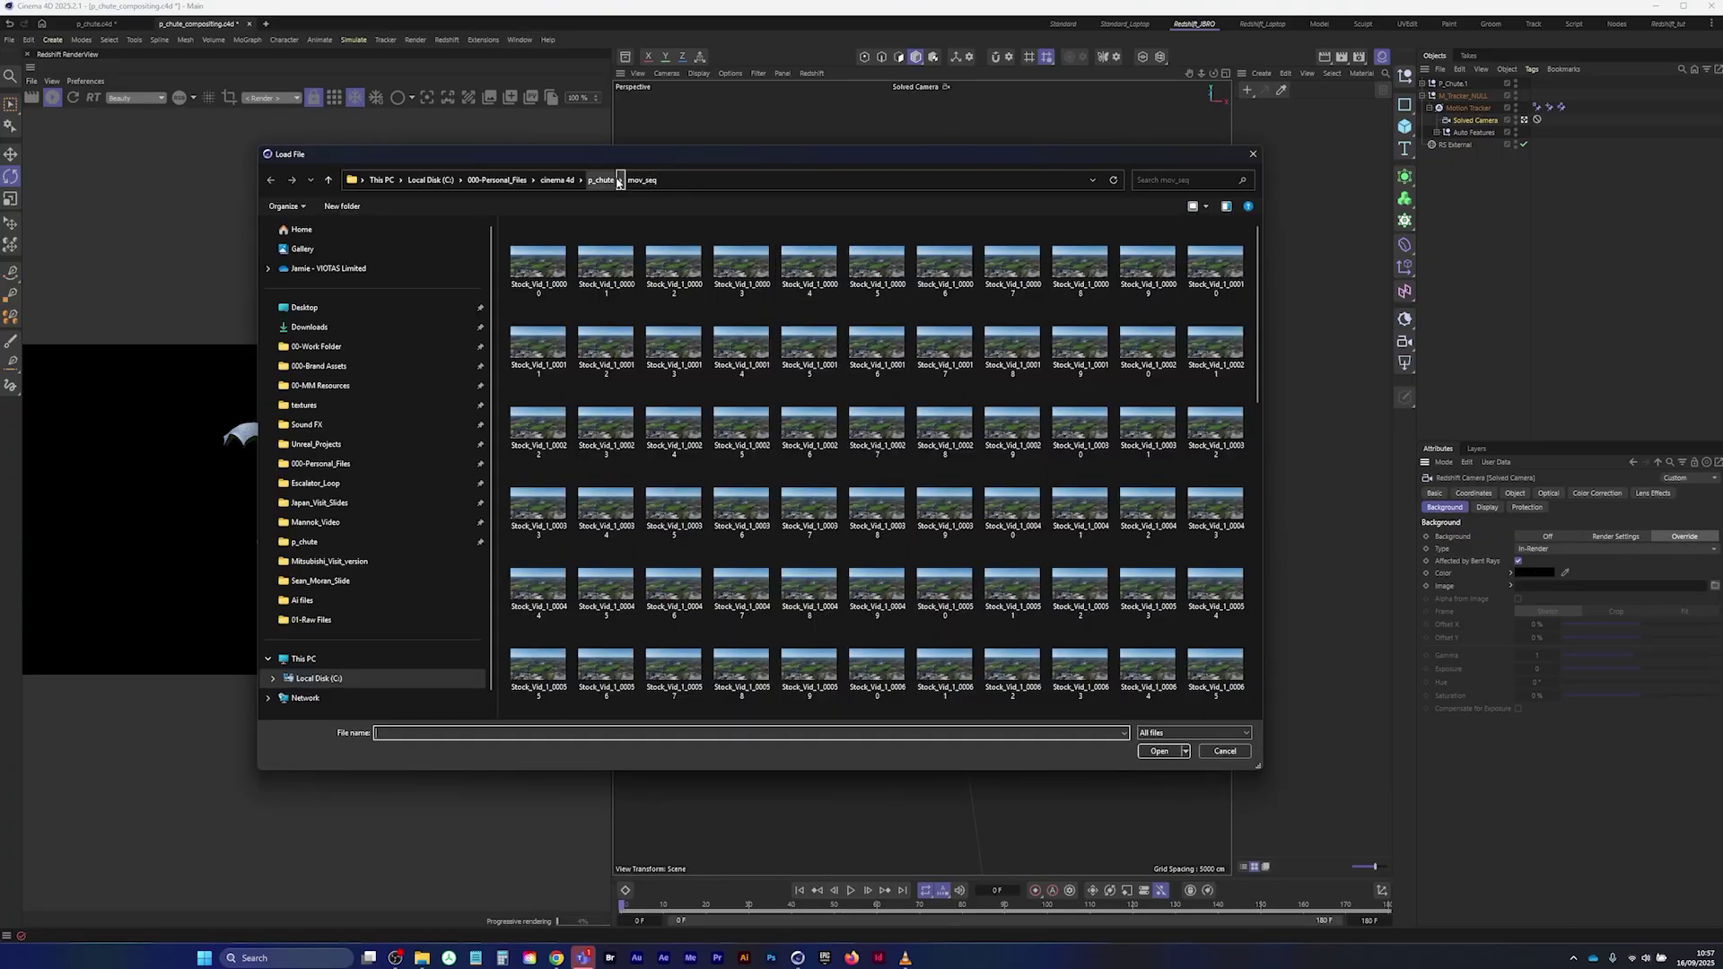
pyautogui.click(601, 180)
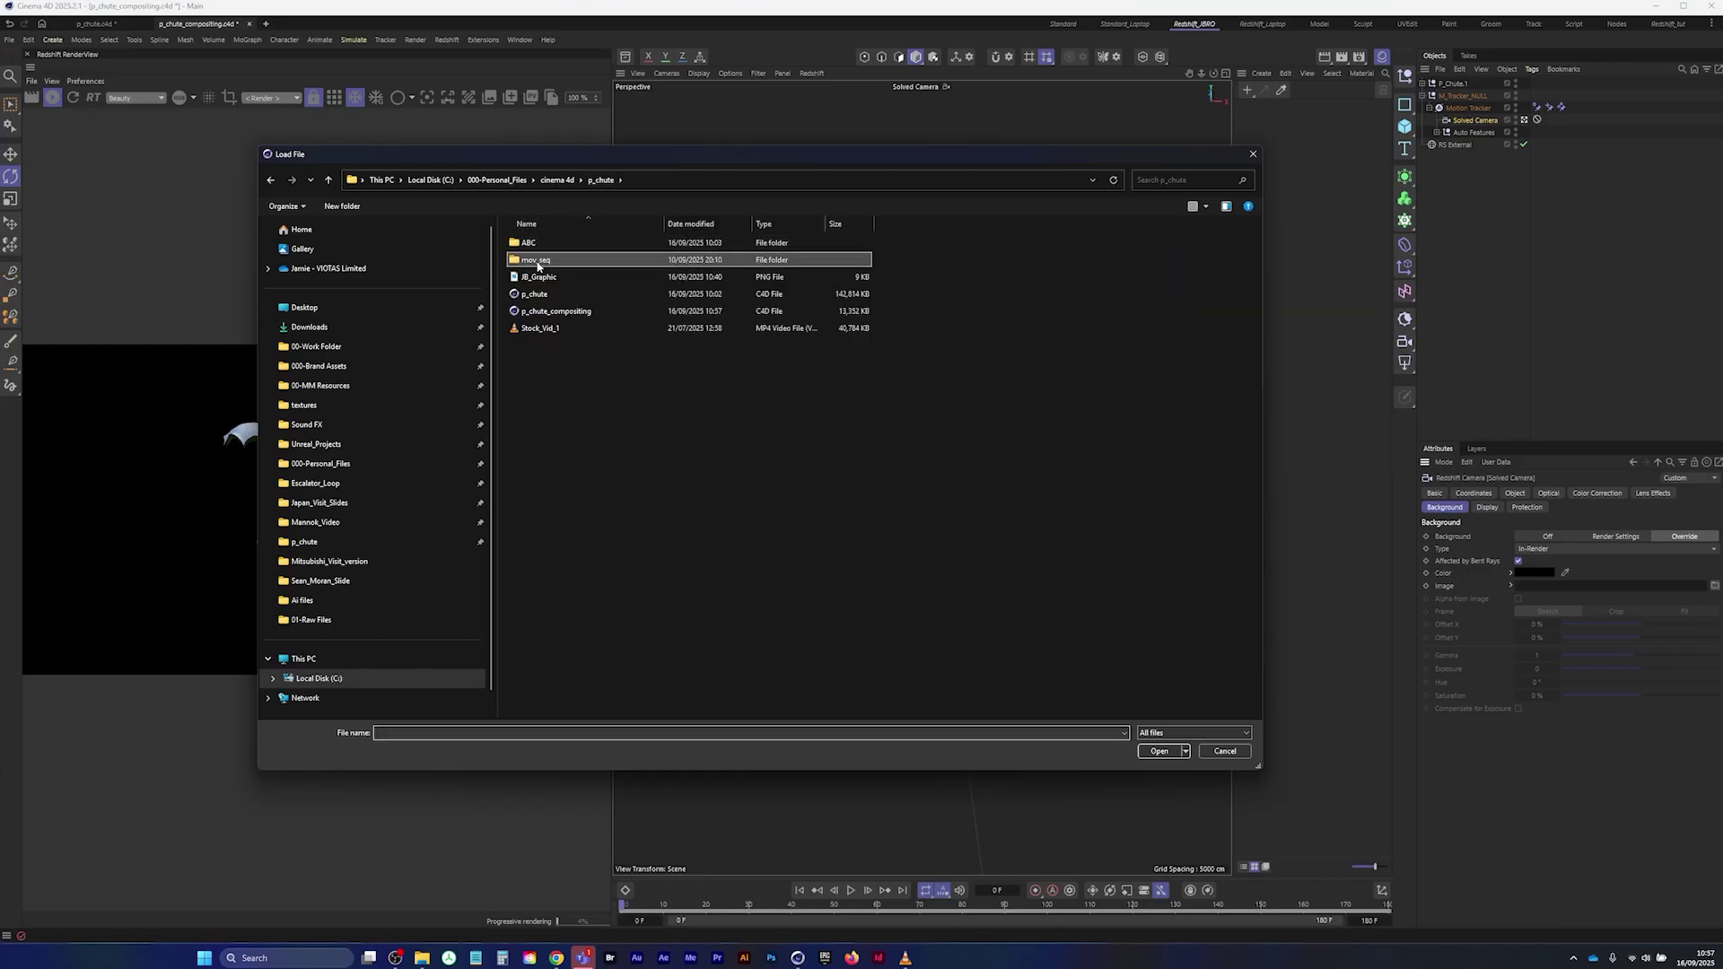
pyautogui.doubleClick(538, 263)
pyautogui.doubleClick(544, 266)
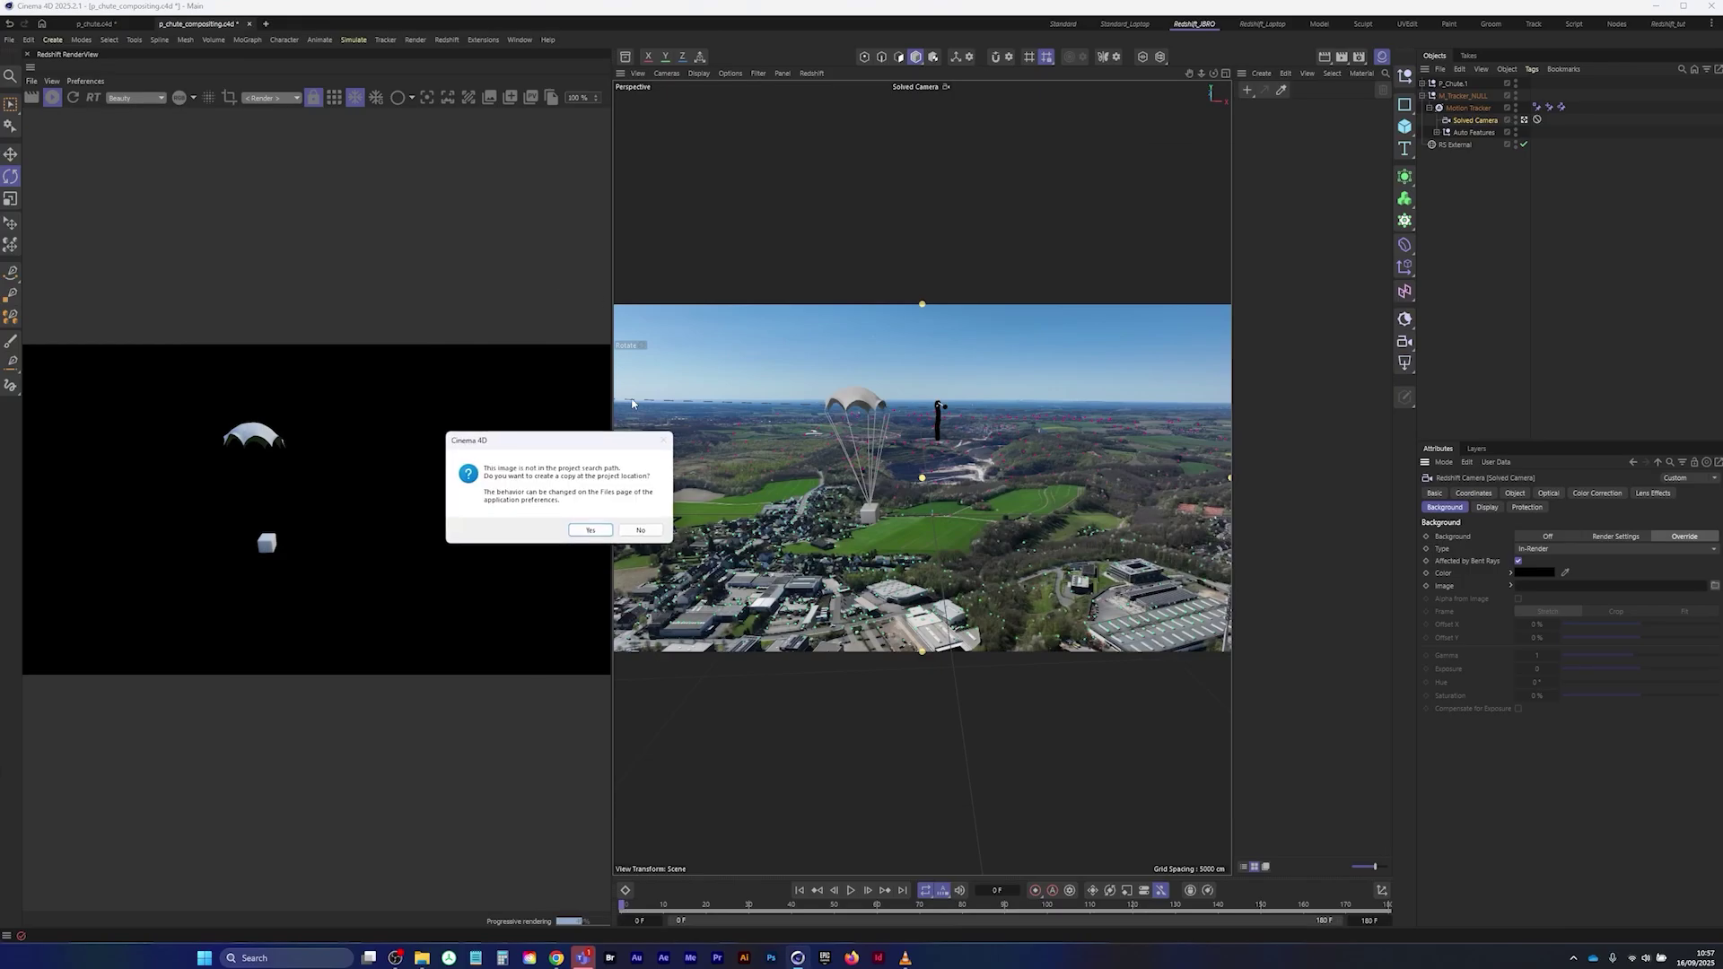
pyautogui.click(641, 530)
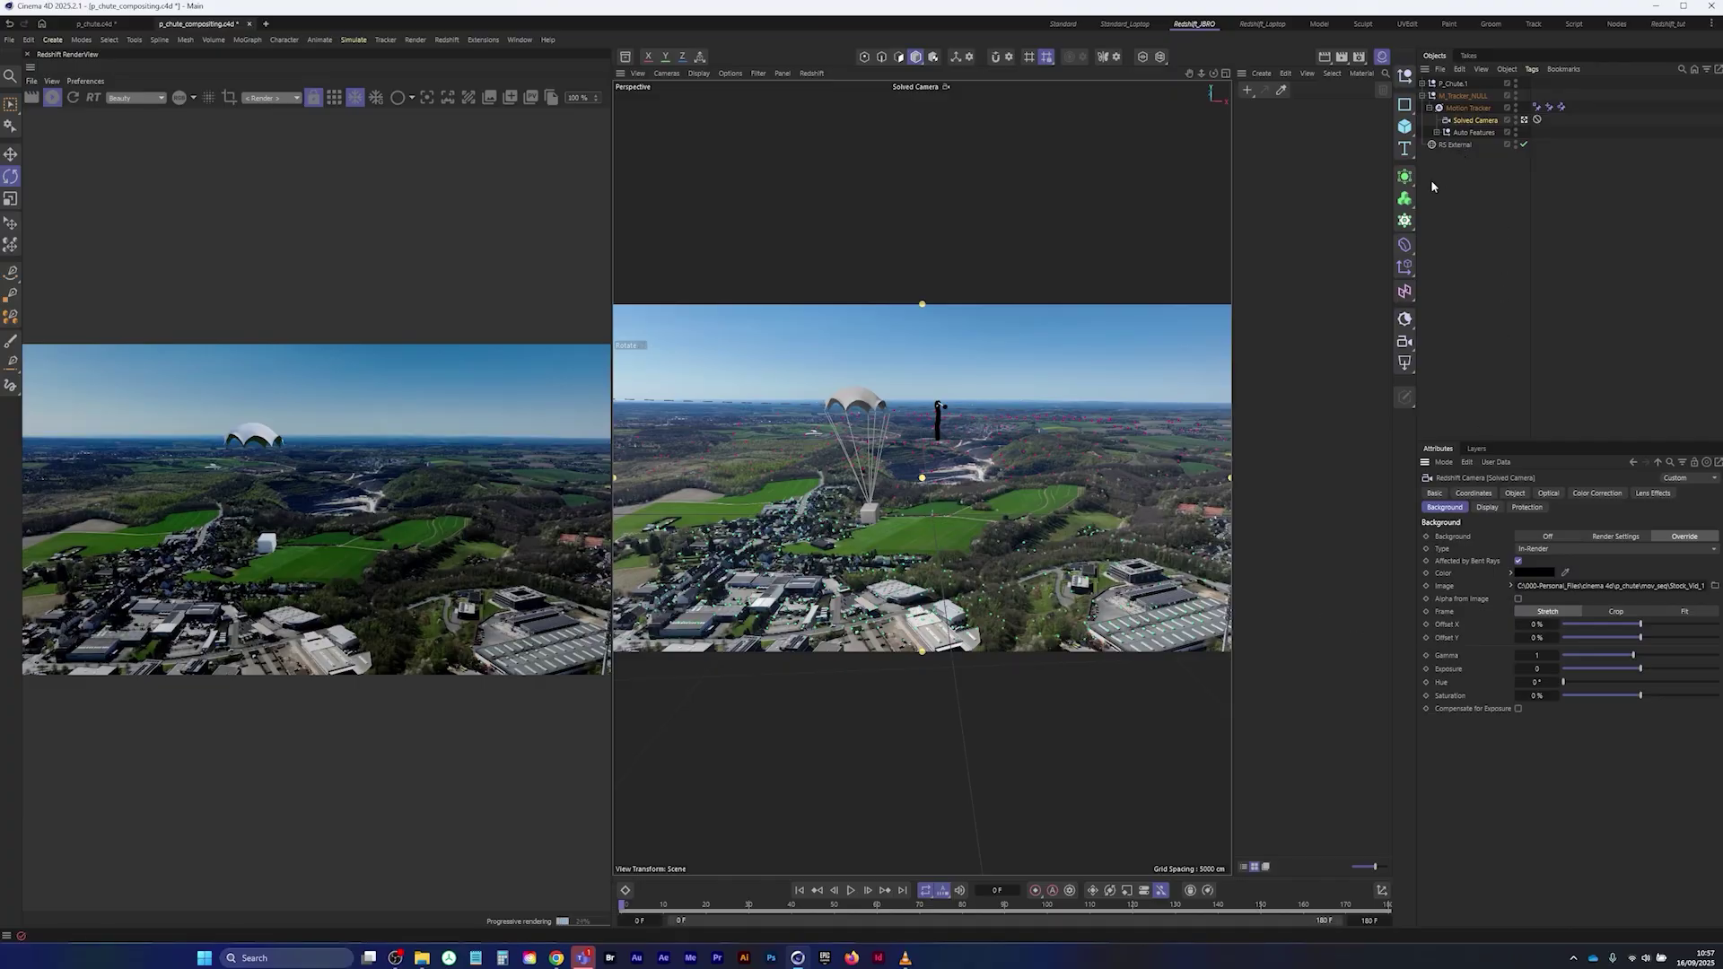
# - Play the animation to check the parachute against the rendered background, stop at frame 79 and deselect the Solved Camera
pyautogui.click(851, 891)
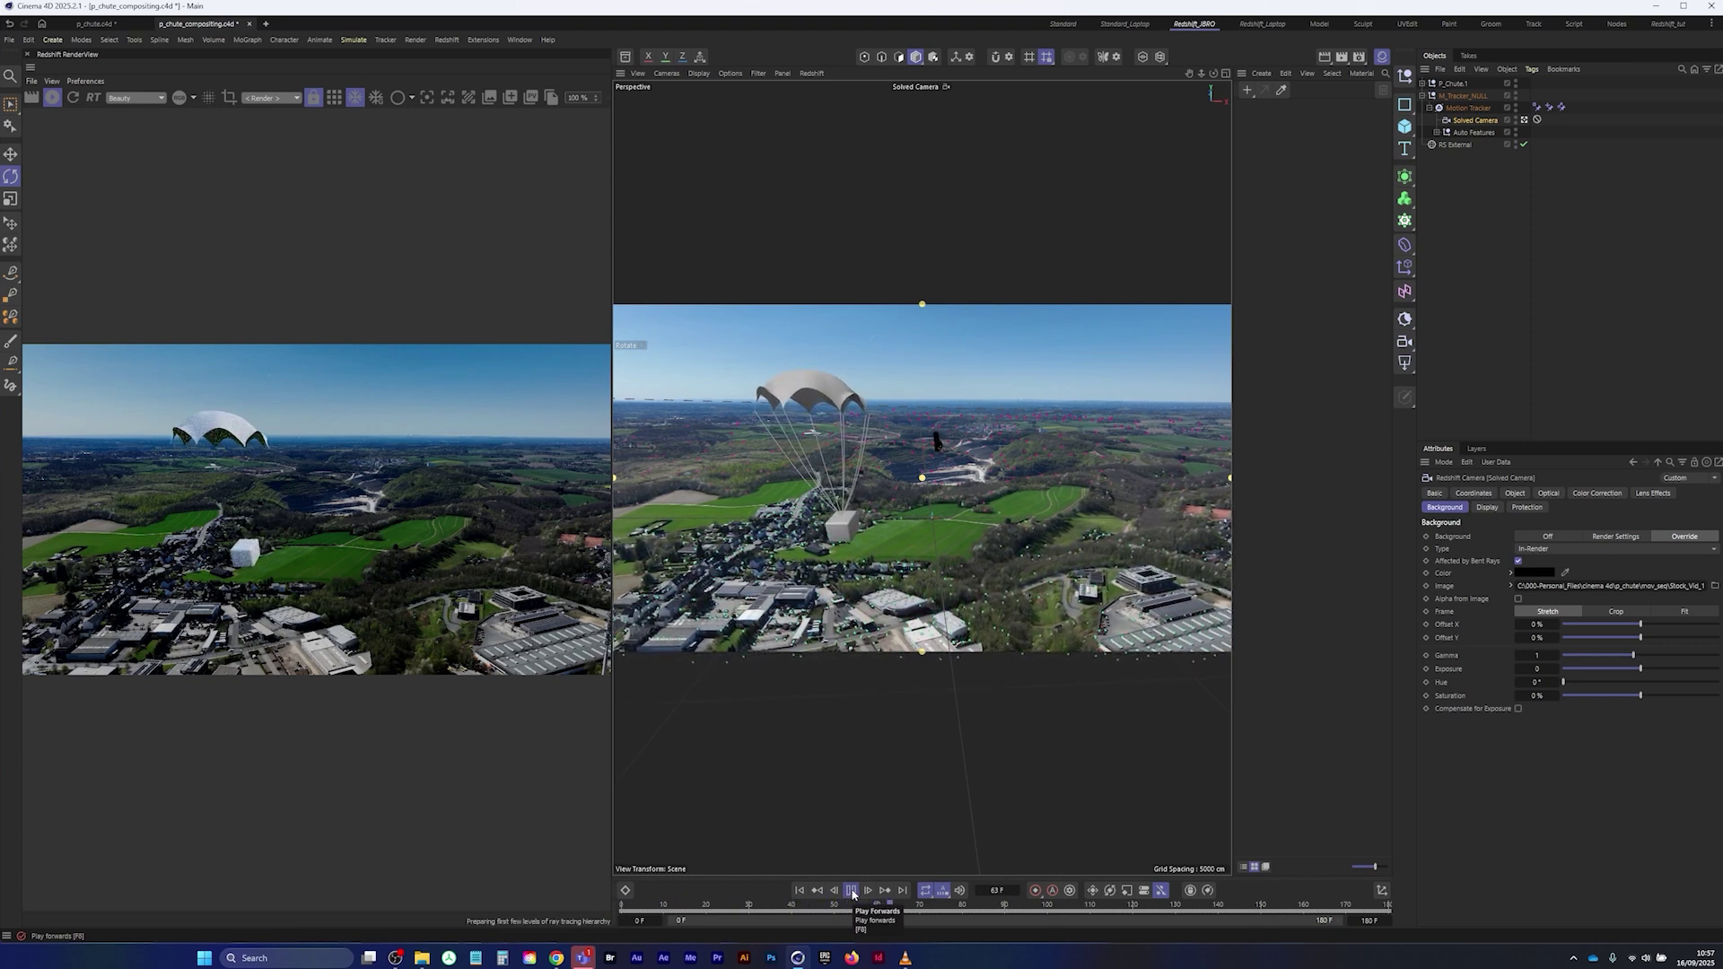
pyautogui.click(853, 891)
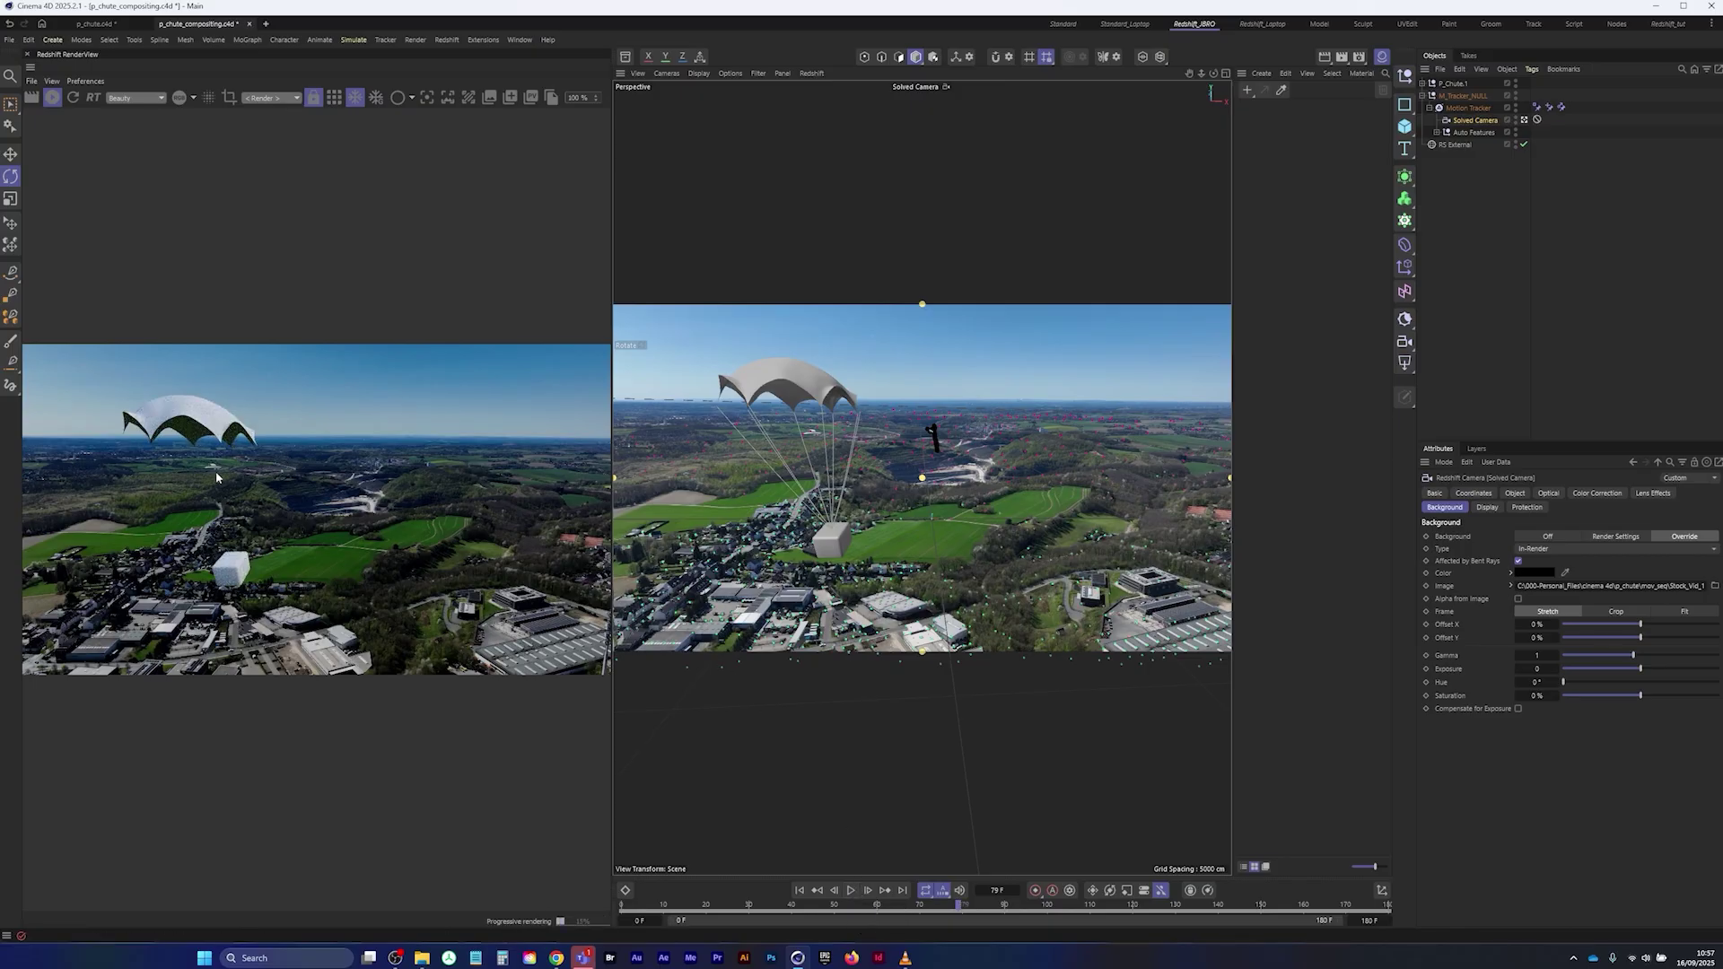
pyautogui.click(1462, 183)
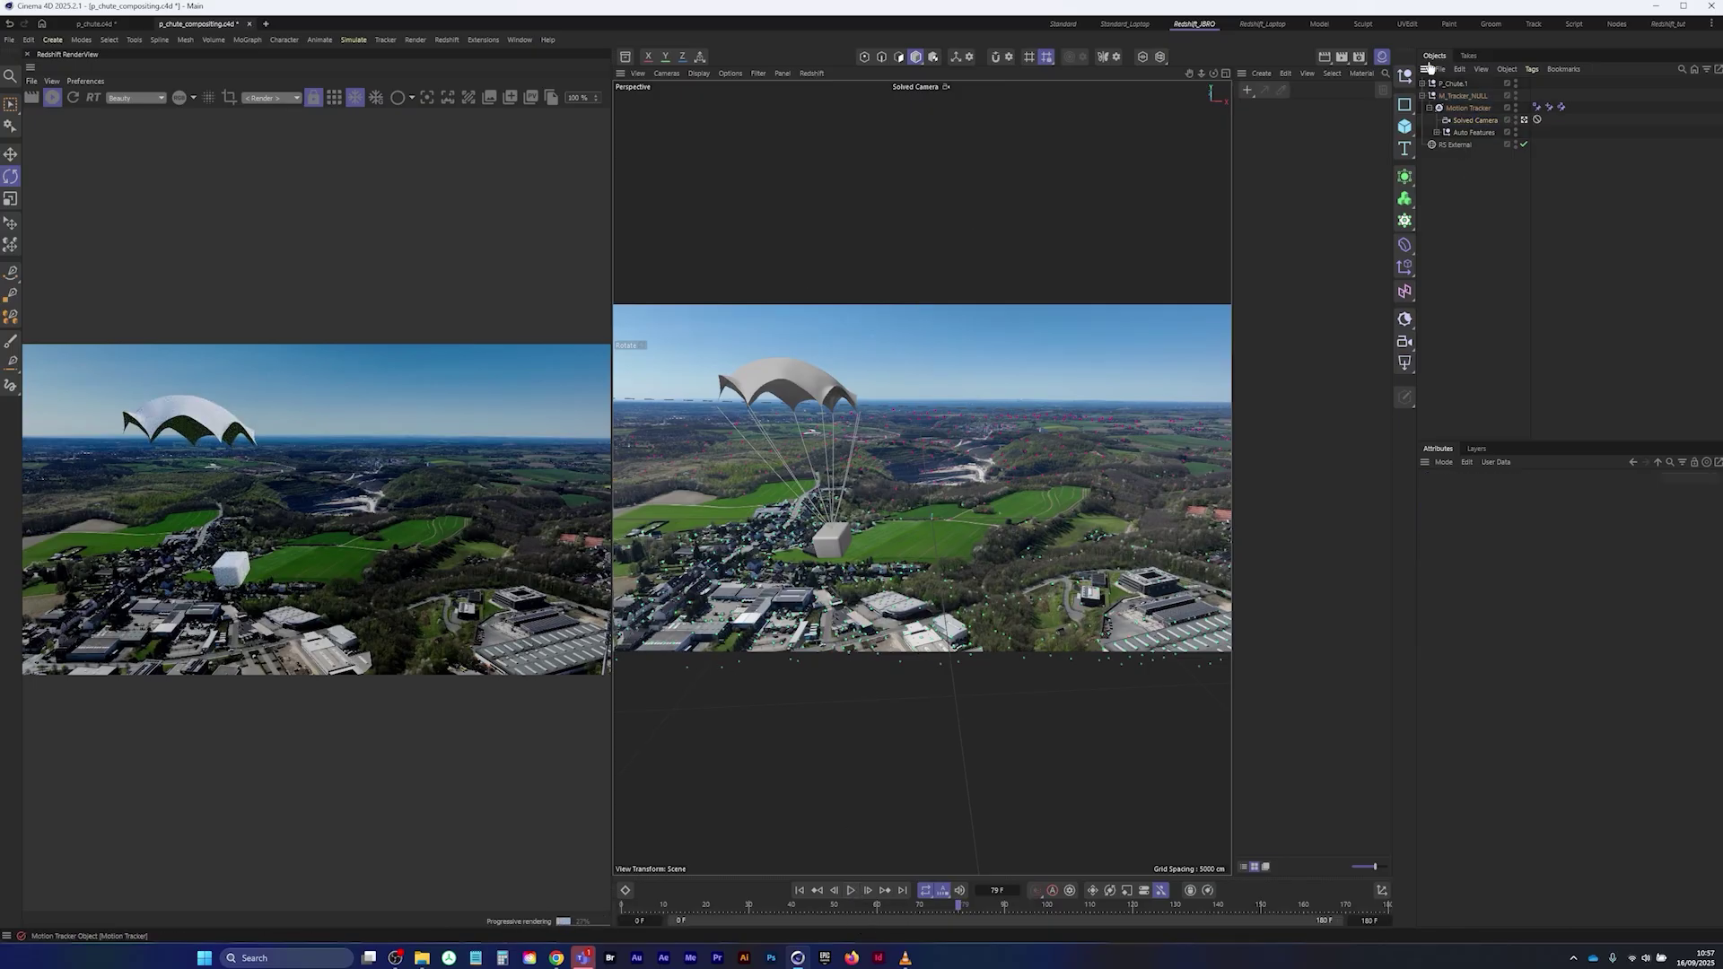
# - Expand P_Chute.1, select its Strings_Spline object and show the available generator objects
pyautogui.click(1423, 83)
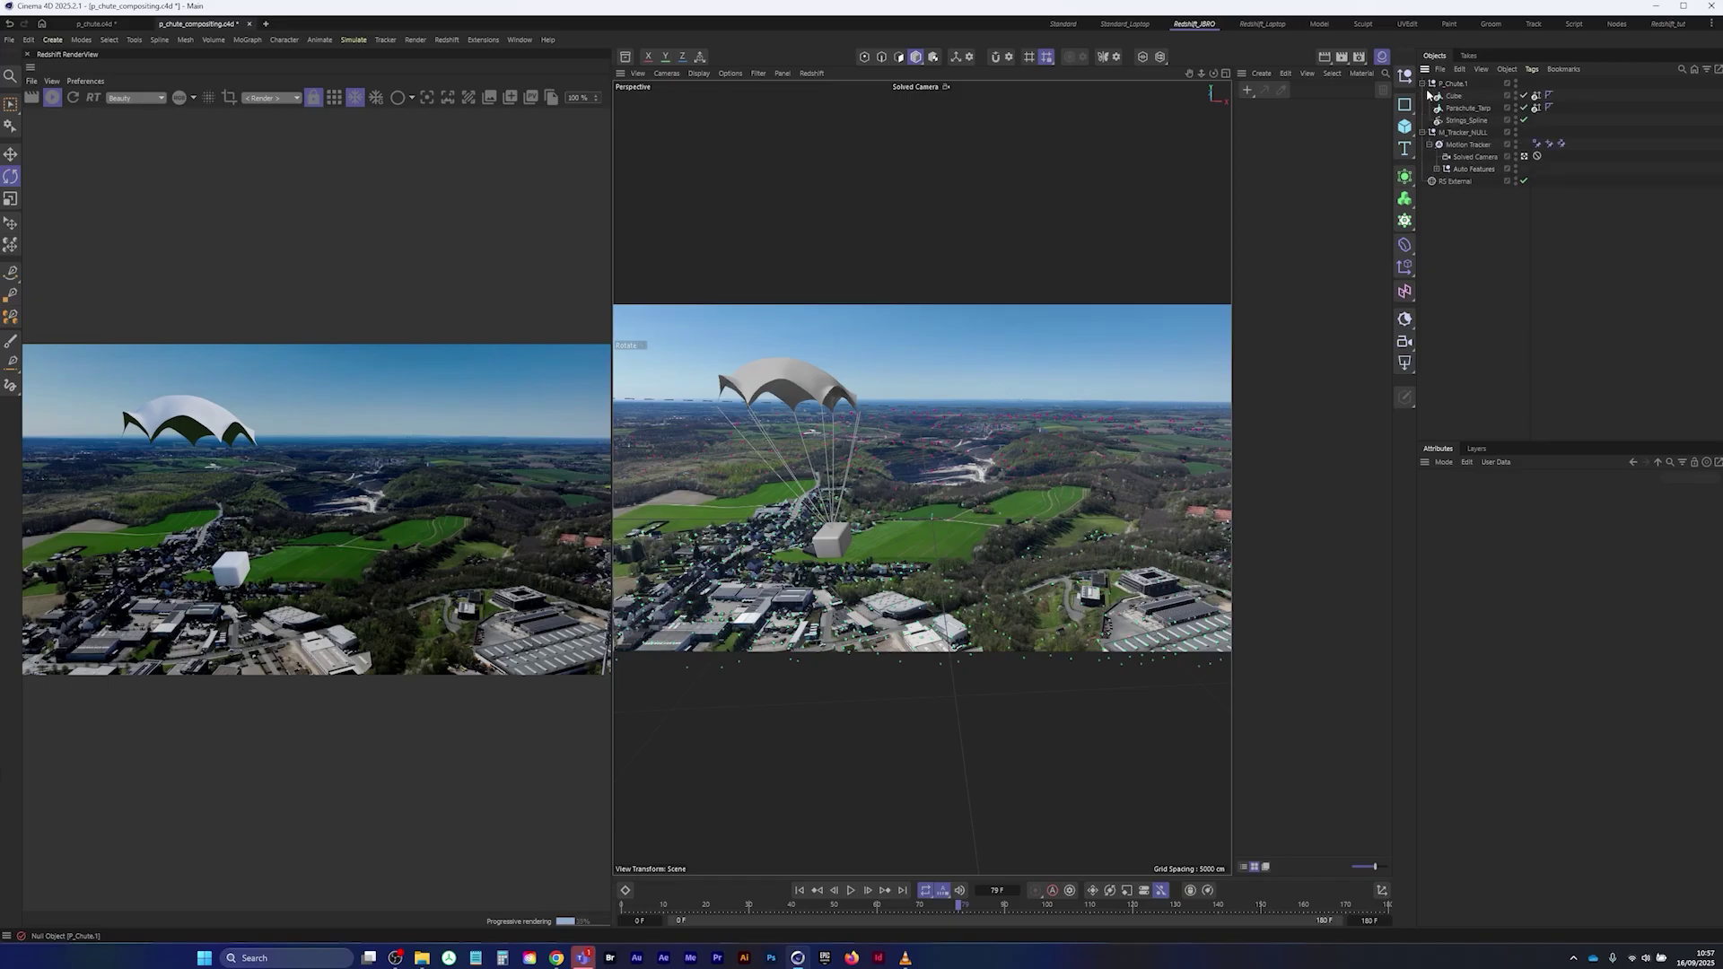
pyautogui.click(1465, 120)
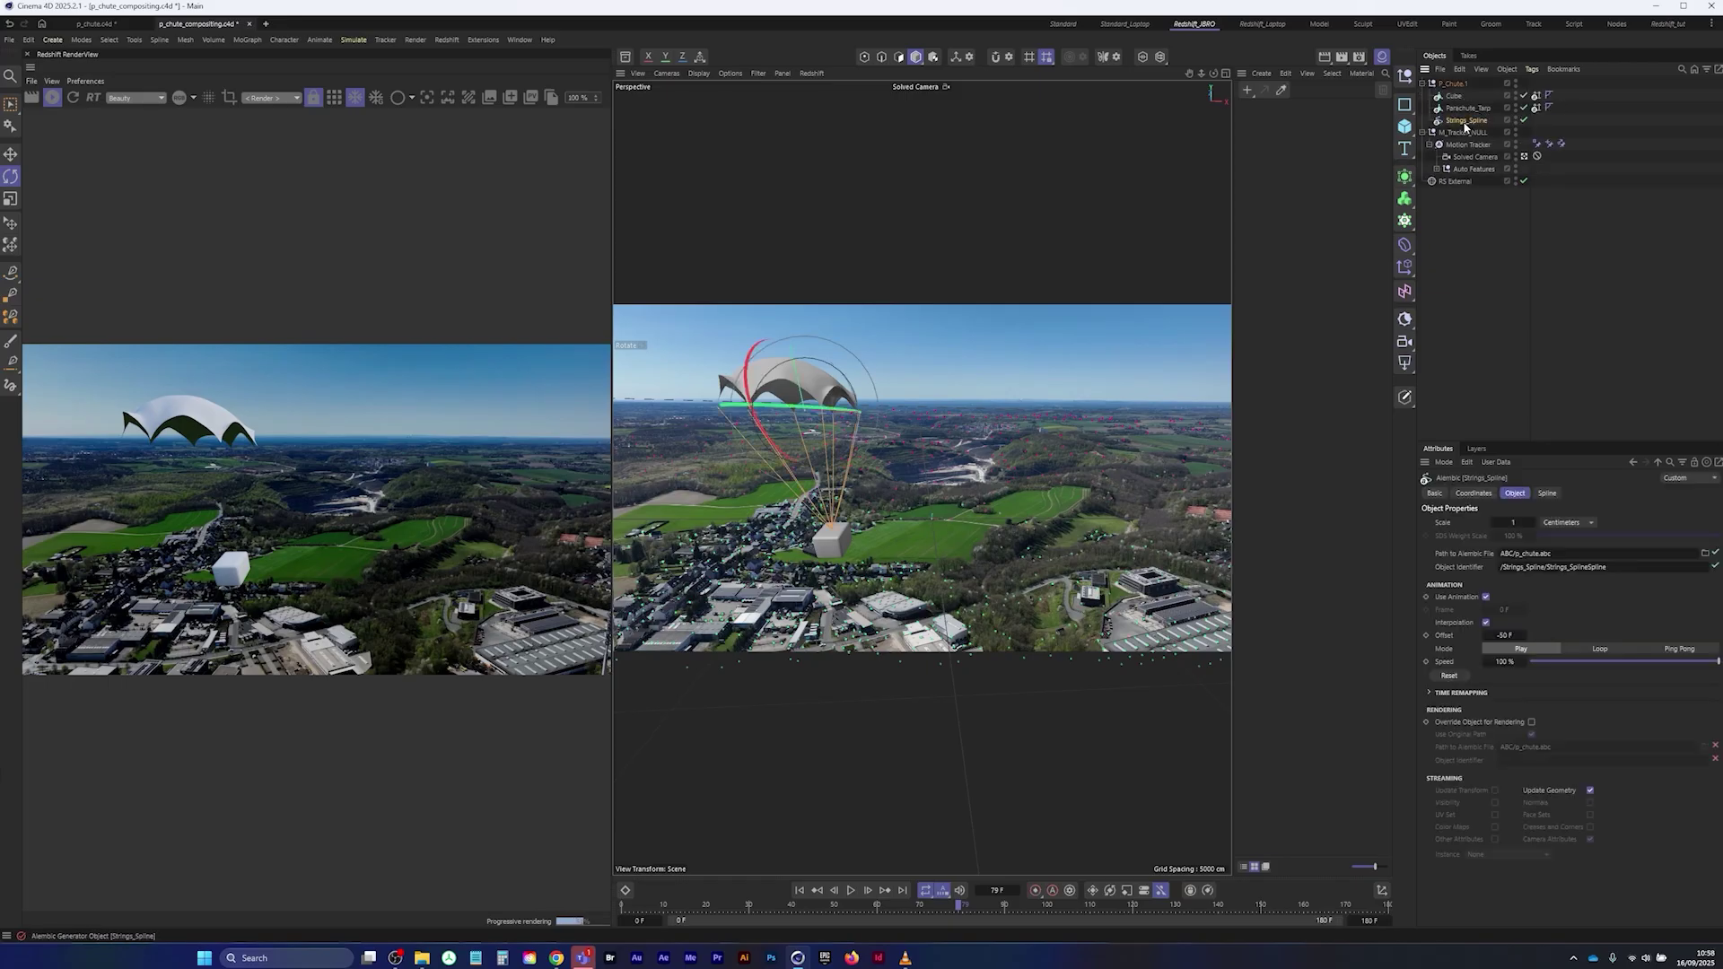
pyautogui.click(1406, 178)
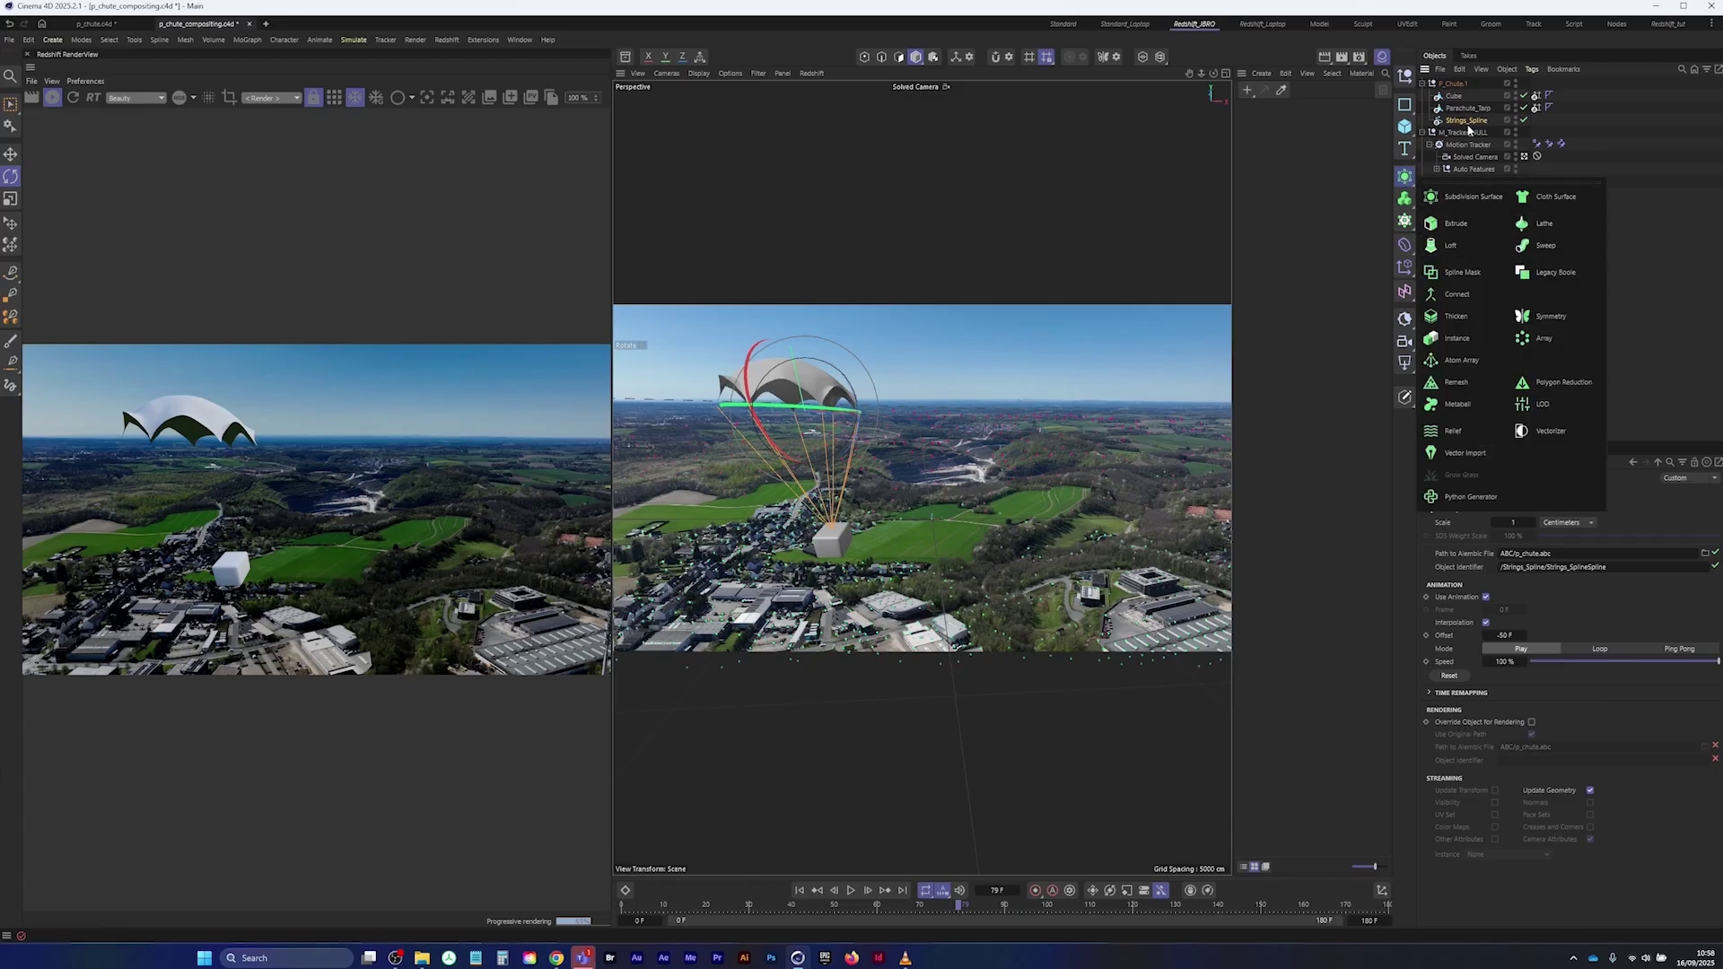
# - Put Strings_Spline under a Sweep generator and add an n-Side spline as its profile
pyautogui.keyDown('alt'); pyautogui.click(1554, 251); pyautogui.keyUp('alt')
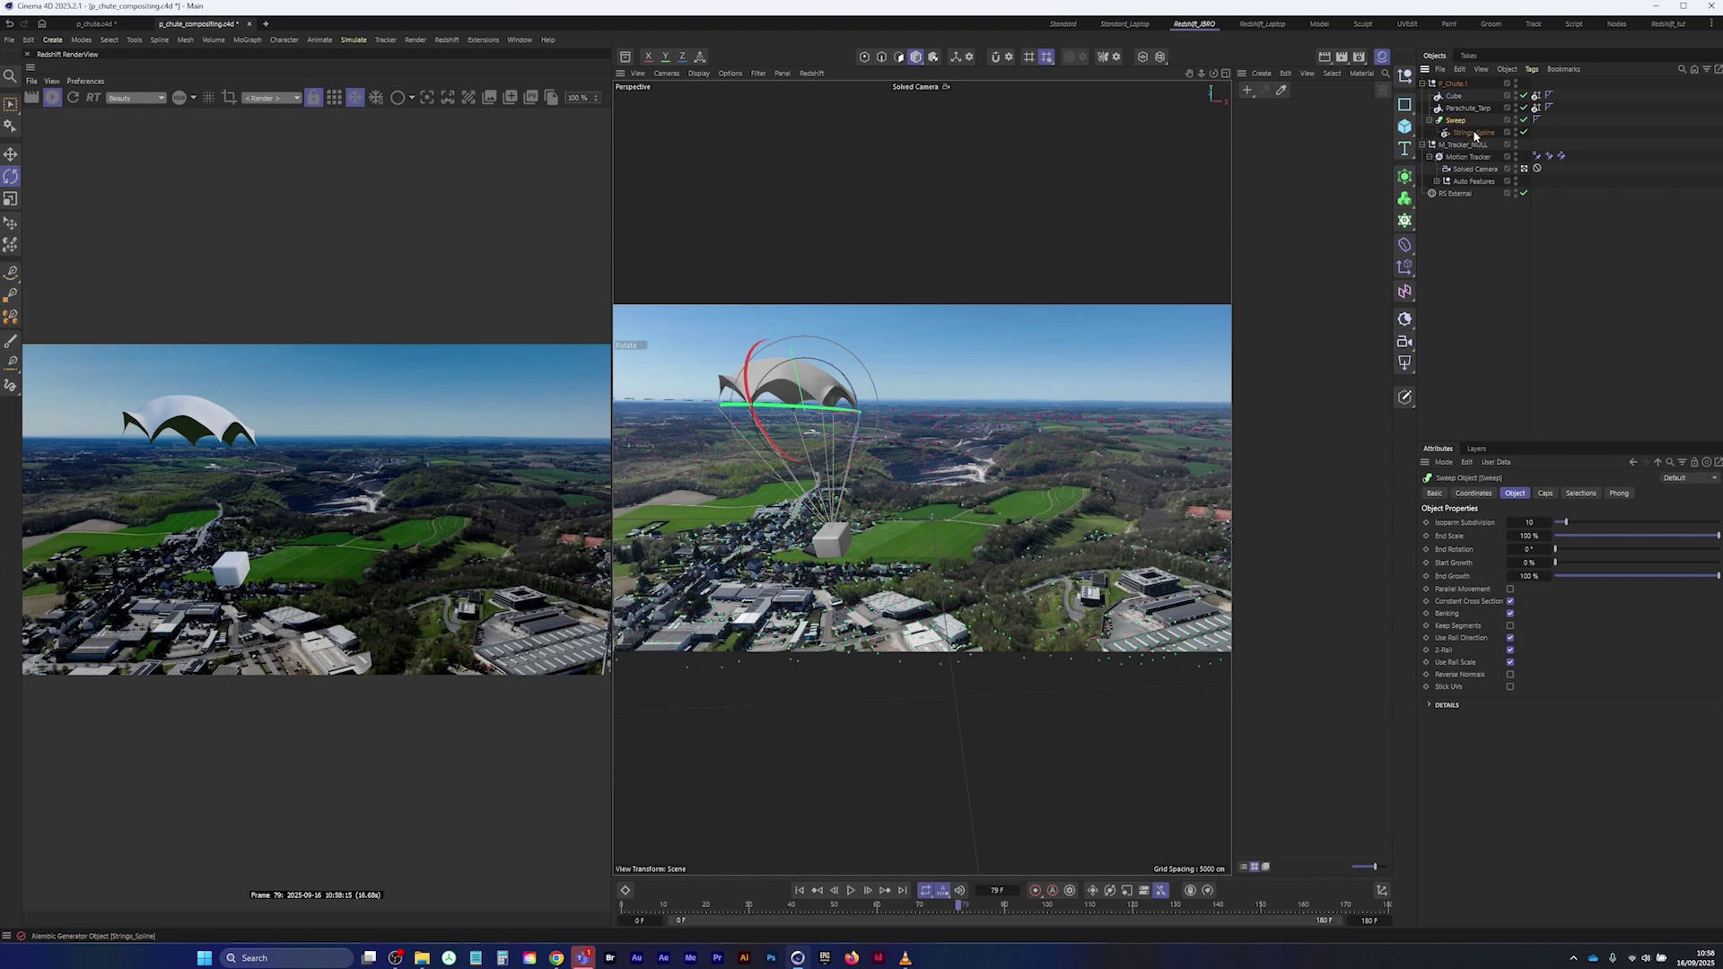
pyautogui.click(1406, 105)
pyautogui.keyDown('shift'); pyautogui.moveTo(1406, 108); pyautogui.dragTo(1528, 150); pyautogui.keyUp('shift')
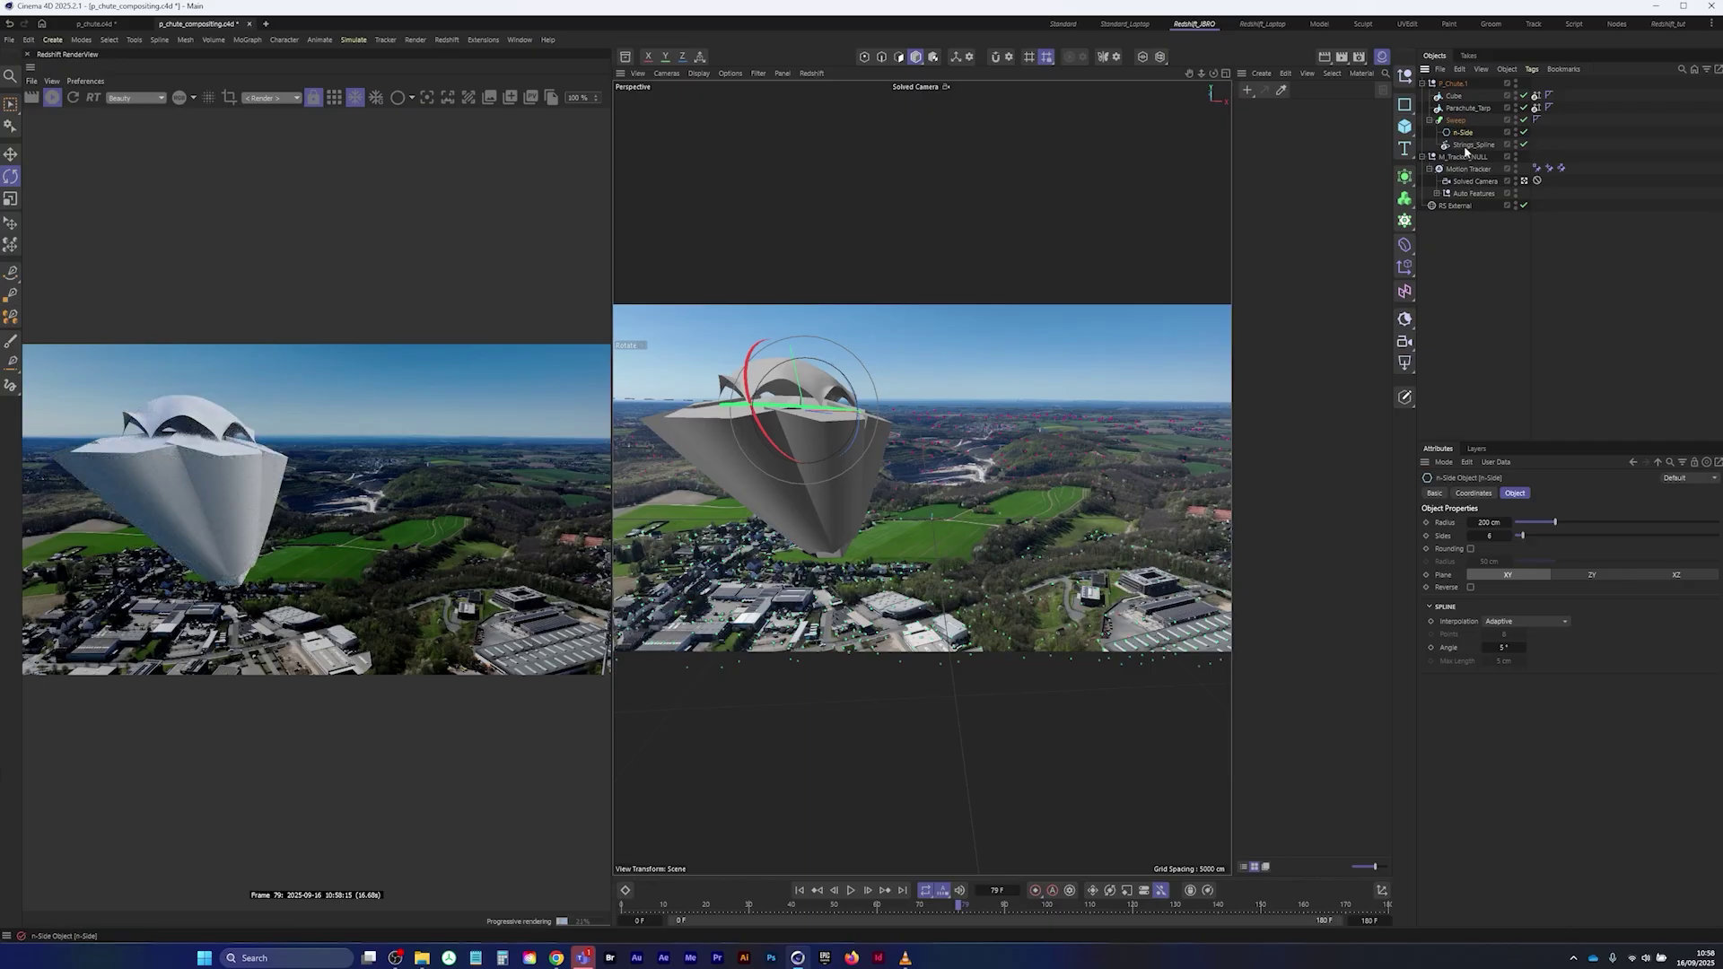
# - Set the n-Side profile's radius to 1 cm to thin the parachute strings
pyautogui.moveTo(1493, 526); pyautogui.dragTo(1361, 535)
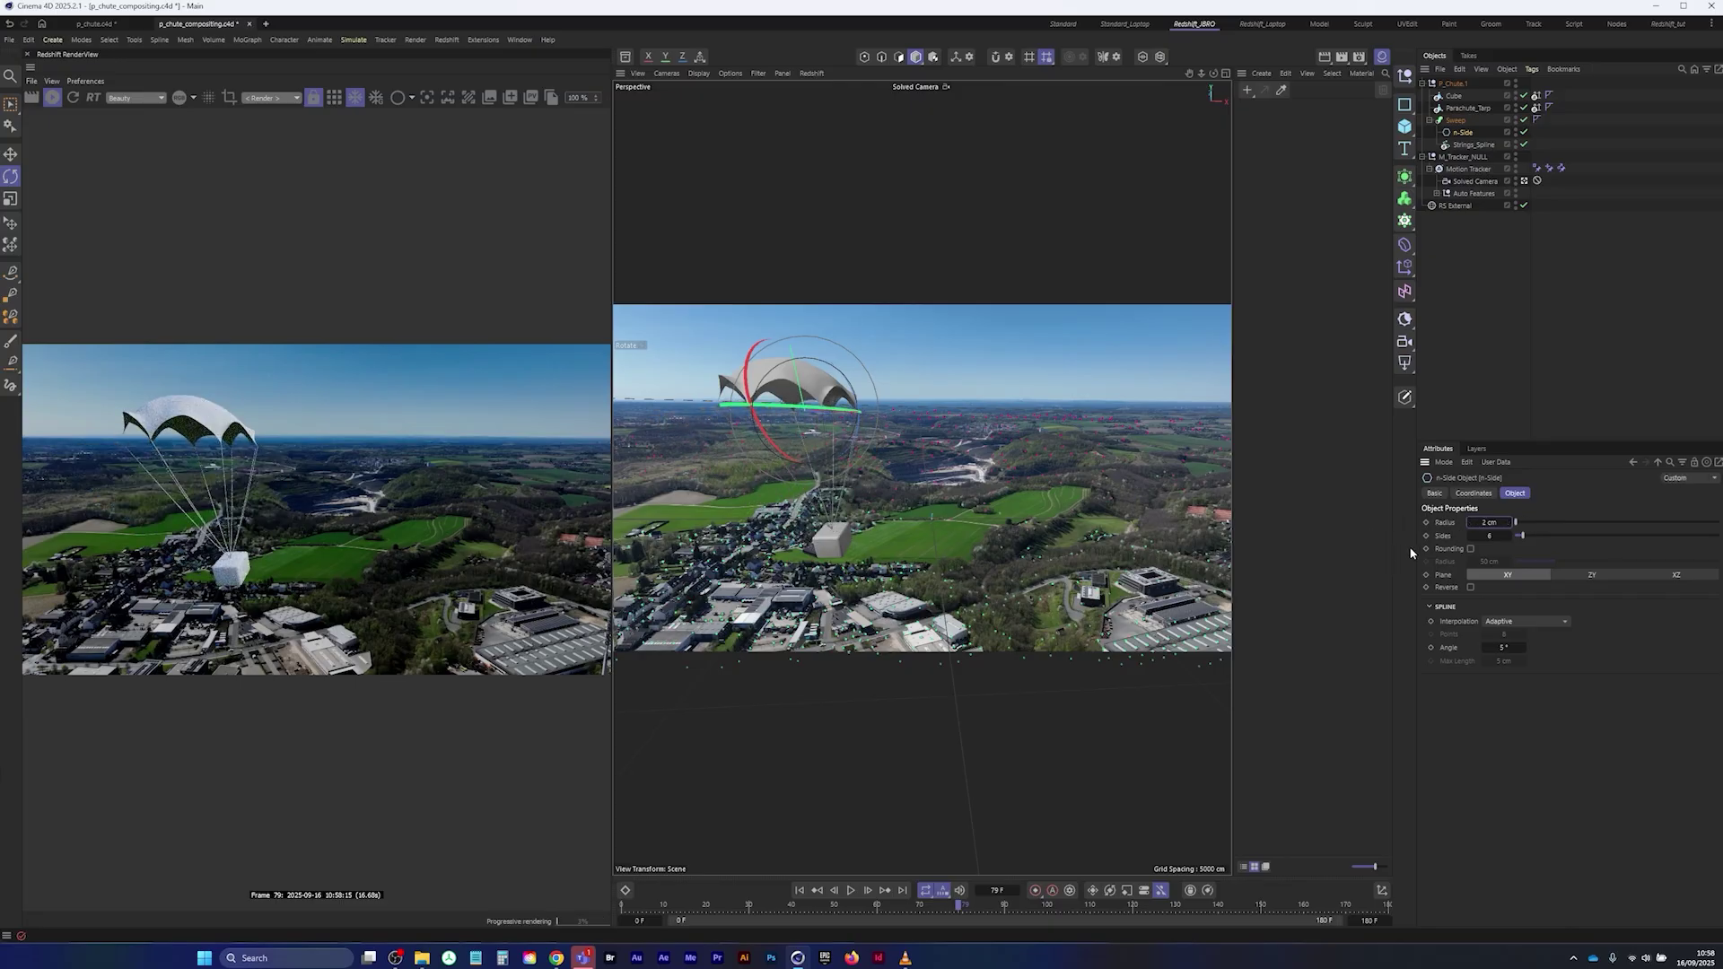
pyautogui.click(1503, 523)
pyautogui.write('1')
pyautogui.press('Return')
# - Switch the viewport to the Default Camera and frame the whole parachute with its cube
pyautogui.click(920, 88)
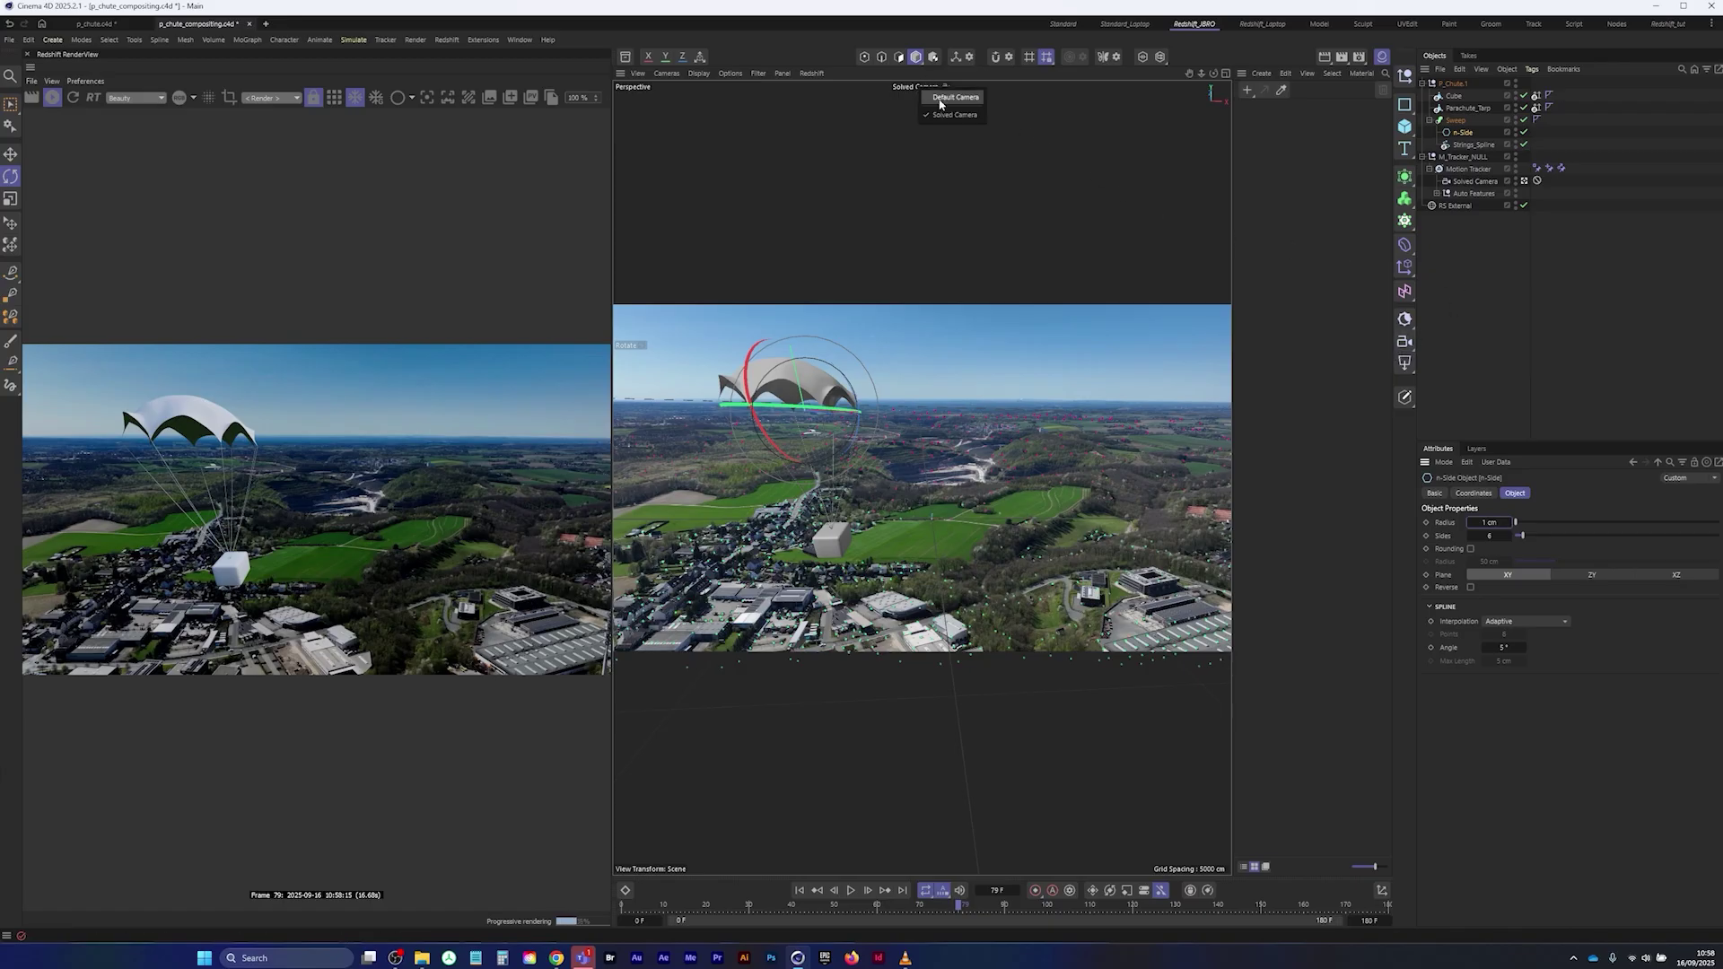
pyautogui.click(933, 102)
pyautogui.keyDown('alt'); pyautogui.moveTo(948, 392); pyautogui.dragTo(891, 536); pyautogui.keyUp('alt')
pyautogui.scroll(5, 888, 485)
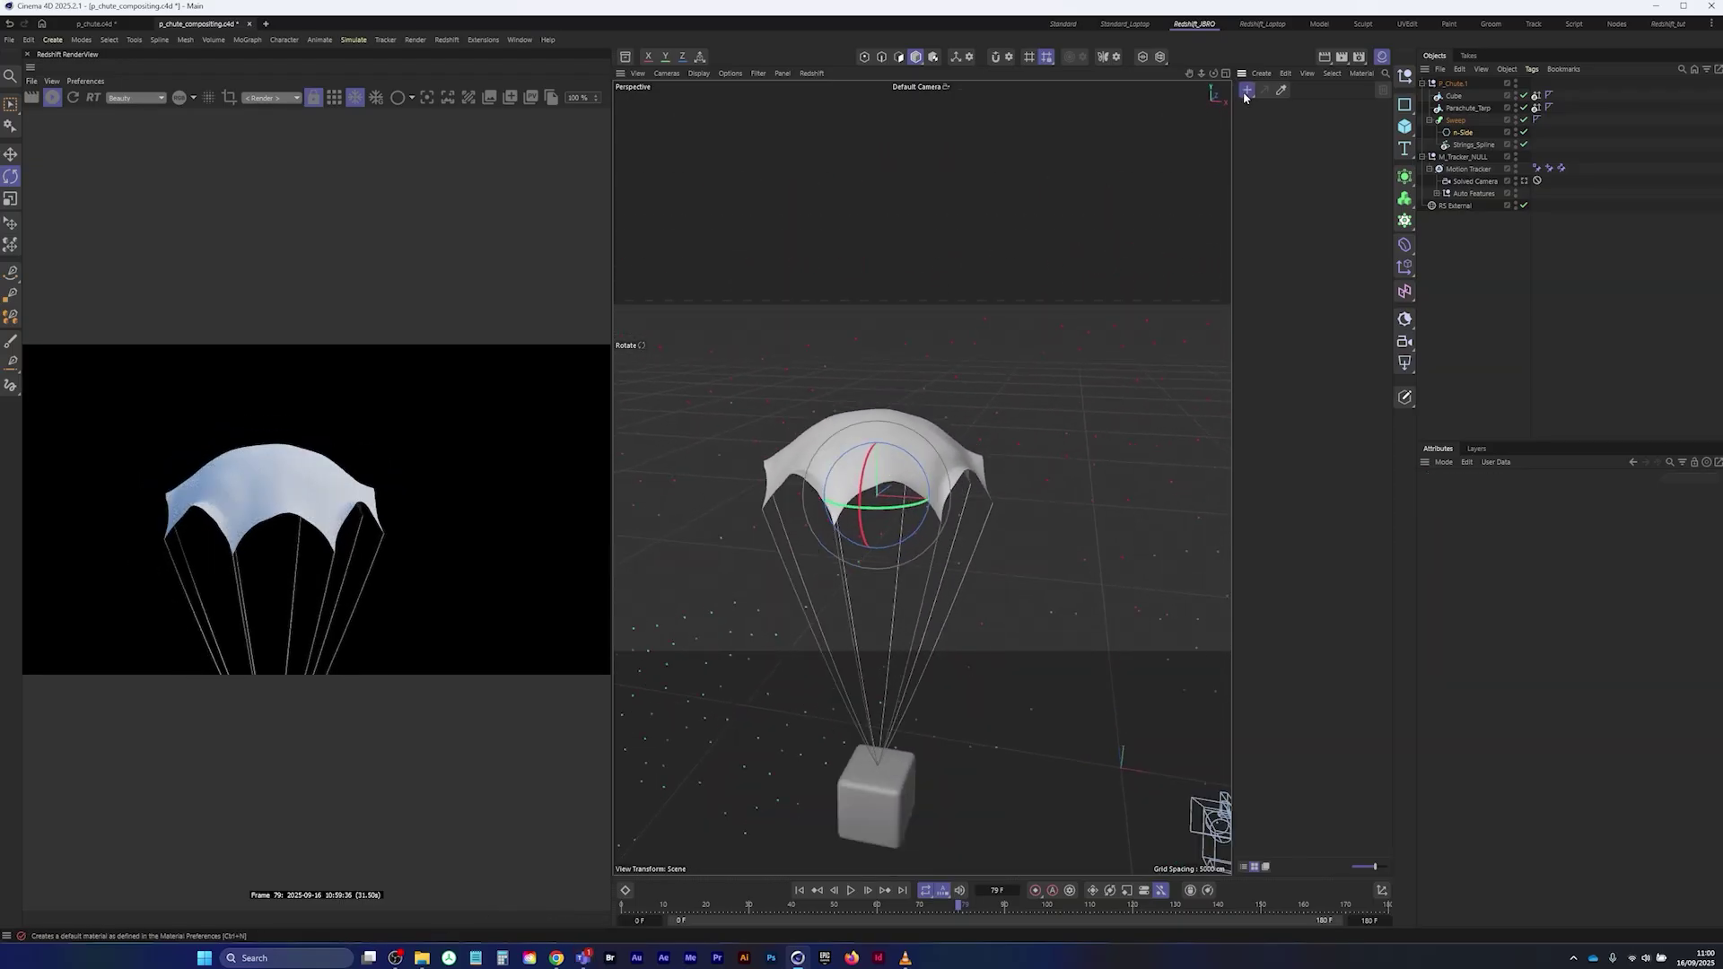
# - Create a Redshift standard material named "tarp" and apply it to the Parachute_Tarp object
pyautogui.click(1248, 90)
pyautogui.click(1310, 235)
pyautogui.doubleClick(1249, 143)
pyautogui.press('BackSpace')
pyautogui.press('Return')
pyautogui.moveTo(1253, 119); pyautogui.dragTo(1477, 109)
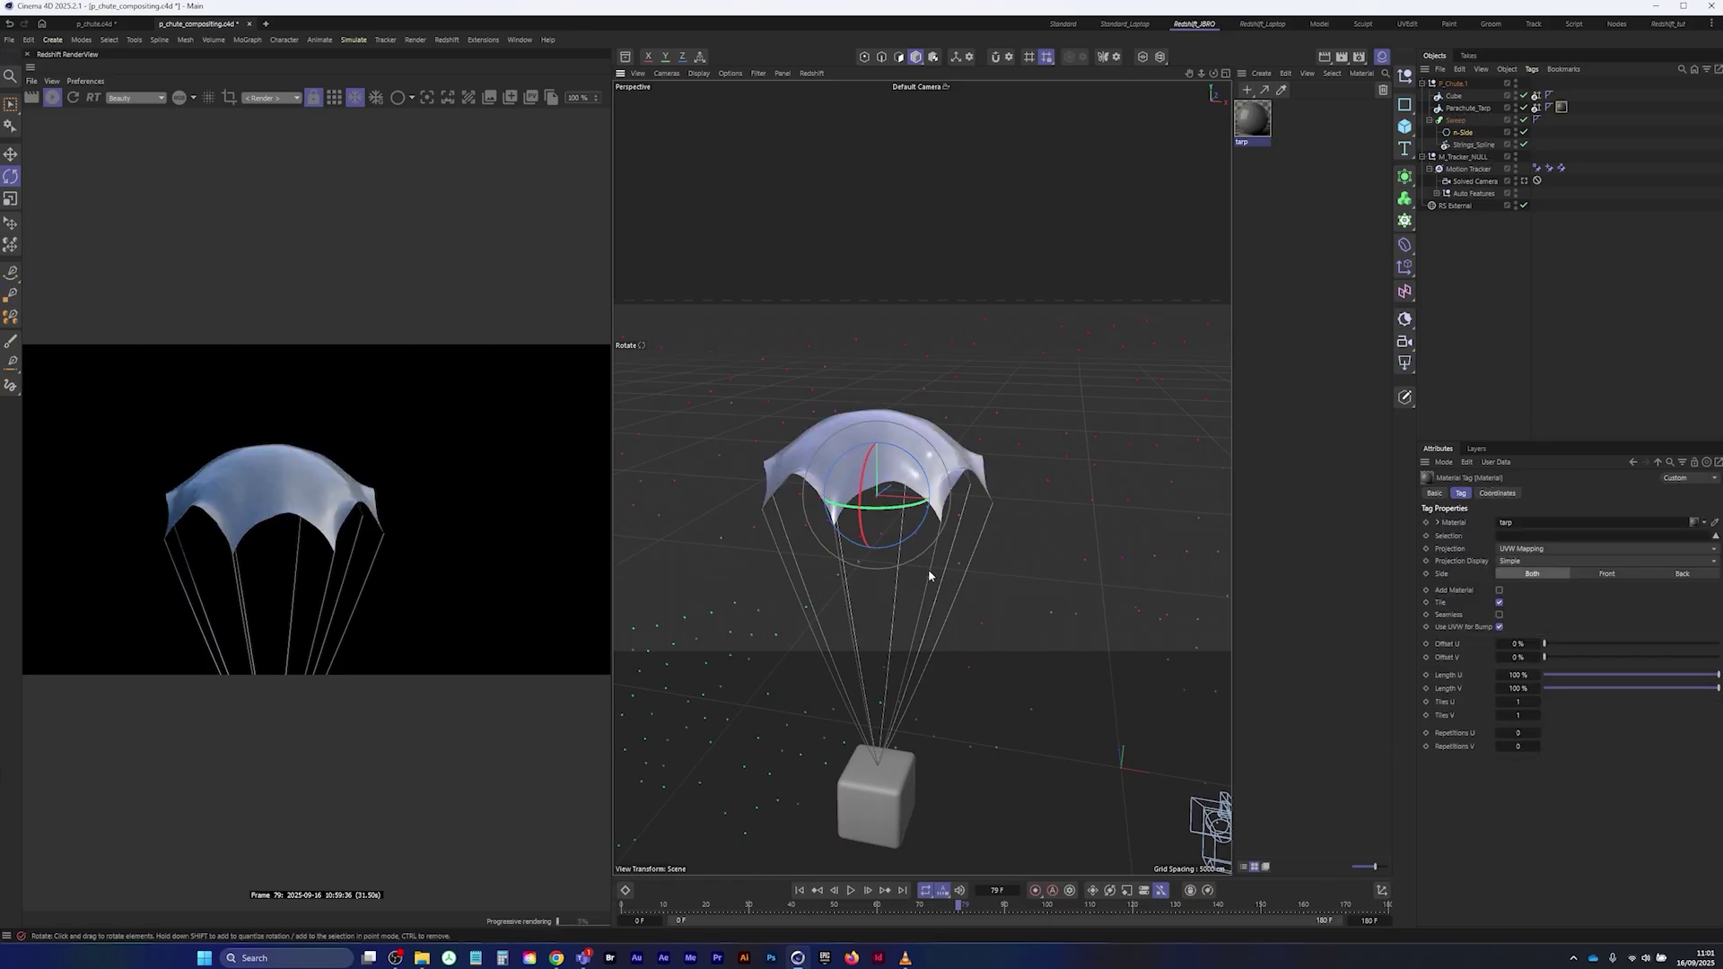
# - Set the tarp material's reflection weight to about 0.441 and its reflection roughness to about 0.221
pyautogui.scroll(5, 929, 440)
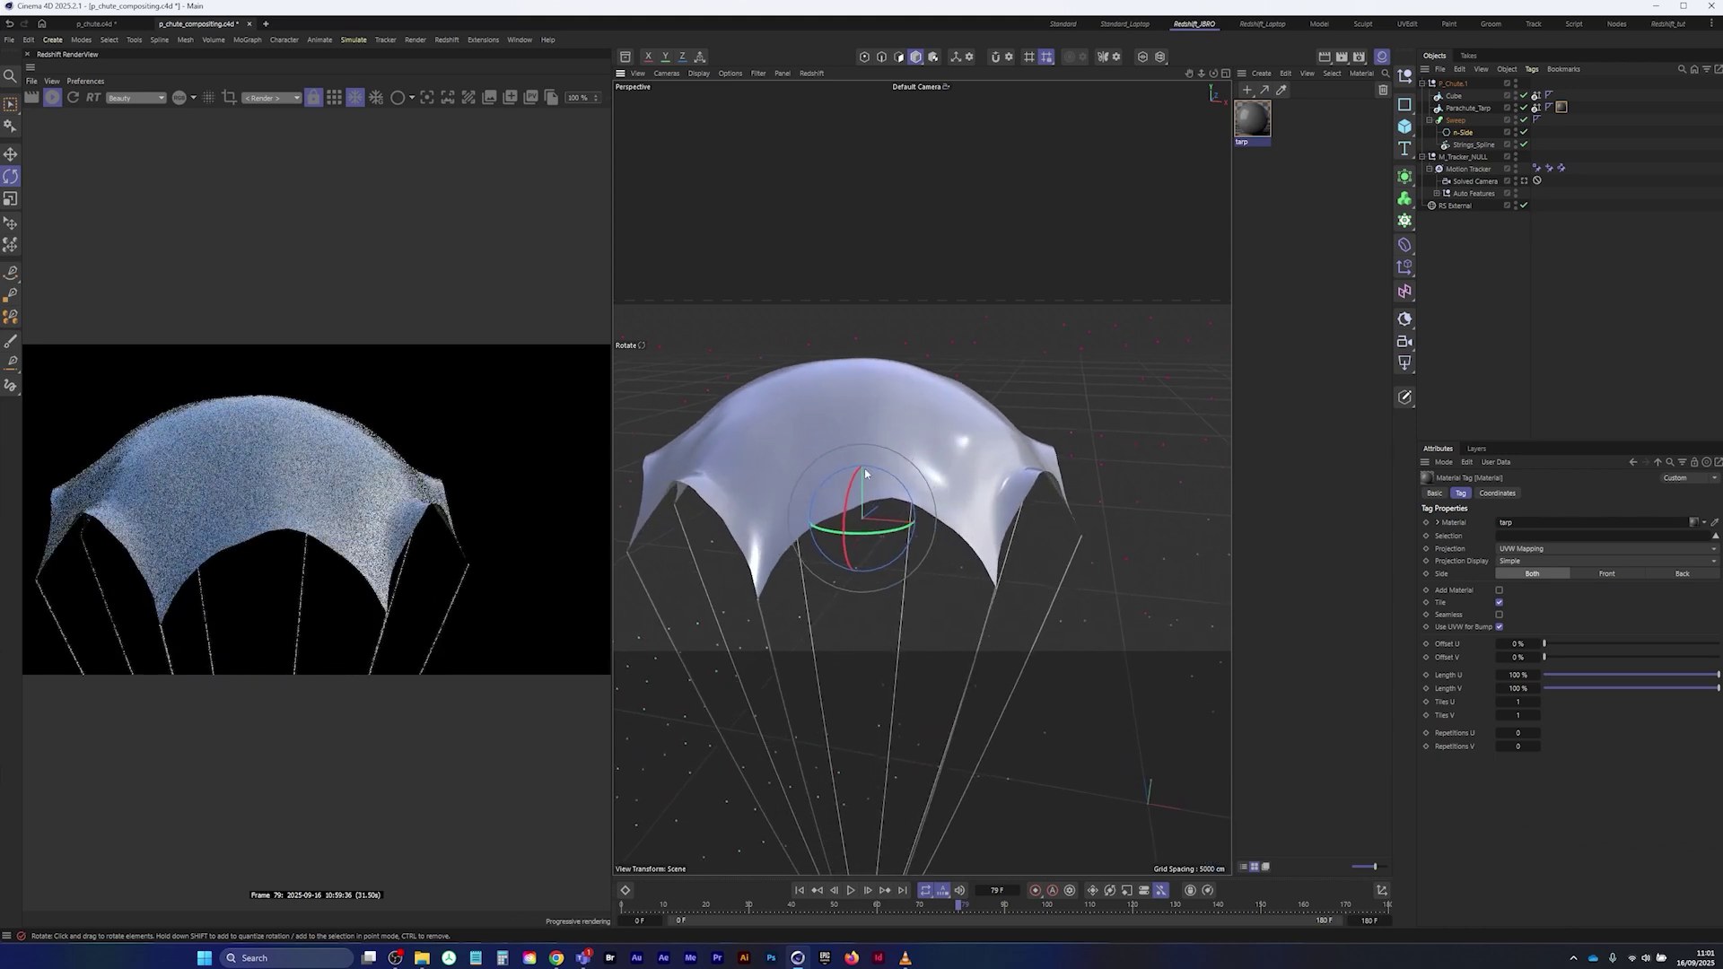
pyautogui.keyDown('alt'); pyautogui.moveTo(864, 469); pyautogui.dragTo(901, 477, button='middle'); pyautogui.keyUp('alt')
pyautogui.scroll(1, 903, 472)
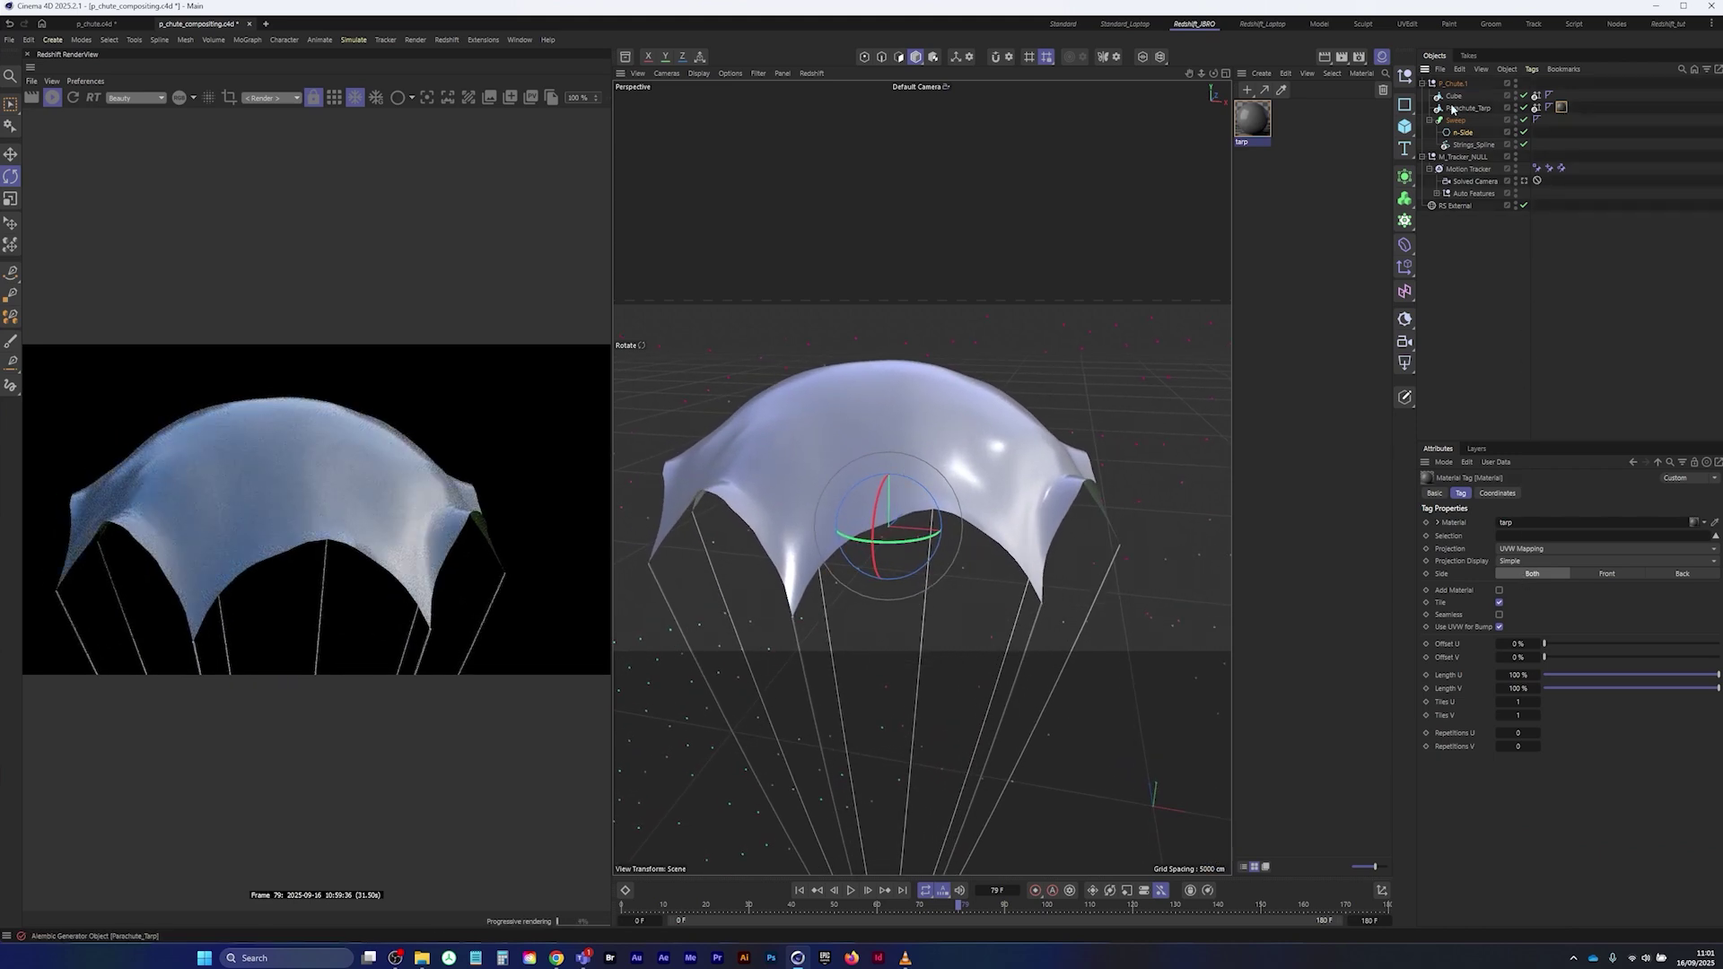
pyautogui.click(1255, 124)
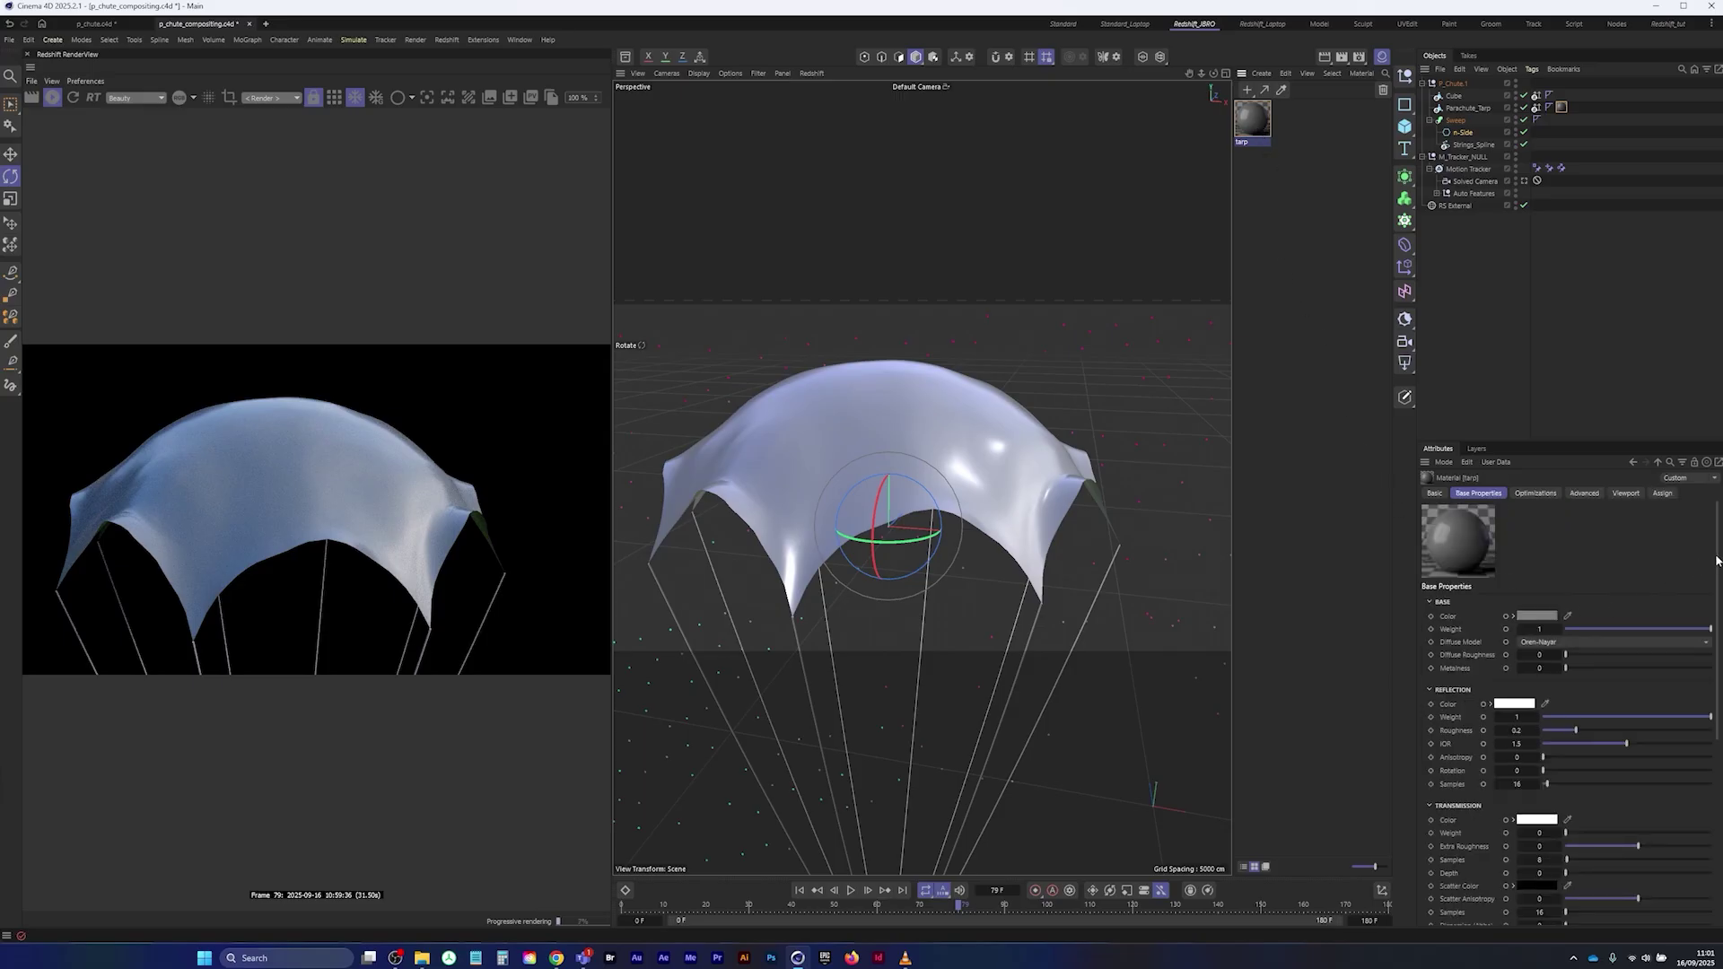
pyautogui.scroll(-3, 1609, 619)
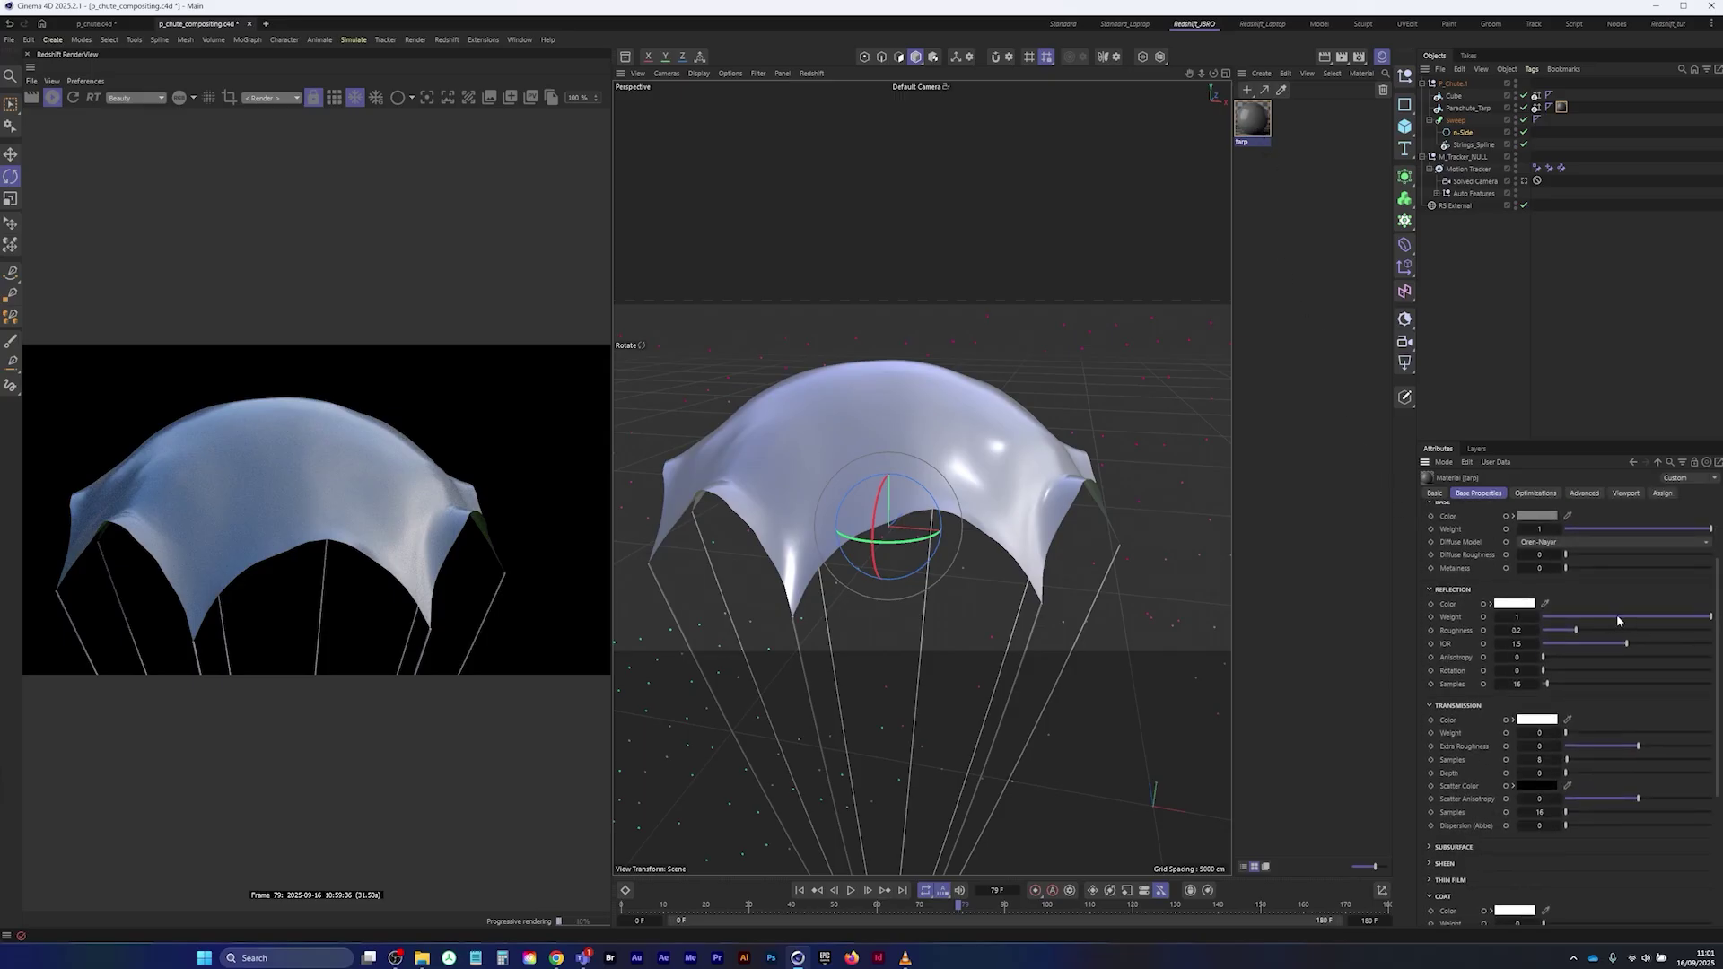
pyautogui.click(1617, 618)
pyautogui.click(1632, 631)
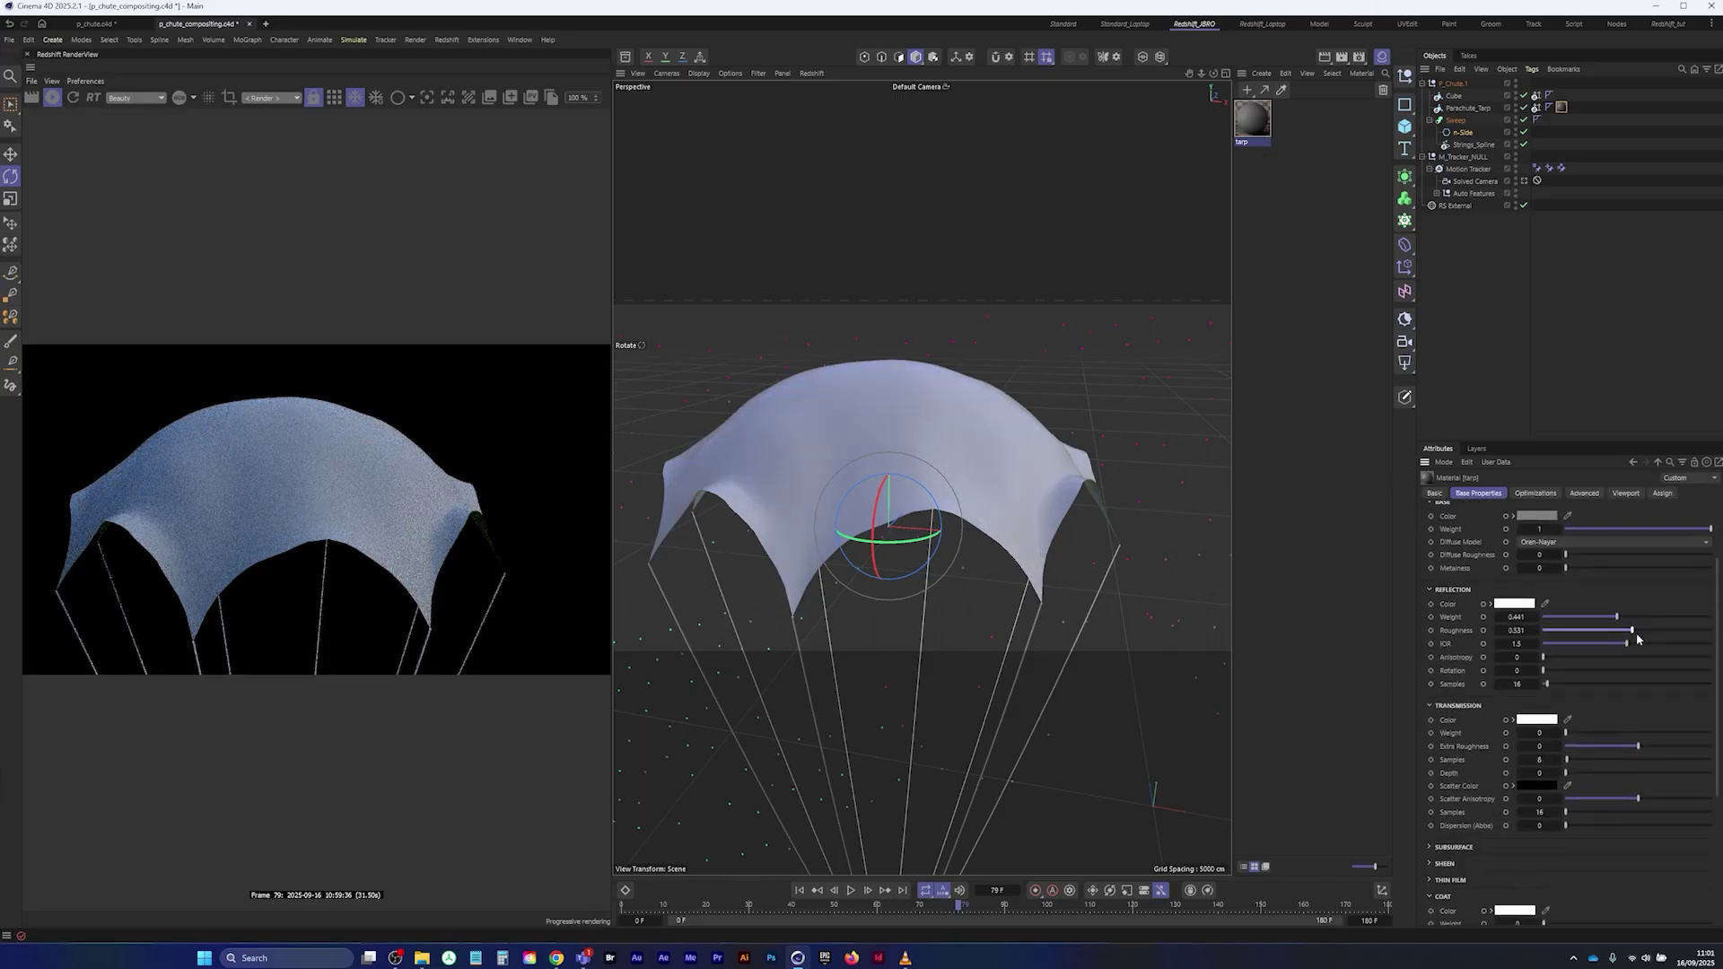
pyautogui.click(1578, 631)
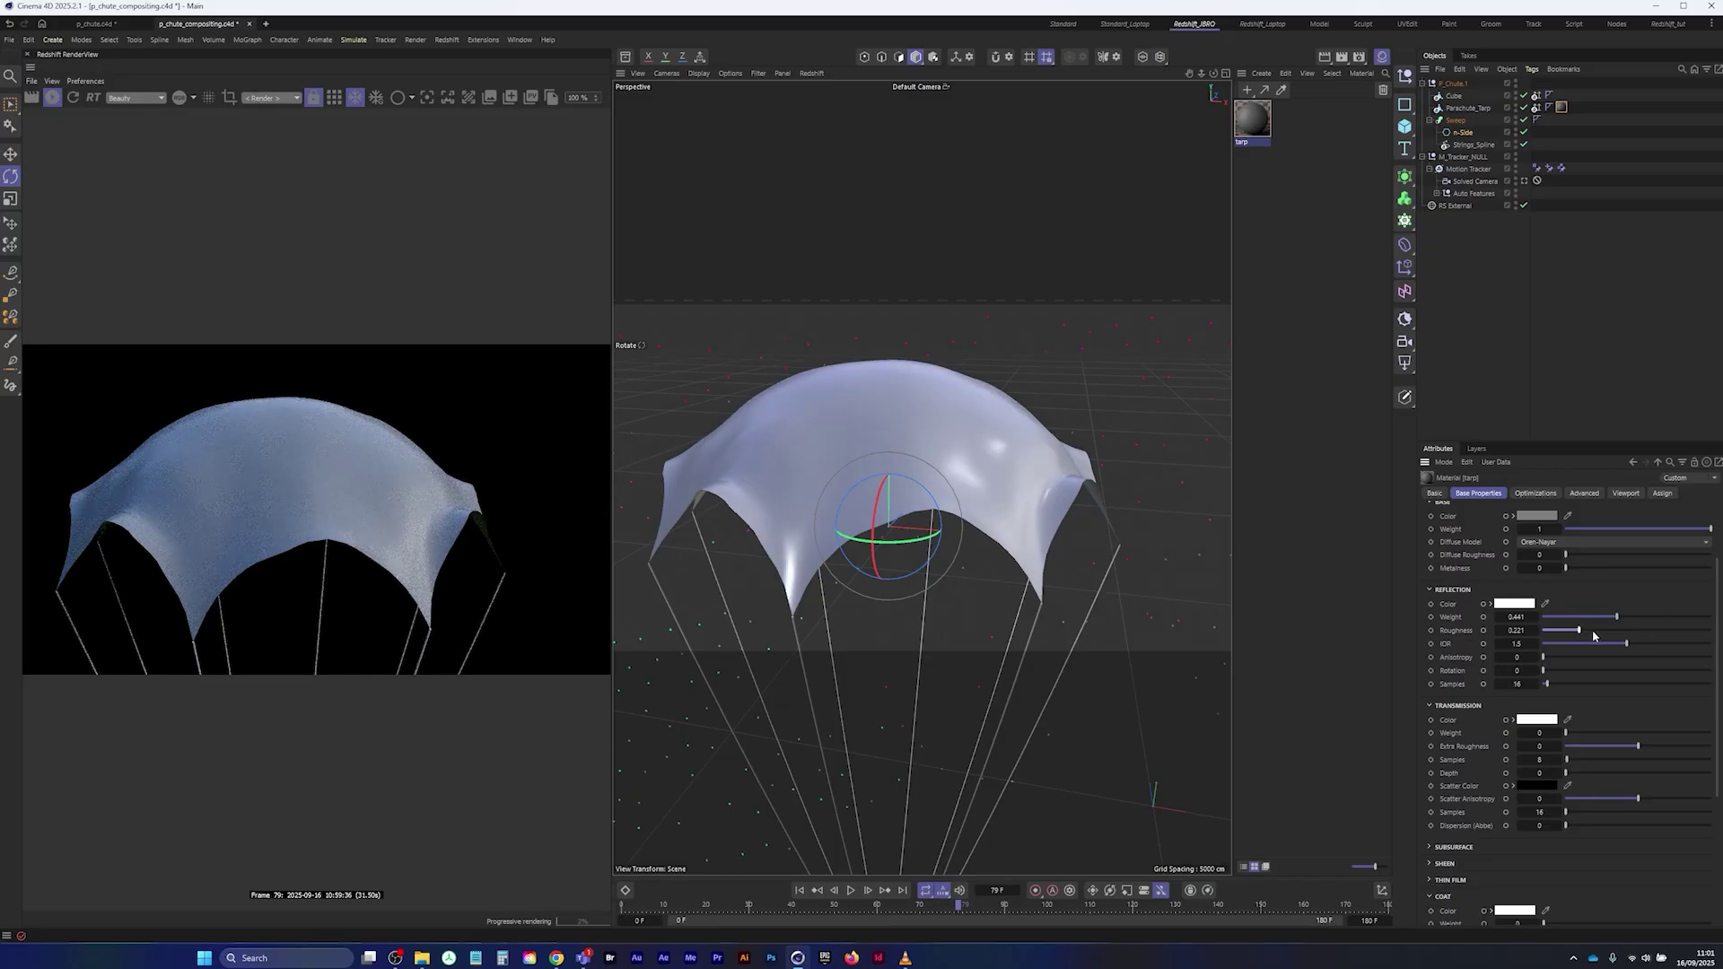
# - Give the tarp material a coat with weight about 0.421 and roughness about 0.291
pyautogui.moveTo(1716, 586); pyautogui.dragTo(1718, 718)
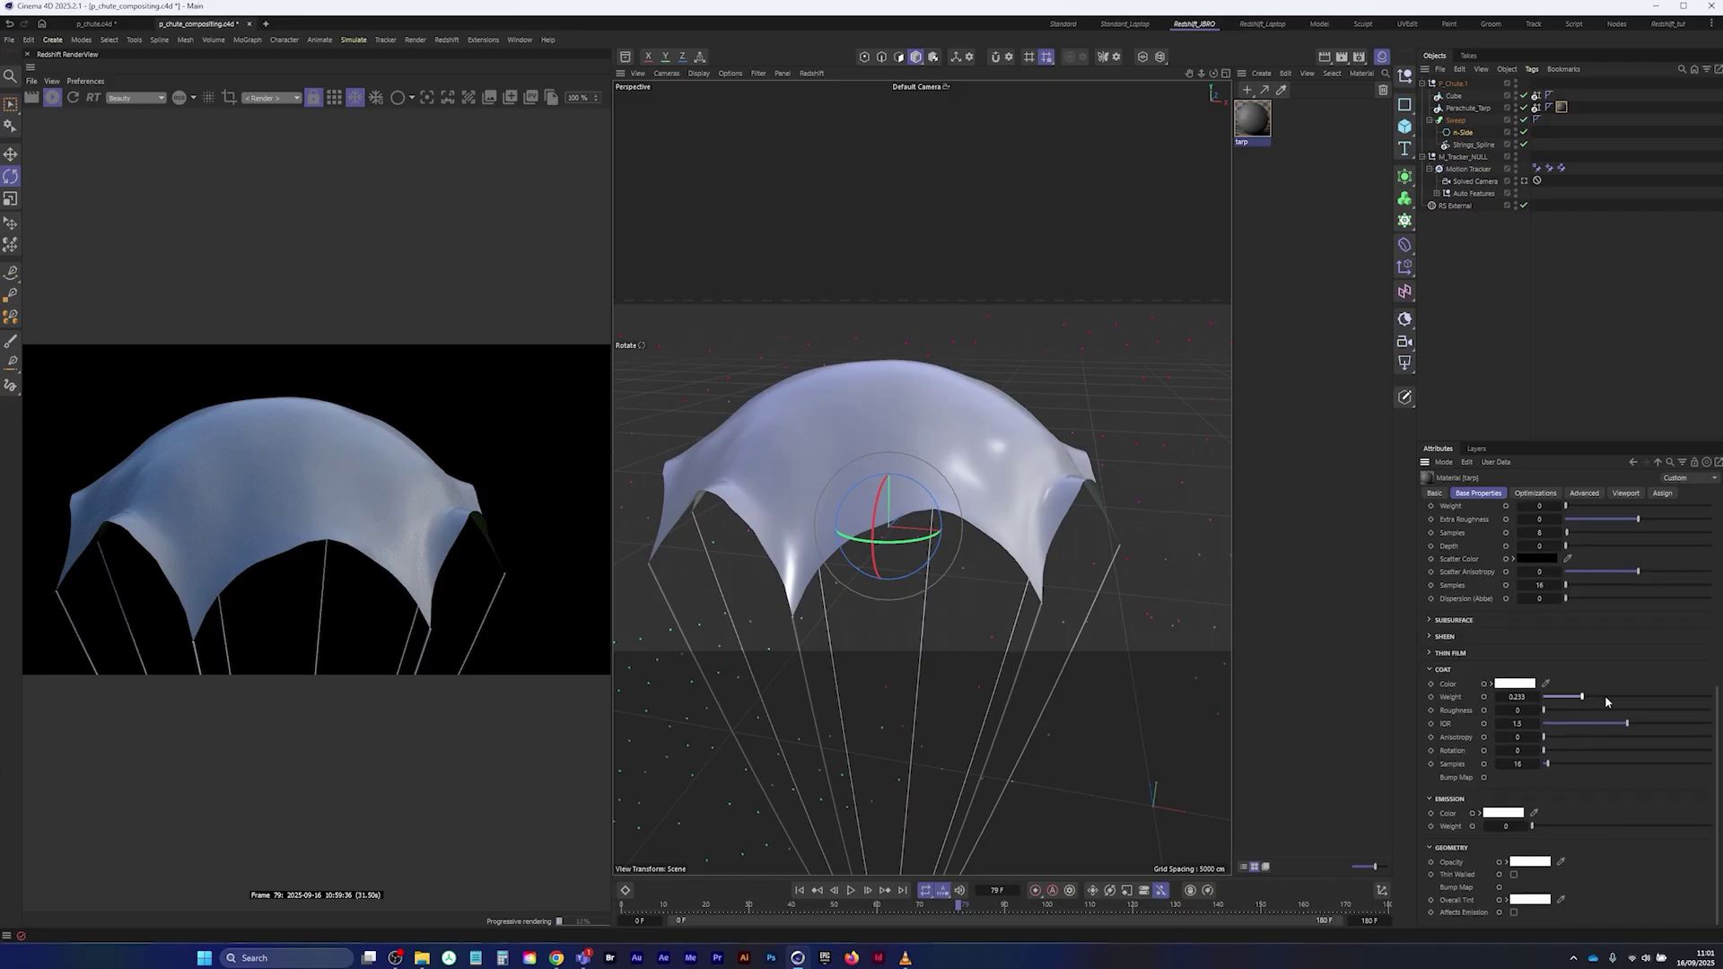
pyautogui.click(1628, 697)
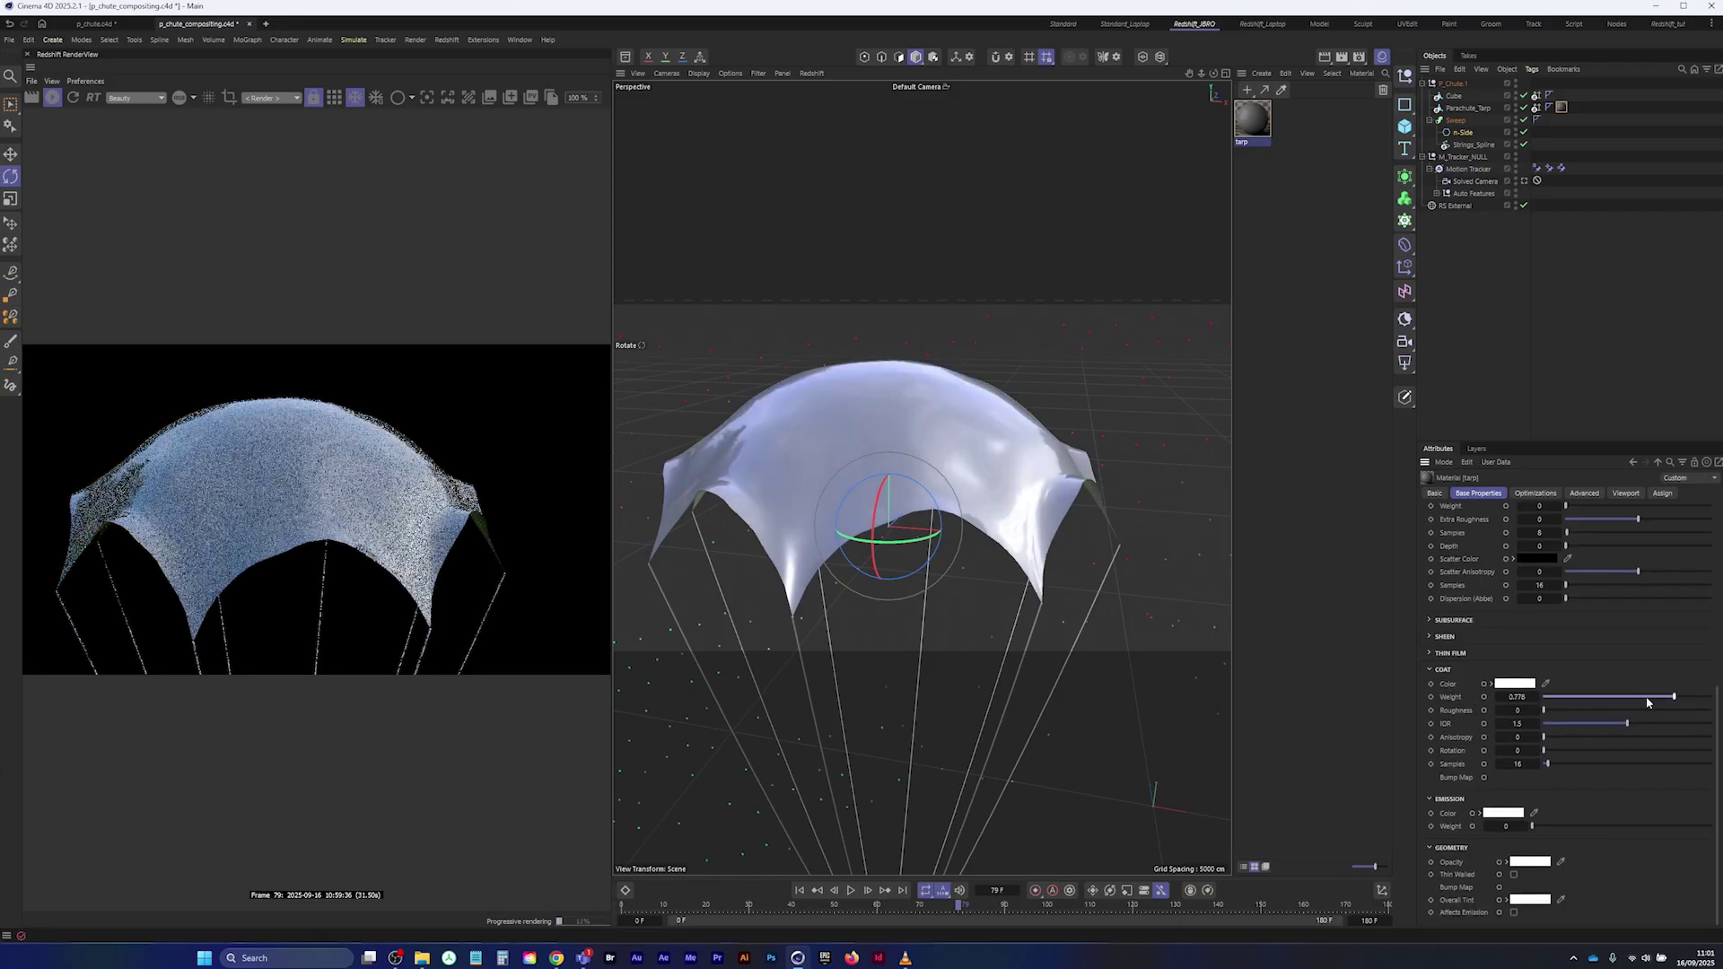
pyautogui.moveTo(1626, 700); pyautogui.dragTo(1613, 700)
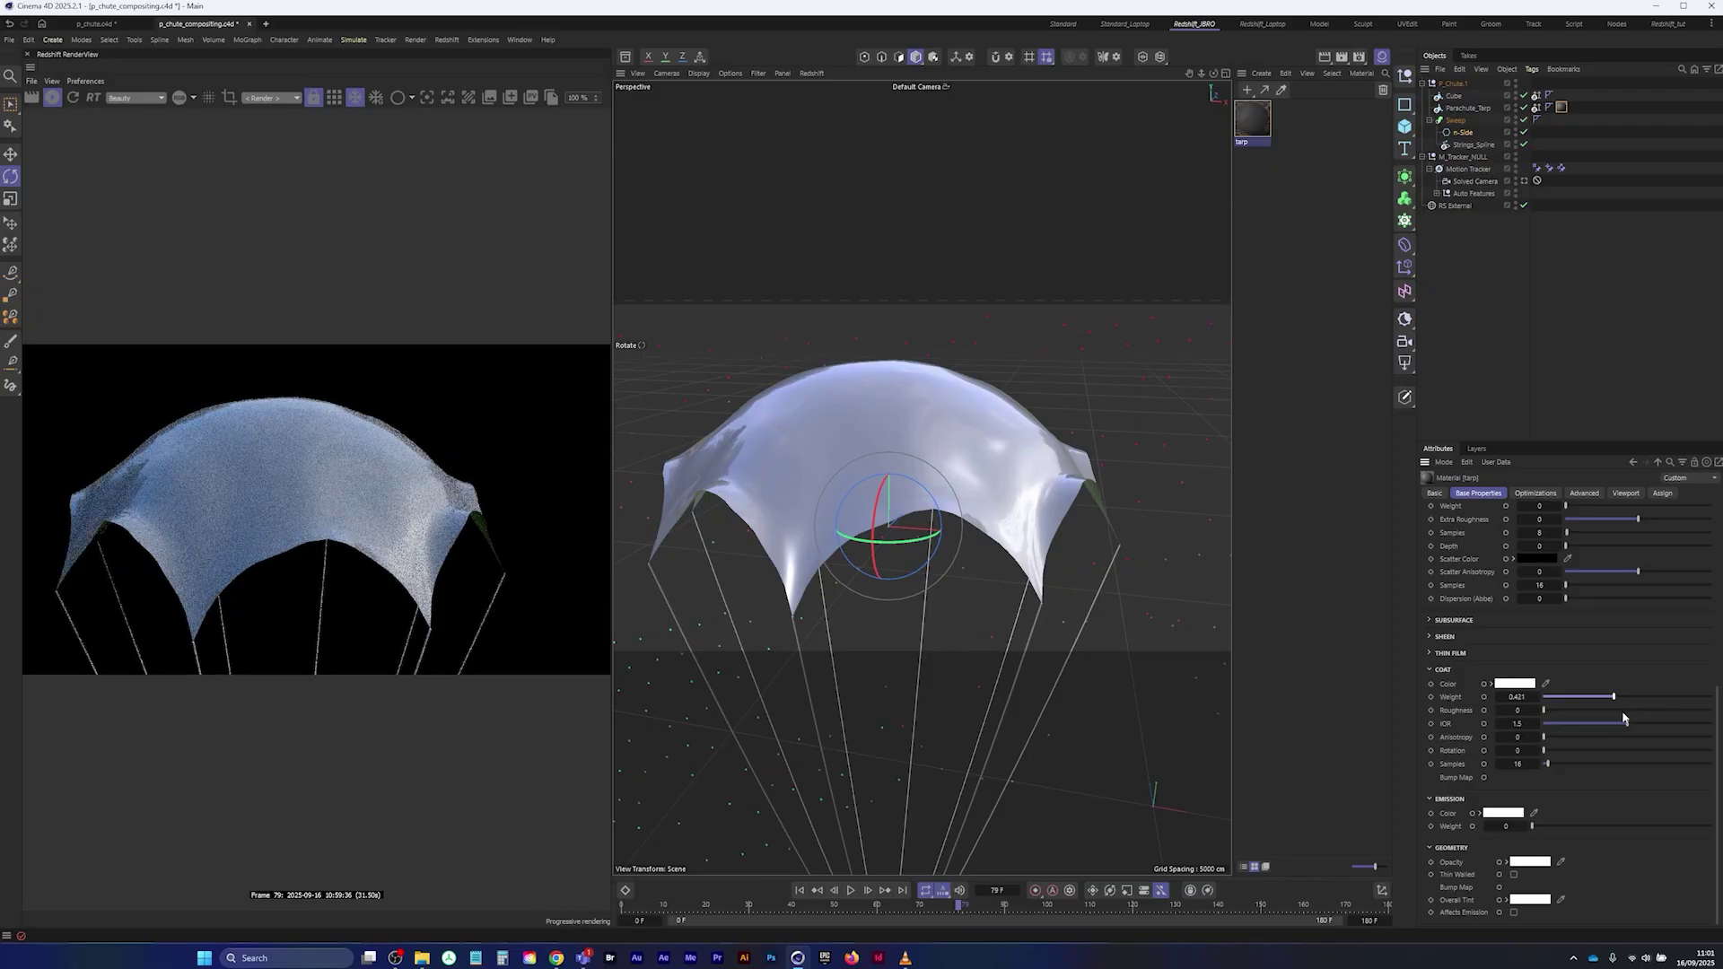
pyautogui.click(1594, 711)
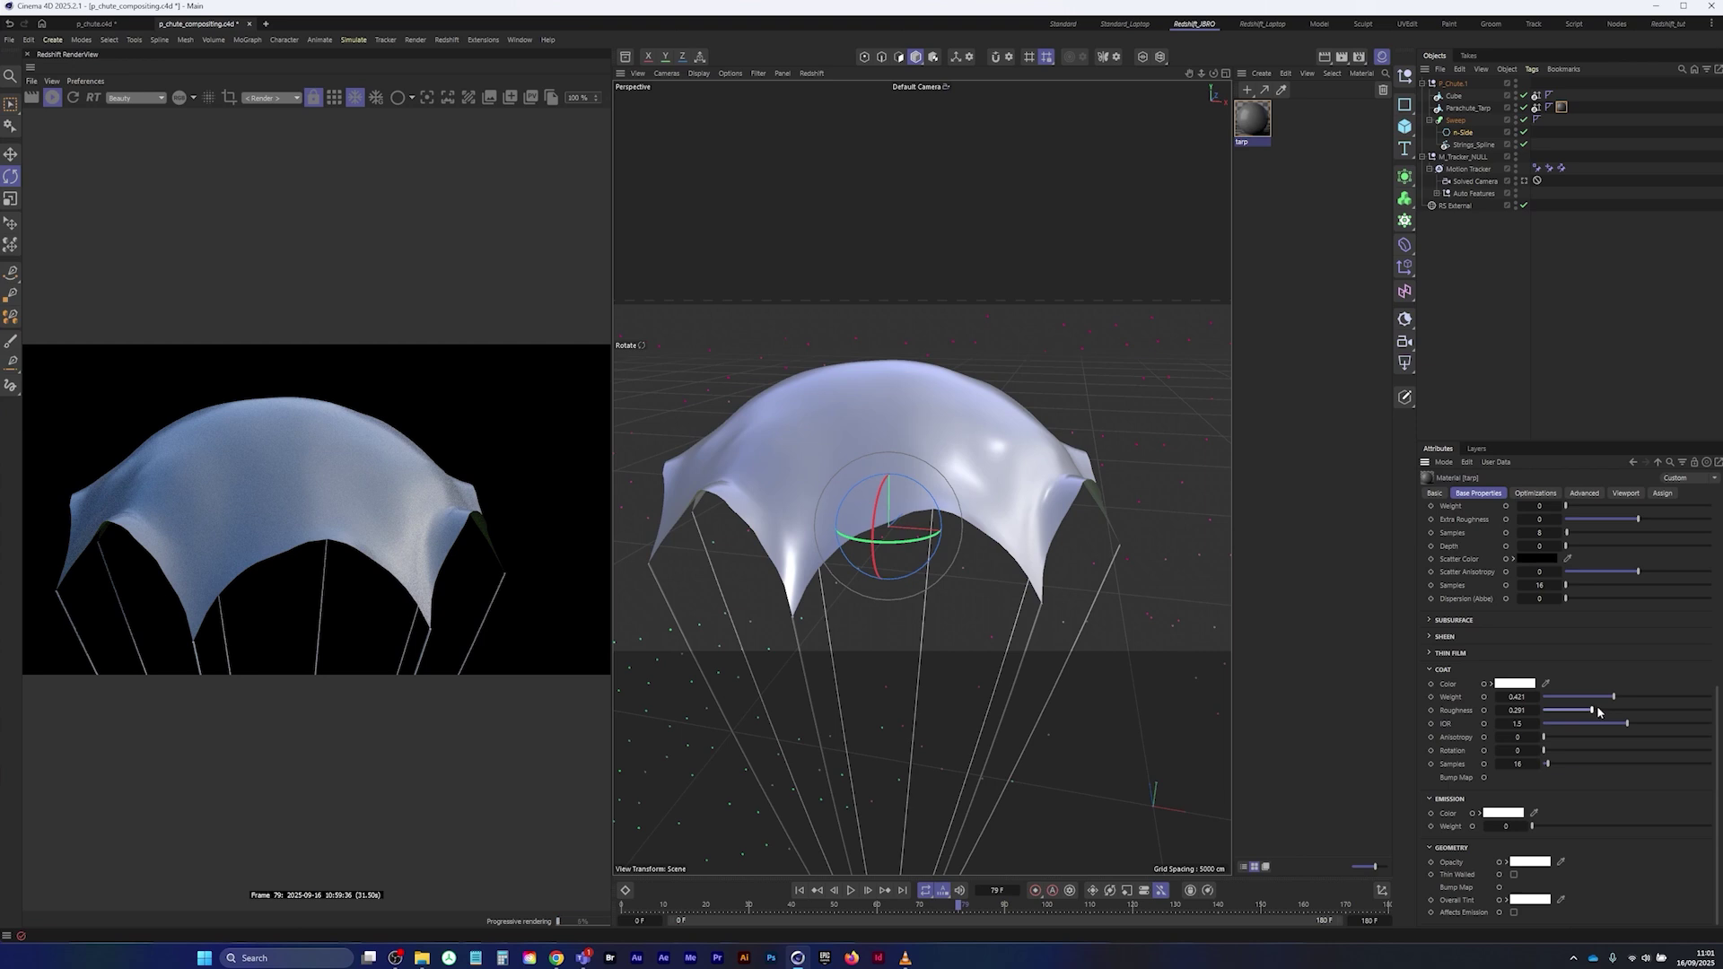
pyautogui.moveTo(1562, 699); pyautogui.dragTo(1420, 714)
pyautogui.hotkey('ctrl', 'z')
# - Set the tarp material's base color to a deep blue with hue 198°, saturation about 89% and value 32%
pyautogui.moveTo(1718, 712); pyautogui.dragTo(1707, 514)
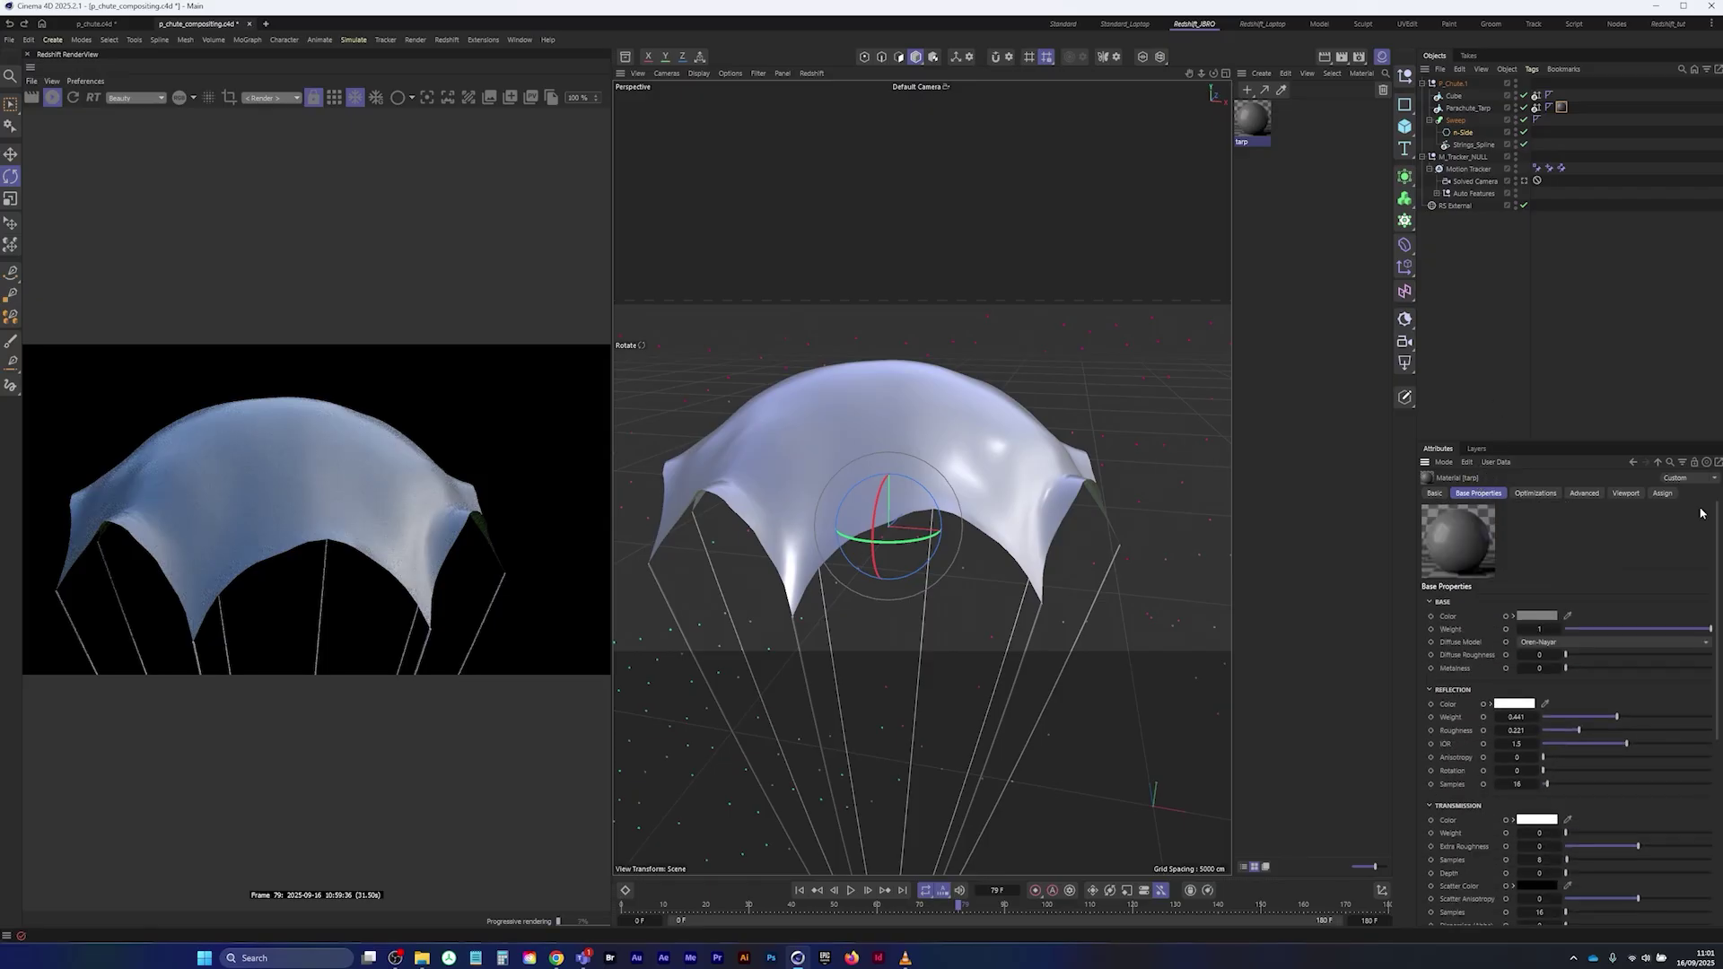
pyautogui.click(1537, 616)
pyautogui.moveTo(1607, 731); pyautogui.dragTo(1618, 730)
pyautogui.click(1482, 727)
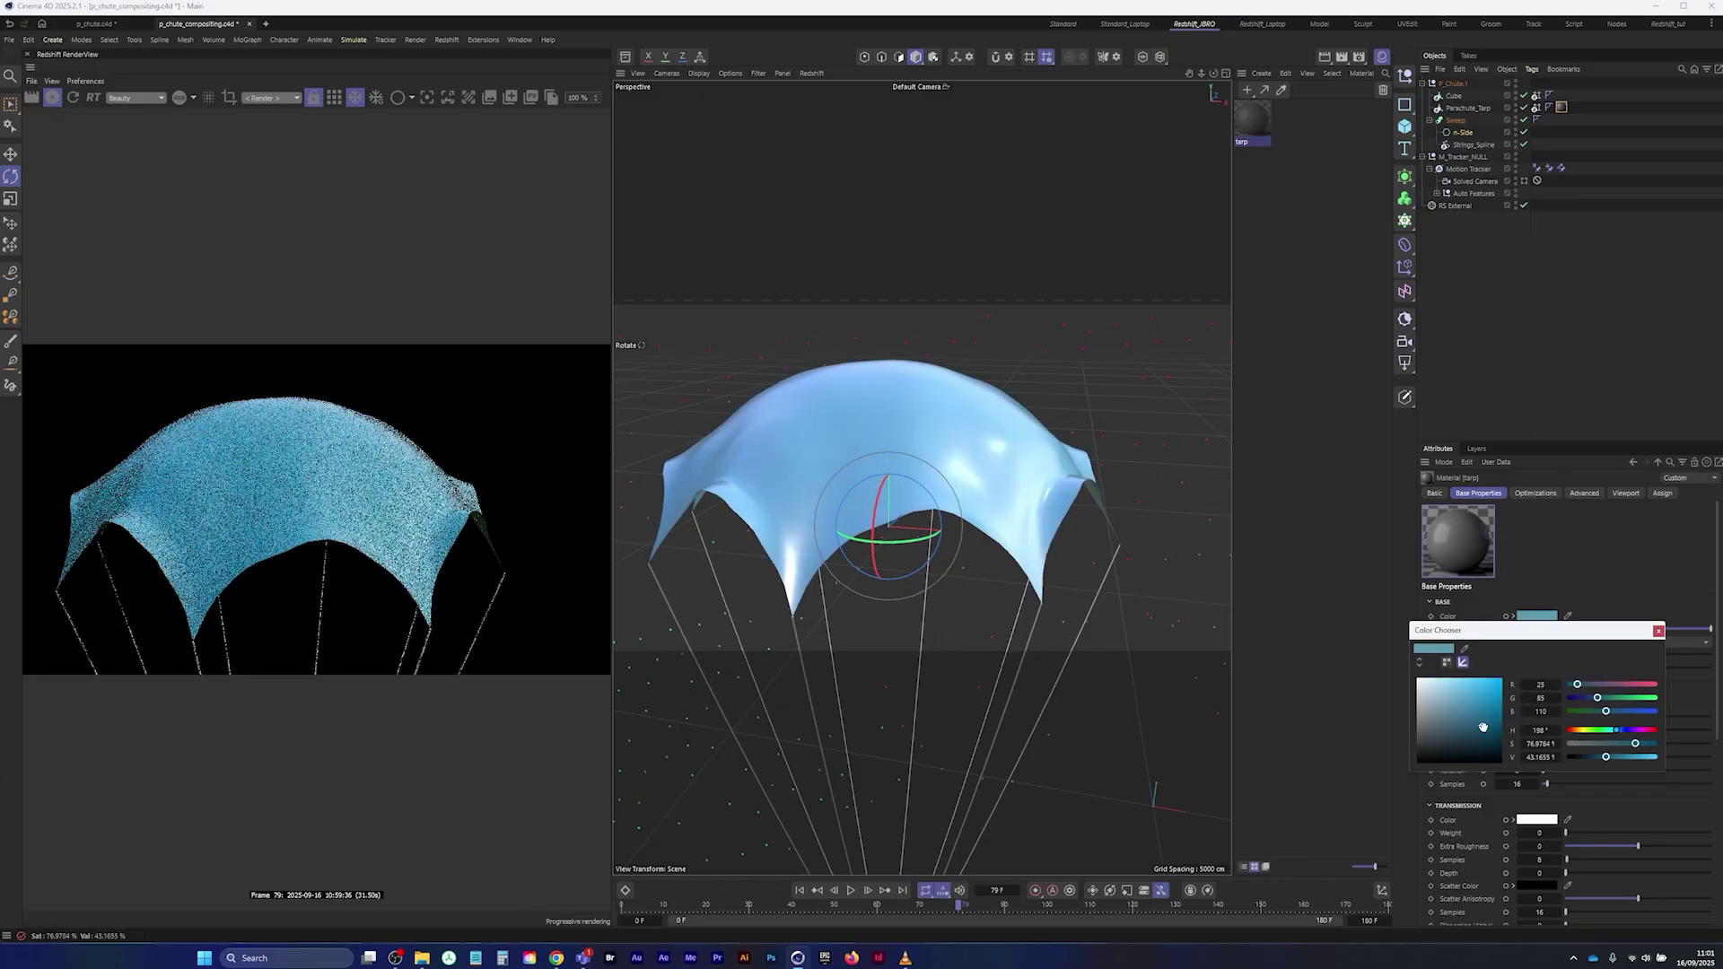
pyautogui.moveTo(1483, 727); pyautogui.dragTo(1483, 735)
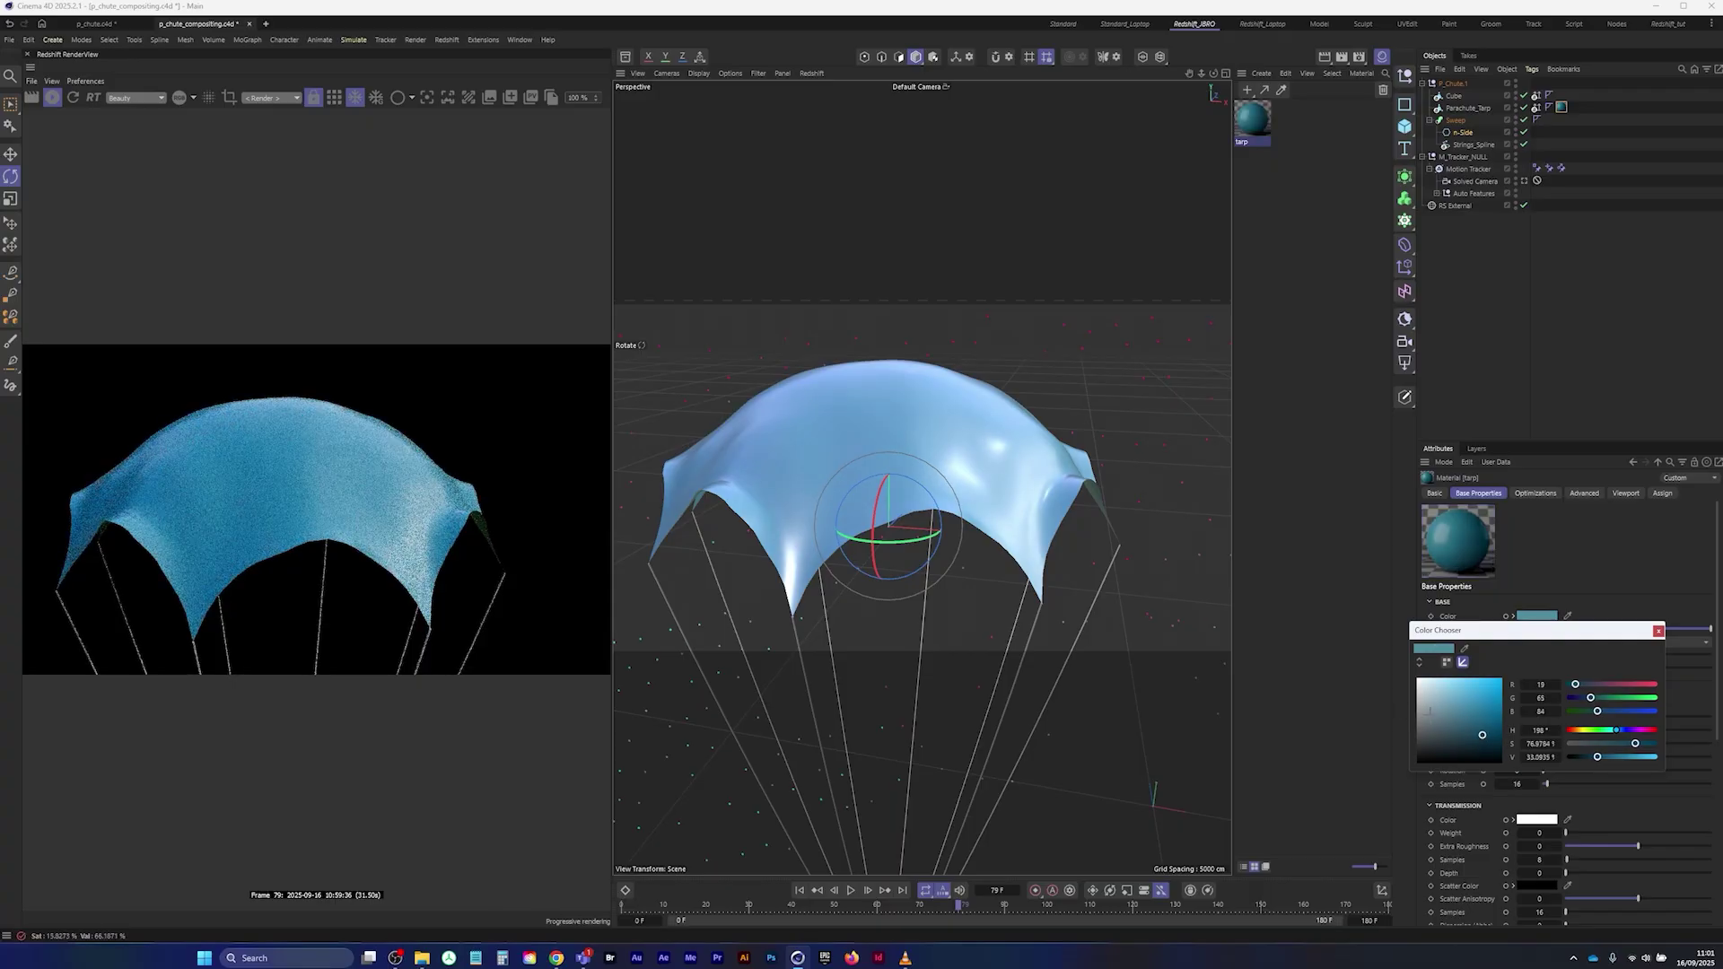
pyautogui.moveTo(1483, 735); pyautogui.dragTo(1494, 742)
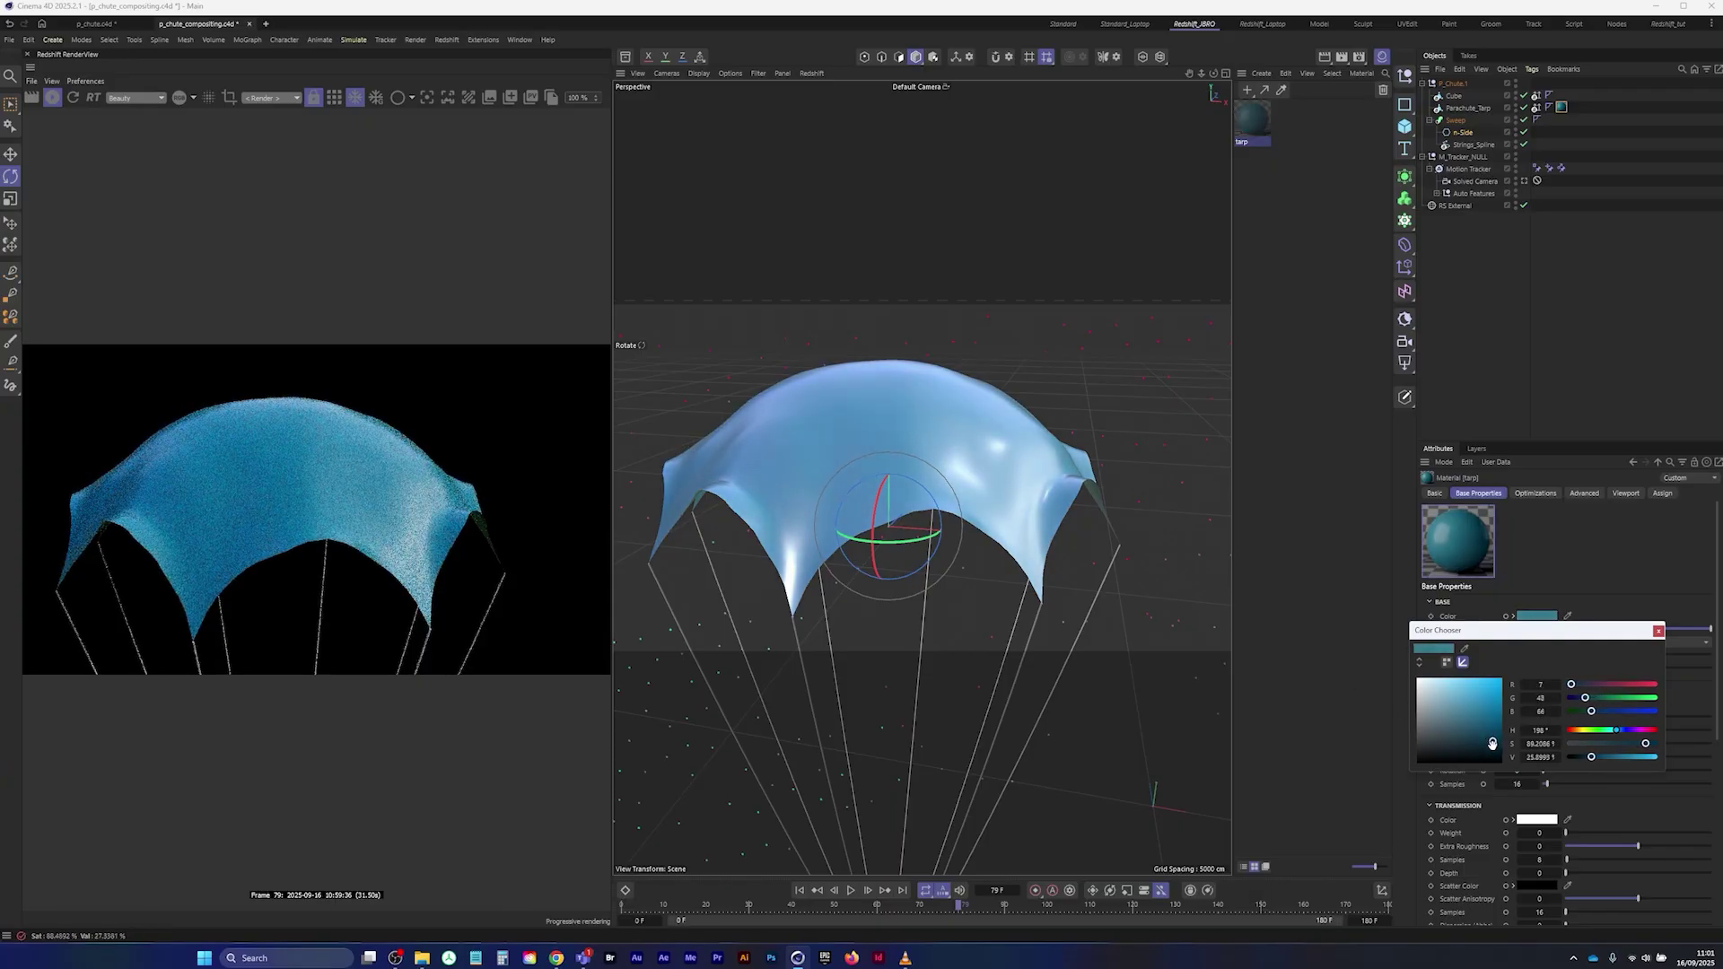
pyautogui.click(1588, 759)
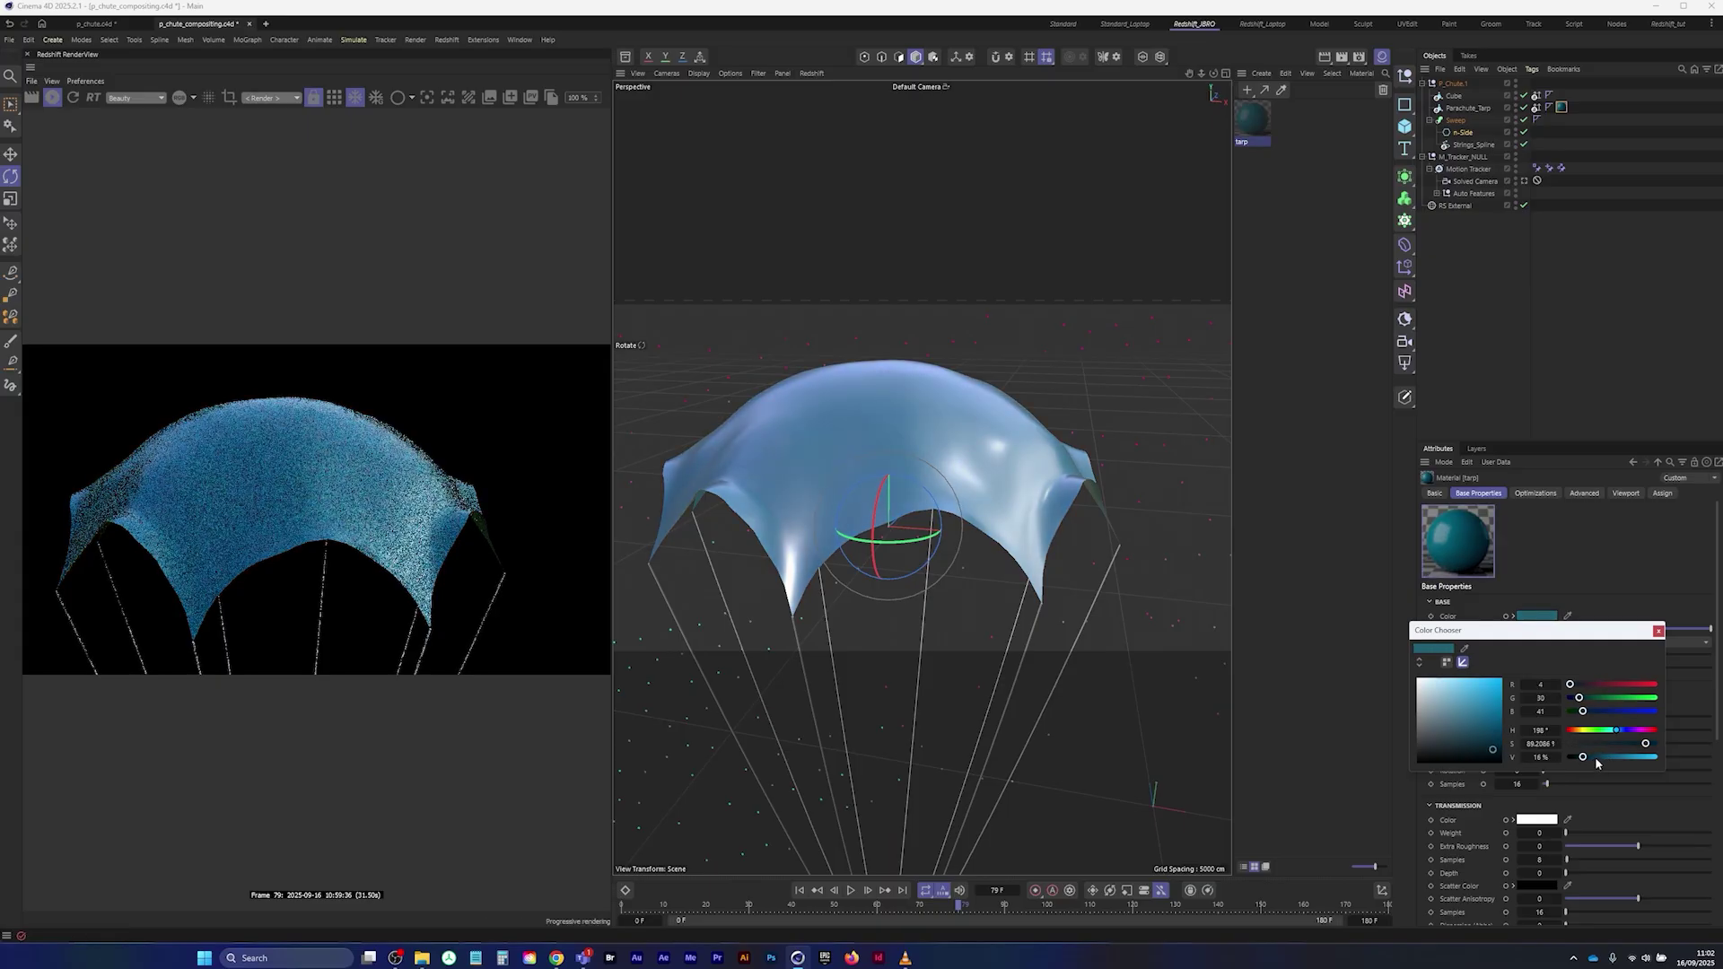
pyautogui.click(1606, 759)
pyautogui.moveTo(1608, 760); pyautogui.dragTo(1596, 759)
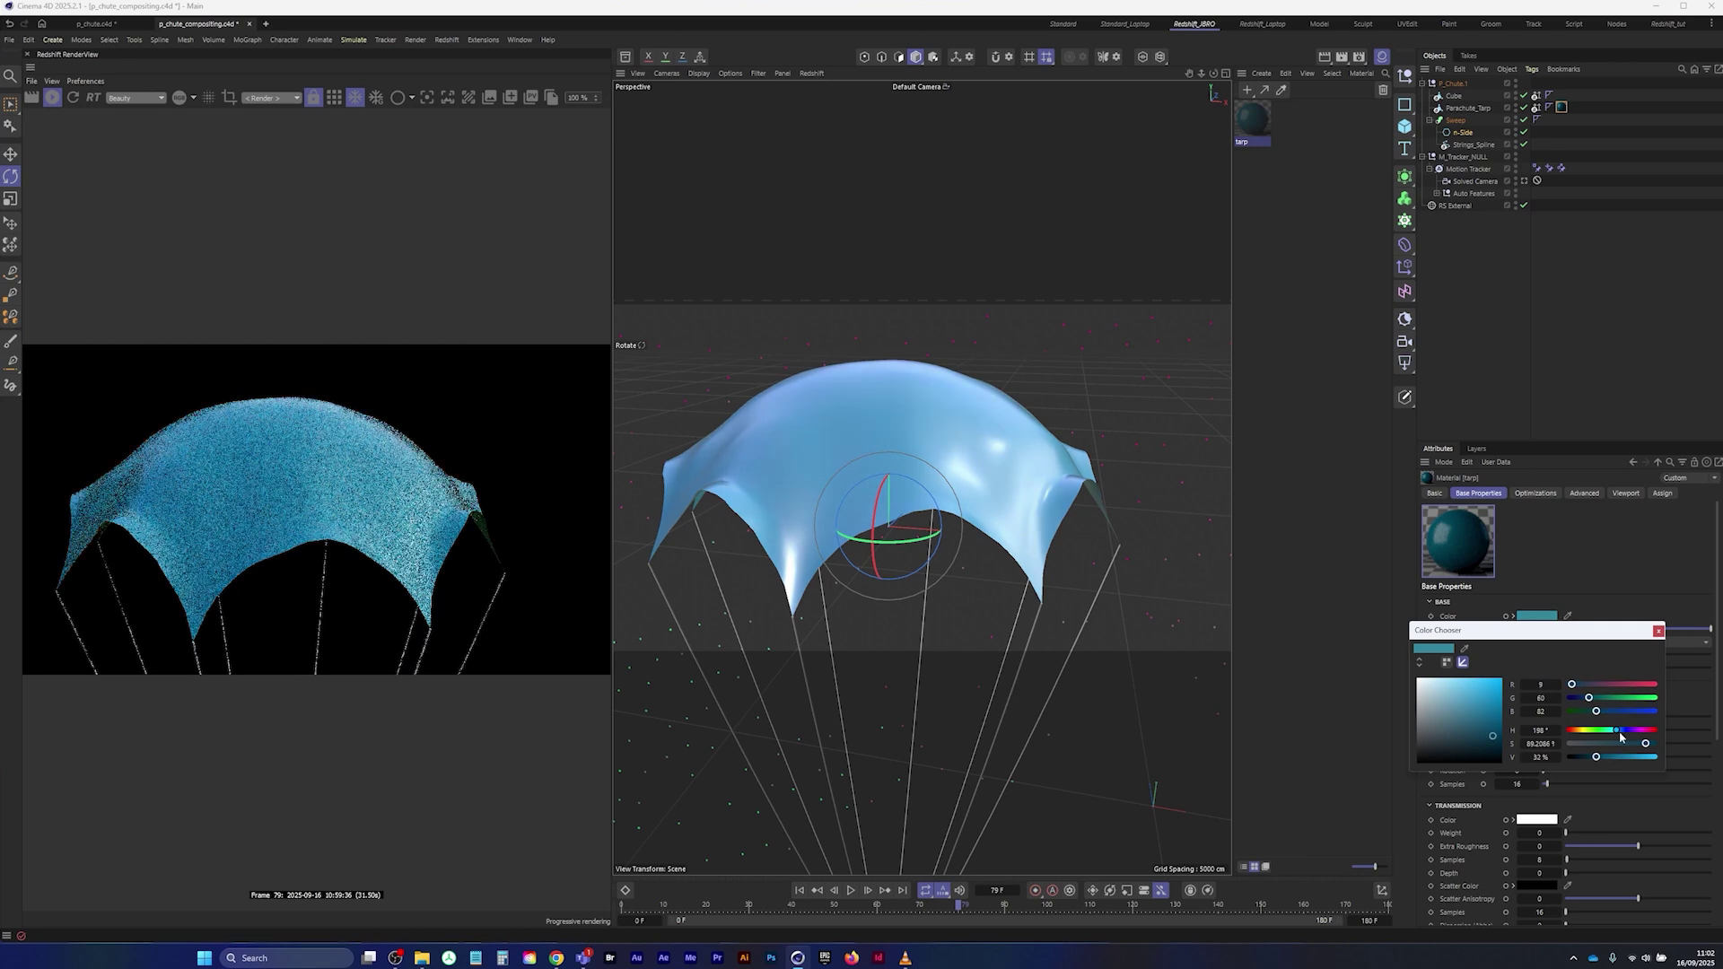
pyautogui.click(1660, 632)
pyautogui.click(1445, 262)
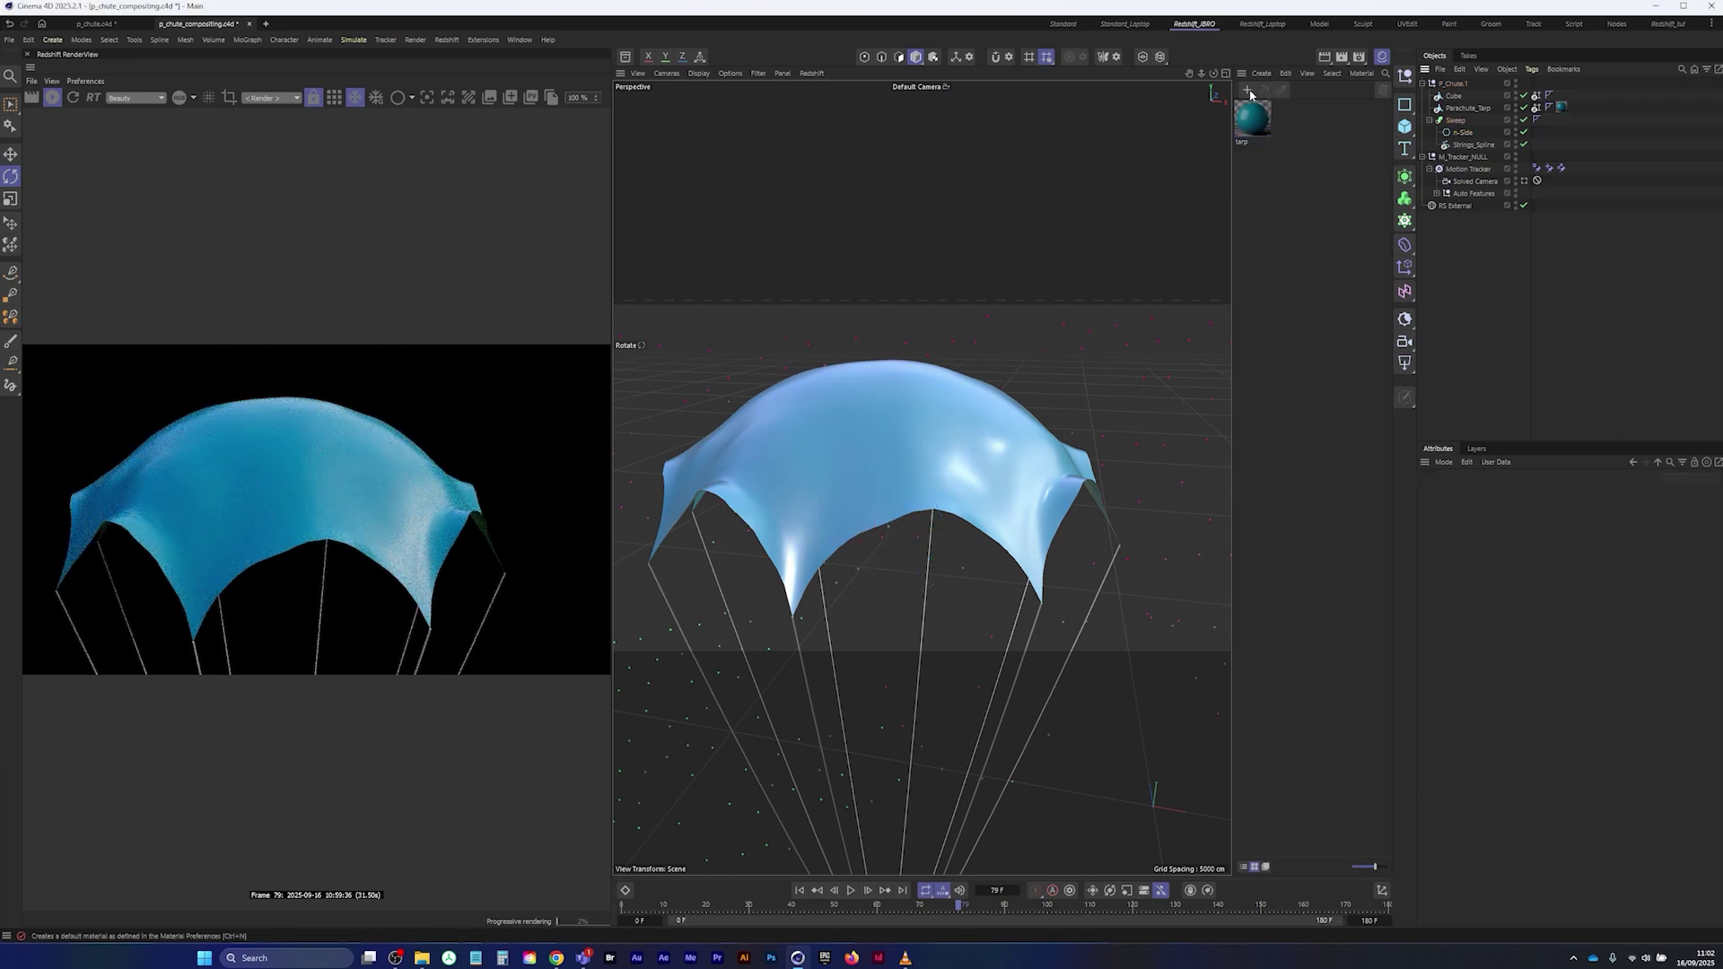
# - Create a second Redshift standard material and preview the JB_Graphic image from the p_chute folder
pyautogui.click(1245, 92)
pyautogui.click(1313, 228)
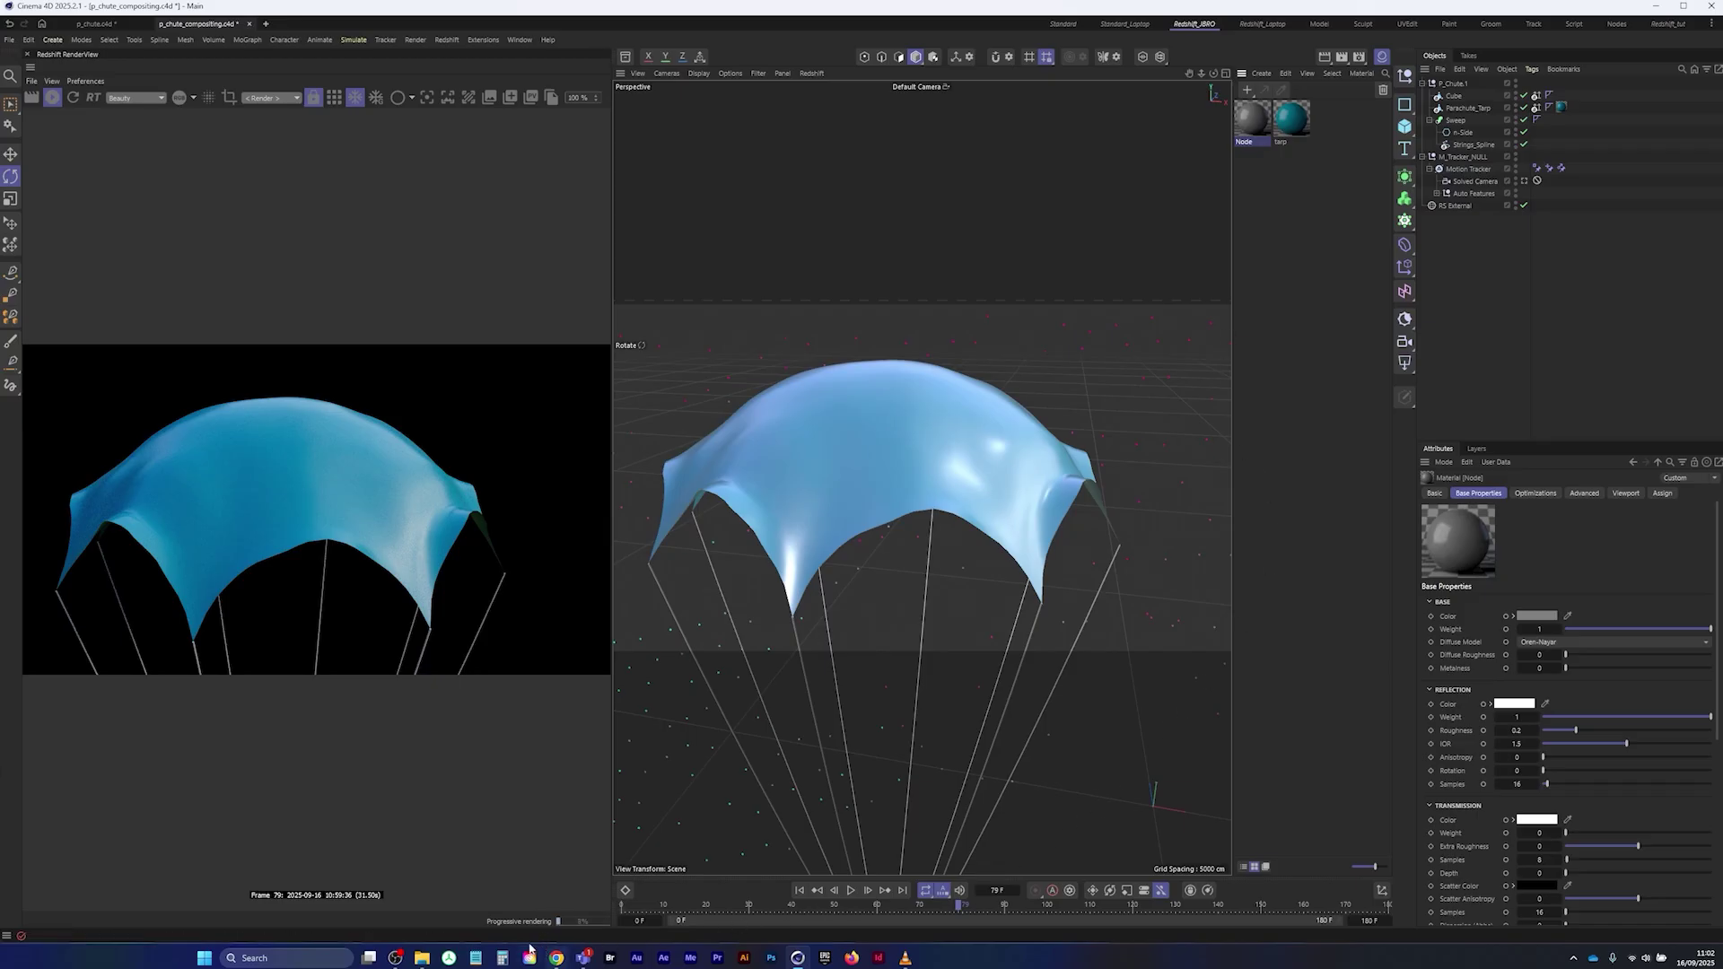
pyautogui.moveTo(424, 966)
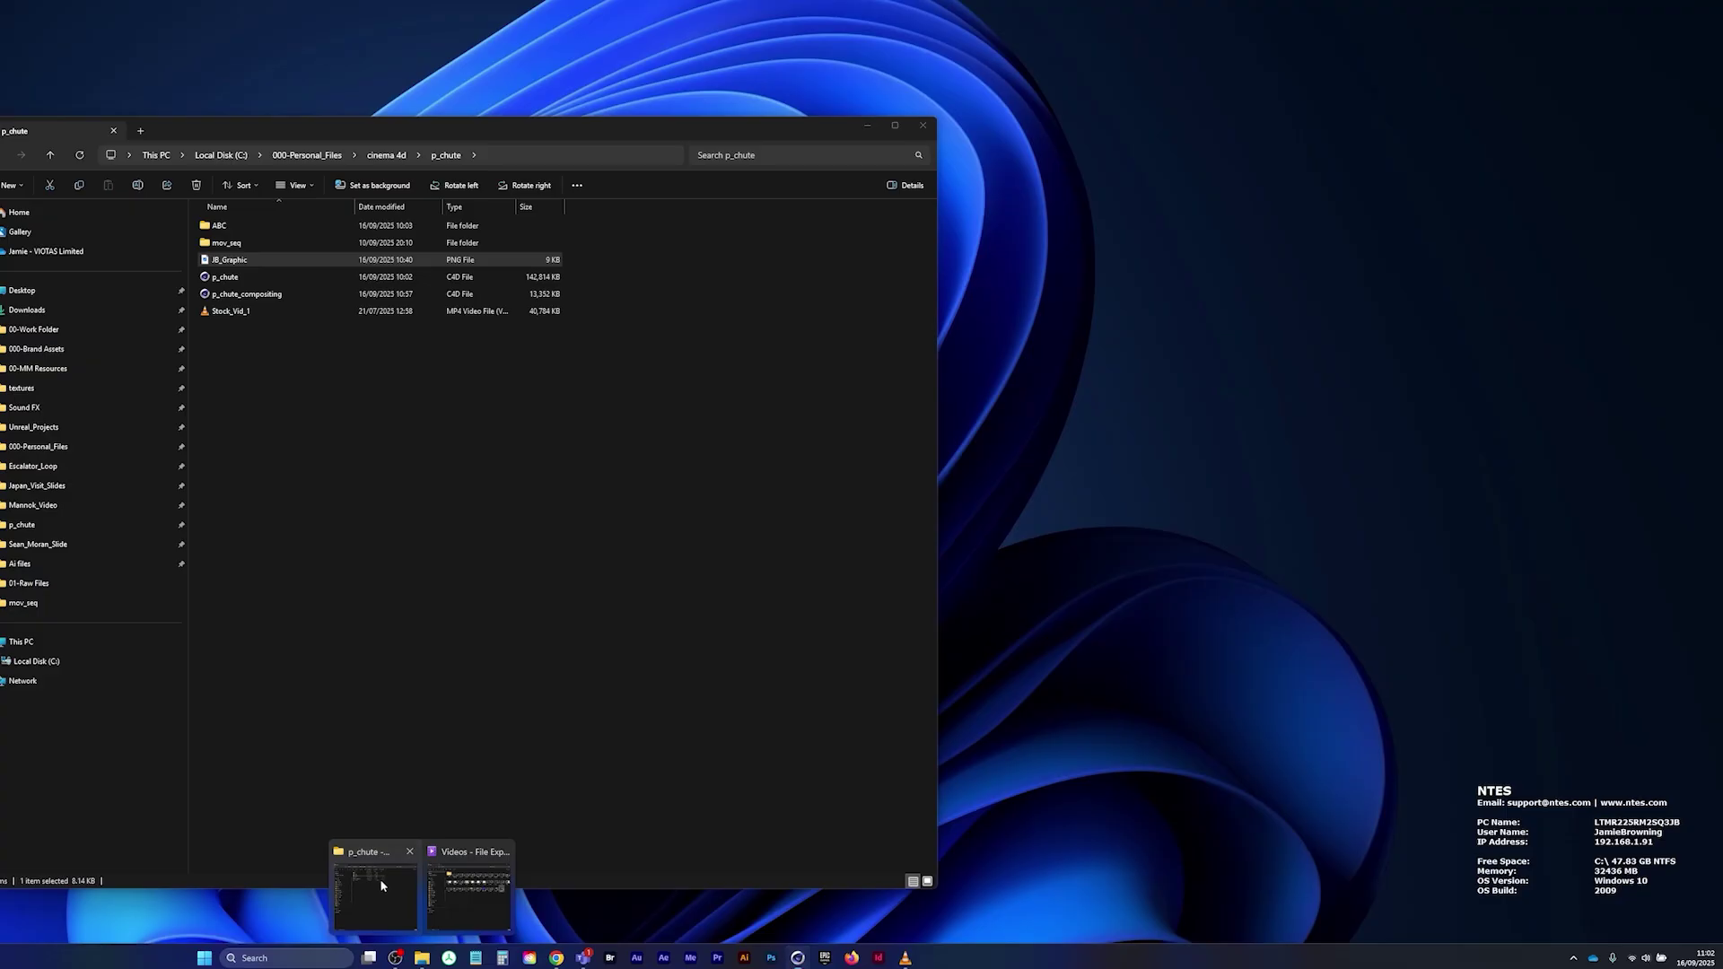
pyautogui.click(380, 880)
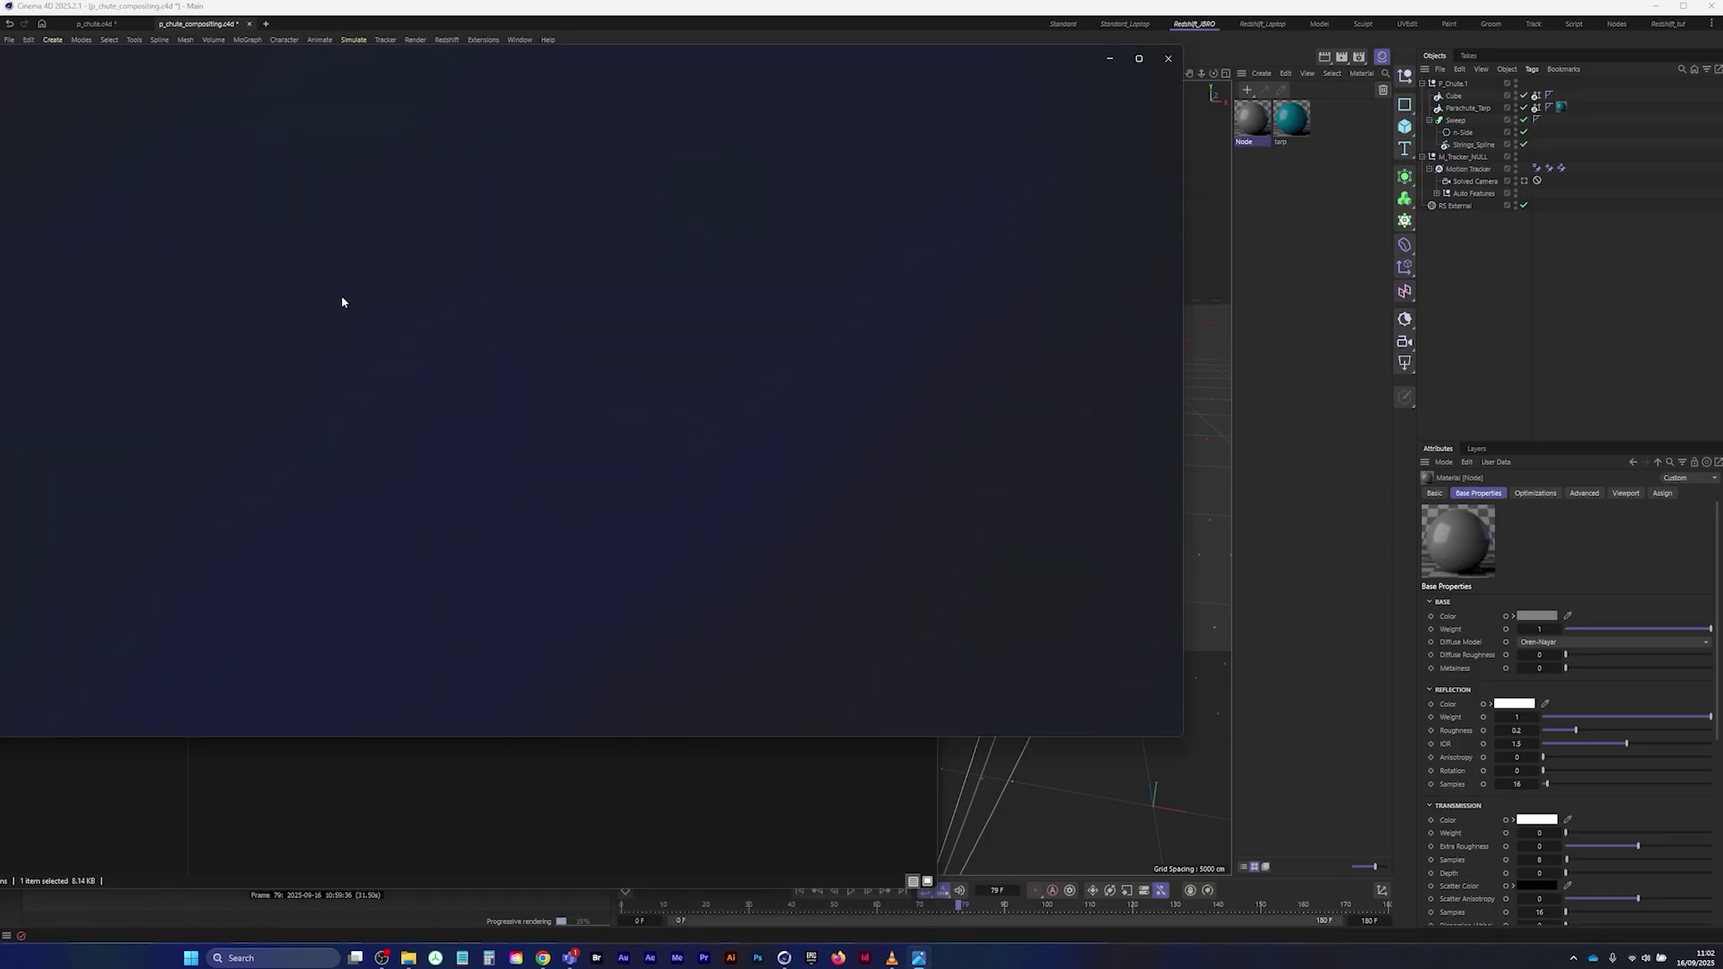
pyautogui.click(1168, 58)
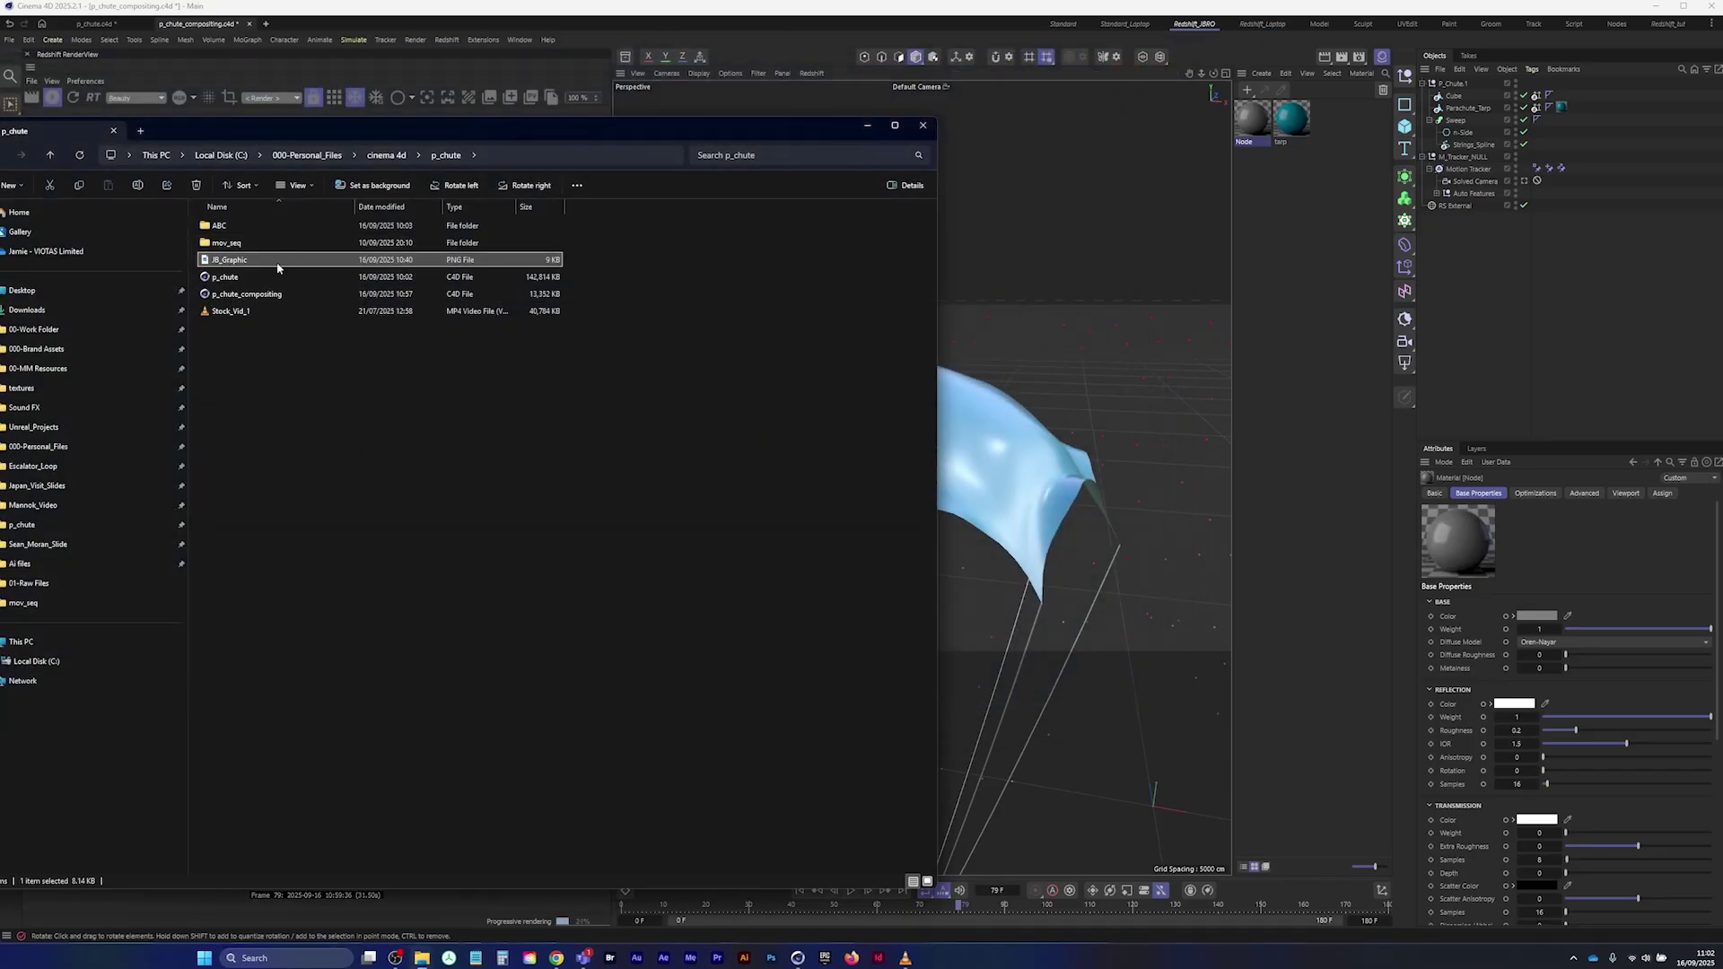
# - Add JB_Graphic.png from the p_chute folder as a texture node in the new material's node graph and save the project
pyautogui.click(1256, 122)
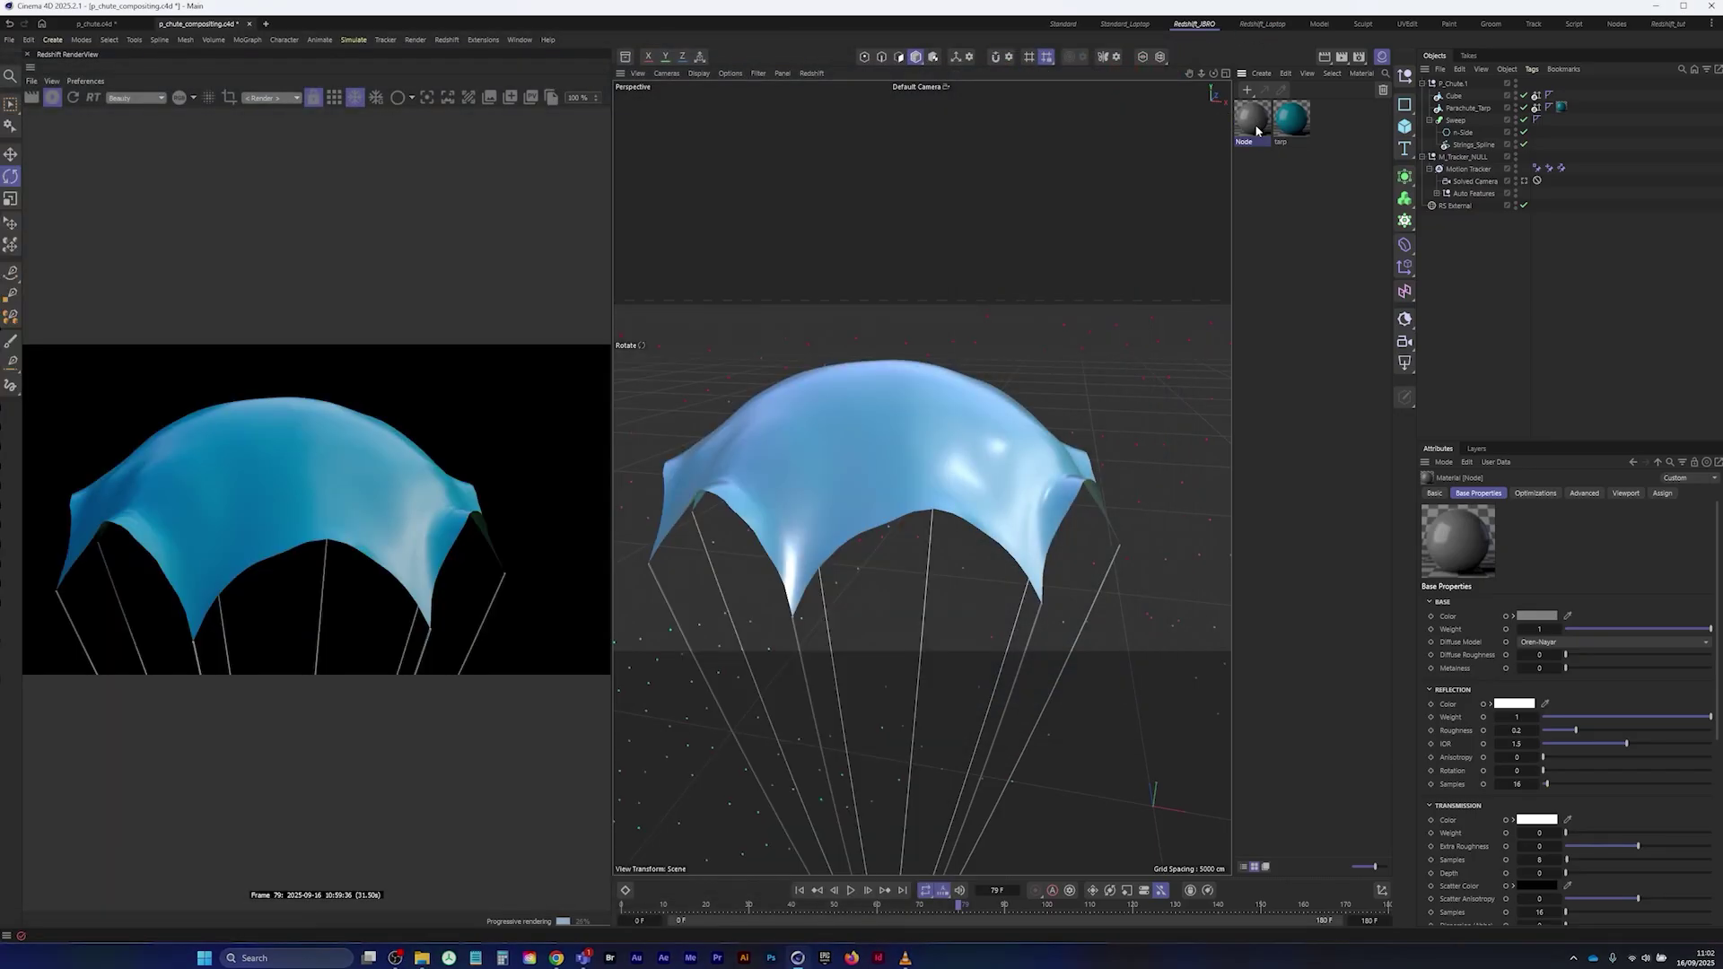
pyautogui.doubleClick(1254, 126)
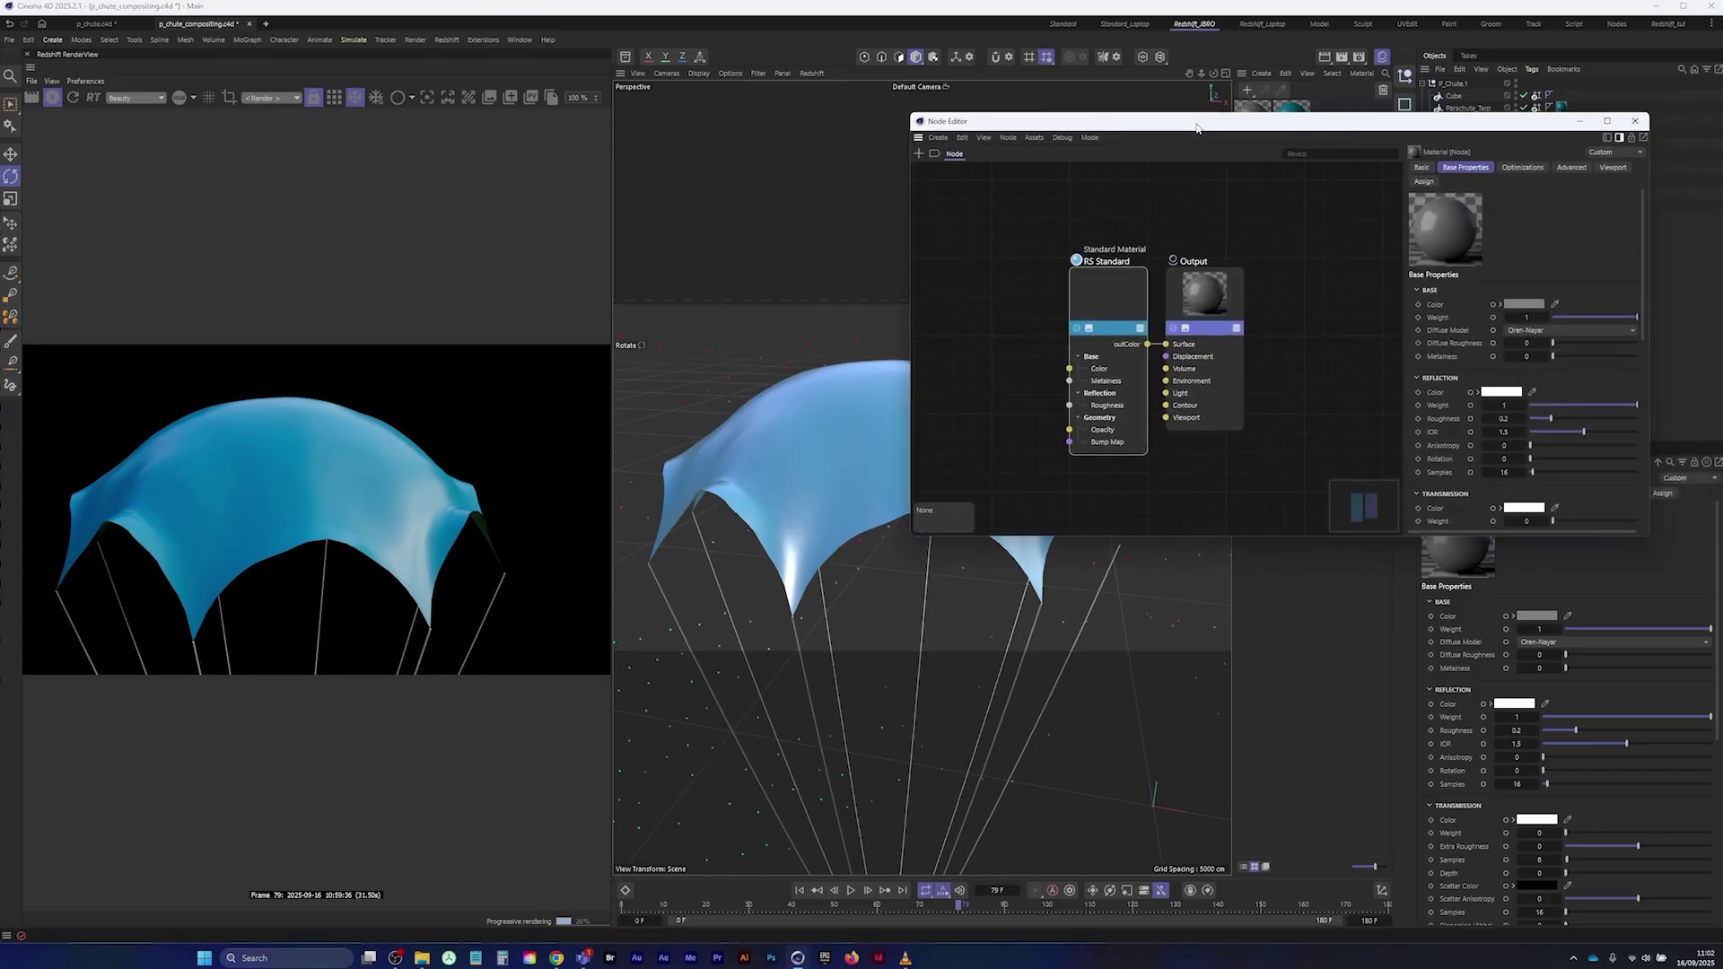
pyautogui.moveTo(422, 958)
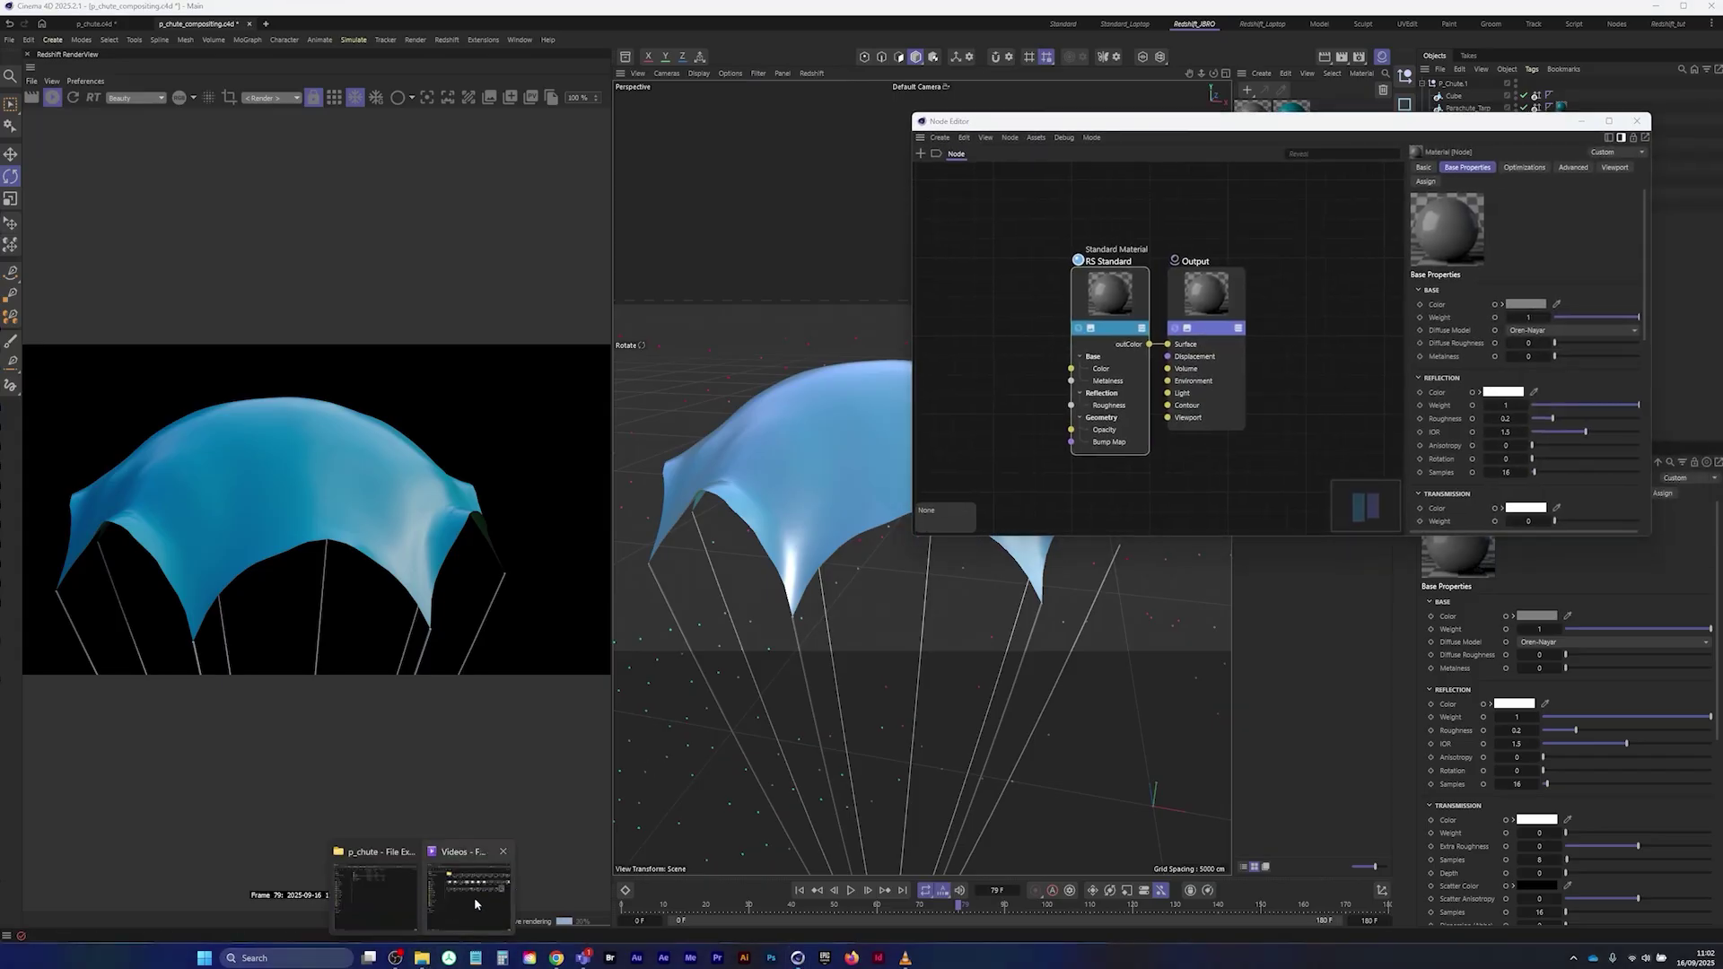
pyautogui.moveTo(475, 897)
pyautogui.click(396, 858)
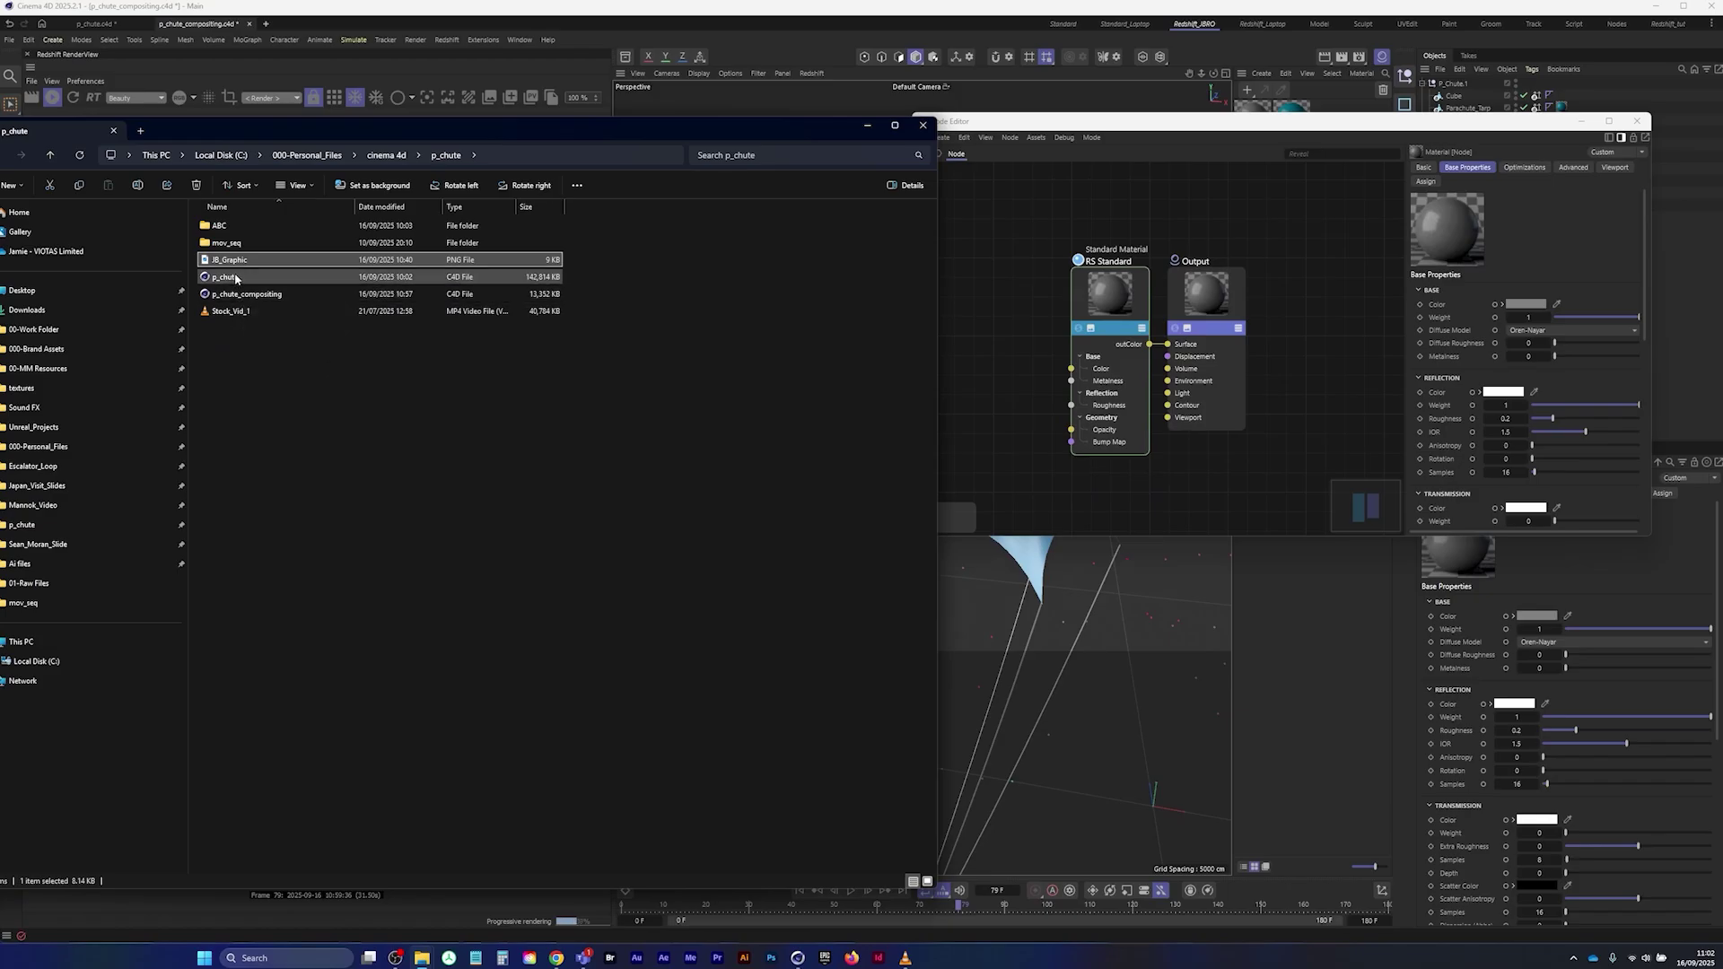
pyautogui.moveTo(230, 261); pyautogui.dragTo(1007, 325)
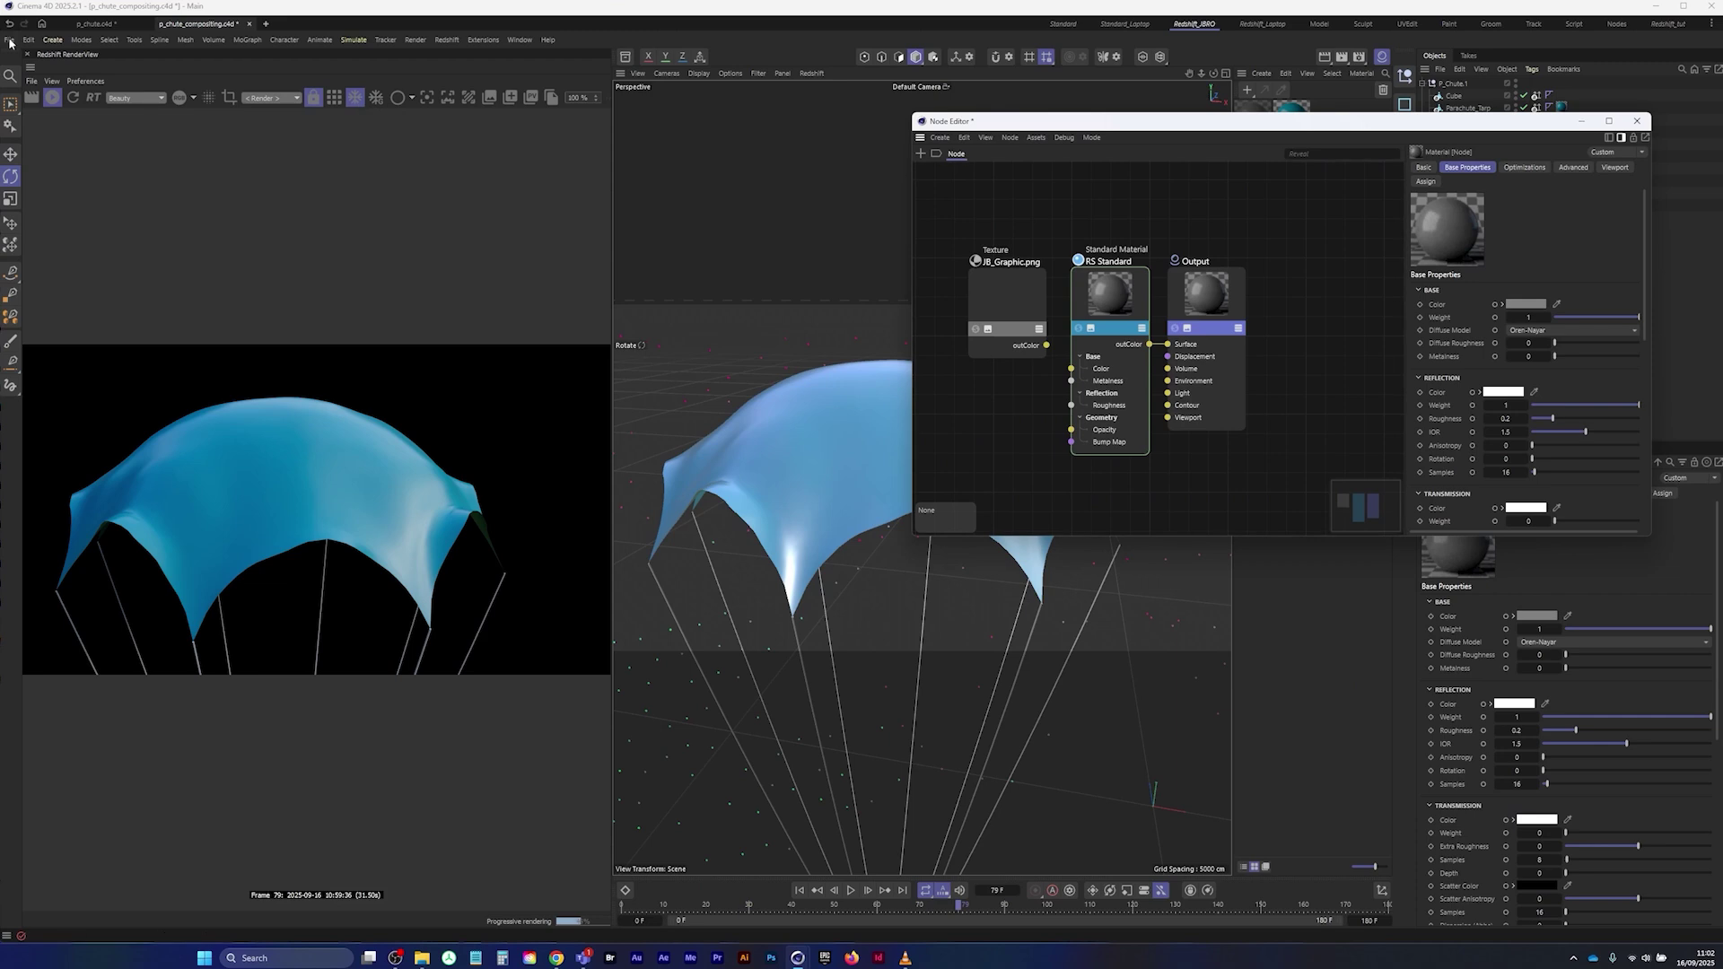
pyautogui.click(9, 39)
pyautogui.click(29, 193)
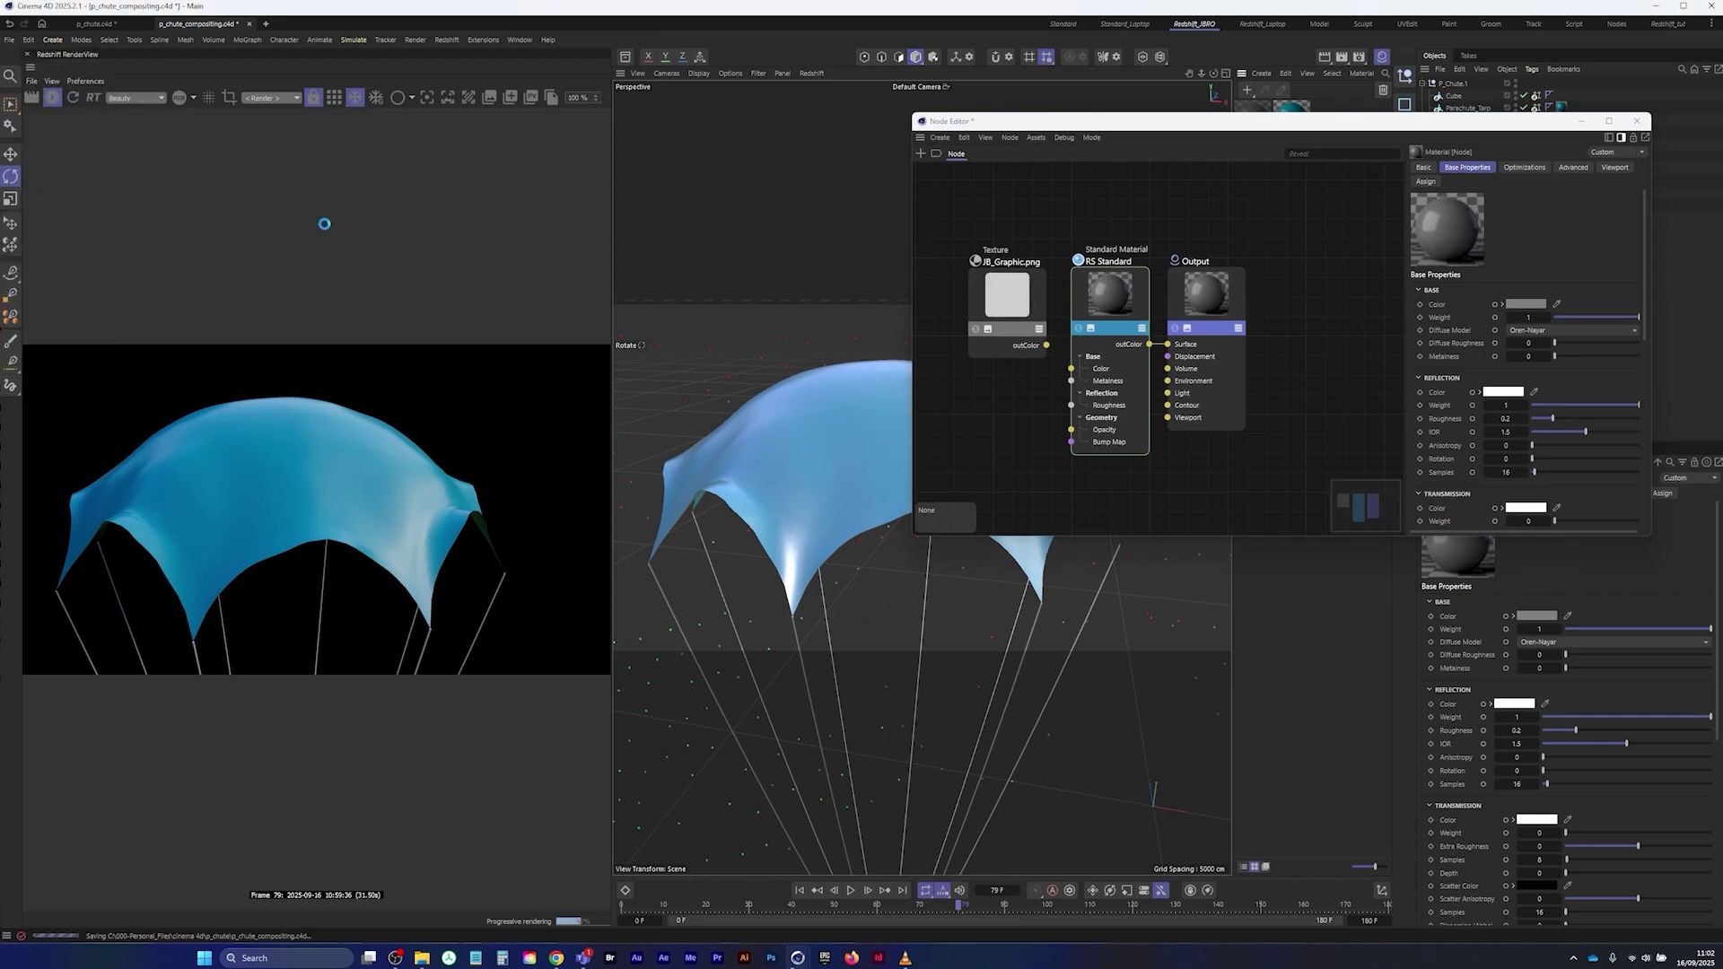
# - Move the Node Editor clear of the materials and space the JB_Graphic.png texture node well apart from the RS Standard and Output nodes
pyautogui.moveTo(920, 119); pyautogui.dragTo(321, 106)
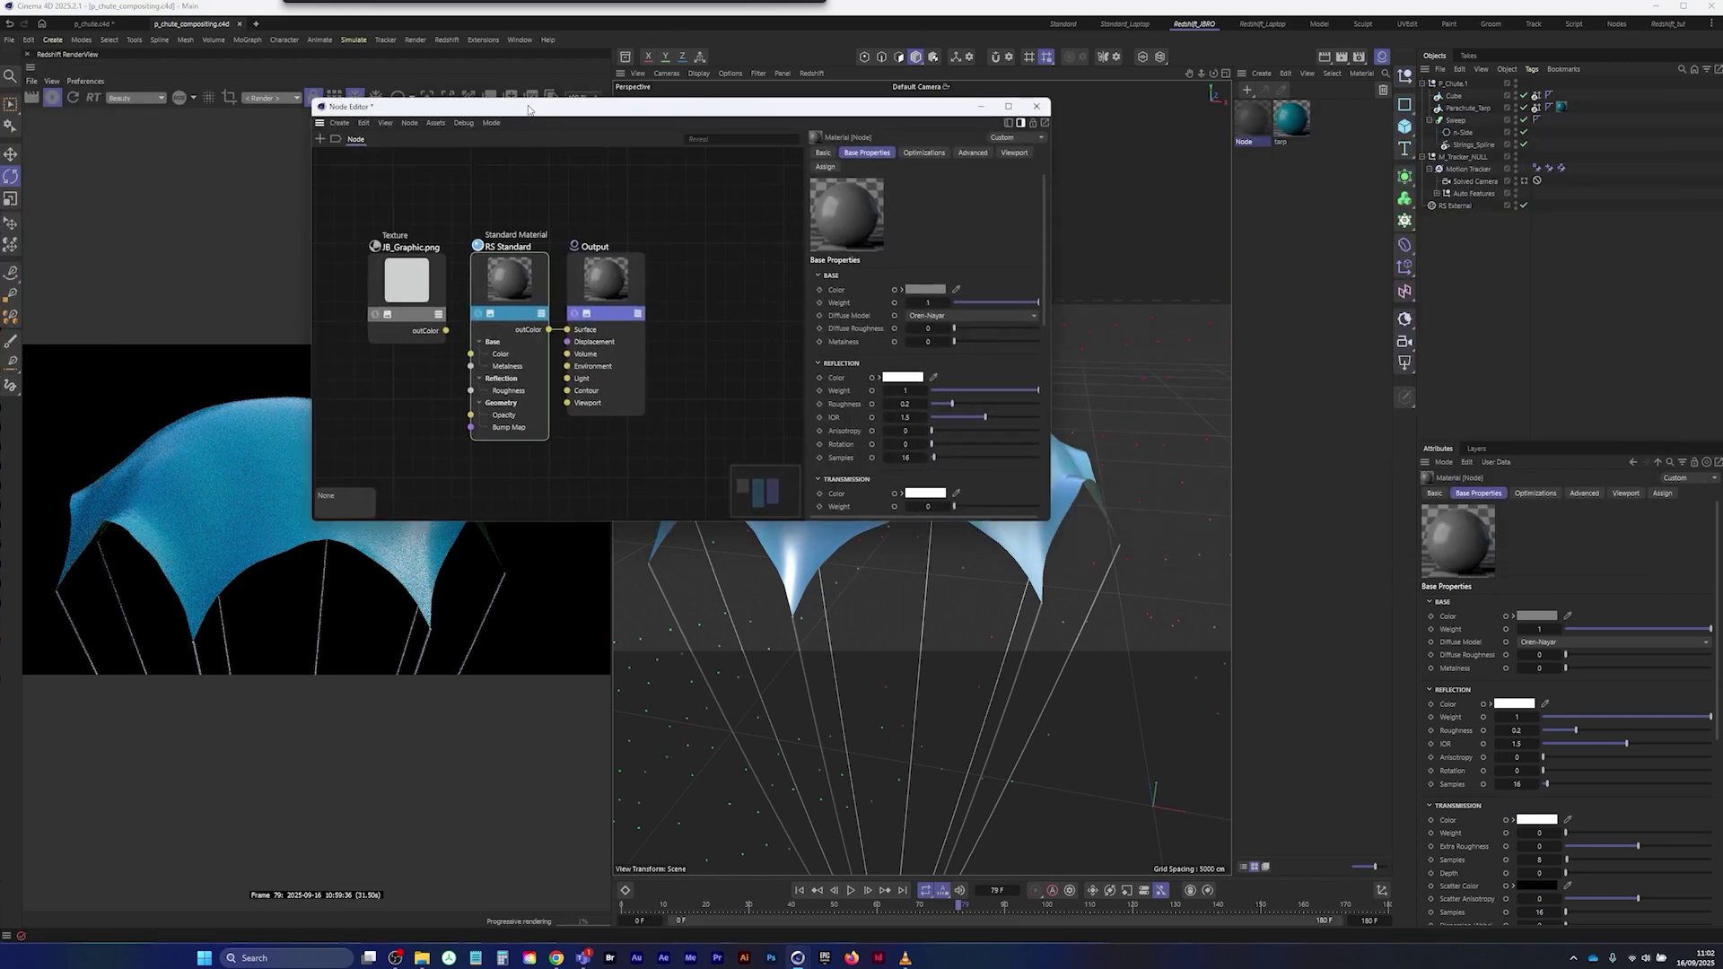
pyautogui.moveTo(497, 257); pyautogui.dragTo(690, 484)
pyautogui.moveTo(617, 290); pyautogui.dragTo(750, 264)
pyautogui.moveTo(404, 260); pyautogui.dragTo(374, 175)
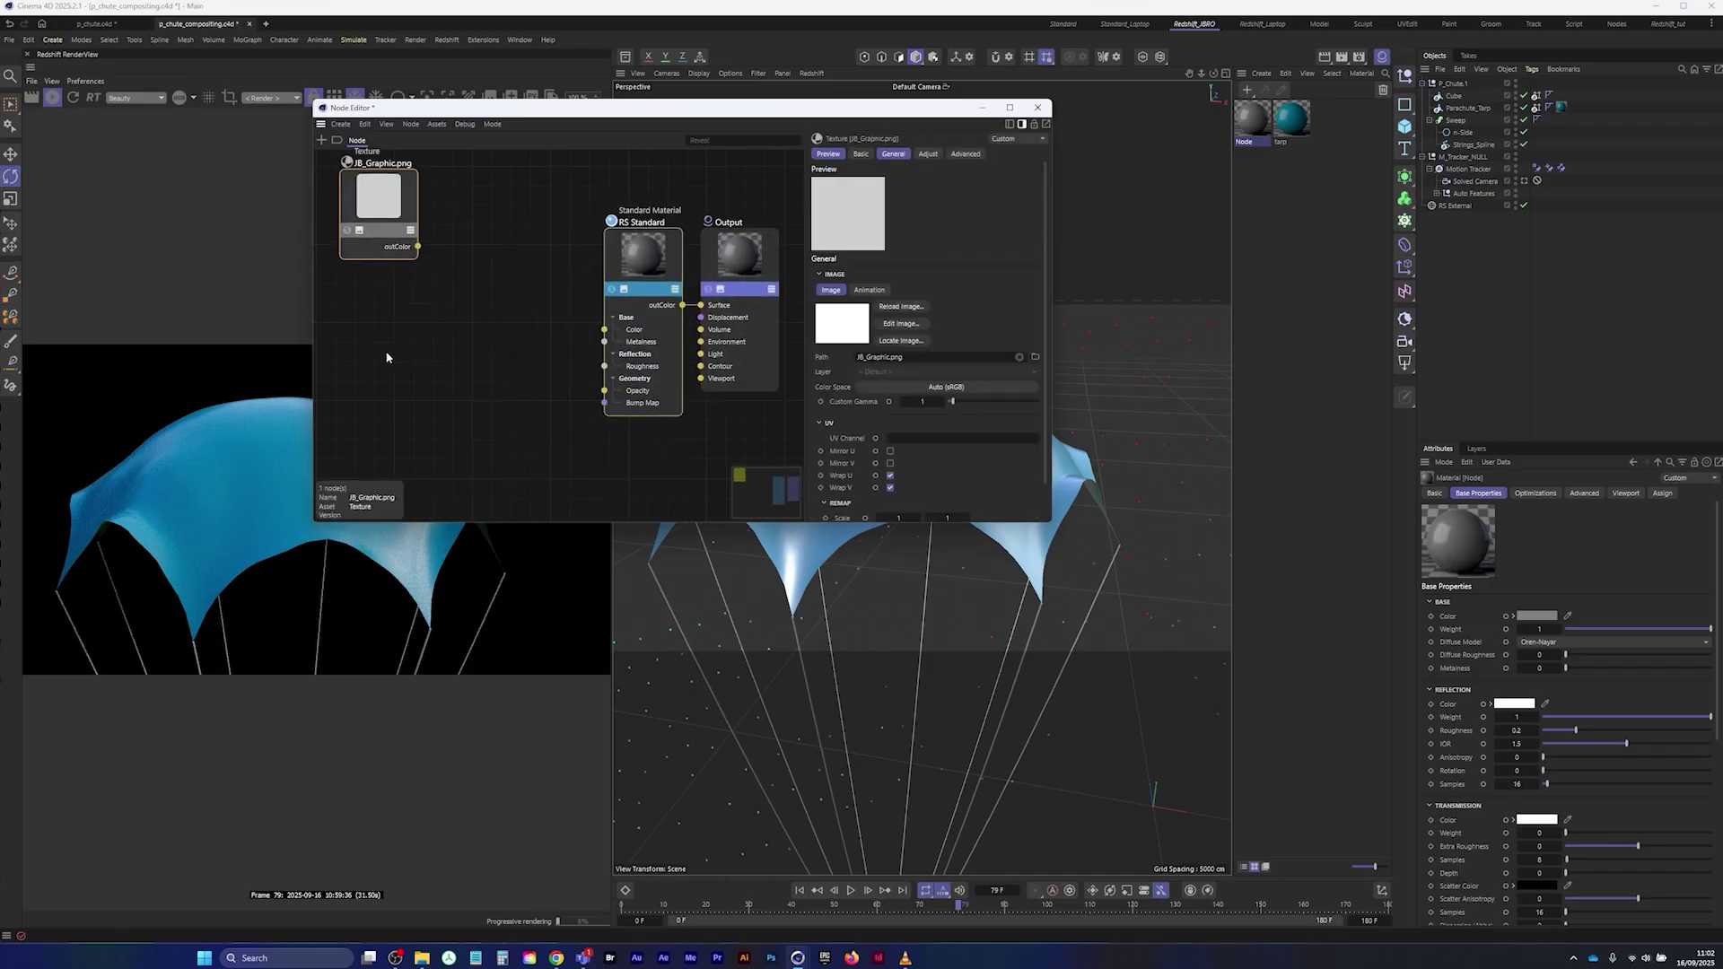
# - Add a Color Splitter node and connect the JB_Graphic.png texture's outColor to its input
pyautogui.doubleClick(389, 377)
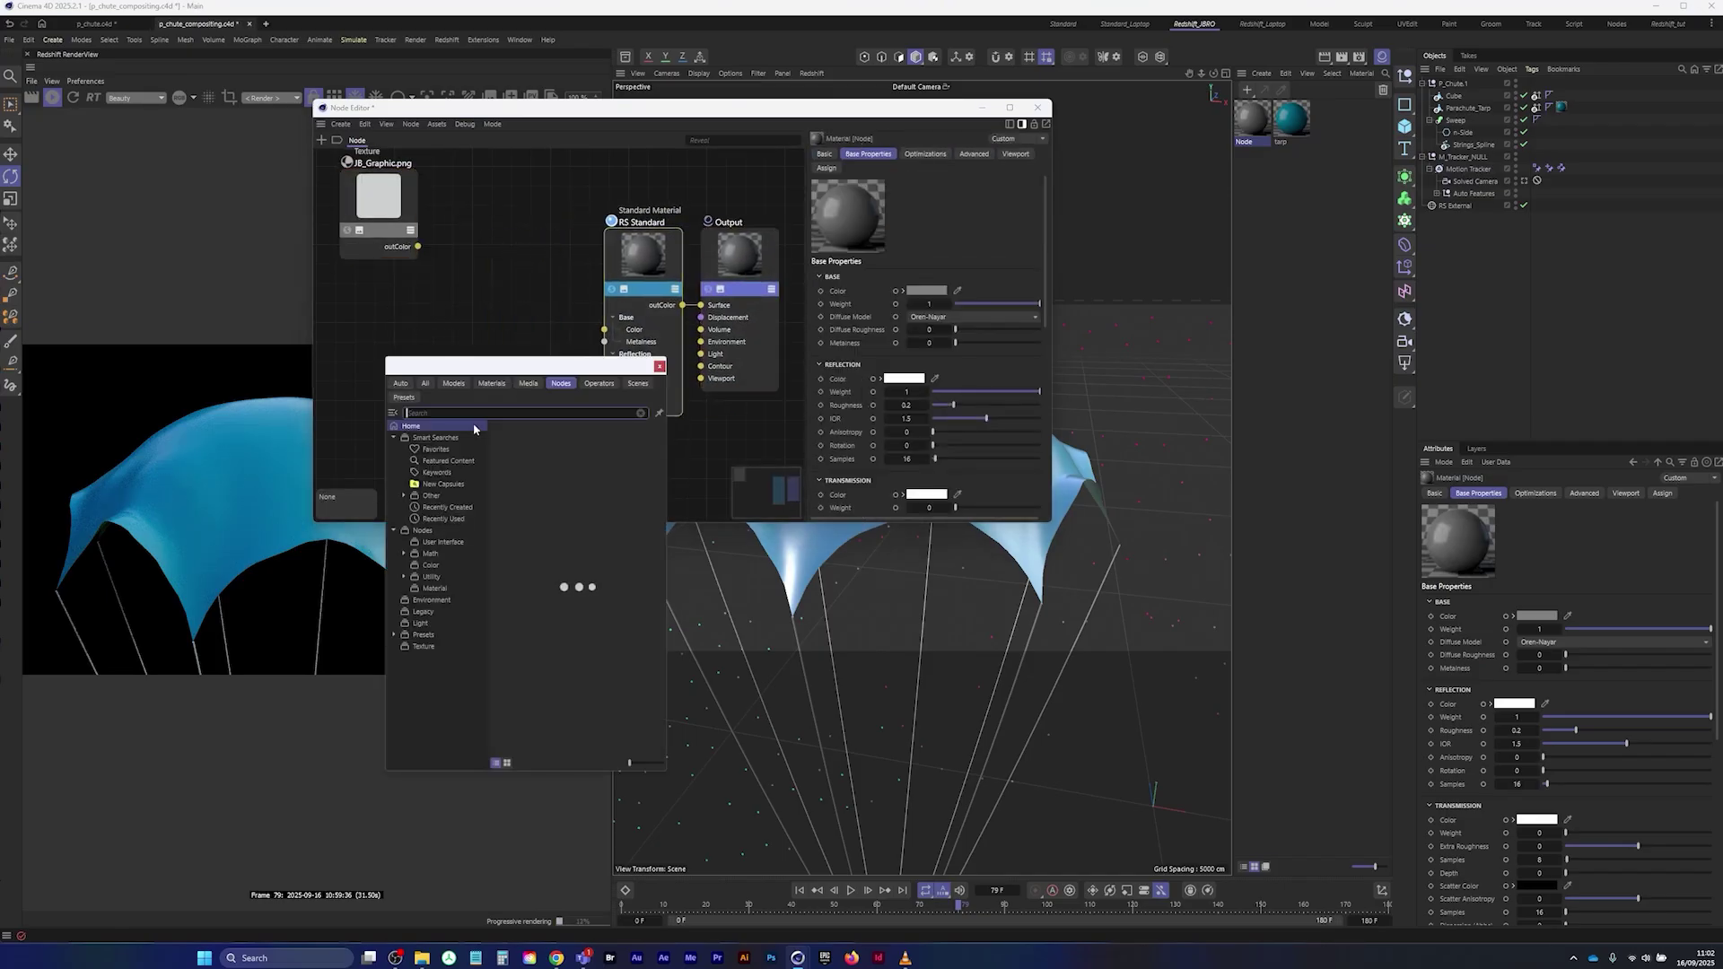
pyautogui.write('splitter')
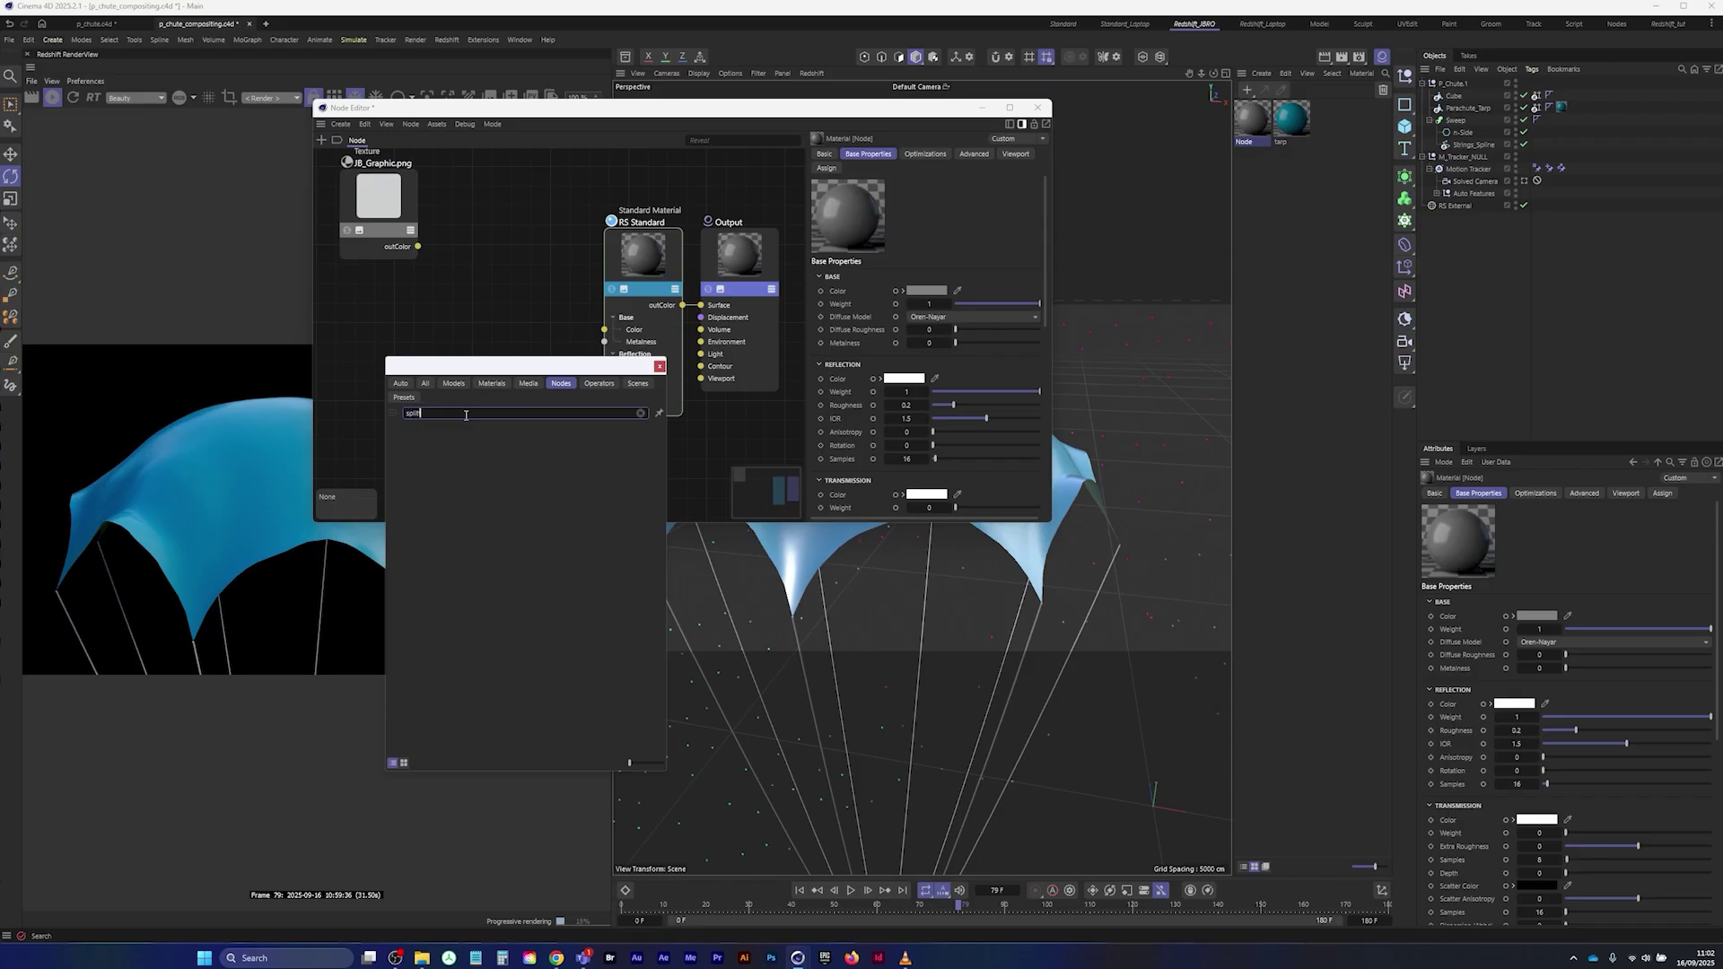
pyautogui.click(440, 428)
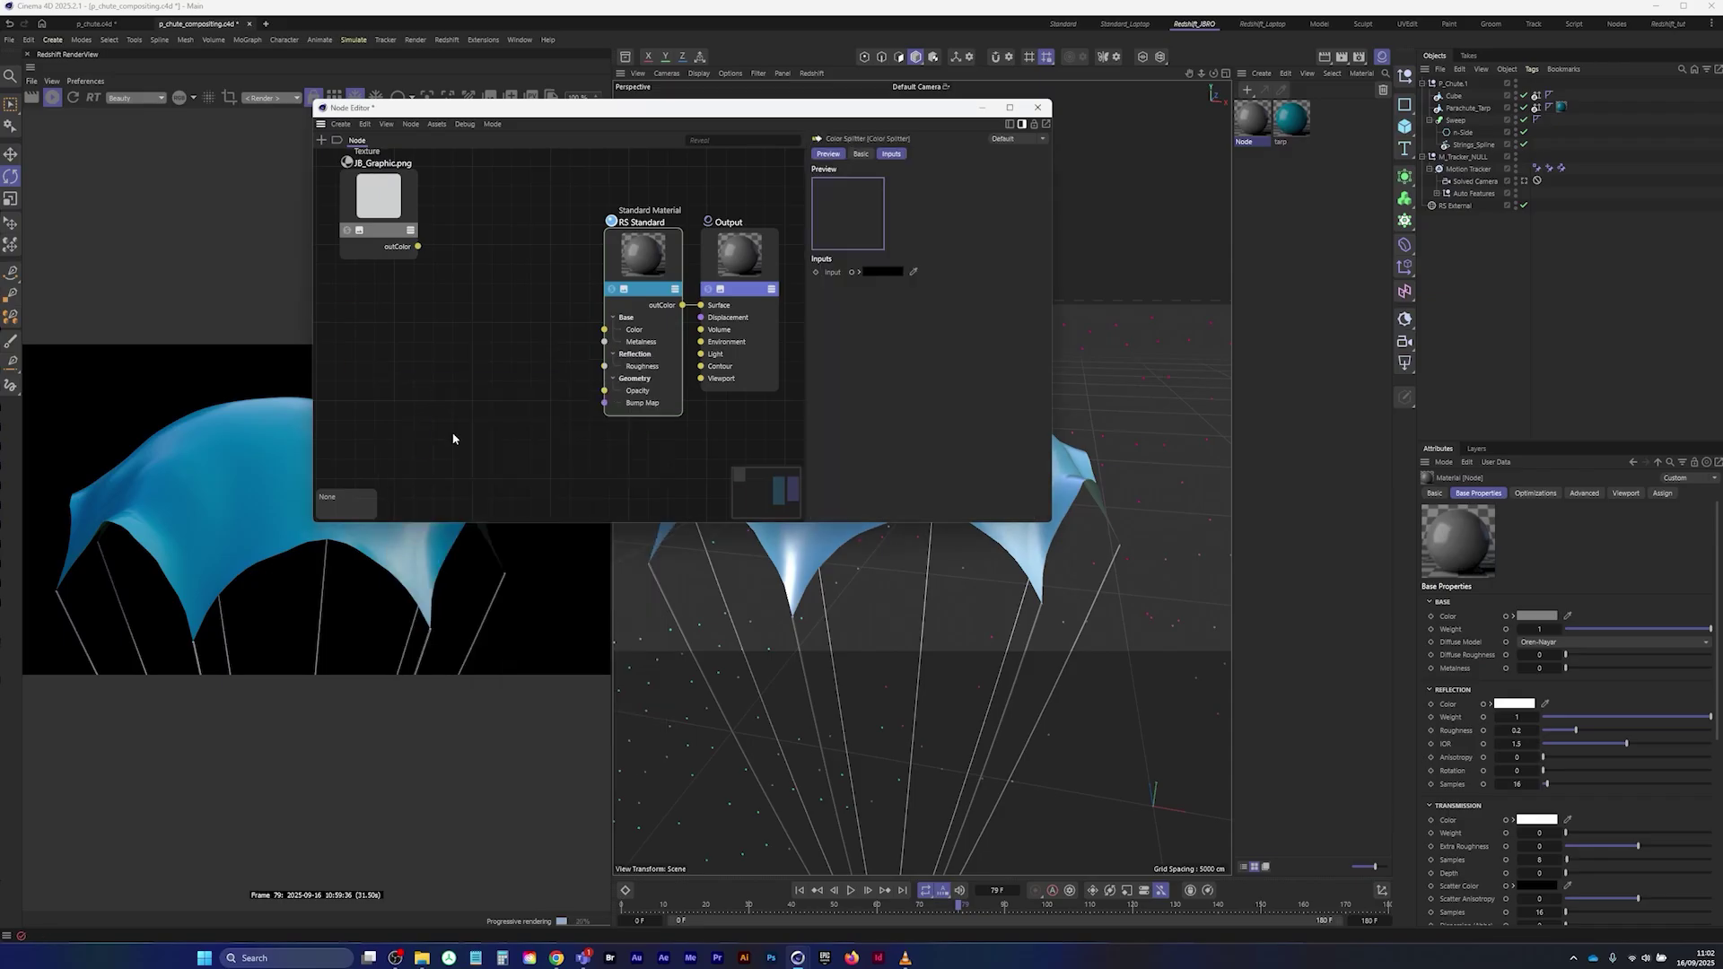
pyautogui.moveTo(384, 348); pyautogui.dragTo(451, 348)
pyautogui.moveTo(418, 247); pyautogui.dragTo(416, 447)
pyautogui.moveTo(452, 351); pyautogui.dragTo(480, 360)
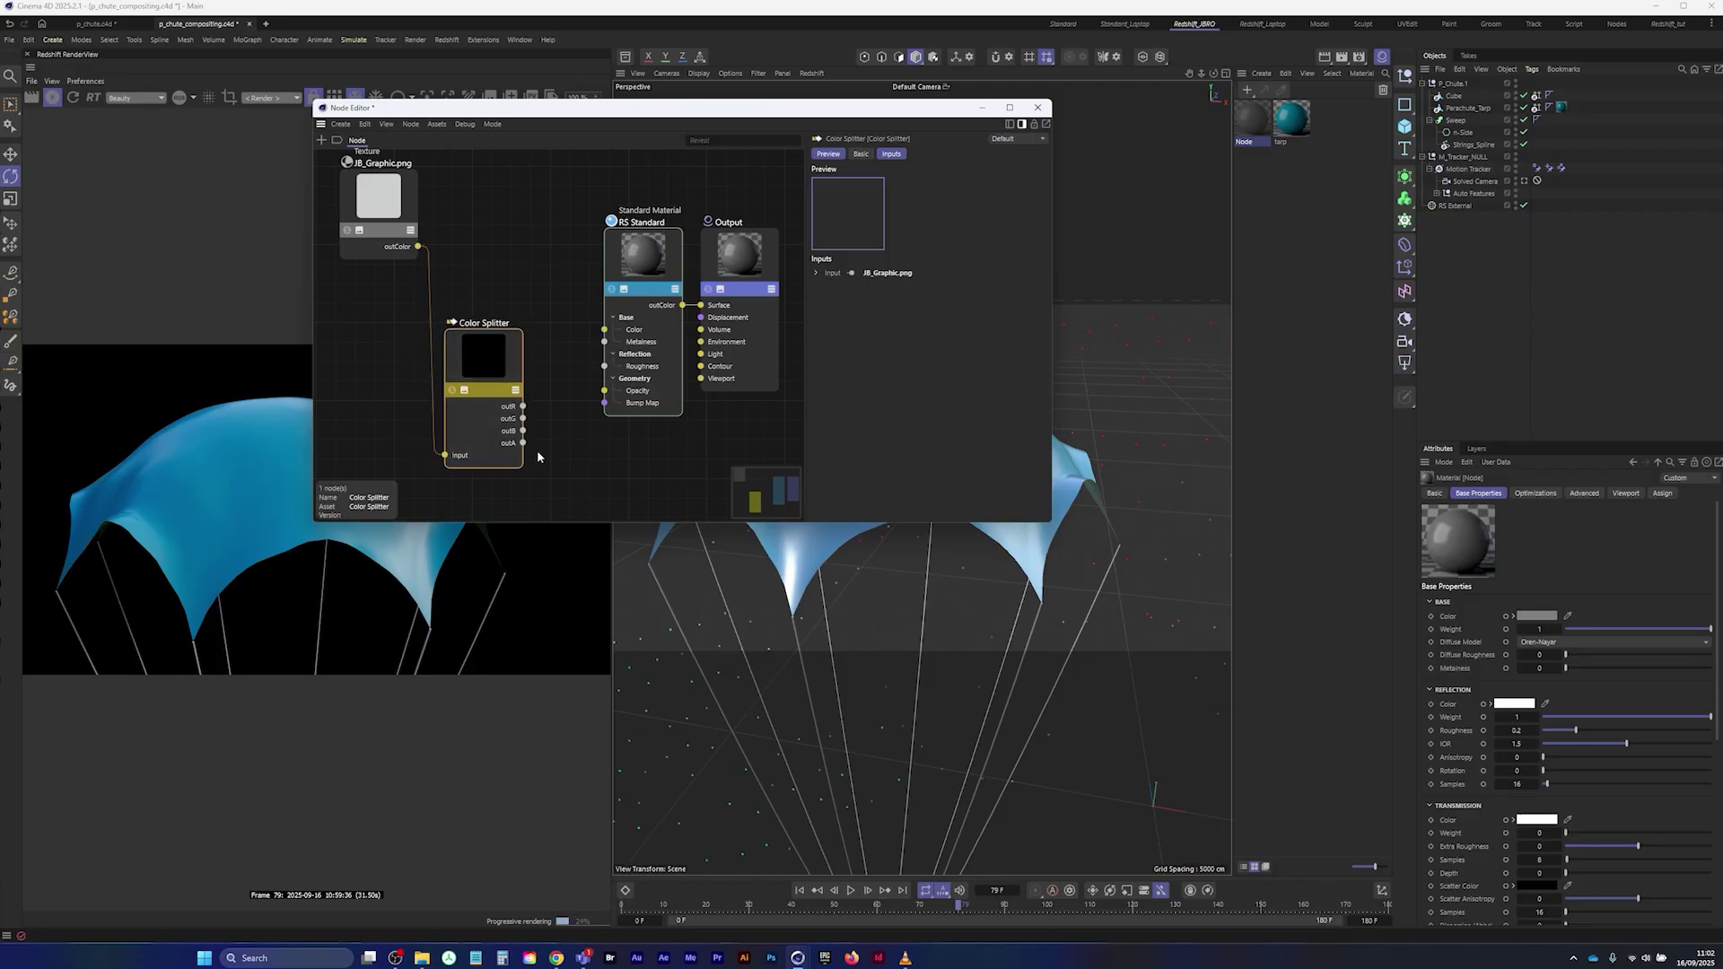
# - Connect the Color Splitter's outA to both the Color and Opacity inputs of RS Standard and close the Node Editor
pyautogui.moveTo(523, 443); pyautogui.dragTo(605, 329)
pyautogui.moveTo(523, 443); pyautogui.dragTo(605, 390)
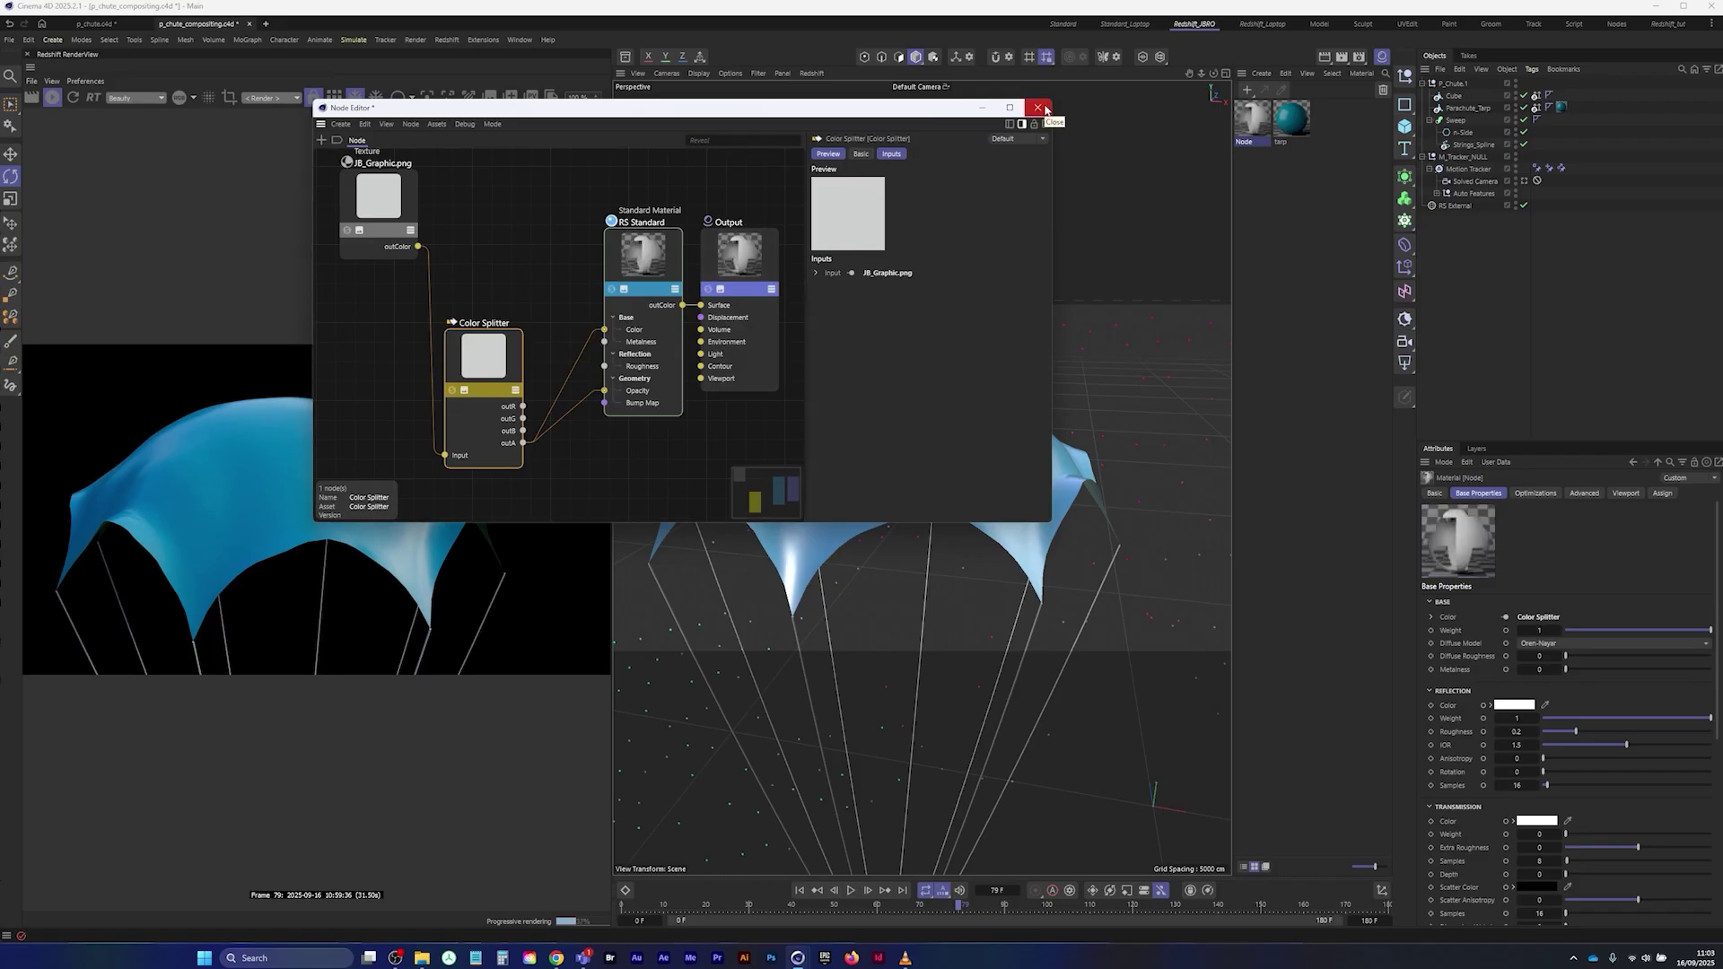
pyautogui.click(1039, 107)
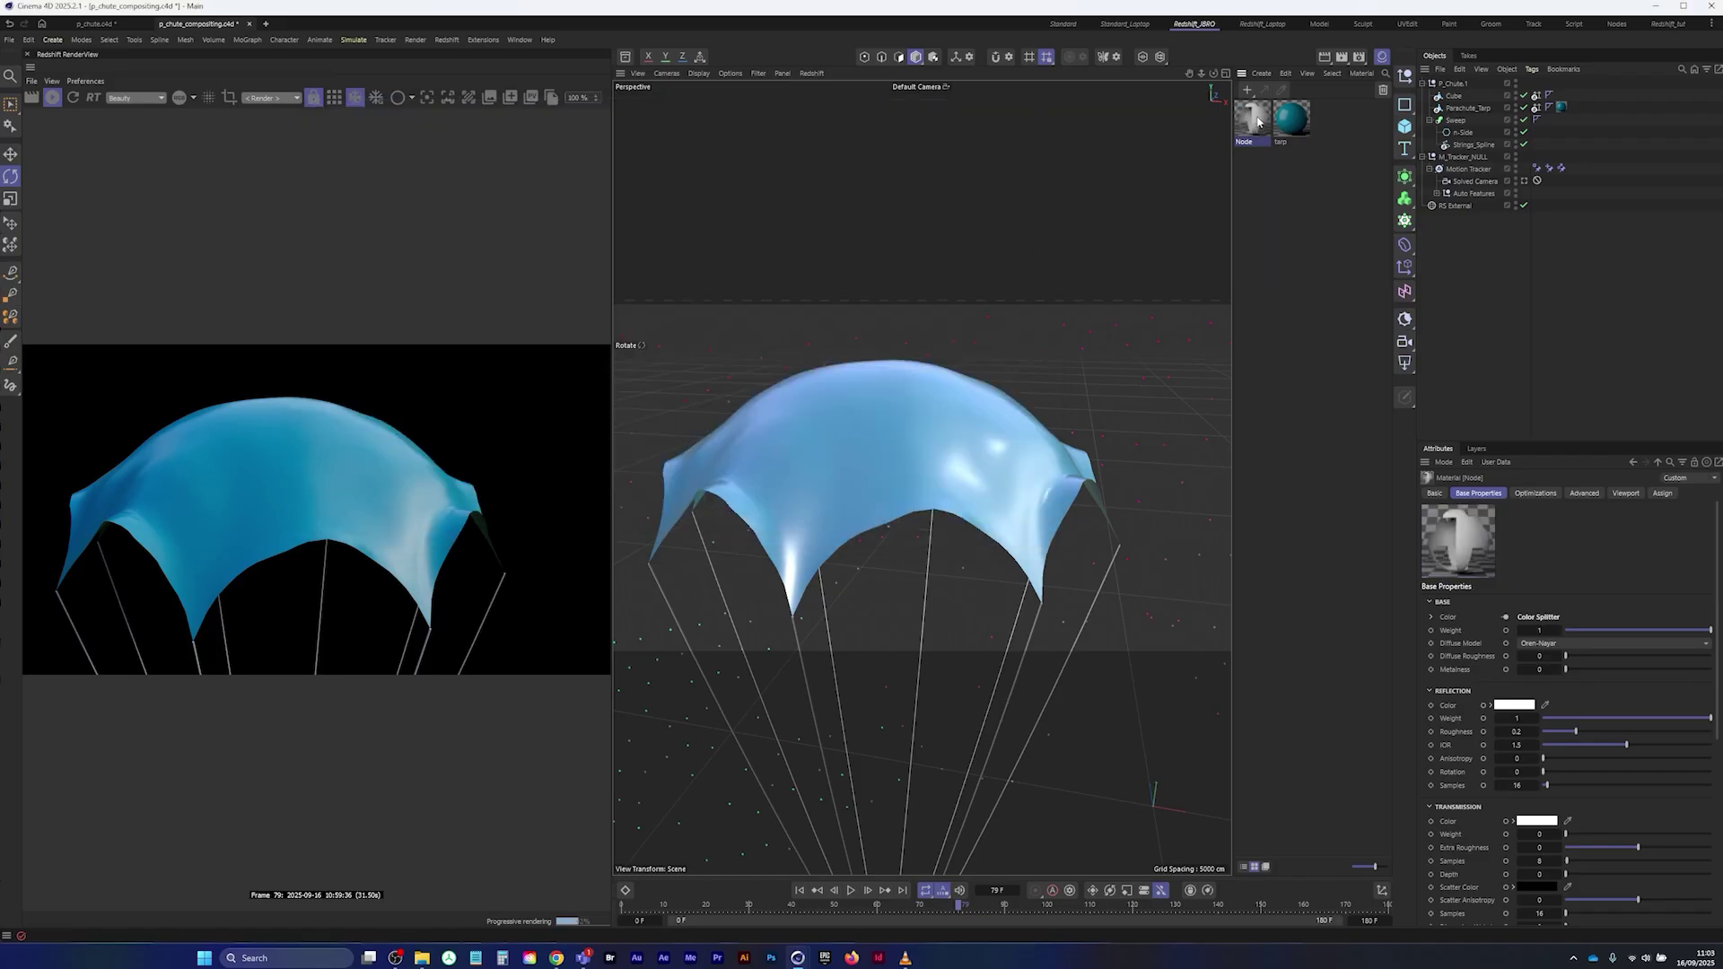
# - Apply the graphic material to Parachute_Tarp on top of the tarp material and set its projection to Spherical
pyautogui.moveTo(1366, 117); pyautogui.dragTo(1477, 109)
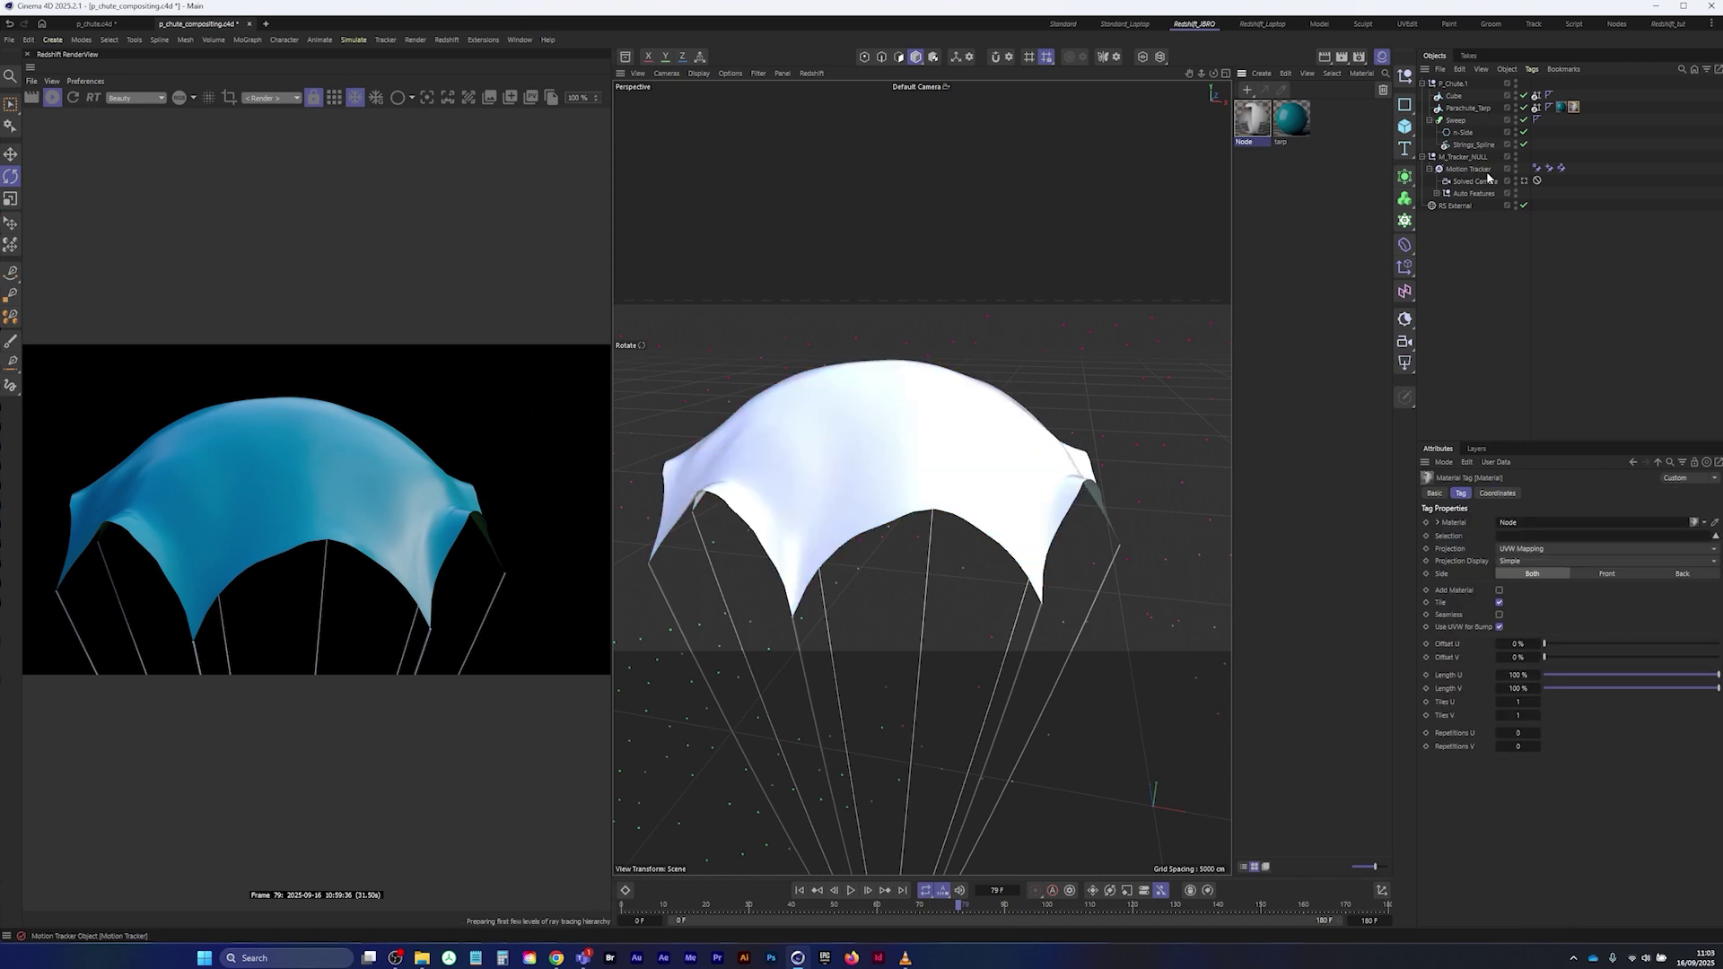
pyautogui.click(1549, 550)
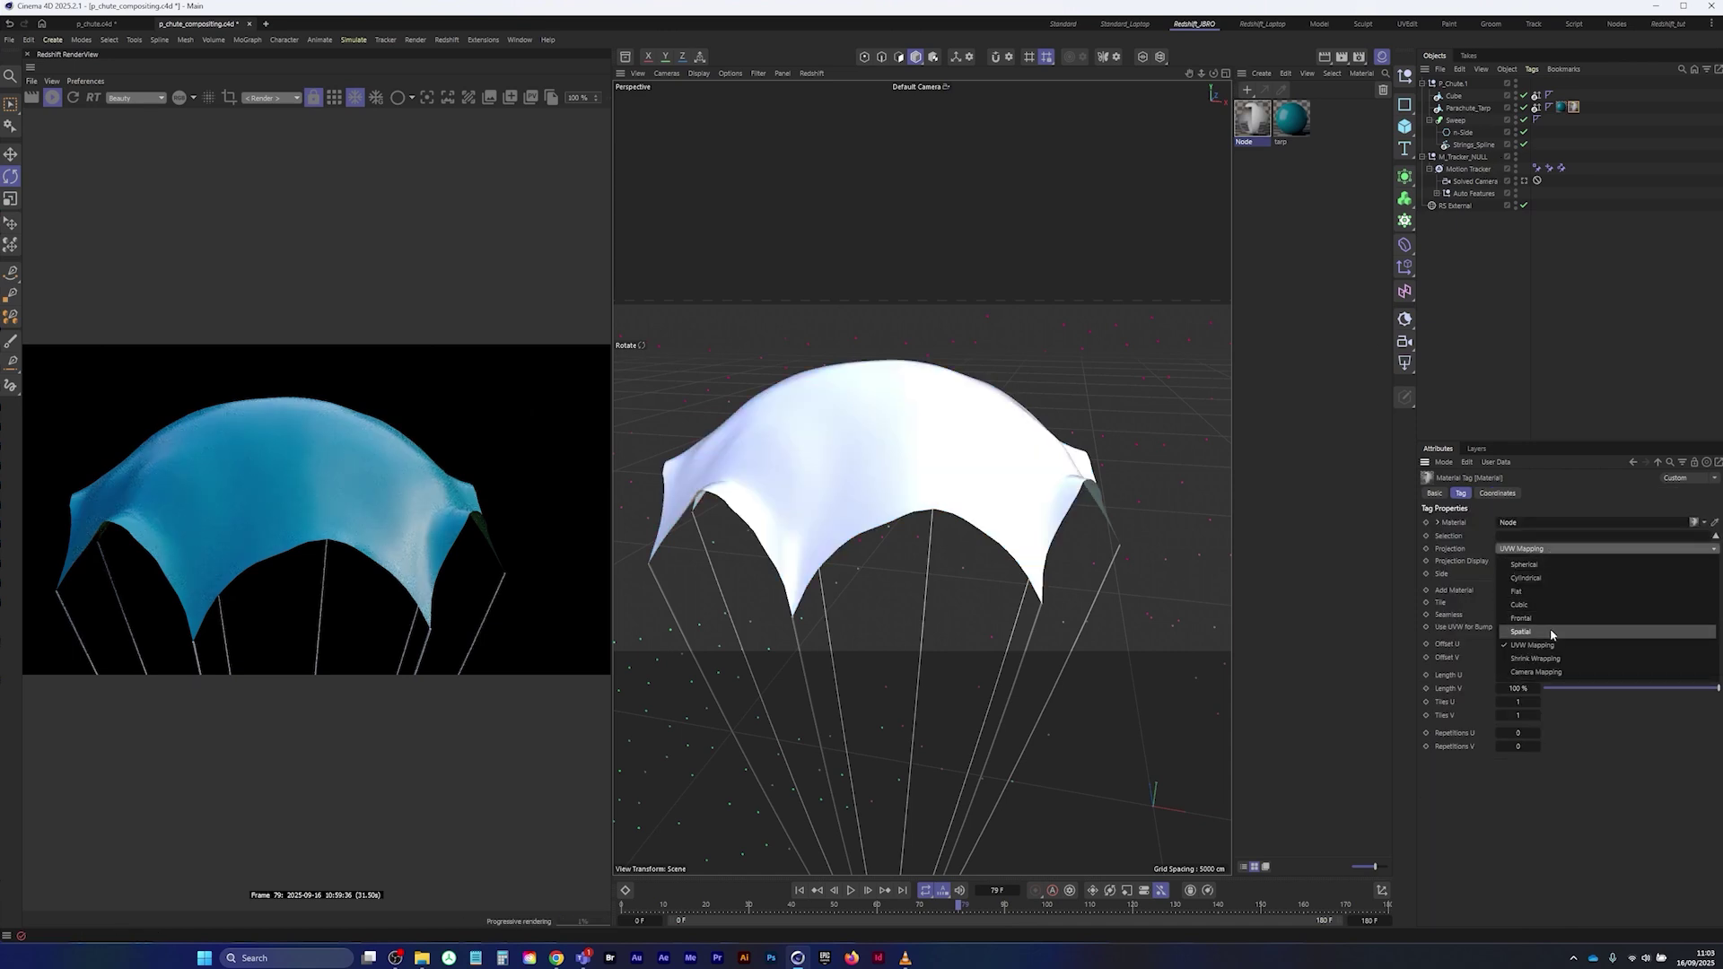
pyautogui.click(1560, 564)
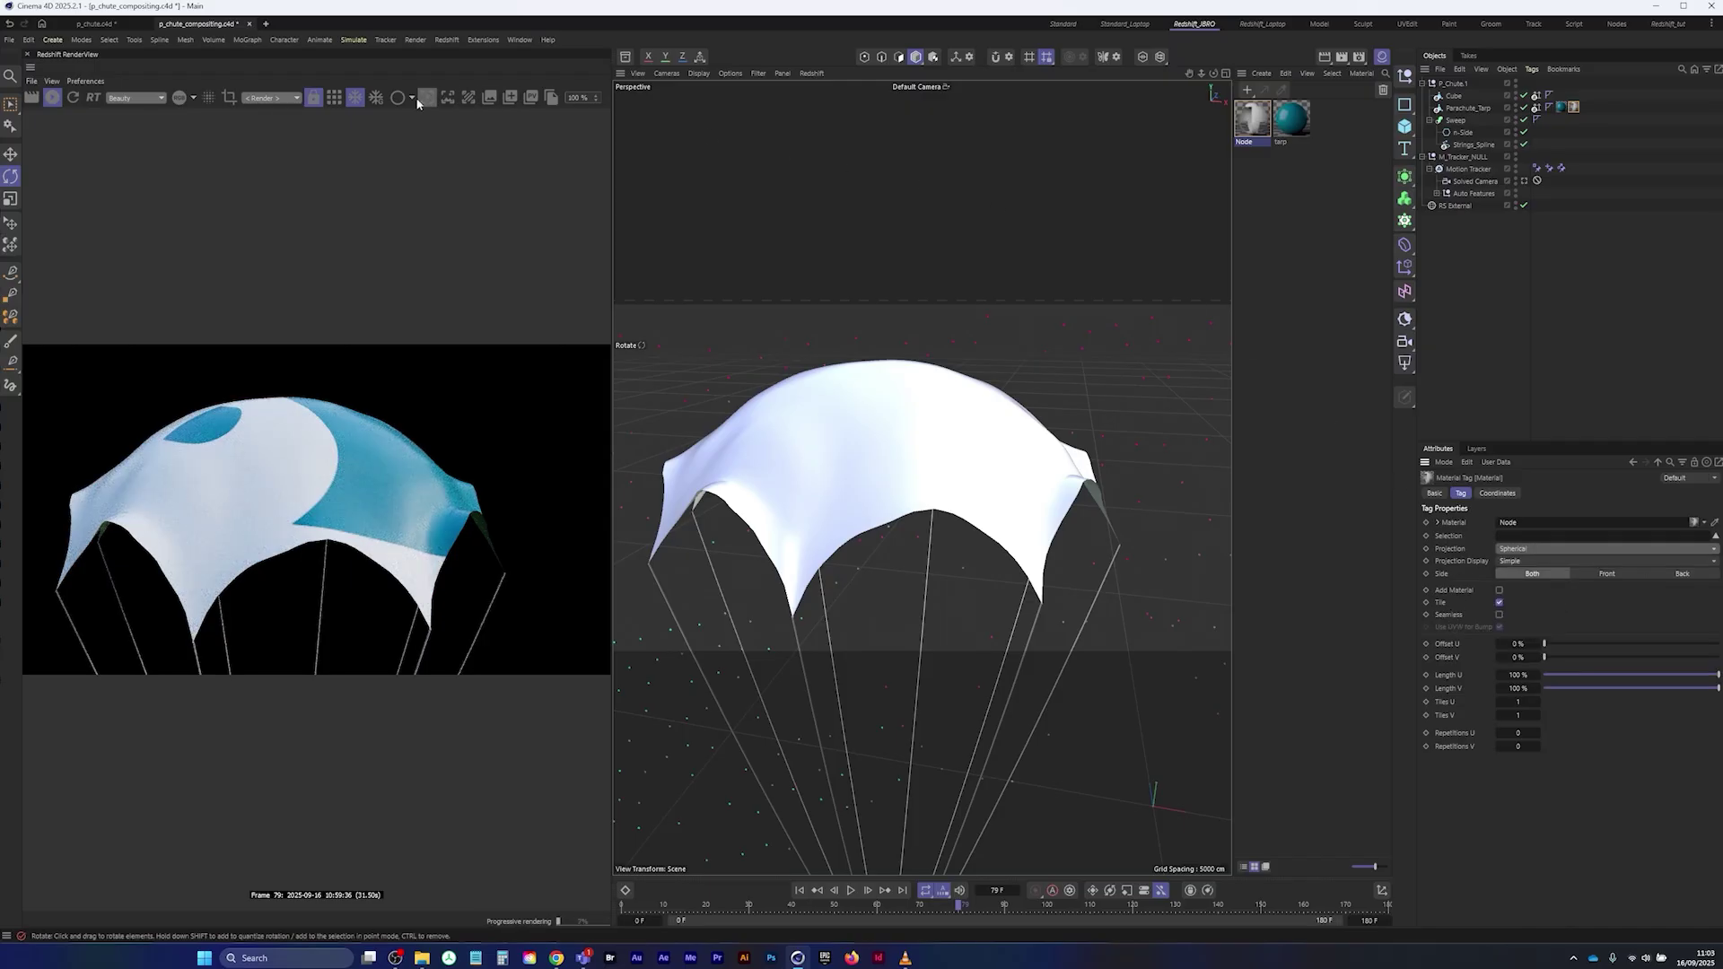
# - View the scene through the Solved Camera and set the graphic tag's Length U and Length V to 48%
pyautogui.click(917, 86)
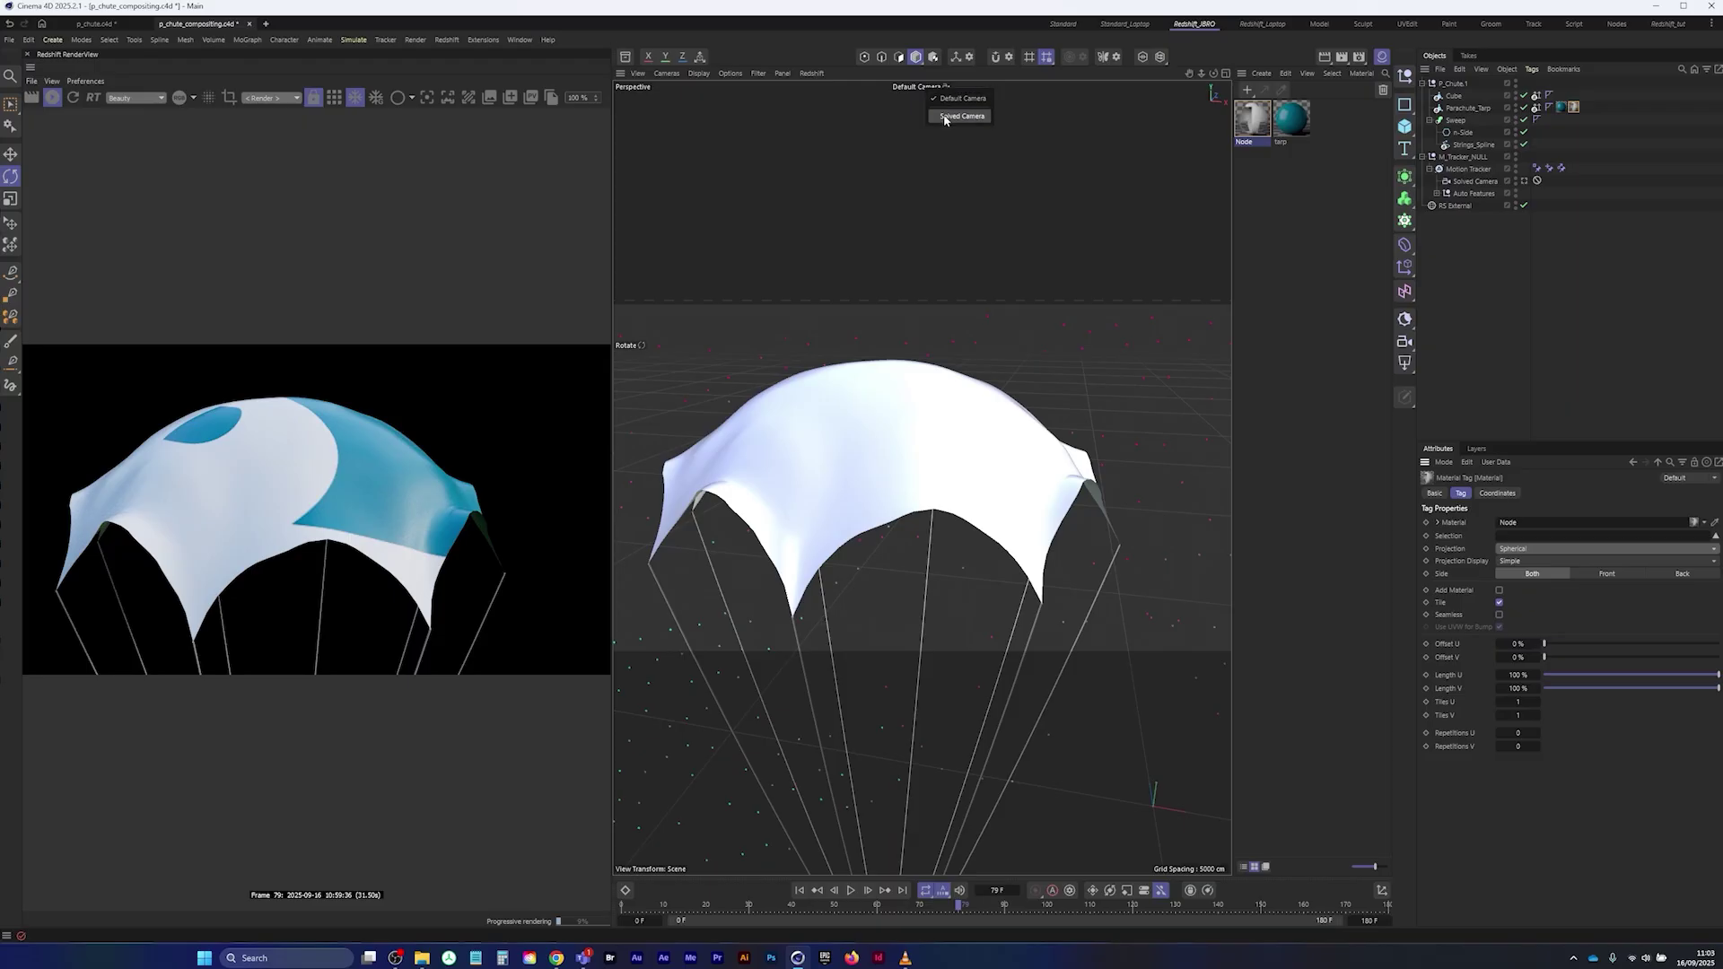
pyautogui.click(958, 116)
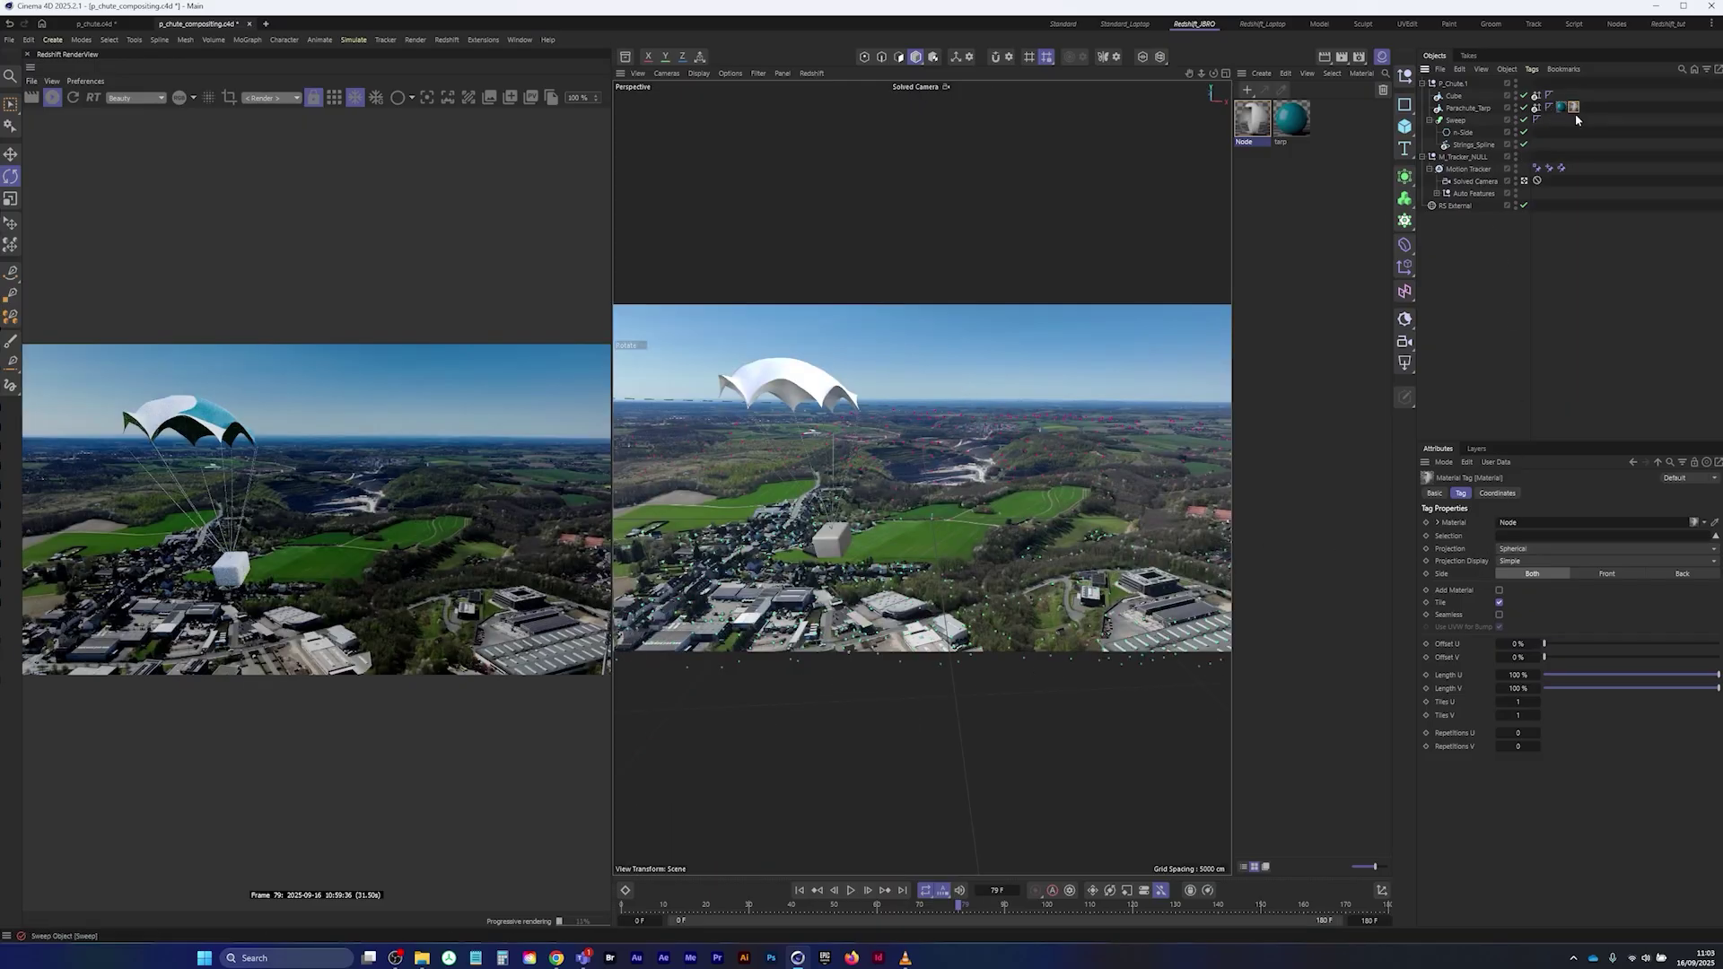
pyautogui.click(1627, 674)
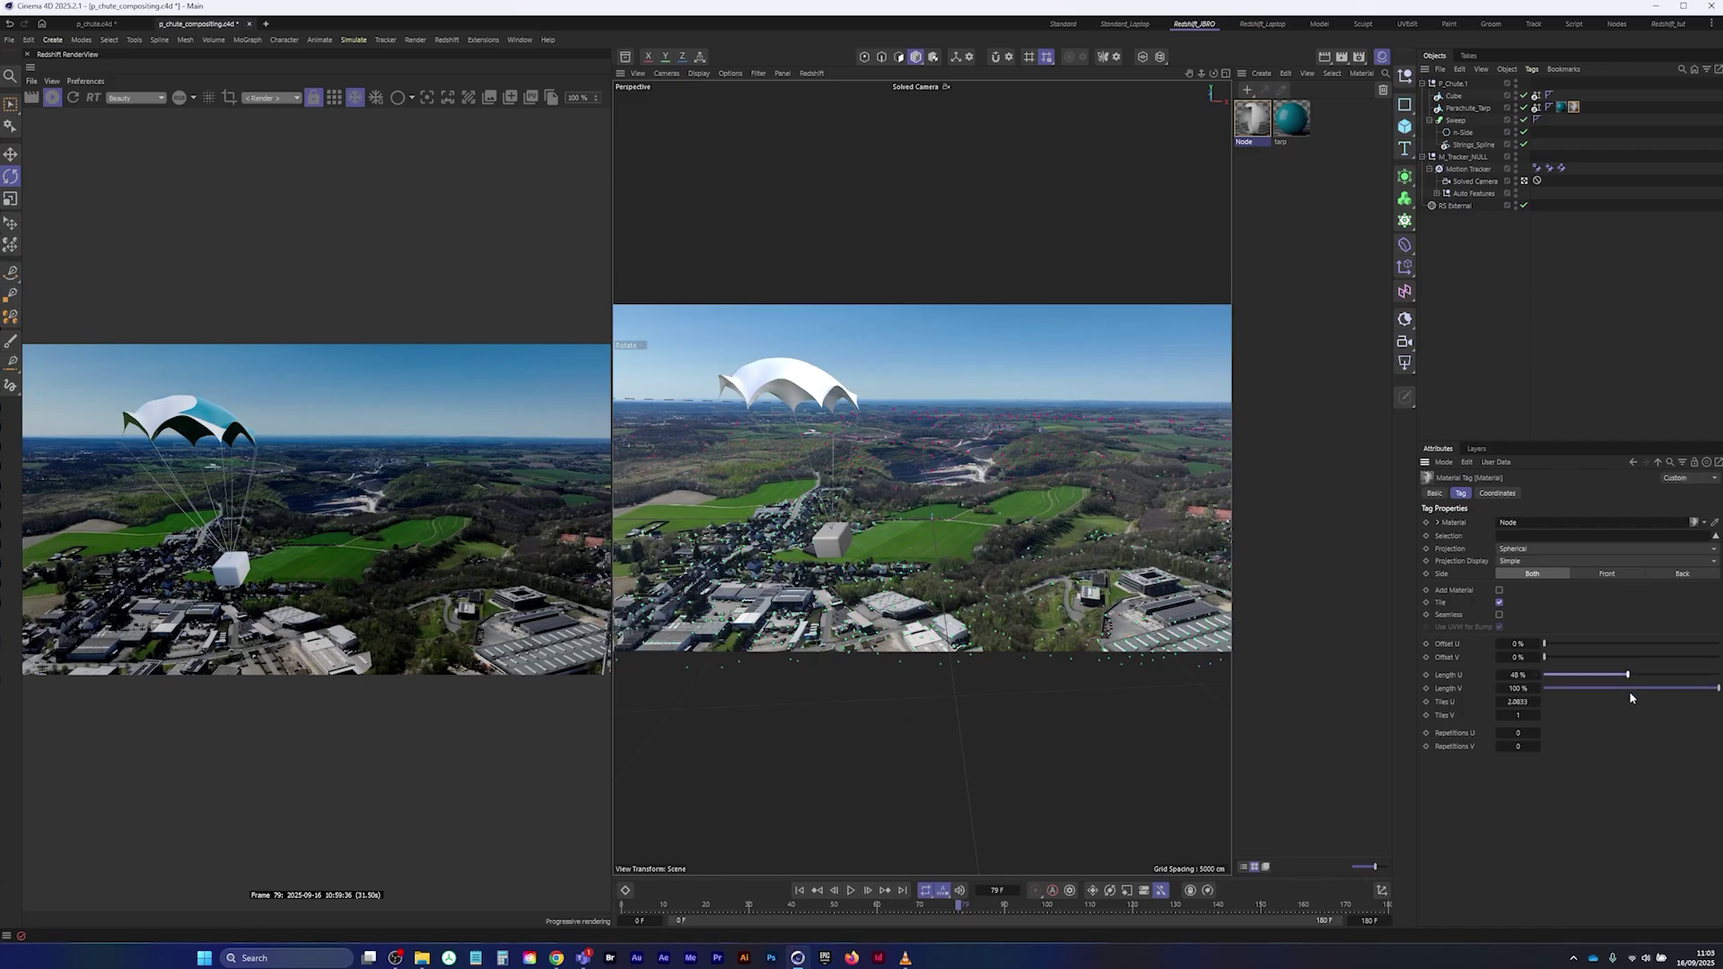
pyautogui.click(1627, 689)
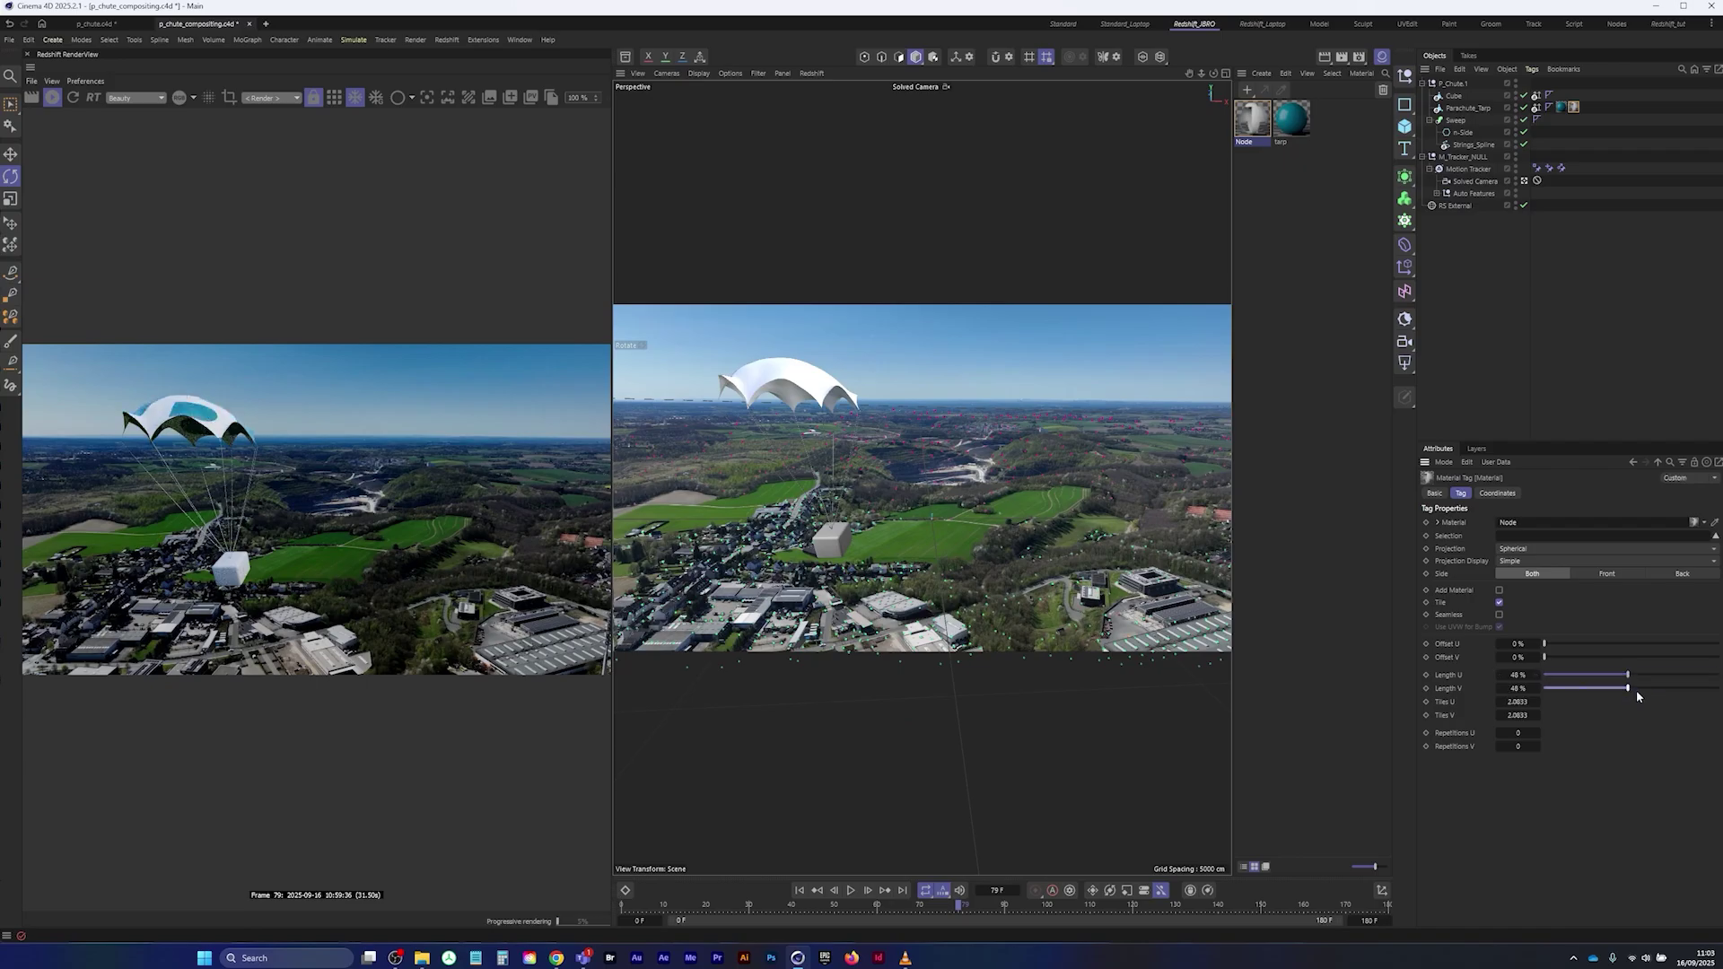
# - In the Default Camera view, disable Tile on the graphic tag and set Length U 17%, Length V 18%, Offset U 66% and Offset V 20%
pyautogui.click(917, 87)
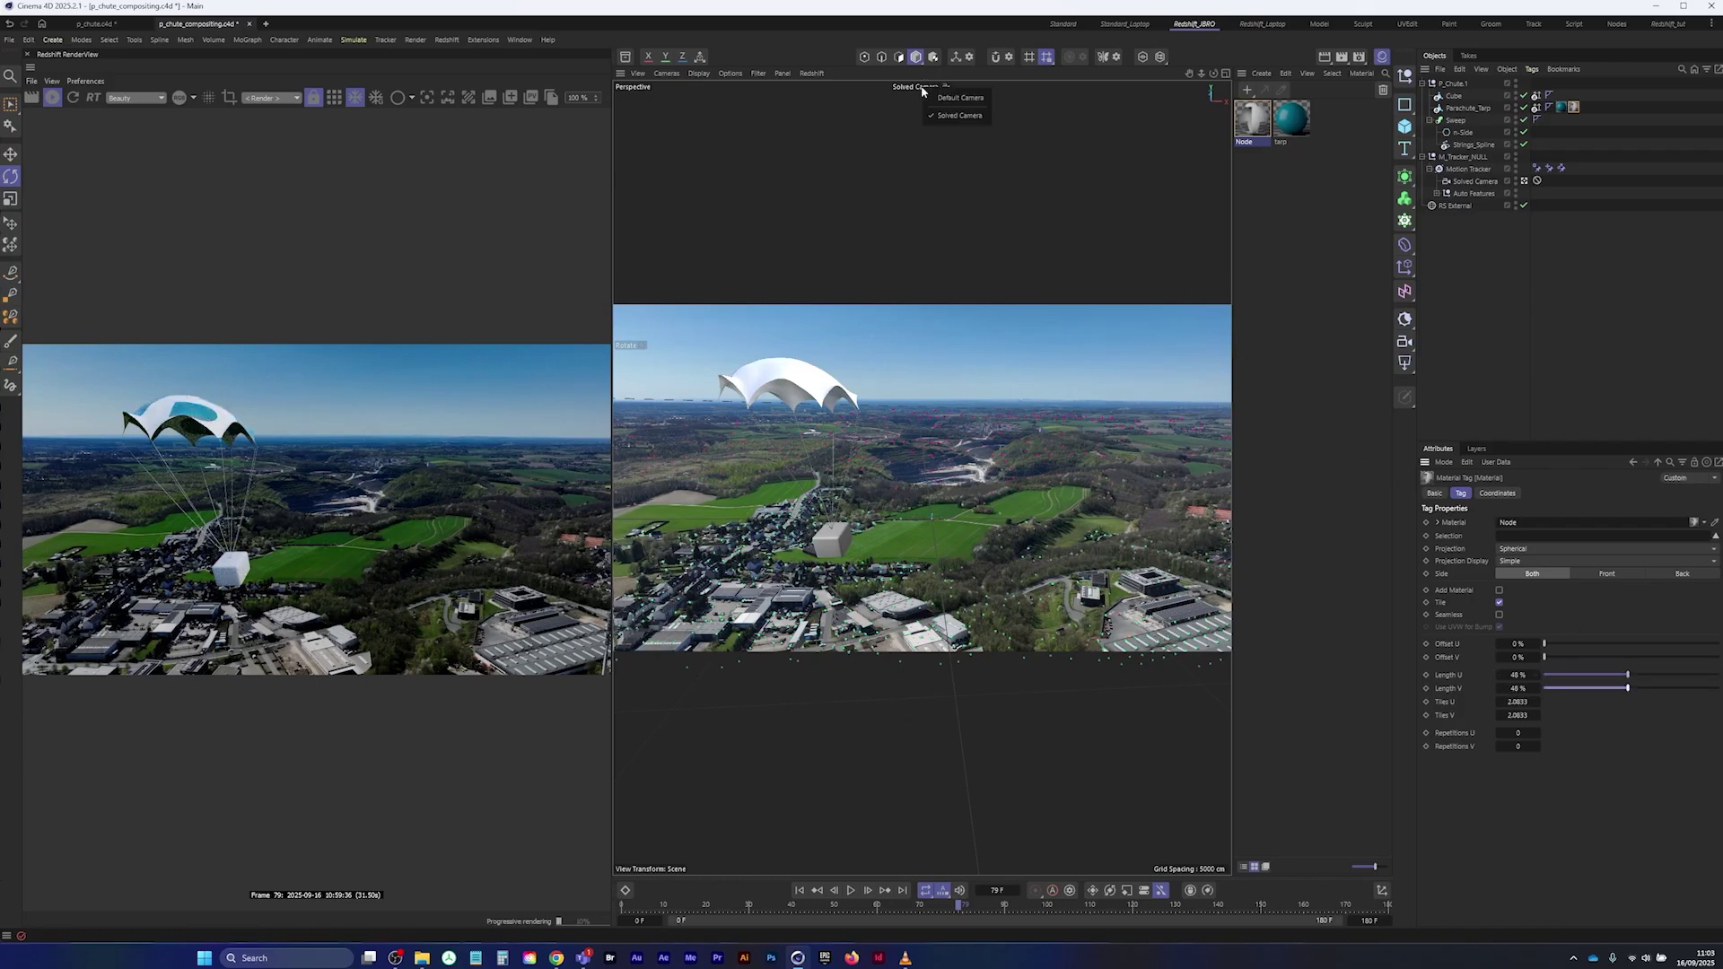
pyautogui.click(957, 98)
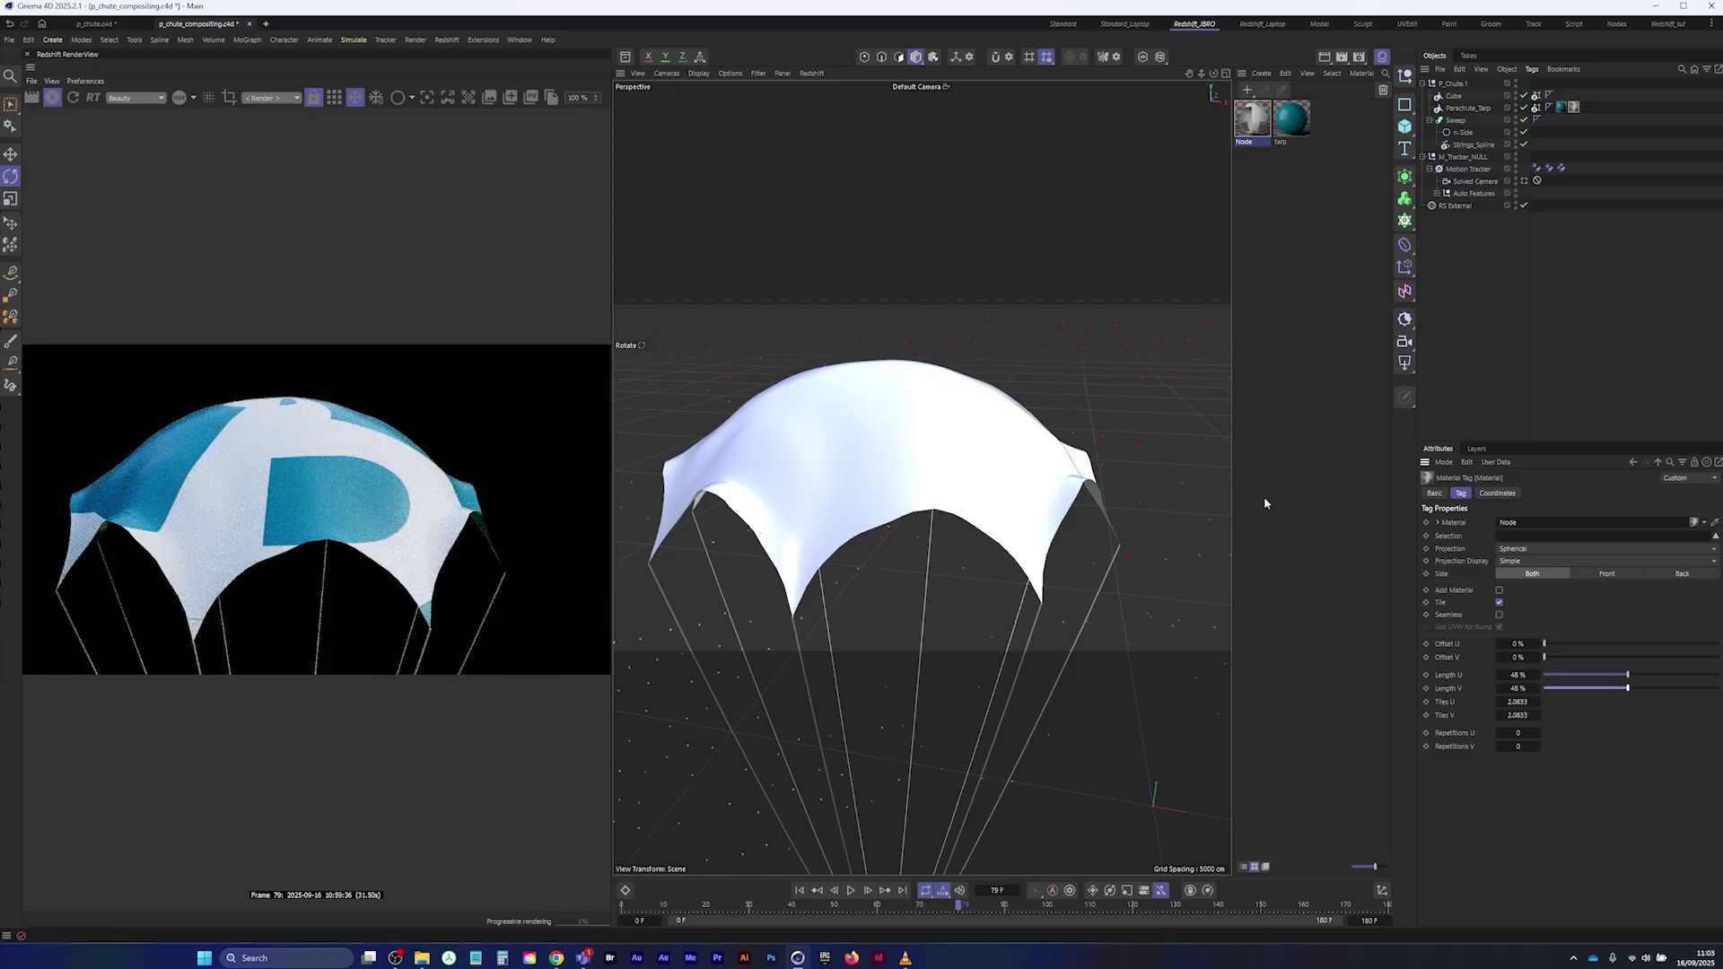
pyautogui.moveTo(1614, 675); pyautogui.dragTo(1571, 677)
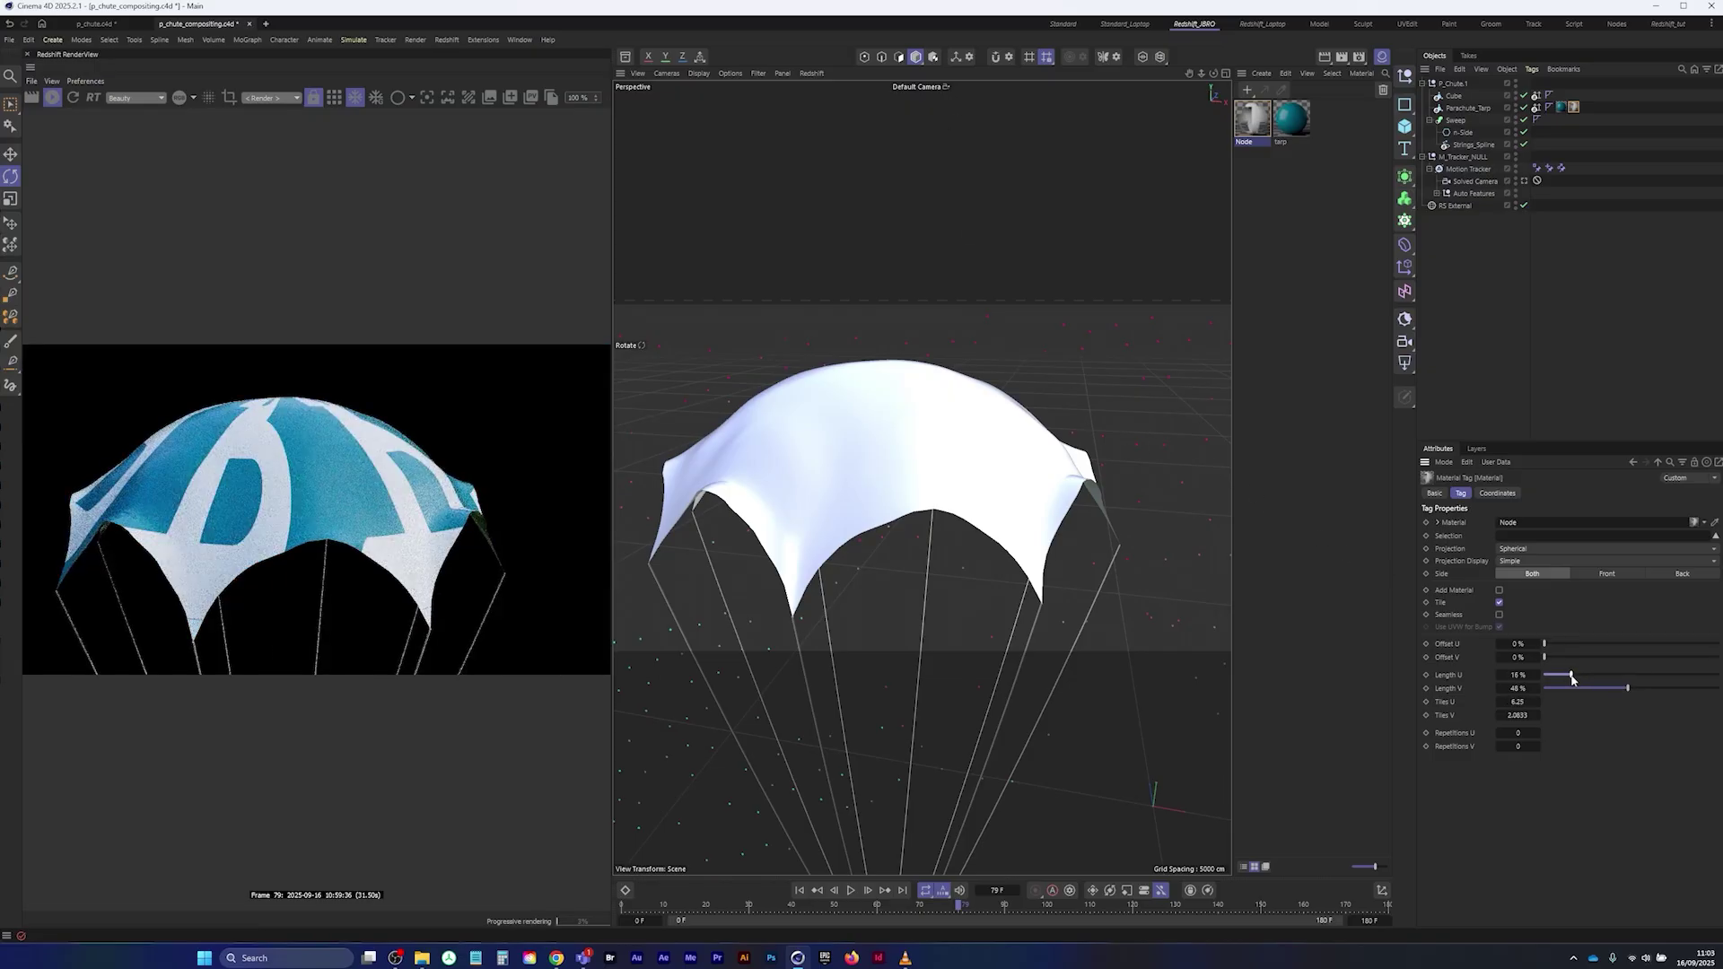
pyautogui.click(1499, 602)
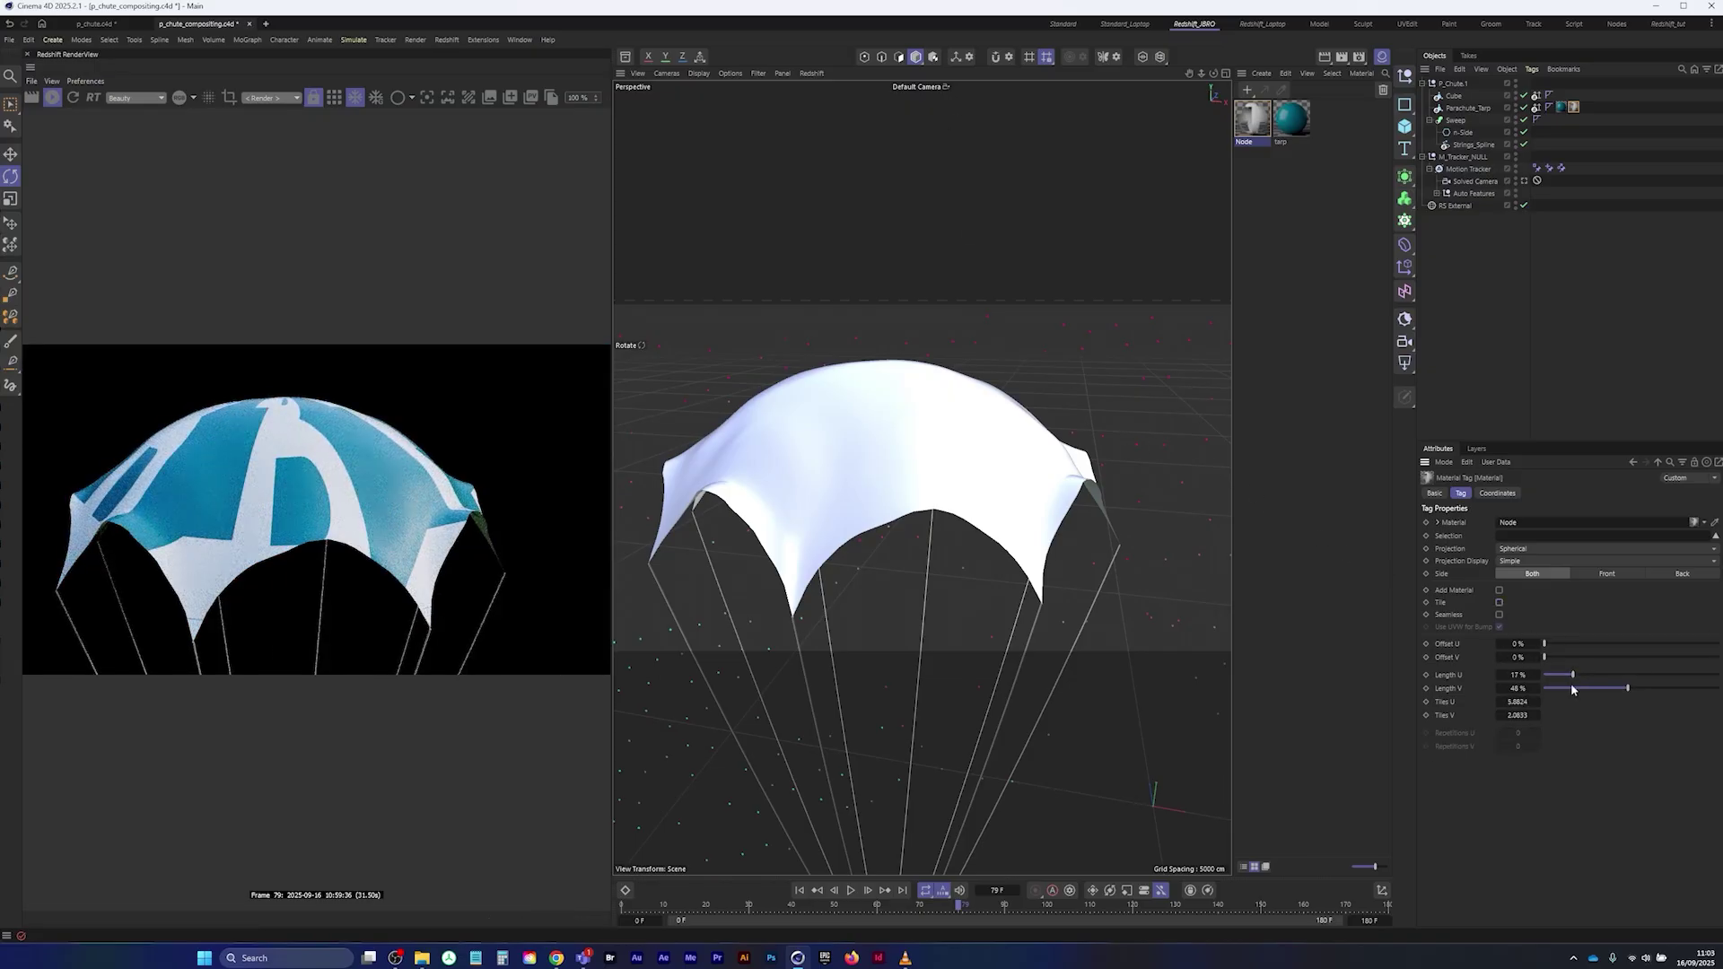
pyautogui.moveTo(1605, 694)
pyautogui.mouseDown()
pyautogui.moveTo(1576, 694)
pyautogui.moveTo(1562, 645)
pyautogui.moveTo(1661, 648)
pyautogui.mouseUp()
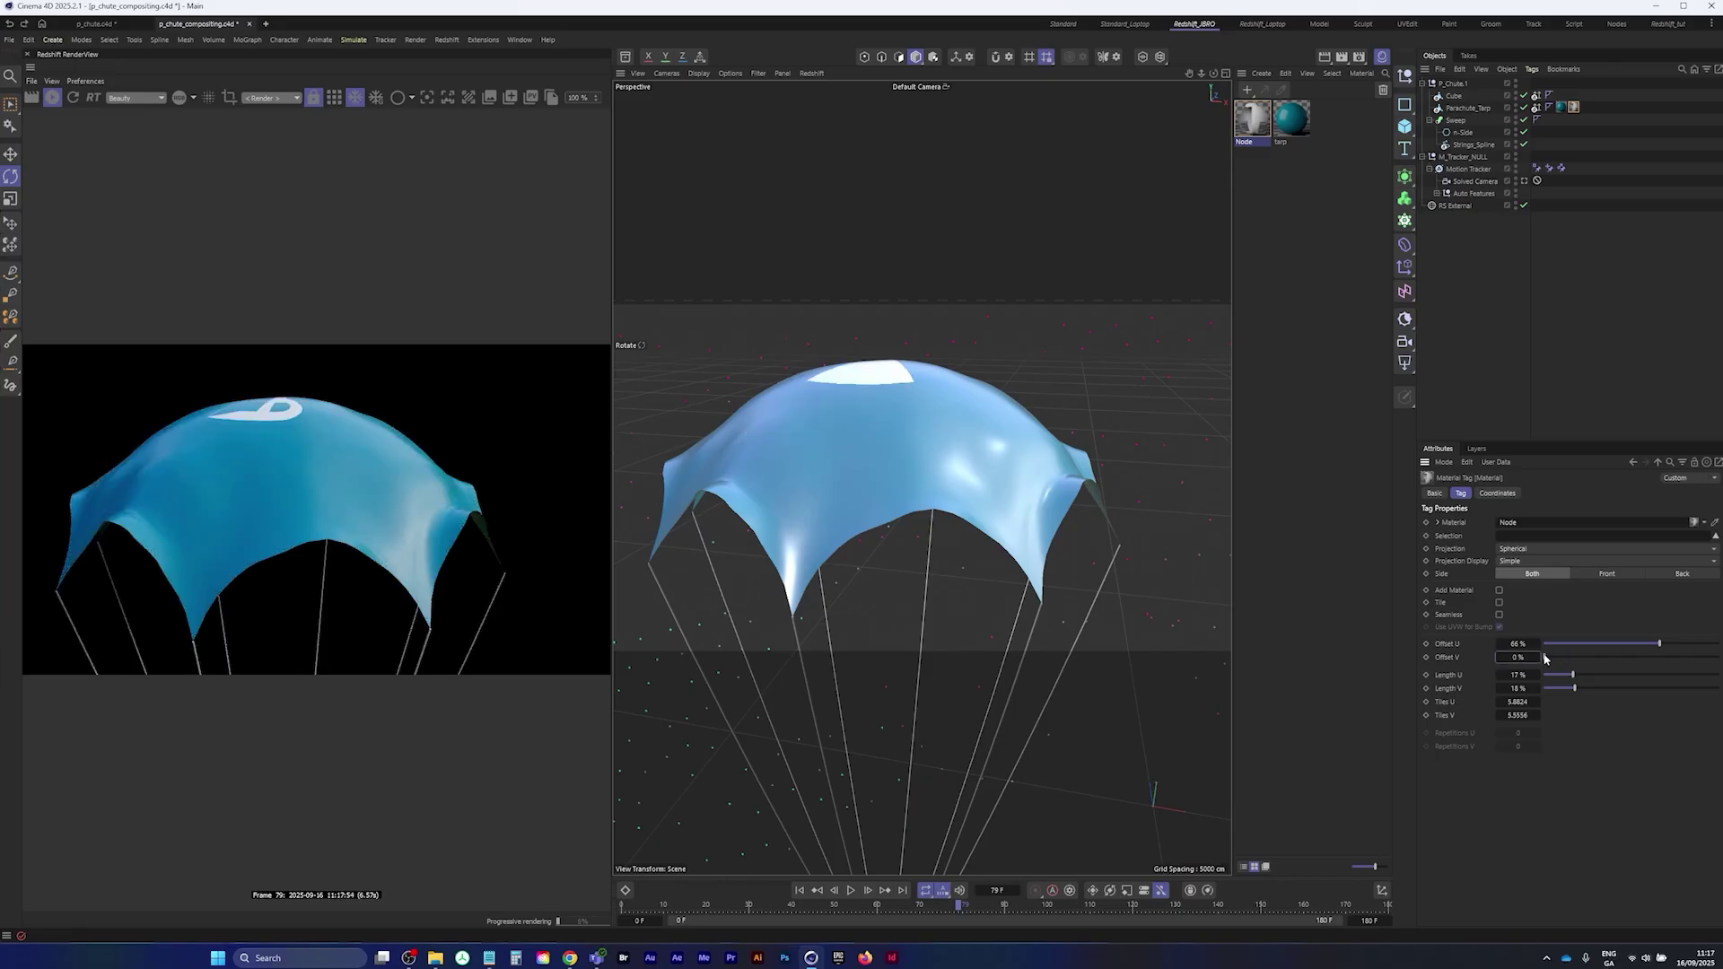
pyautogui.moveTo(1545, 659); pyautogui.dragTo(1577, 657)
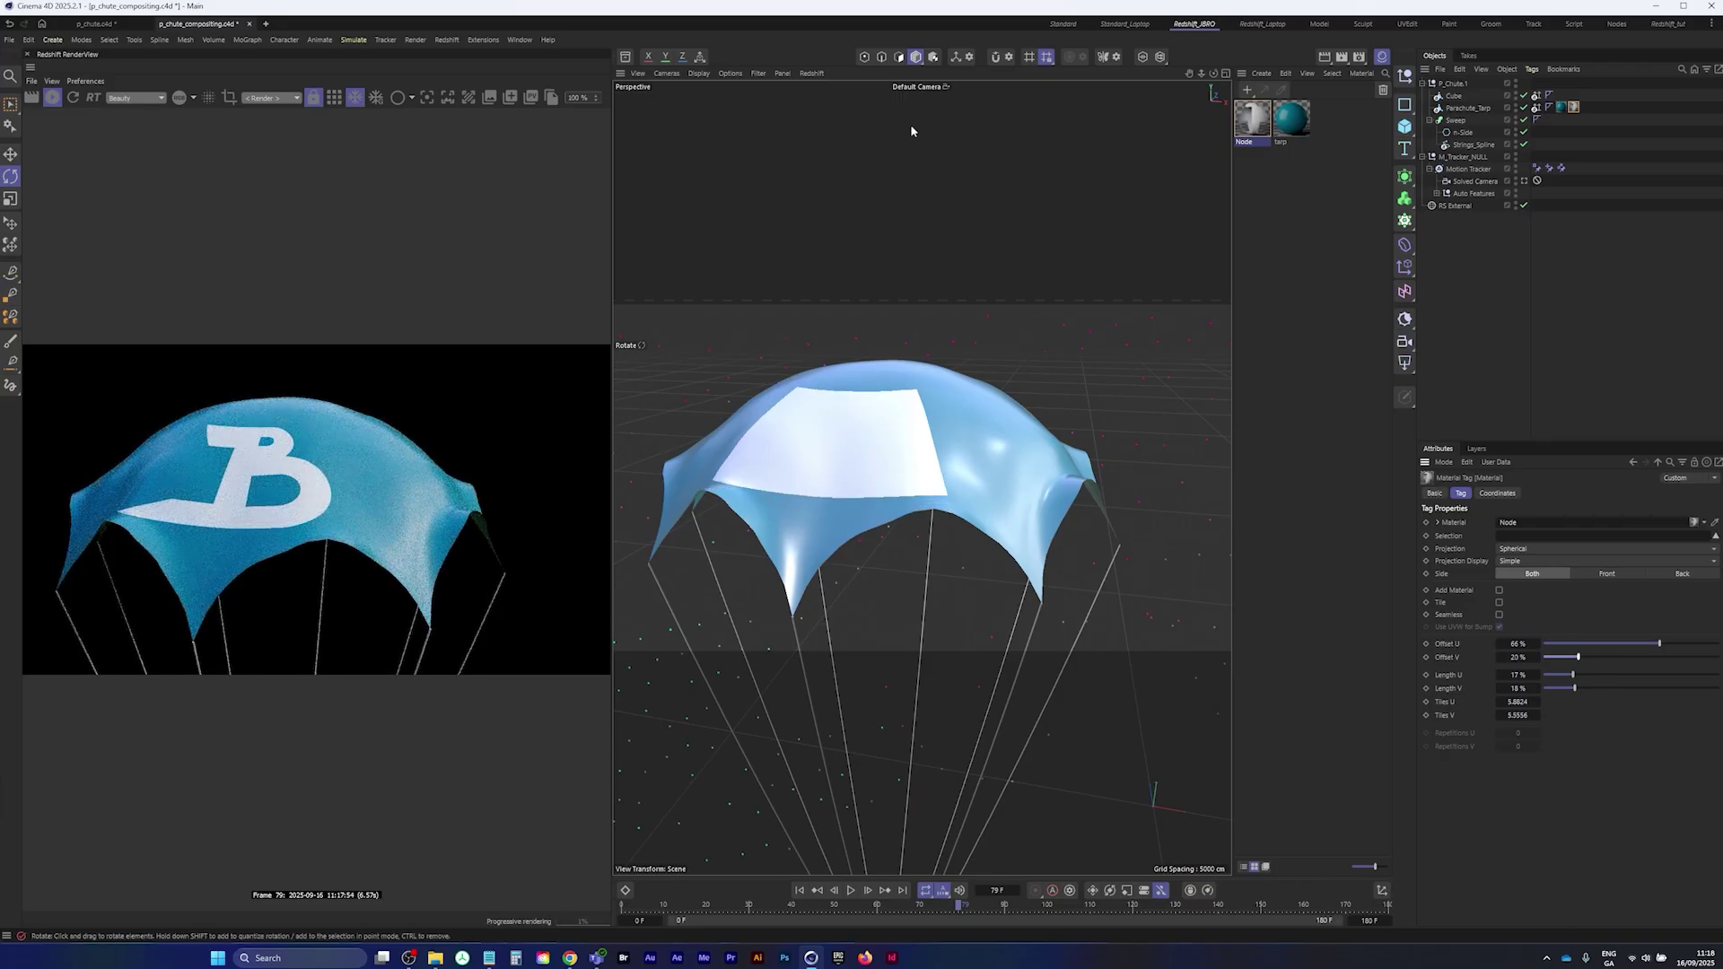
# - Set the graphic material's reflection weight to 0 and roughness to 1, checking the canopy graphic up close
pyautogui.click(924, 87)
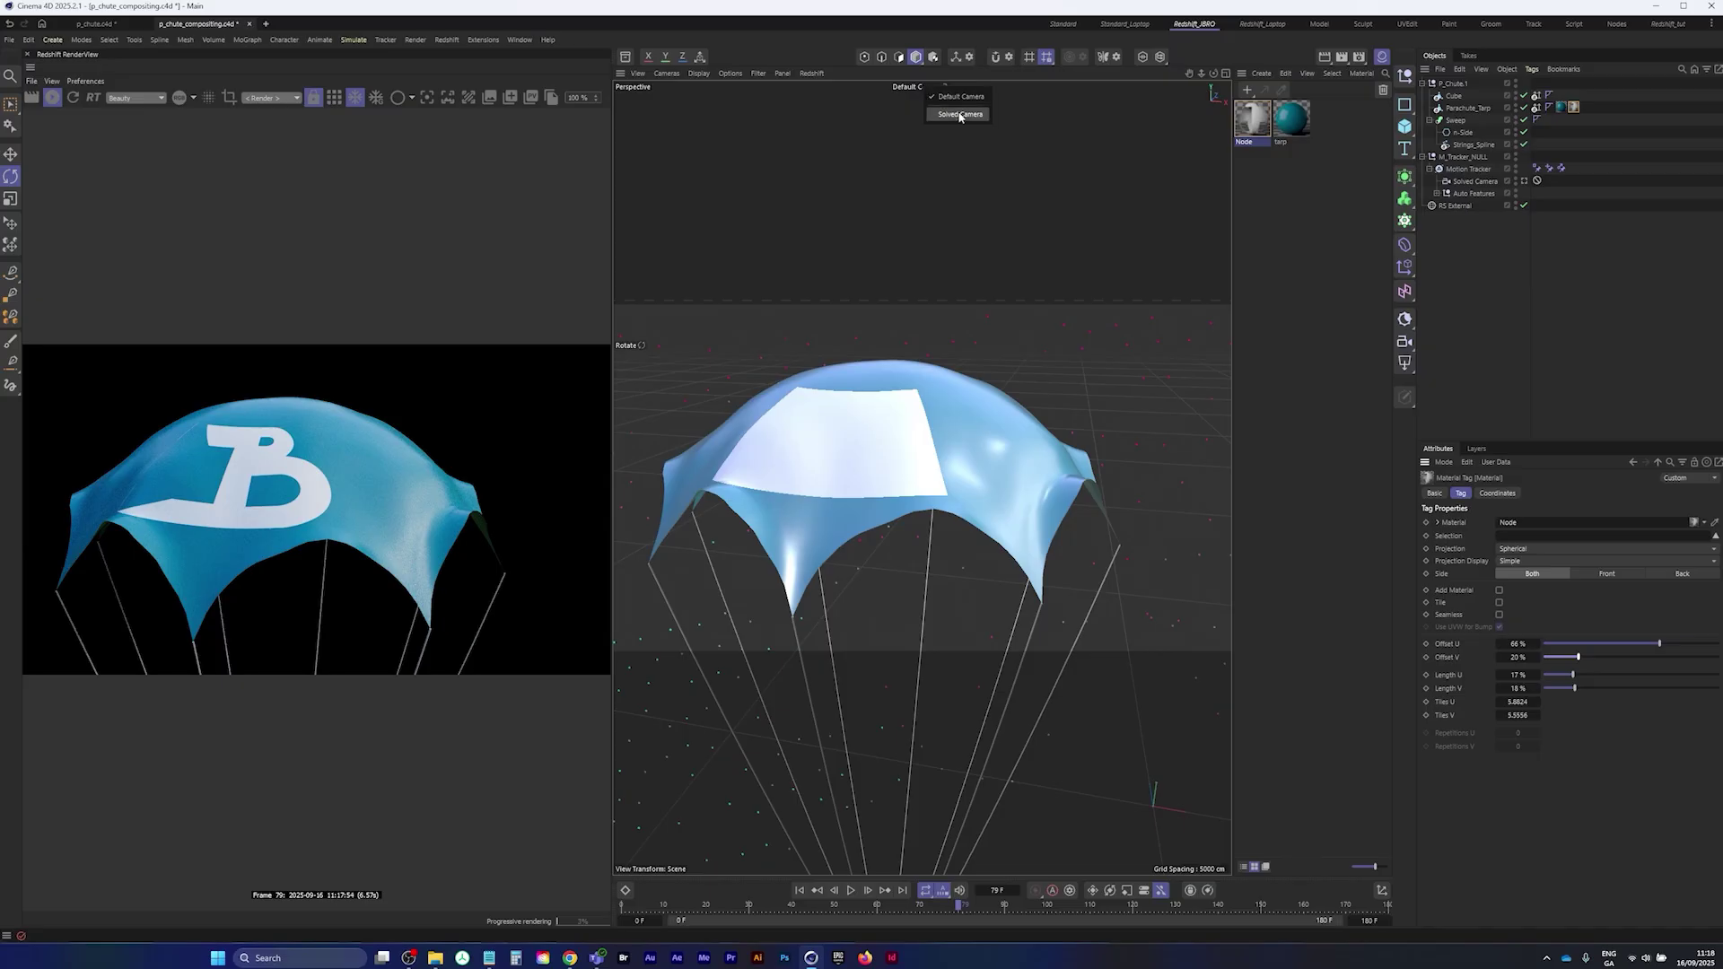
pyautogui.click(903, 90)
pyautogui.keyDown('alt'); pyautogui.moveTo(846, 455); pyautogui.dragTo(875, 436, button='right'); pyautogui.keyUp('alt')
pyautogui.keyDown('alt'); pyautogui.moveTo(875, 436); pyautogui.dragTo(903, 466, button='middle'); pyautogui.keyUp('alt')
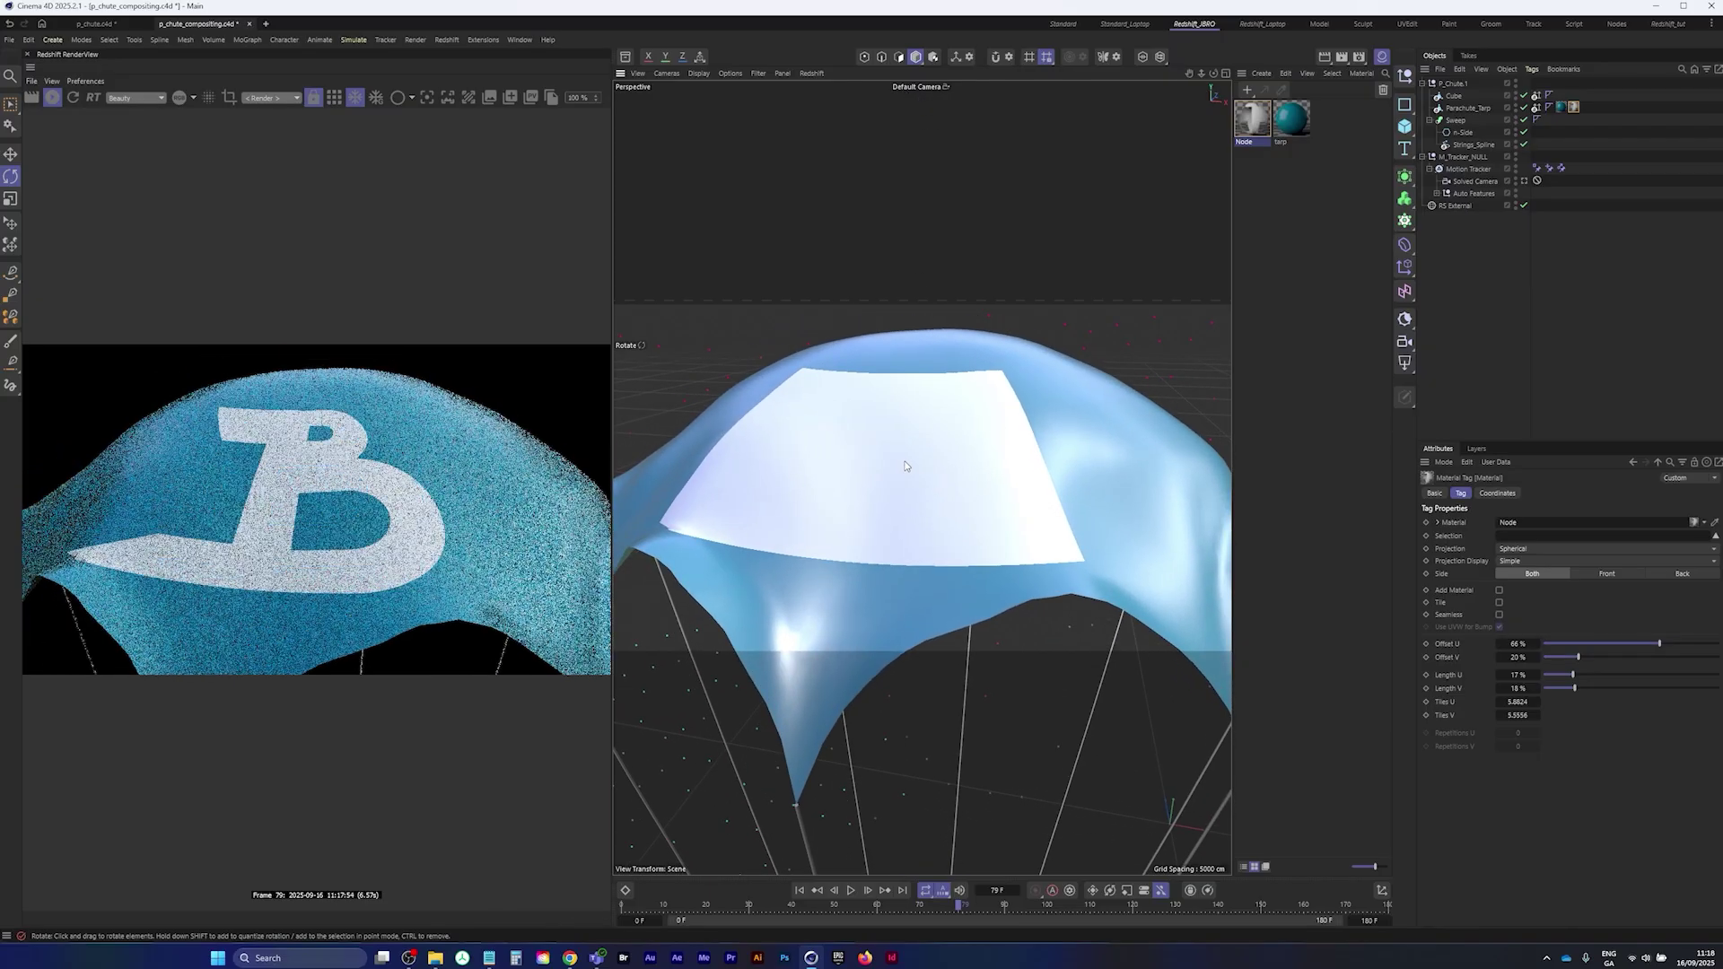
pyautogui.click(1269, 127)
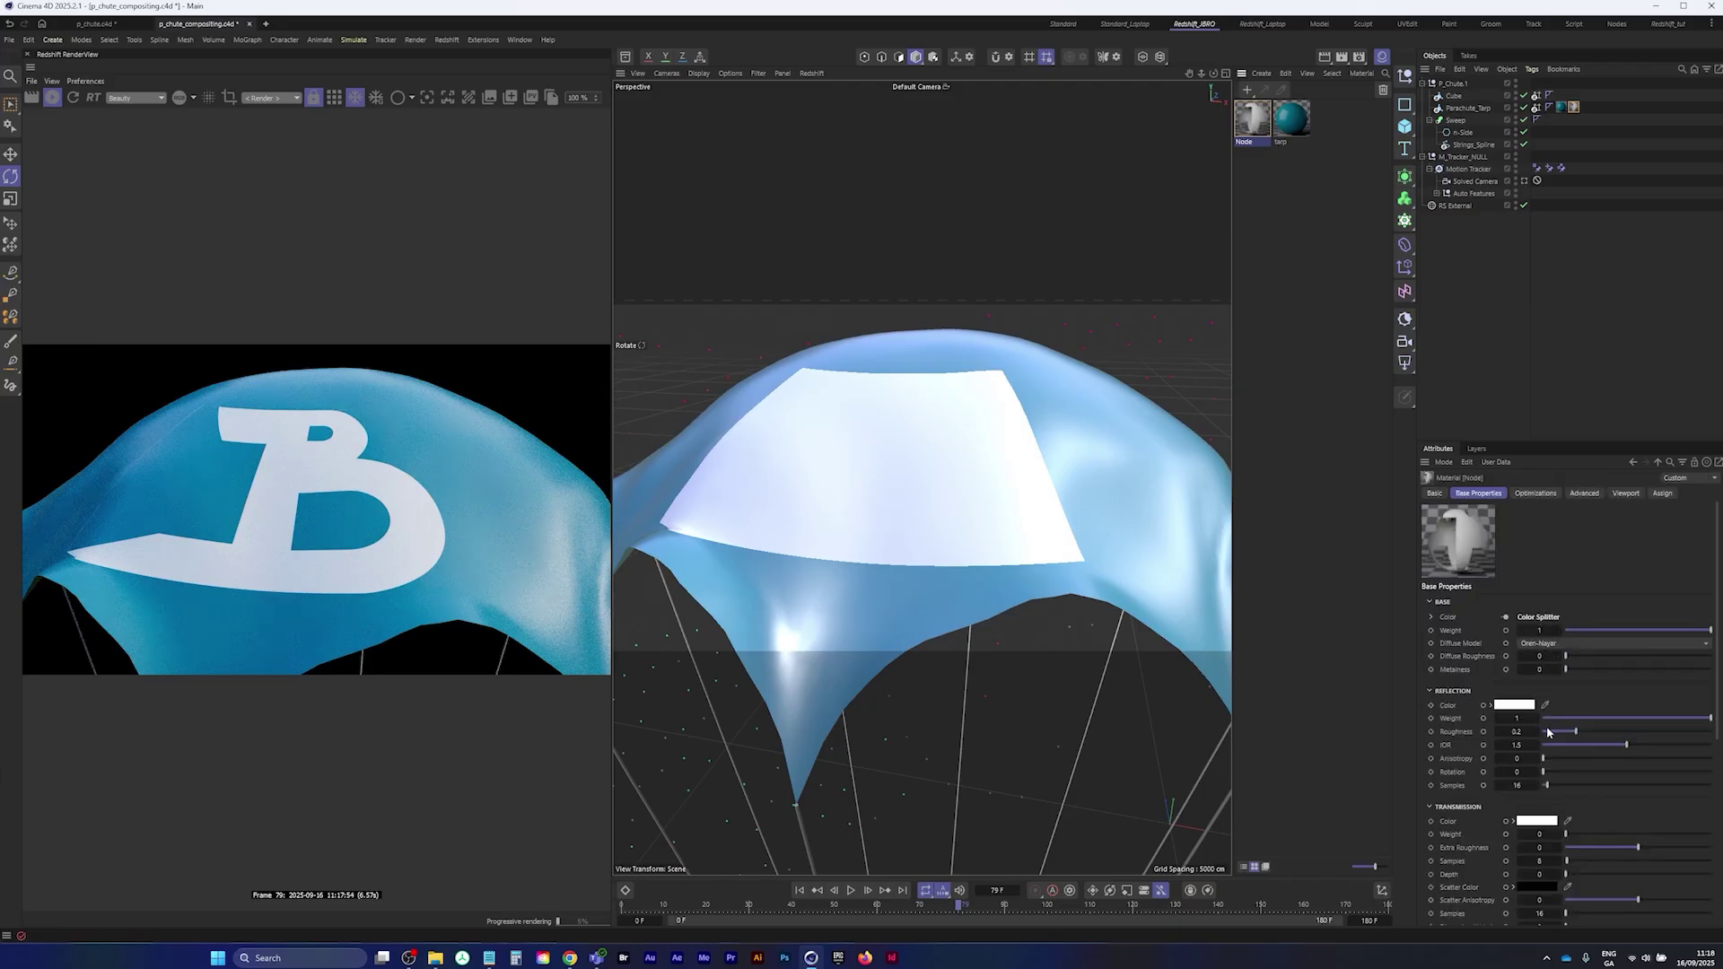
pyautogui.moveTo(1577, 734); pyautogui.dragTo(1413, 734)
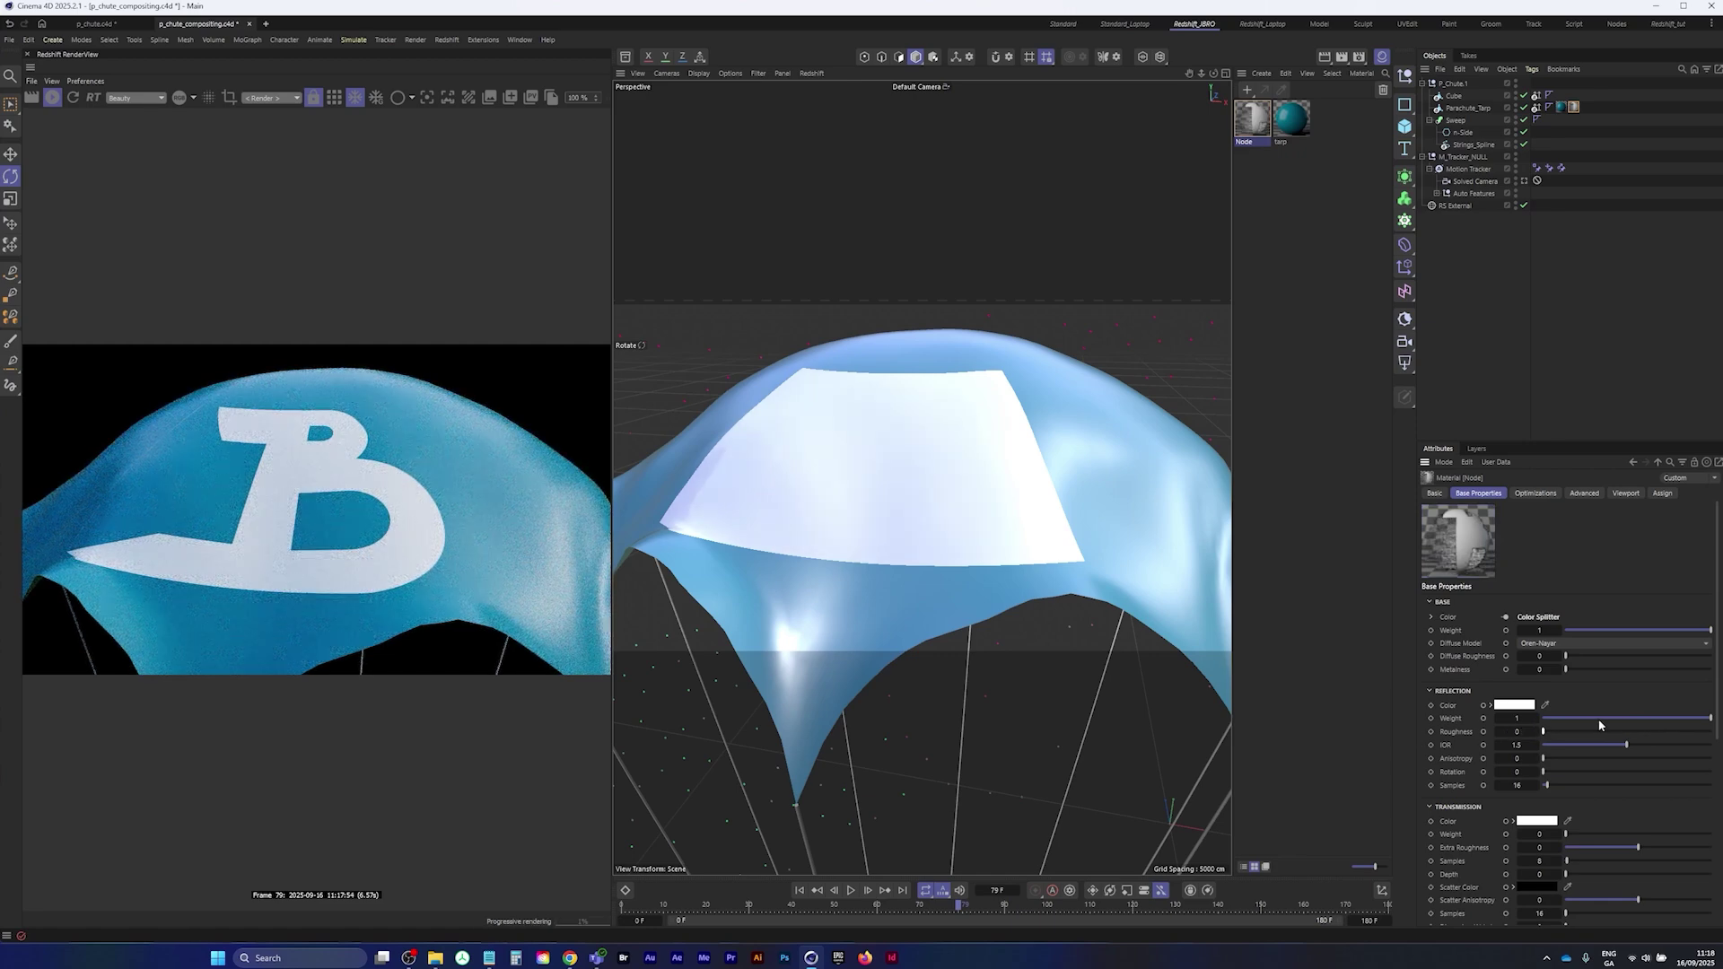
pyautogui.moveTo(1576, 719); pyautogui.dragTo(1721, 732)
pyautogui.keyDown('alt'); pyautogui.moveTo(929, 462); pyautogui.dragTo(1053, 440); pyautogui.keyUp('alt')
pyautogui.keyDown('alt'); pyautogui.moveTo(1052, 440); pyautogui.dragTo(1020, 458, button='right'); pyautogui.keyUp('alt')
pyautogui.keyDown('alt'); pyautogui.moveTo(1019, 458); pyautogui.dragTo(1042, 473); pyautogui.keyUp('alt')
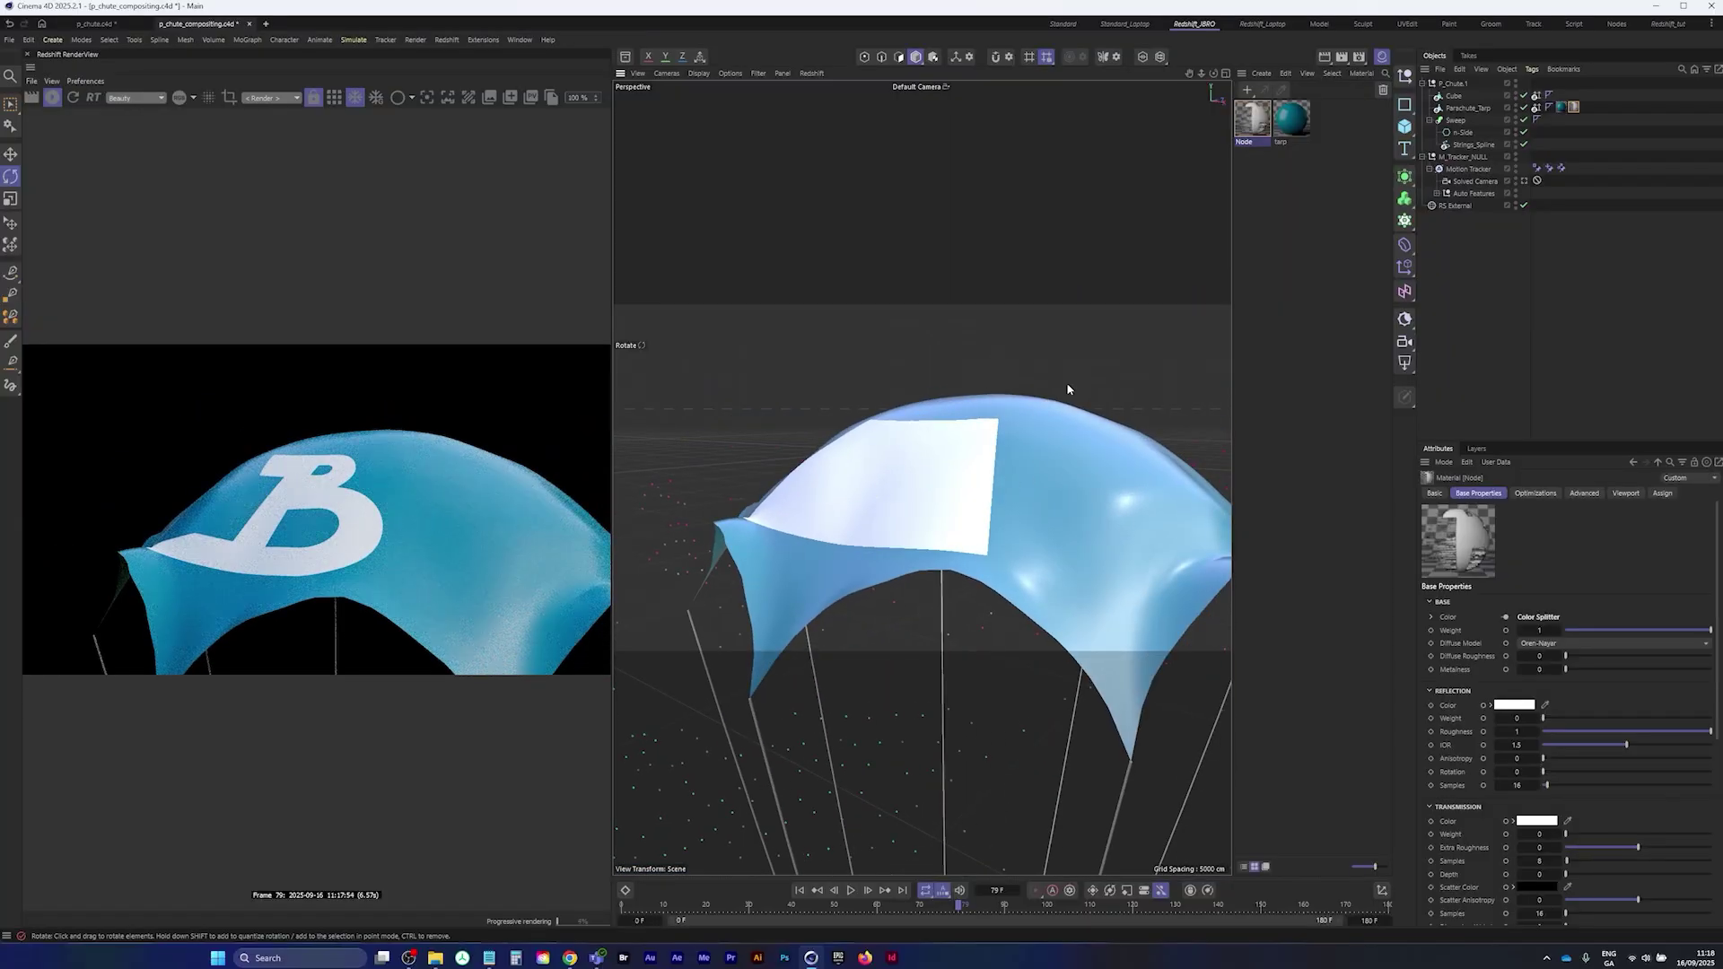
# - Through the Solved Camera, enlarge the graphic on the tarp by setting Length U and V to 26% and Offset U to 70%
pyautogui.click(1524, 182)
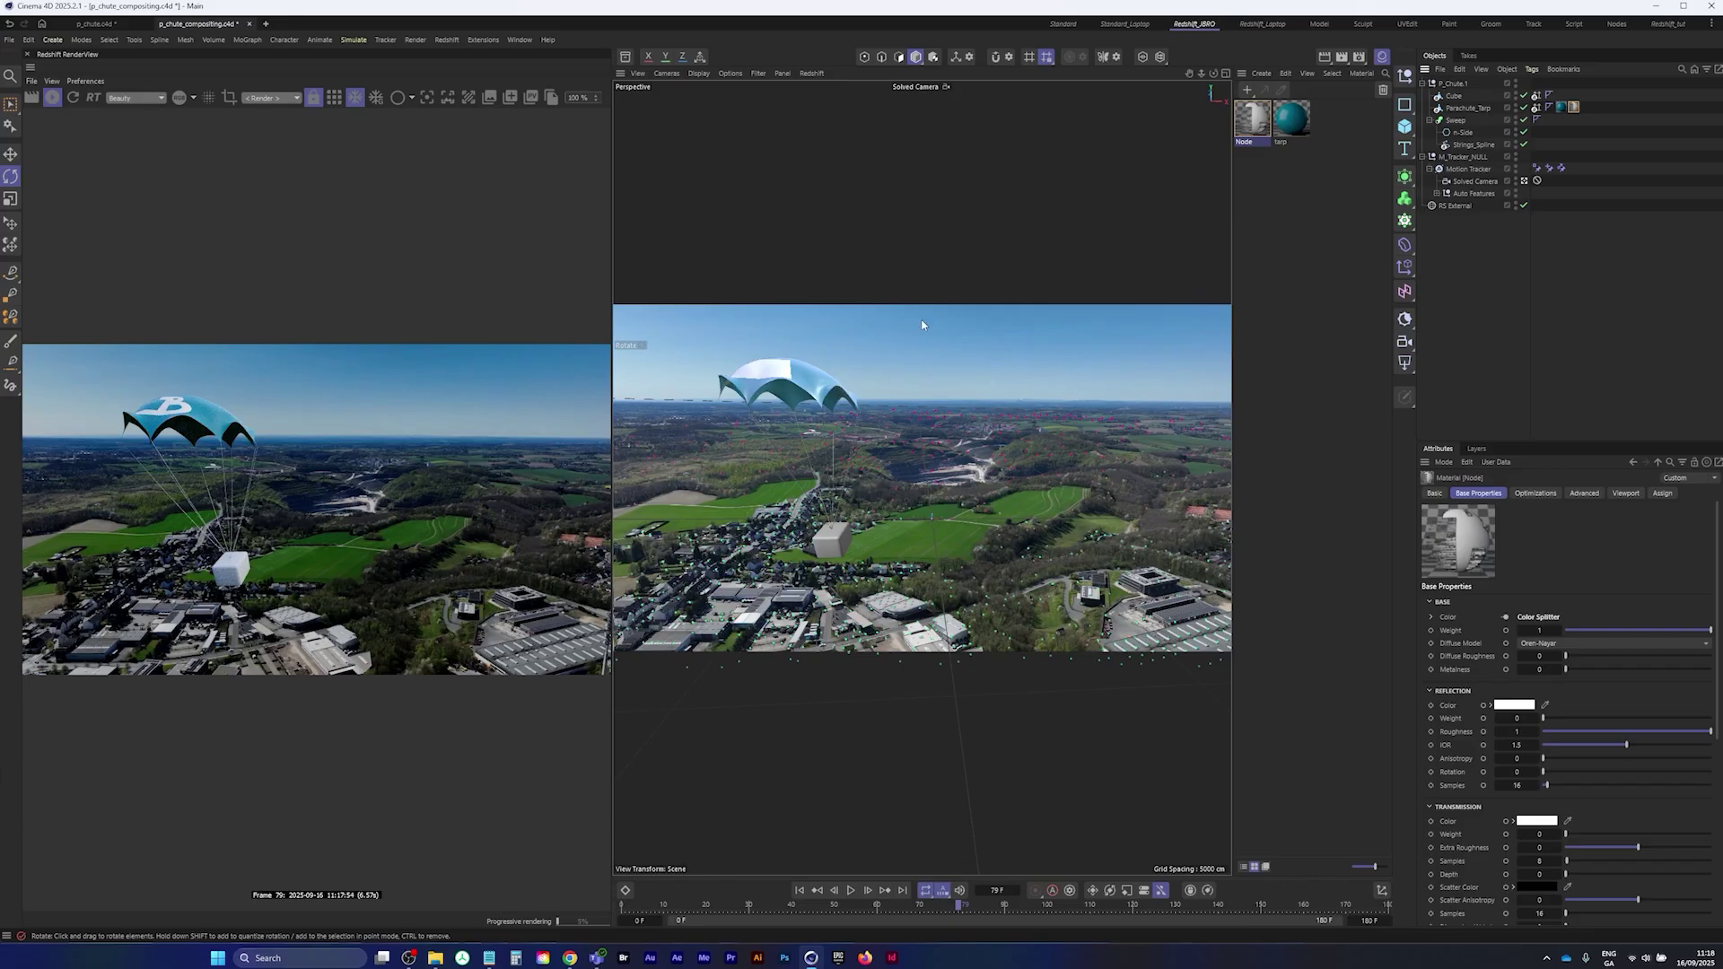
pyautogui.click(1572, 106)
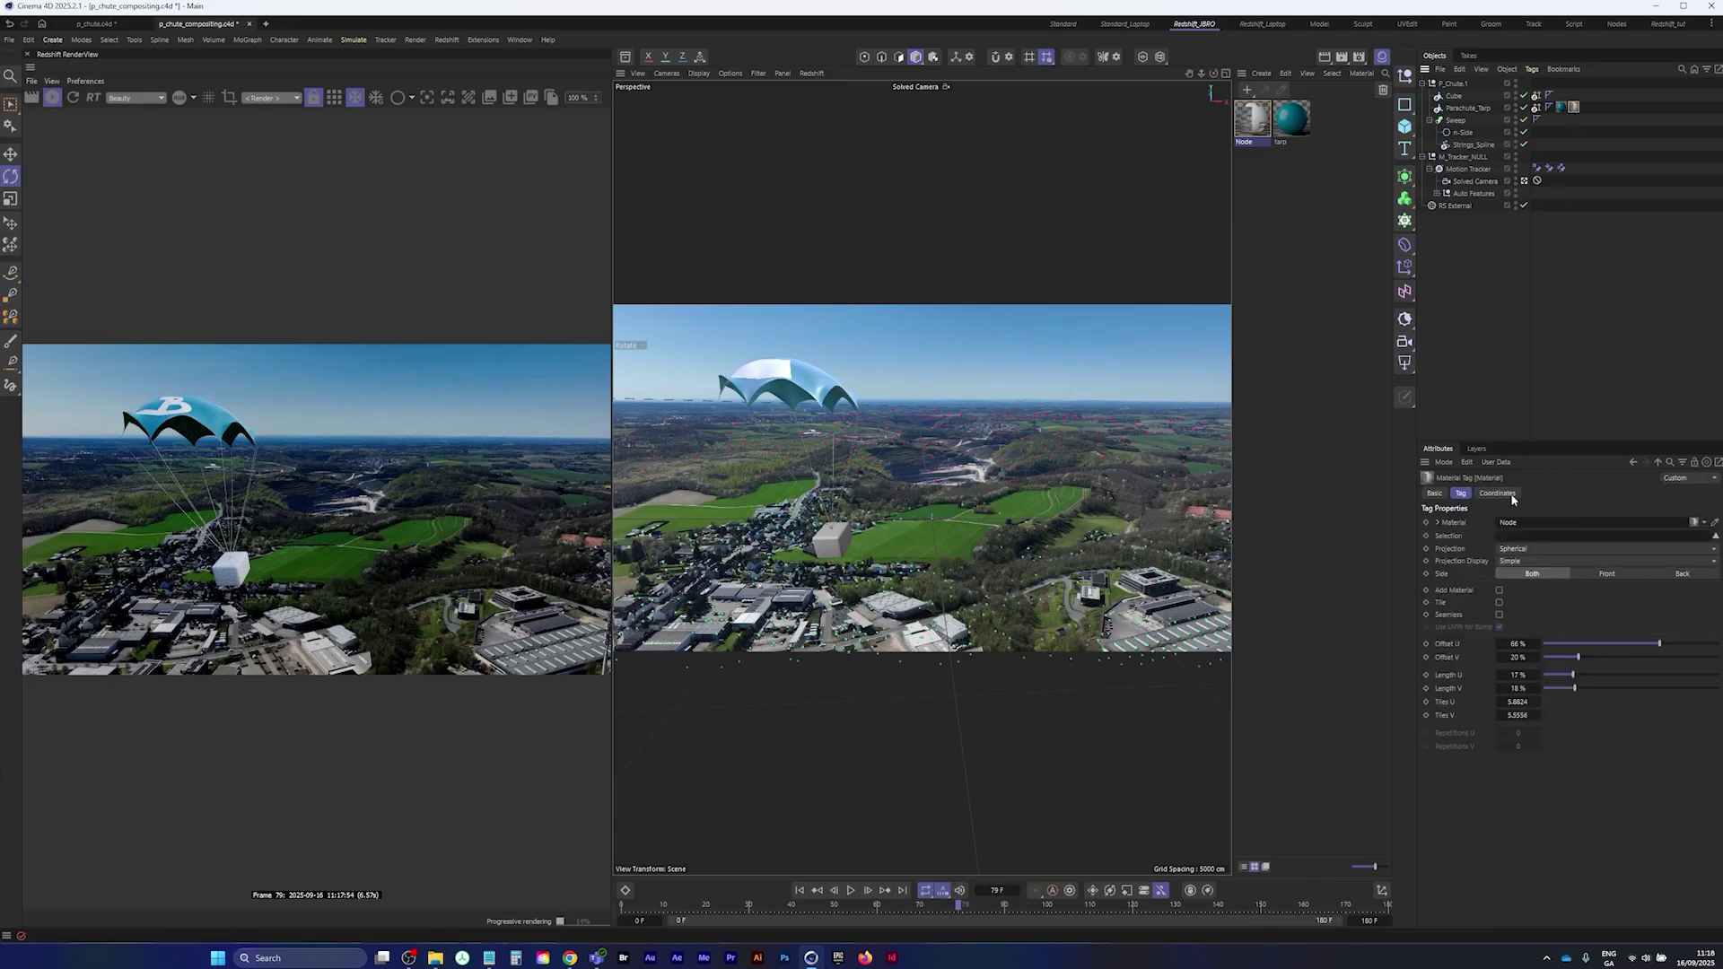
pyautogui.moveTo(1581, 653); pyautogui.dragTo(1590, 657)
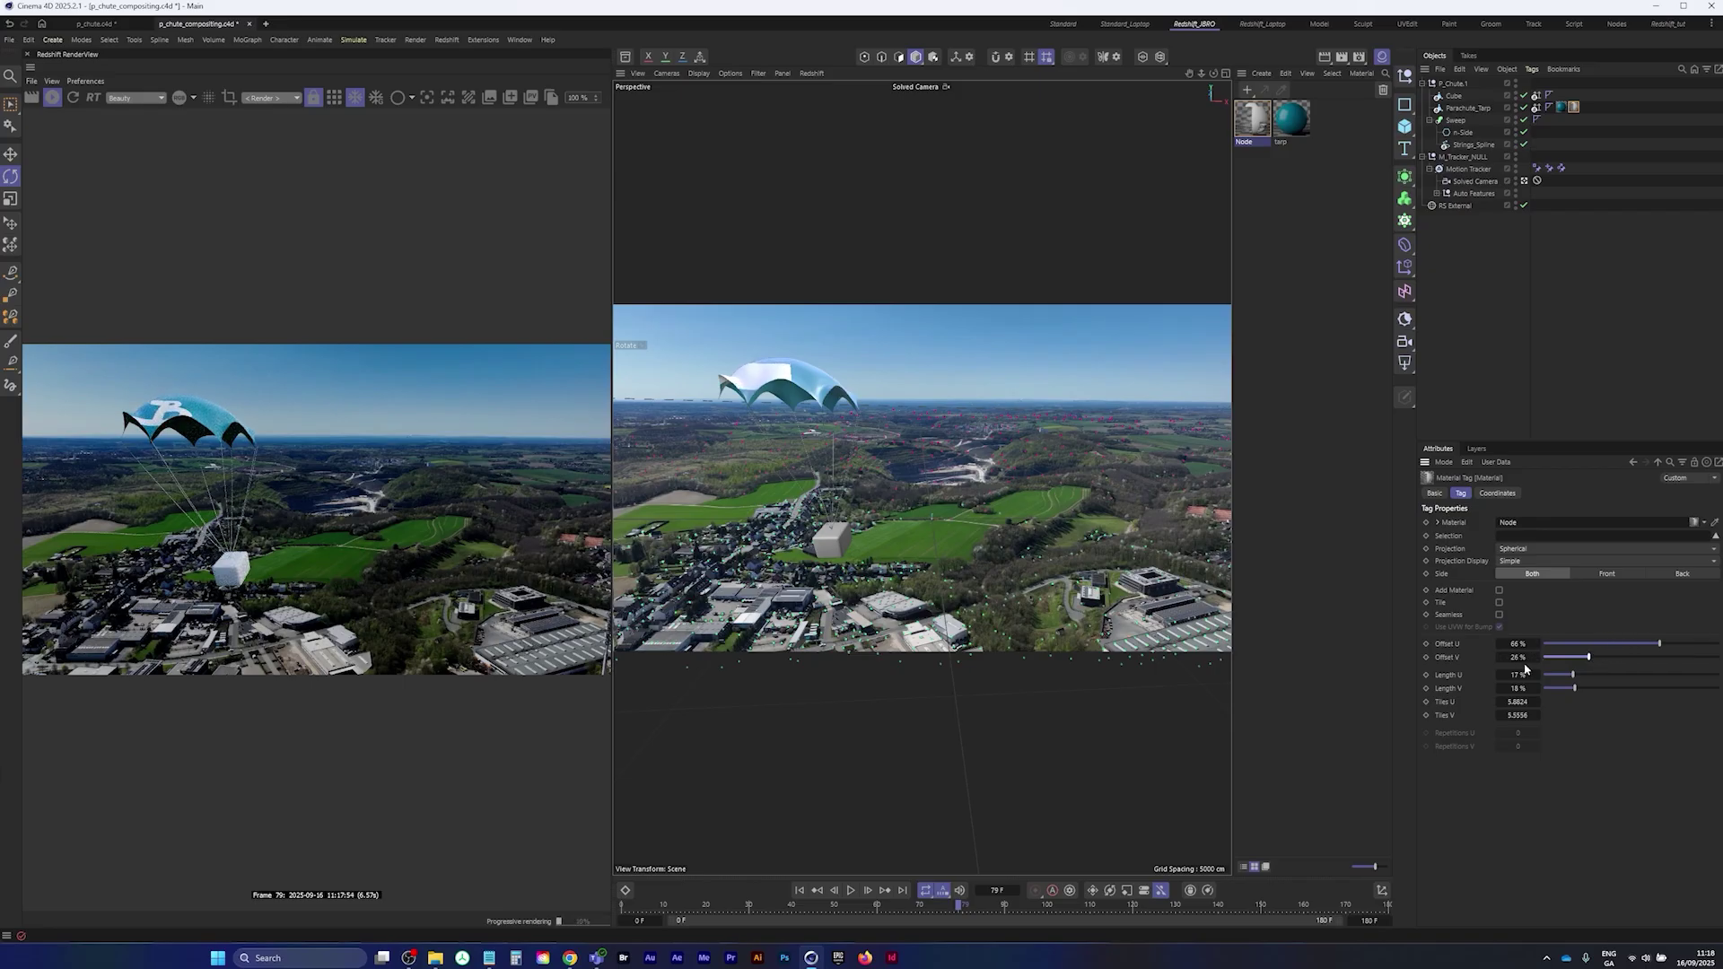
pyautogui.moveTo(1516, 674); pyautogui.dragTo(1529, 674)
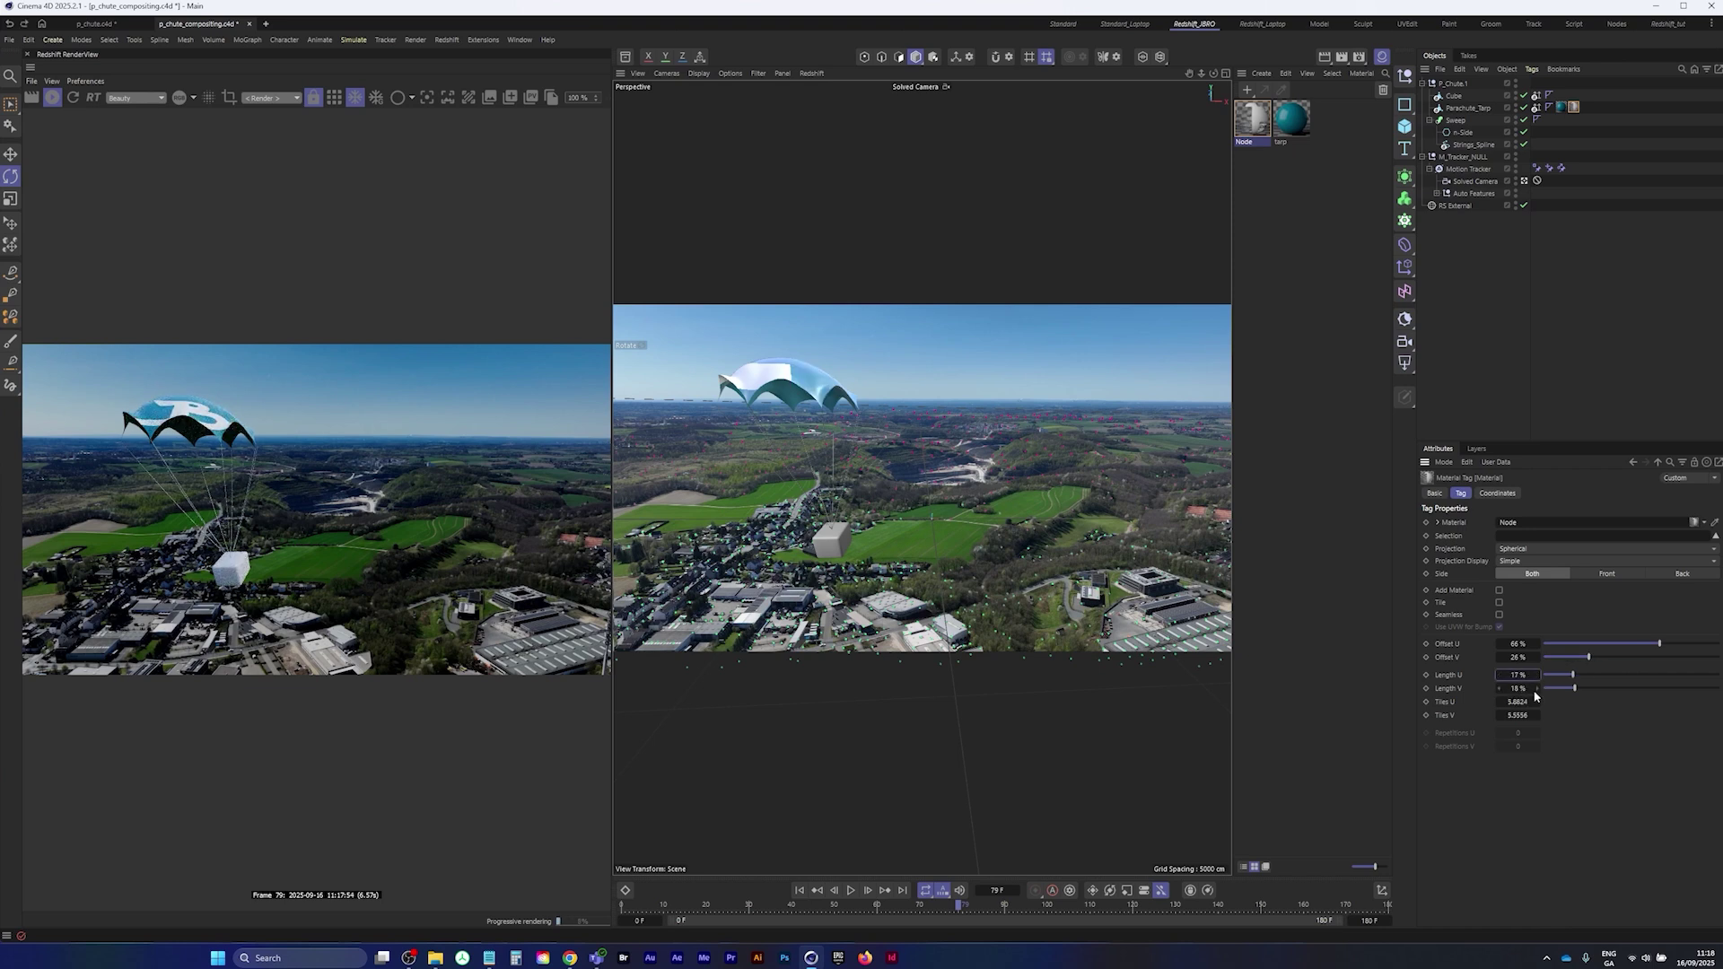
pyautogui.moveTo(1573, 675); pyautogui.dragTo(1665, 644)
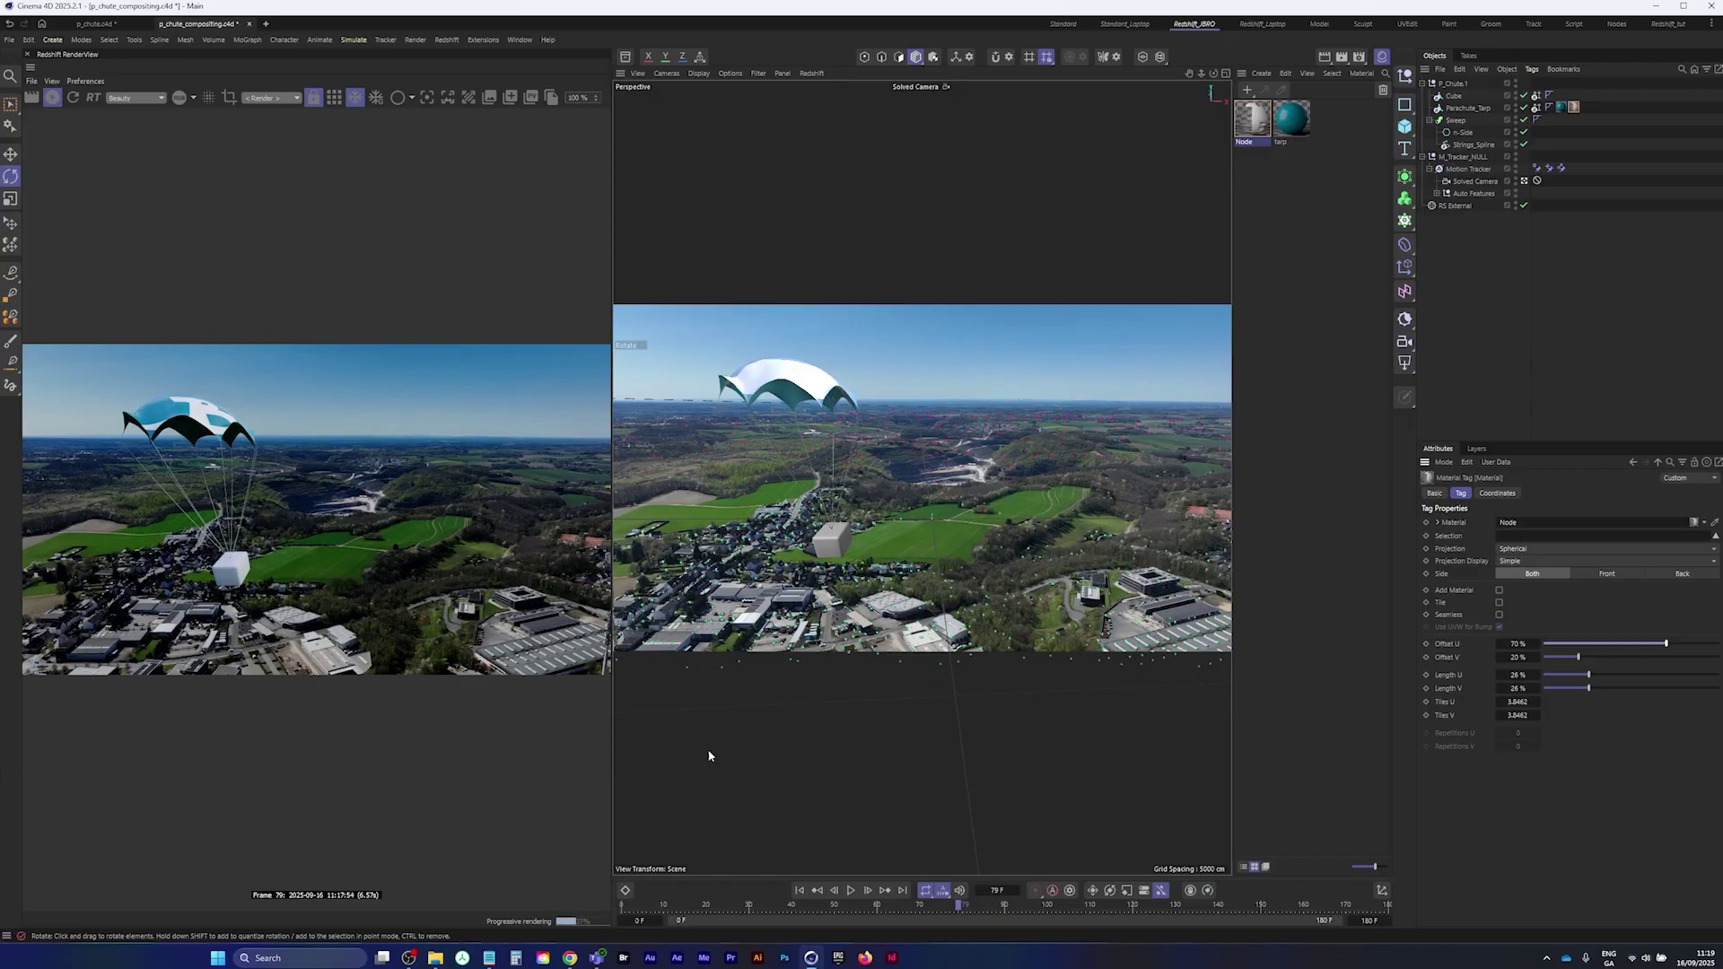
# - Pause the live Redshift render and play the parachute animation from frame 0 to about frame 98
pyautogui.click(799, 891)
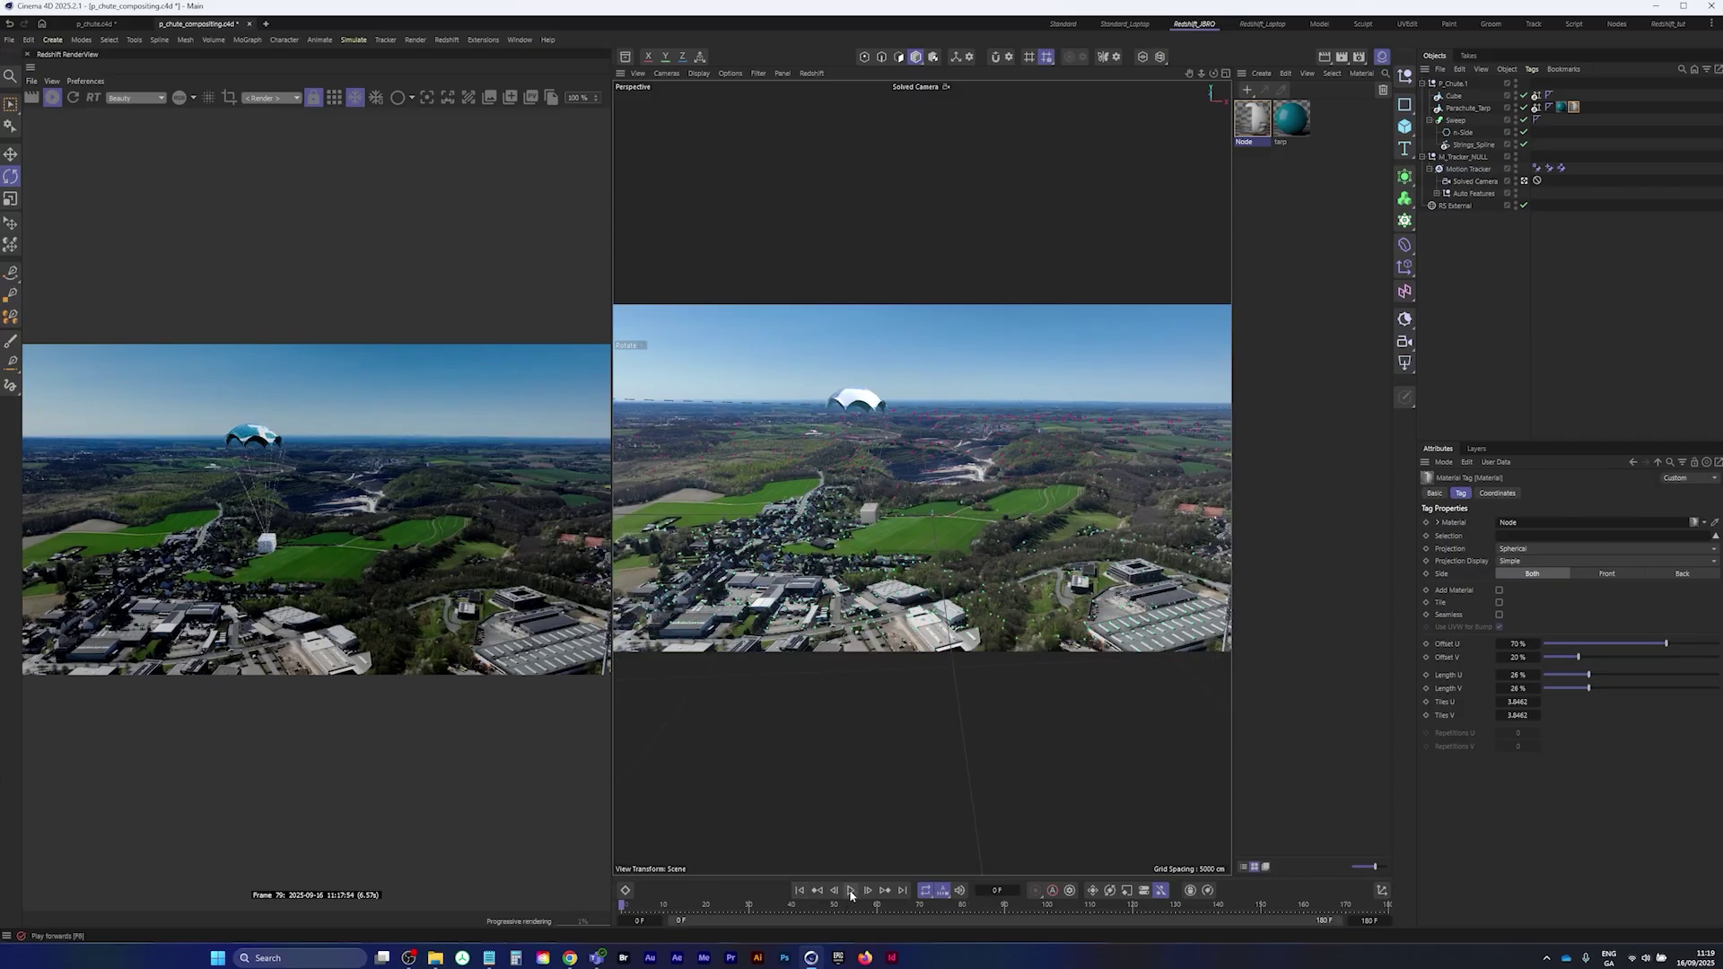
pyautogui.click(50, 99)
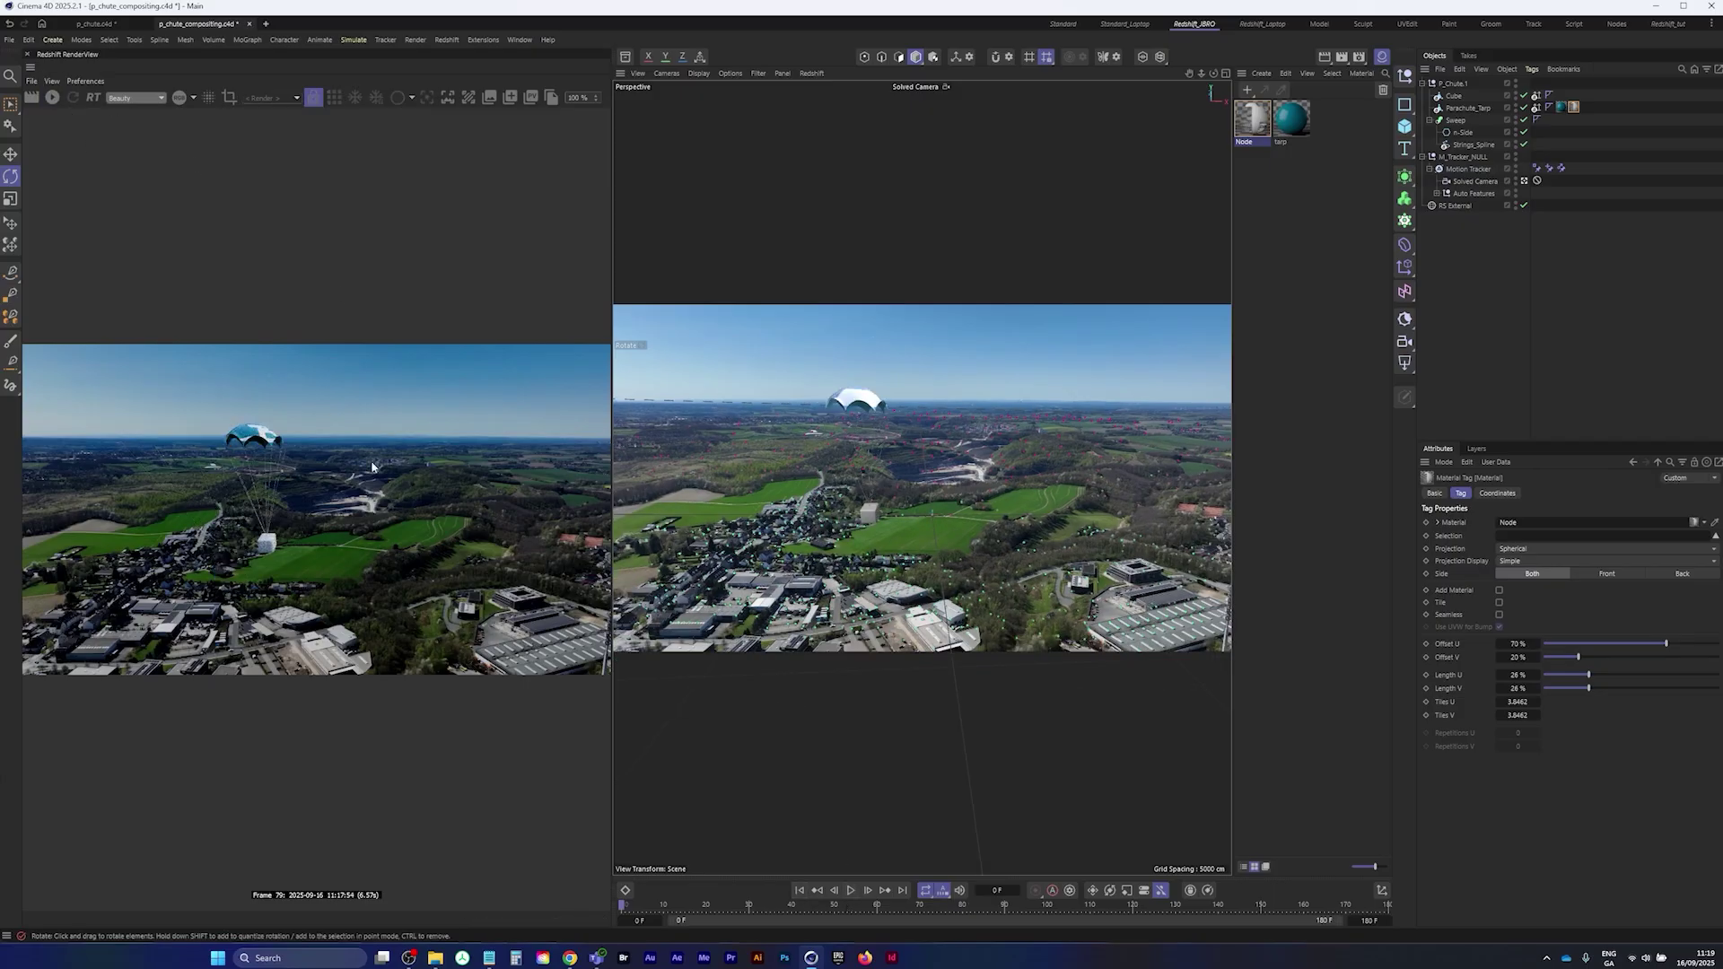
pyautogui.click(852, 891)
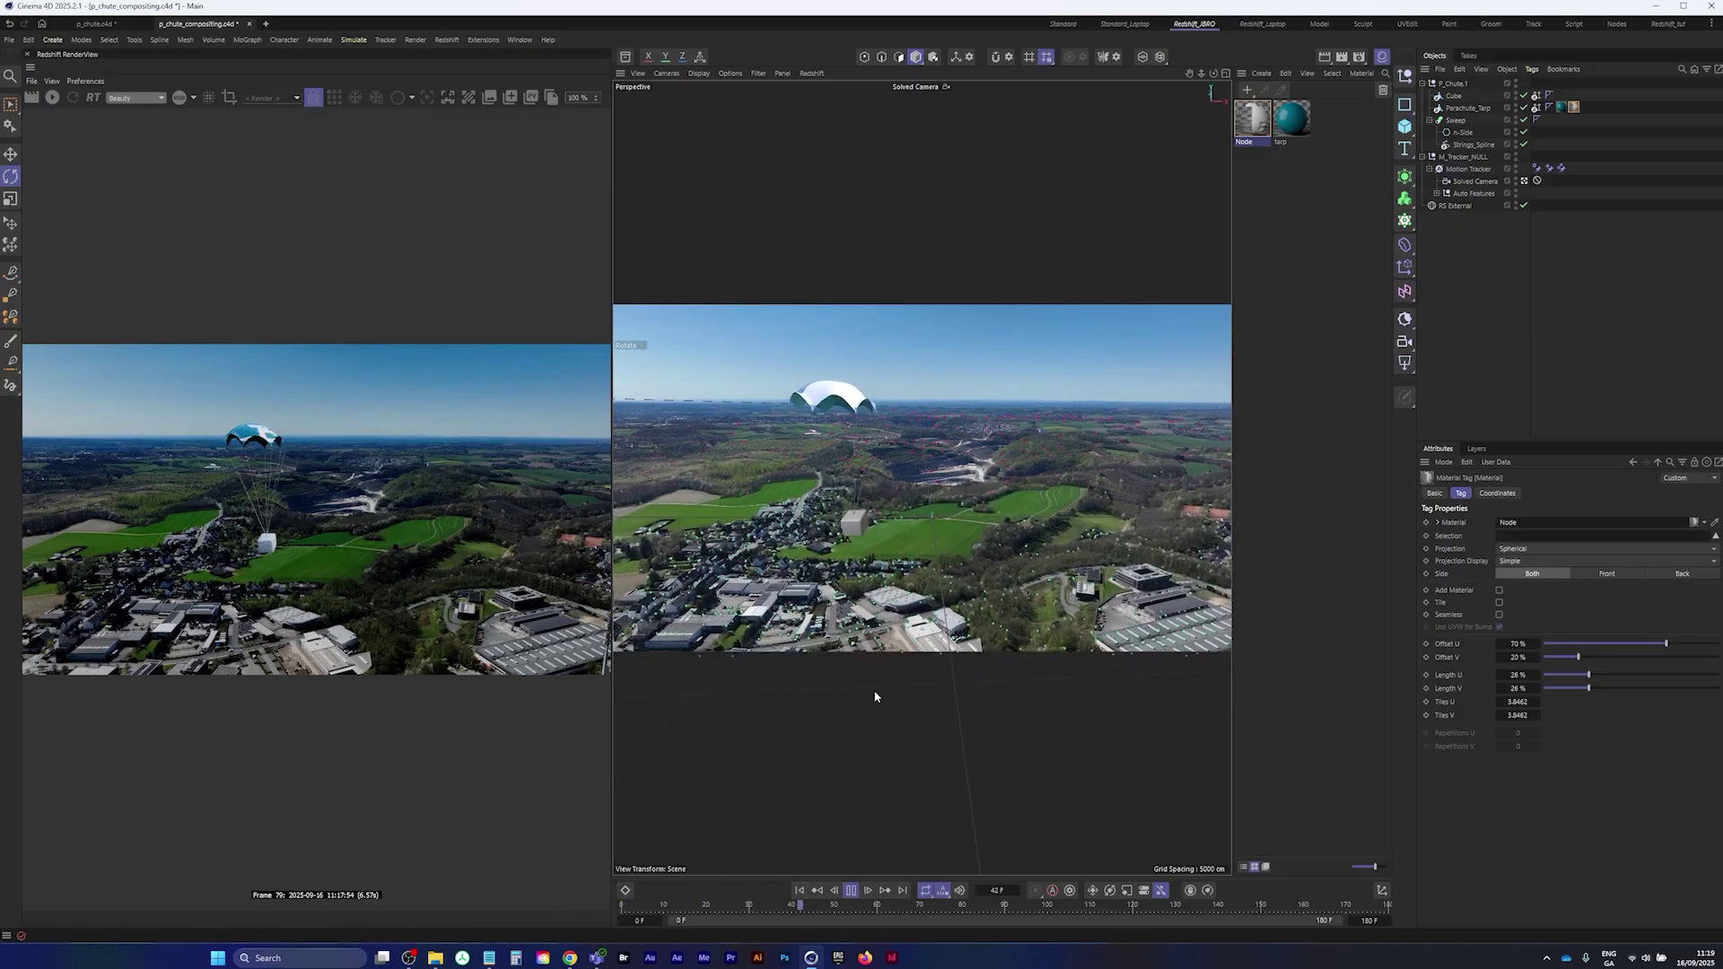
pyautogui.click(852, 892)
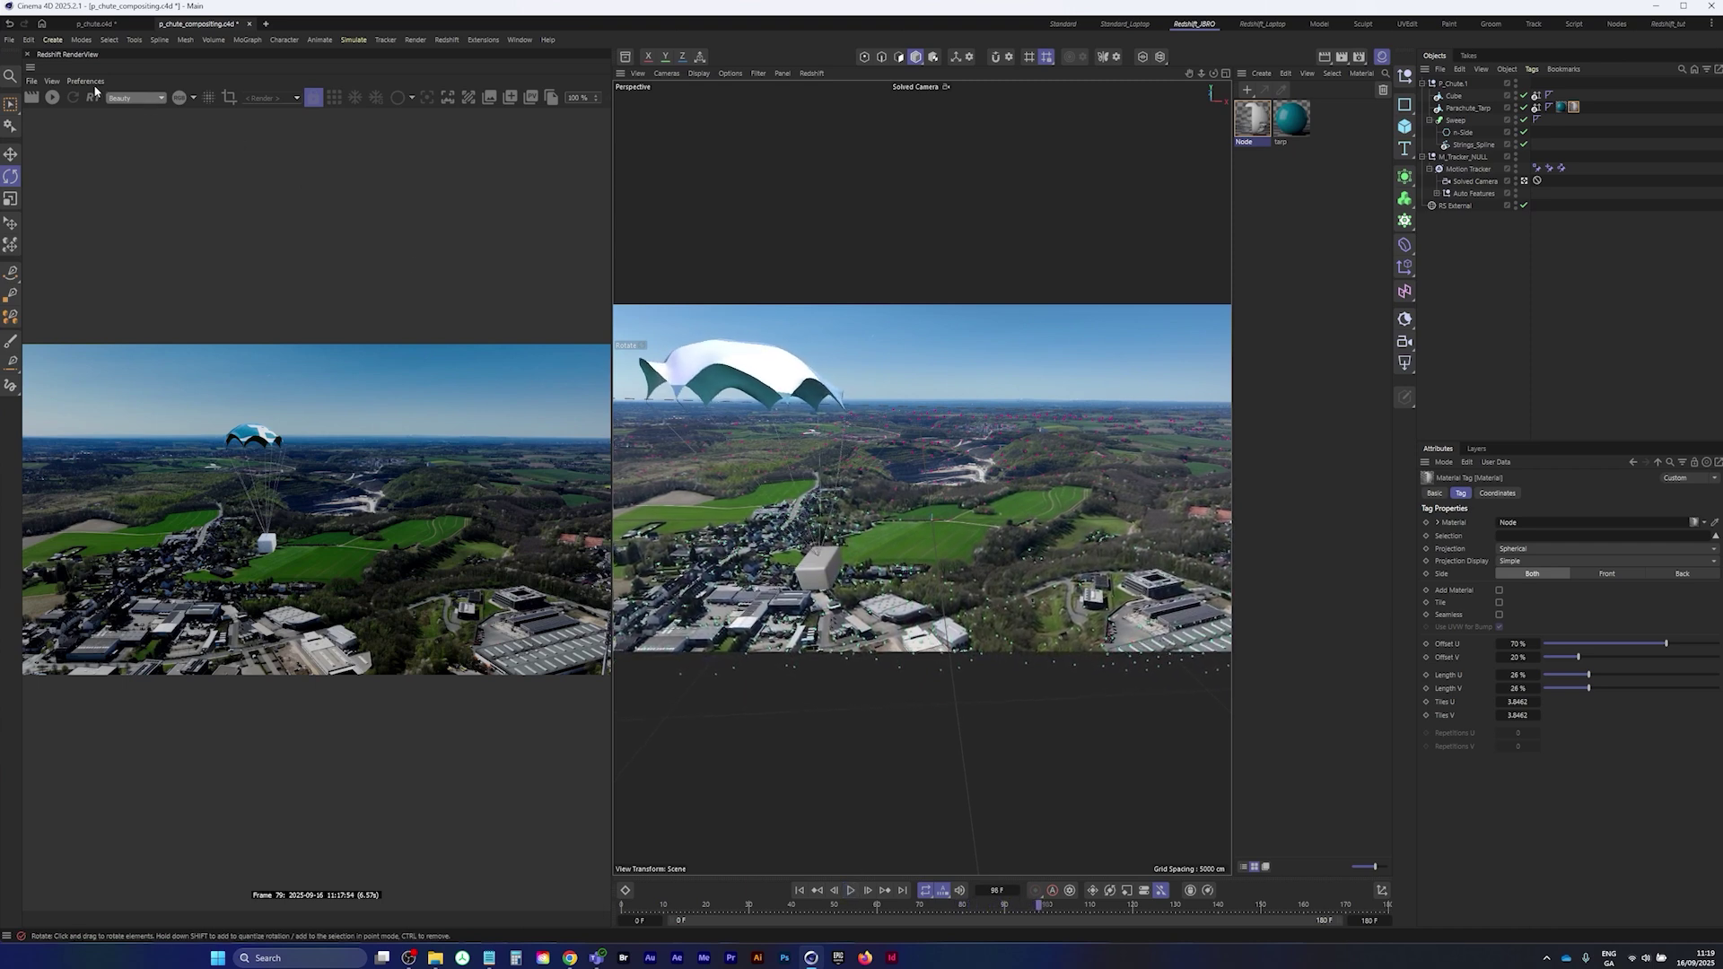
# - Restart the live Redshift render and scrub the animation forward to frame 117
pyautogui.click(51, 98)
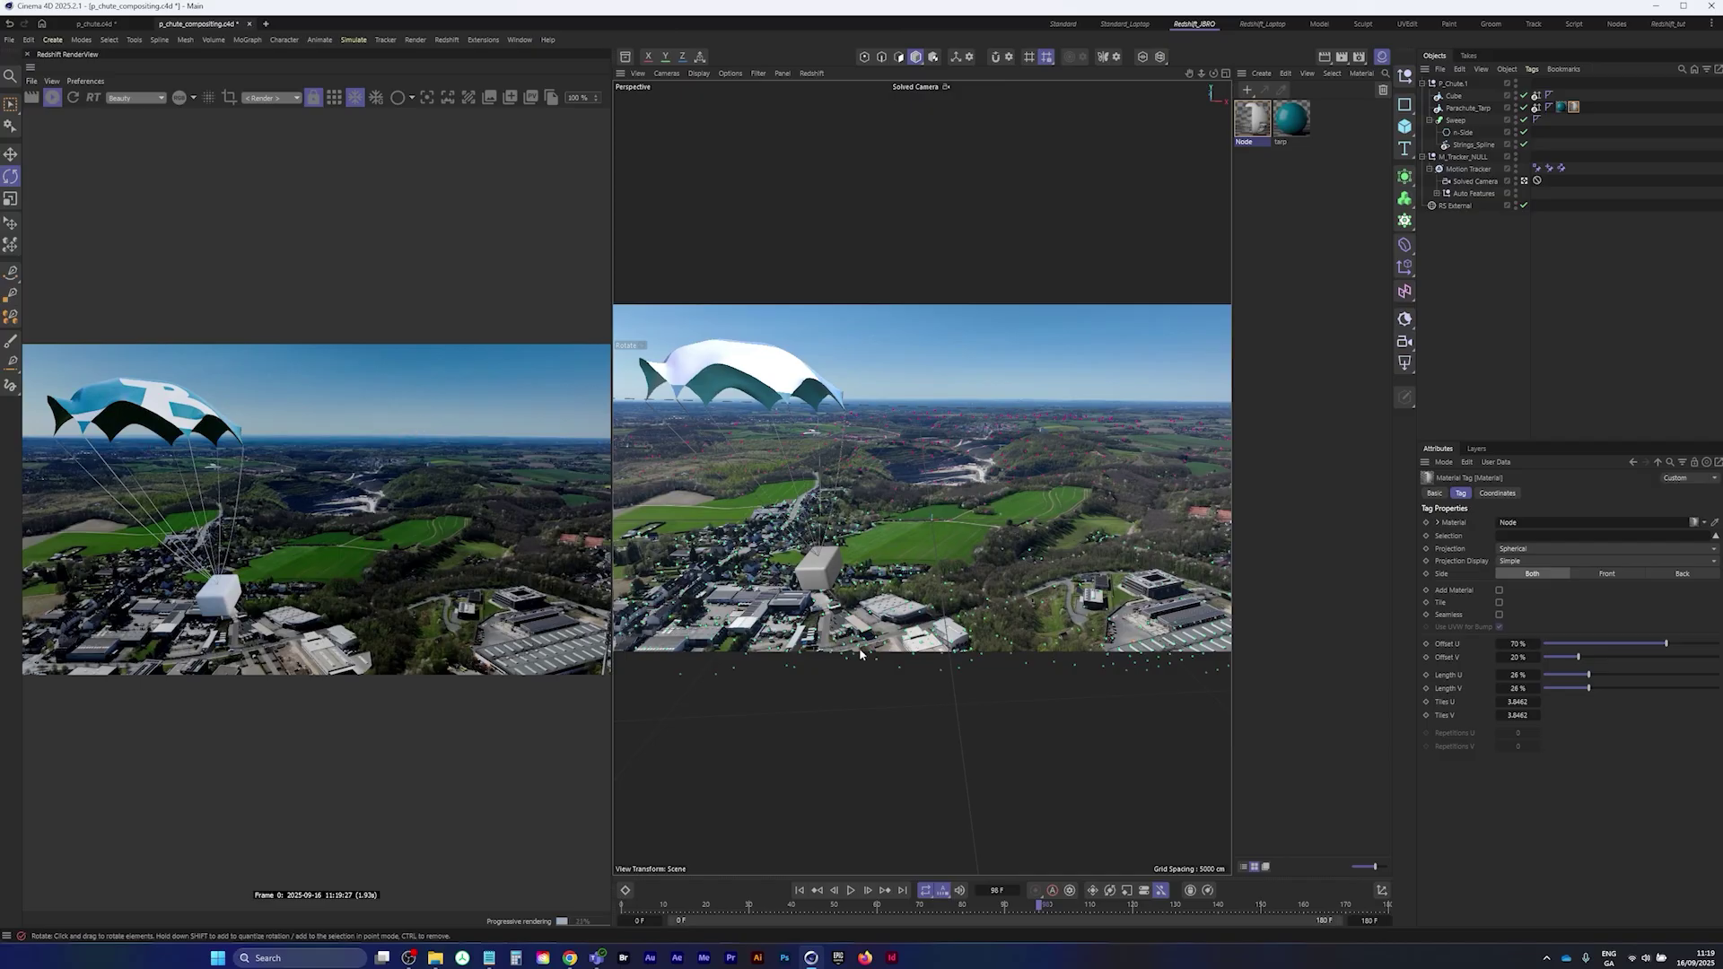
pyautogui.click(852, 890)
pyautogui.moveTo(1055, 908); pyautogui.dragTo(1125, 907)
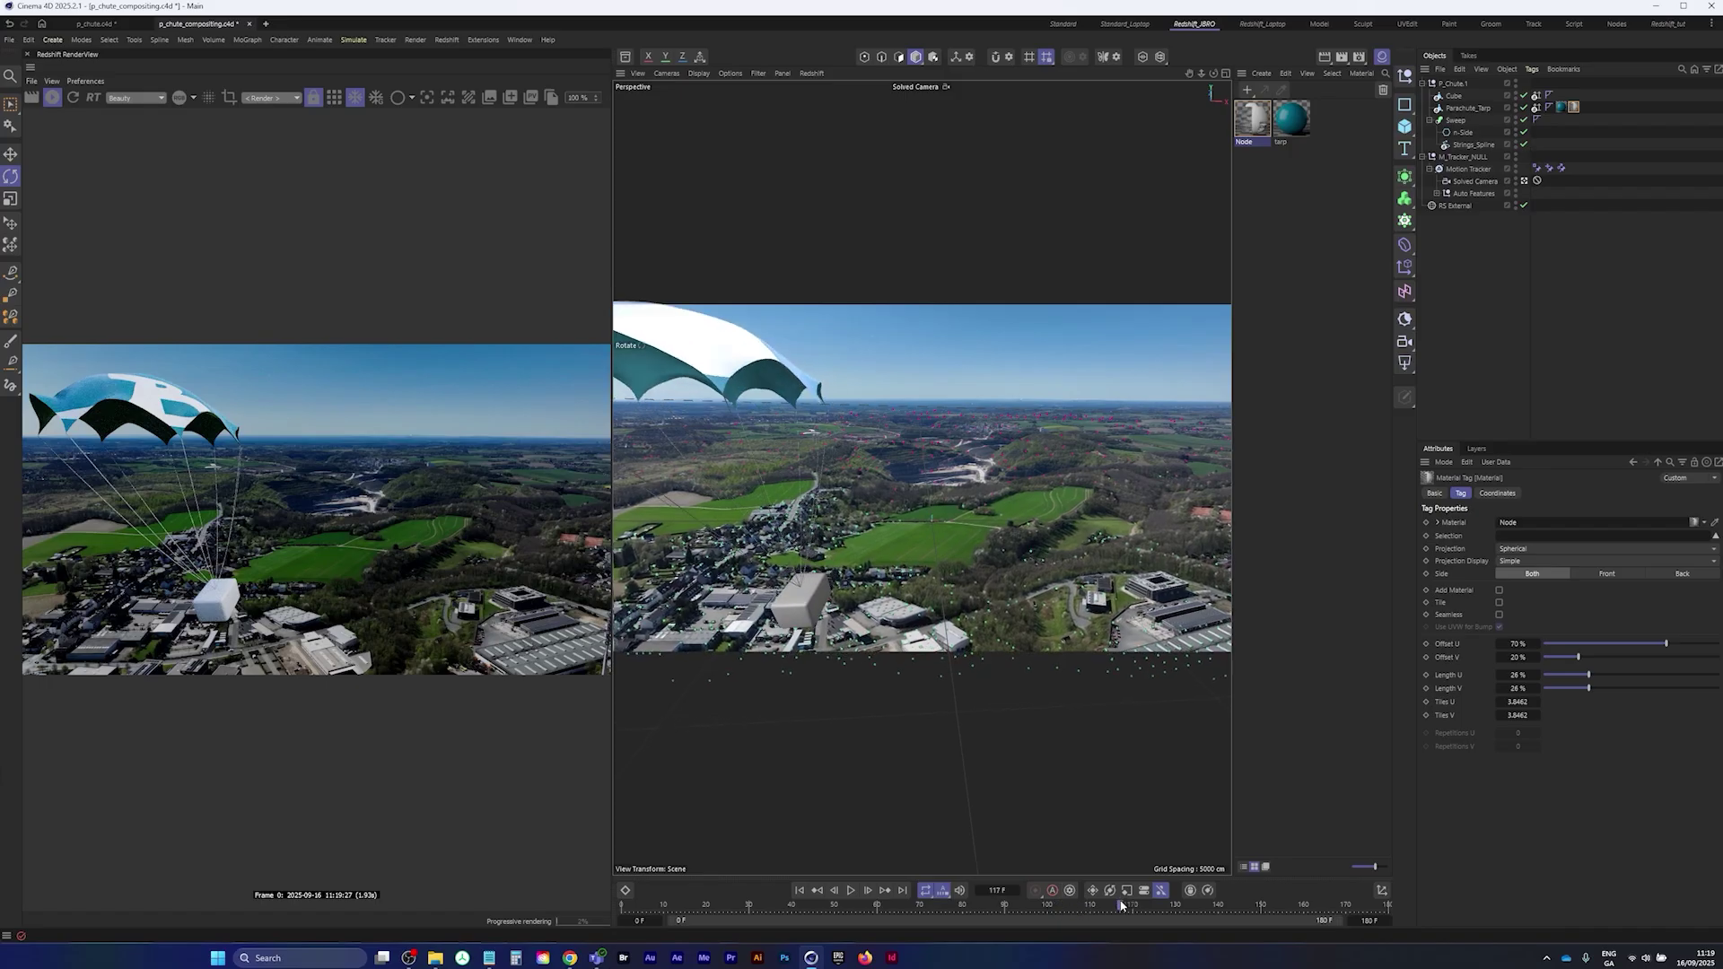
# - Move the P_Chute.1 group along its X axis toward the middle of the shot and play the animation to check the placement
pyautogui.click(1456, 83)
pyautogui.press('e')
pyautogui.moveTo(758, 397); pyautogui.dragTo(965, 410)
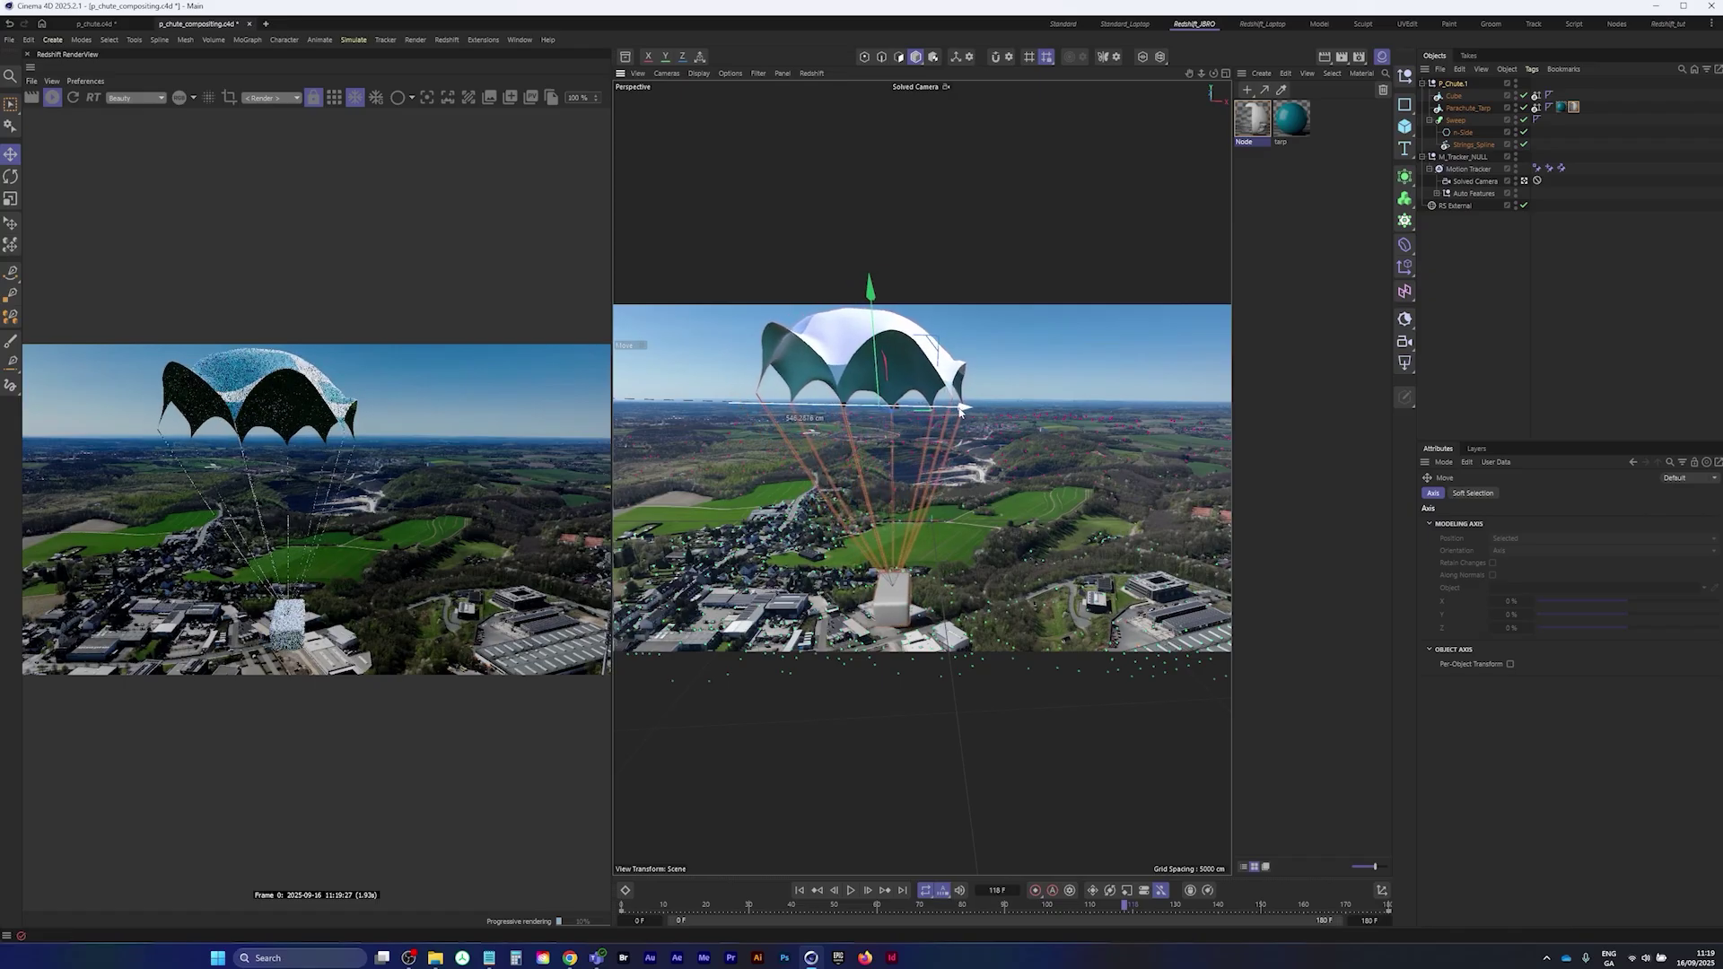
pyautogui.click(850, 893)
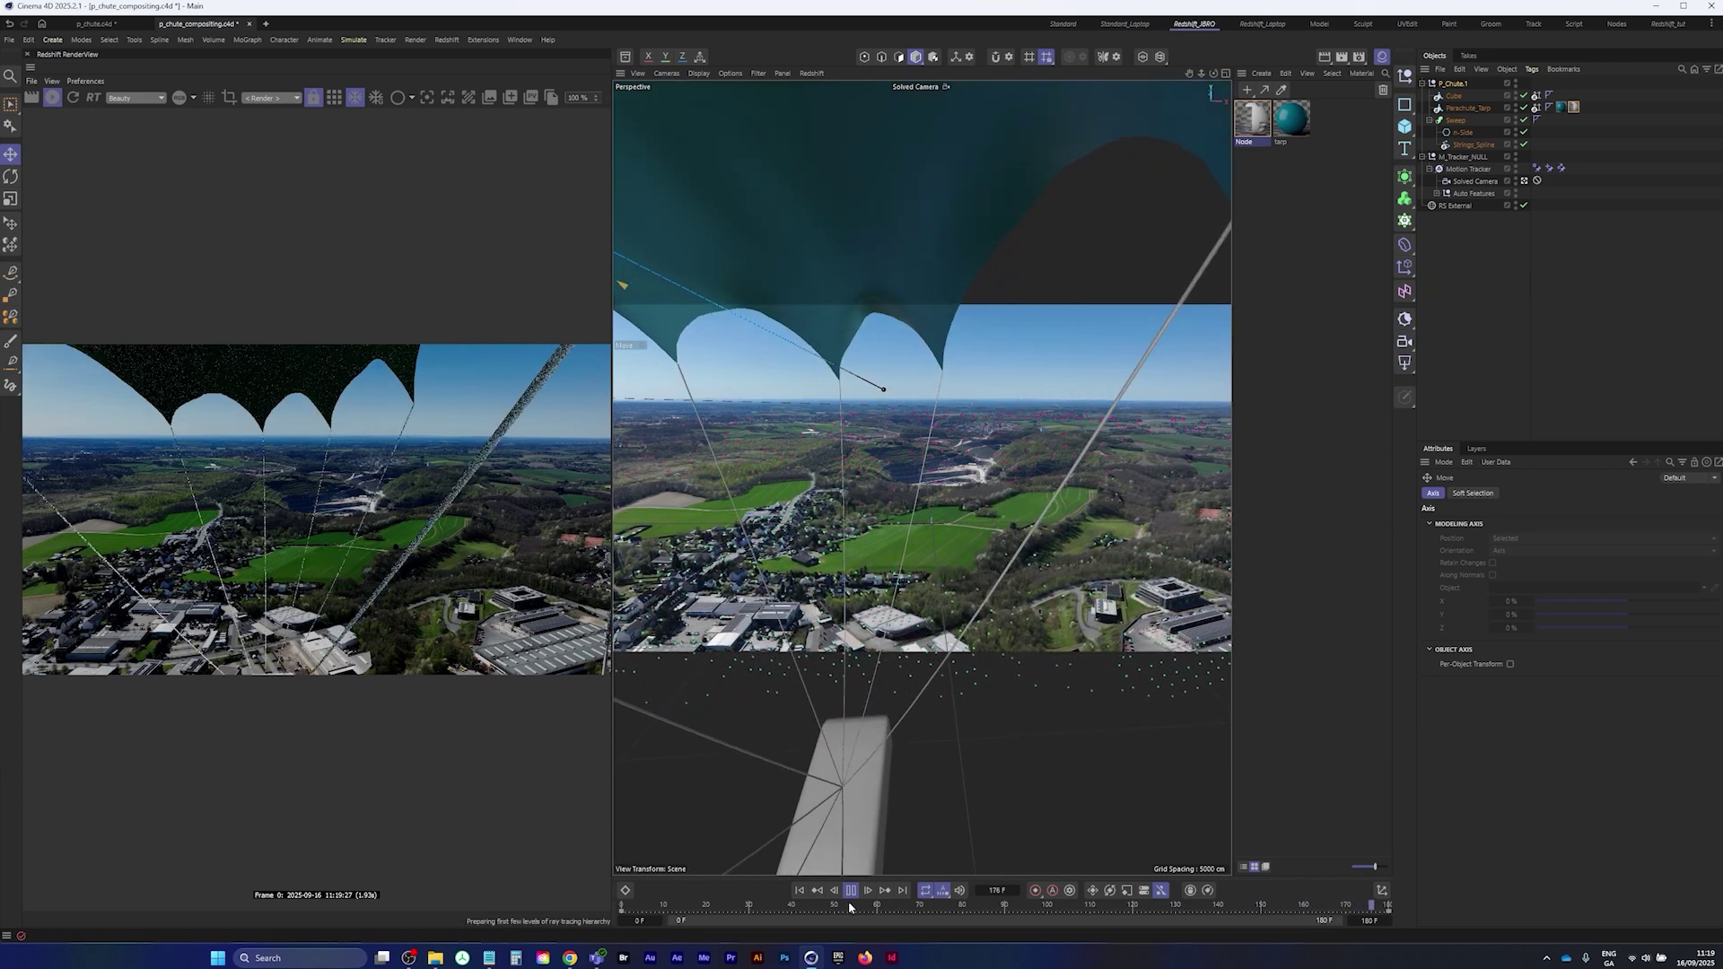
pyautogui.click(852, 891)
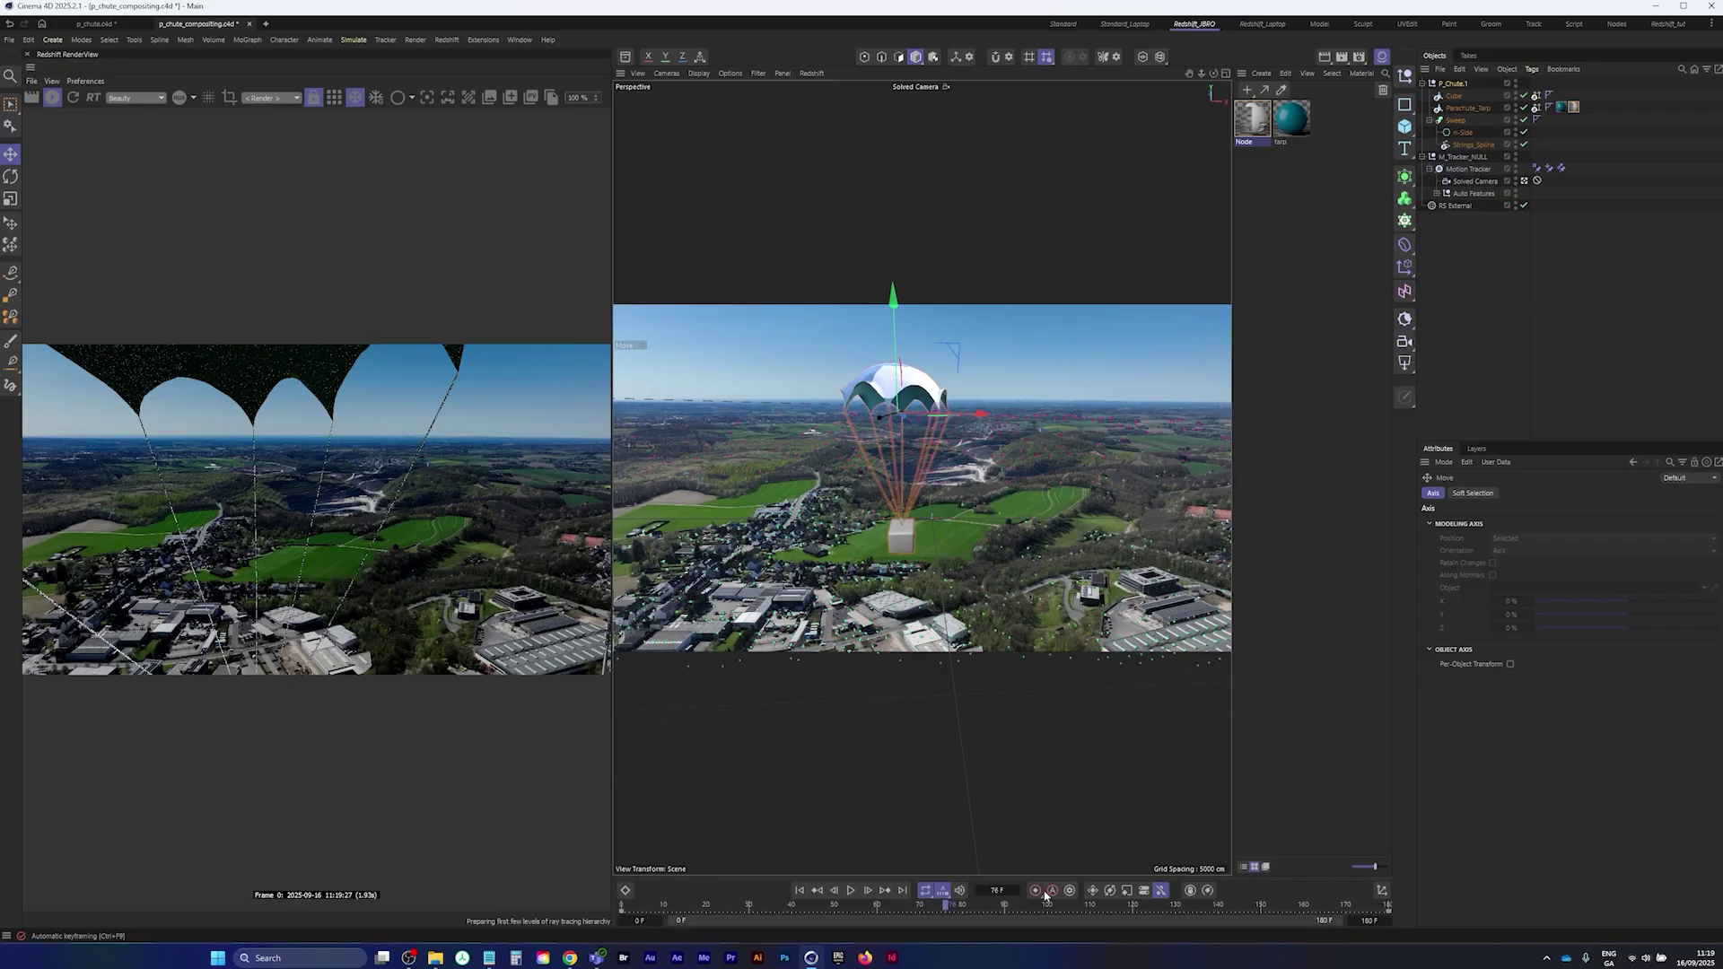
# - At the last frame, search the asset library's materials for "rope" and add the yellow Cablesleeve material to the scene
pyautogui.click(904, 891)
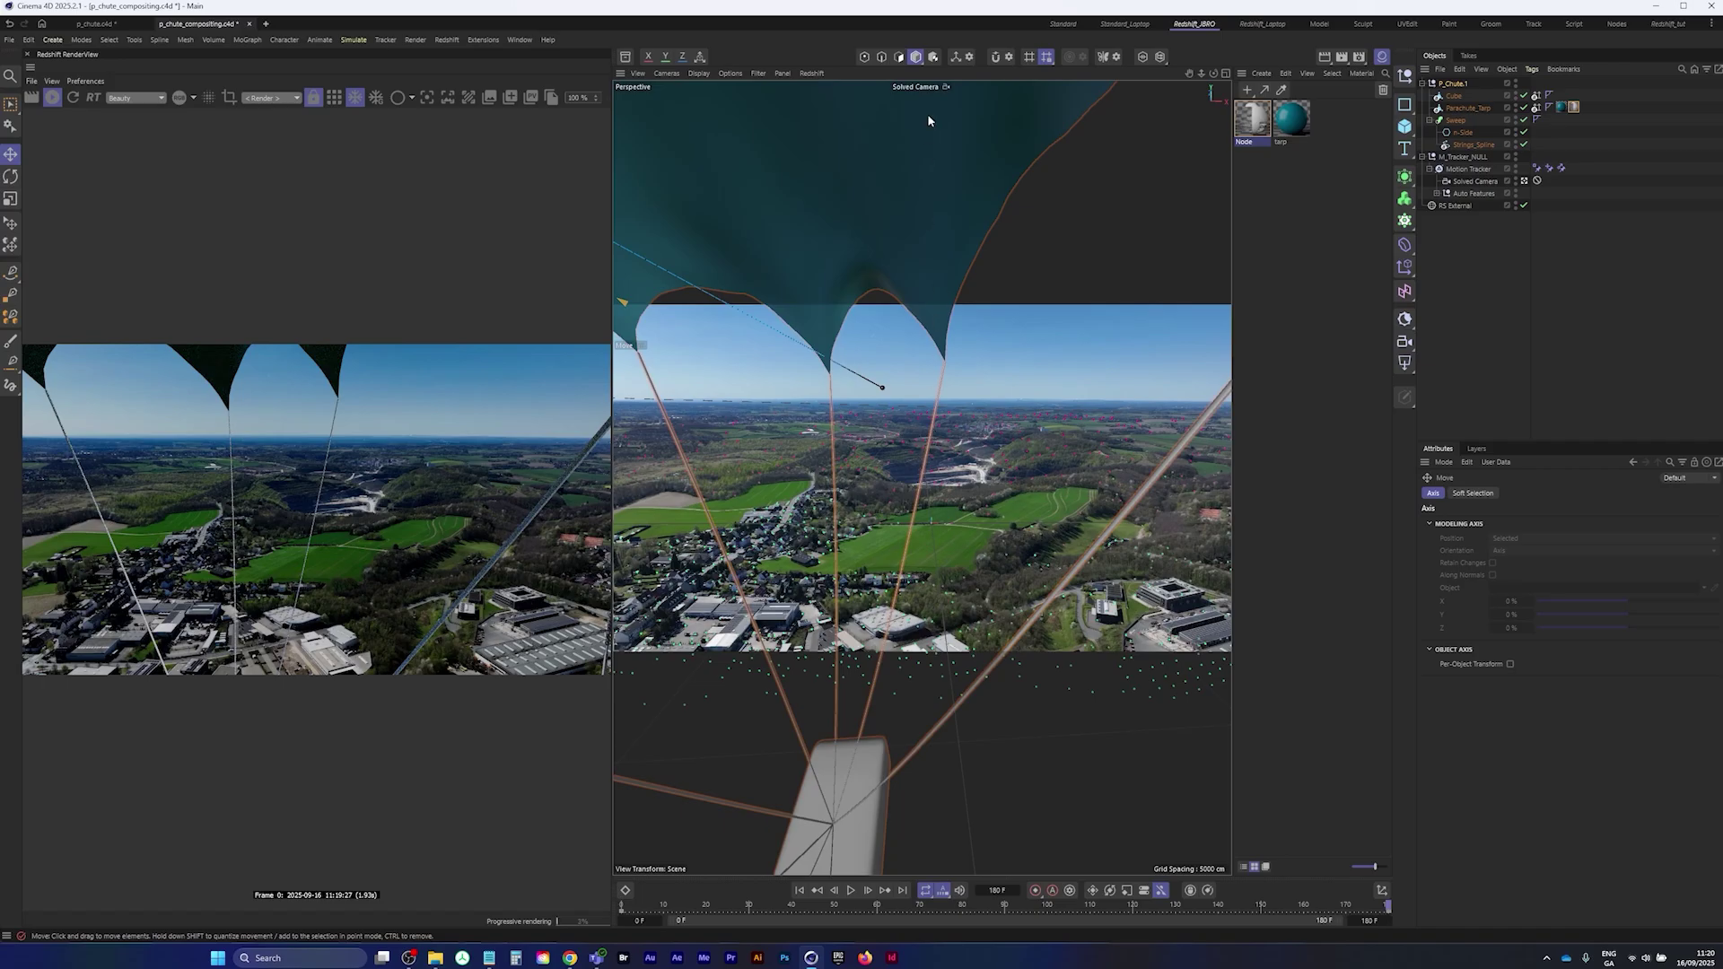
pyautogui.click(1508, 259)
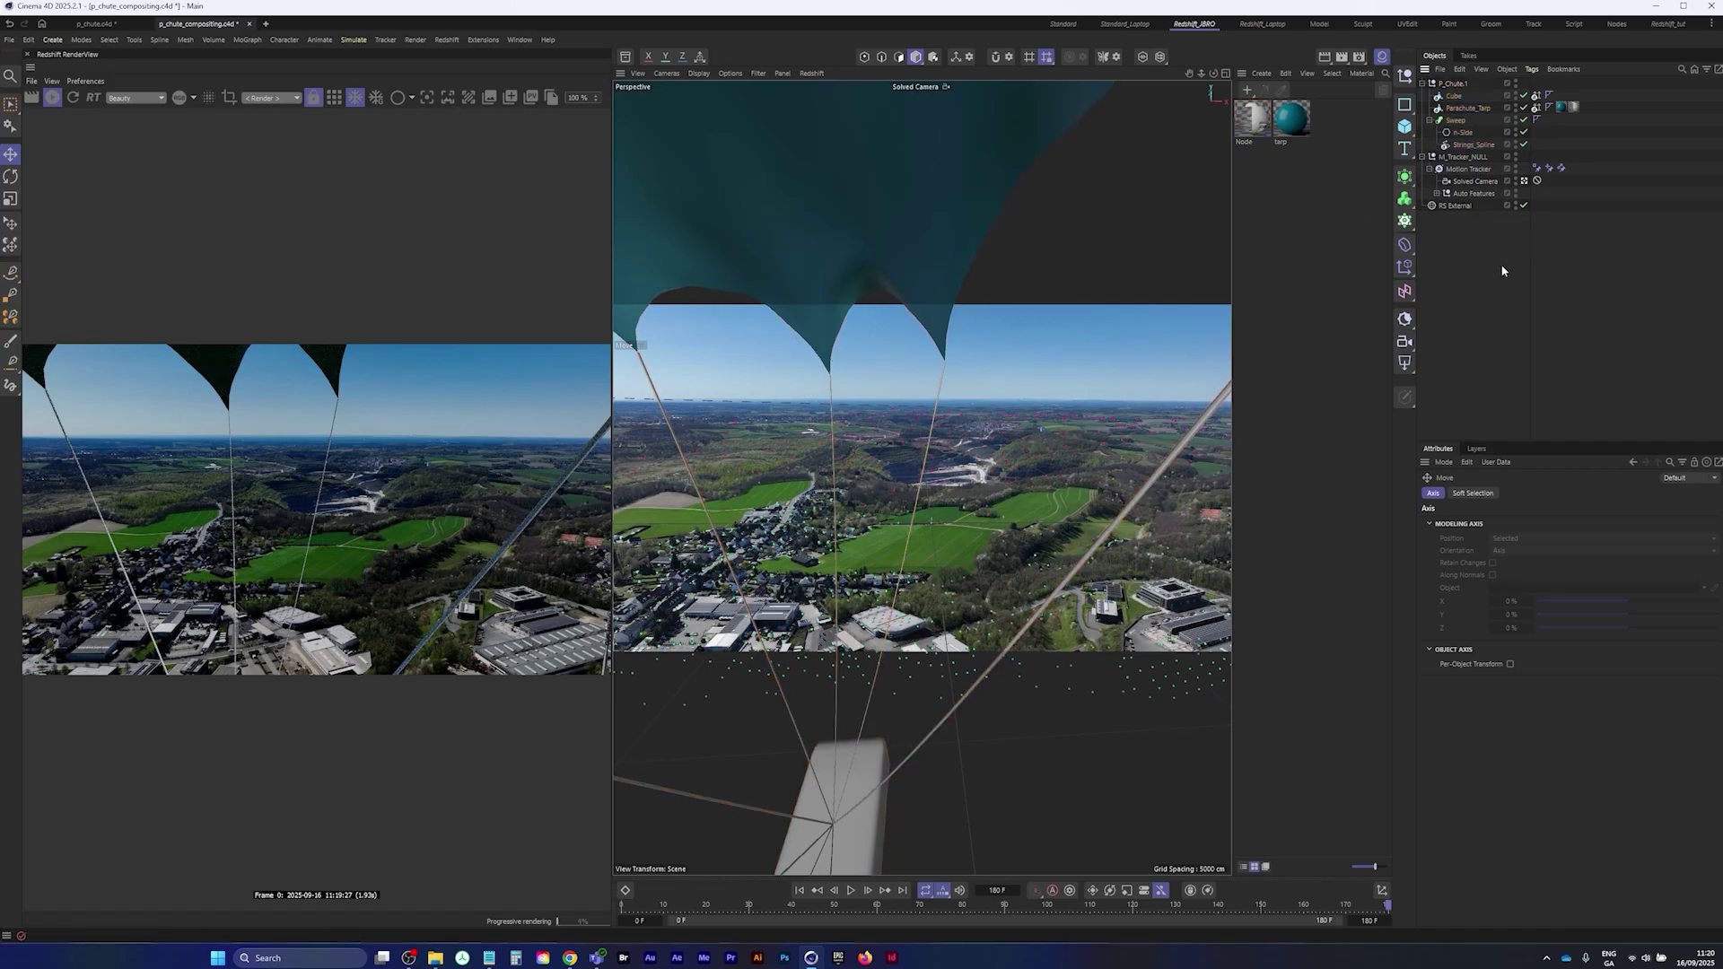
pyautogui.click(633, 60)
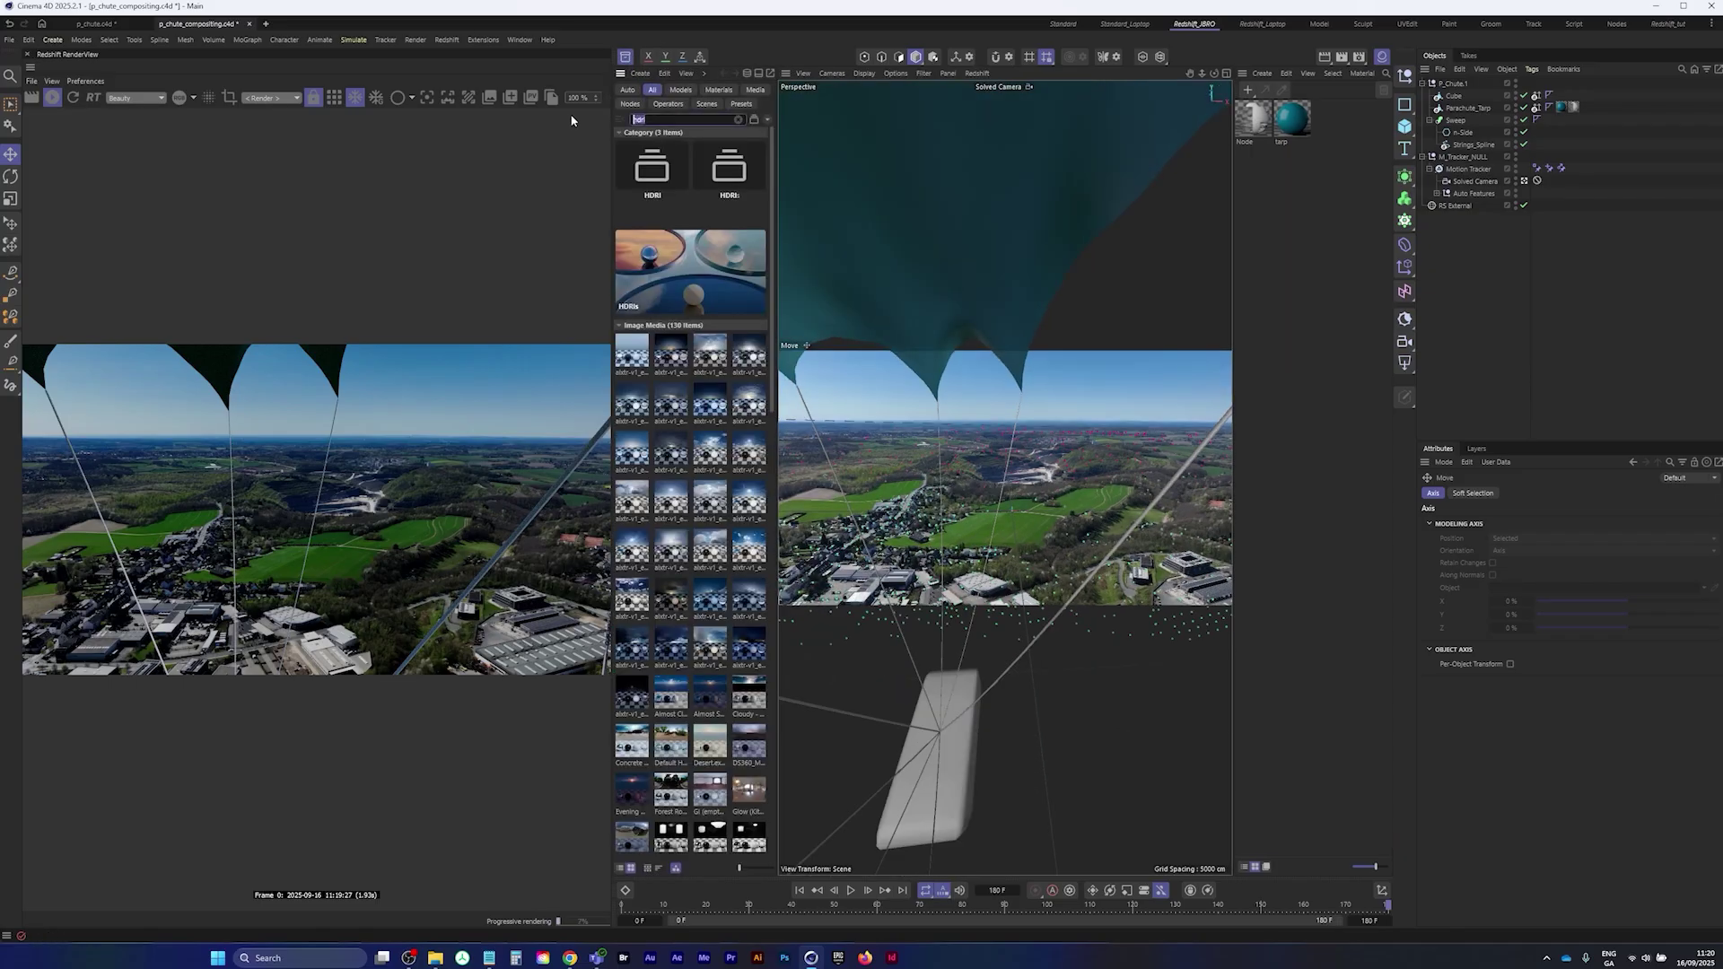
pyautogui.write('rope')
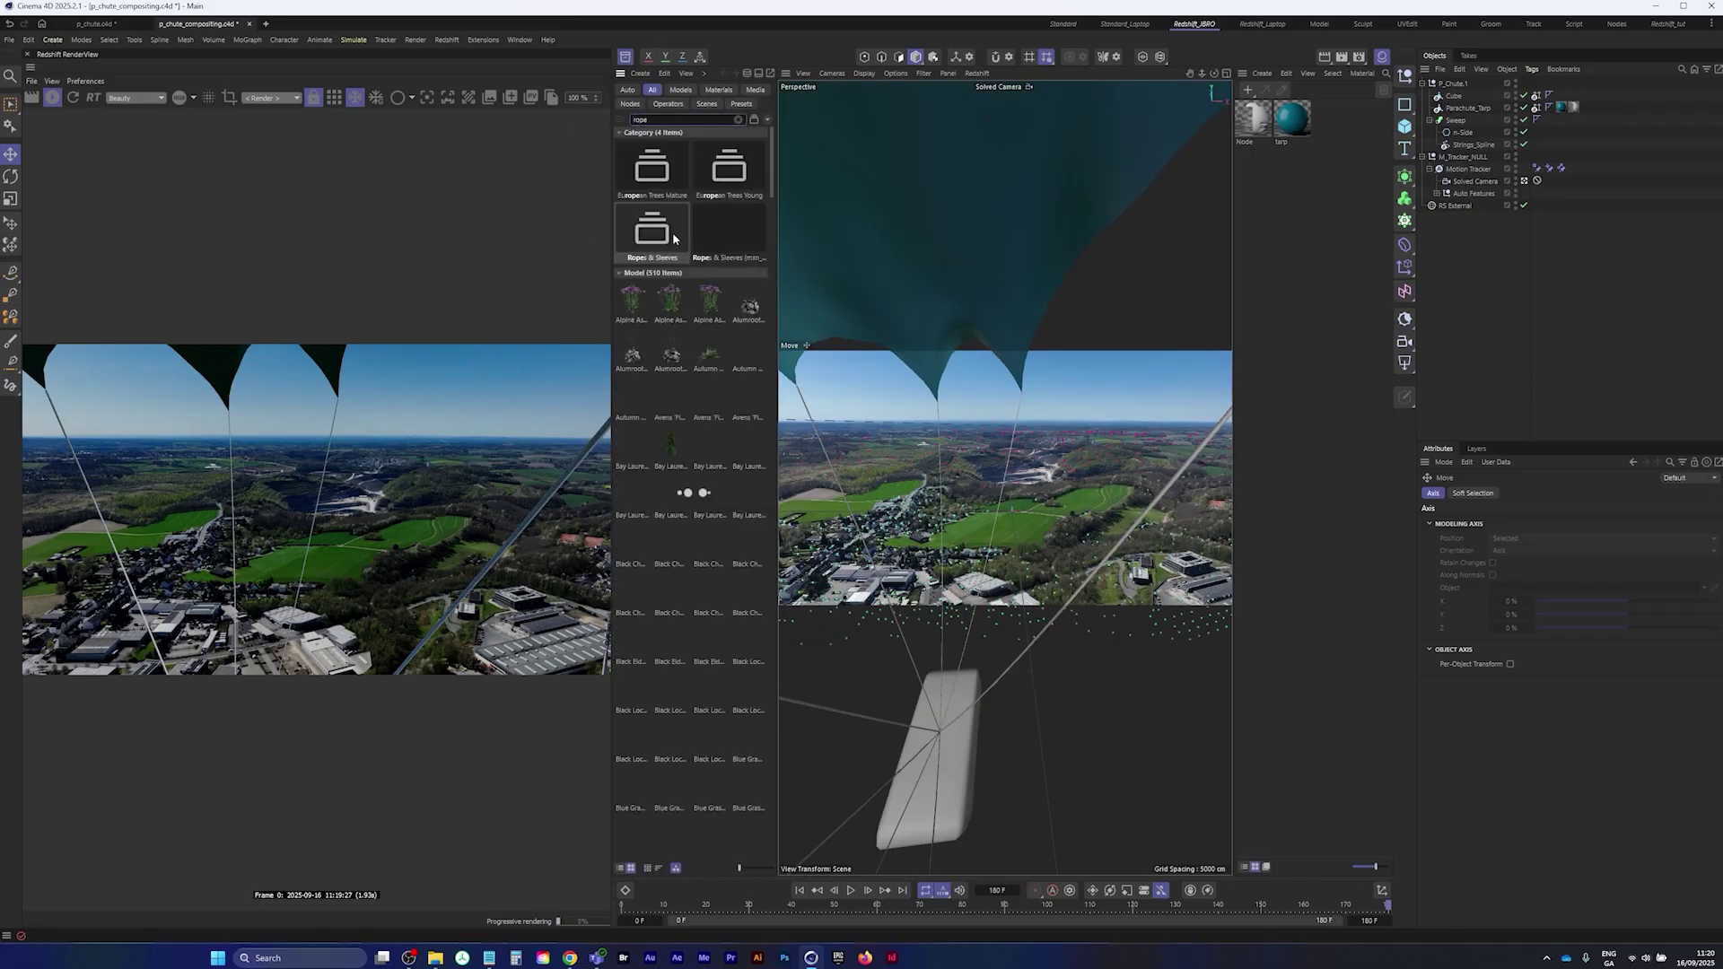
pyautogui.click(718, 90)
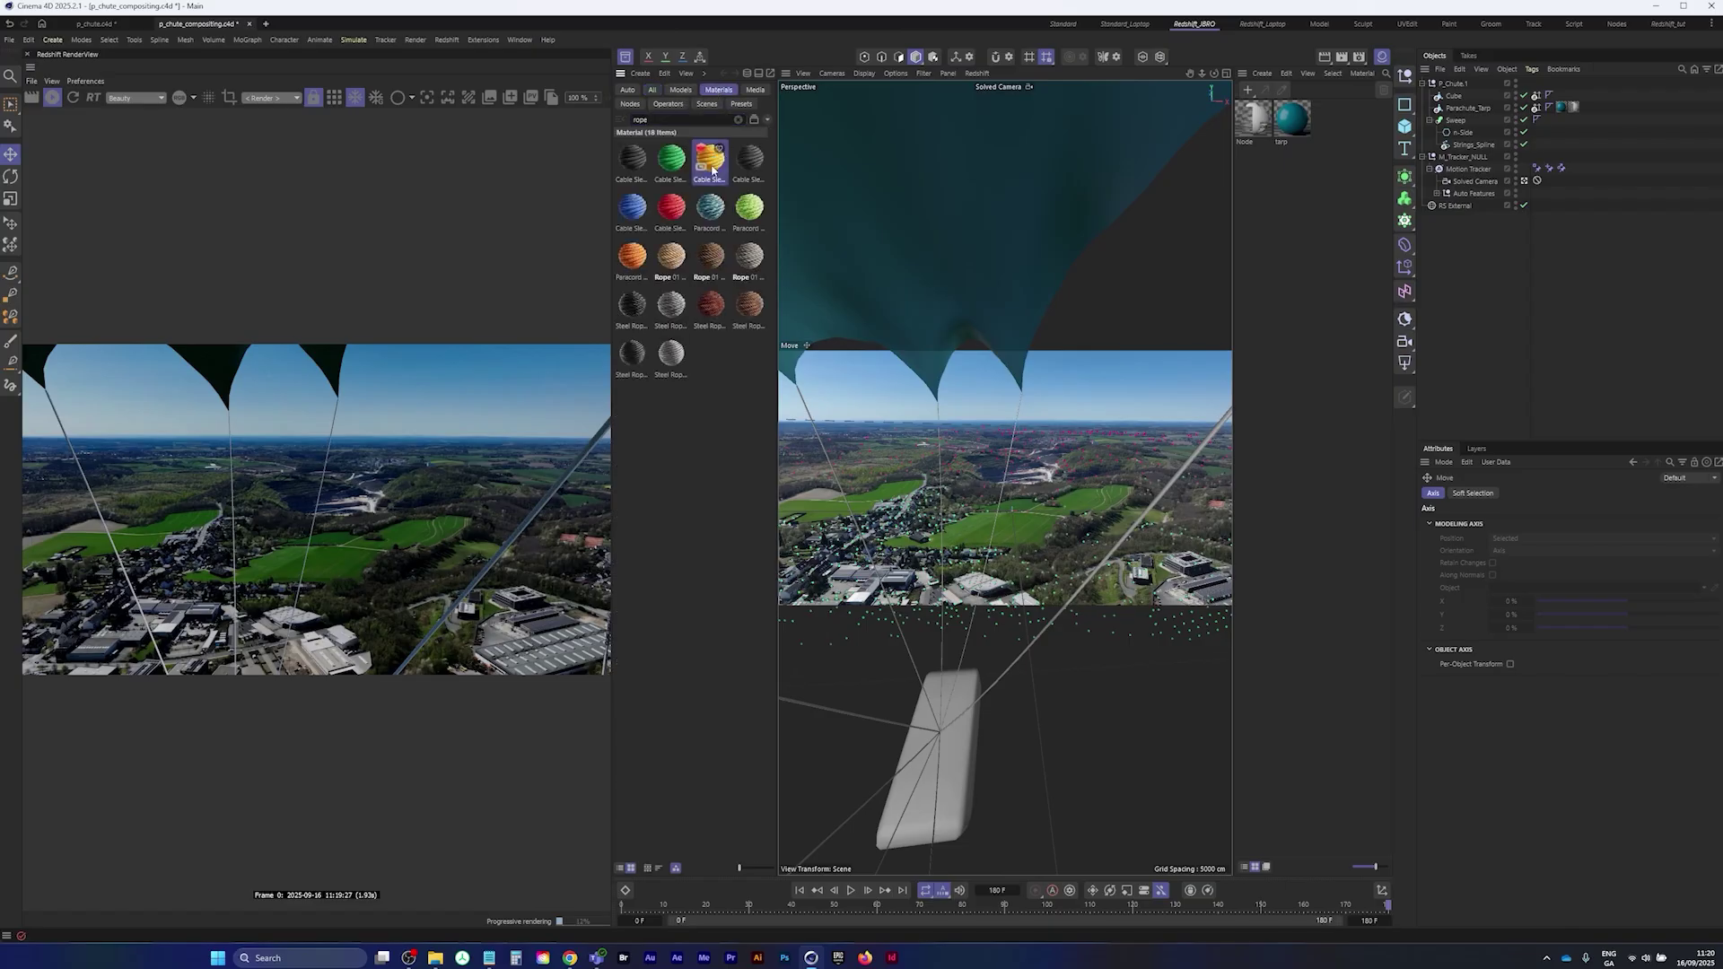
pyautogui.doubleClick(712, 171)
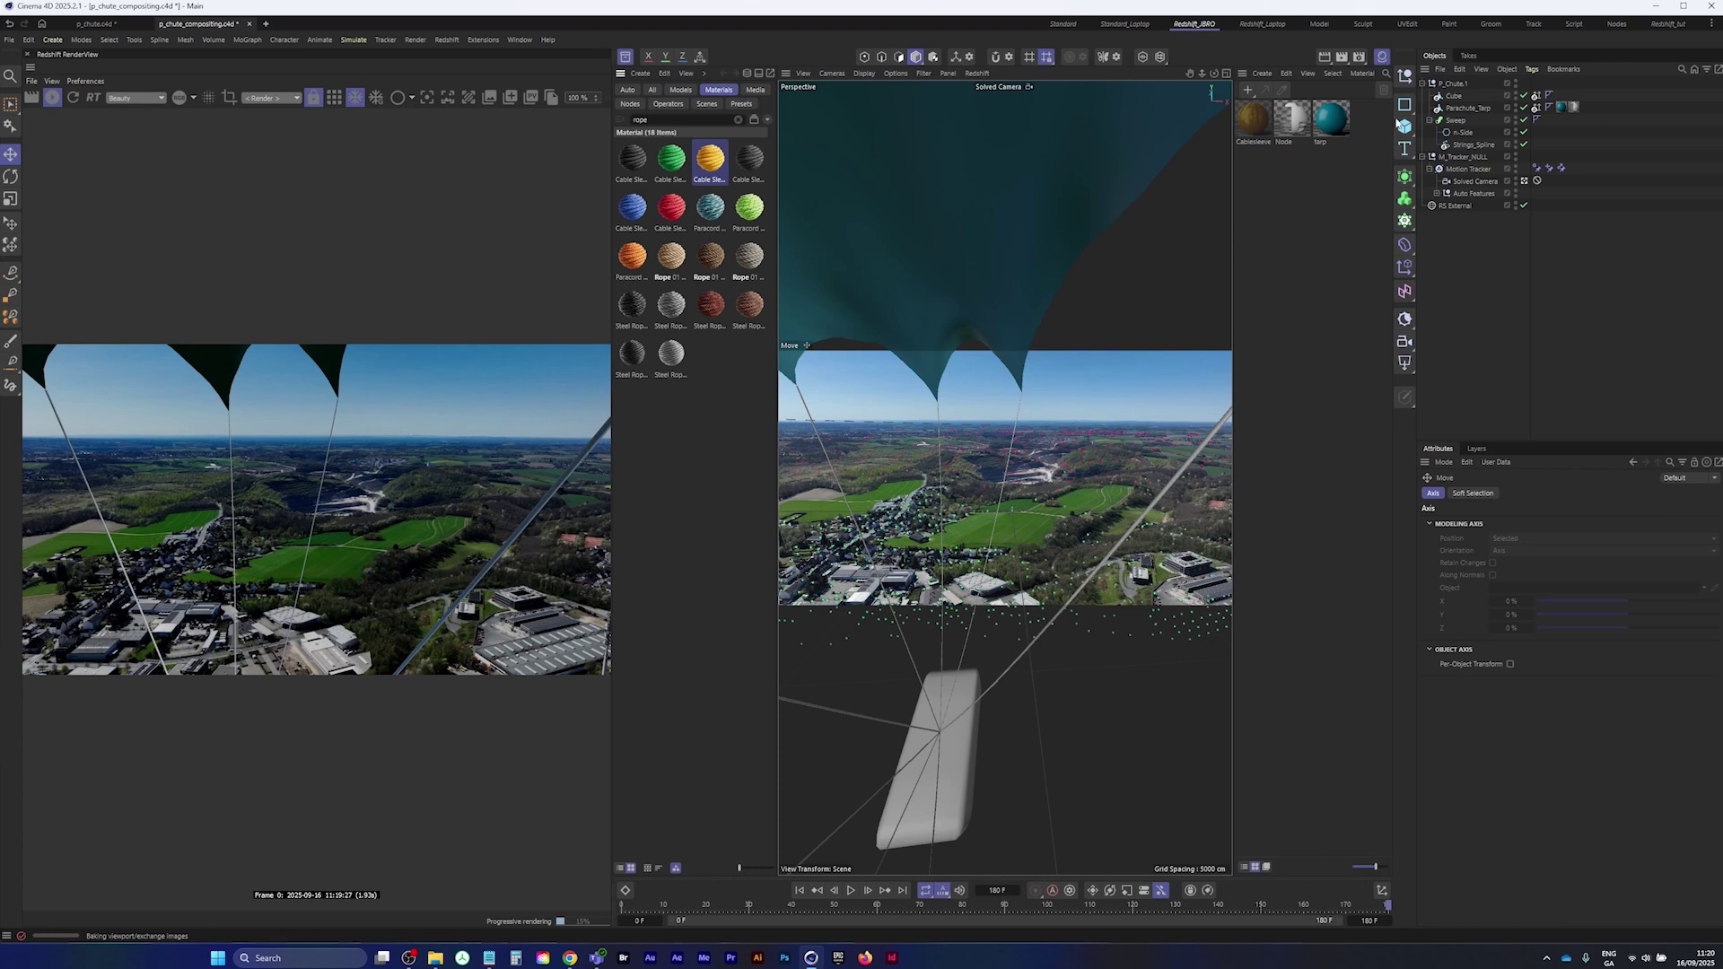
# - Assign the yellow Cablesleeve material to the Sweep and try Cylindrical projection before setting its projection to Spherical
pyautogui.click(1259, 130)
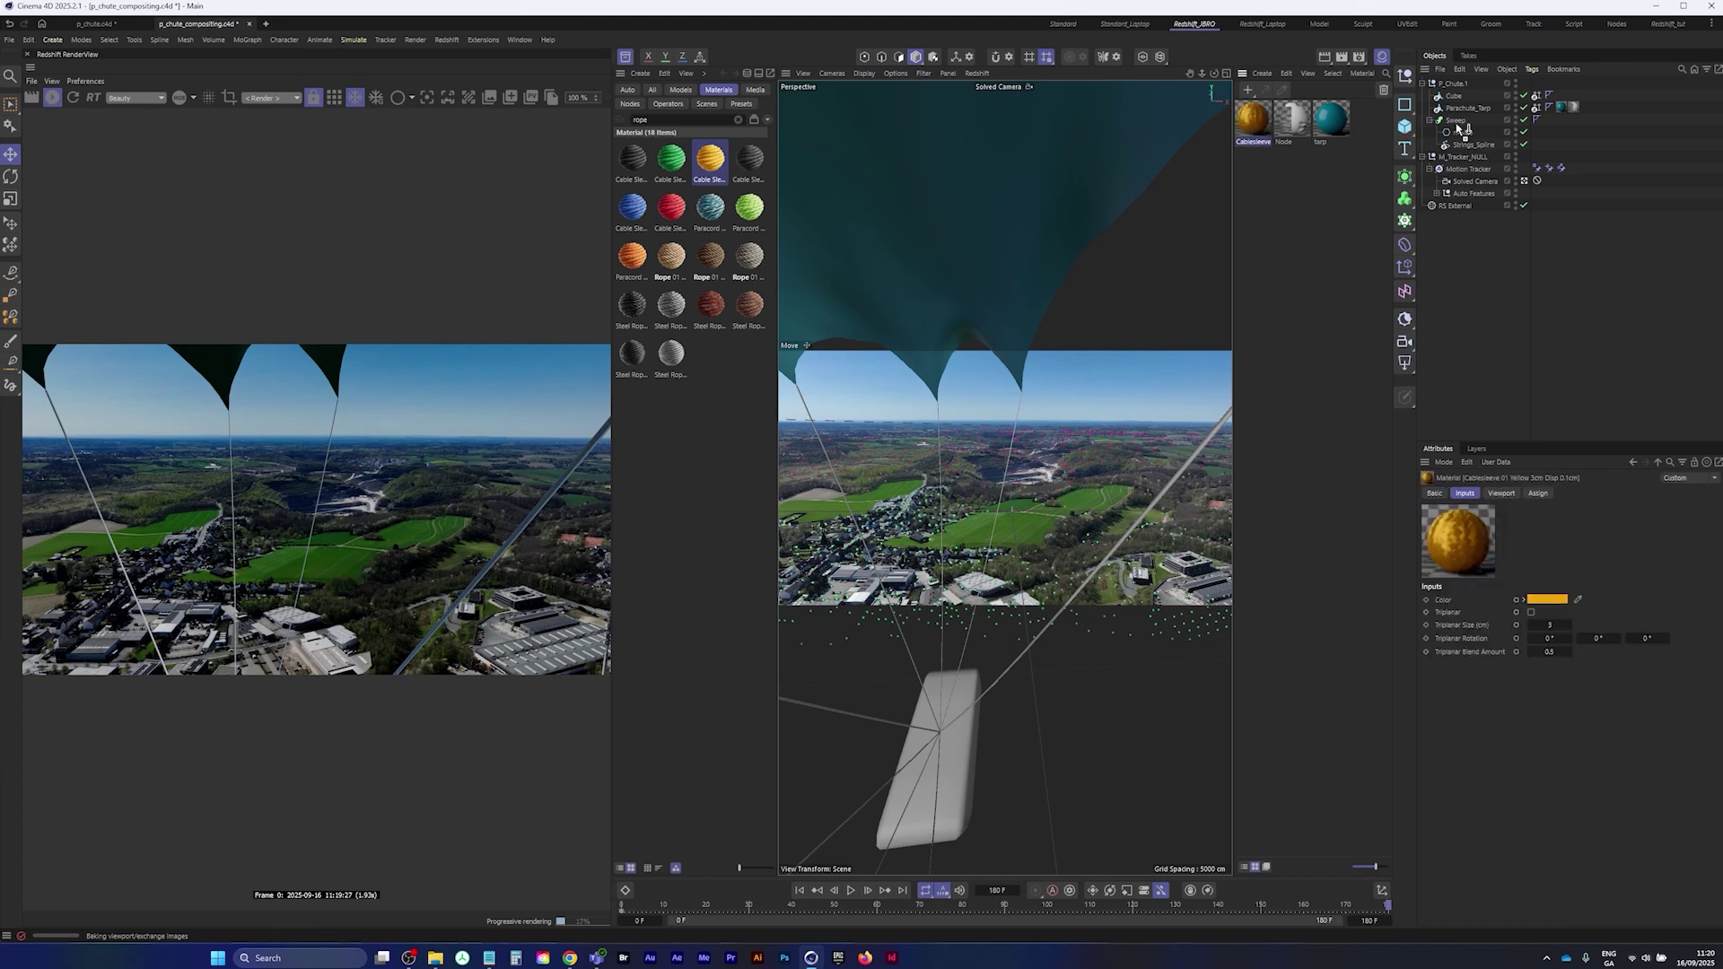
pyautogui.moveTo(1464, 119); pyautogui.dragTo(1461, 123)
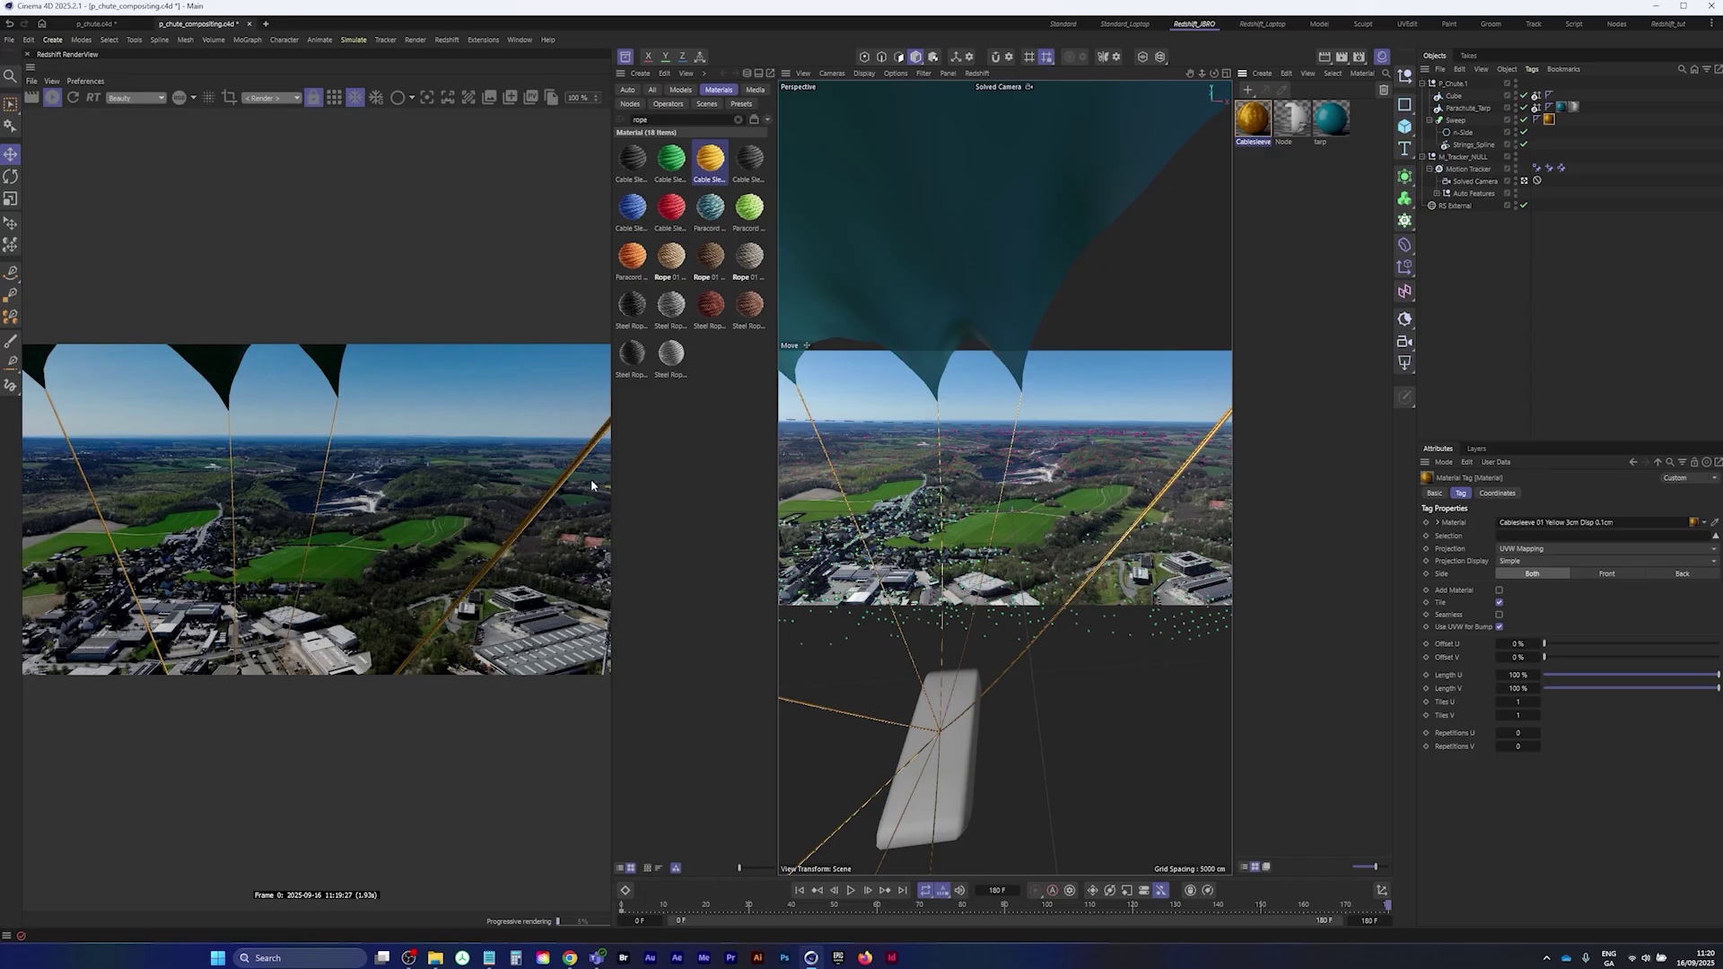
pyautogui.click(1557, 549)
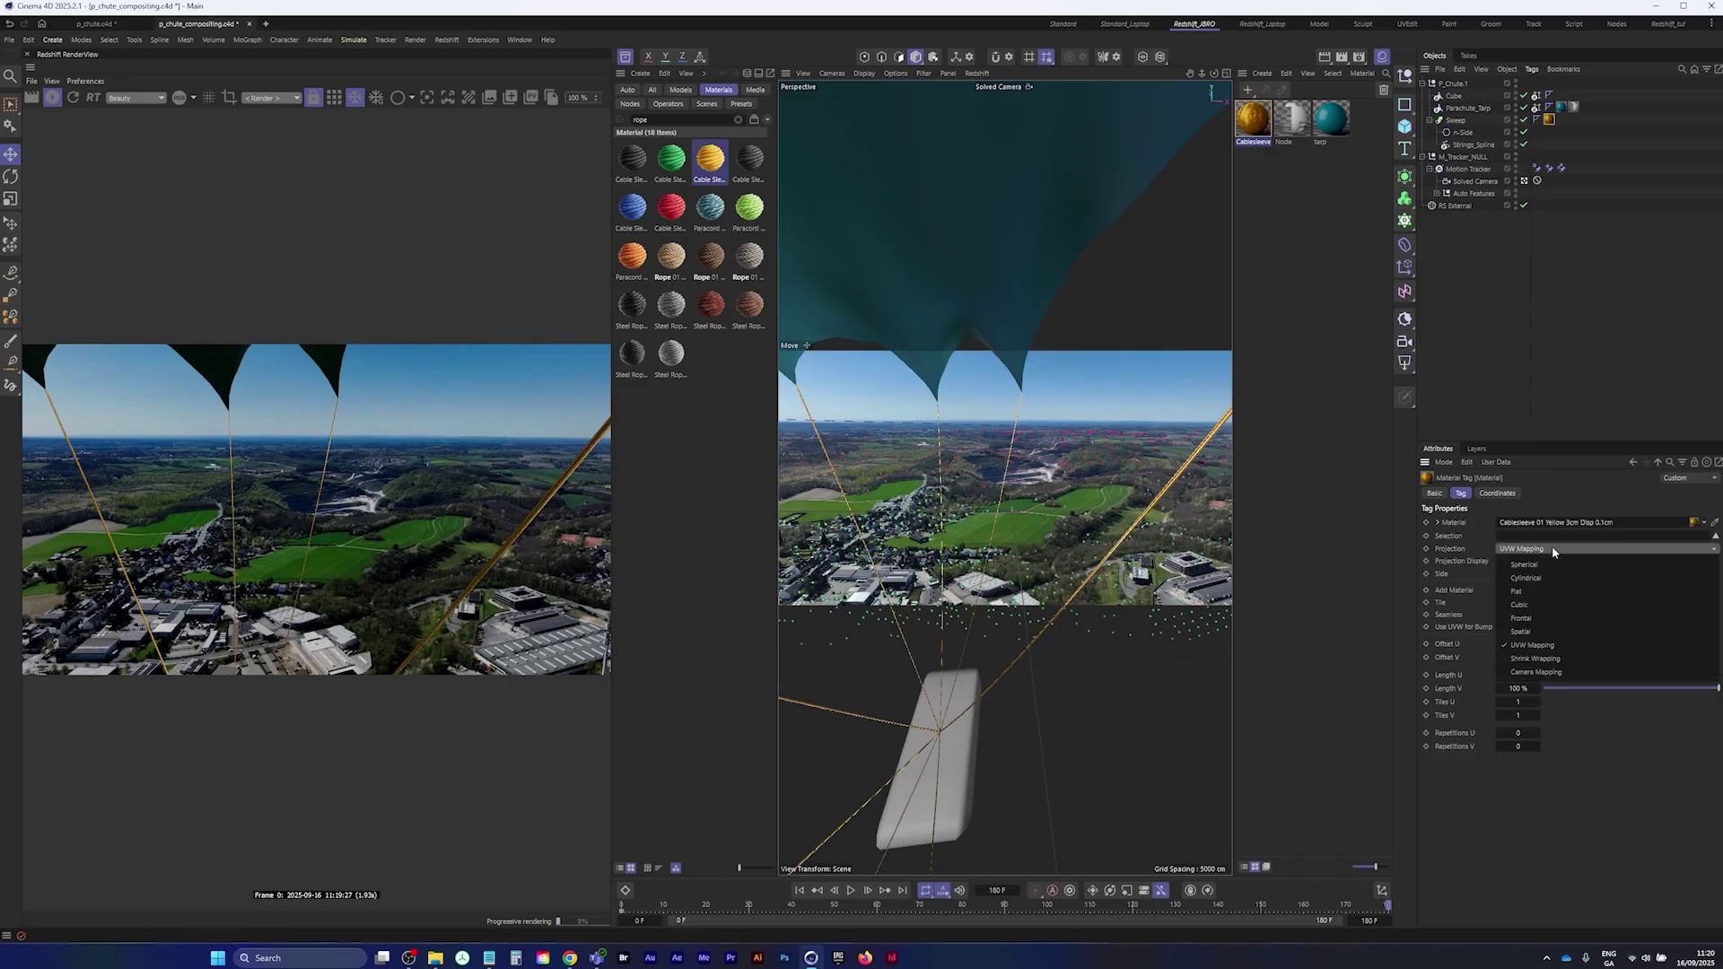
pyautogui.click(1554, 582)
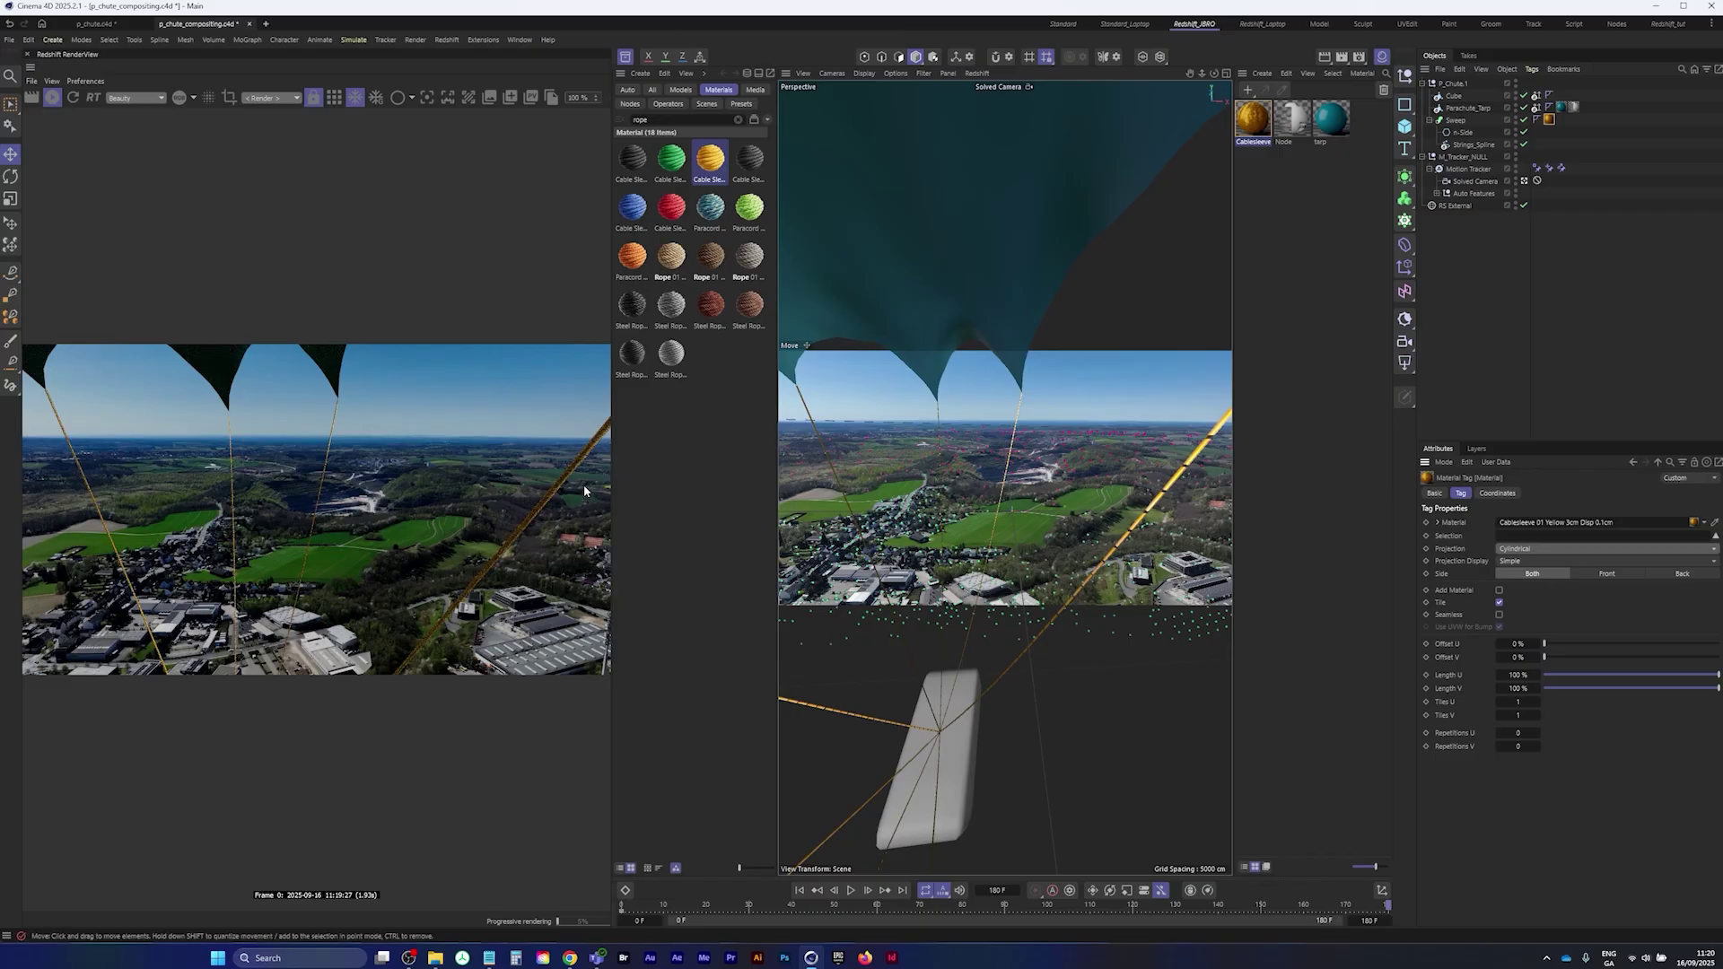
pyautogui.click(1558, 549)
pyautogui.click(1559, 558)
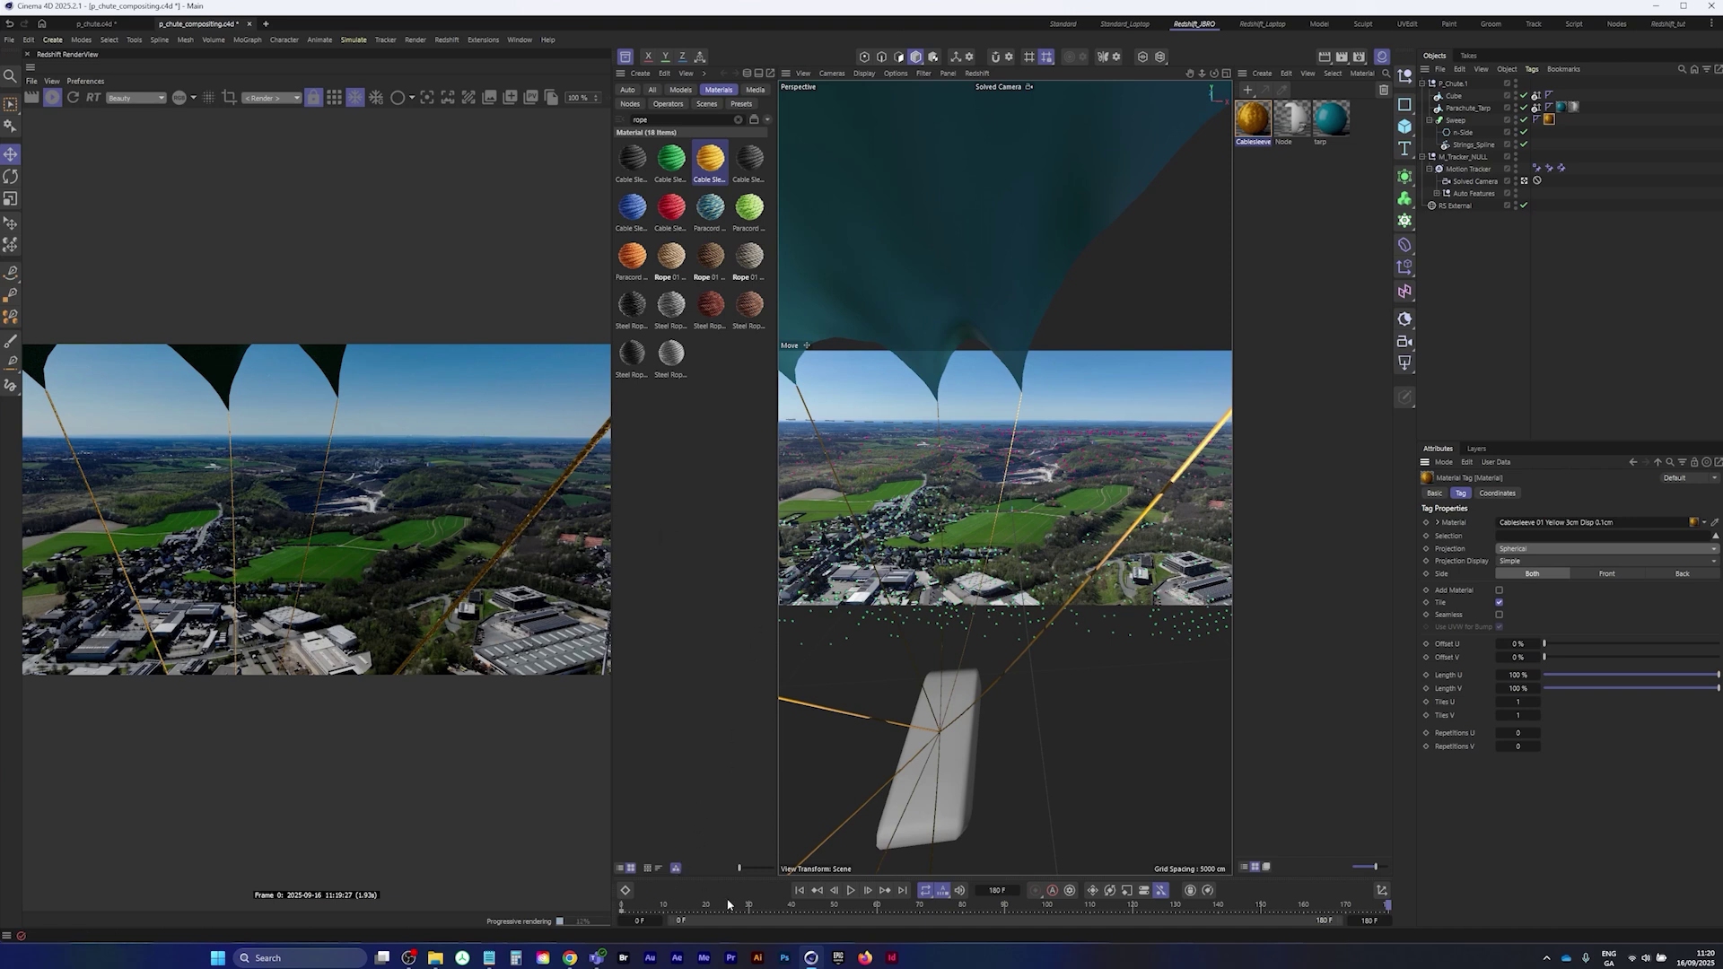
# - Play the animation from frame 0, pausing at several frames to examine the rendered strings and canopy, and return to the start
pyautogui.click(799, 890)
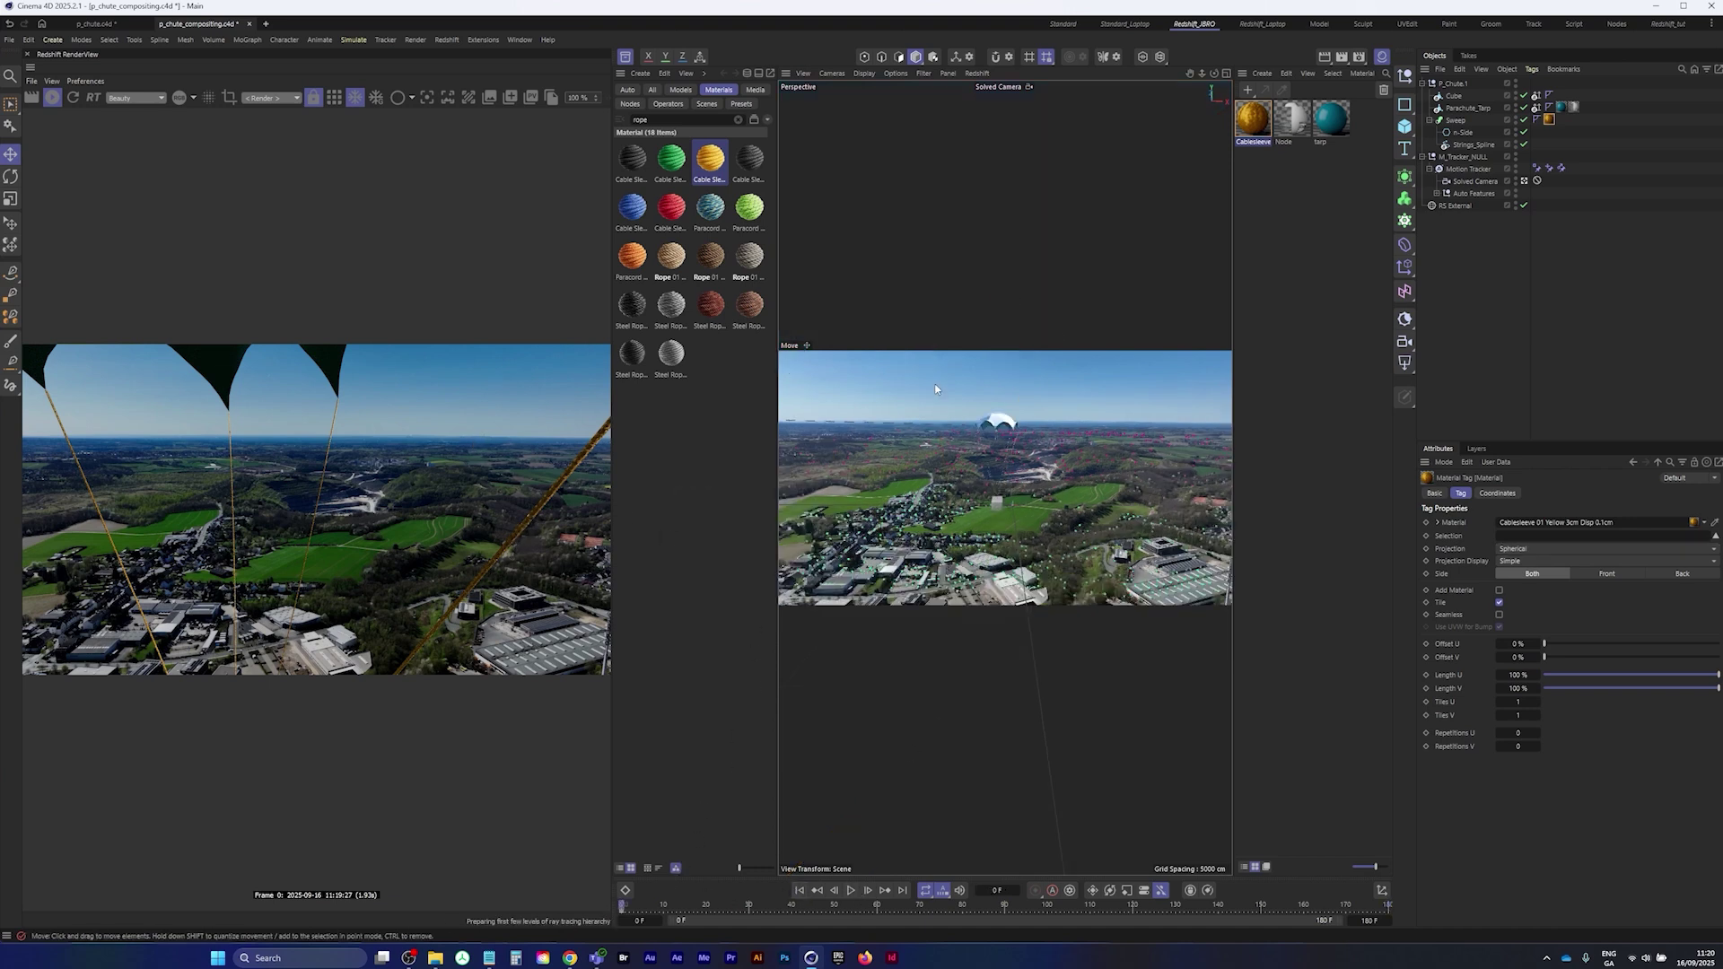
pyautogui.click(851, 890)
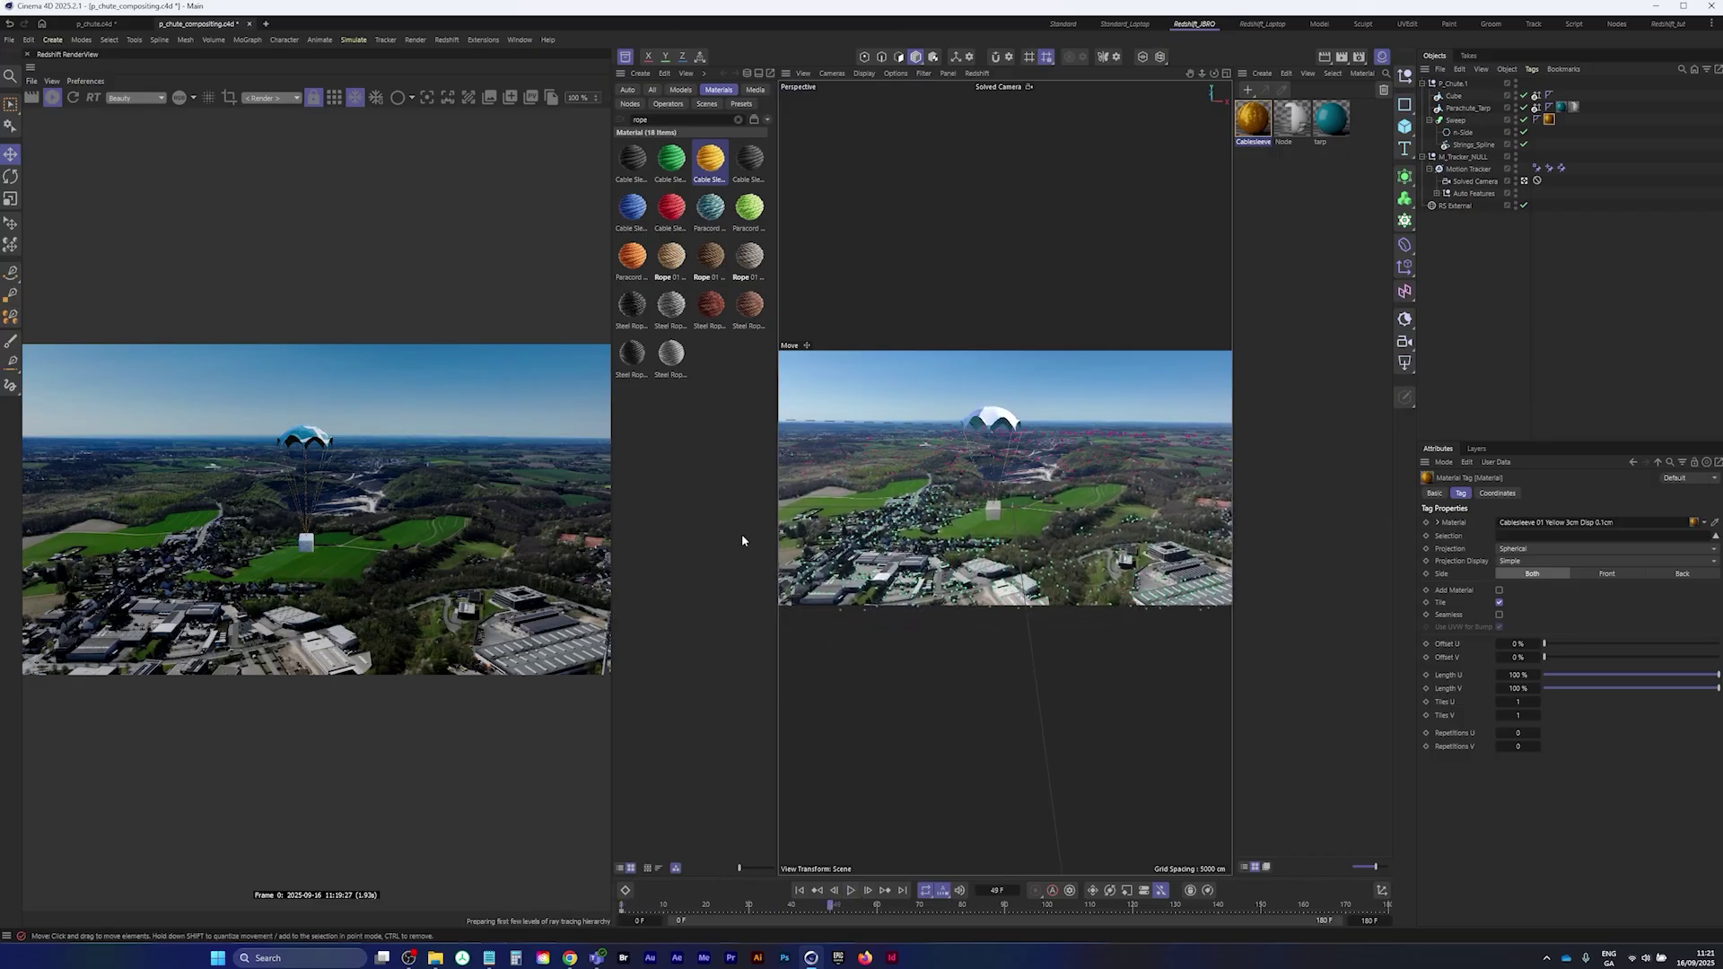
pyautogui.click(851, 891)
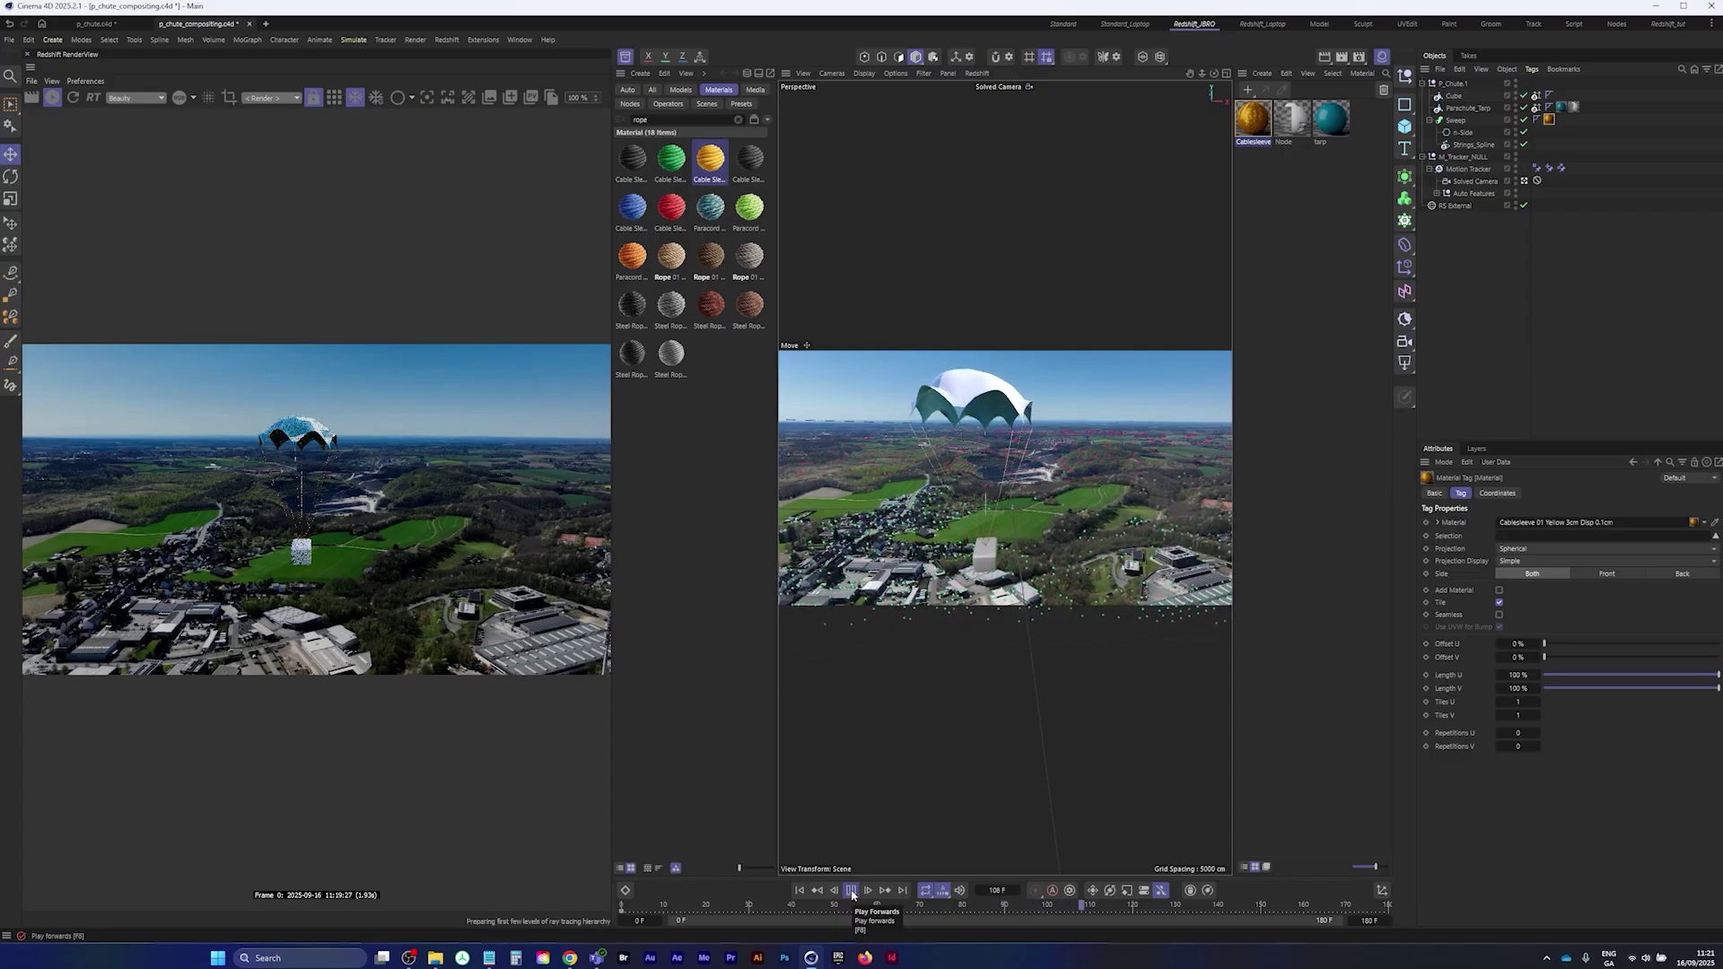
pyautogui.click(851, 892)
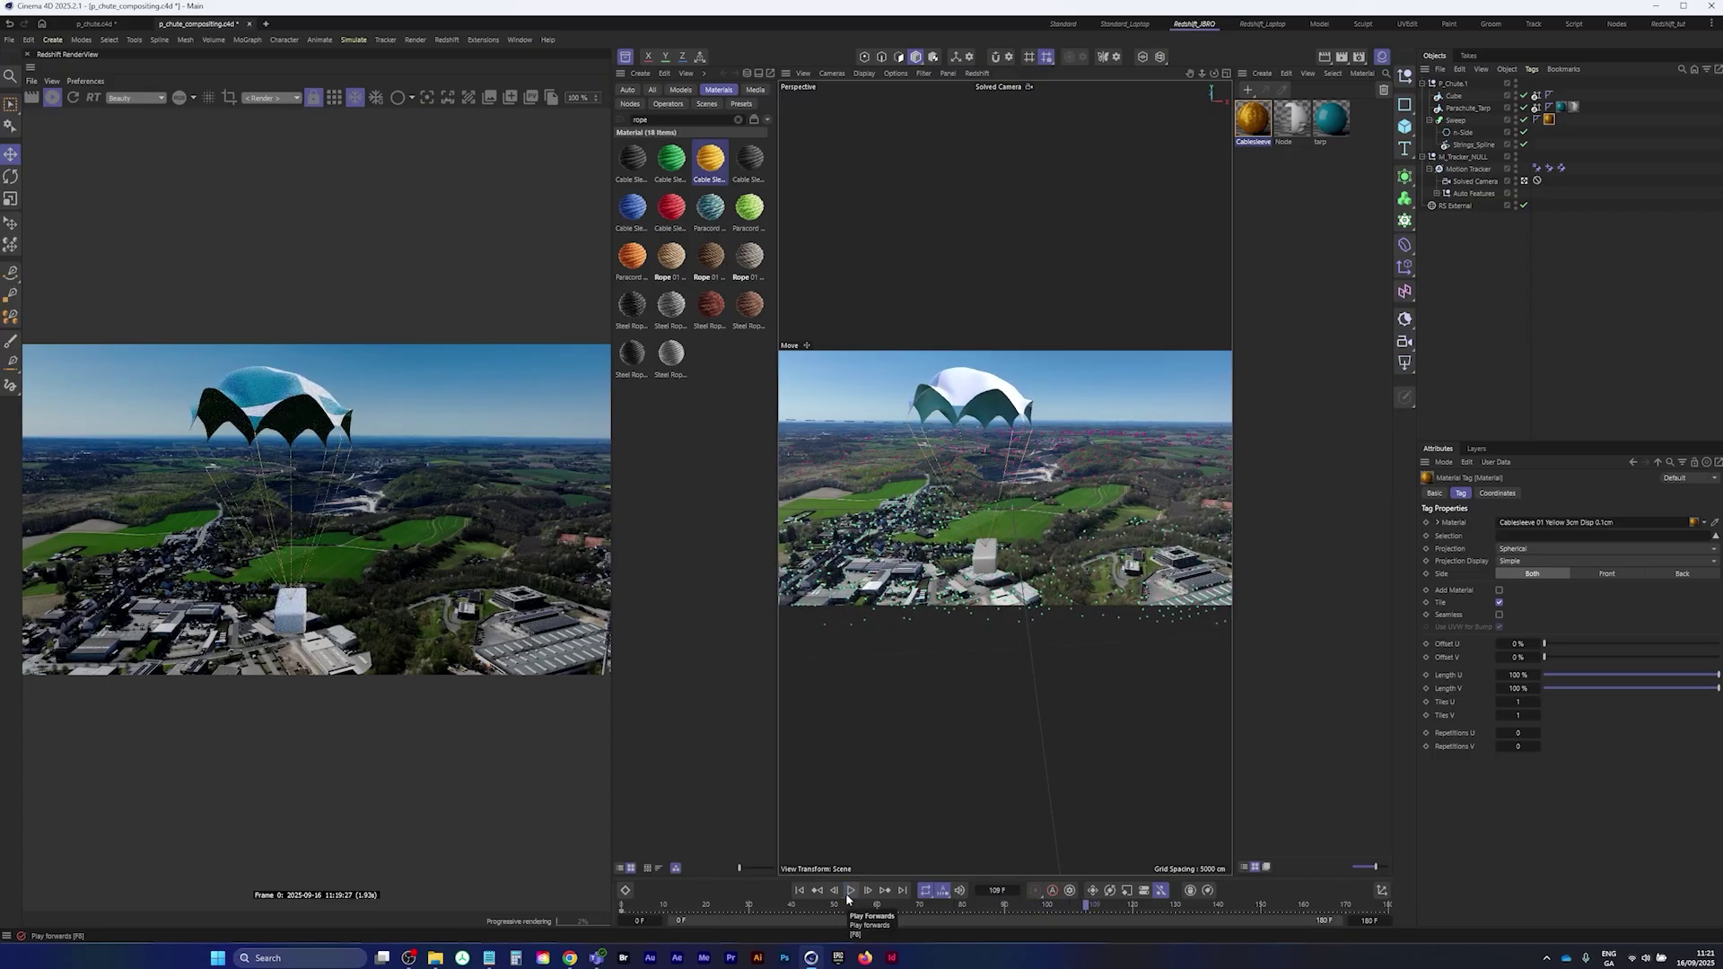
pyautogui.click(852, 892)
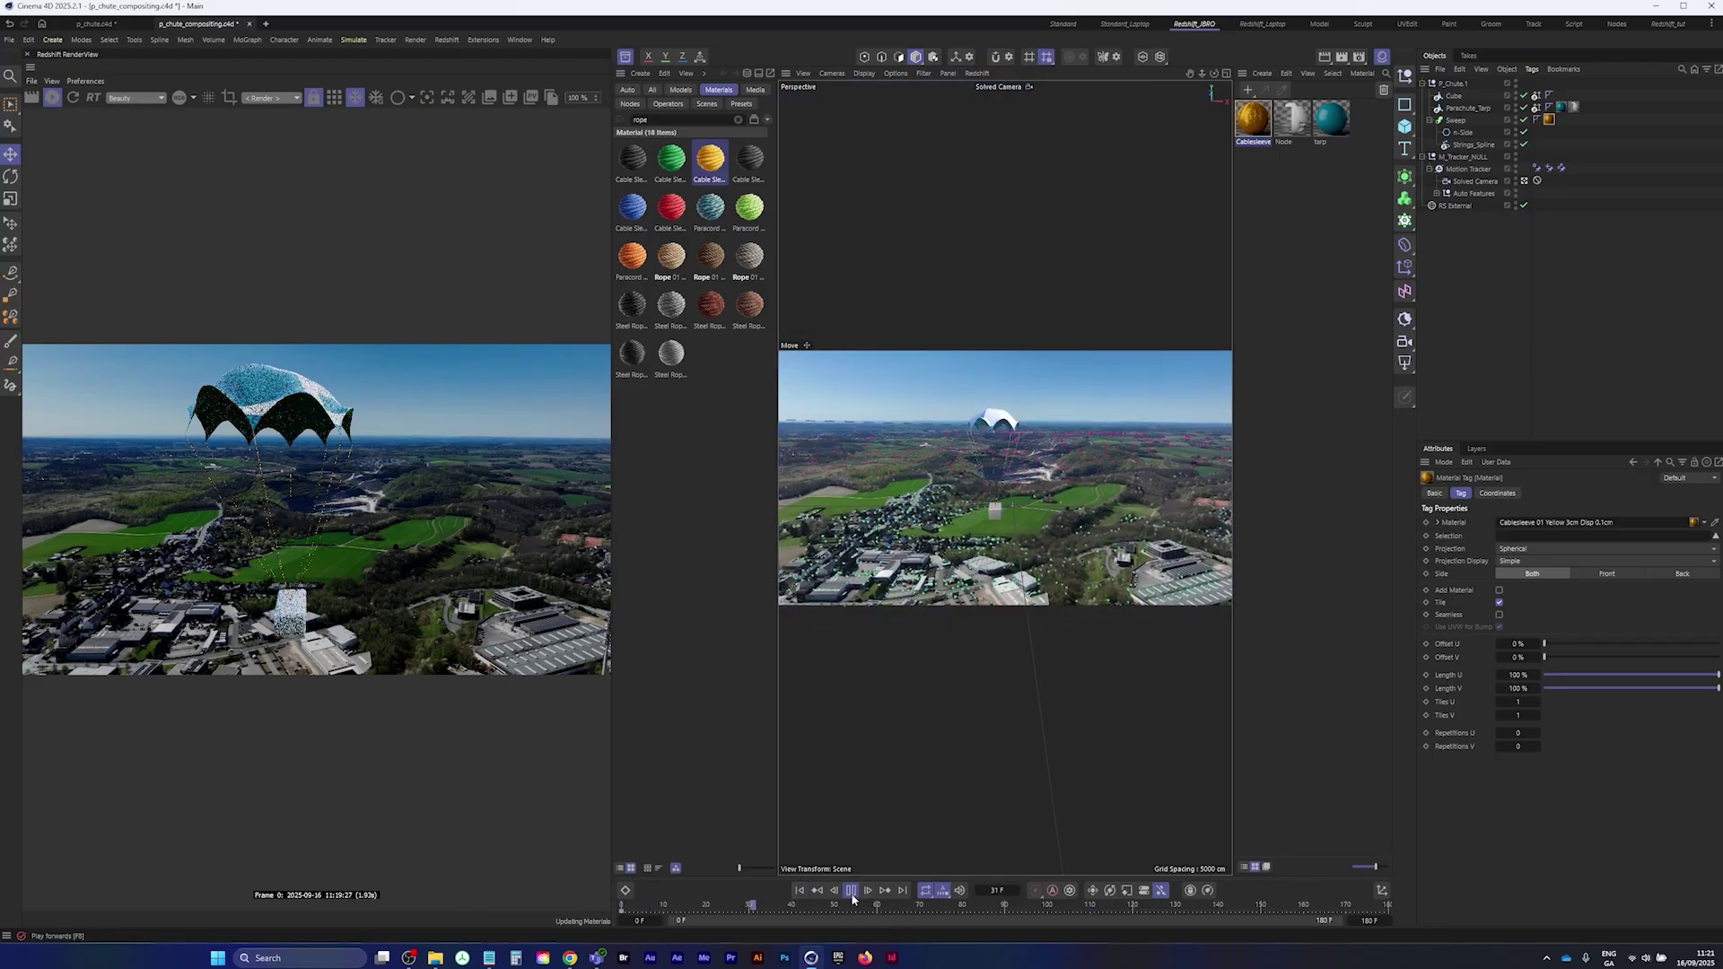
pyautogui.click(851, 892)
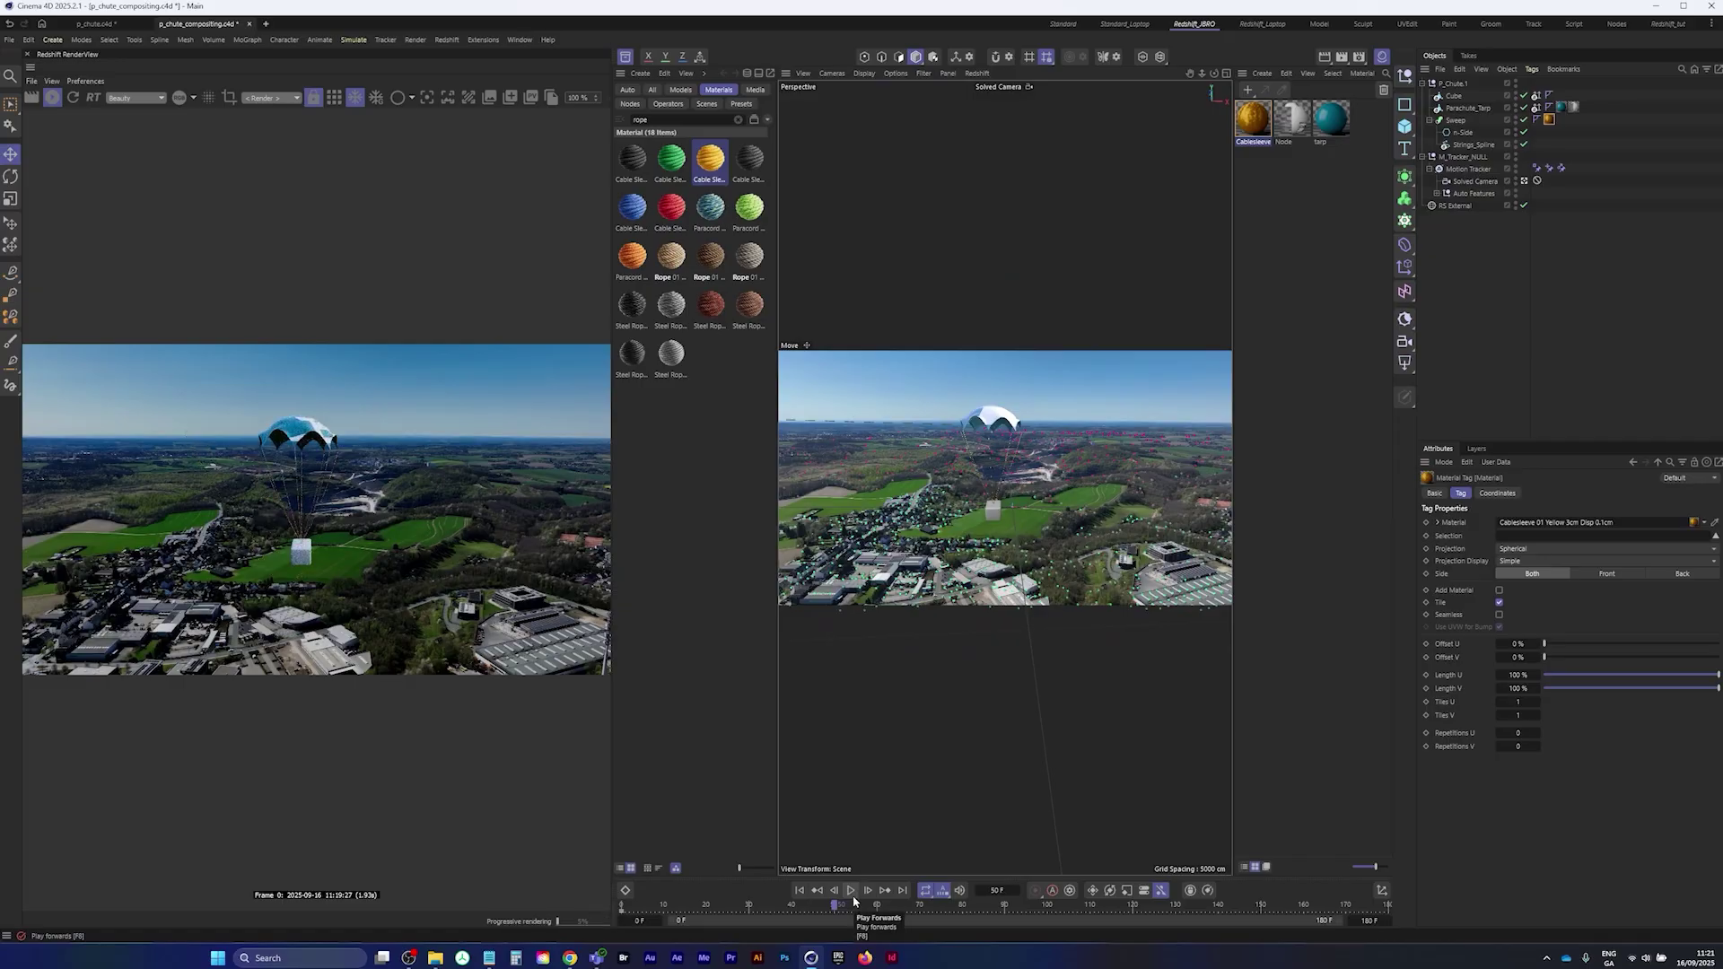
pyautogui.click(853, 896)
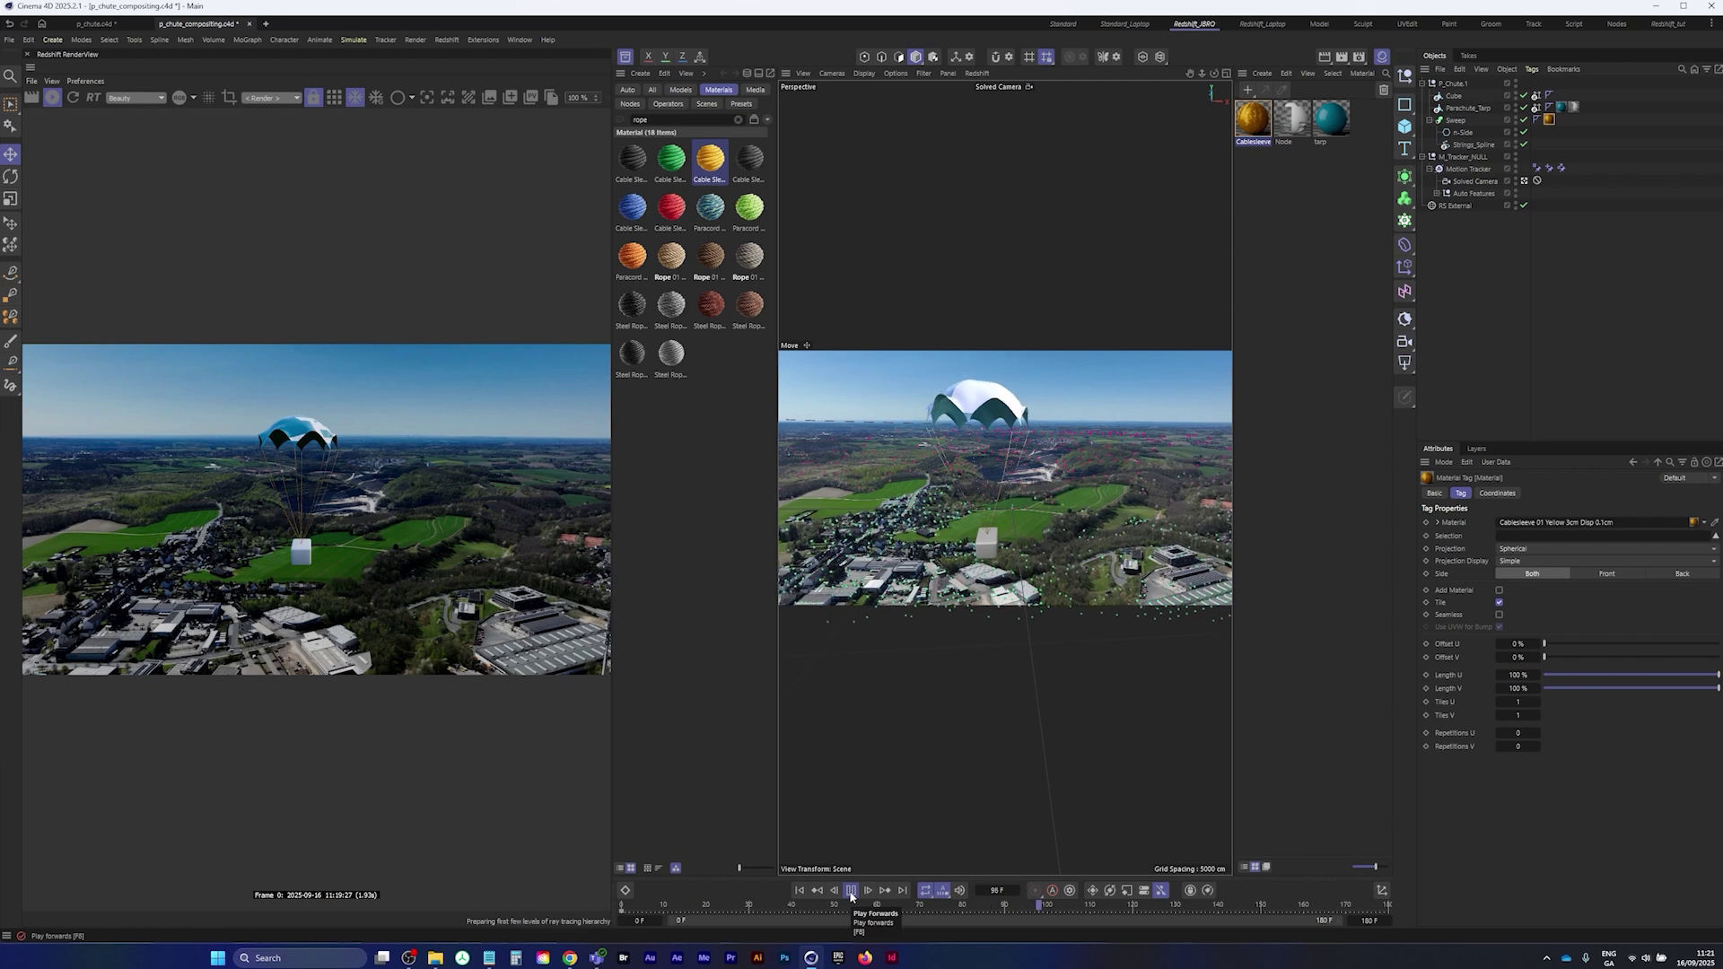
pyautogui.click(850, 896)
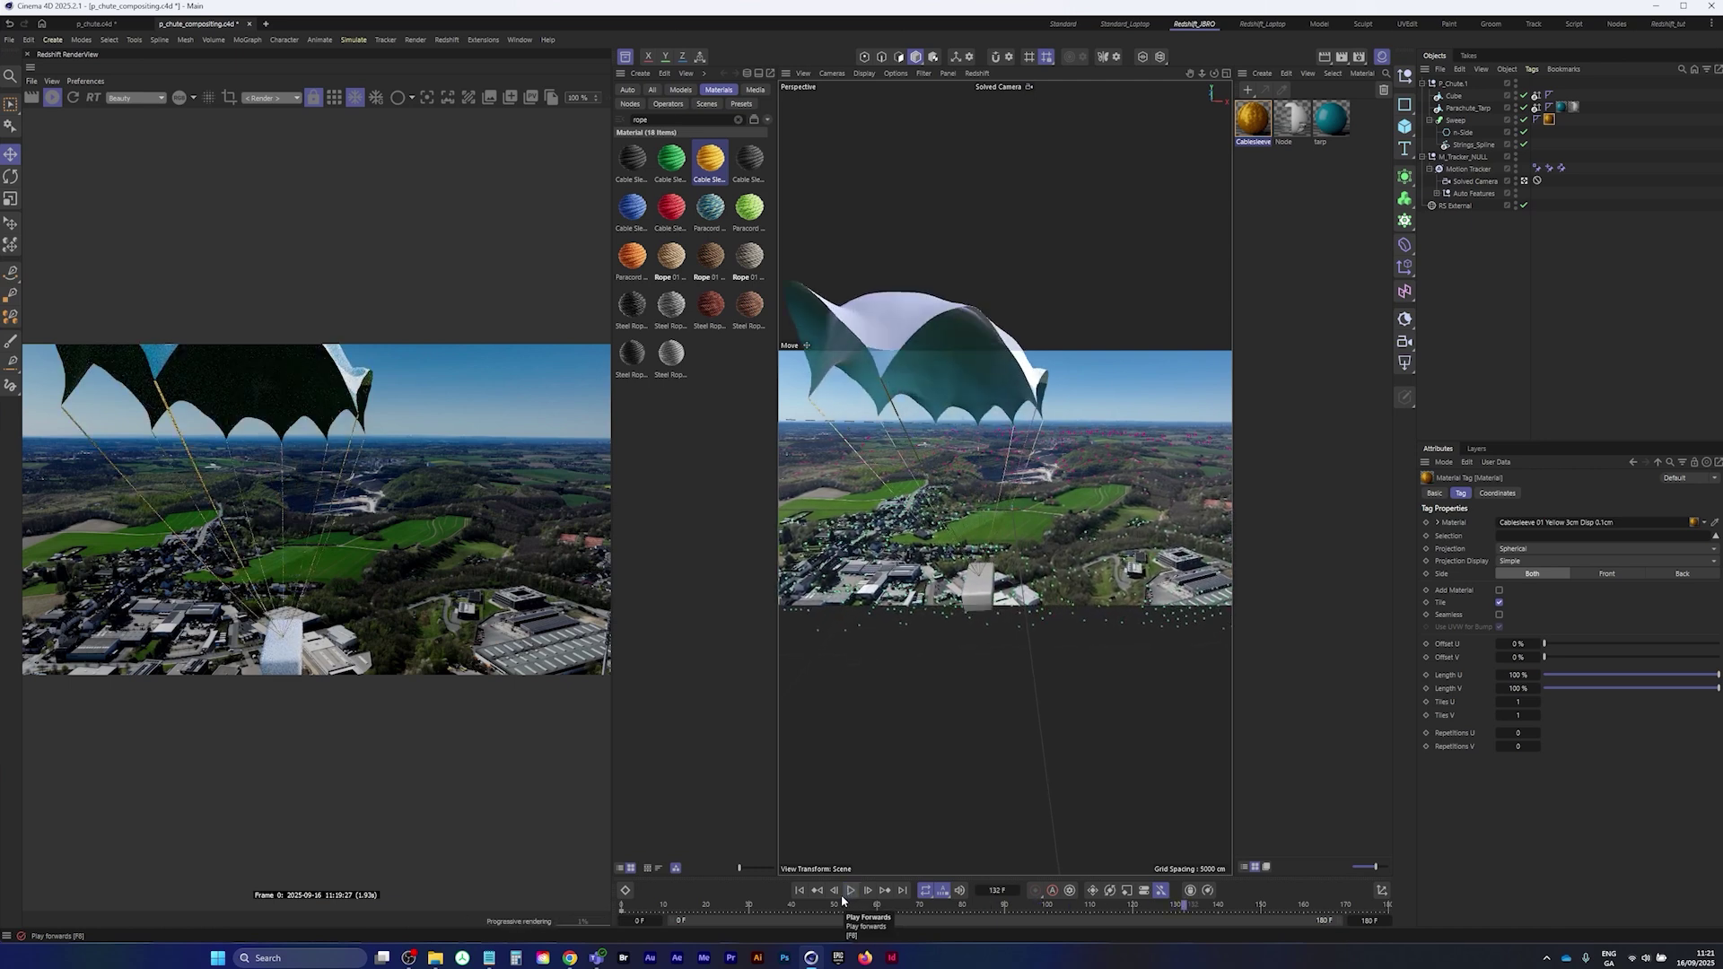
pyautogui.click(798, 892)
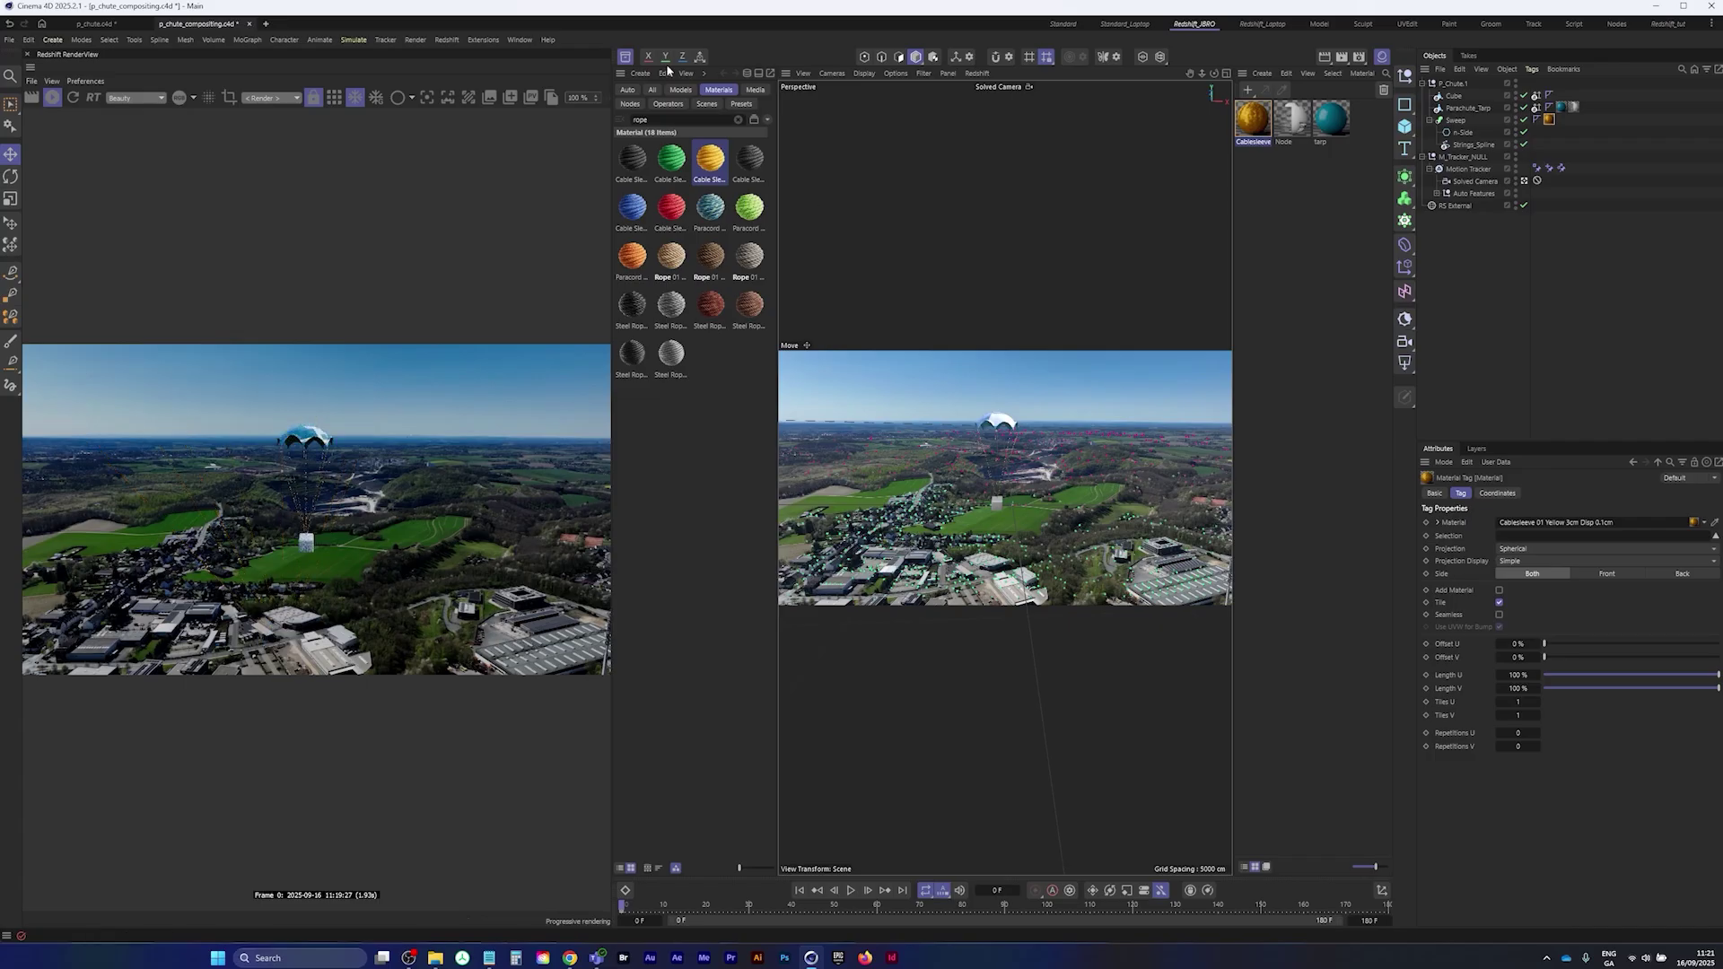
# - Close the asset library, switch to the Standard_Laptop layout, and preview the animation in the enlarged view before returning to frame 0
pyautogui.click(625, 58)
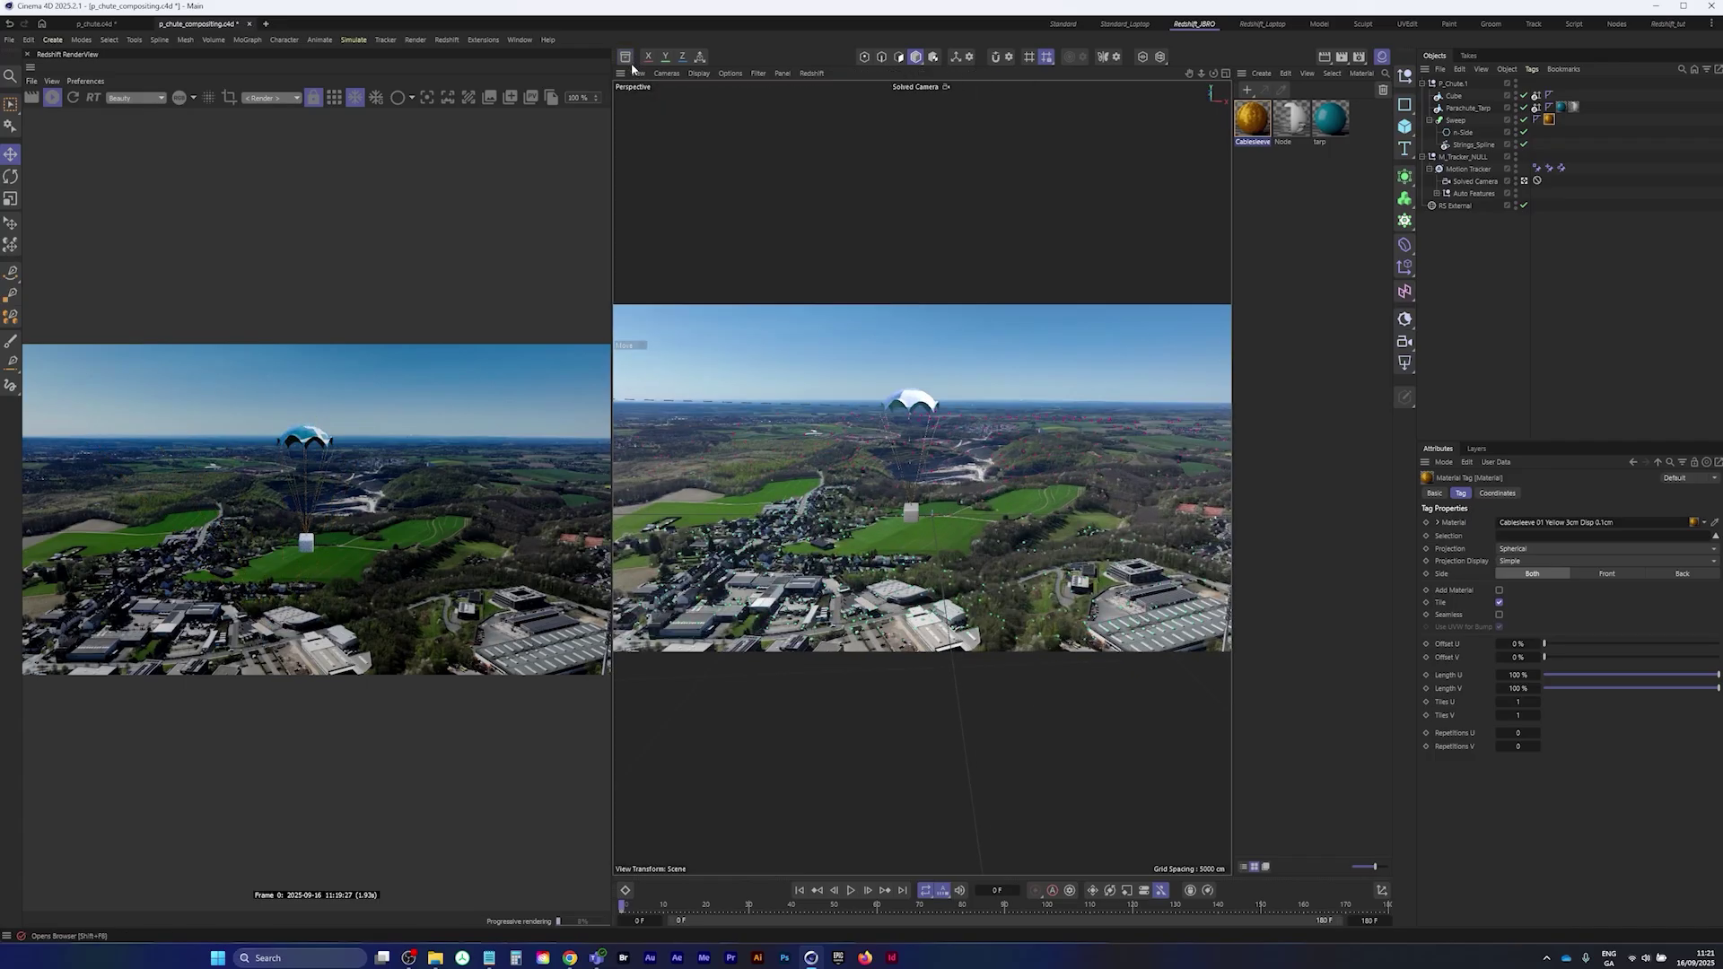
pyautogui.click(1125, 24)
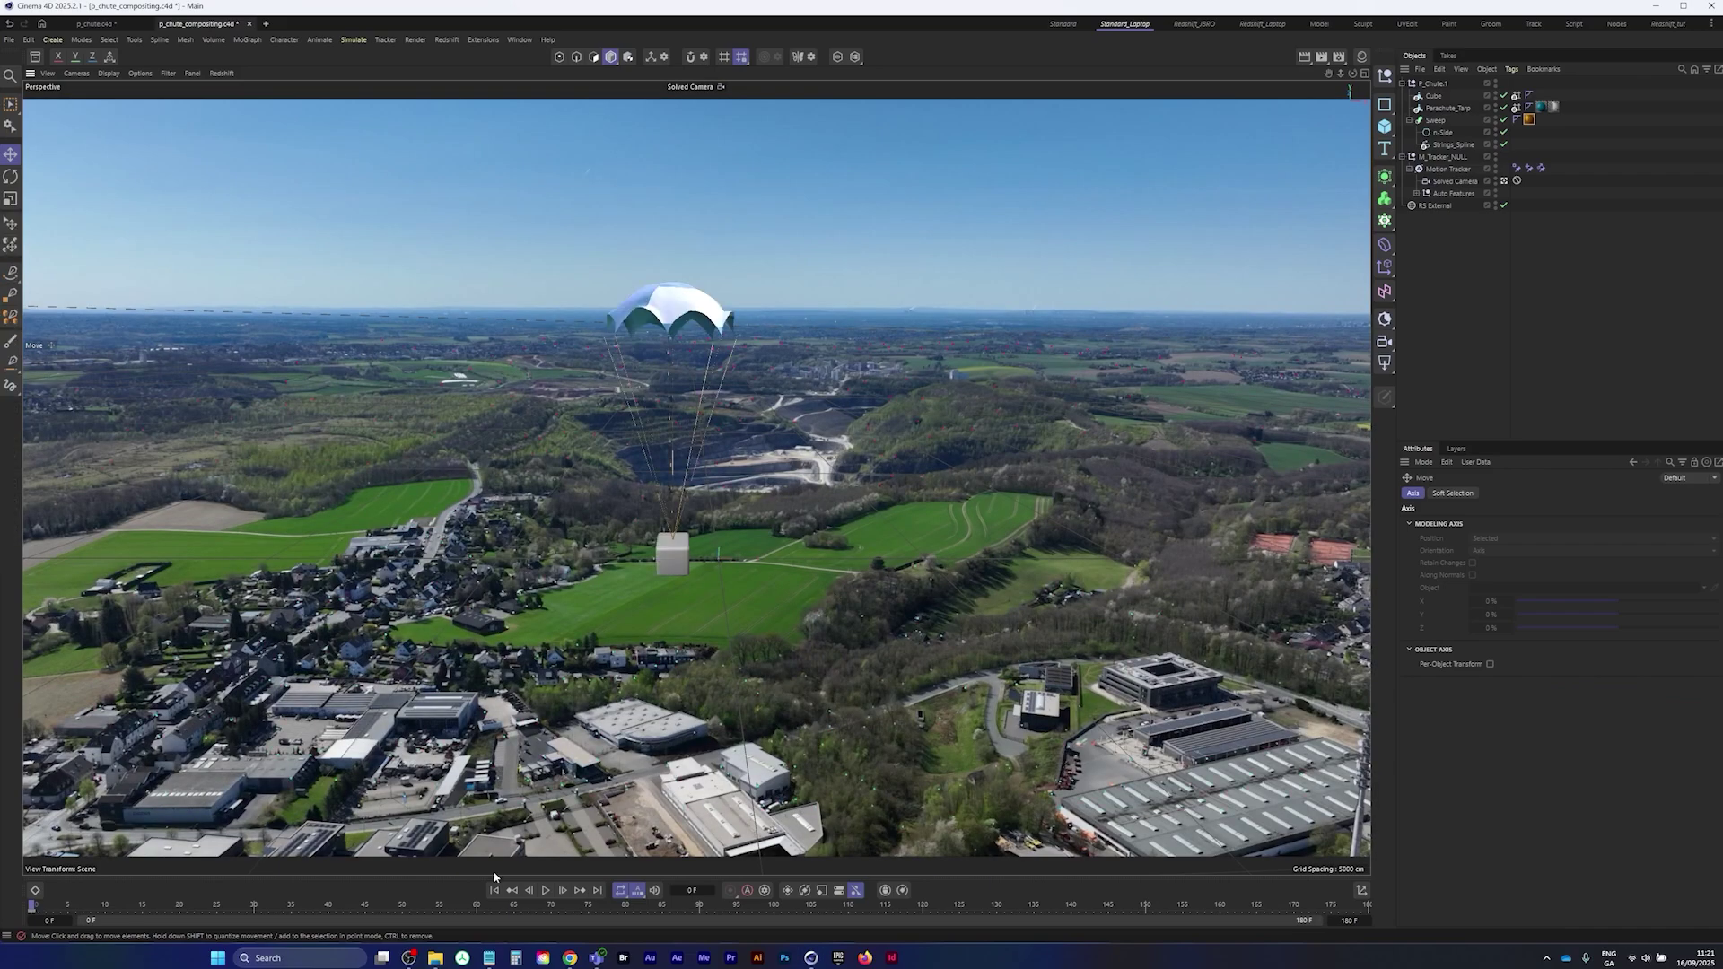
pyautogui.click(545, 890)
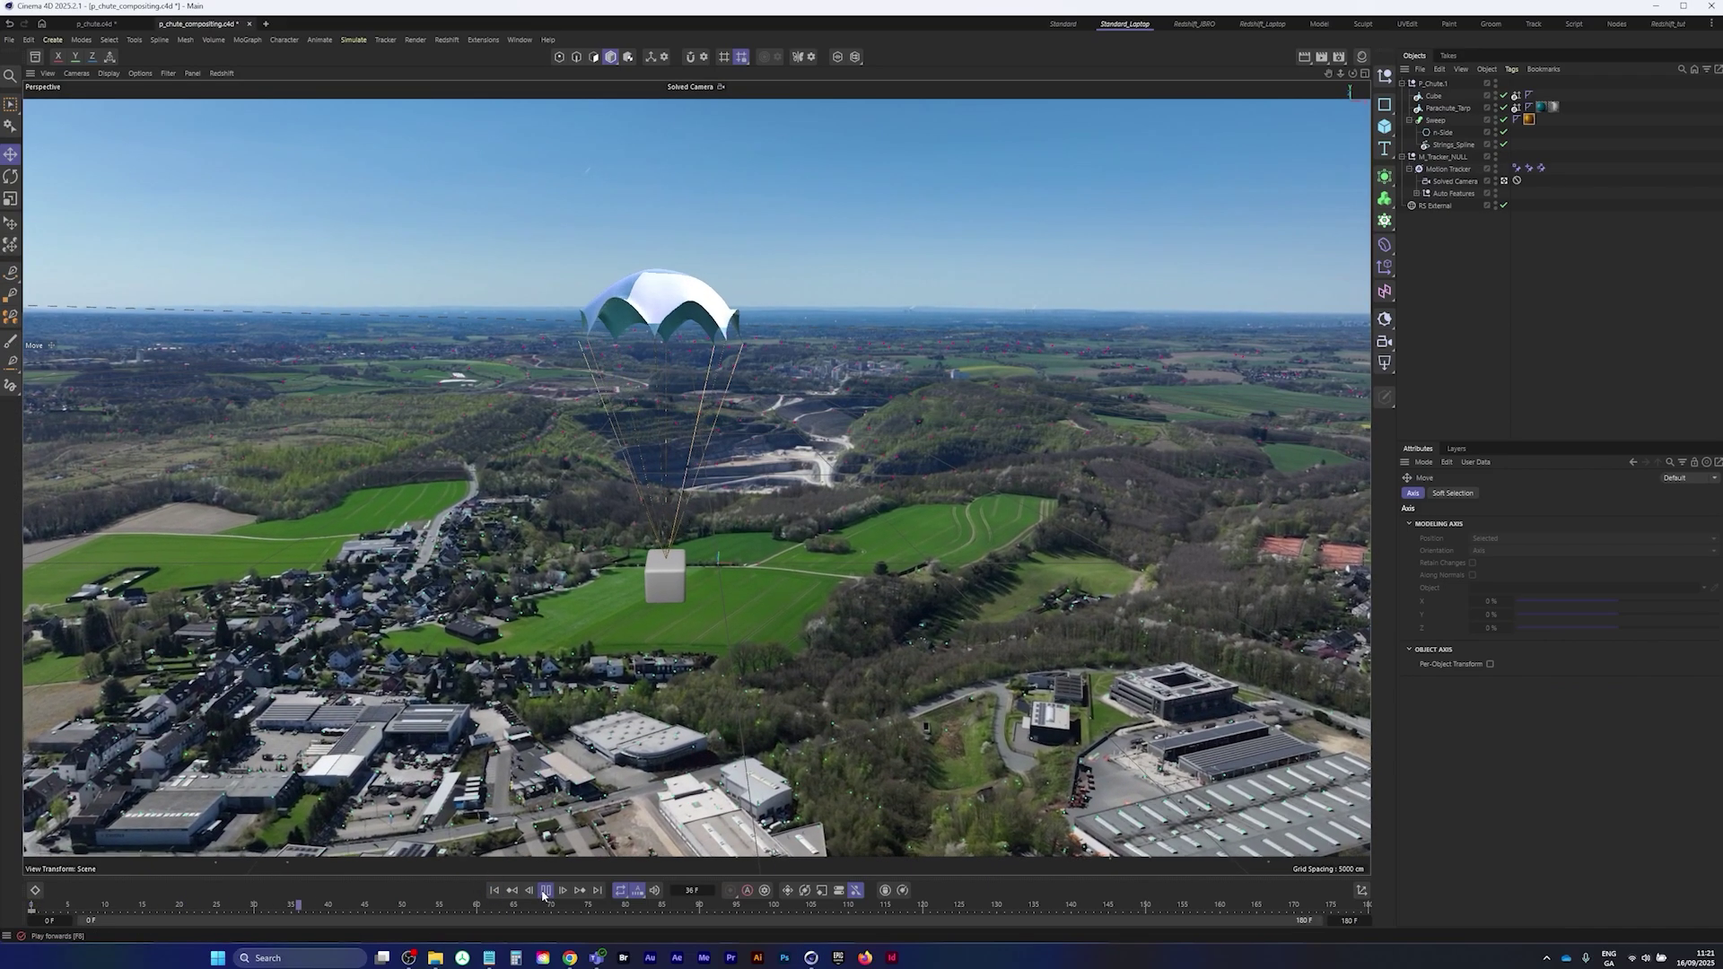
pyautogui.click(494, 890)
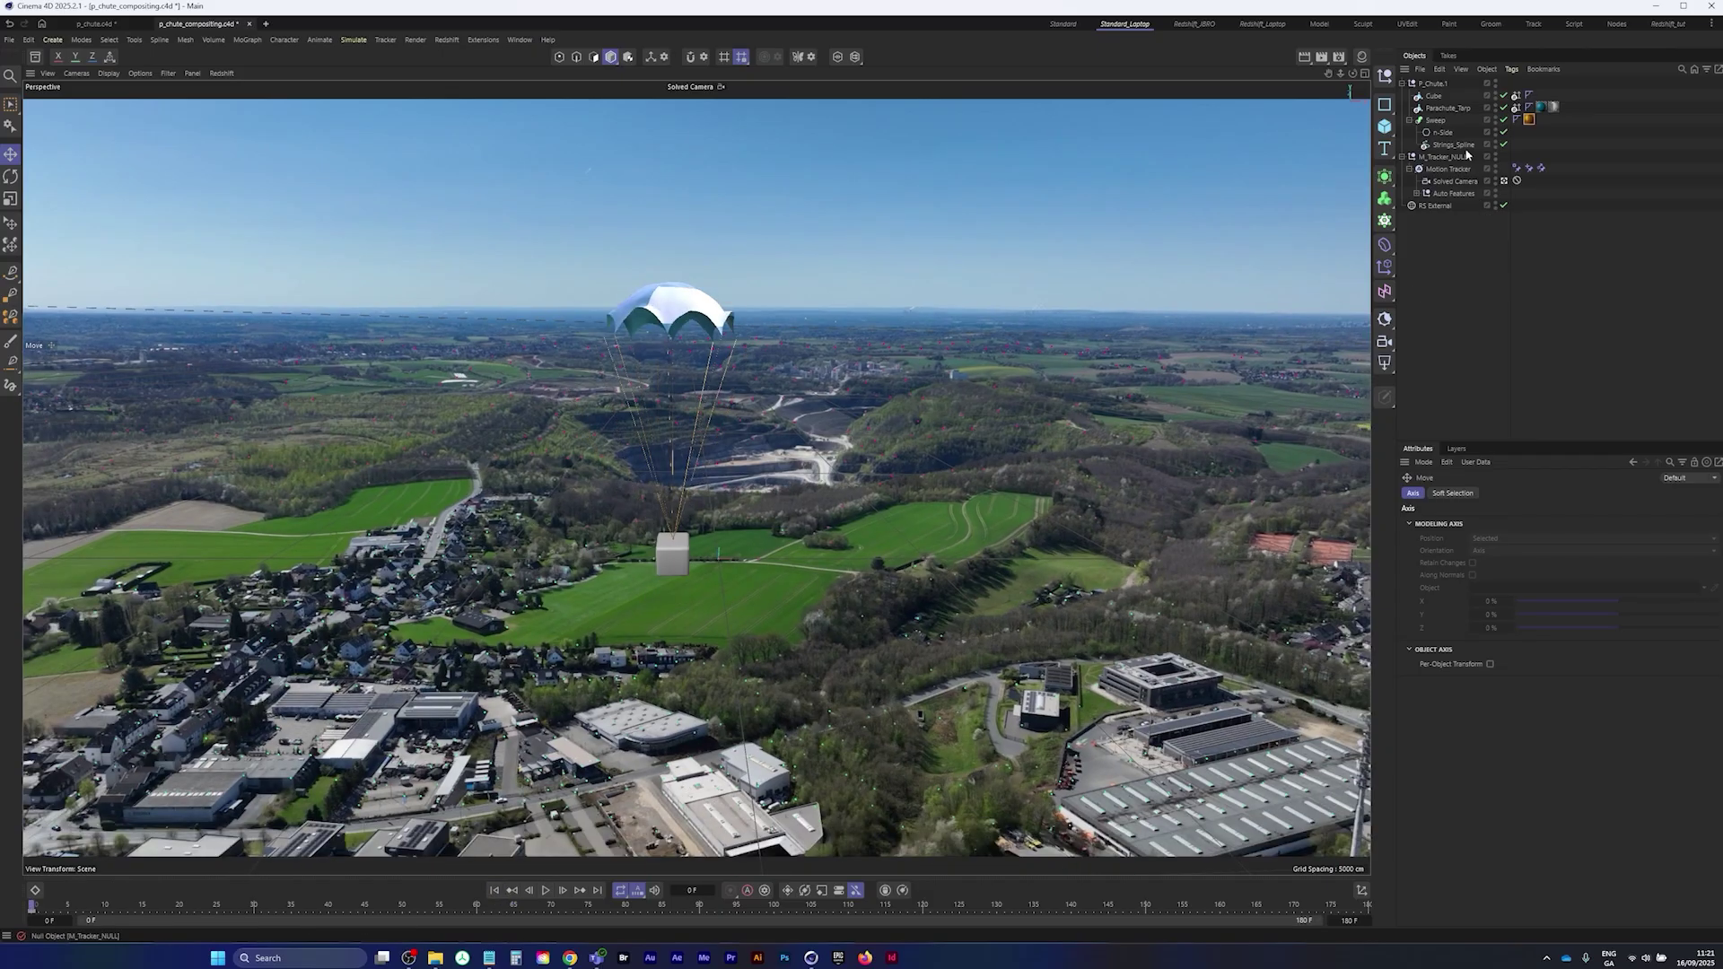
# - Duplicate the P_Chute.1 group to the right along X, lower the copy below the original canopy and rotate it to a different heading
pyautogui.click(1432, 83)
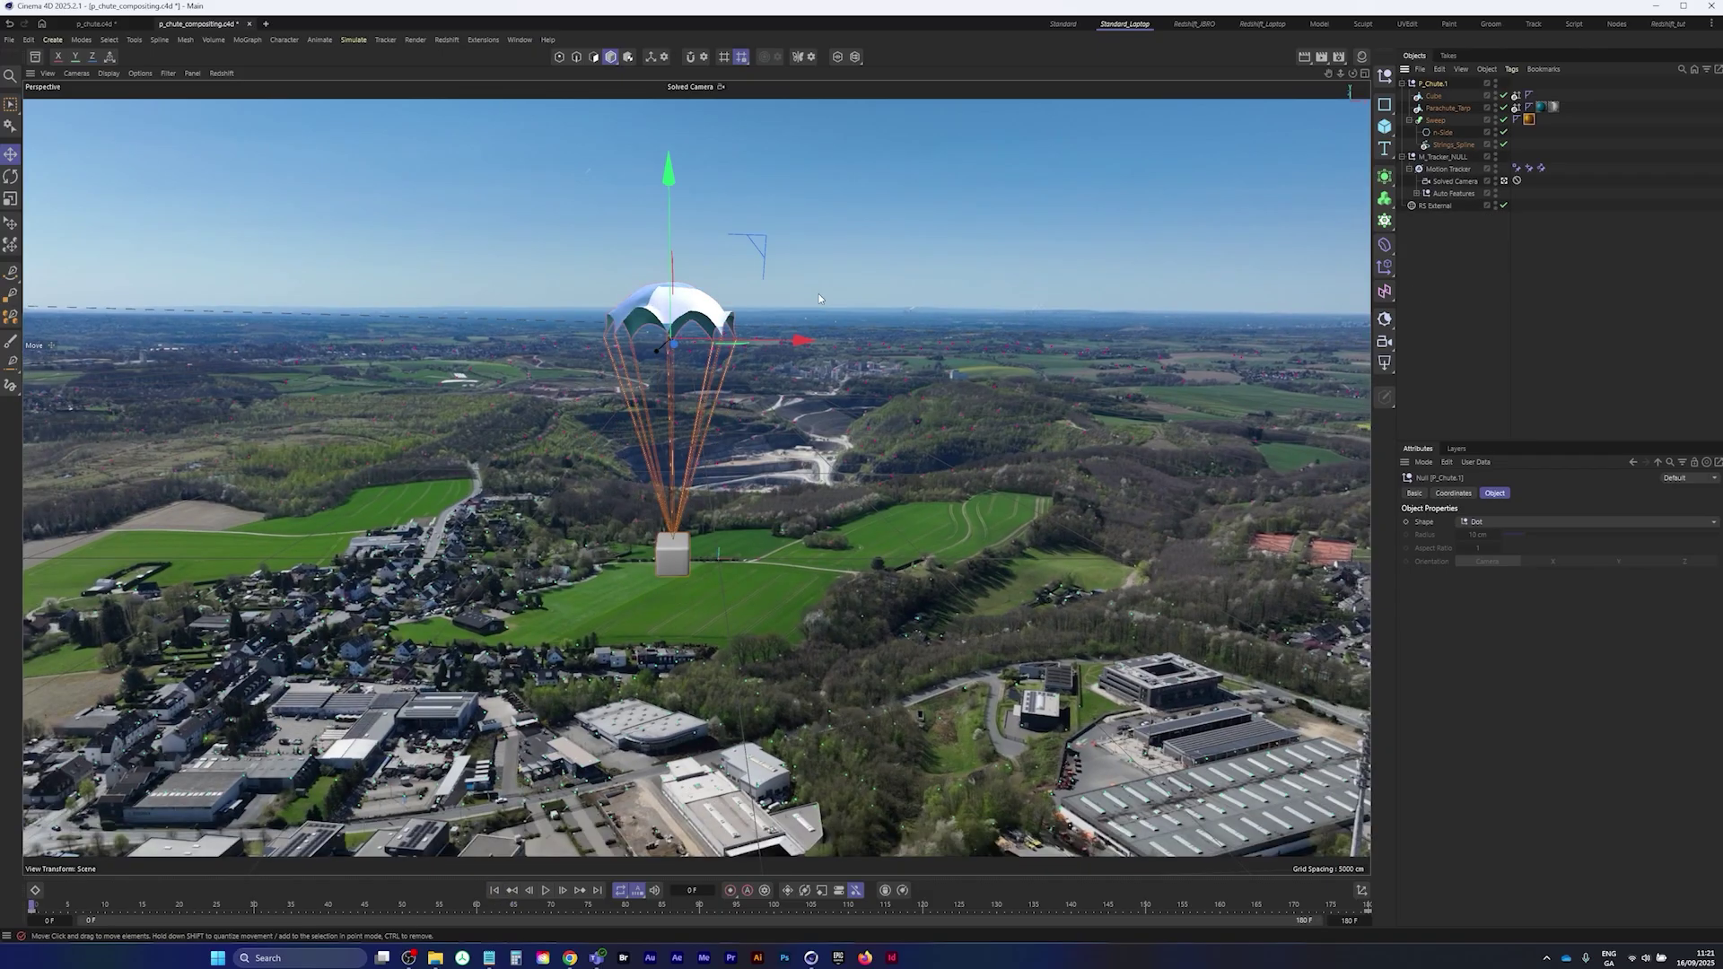
pyautogui.keyDown('ctrl'); pyautogui.moveTo(797, 344); pyautogui.dragTo(1100, 352); pyautogui.keyUp('ctrl')
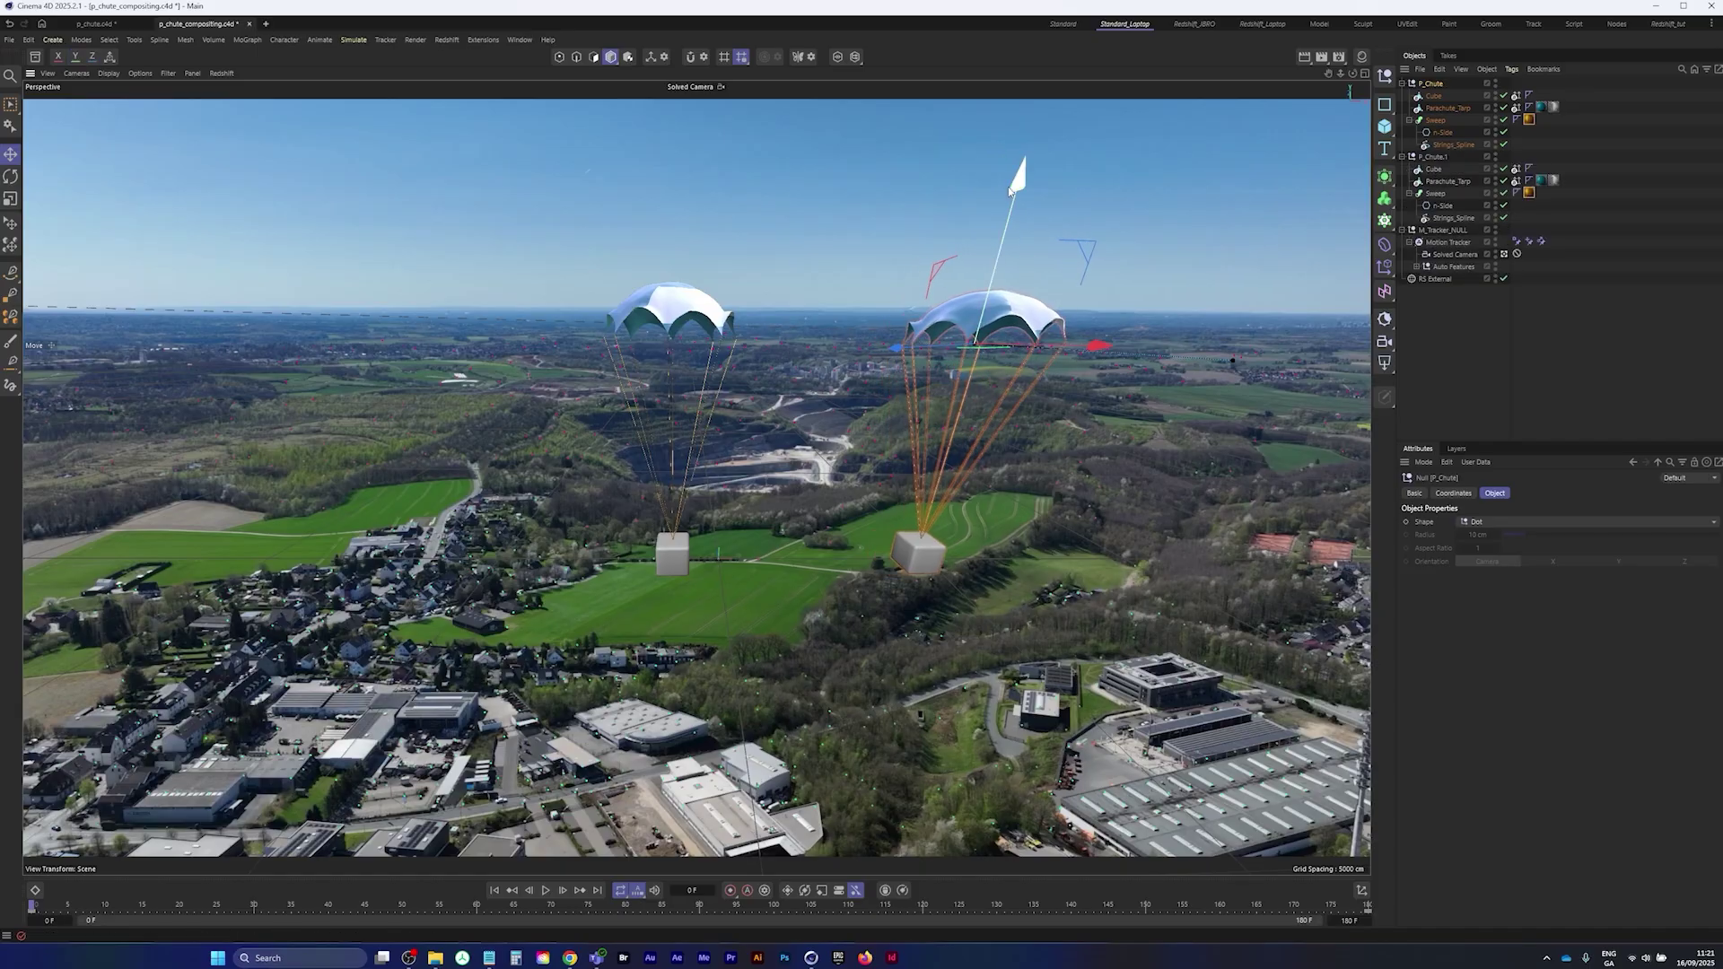
pyautogui.moveTo(1021, 197); pyautogui.dragTo(1009, 301)
pyautogui.press('r')
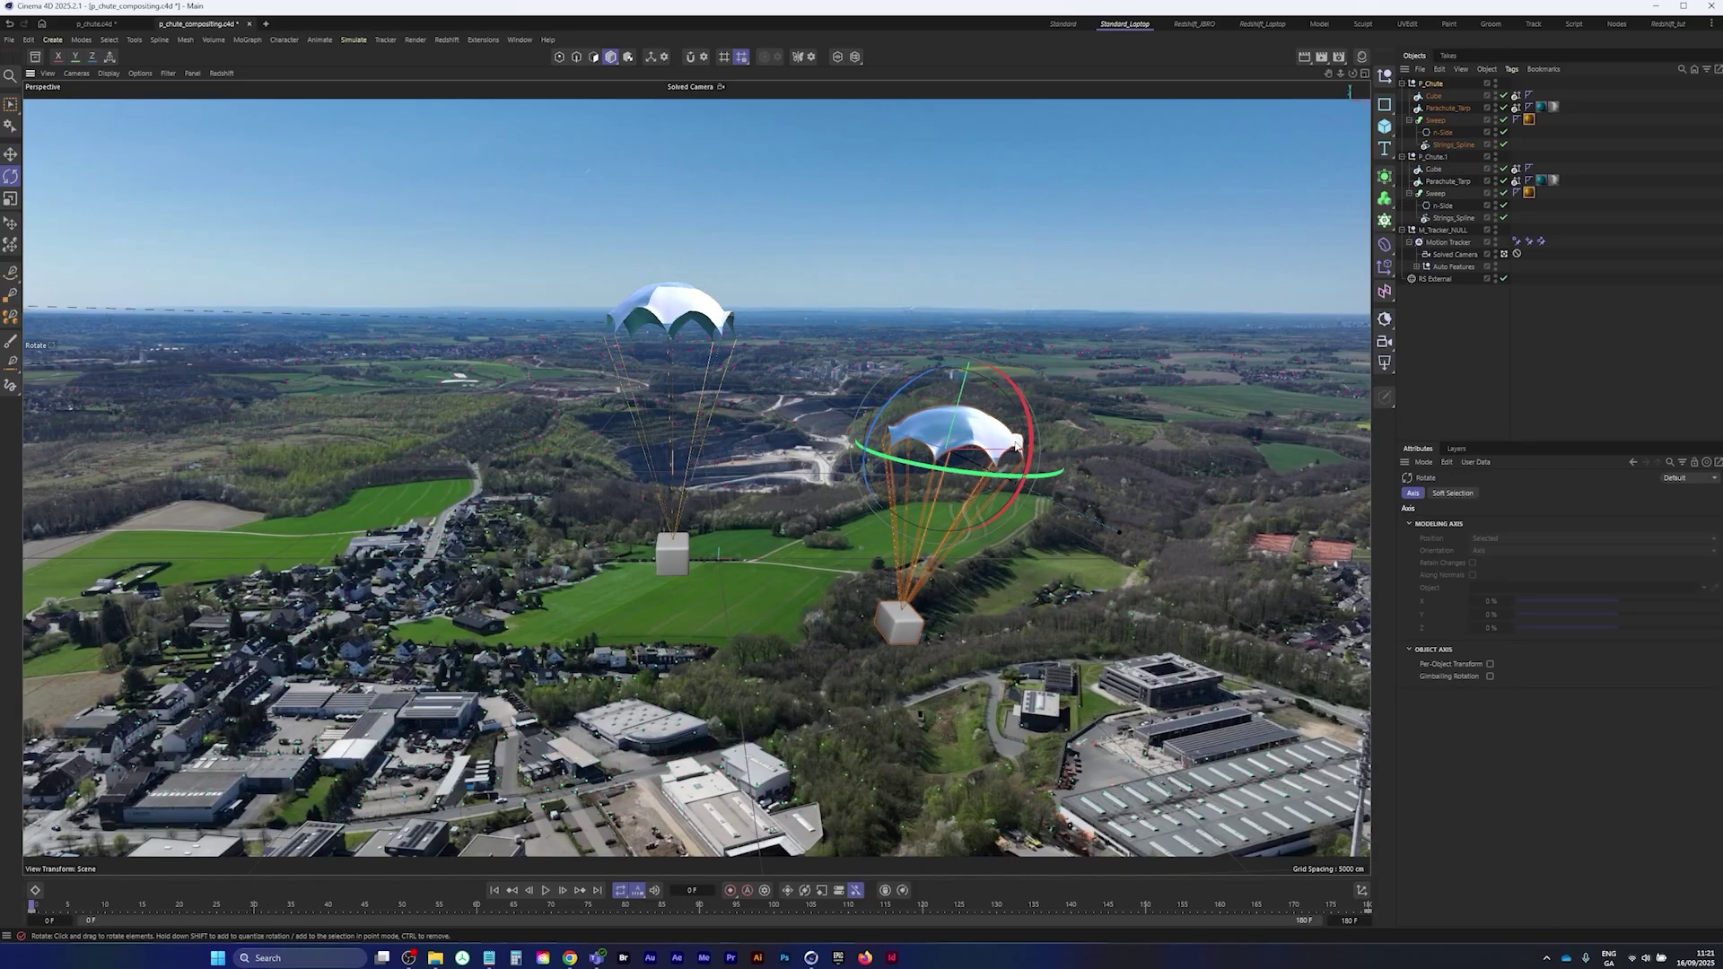
pyautogui.moveTo(988, 473); pyautogui.dragTo(919, 492)
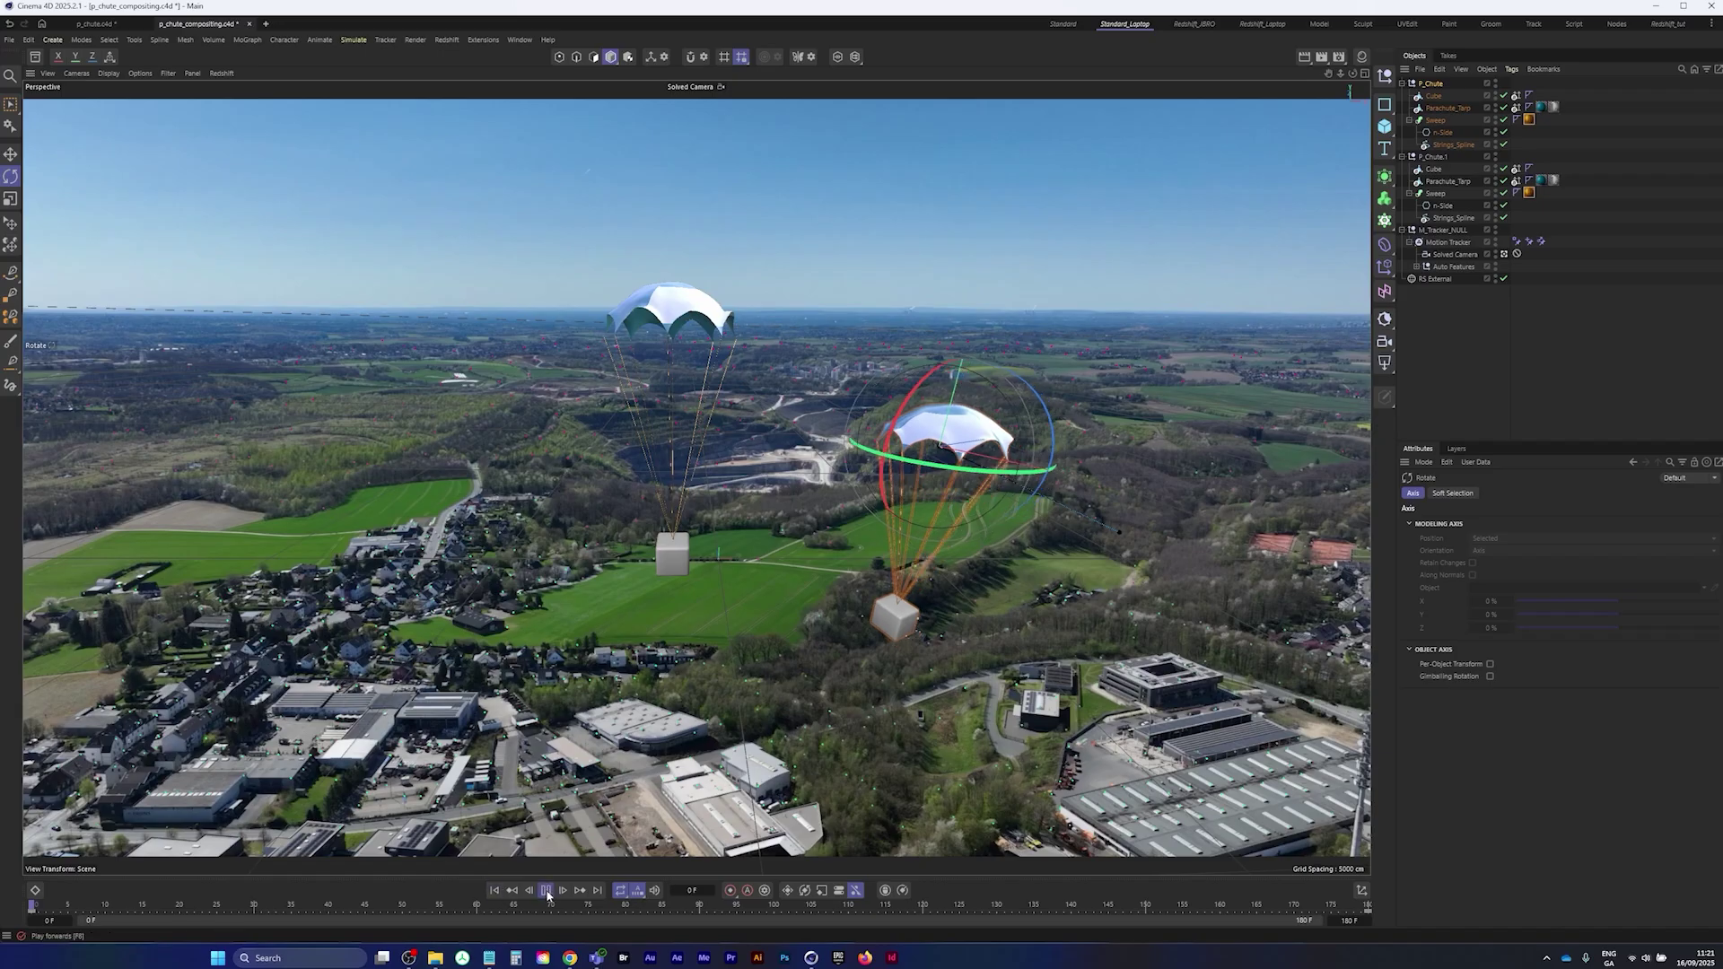
# - Play the animation with both parachutes to about frame 161 and return to the start
pyautogui.click(546, 891)
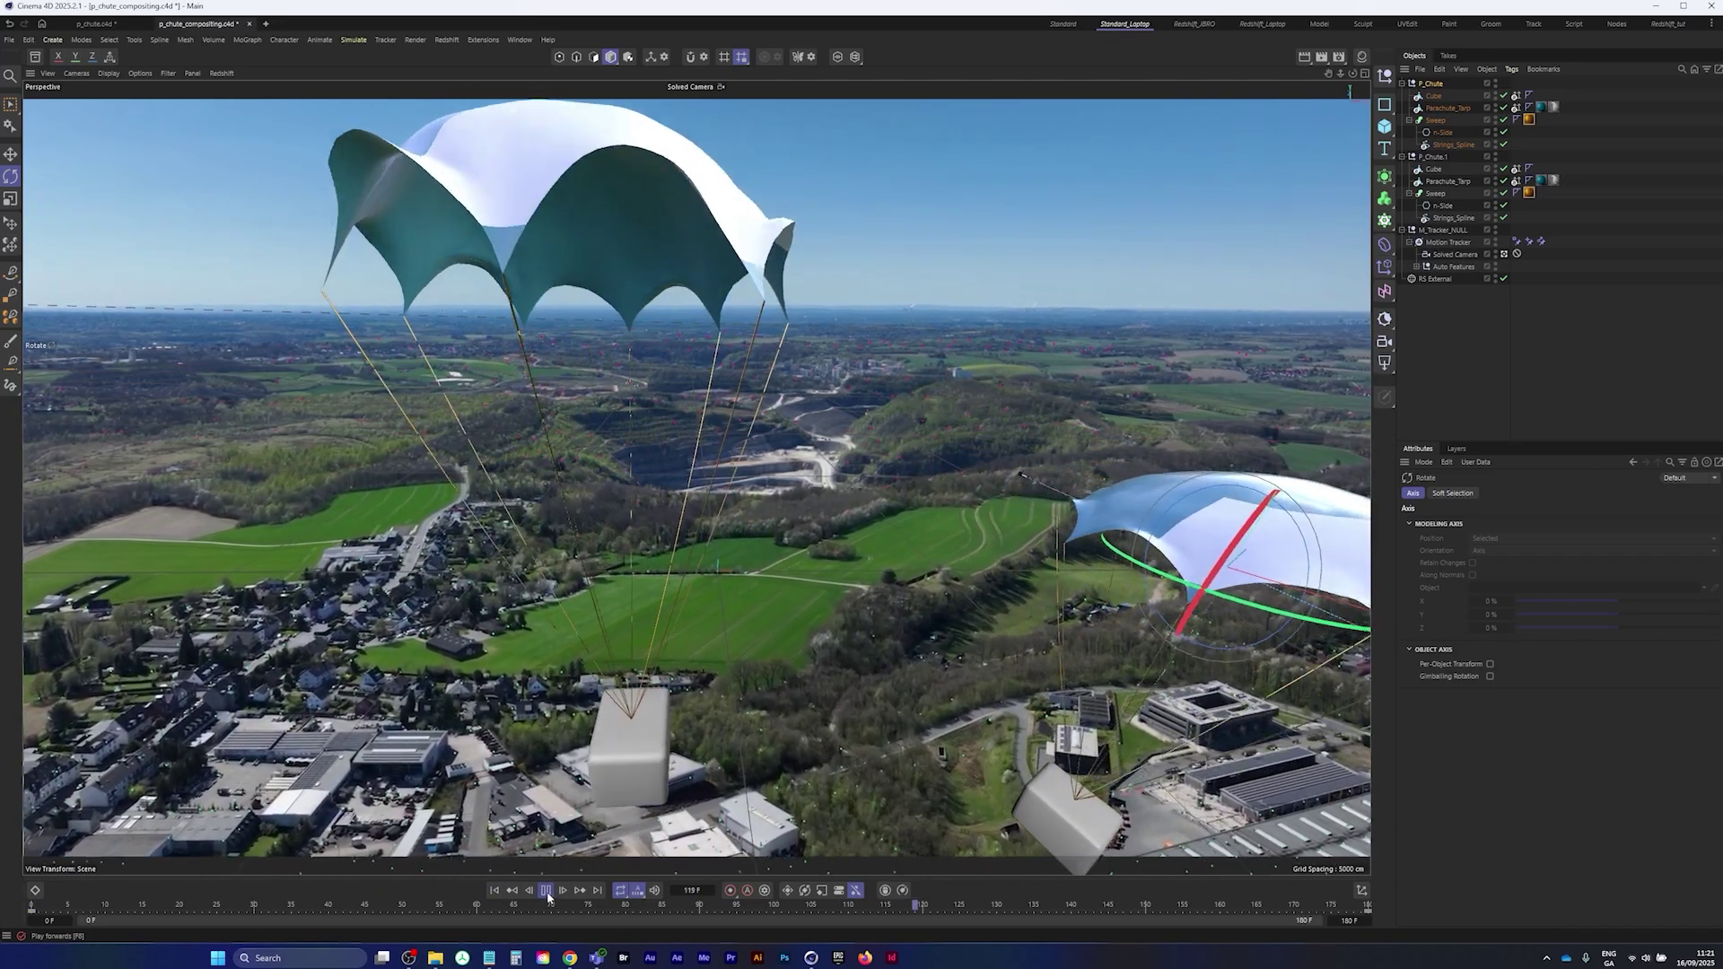
pyautogui.click(545, 891)
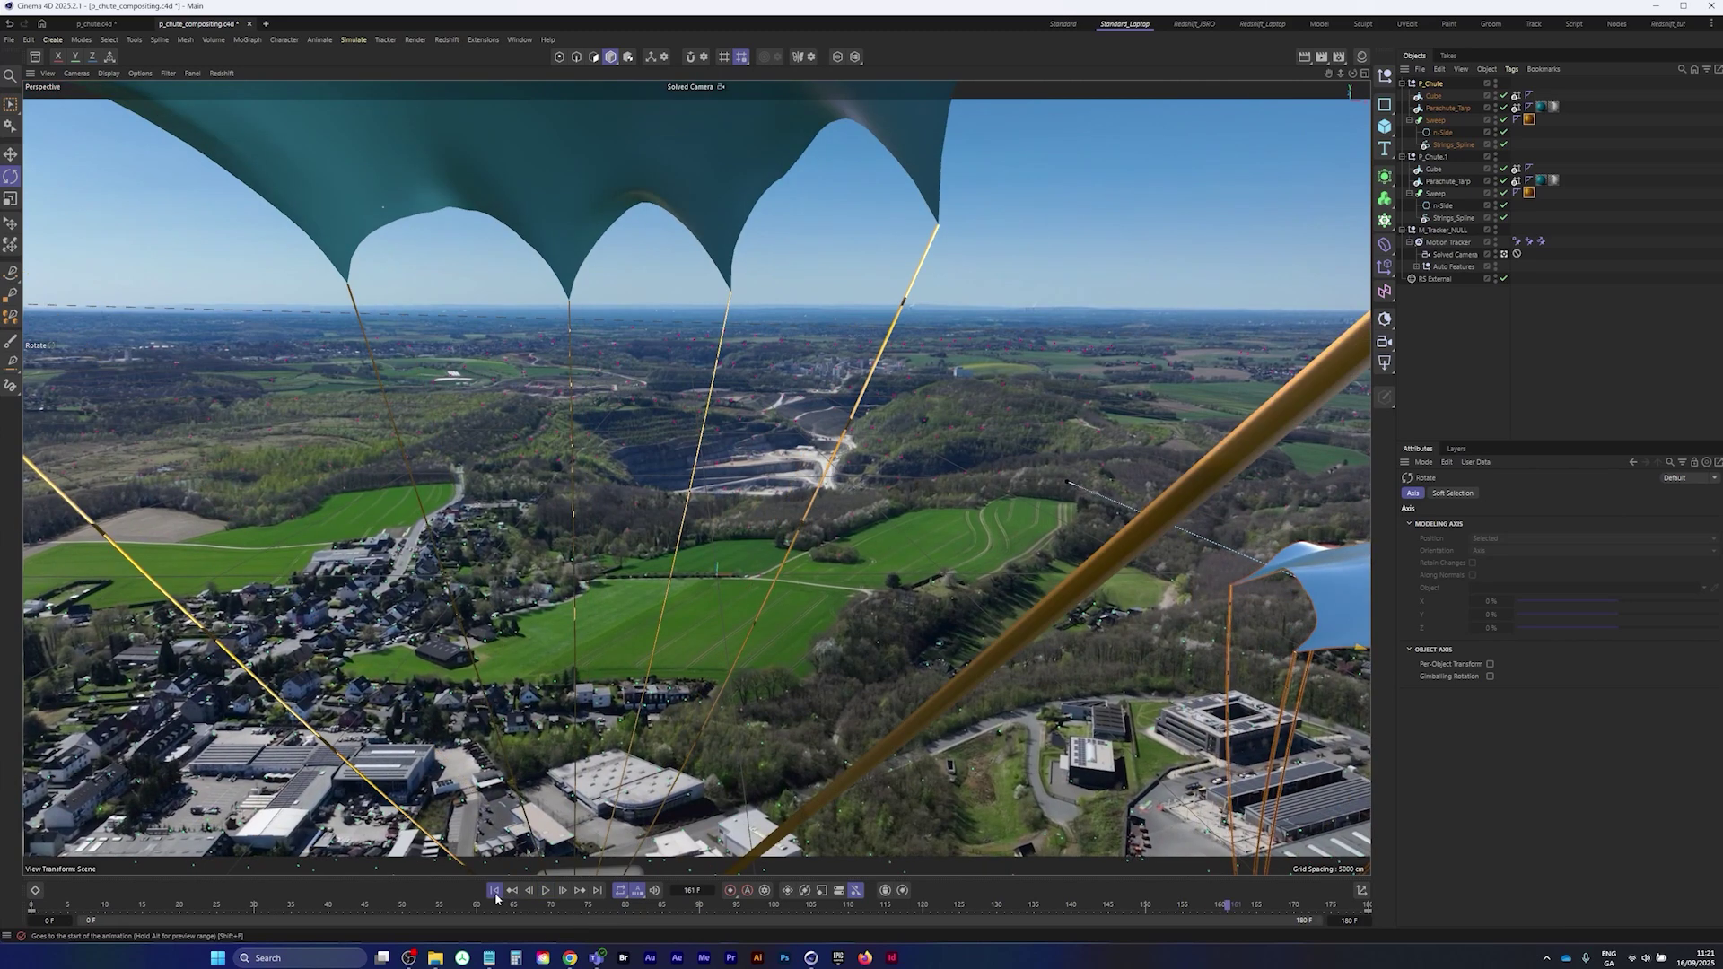
pyautogui.click(494, 893)
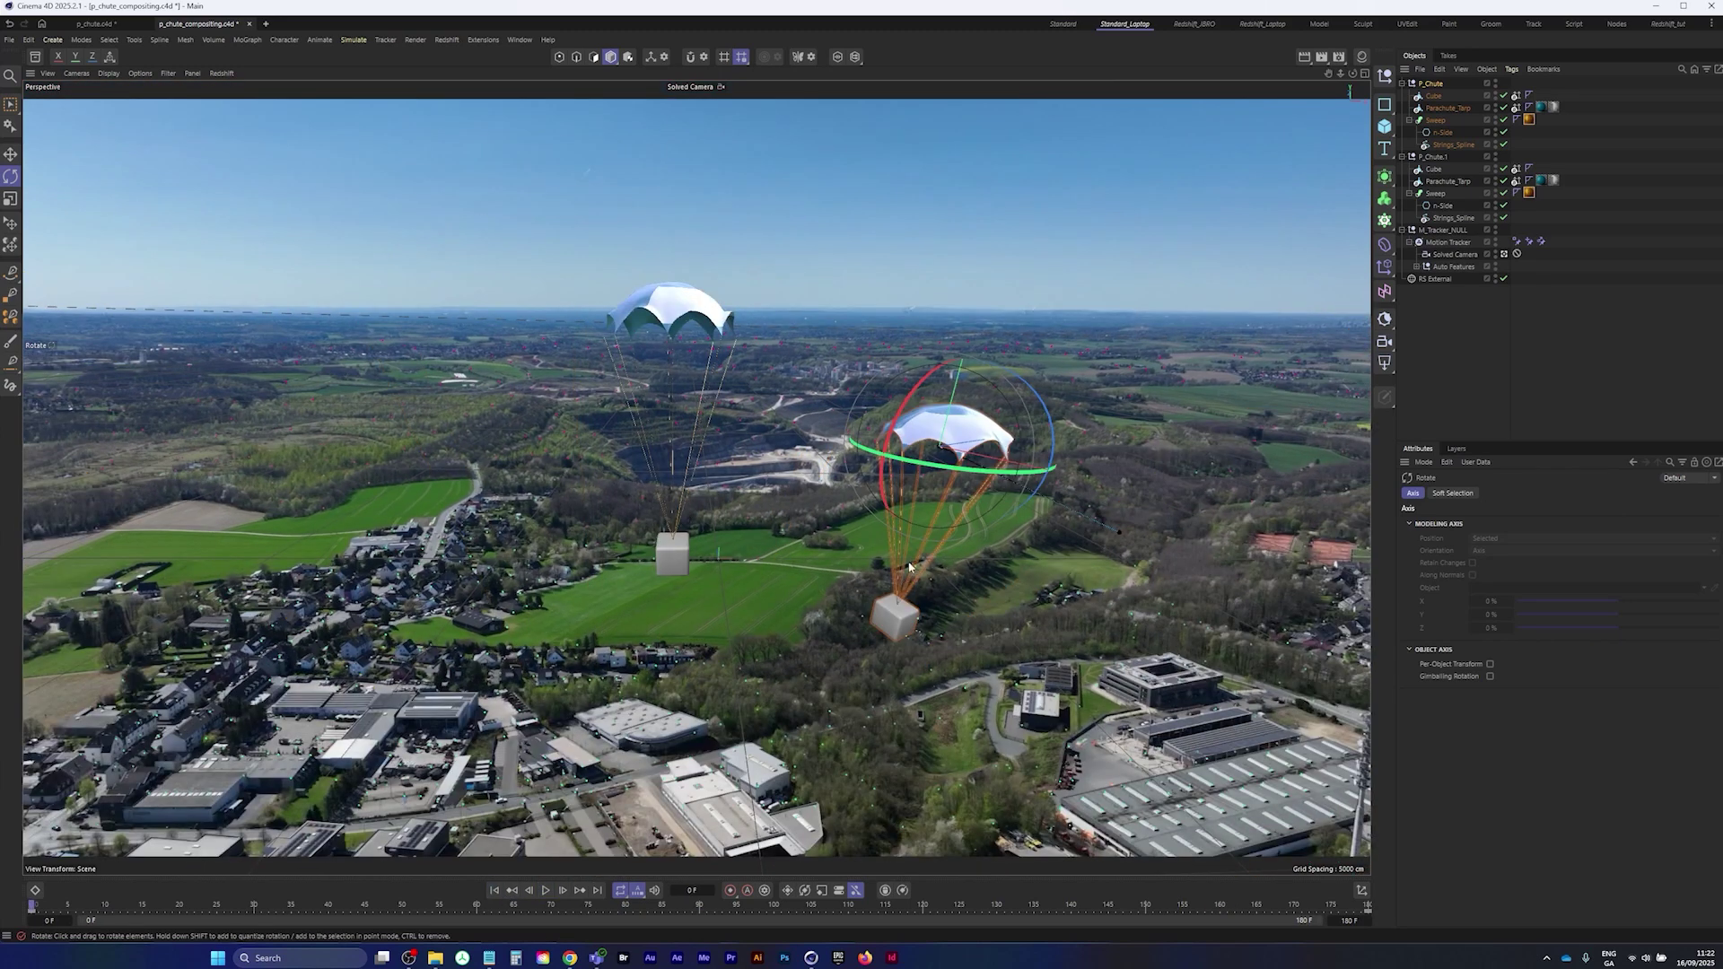
# - Open the Alembic settings of the Parachute_Tarp in the P_Chute group, play to about frame 91, and return to the start
pyautogui.click(1439, 109)
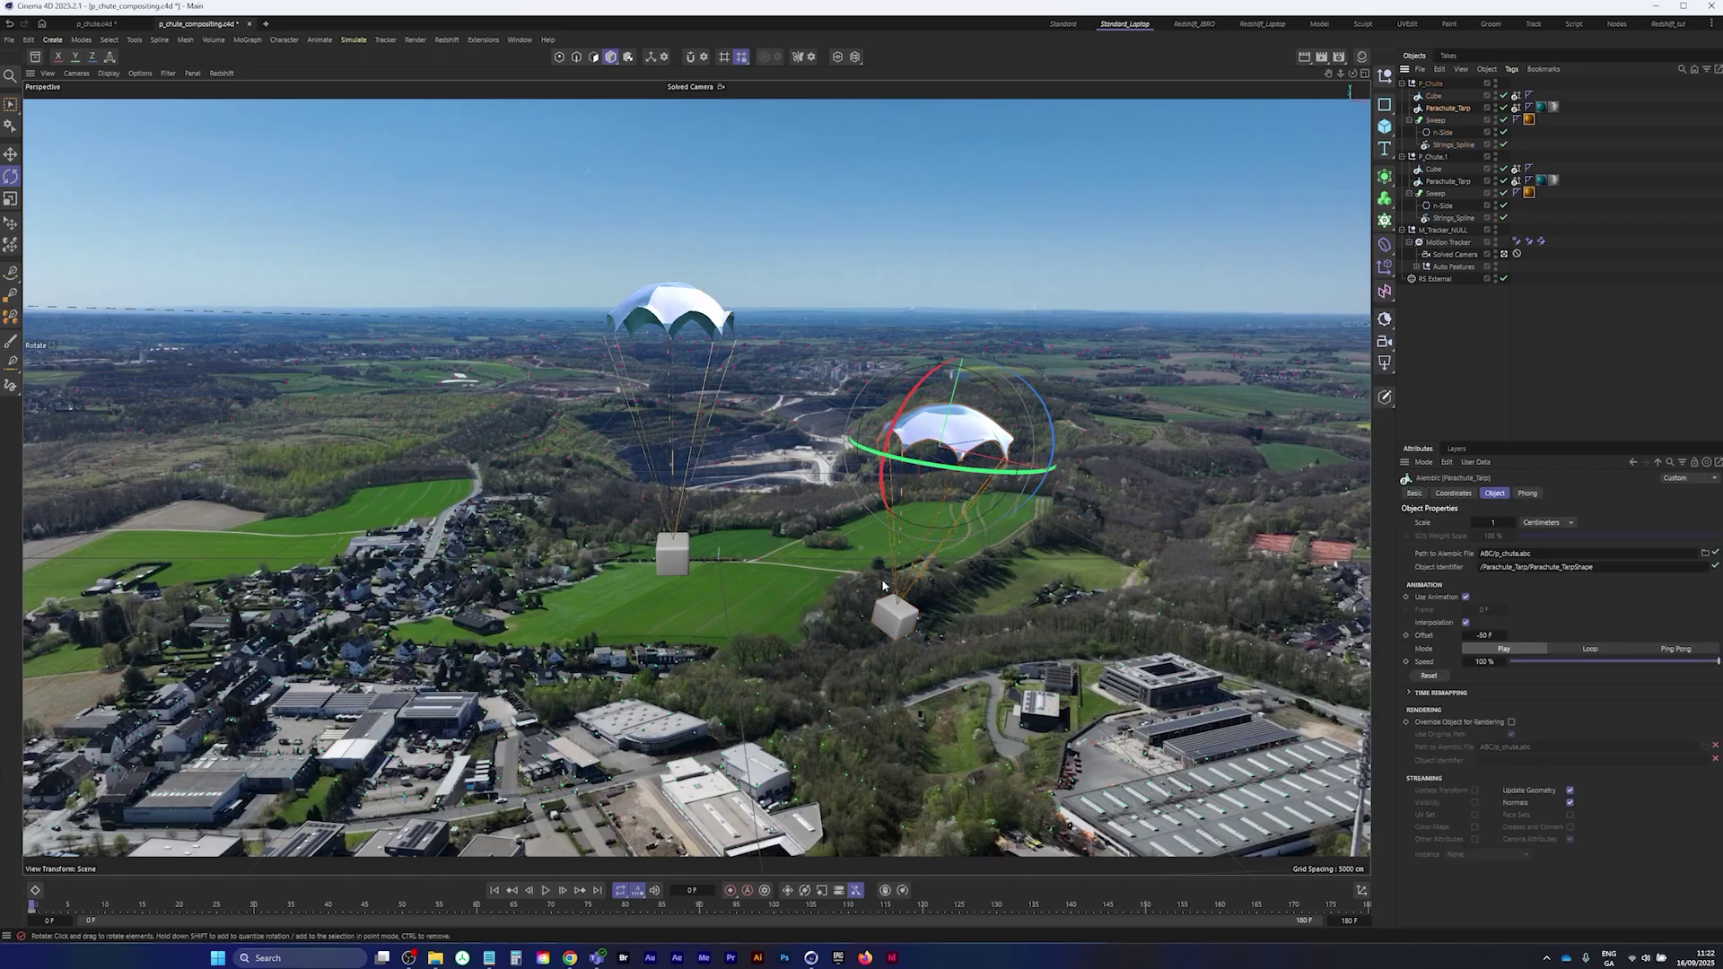
pyautogui.click(545, 892)
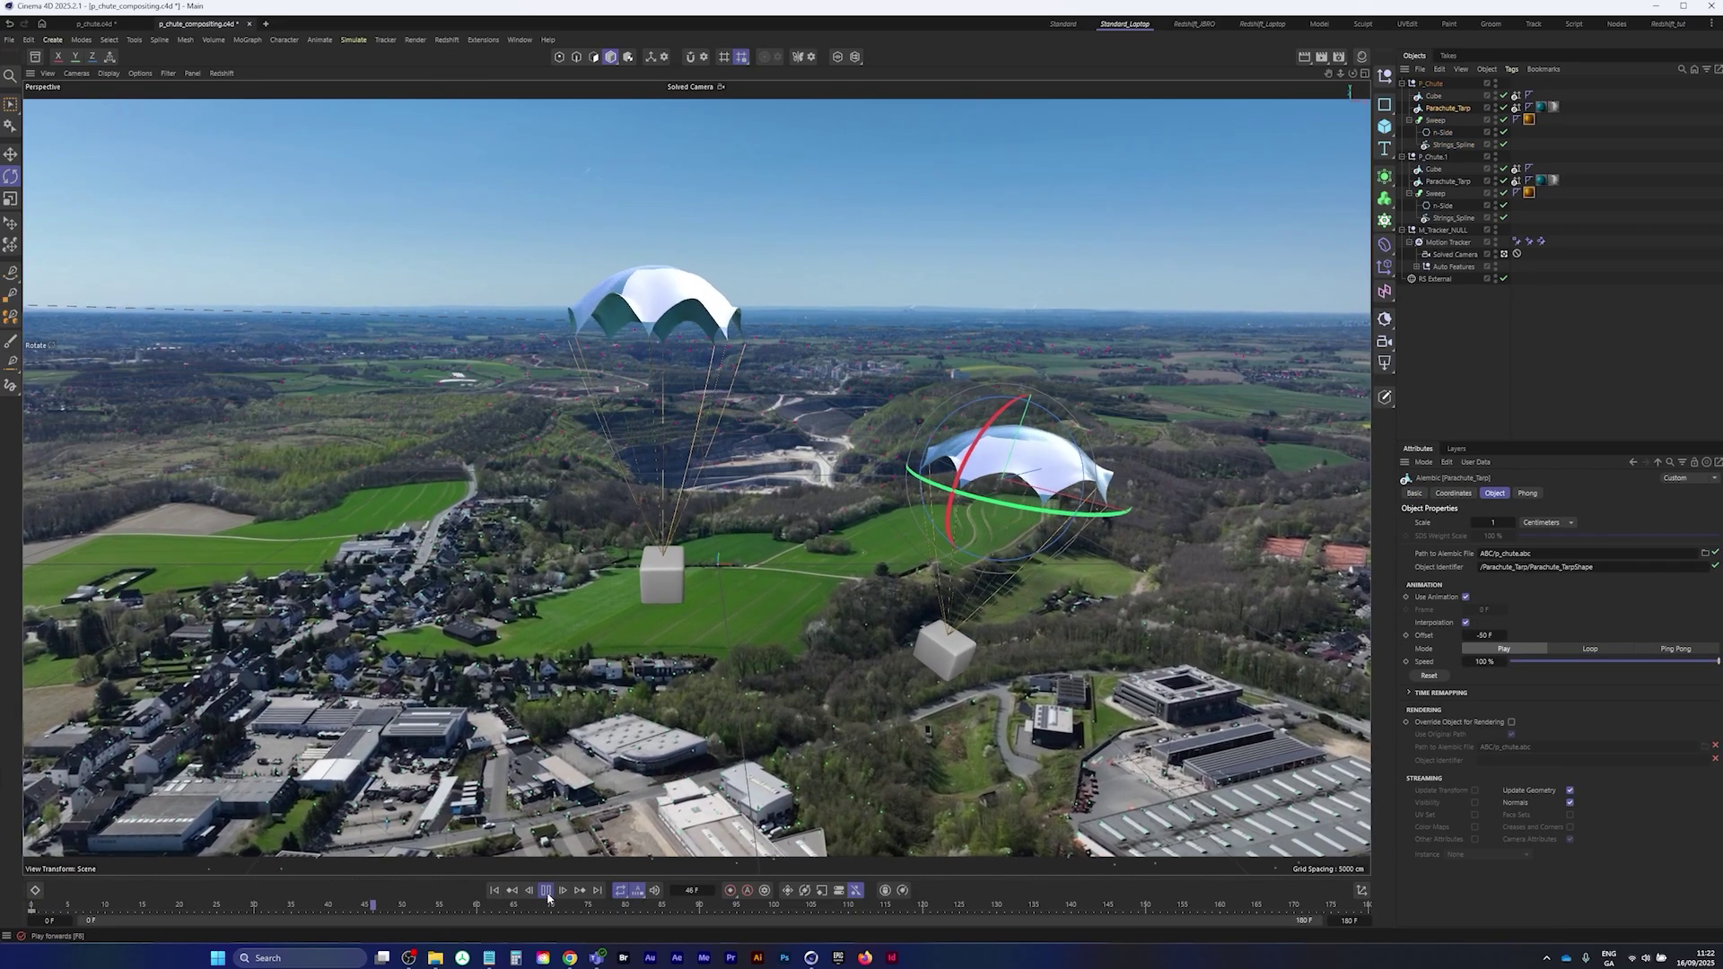
pyautogui.click(546, 894)
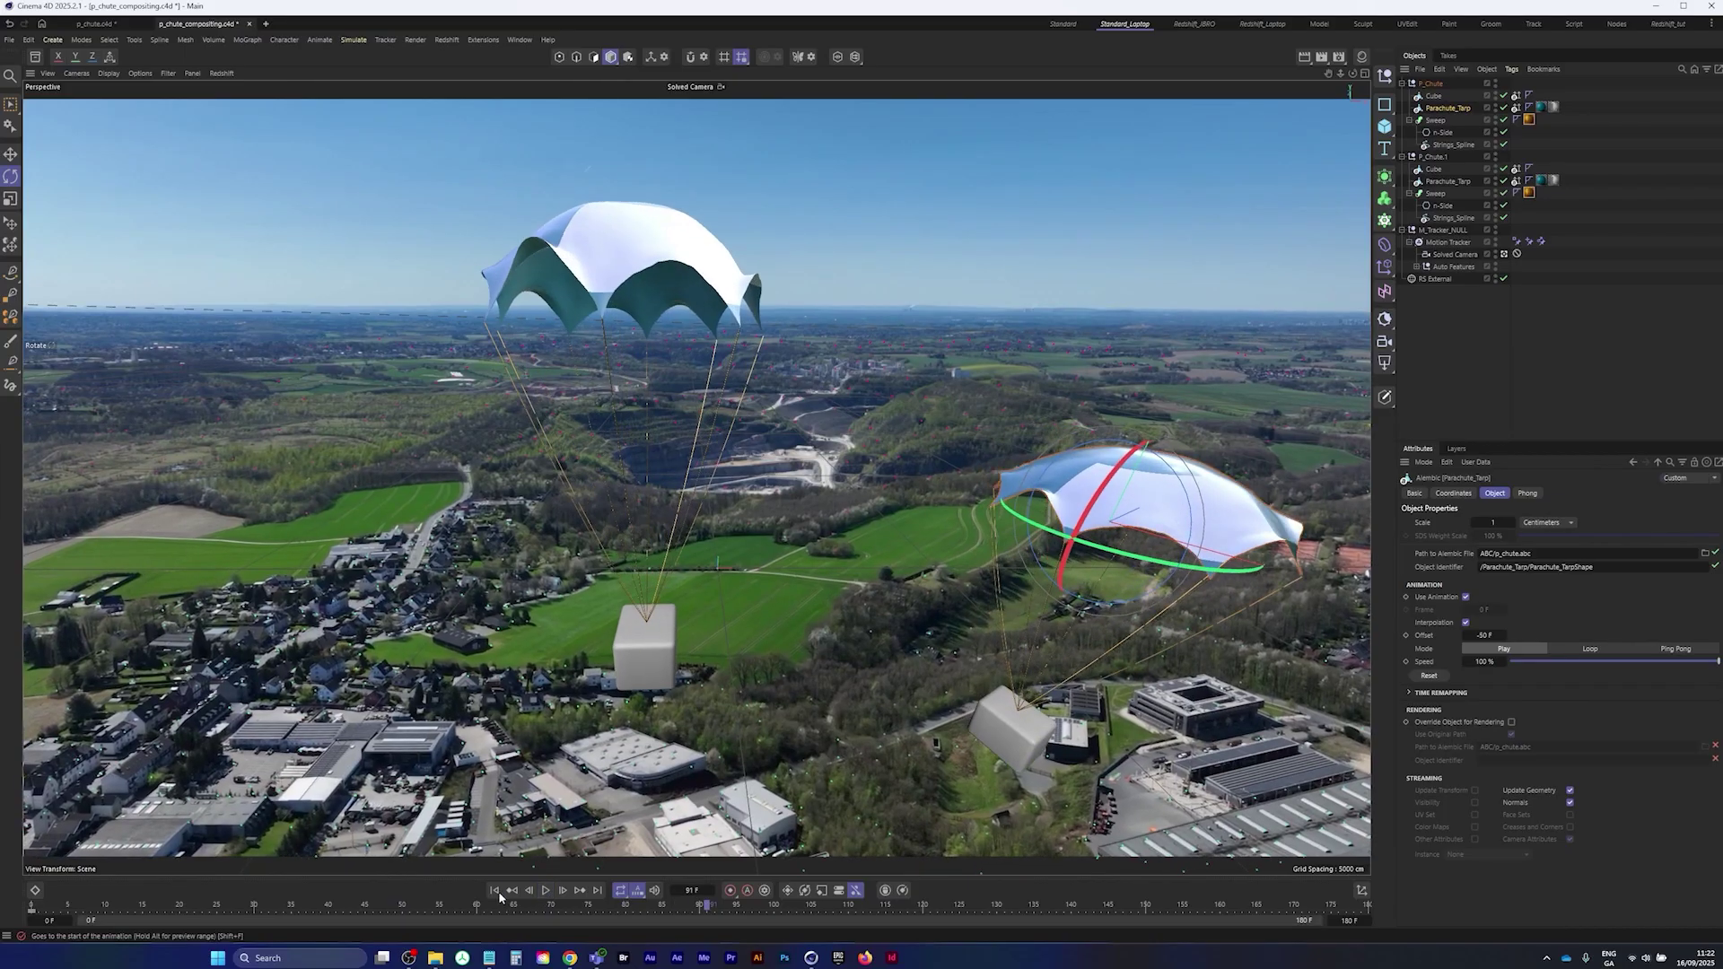
pyautogui.click(496, 893)
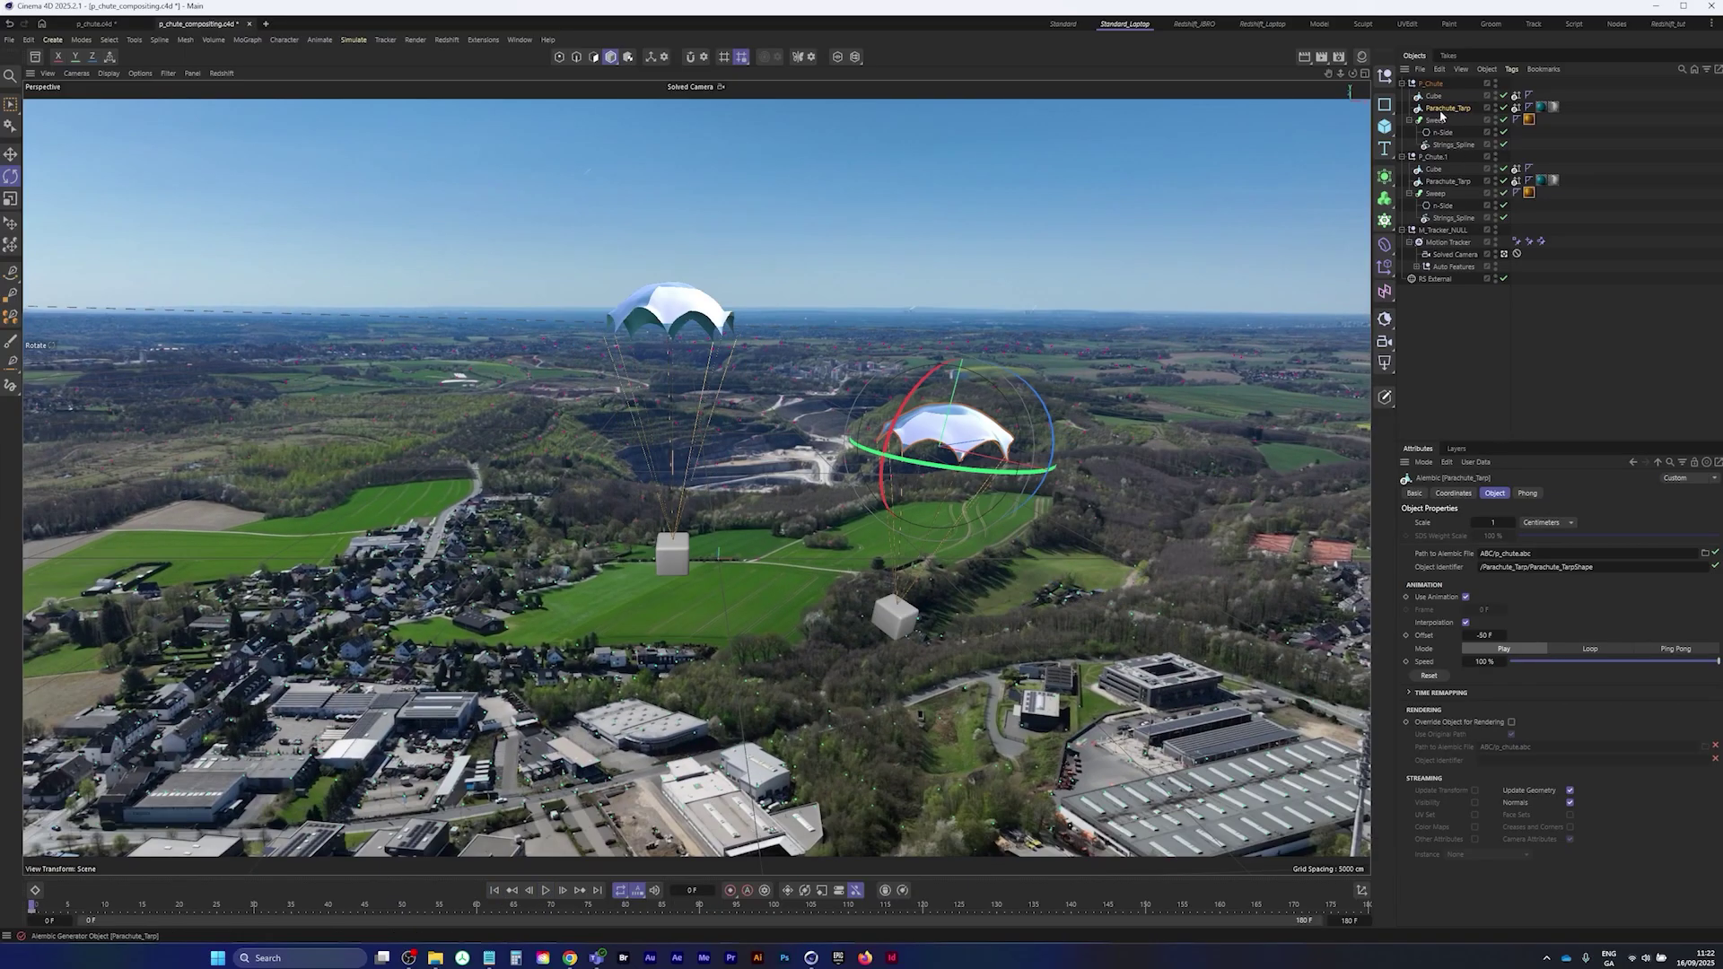
# - Try an animation offset of 0 F on the P_Chute group's Parachute_Tarp and undo the change
pyautogui.click(1492, 635)
pyautogui.write('0')
pyautogui.press('Return')
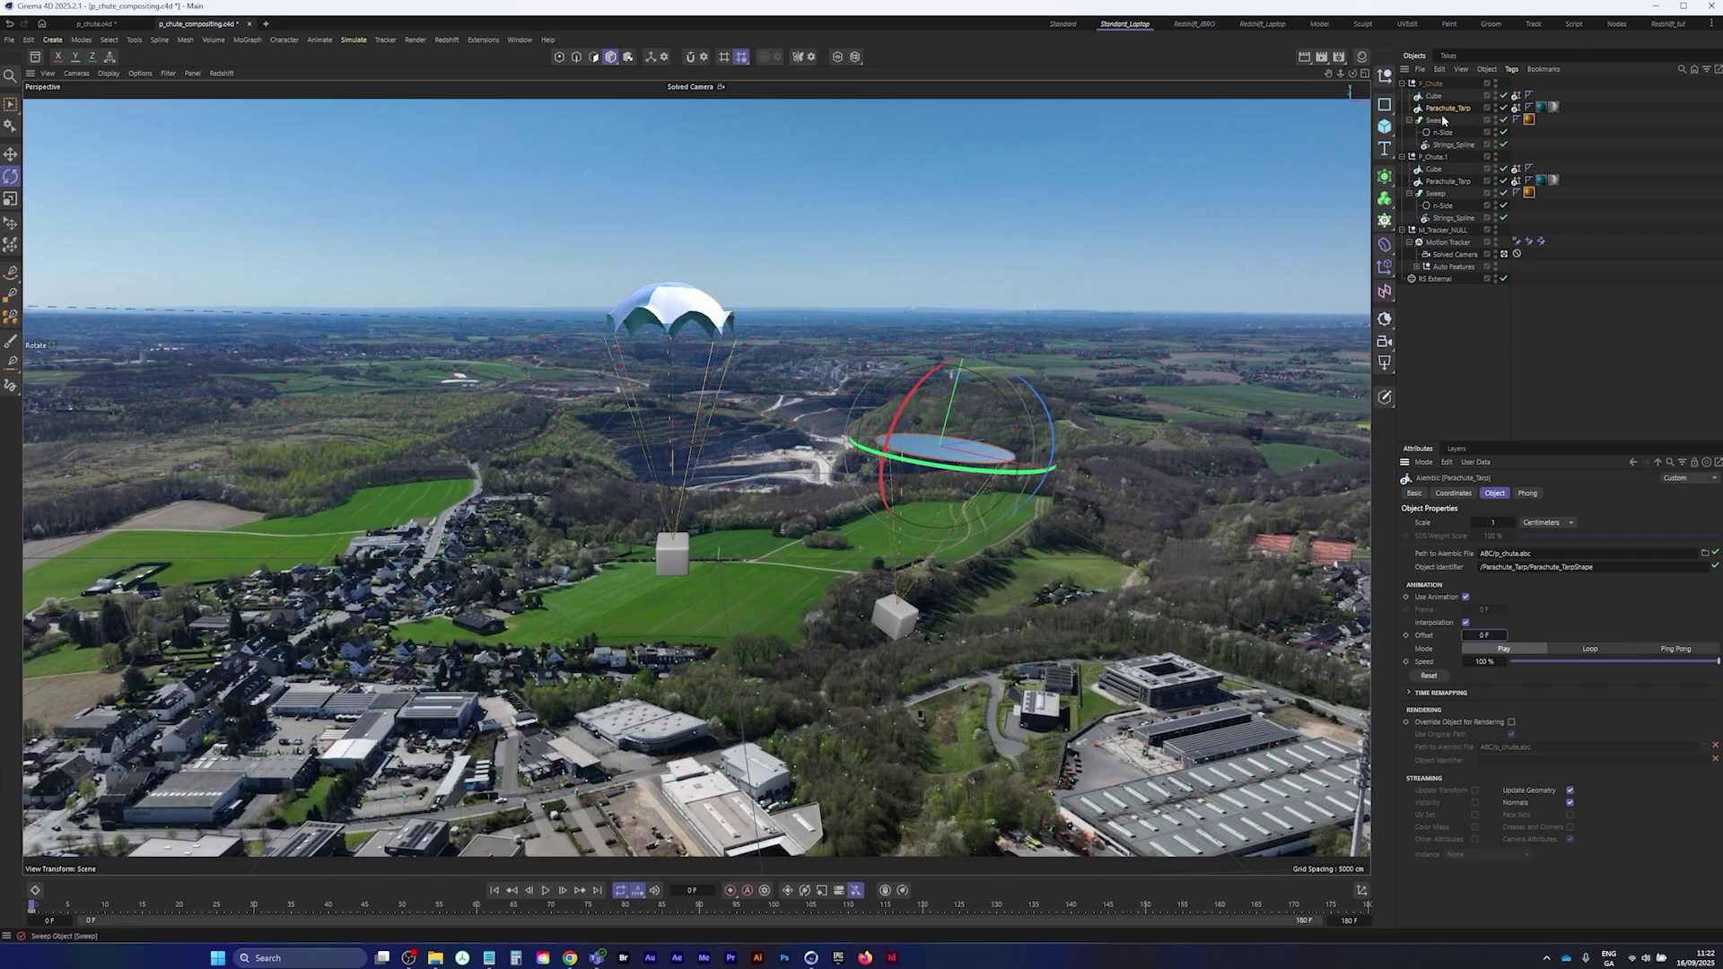
pyautogui.hotkey('ctrl', 'z')
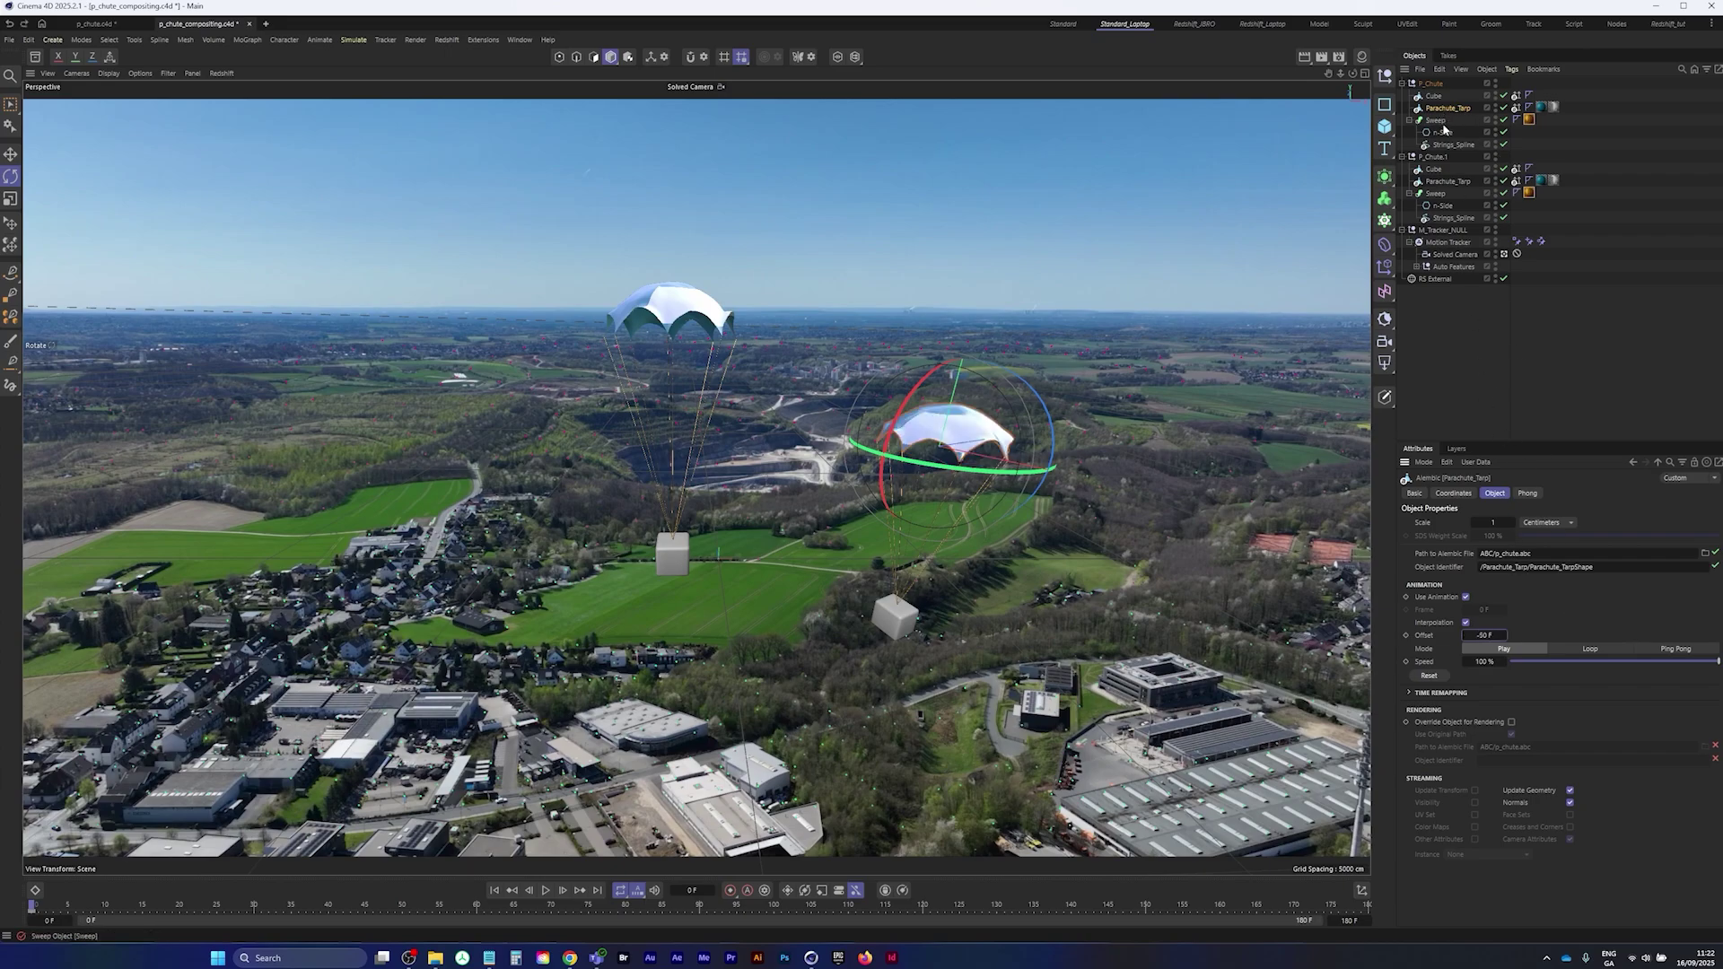
# - Set the animation offset of the P_Chute group's Cube and Strings_Spline to 0 F, then preview the motion and rewind
pyautogui.click(1435, 97)
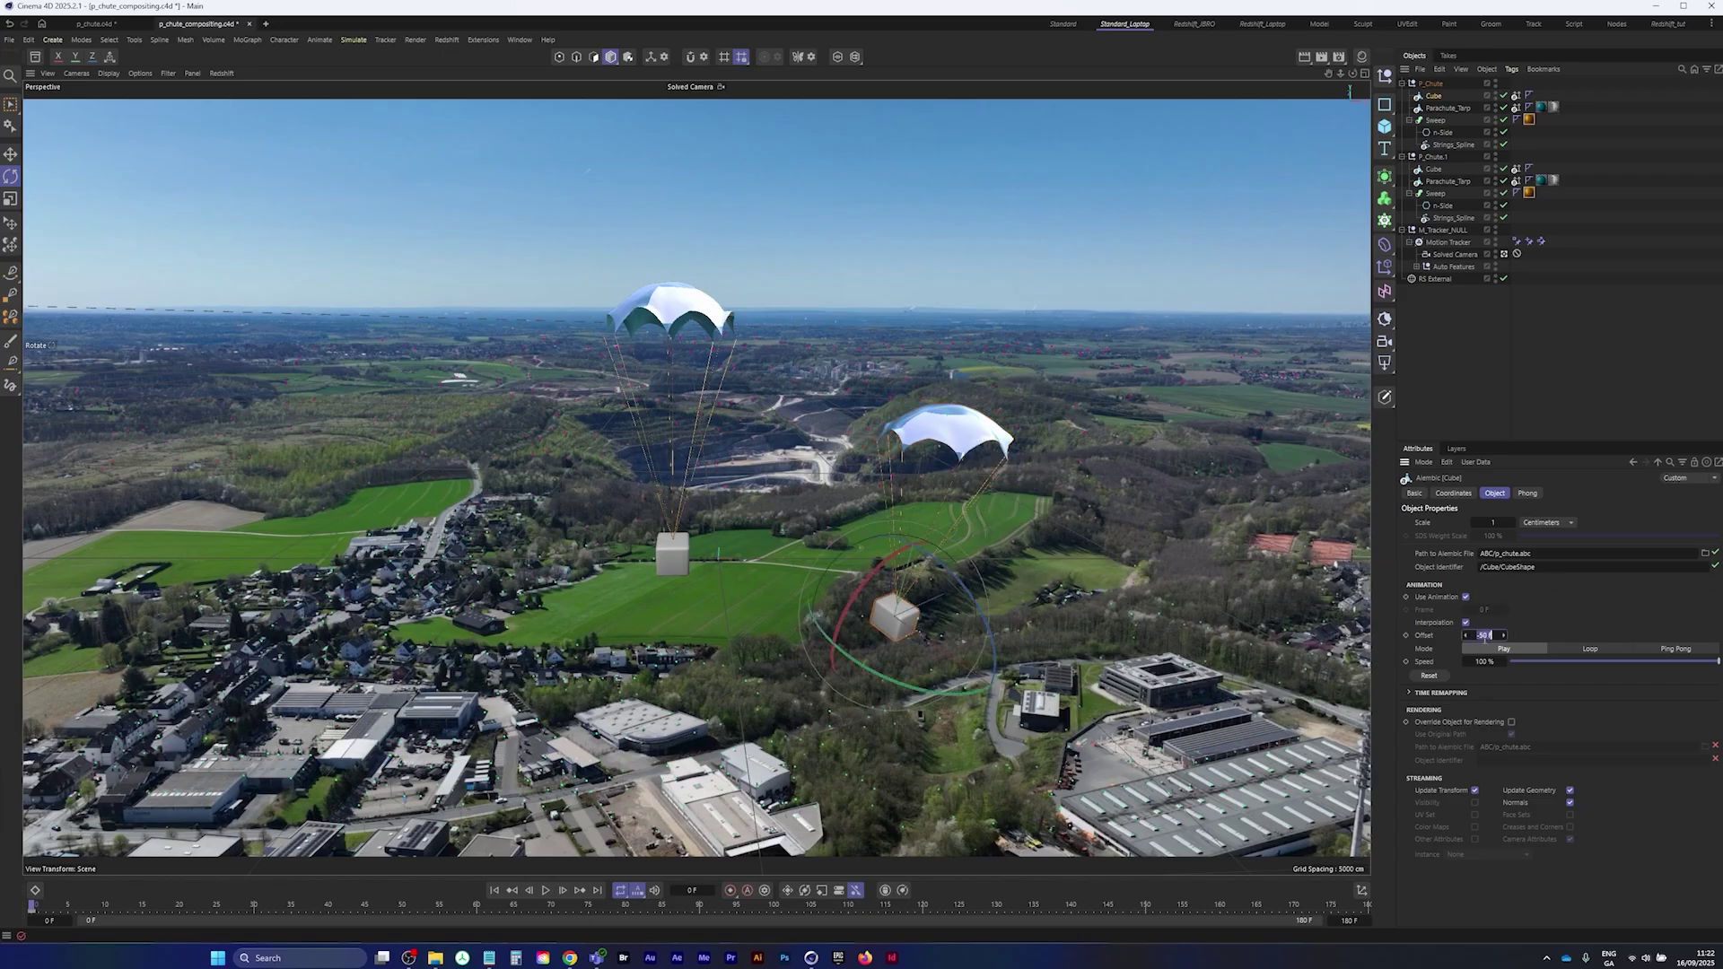
pyautogui.click(1436, 120)
pyautogui.click(1453, 145)
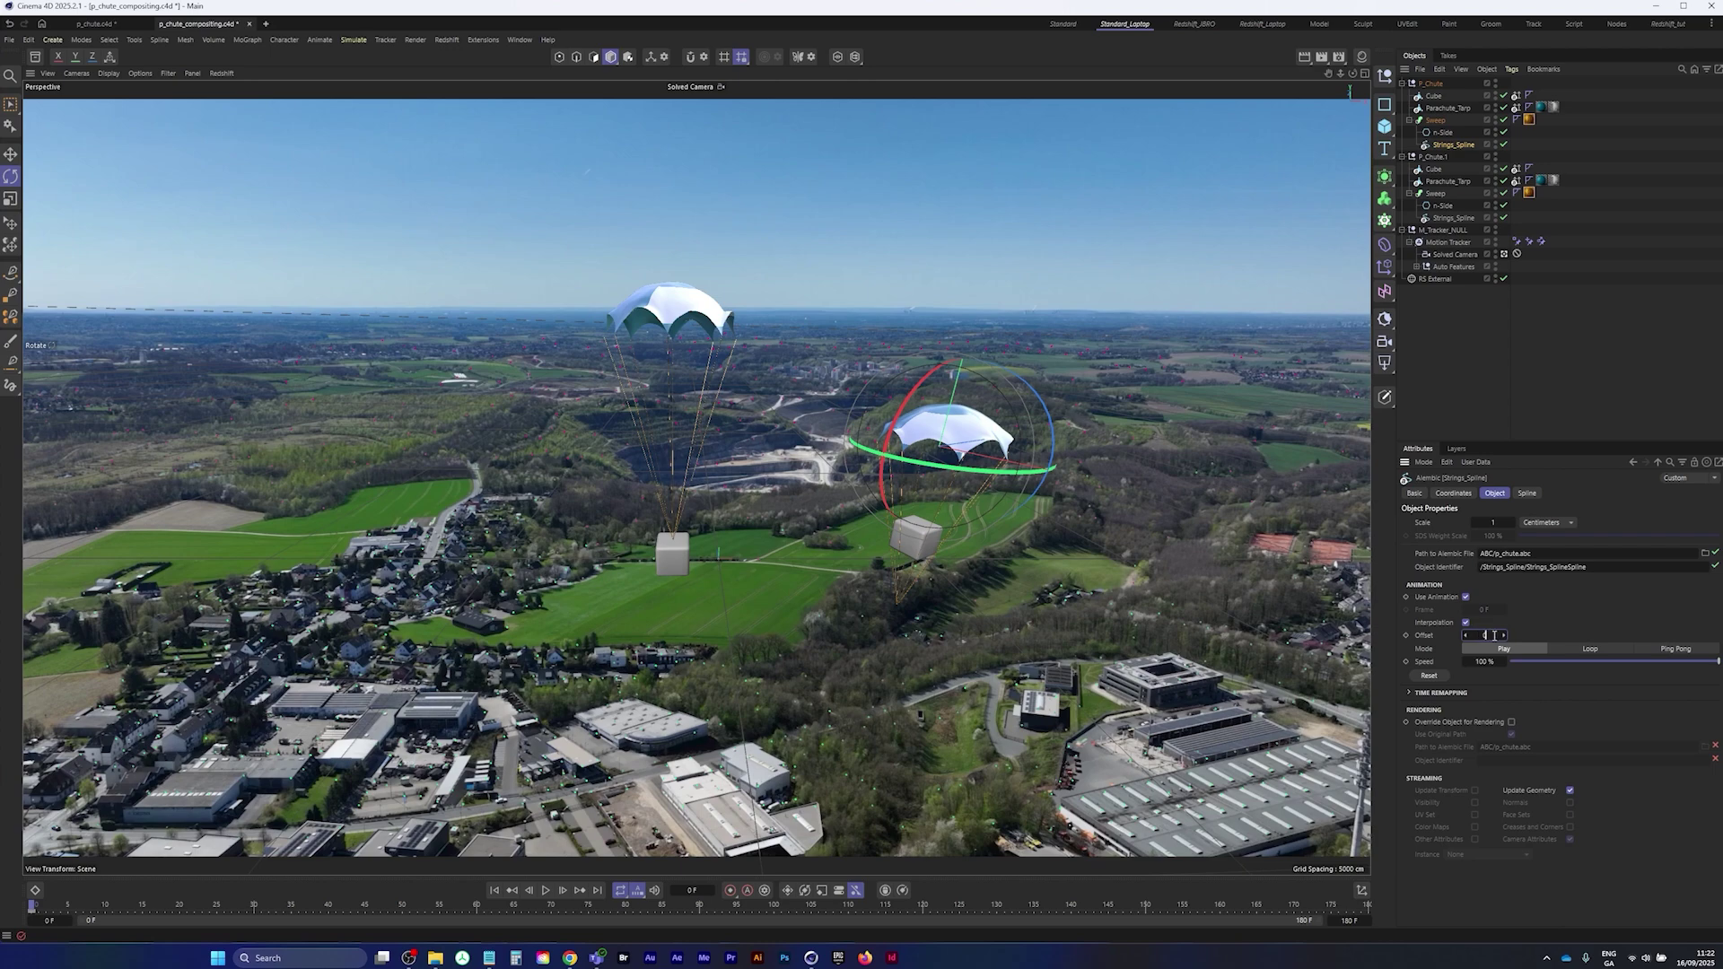
pyautogui.click(546, 891)
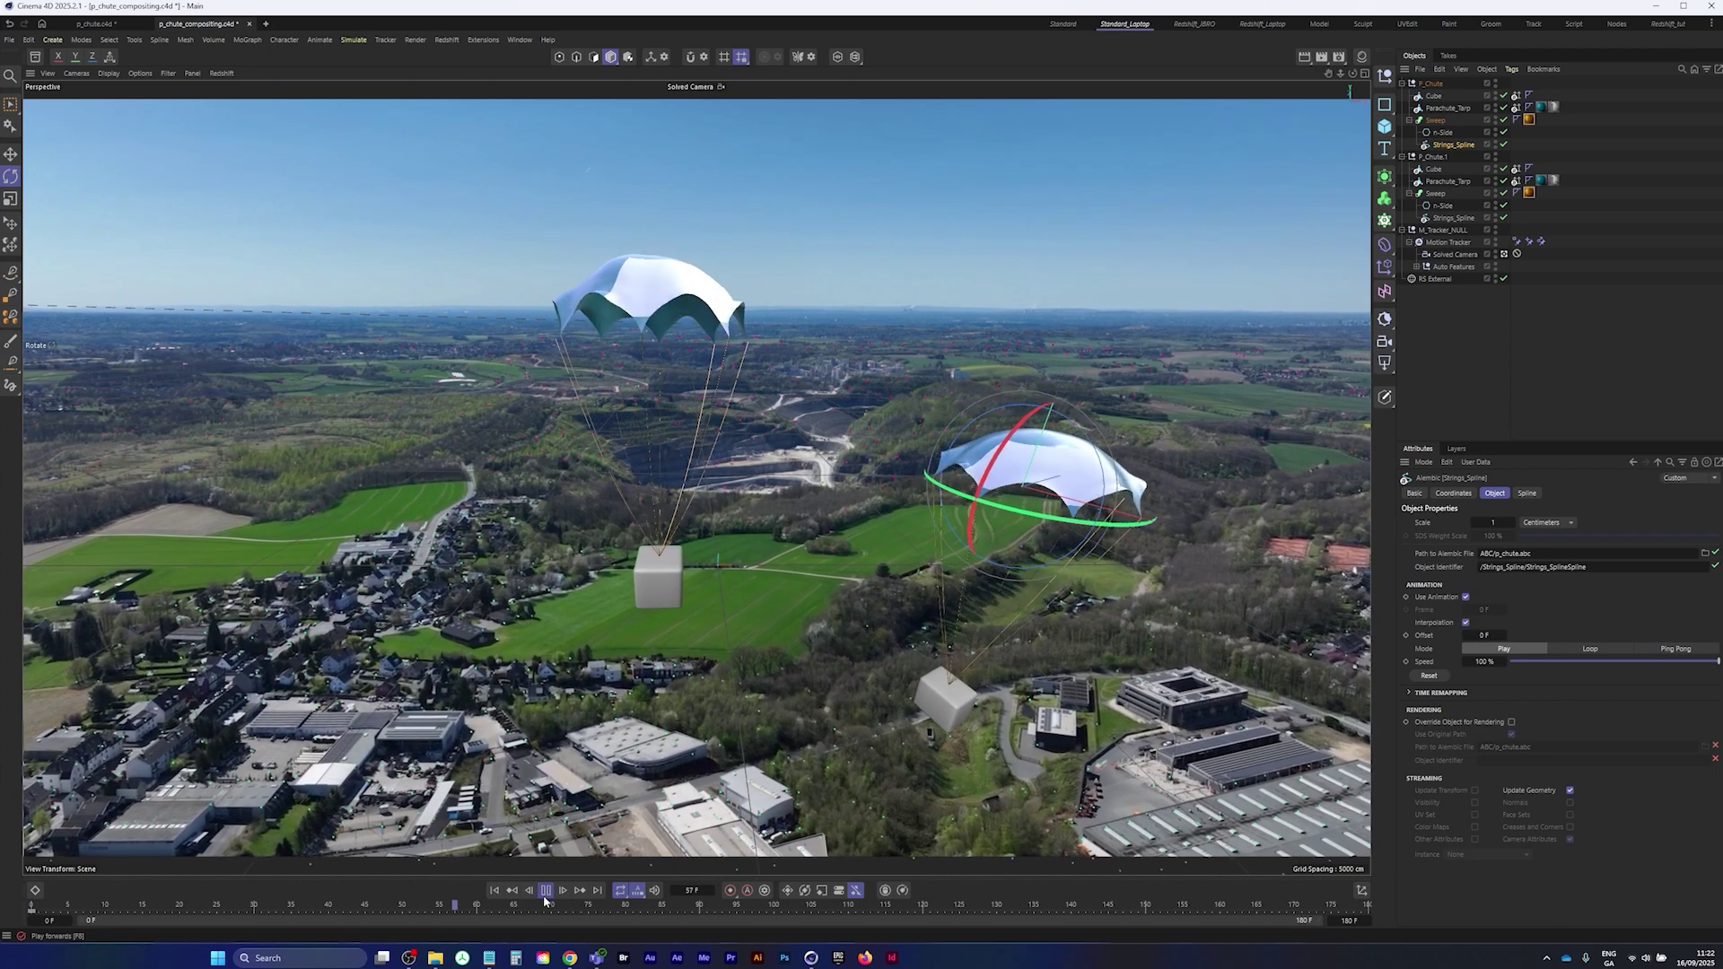
pyautogui.click(545, 894)
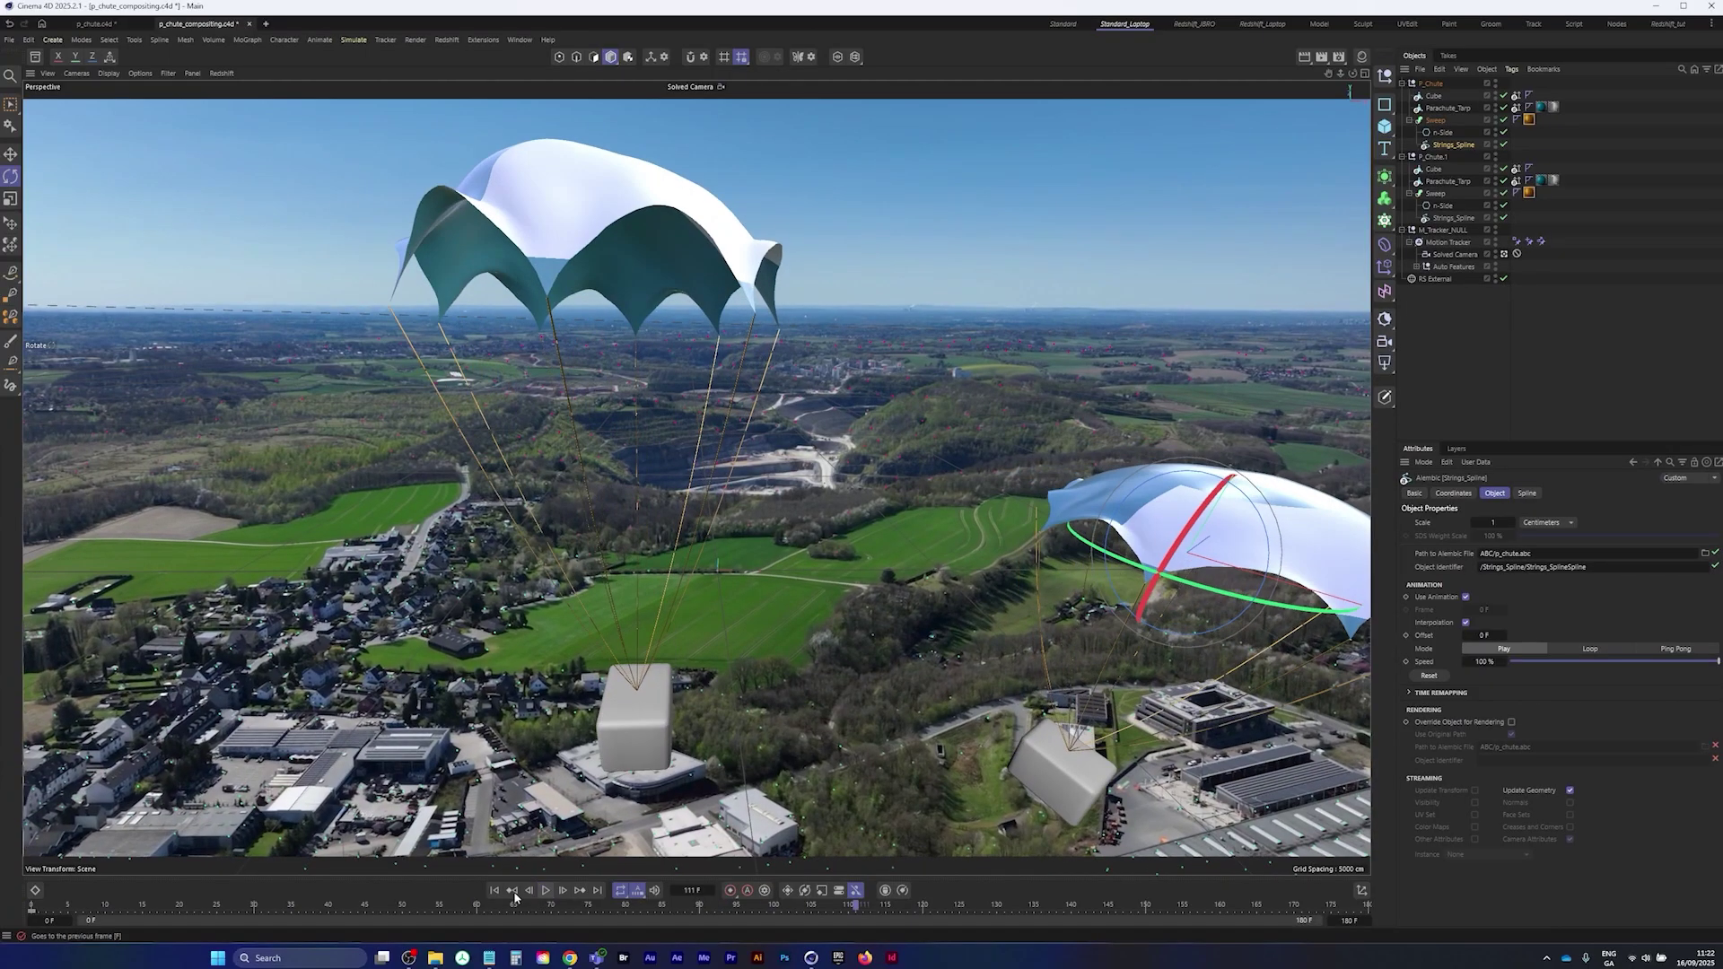
pyautogui.click(494, 891)
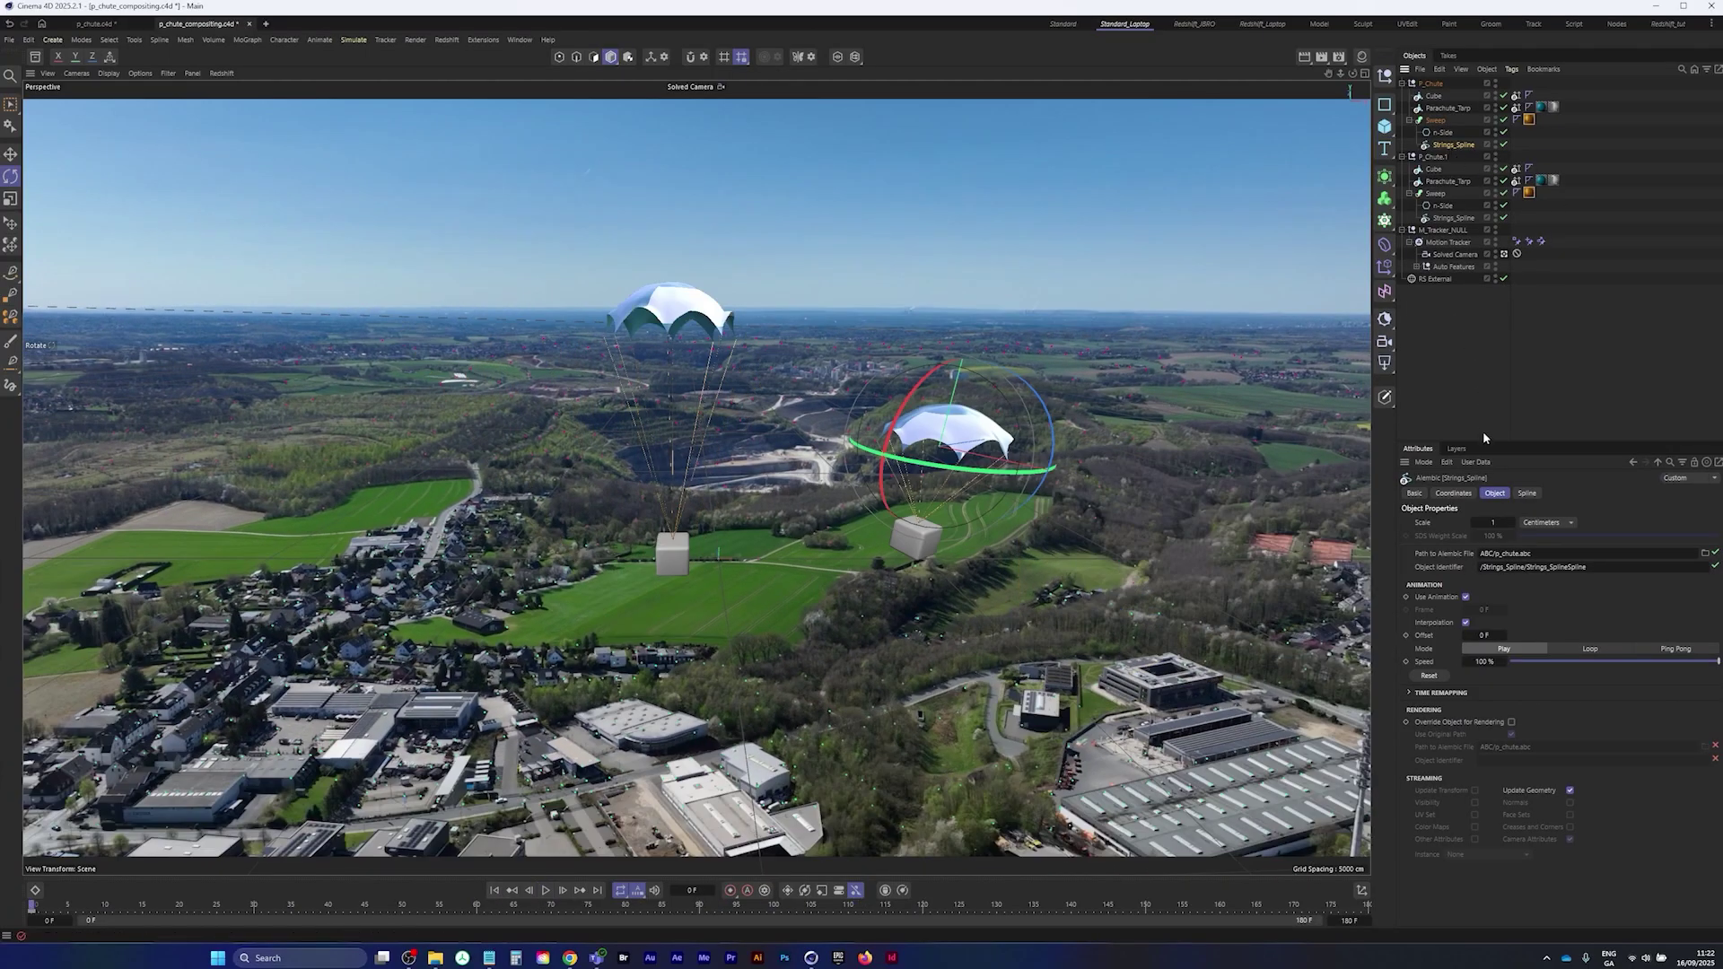
# - Set the animation offset of the P_Chute group's Cube and Strings_Spline together to -25 F
pyautogui.keyDown('ctrl'); pyautogui.click(1434, 97); pyautogui.keyUp('ctrl')
pyautogui.doubleClick(1491, 636)
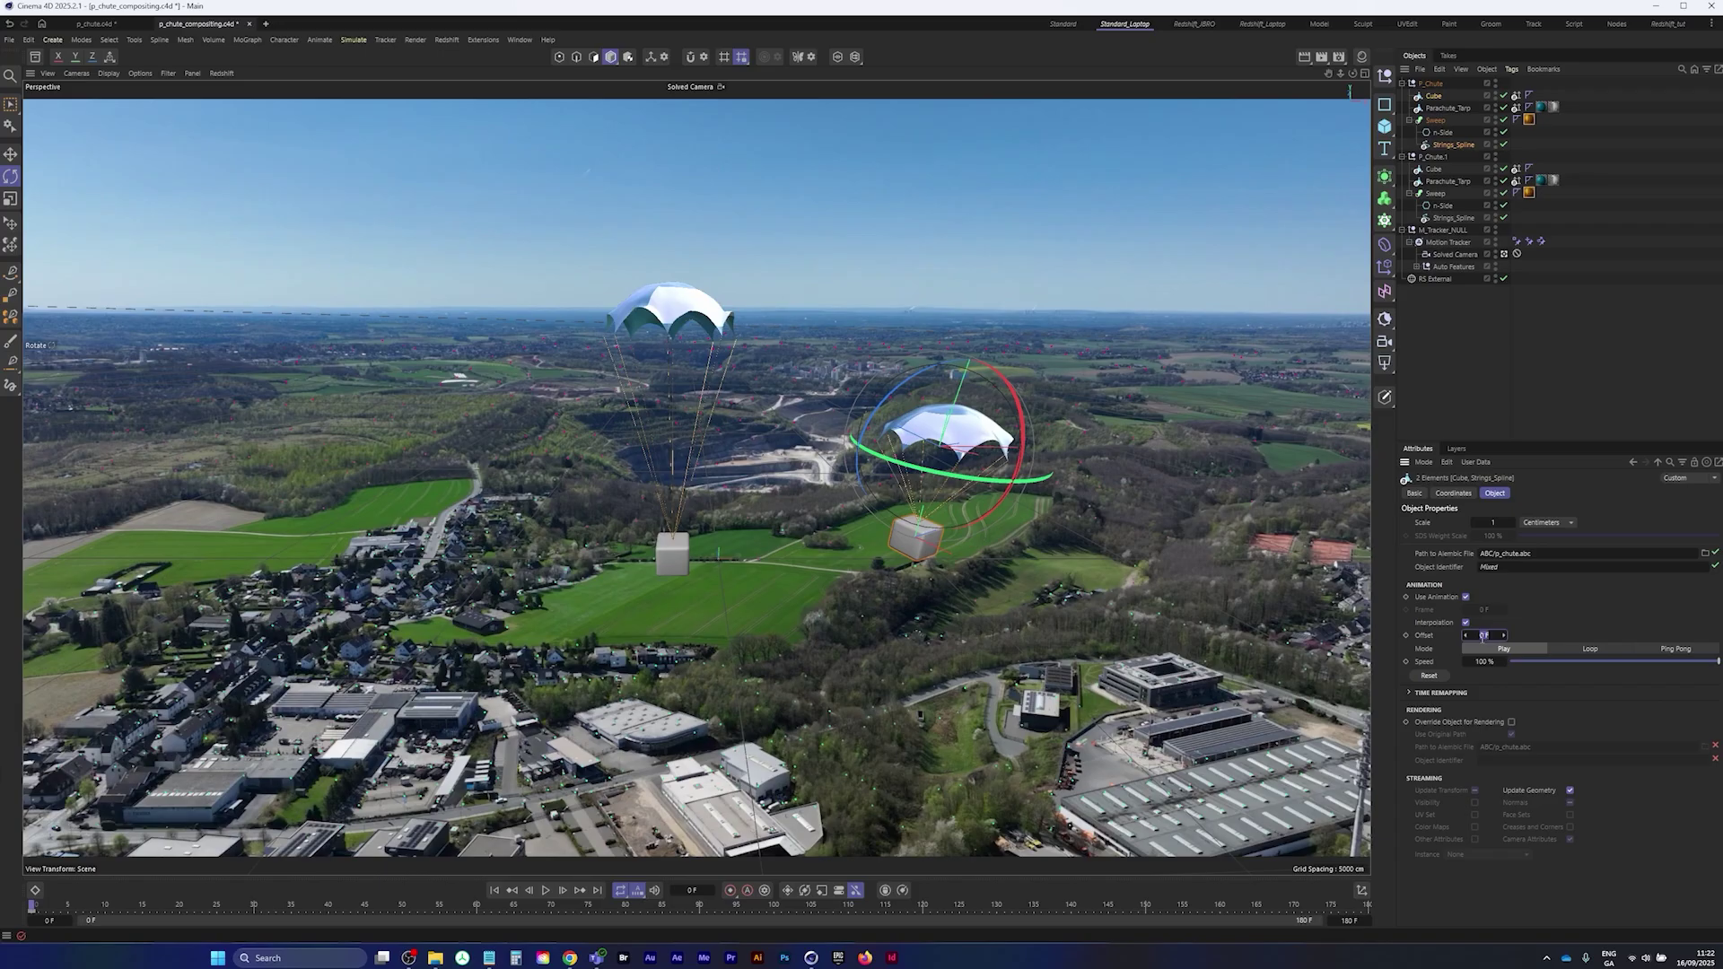
pyautogui.press('Return')
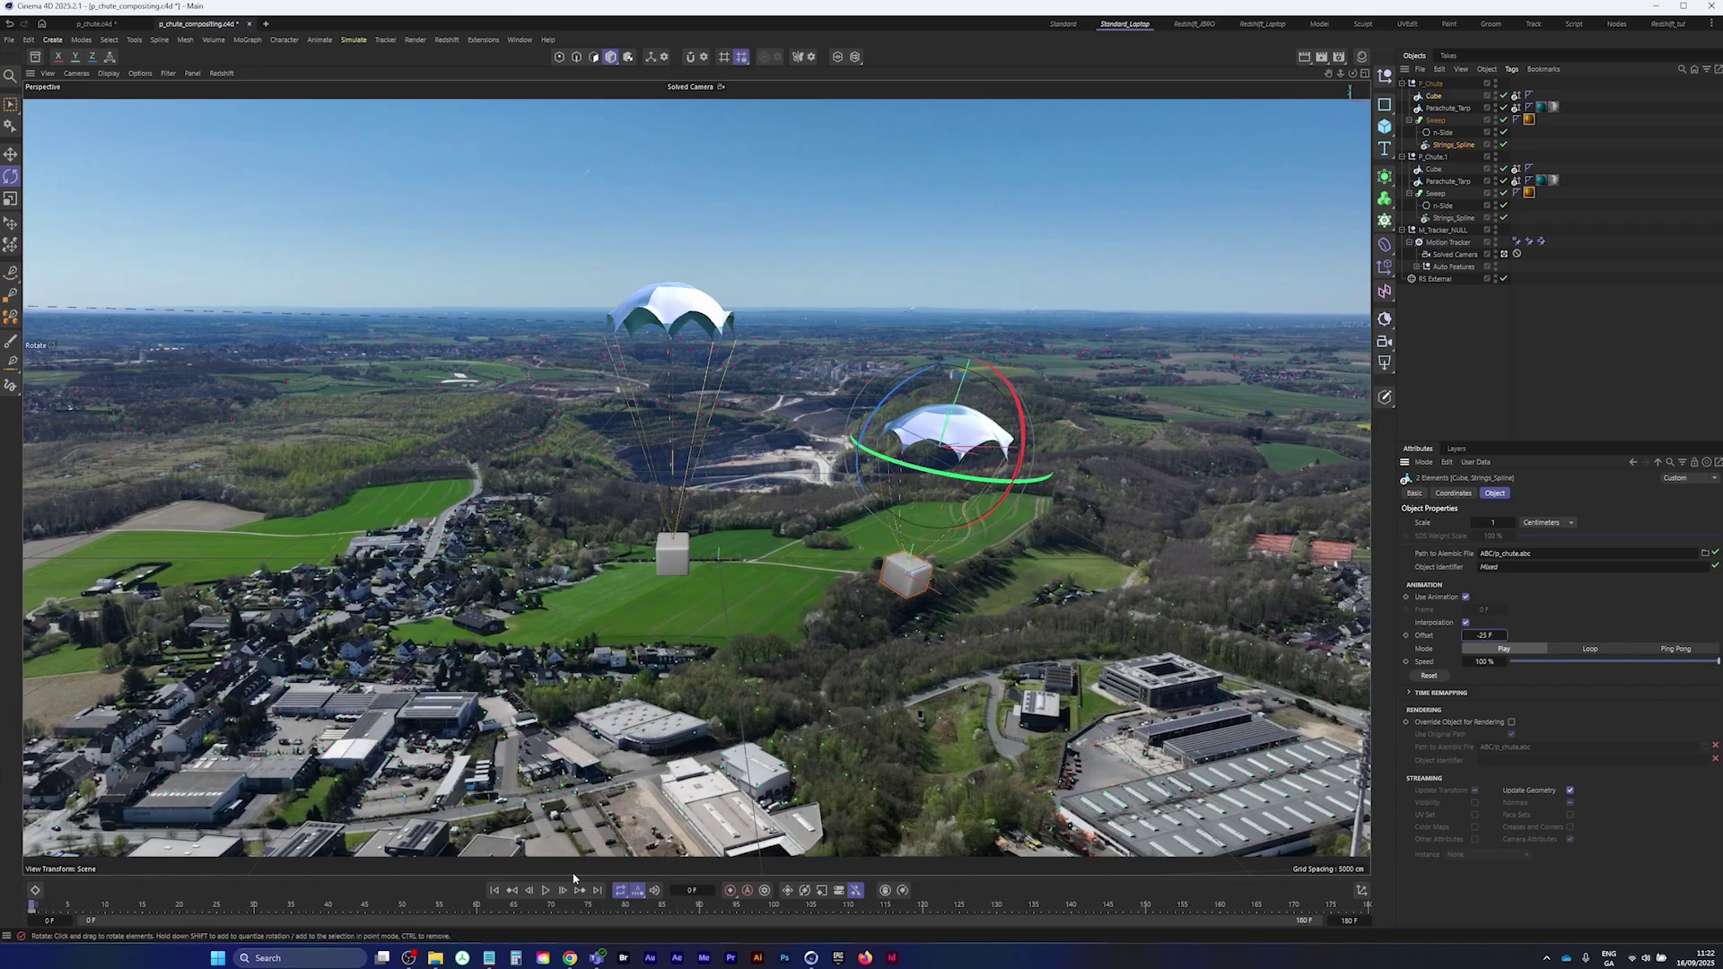
# - Play the animation to check the offset parachute, clear the selection, and stop the replay at about frame 49
pyautogui.click(545, 892)
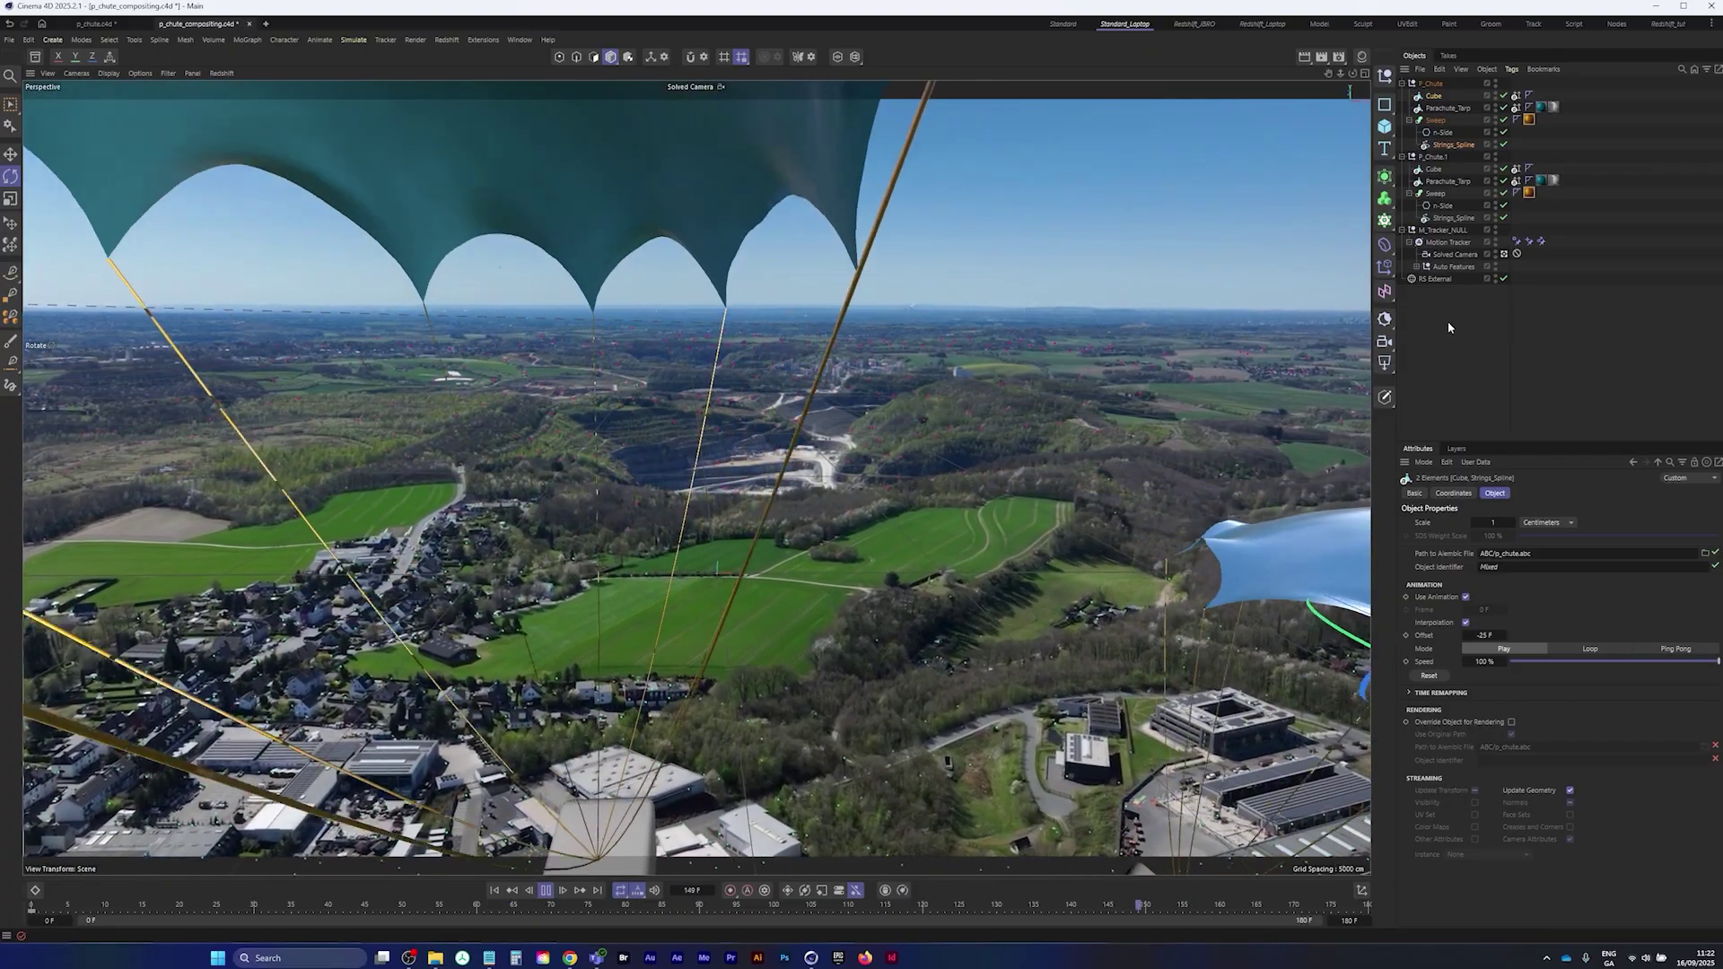
pyautogui.click(1451, 322)
pyautogui.click(544, 891)
pyautogui.click(546, 889)
pyautogui.click(548, 889)
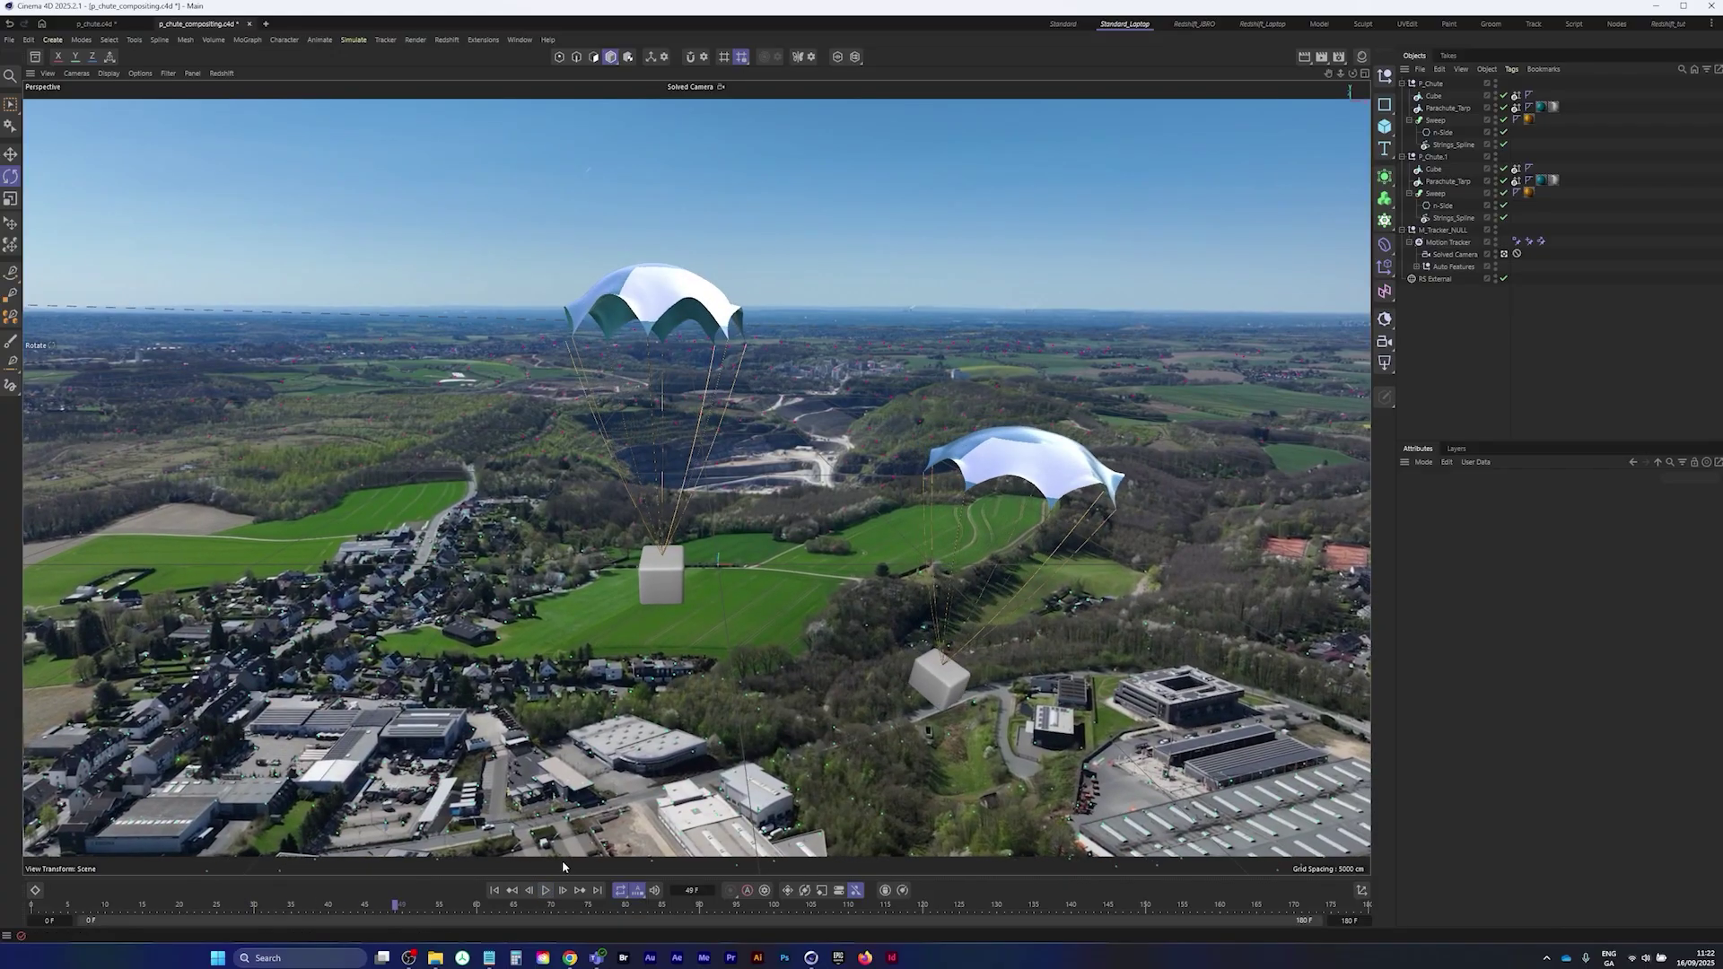
# - Move the P_Chute group closer to the original parachute and play the animation from the start to about frame 87
pyautogui.click(9, 39)
pyautogui.click(110, 195)
pyautogui.click(1432, 83)
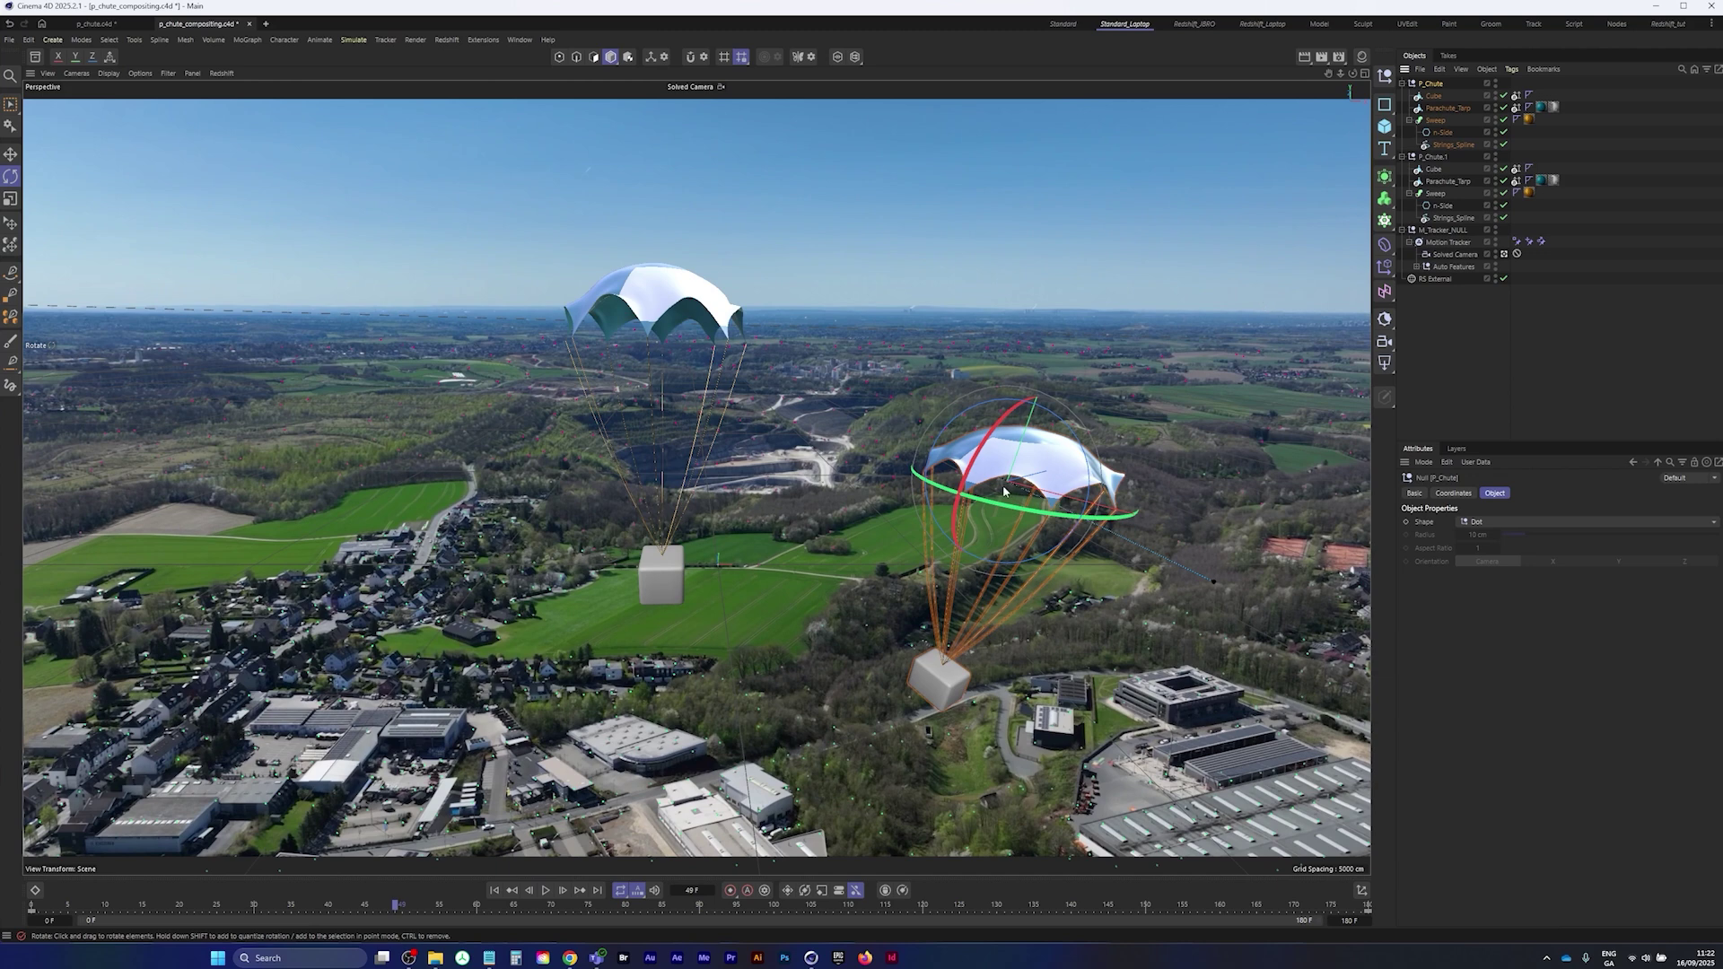
pyautogui.press('e')
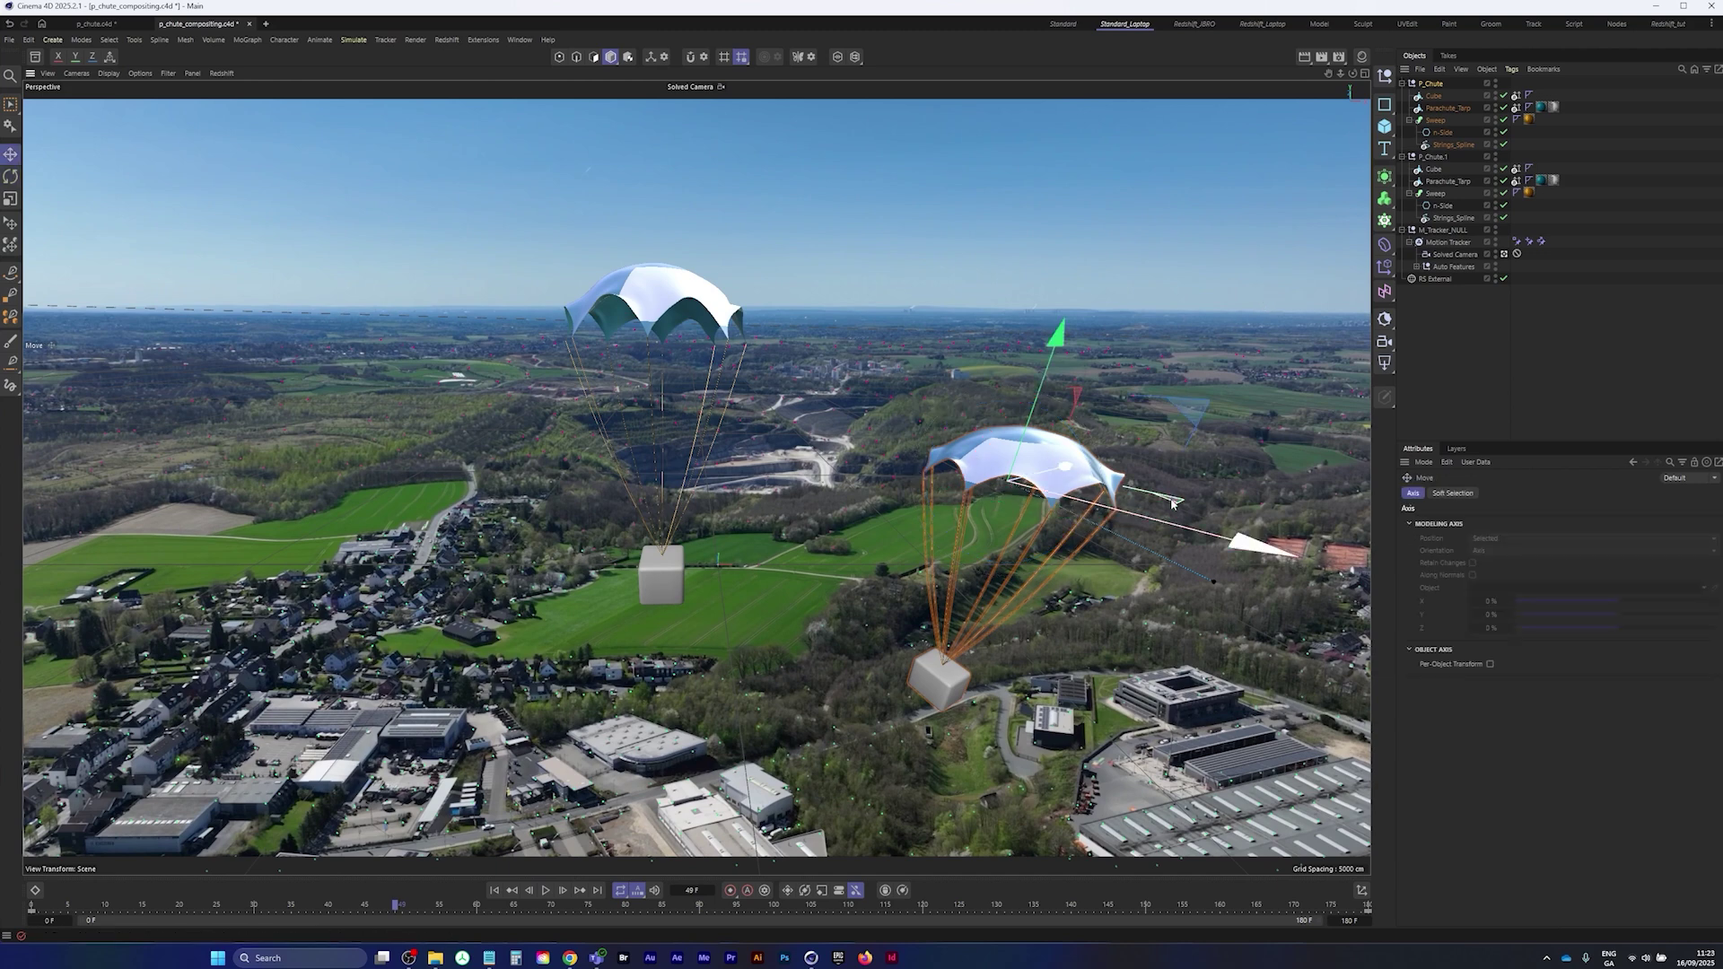
pyautogui.moveTo(1174, 498); pyautogui.dragTo(1189, 567)
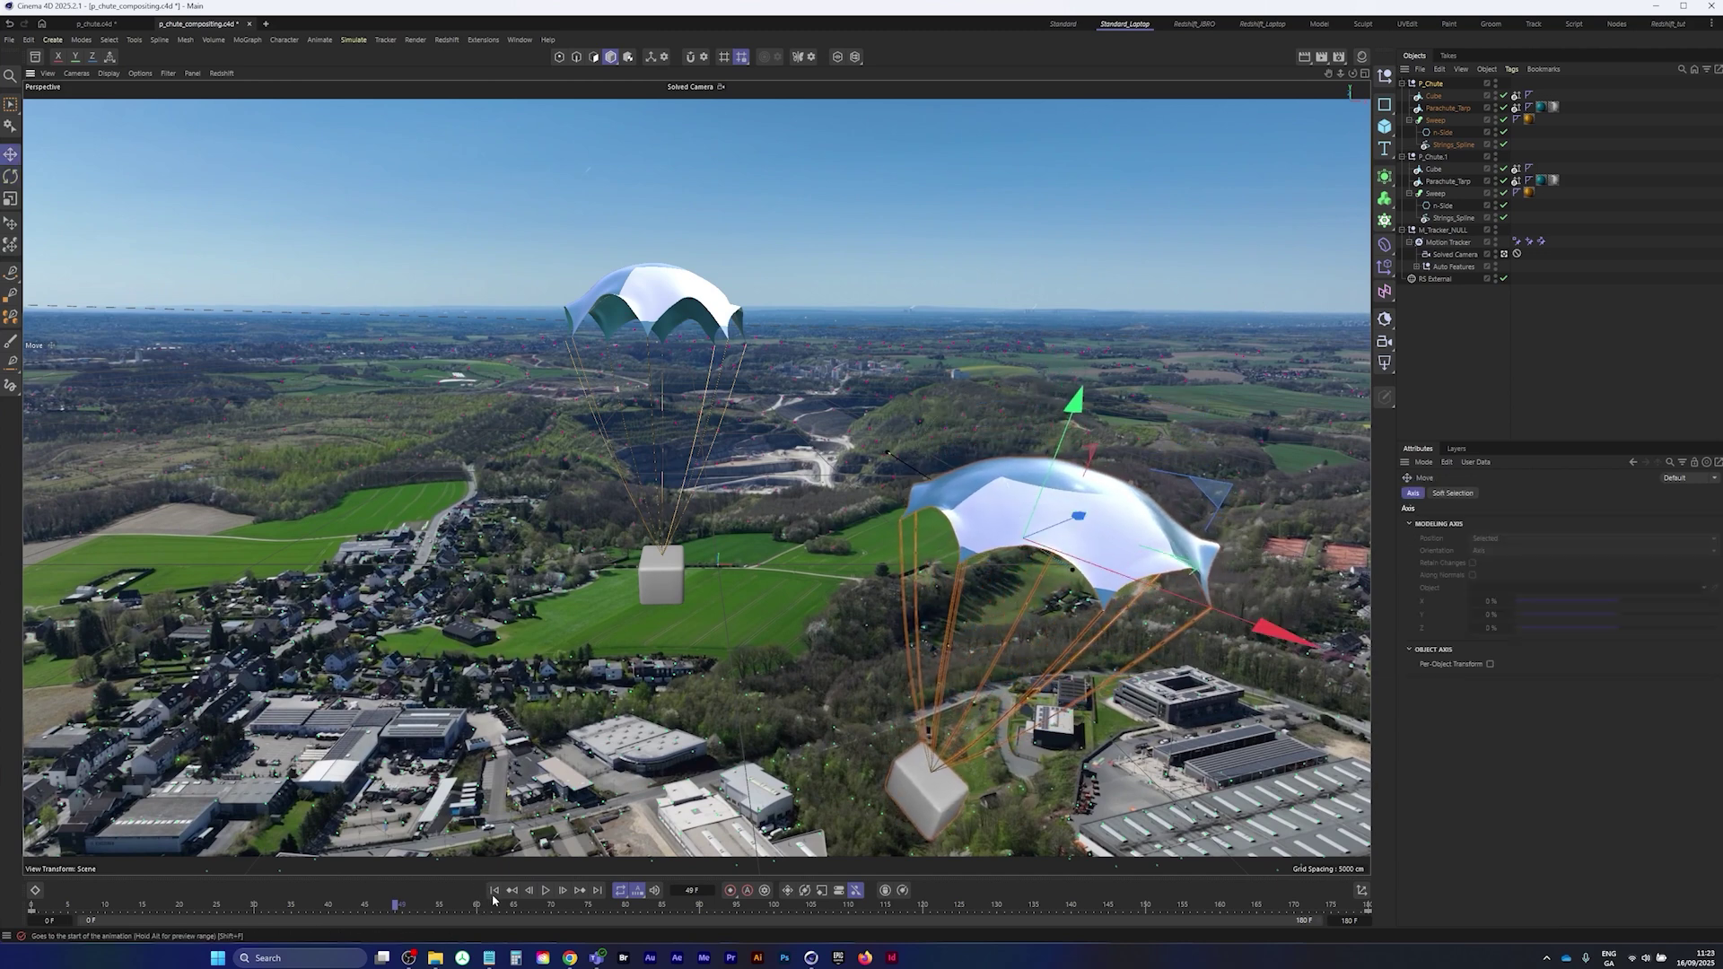
pyautogui.click(494, 890)
pyautogui.click(545, 890)
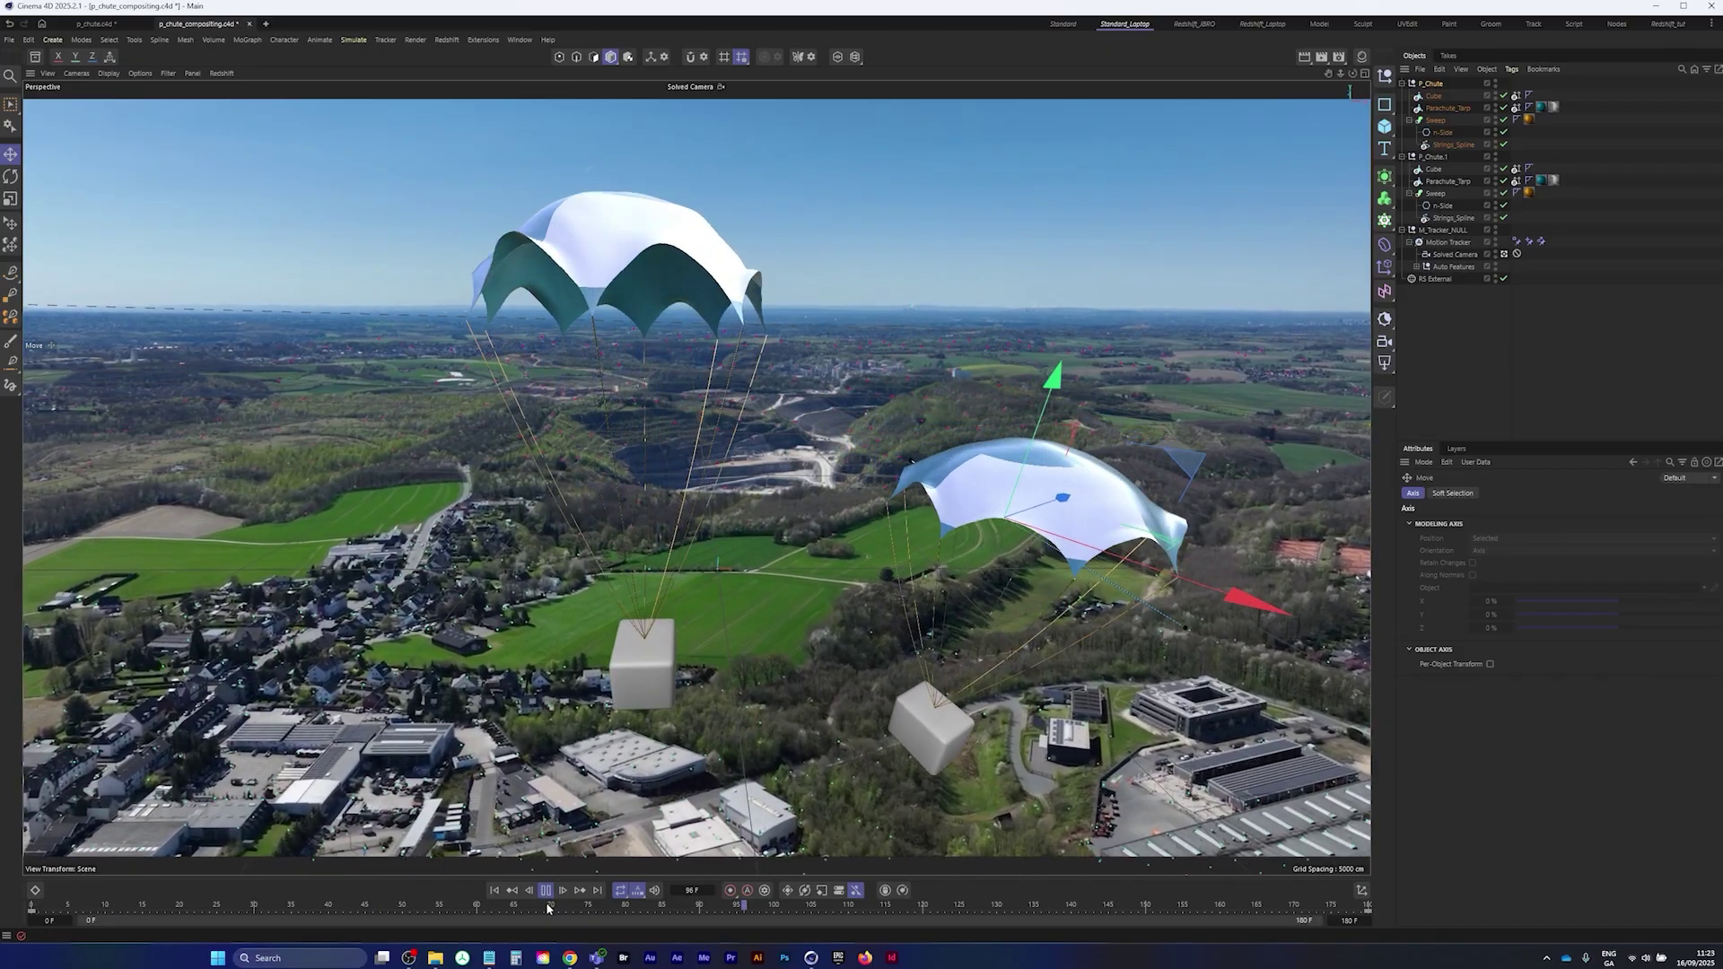
pyautogui.click(546, 891)
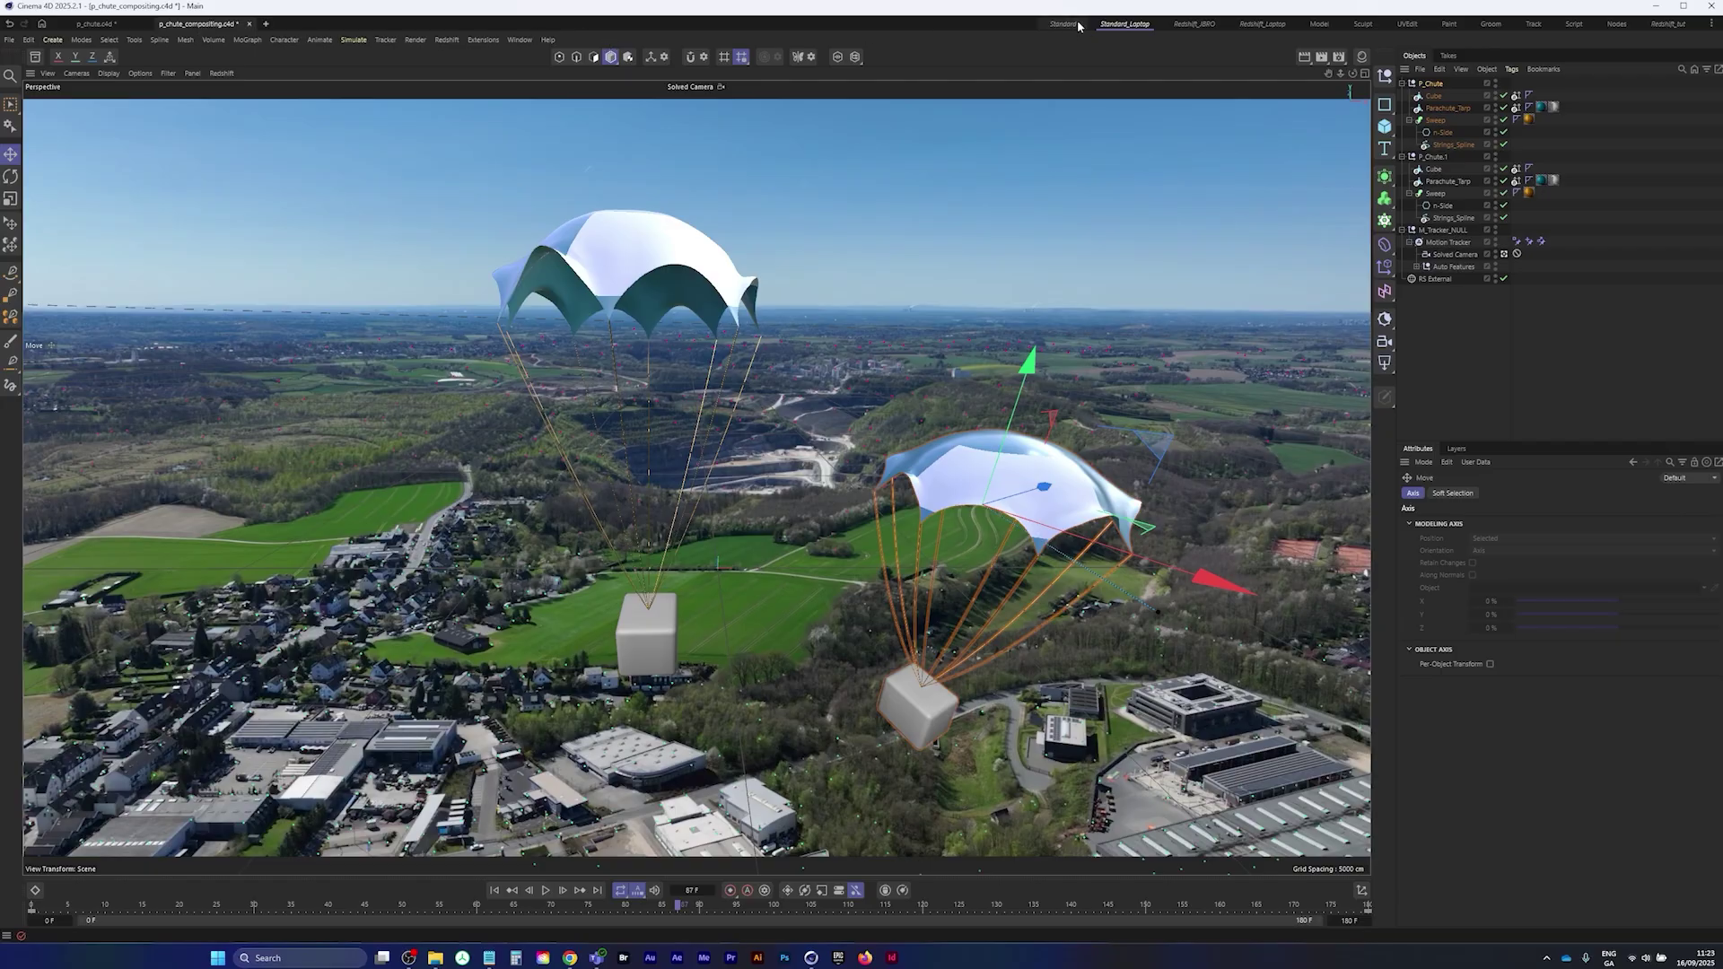
# - With the Redshift_BRO layout's live render running, set the canopy logo's Node material projection to 19% Length U and V and adjust its offsets
pyautogui.click(1202, 25)
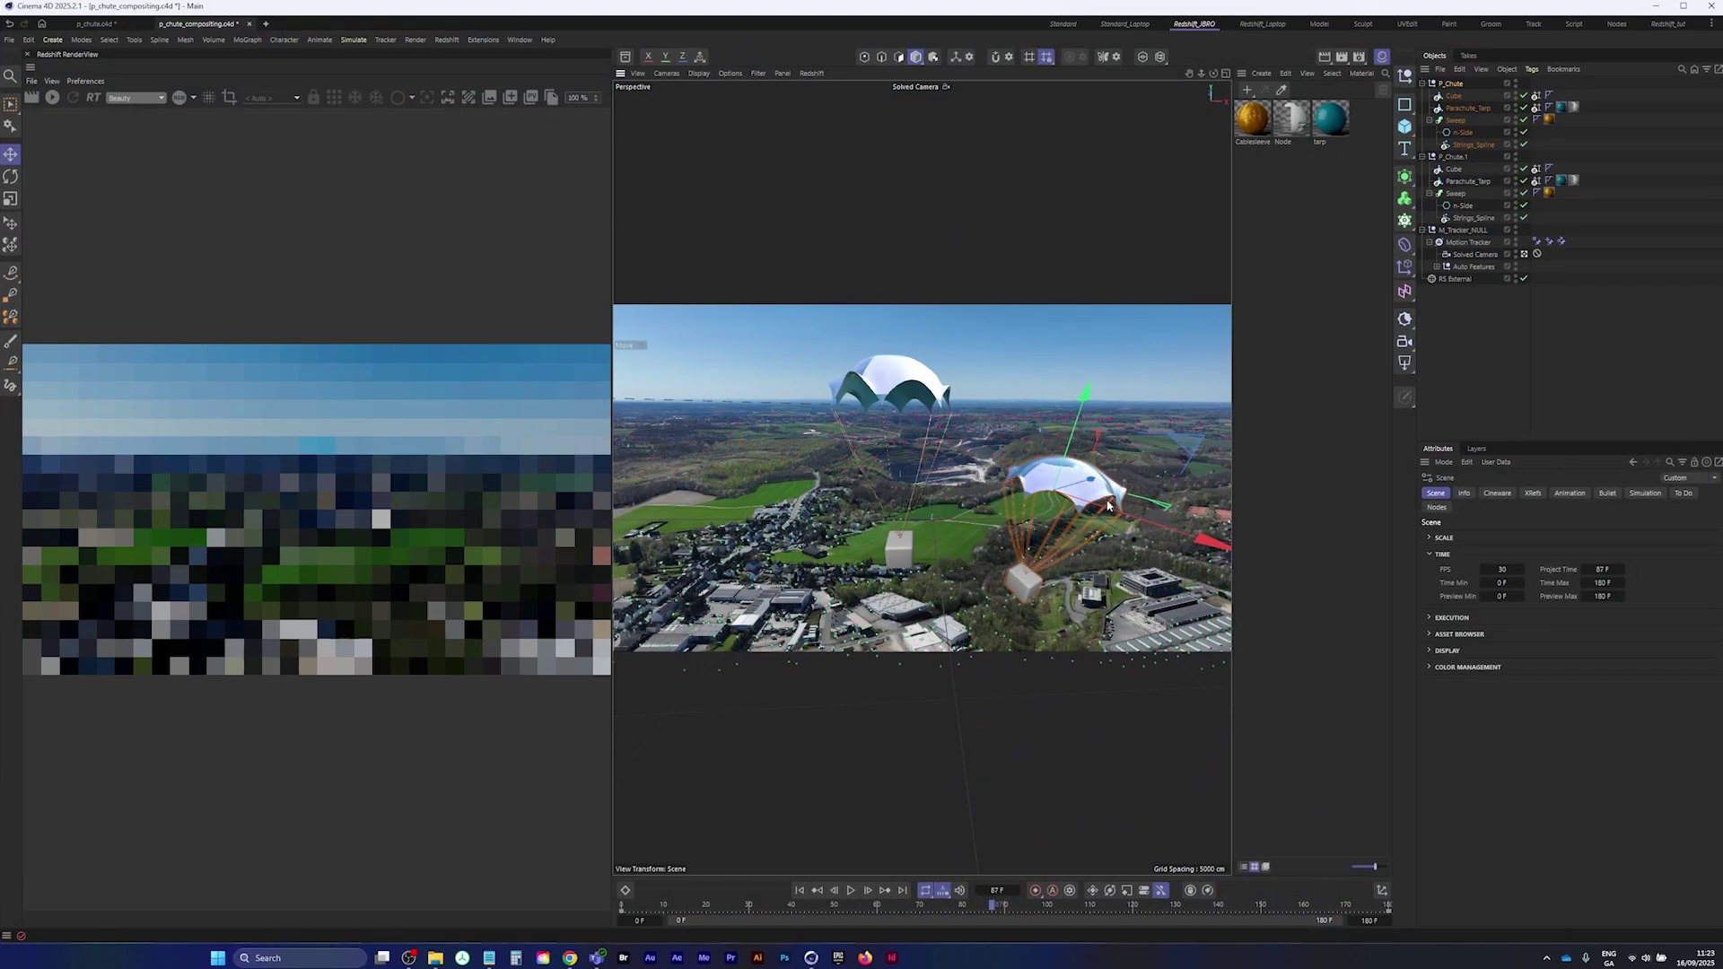
pyautogui.click(45, 98)
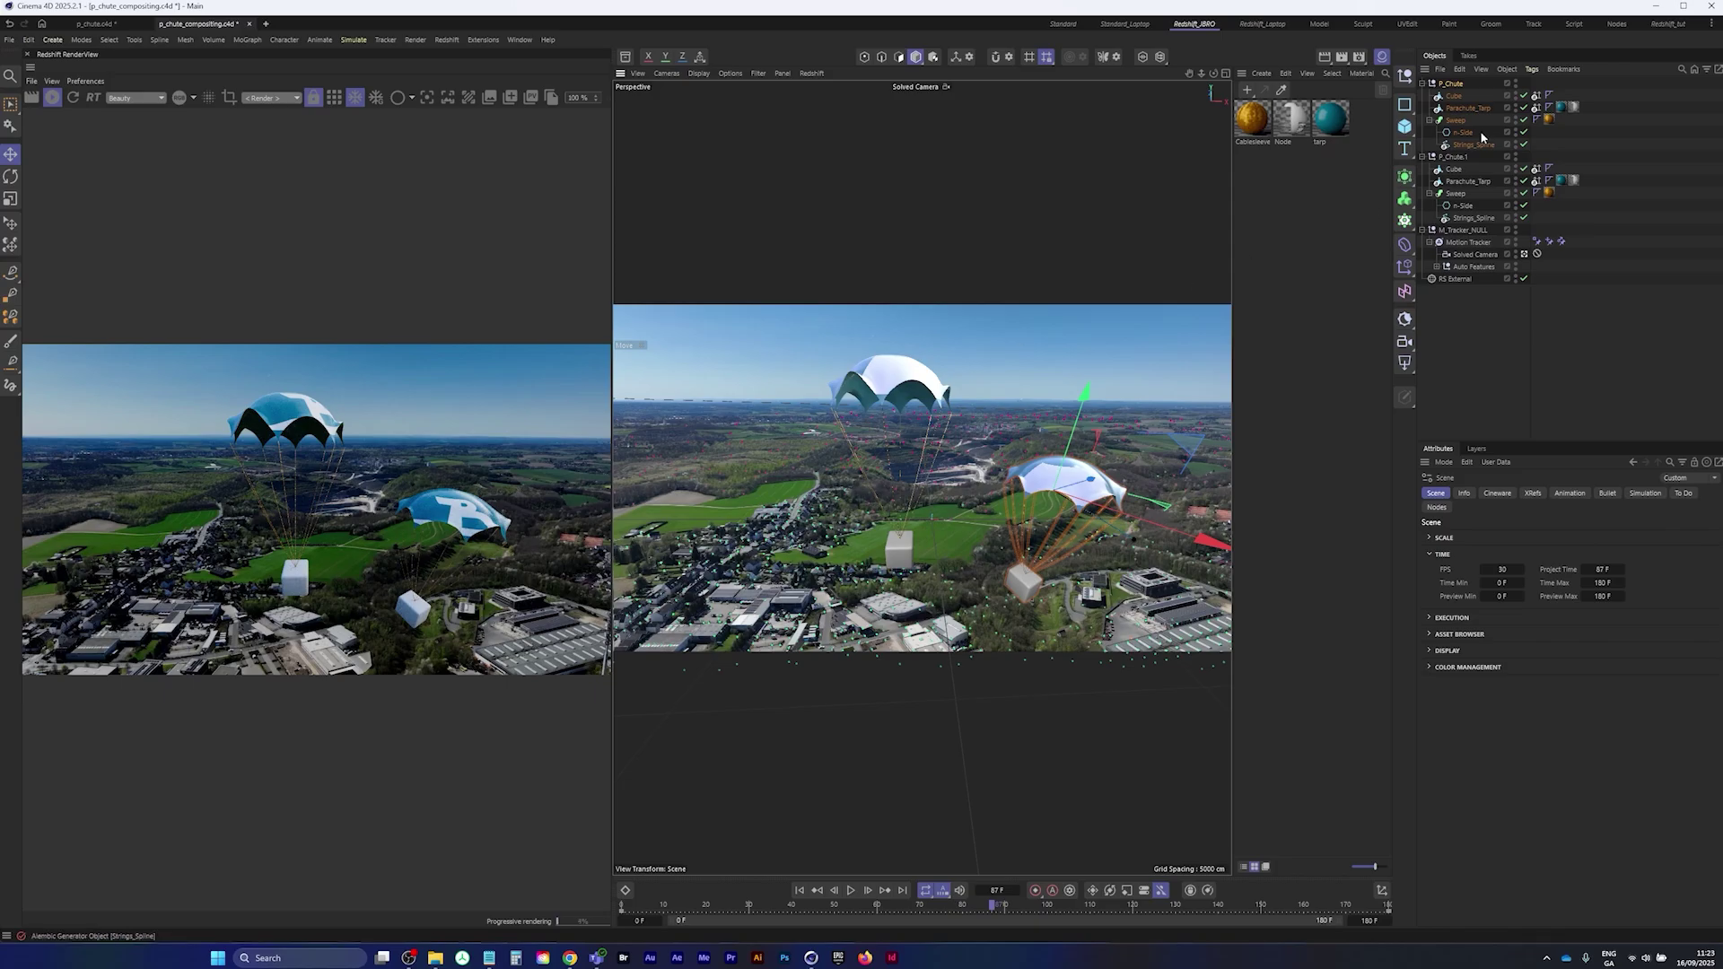
pyautogui.click(1572, 109)
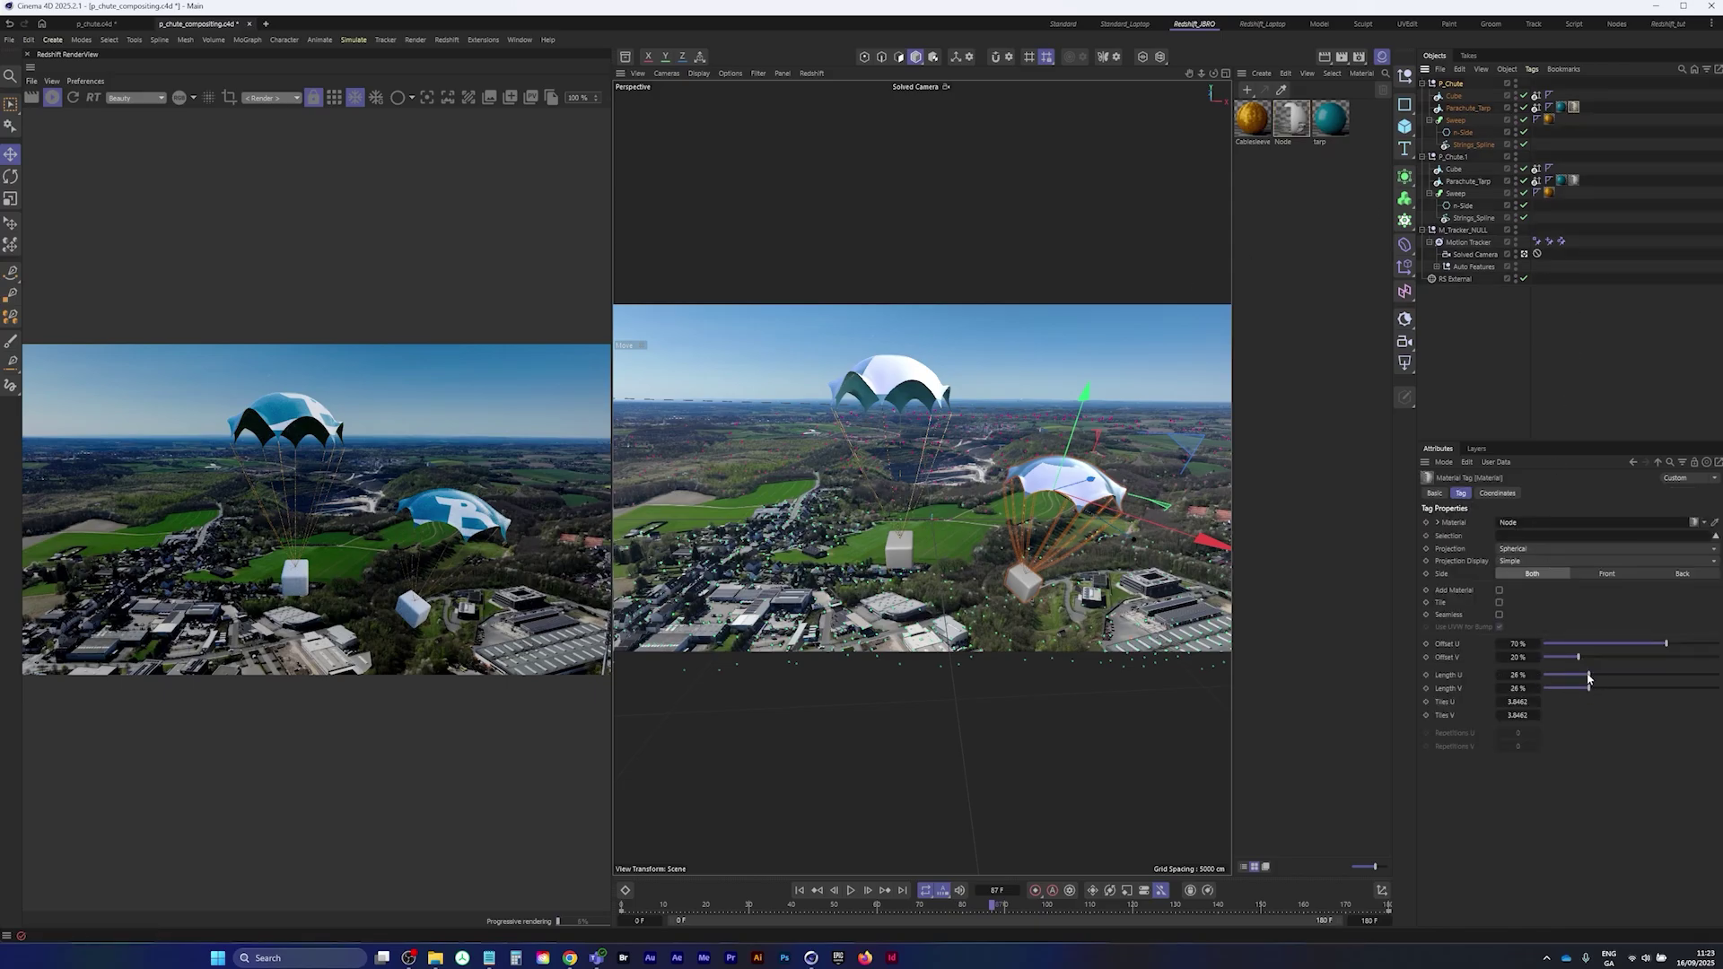
pyautogui.moveTo(1585, 657)
pyautogui.mouseDown()
pyautogui.moveTo(1557, 658)
pyautogui.moveTo(1576, 687)
pyautogui.mouseUp()
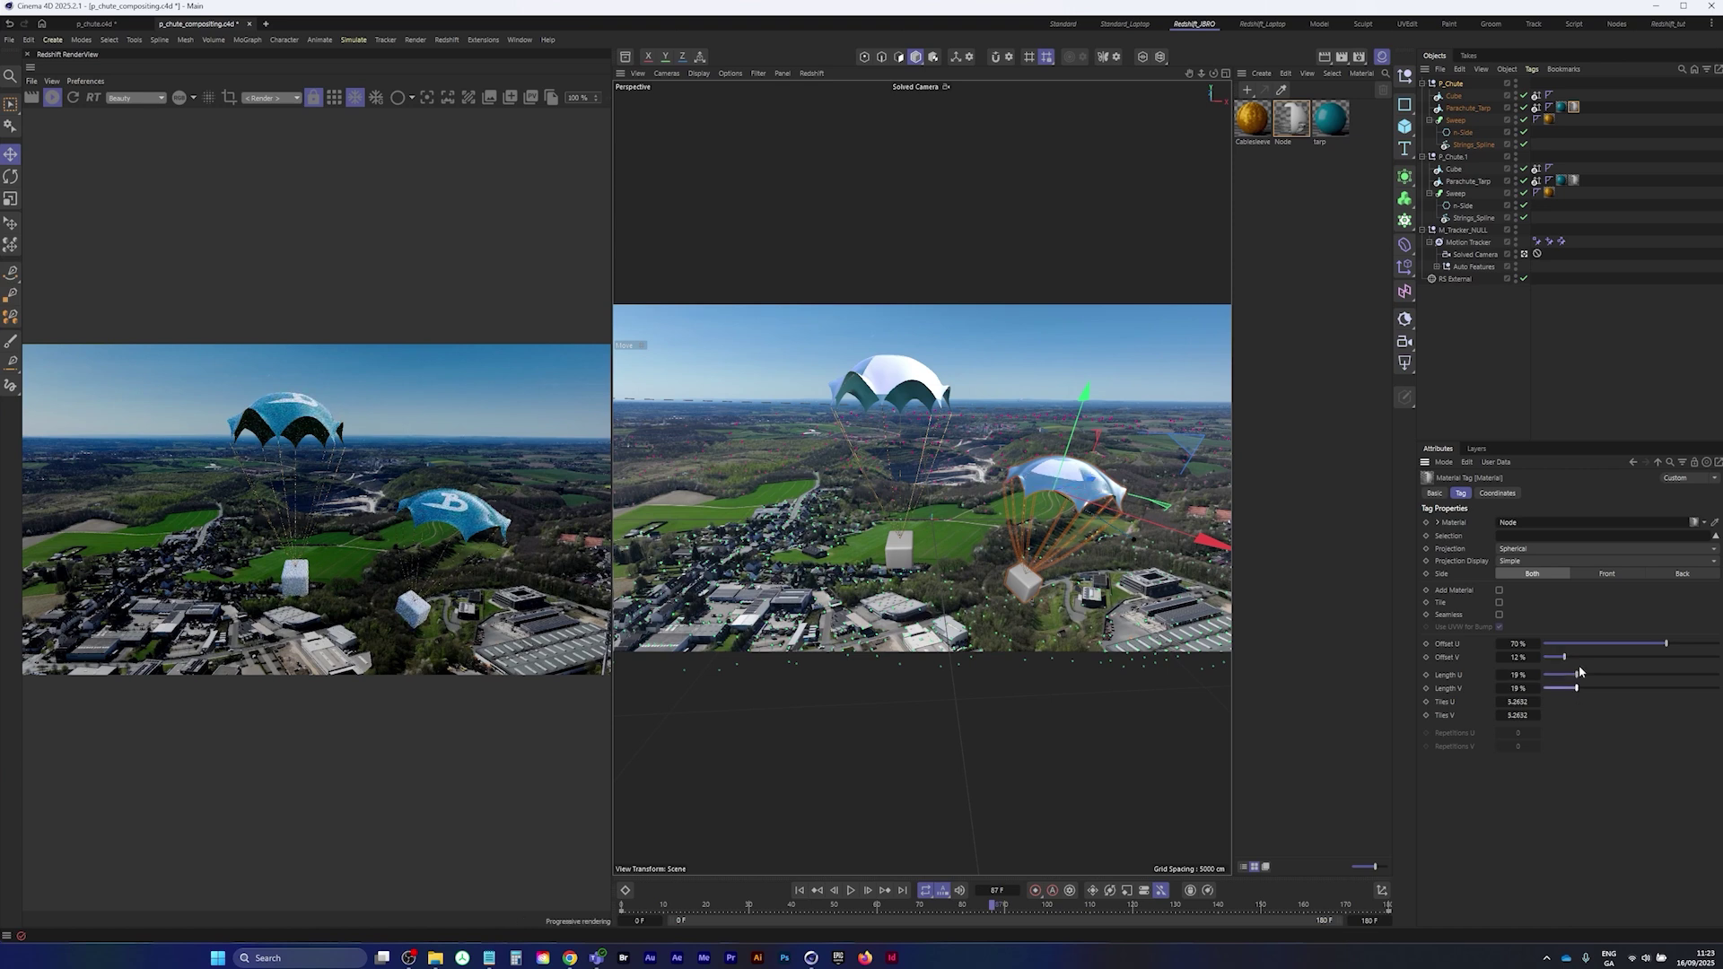
pyautogui.moveTo(1571, 656); pyautogui.dragTo(1684, 648)
pyautogui.click(1472, 336)
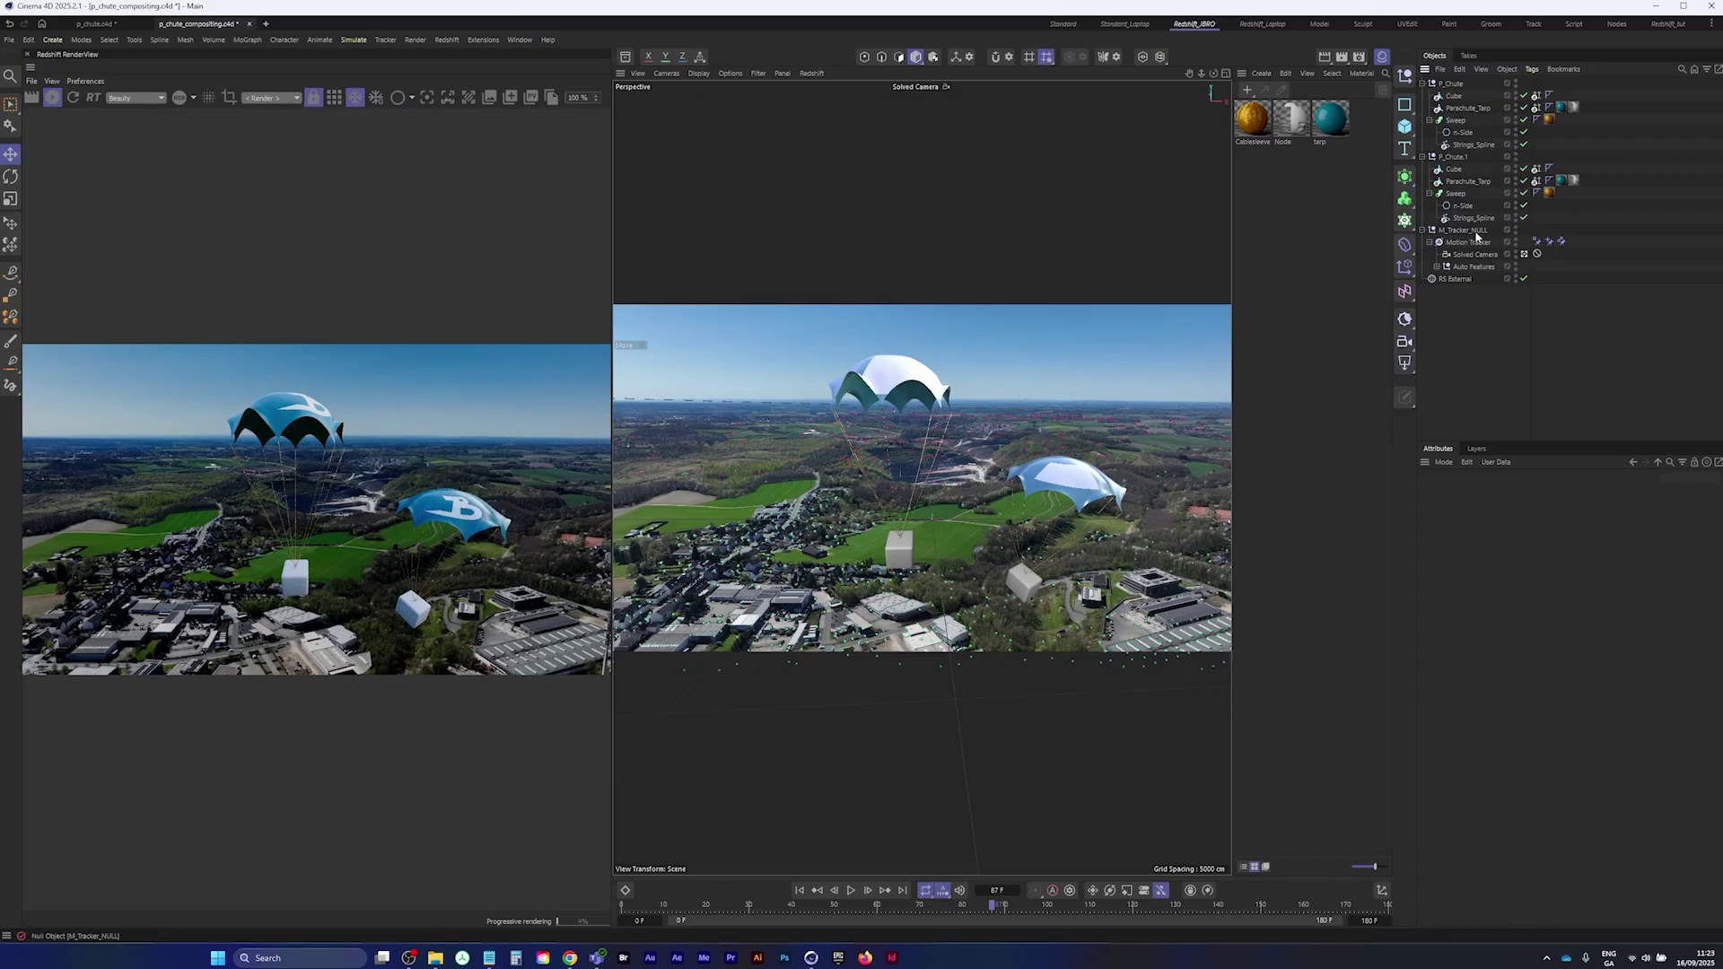
# - Rotate the RS External light to a heading of 151°, comparing several angles in the live render
pyautogui.click(1456, 279)
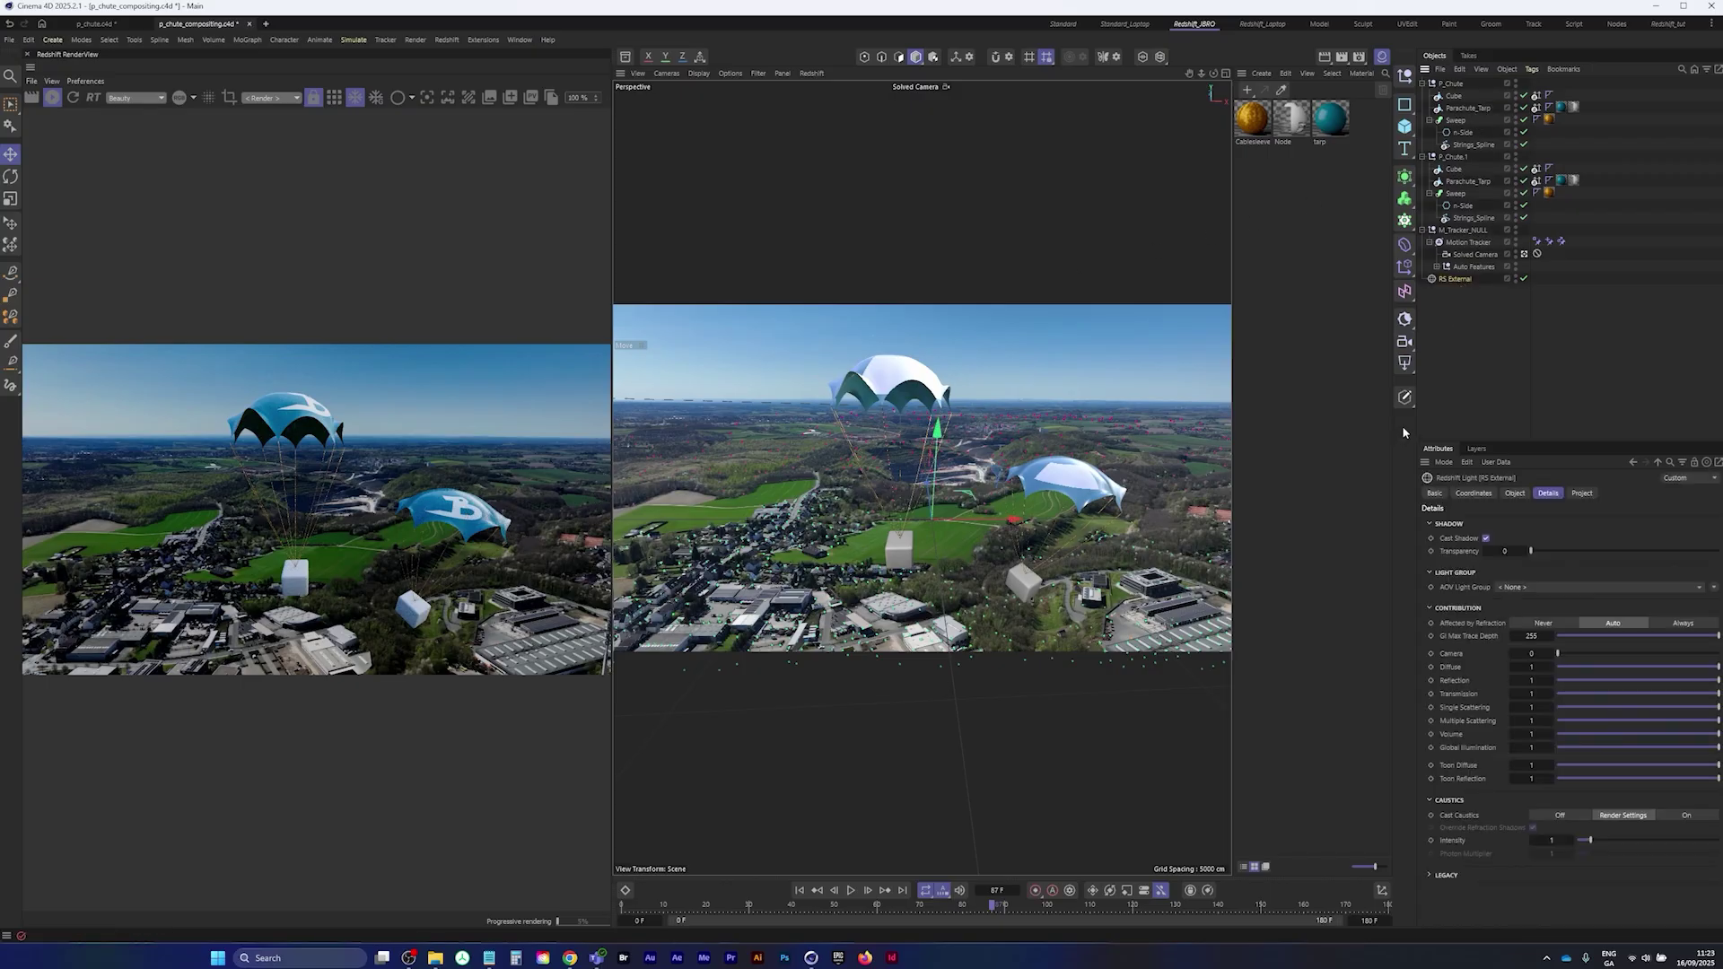
pyautogui.click(1471, 494)
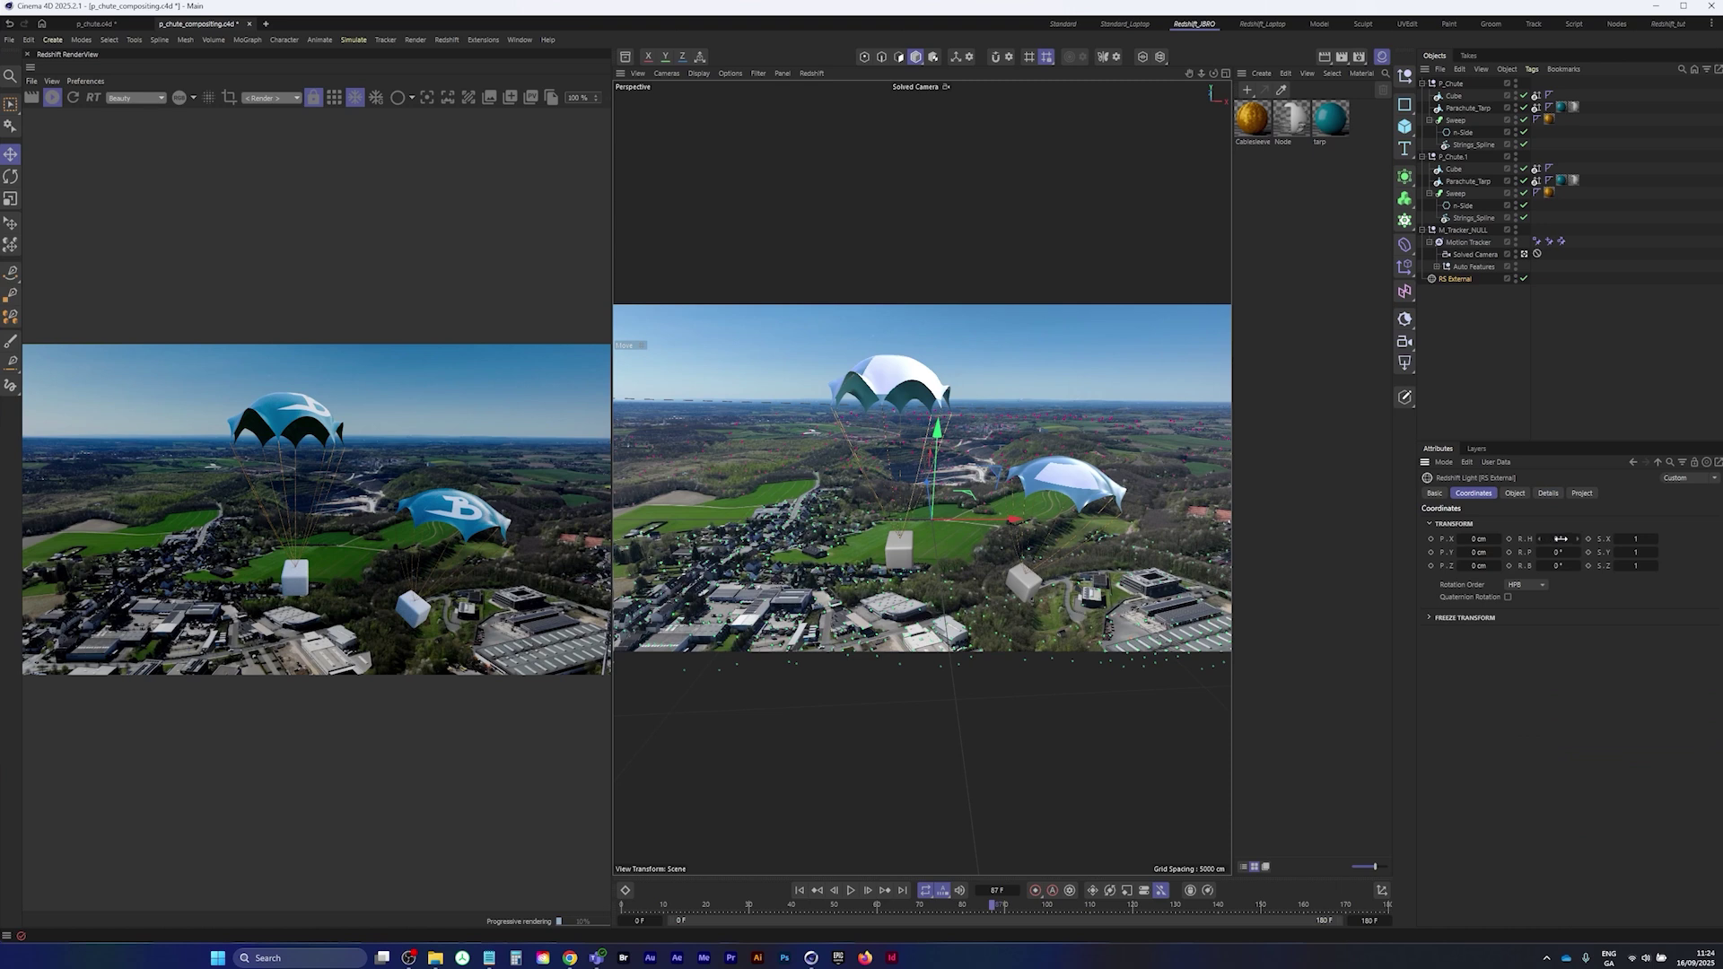
pyautogui.moveTo(1567, 538)
pyautogui.mouseDown()
pyautogui.moveTo(1522, 539)
pyautogui.moveTo(1597, 542)
pyautogui.mouseUp()
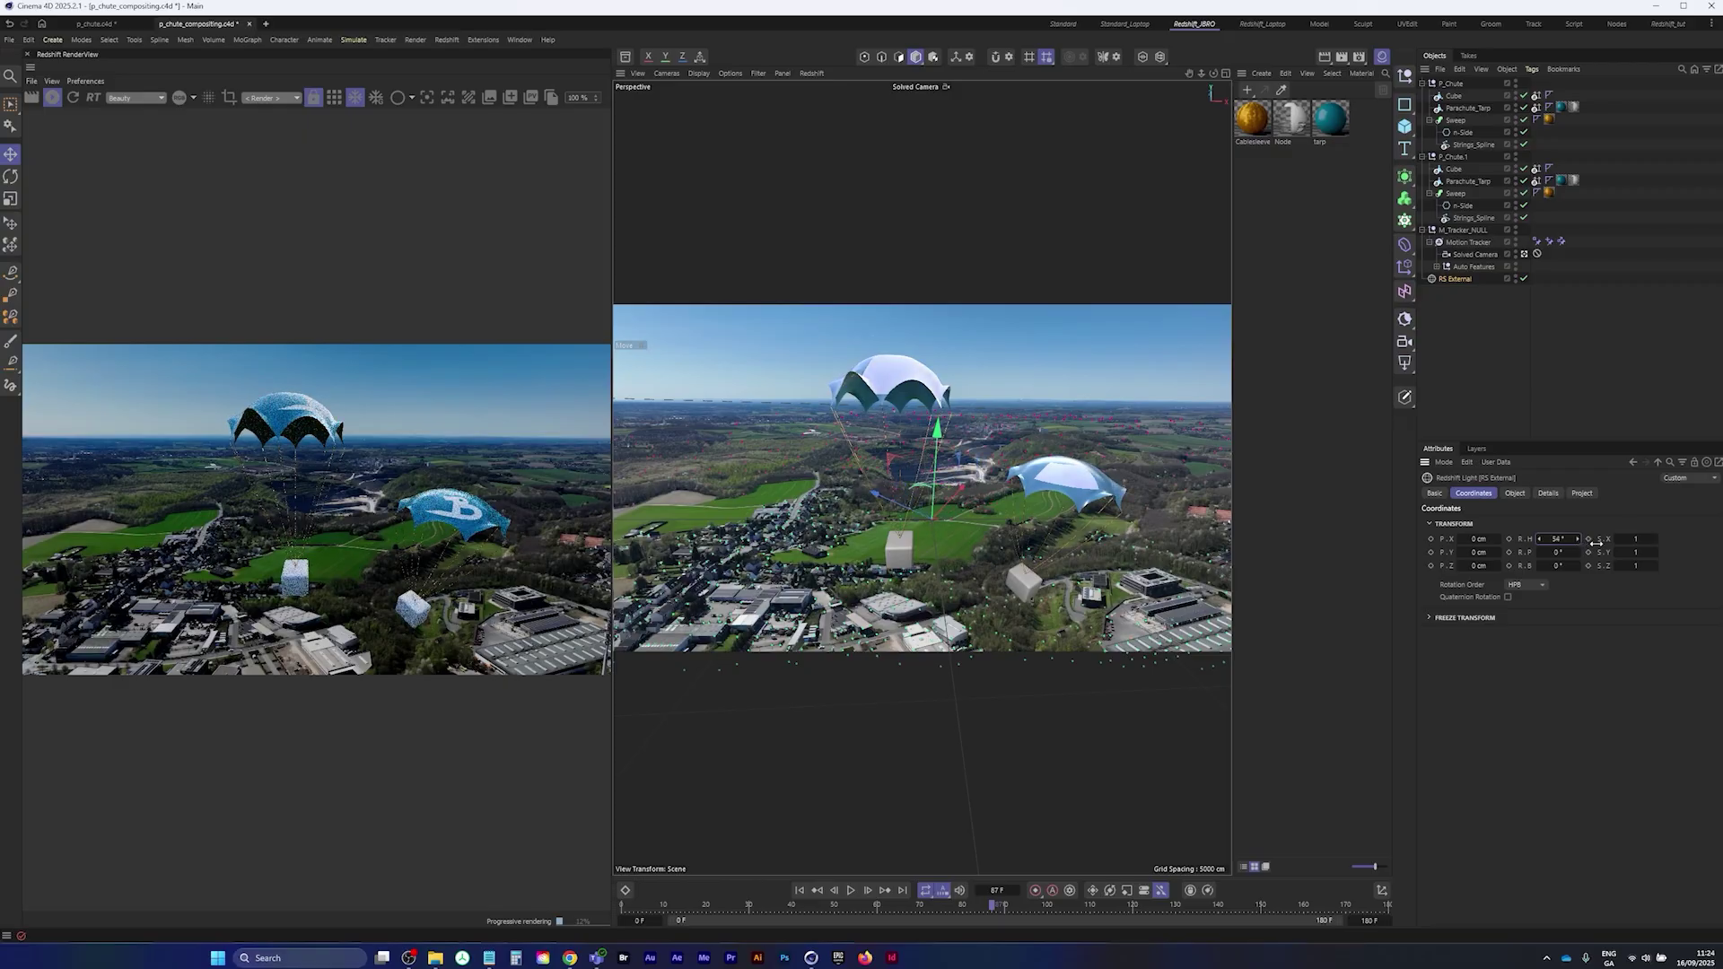
pyautogui.moveTo(1596, 542); pyautogui.dragTo(1587, 542)
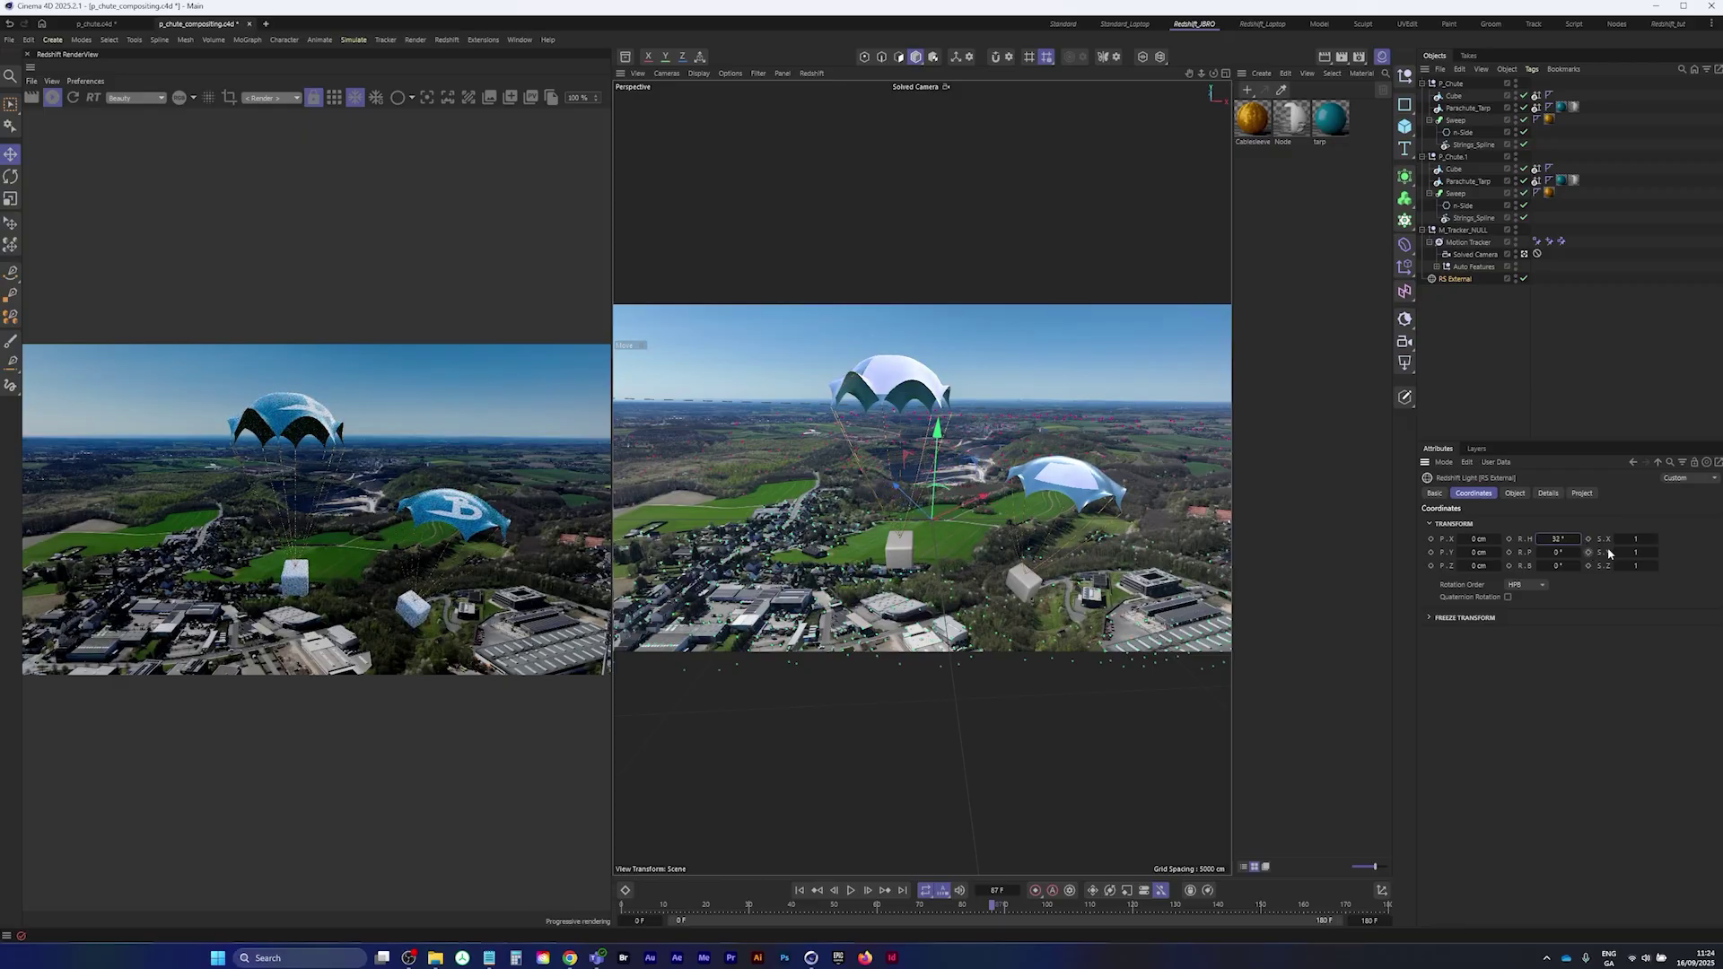
pyautogui.moveTo(1559, 538); pyautogui.dragTo(1602, 548)
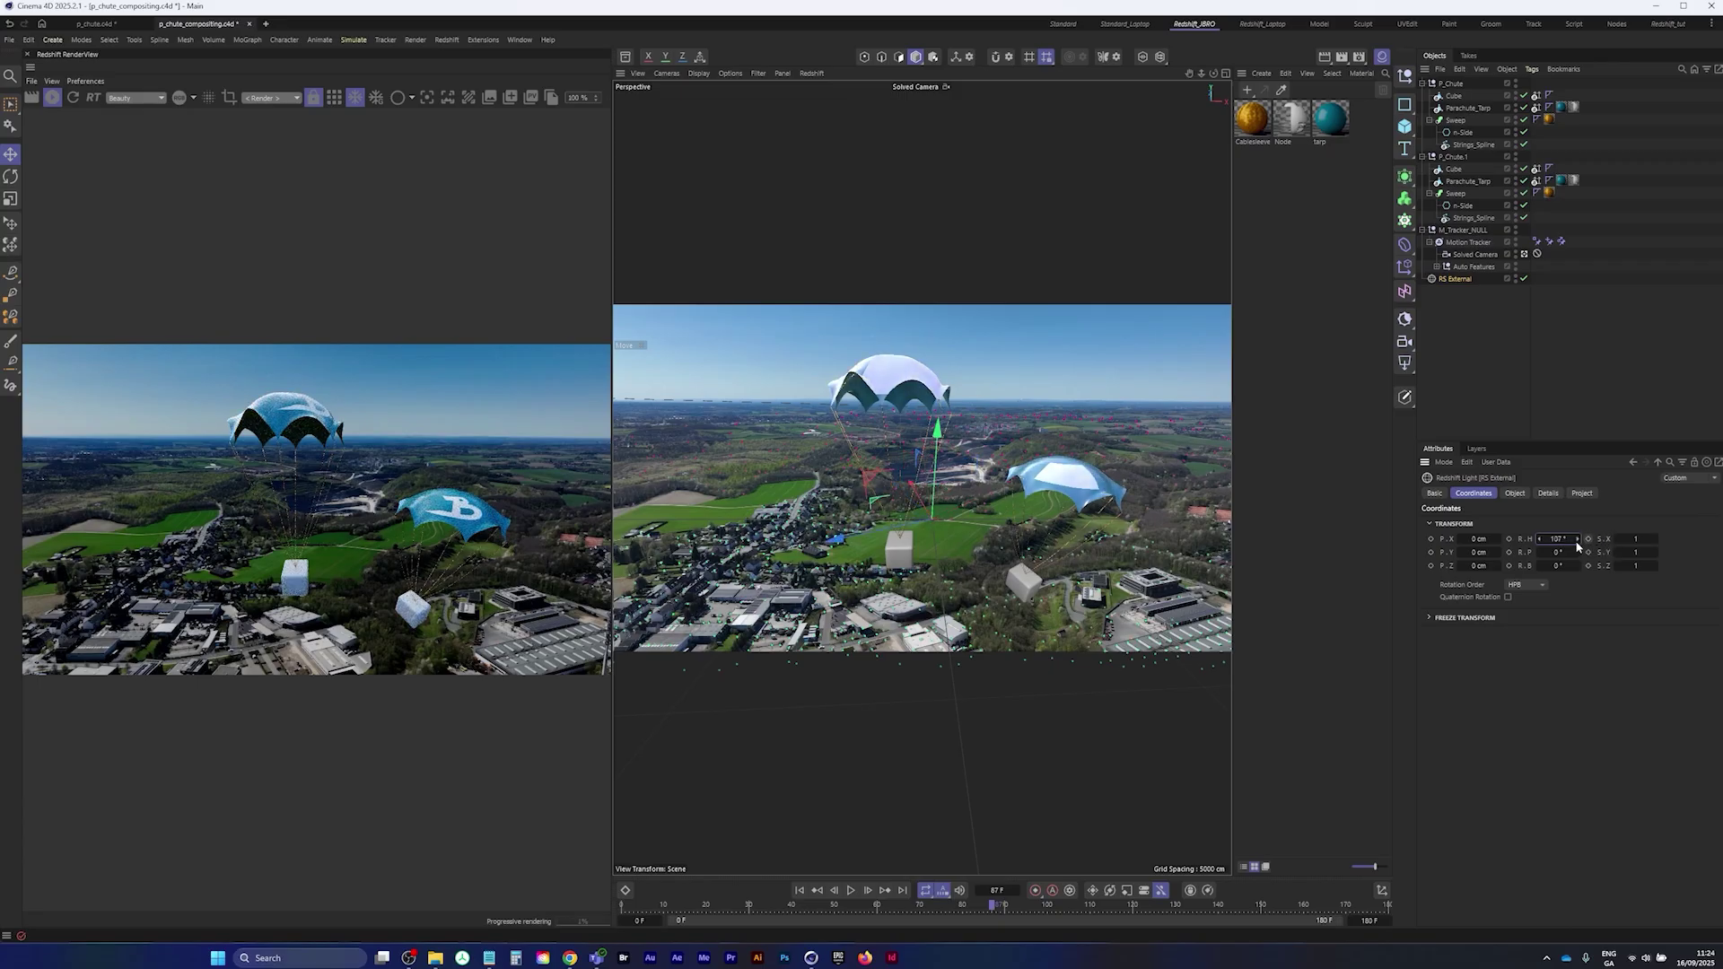
pyautogui.moveTo(1555, 538)
pyautogui.mouseDown()
pyautogui.moveTo(1525, 540)
pyautogui.moveTo(1591, 539)
pyautogui.mouseUp()
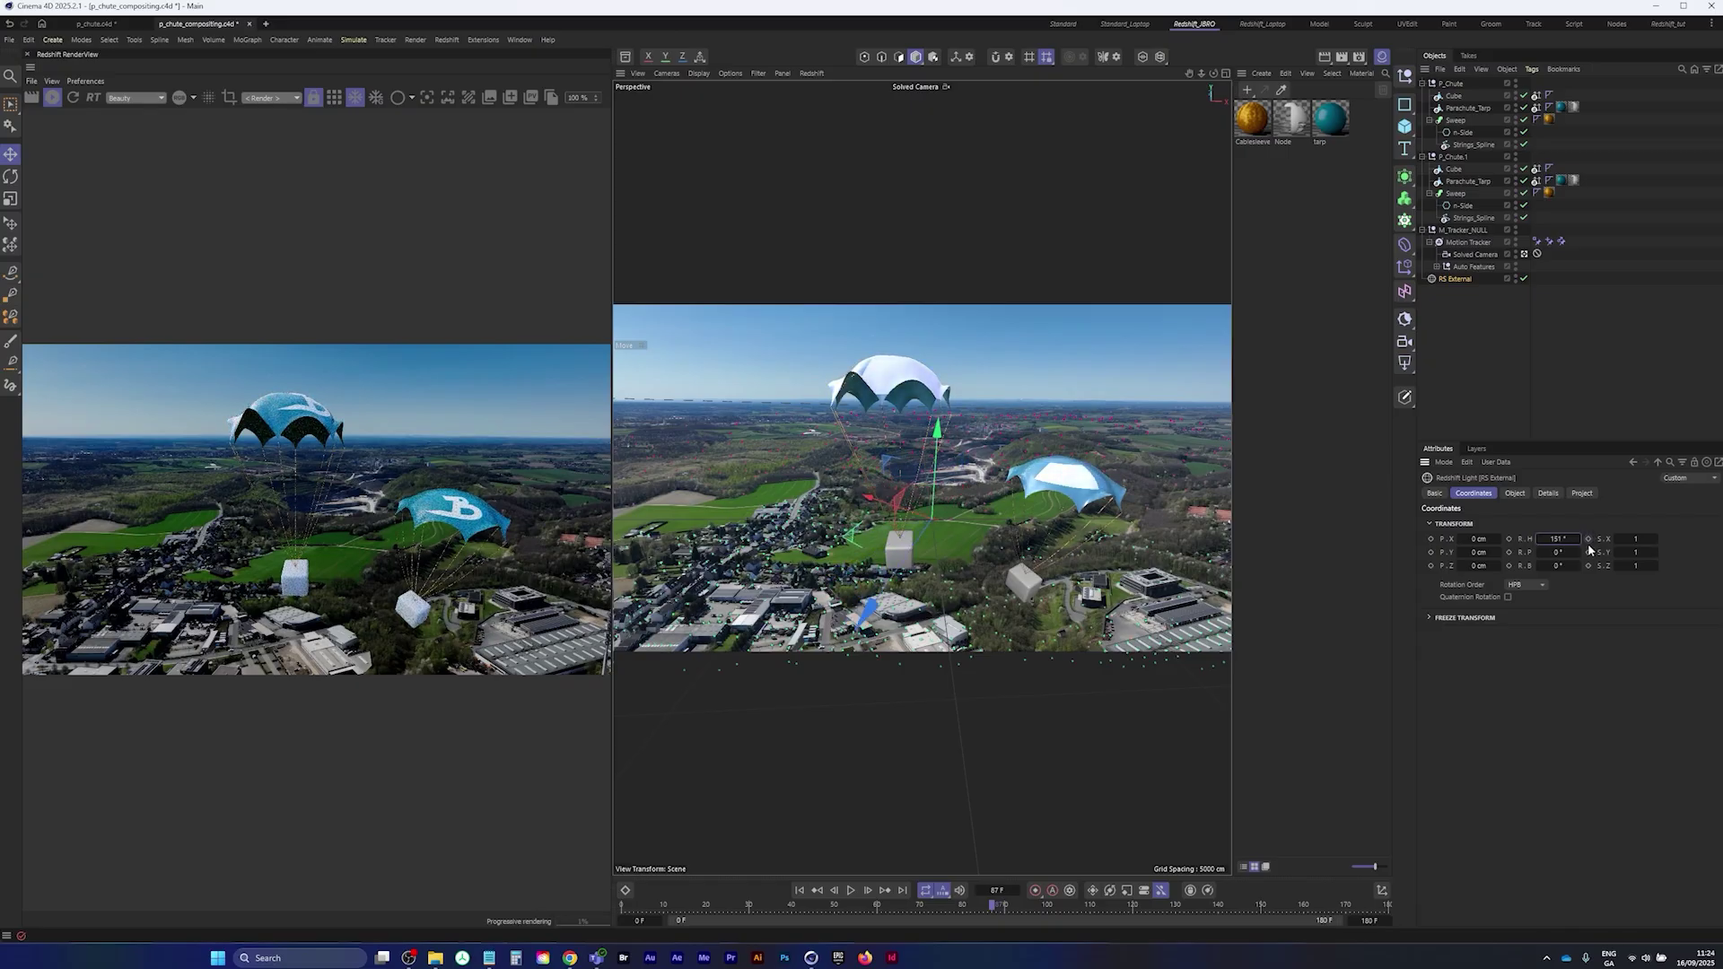
# - Tilt the RS External light to a bank of about -32°, keeping its pitch at 0°, and deselect it
pyautogui.moveTo(1552, 552)
pyautogui.mouseDown()
pyautogui.moveTo(1575, 566)
pyautogui.moveTo(1537, 569)
pyautogui.moveTo(1555, 567)
pyautogui.mouseUp()
pyautogui.hotkey('ctrl', 'z')
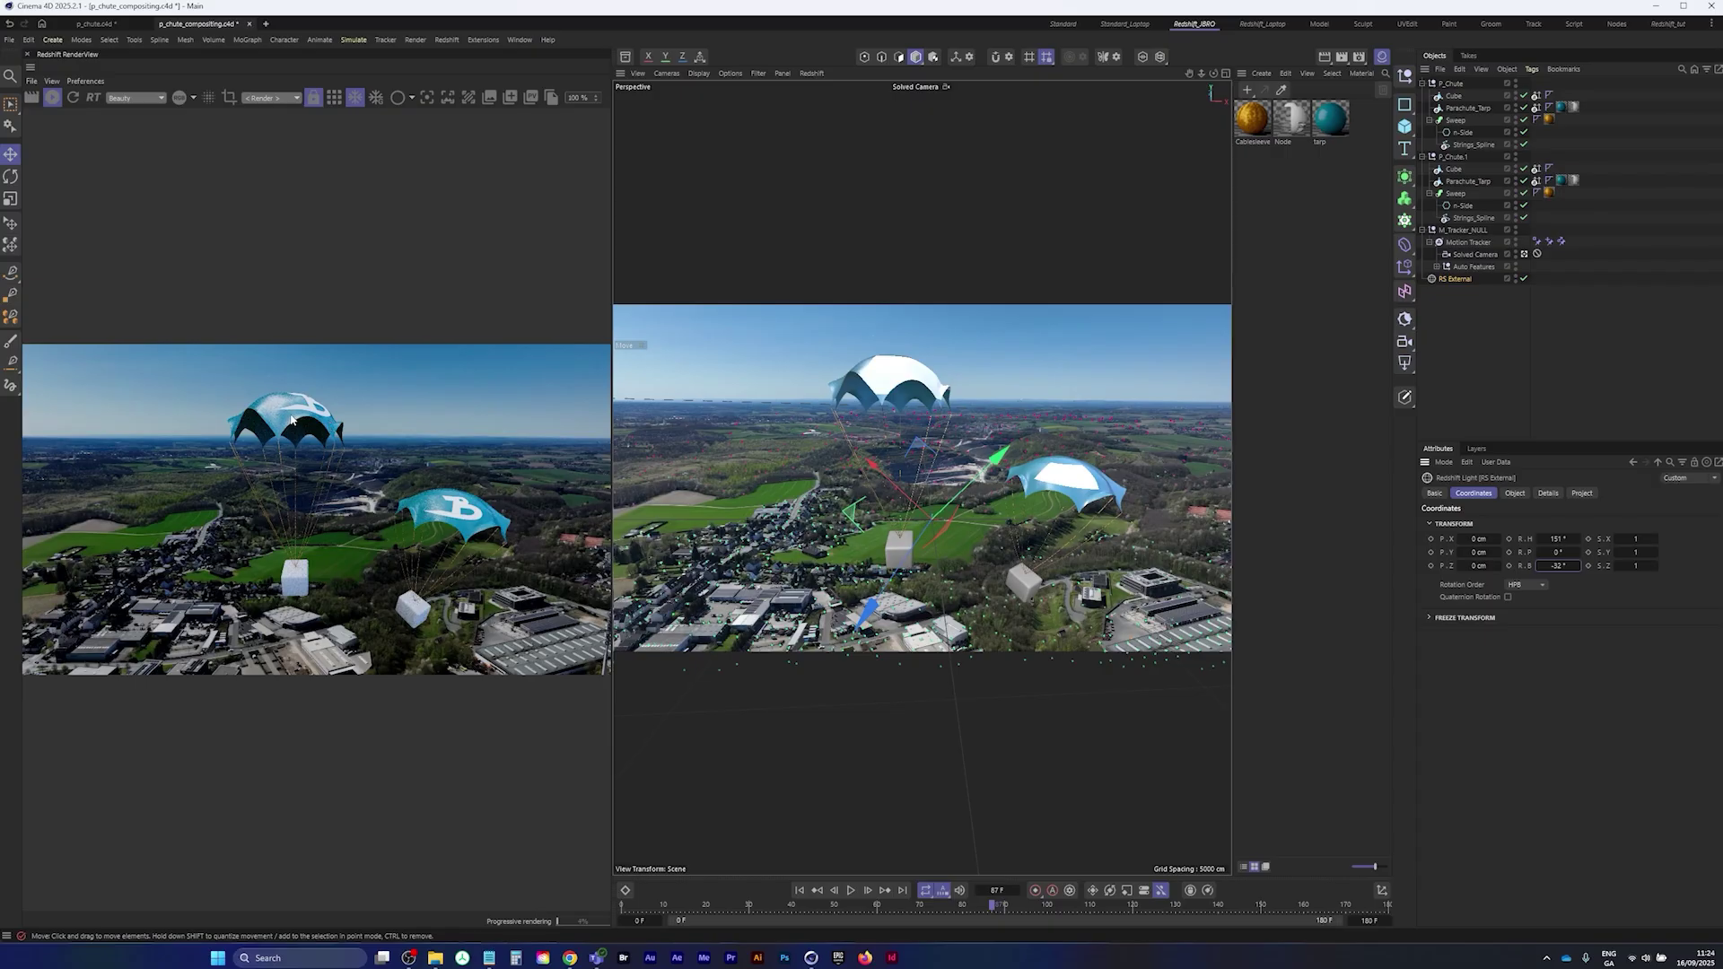
pyautogui.click(1486, 325)
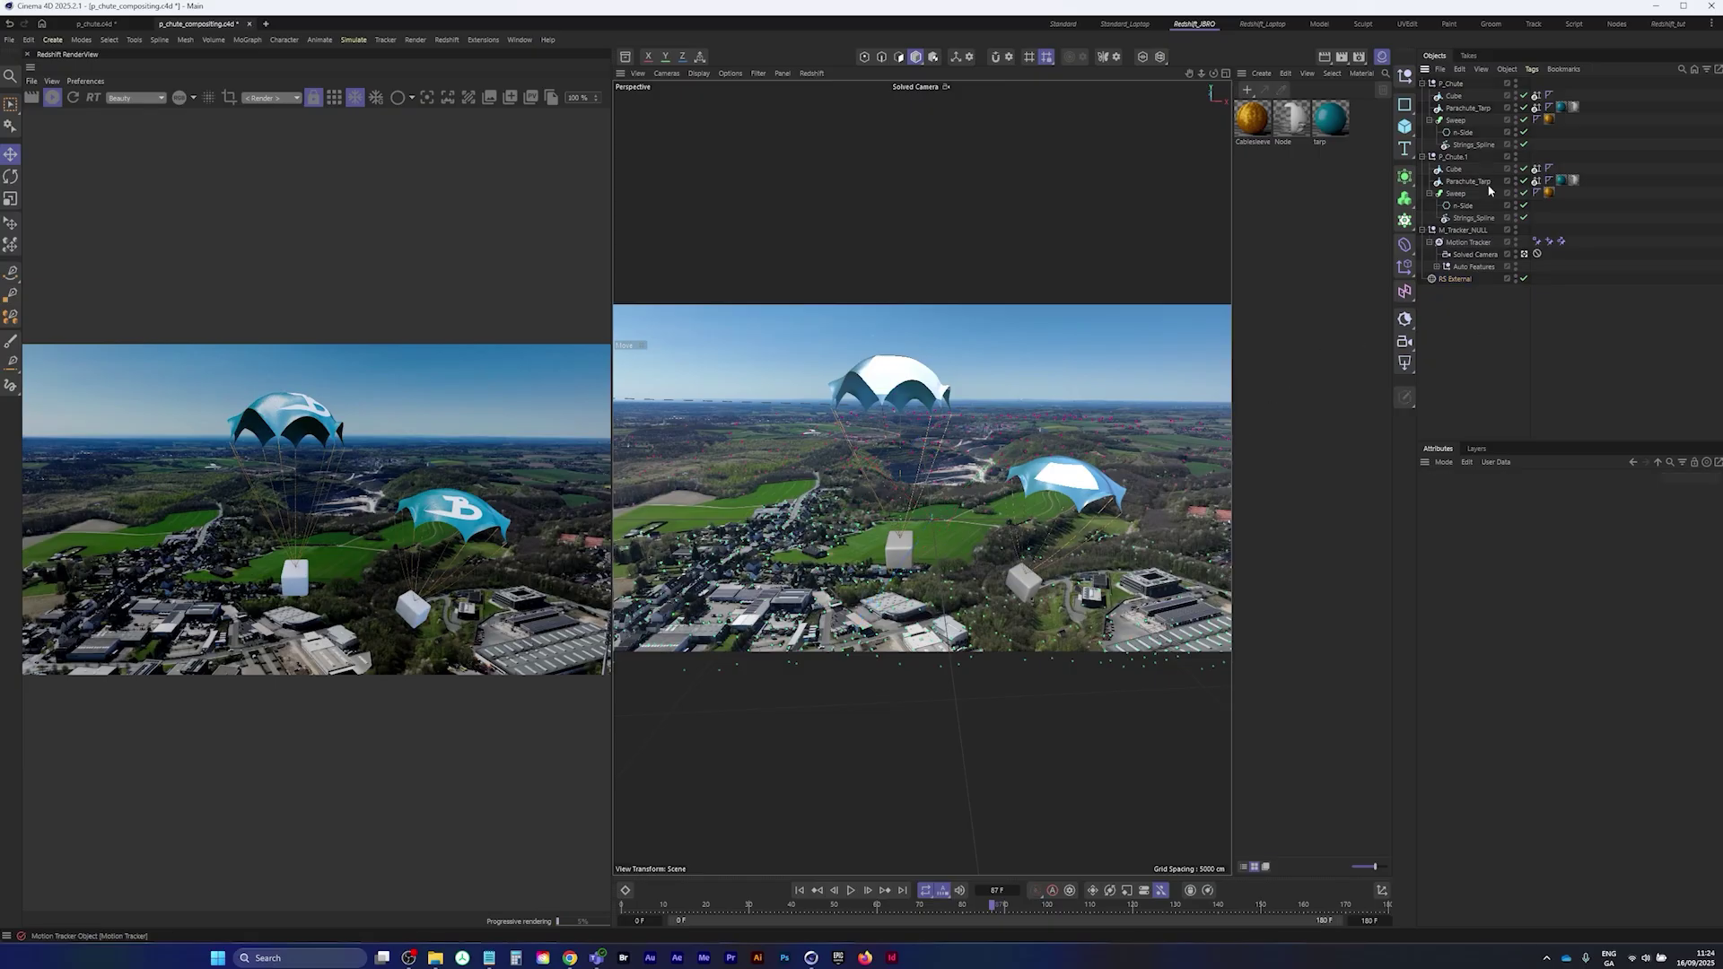
# - Duplicate the P_Chute group, place the copy farther away on the opposite side of the original parachute, and rotate it to a different heading
pyautogui.click(1452, 84)
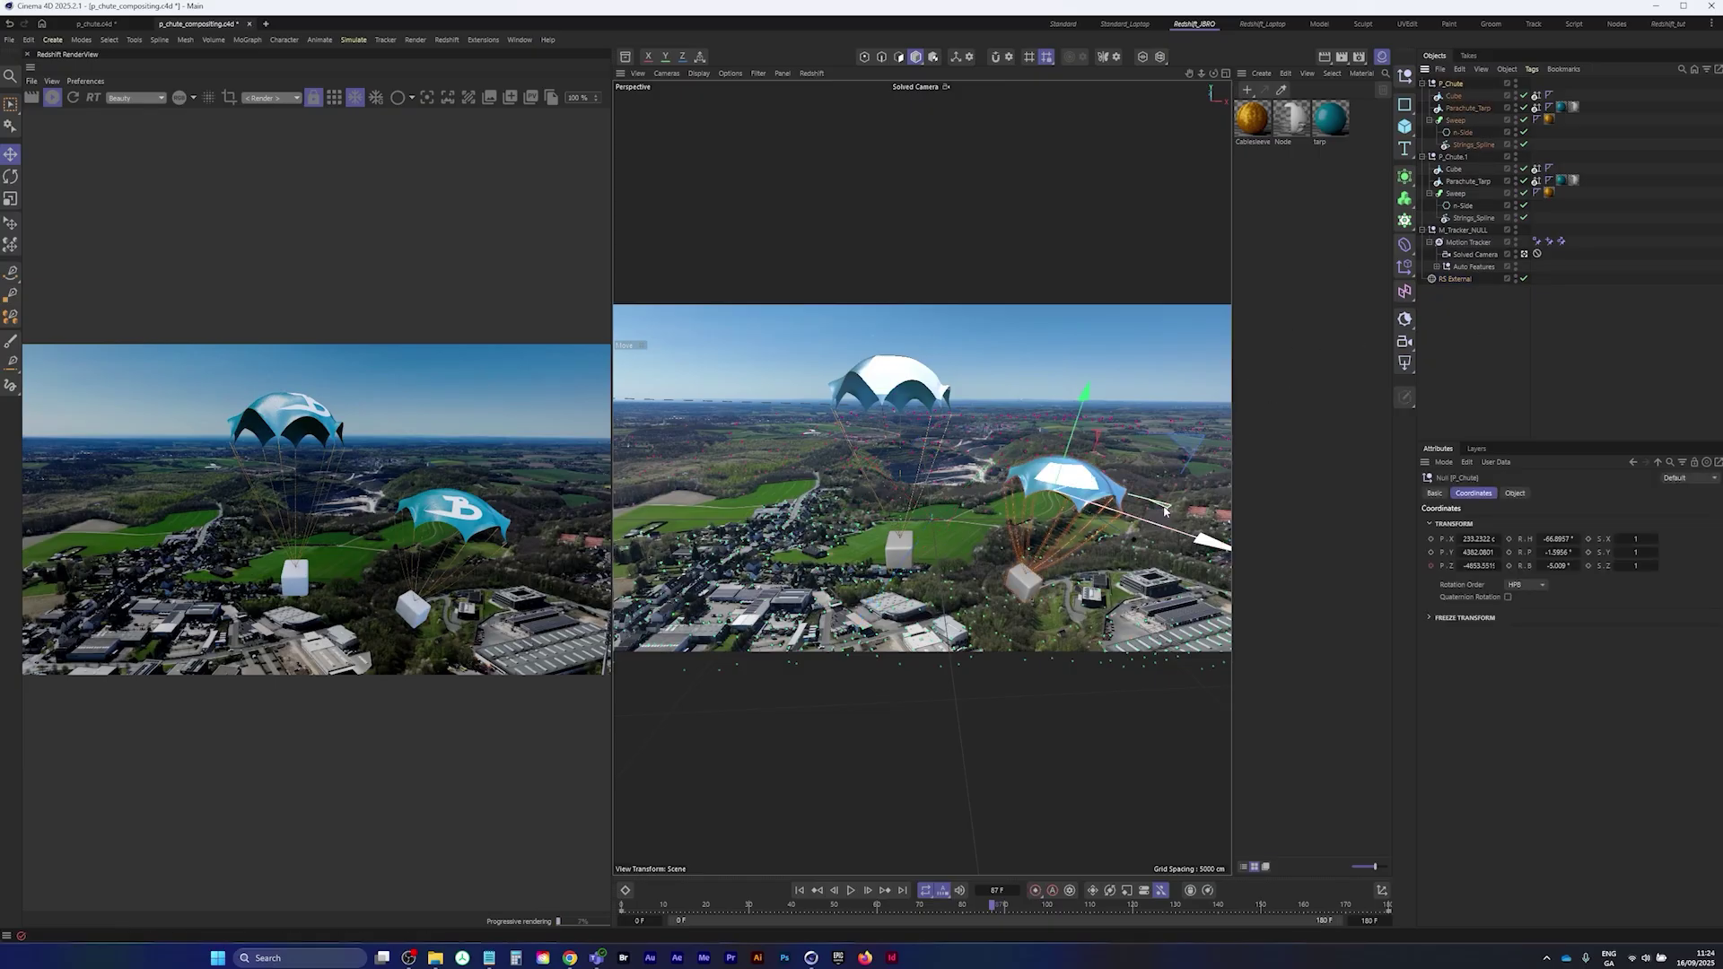
pyautogui.keyDown('ctrl'); pyautogui.moveTo(1217, 550); pyautogui.dragTo(774, 480); pyautogui.keyUp('ctrl')
pyautogui.press('r')
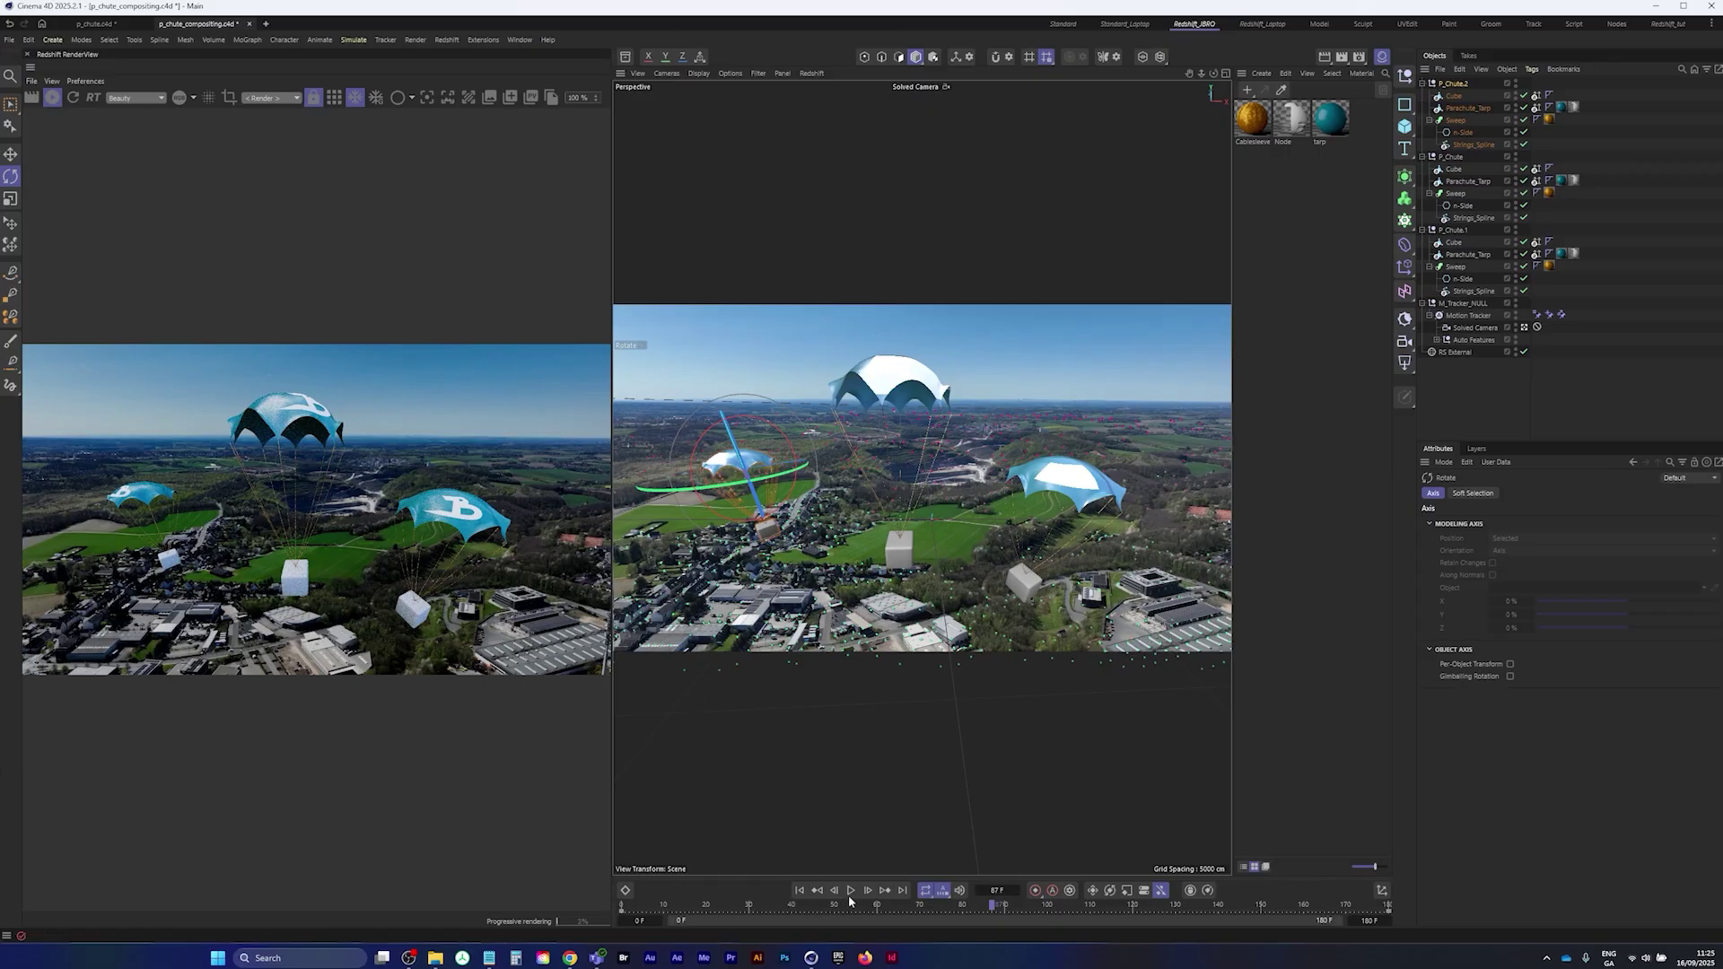
# - Stop the live render, play the three-parachute animation in the viewport, and return to the first frame
pyautogui.click(52, 98)
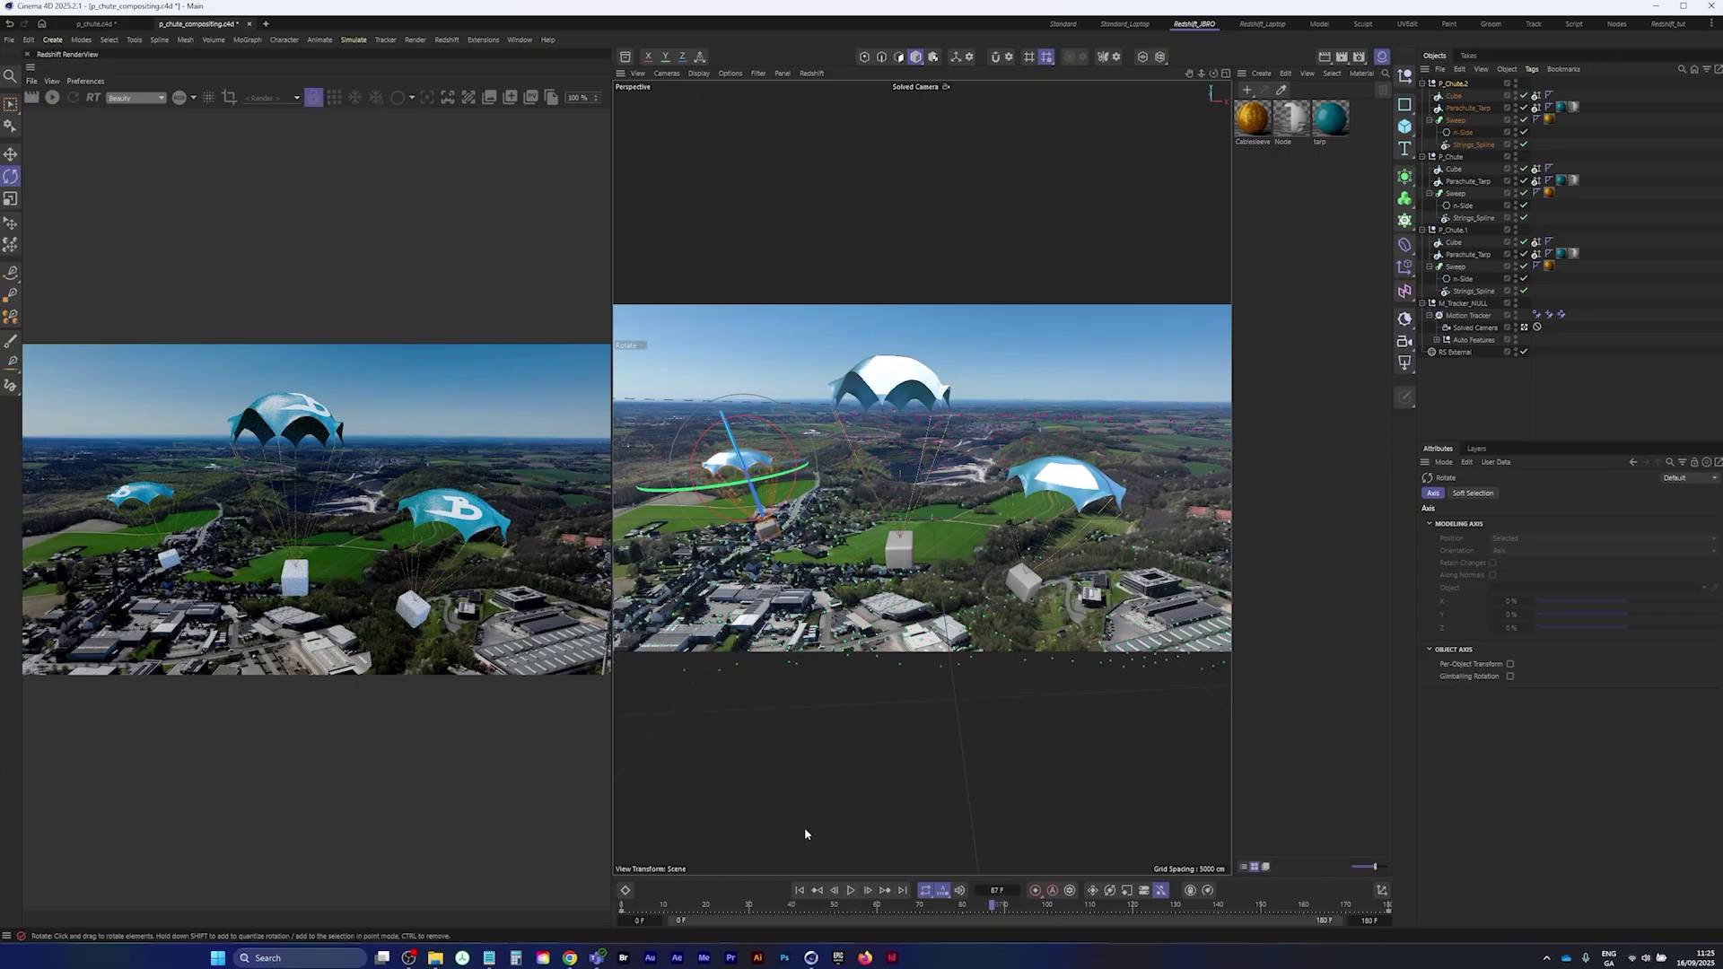
pyautogui.click(851, 890)
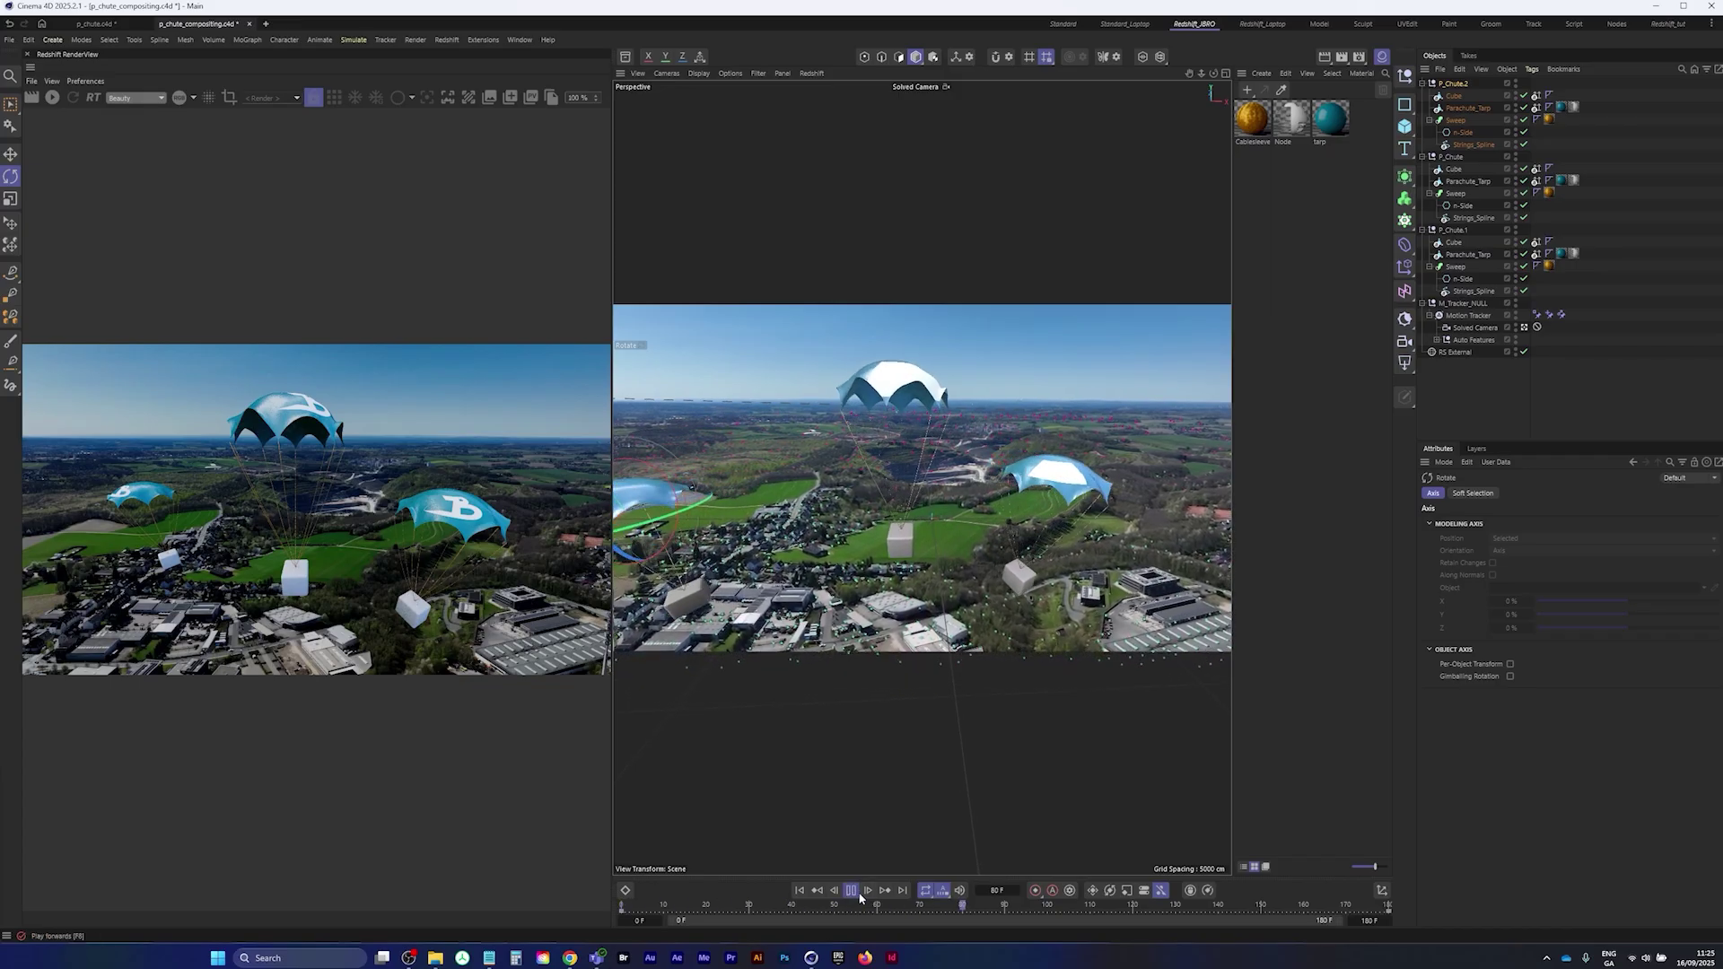
pyautogui.click(855, 894)
pyautogui.click(800, 891)
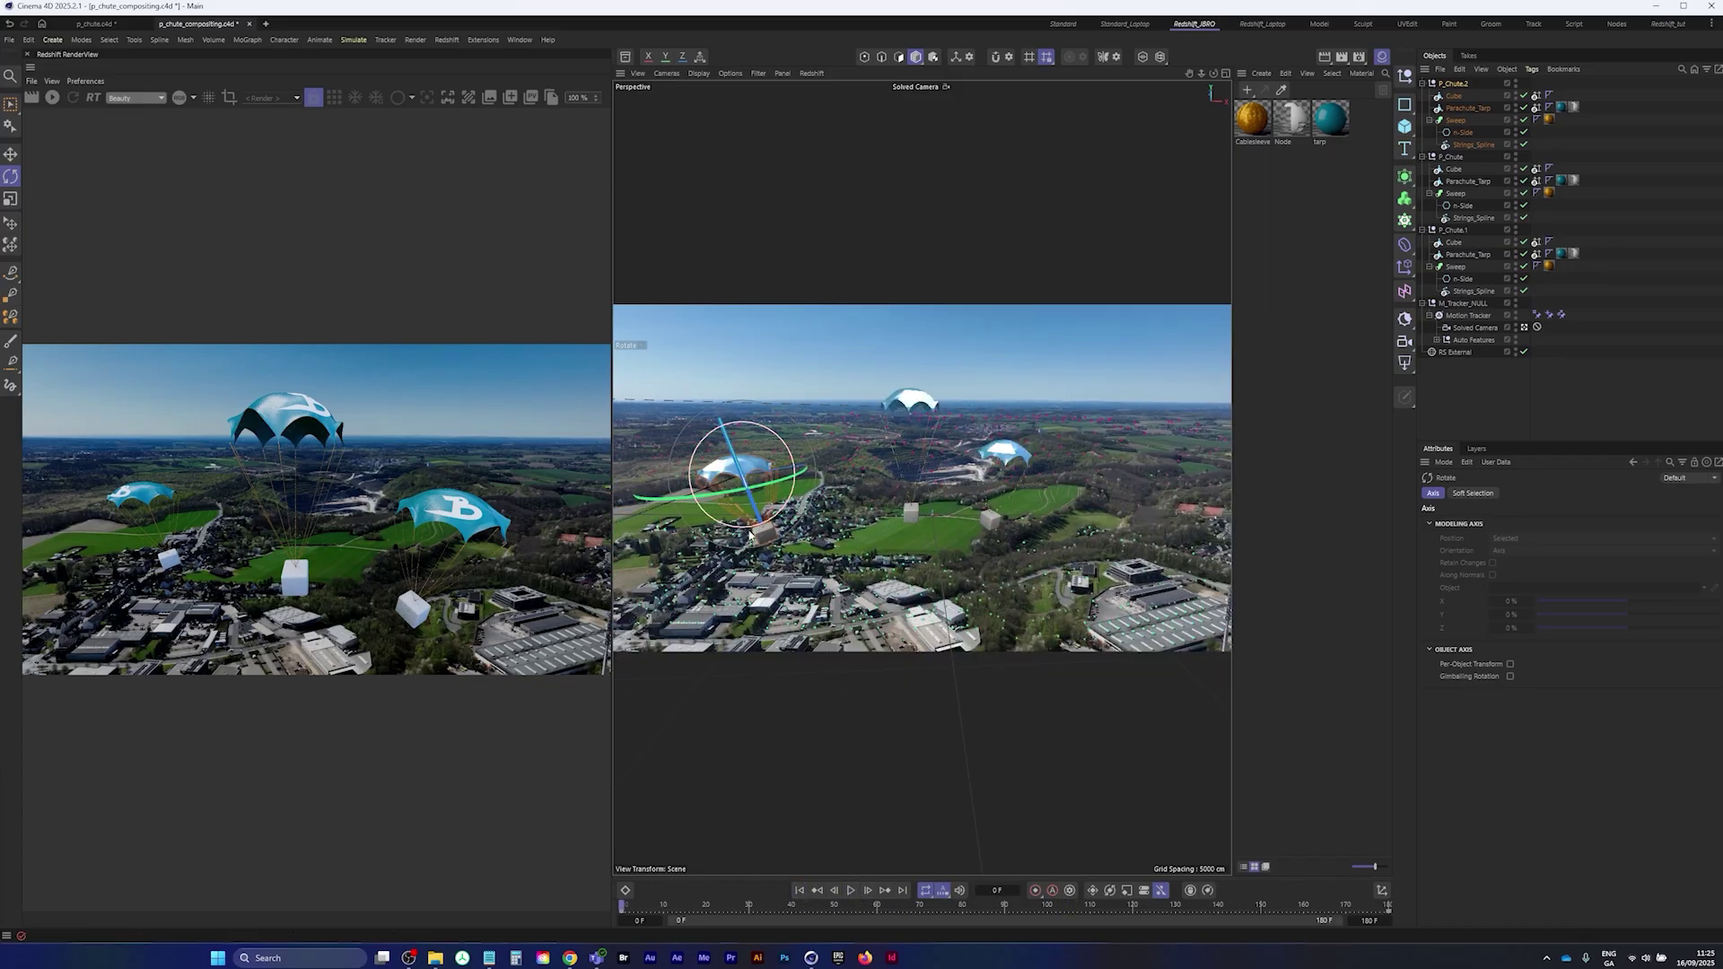
# - Adjust the Alembic animation offset of the Cube and Strings_Spline in the P_Chute.2 group, and deselect them
pyautogui.click(1456, 96)
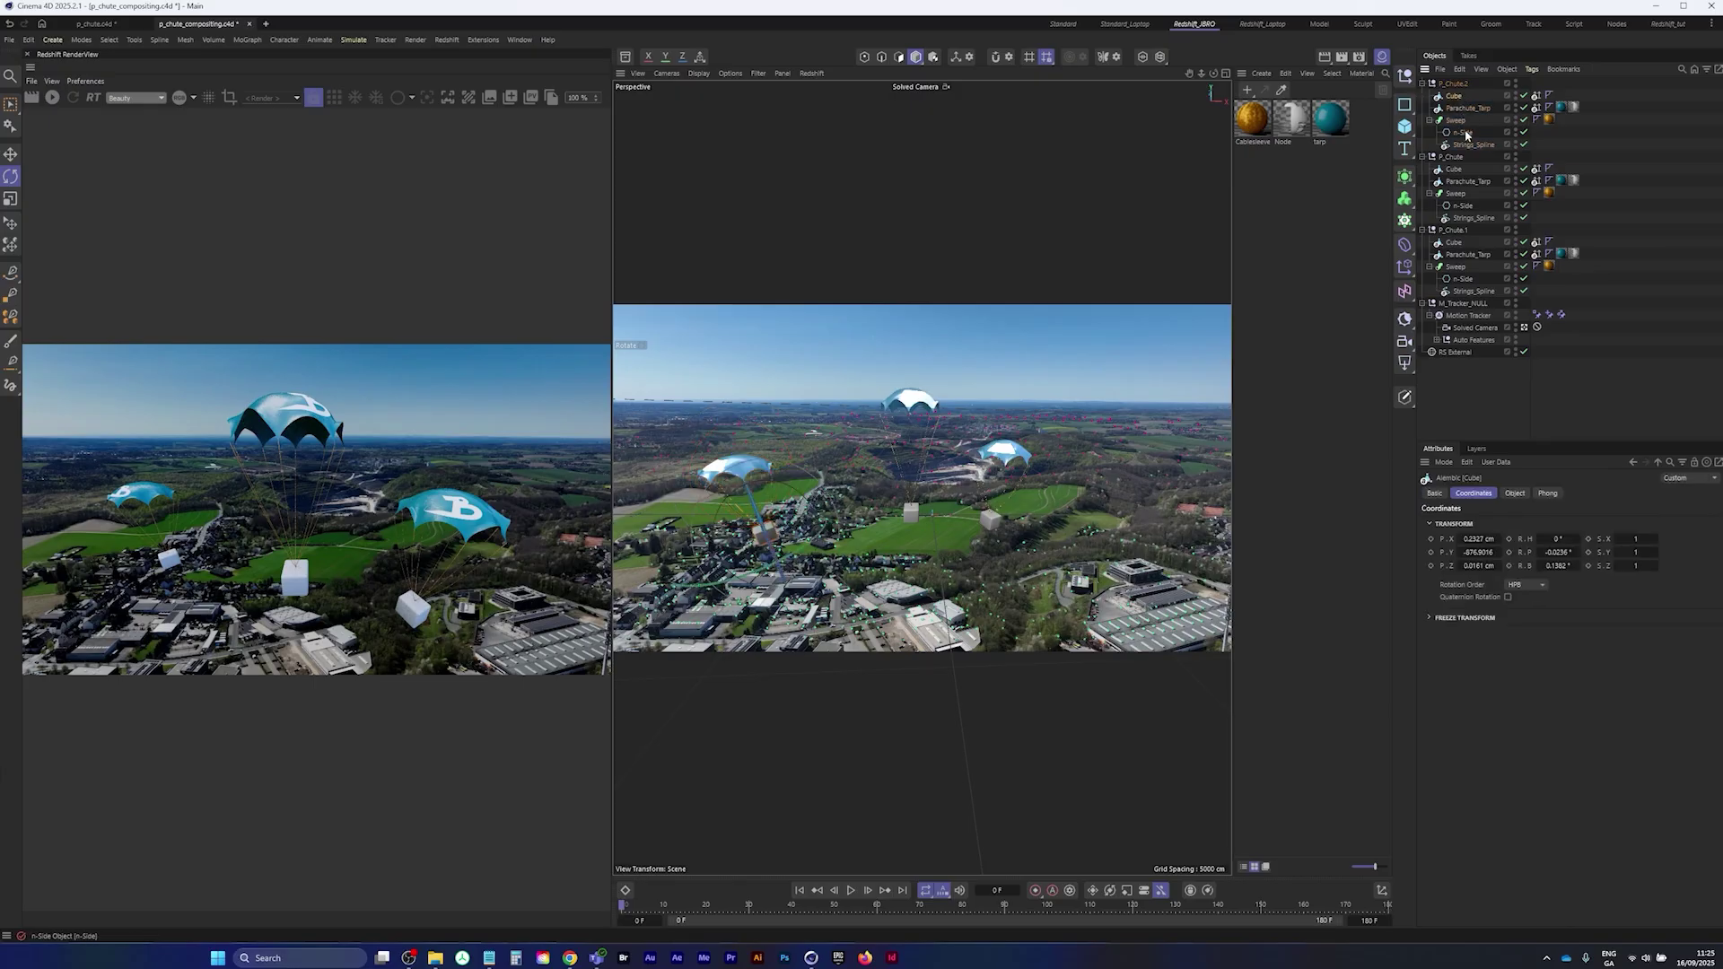
pyautogui.keyDown('ctrl'); pyautogui.click(1472, 145); pyautogui.keyUp('ctrl')
pyautogui.click(1515, 494)
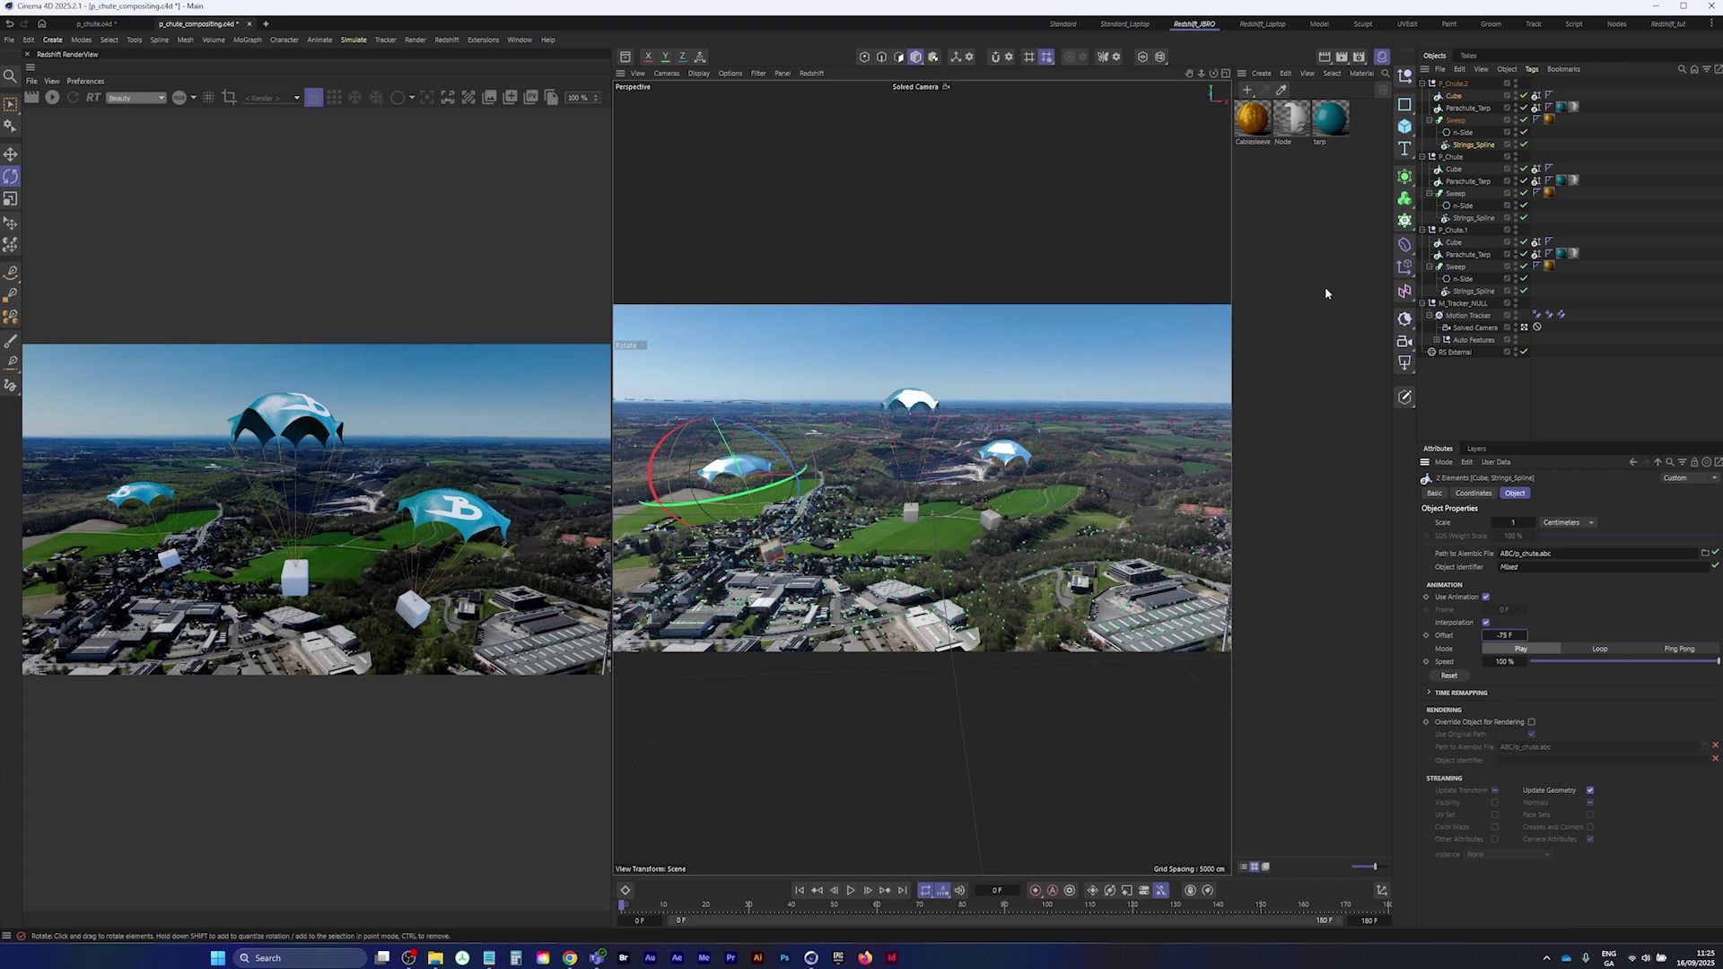
pyautogui.click(1486, 401)
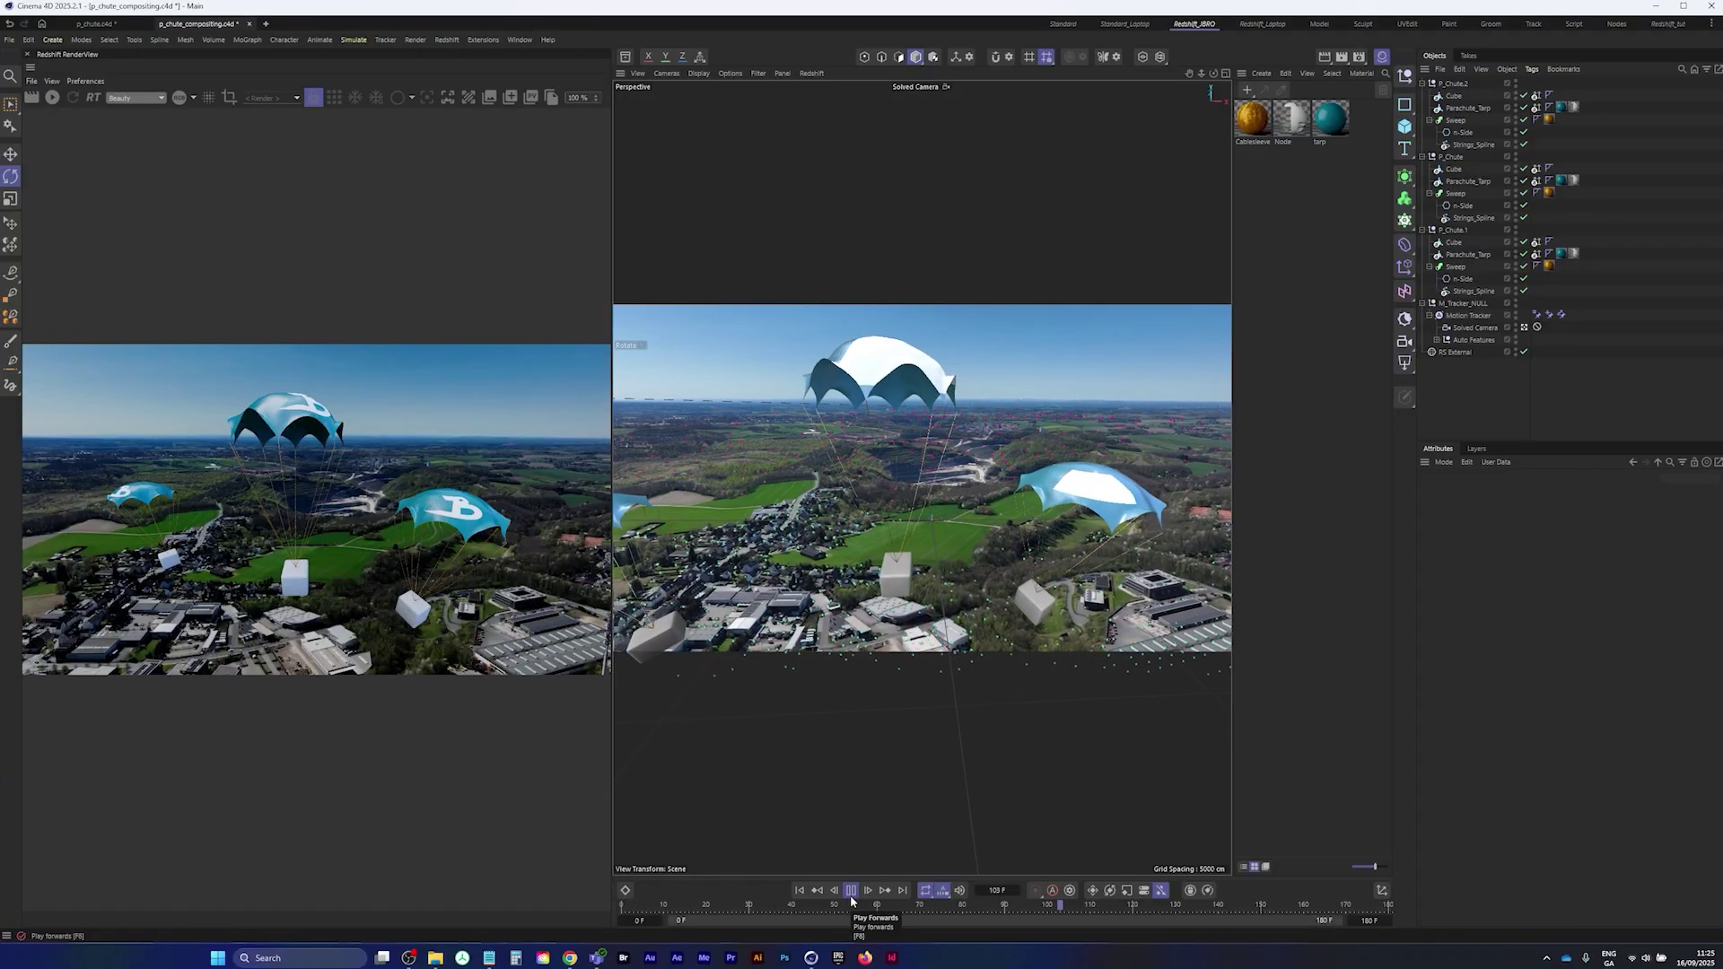
# - Replay the animation from the start and scrub to about frame 148 to check how the parachutes approach and overlap
pyautogui.click(851, 896)
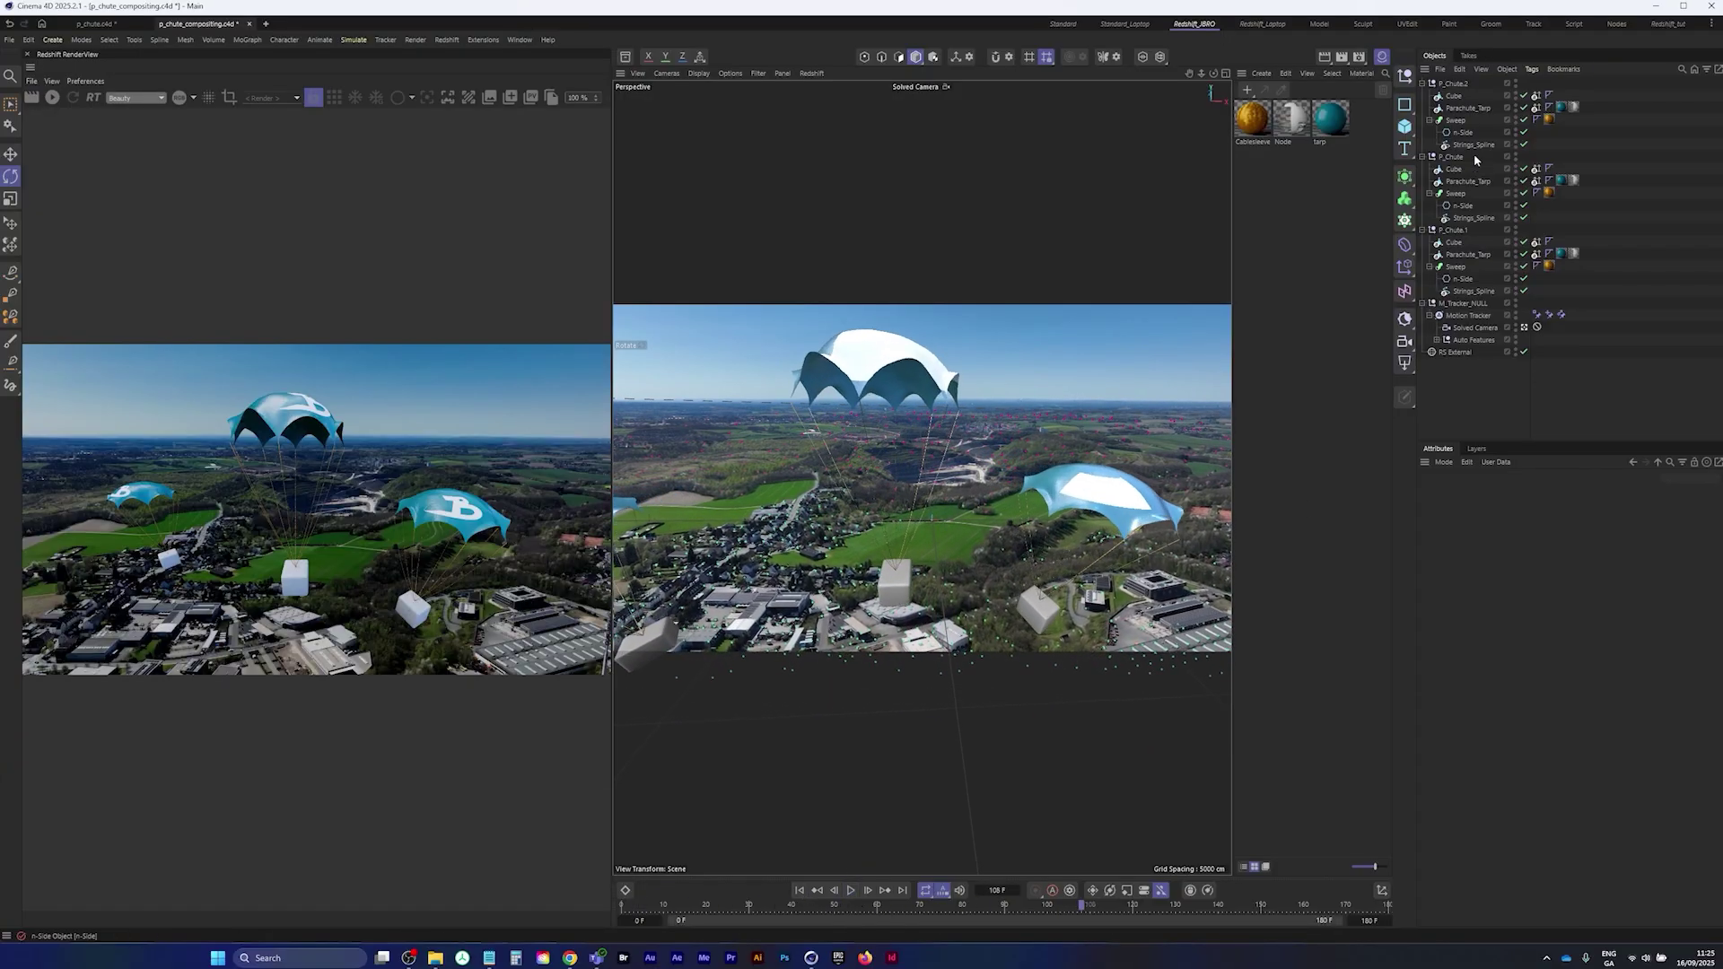
pyautogui.click(1460, 233)
pyautogui.press('space')
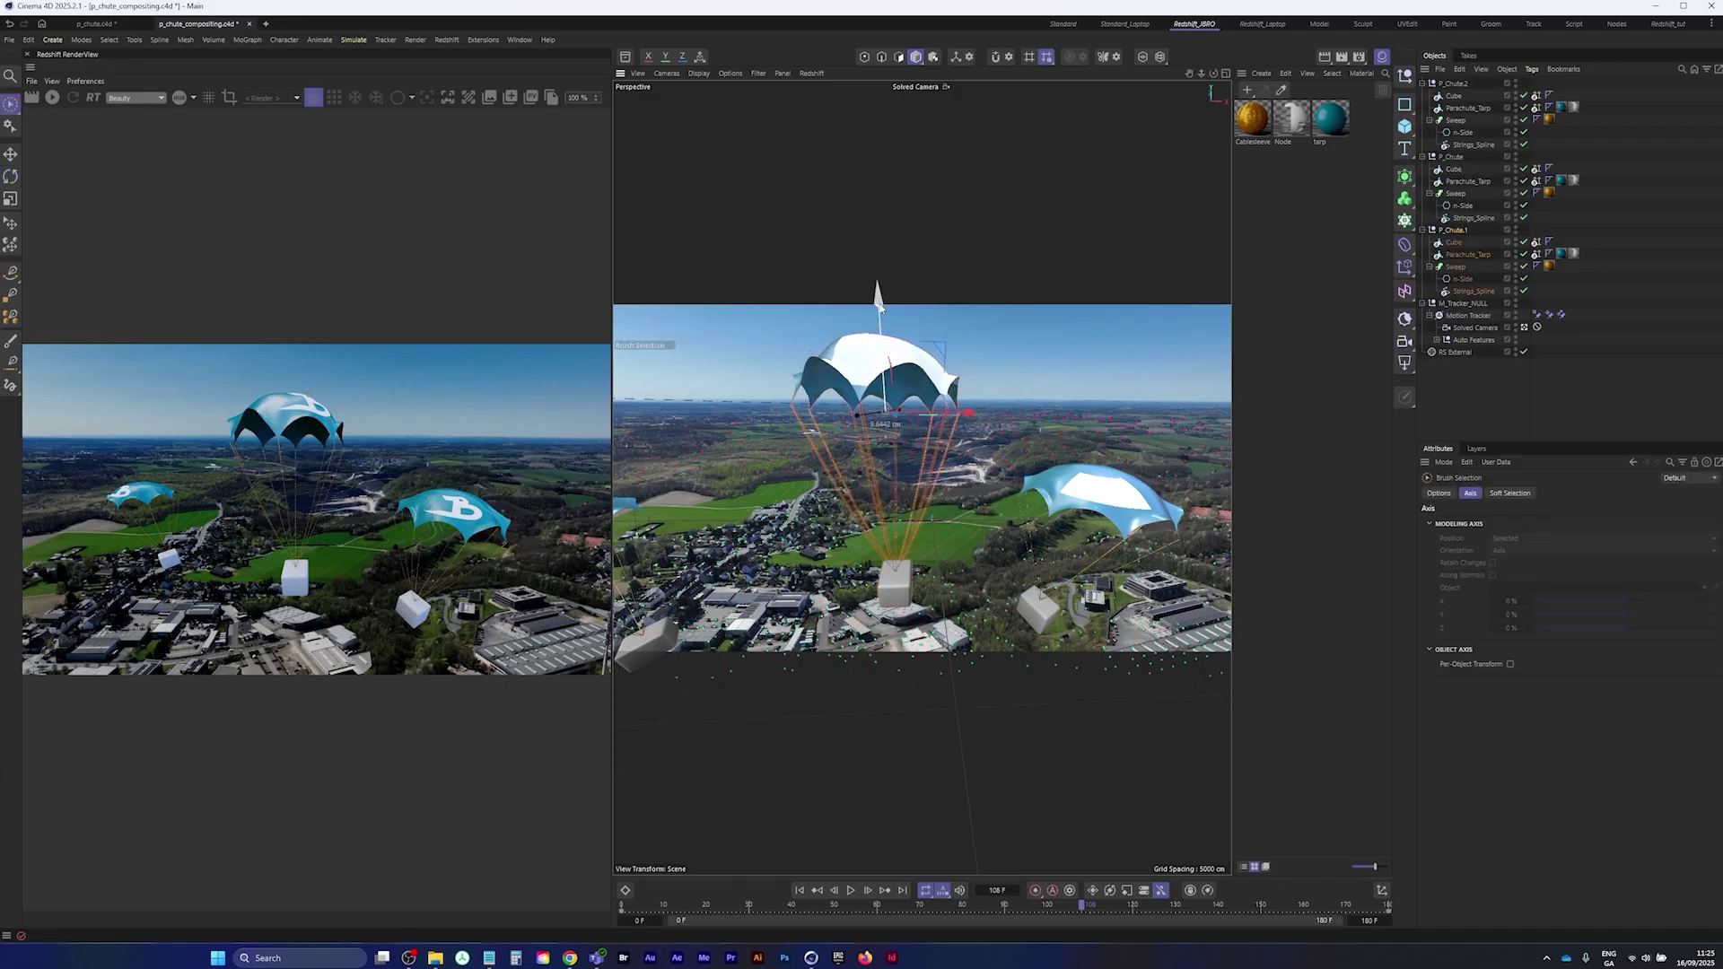
pyautogui.click(799, 893)
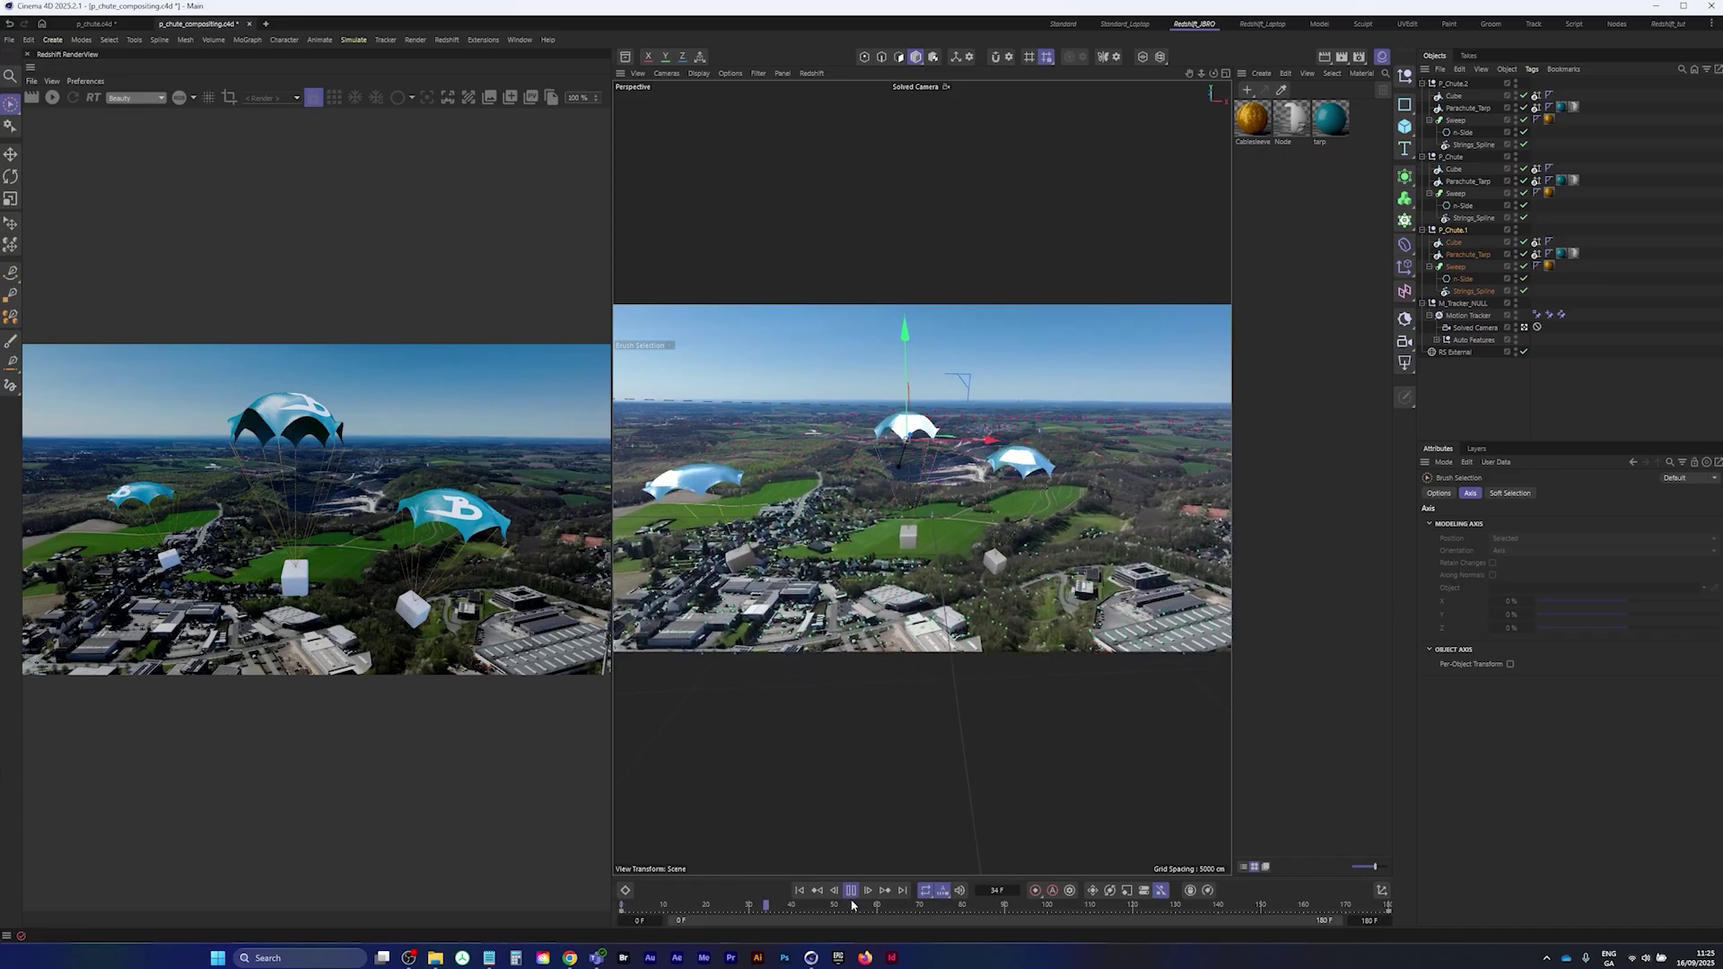
pyautogui.click(1508, 398)
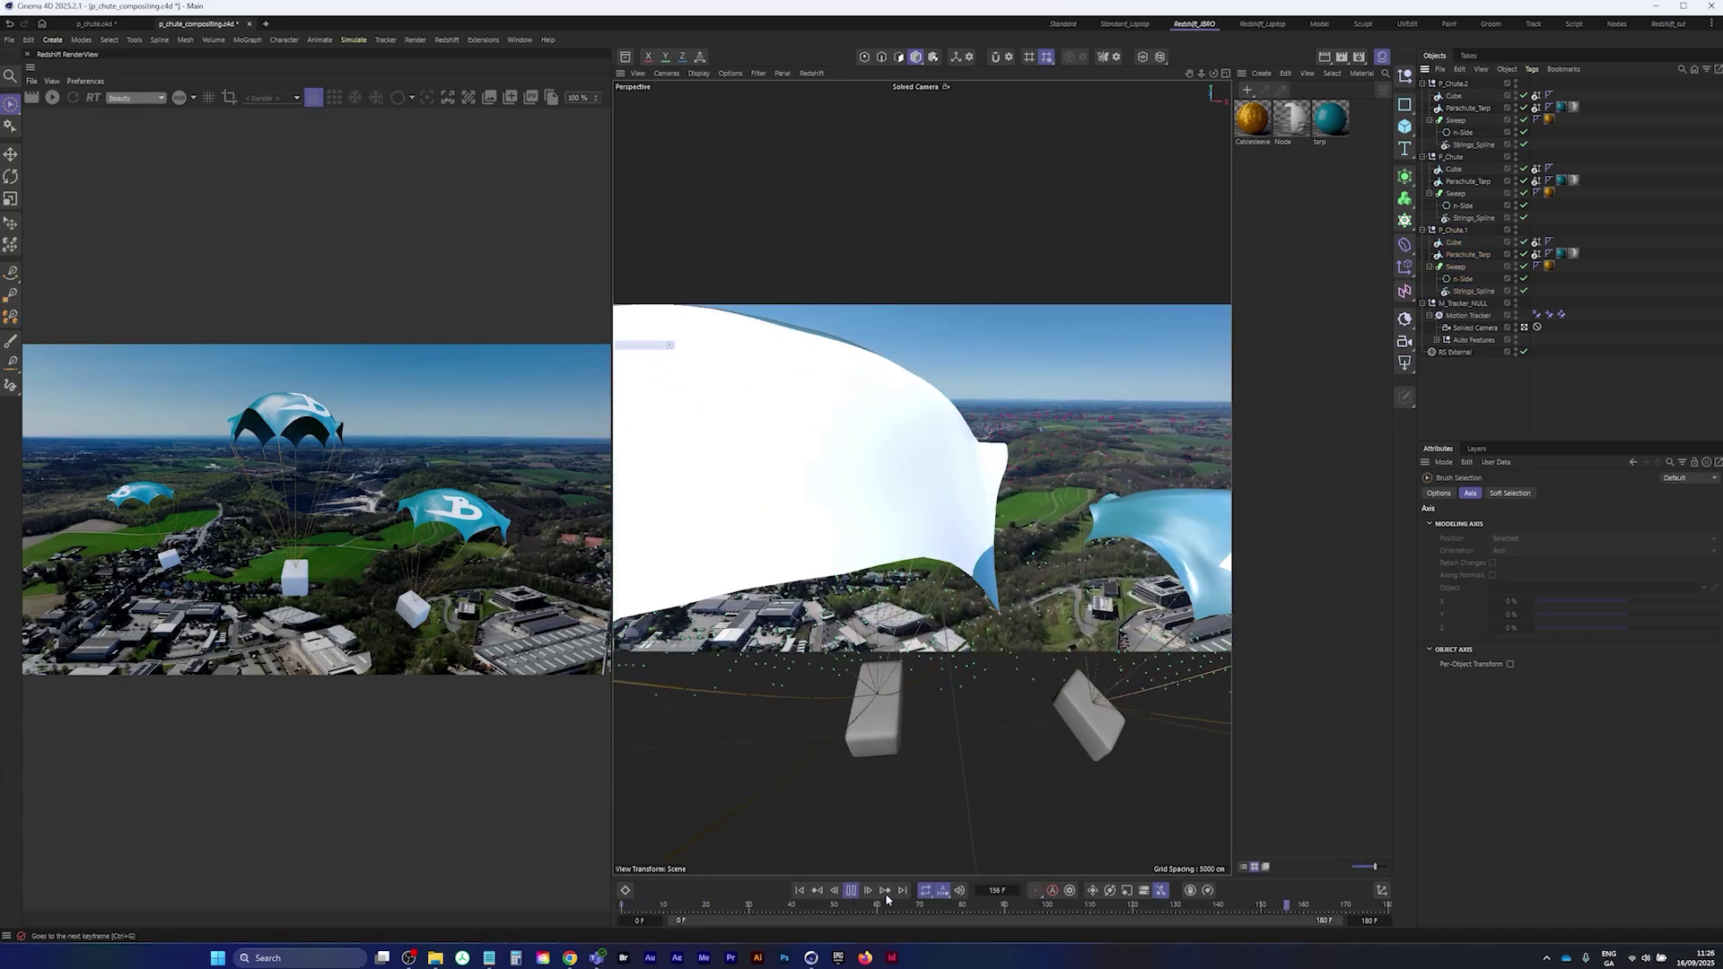
pyautogui.click(850, 893)
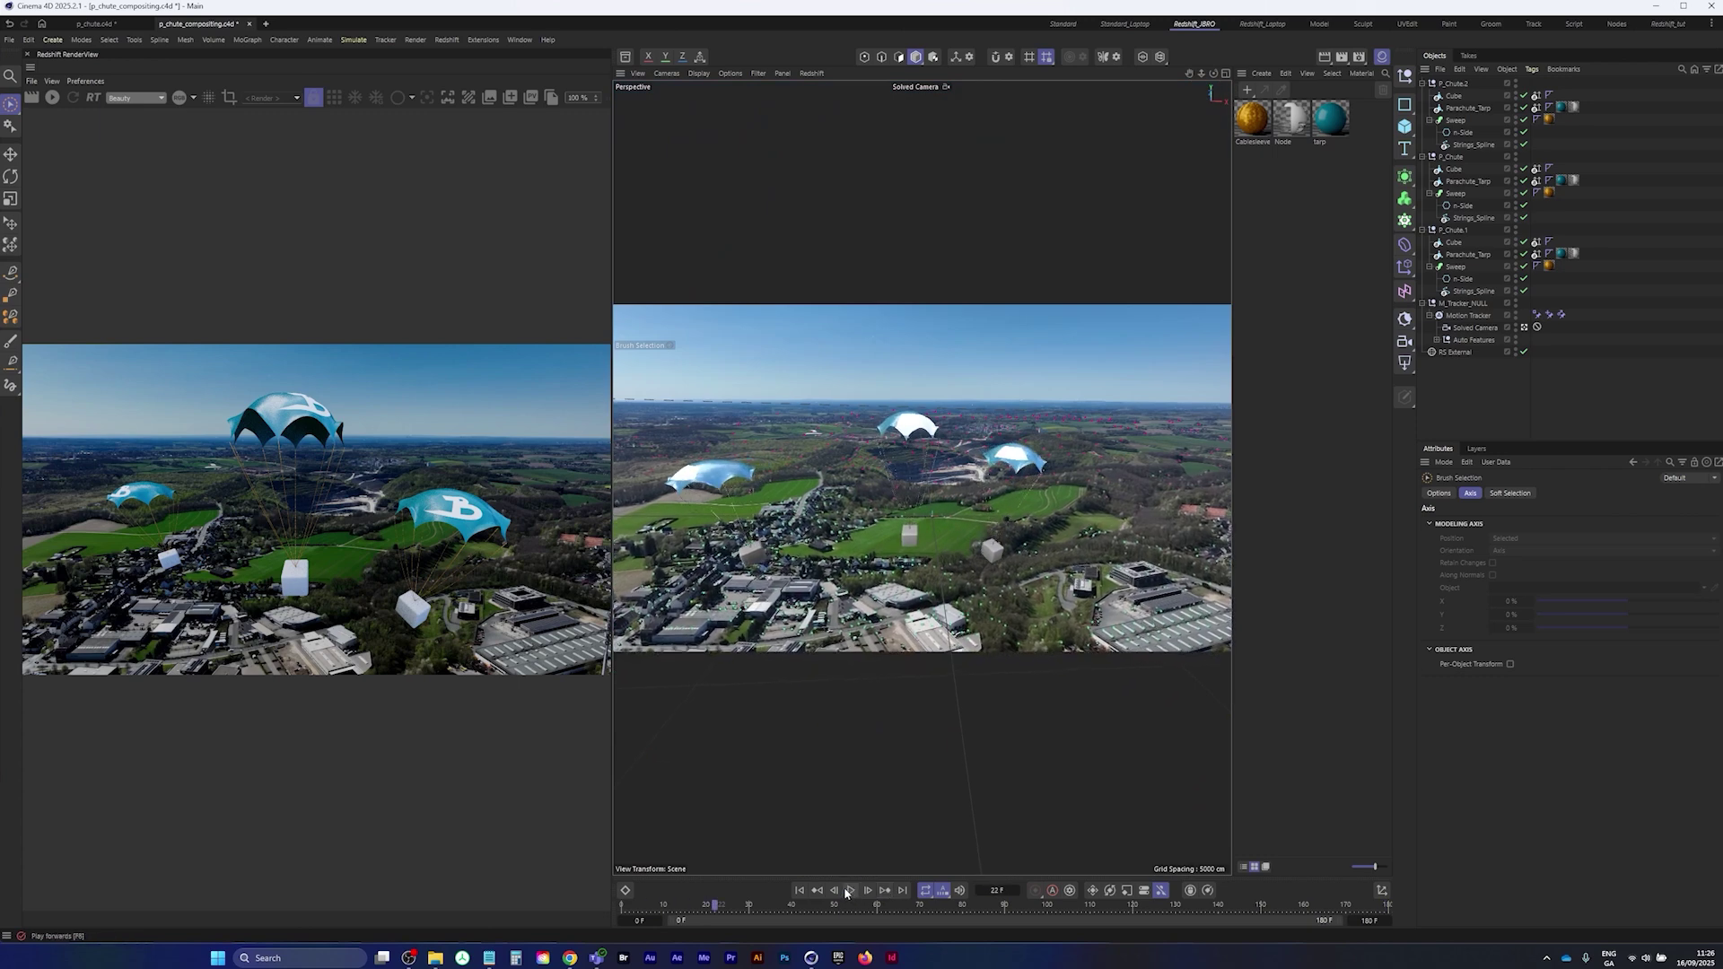
pyautogui.moveTo(739, 914); pyautogui.dragTo(1259, 889)
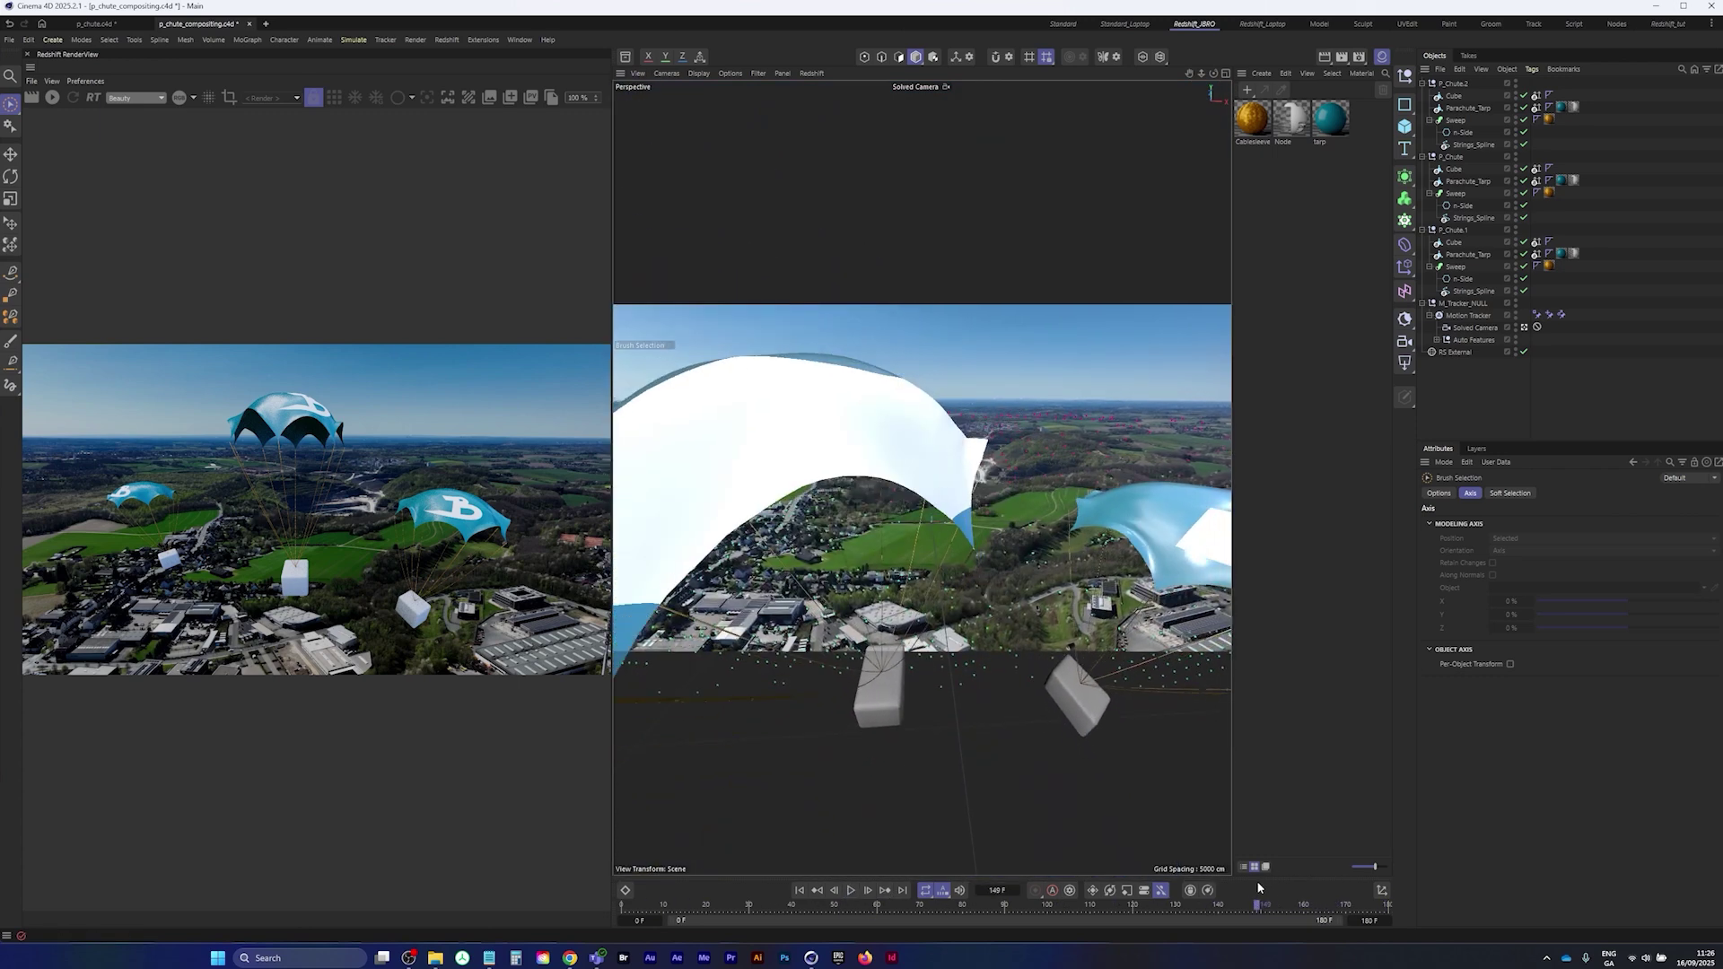
# - Raise the P_Chute.1 parachute at frame 150 and return to the first frame
pyautogui.click(1454, 83)
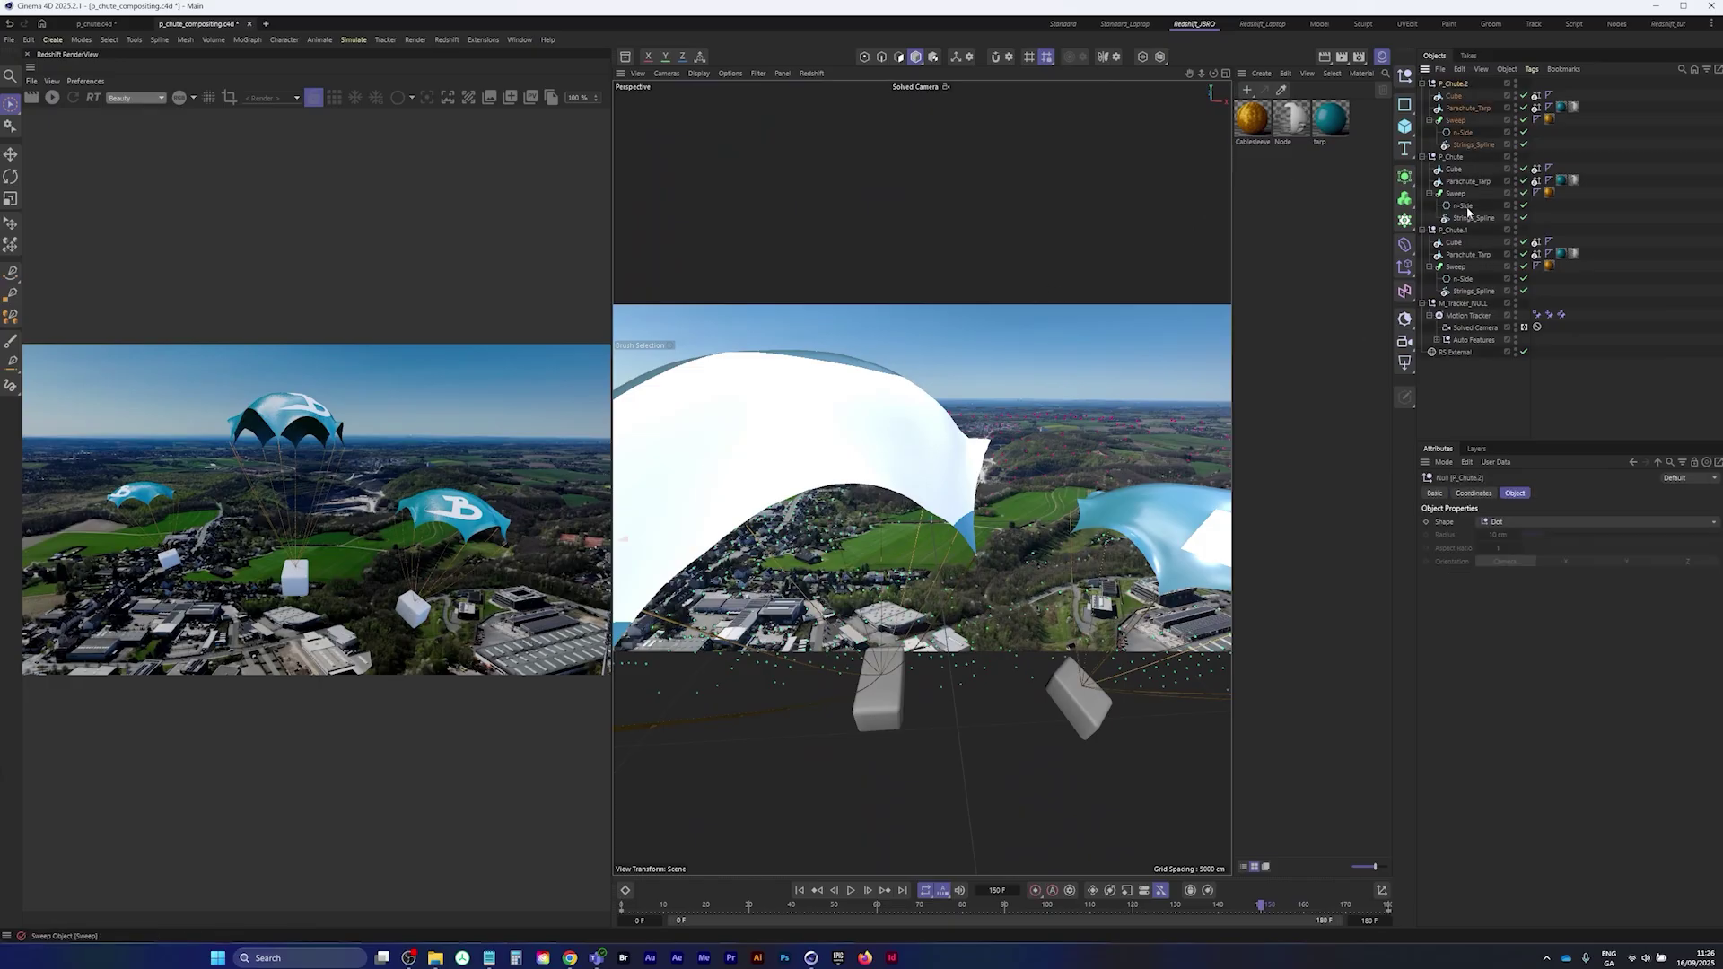
pyautogui.moveTo(833, 386); pyautogui.dragTo(821, 339)
pyautogui.moveTo(1269, 912); pyautogui.dragTo(531, 928)
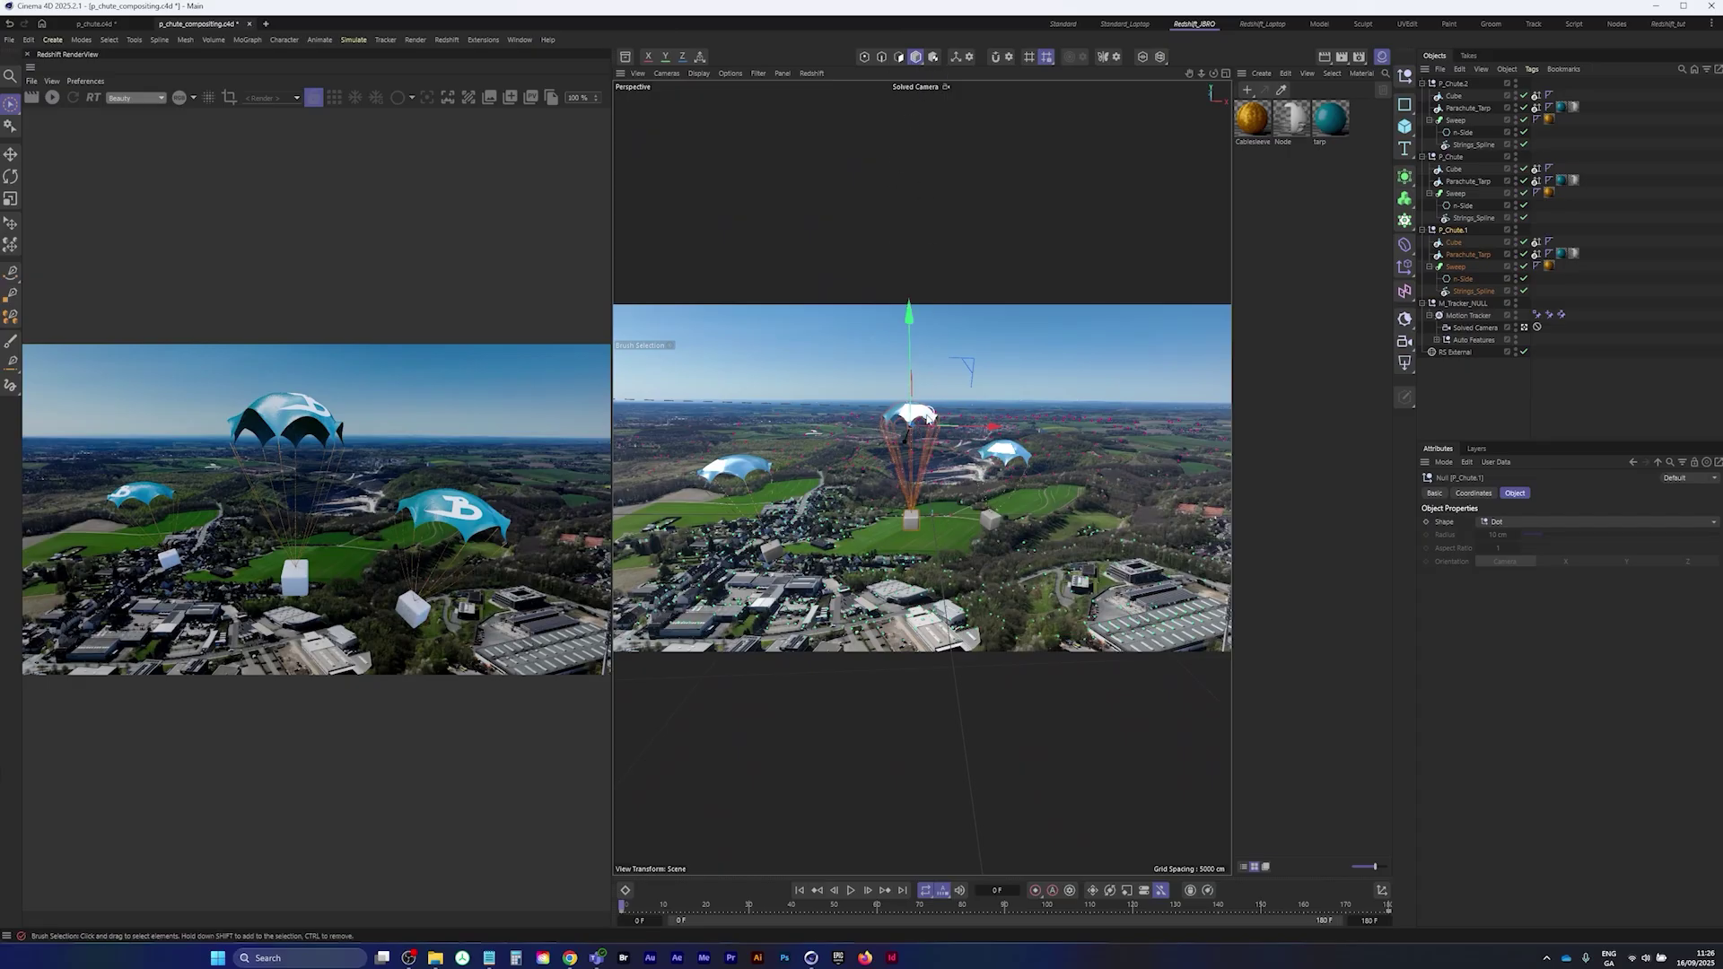
# - At frame 48, move the P_Chute.1 parachute closer to the camera in the Top view, and return to the solved camera view
pyautogui.moveTo(622, 907); pyautogui.dragTo(826, 889)
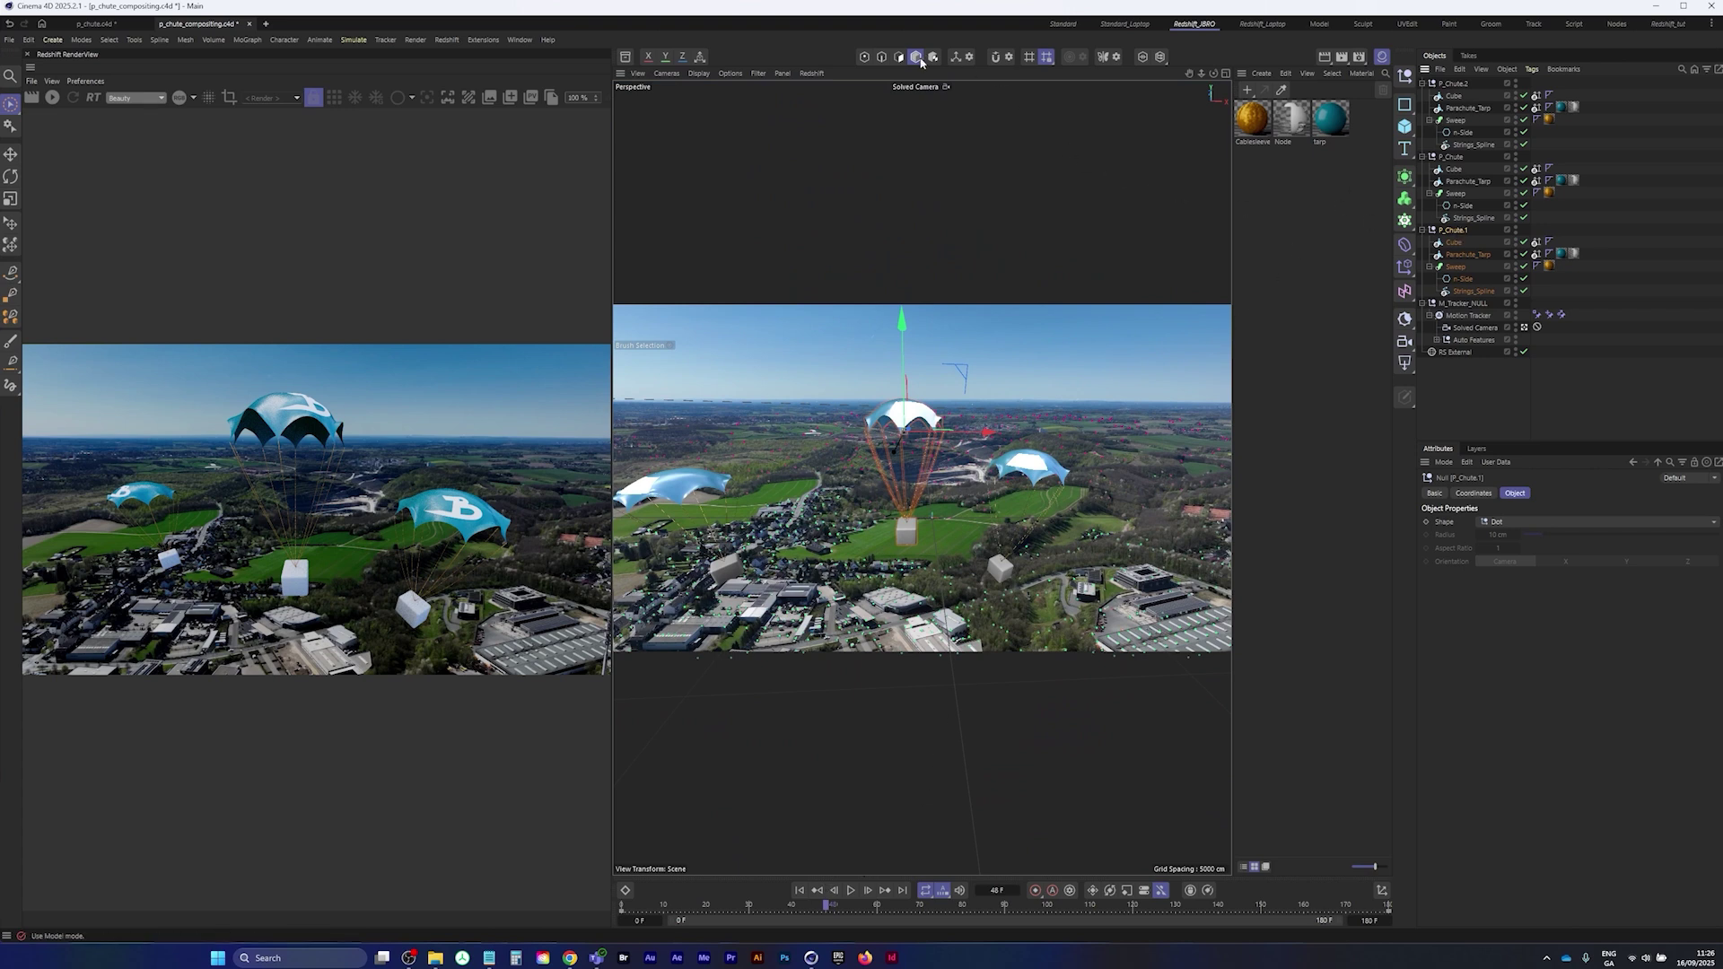
pyautogui.moveTo(917, 61); pyautogui.dragTo(968, 123)
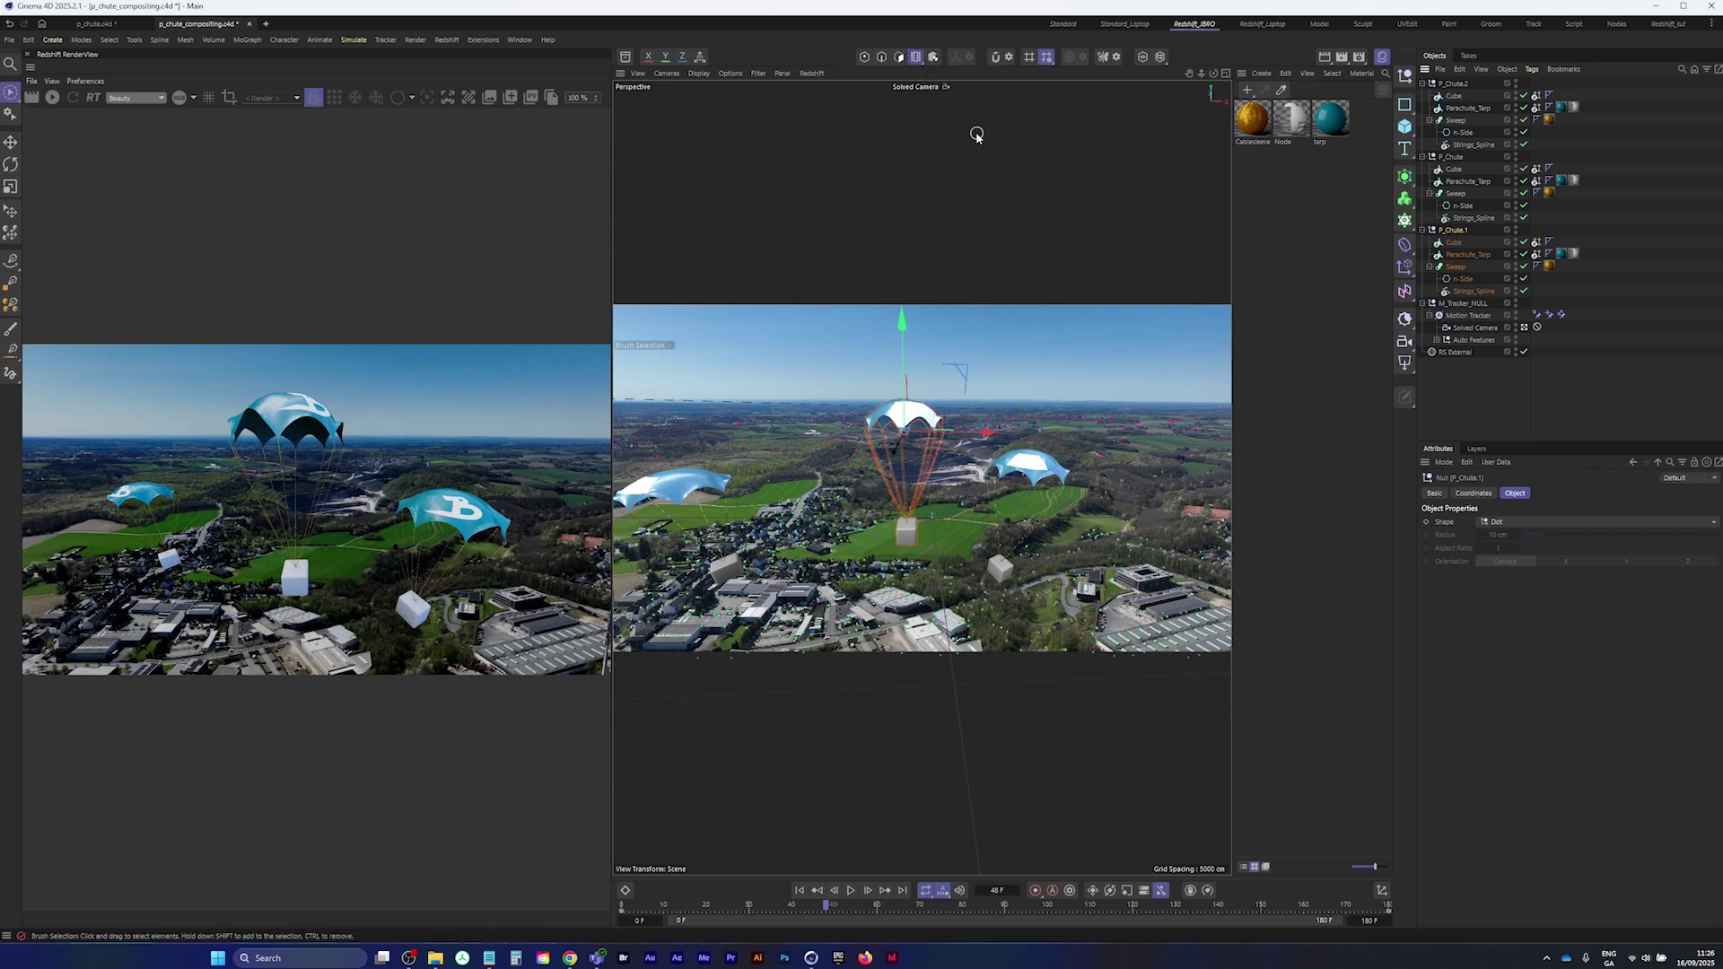
pyautogui.middleClick(987, 358)
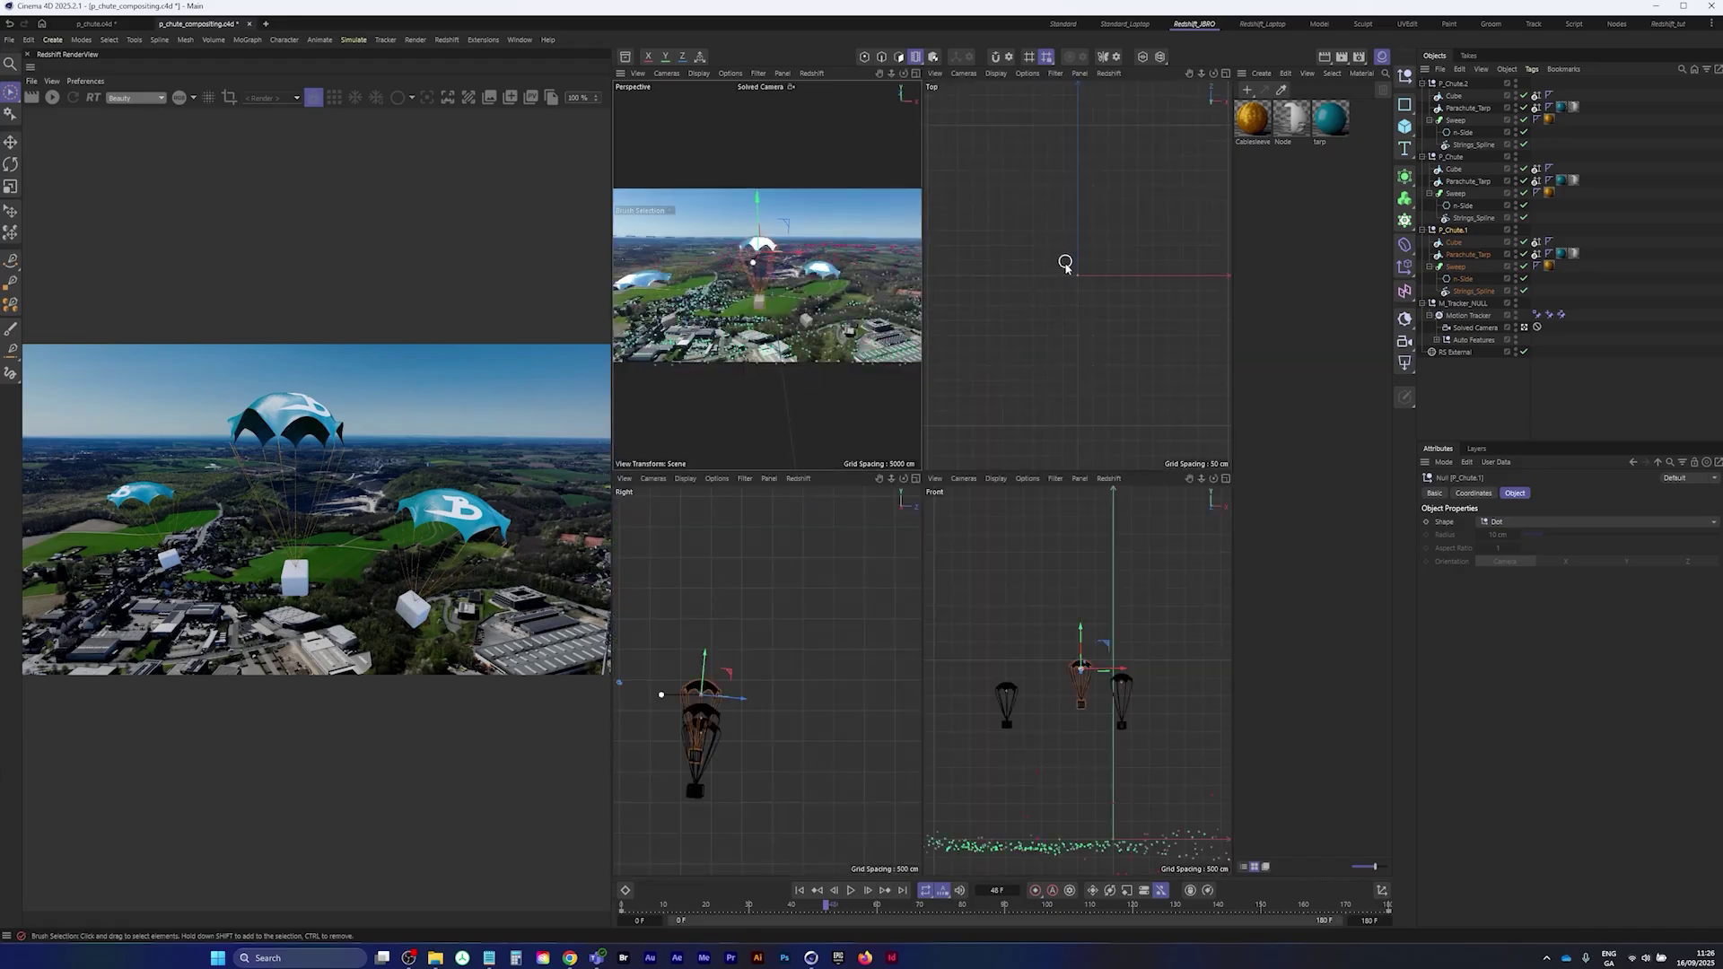
pyautogui.press('0')
pyautogui.middleClick(1059, 600)
pyautogui.middleClick(1063, 604)
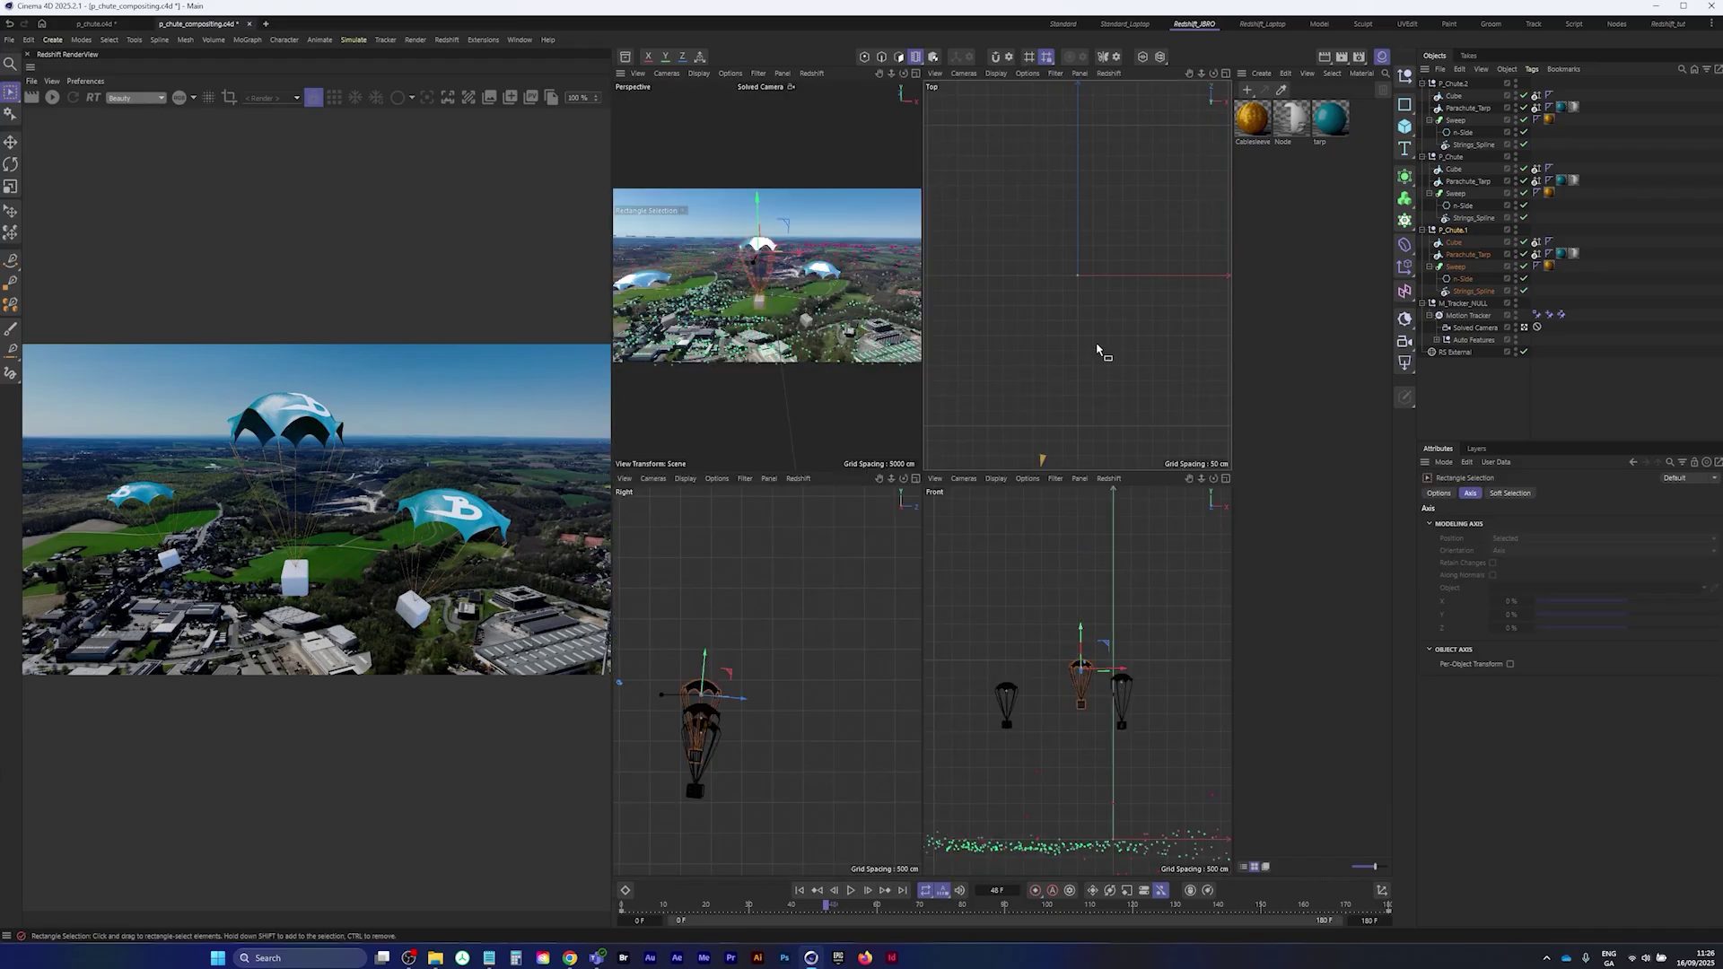
pyautogui.middleClick(1104, 395)
pyautogui.scroll(-7, 934, 472)
pyautogui.scroll(2, 877, 545)
pyautogui.keyDown('alt'); pyautogui.moveTo(903, 583); pyautogui.dragTo(942, 324, button='middle'); pyautogui.keyUp('alt')
pyautogui.scroll(6, 892, 537)
pyautogui.keyDown('alt'); pyautogui.moveTo(892, 526); pyautogui.dragTo(929, 350, button='middle'); pyautogui.keyUp('alt')
pyautogui.middleClick(930, 350)
pyautogui.keyDown('alt'); pyautogui.moveTo(1075, 272); pyautogui.dragTo(1062, 165, button='middle'); pyautogui.keyUp('alt')
pyautogui.moveTo(1060, 146); pyautogui.dragTo(1060, 159)
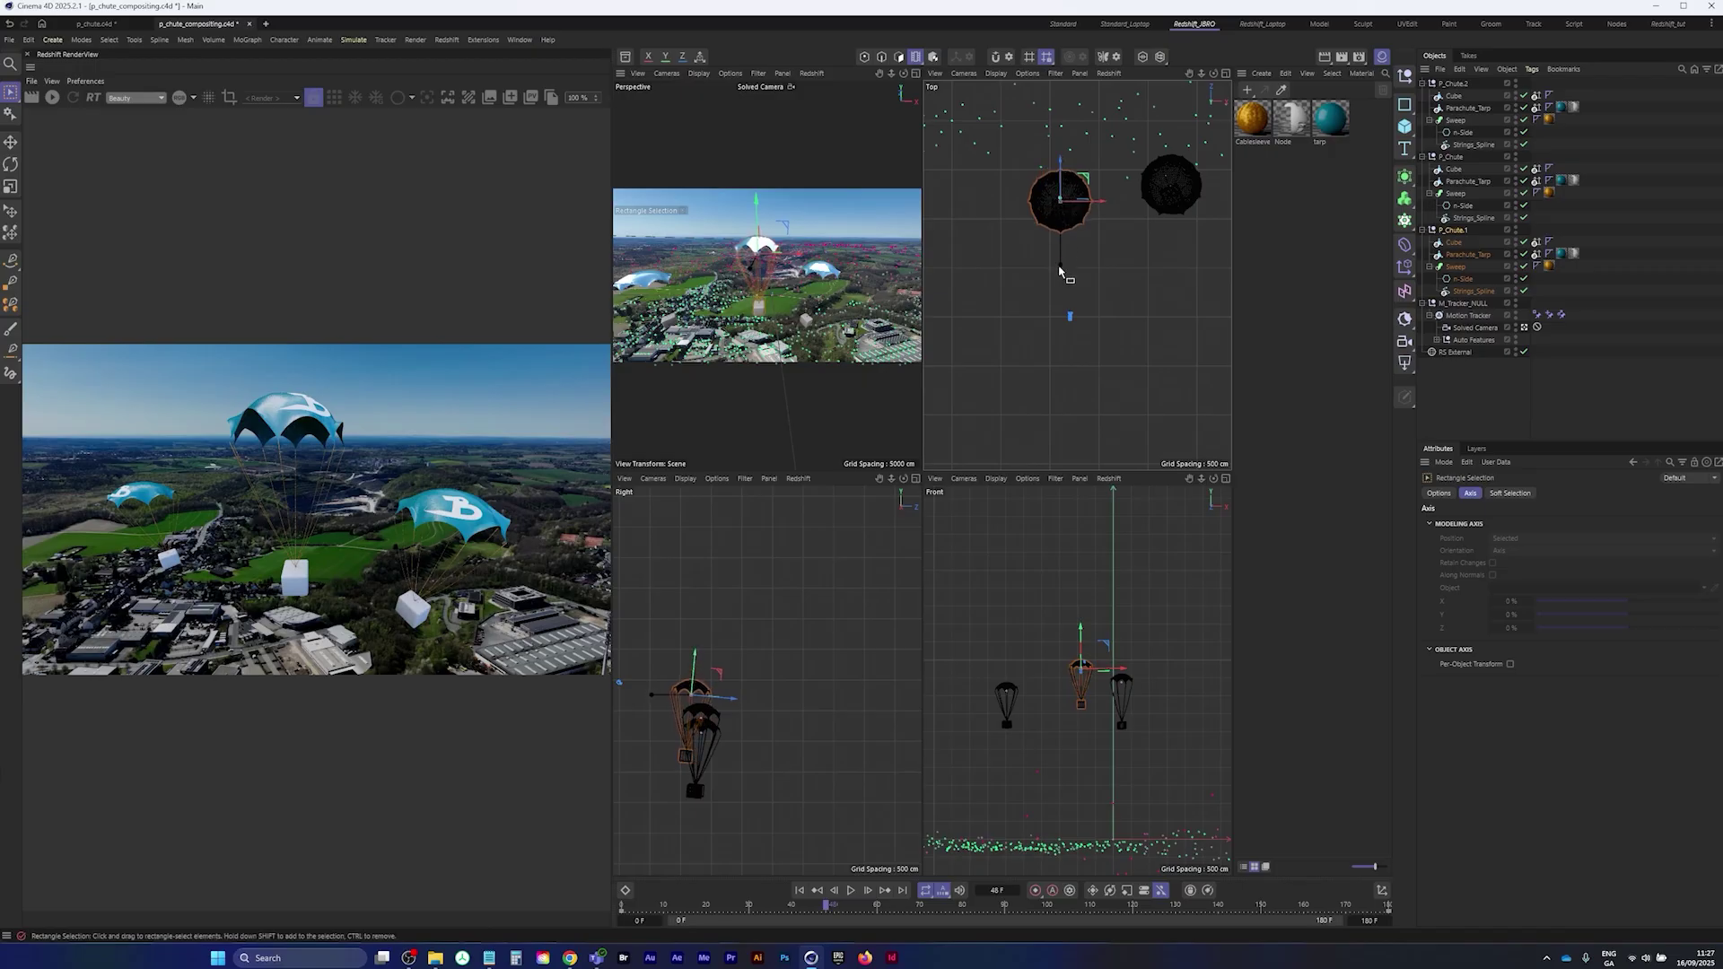
pyautogui.moveTo(1060, 167); pyautogui.dragTo(1060, 183)
pyautogui.middleClick(824, 404)
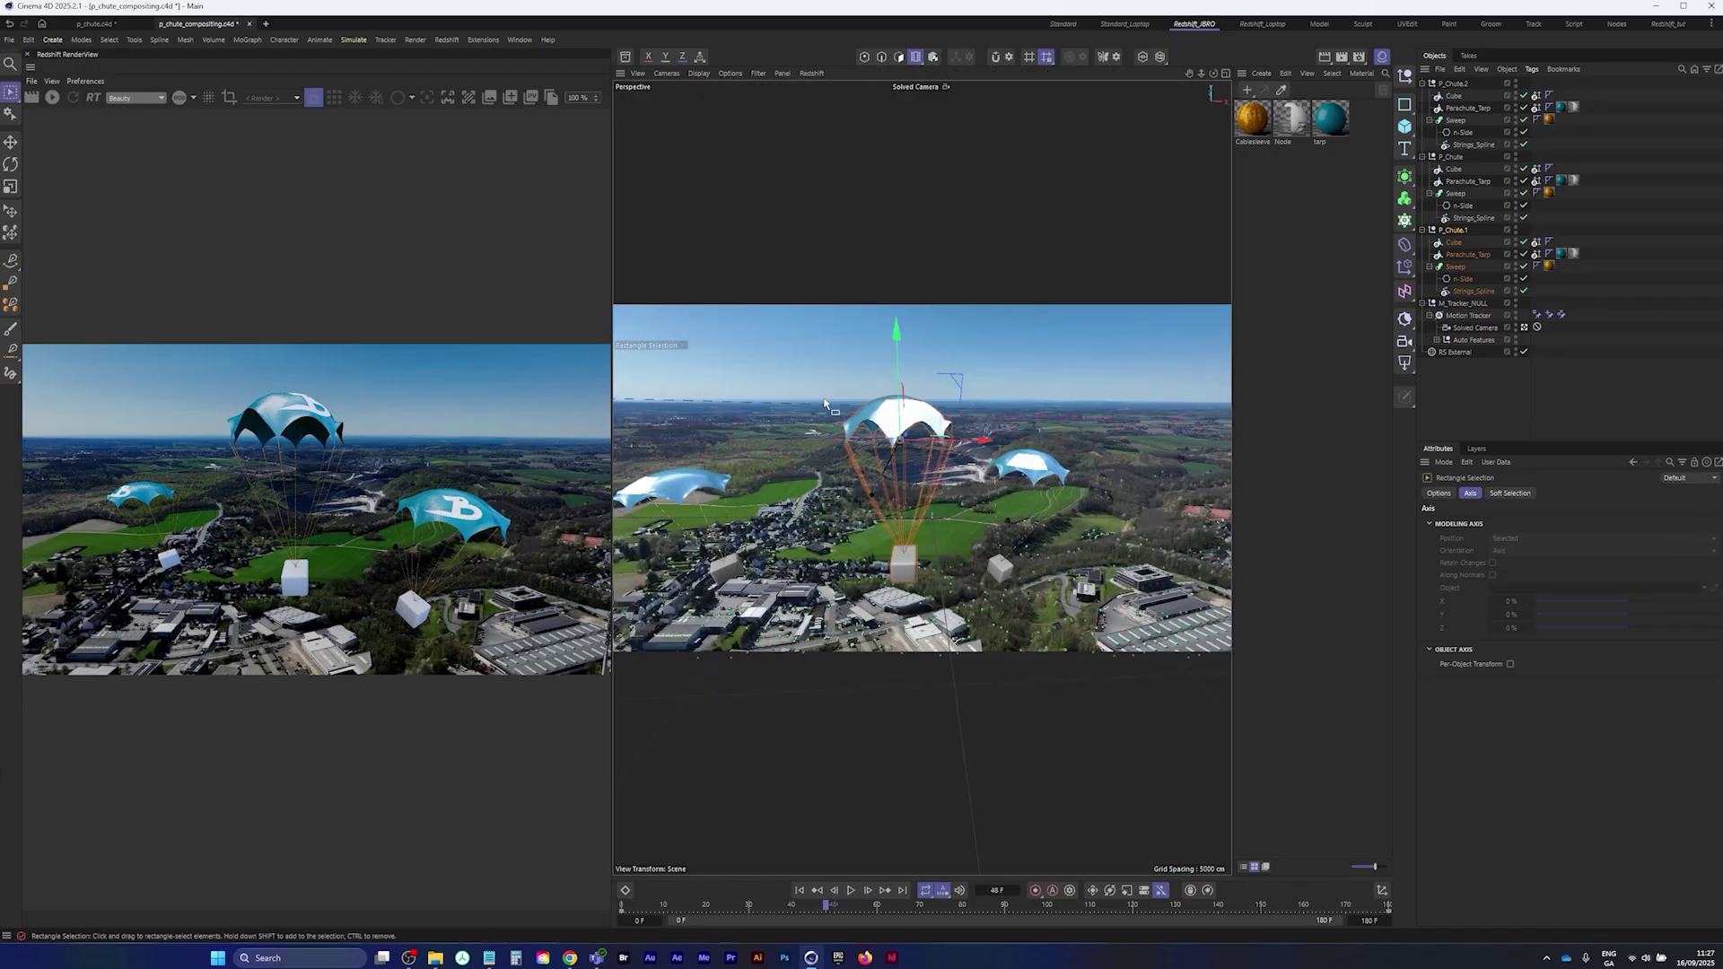
# - Play the animation from the start, jump to the last frame, and scrub back to frame 119 to check the parachute positions
pyautogui.click(799, 891)
pyautogui.click(851, 891)
pyautogui.click(1454, 393)
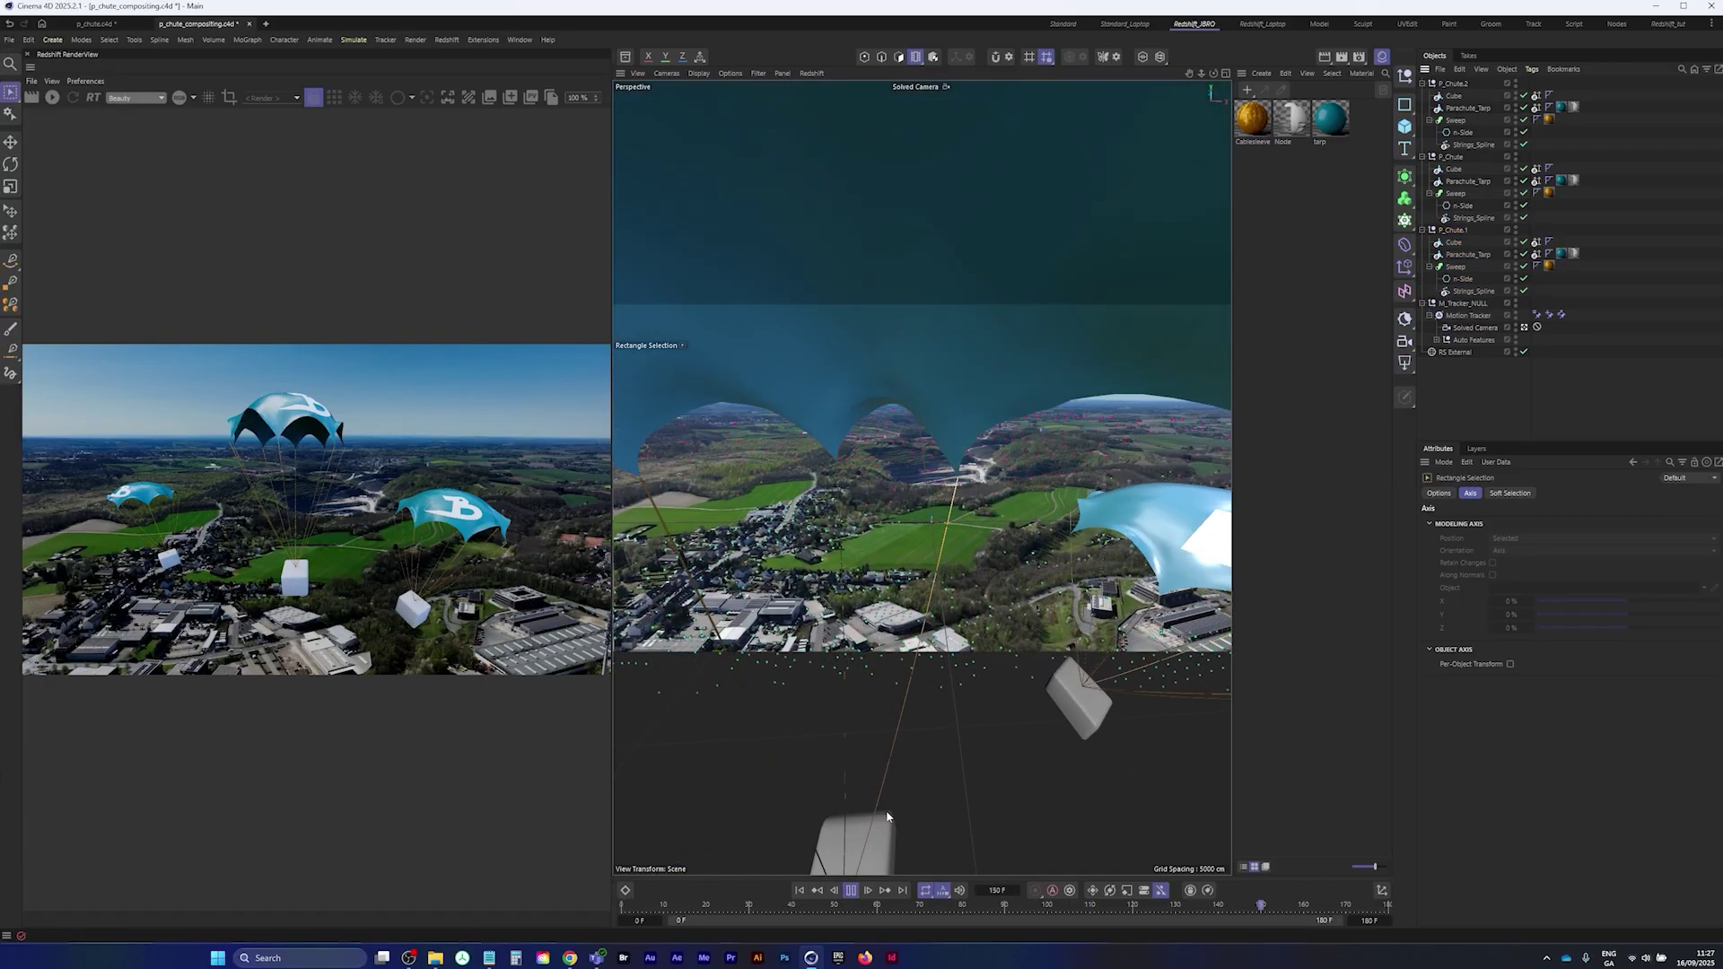
pyautogui.click(850, 890)
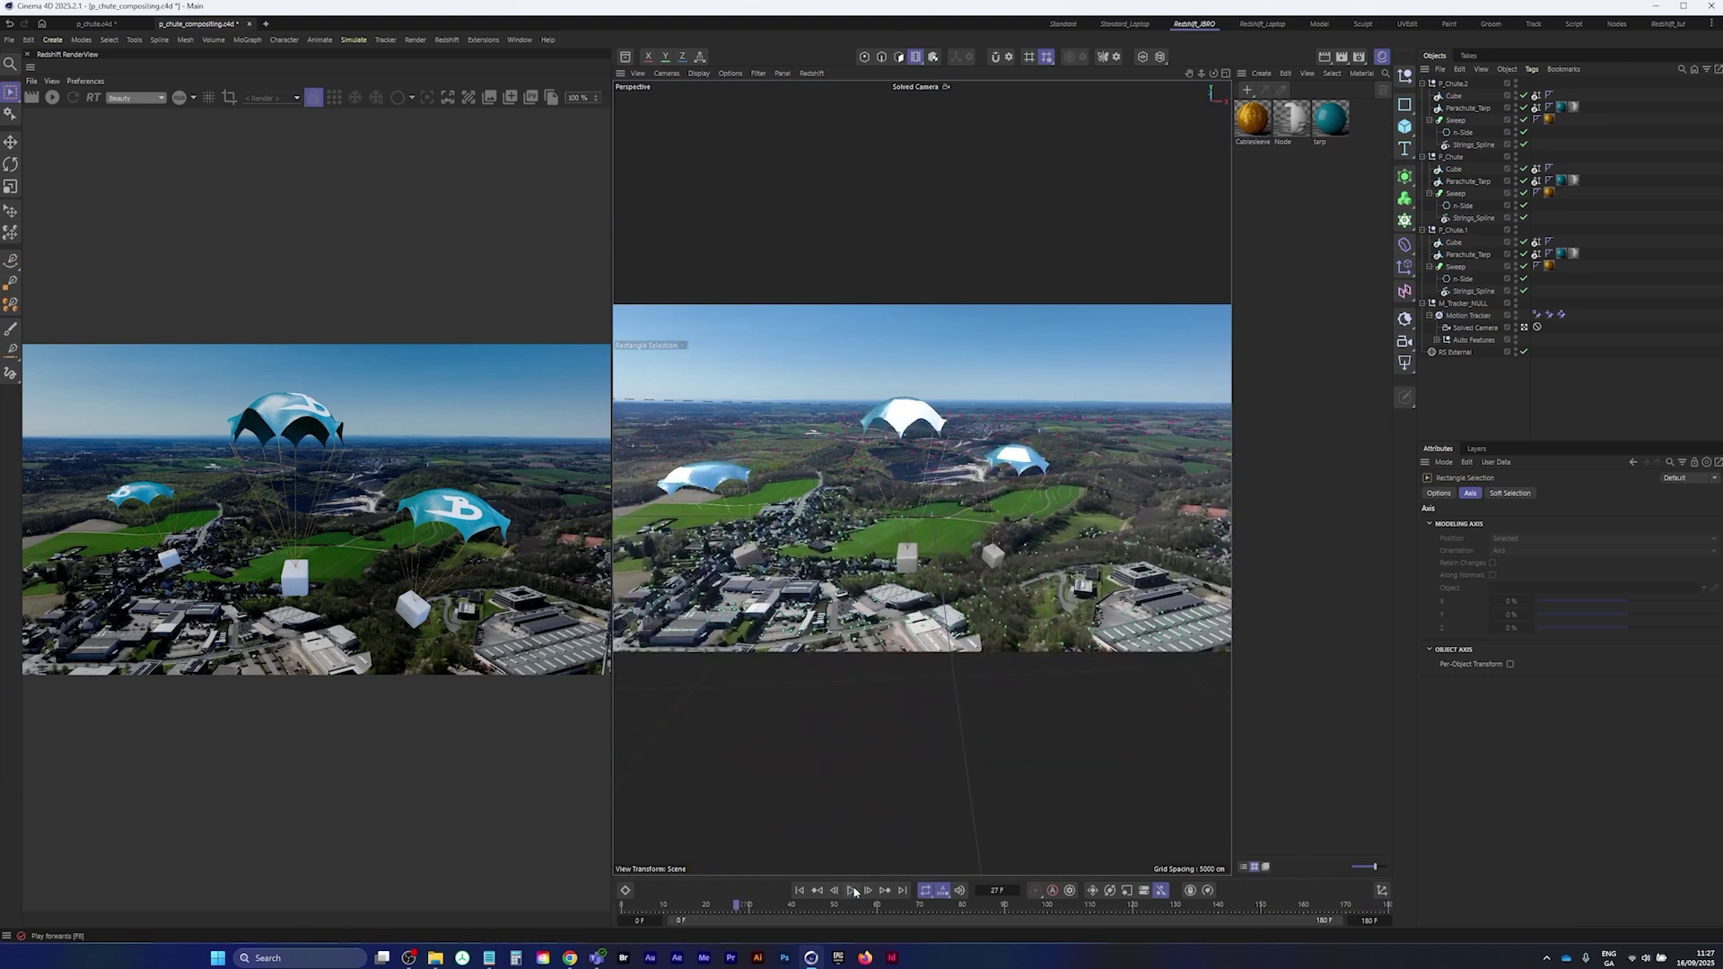
pyautogui.click(902, 890)
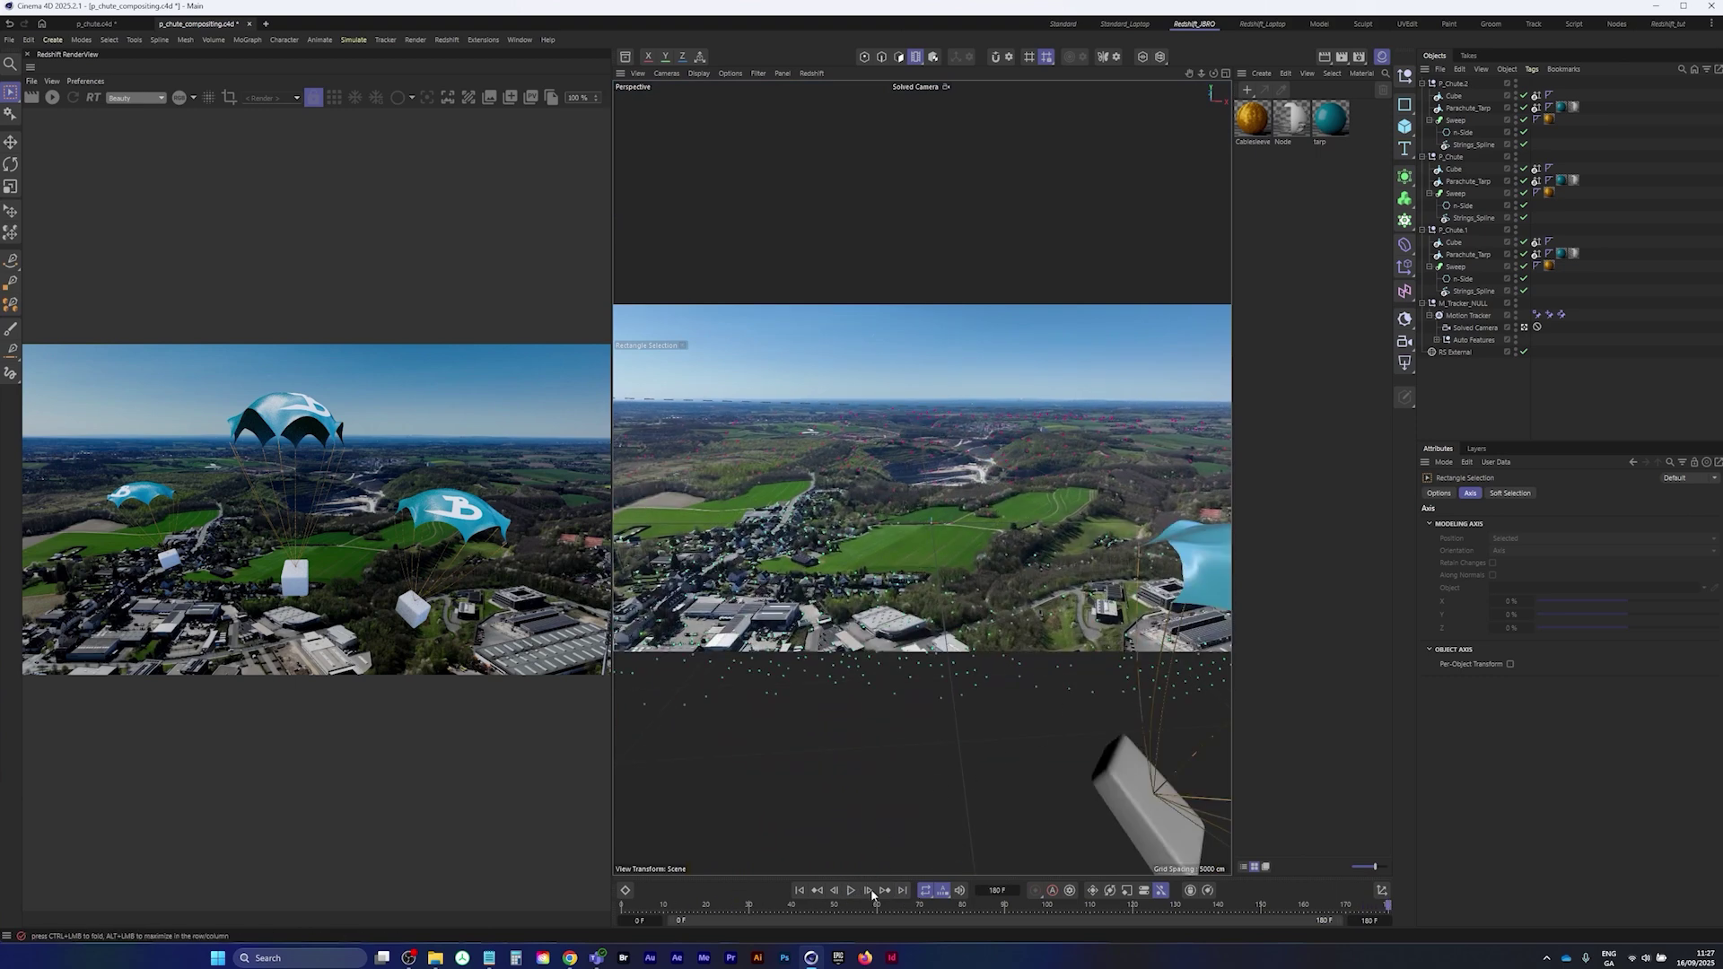
pyautogui.moveTo(1388, 909); pyautogui.dragTo(1132, 927)
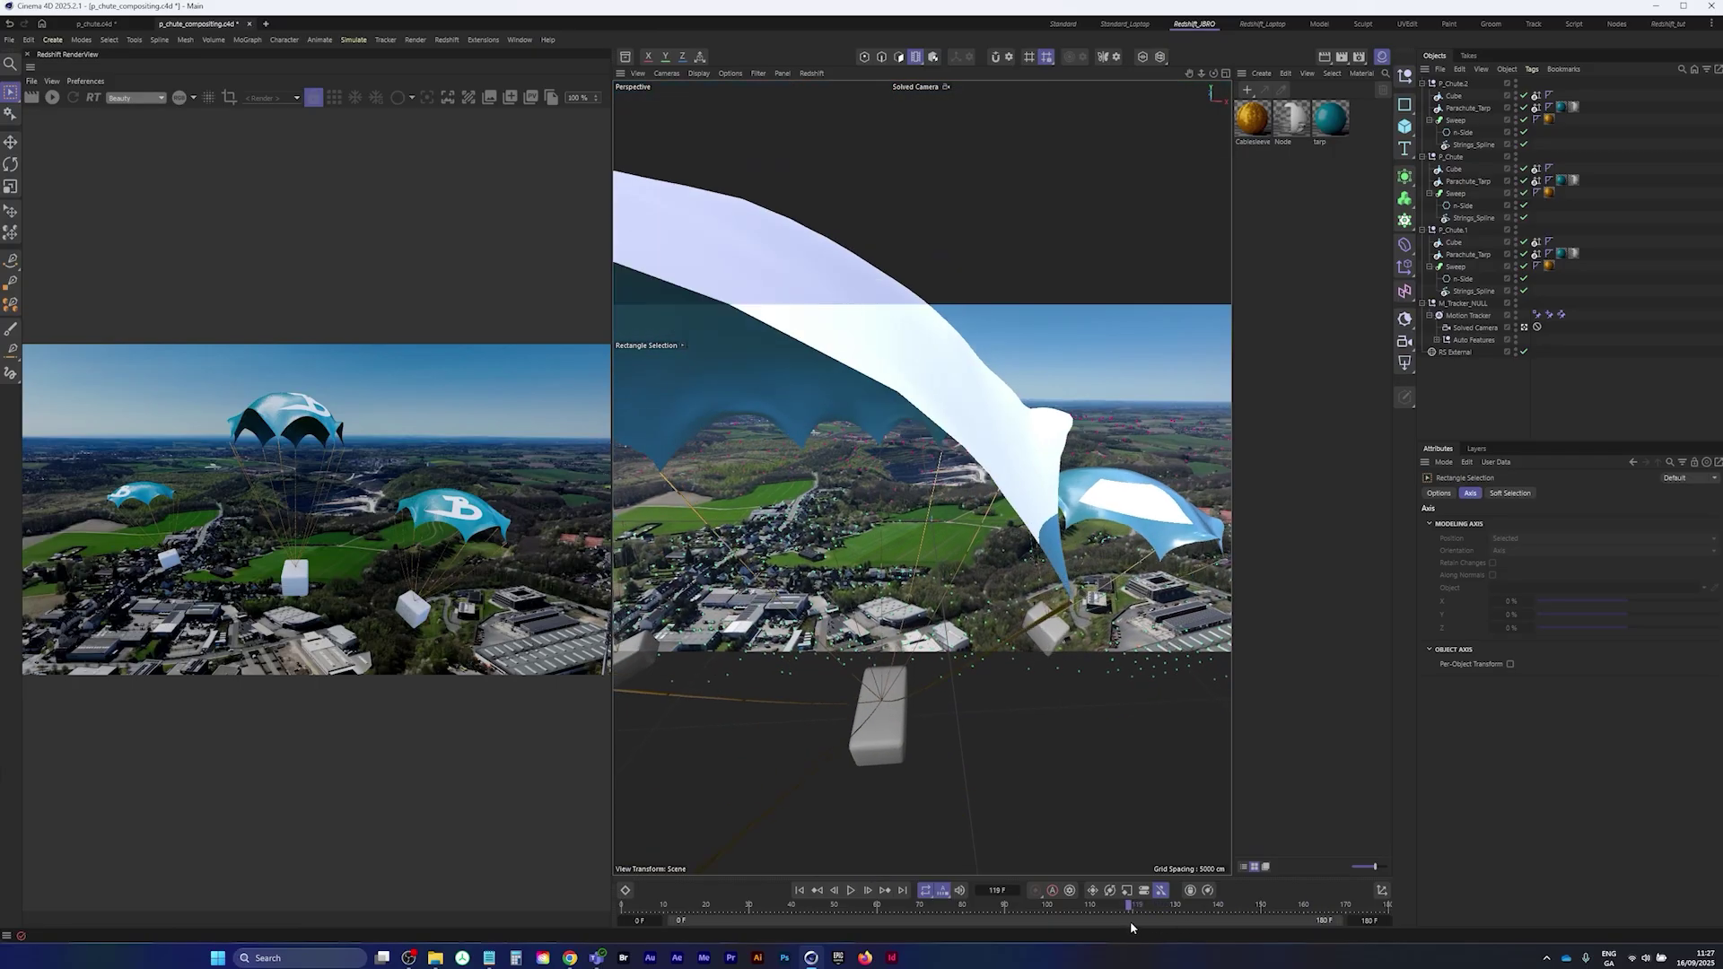
# - Increase the Y position of the P_Chute.1 group slightly at frame 119, return to the first frame, and deselect it
pyautogui.click(1454, 231)
pyautogui.click(1468, 494)
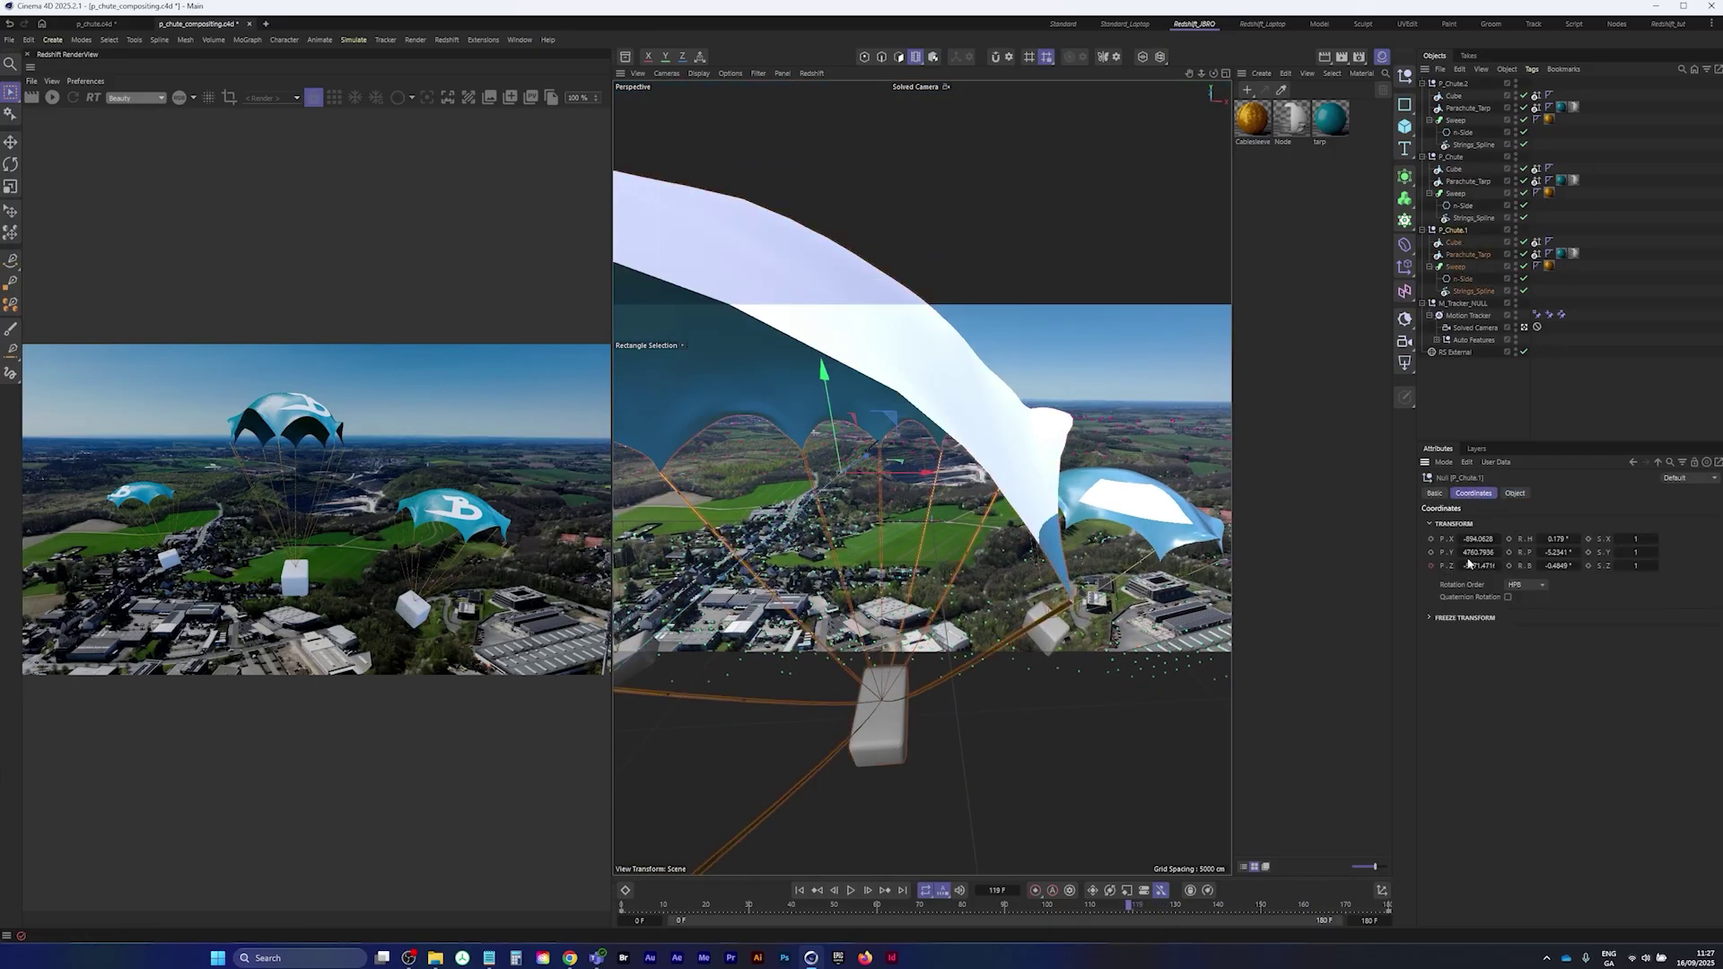
pyautogui.moveTo(1472, 553); pyautogui.dragTo(1492, 553)
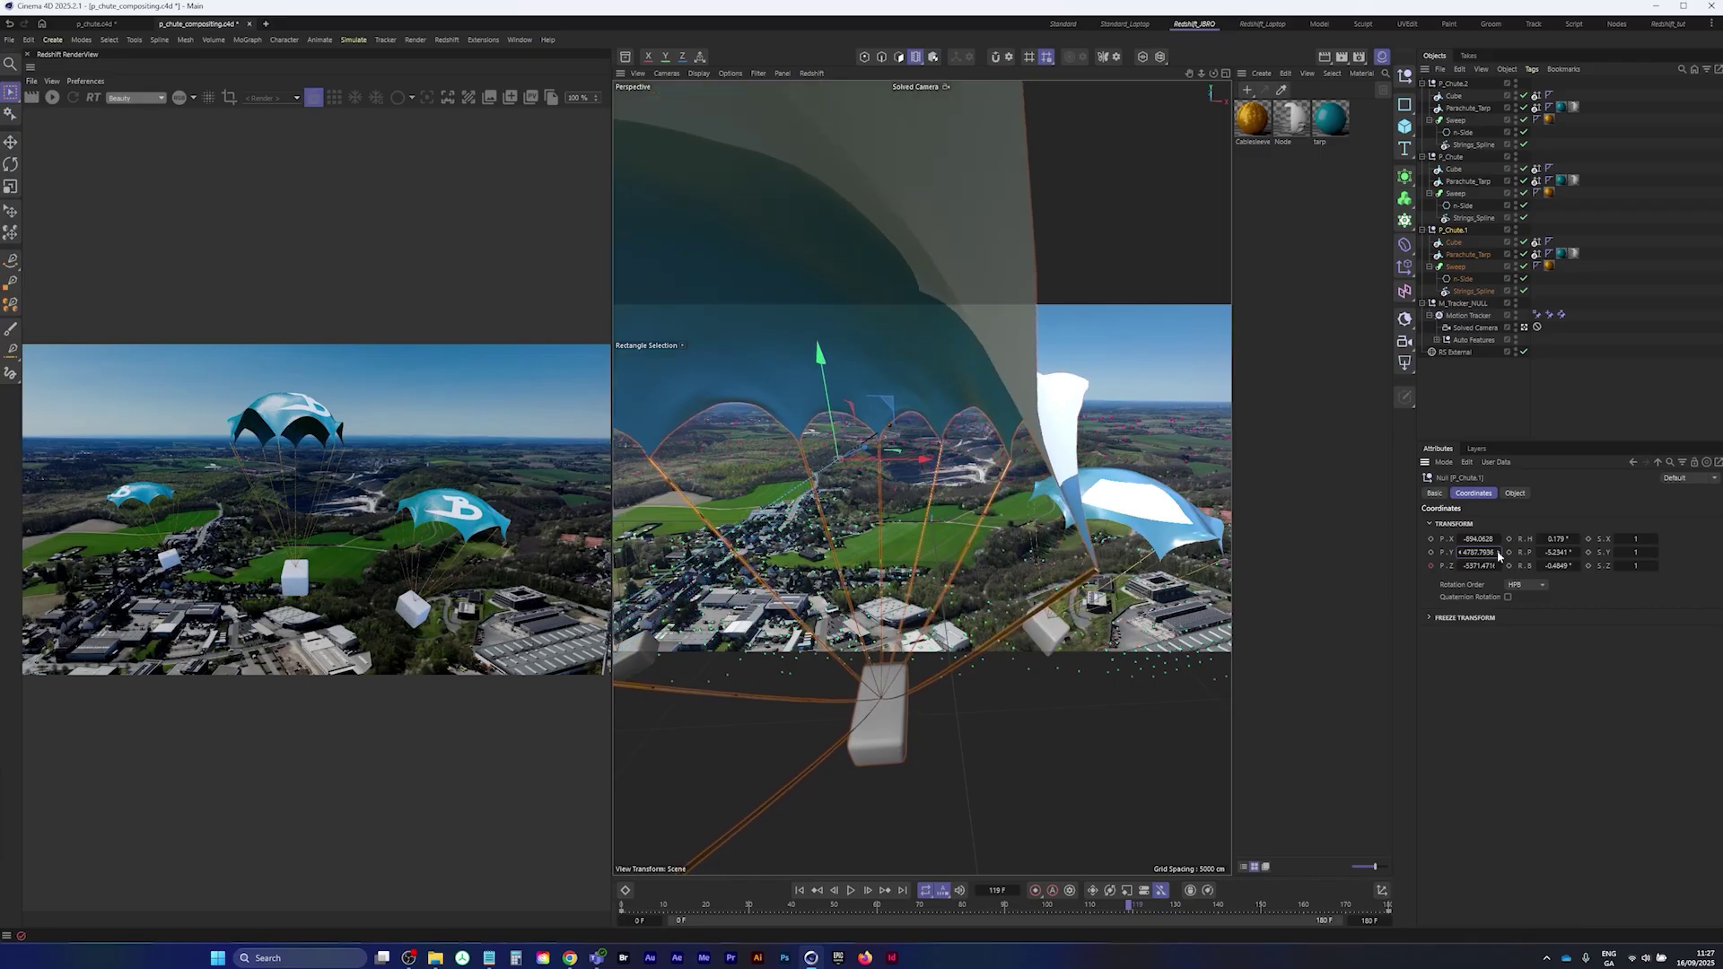
pyautogui.moveTo(1134, 907); pyautogui.dragTo(844, 924)
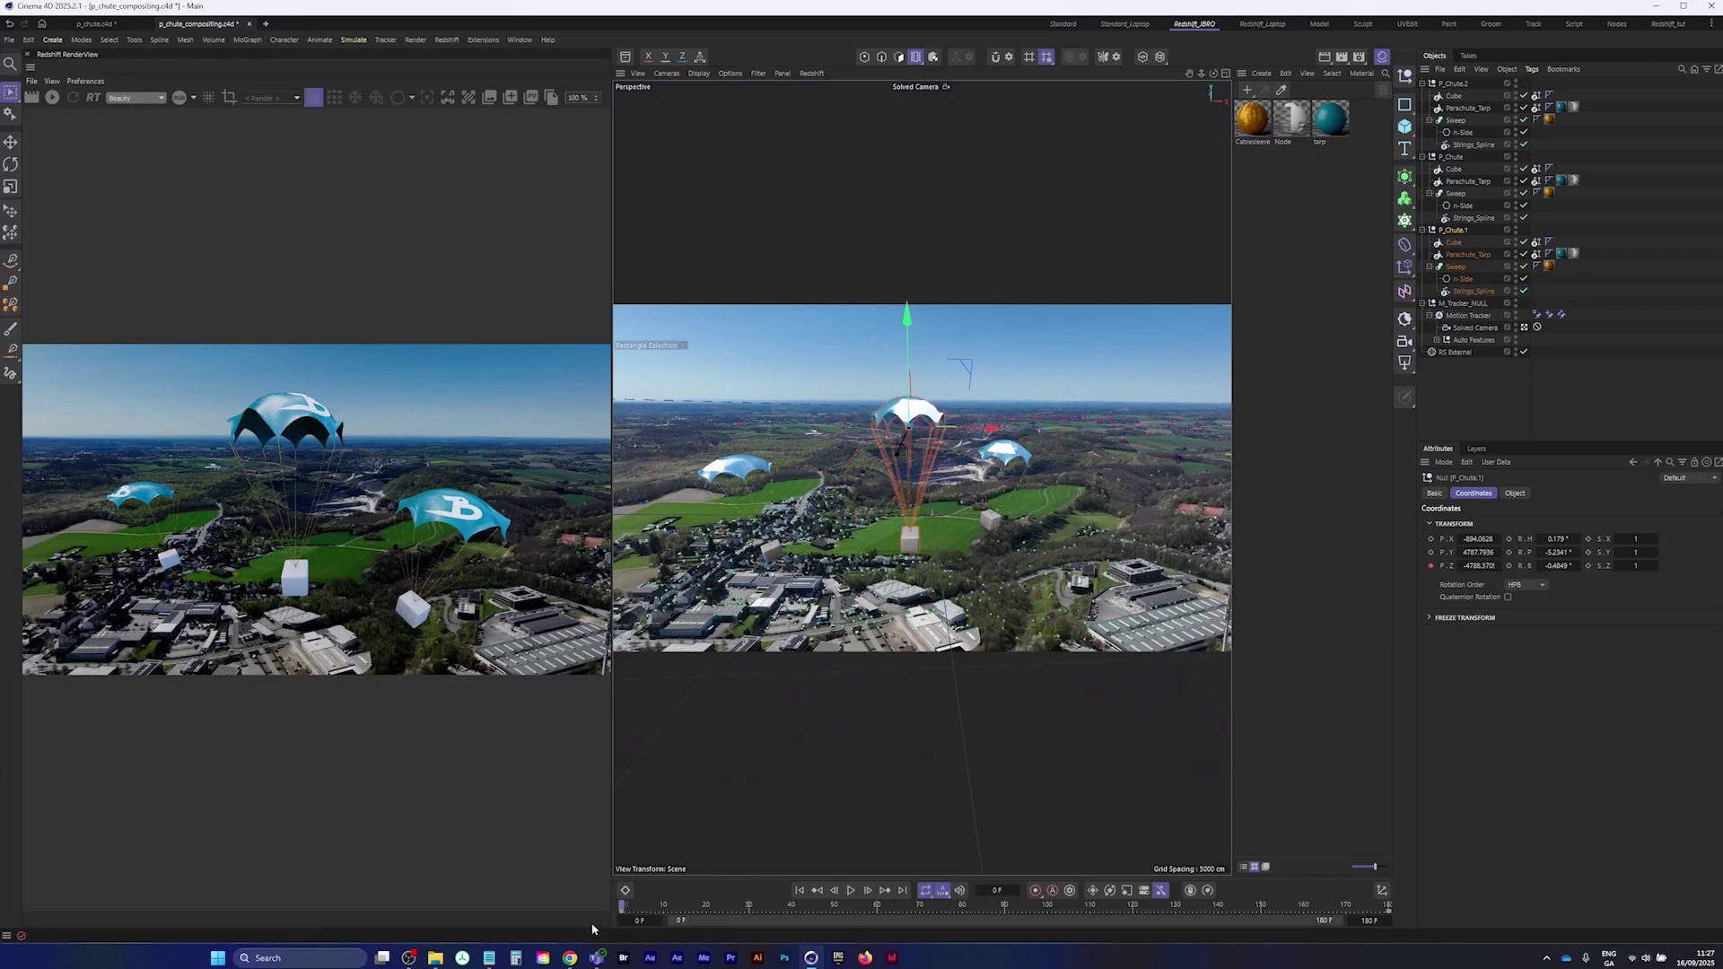
pyautogui.click(1480, 401)
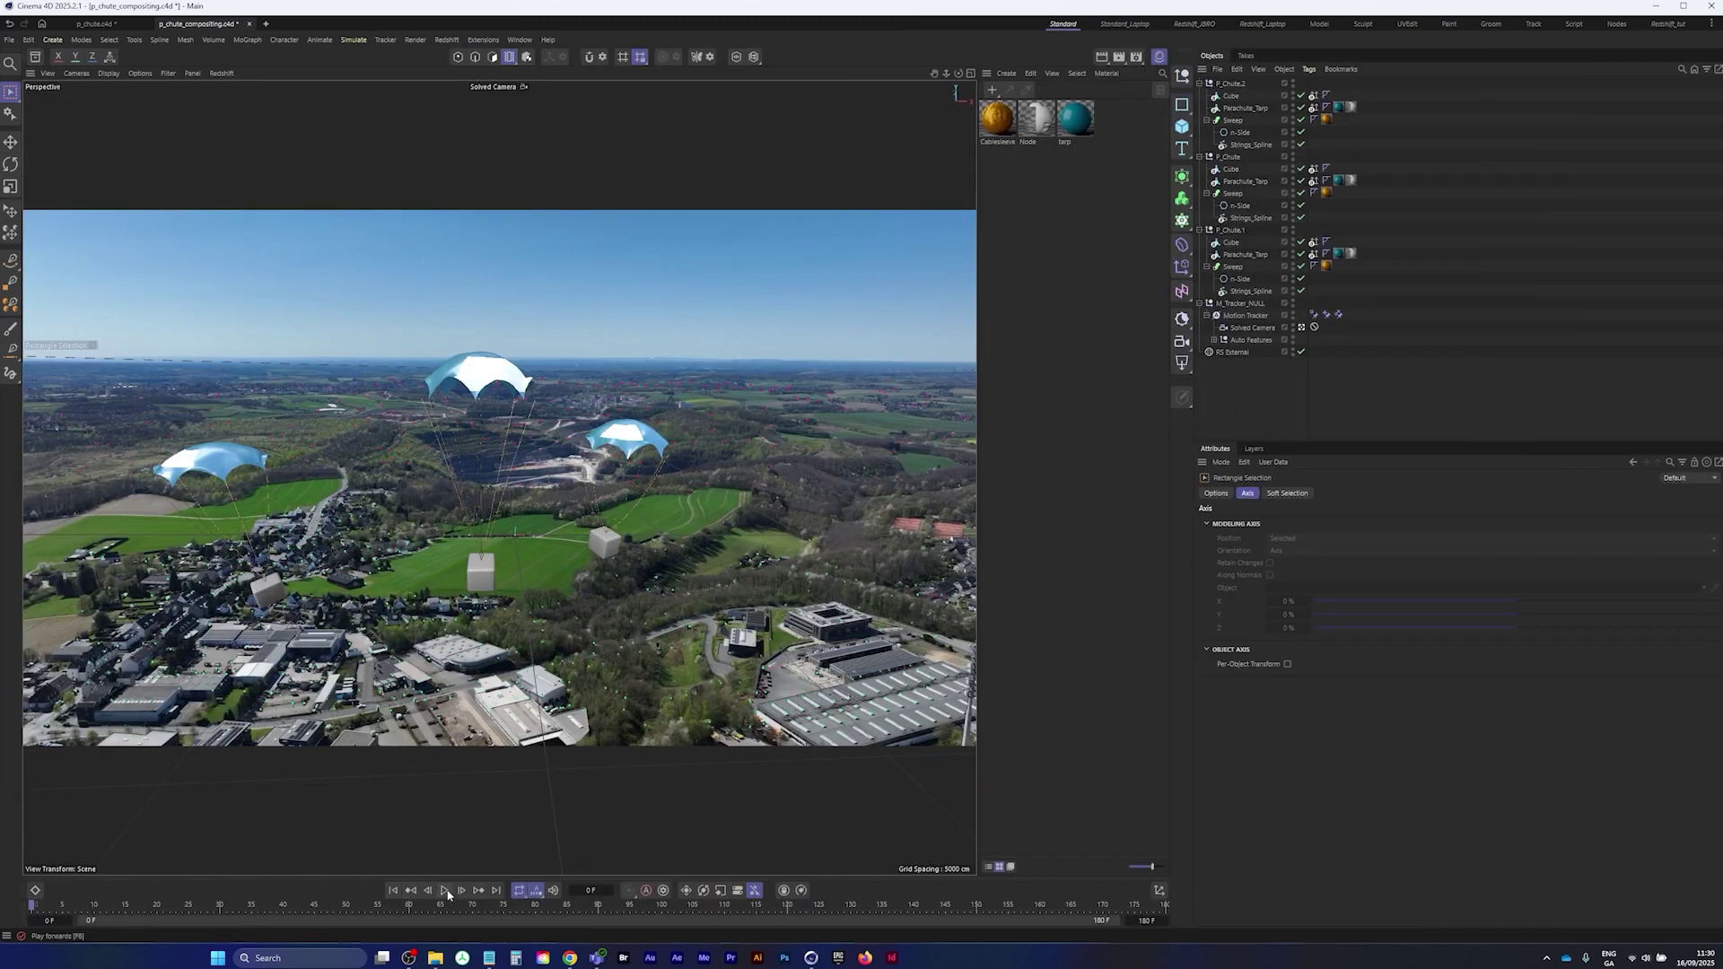
# - Play the animation in the Standard layout and stop at frame 90 to review the spacing of the parachutes
pyautogui.click(445, 890)
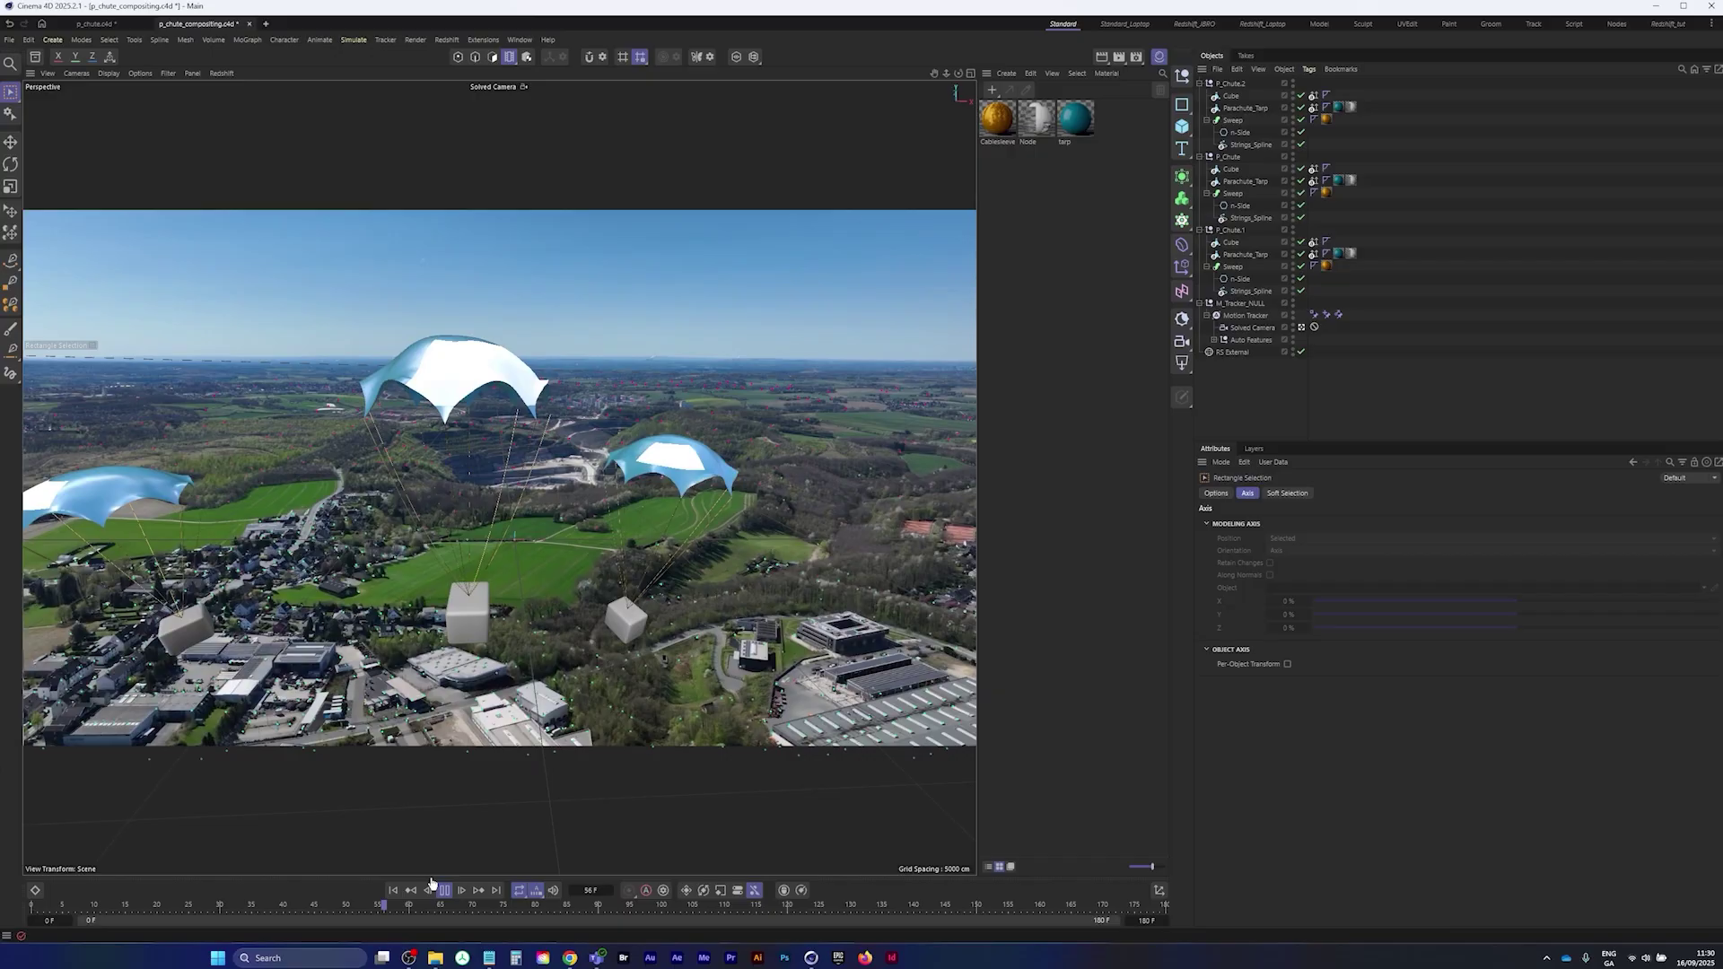
pyautogui.click(446, 890)
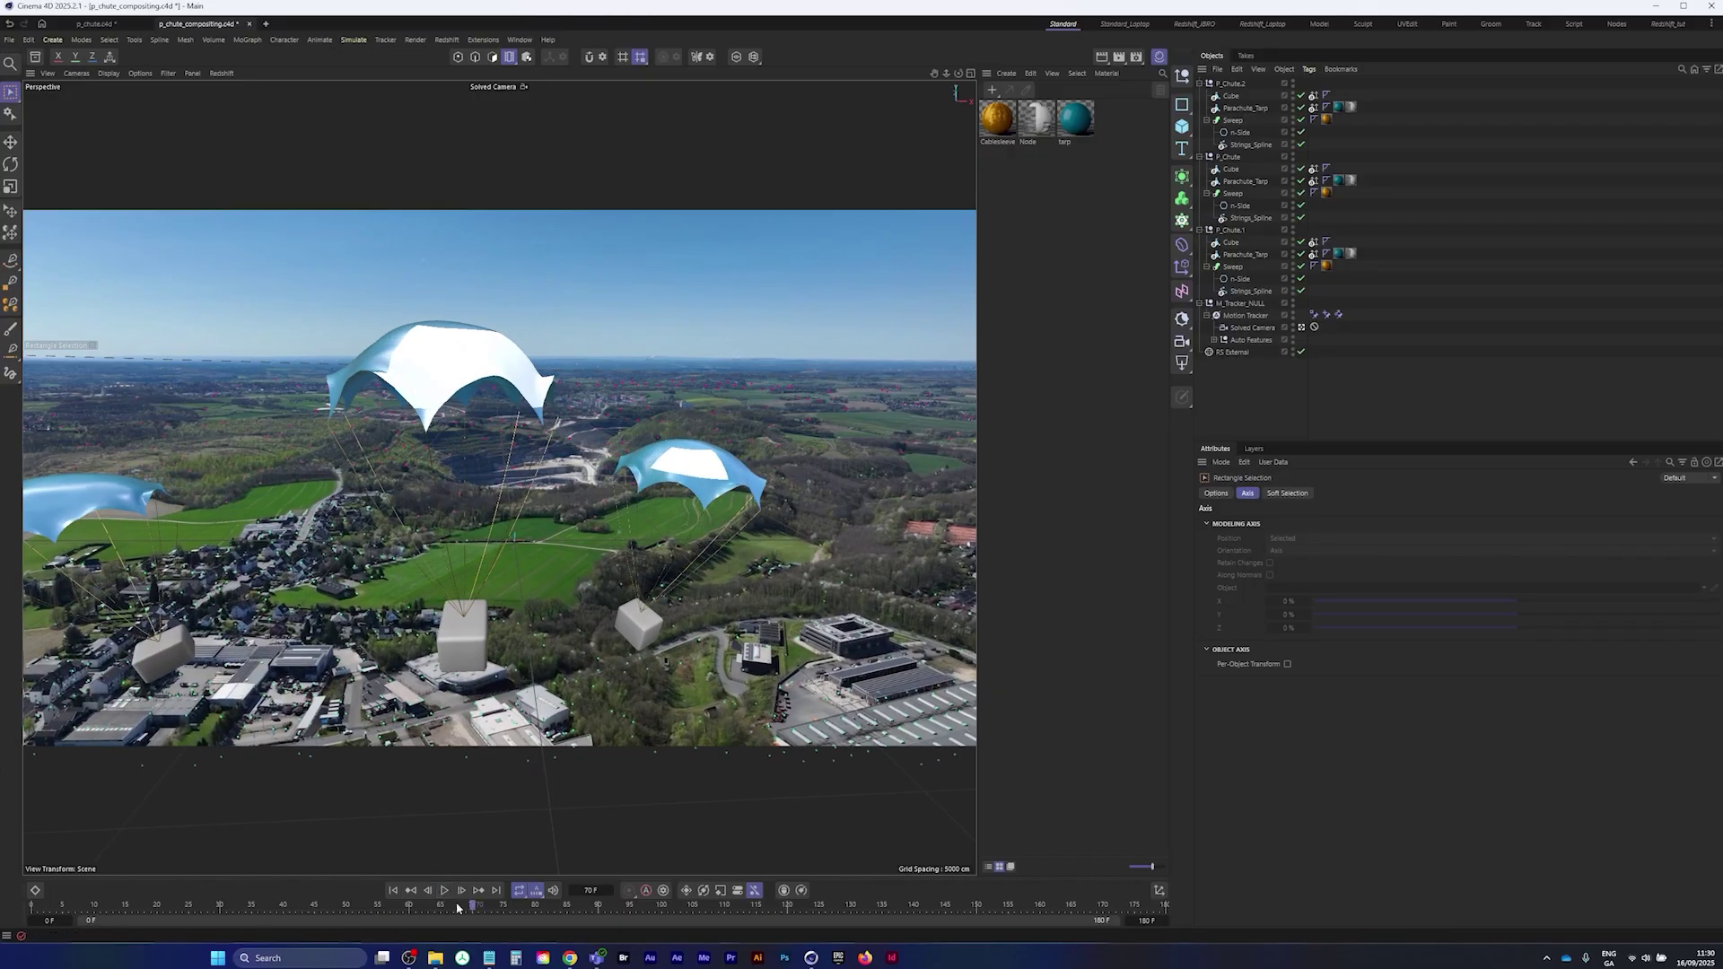
pyautogui.click(444, 891)
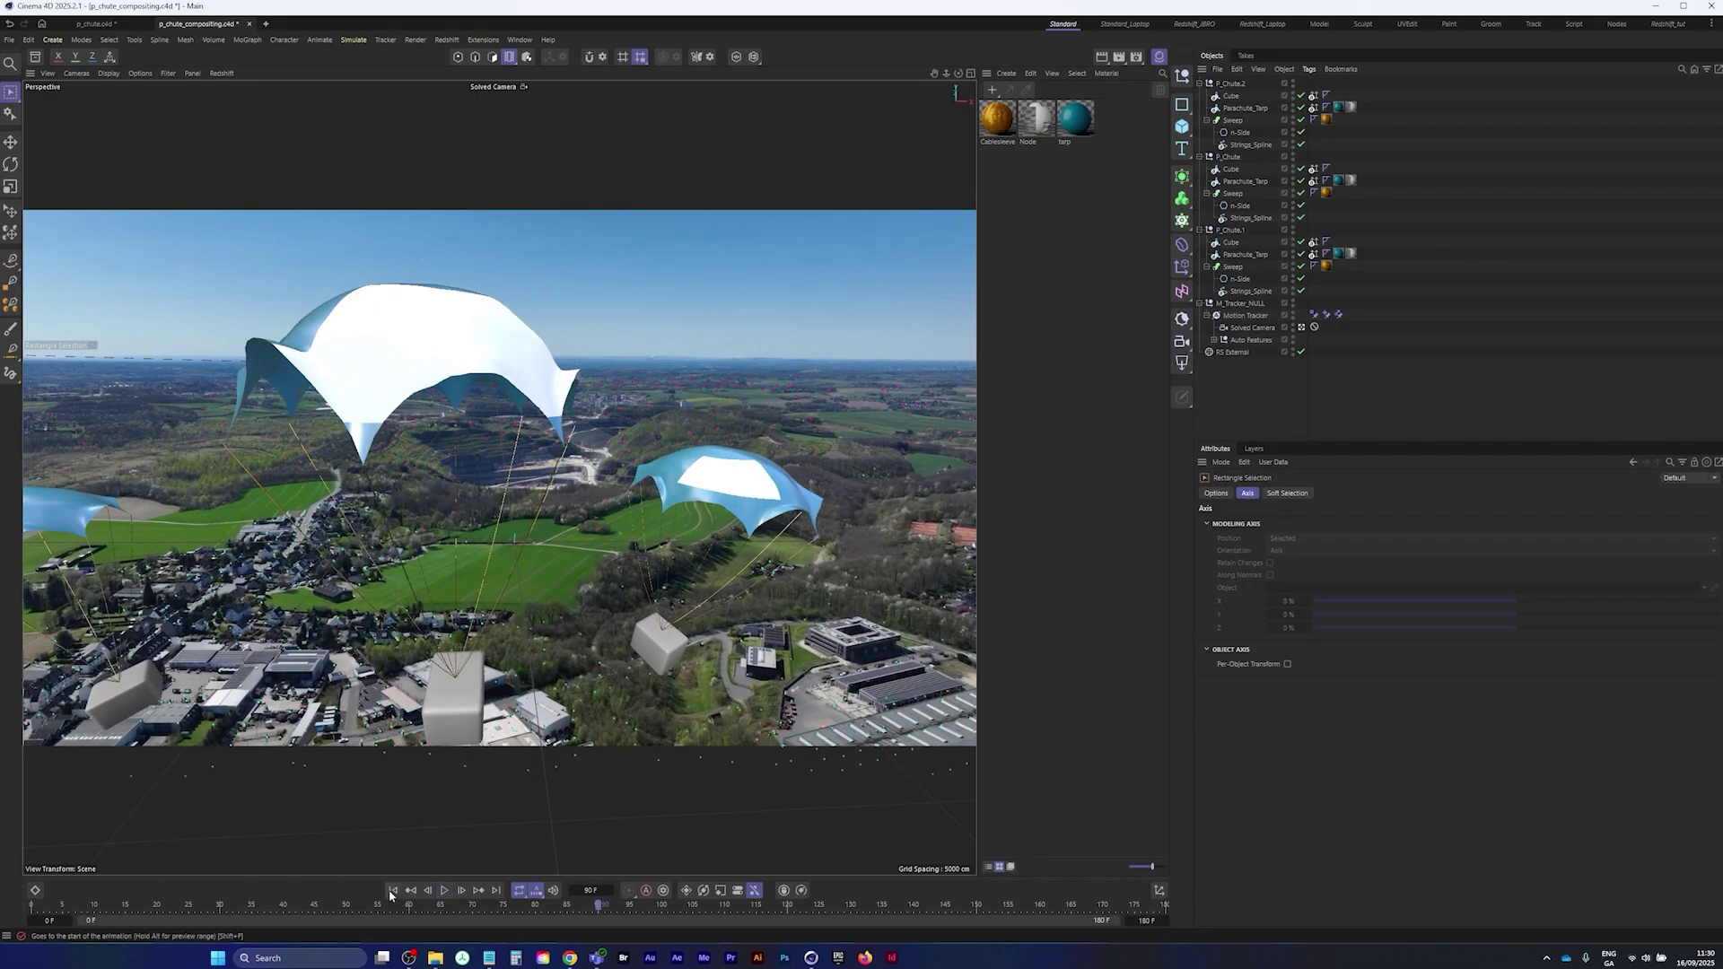
# - At frame 90, move the P_Chute.2 group farther from the camera to a Z position of about -4070, refining it in the Top view
pyautogui.click(1239, 84)
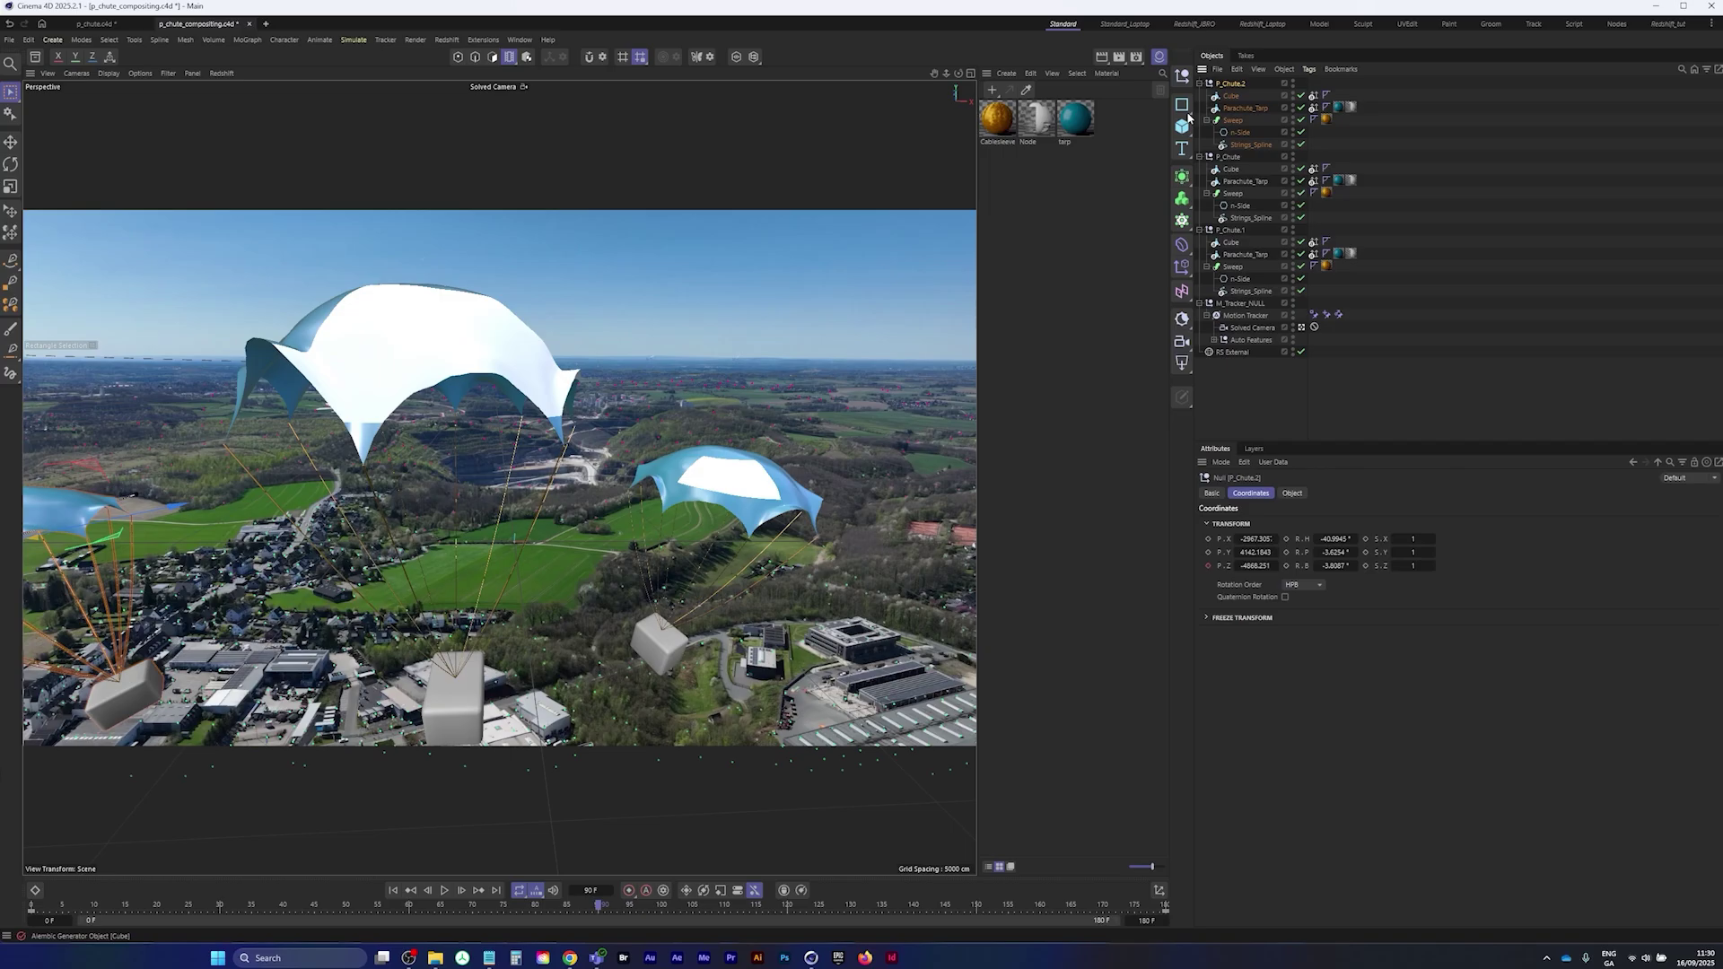
pyautogui.moveTo(101, 546); pyautogui.dragTo(328, 475)
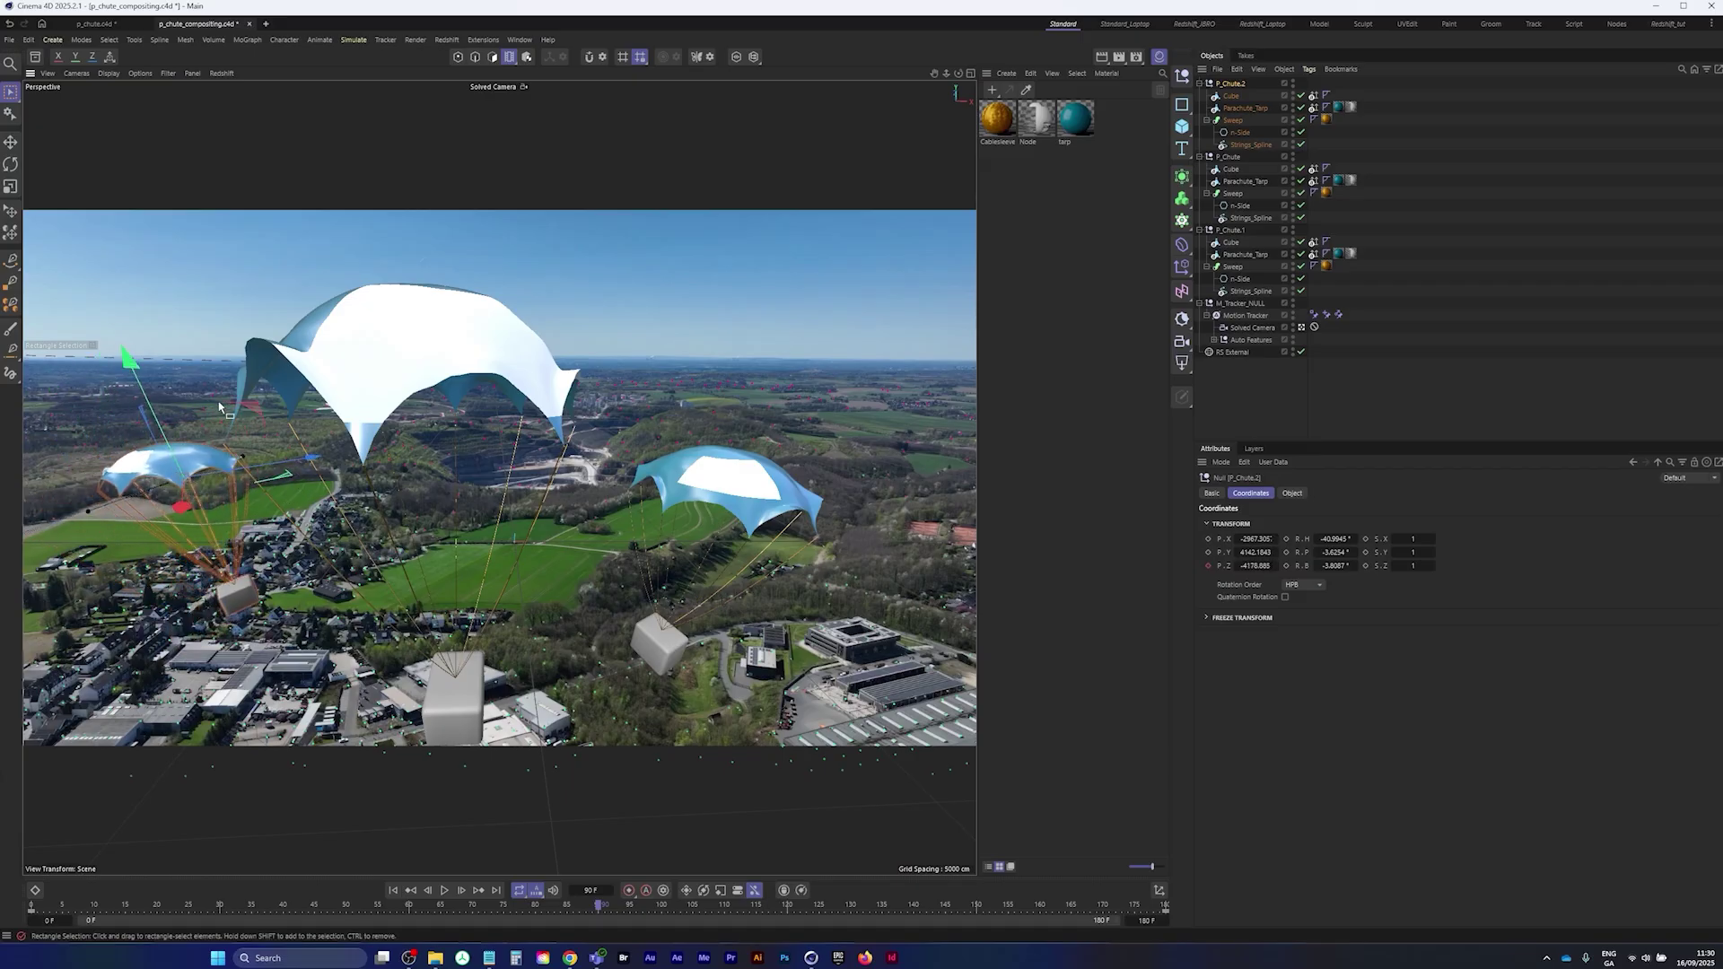
pyautogui.moveTo(252, 413); pyautogui.dragTo(264, 440)
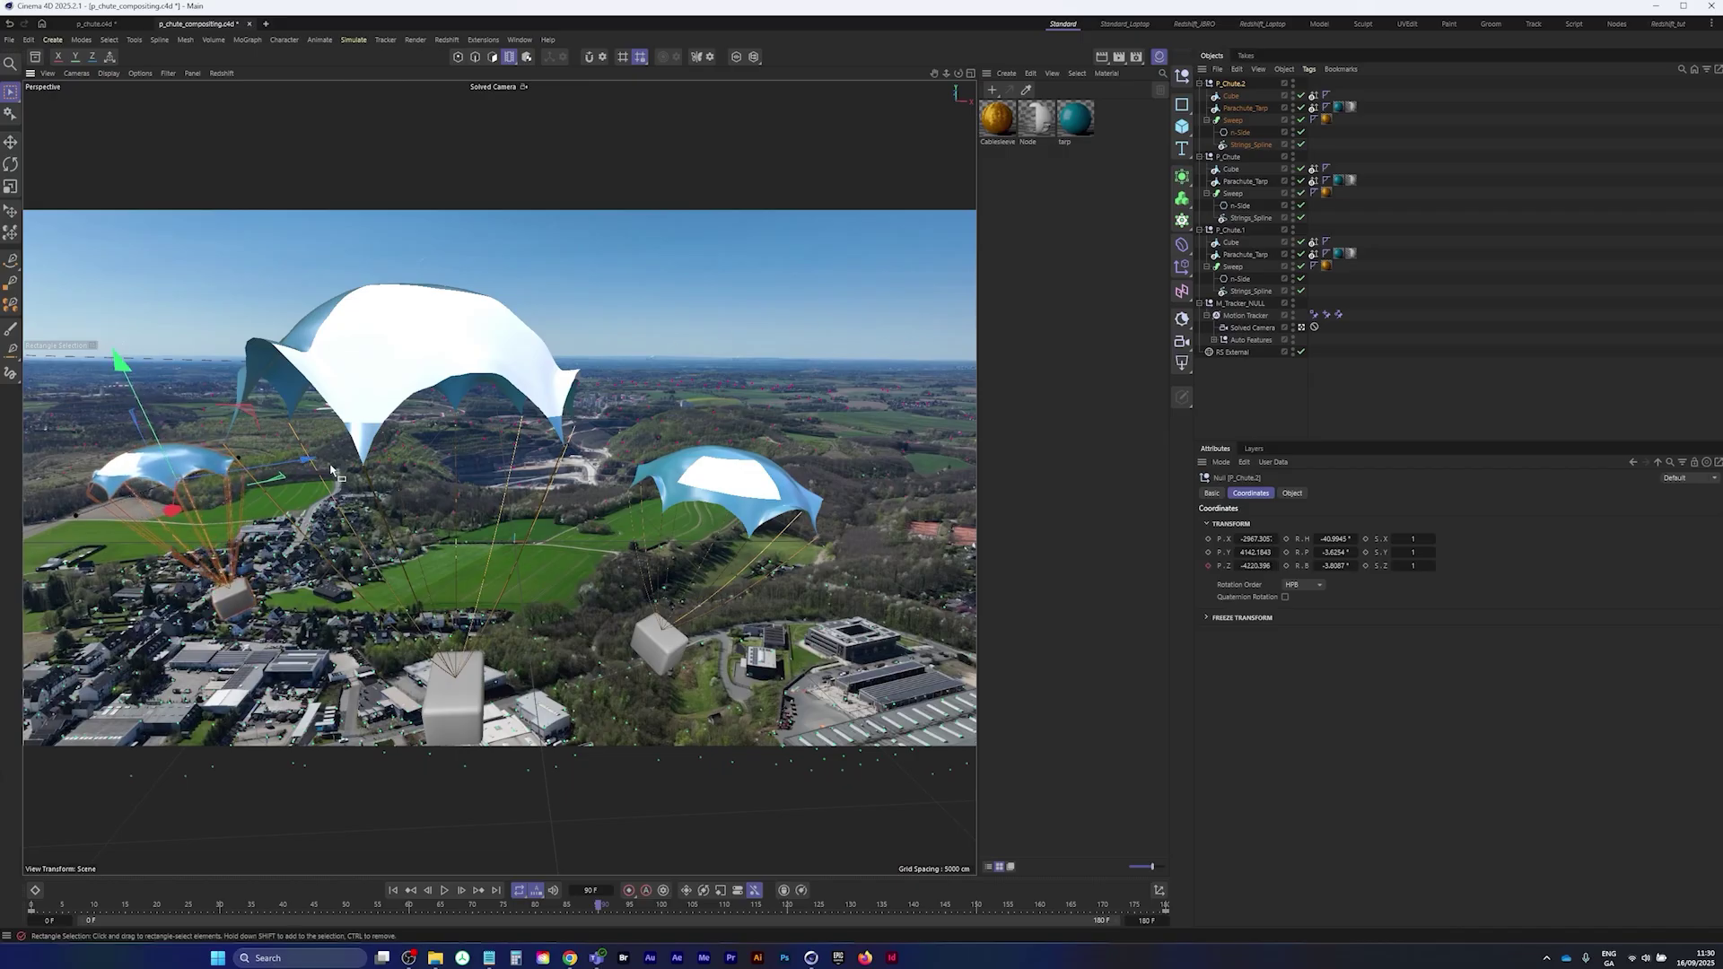
pyautogui.middleClick(288, 407)
pyautogui.middleClick(719, 280)
pyautogui.keyDown('alt'); pyautogui.moveTo(504, 384); pyautogui.dragTo(448, 424, button='right'); pyautogui.keyUp('alt')
pyautogui.keyDown('alt'); pyautogui.moveTo(448, 425); pyautogui.dragTo(437, 511, button='middle'); pyautogui.keyUp('alt')
pyautogui.moveTo(400, 381)
pyautogui.mouseDown()
pyautogui.moveTo(367, 384)
pyautogui.moveTo(367, 429)
pyautogui.moveTo(370, 370)
pyautogui.mouseUp()
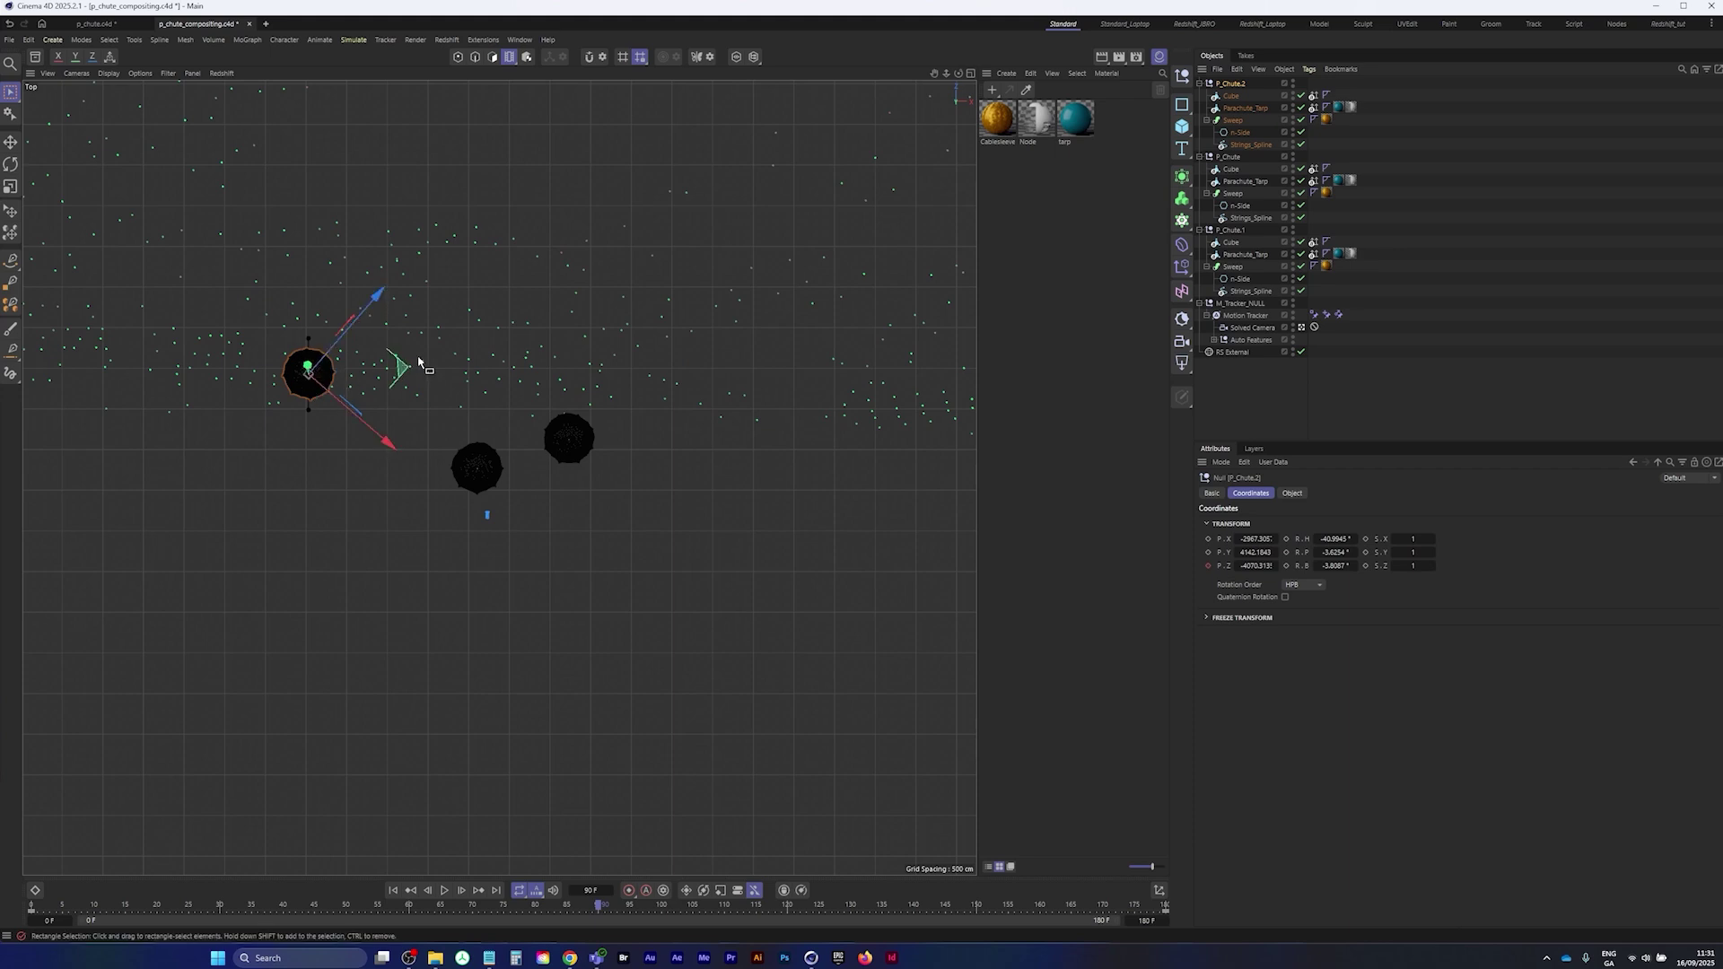
# - Reposition the P_Chute.2 group closer in depth and lower in the camera view, at about X -3209 and Y 3558
pyautogui.moveTo(402, 367); pyautogui.dragTo(399, 319)
pyautogui.middleClick(359, 294)
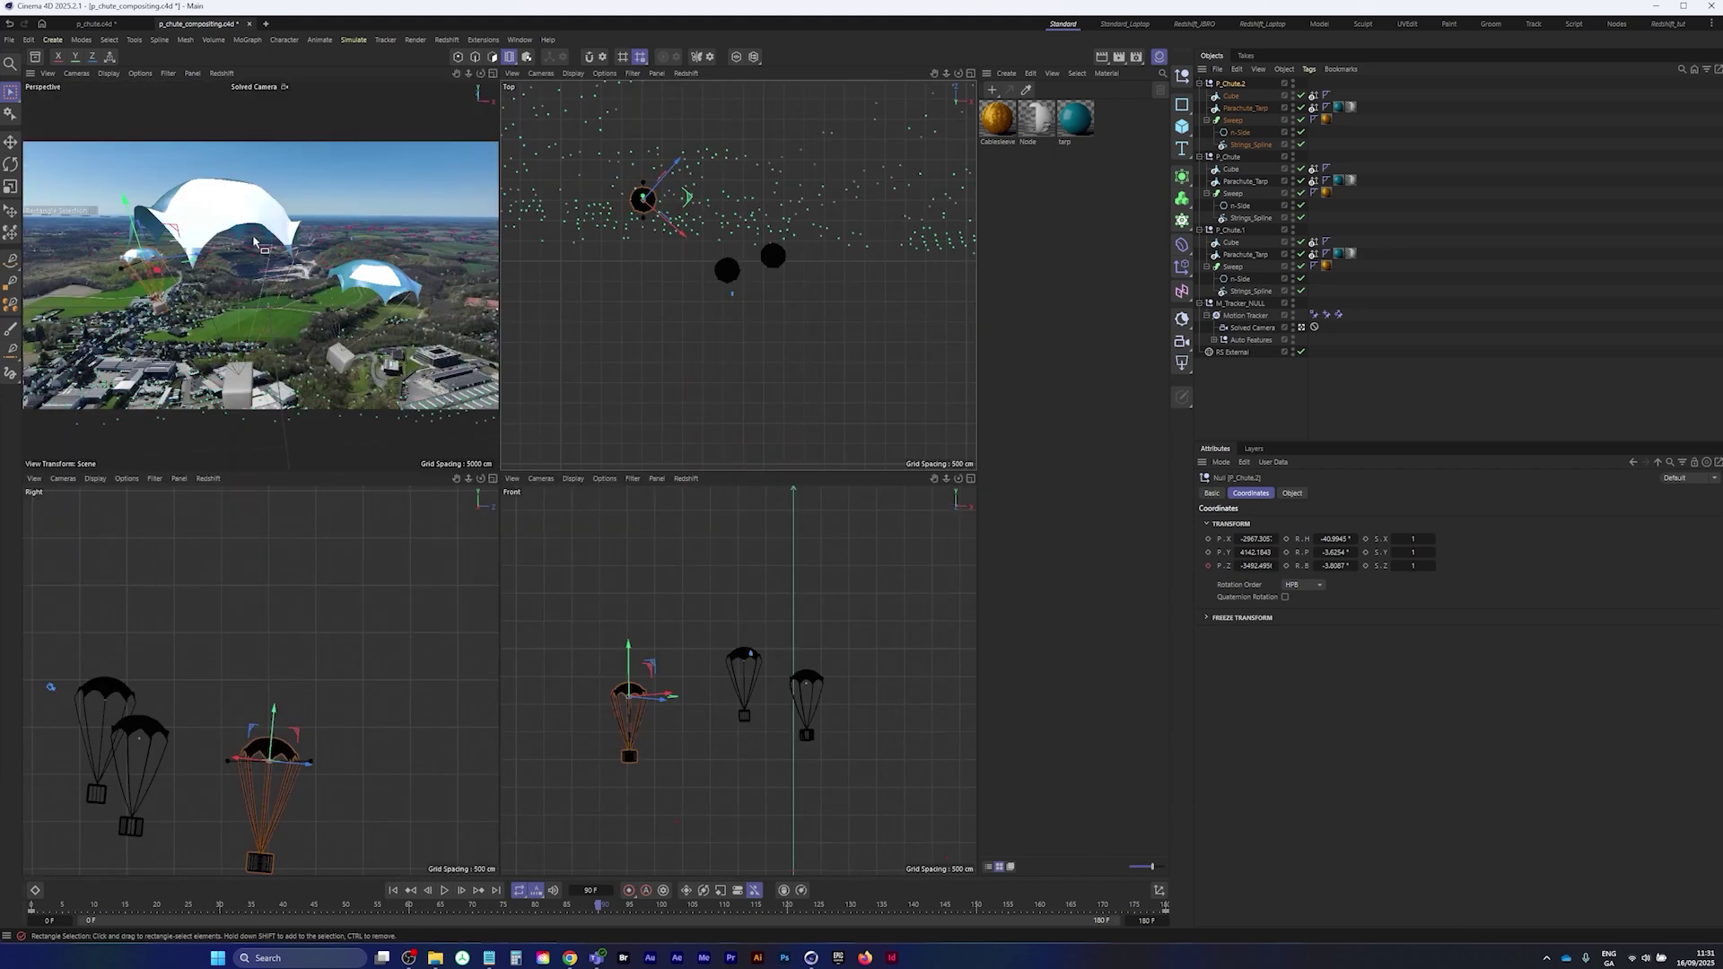
pyautogui.middleClick(258, 243)
pyautogui.moveTo(267, 351); pyautogui.dragTo(256, 363)
pyautogui.click(515, 58)
pyautogui.click(557, 77)
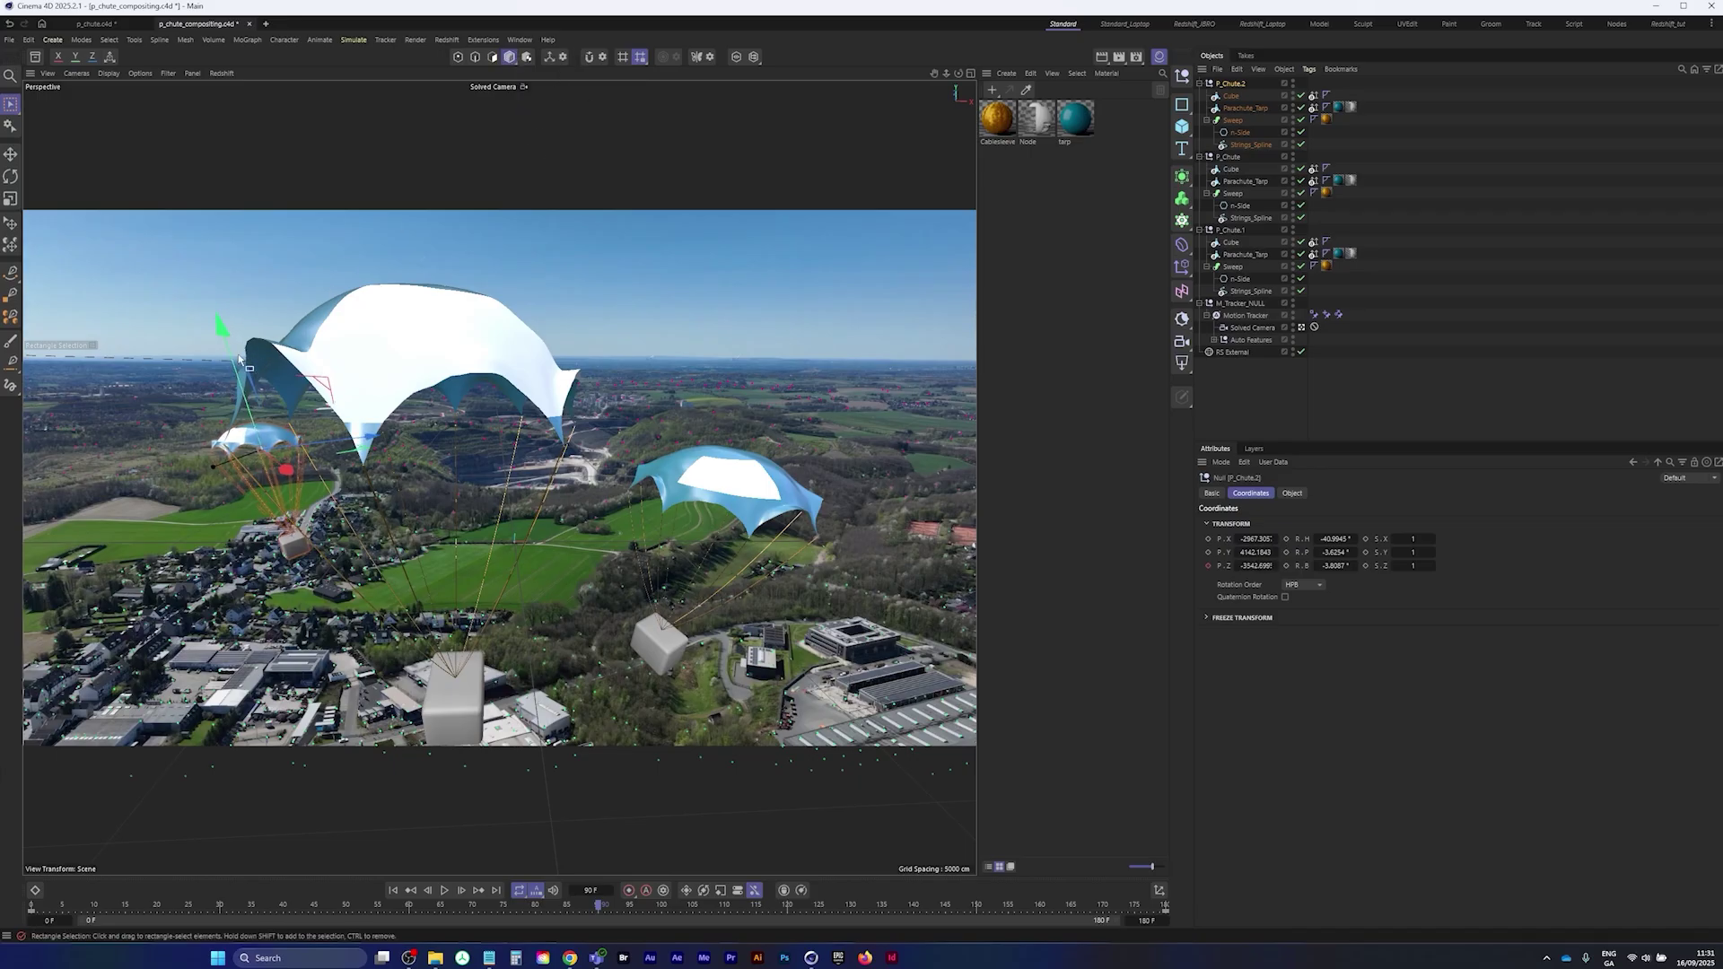
pyautogui.moveTo(224, 332); pyautogui.dragTo(332, 519)
# - Play the animation from the first frame, stop it at frame 79, and save the project
pyautogui.click(394, 892)
pyautogui.click(444, 891)
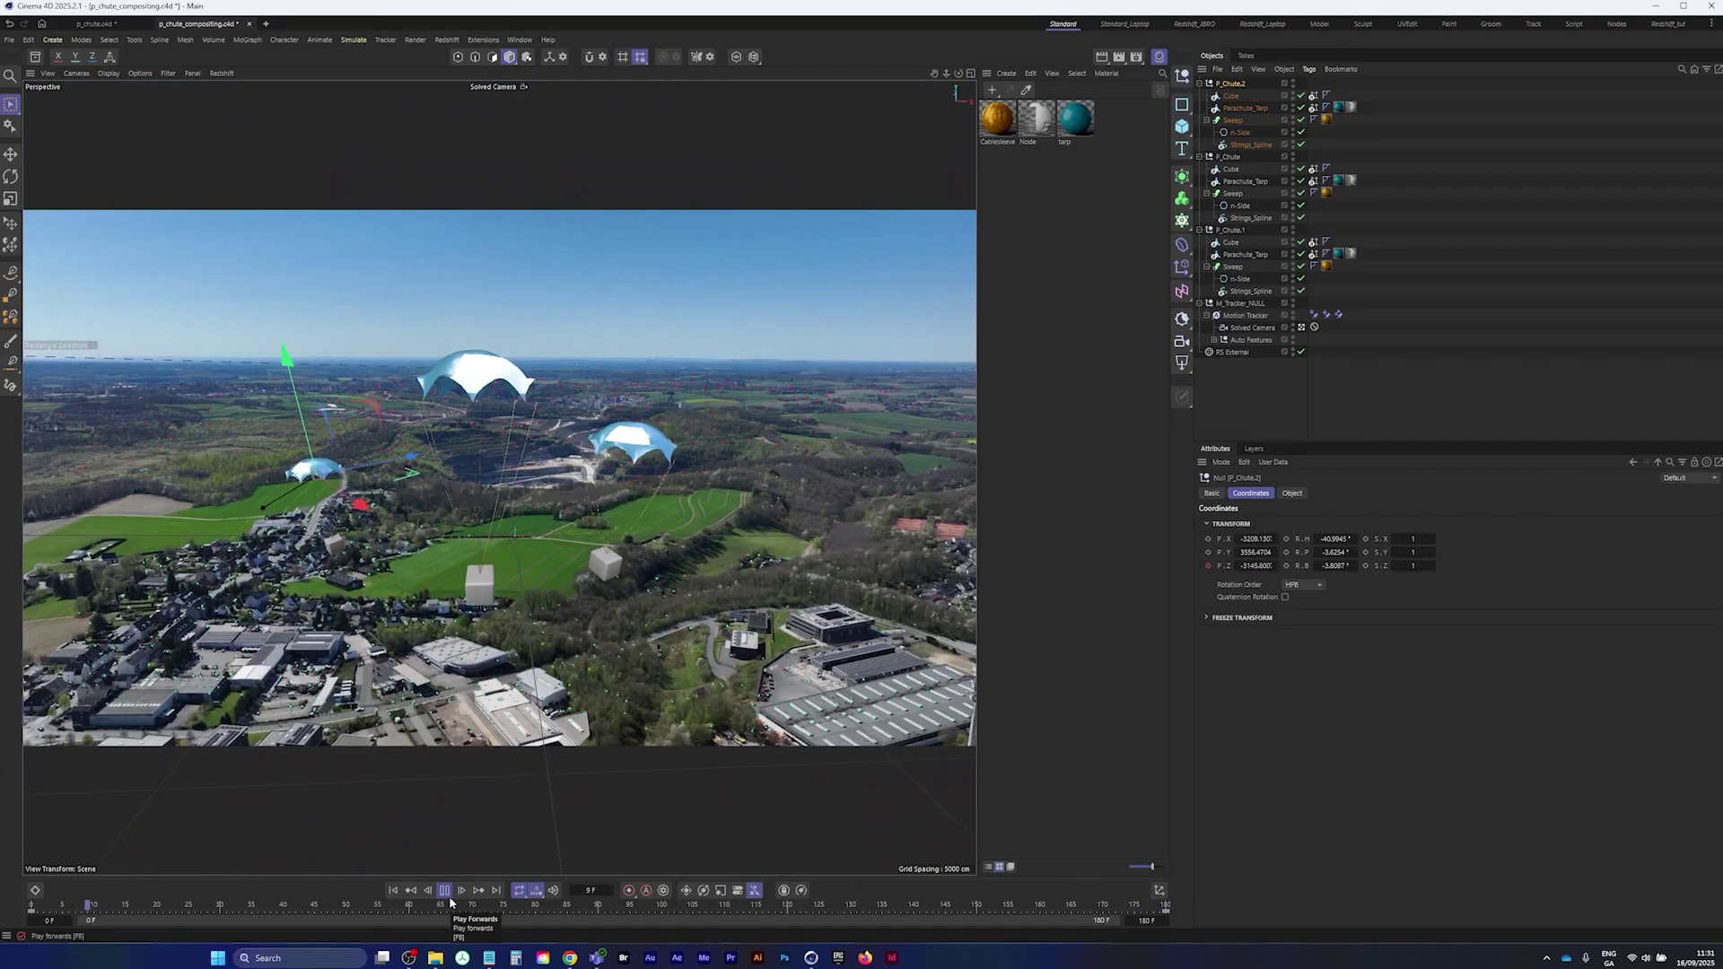
pyautogui.click(443, 893)
pyautogui.click(9, 40)
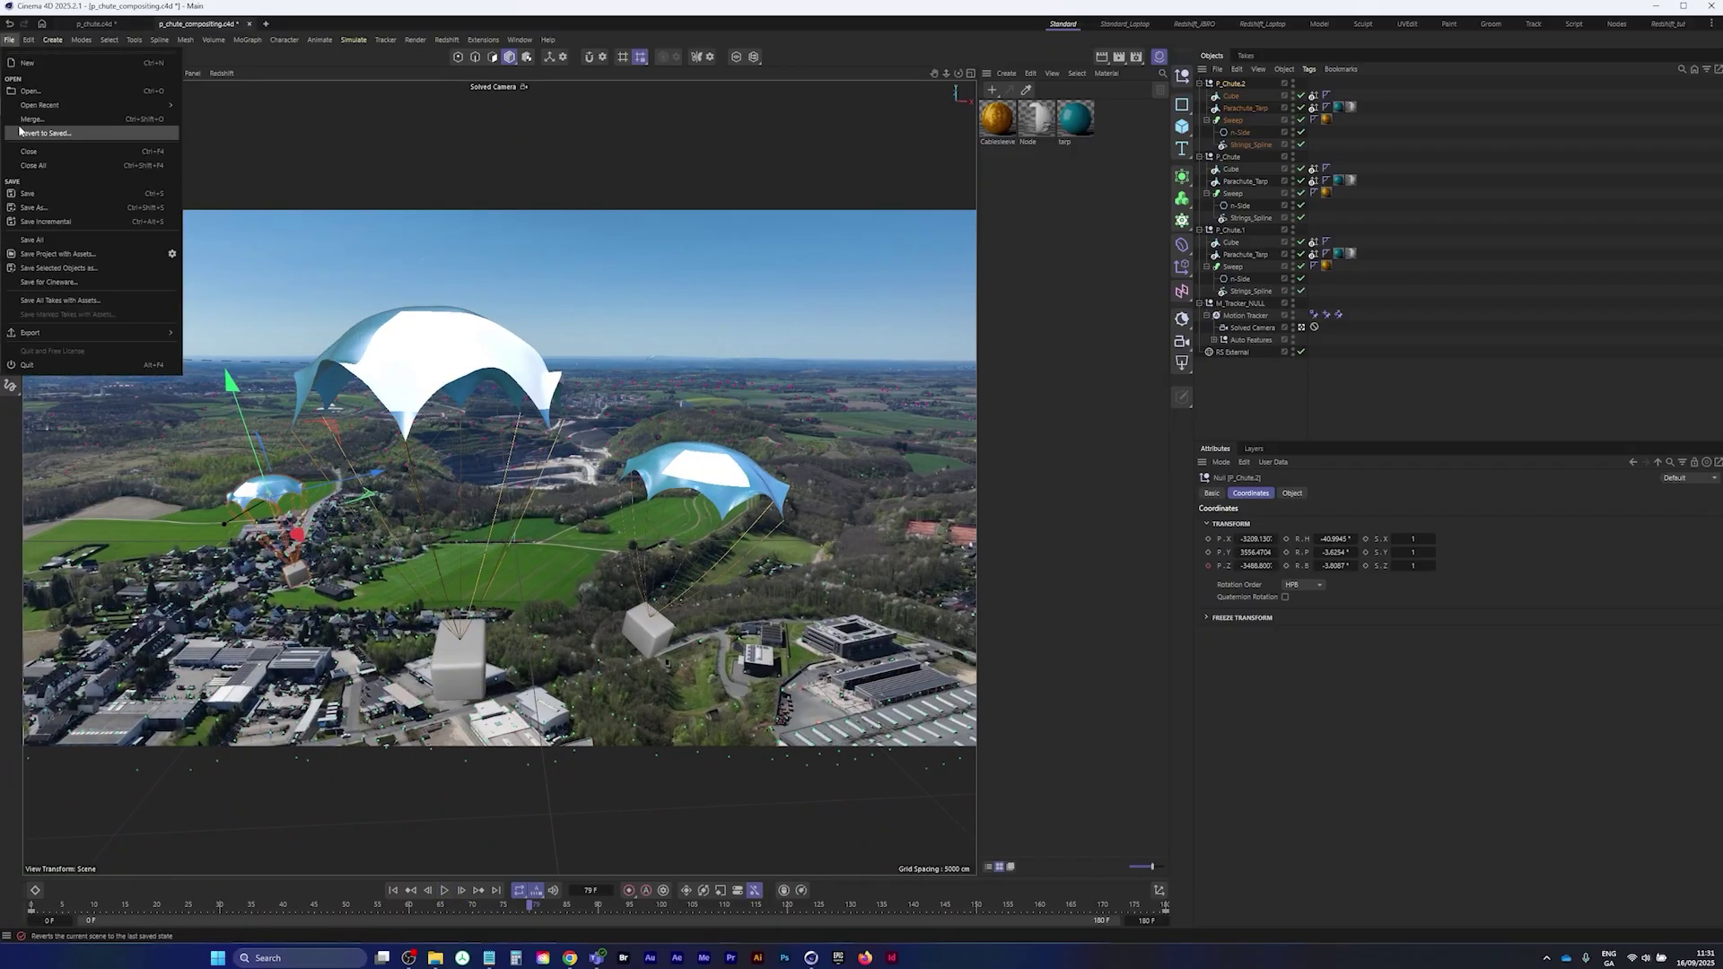
pyautogui.click(54, 203)
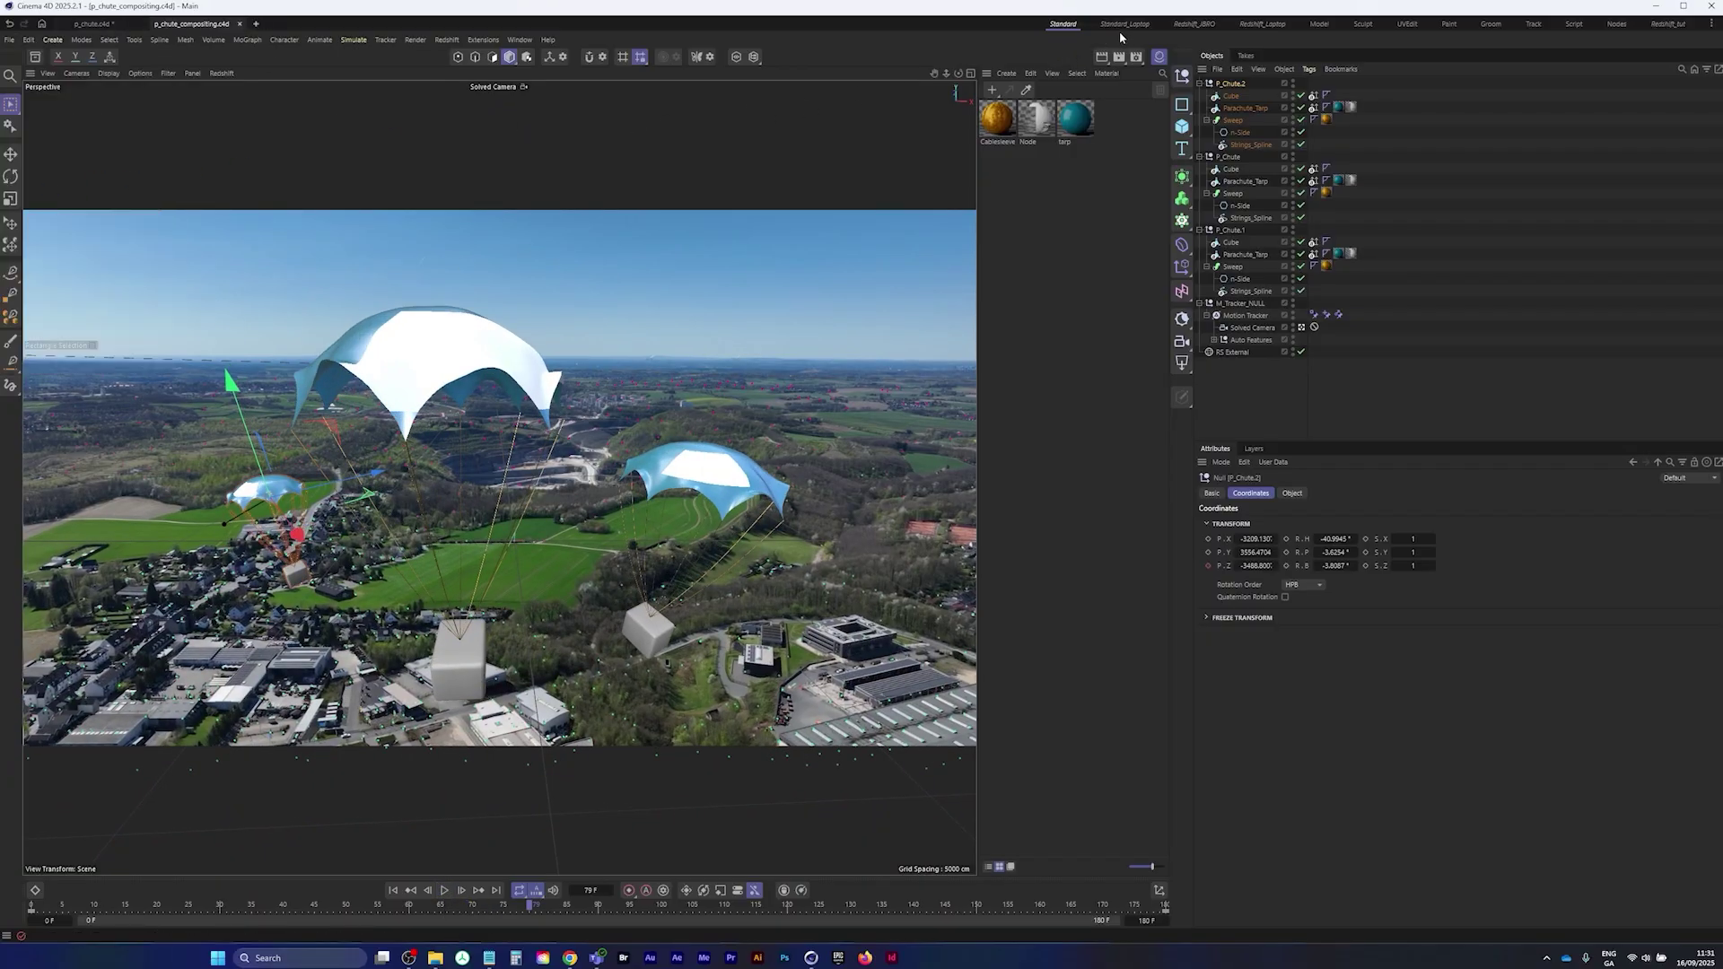
# - Switch to the Redshift_BRO layout and start the live Redshift preview in a widened RenderView, with the material list hidden
pyautogui.click(1200, 27)
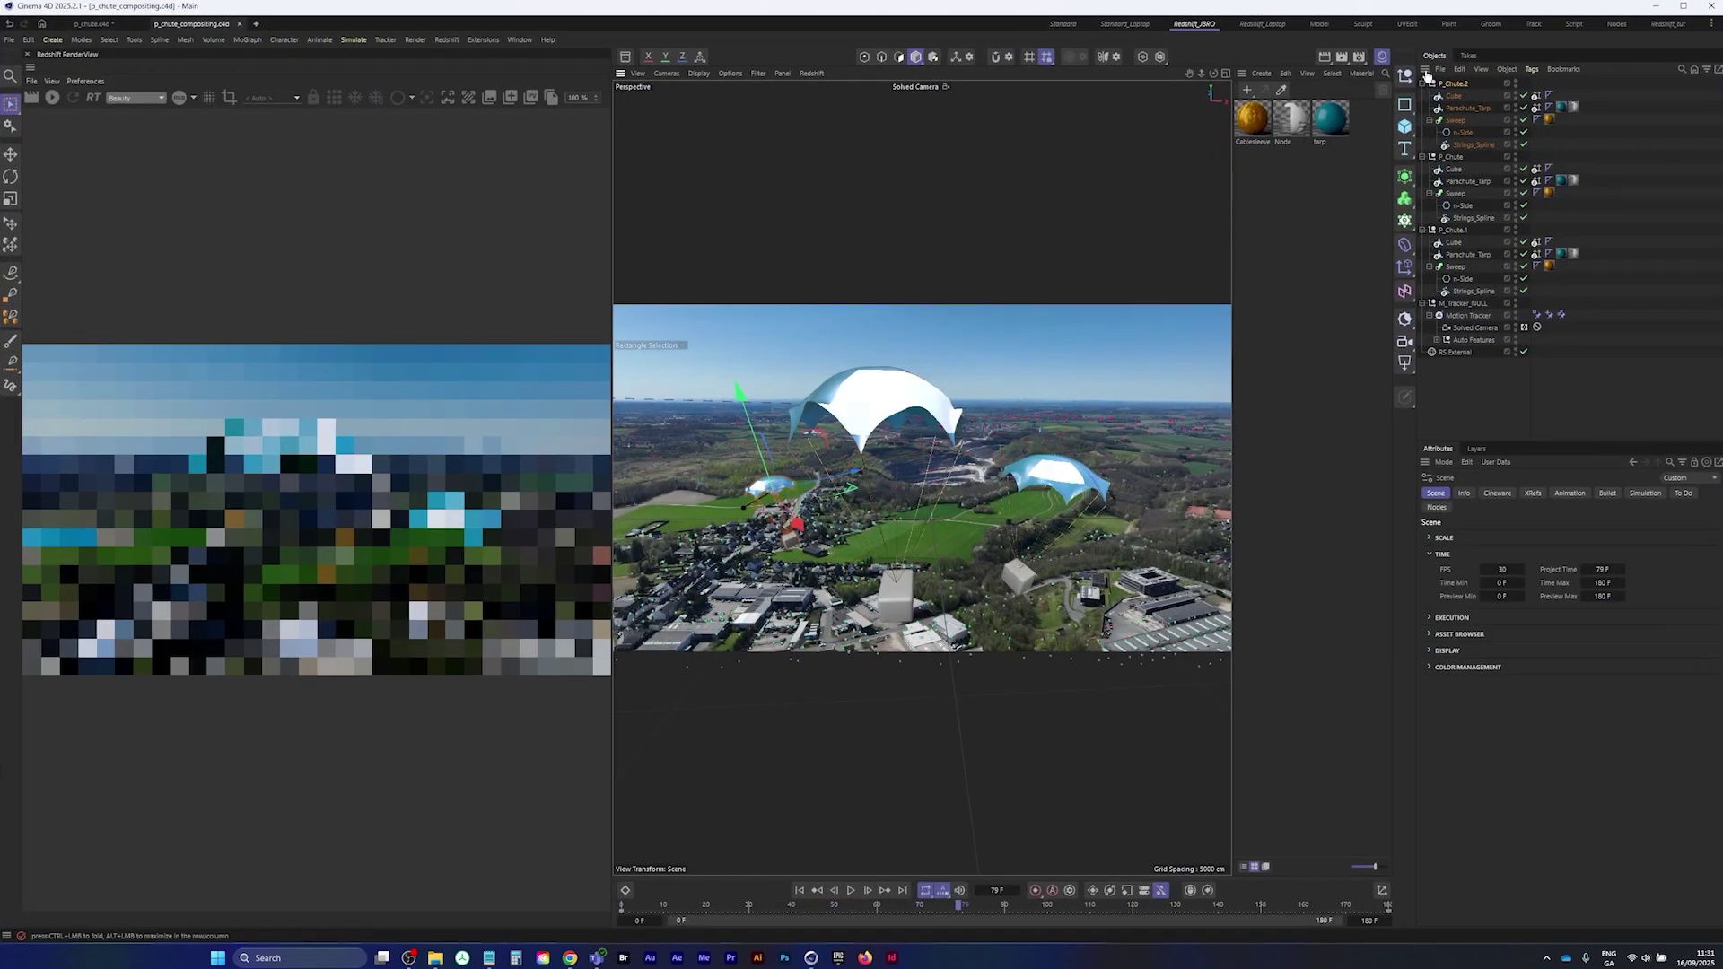
pyautogui.click(1382, 58)
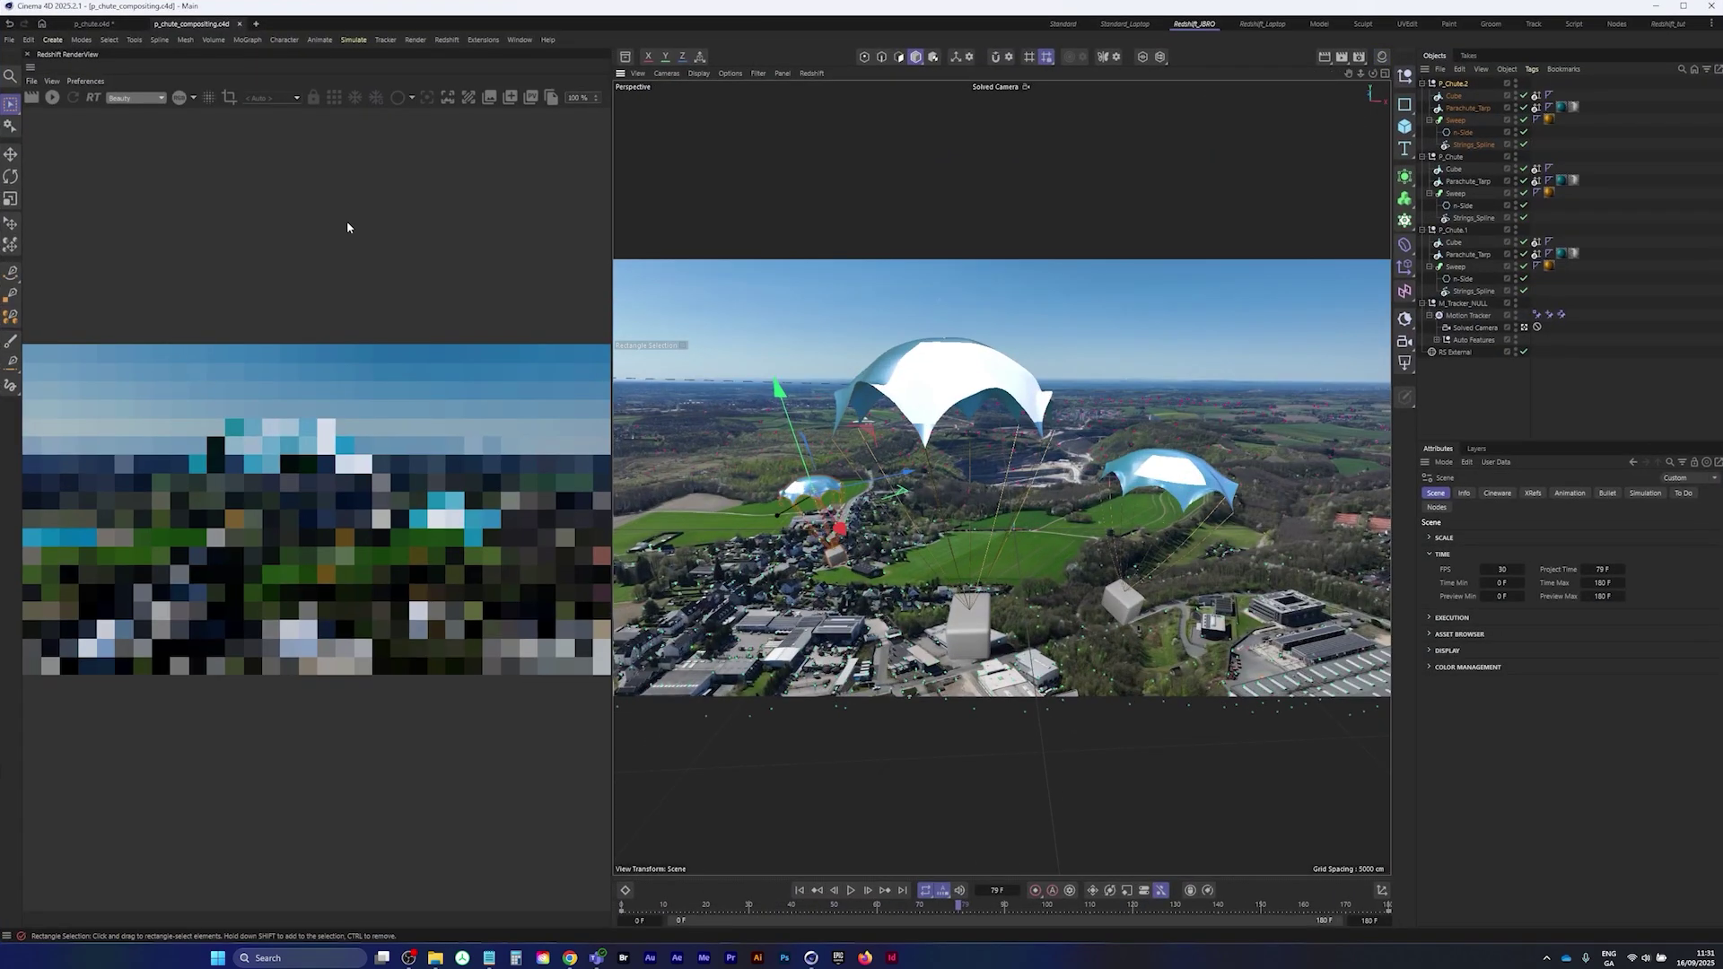
pyautogui.click(58, 99)
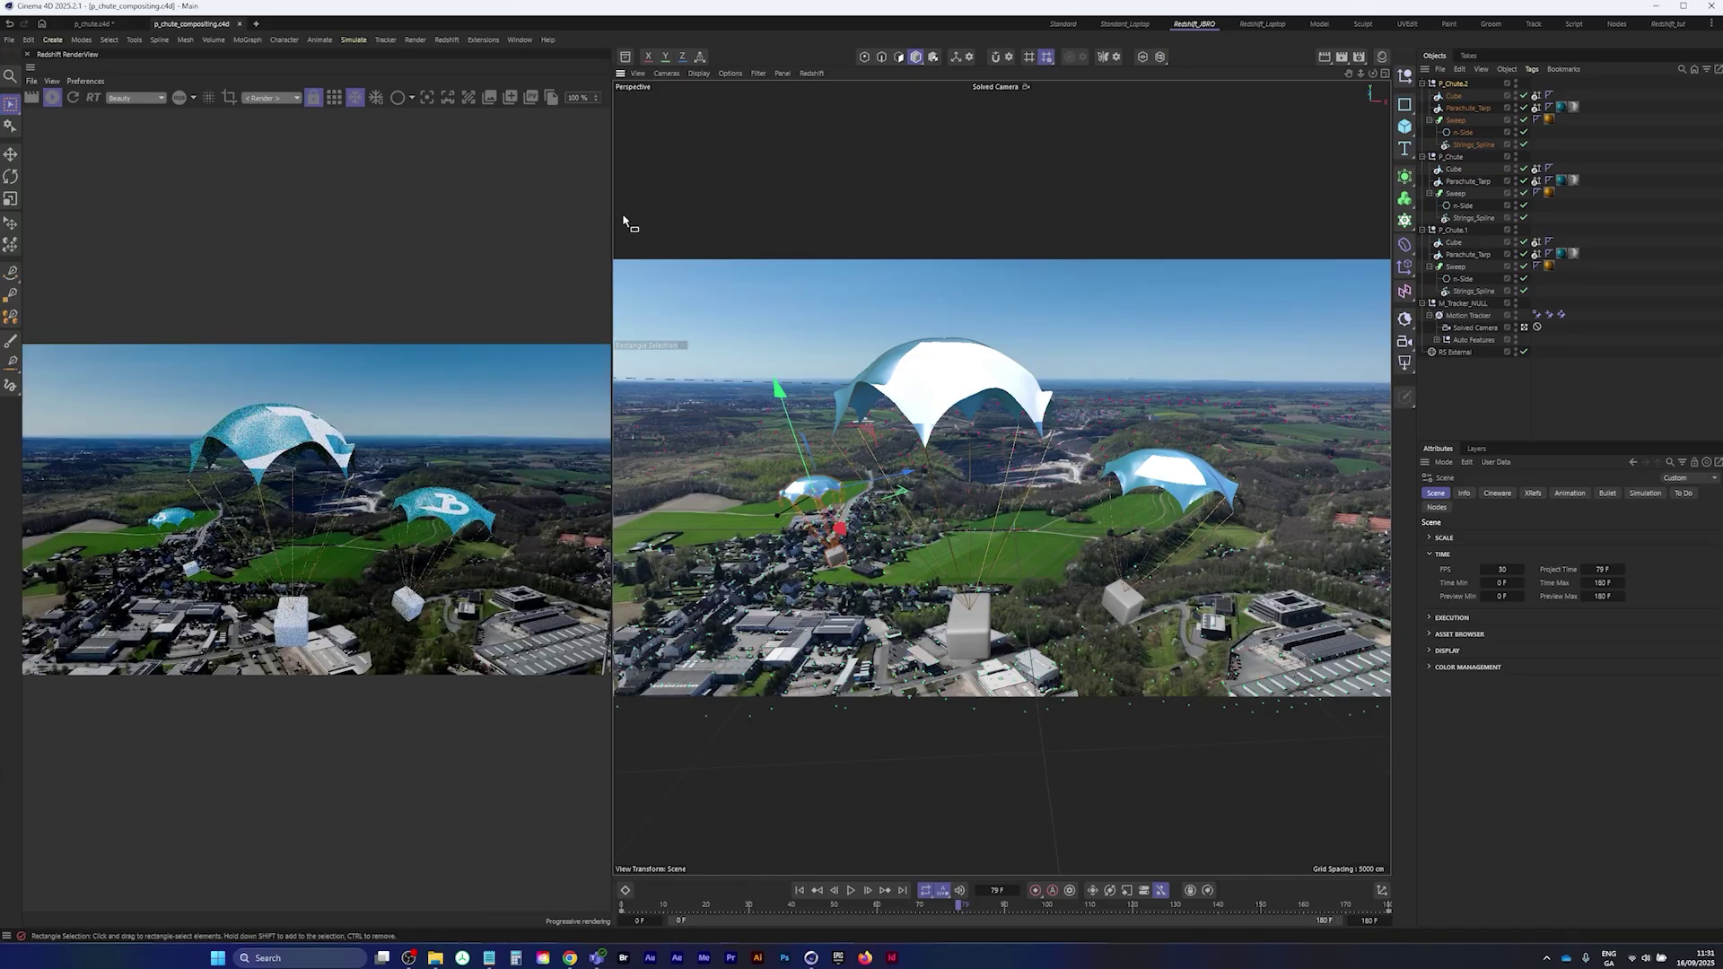
pyautogui.moveTo(612, 214); pyautogui.dragTo(913, 224)
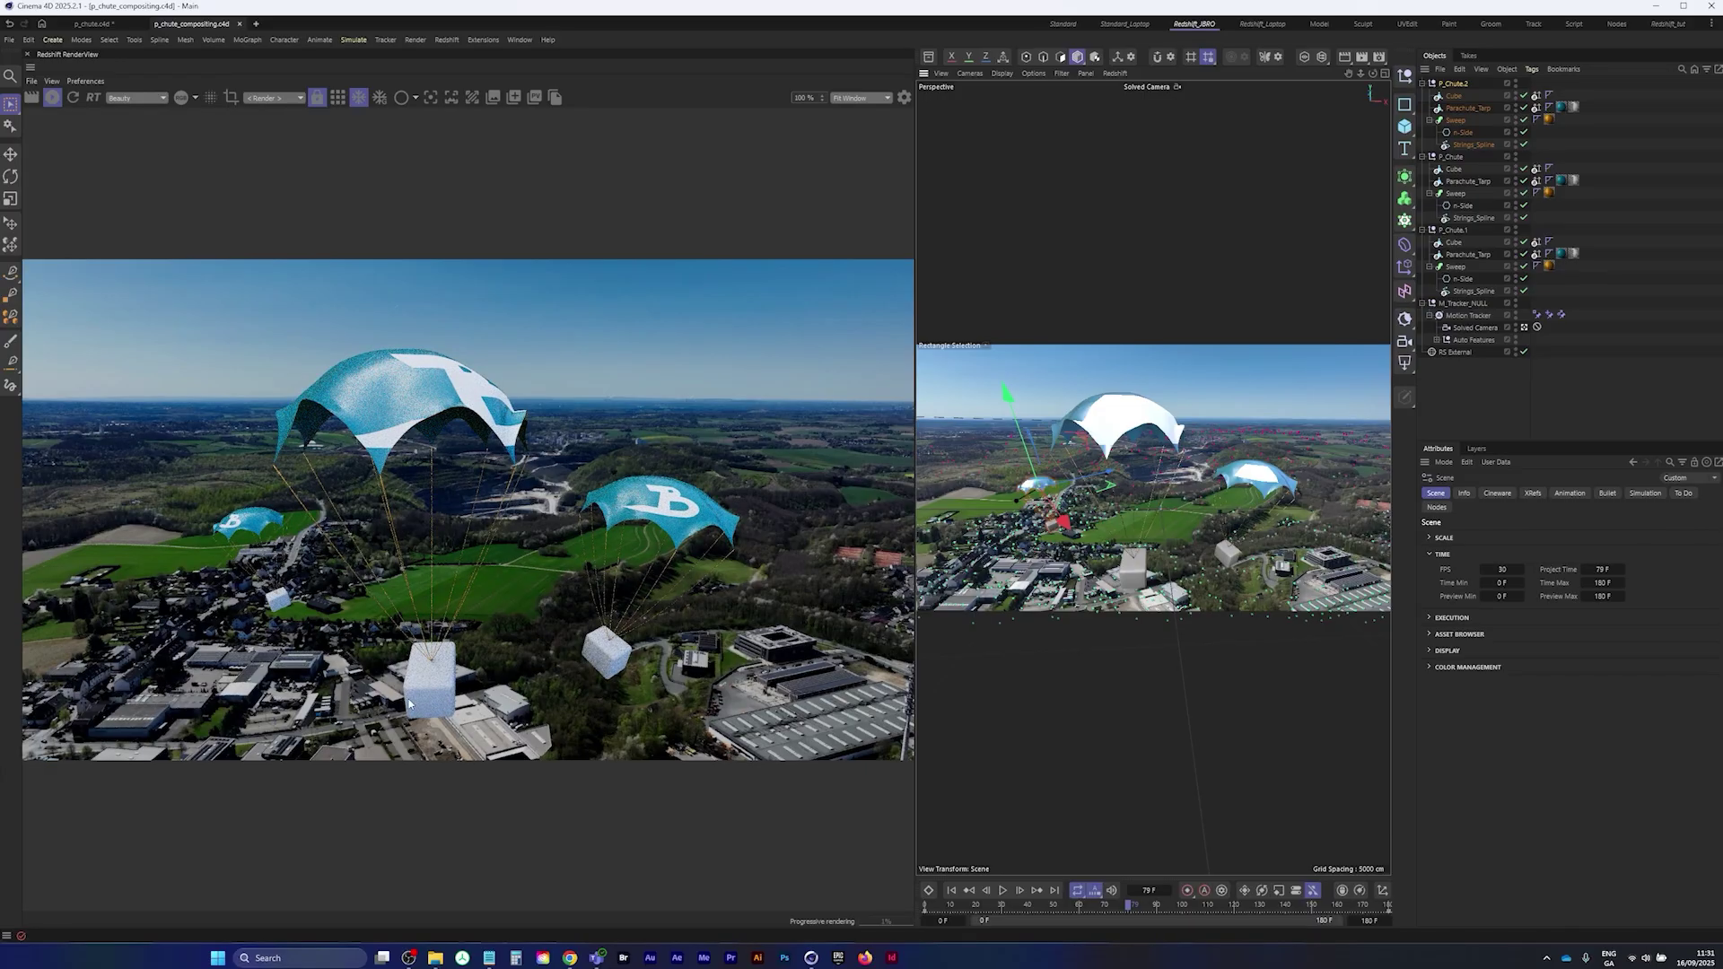
# - Set the RS External light's bank rotation to 15° and save the project
pyautogui.click(1455, 352)
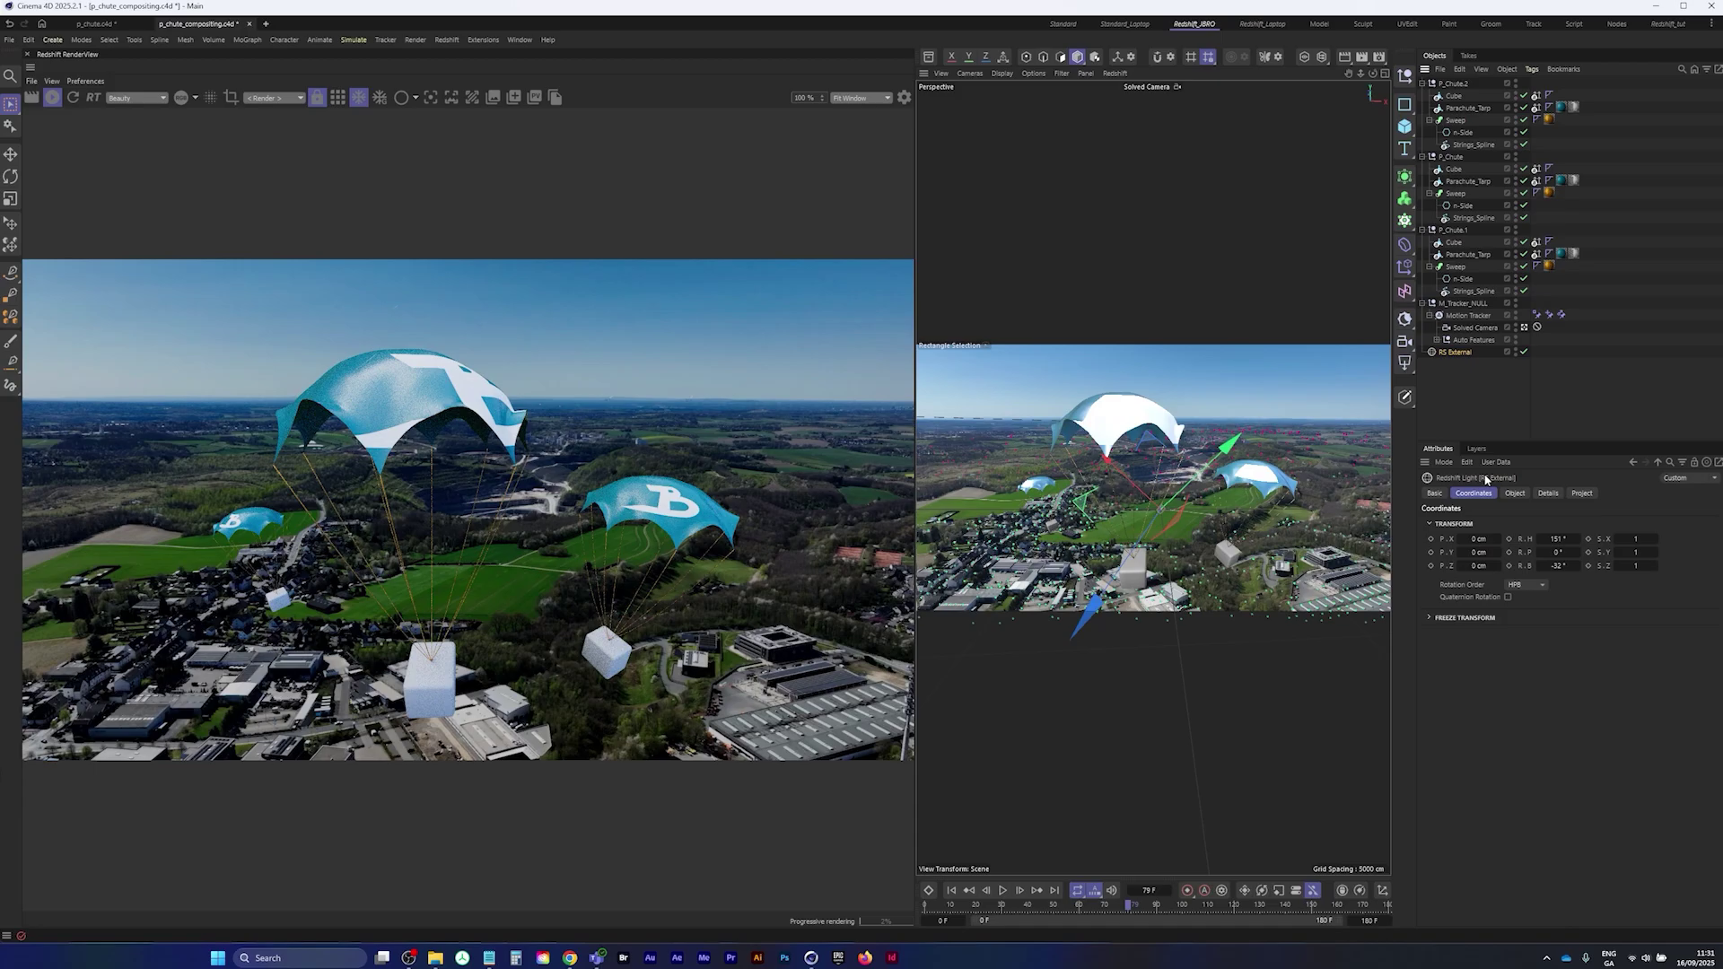
pyautogui.moveTo(1562, 567)
pyautogui.mouseDown()
pyautogui.moveTo(1529, 567)
pyautogui.moveTo(1586, 566)
pyautogui.mouseUp()
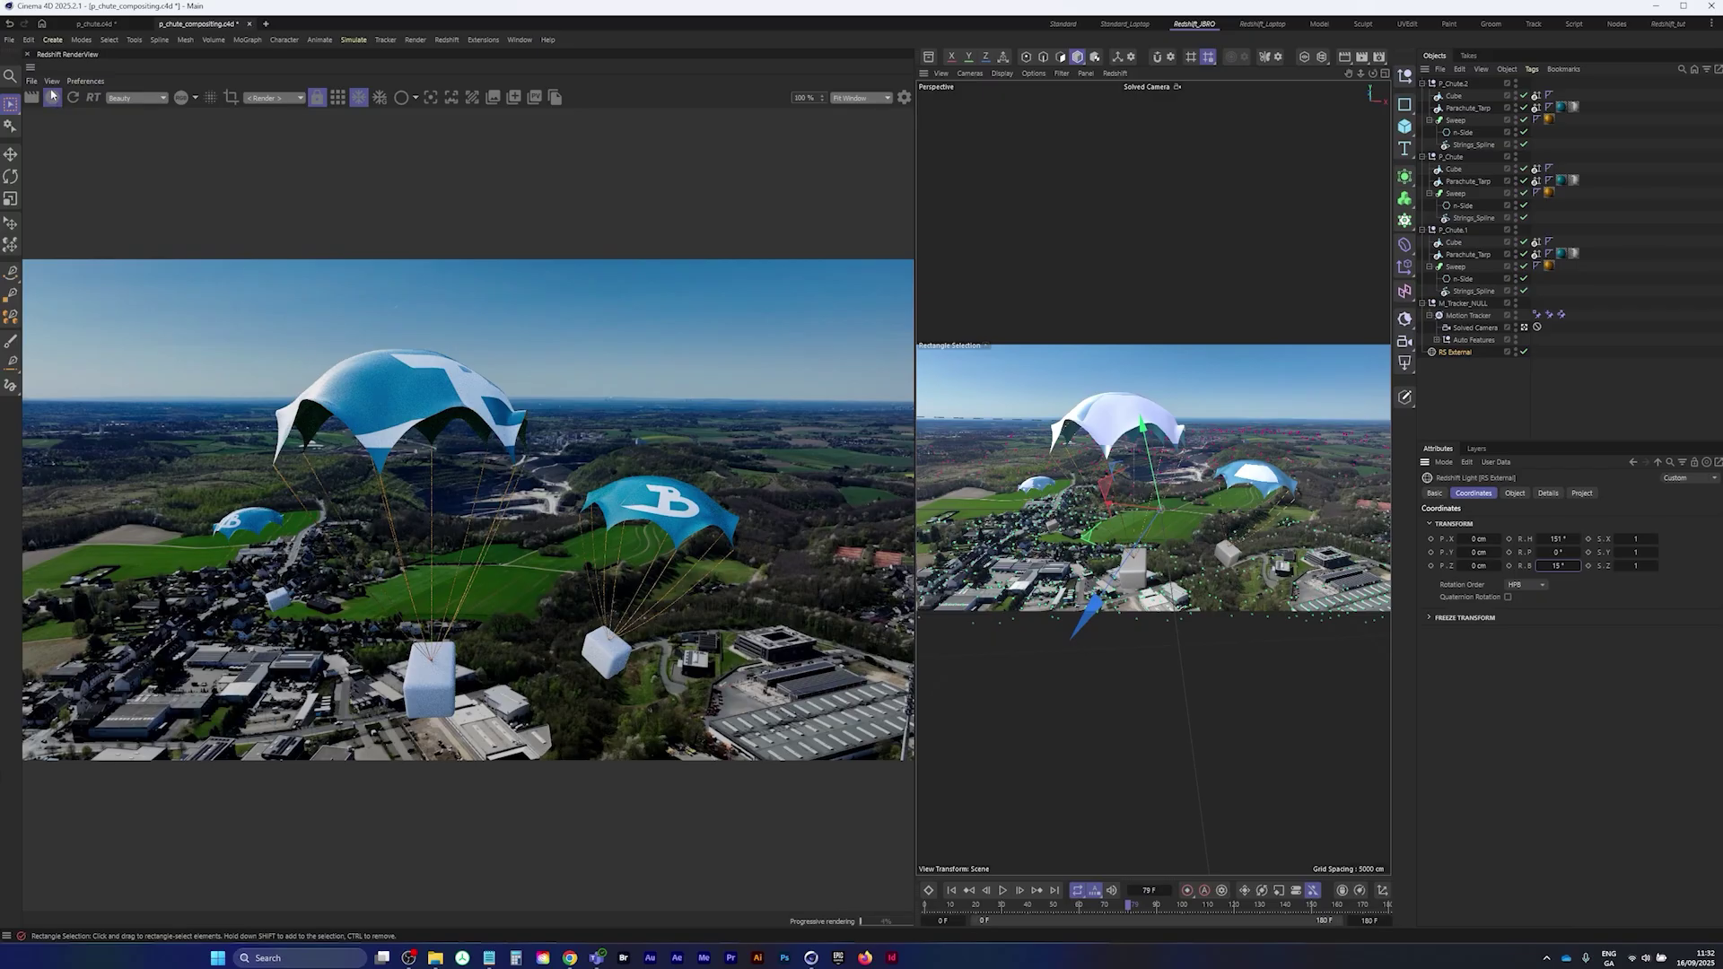
pyautogui.click(9, 40)
pyautogui.click(135, 201)
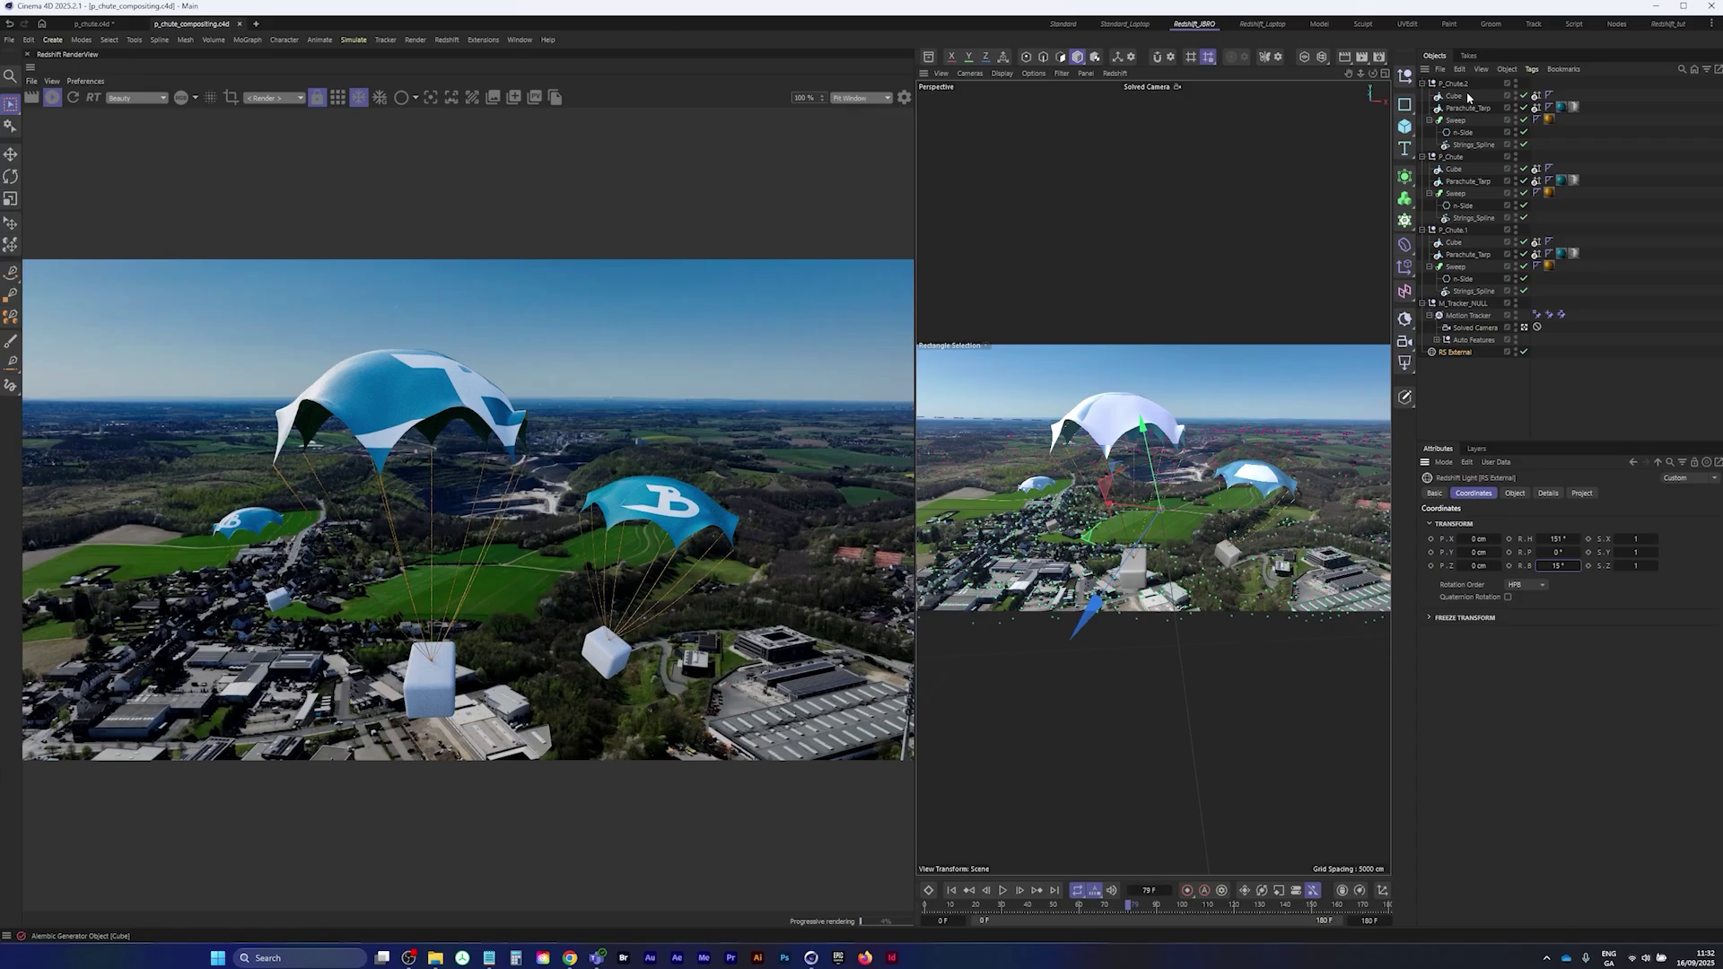
# - In the render settings, set the frame range to All Frames and the regular image format to PNG
pyautogui.click(1383, 59)
pyautogui.moveTo(1441, 51); pyautogui.dragTo(640, 205)
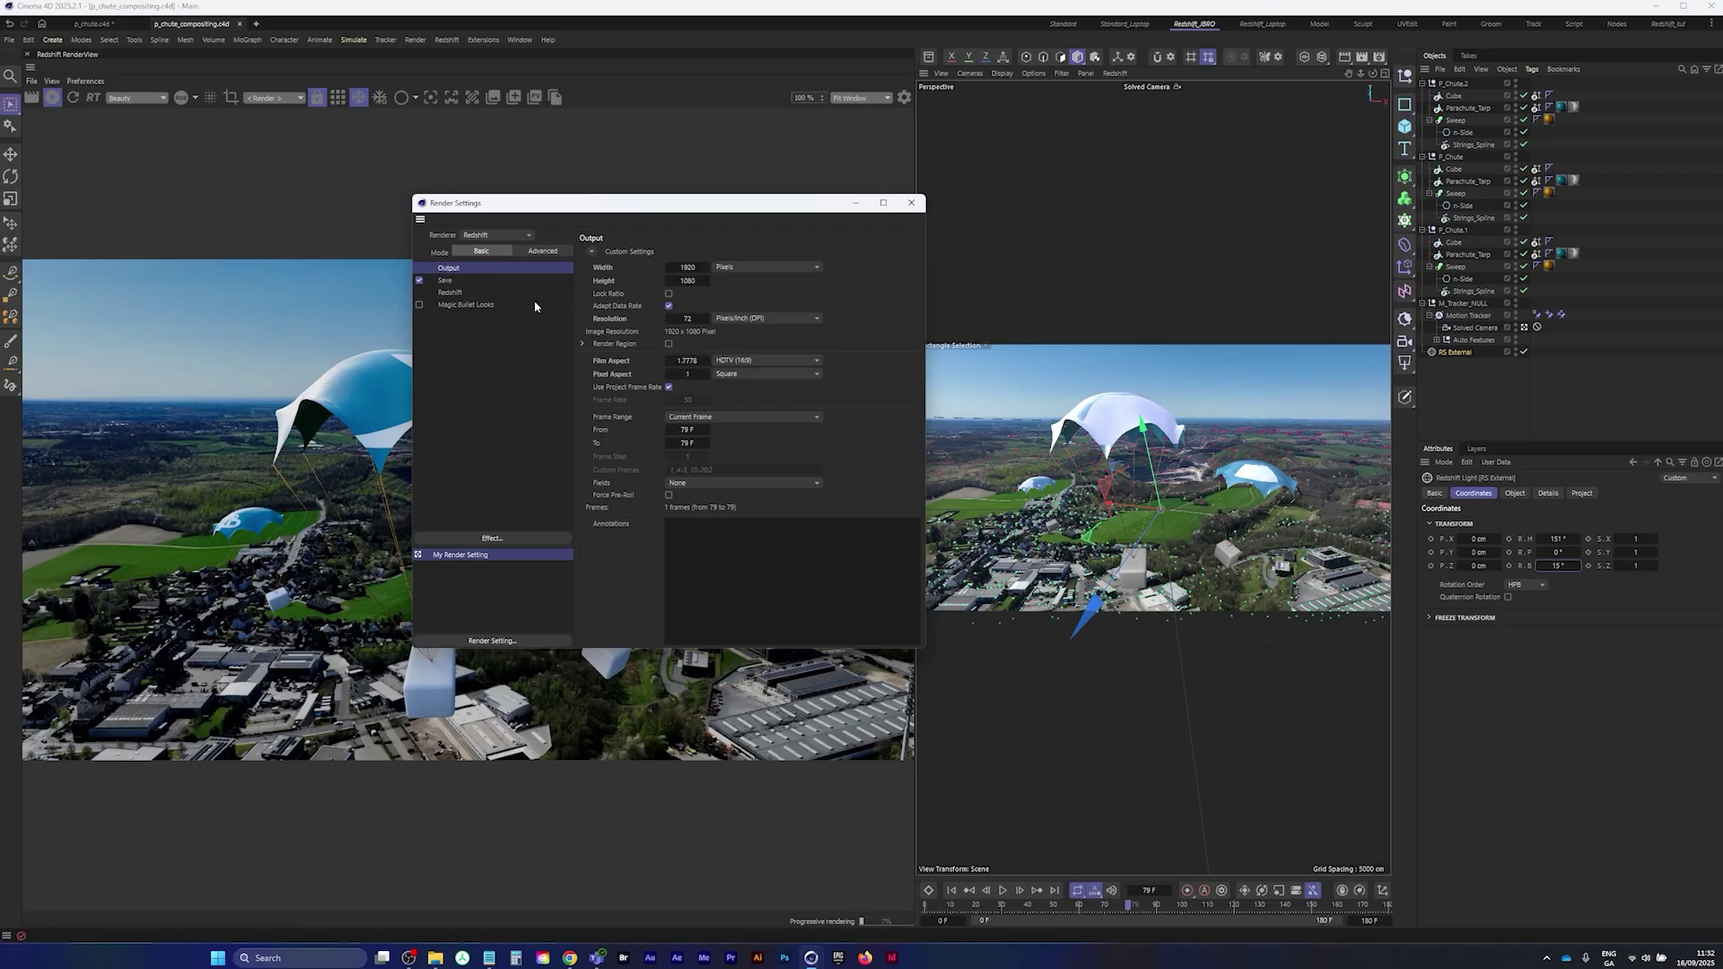
pyautogui.click(745, 418)
pyautogui.click(731, 459)
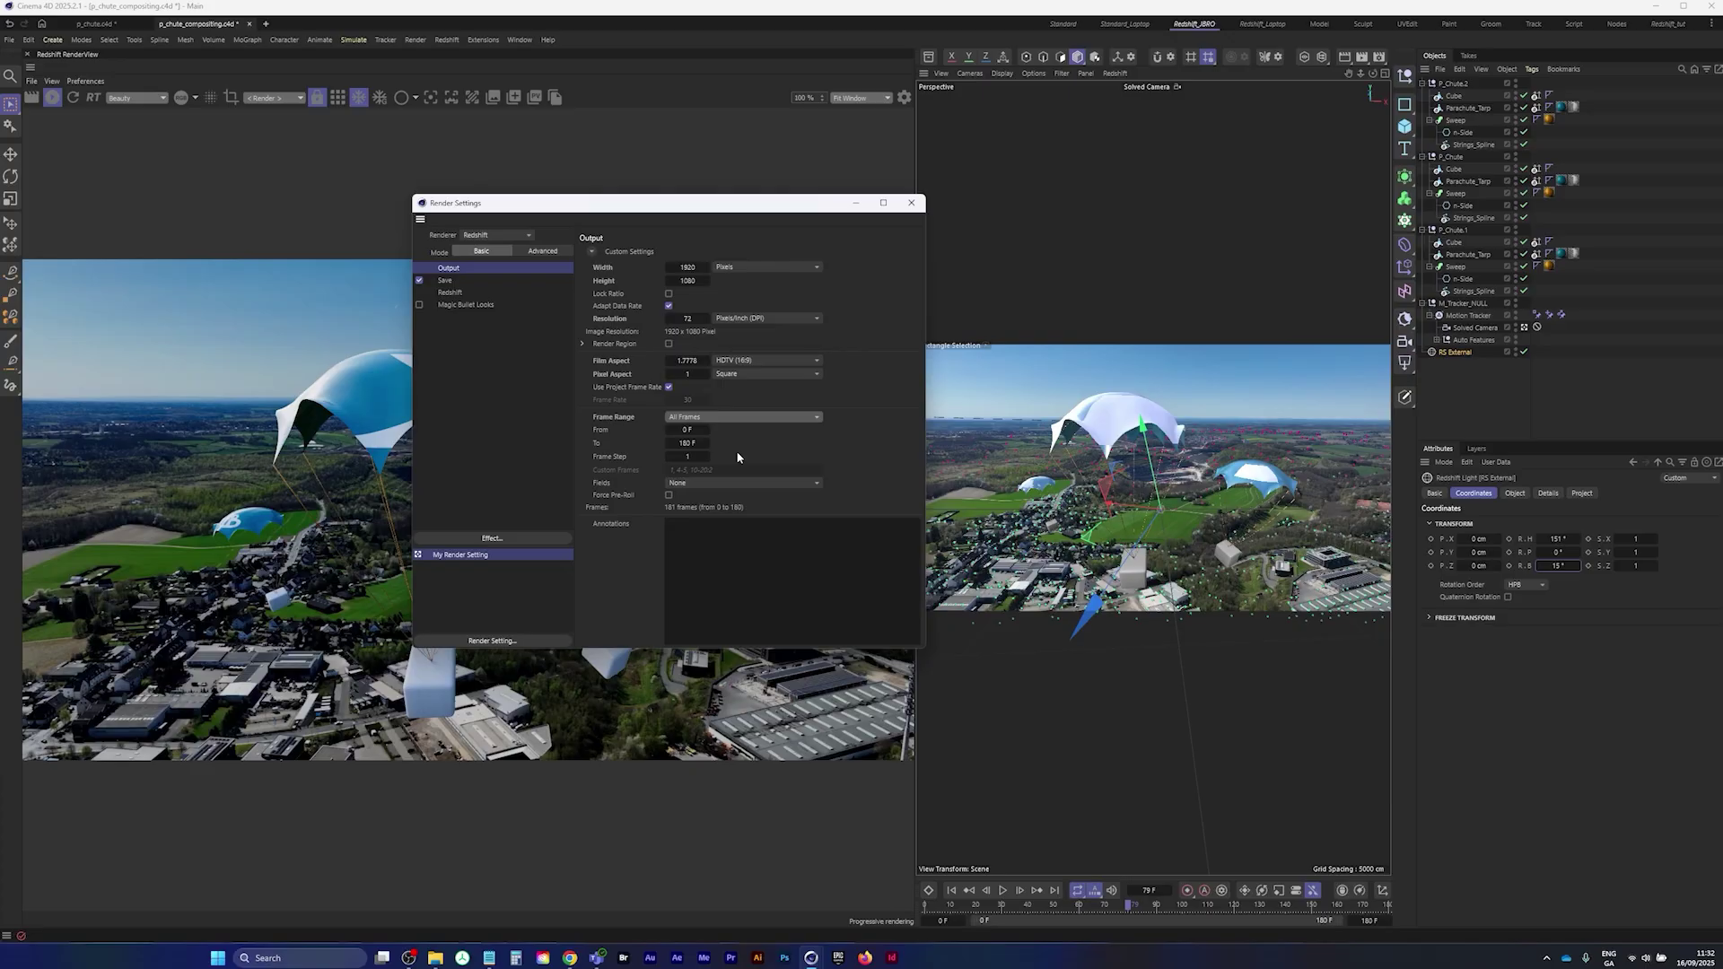
pyautogui.click(492, 281)
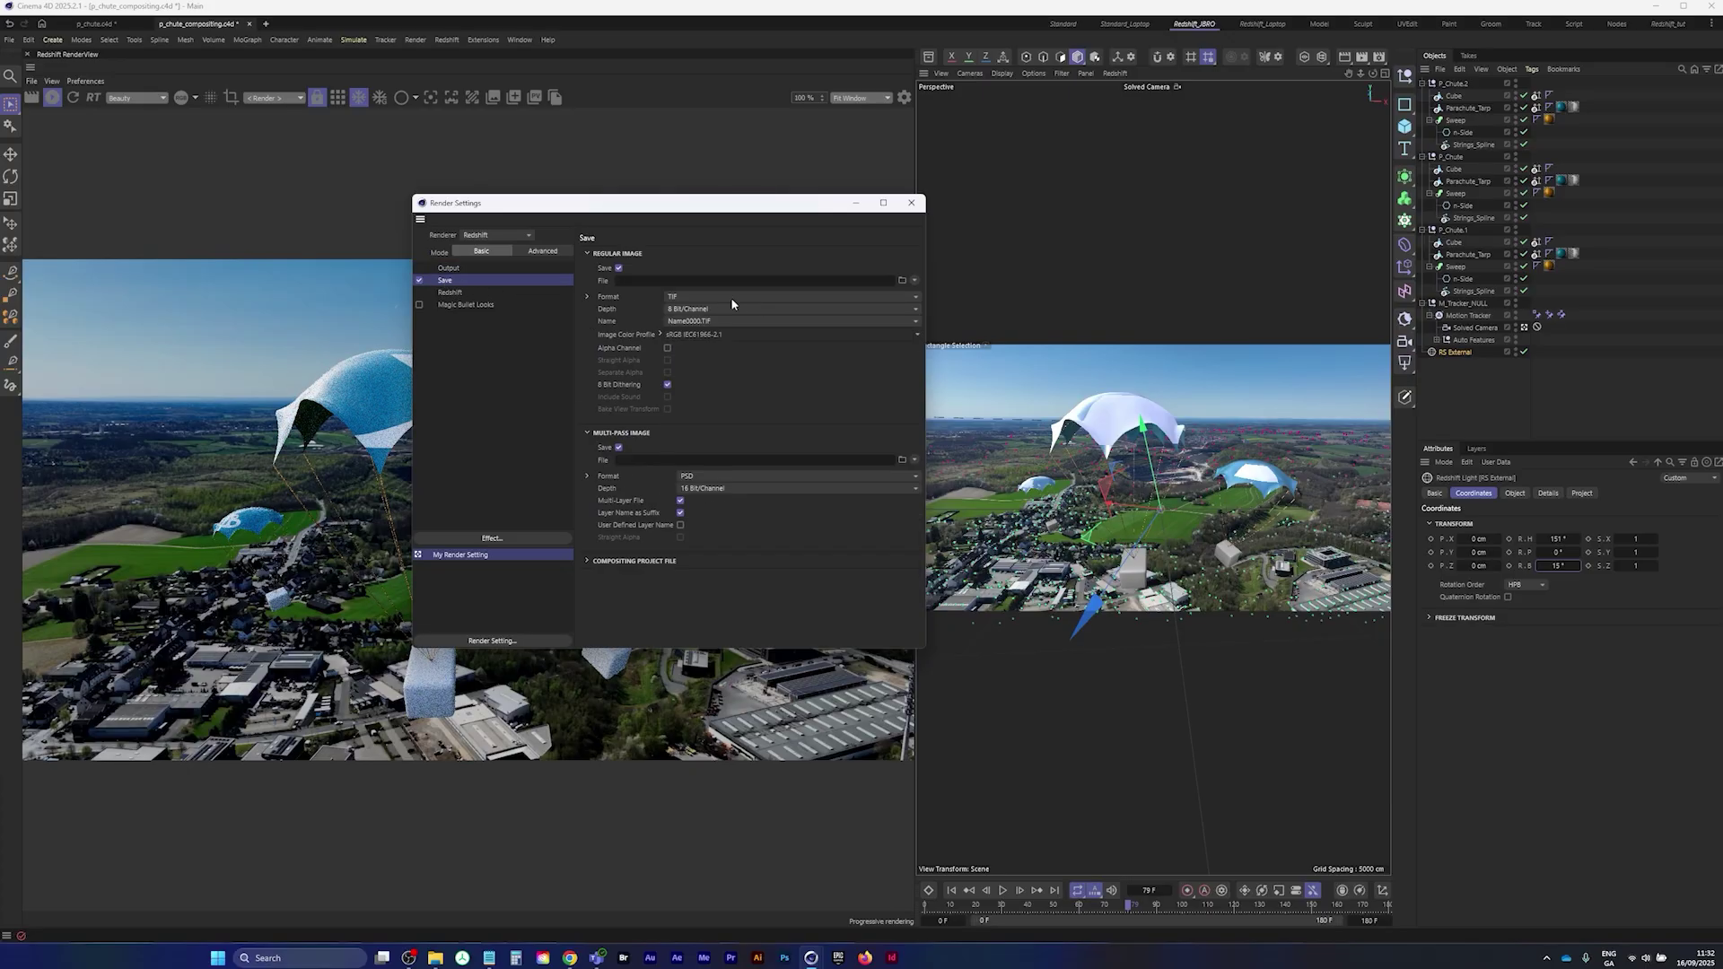
pyautogui.click(728, 298)
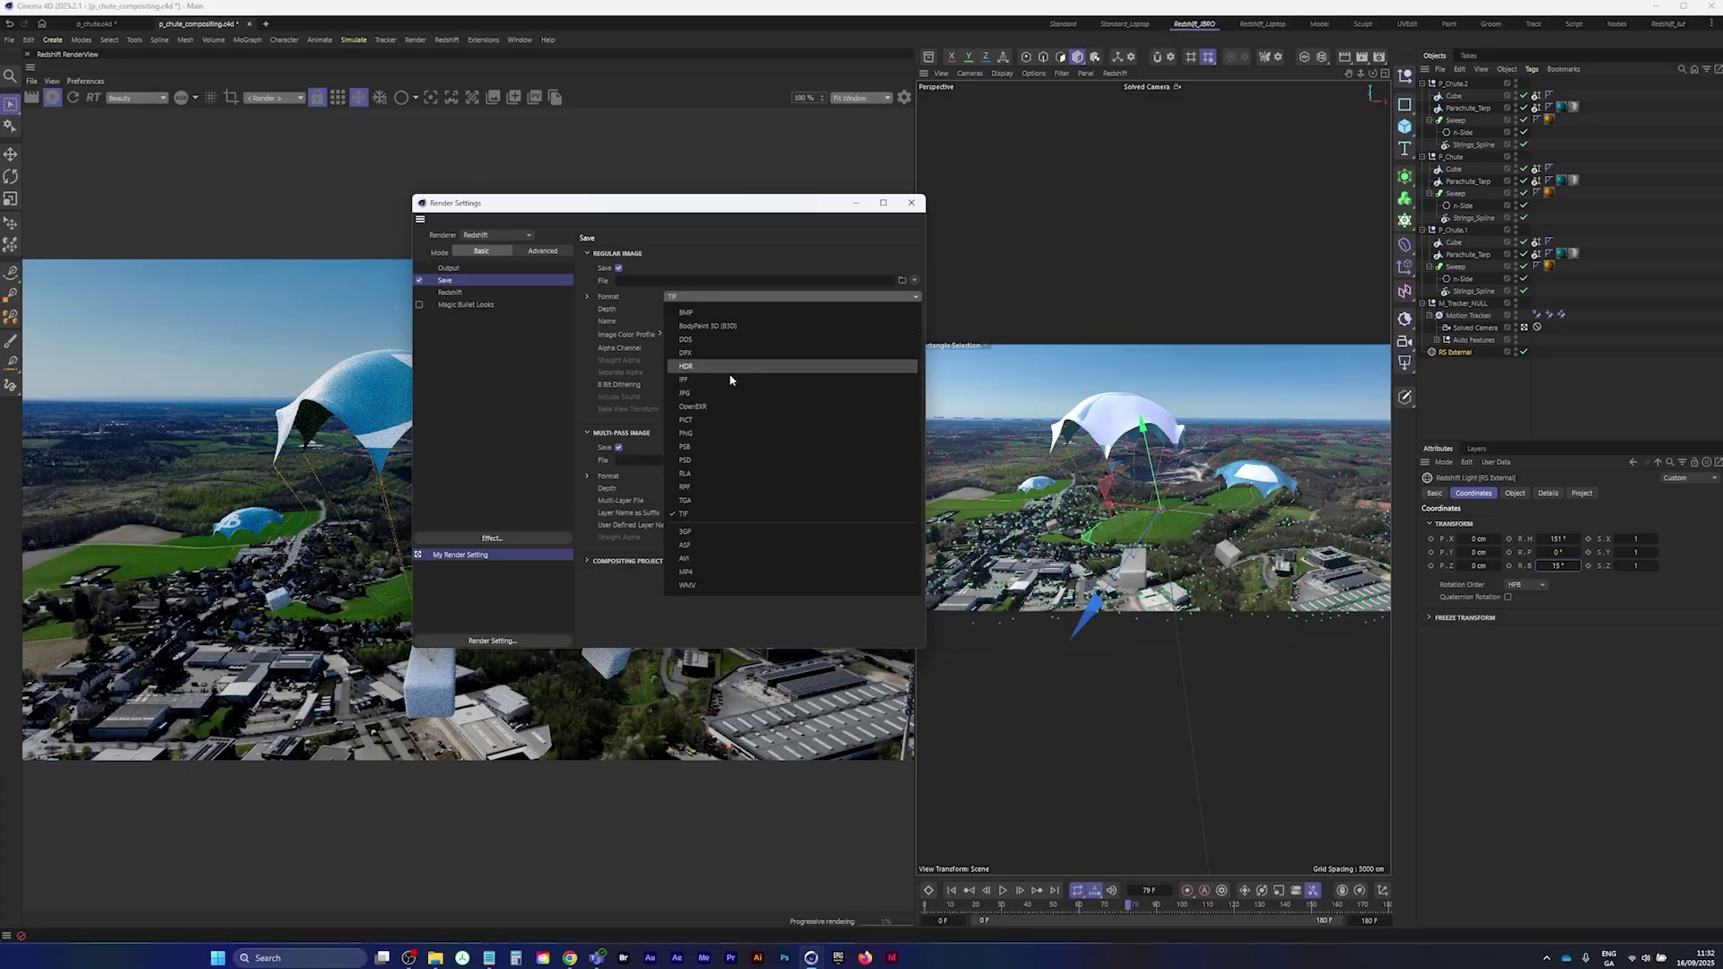
pyautogui.click(723, 439)
# - Switch to File Explorer, copy the path of the p_chute project folder, and return to the render settings
pyautogui.click(436, 958)
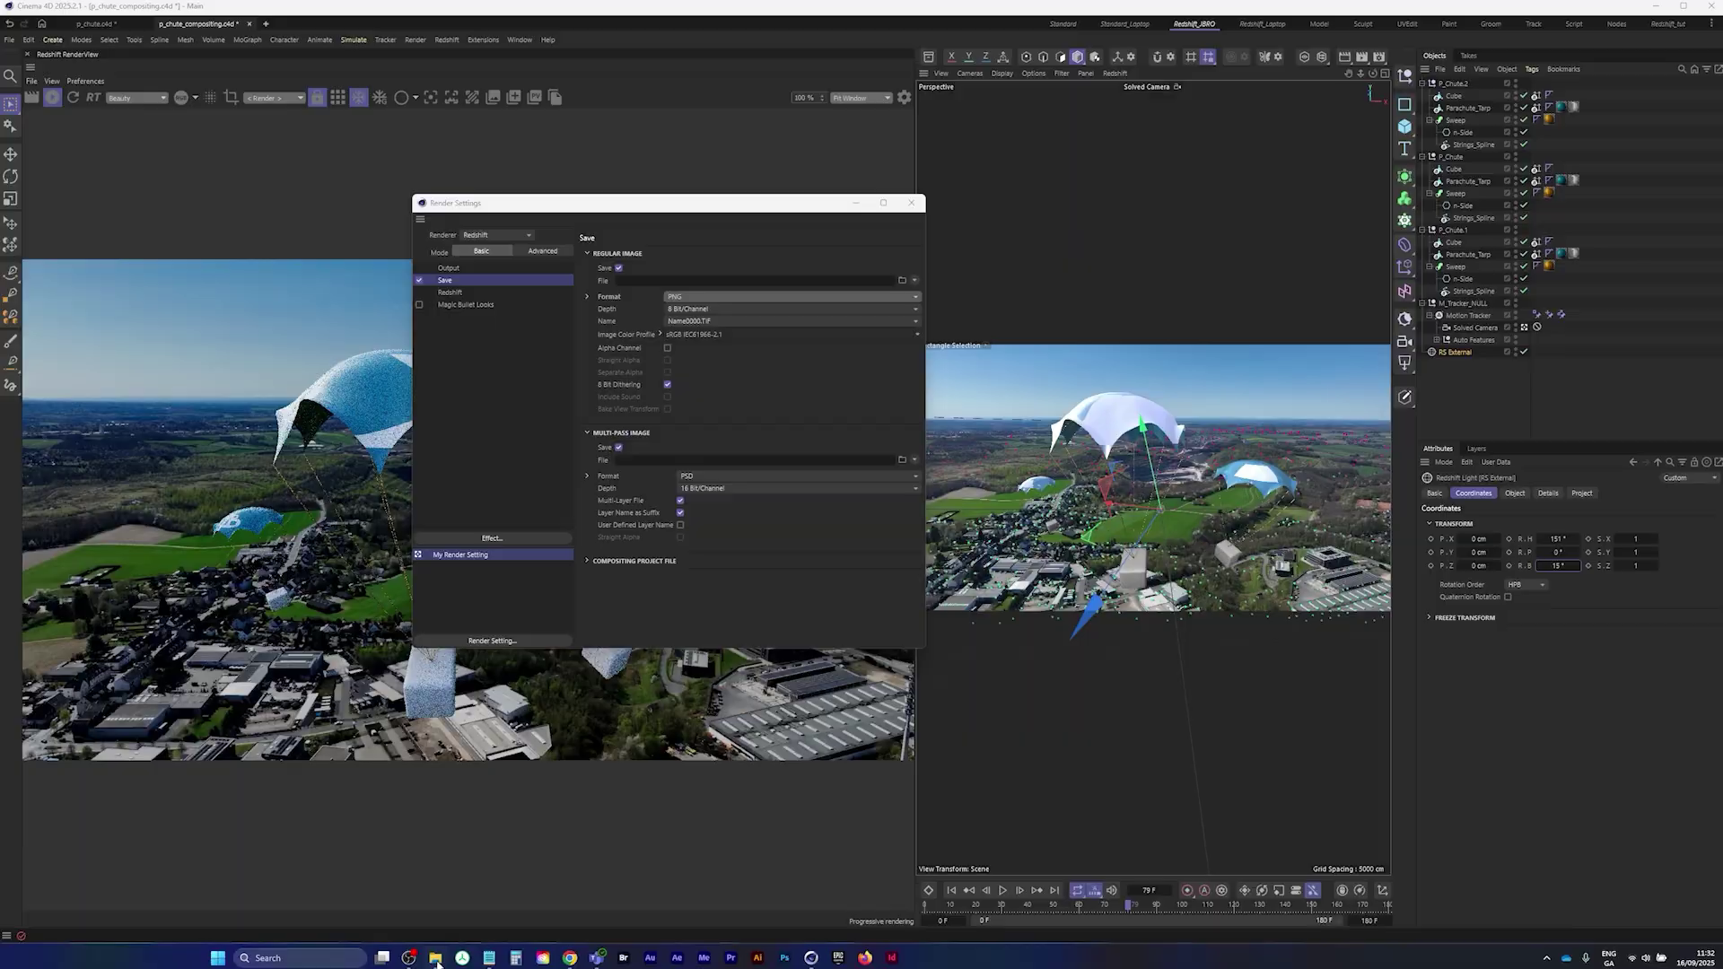
pyautogui.click(416, 910)
pyautogui.click(565, 156)
pyautogui.hotkey('ctrl', 'c')
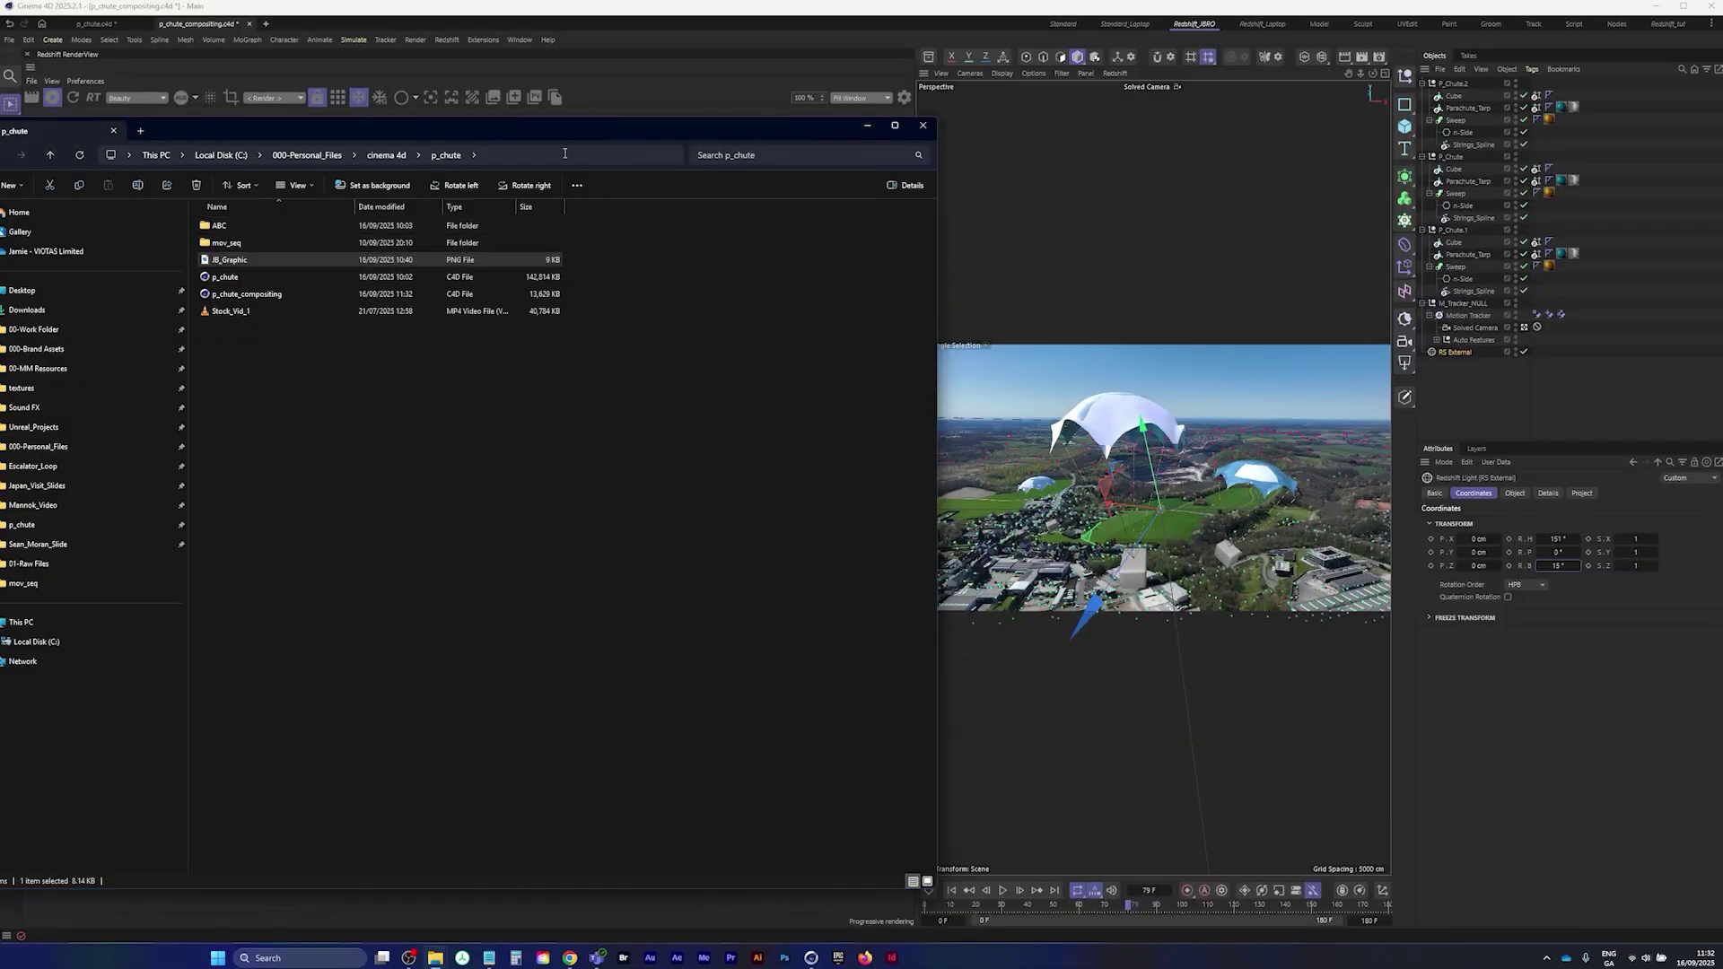
pyautogui.click(373, 466)
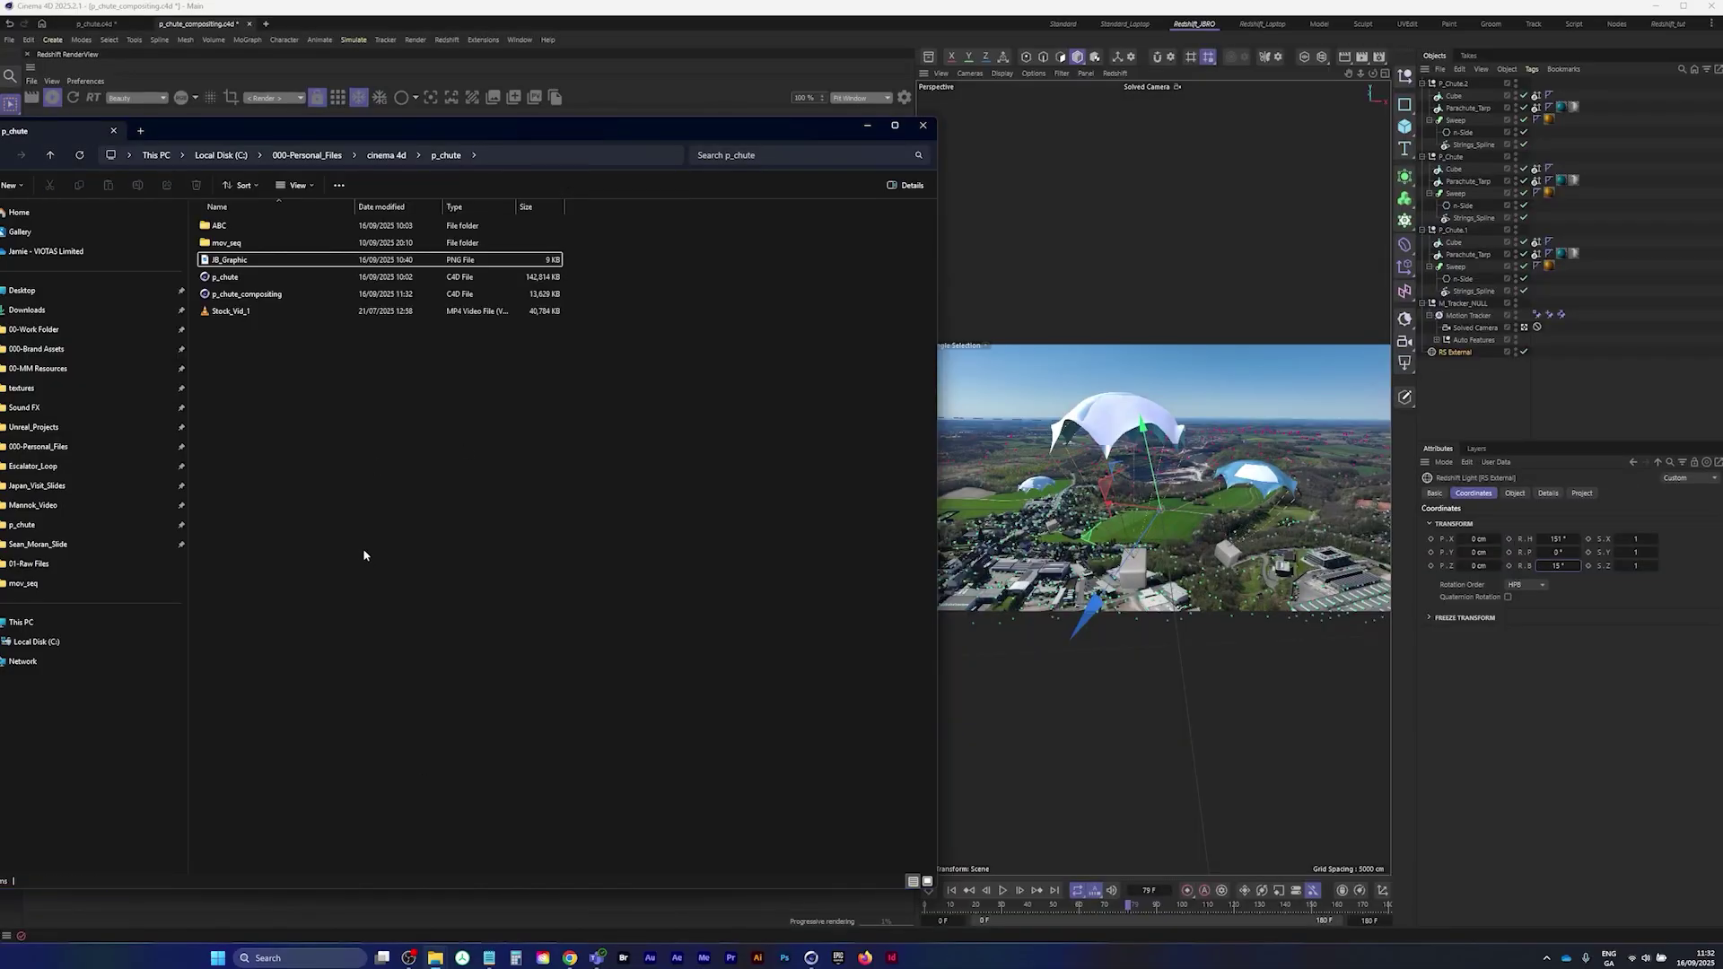
pyautogui.click(867, 126)
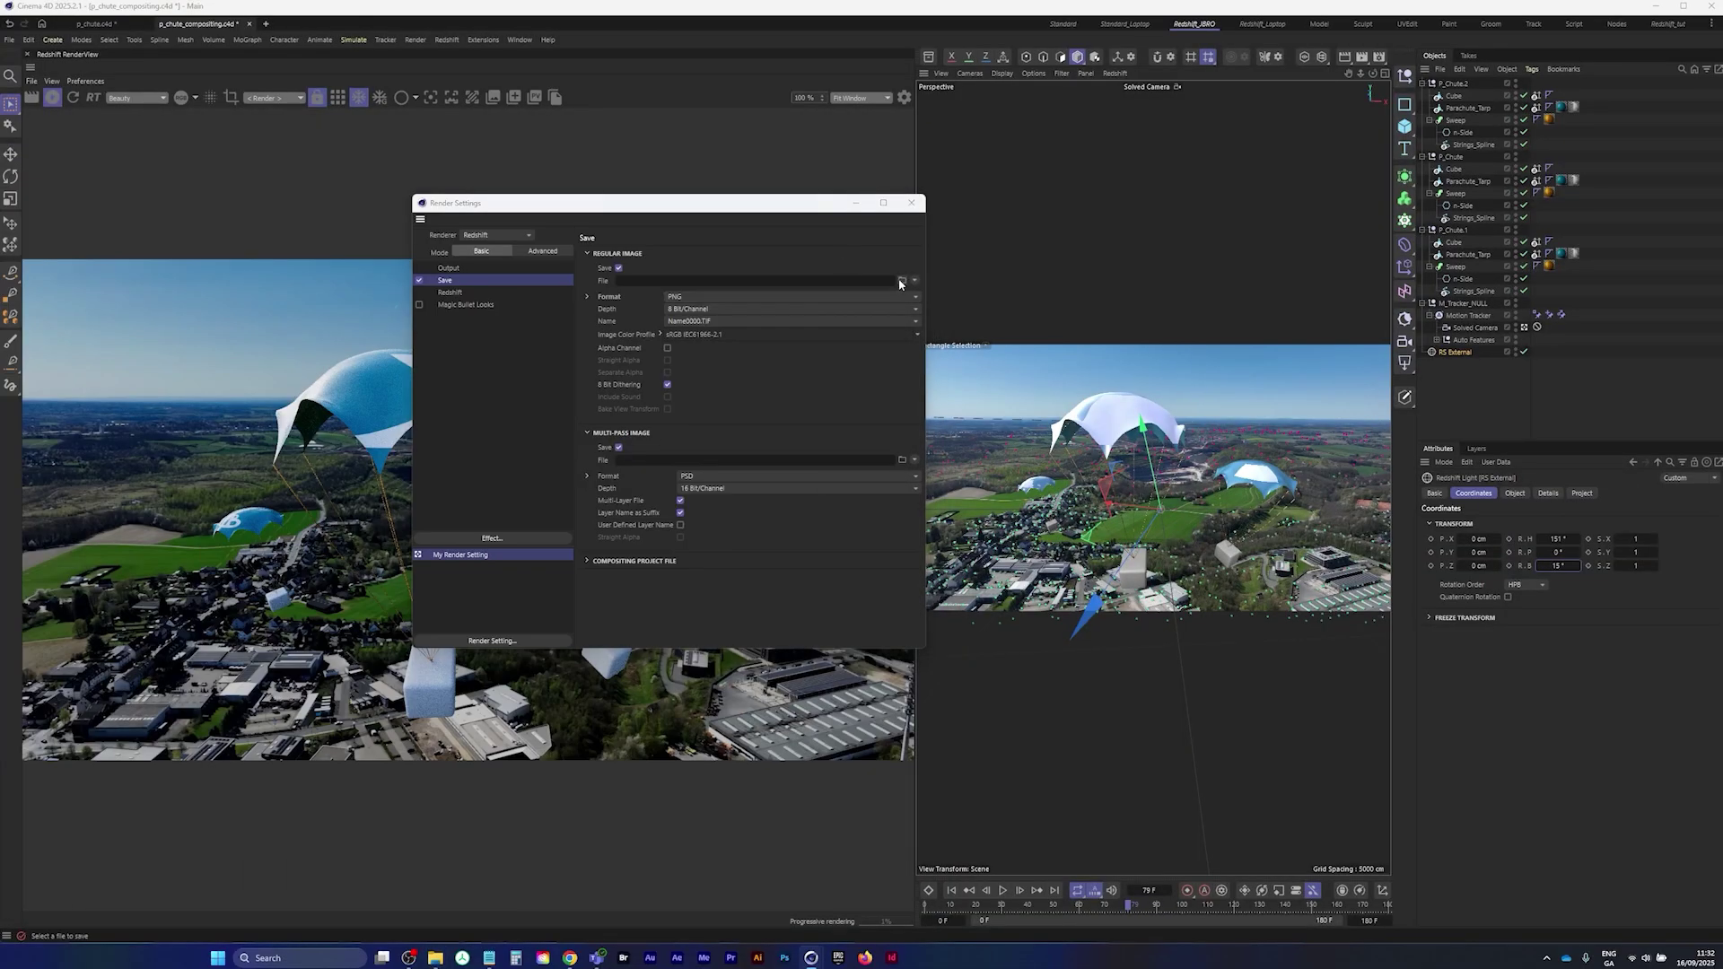
# - Browse for the regular image's save location in the p_chute folder and create a new folder named seq there
pyautogui.click(901, 283)
pyautogui.click(1000, 249)
pyautogui.hotkey('ctrl', 'v')
pyautogui.press('Return')
pyautogui.click(666, 499)
pyautogui.rightClick(684, 490)
pyautogui.moveTo(751, 634)
pyautogui.click(891, 637)
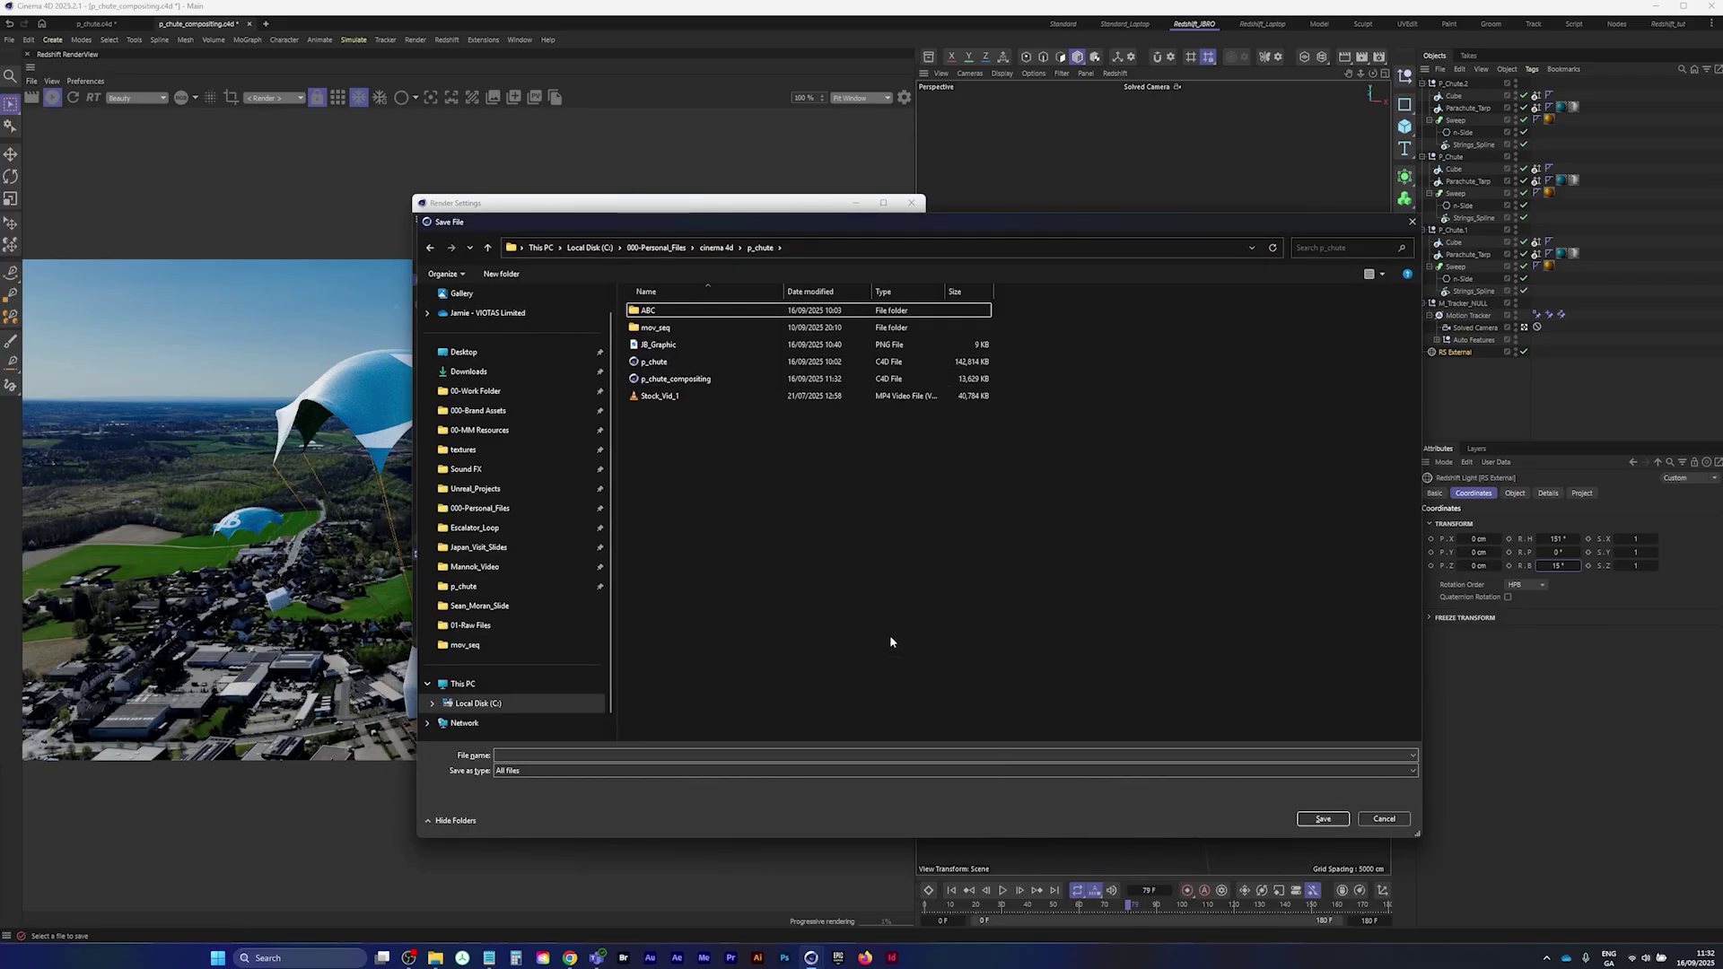
pyautogui.write('seq')
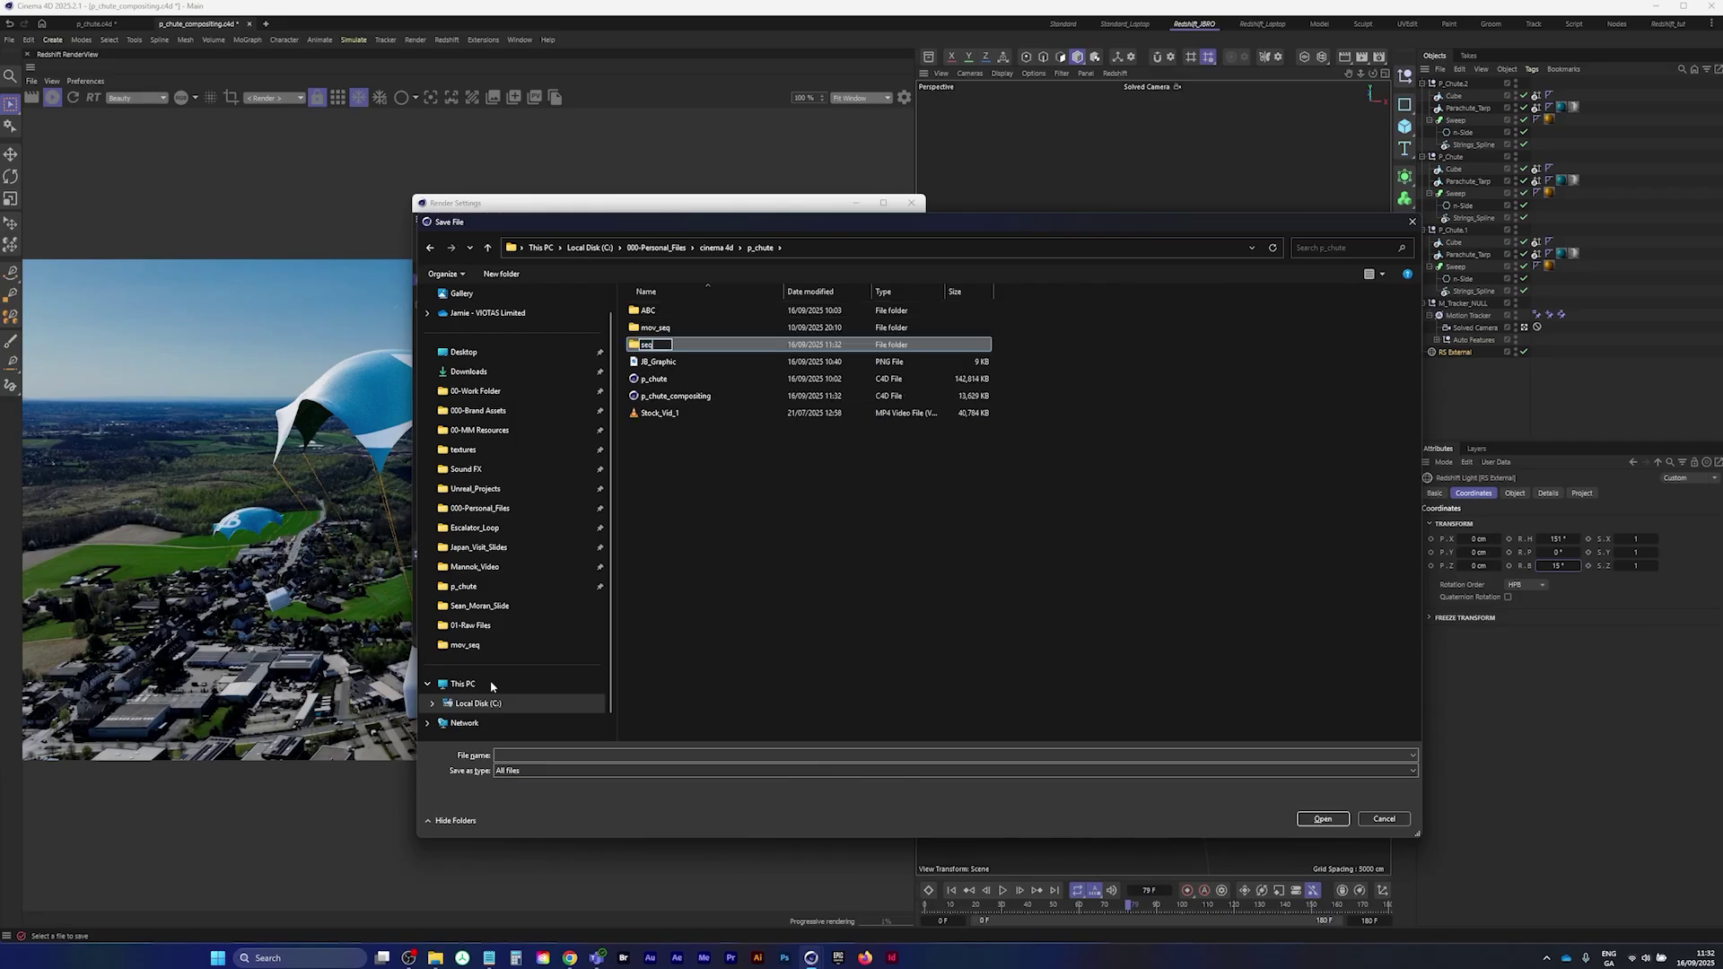
pyautogui.press('Return')
# - Save the regular image output inside the seq folder under the file name seq, and disable multi-pass image saving
pyautogui.press('Return')
pyautogui.click(522, 775)
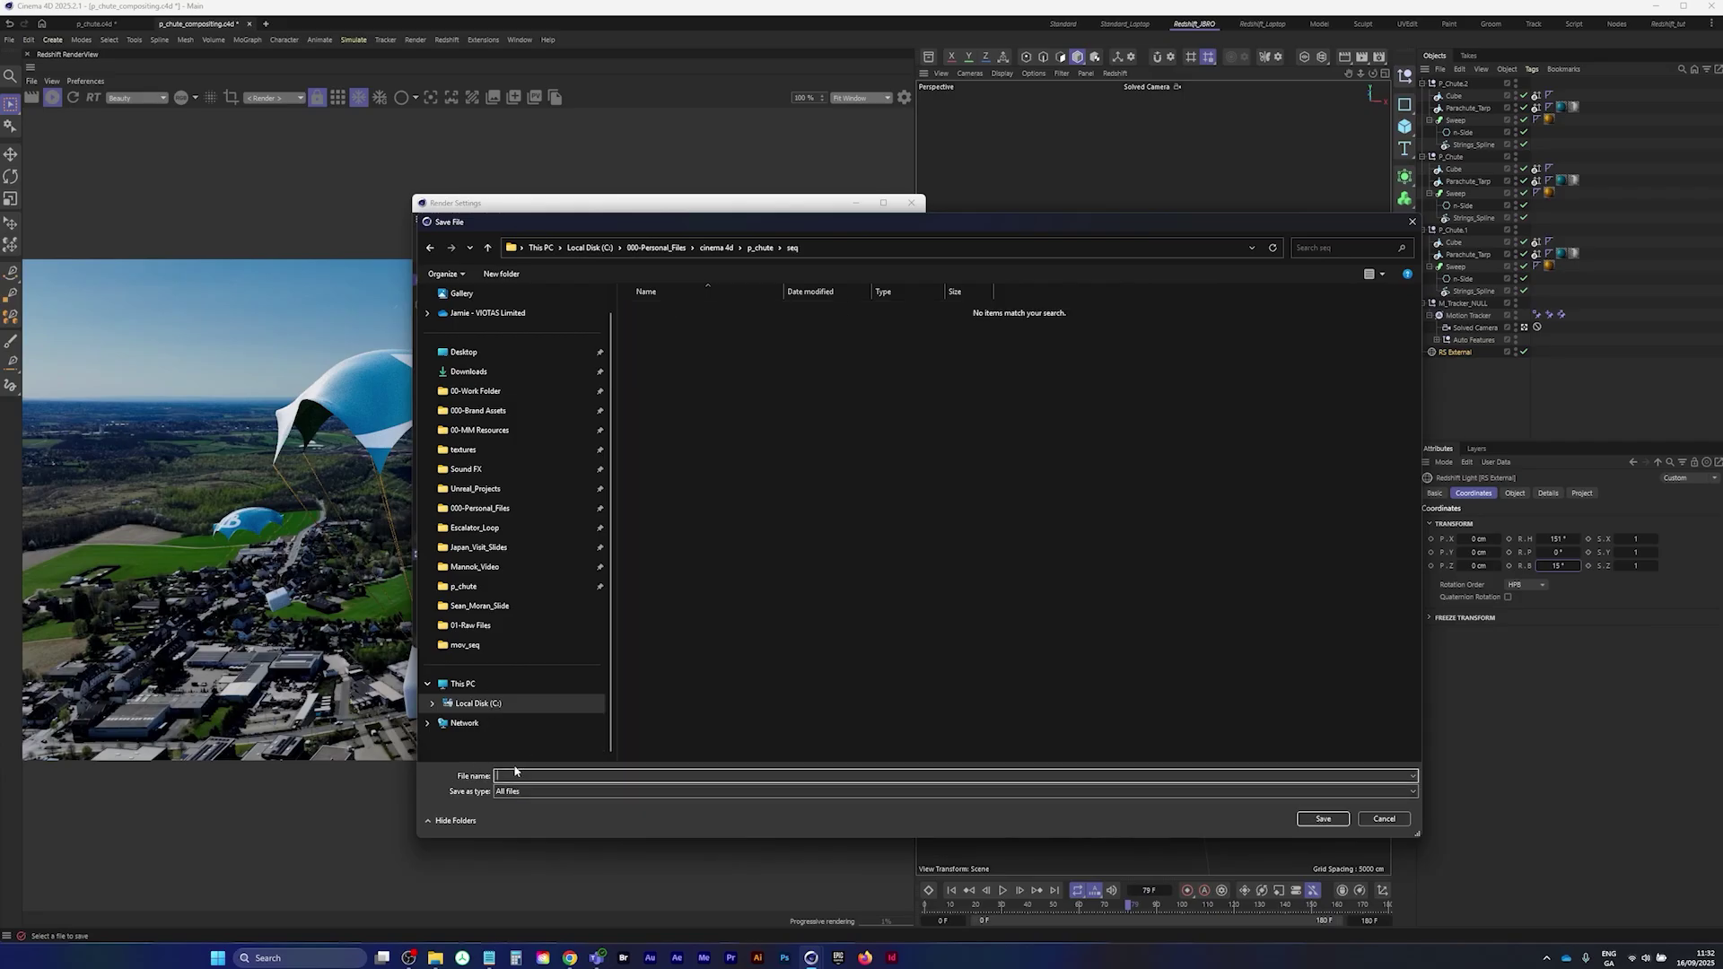
pyautogui.press('Return')
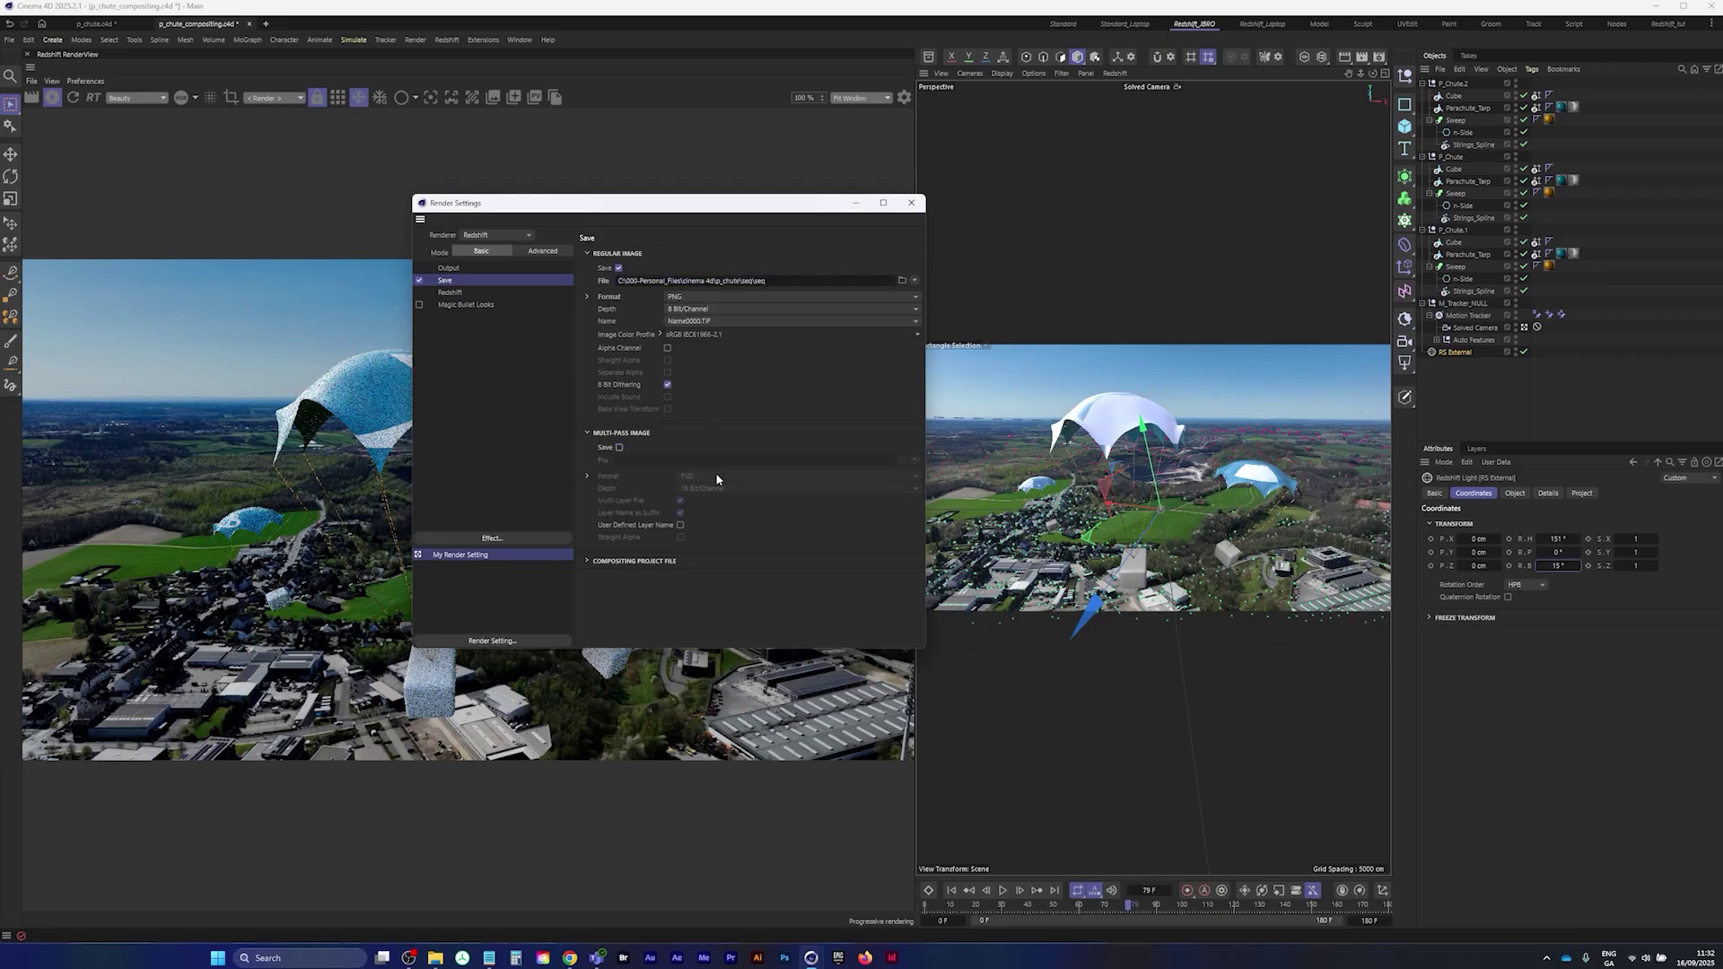
# - Enable Motion Blur in the Redshift render settings, review the output and save options, and close the render settings
pyautogui.click(451, 269)
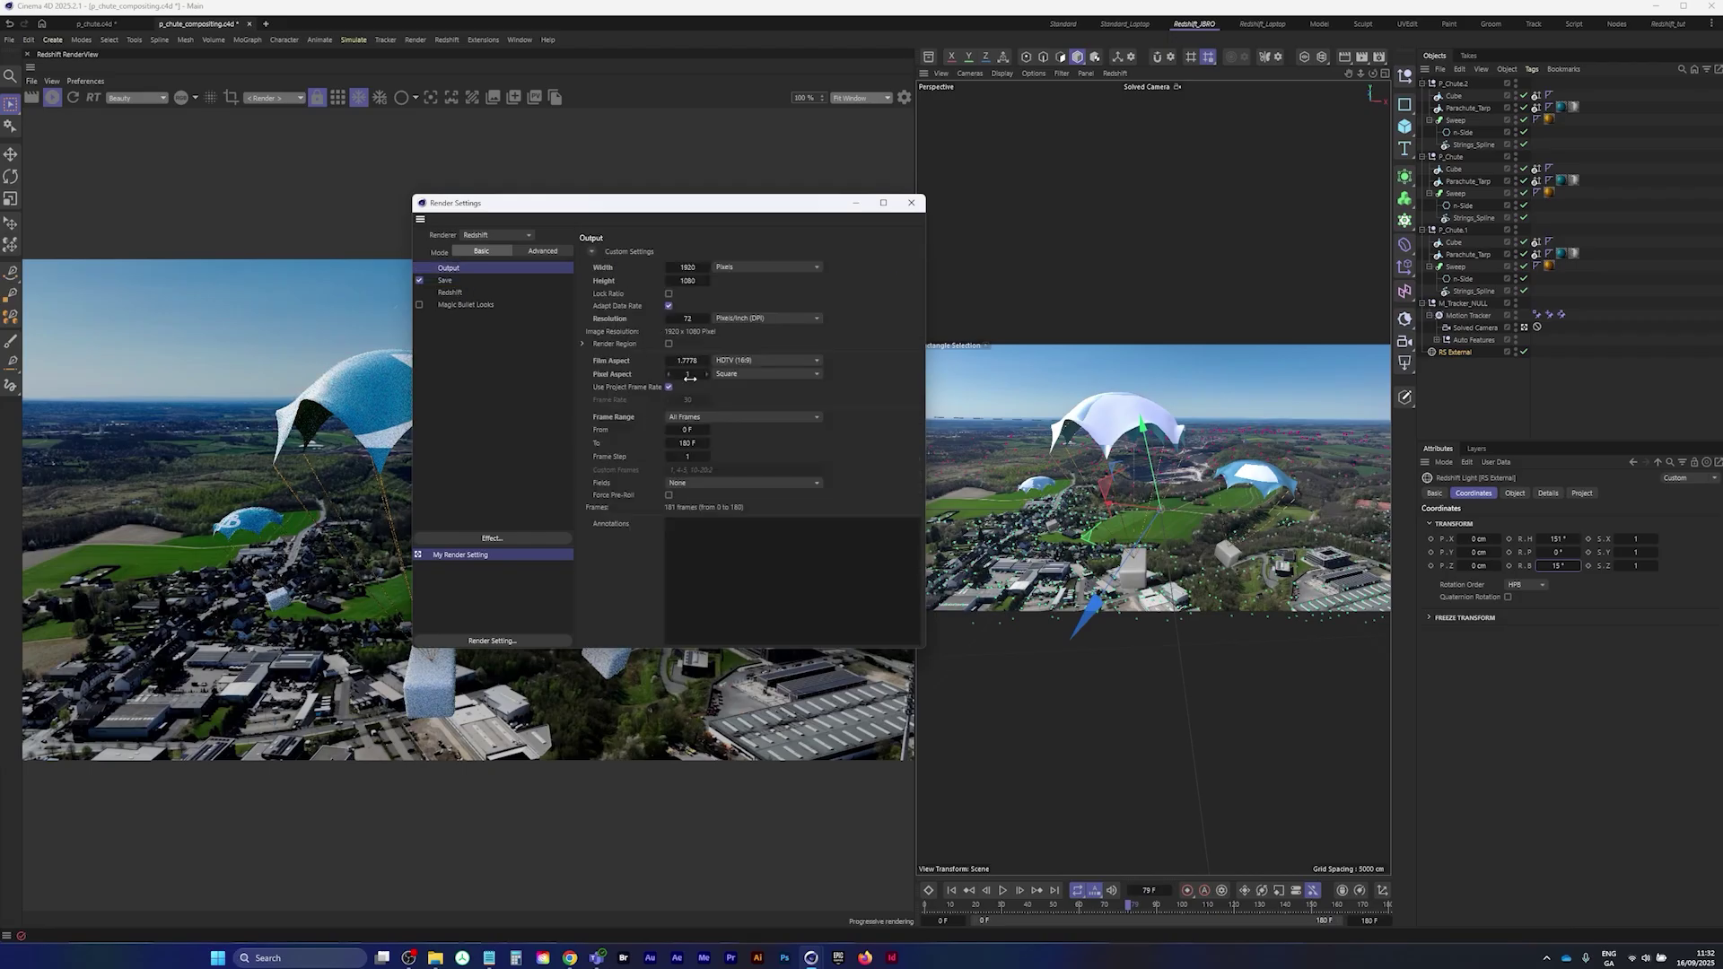
pyautogui.click(453, 294)
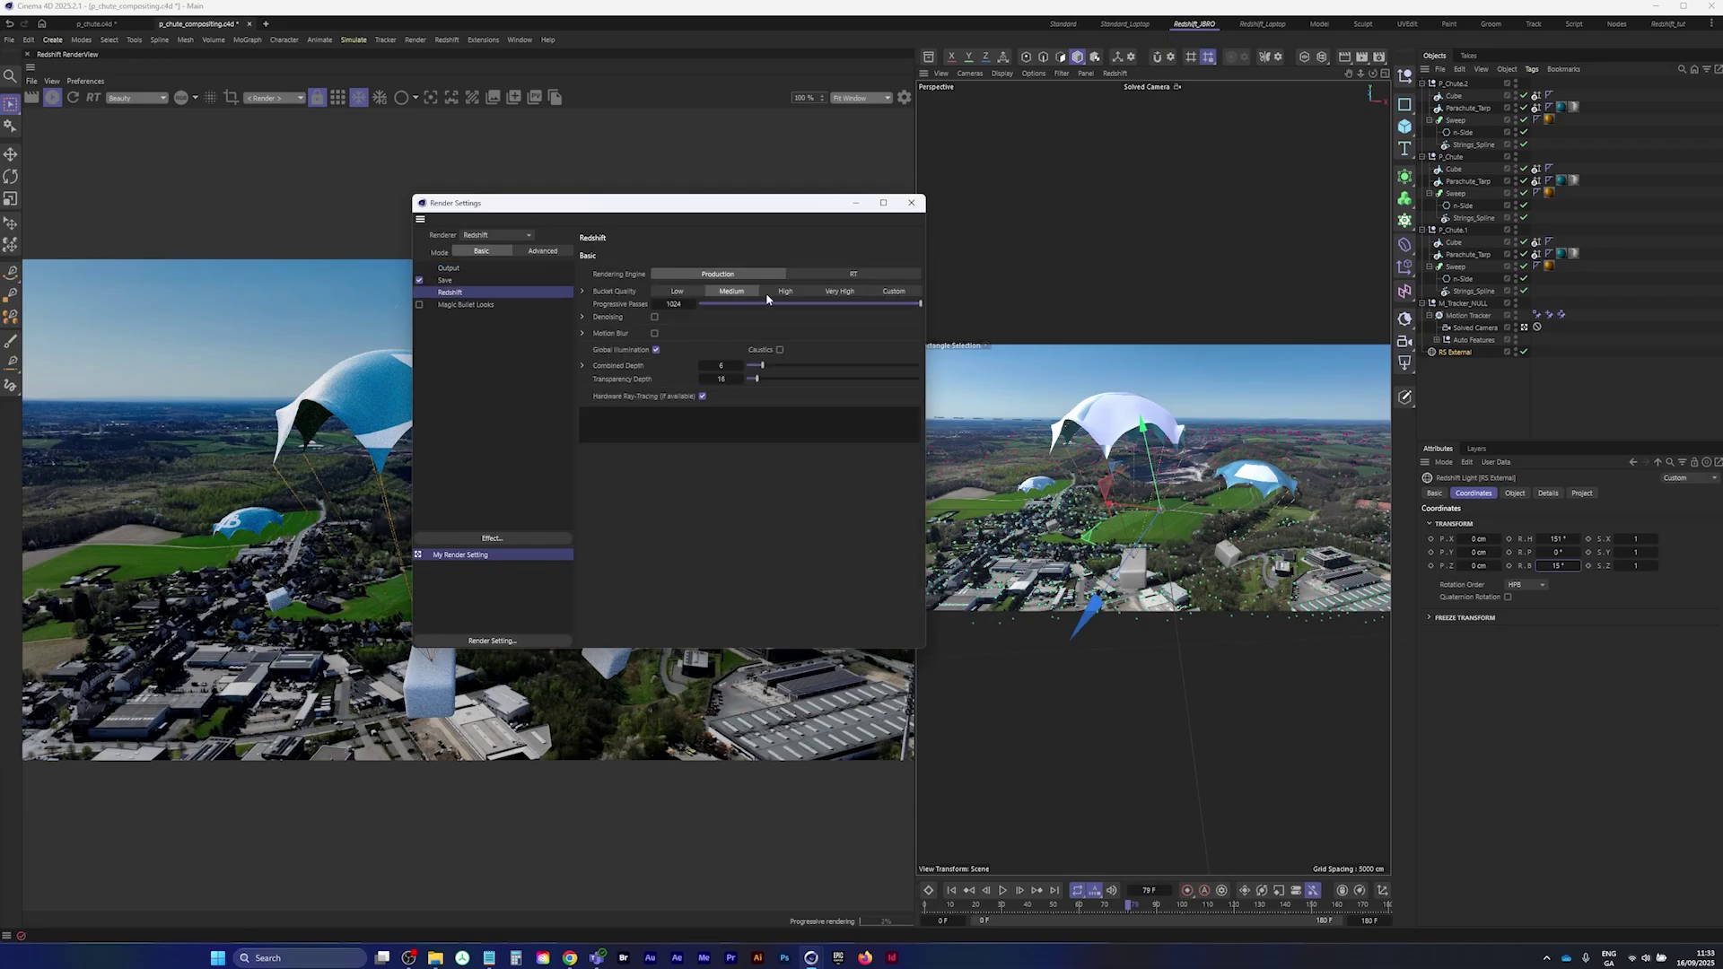
pyautogui.click(654, 333)
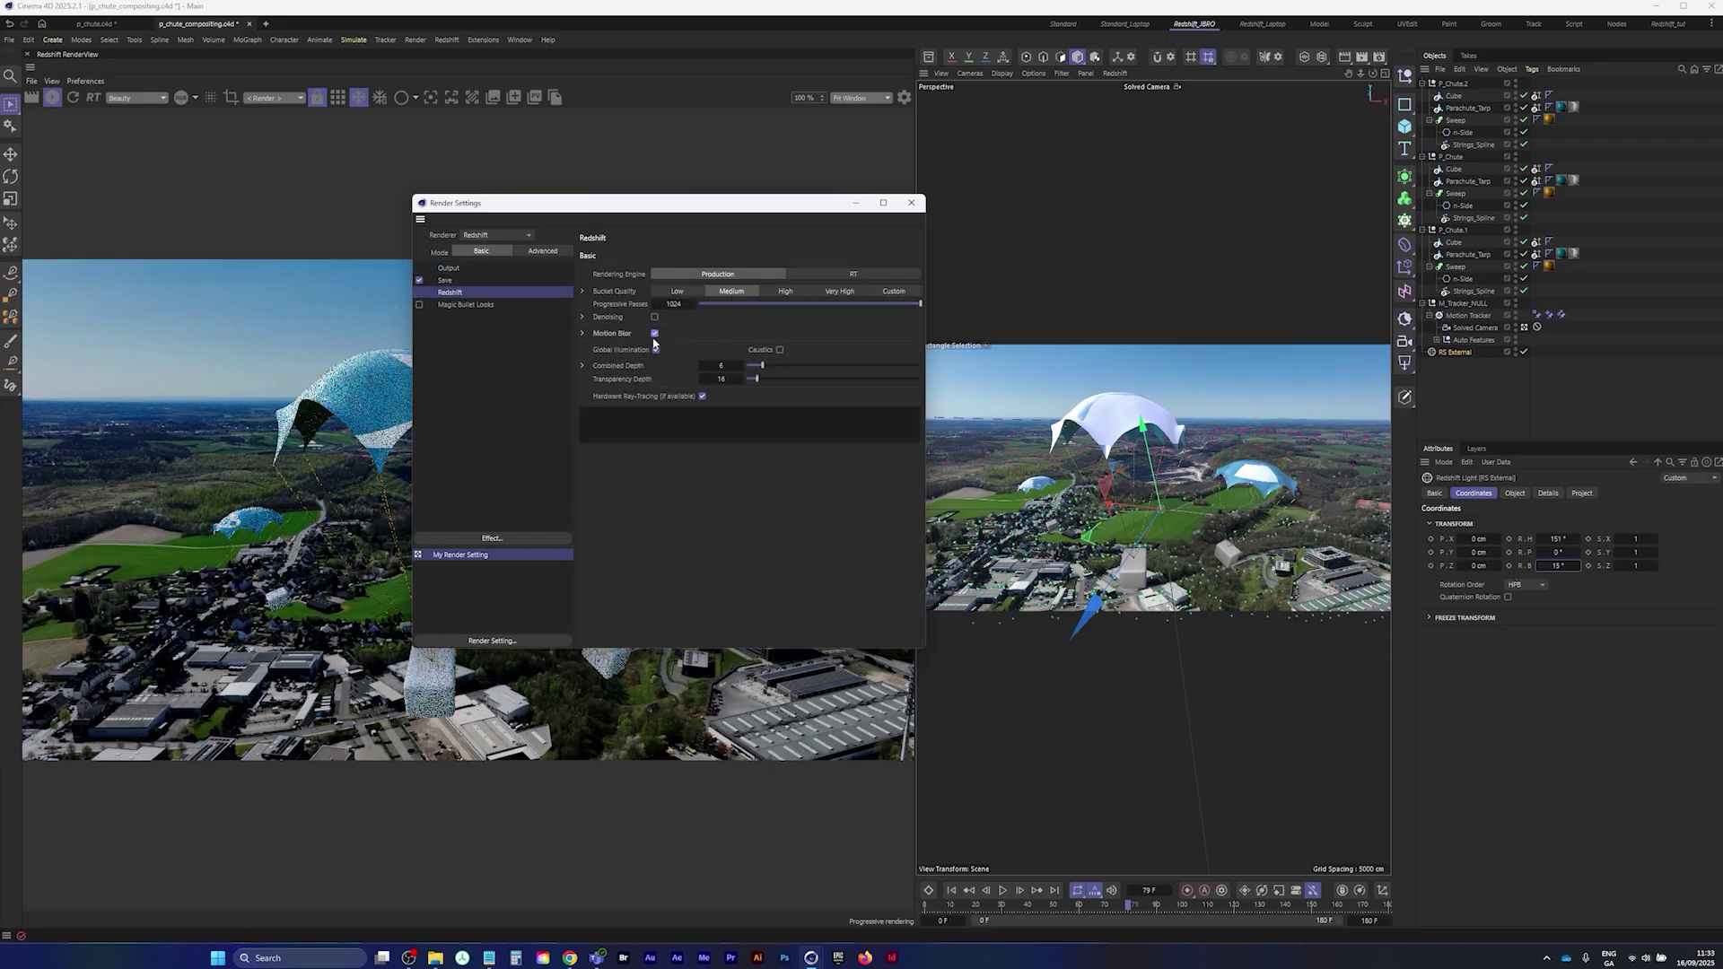
pyautogui.click(452, 270)
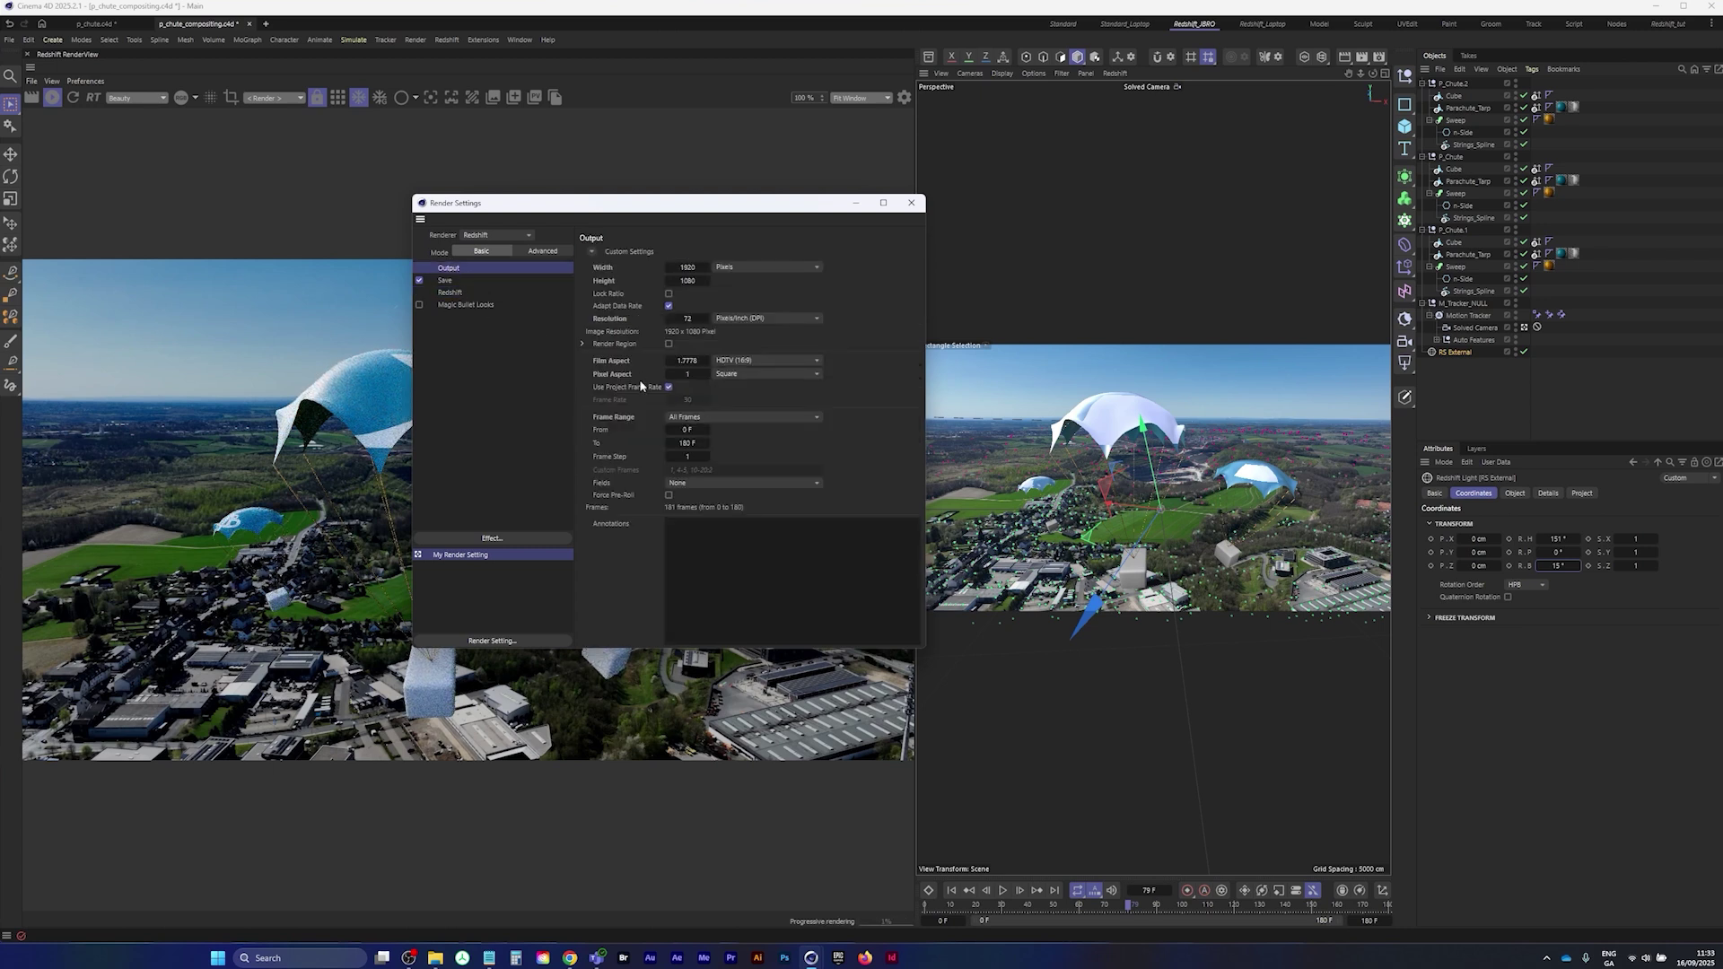
pyautogui.click(446, 282)
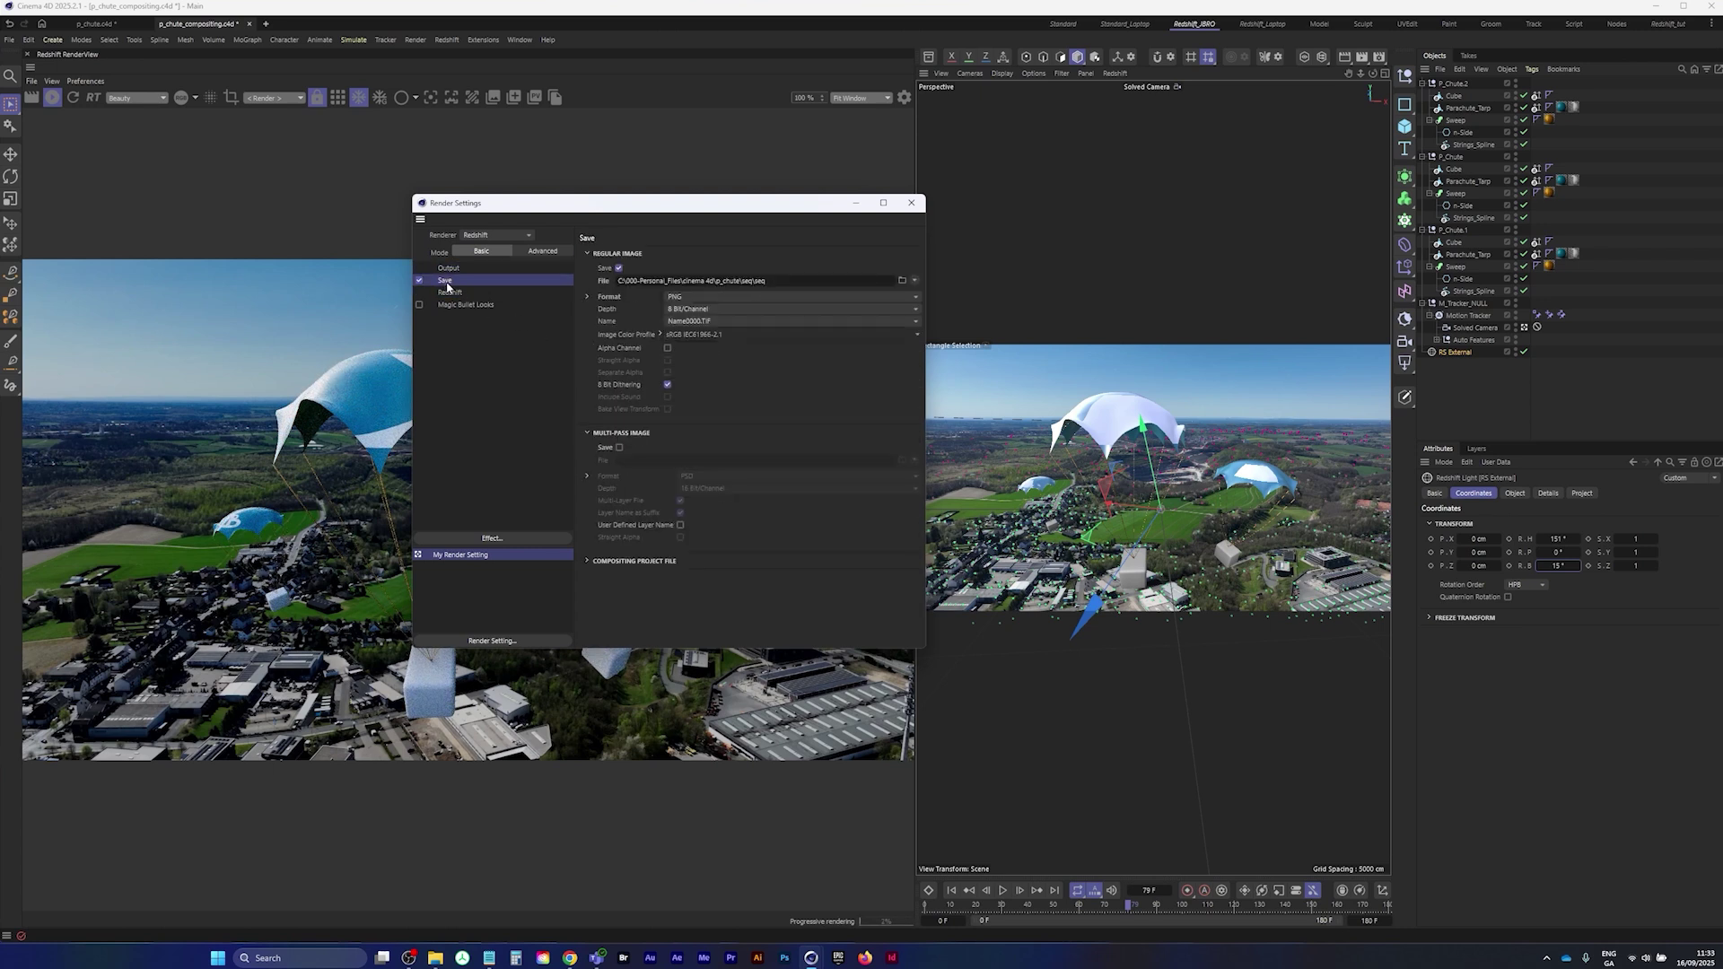
pyautogui.click(450, 293)
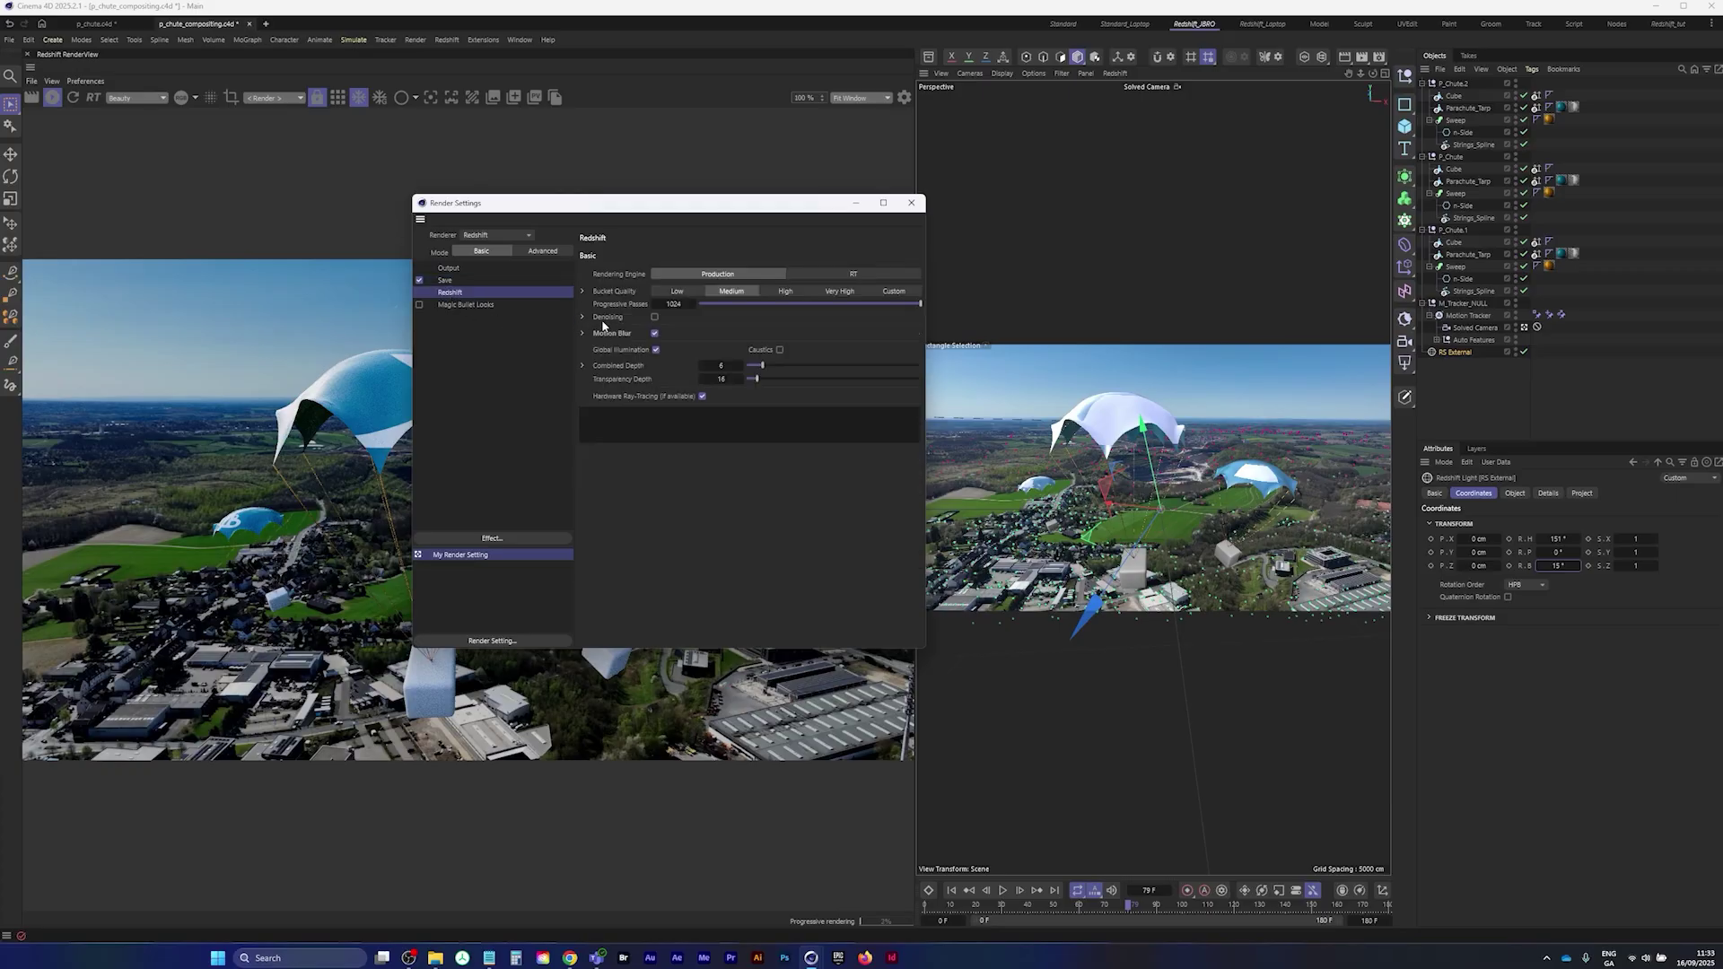
pyautogui.click(911, 203)
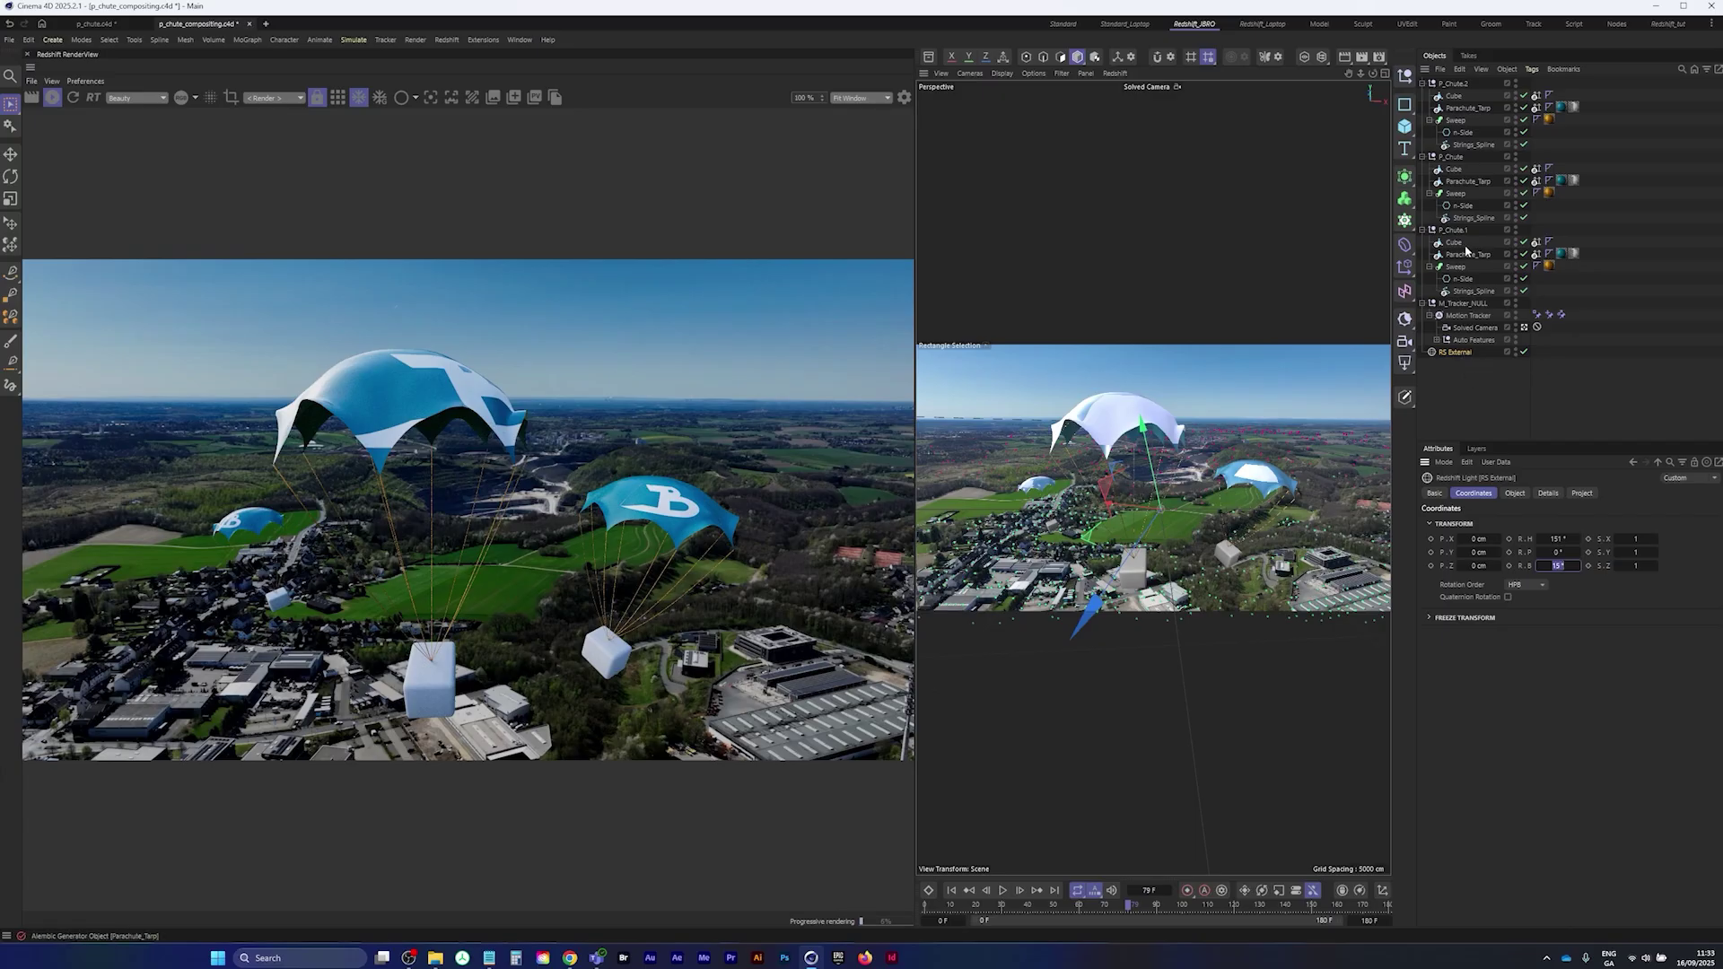
# - Turn off the background override of the Solved Camera so the drone footage is excluded from the render
pyautogui.click(1436, 340)
pyautogui.click(1436, 340)
pyautogui.click(1475, 328)
pyautogui.click(1474, 493)
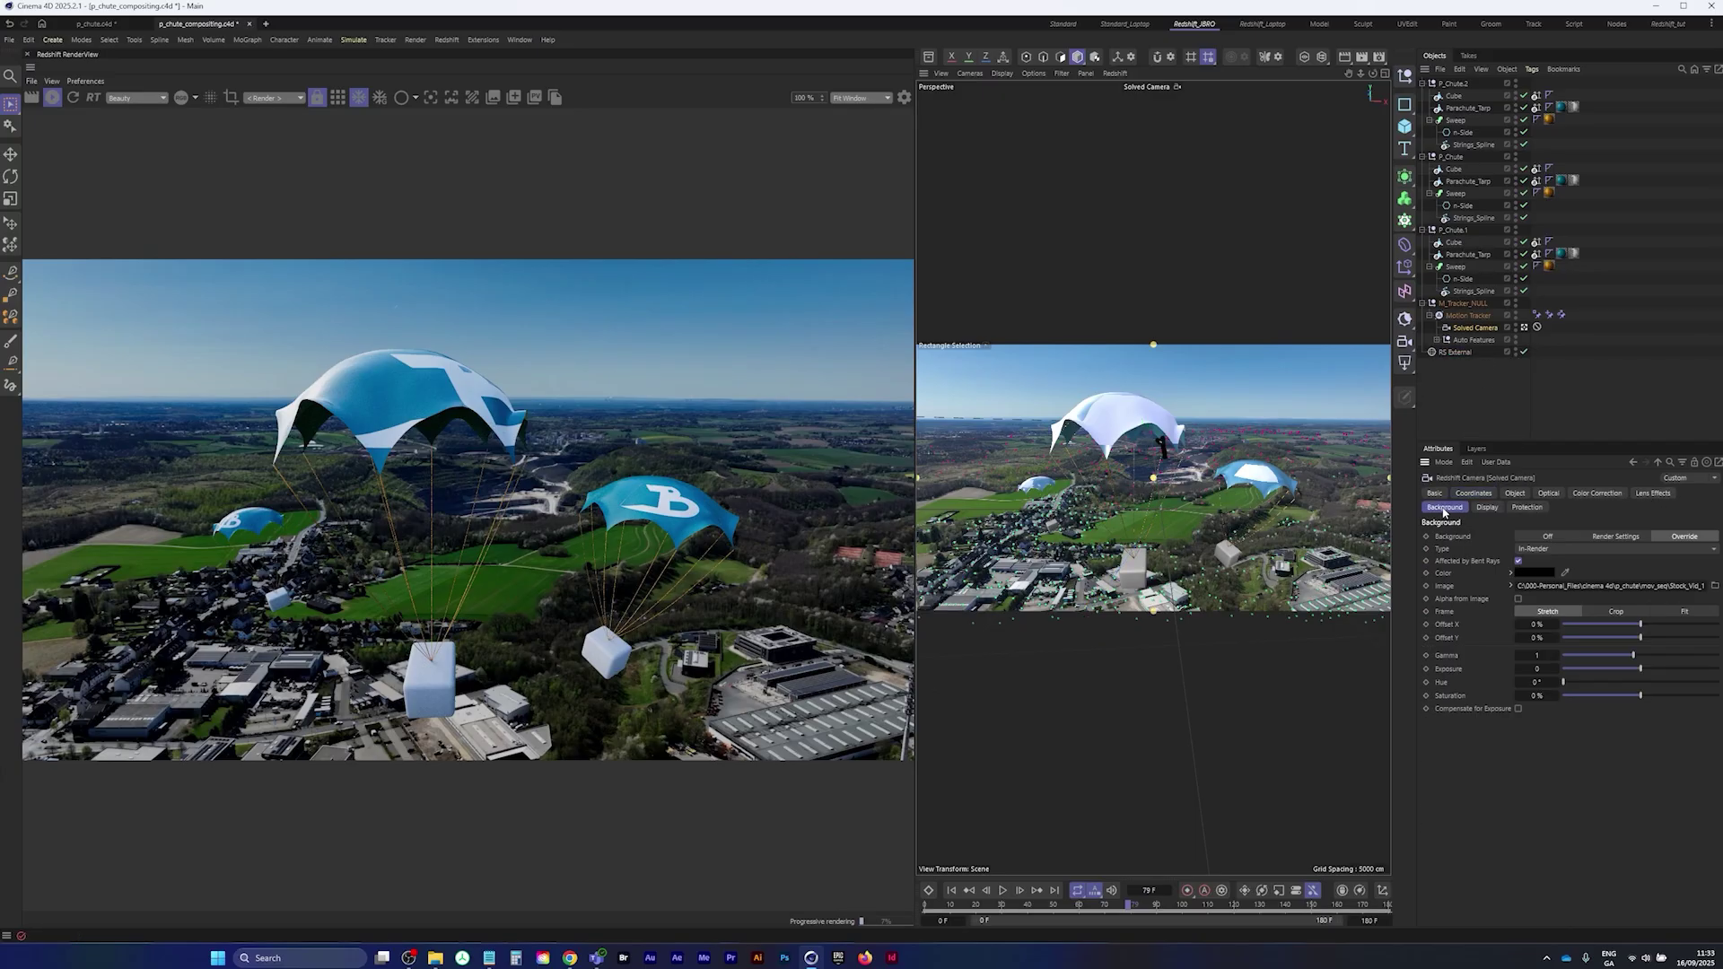
pyautogui.click(1565, 536)
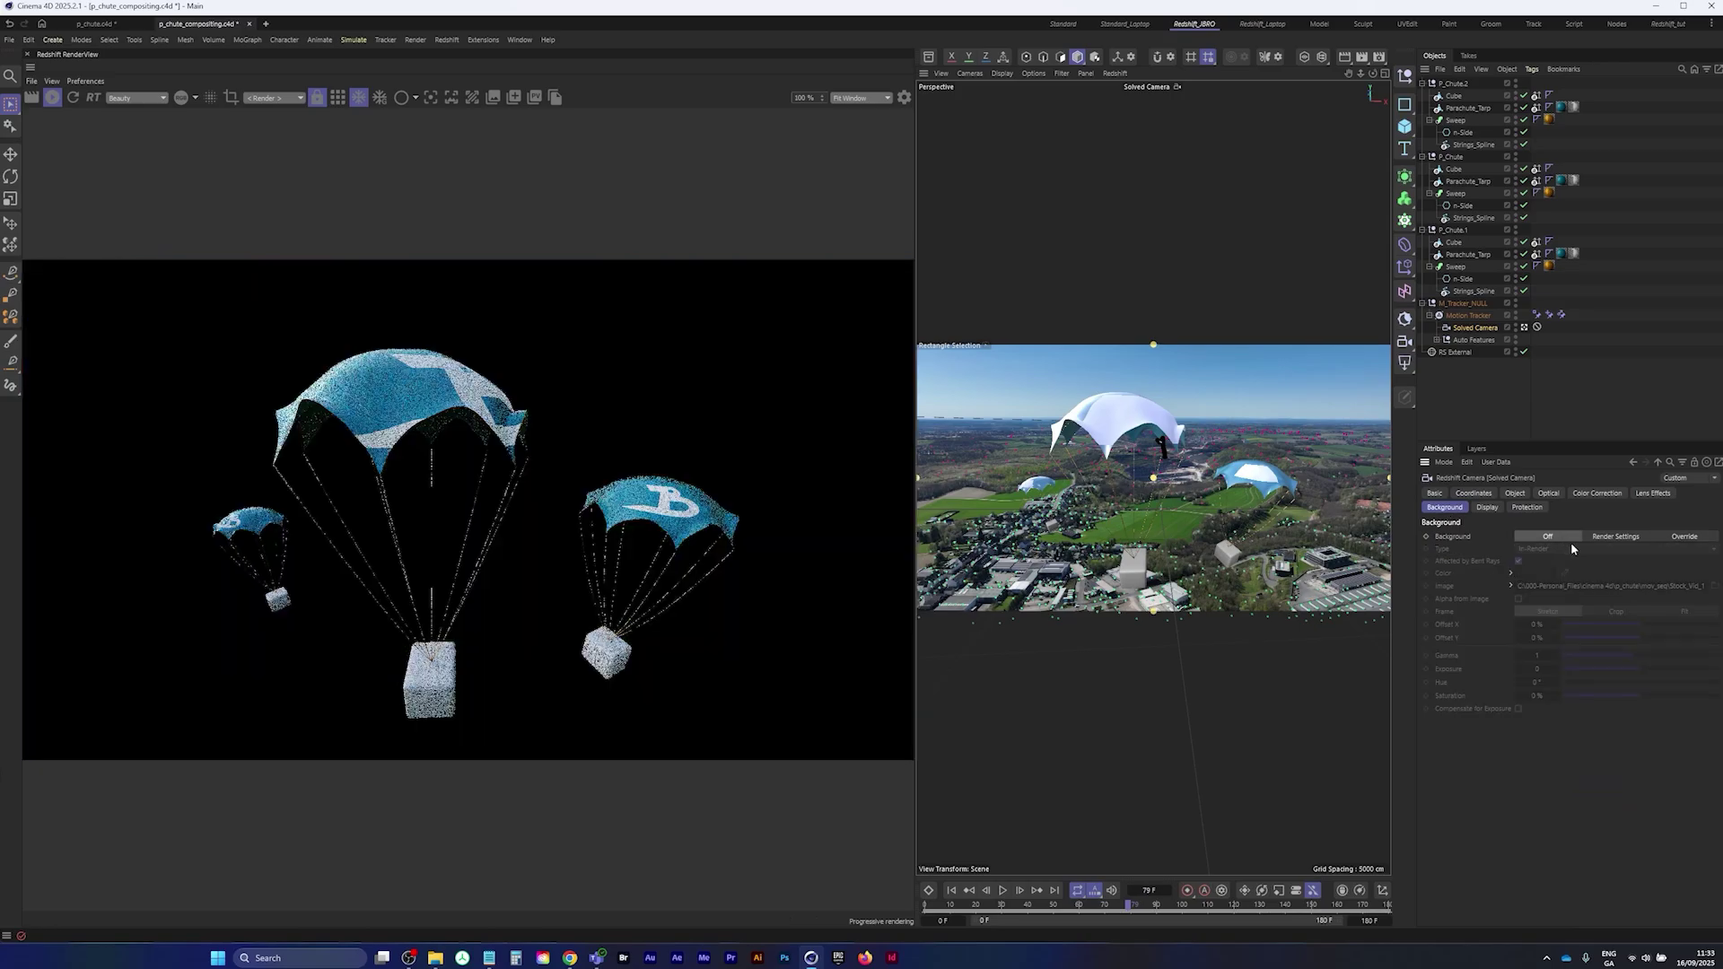
# - Check the background-free parachute render's display channels in the Redshift RenderView and save the p_chute_compositing project
pyautogui.click(182, 96)
pyautogui.click(182, 97)
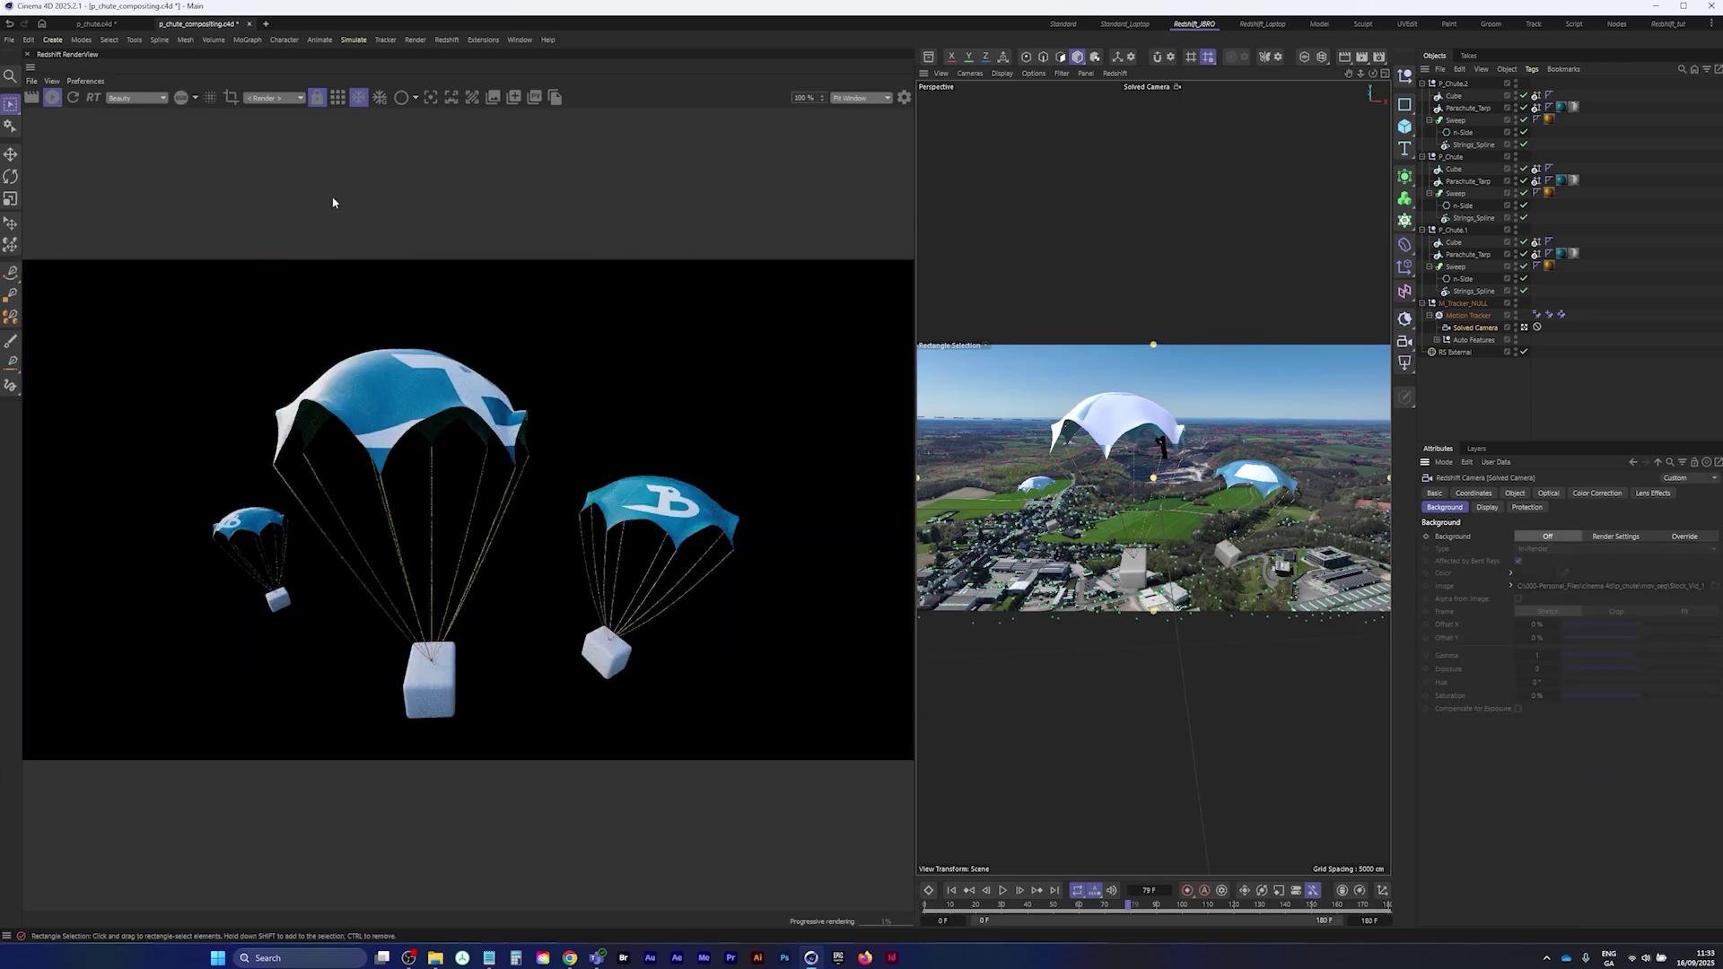
pyautogui.click(181, 98)
pyautogui.click(181, 102)
pyautogui.click(11, 41)
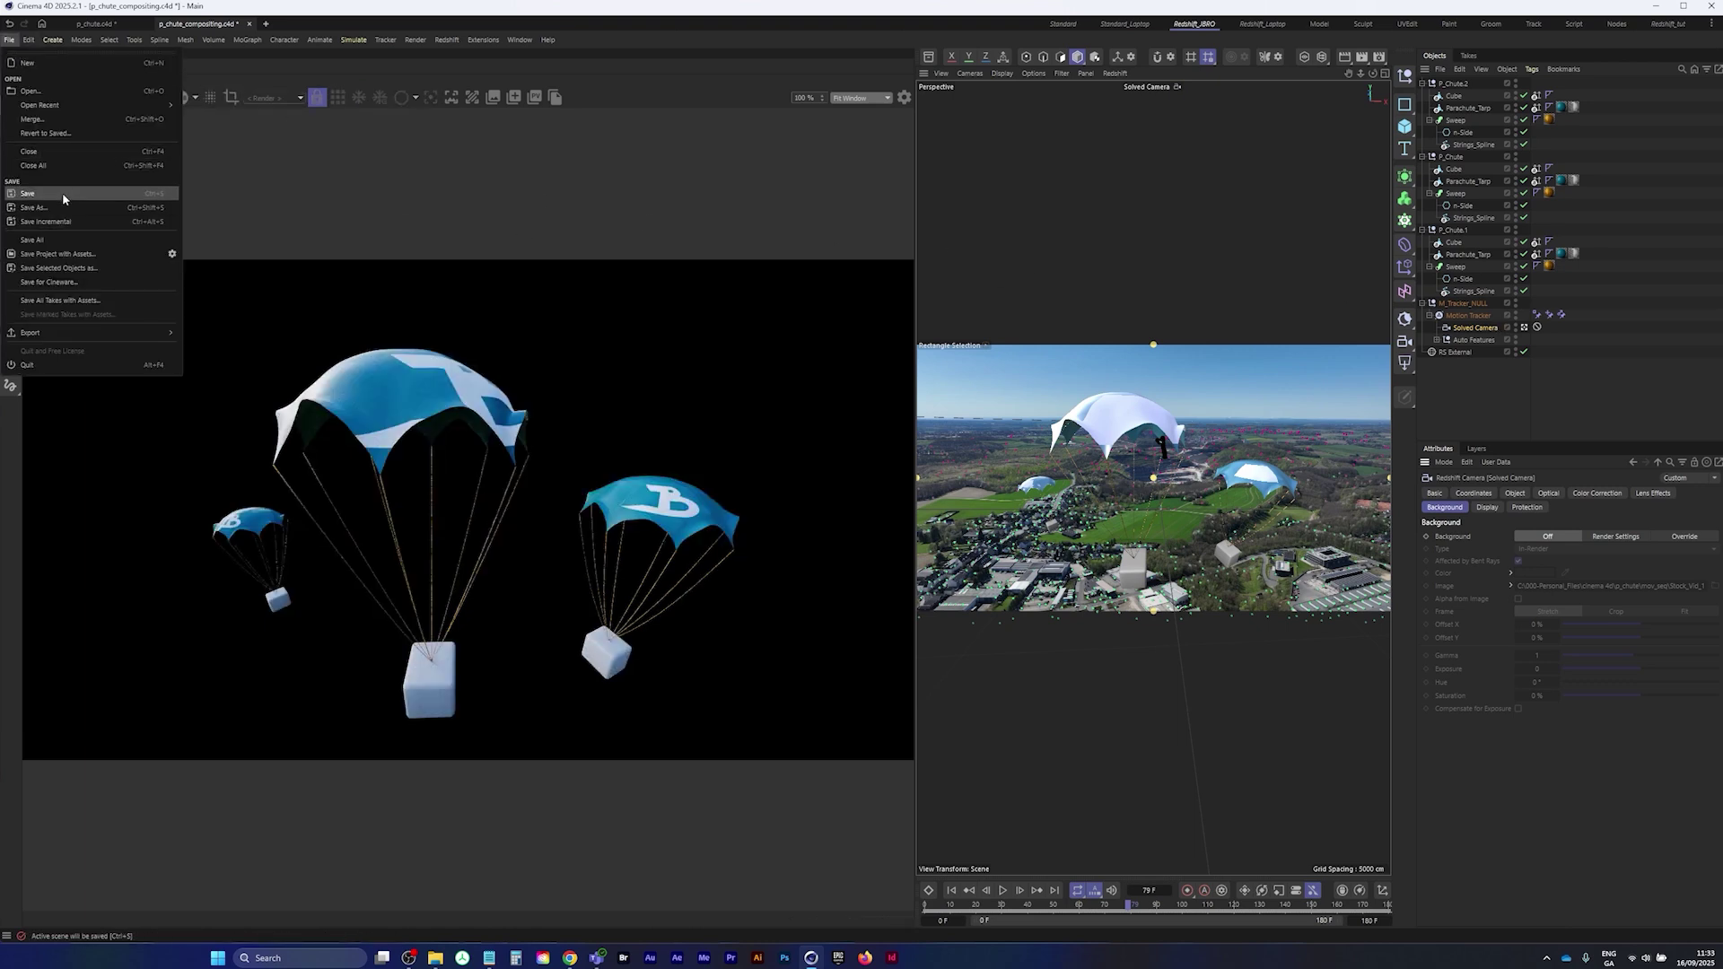
pyautogui.click(68, 197)
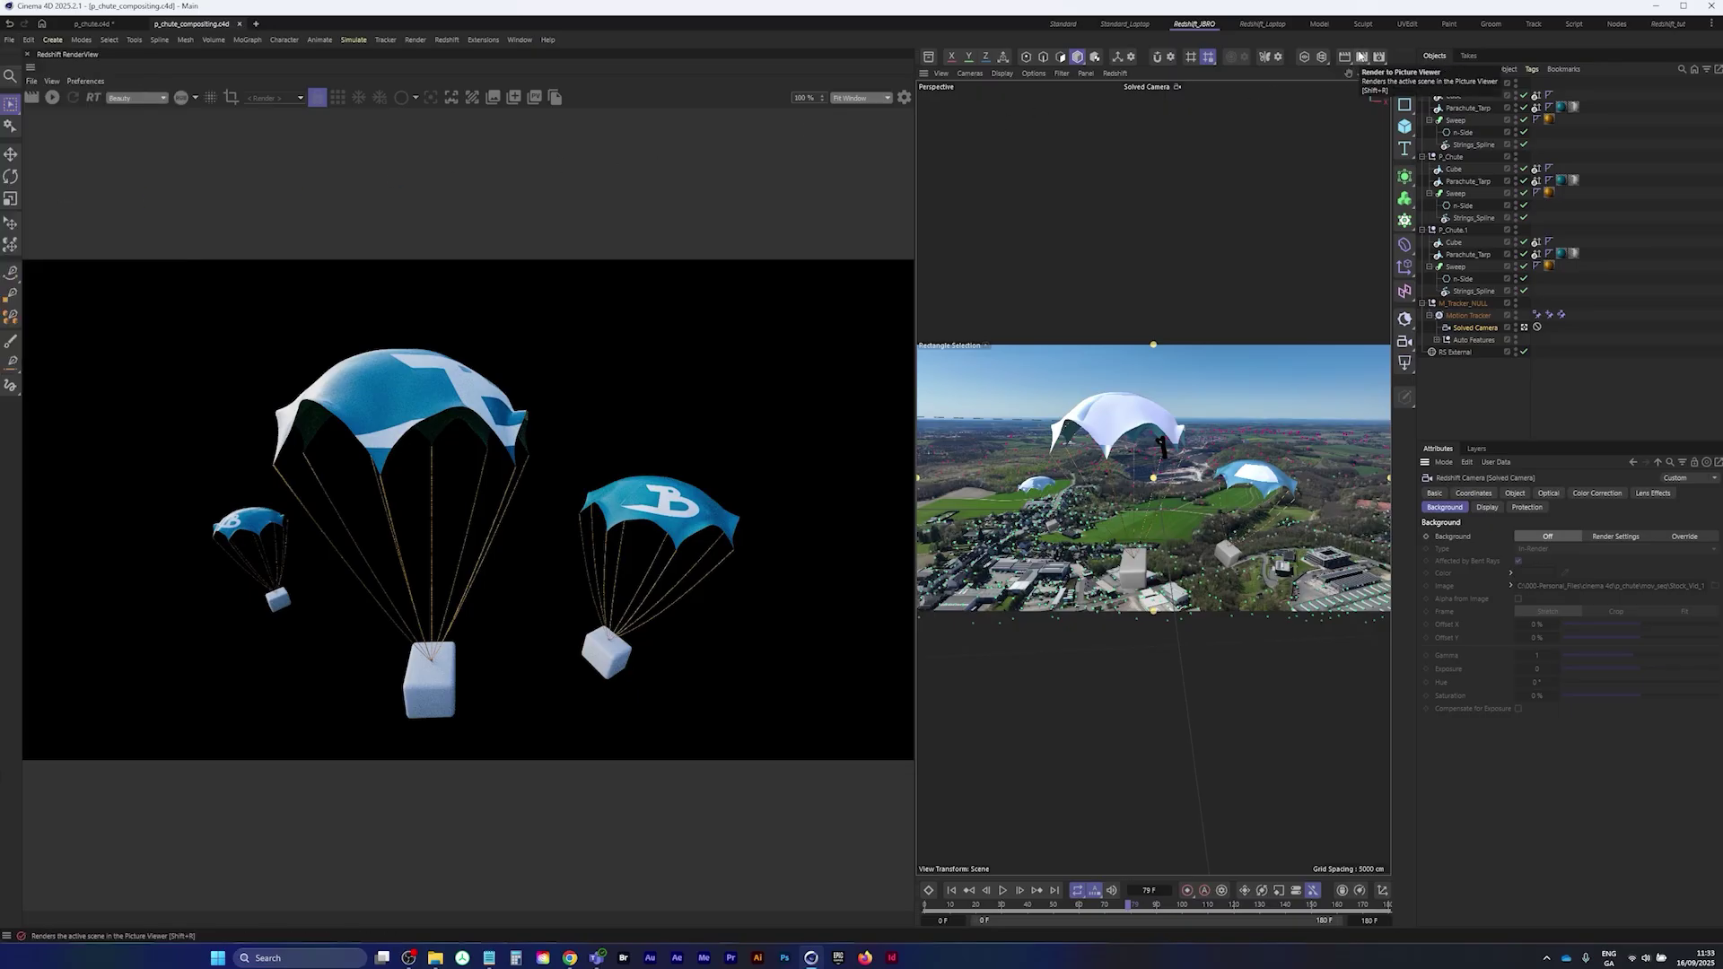
pyautogui.click(415, 40)
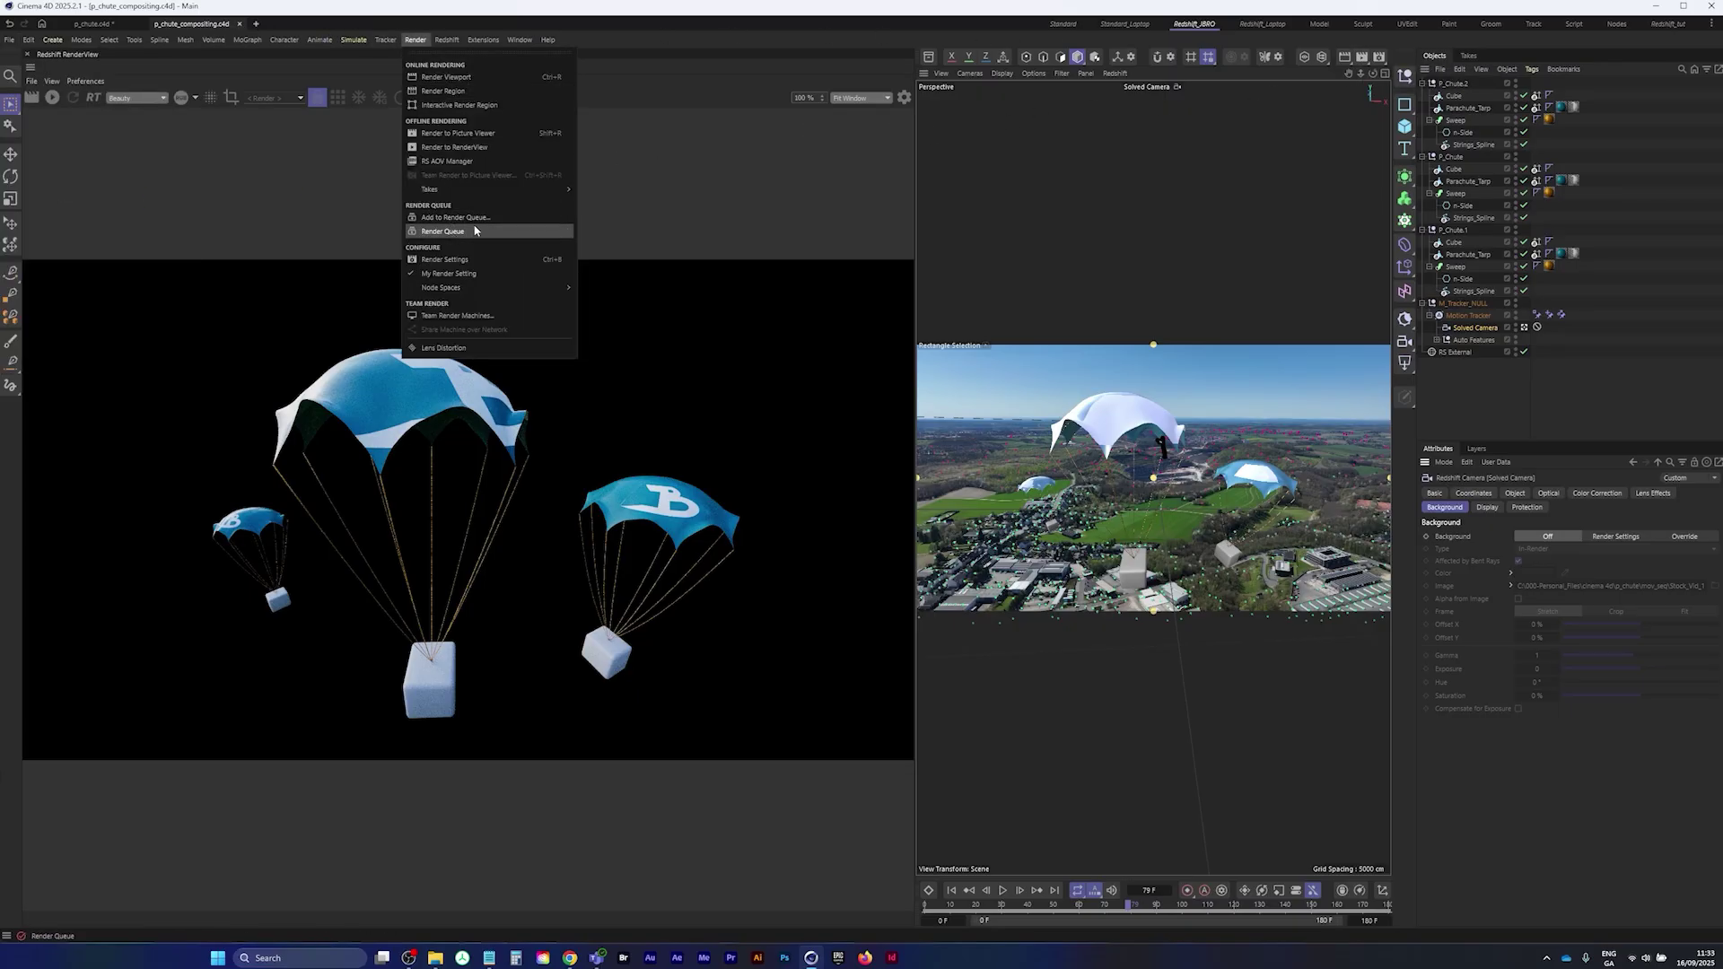
pyautogui.click(416, 39)
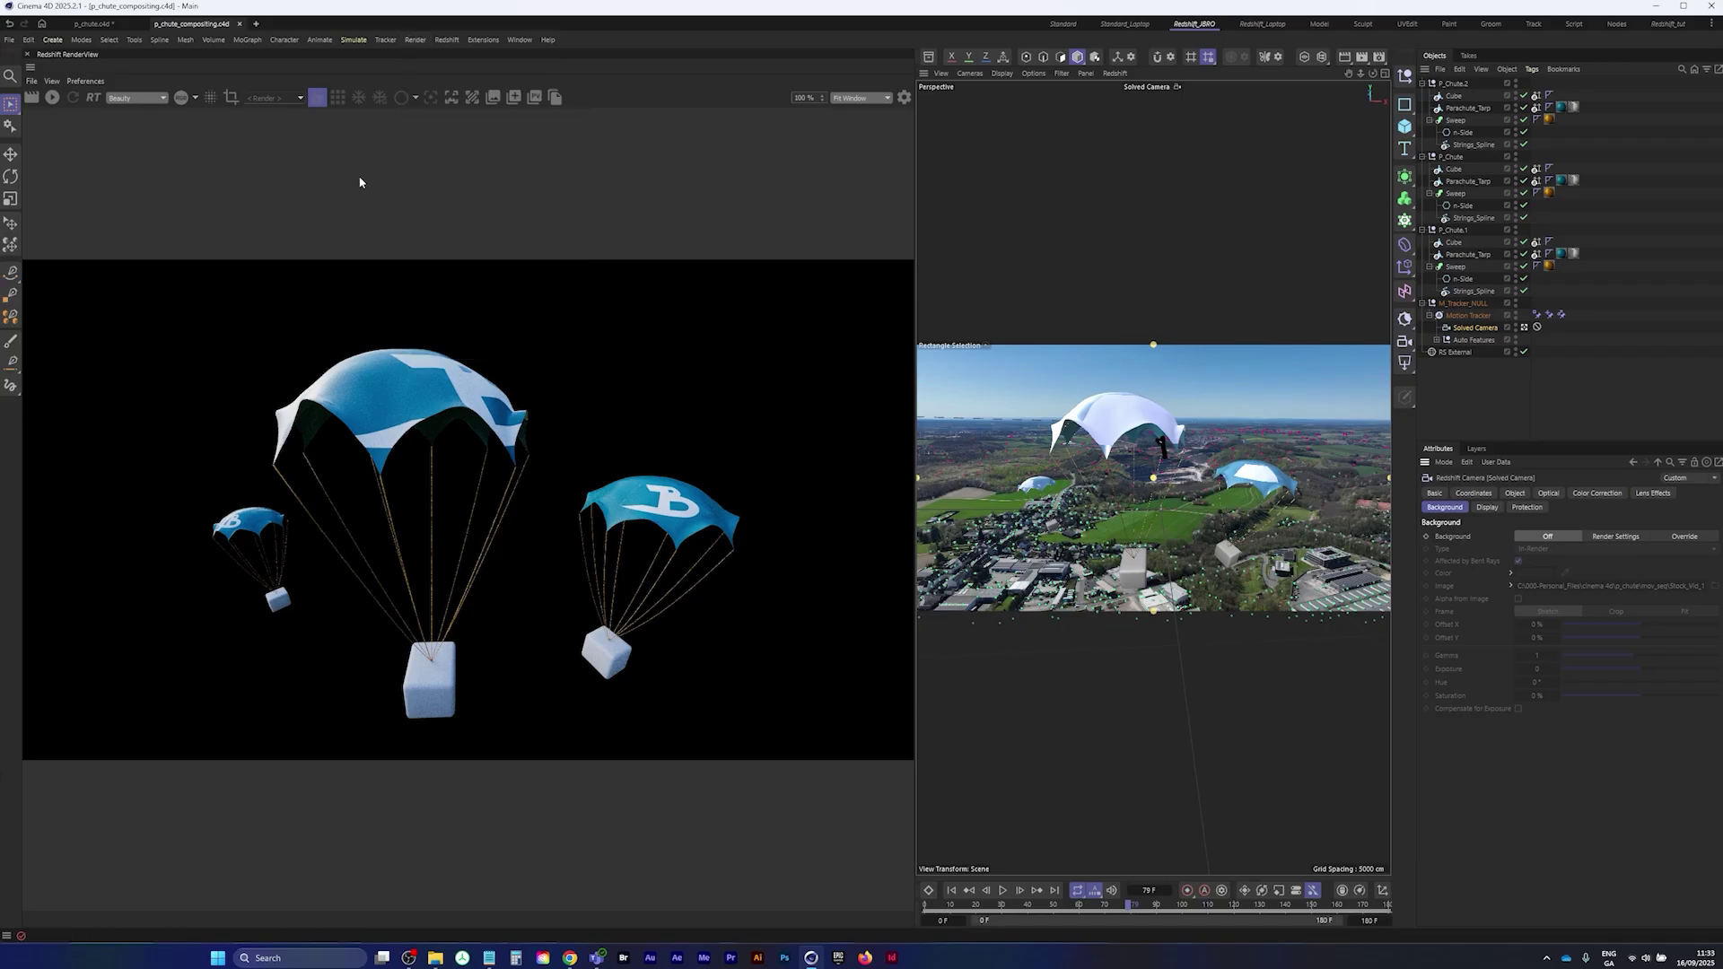
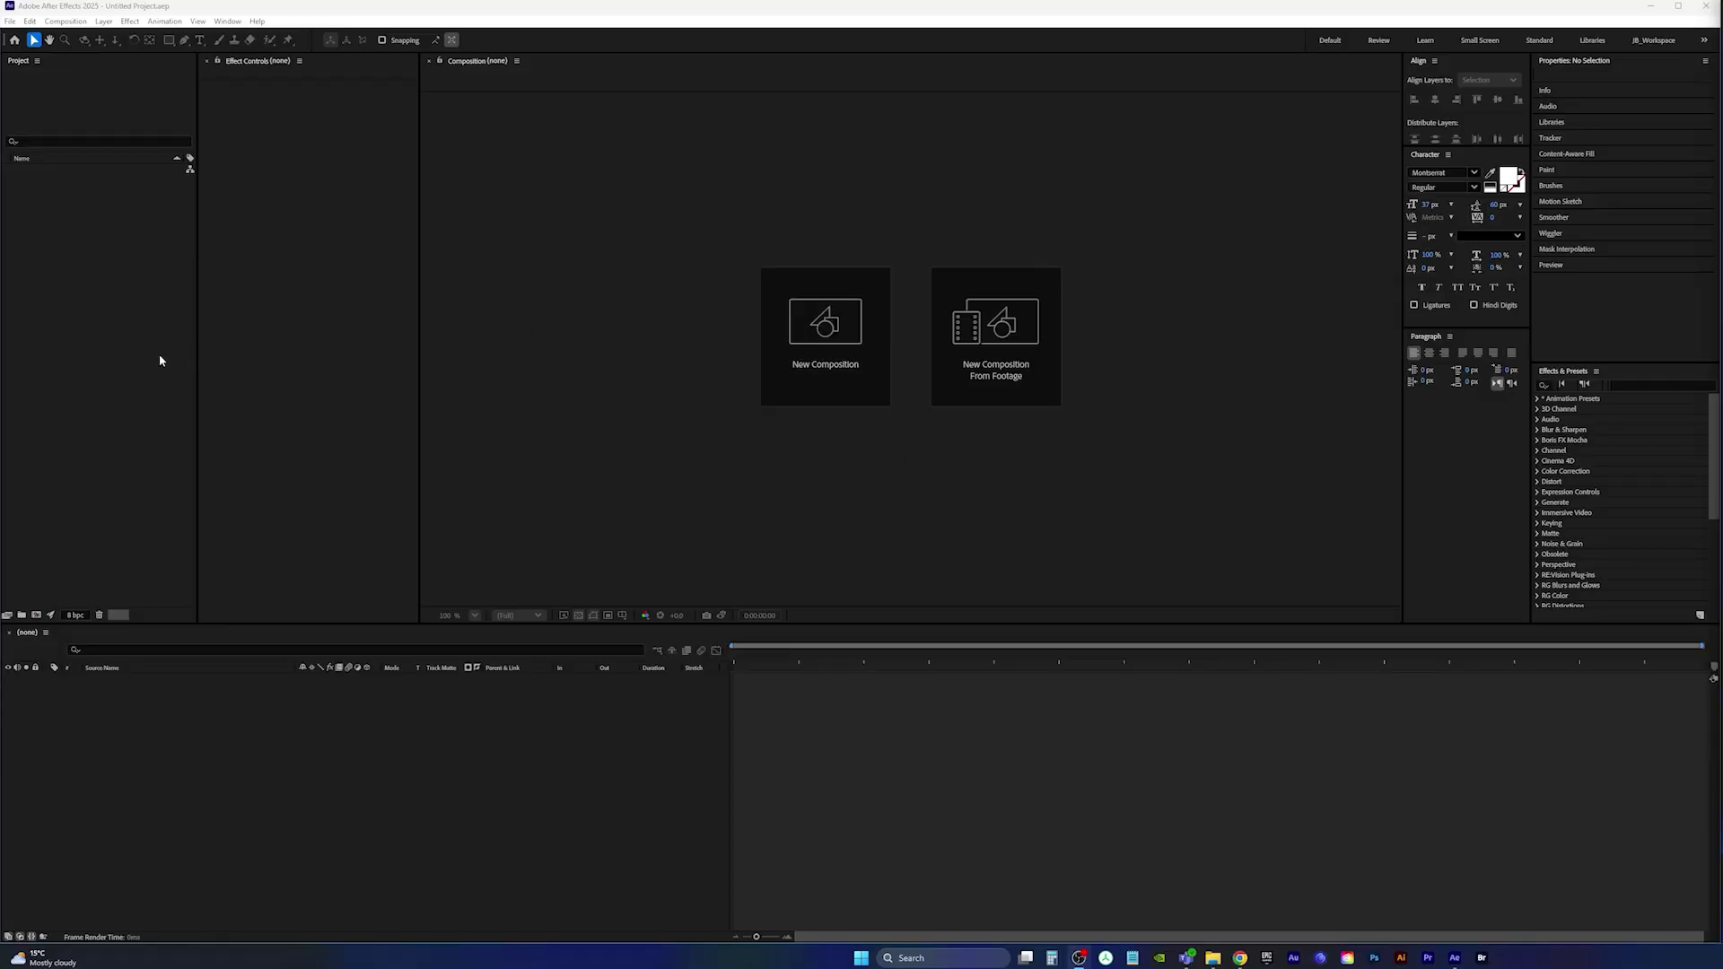
# - Switch to After Effects, import the Stock_Vid_1 PNG sequence from mov_seq, and create a composition from it
pyautogui.doubleClick(120, 338)
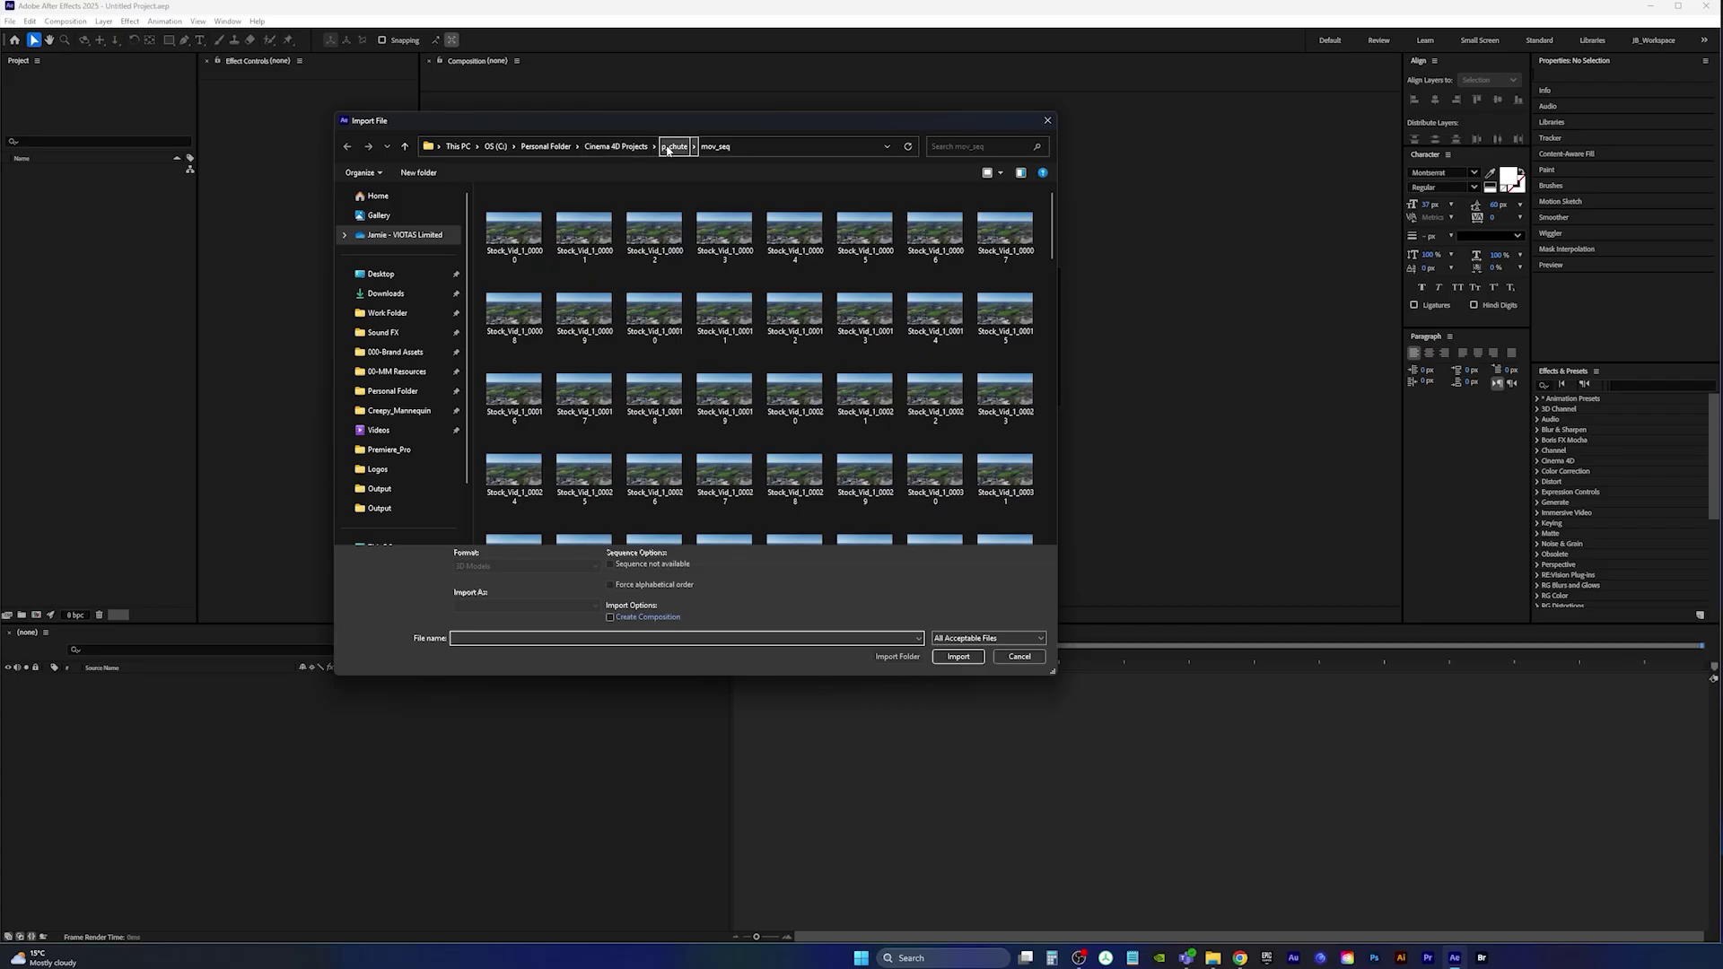
pyautogui.click(518, 237)
pyautogui.doubleClick(518, 237)
pyautogui.moveTo(61, 173); pyautogui.dragTo(39, 620)
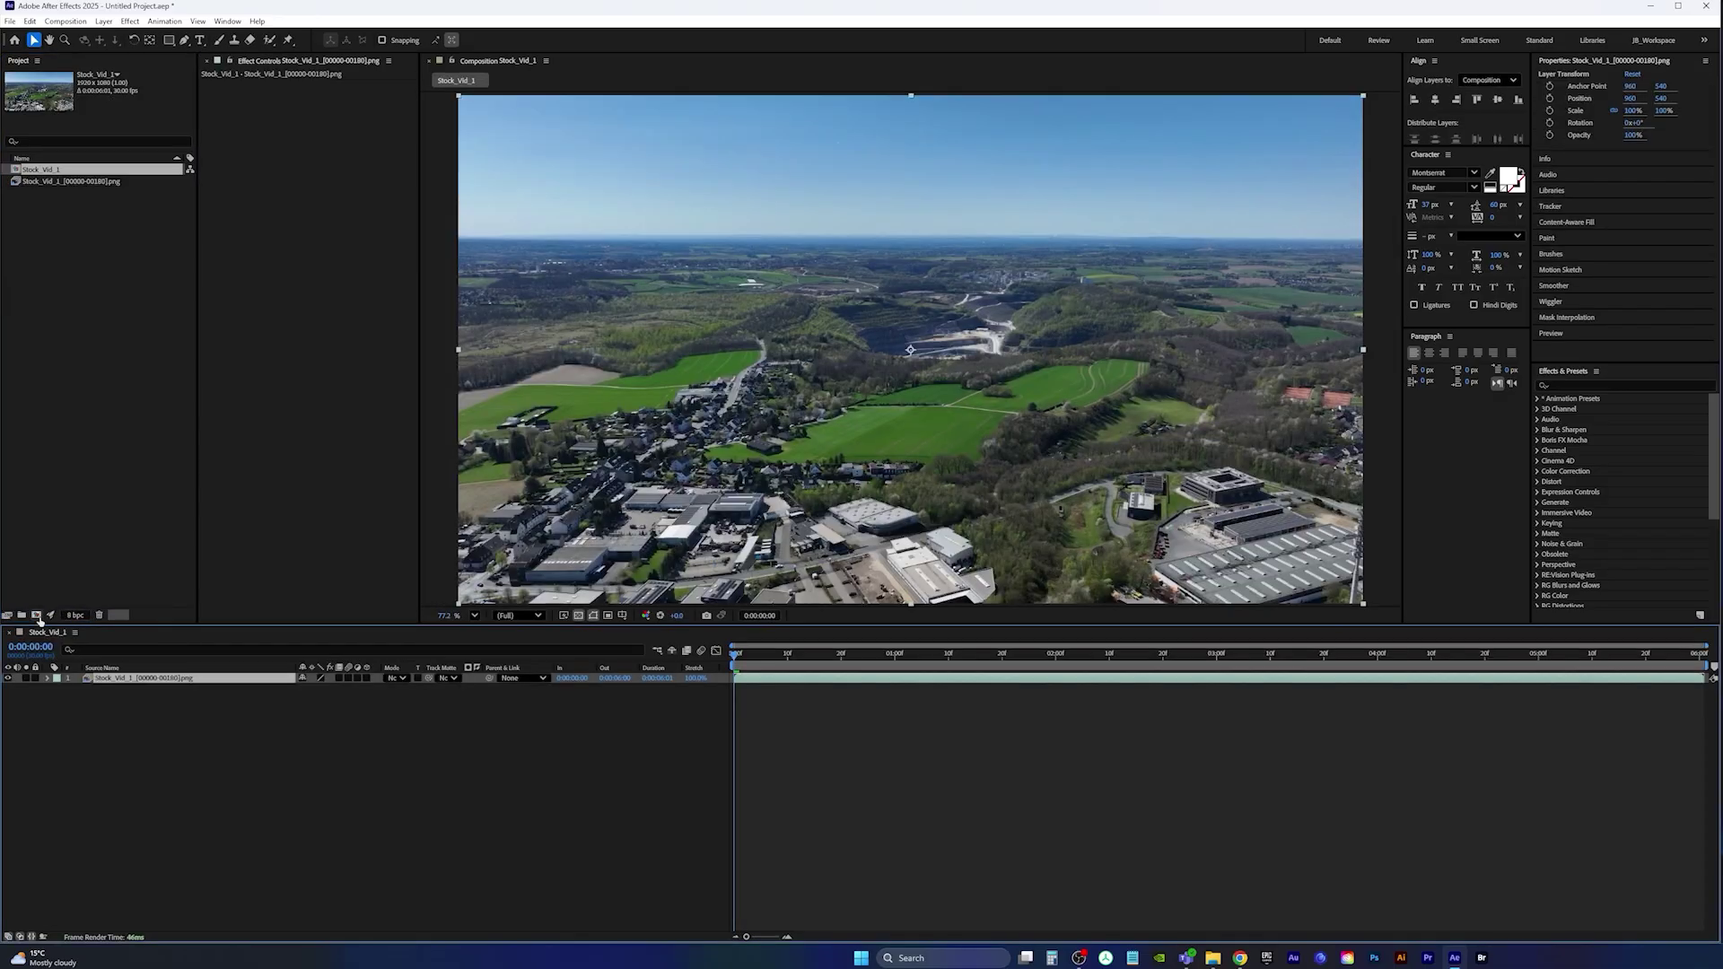
# - Import the rendered PNG sequence from the seq folder, place it above the drone footage layer, and preview the composite
pyautogui.doubleClick(57, 270)
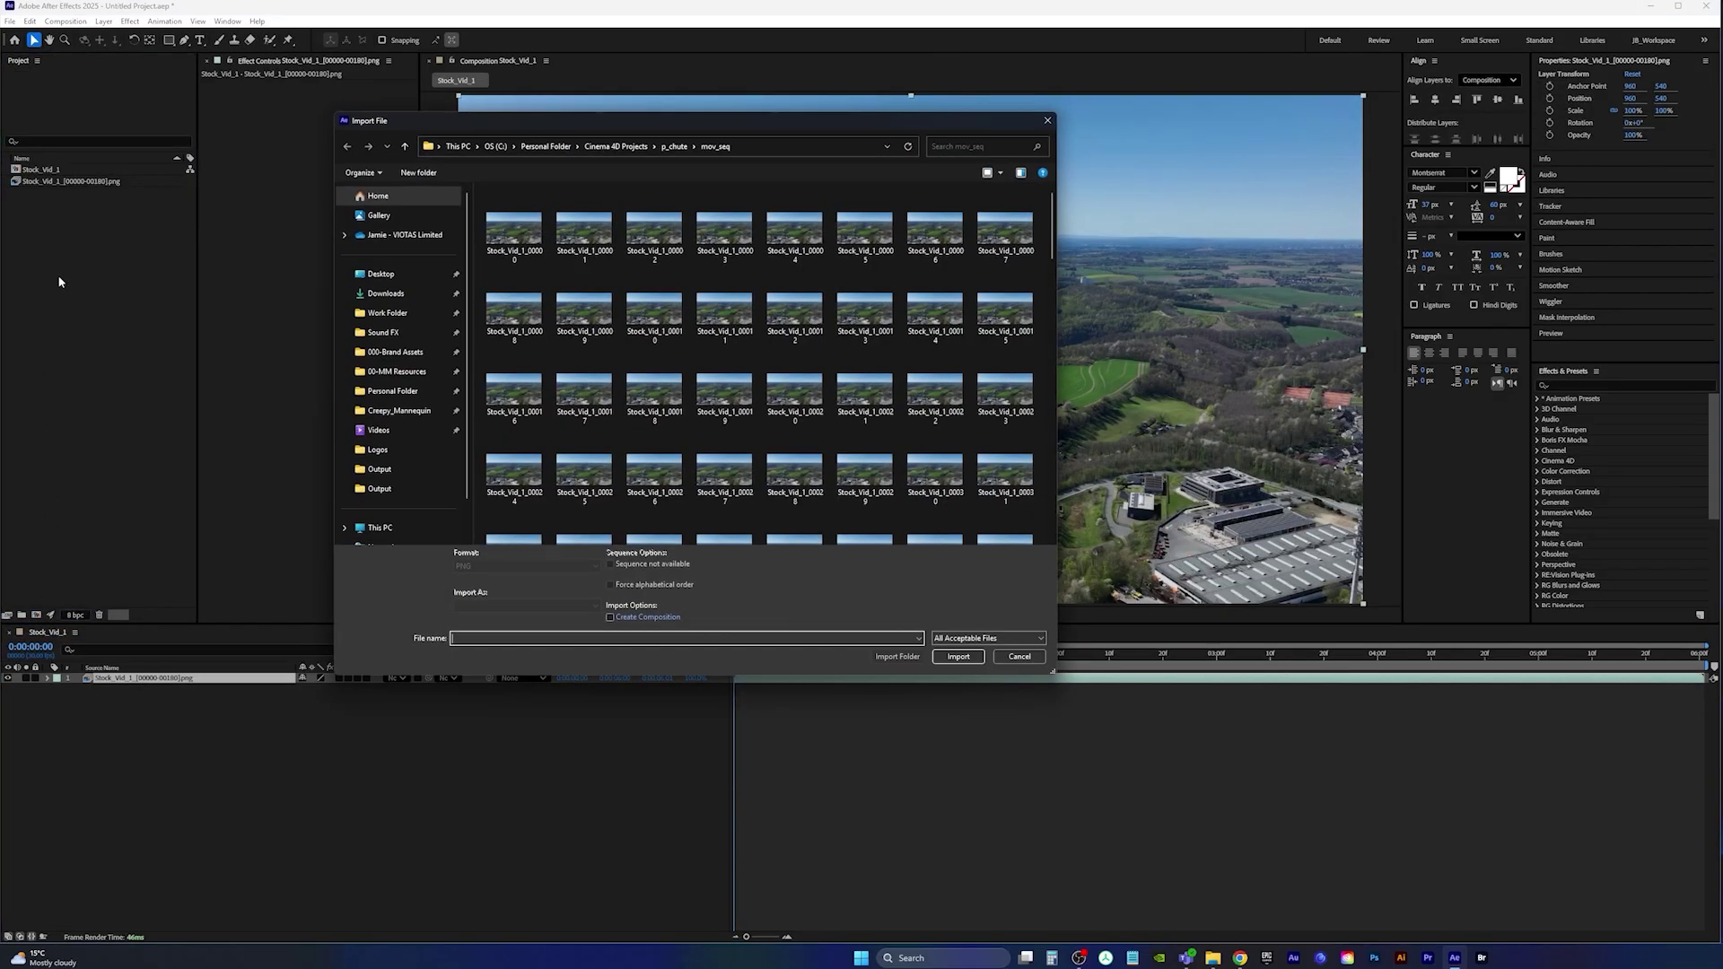
pyautogui.click(665, 147)
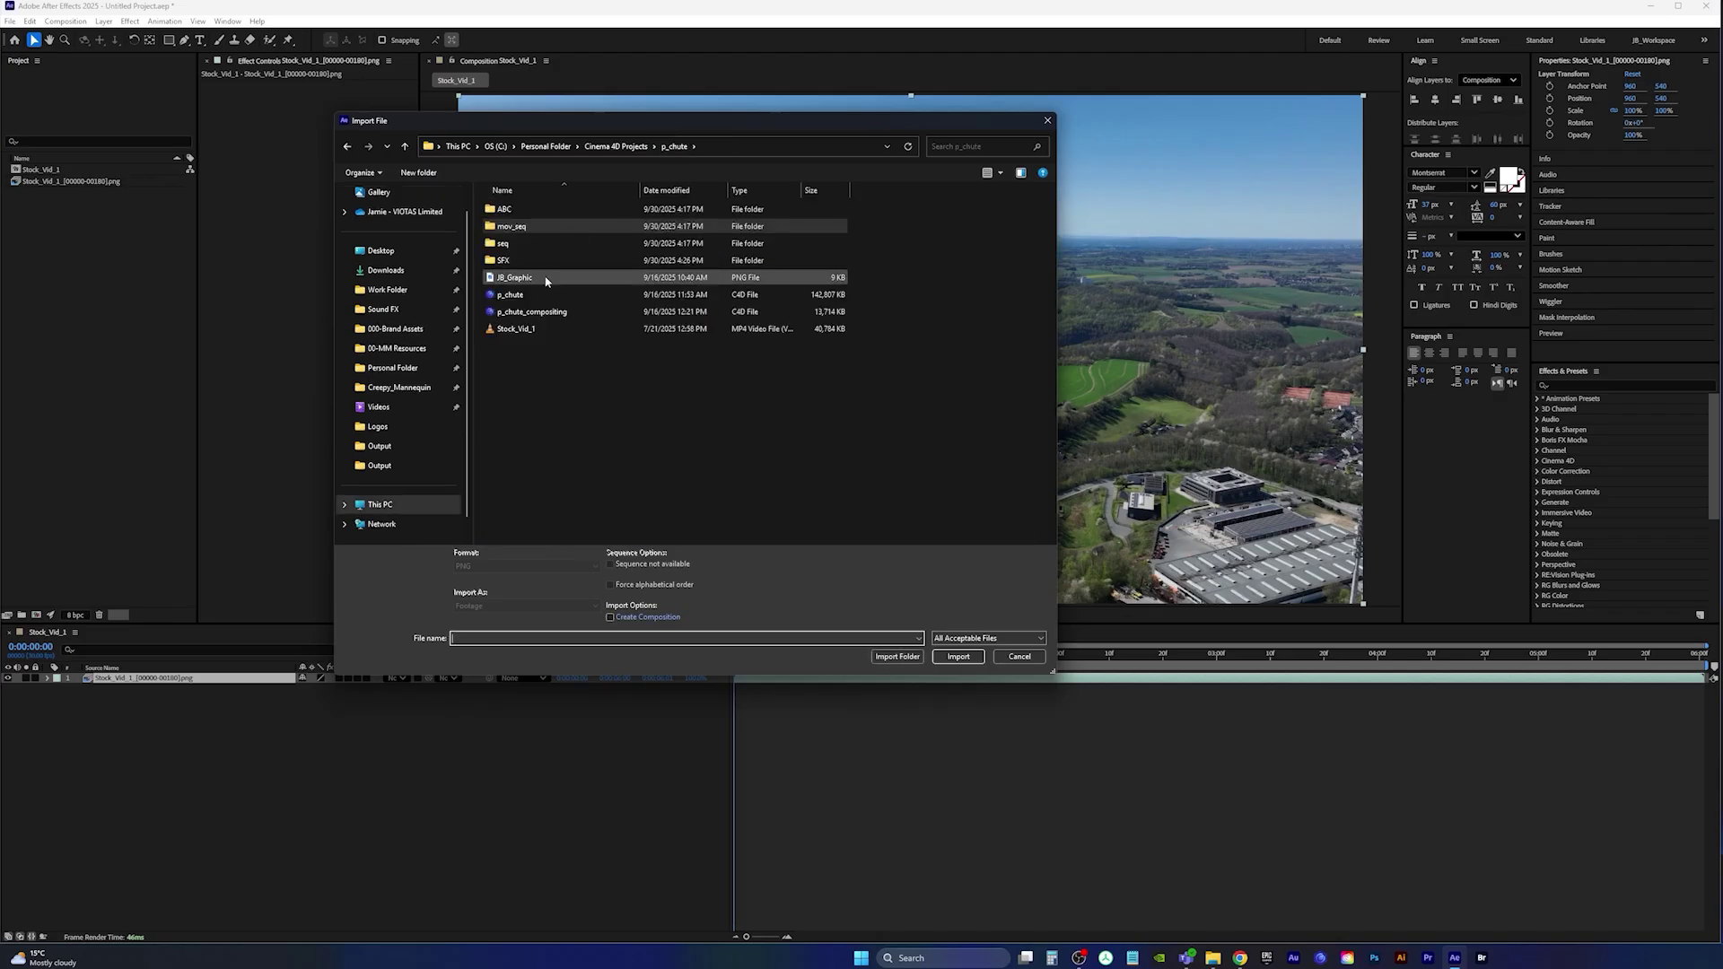
pyautogui.doubleClick(510, 243)
pyautogui.click(513, 226)
pyautogui.doubleClick(513, 226)
pyautogui.moveTo(59, 170); pyautogui.dragTo(111, 679)
pyautogui.press('space')
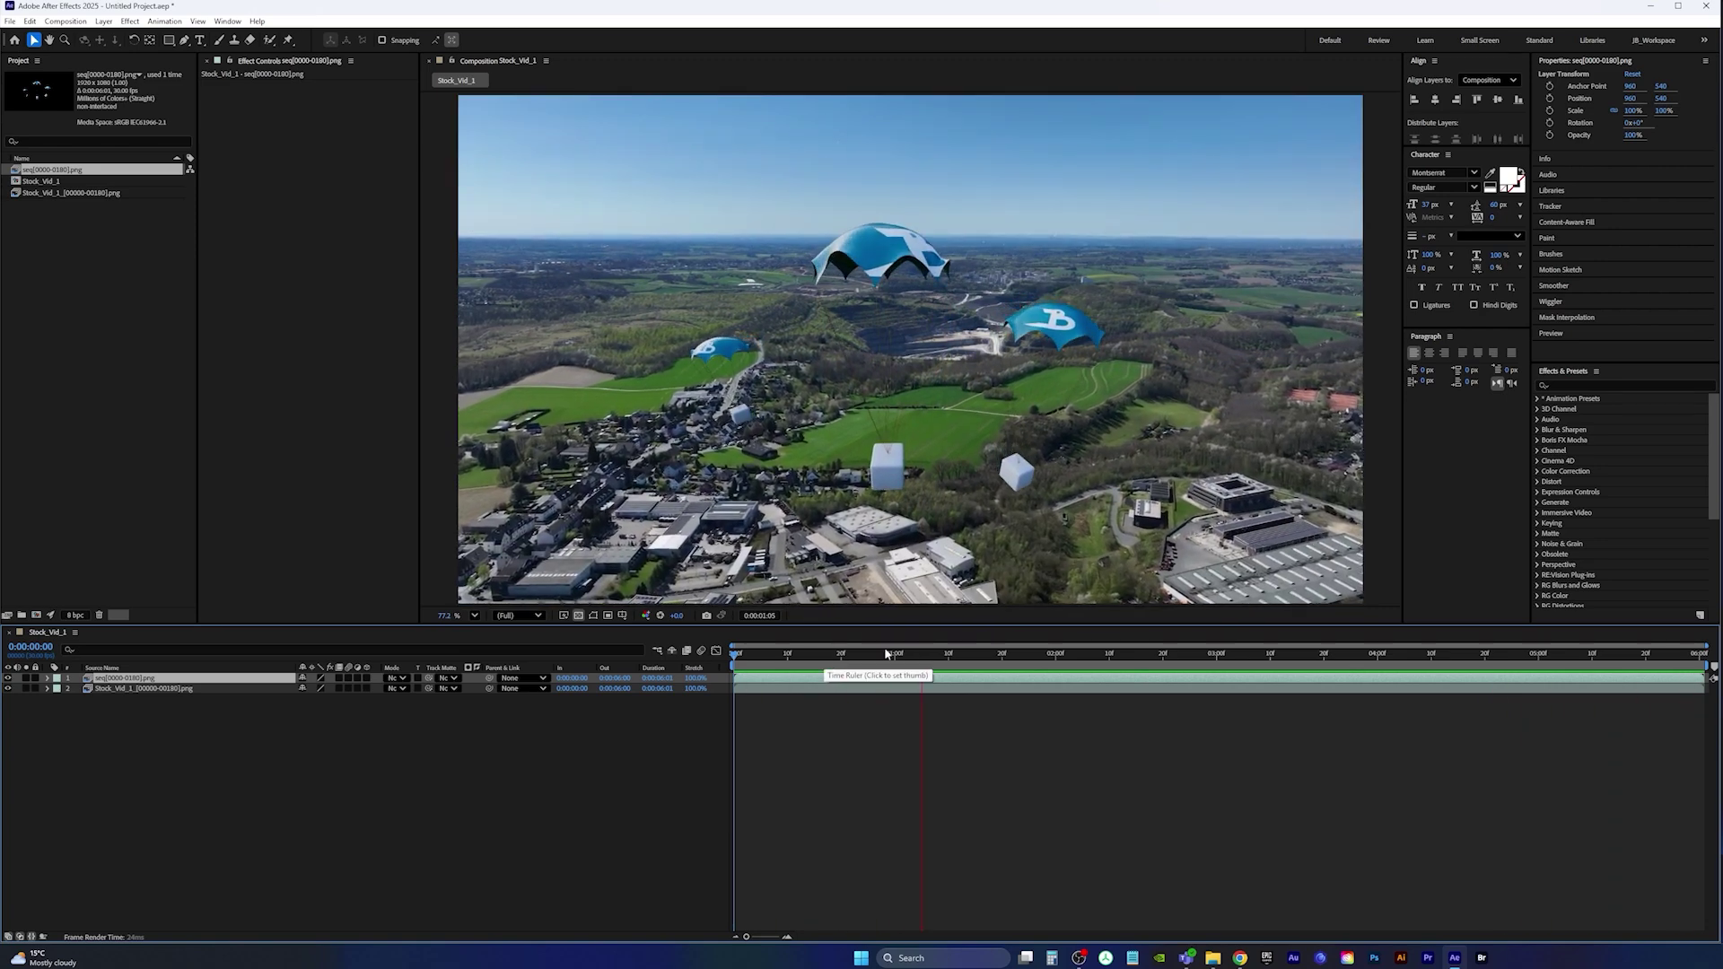
# - Apply Lumetri Color to the Stock_Vid_1 footage layer and raise its creative Vibrance slightly
pyautogui.click(1586, 386)
pyautogui.write('lumet')
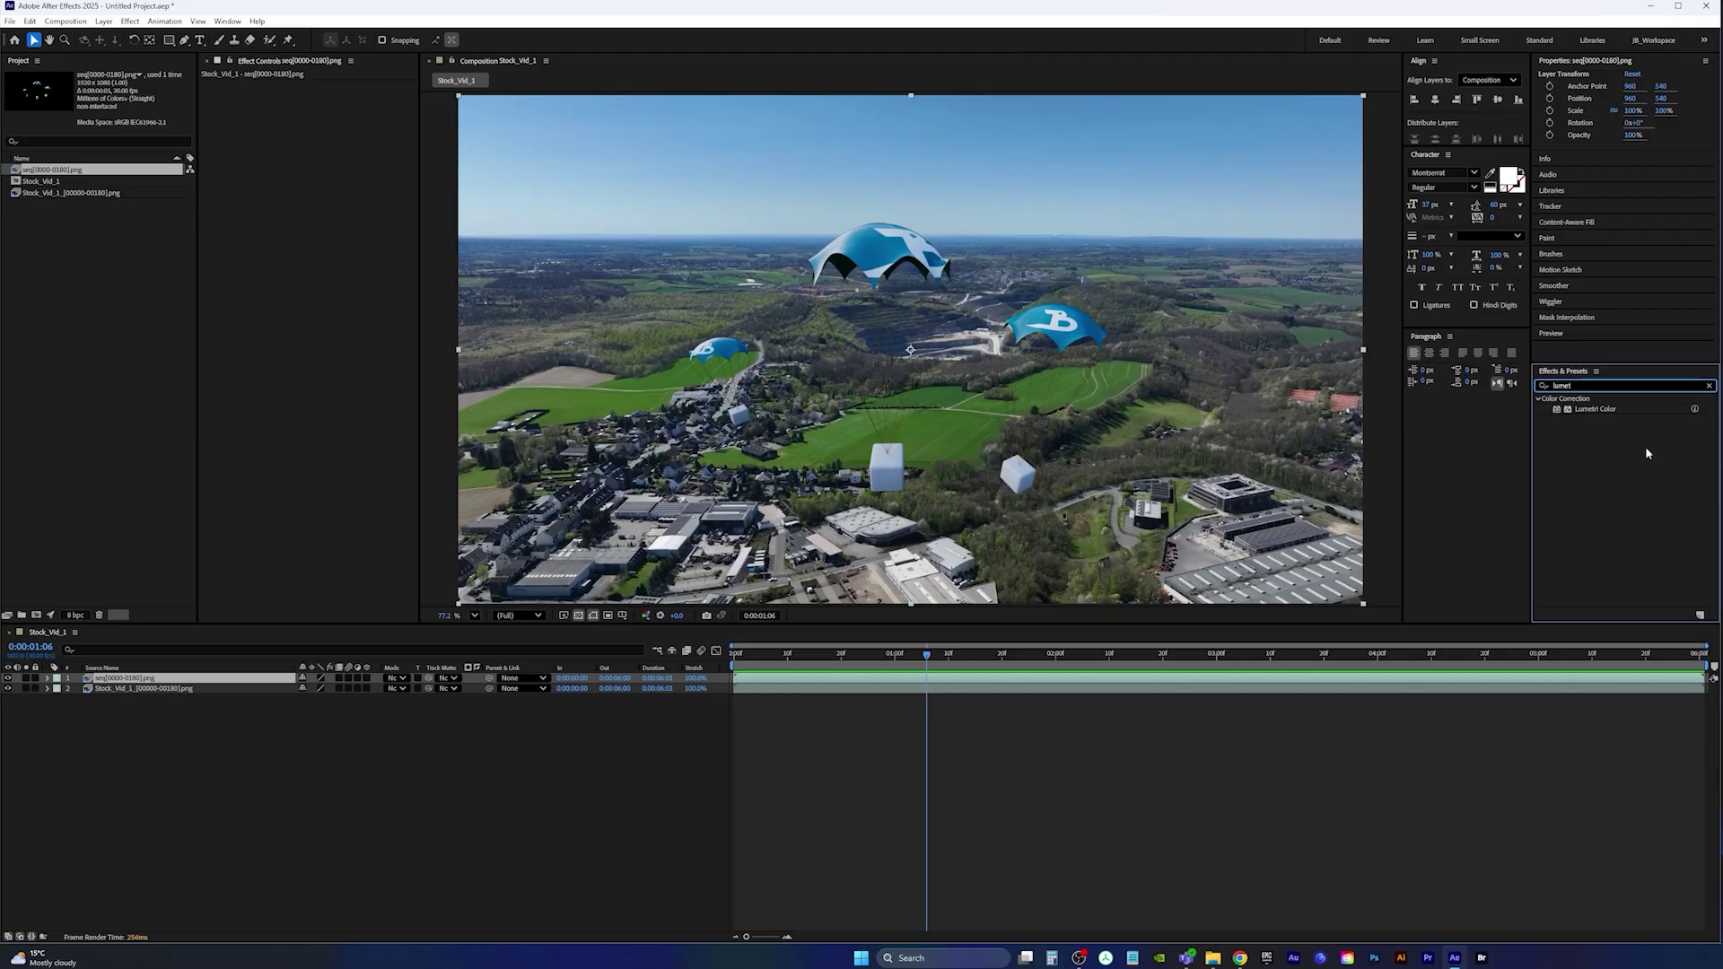
pyautogui.click(1596, 410)
pyautogui.click(183, 689)
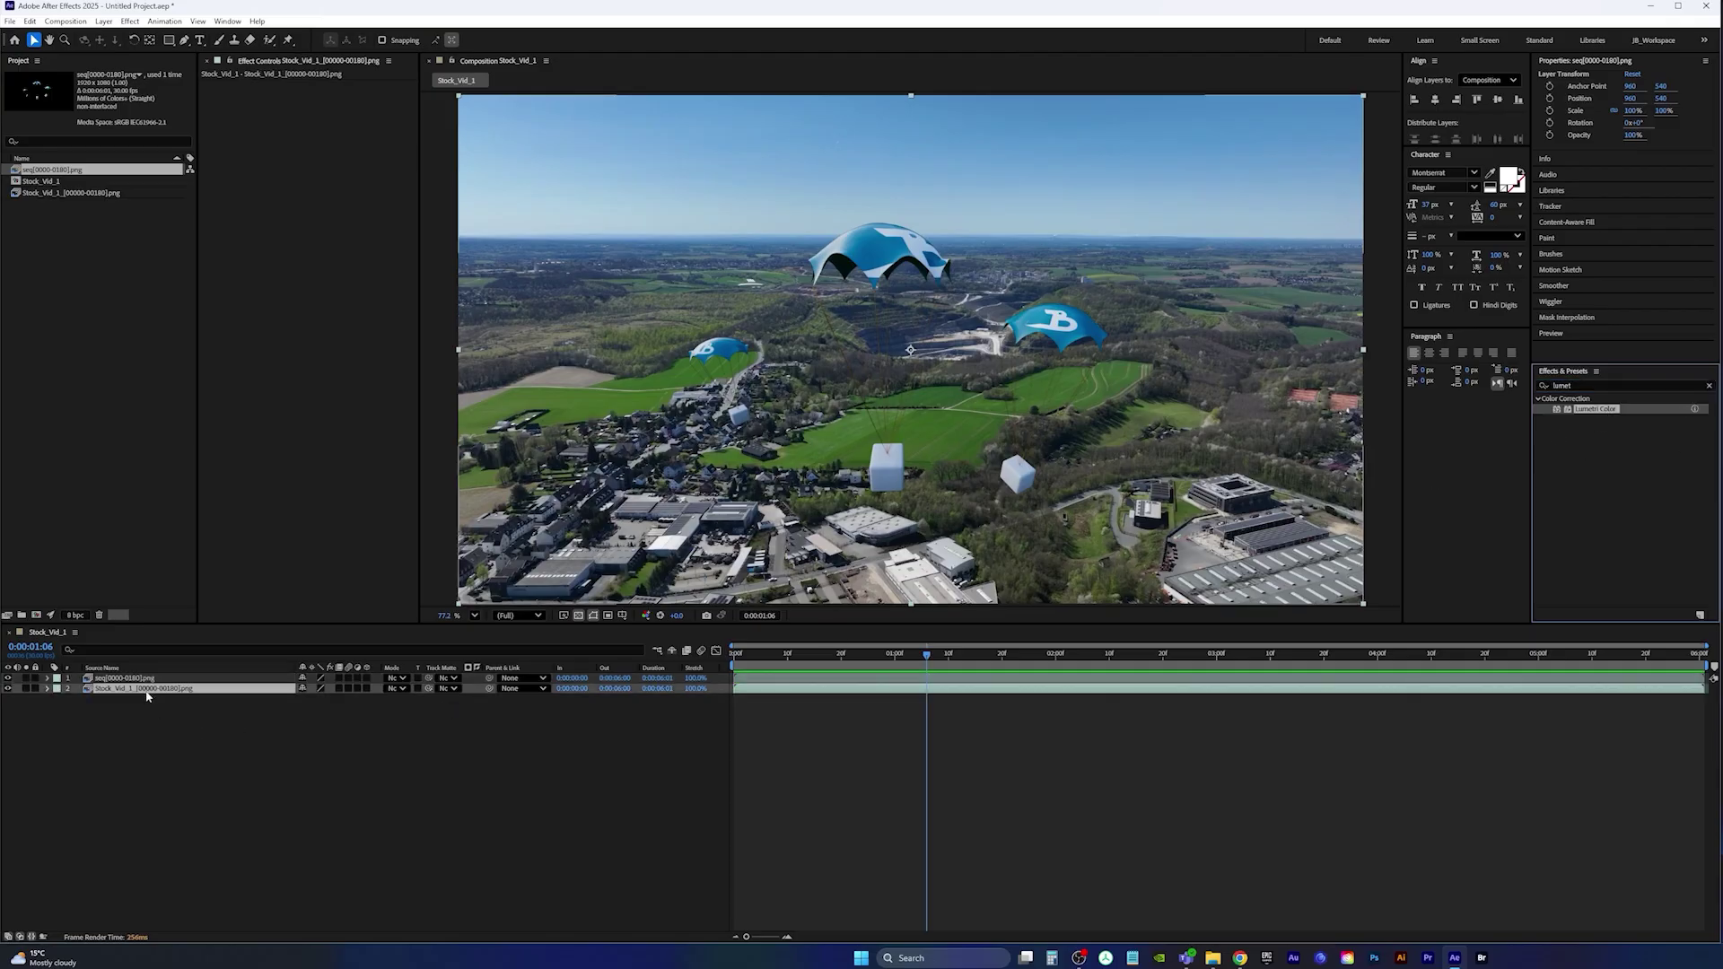
pyautogui.doubleClick(1605, 412)
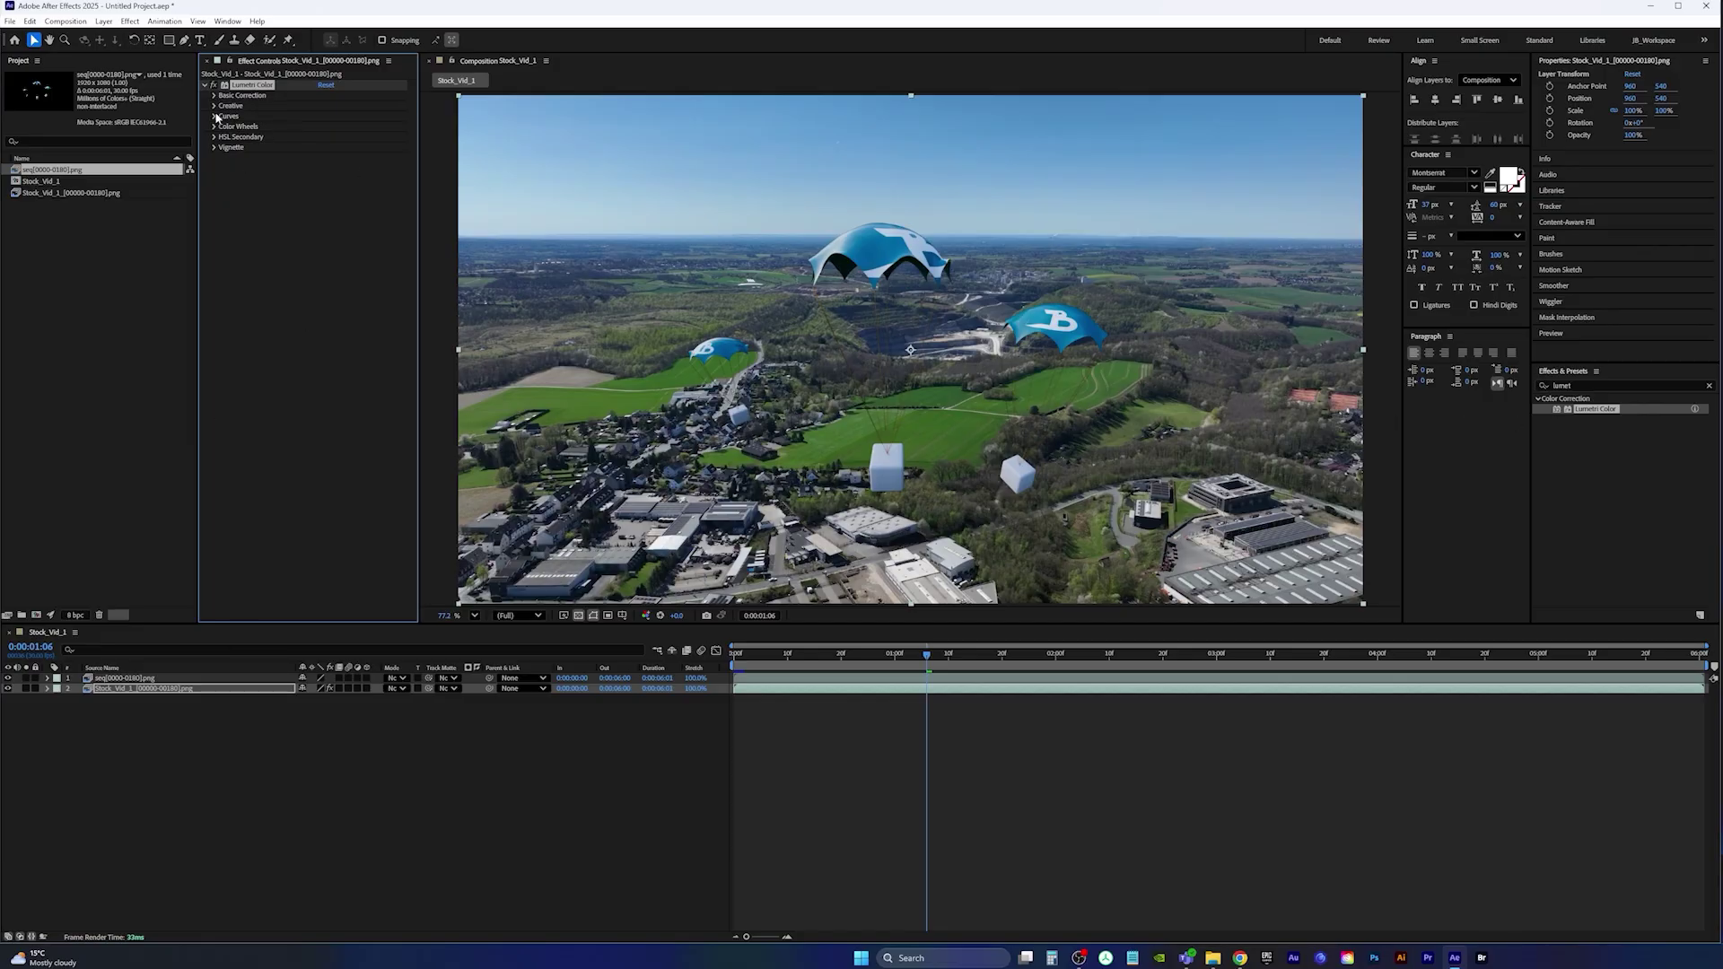
pyautogui.click(214, 106)
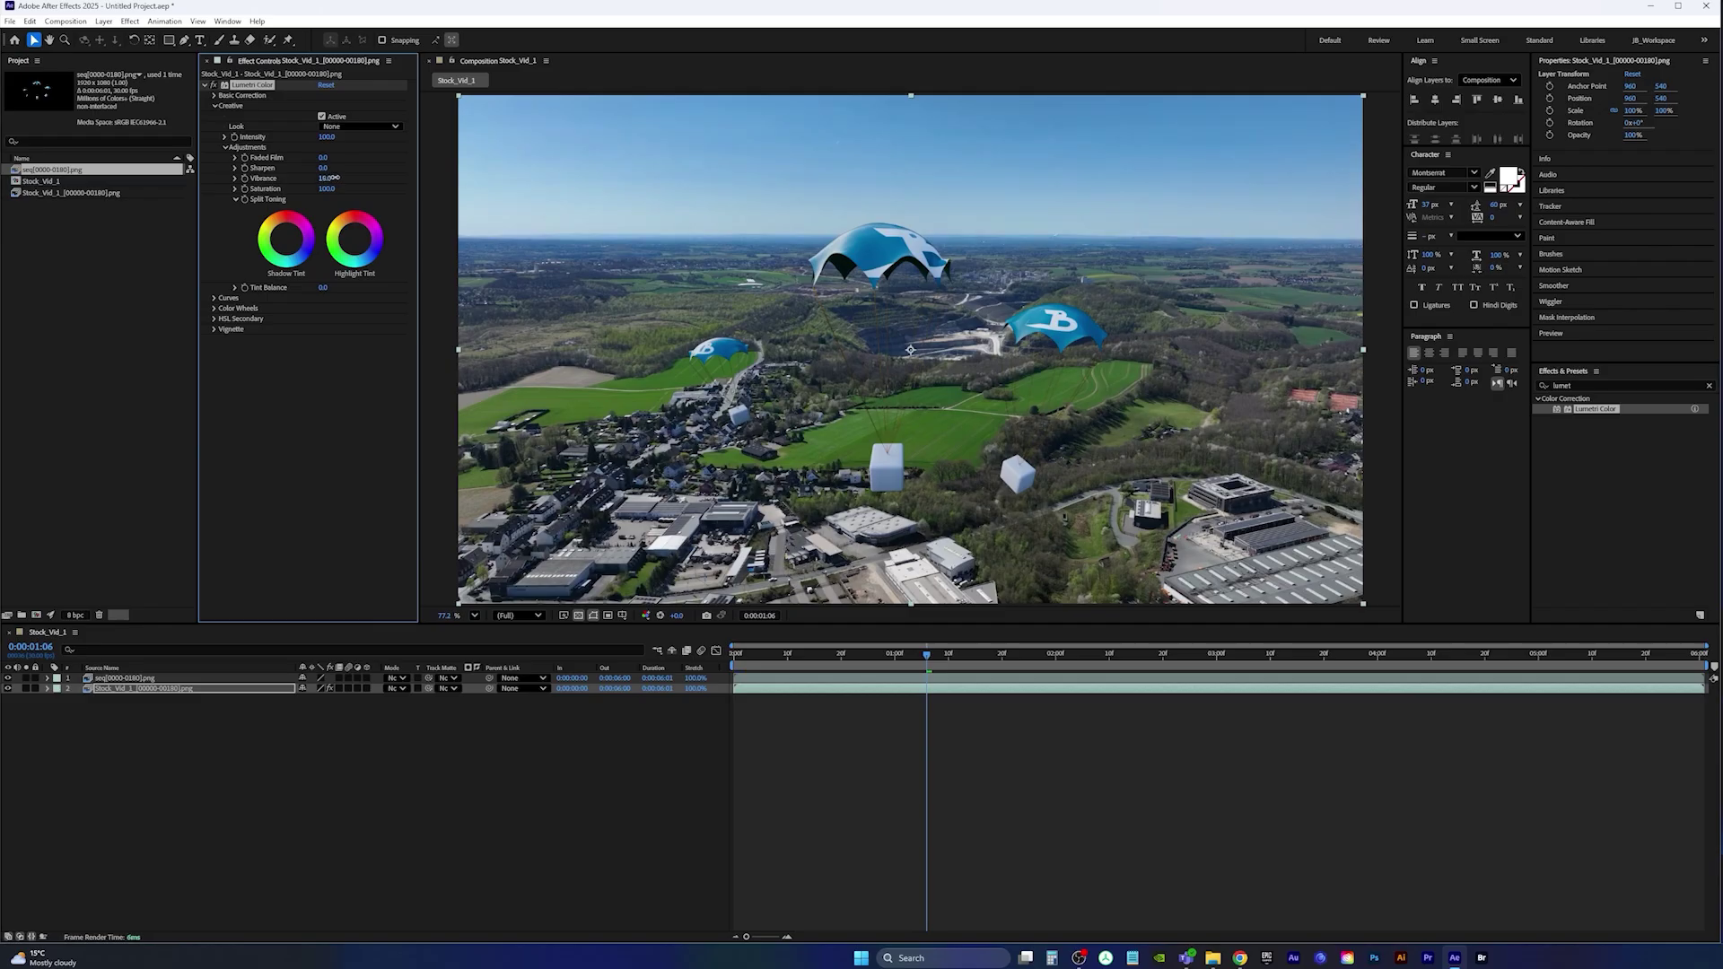
pyautogui.moveTo(325, 177)
pyautogui.mouseDown()
pyautogui.moveTo(426, 178)
pyautogui.moveTo(333, 177)
pyautogui.mouseUp()
# - Shape the drone footage's RGB curve into a gentle S and compare the image with the curve off and on
pyautogui.click(214, 298)
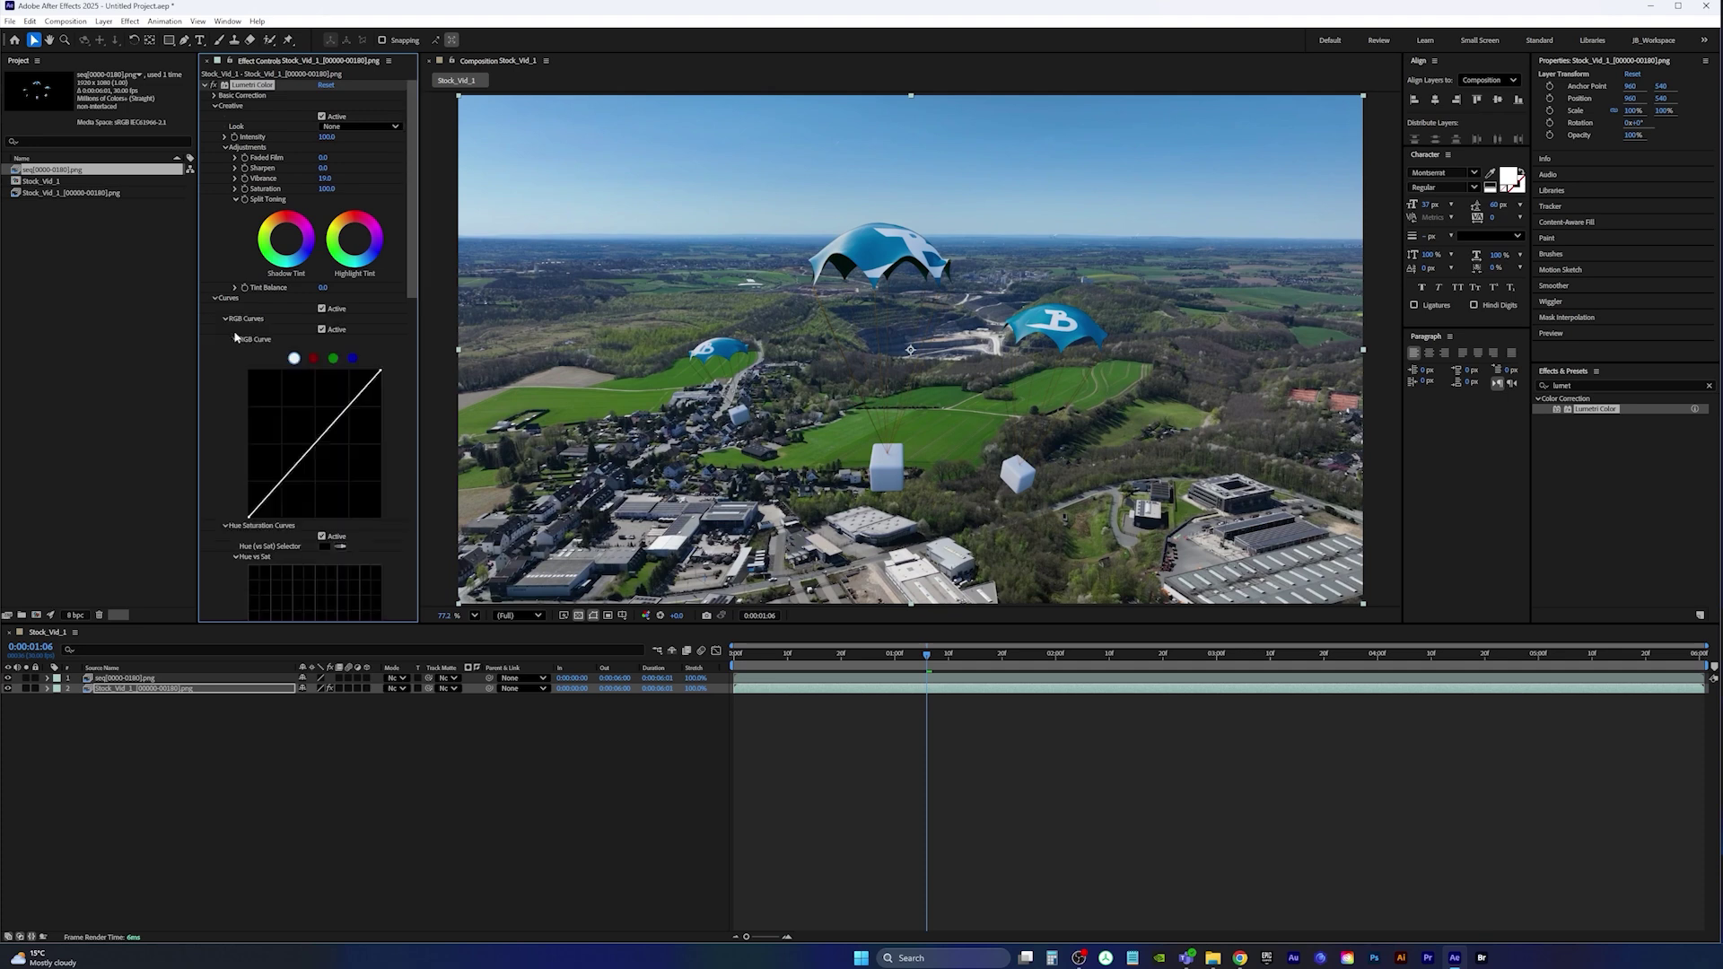
pyautogui.moveTo(418, 368); pyautogui.dragTo(465, 368)
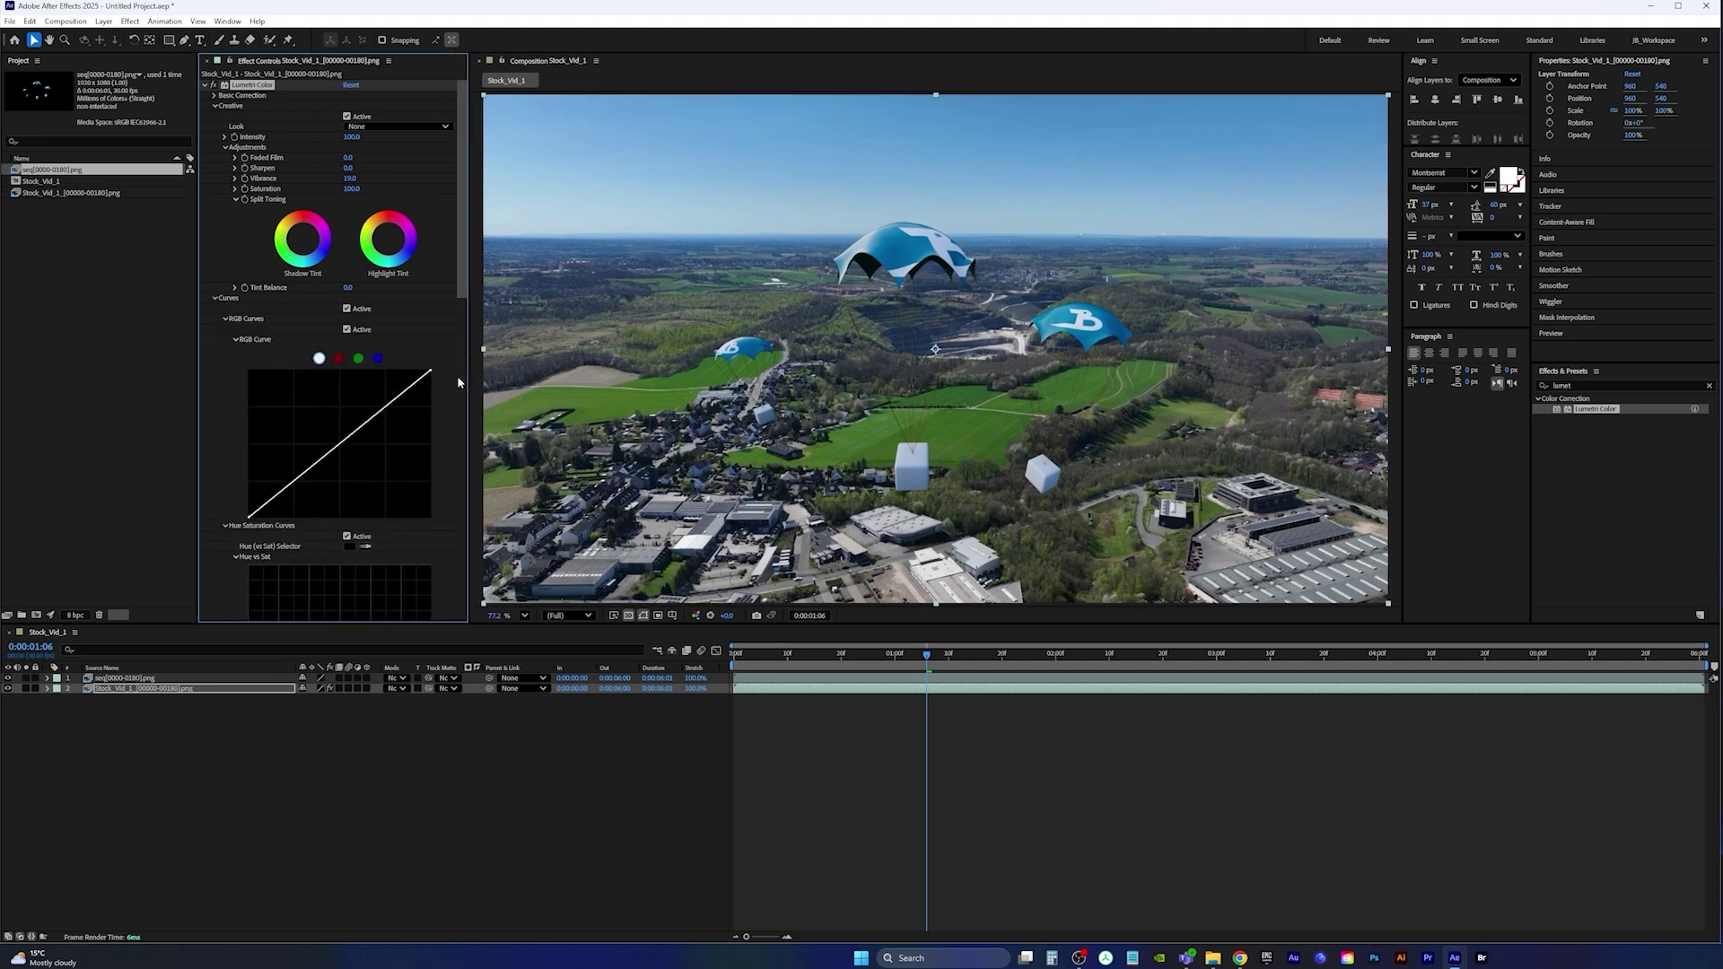
pyautogui.moveTo(300, 476); pyautogui.dragTo(302, 479)
pyautogui.moveTo(378, 418); pyautogui.dragTo(369, 418)
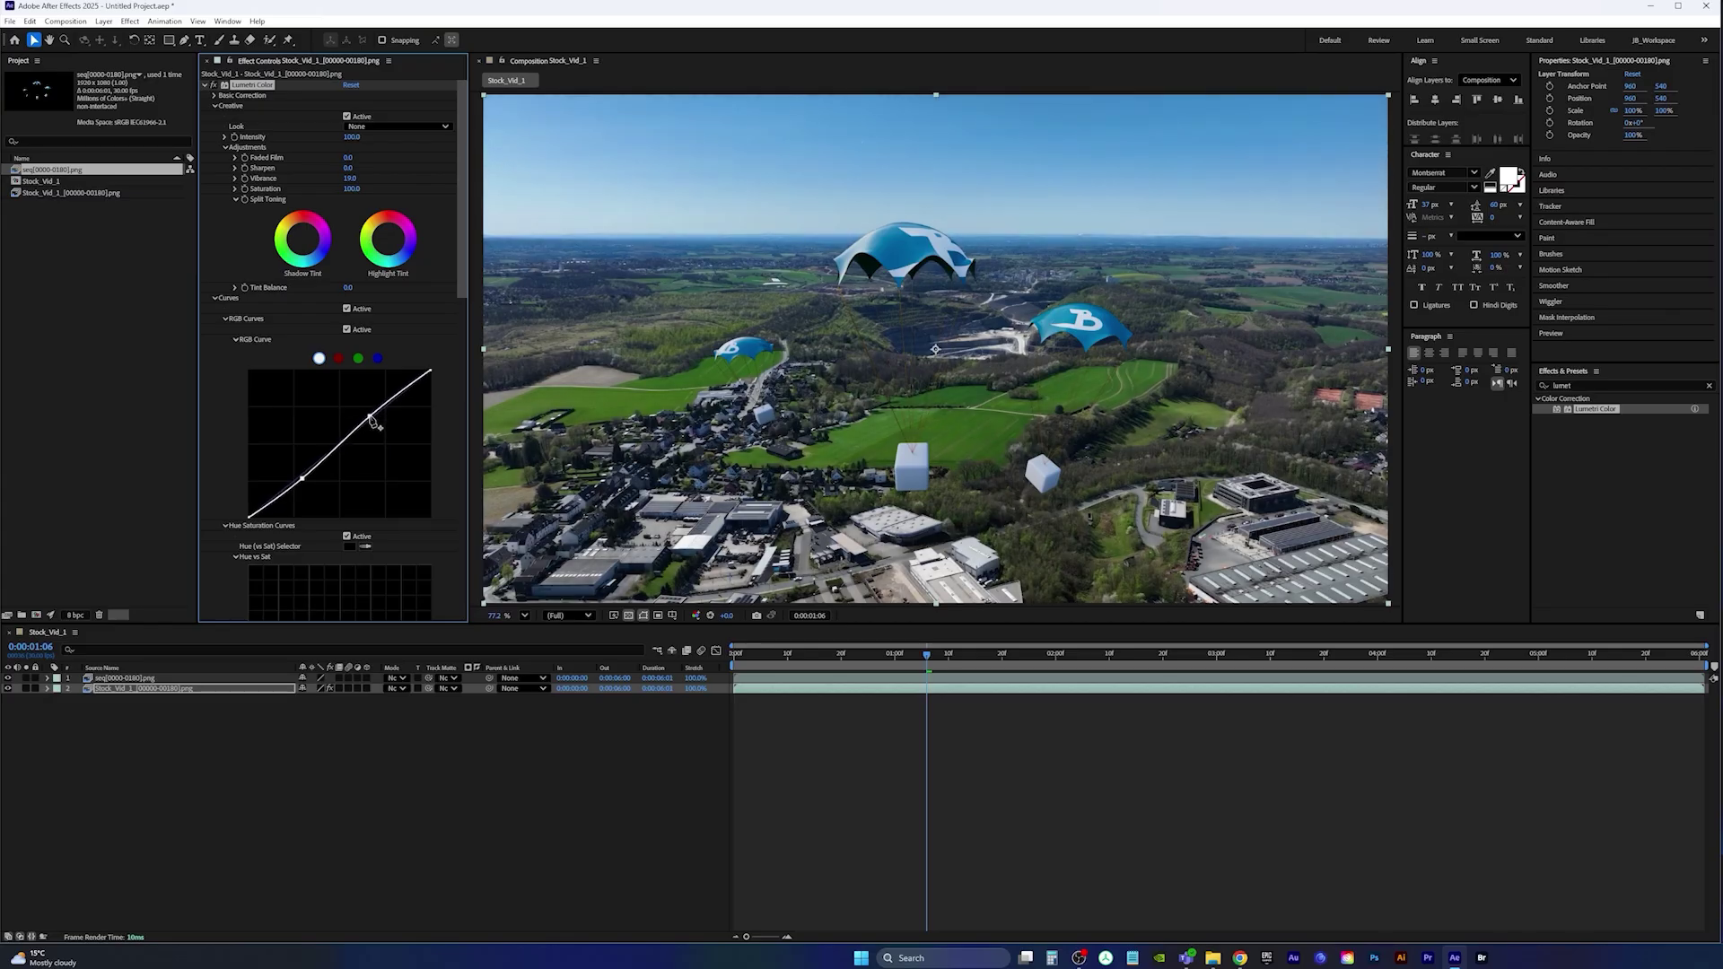
pyautogui.click(348, 331)
pyautogui.click(347, 330)
pyautogui.click(347, 331)
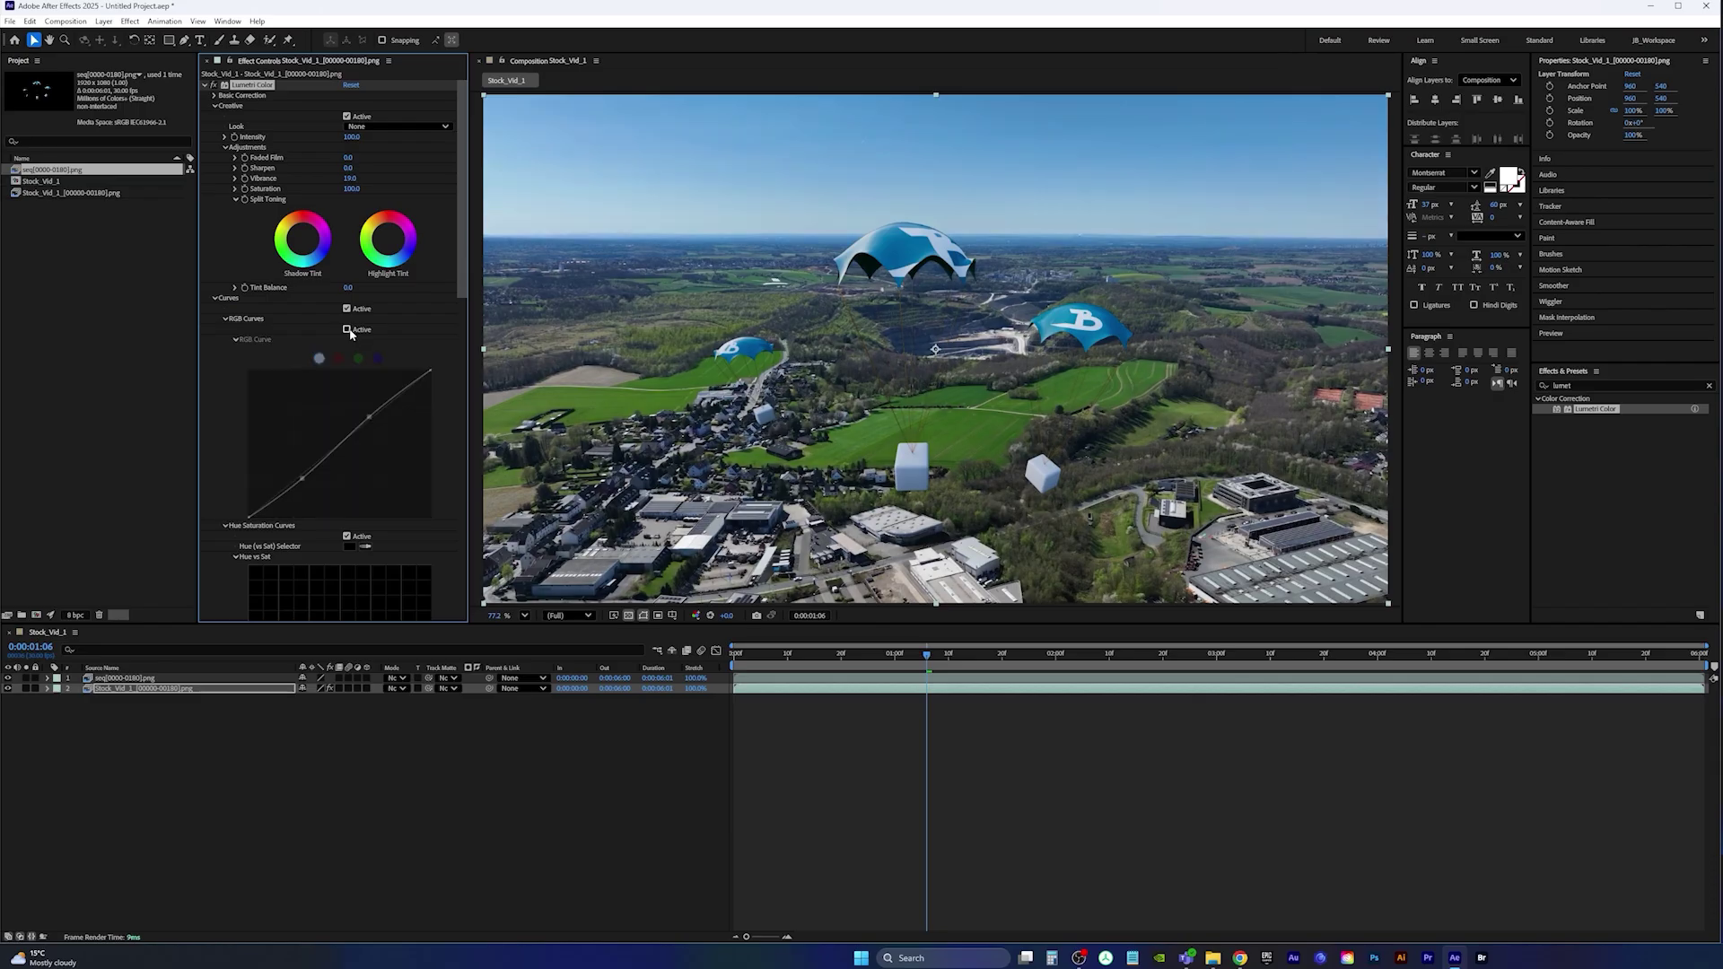
pyautogui.click(348, 330)
pyautogui.click(349, 331)
pyautogui.click(349, 331)
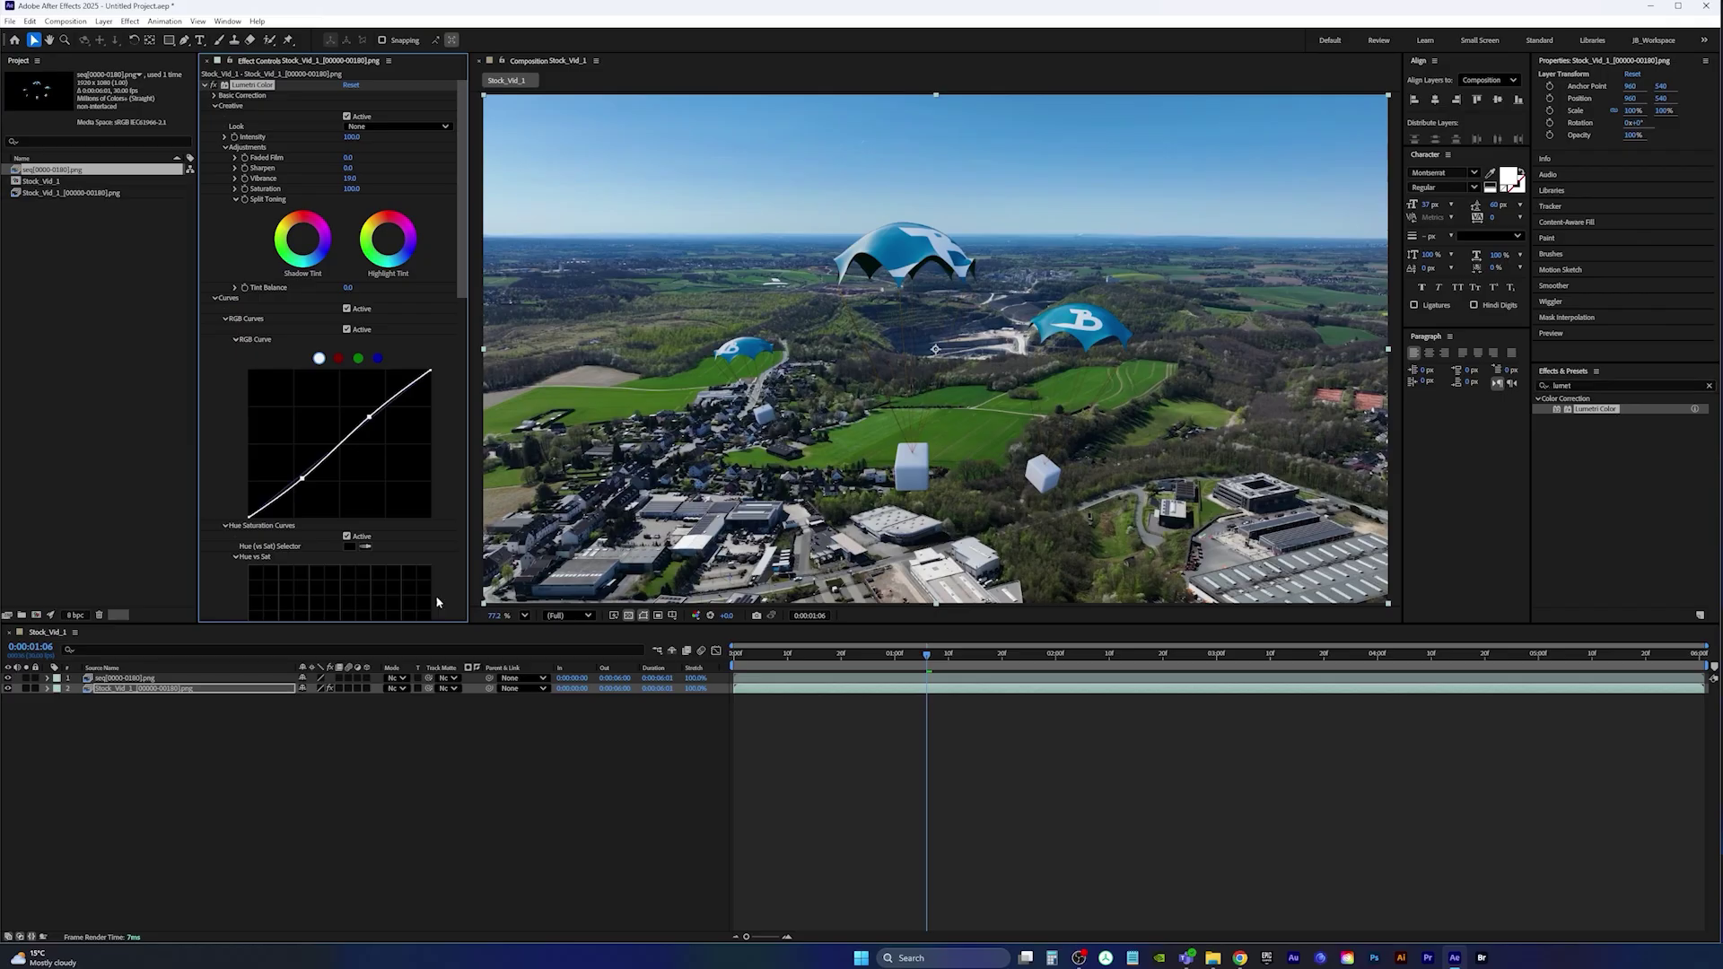
# - Apply Lumetri Color to the seq parachute layer and narrow the effect controls area
pyautogui.click(184, 680)
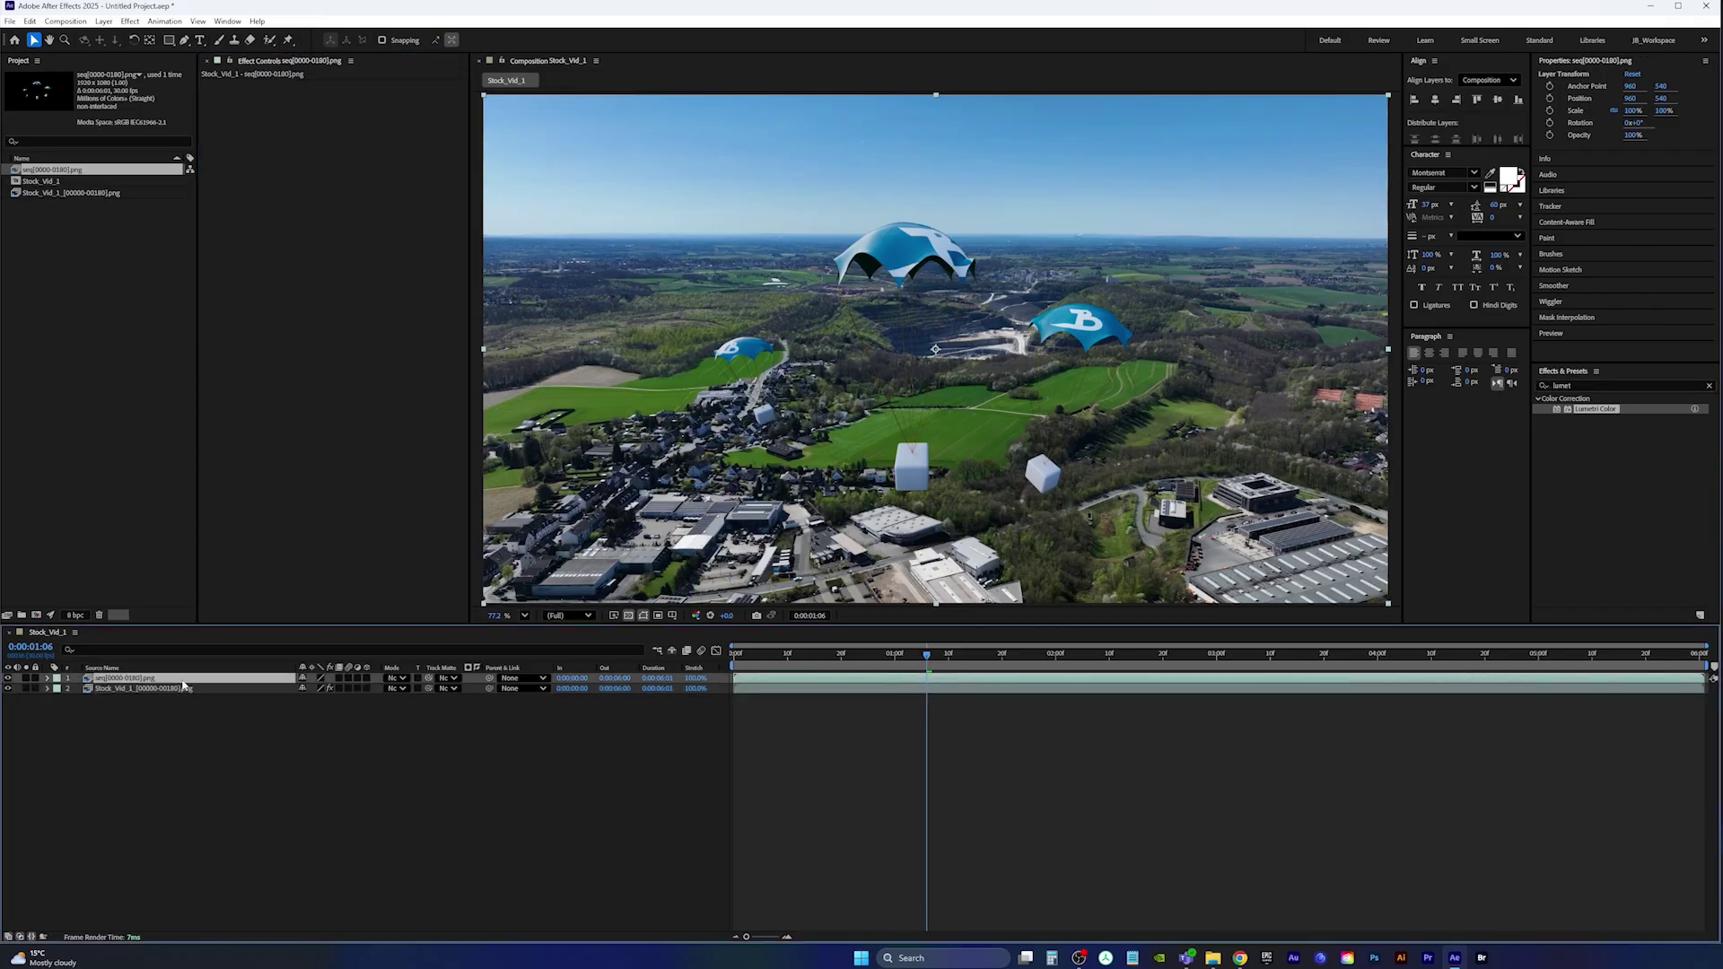
pyautogui.doubleClick(1595, 411)
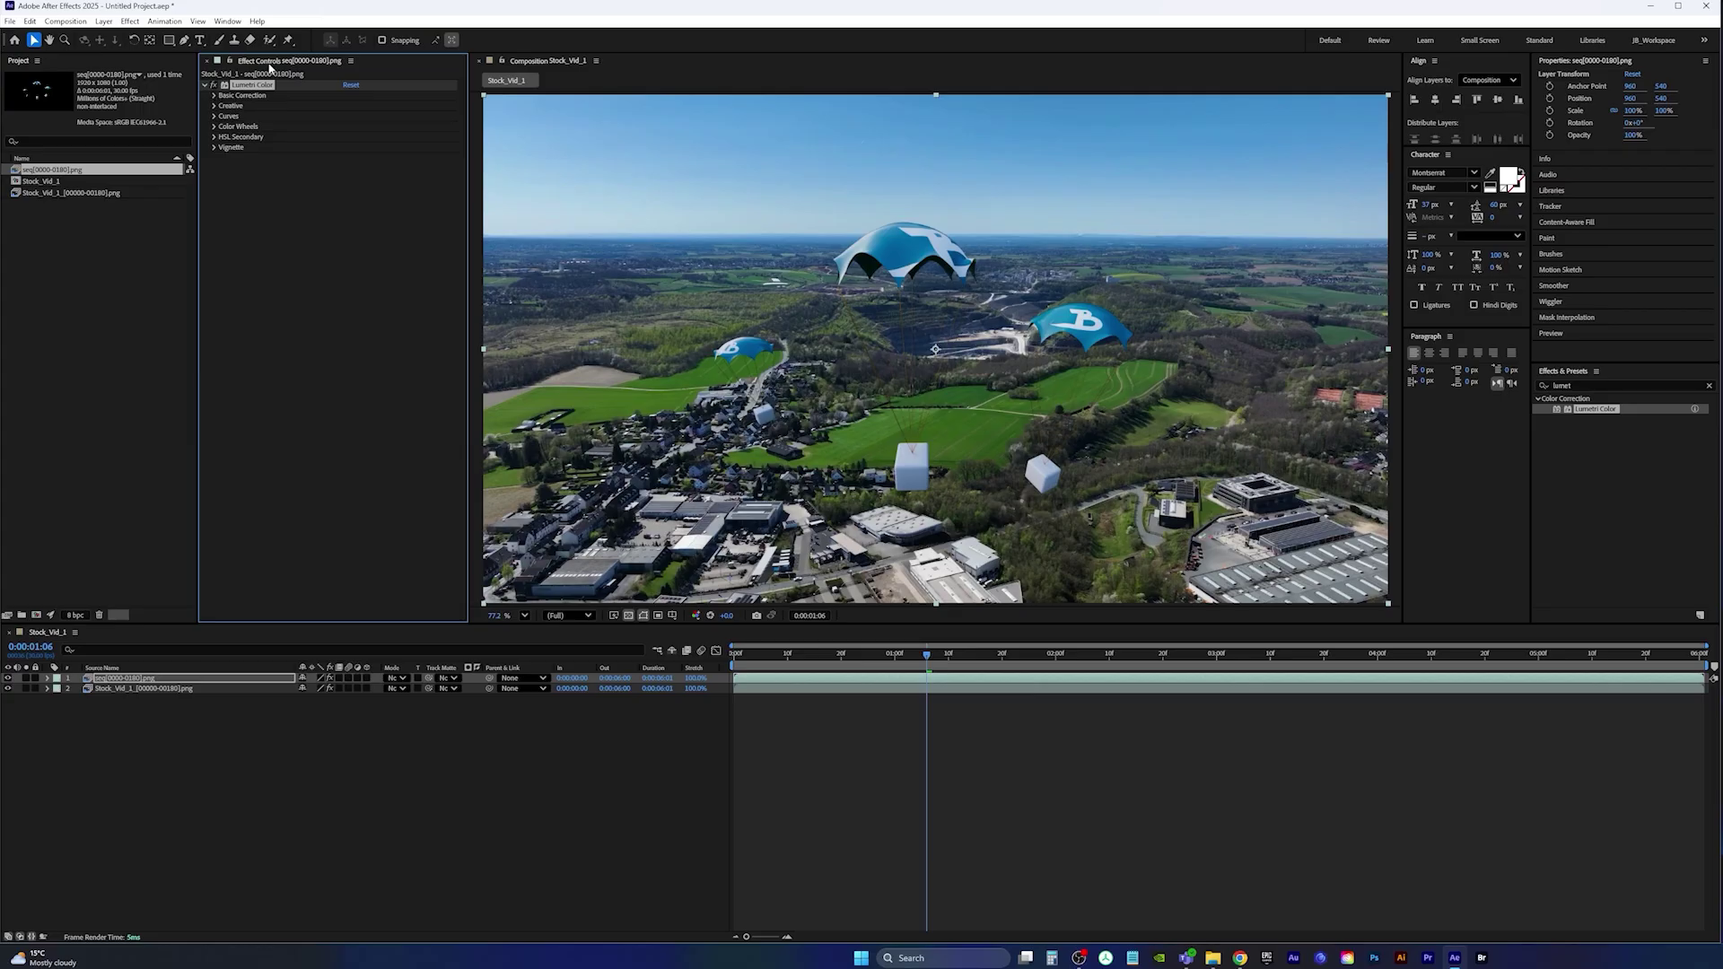
pyautogui.click(227, 22)
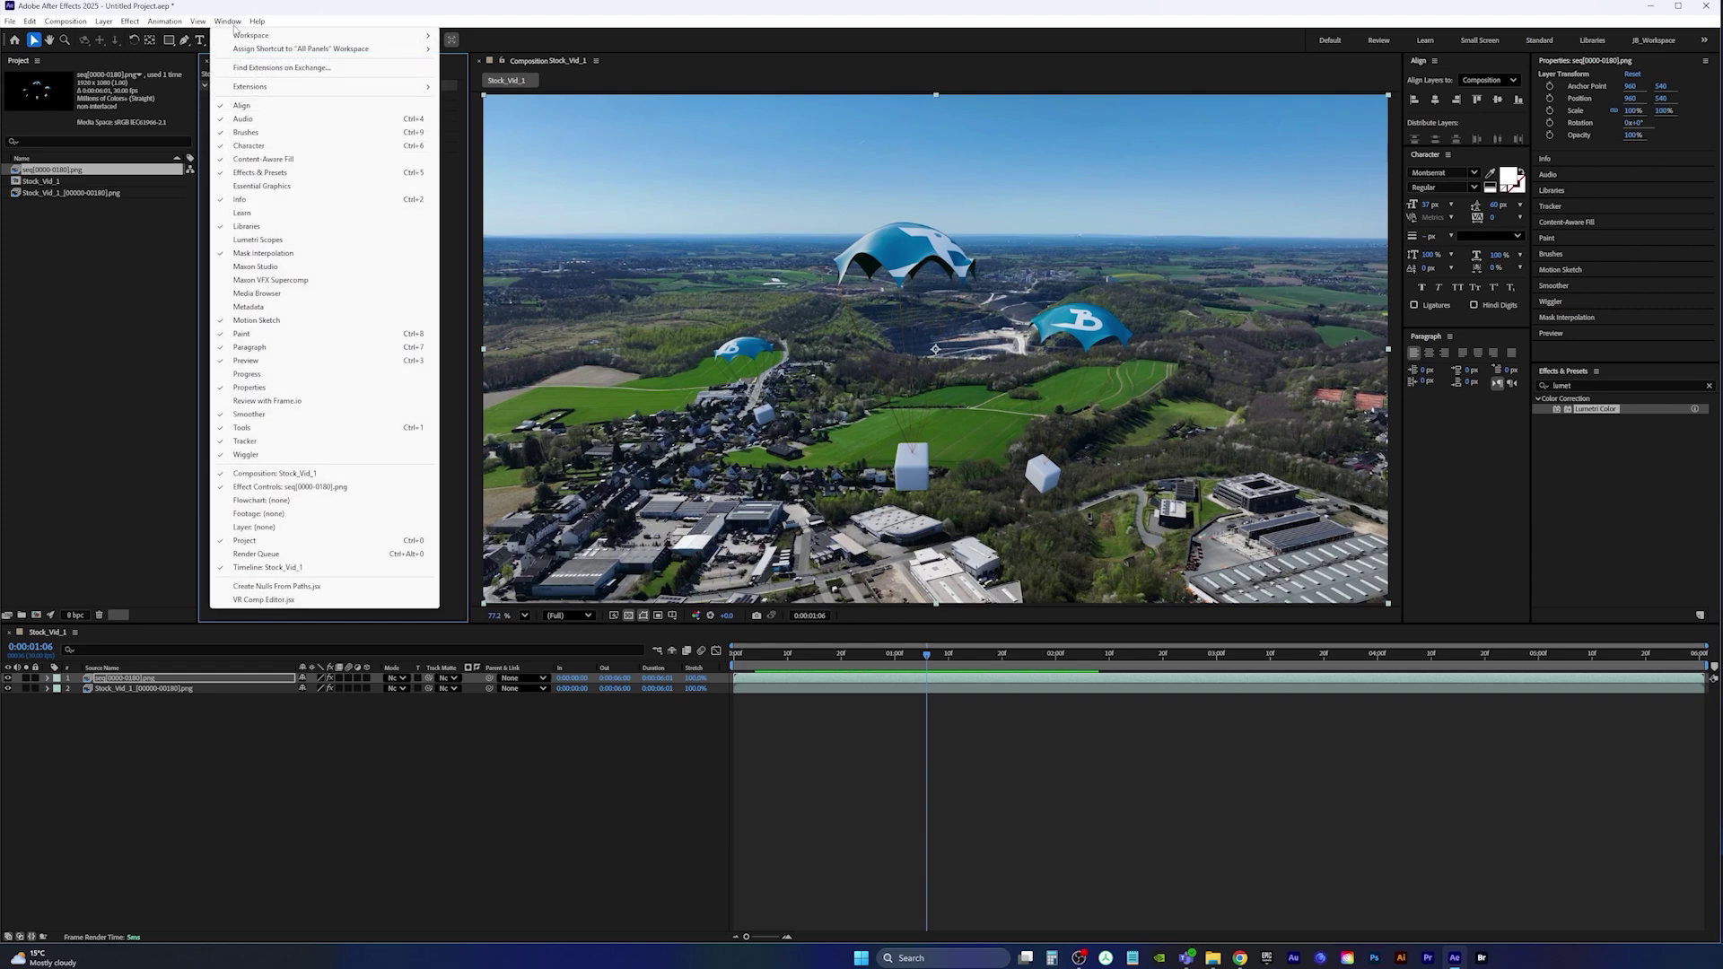
pyautogui.click(235, 25)
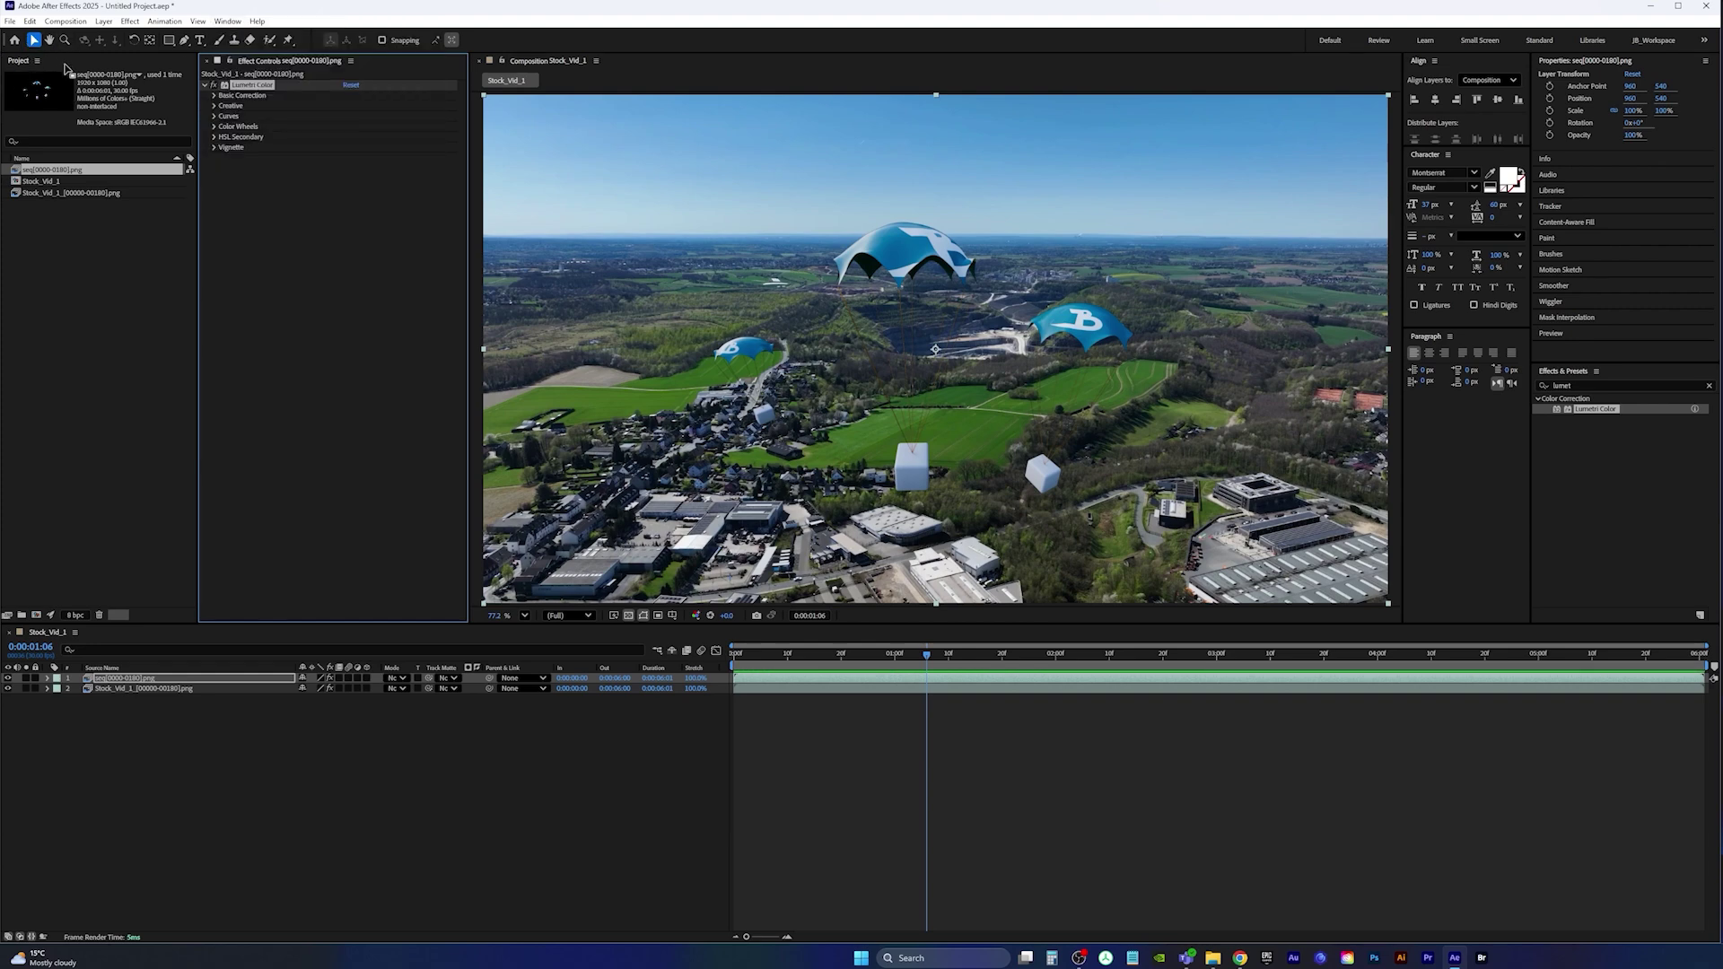
pyautogui.moveTo(264, 72); pyautogui.dragTo(203, 106)
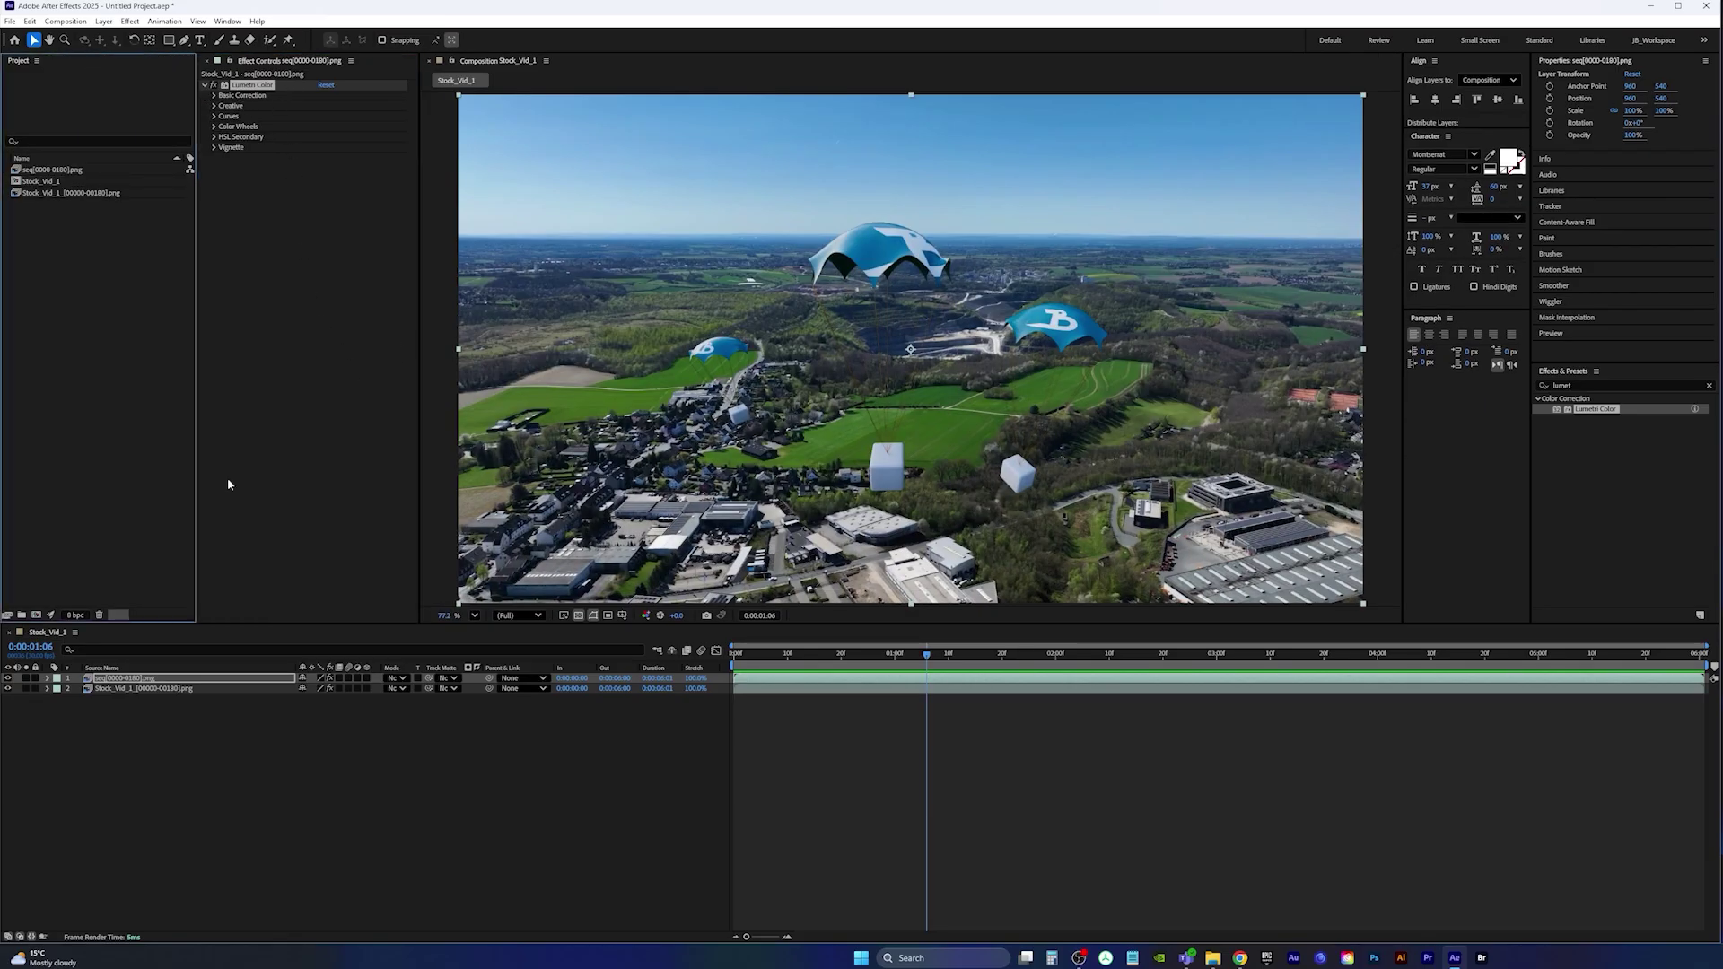
# - Try a different Exposure in the parachute layer's basic correction and undo it
pyautogui.click(213, 95)
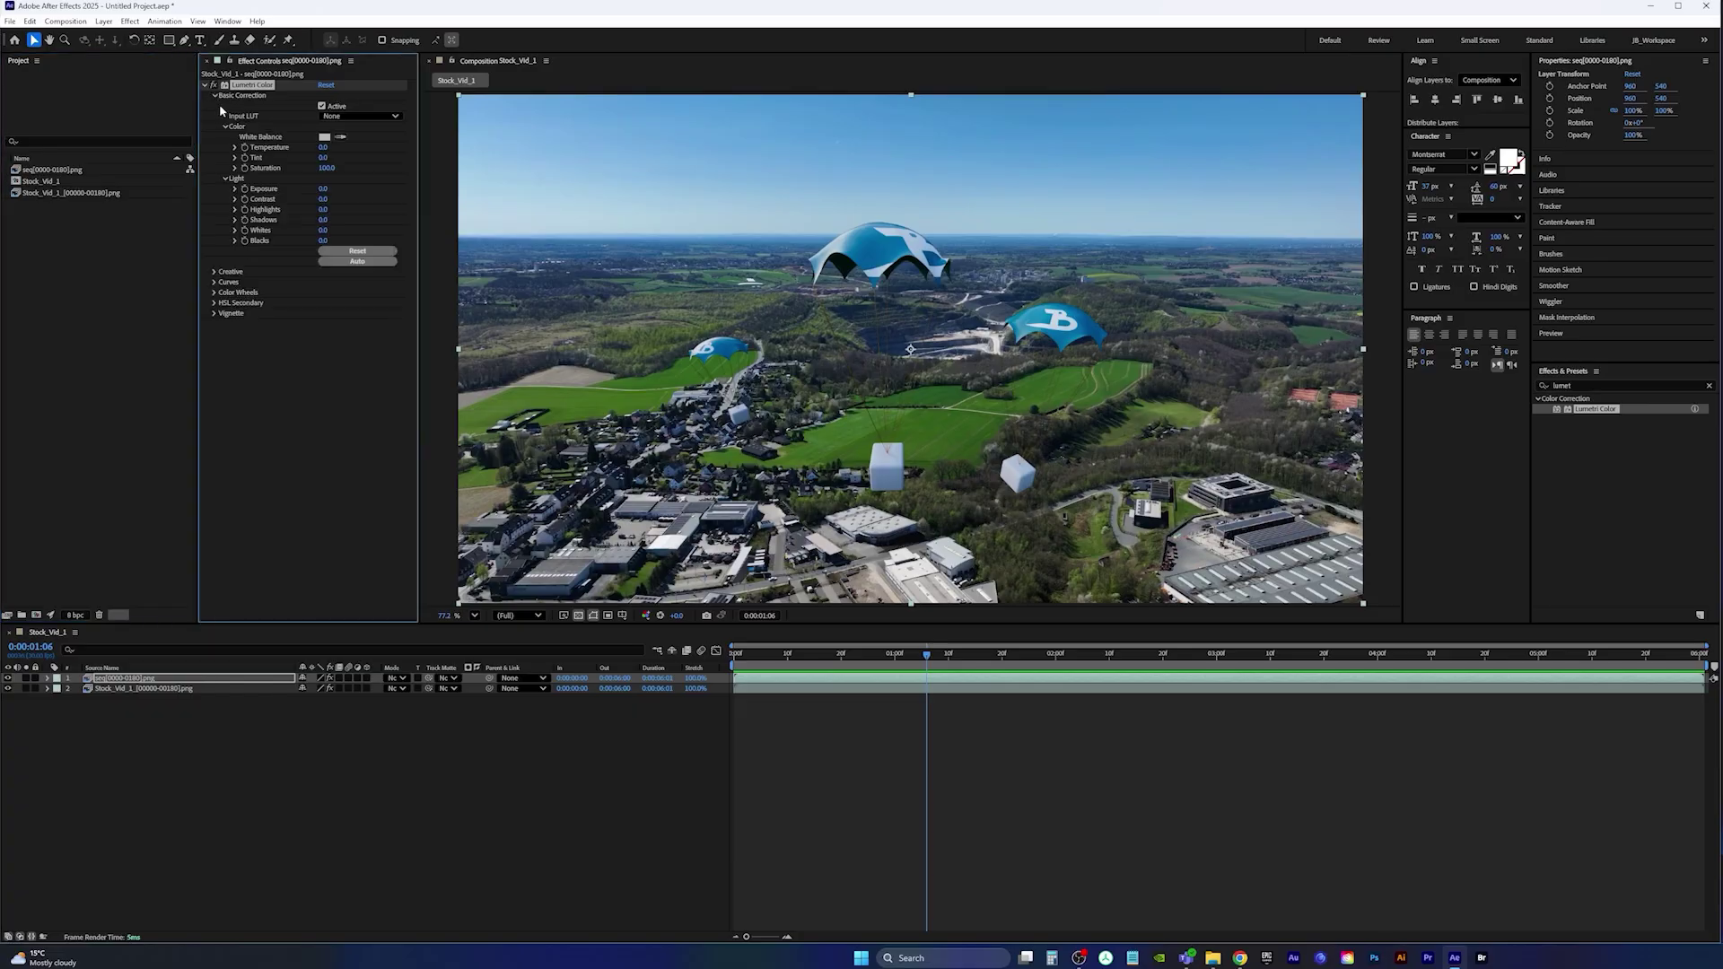
pyautogui.moveTo(324, 189); pyautogui.dragTo(320, 187)
pyautogui.hotkey('ctrl', 'z')
# - Shape the parachute layer's RGB curve into a gentle S and compare the result with the curve off and on
pyautogui.moveTo(288, 457); pyautogui.dragTo(289, 462)
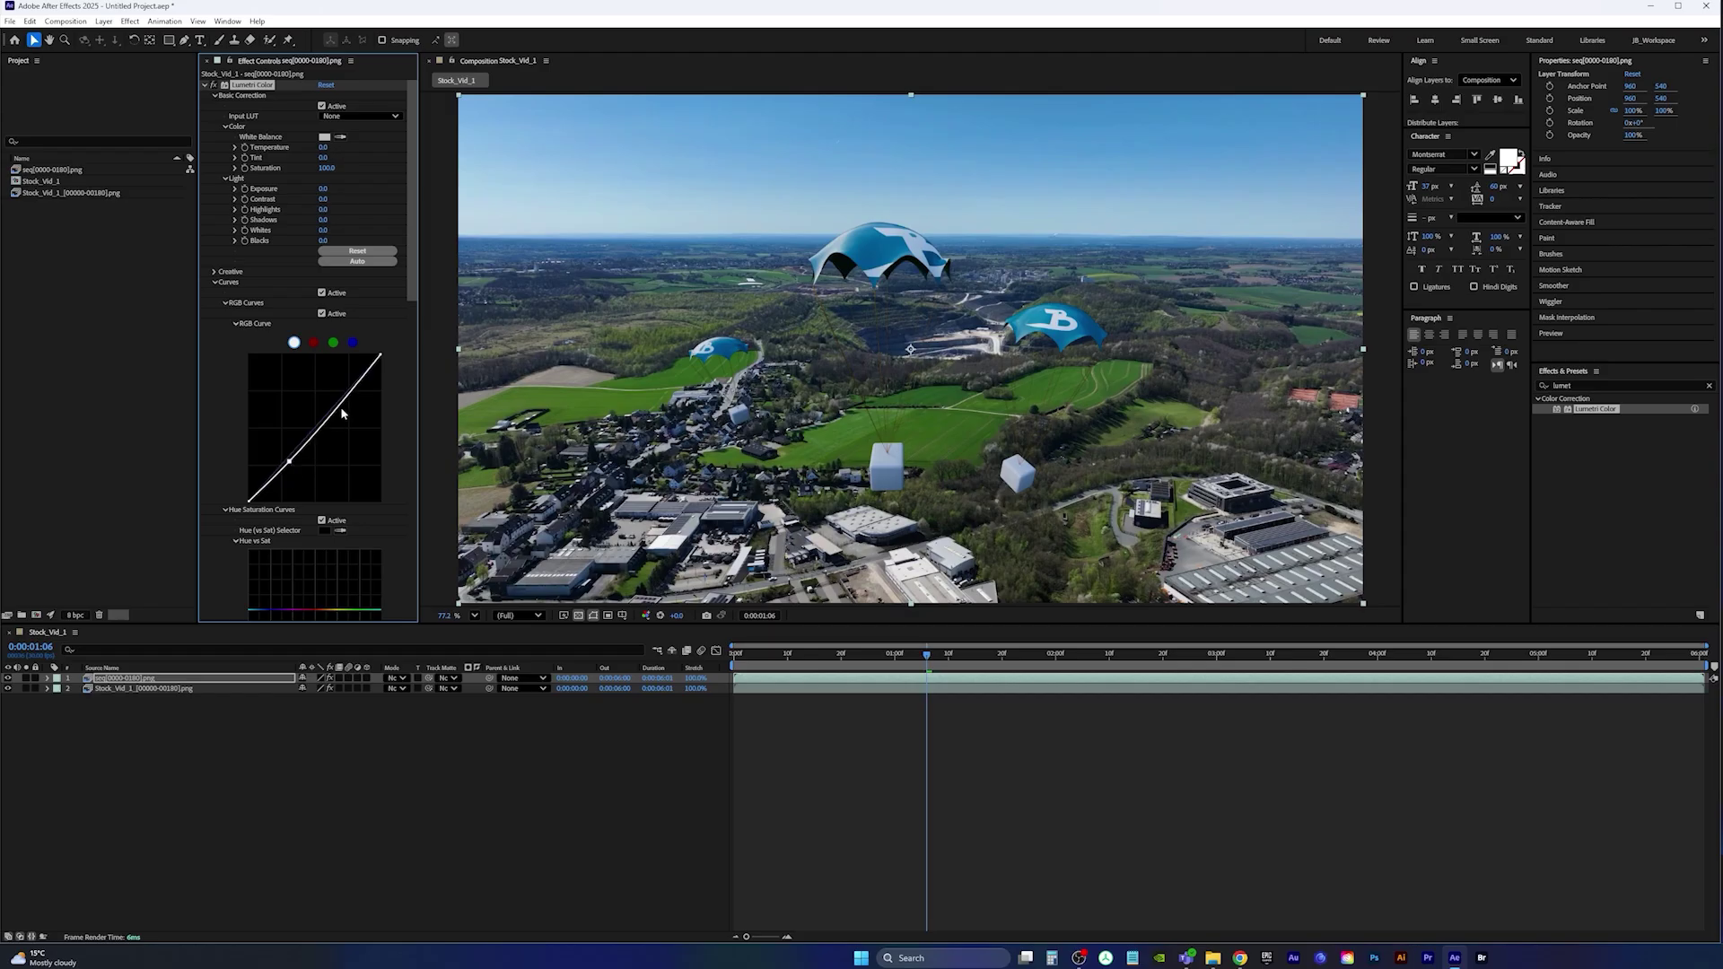
pyautogui.moveTo(343, 402); pyautogui.dragTo(337, 401)
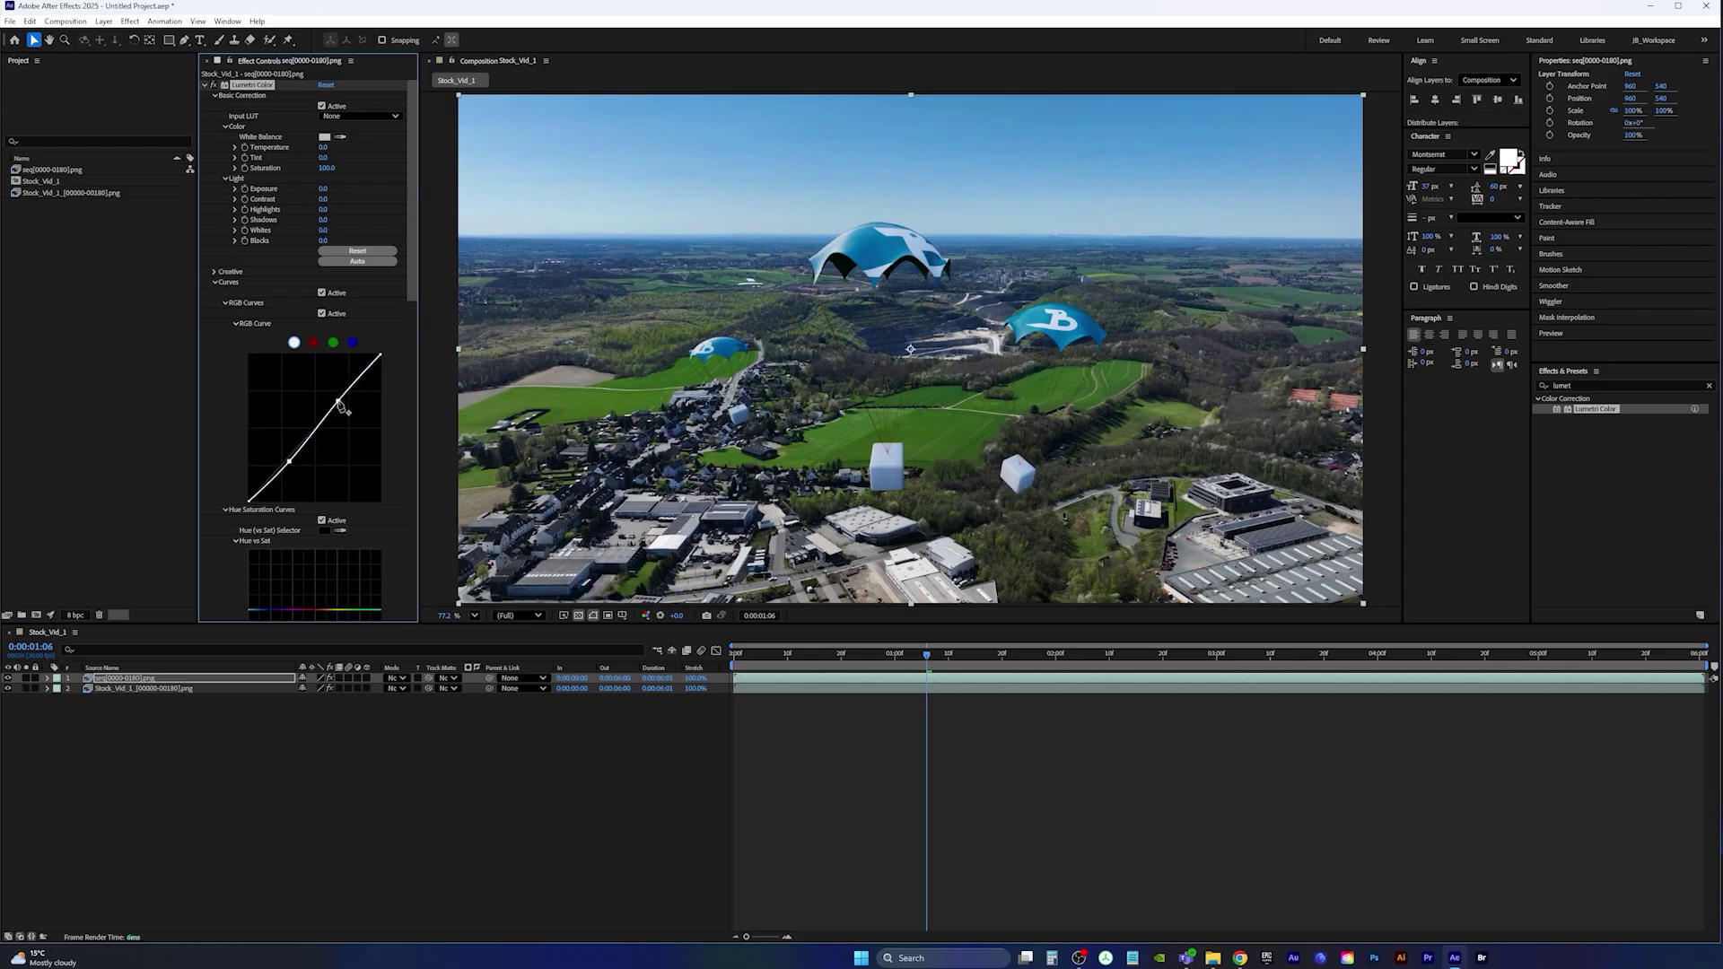
pyautogui.click(322, 294)
pyautogui.click(322, 293)
pyautogui.click(322, 314)
pyautogui.click(322, 314)
pyautogui.click(323, 314)
pyautogui.click(323, 314)
pyautogui.moveTo(340, 402); pyautogui.dragTo(339, 399)
pyautogui.click(322, 314)
pyautogui.click(322, 314)
# - Raise the parachute layer's Highlights slightly in the basic correction, leaving Exposure at 0
pyautogui.moveTo(324, 189); pyautogui.dragTo(327, 189)
pyautogui.moveTo(324, 210); pyautogui.dragTo(398, 146)
# - Try a much stronger creative Vibrance on the parachute layer and undo it
pyautogui.click(215, 272)
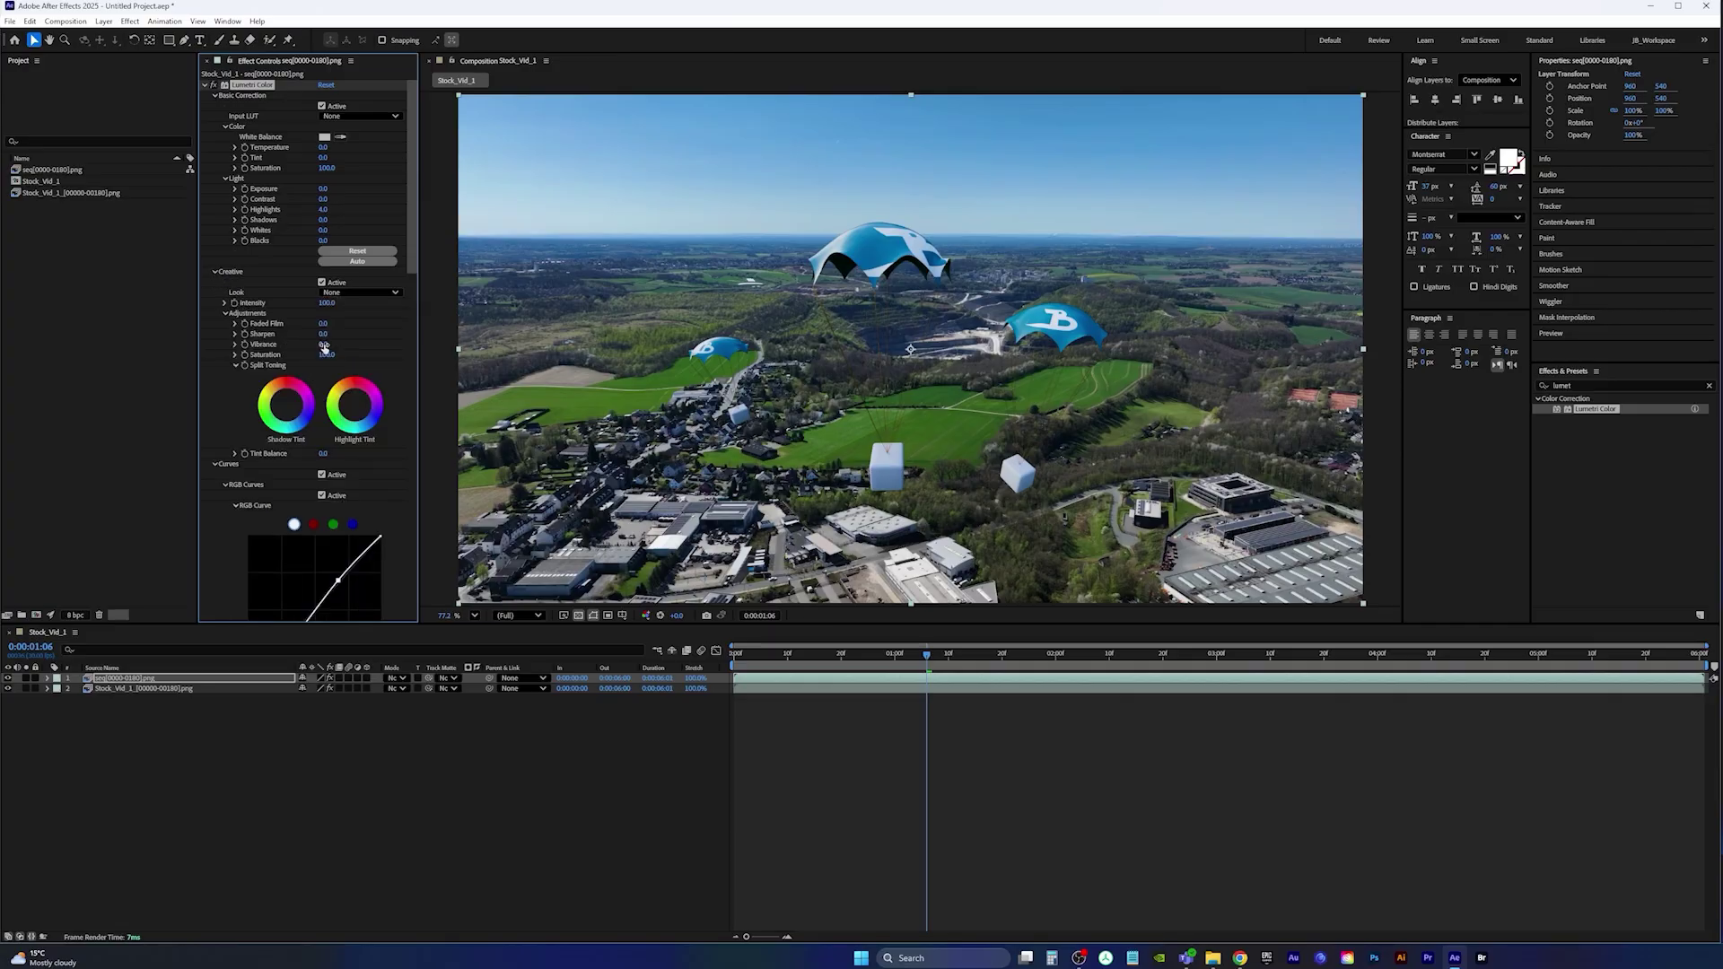
pyautogui.moveTo(341, 343); pyautogui.dragTo(419, 347)
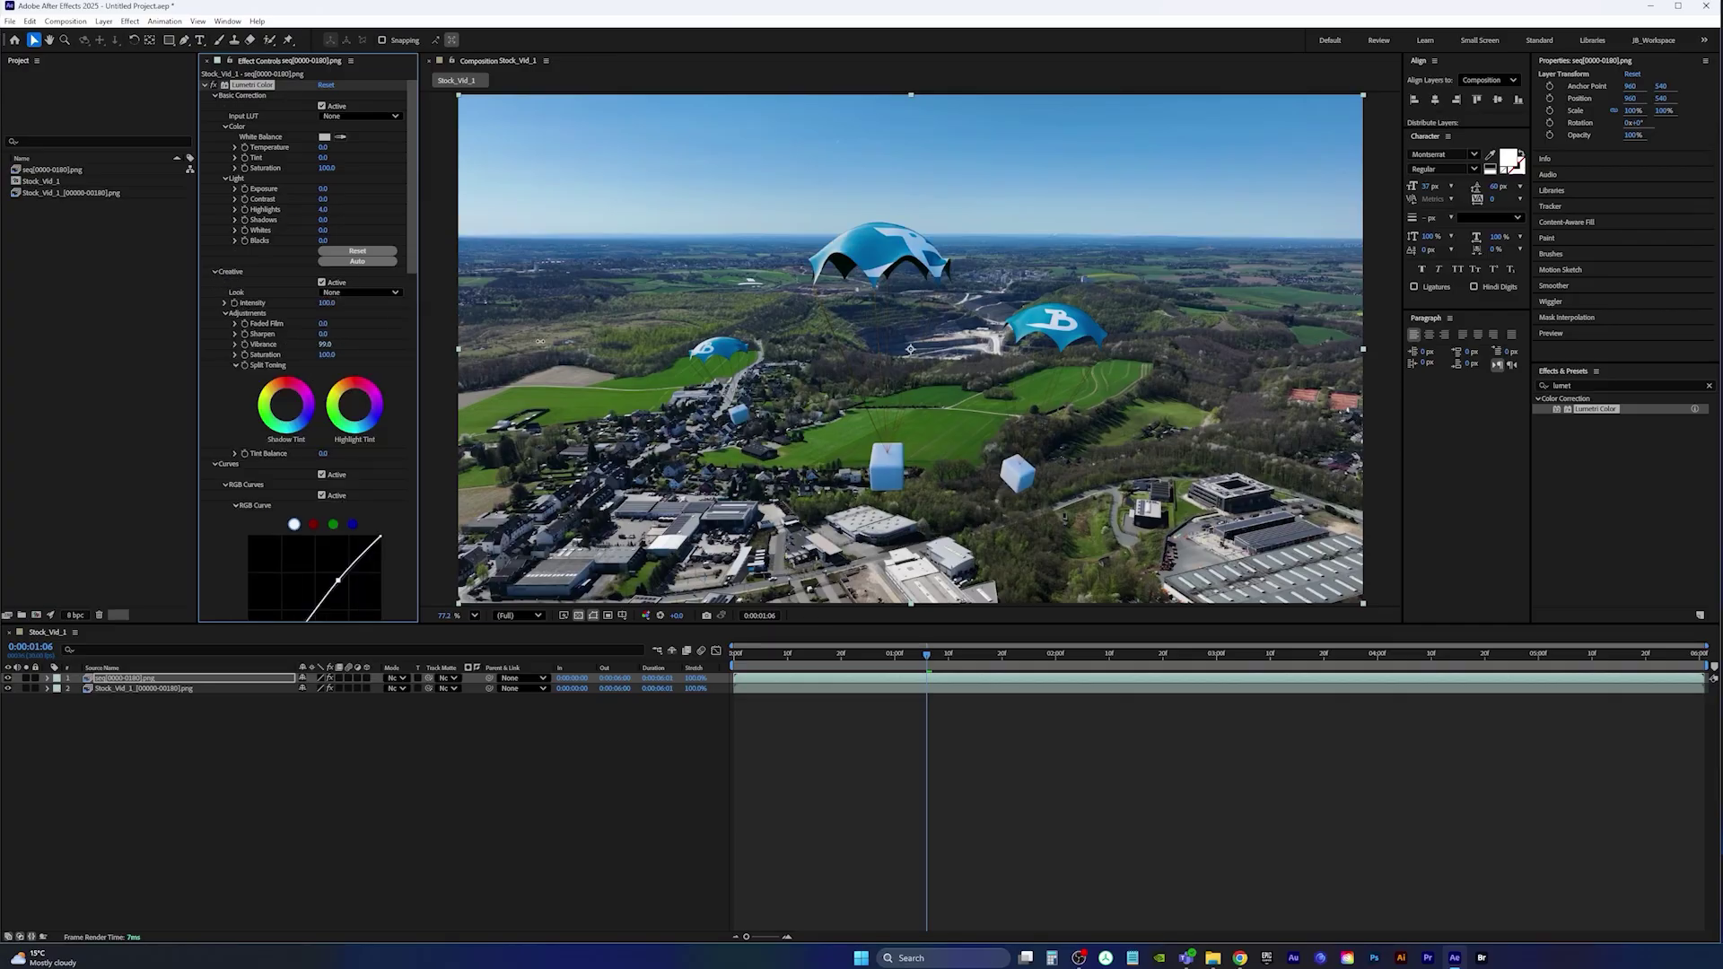
pyautogui.hotkey('ctrl', 'z')
# - Play back the graded composite from the beginning to review the parachutes over the footage
pyautogui.moveTo(764, 658); pyautogui.dragTo(539, 661)
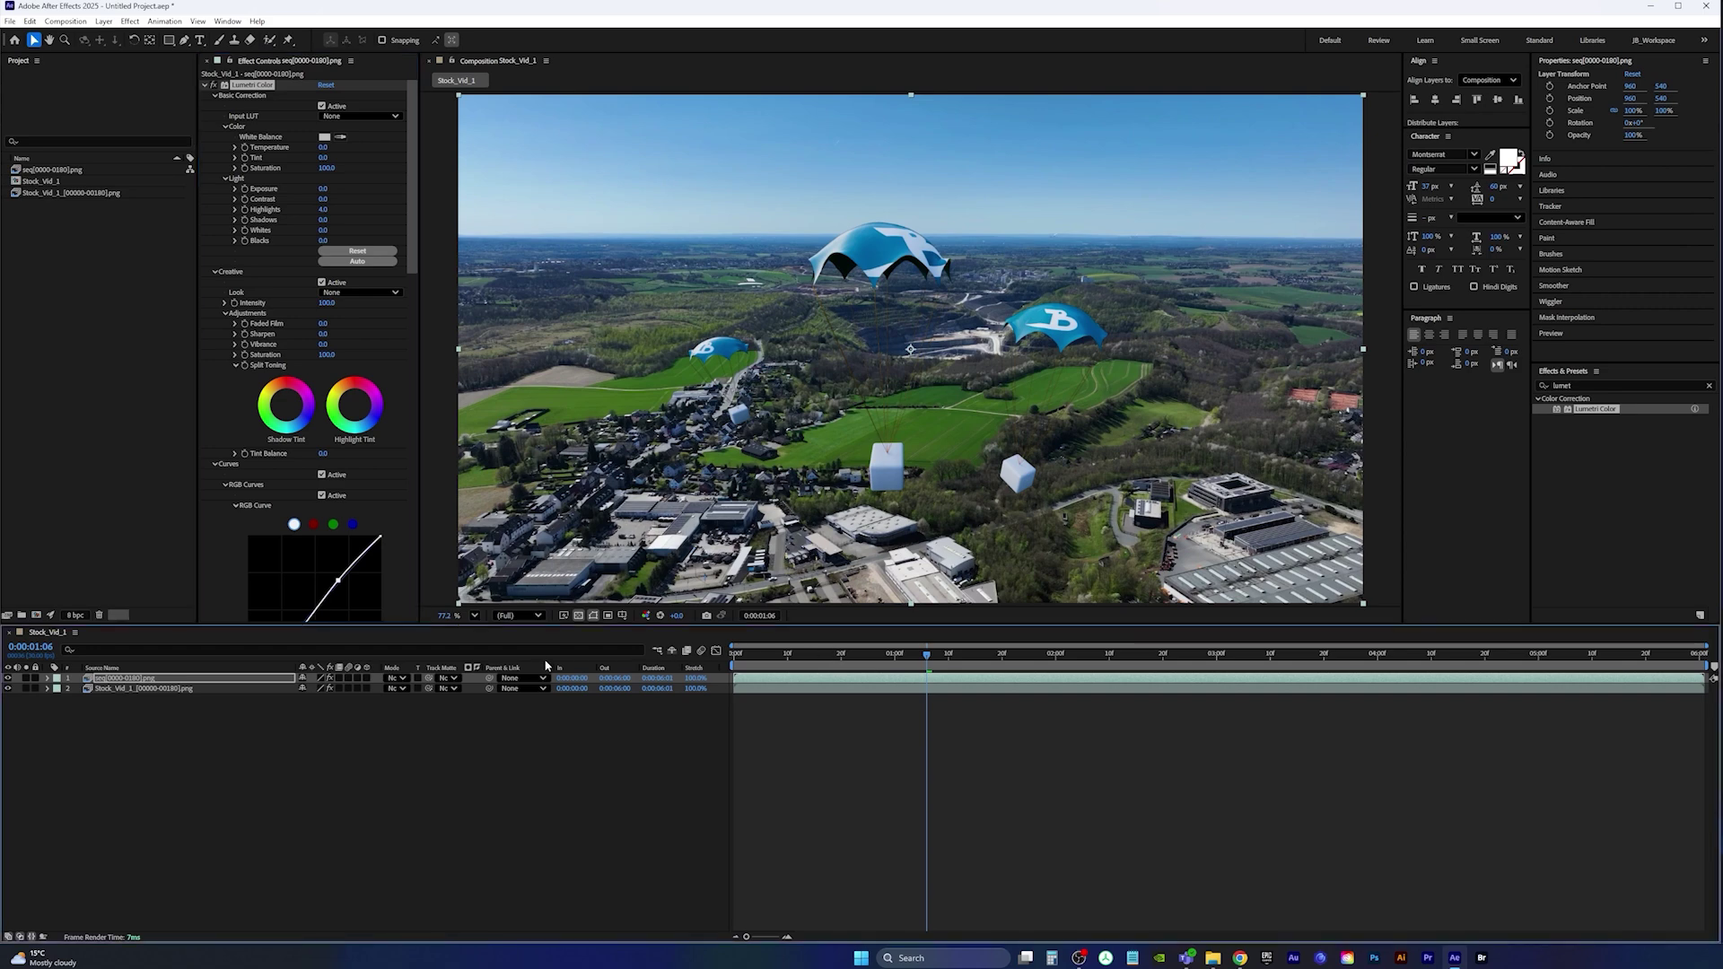
pyautogui.press('space')
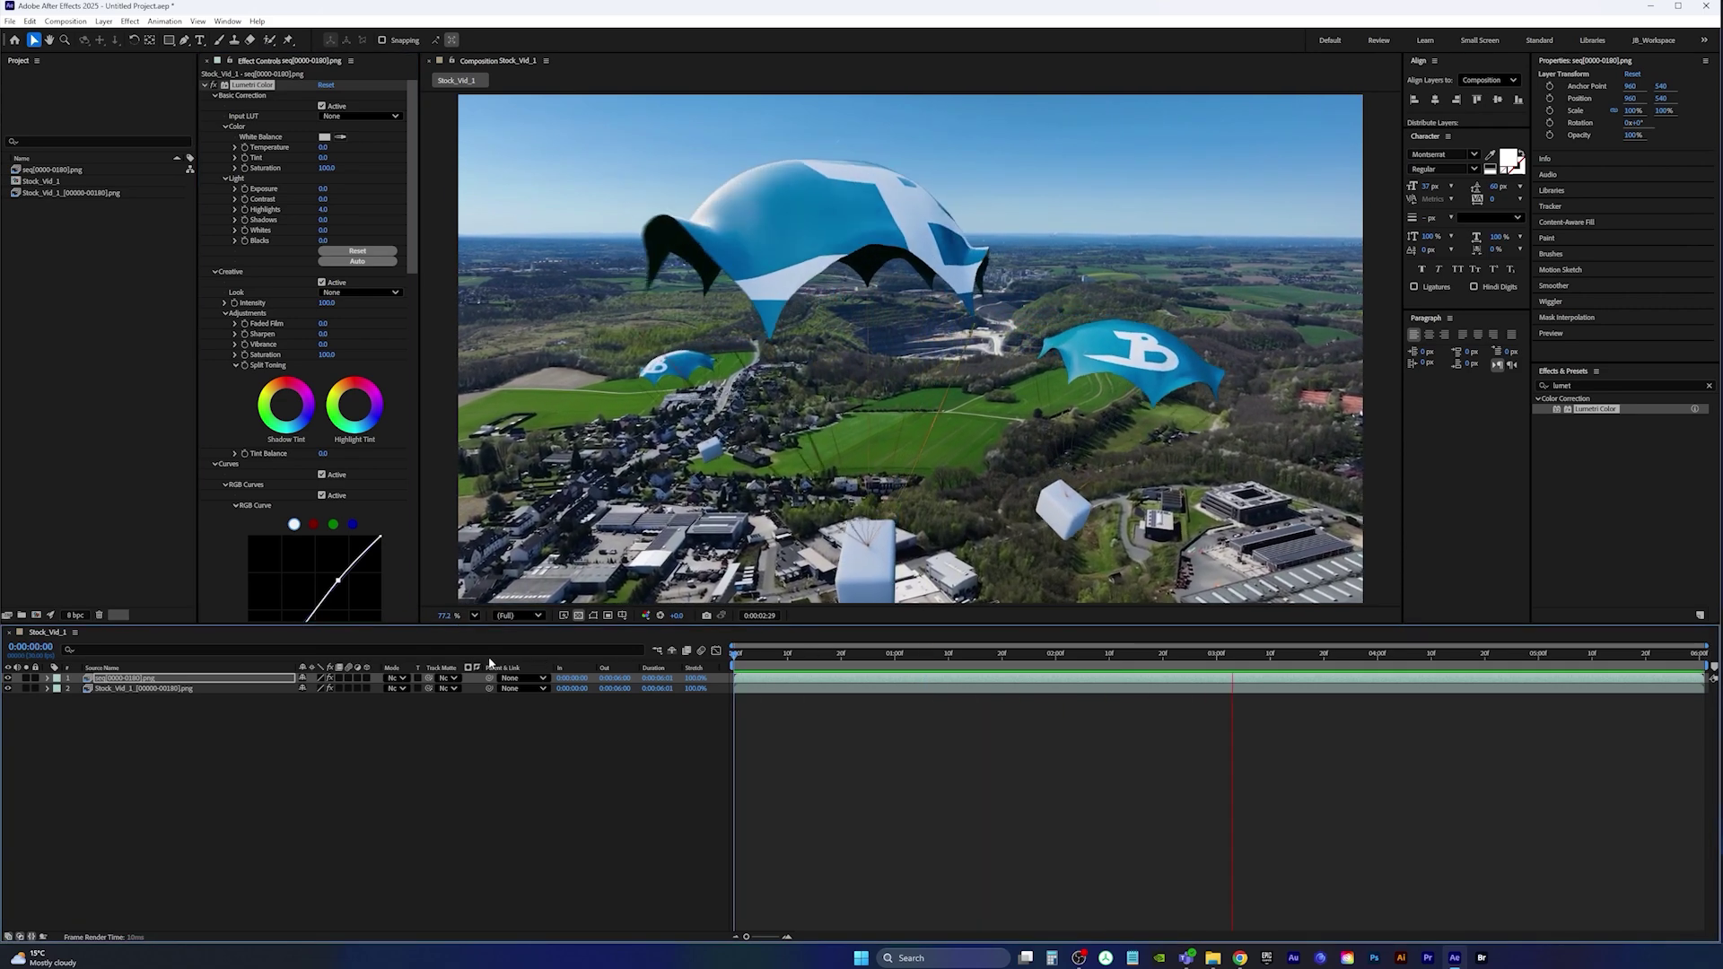
pyautogui.press('space')
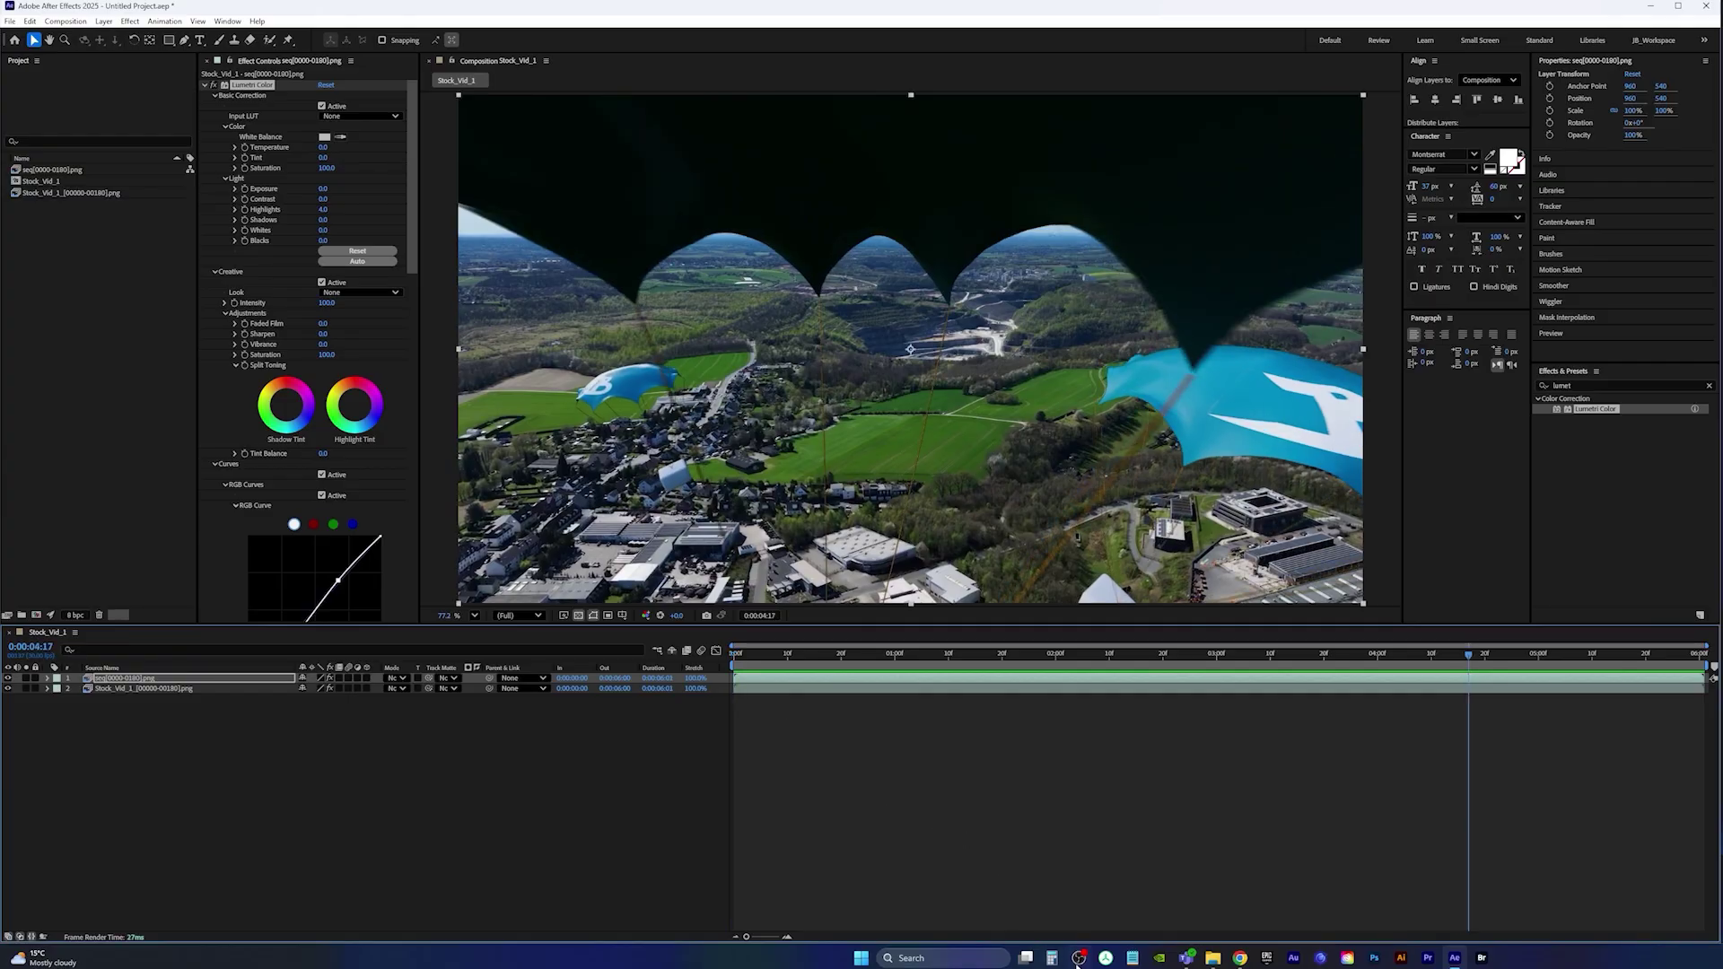
# - Import the flapping-cloth and Wind Ambience WAV files from the p_chute project's SFX folder into the After Effects project
pyautogui.click(1219, 959)
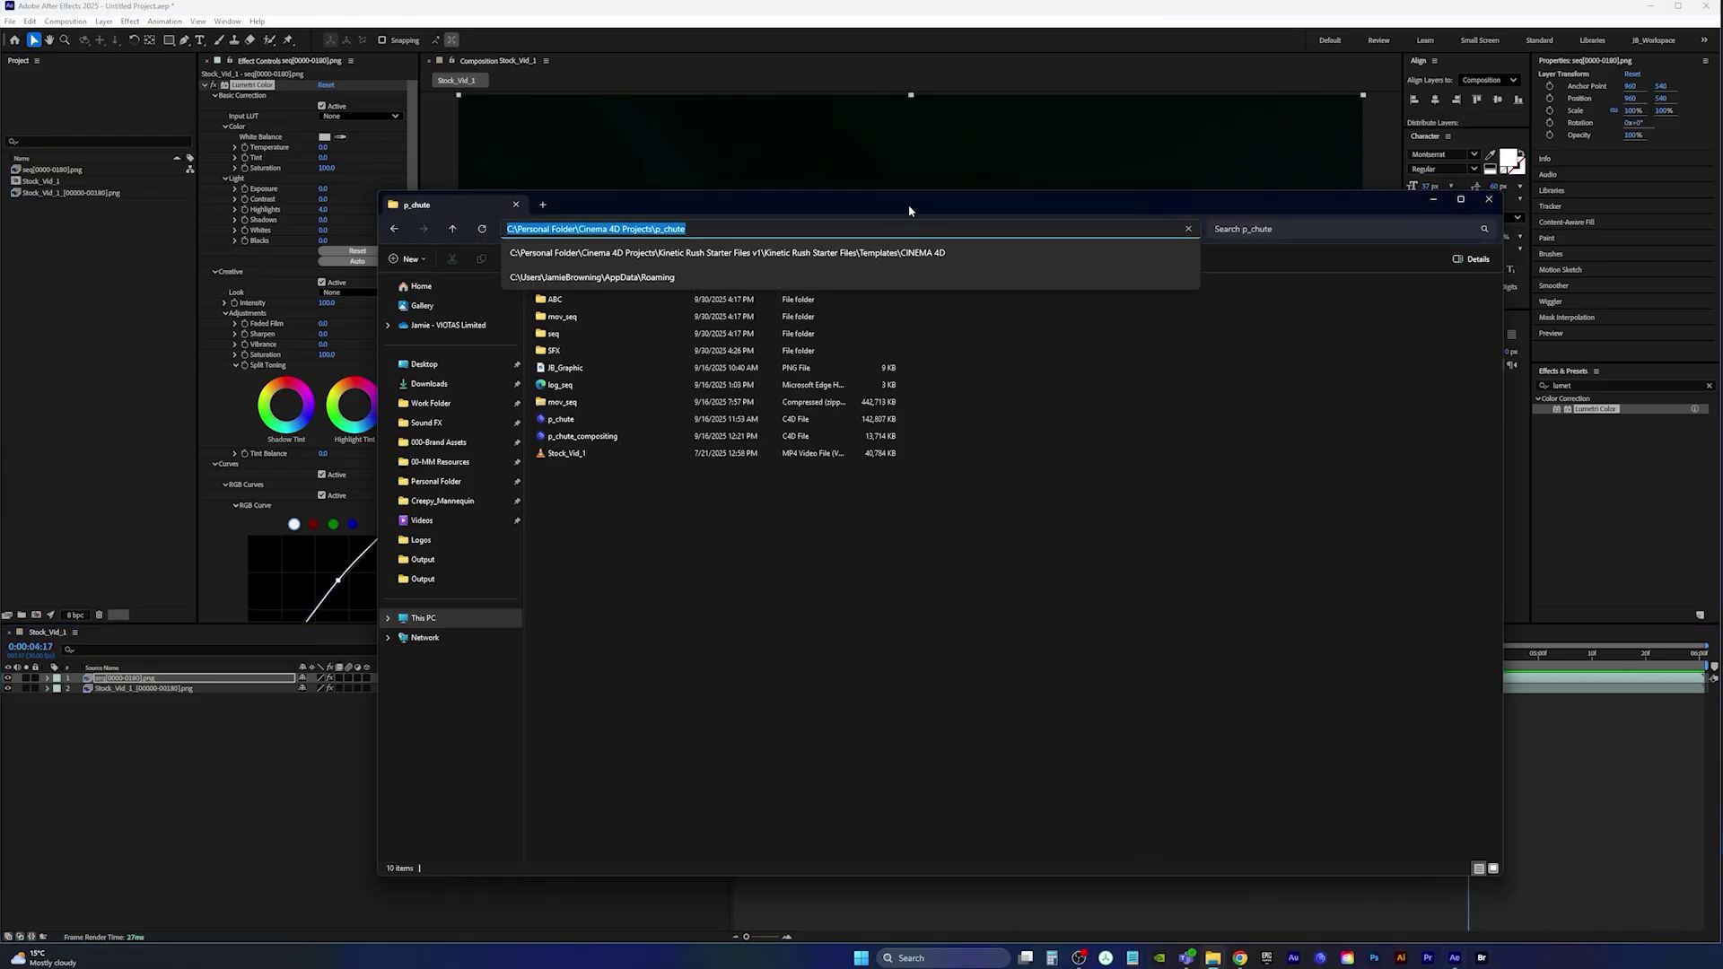
pyautogui.moveTo(910, 206); pyautogui.dragTo(1037, 136)
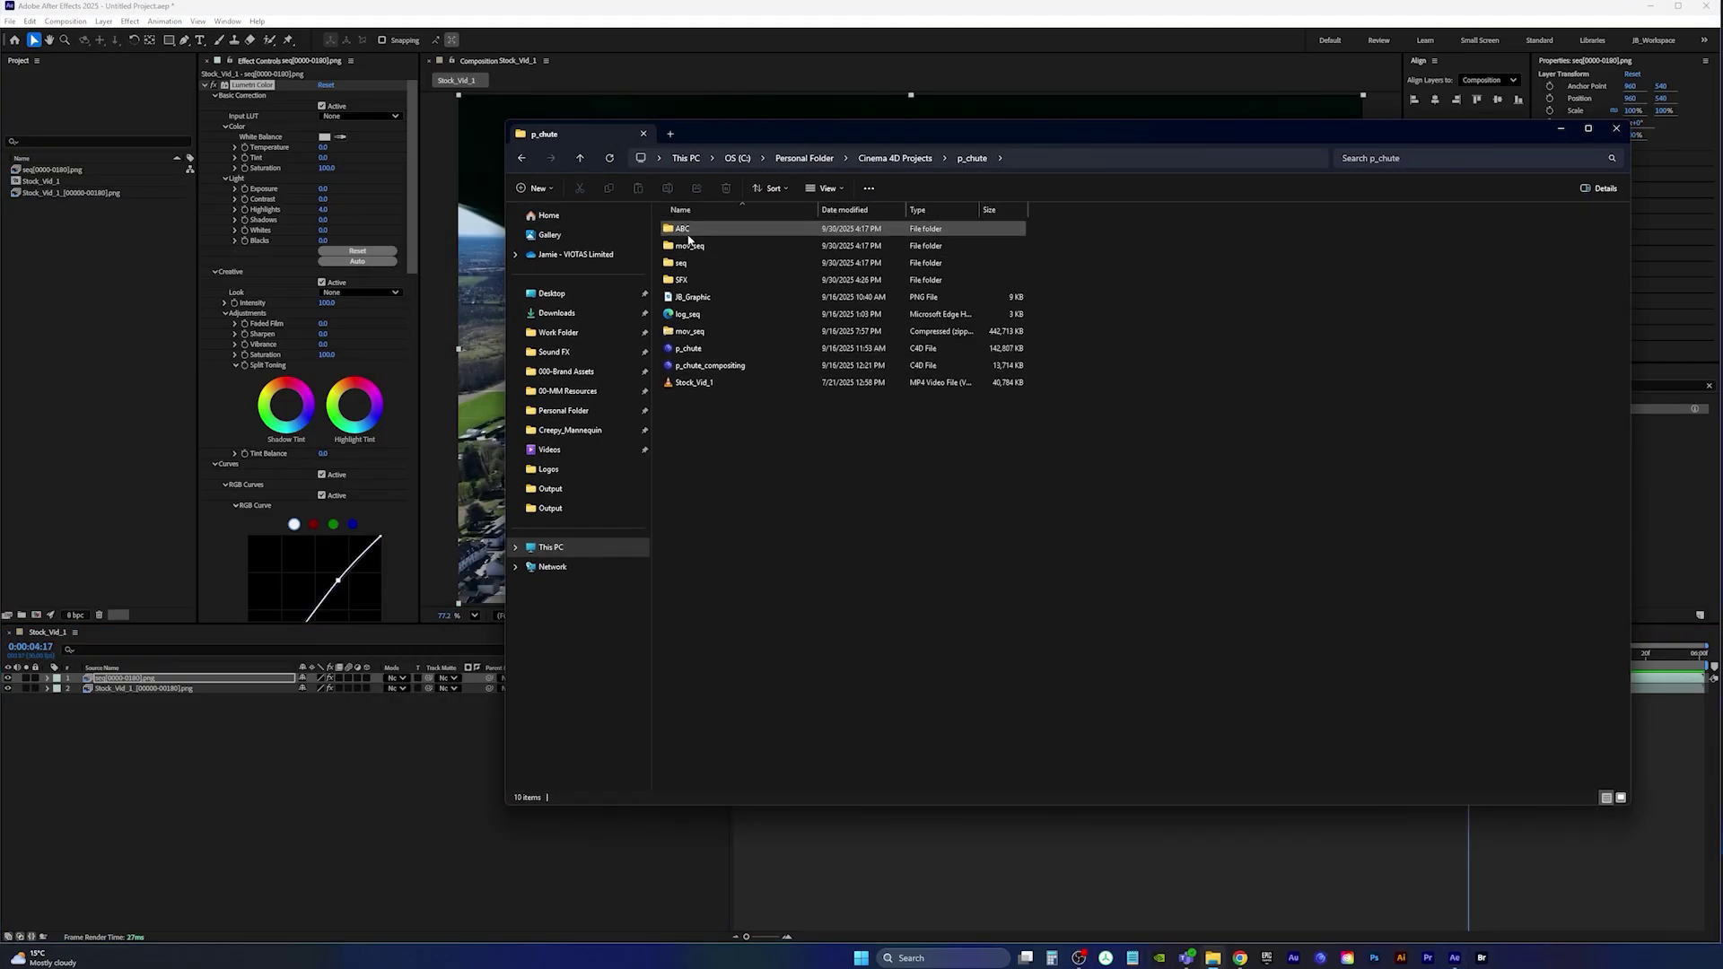
pyautogui.doubleClick(682, 280)
pyautogui.moveTo(695, 289); pyautogui.dragTo(56, 336)
# - Add Wind Ambience.wav at the start of the composition as the lowest layer and preview it with the footage
pyautogui.press('Home')
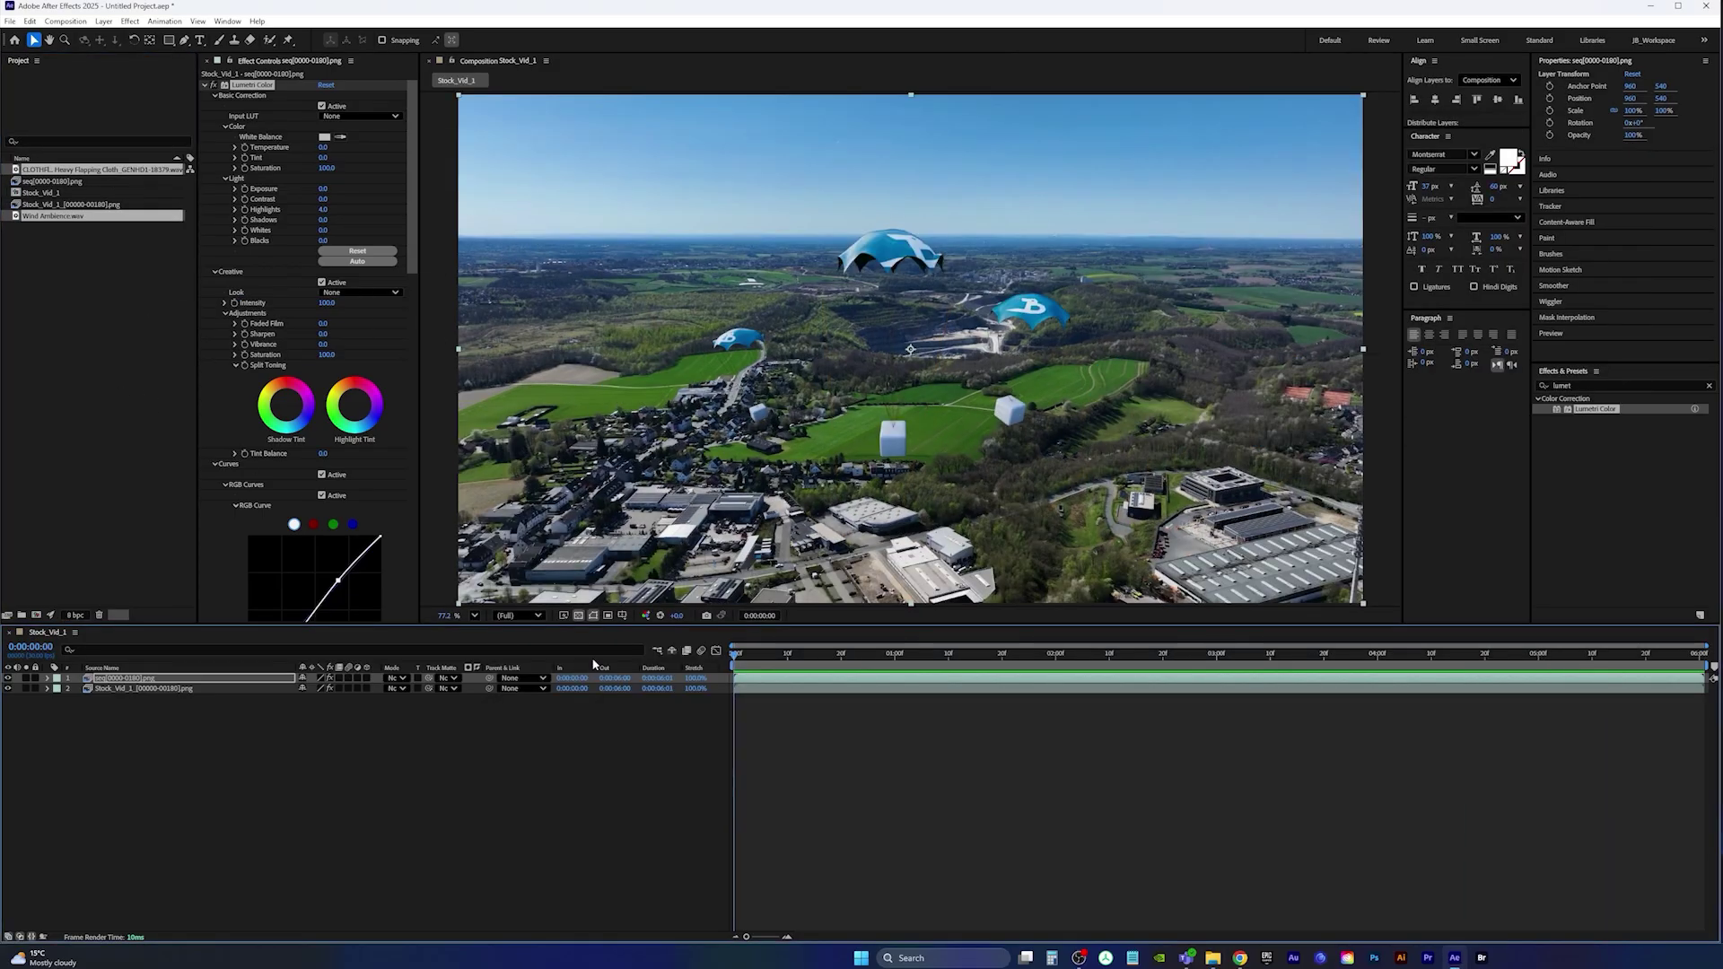
pyautogui.click(70, 229)
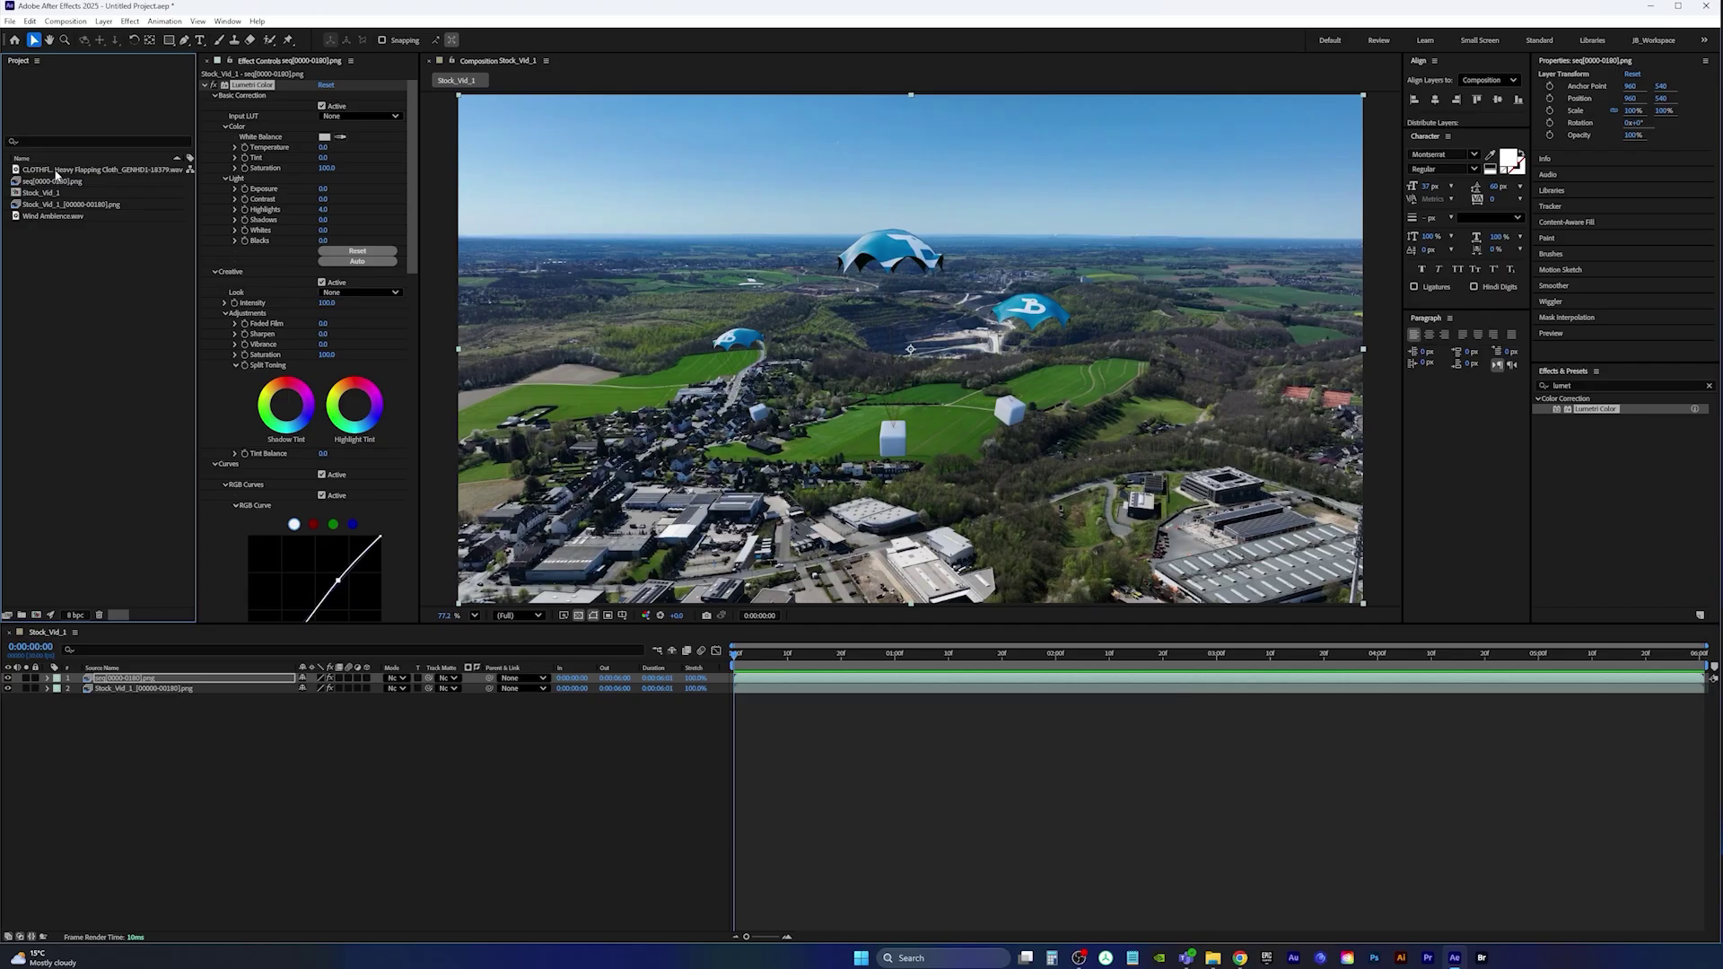
pyautogui.click(56, 172)
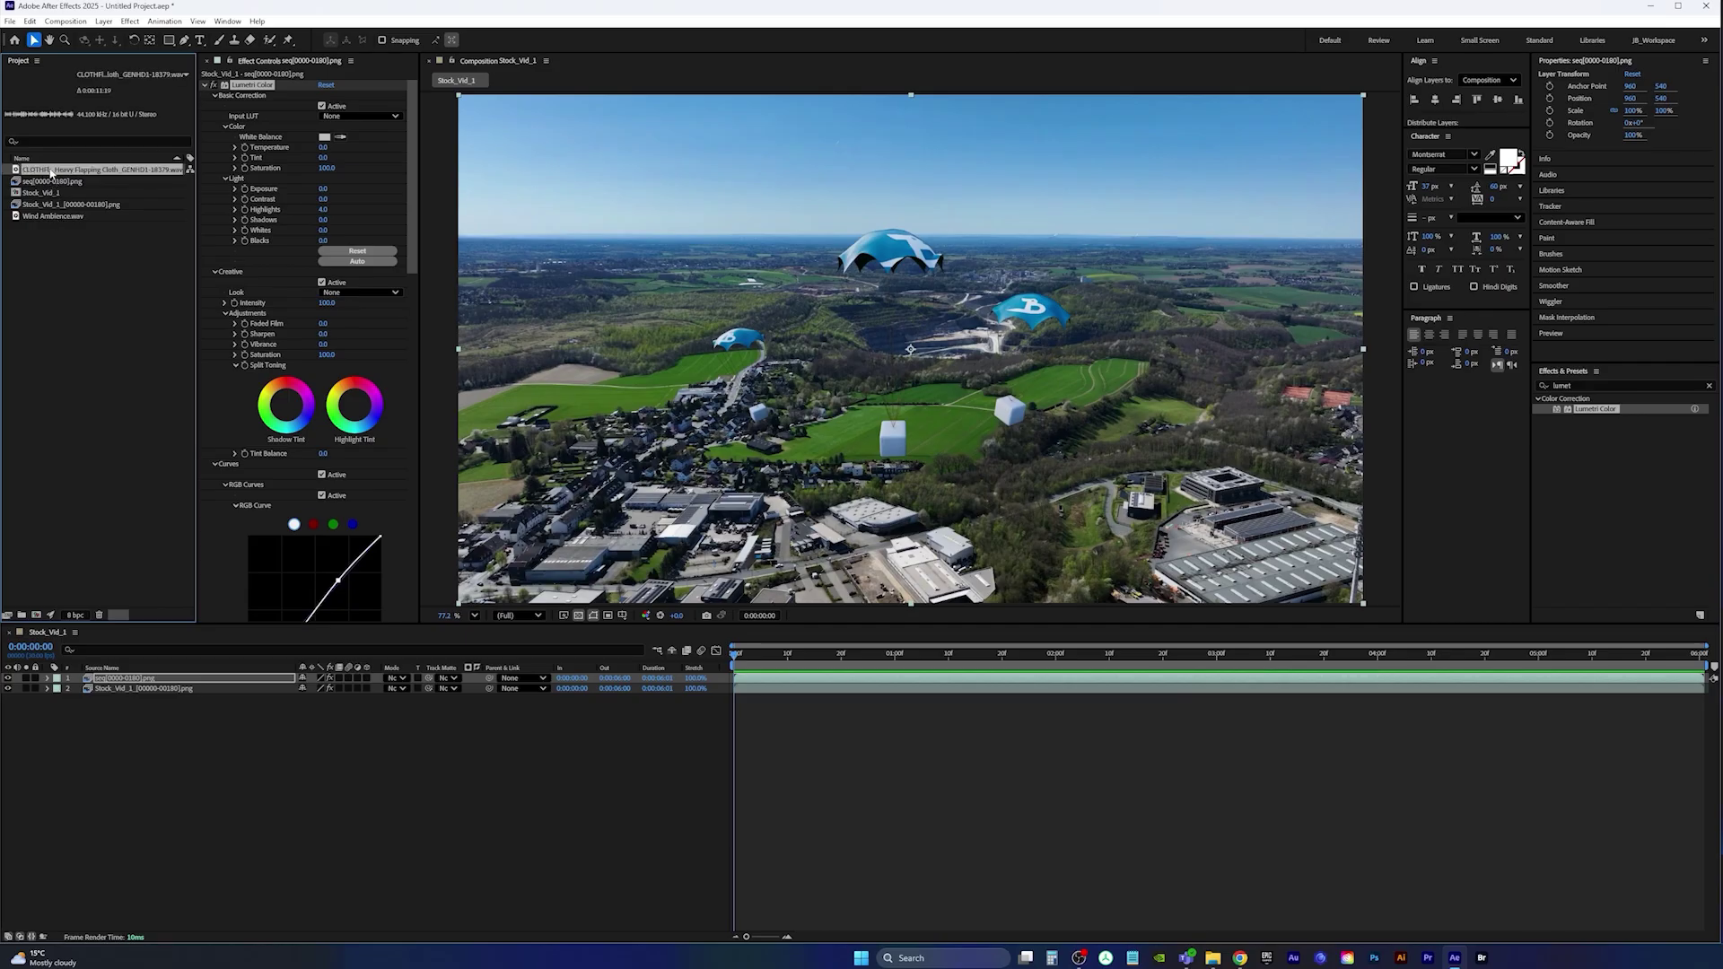
pyautogui.moveTo(47, 217); pyautogui.dragTo(215, 718)
pyautogui.press('space')
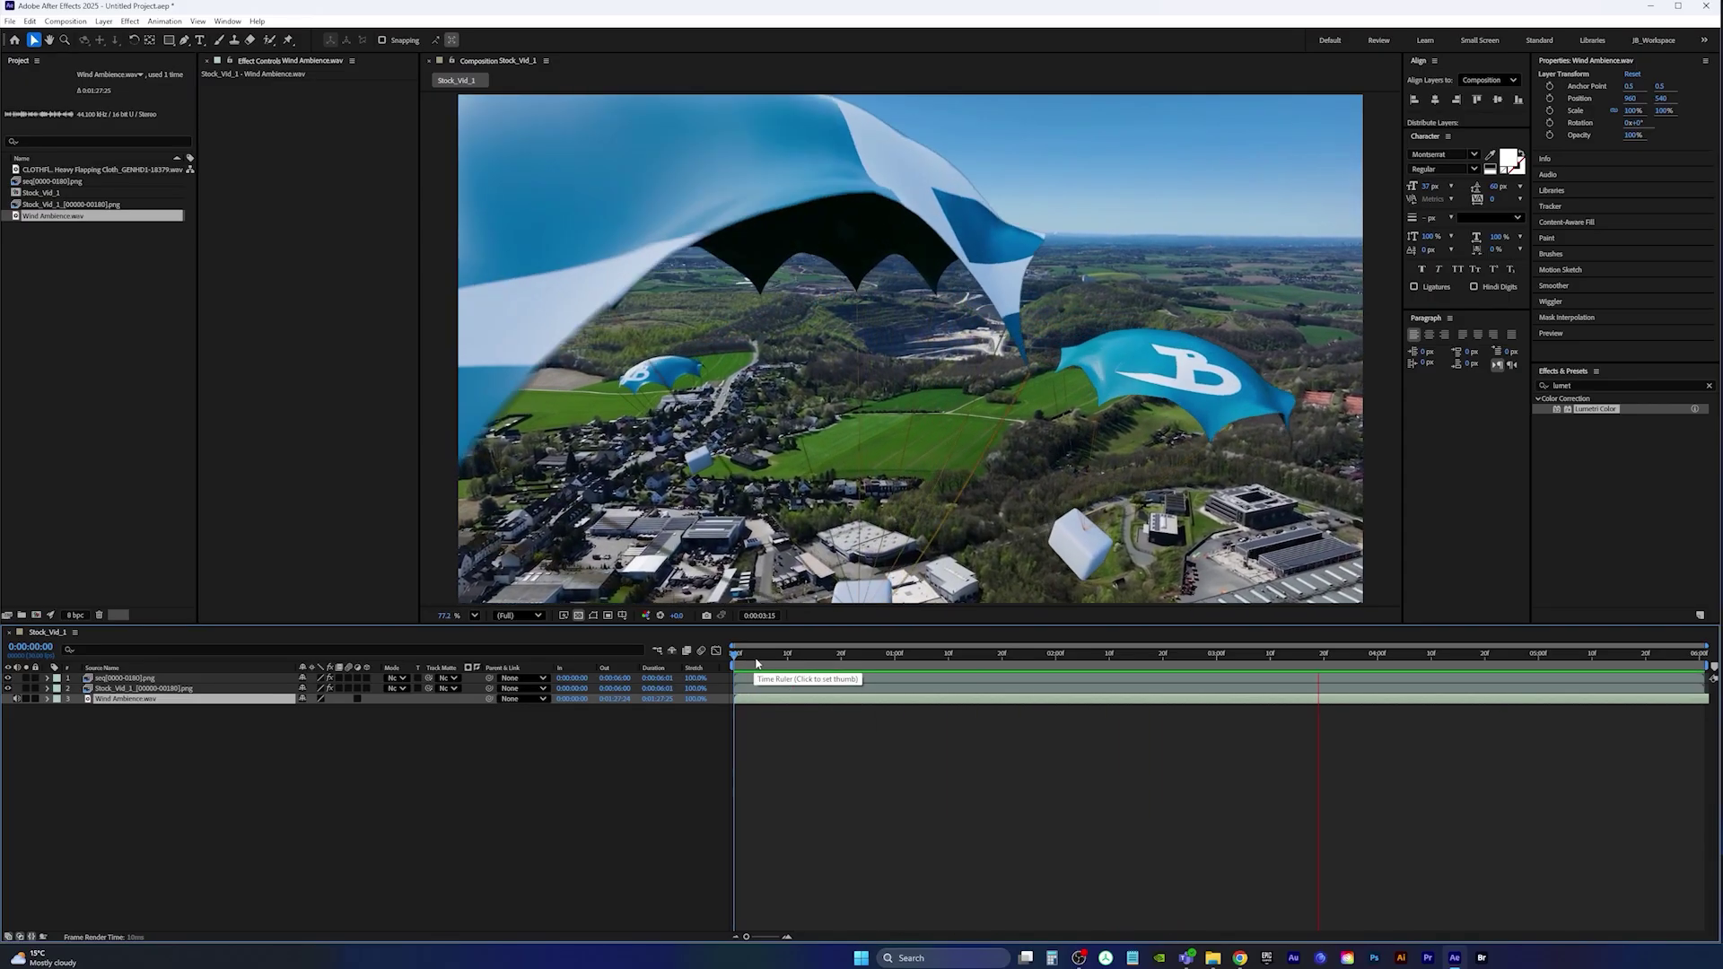
pyautogui.press('space')
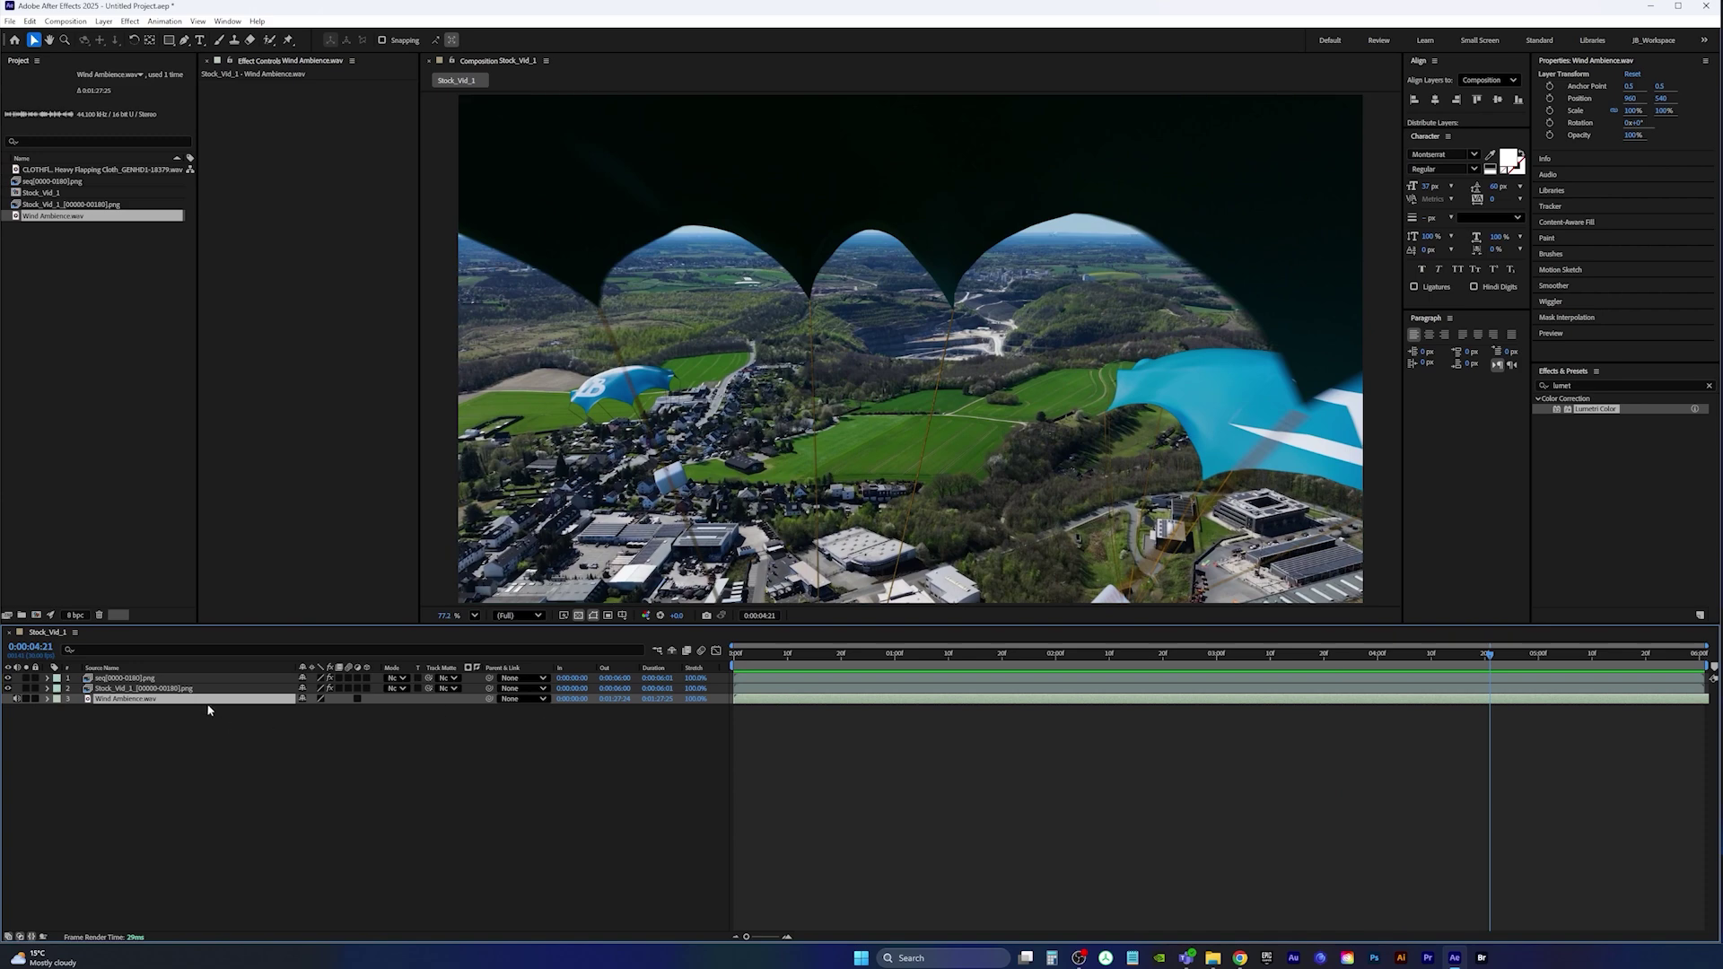
pyautogui.press('Home')
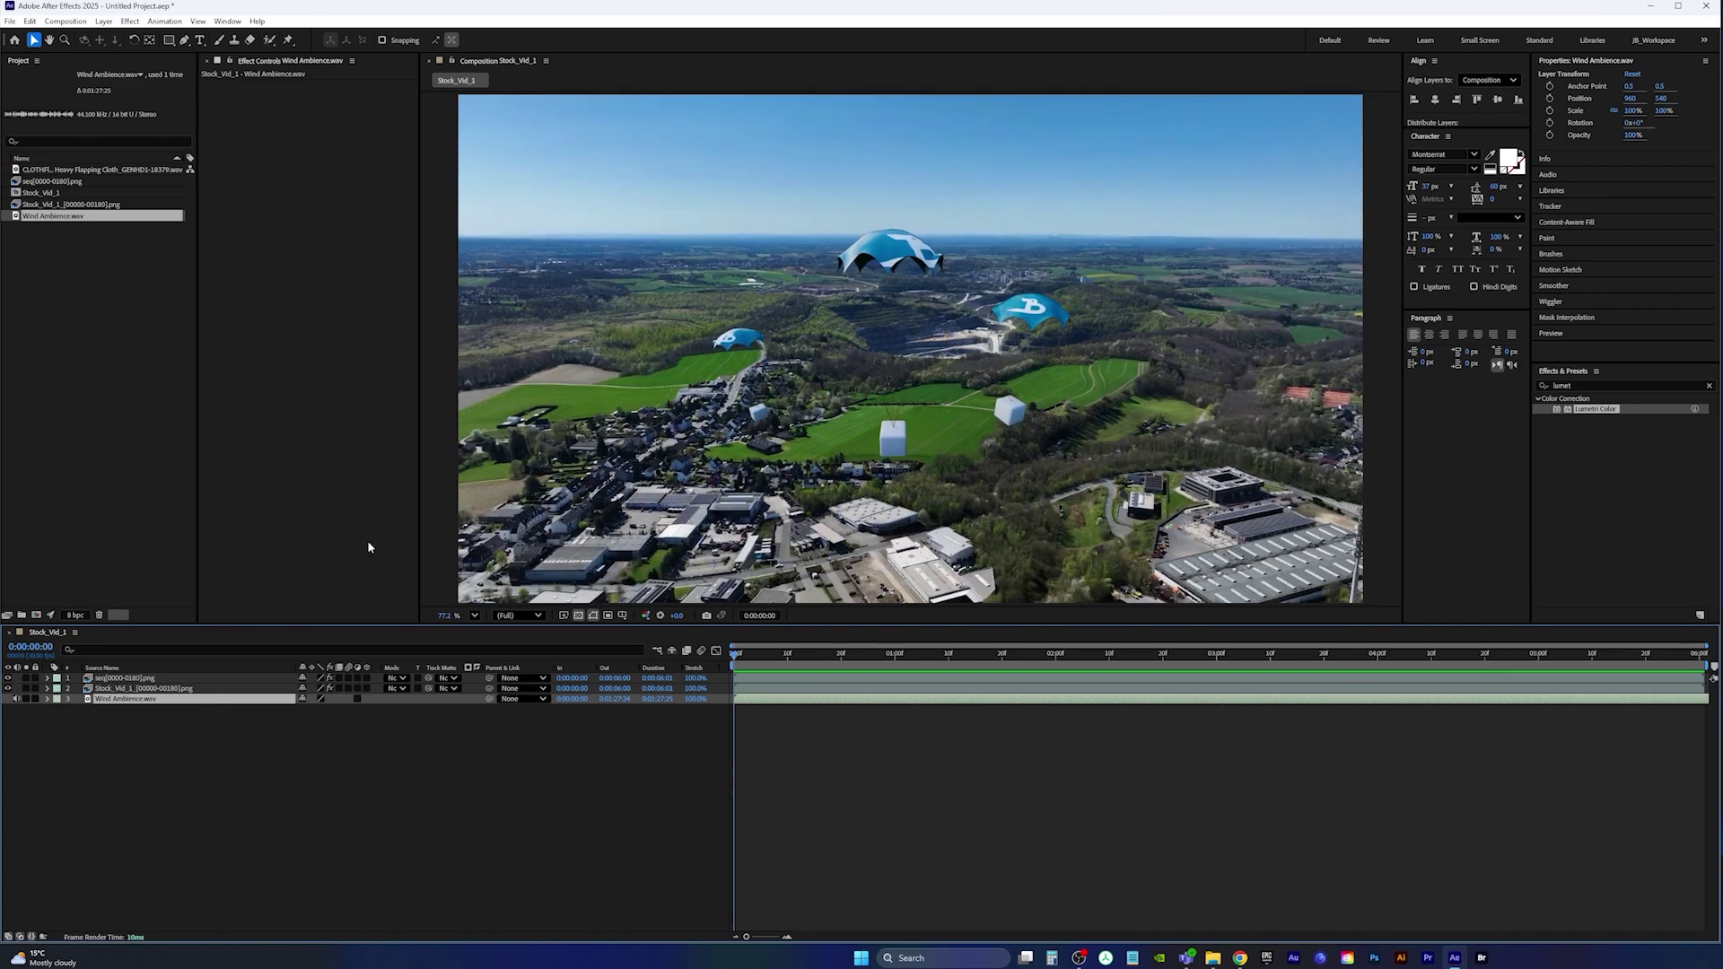
# - Add the Parachute Open Heavy Flapping Cloth sound as the uppermost layer from the start and preview the mix
pyautogui.click(56, 171)
pyautogui.moveTo(61, 173); pyautogui.dragTo(273, 700)
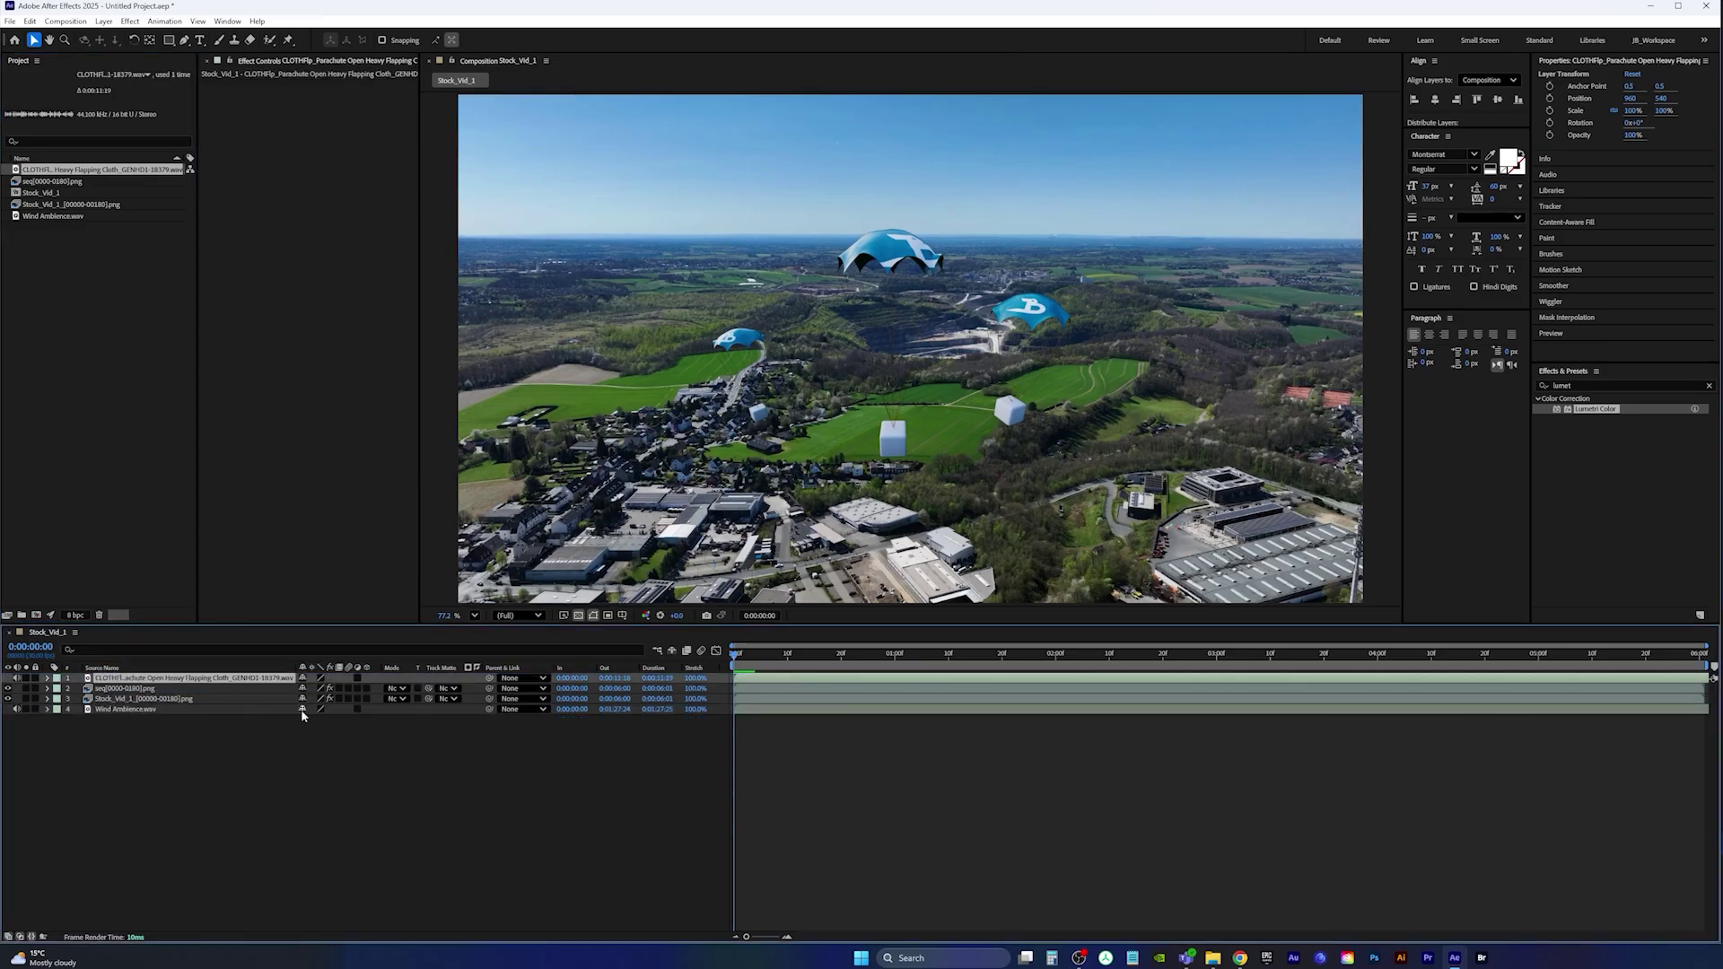
pyautogui.press('space')
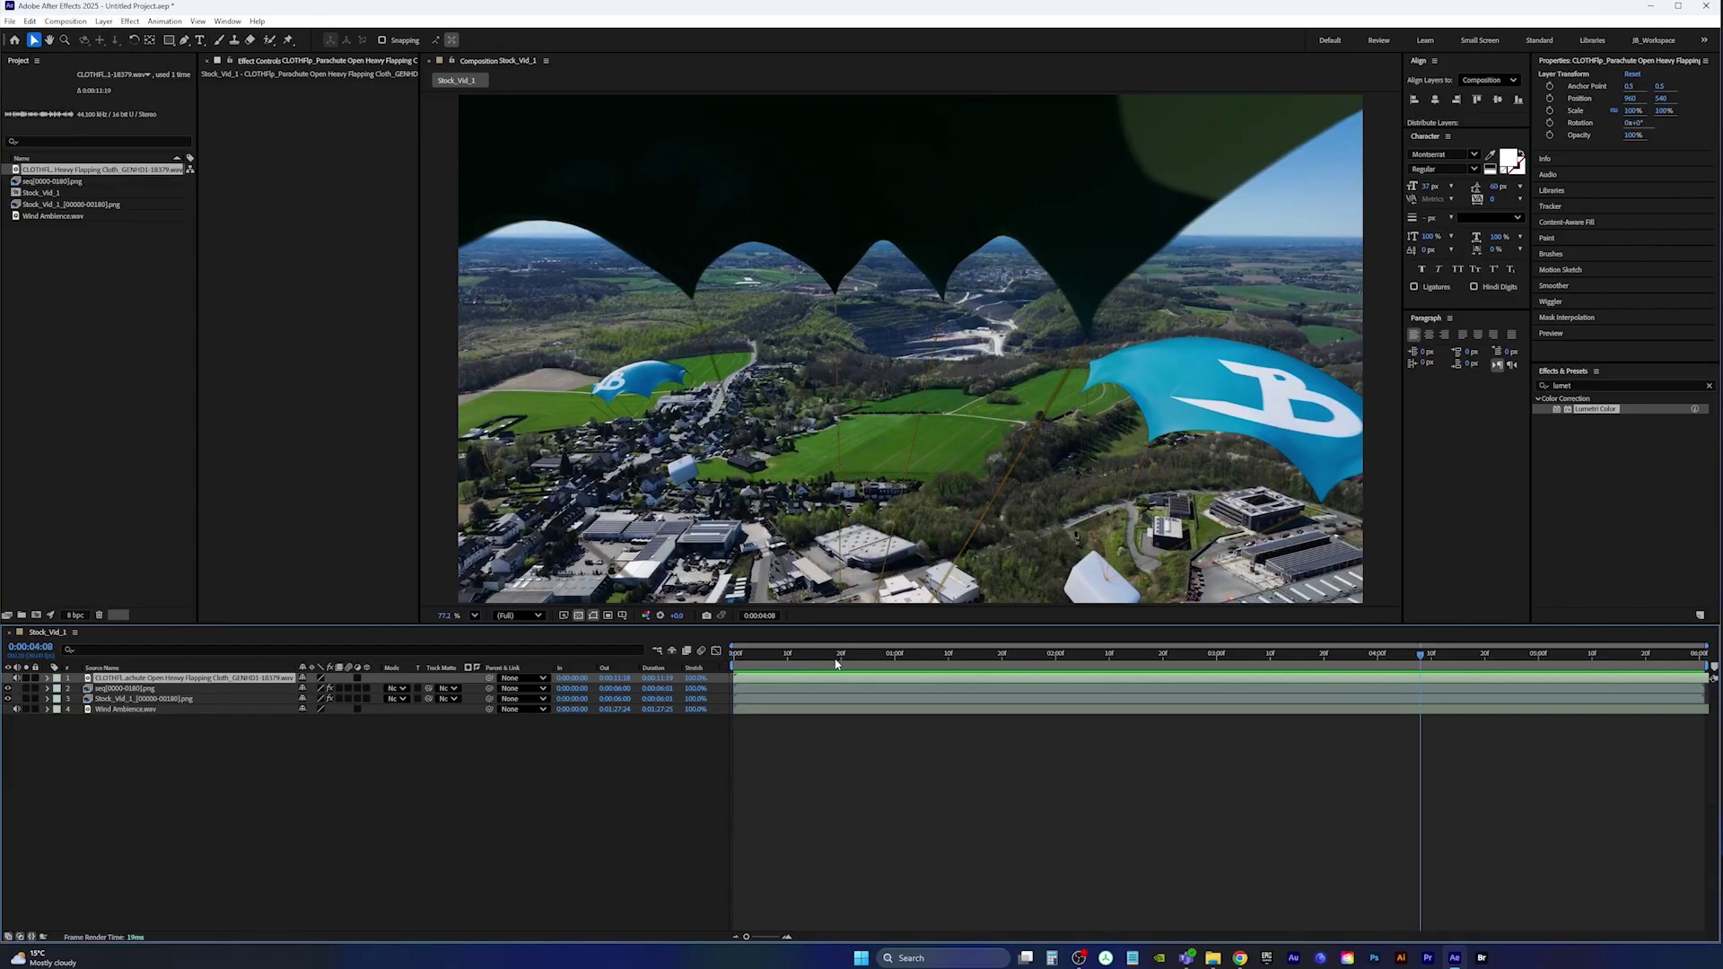
pyautogui.press('space')
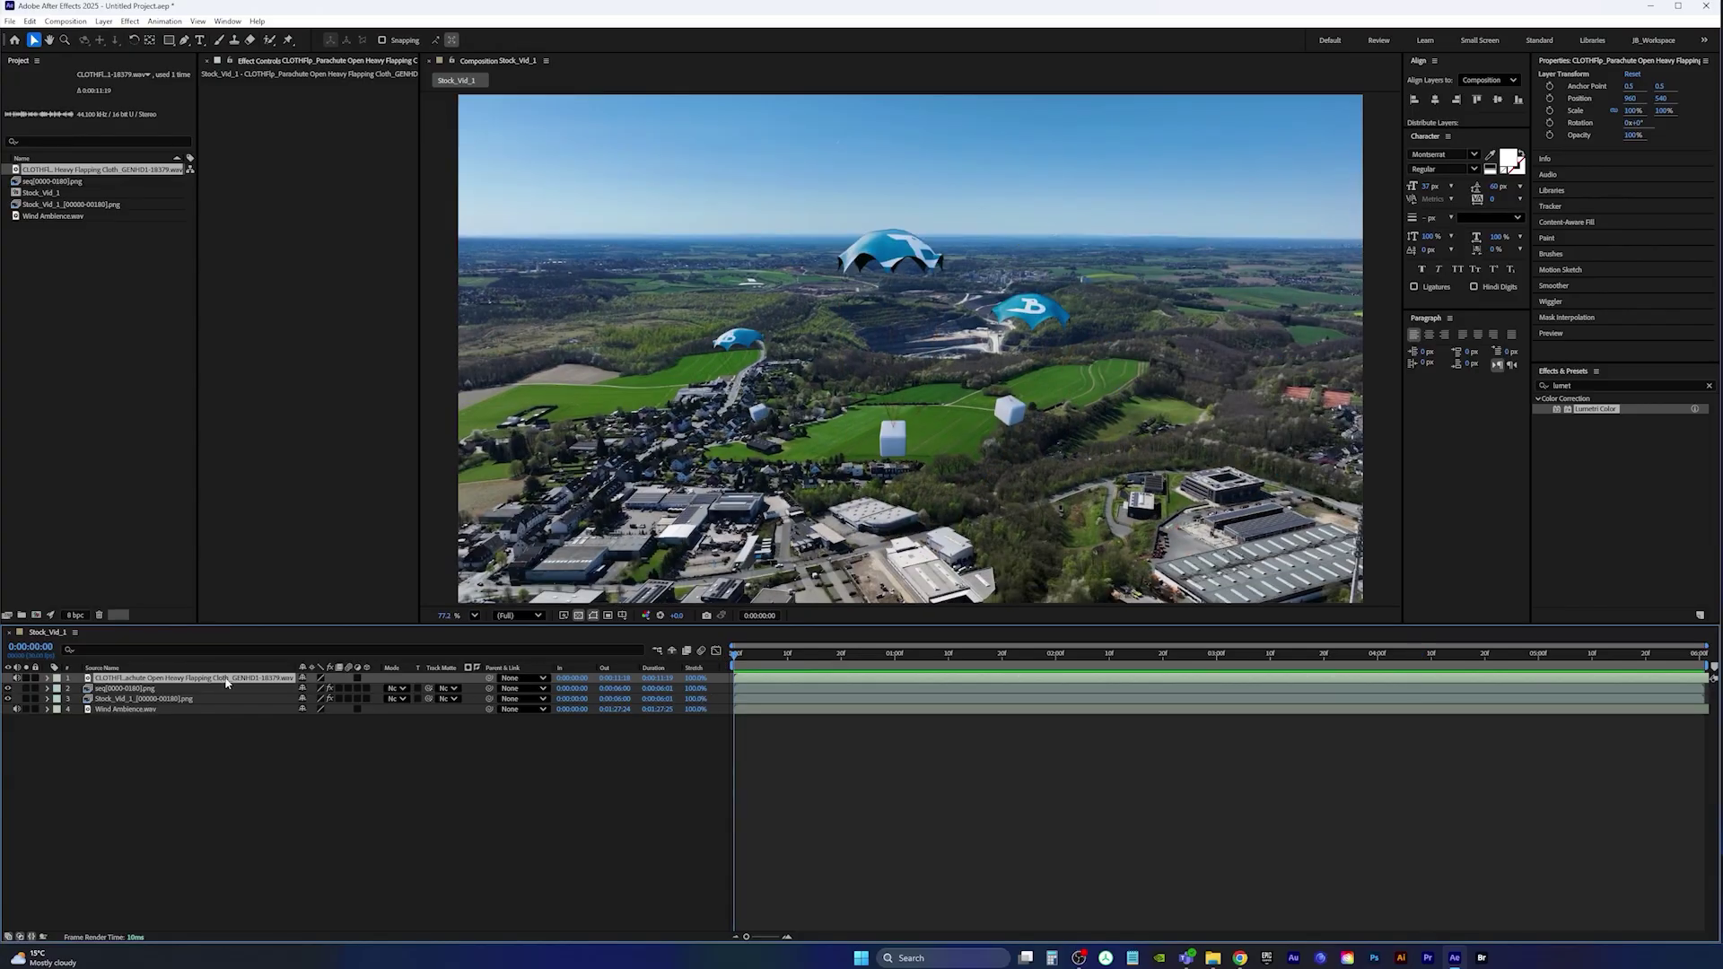
# - Keyframe the flapping-cloth layer's Audio Levels at -25 dB on the first frame
pyautogui.press('l')
pyautogui.press('l')
pyautogui.click(307, 688)
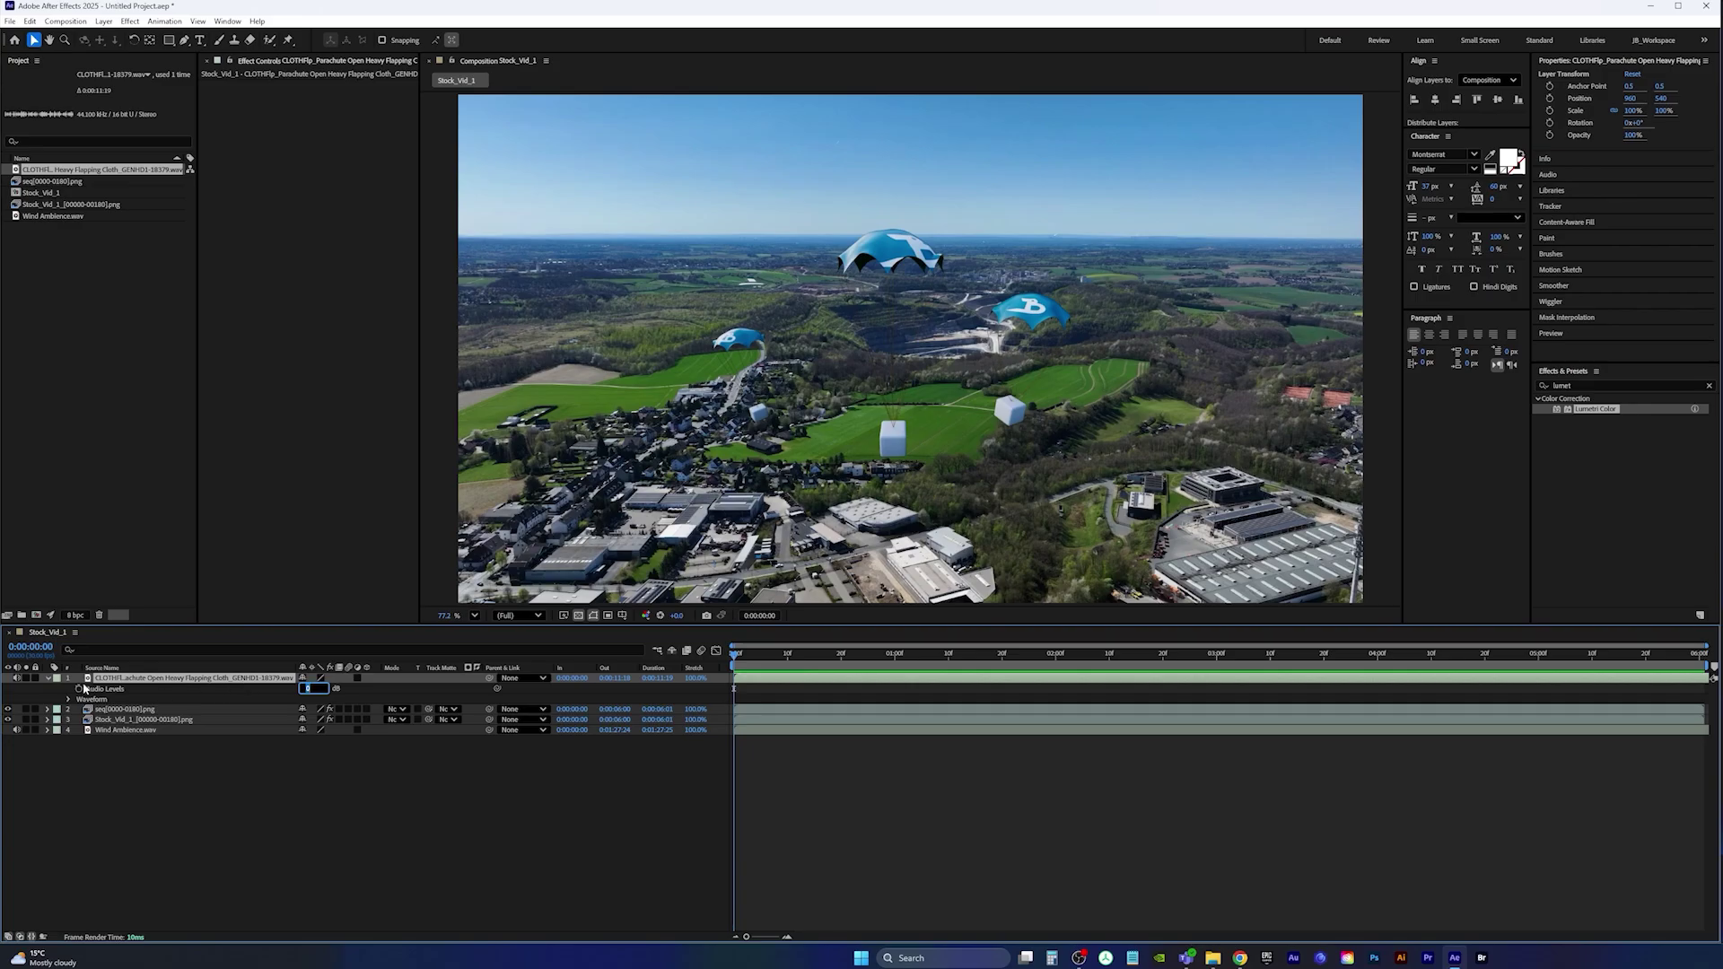
pyautogui.click(80, 688)
pyautogui.click(311, 689)
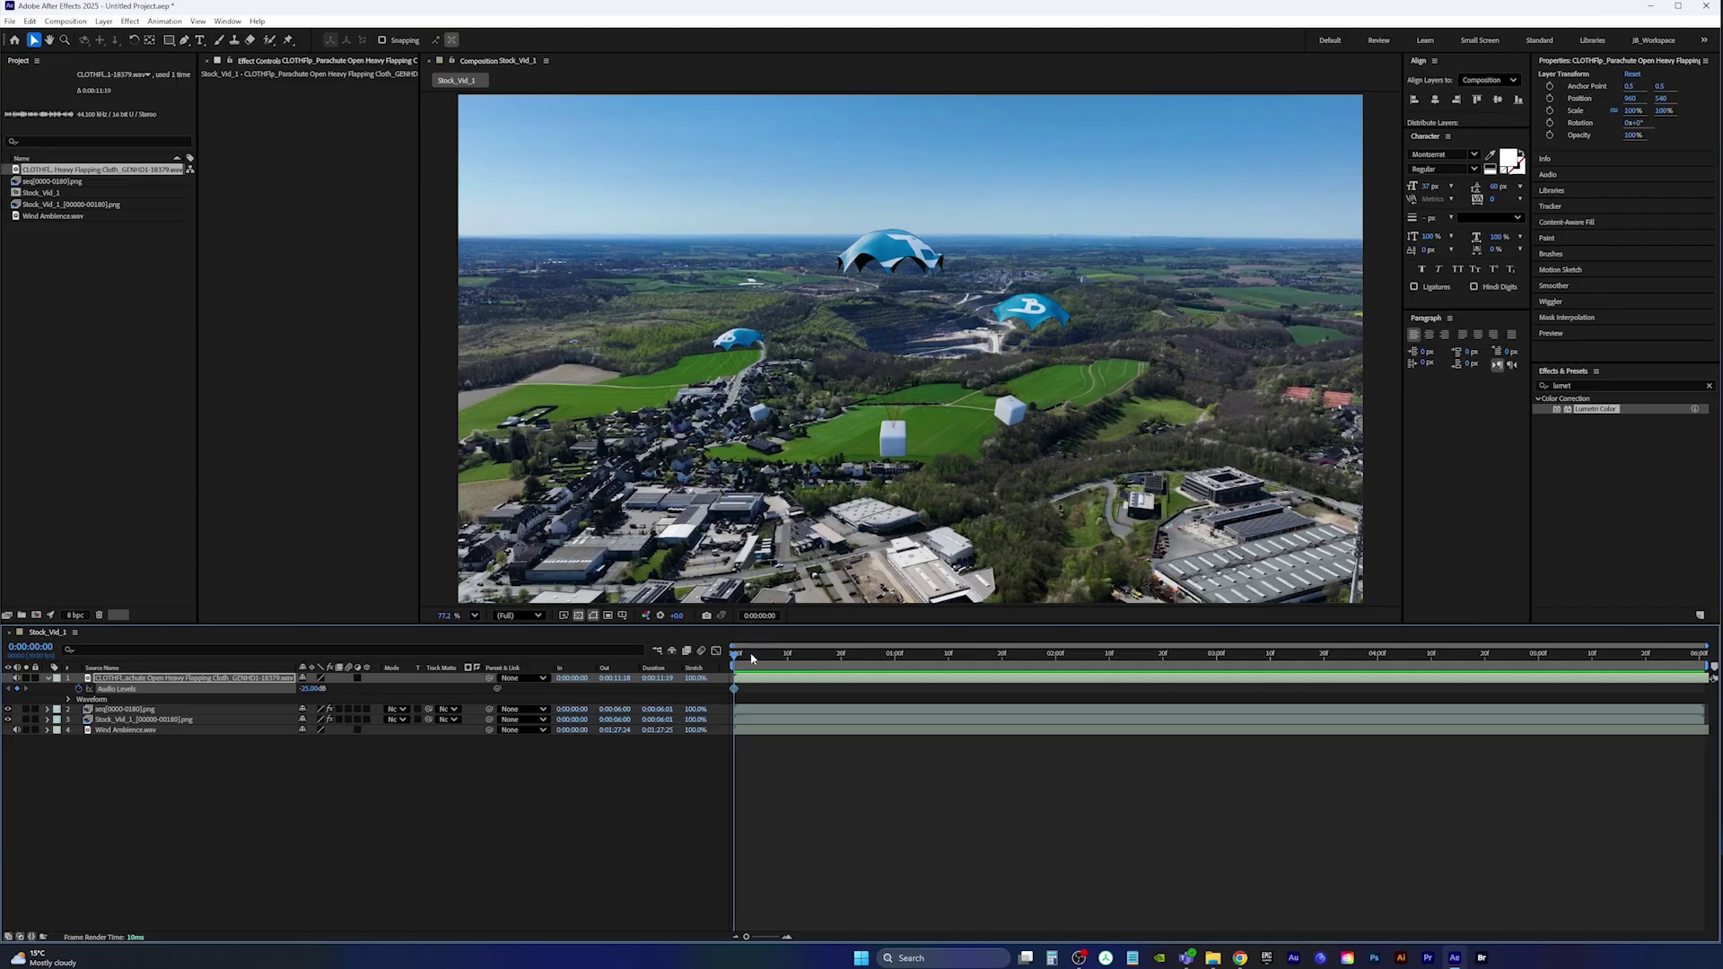
# - Add a 0 dB Audio Levels keyframe to the flapping-cloth layer at 0:00:03:25 and play the fade-in from the start
pyautogui.press('space')
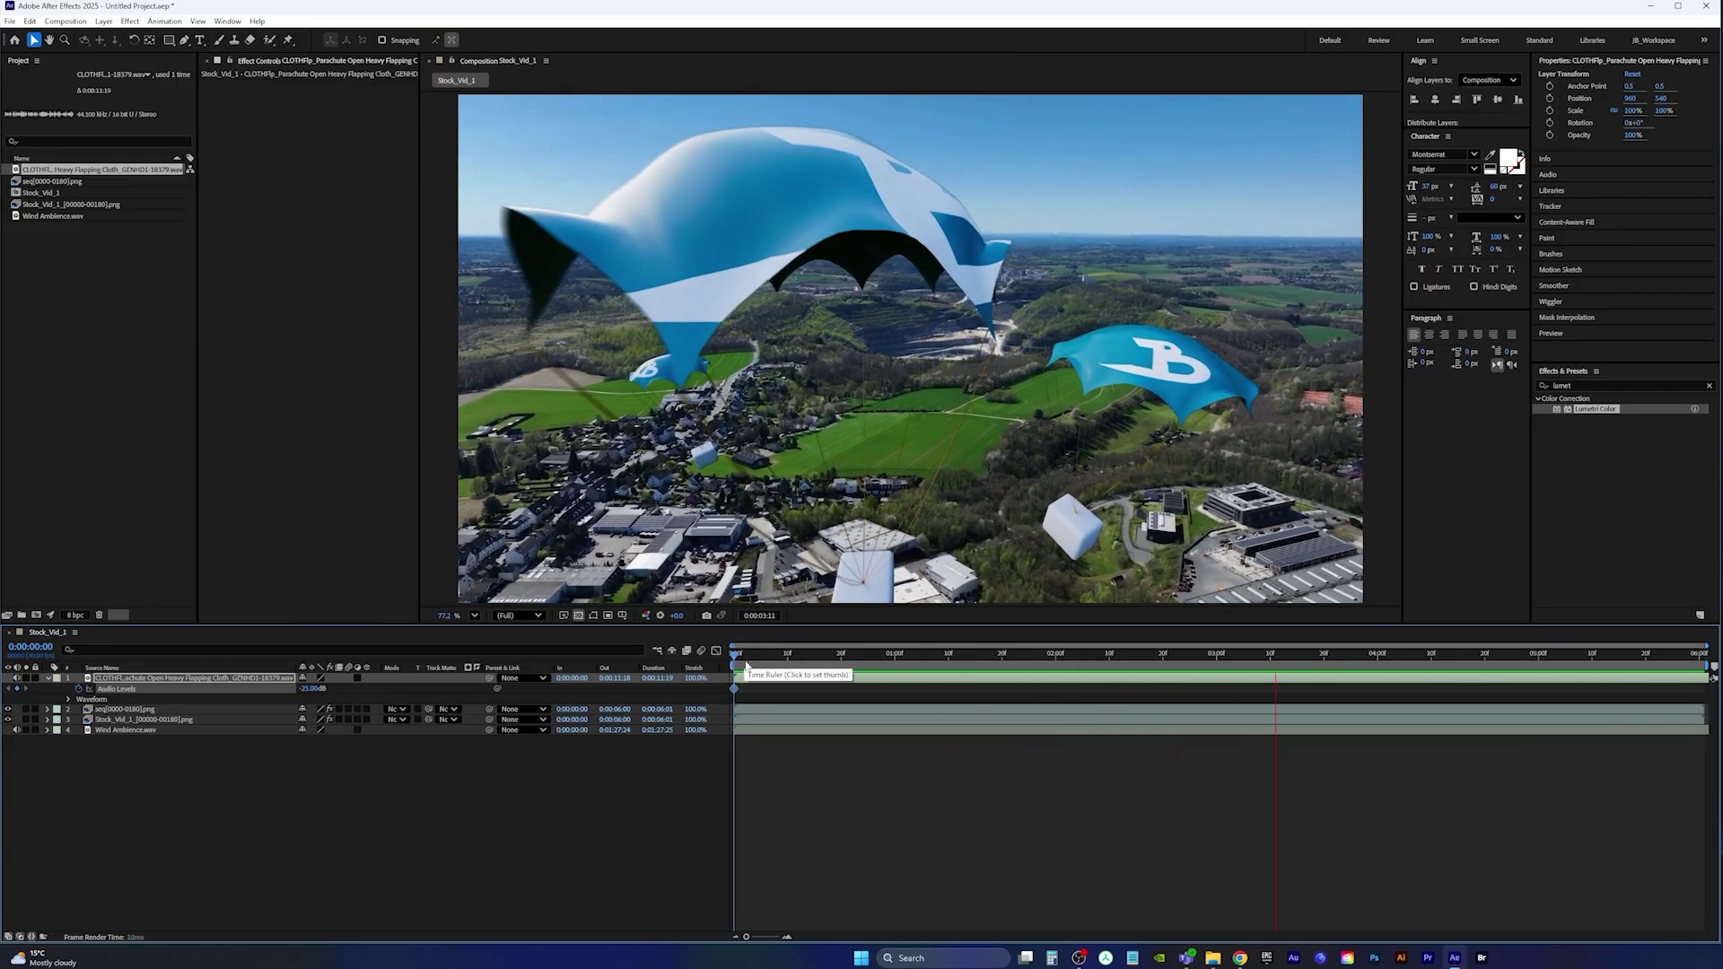
pyautogui.press('space')
pyautogui.click(302, 689)
pyautogui.write('0.')
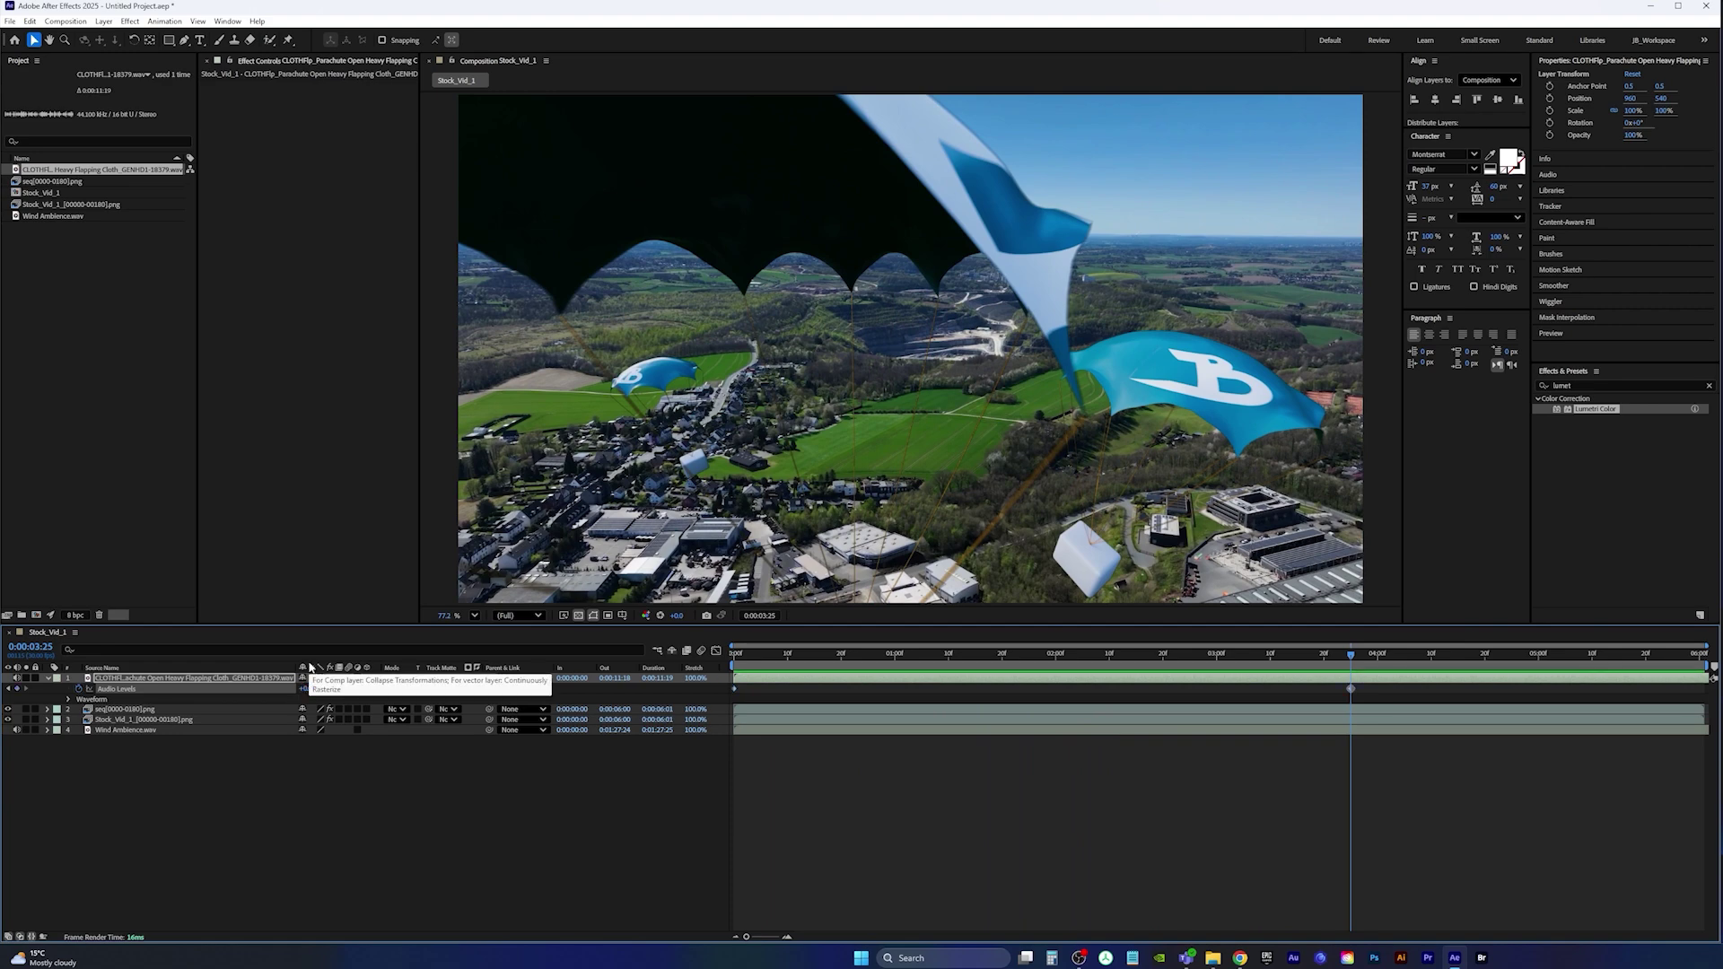
pyautogui.press('Return')
pyautogui.press('Home')
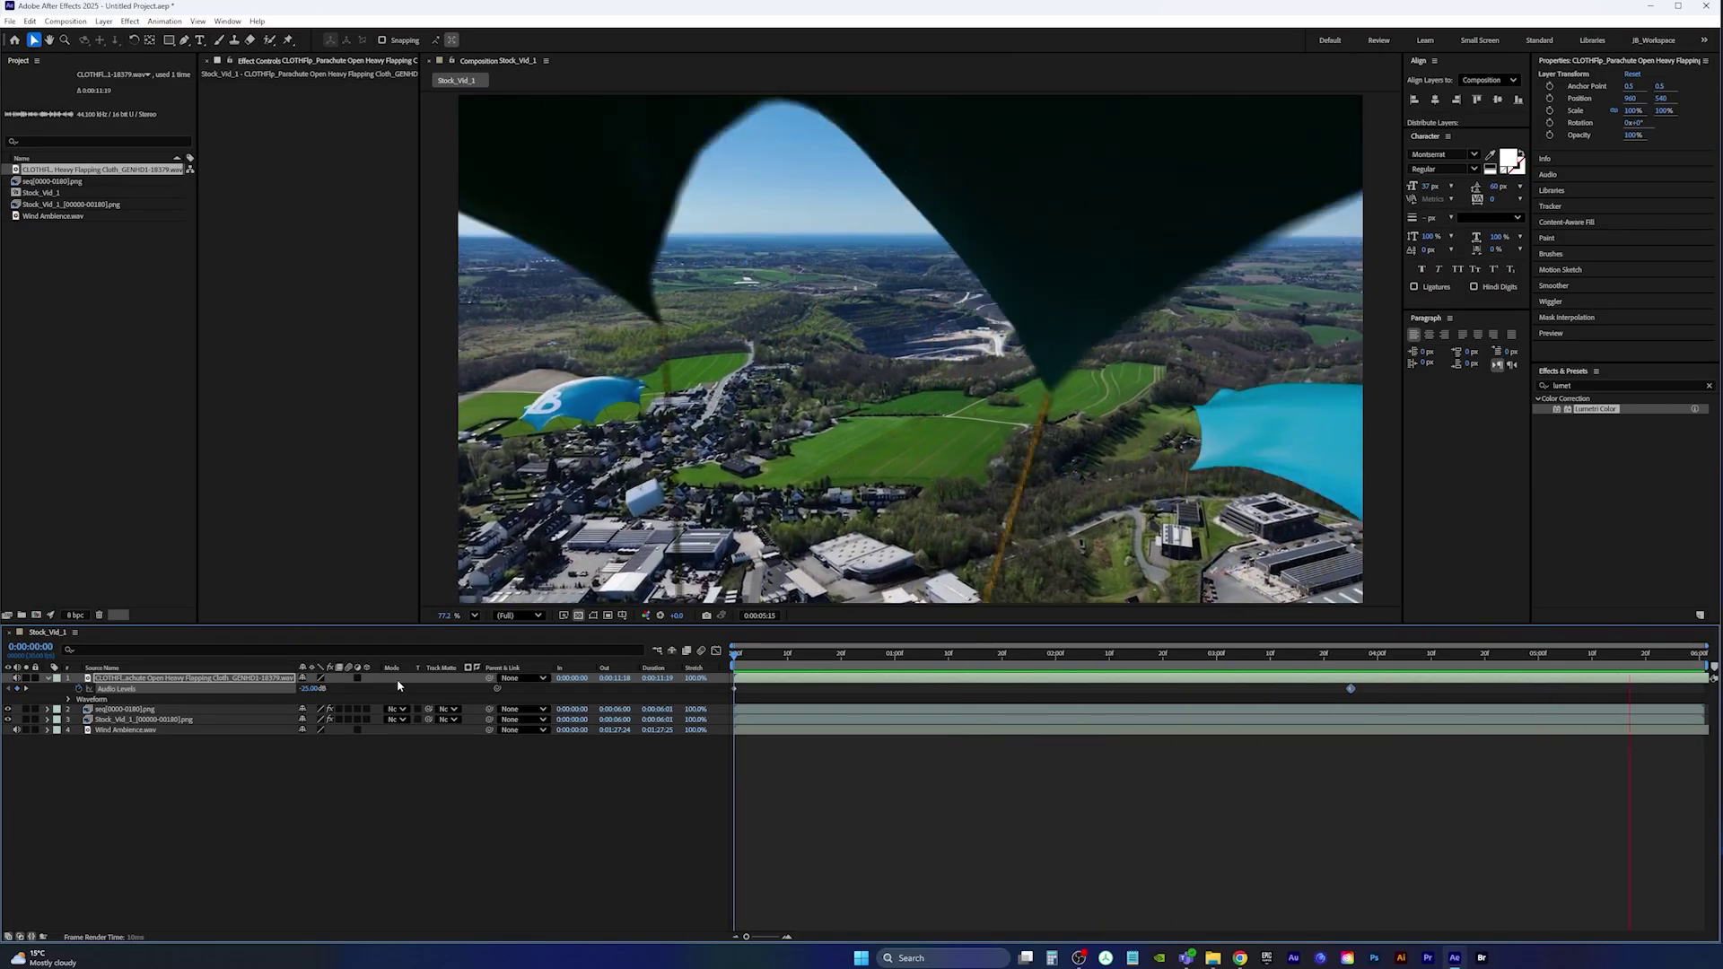
pyautogui.press('space')
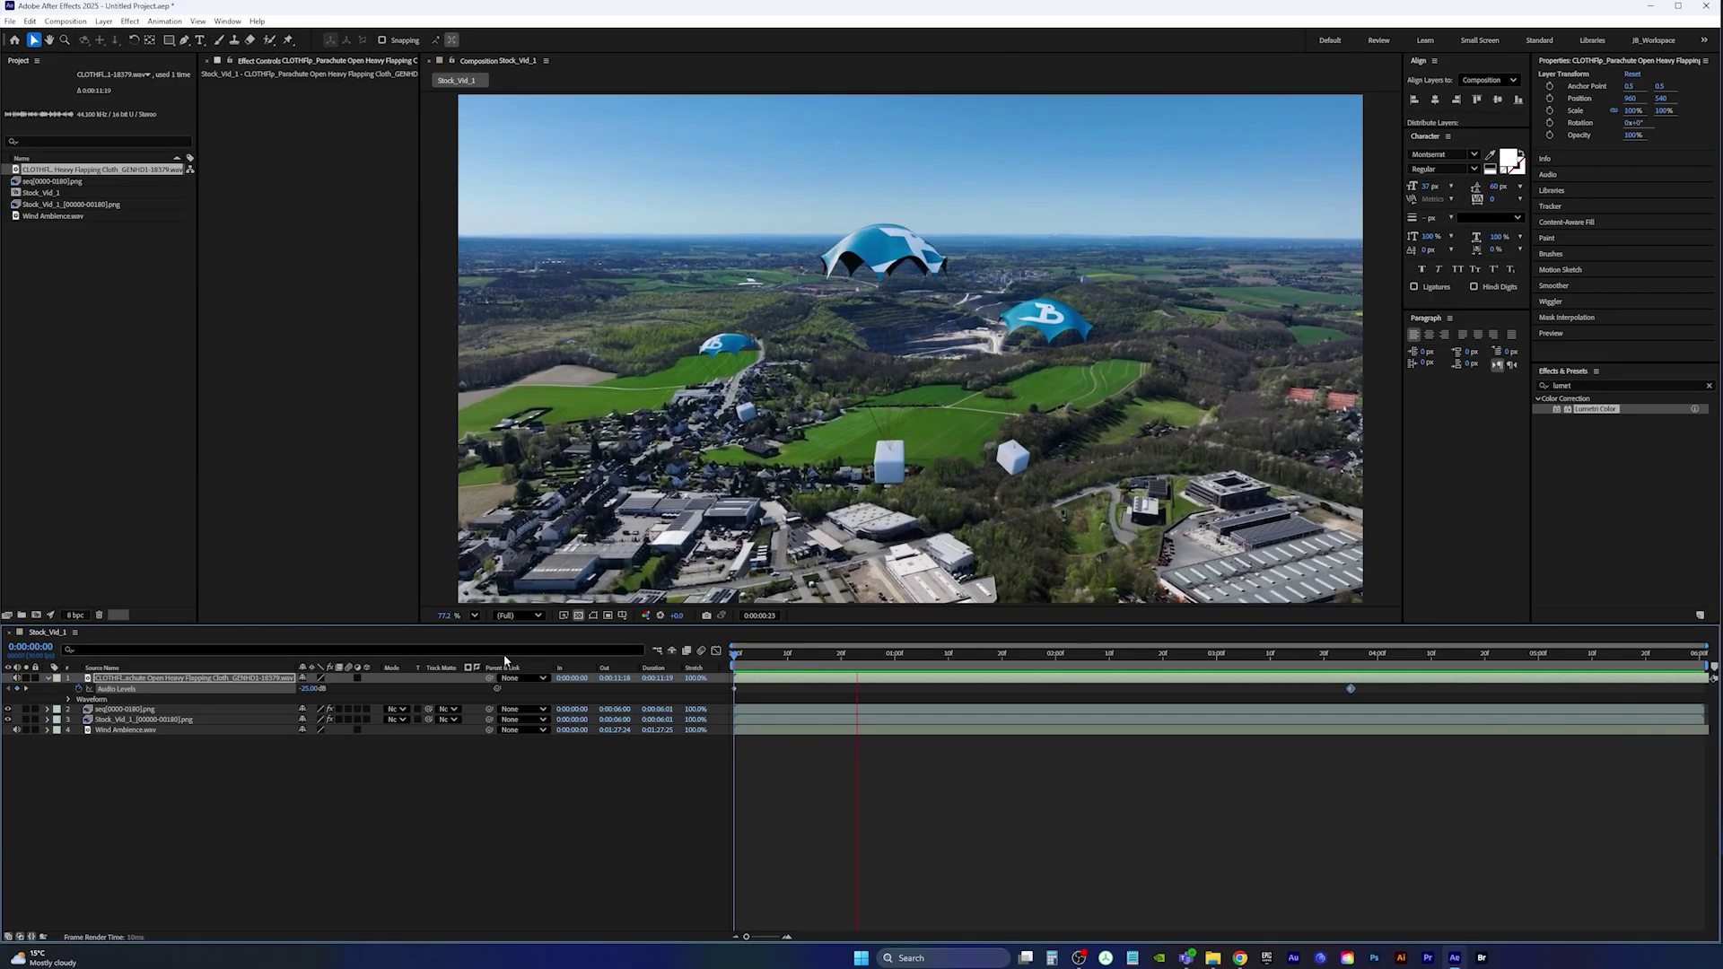